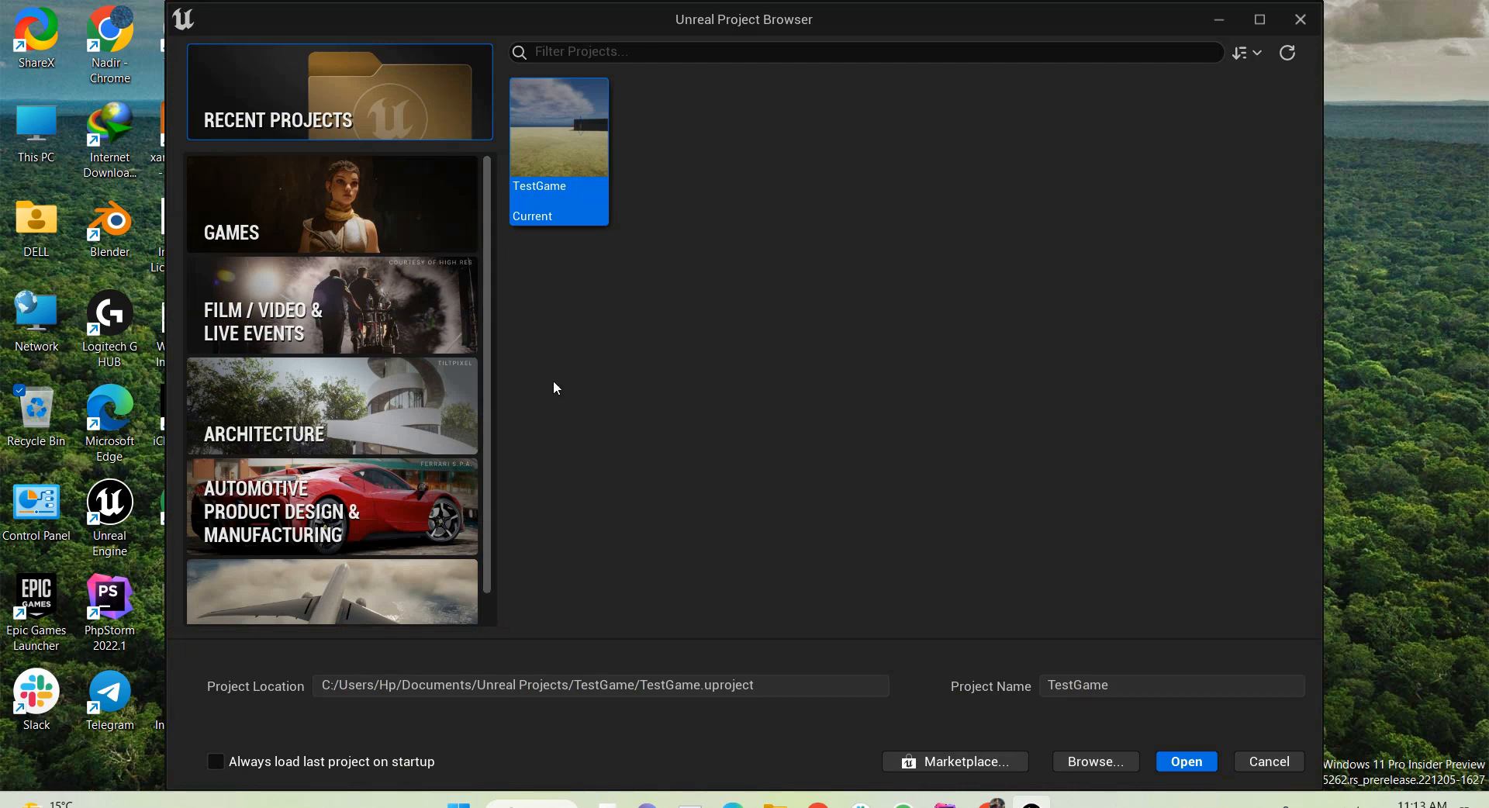
pyautogui.doubleClick(1076, 685)
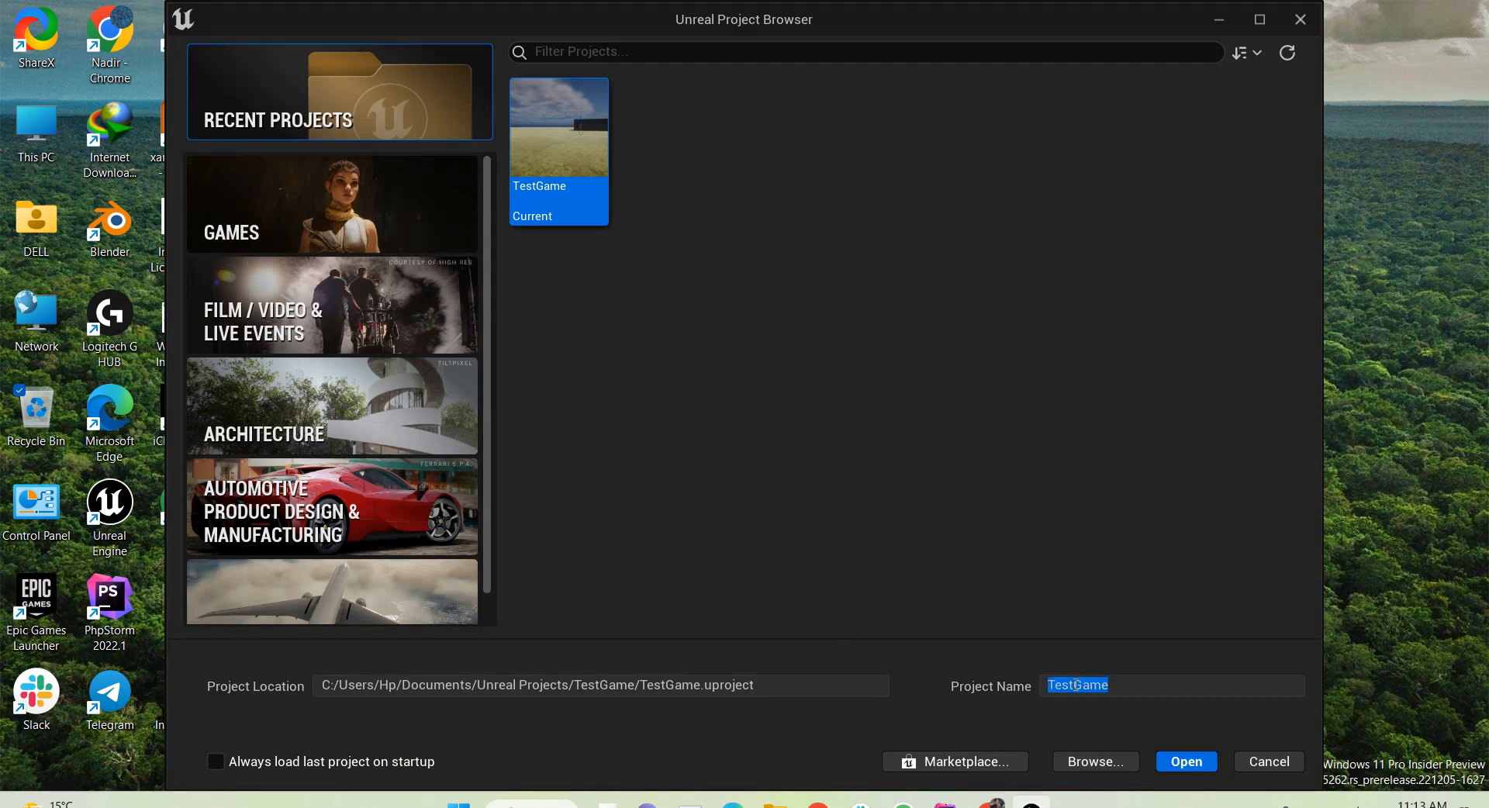
pyautogui.click(1036, 575)
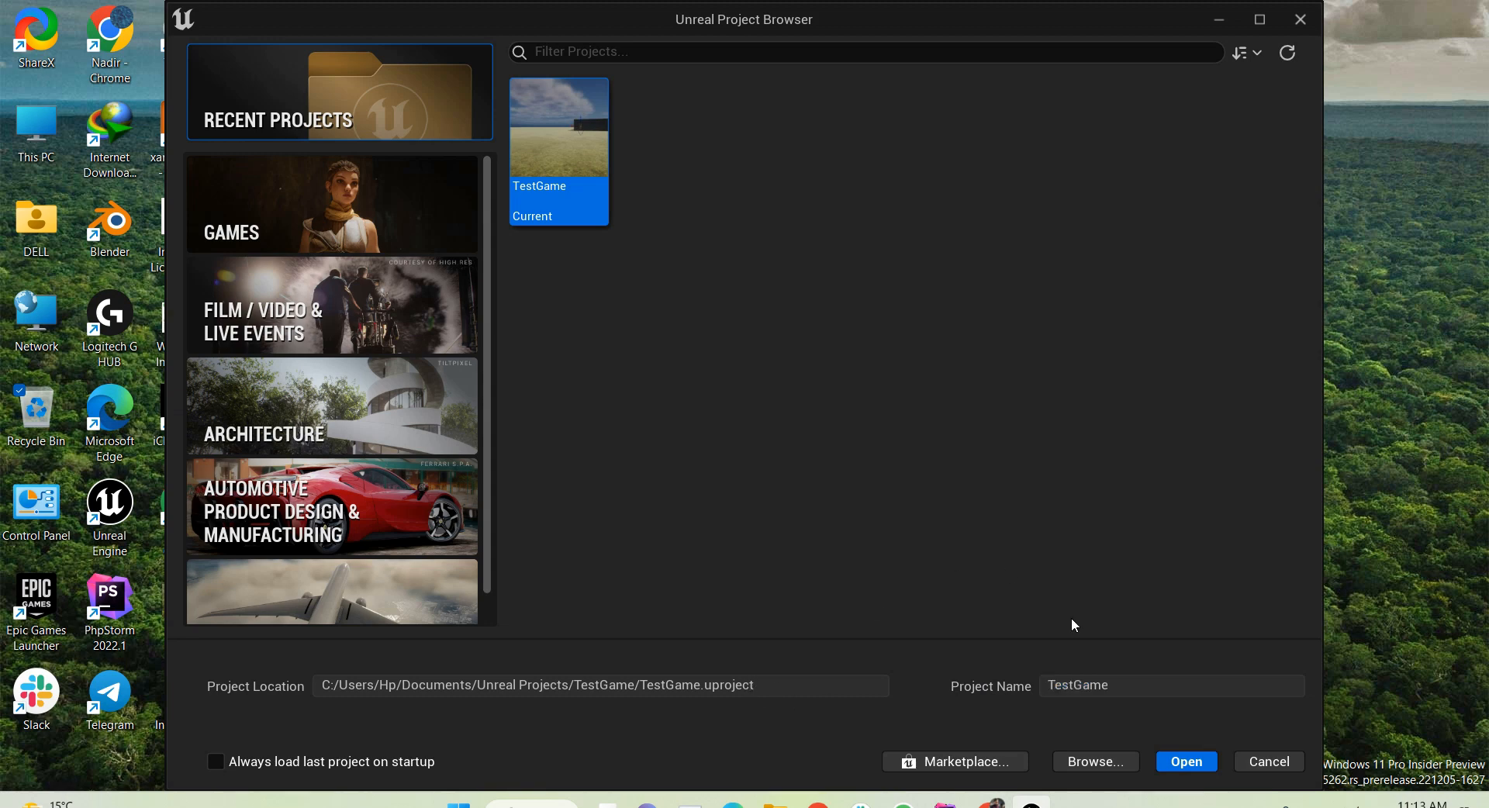
pyautogui.doubleClick(1086, 686)
# Step: Create a Games project from the Third Person template, named DoorExample, with the Scalable quality preset
pyautogui.click(264, 211)
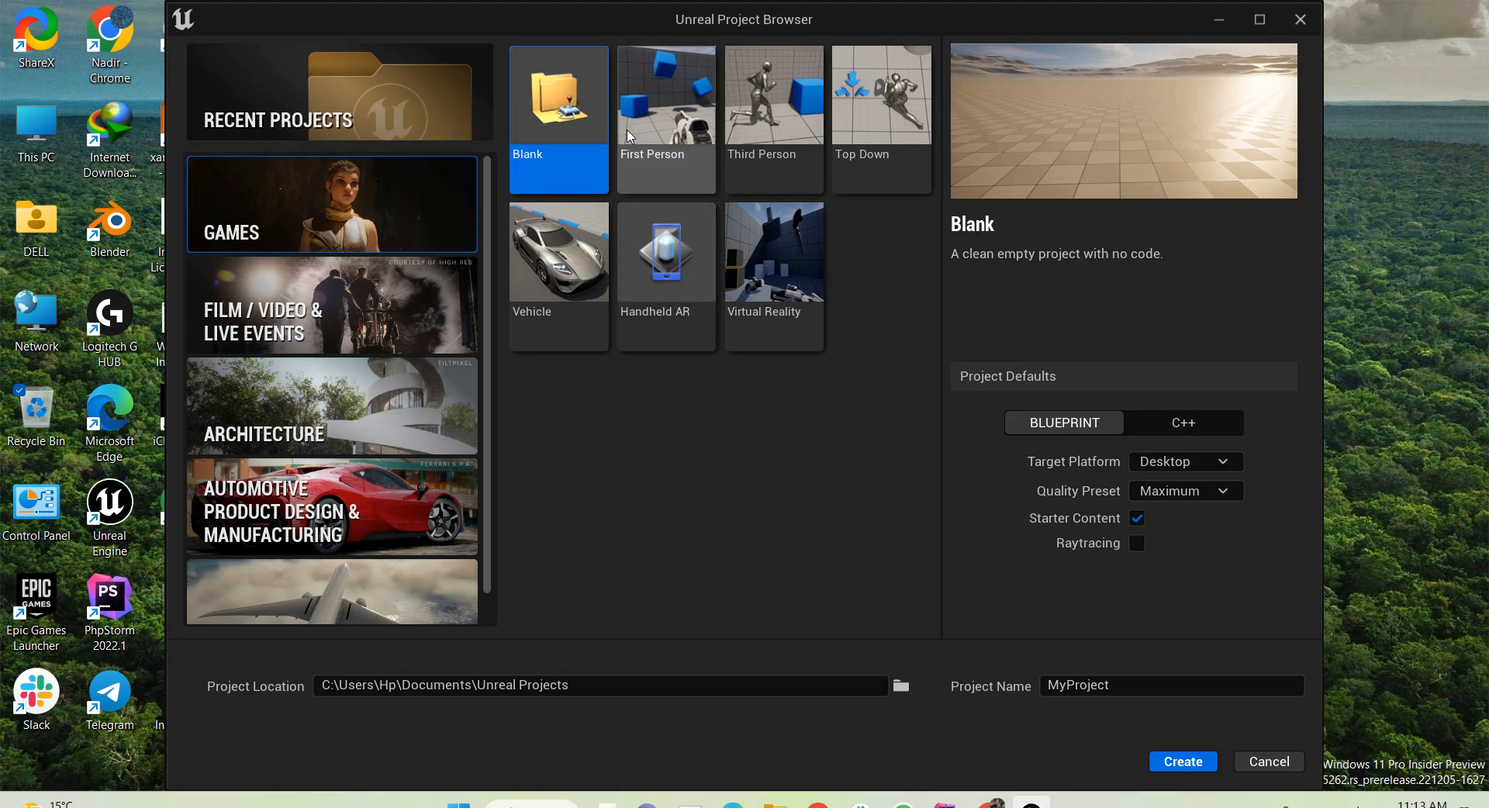
pyautogui.click(773, 115)
pyautogui.click(1096, 682)
pyautogui.write('DoorExample')
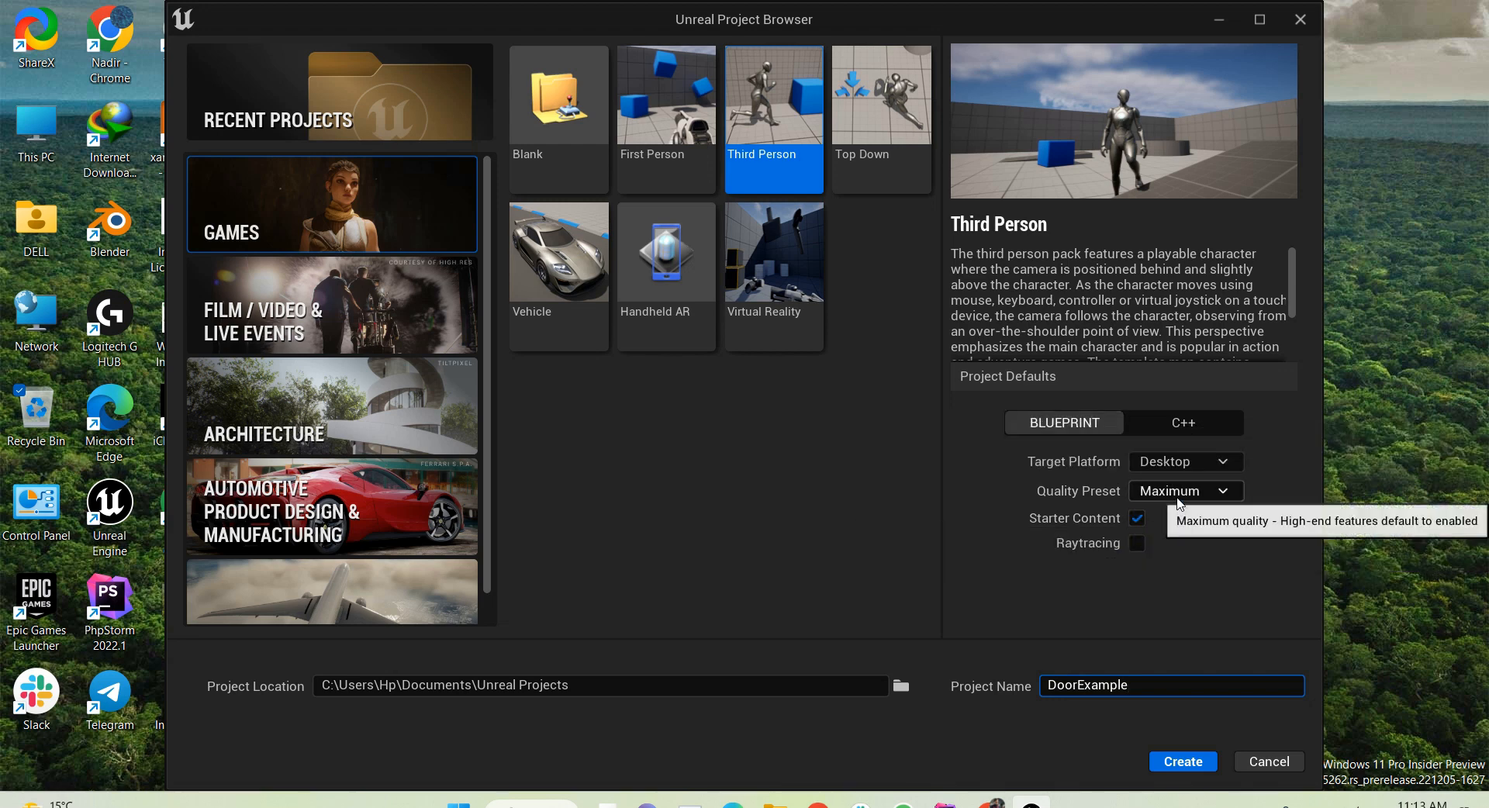
pyautogui.click(1178, 495)
pyautogui.click(1175, 541)
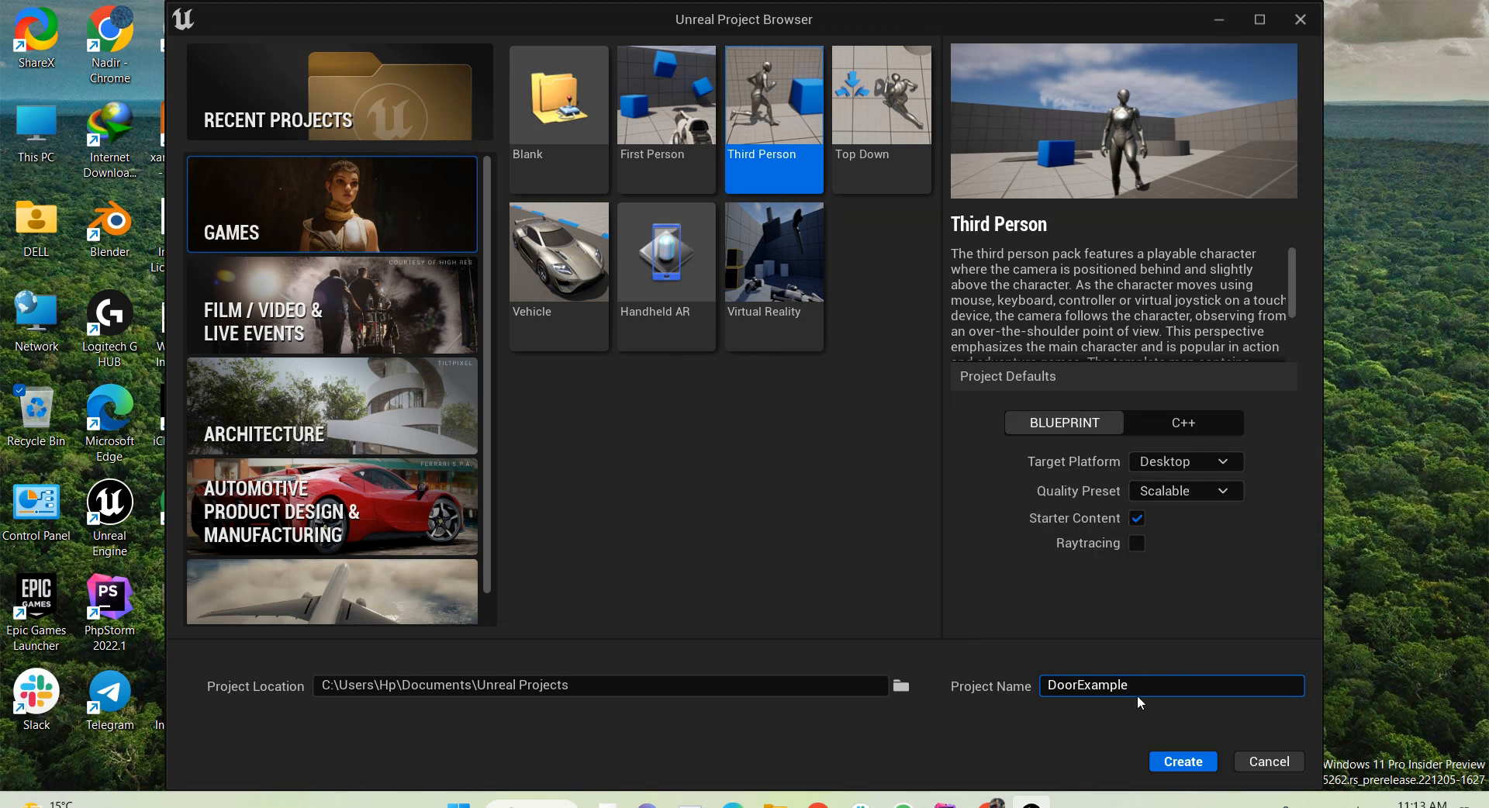
pyautogui.click(1184, 763)
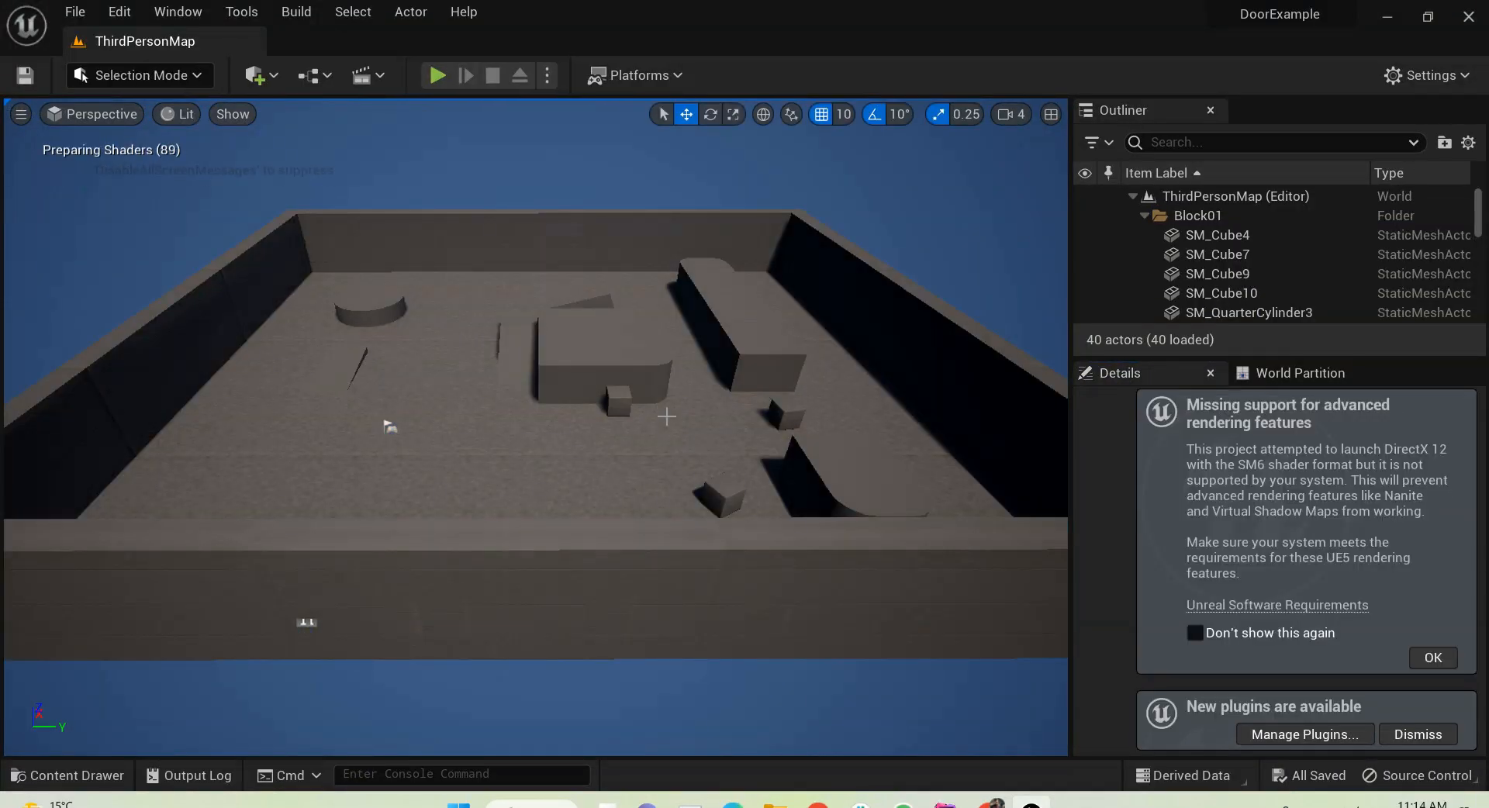
# Step: Dismiss the missing rendering support notice so it is not shown again, and dismiss the new plugins notice
pyautogui.click(1235, 634)
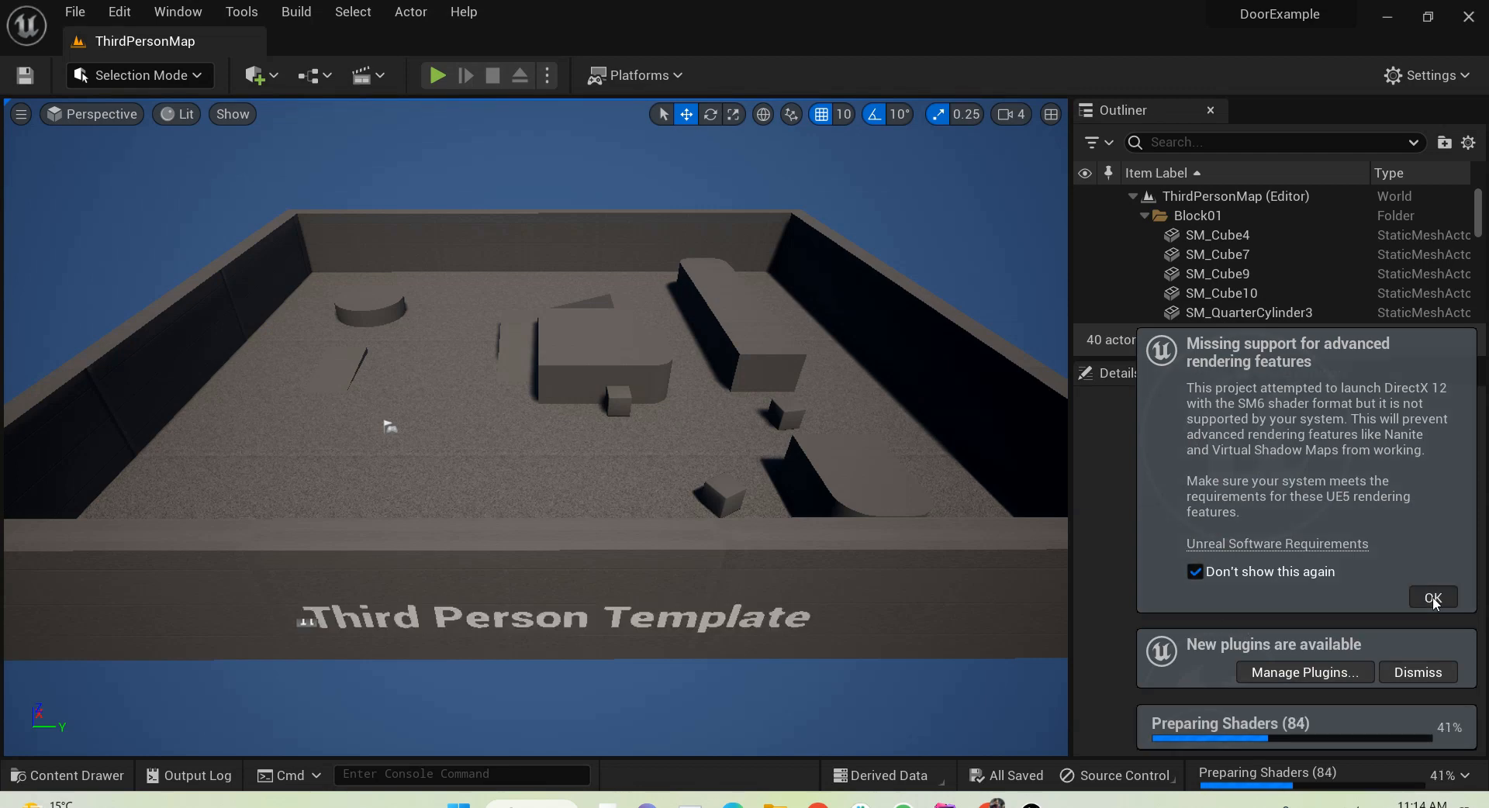
pyautogui.click(1432, 598)
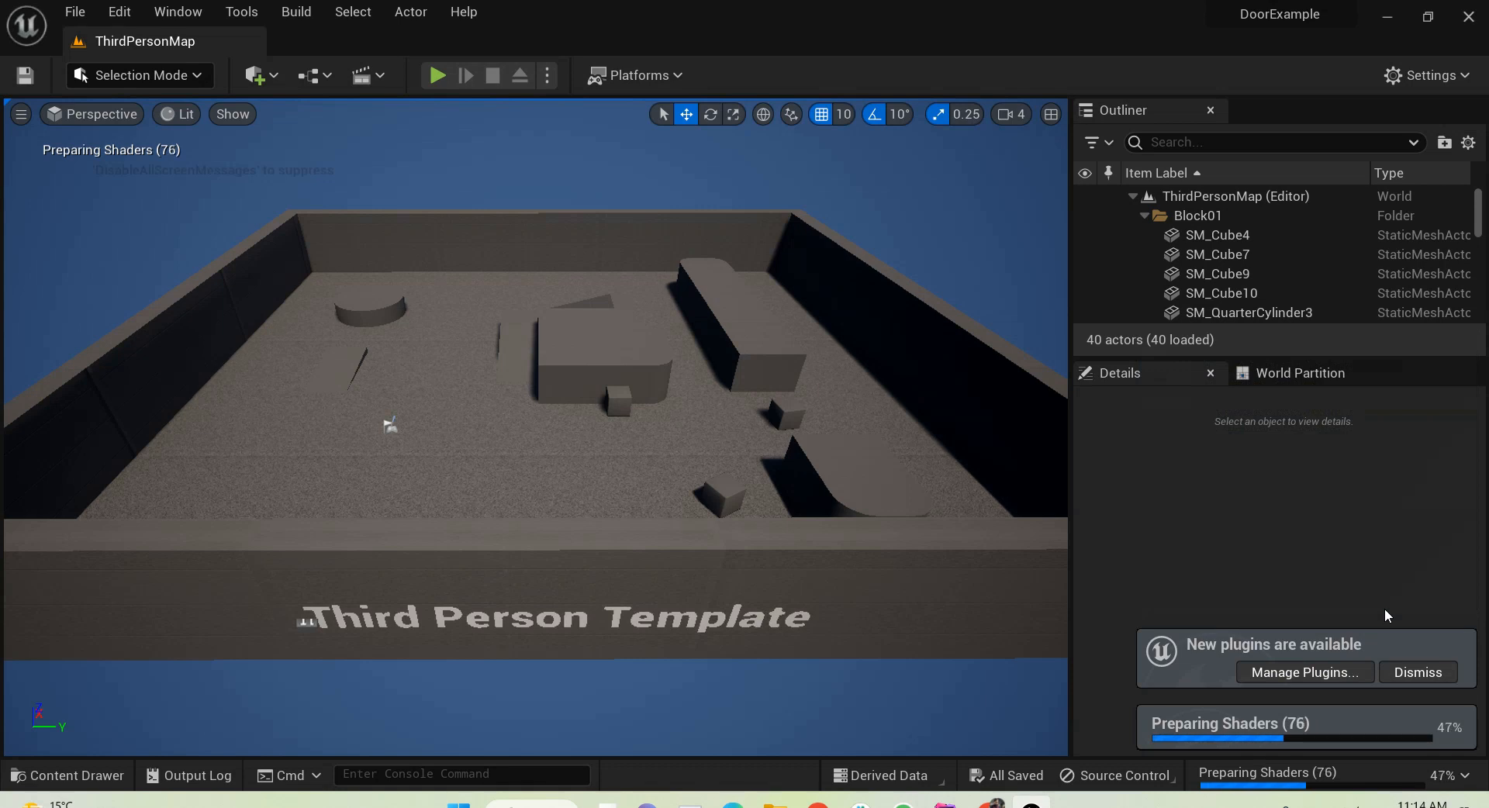
pyautogui.click(1417, 734)
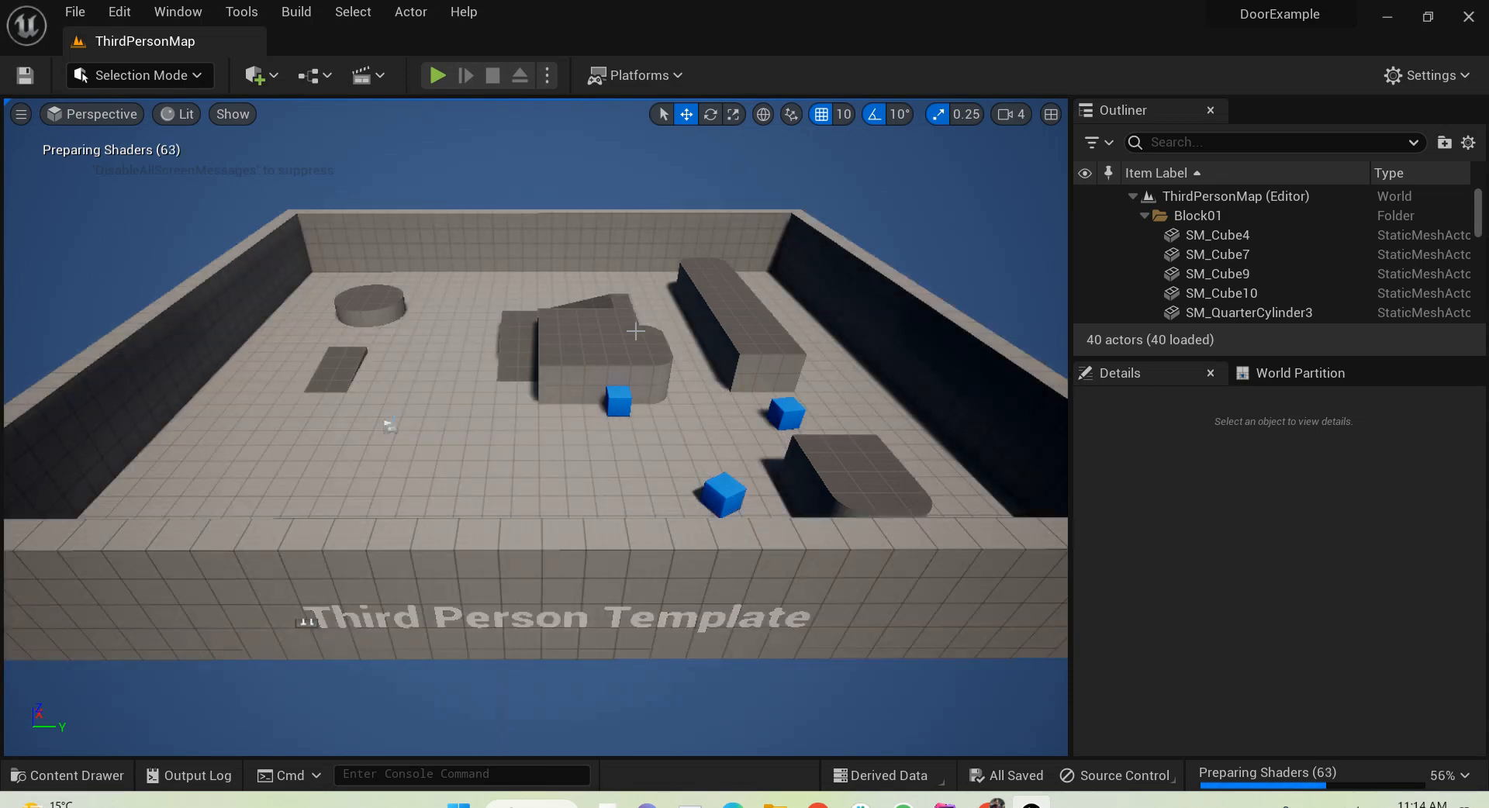
# Step: Look around the walled playground of the level, including its corner and the player start
pyautogui.moveTo(606, 328); pyautogui.dragTo(1369, 256, button='right')
pyautogui.press('w')
pyautogui.press('w')
pyautogui.press('w')
pyautogui.press('w')
pyautogui.press('s')
pyautogui.moveTo(535, 426); pyautogui.dragTo(528, 457, button='right')
pyautogui.press('w')
pyautogui.press('w')
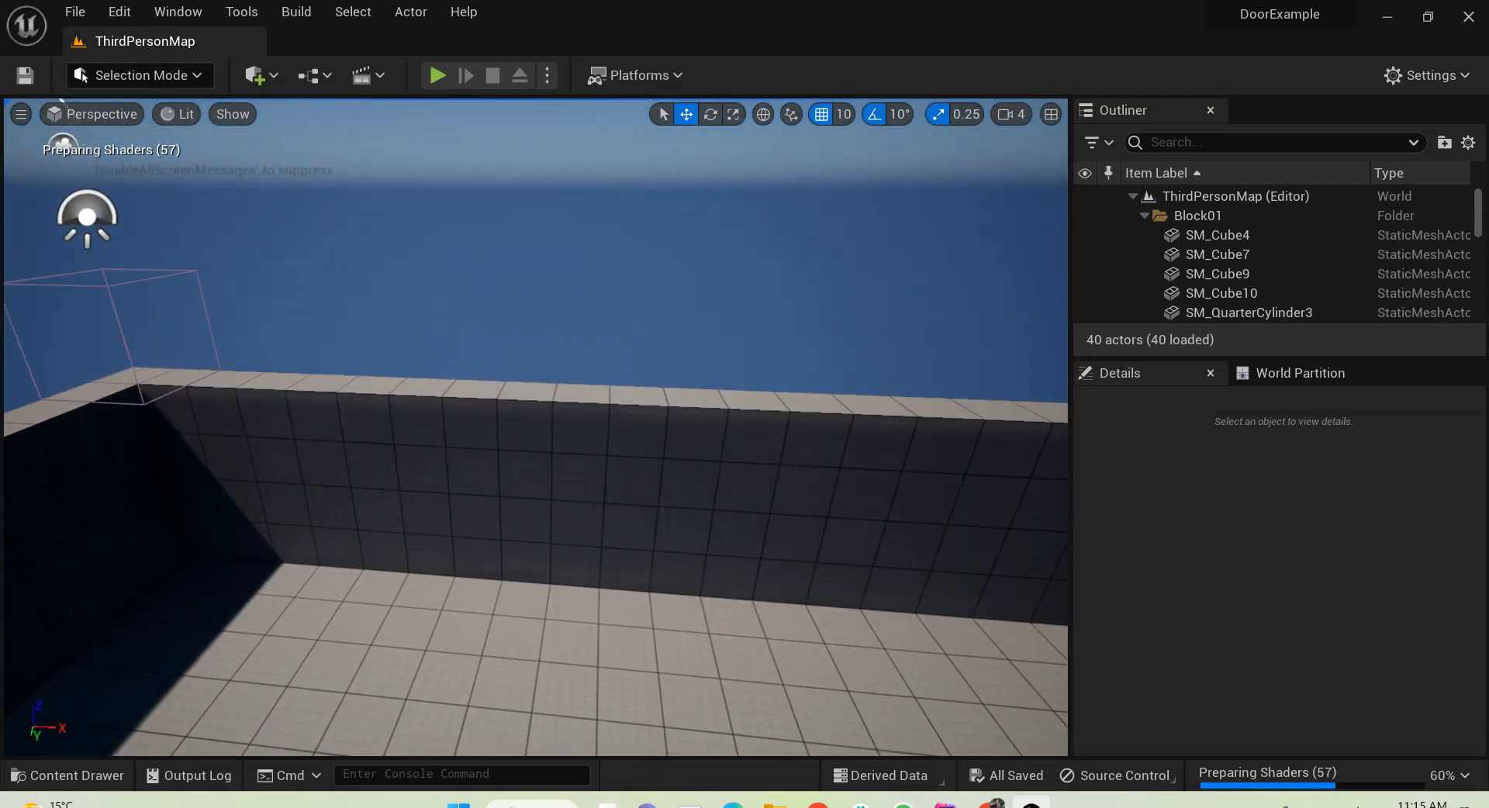
pyautogui.press('s')
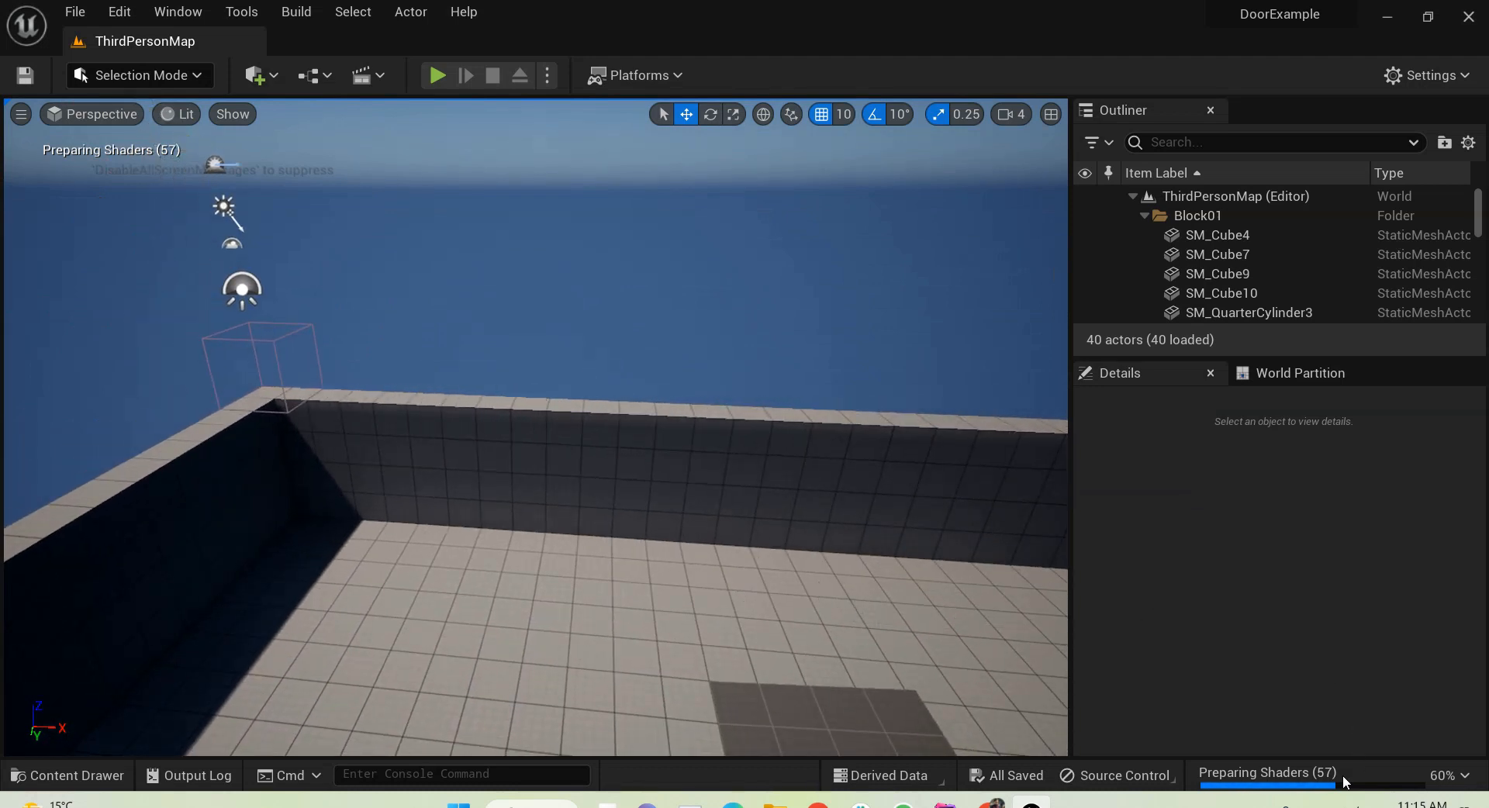
pyautogui.moveTo(656, 548); pyautogui.dragTo(515, 570, button='right')
pyautogui.press('w')
pyautogui.press('a')
pyautogui.press('s')
pyautogui.press('w')
pyautogui.press('s')
pyautogui.press('a')
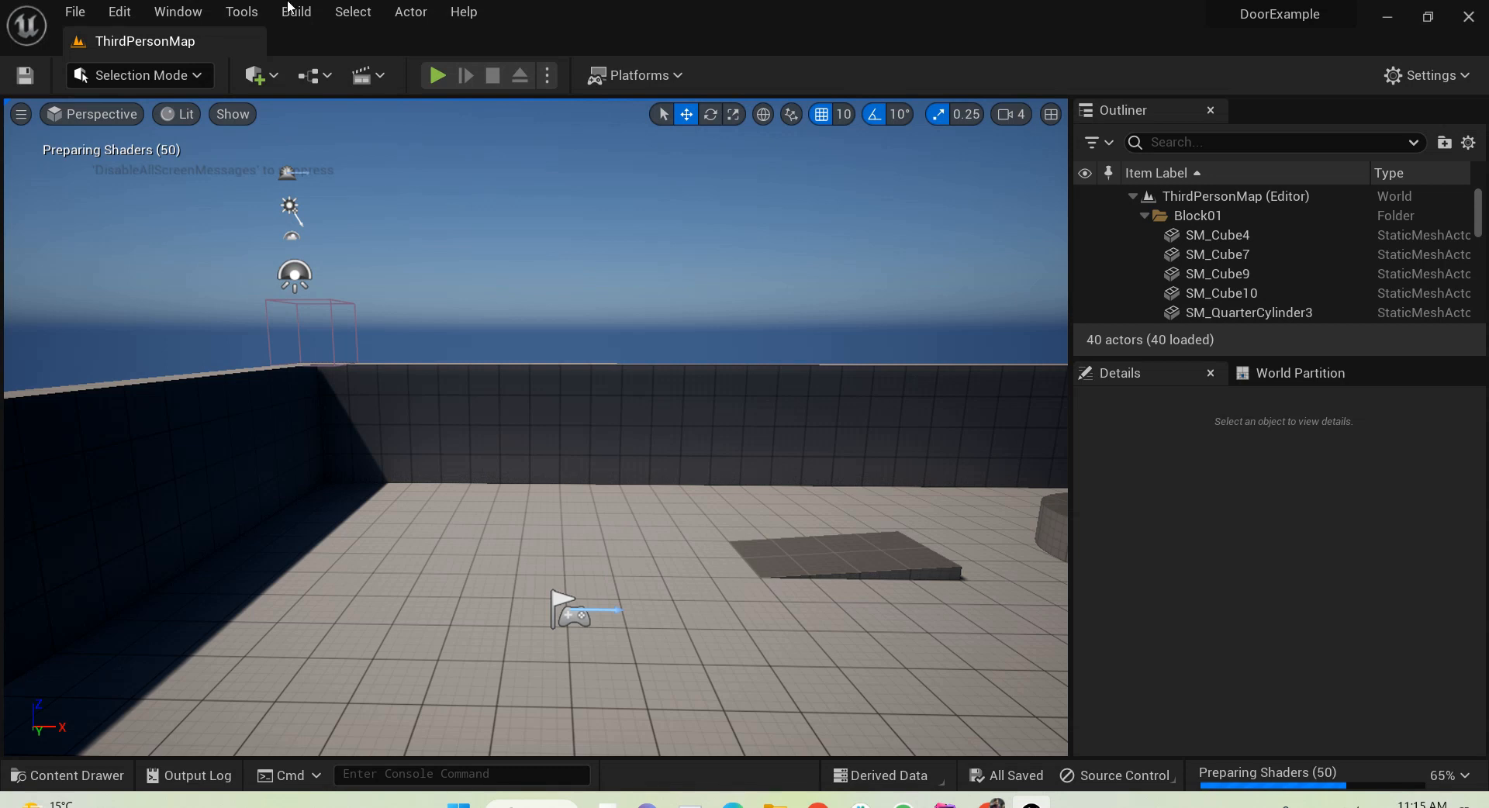
# Step: Switch to Landscape mode and lower the new landscape's Z location to -10, below the playground floor
pyautogui.click(169, 81)
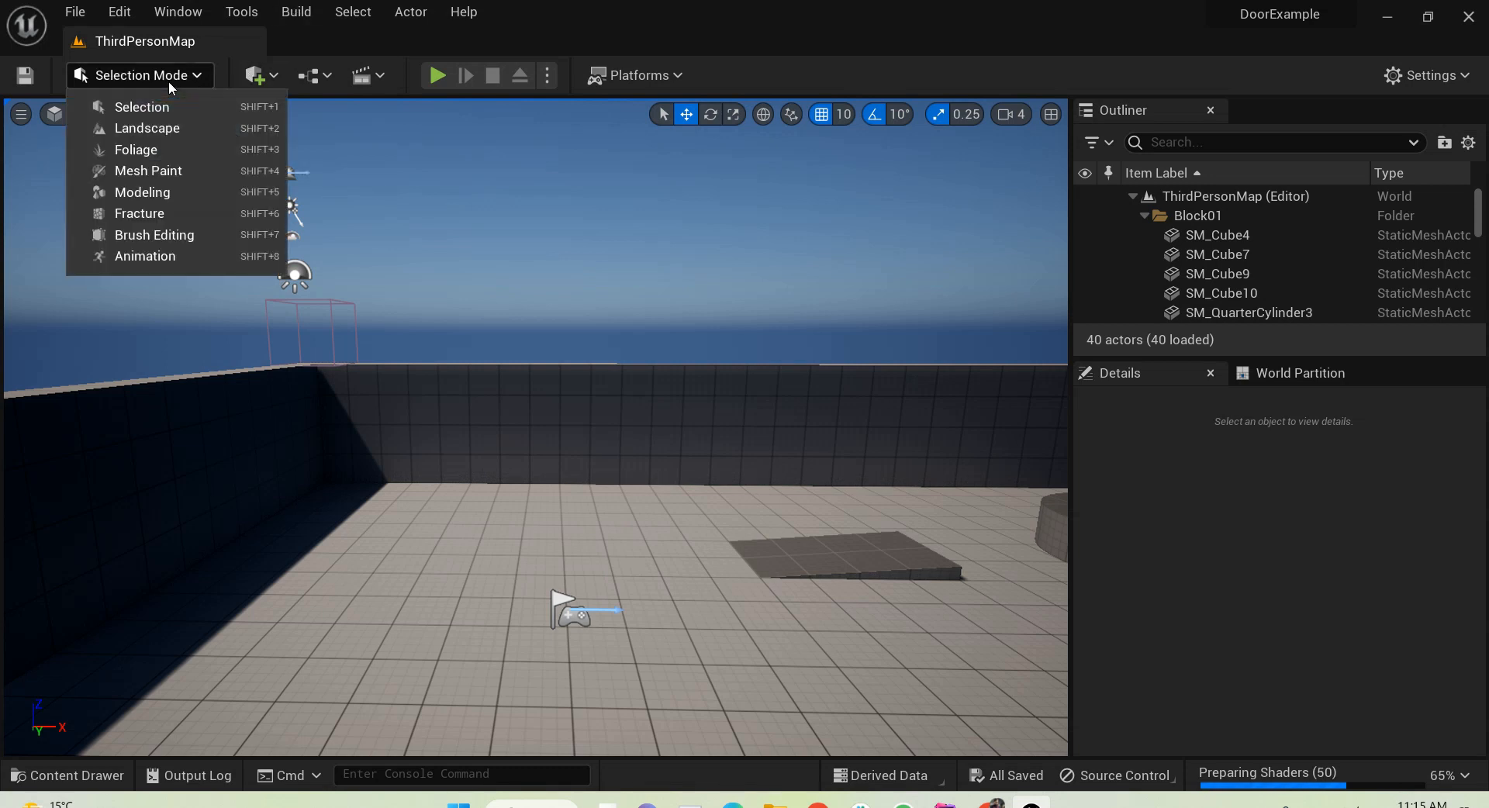
pyautogui.click(147, 130)
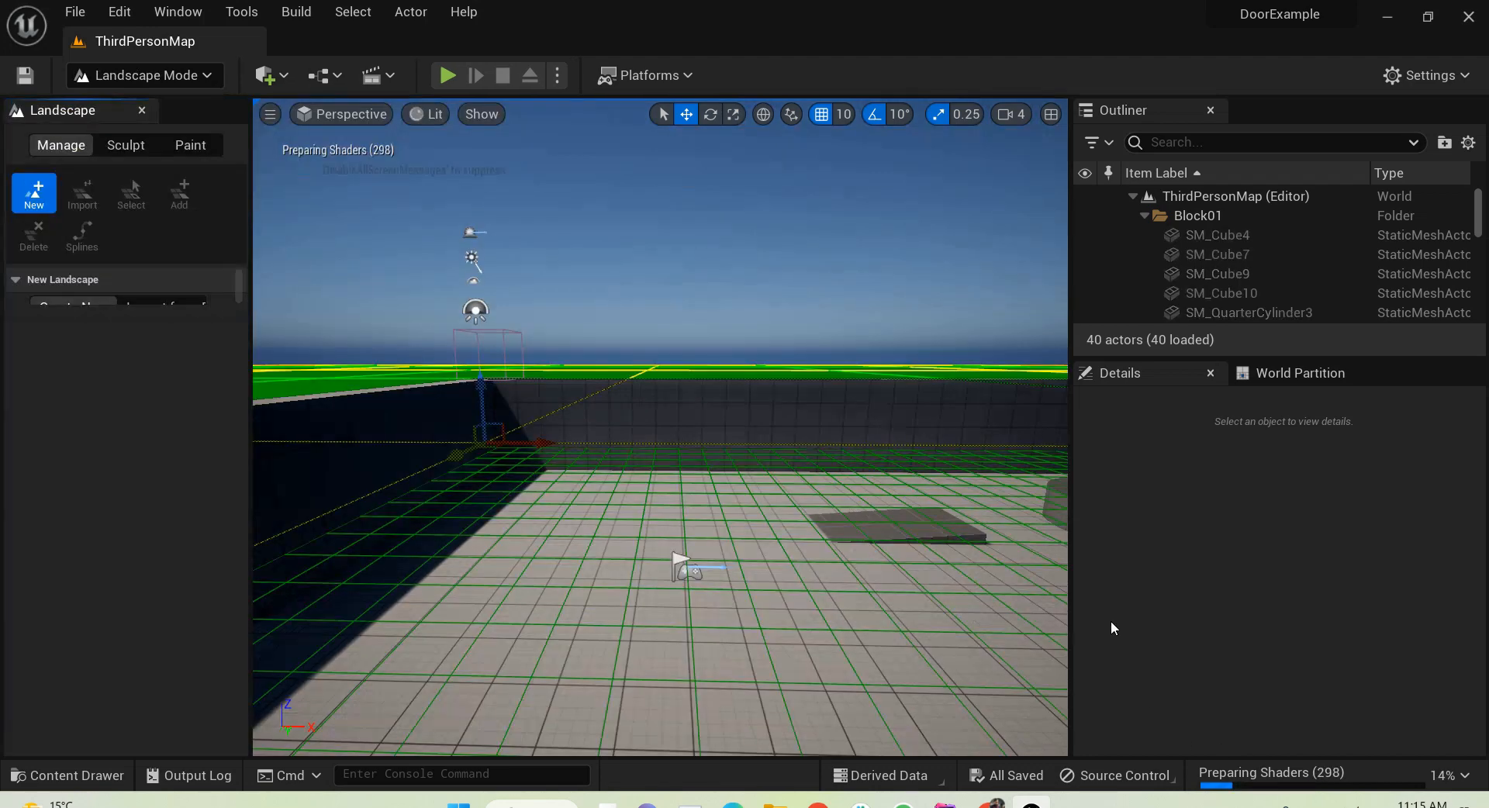
pyautogui.moveTo(756, 568); pyautogui.dragTo(1138, 624, button='right')
pyautogui.press('s')
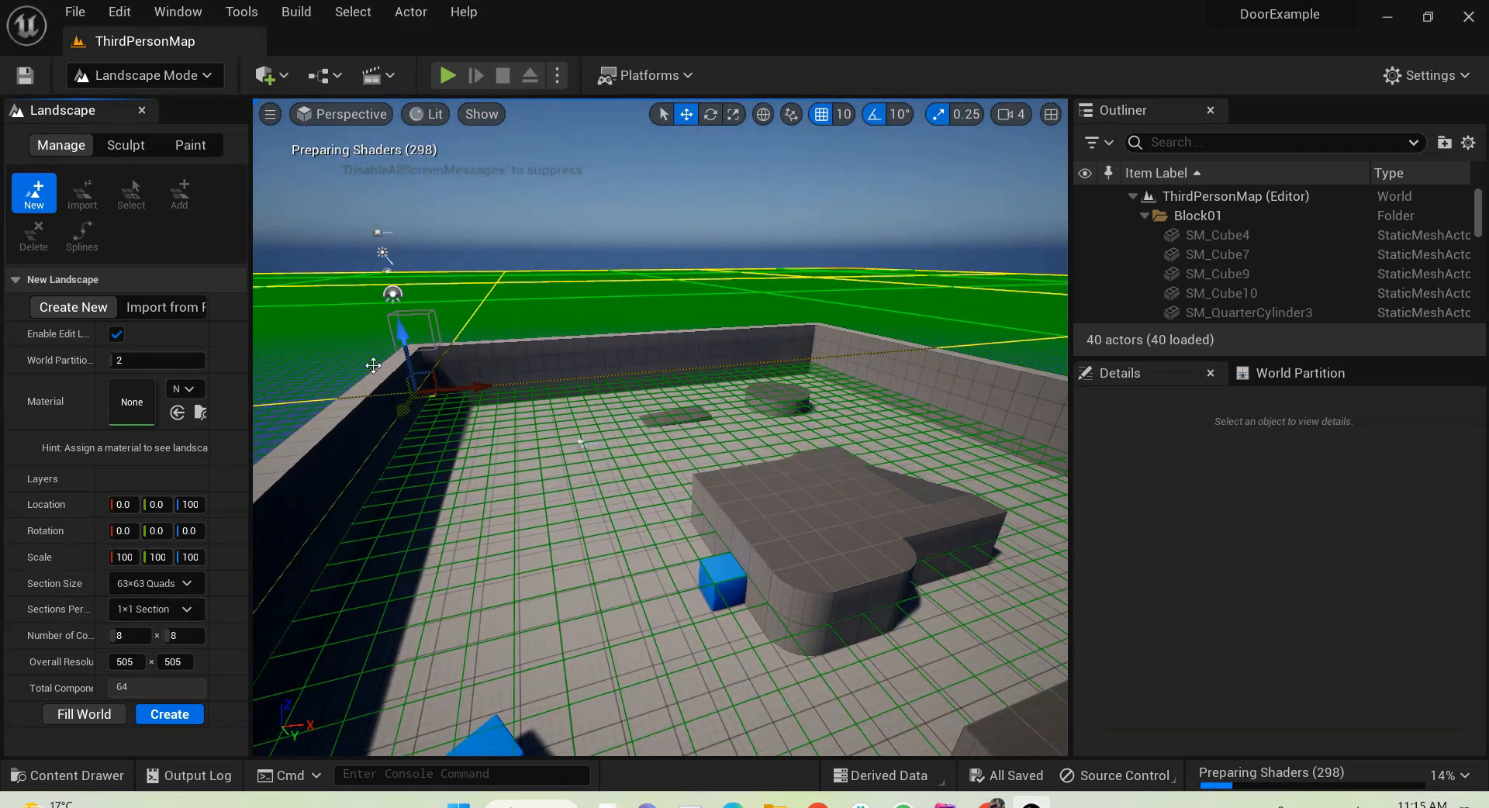
pyautogui.moveTo(402, 332); pyautogui.dragTo(404, 353)
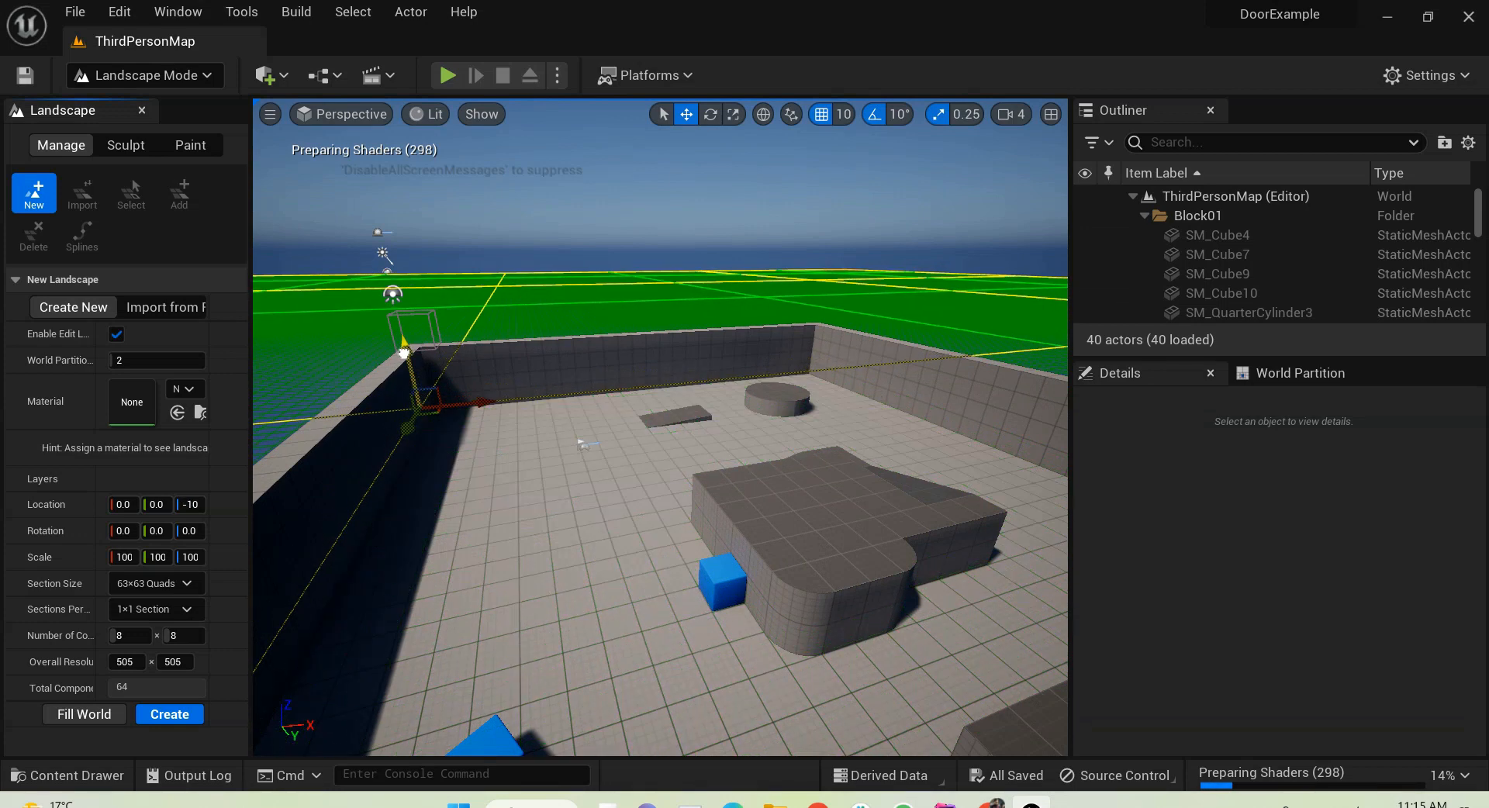
# Step: Assign the M_Ground_Moss material to the new landscape and create it
pyautogui.moveTo(539, 463); pyautogui.dragTo(334, 490, button='right')
pyautogui.press('w')
pyautogui.press('s')
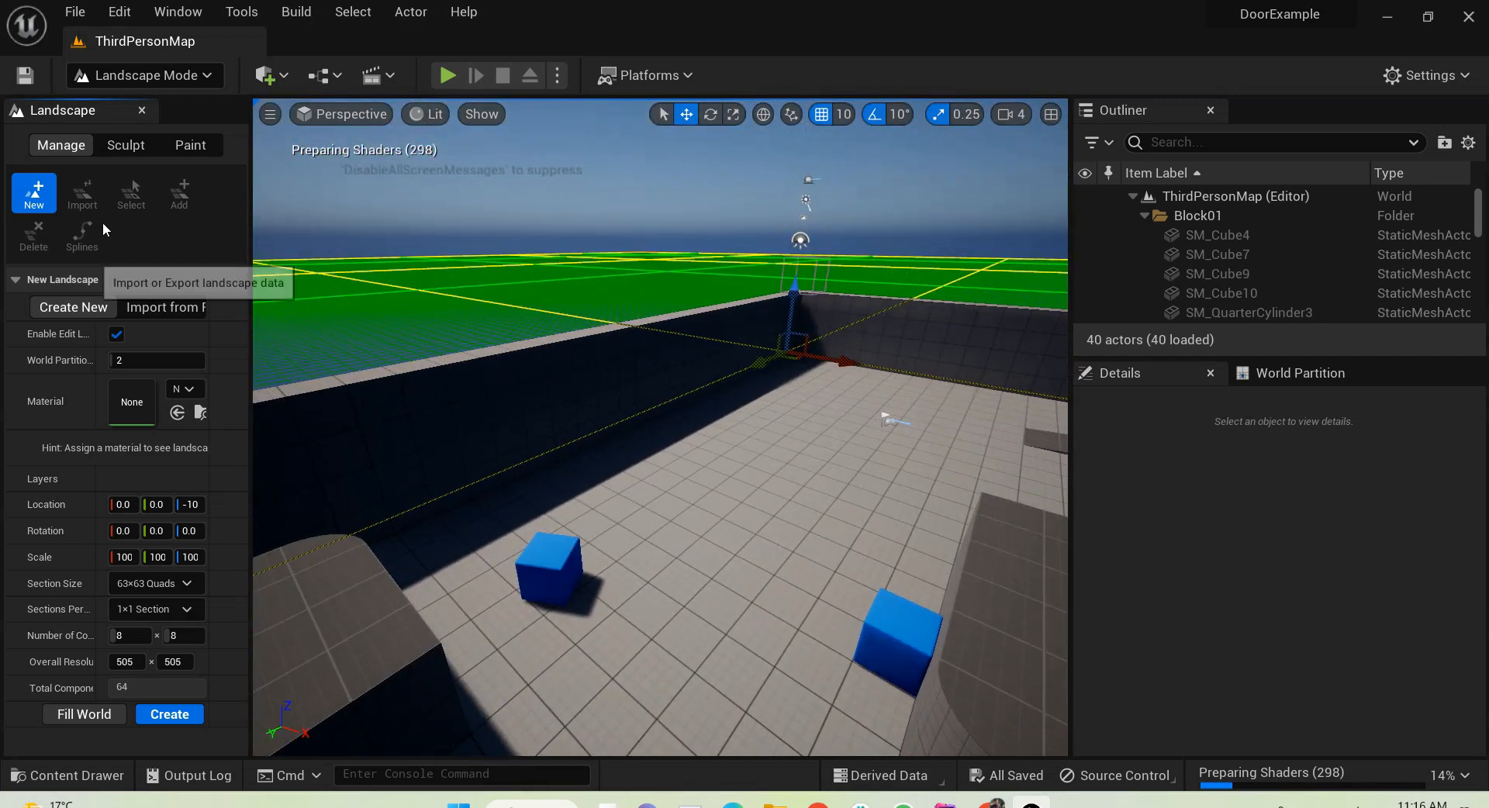
pyautogui.click(186, 391)
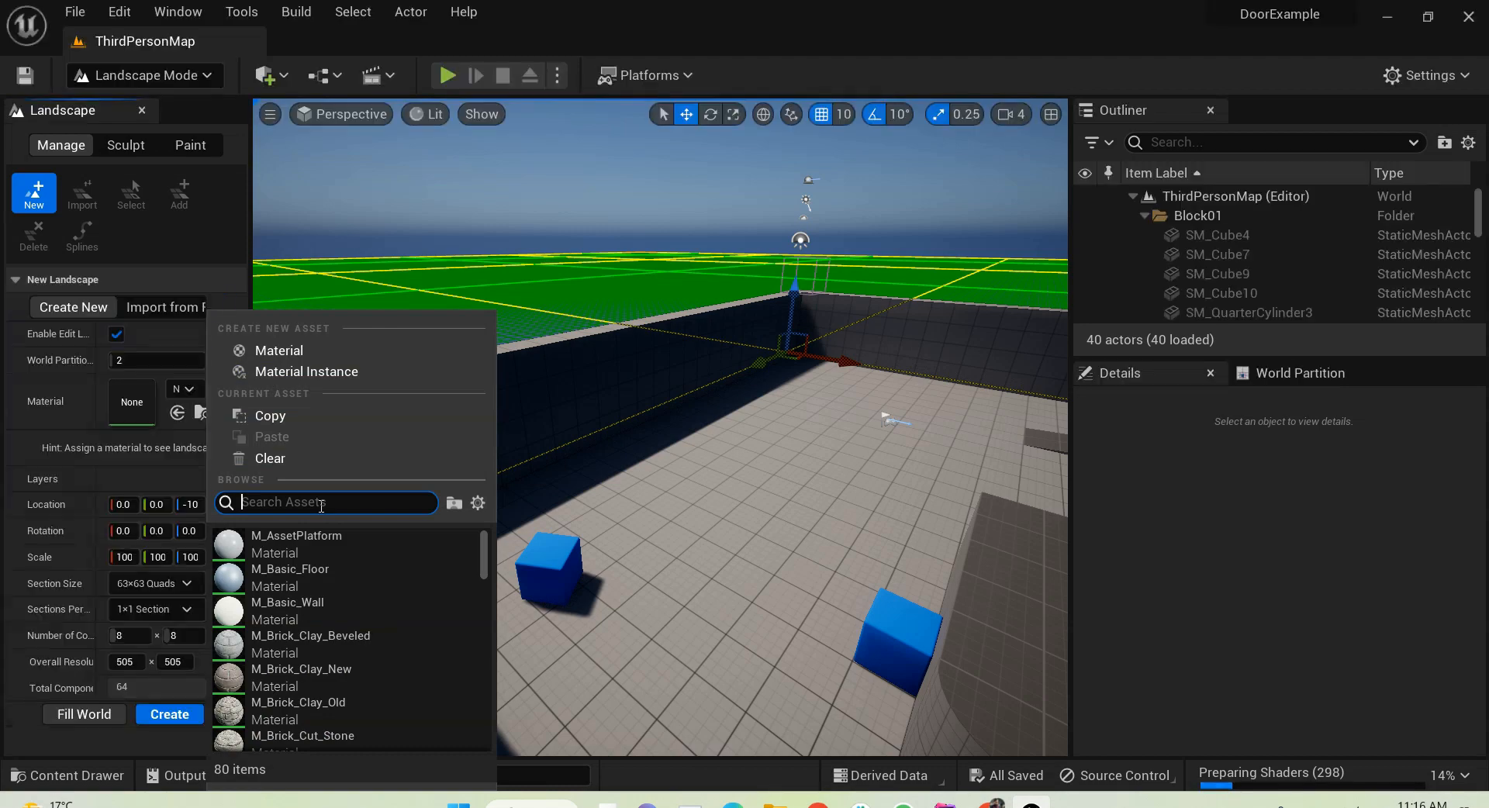
pyautogui.write('mose')
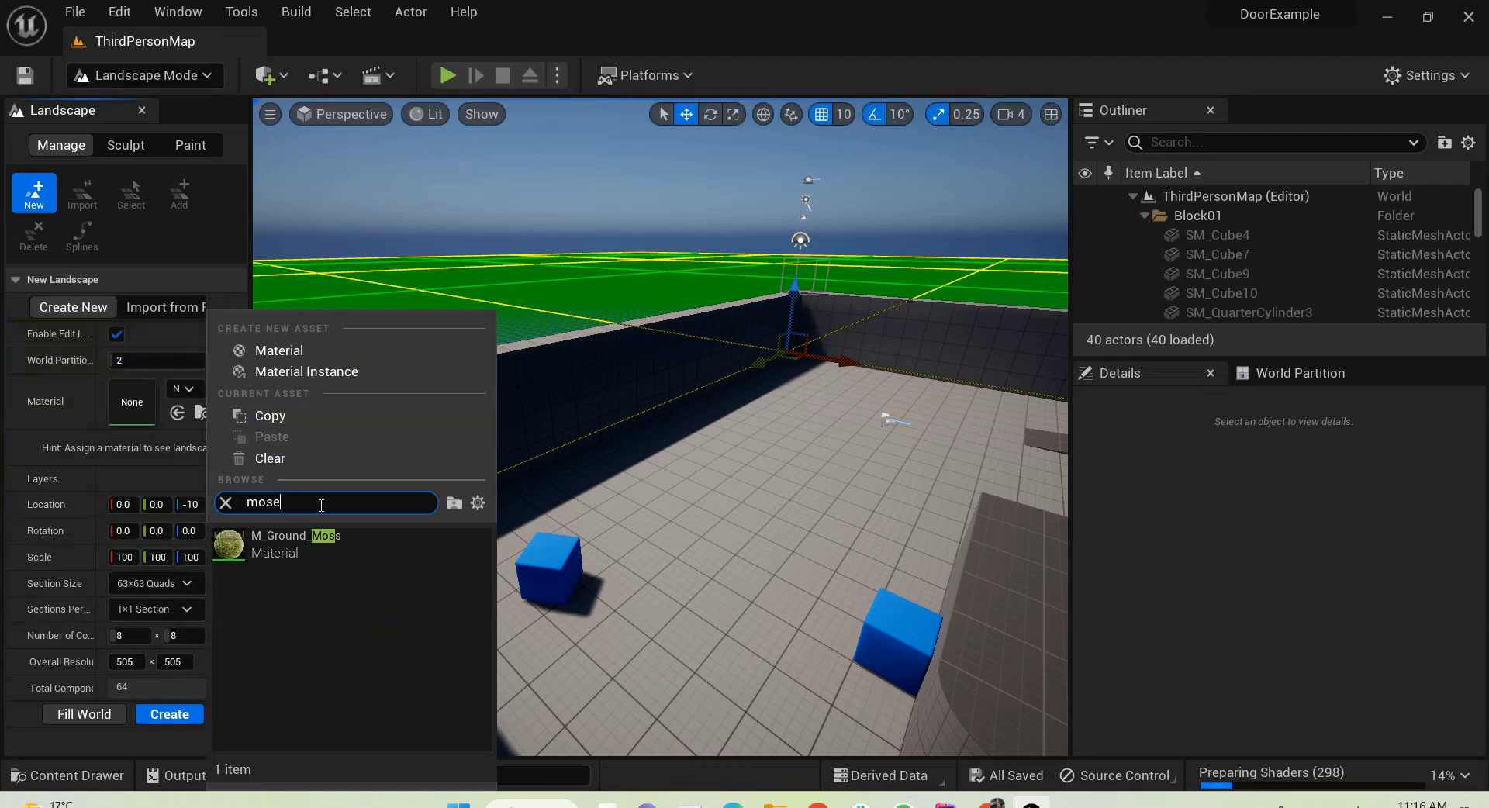
pyautogui.press('BackSpace')
pyautogui.write('s')
pyautogui.click(300, 547)
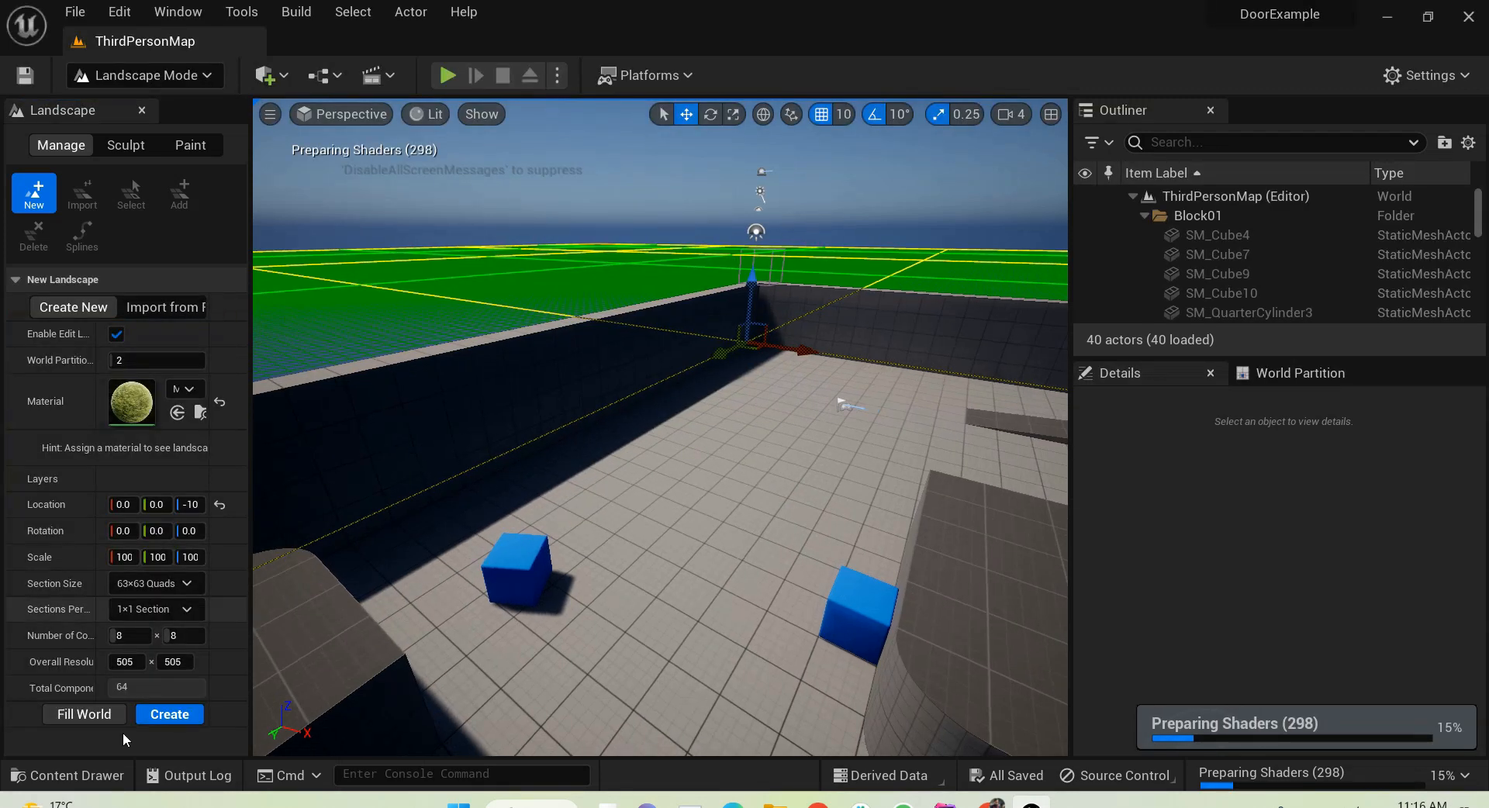
pyautogui.click(189, 714)
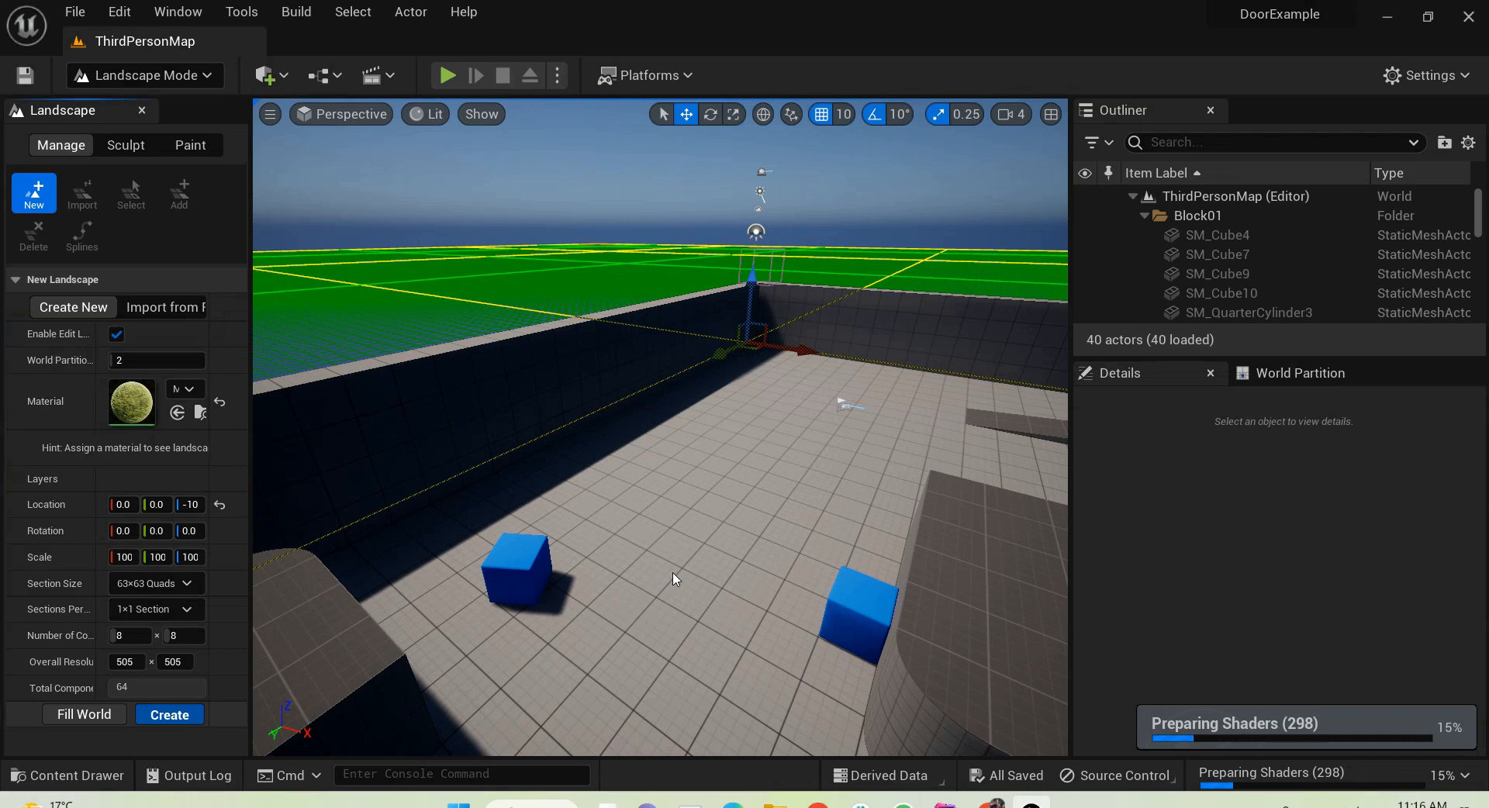
# Step: Raise a broad mound in the landscape inside the walled playground with the Sculpt brush
pyautogui.rightClick(673, 572)
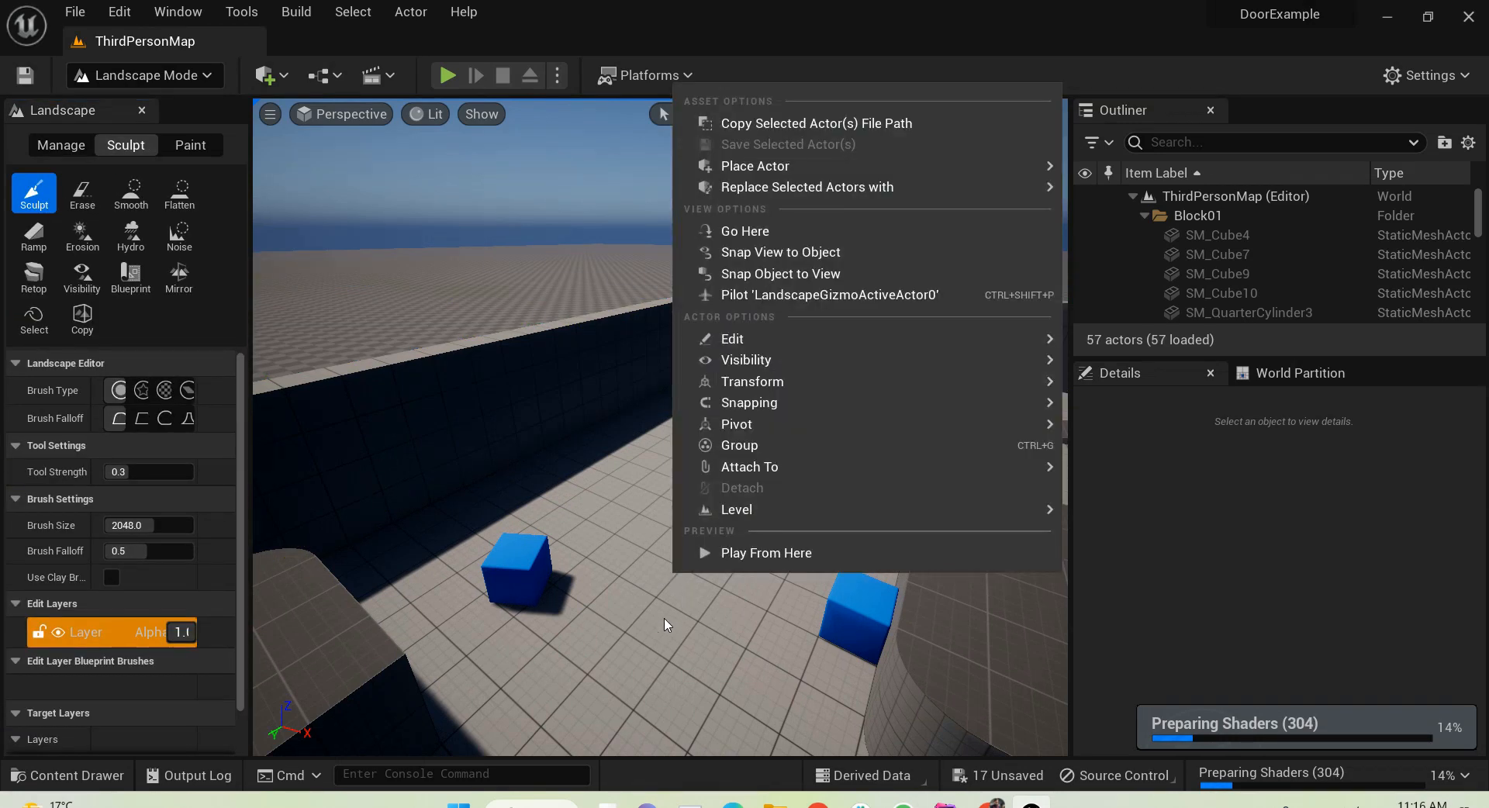
pyautogui.click(664, 619)
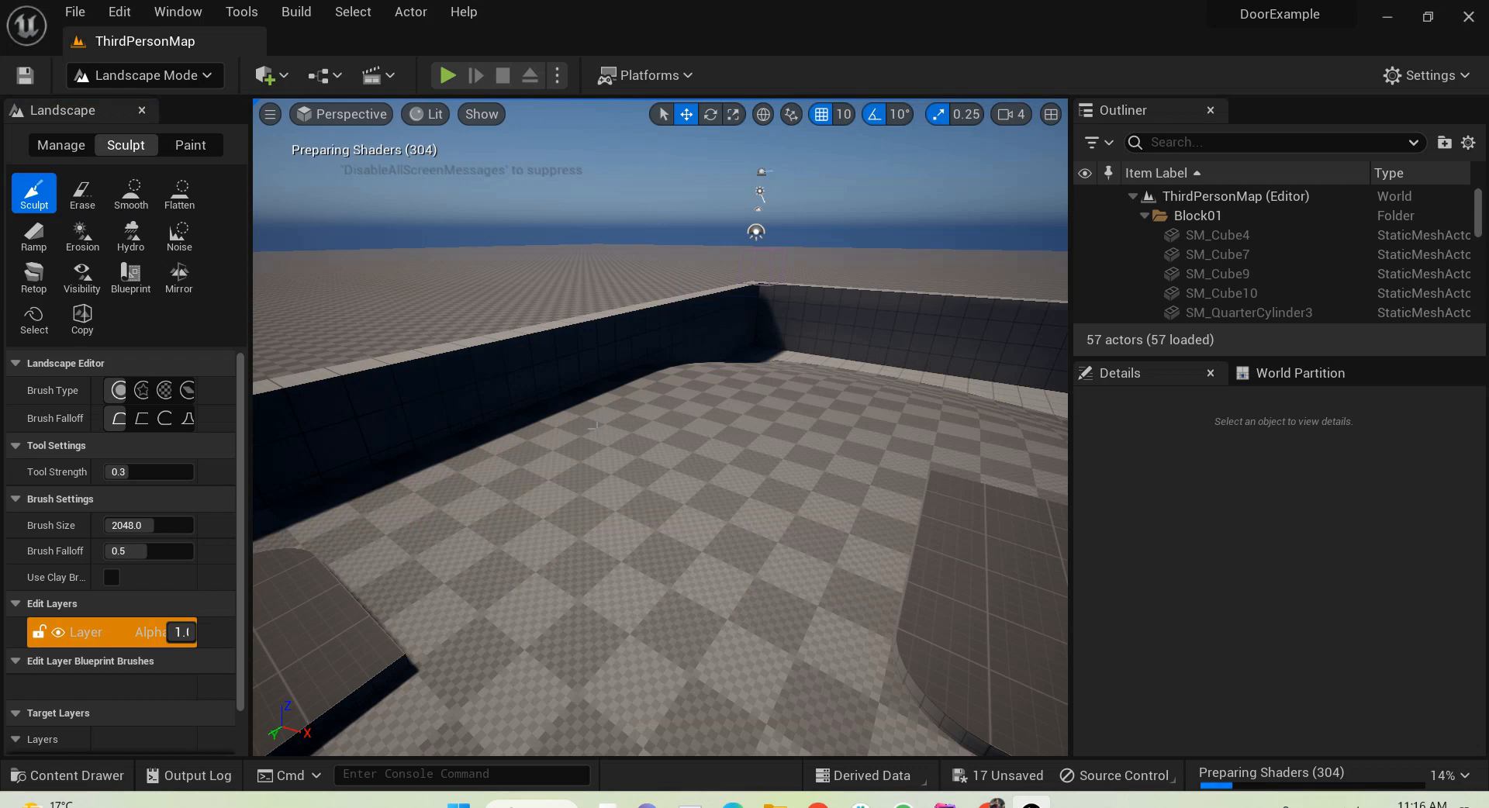
pyautogui.moveTo(804, 572); pyautogui.dragTo(807, 450, button='right')
pyautogui.press('w')
pyautogui.press('w')
pyautogui.press('w')
pyautogui.moveTo(660, 427); pyautogui.dragTo(543, 380, button='right')
pyautogui.press('w')
pyautogui.press('w')
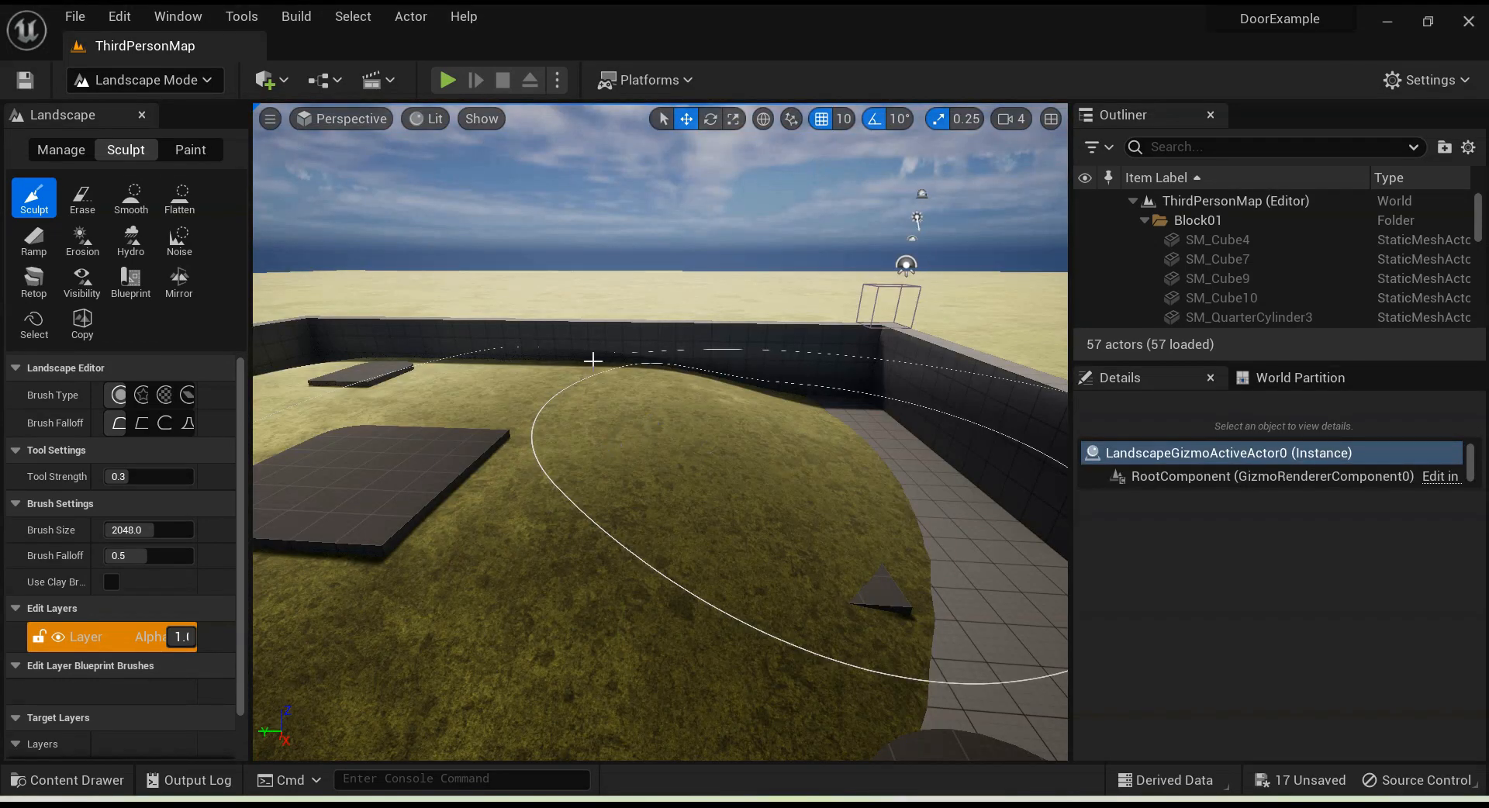
# Step: Return to Selection mode and run a brief play test of the level in the editor
pyautogui.click(169, 83)
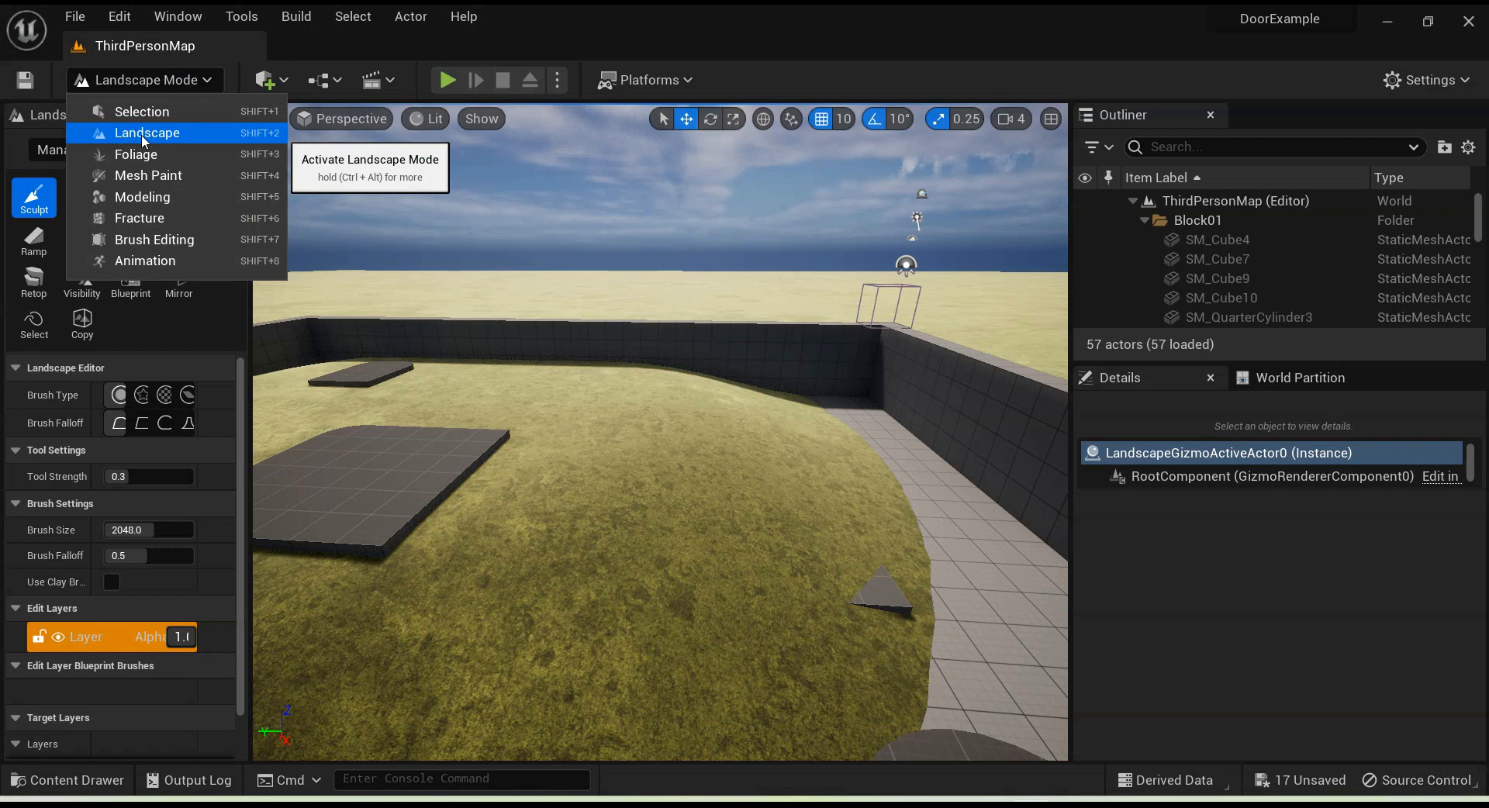
pyautogui.click(150, 111)
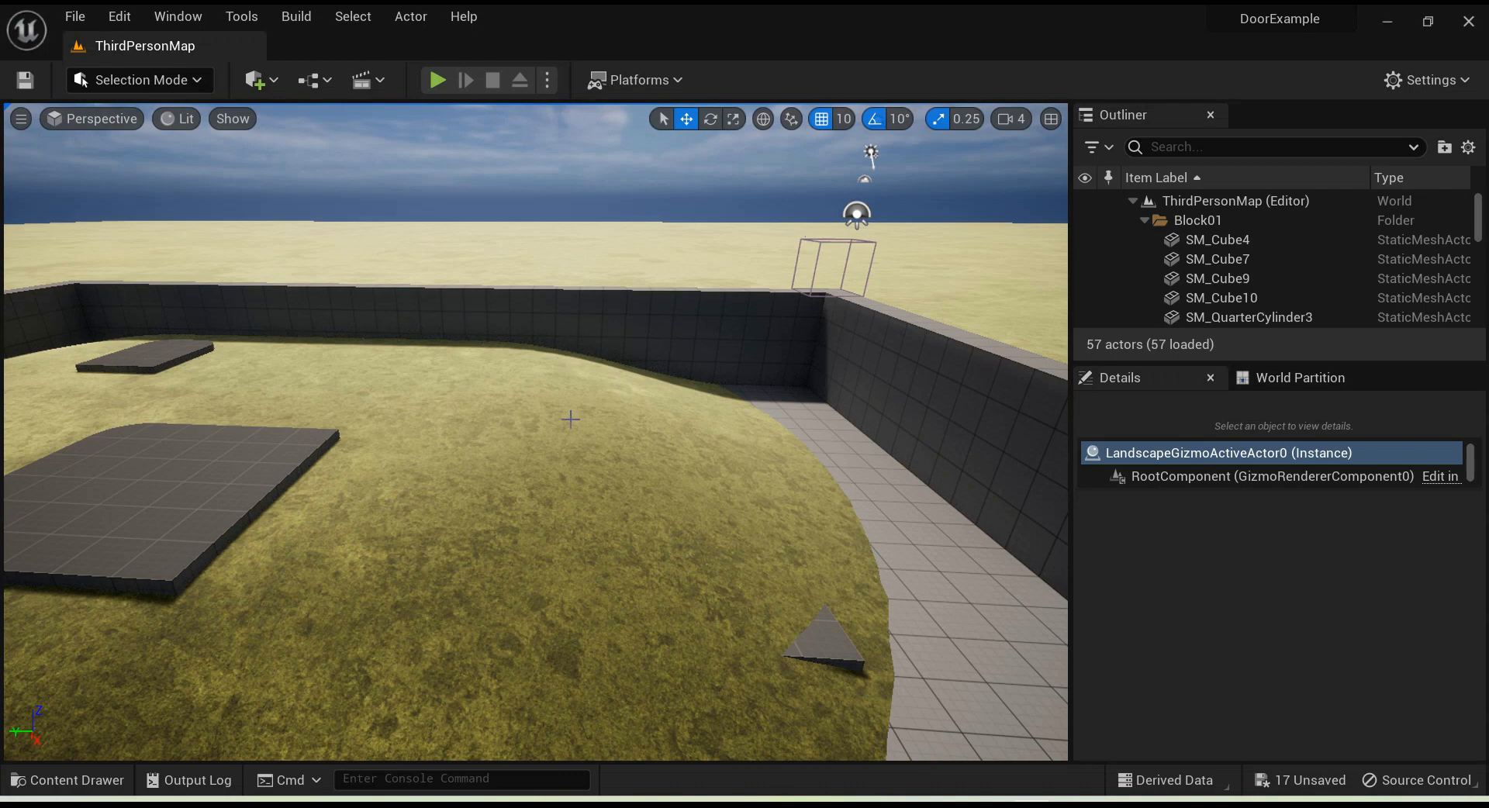
pyautogui.moveTo(535, 431); pyautogui.dragTo(418, 434, button='right')
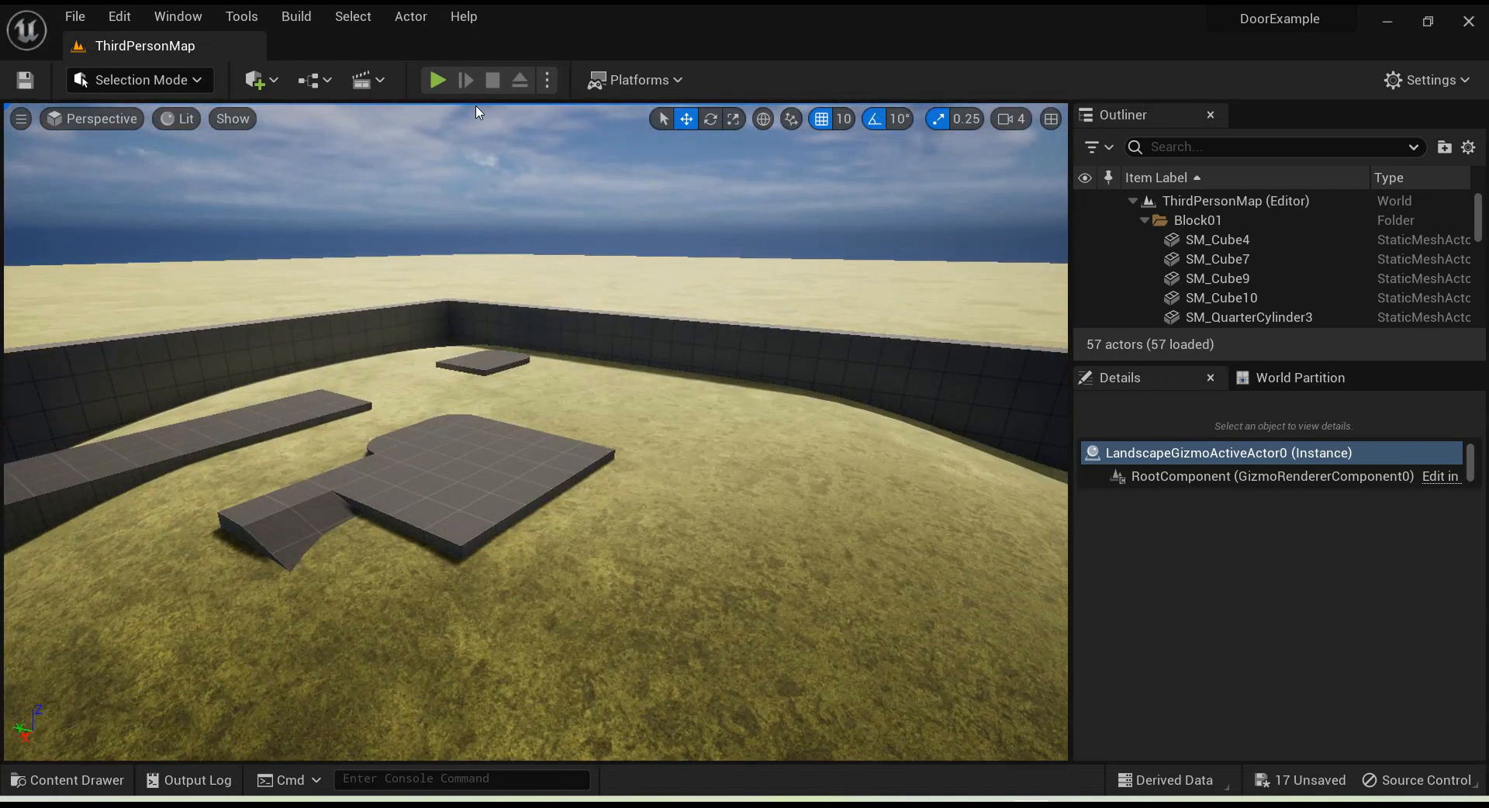
pyautogui.click(437, 80)
pyautogui.click(455, 367)
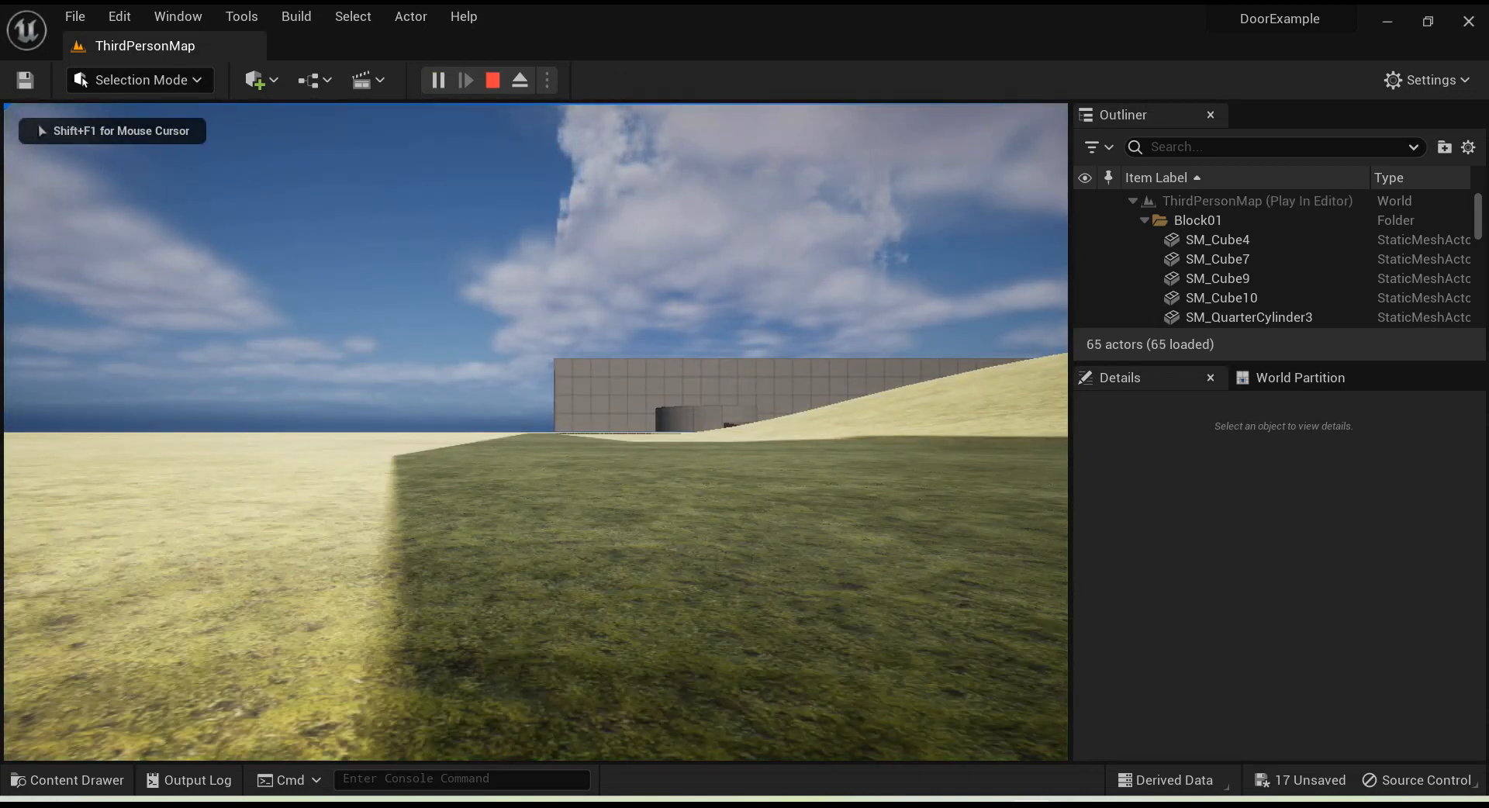
pyautogui.press('Escape')
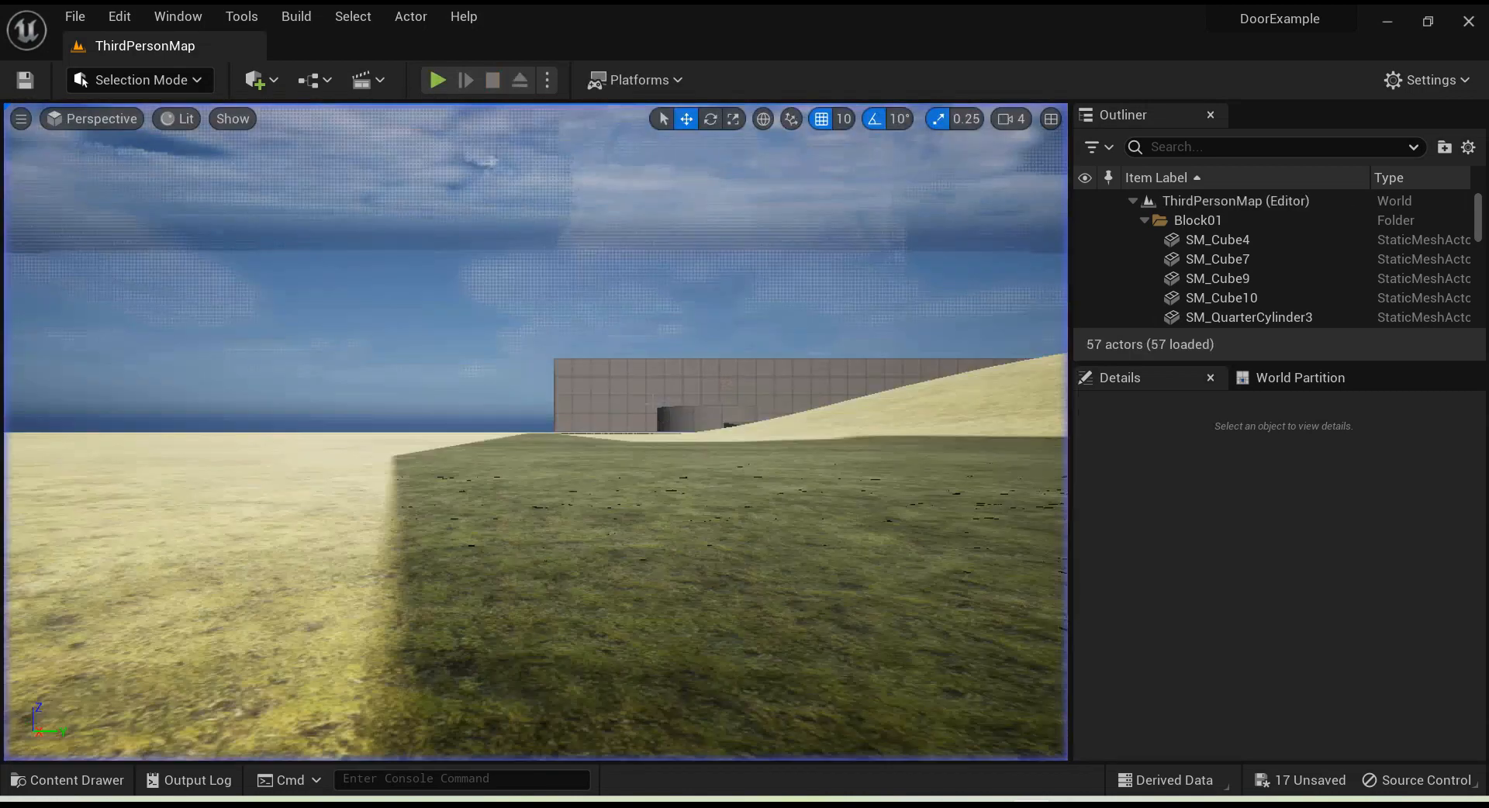
# Step: Collapse the Block01, Block02 and Block03 folders in the Outliner, enlarge the list and select the Landscape actor
pyautogui.moveTo(707, 478); pyautogui.dragTo(826, 558, button='right')
pyautogui.press('s')
pyautogui.press('w')
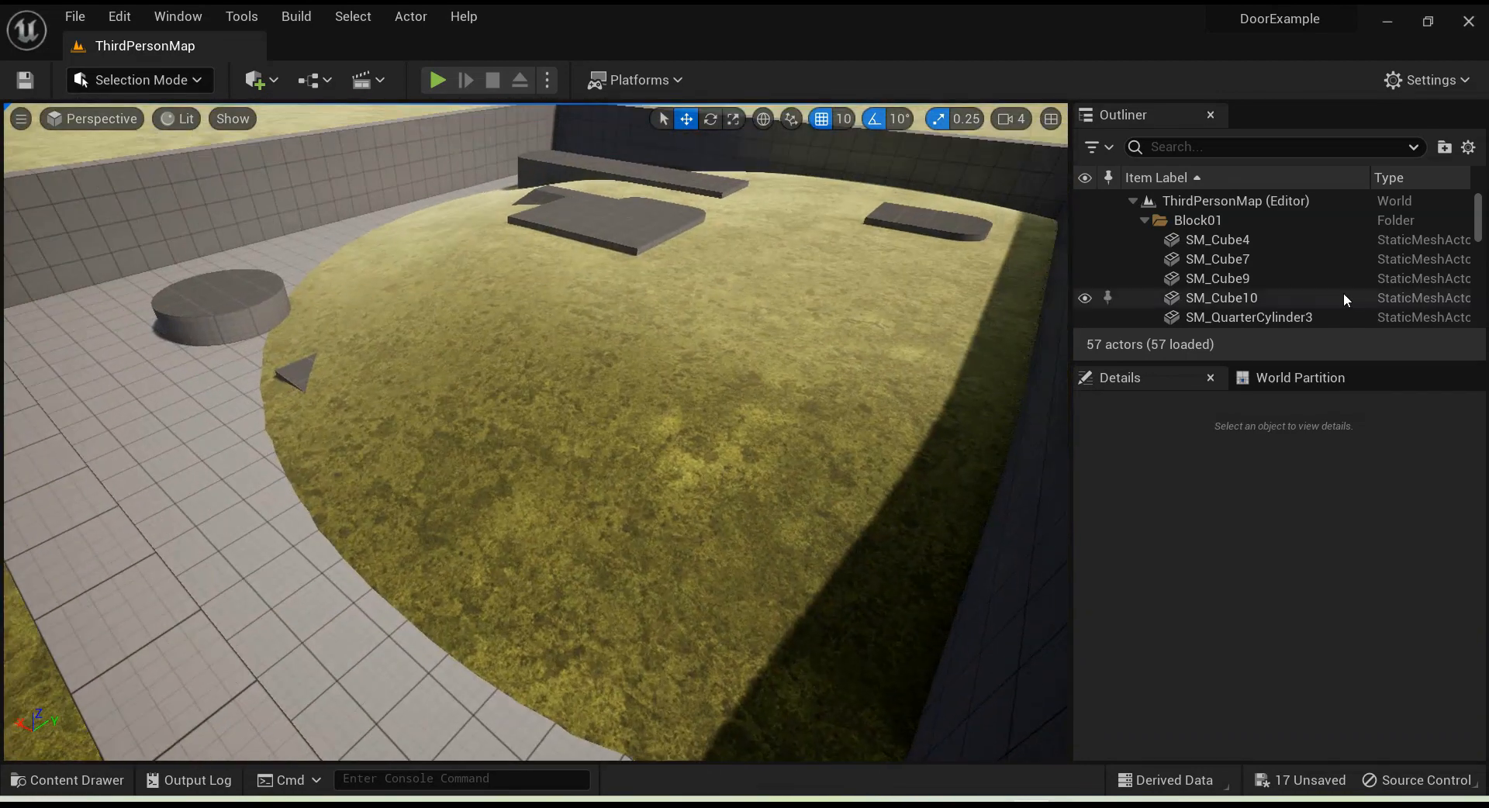
pyautogui.click(1144, 221)
pyautogui.click(1143, 240)
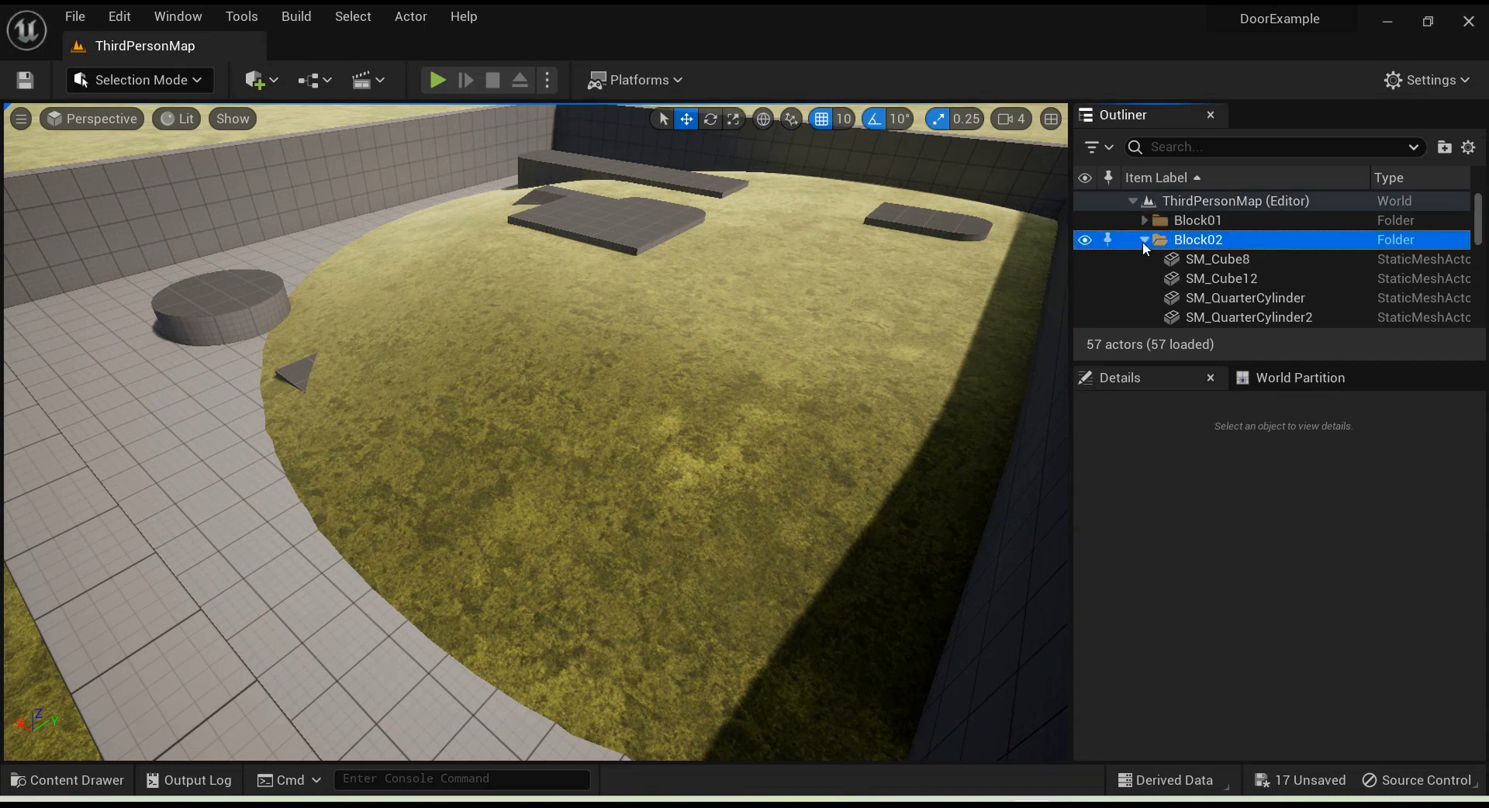
pyautogui.click(1143, 240)
pyautogui.click(1147, 258)
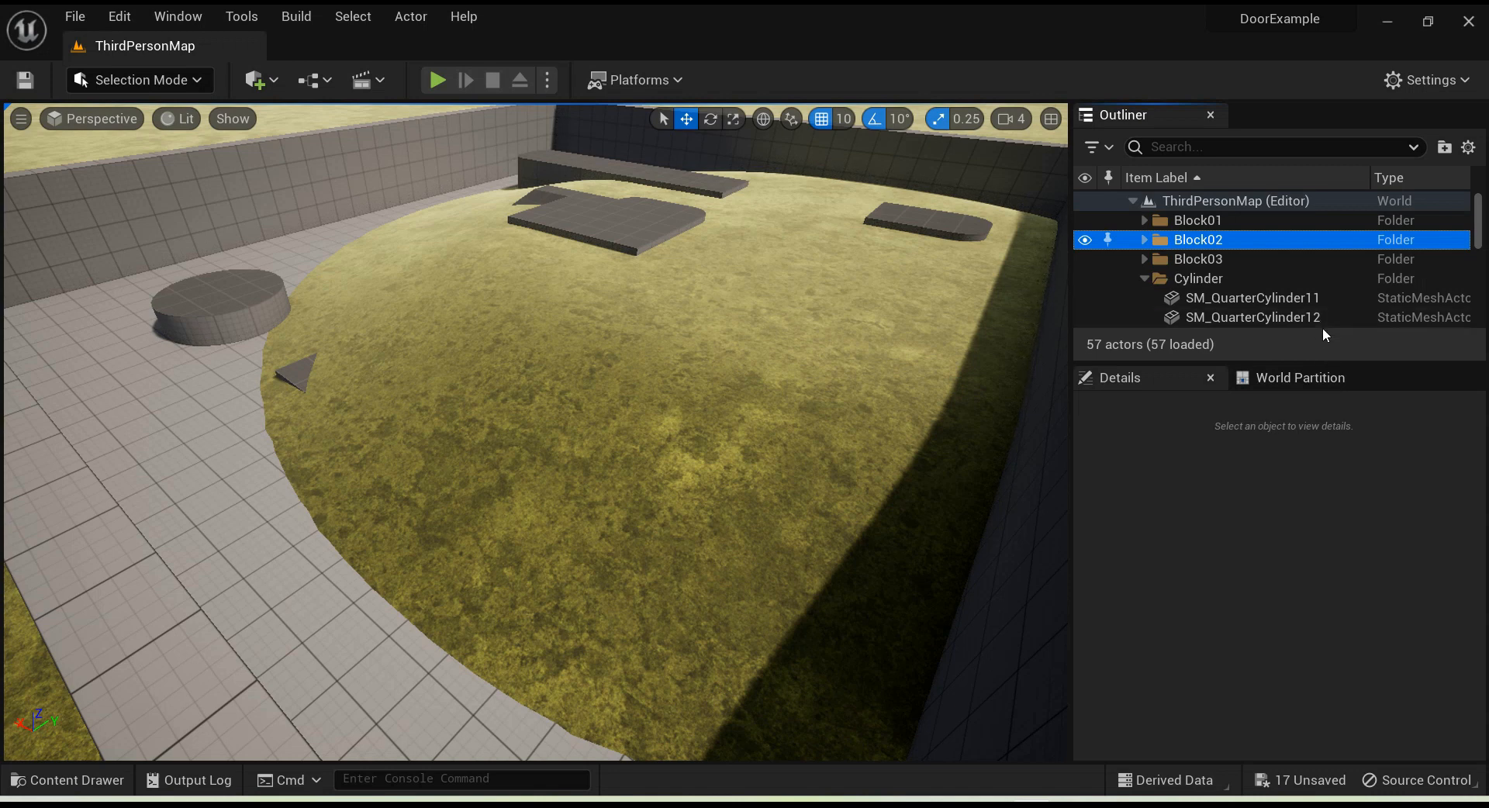
pyautogui.moveTo(1356, 362); pyautogui.dragTo(1356, 445)
pyautogui.scroll(-5, 1245, 326)
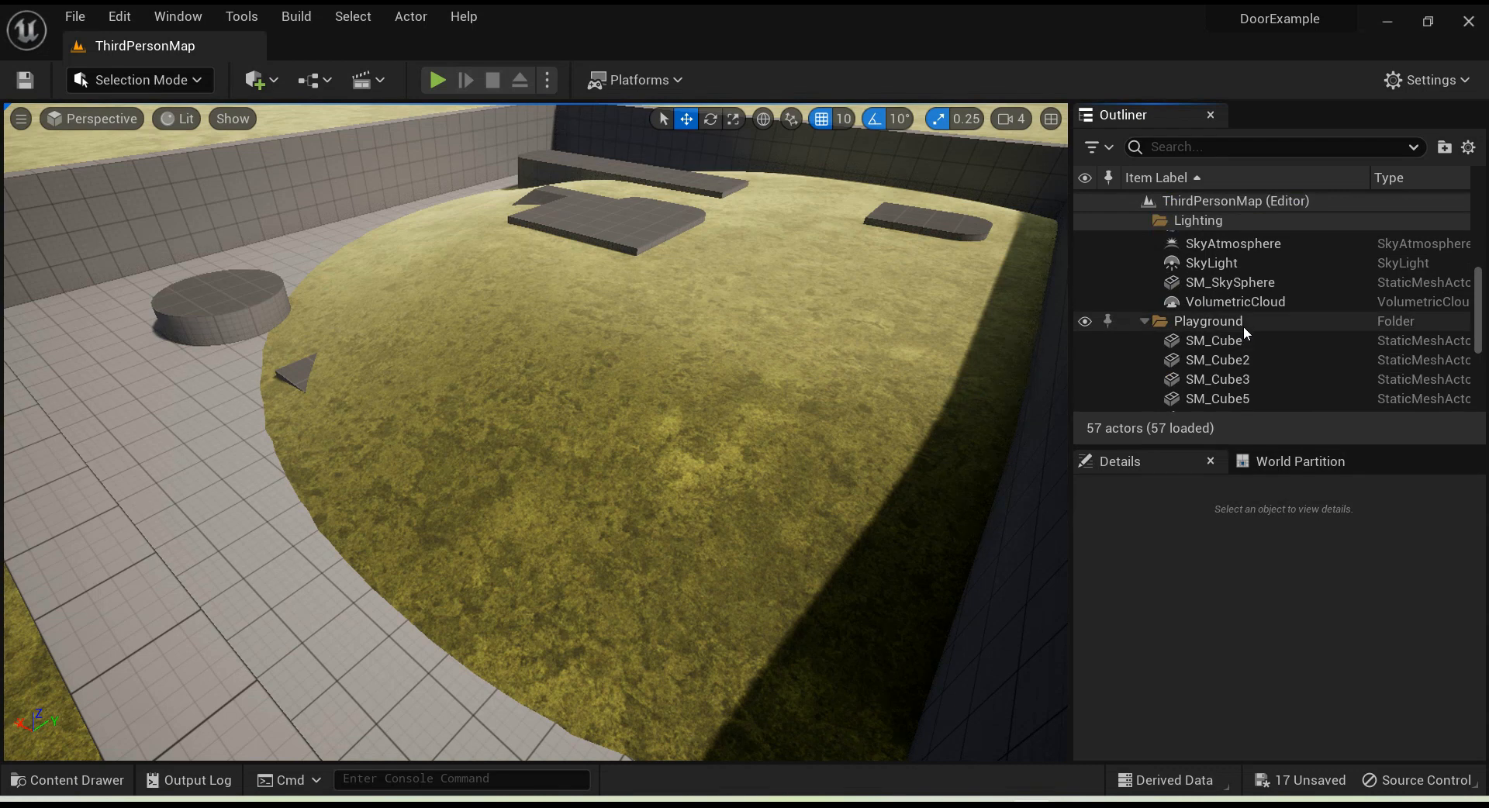
pyautogui.scroll(-4, 1244, 326)
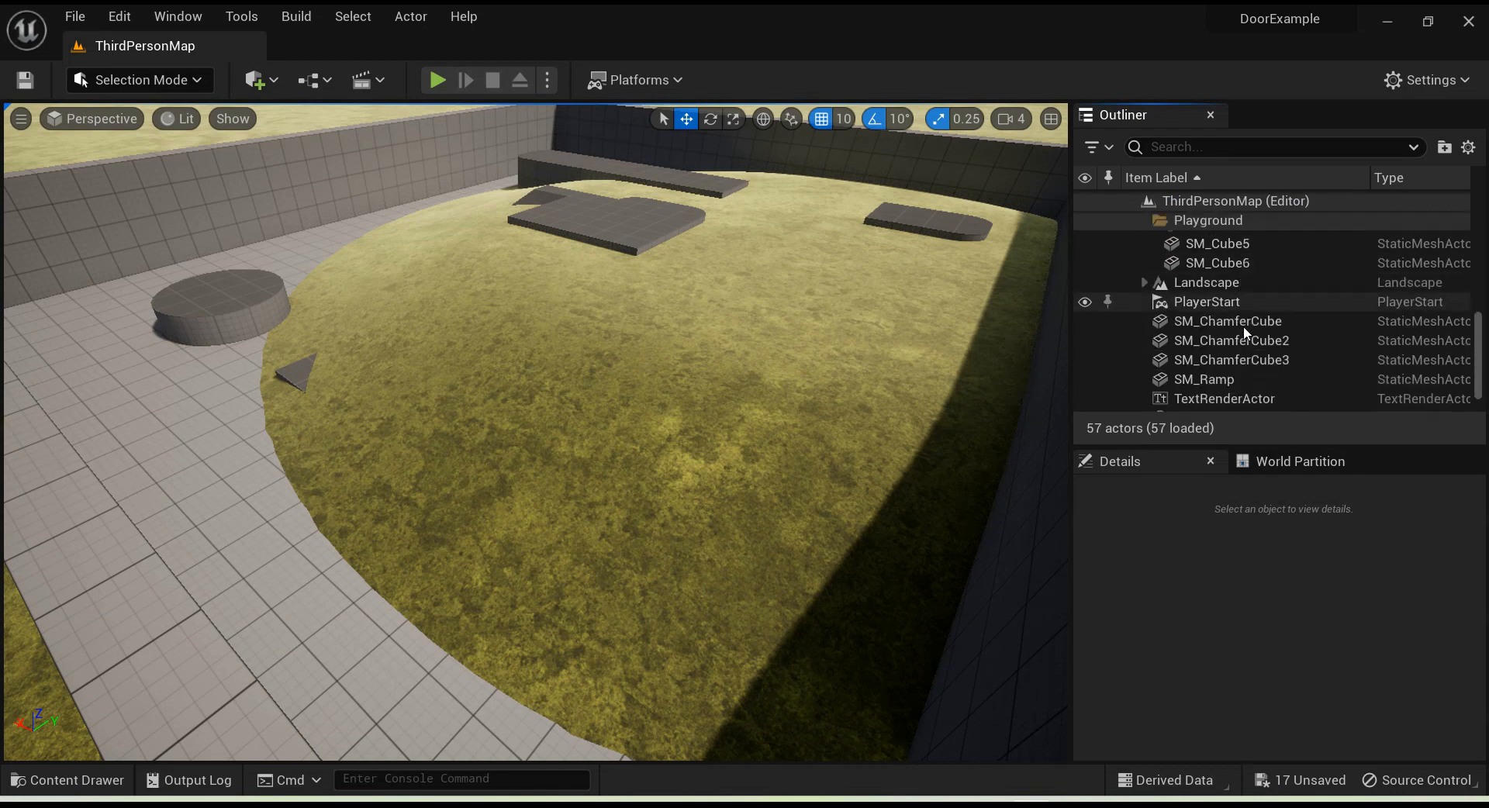
pyautogui.click(1214, 291)
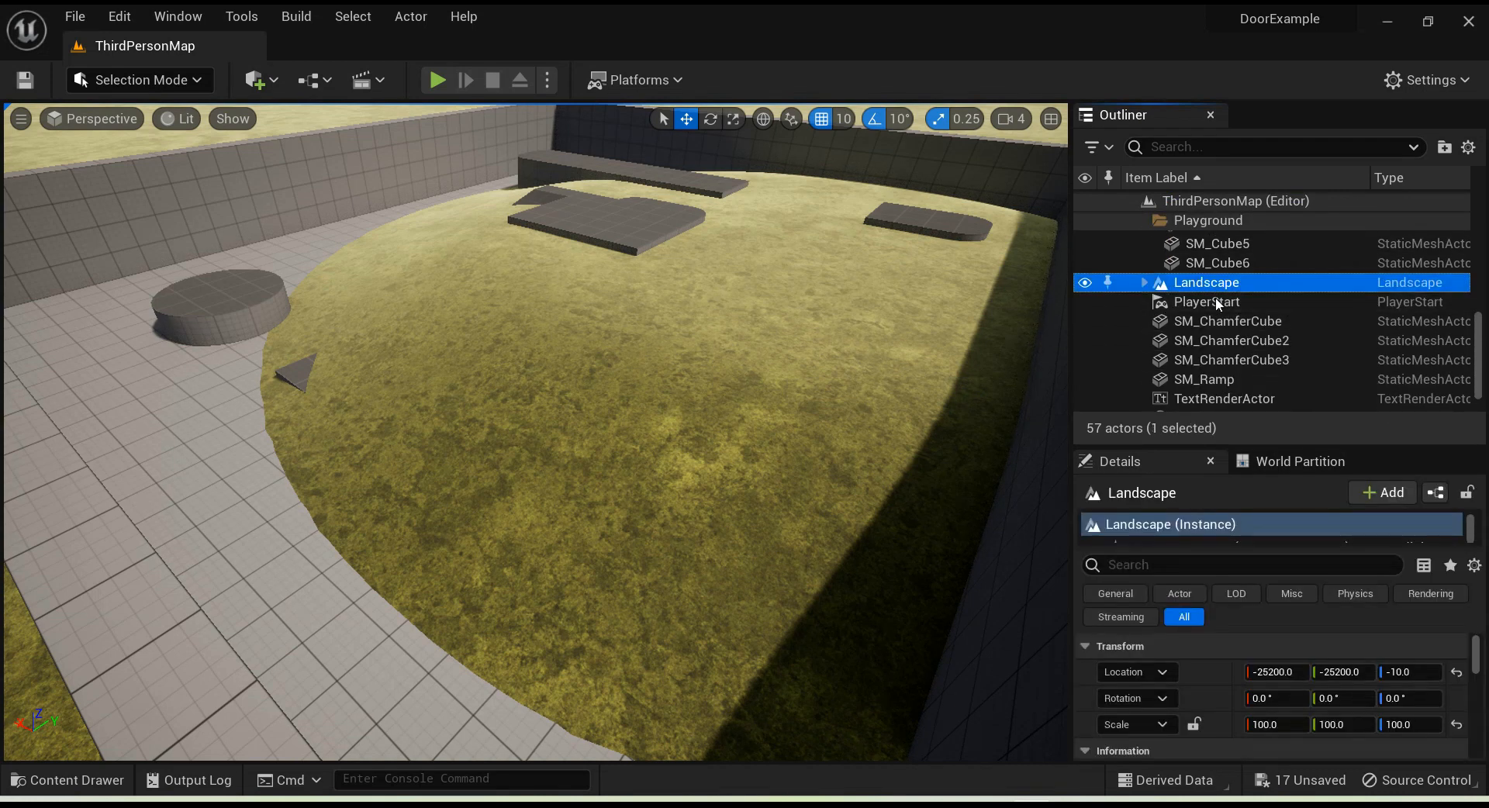
# Step: Move the PlayerStart actor off the mound onto the tiled floor beside the wall, at location Y 310
pyautogui.click(1216, 300)
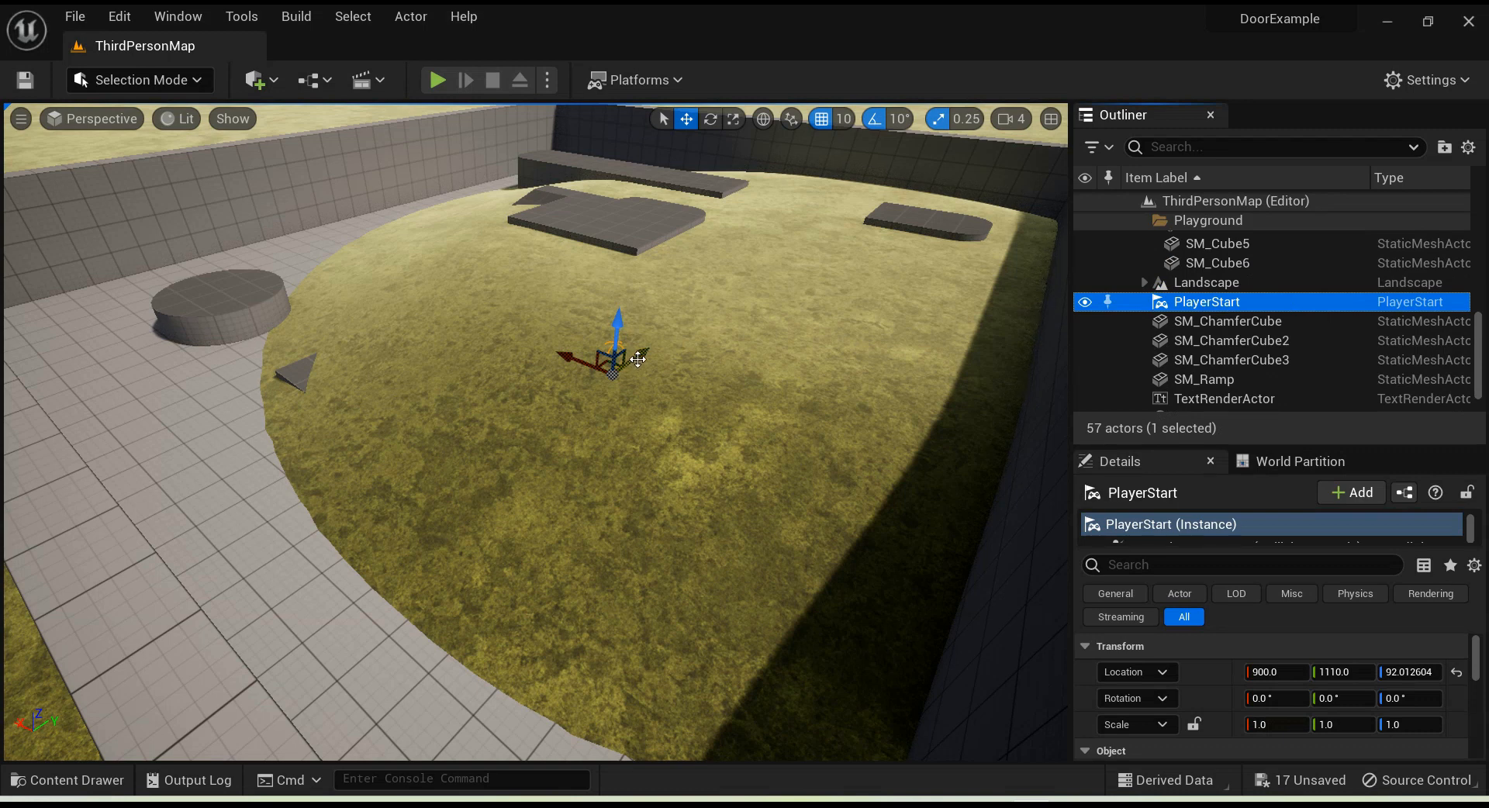
pyautogui.moveTo(638, 355); pyautogui.dragTo(352, 492)
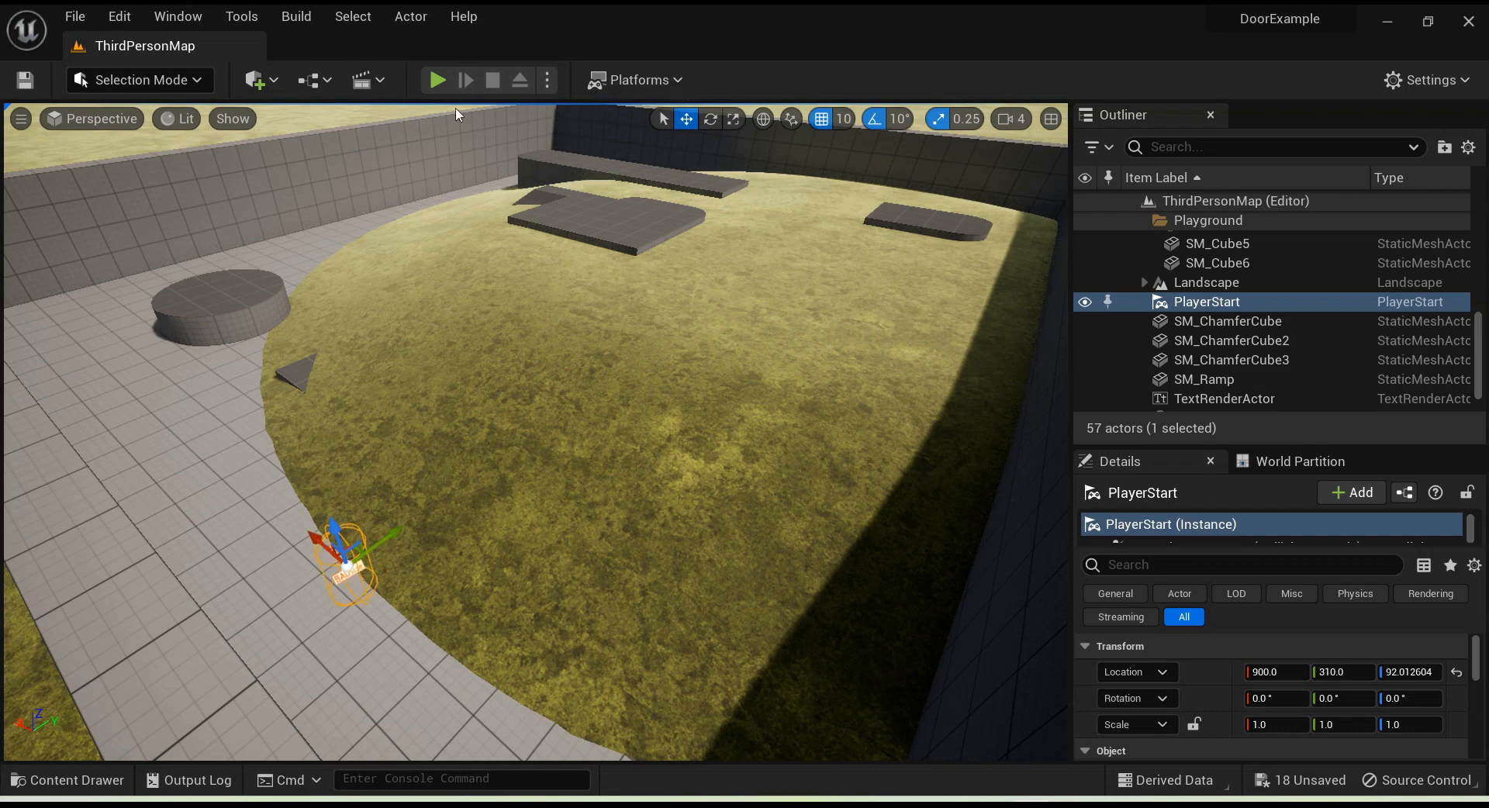
# Step: Play-test the level by running and jumping the character across the mound to the walls, and stop the session
pyautogui.click(437, 80)
pyautogui.click(421, 355)
pyautogui.press('w')
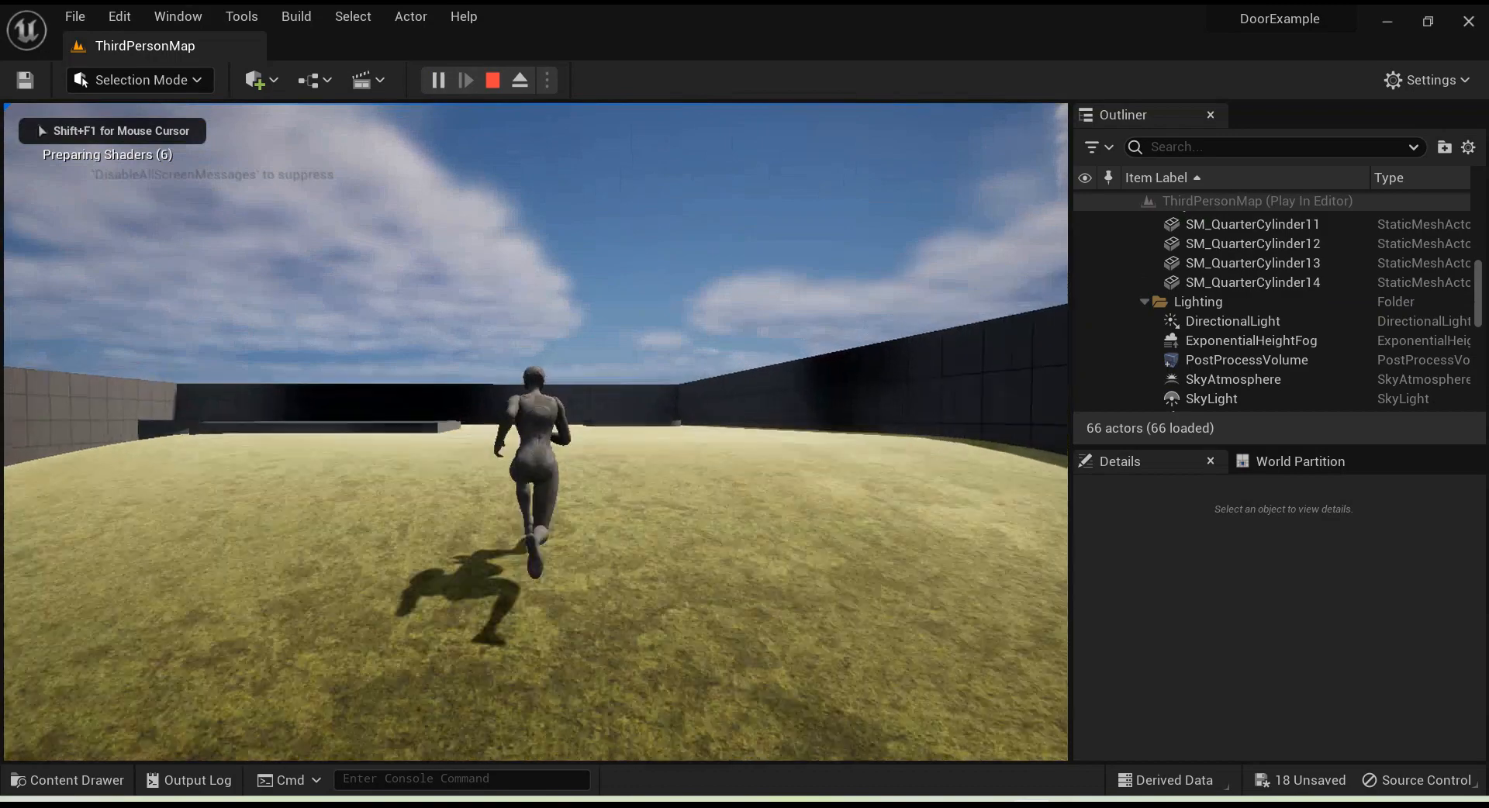
pyautogui.press('space')
pyautogui.press('w')
pyautogui.press('w')
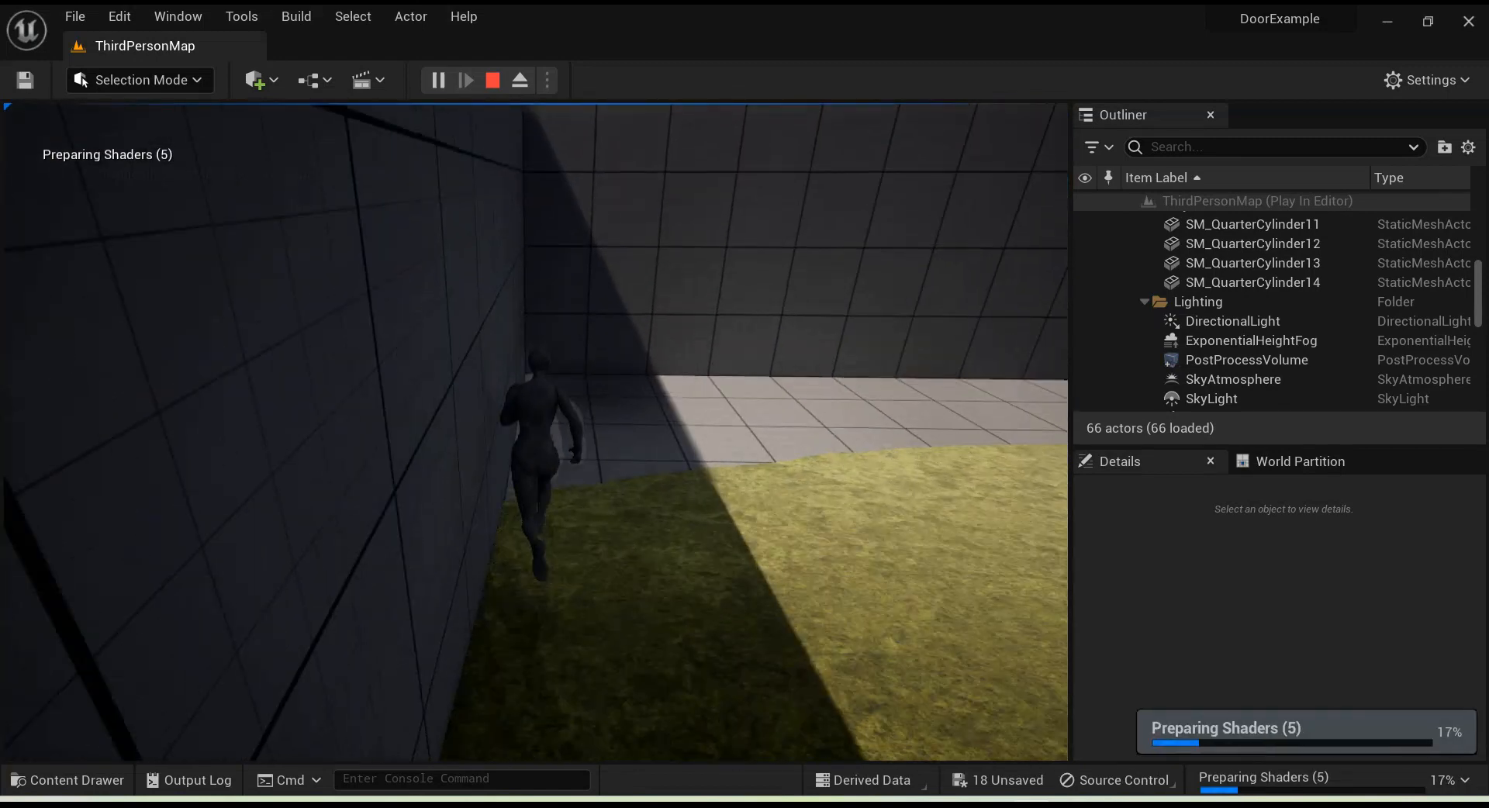
pyautogui.press('w')
pyautogui.hotkey('shift', 'F1')
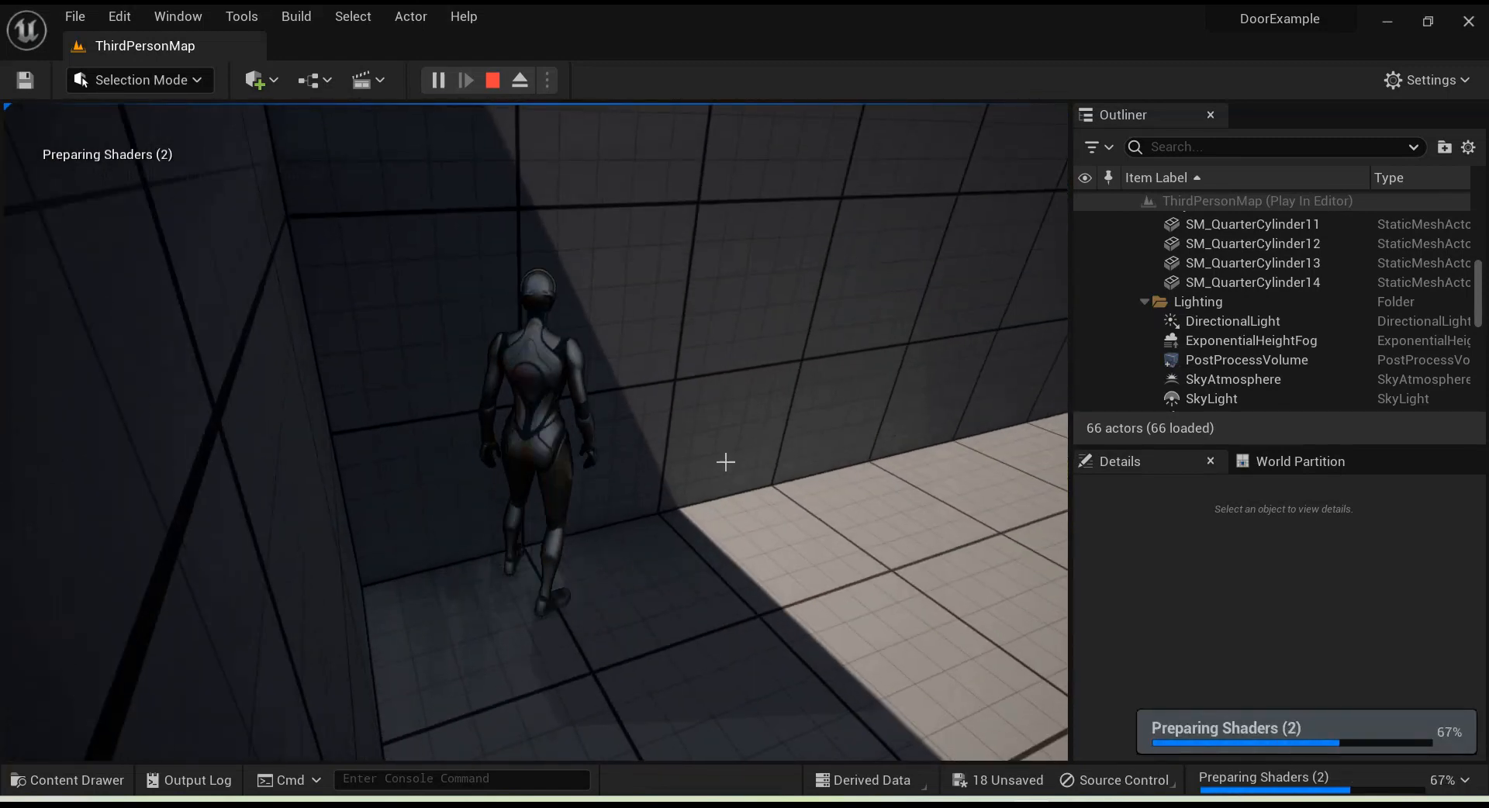
pyautogui.press('Escape')
# Step: Nudge PlayerStart away from the wall and raise it off the floor, to location X 910, Y 320, Z about 112
pyautogui.moveTo(876, 482); pyautogui.dragTo(808, 411, button='right')
pyautogui.press('w')
pyautogui.press('d')
pyautogui.press('s')
pyautogui.press('s')
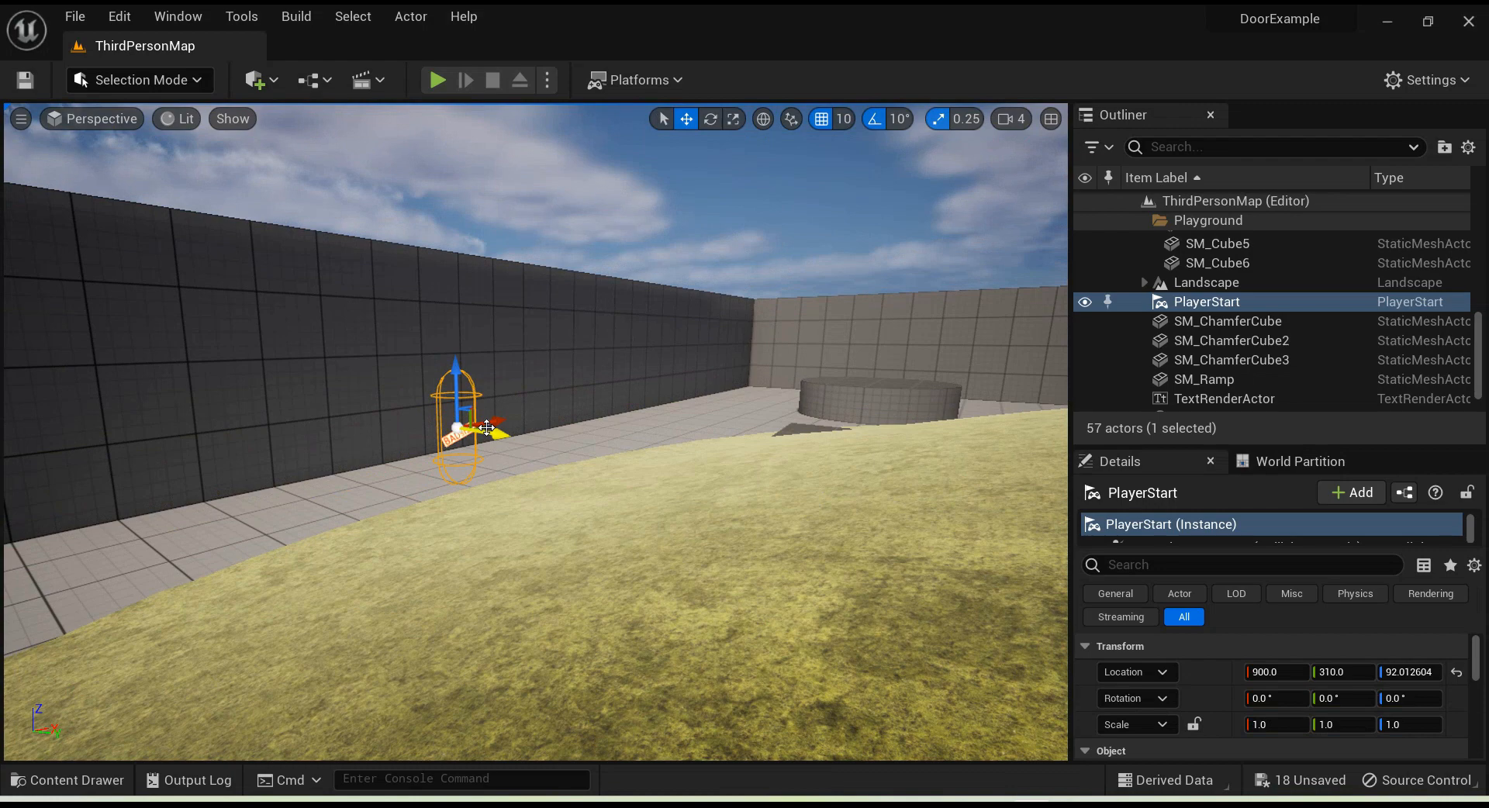
pyautogui.moveTo(491, 424); pyautogui.dragTo(498, 429)
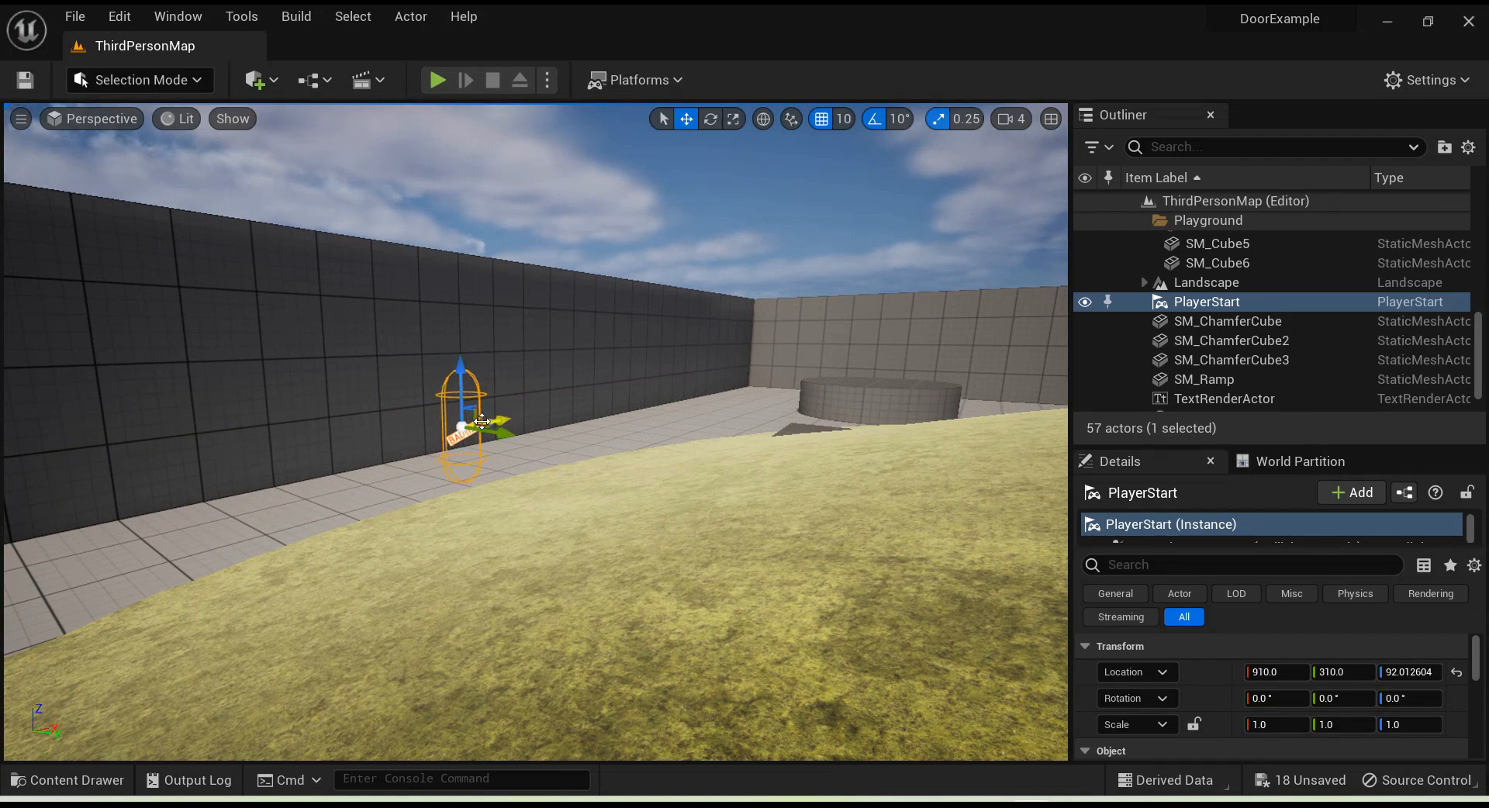
pyautogui.moveTo(482, 422); pyautogui.dragTo(481, 431, button='right')
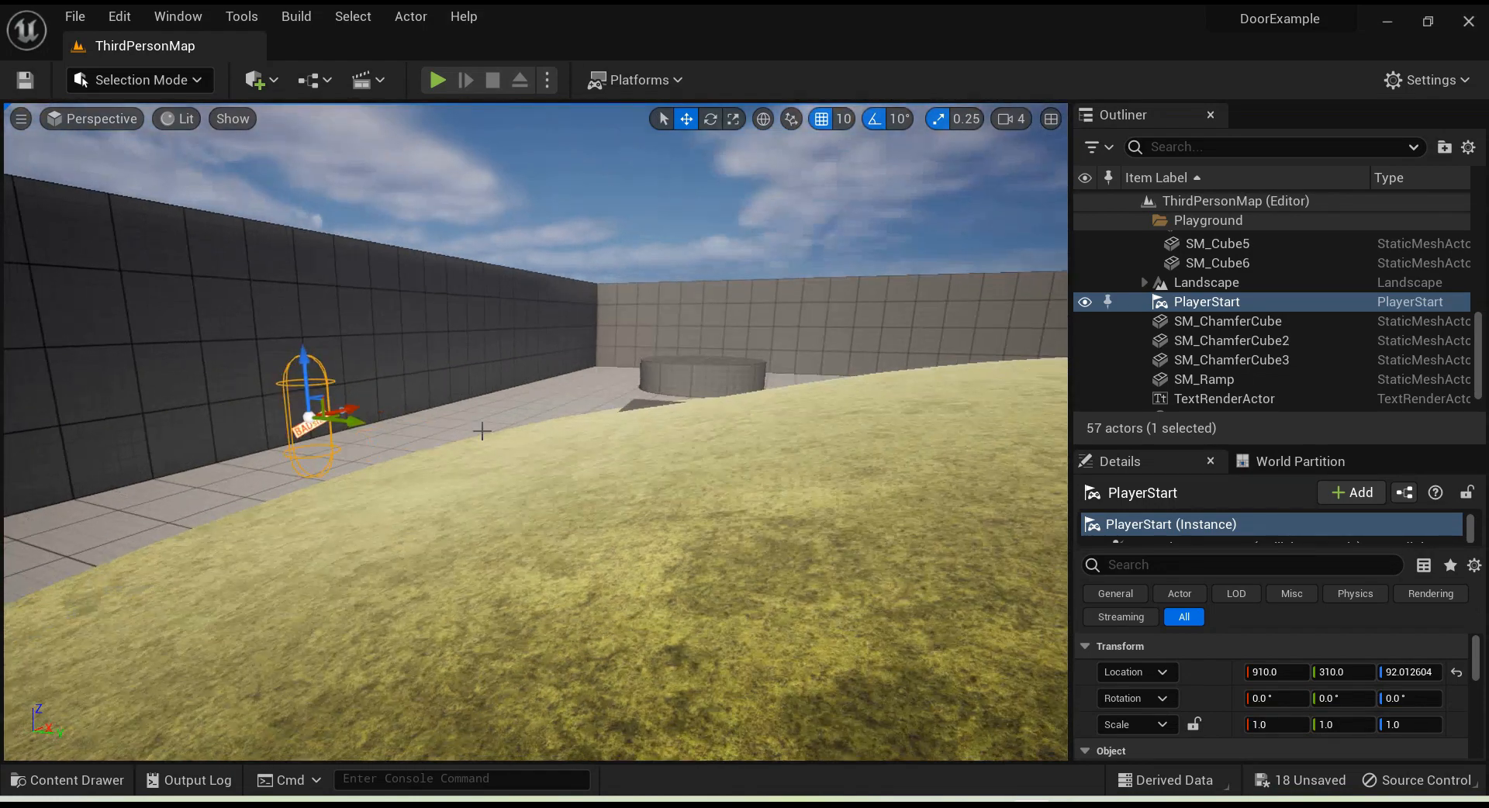
pyautogui.press('w')
pyautogui.moveTo(329, 438); pyautogui.dragTo(329, 438, button='right')
pyautogui.press('a')
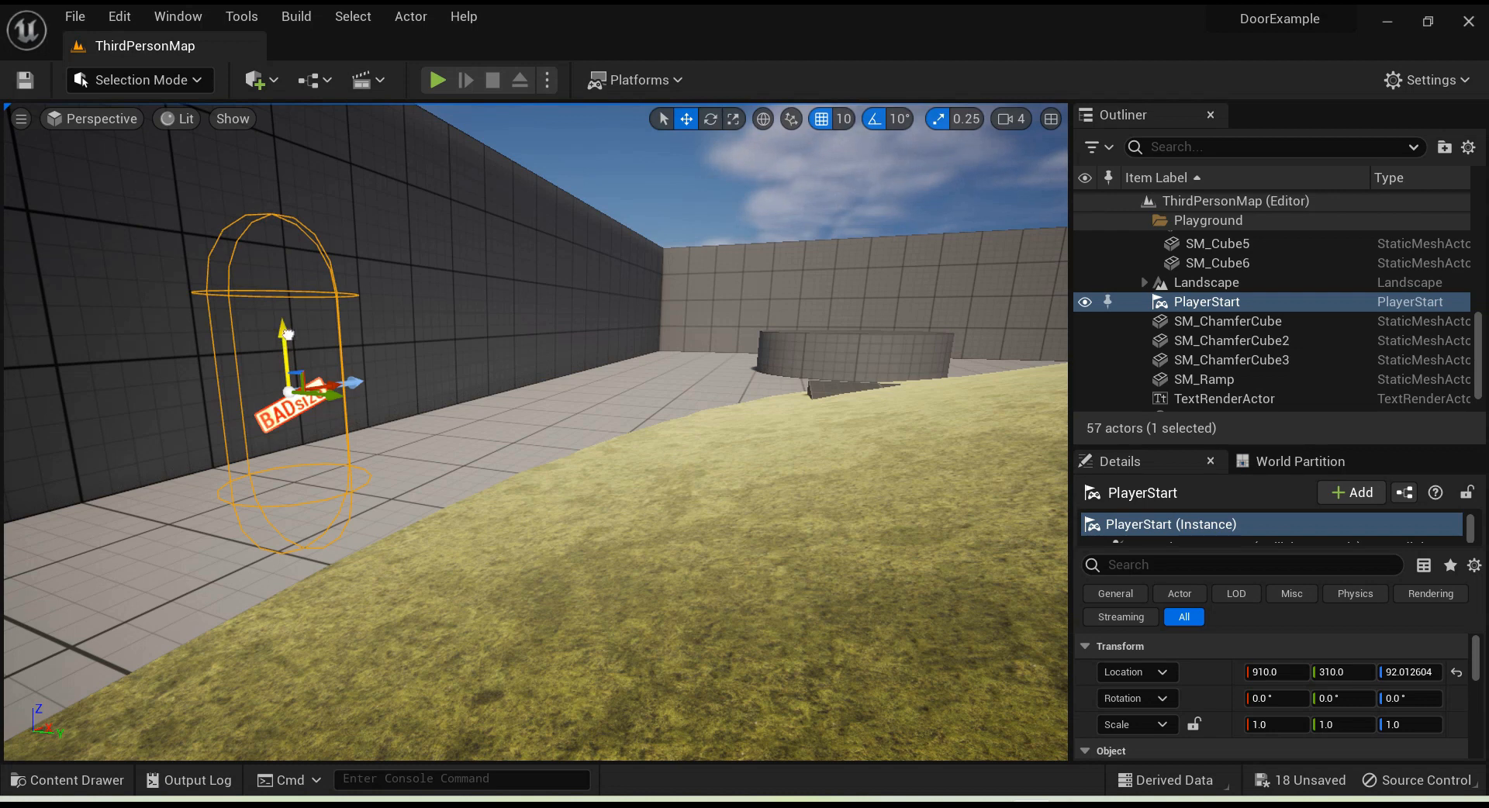
pyautogui.moveTo(287, 334); pyautogui.dragTo(289, 309)
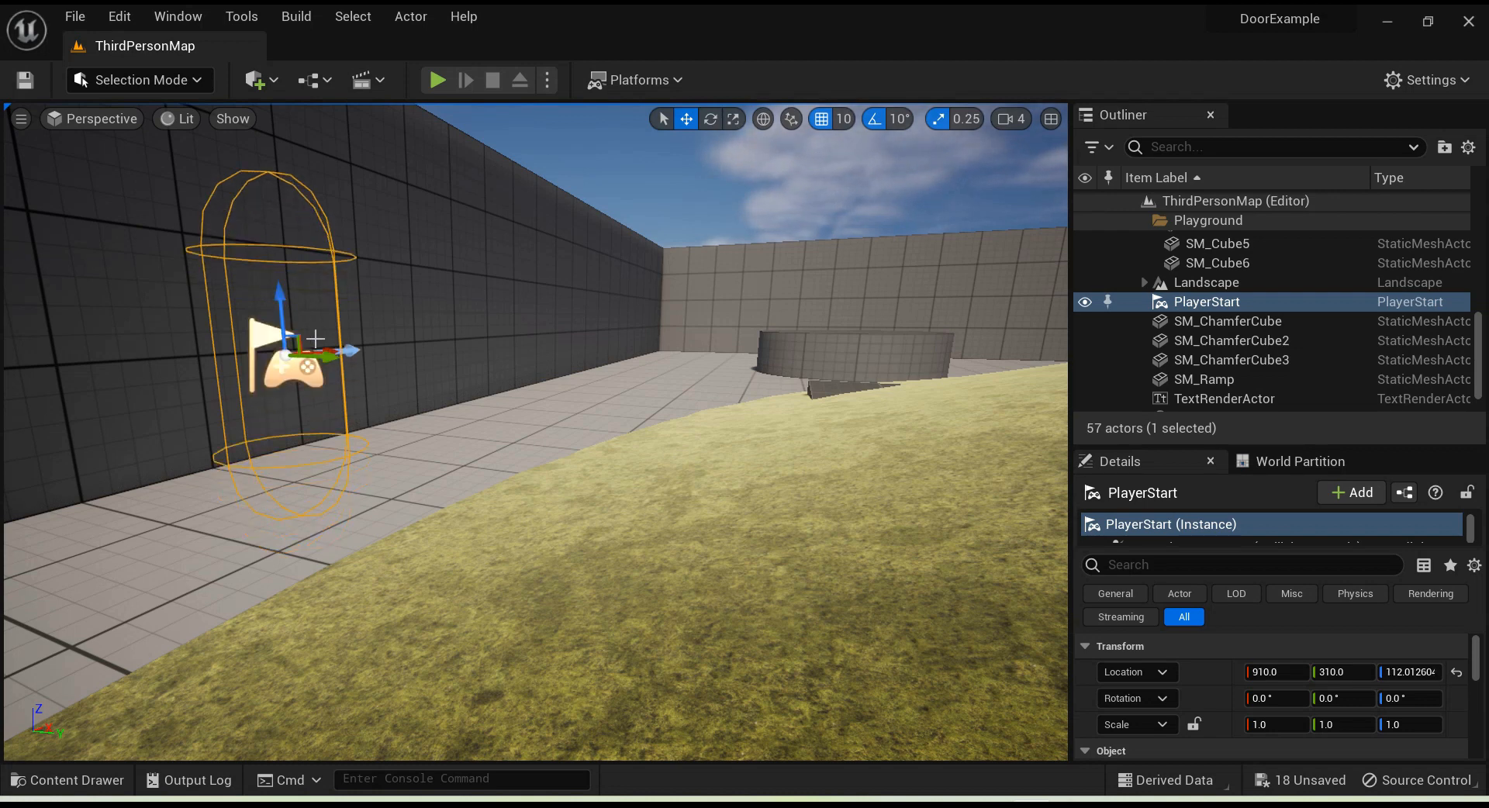
pyautogui.moveTo(328, 356); pyautogui.dragTo(333, 360)
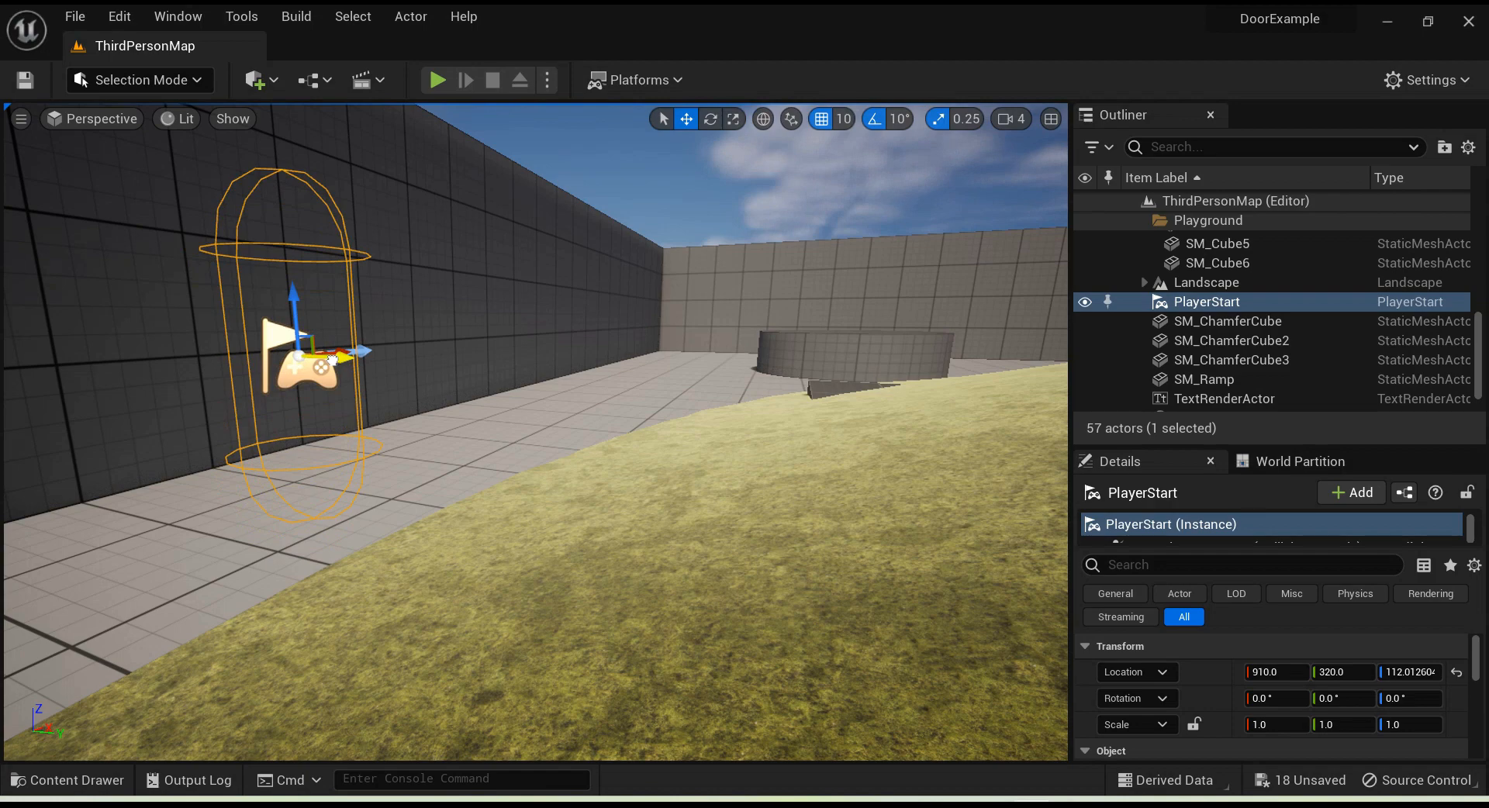
# Step: Move the SM_Cube2 wall behind PlayerStart along the X axis to location X 510, opening a gap at the corner
pyautogui.moveTo(346, 420); pyautogui.dragTo(311, 474, button='right')
pyautogui.press('s')
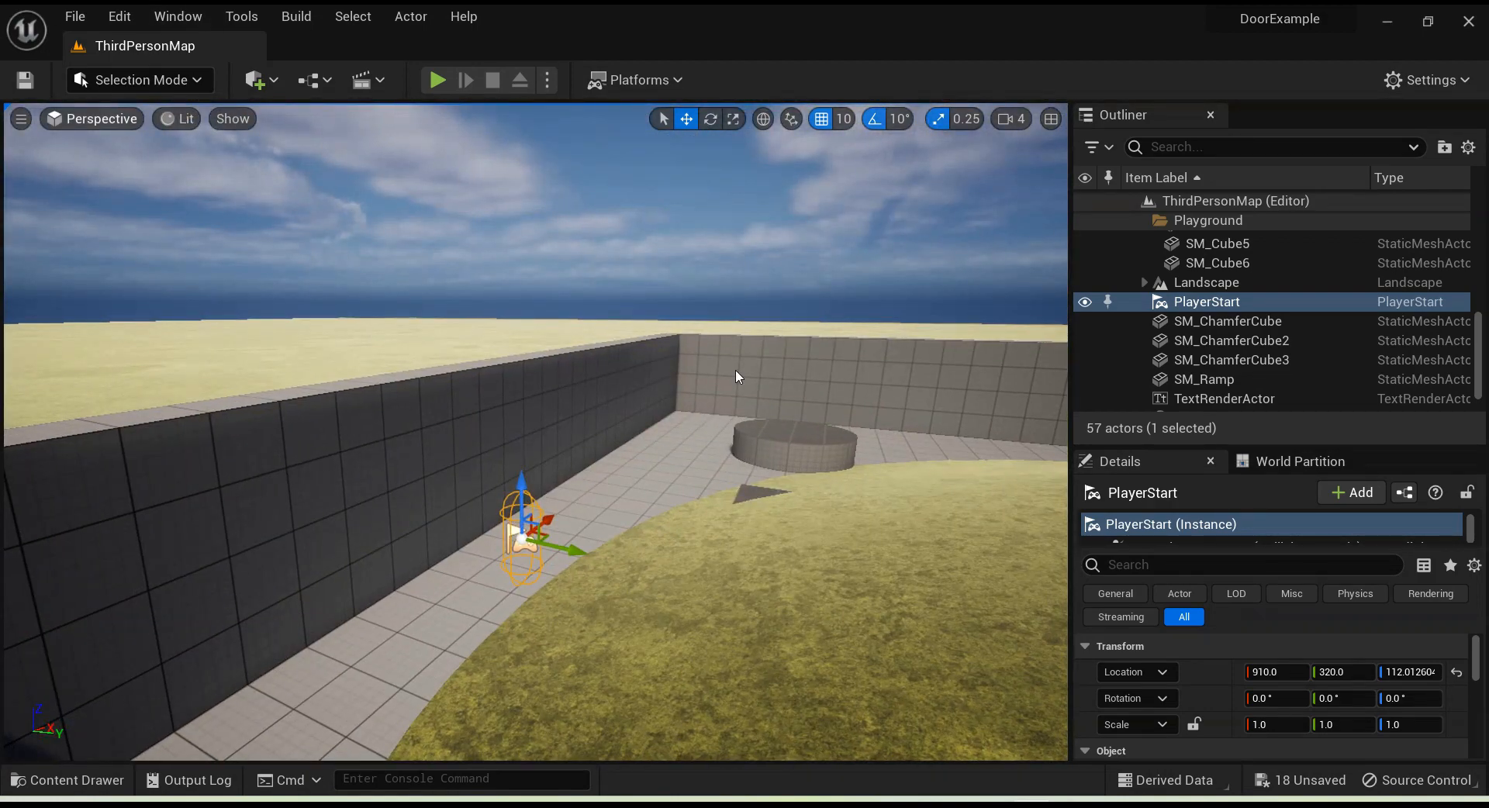
pyautogui.moveTo(542, 637); pyautogui.dragTo(459, 688, button='right')
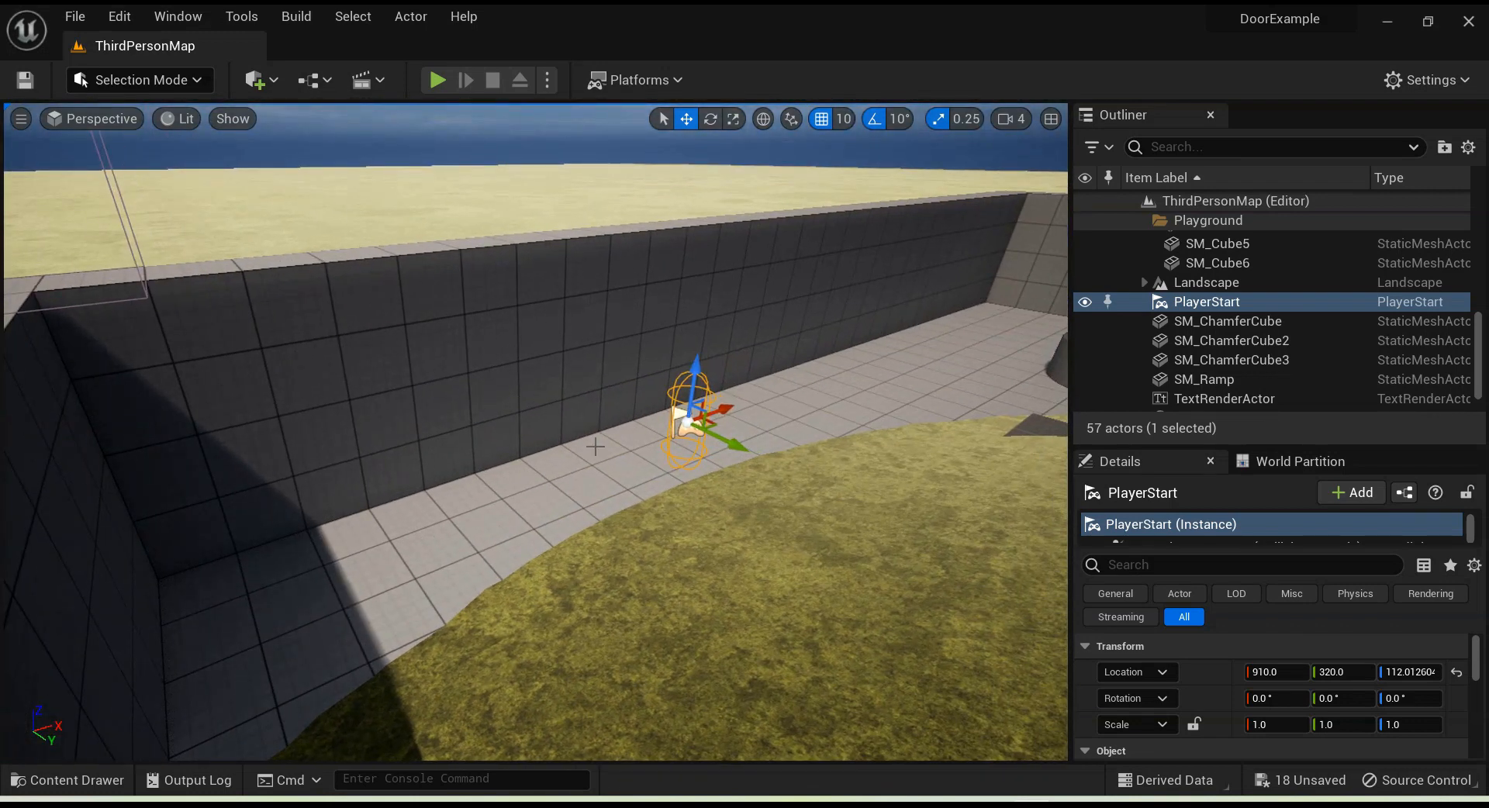
pyautogui.click(525, 346)
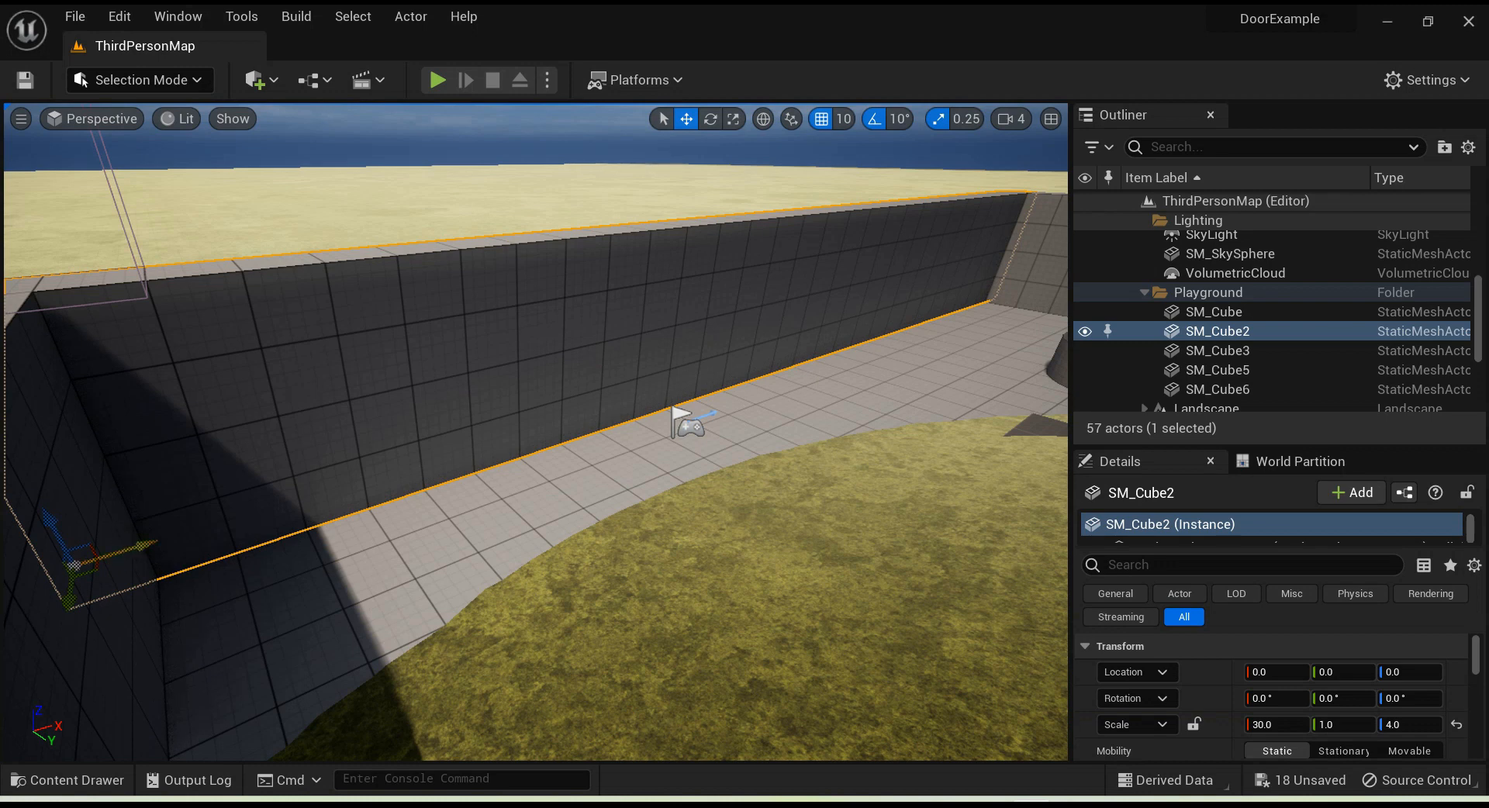
pyautogui.moveTo(140, 548); pyautogui.dragTo(462, 454)
# Step: Shorten the SM_Cube2 wall to an X scale of 25.25 and return to the Move tool
pyautogui.moveTo(462, 455); pyautogui.dragTo(389, 187, button='right')
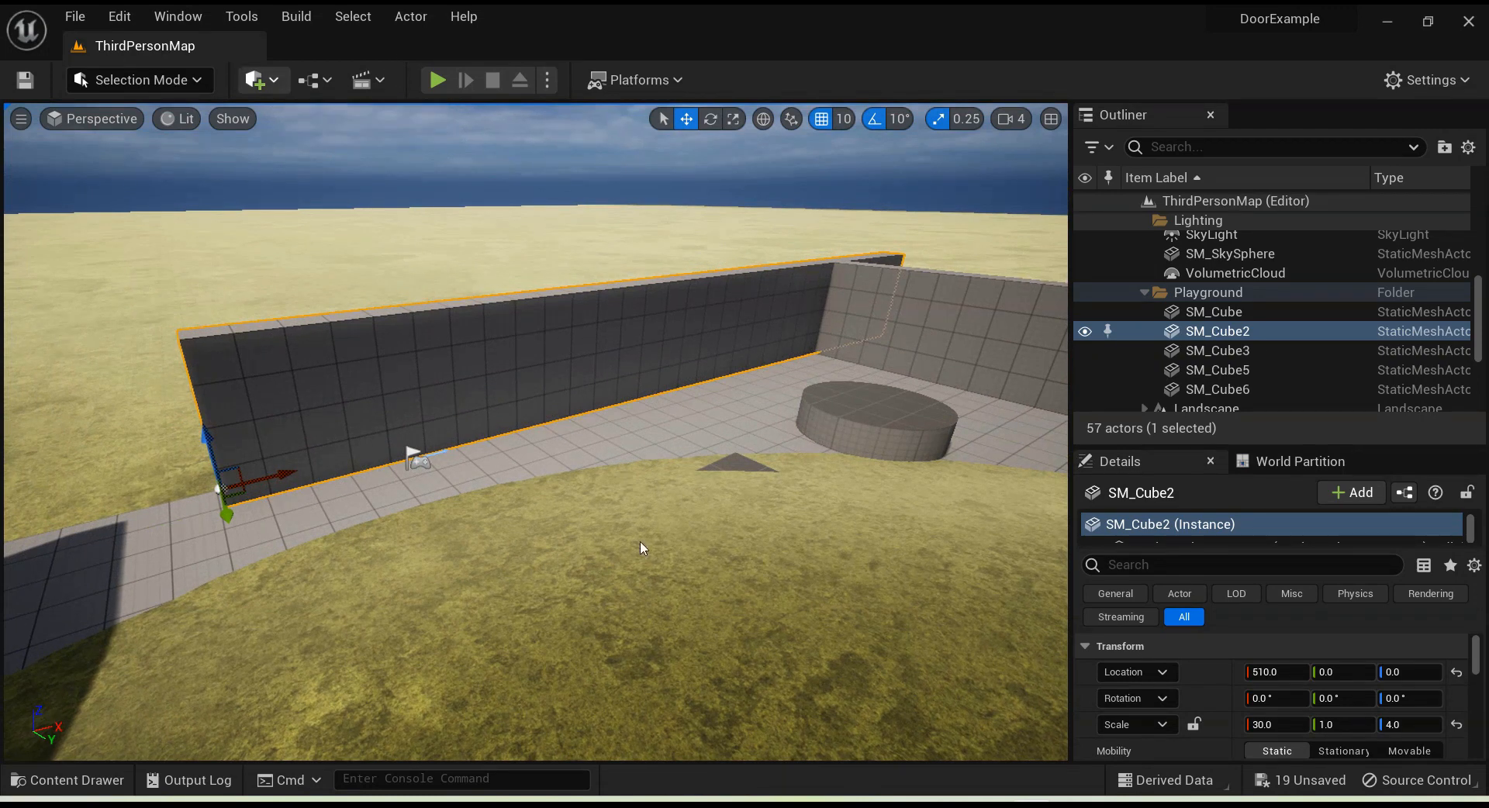
pyautogui.click(731, 124)
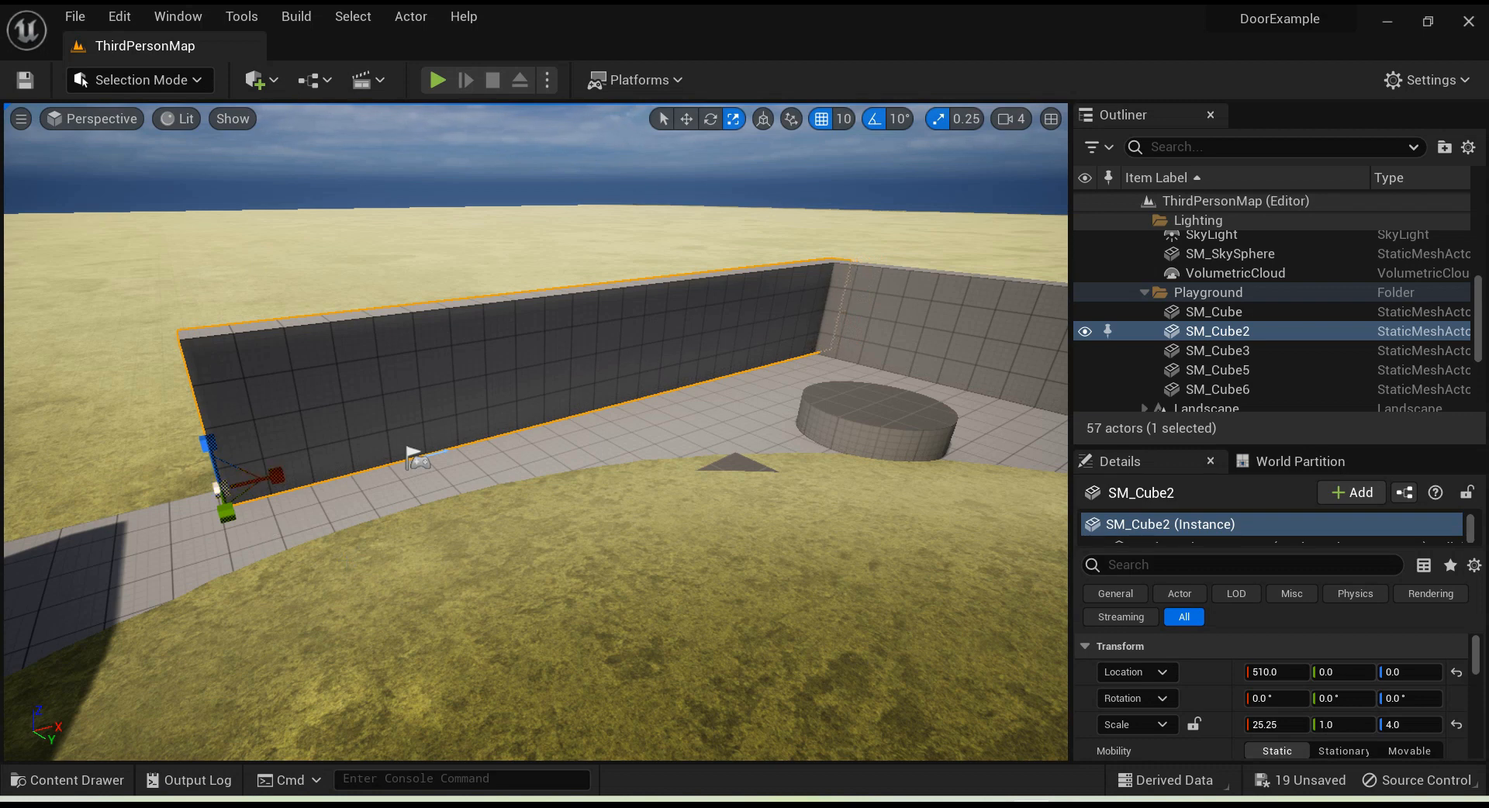
pyautogui.press('w')
pyautogui.moveTo(319, 566); pyautogui.dragTo(238, 553, button='right')
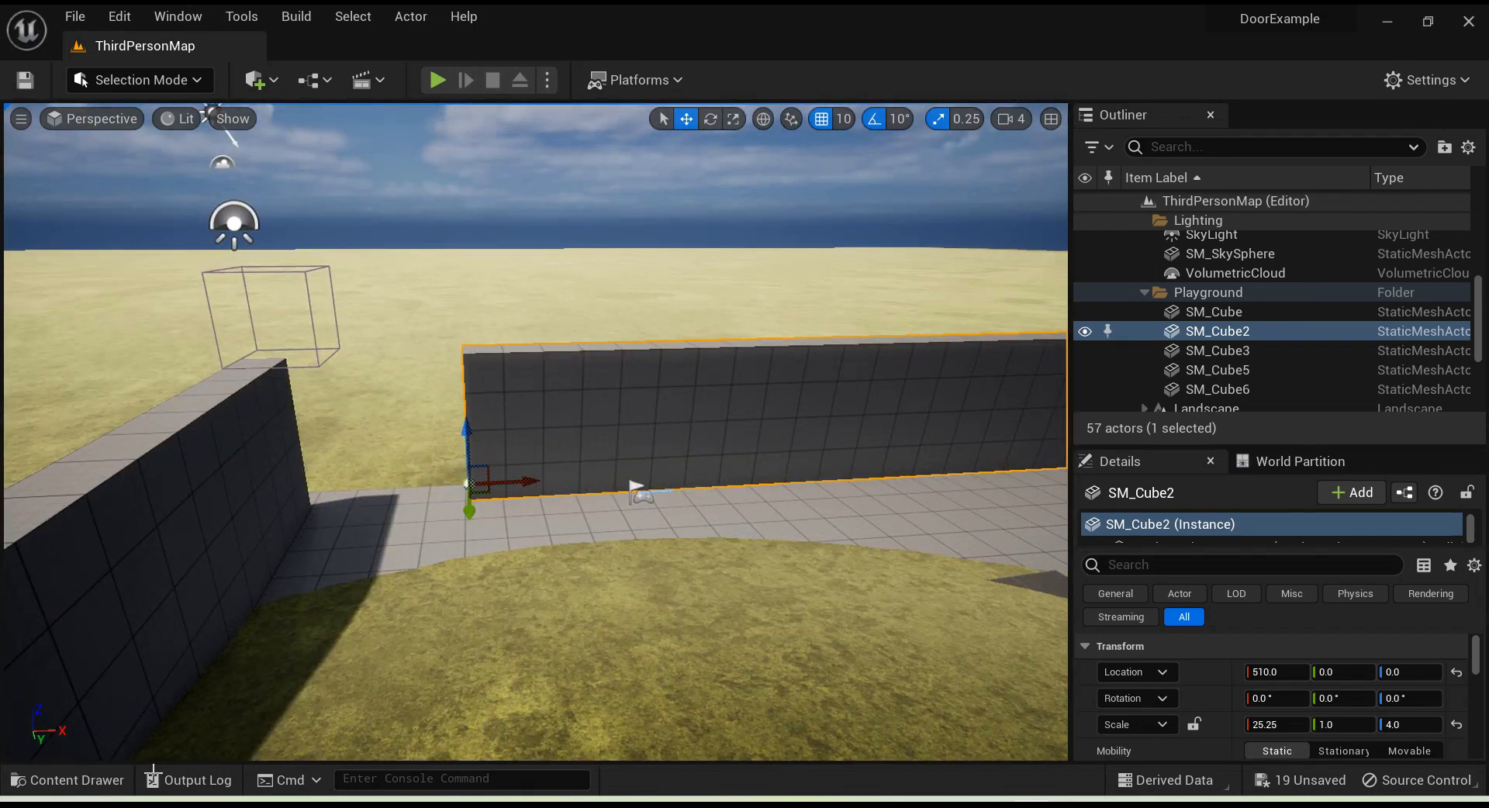
# Step: Create a new folder named Blueprint in the project's Content folder
pyautogui.click(101, 780)
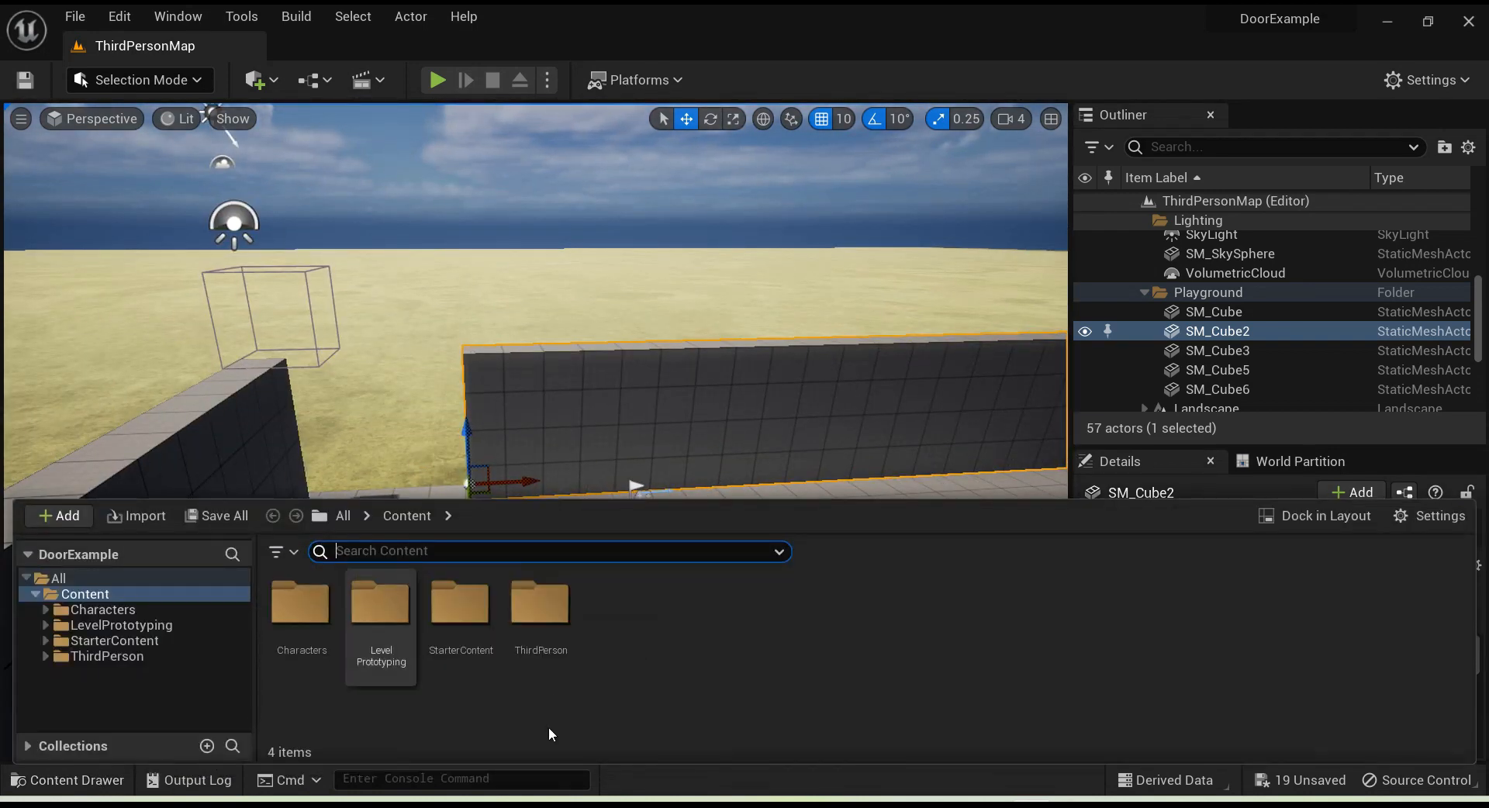
pyautogui.rightClick(636, 677)
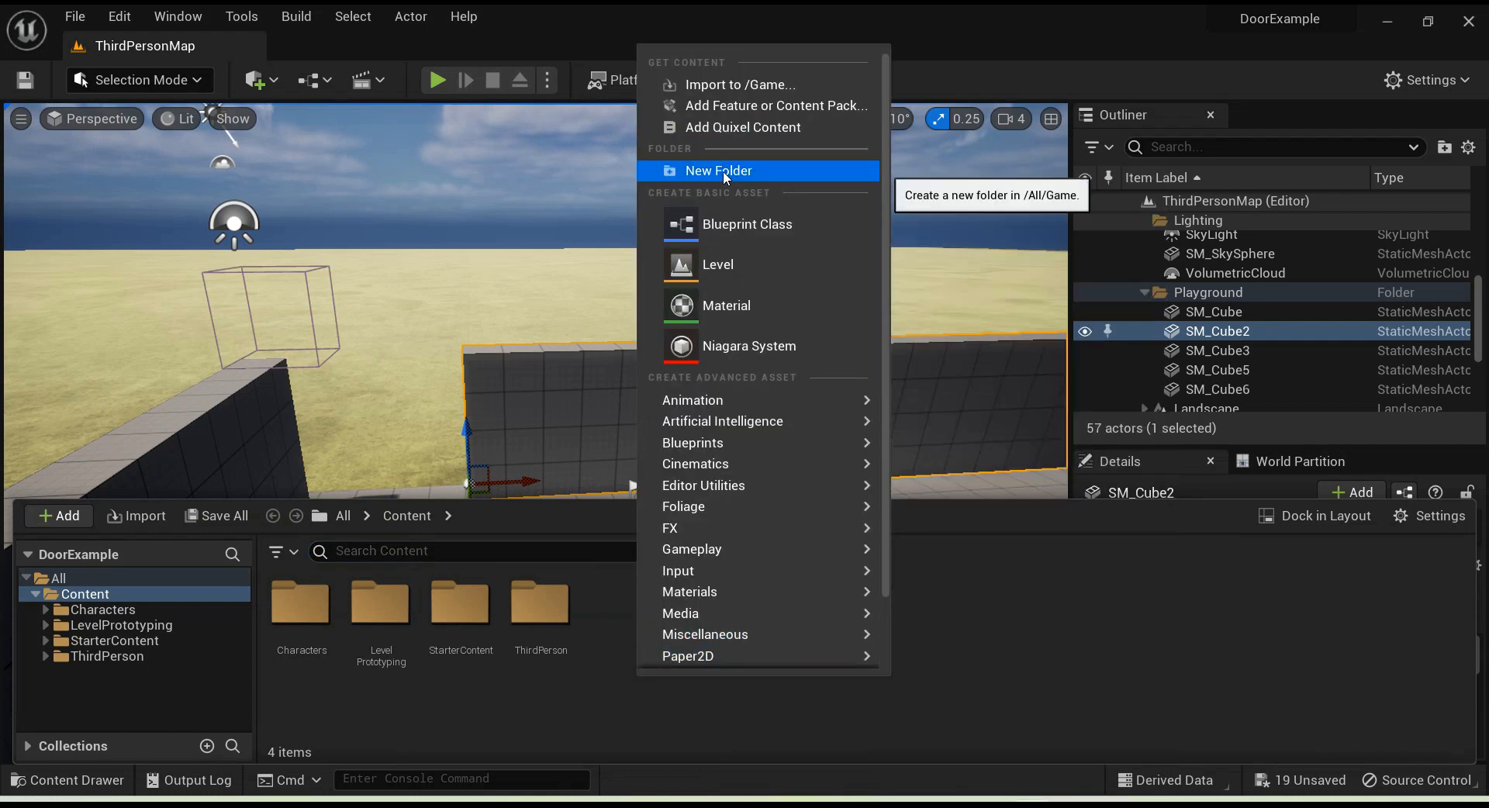
pyautogui.click(723, 171)
pyautogui.write('Blueprint')
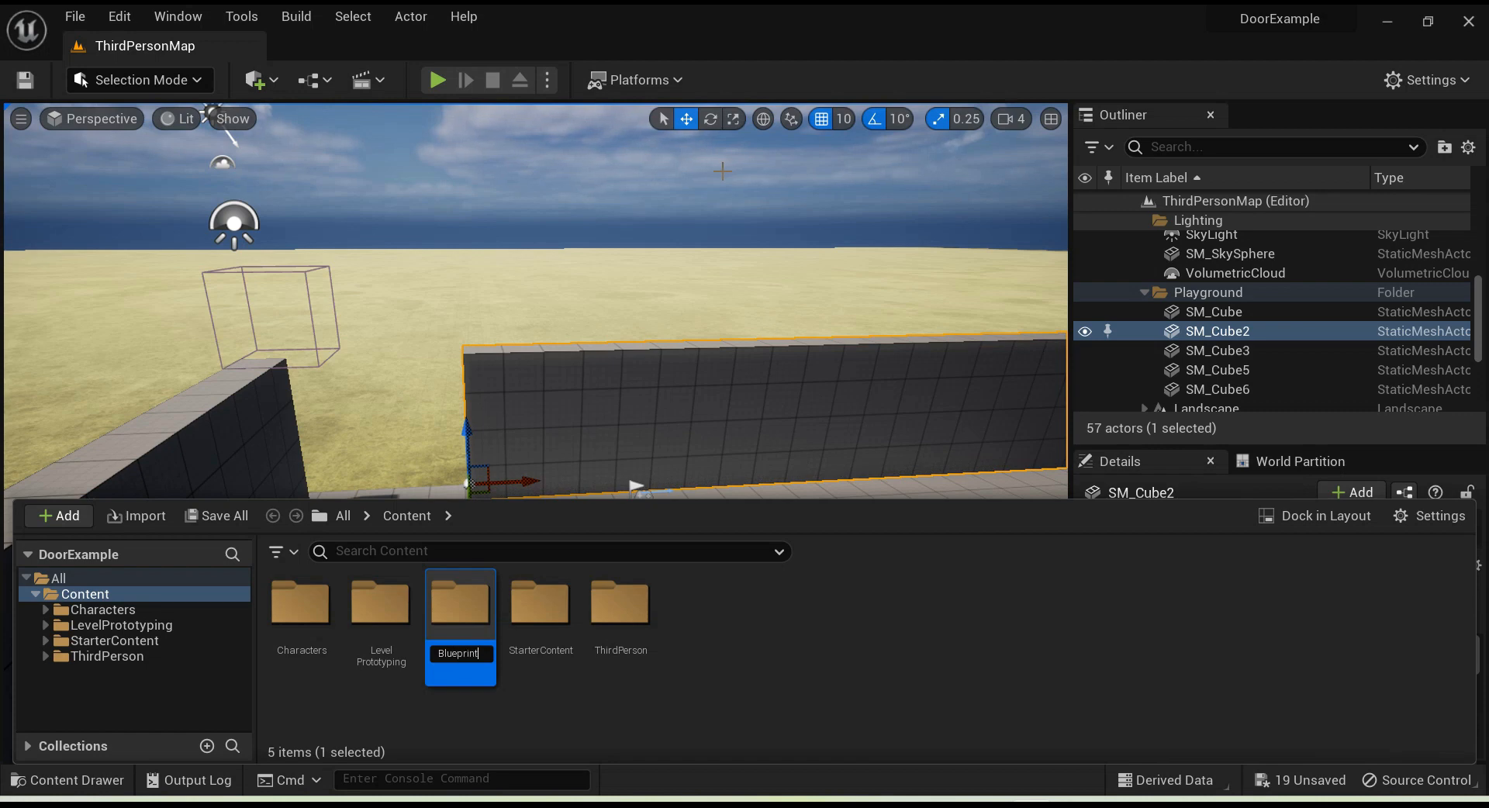
pyautogui.press('Return')
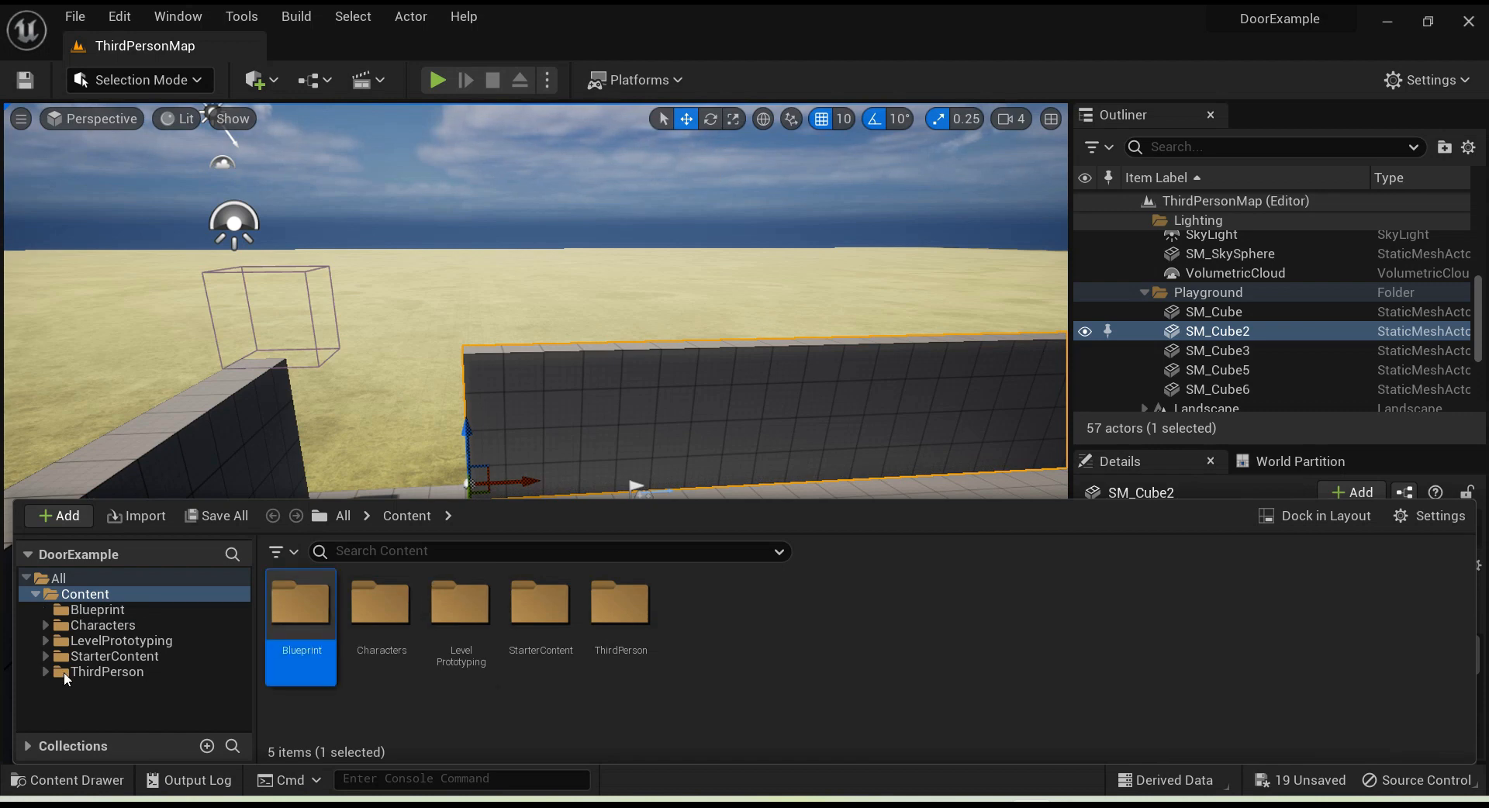
# Step: Create a Blueprint Class with Actor as parent inside the Blueprint folder and name it SlidingDoor
pyautogui.doubleClick(316, 596)
pyautogui.rightClick(479, 684)
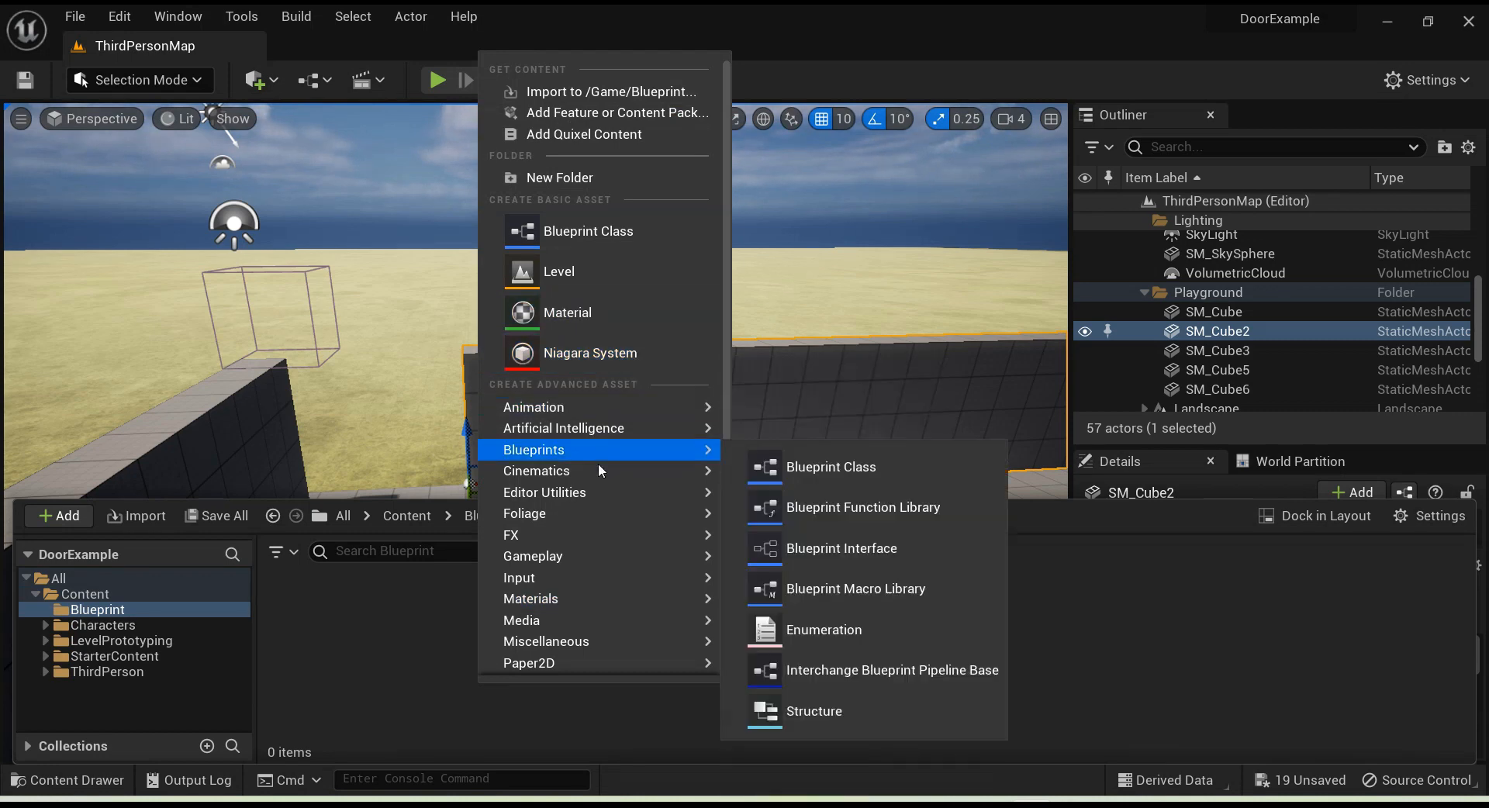
pyautogui.moveTo(597, 450)
pyautogui.click(848, 475)
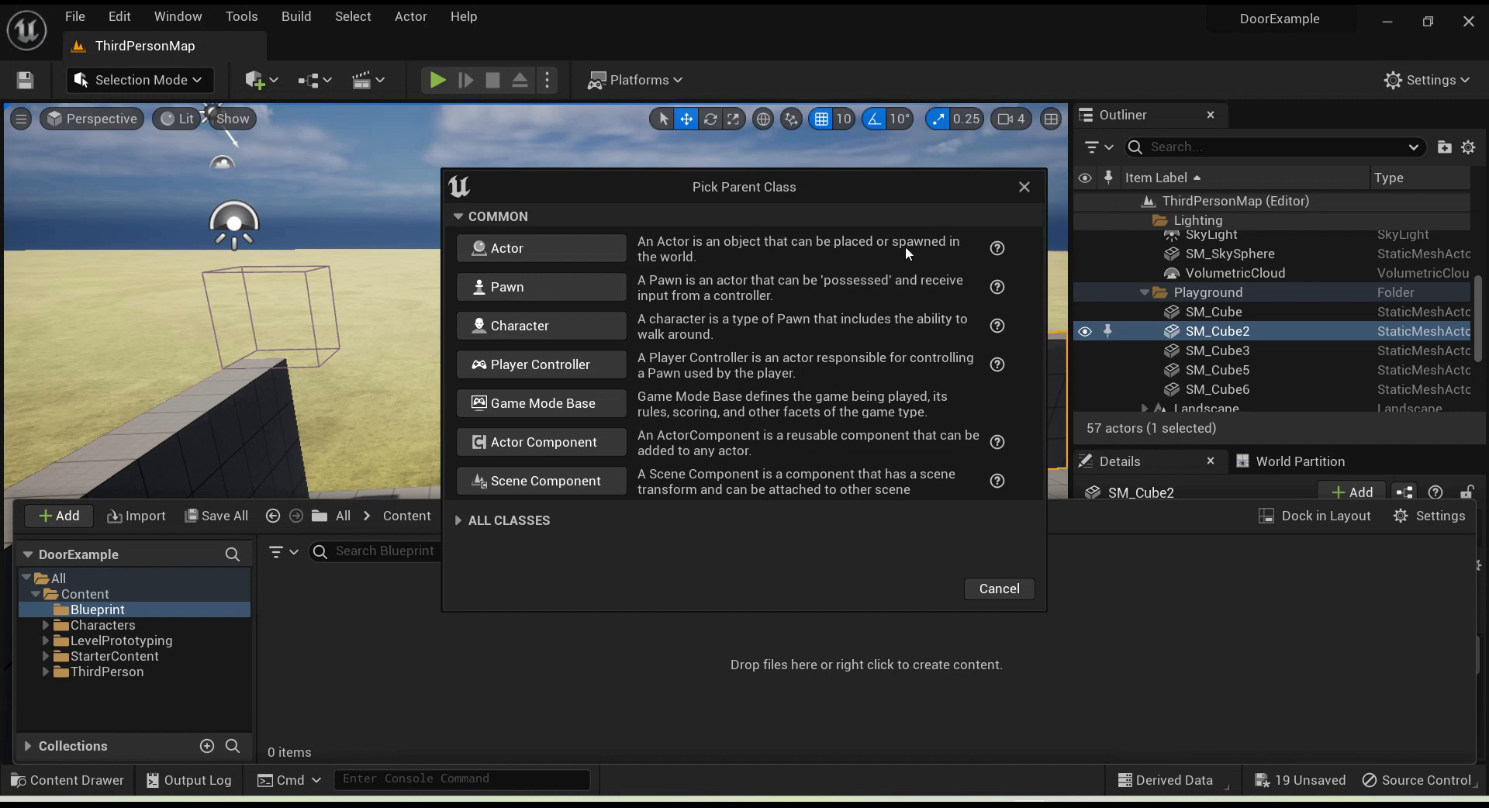
pyautogui.click(556, 246)
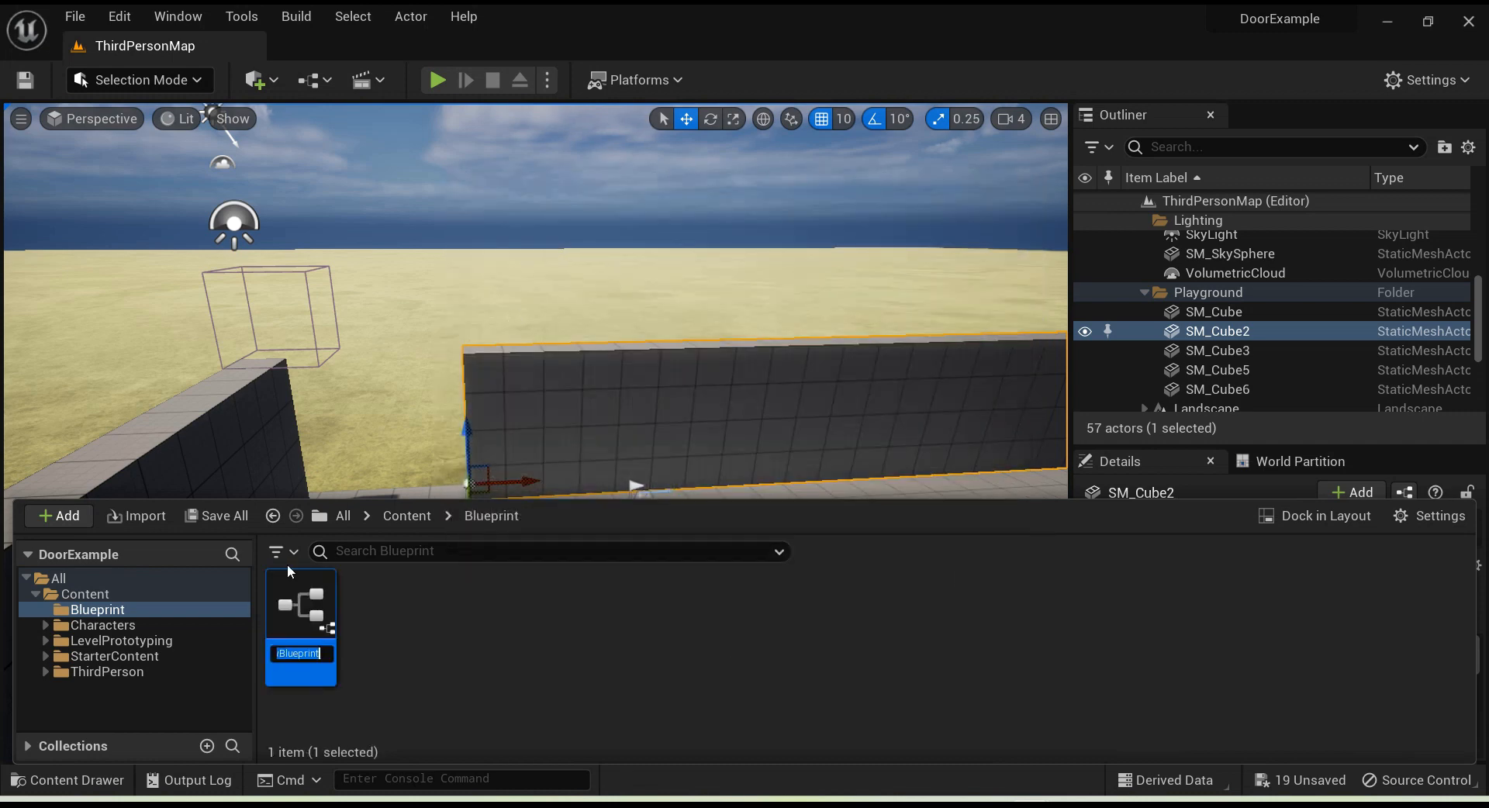
pyautogui.press('BackSpace')
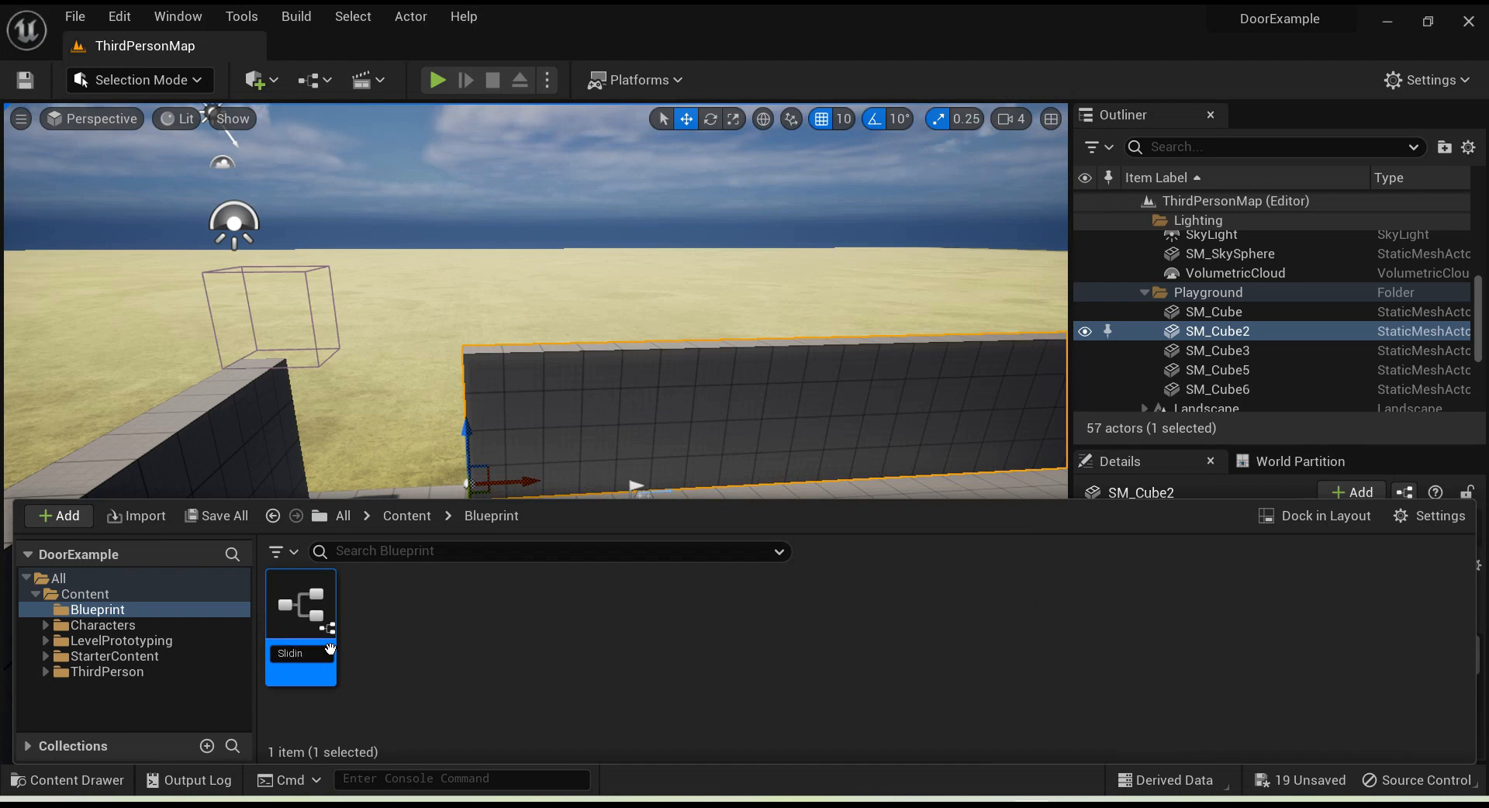
pyautogui.write('SlidingDoor')
pyautogui.press('Return')
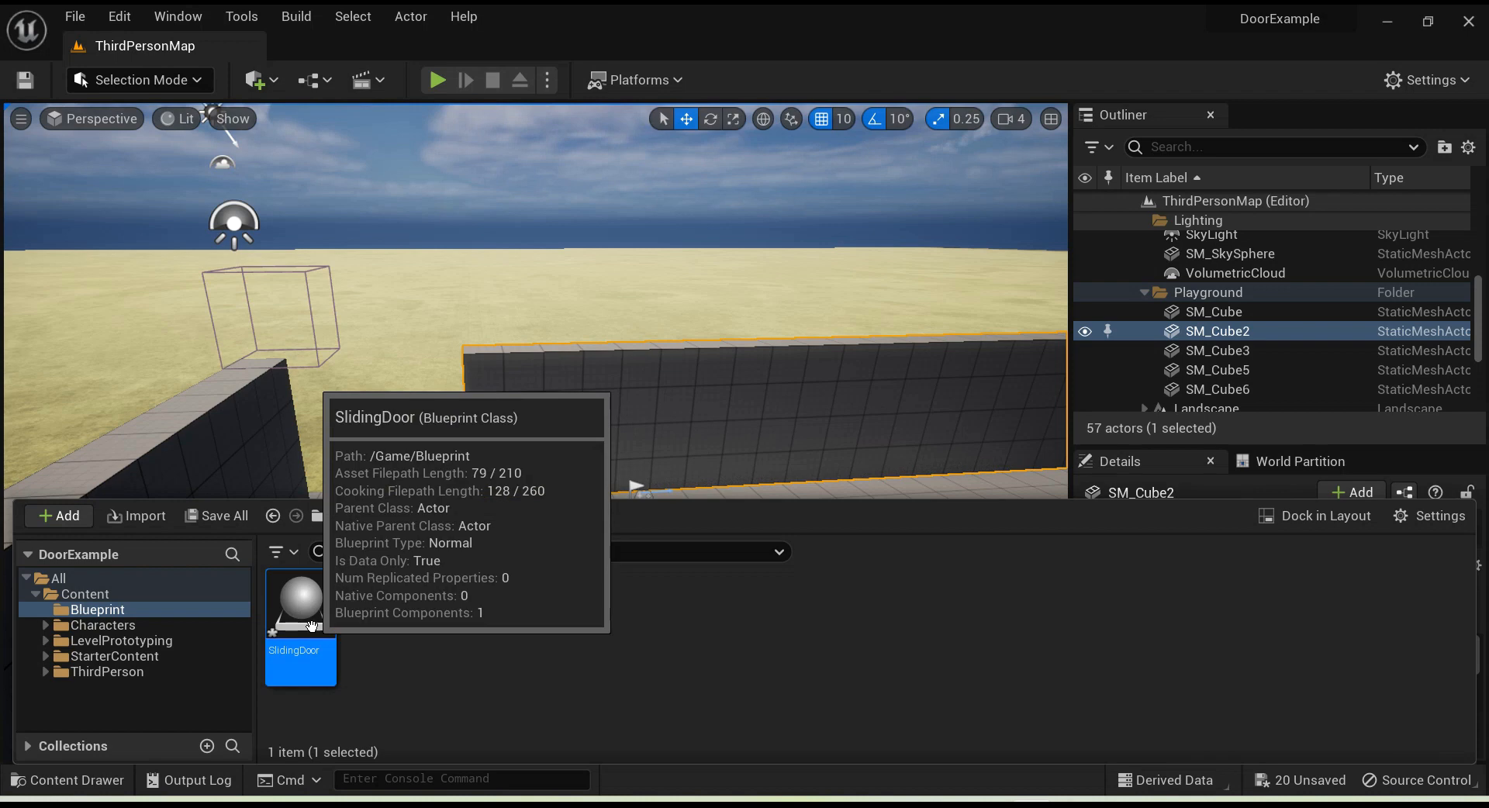
# Step: Open the SlidingDoor blueprint and add a Cube component with its default name
pyautogui.doubleClick(300, 628)
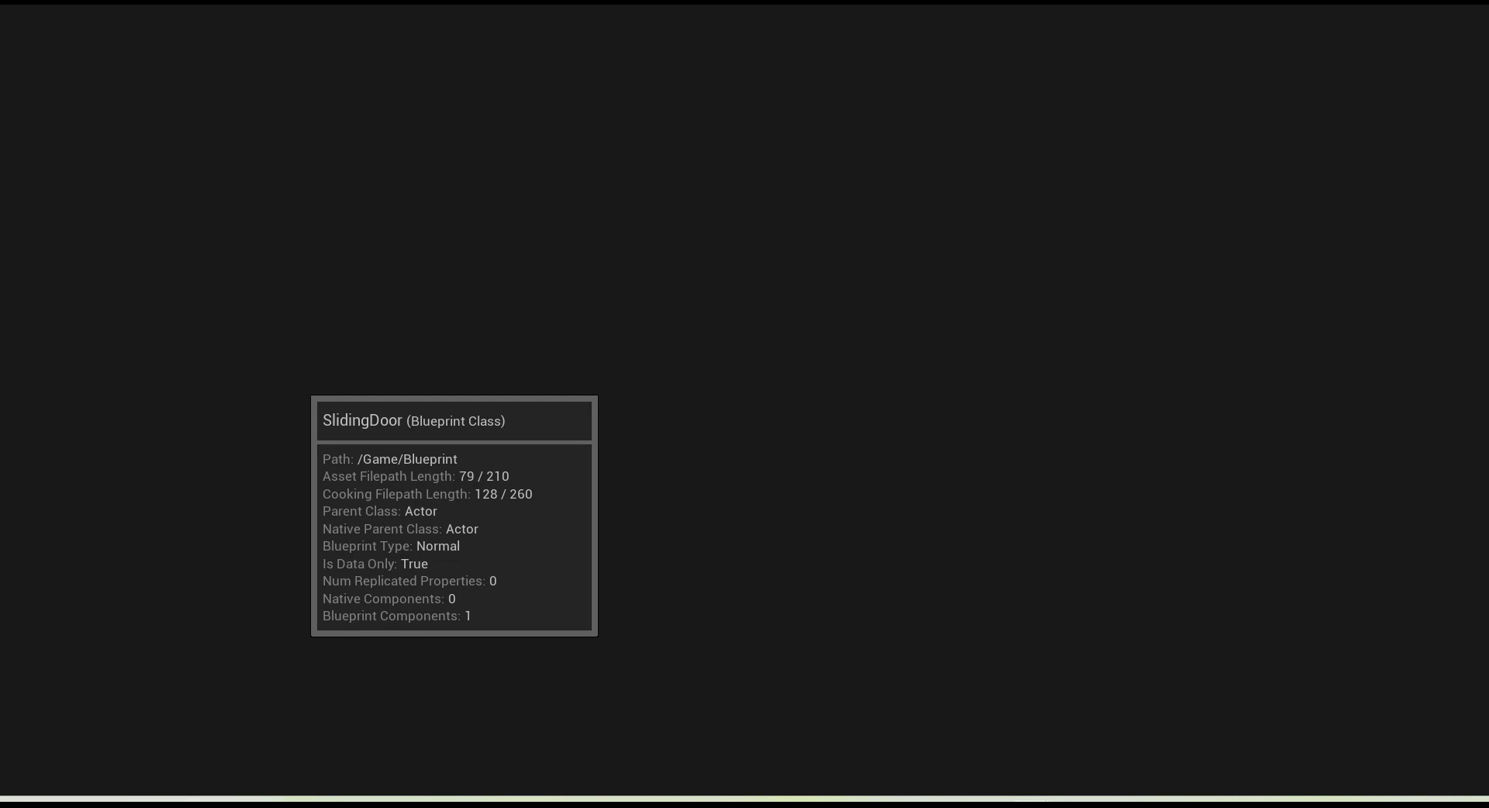
pyautogui.moveTo(1064, 782)
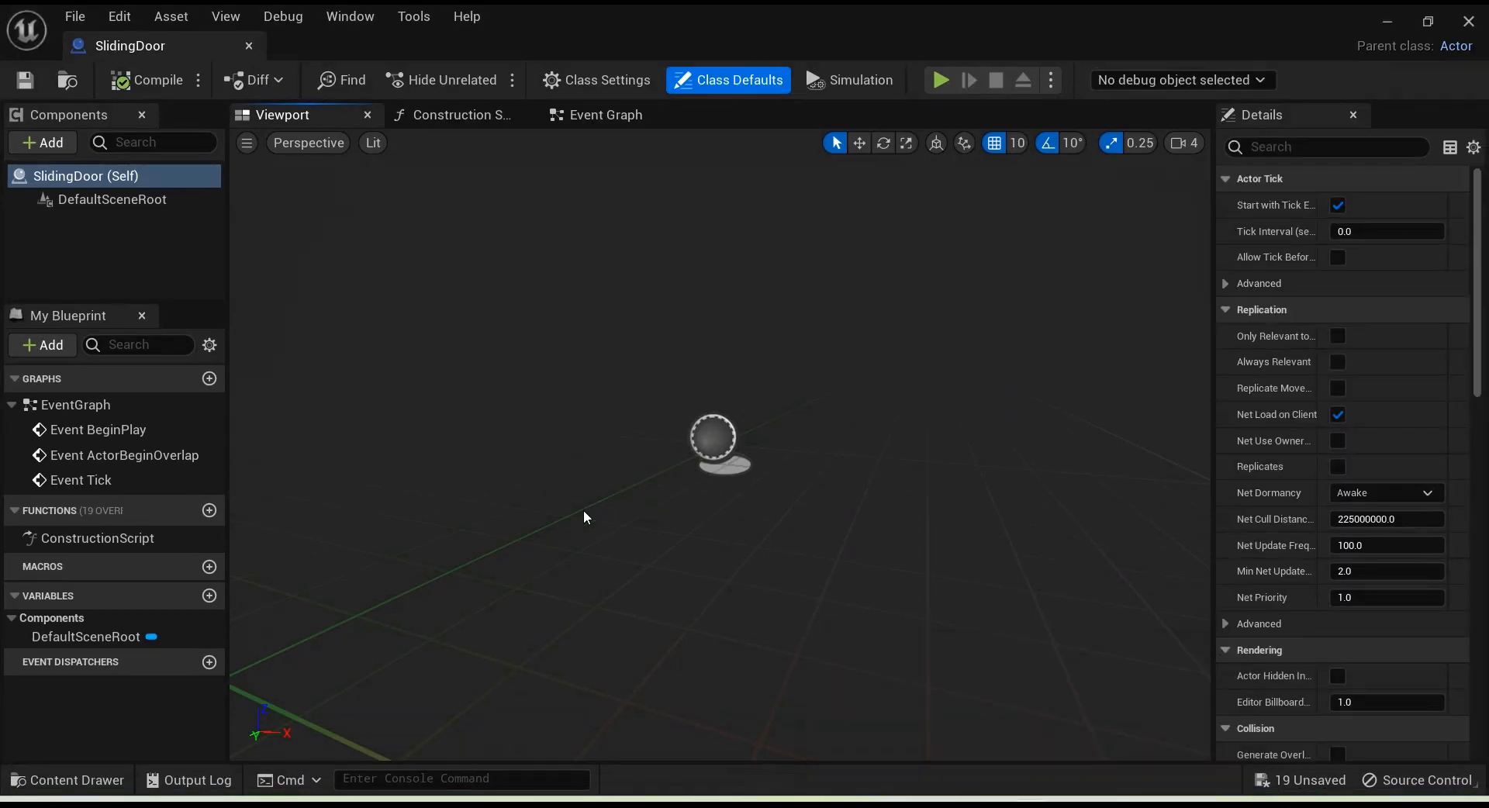
pyautogui.click(67, 142)
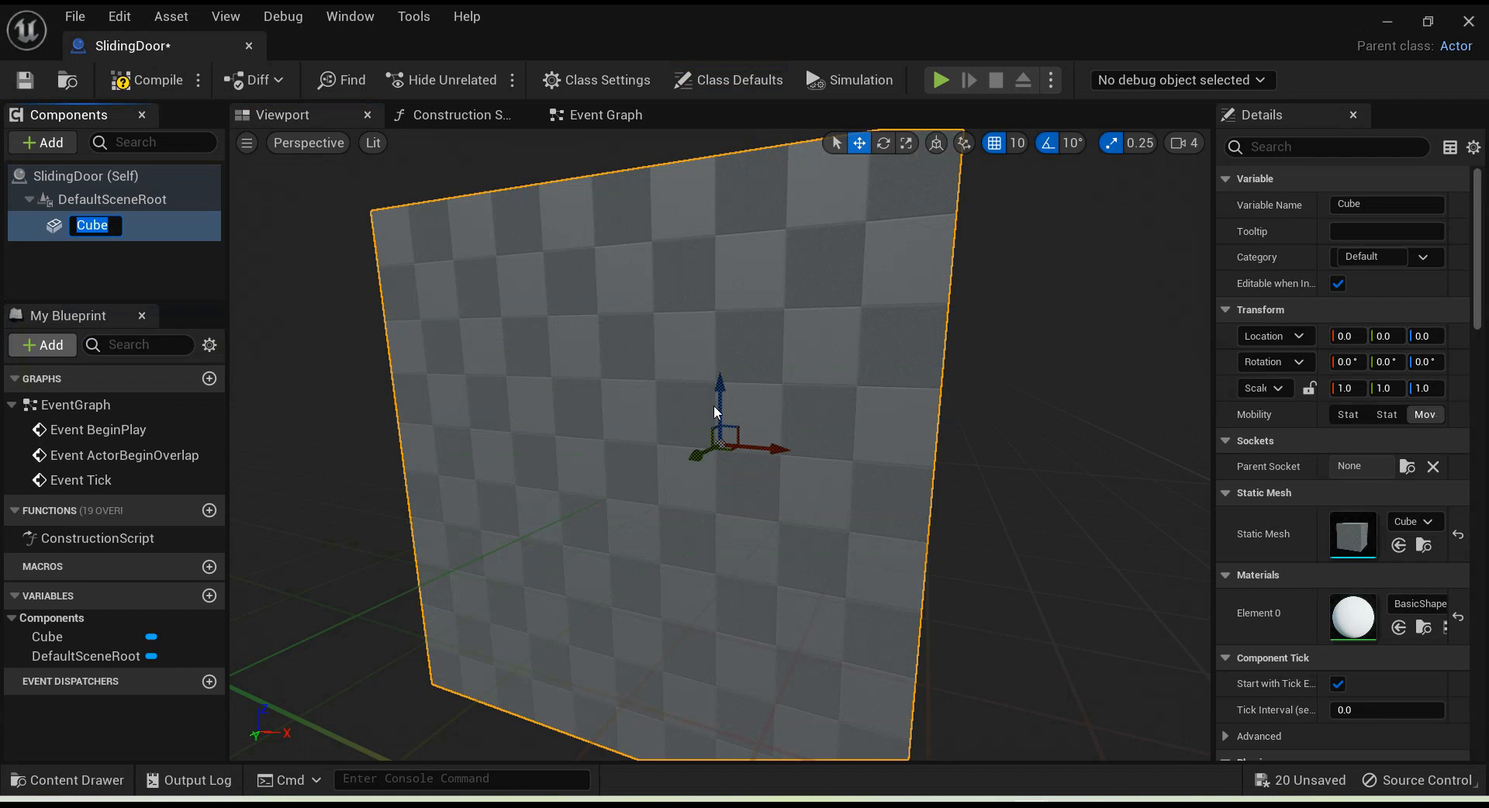
pyautogui.click(800, 574)
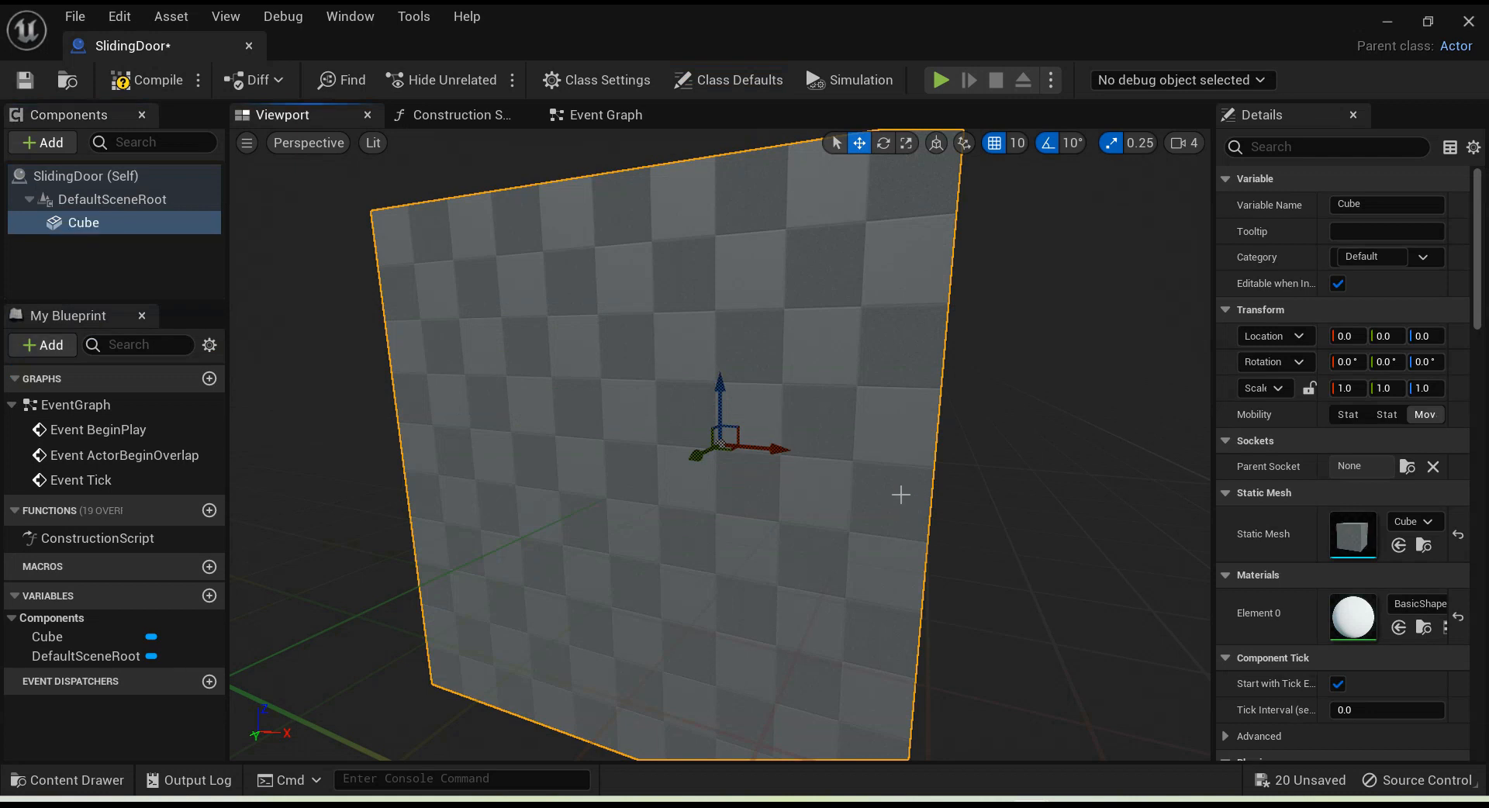
# Step: Scale the Cube into a thin door panel of X -0.25, Y 2.5, Z 2.5 and save the blueprint
pyautogui.press('f')
pyautogui.moveTo(1109, 440); pyautogui.dragTo(1087, 440, button='right')
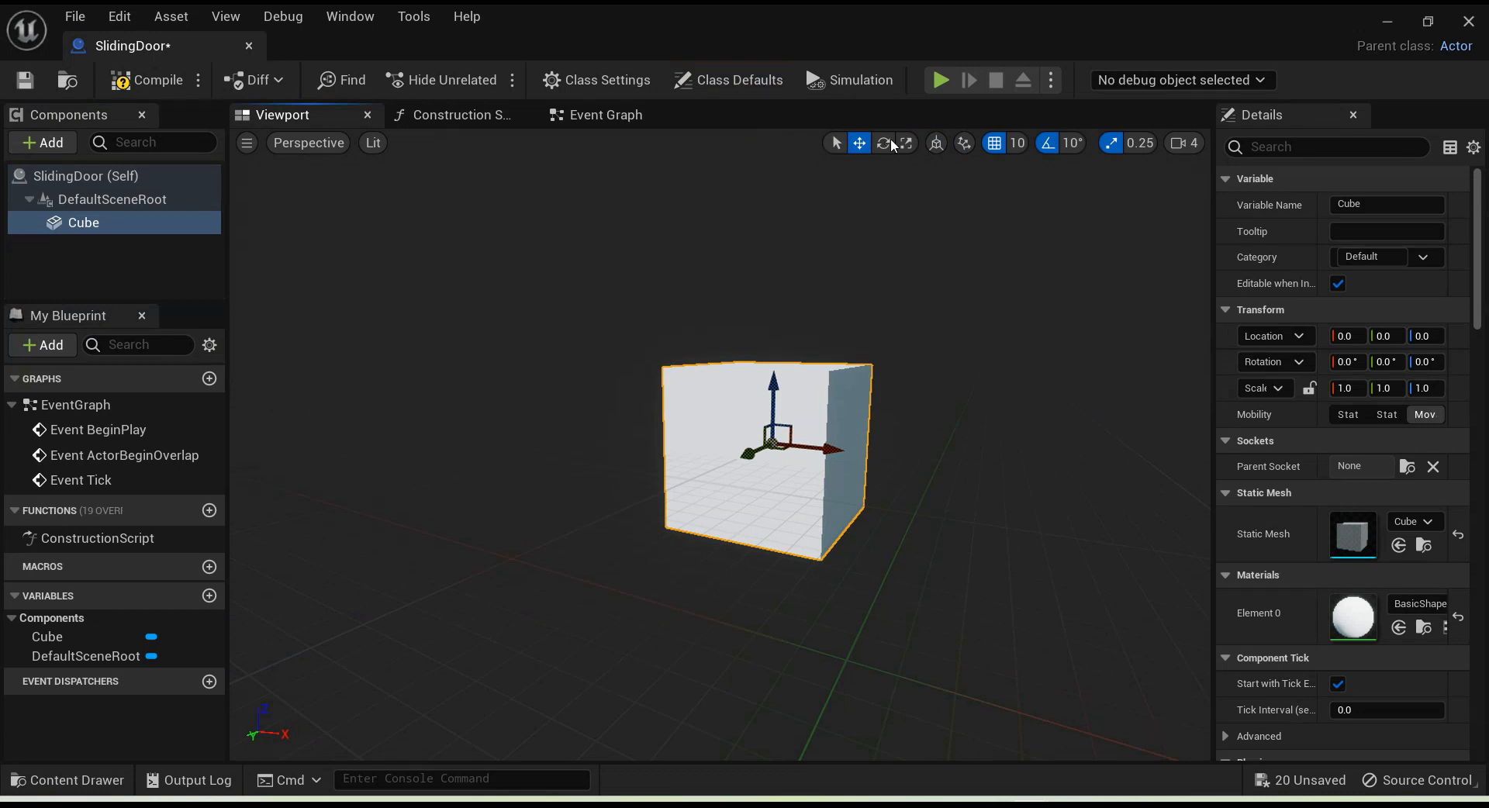
pyautogui.press('r')
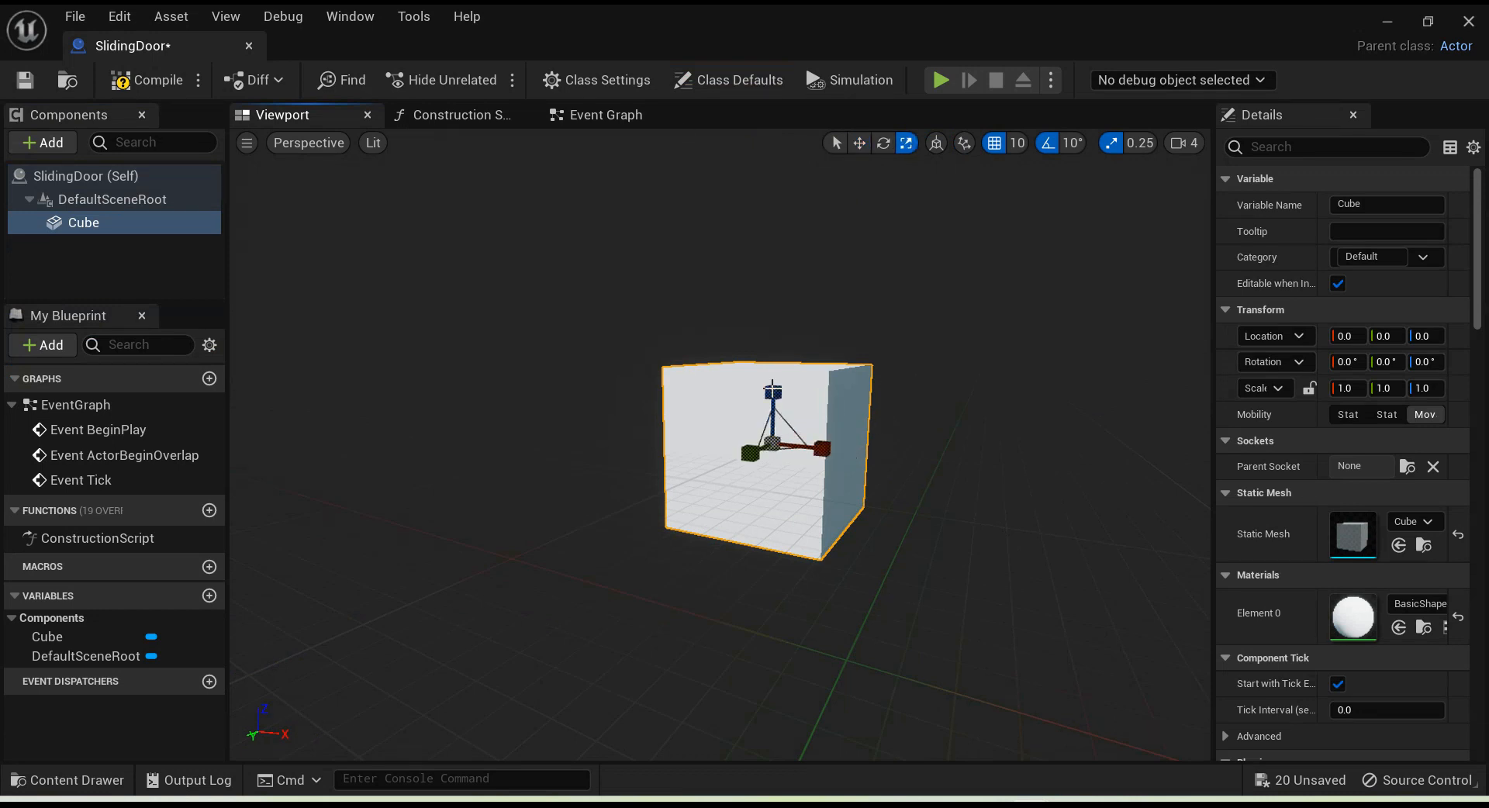
pyautogui.moveTo(774, 393); pyautogui.dragTo(773, 276)
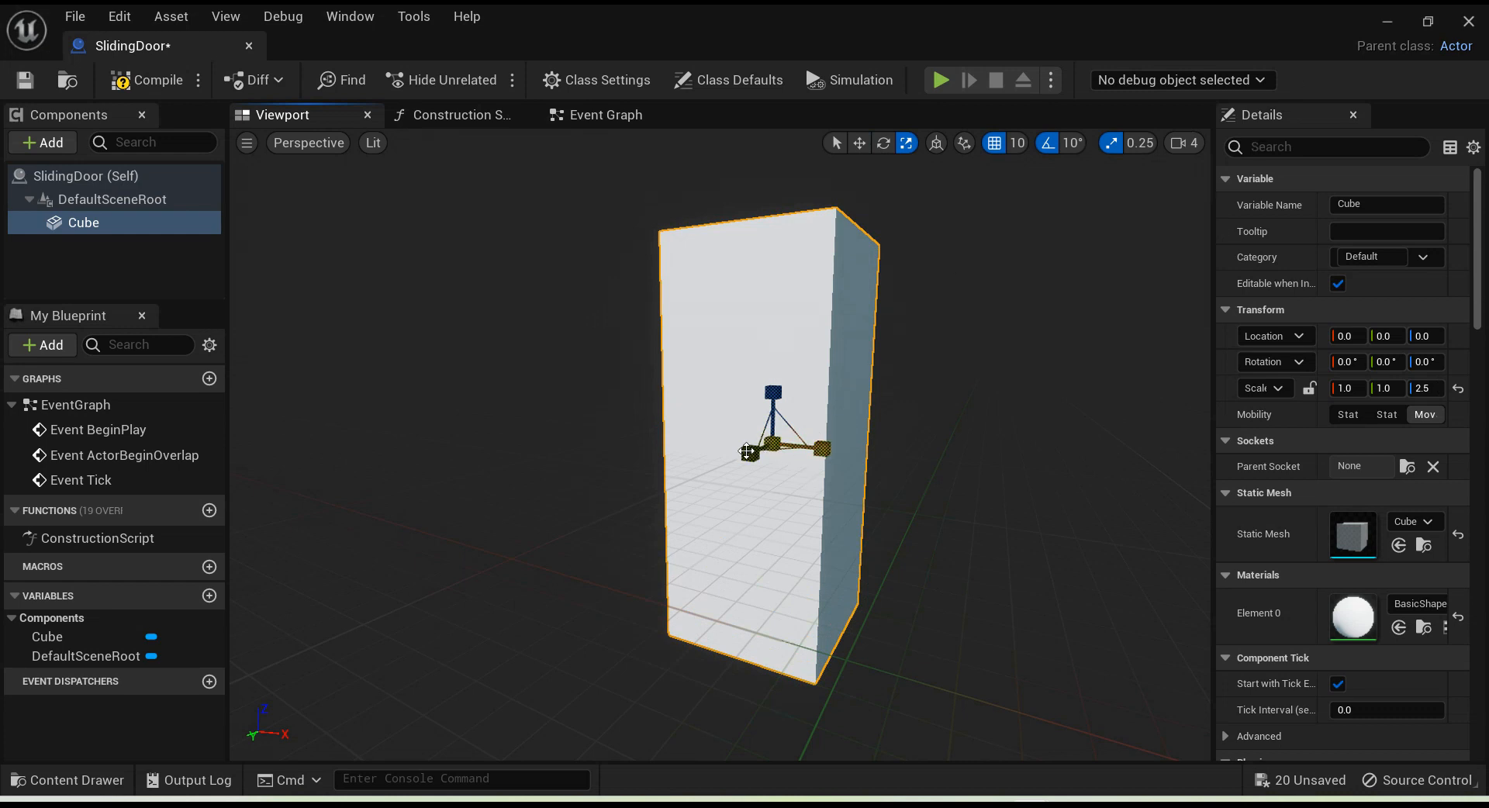
pyautogui.moveTo(750, 454)
pyautogui.mouseDown()
pyautogui.moveTo(764, 447)
pyautogui.moveTo(730, 463)
pyautogui.mouseUp()
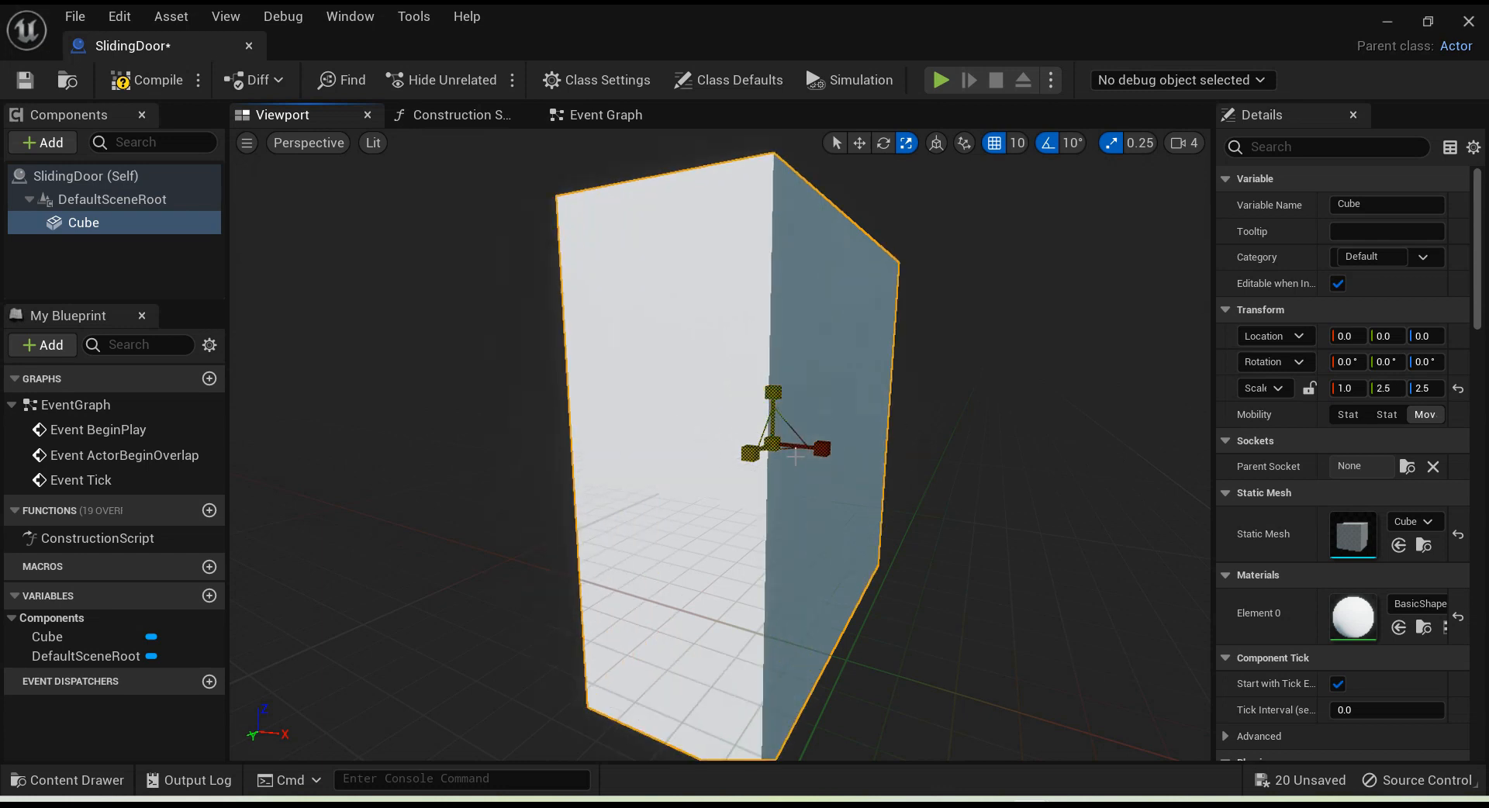
pyautogui.moveTo(820, 449)
pyautogui.mouseDown()
pyautogui.moveTo(767, 453)
pyautogui.moveTo(796, 464)
pyautogui.mouseUp()
pyautogui.moveTo(914, 398); pyautogui.dragTo(904, 388)
pyautogui.hotkey('ctrl', 's')
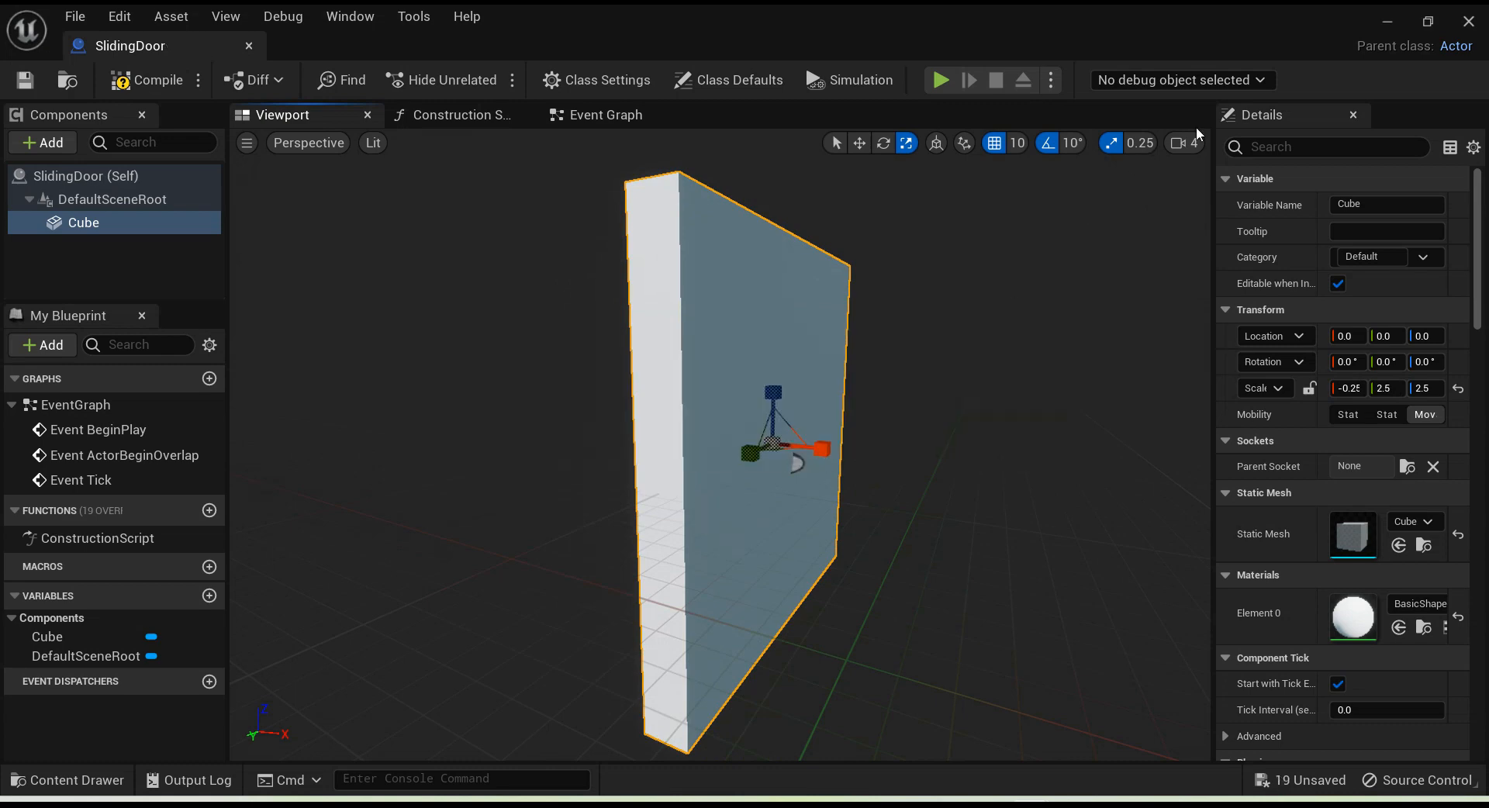
# Step: Place the SlidingDoor blueprint in the level at the wall opening and raise it to Z 130
pyautogui.click(1401, 19)
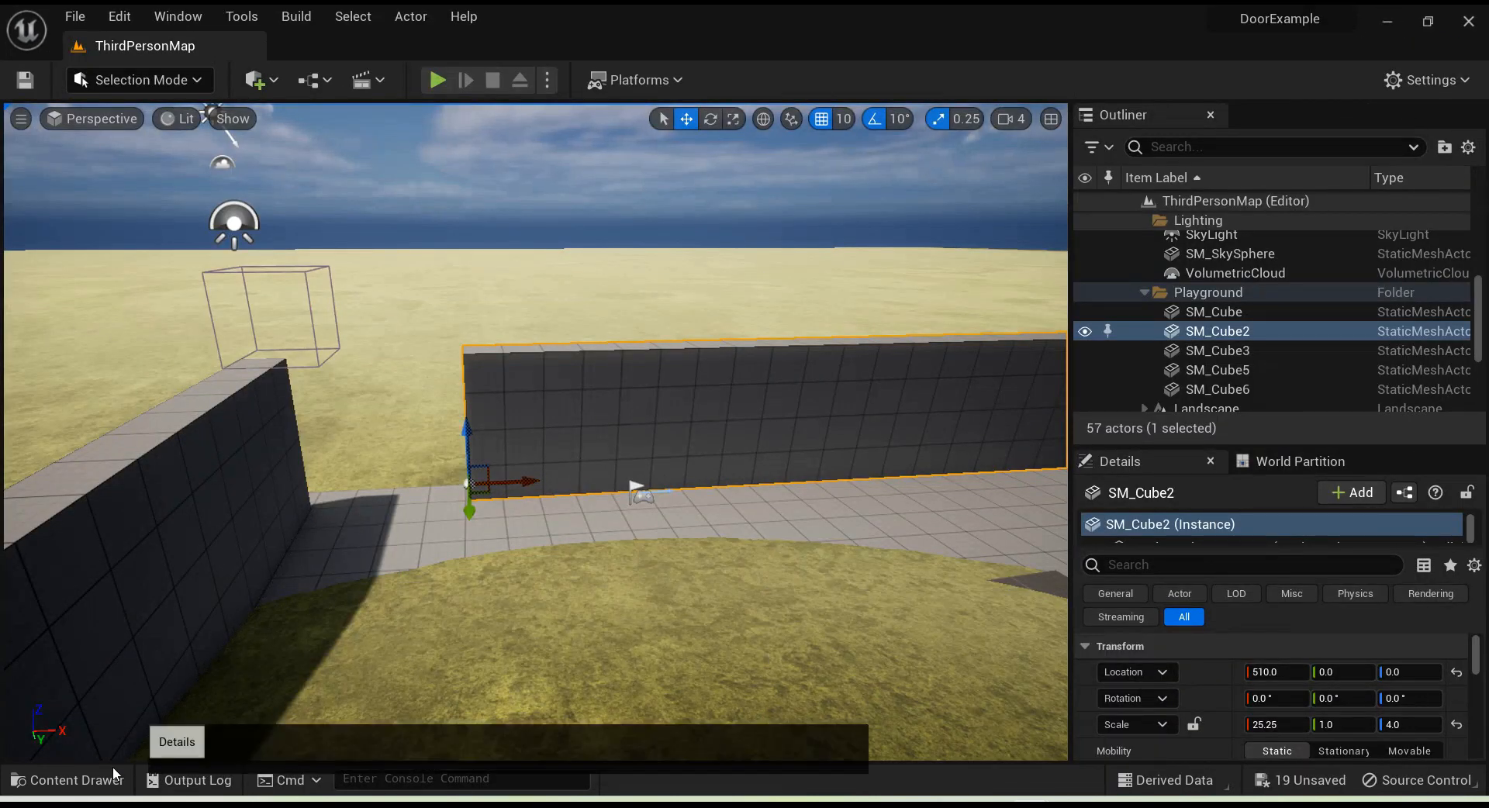
pyautogui.click(68, 779)
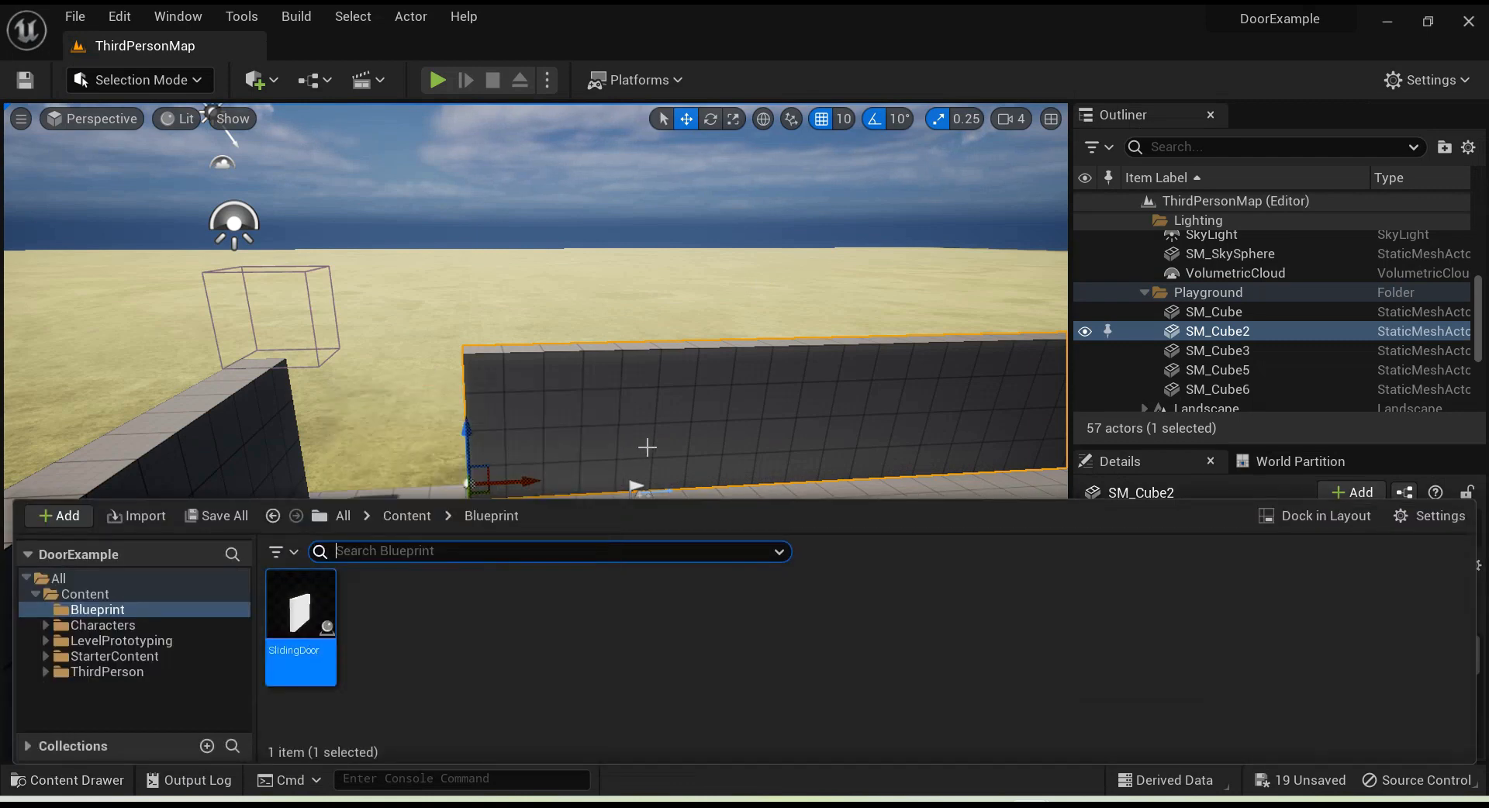
pyautogui.moveTo(703, 416); pyautogui.dragTo(703, 416, button='right')
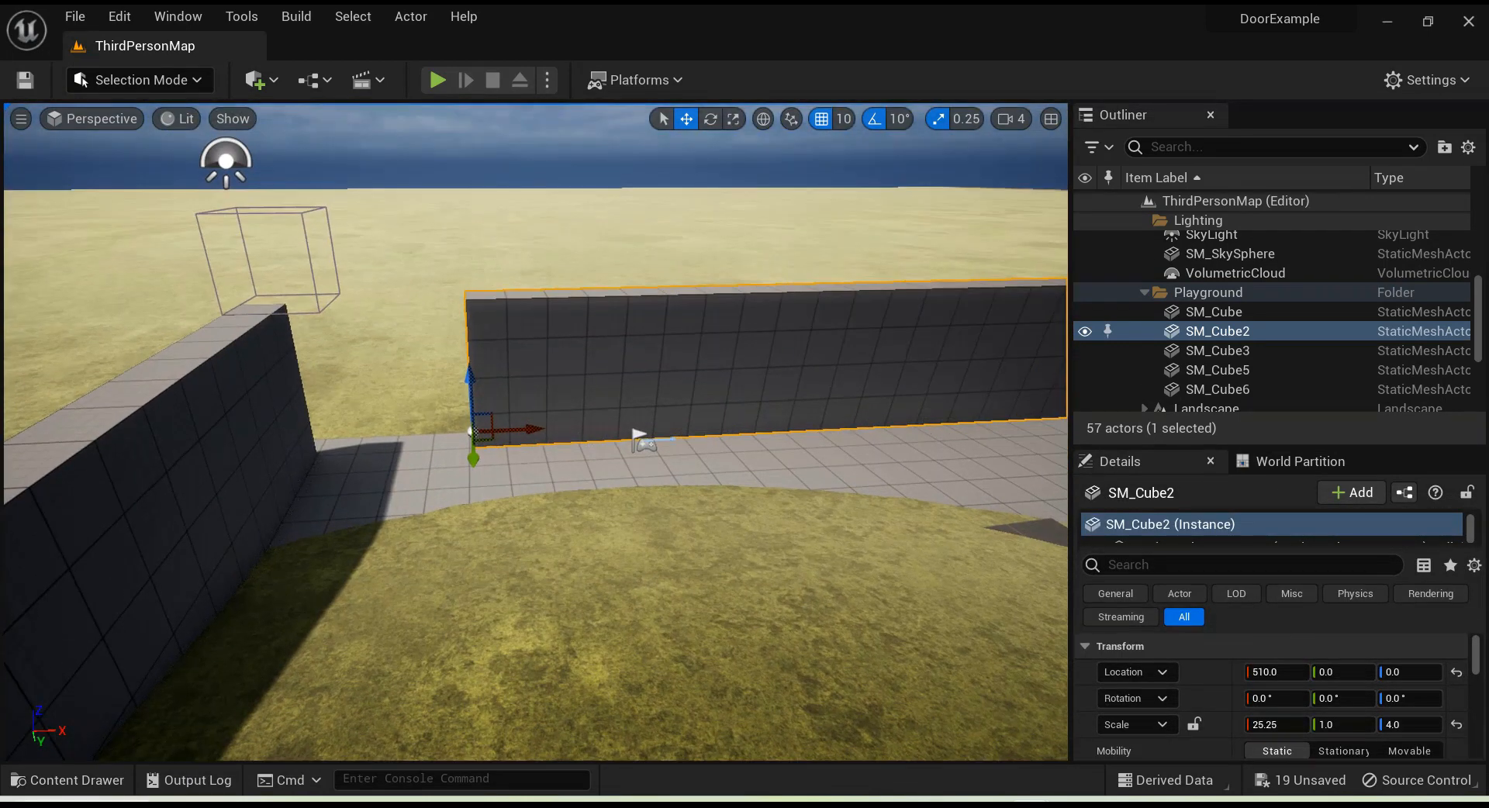
pyautogui.click(117, 782)
pyautogui.moveTo(380, 474); pyautogui.dragTo(381, 469)
pyautogui.moveTo(718, 617); pyautogui.dragTo(717, 618)
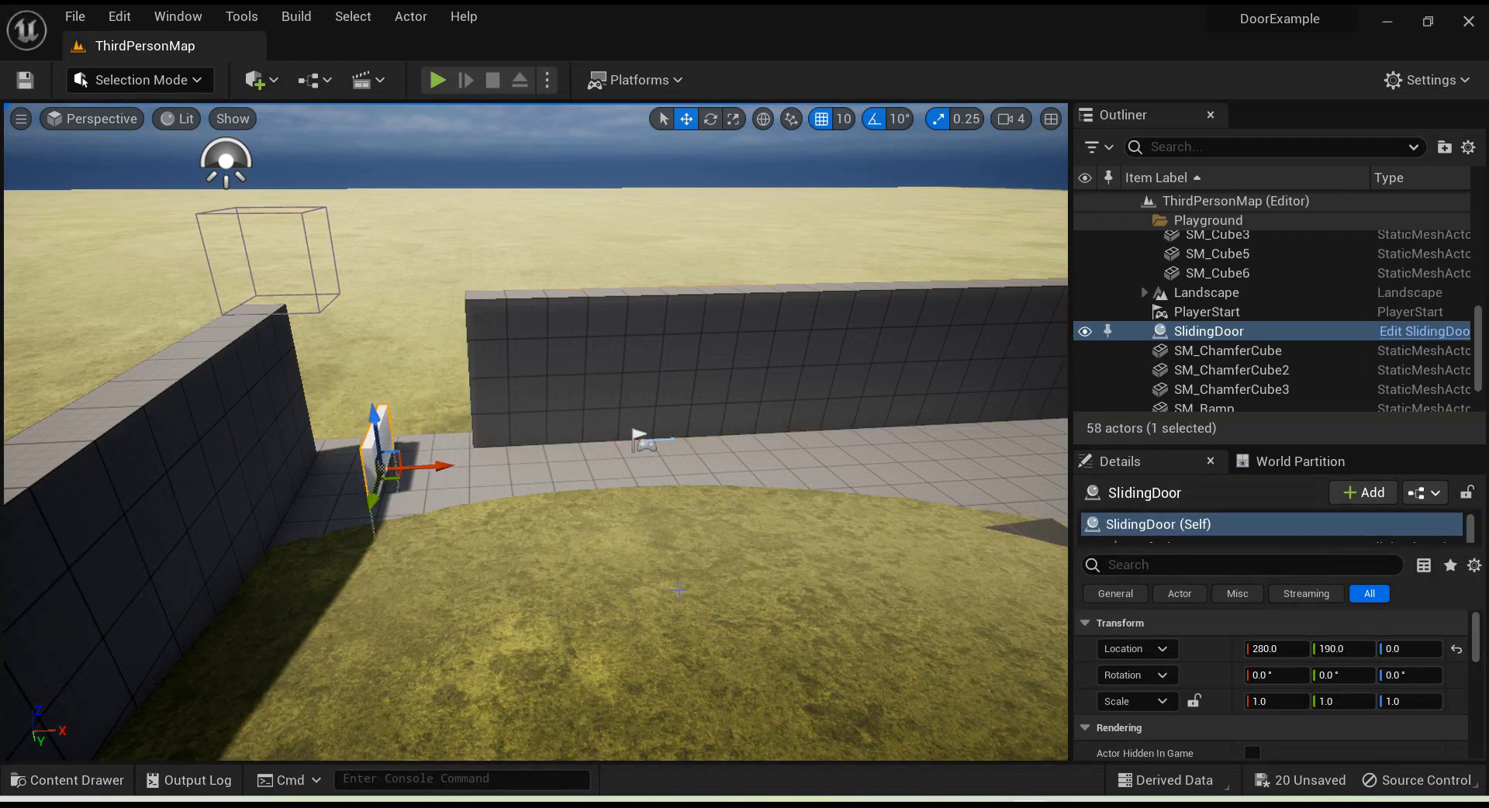
pyautogui.moveTo(374, 413); pyautogui.dragTo(362, 361)
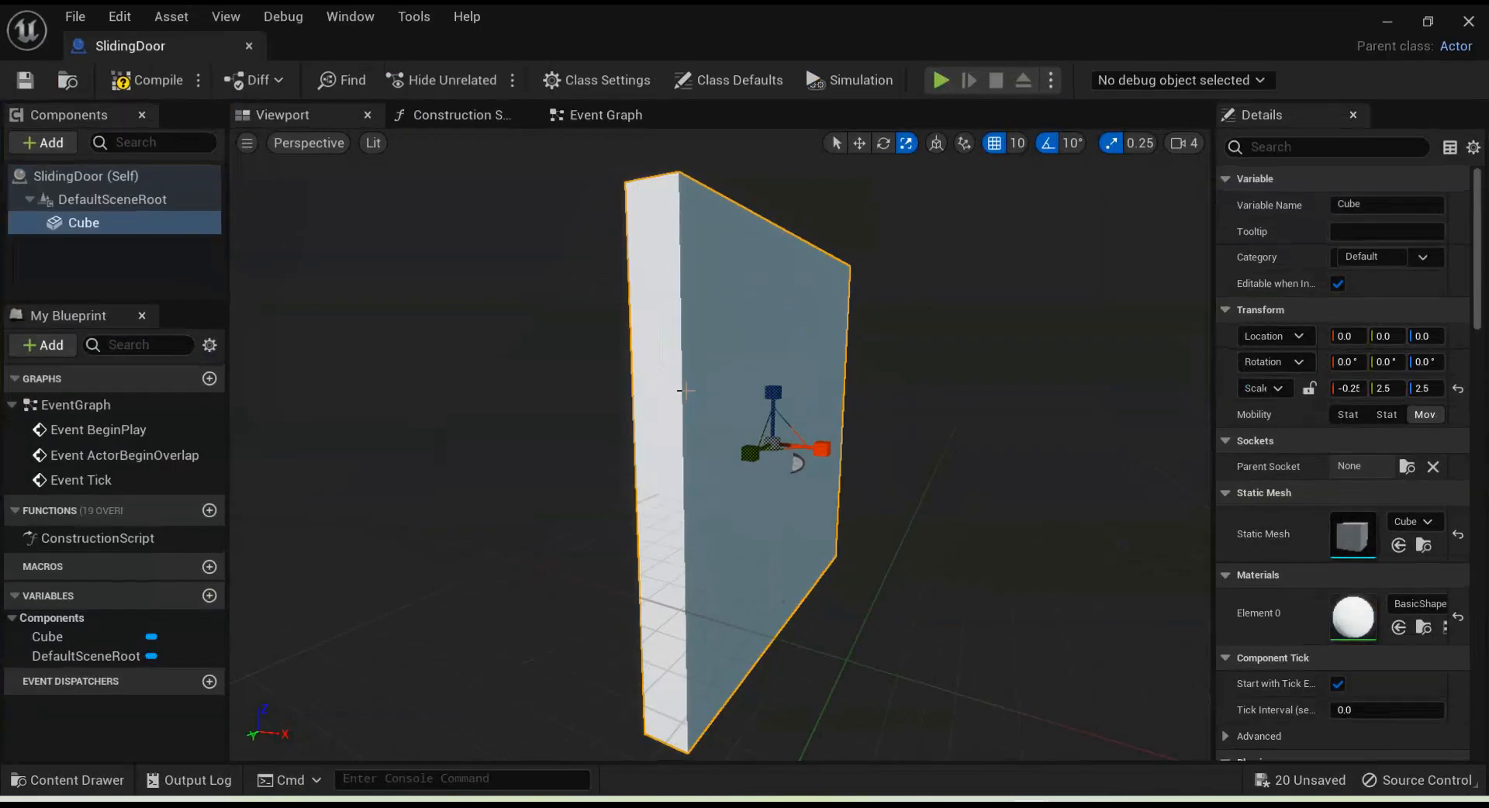
# Step: Raise the Cube component to Z 100 in the SlidingDoor blueprint and lower the placed door in the level to Z 30
pyautogui.click(858, 143)
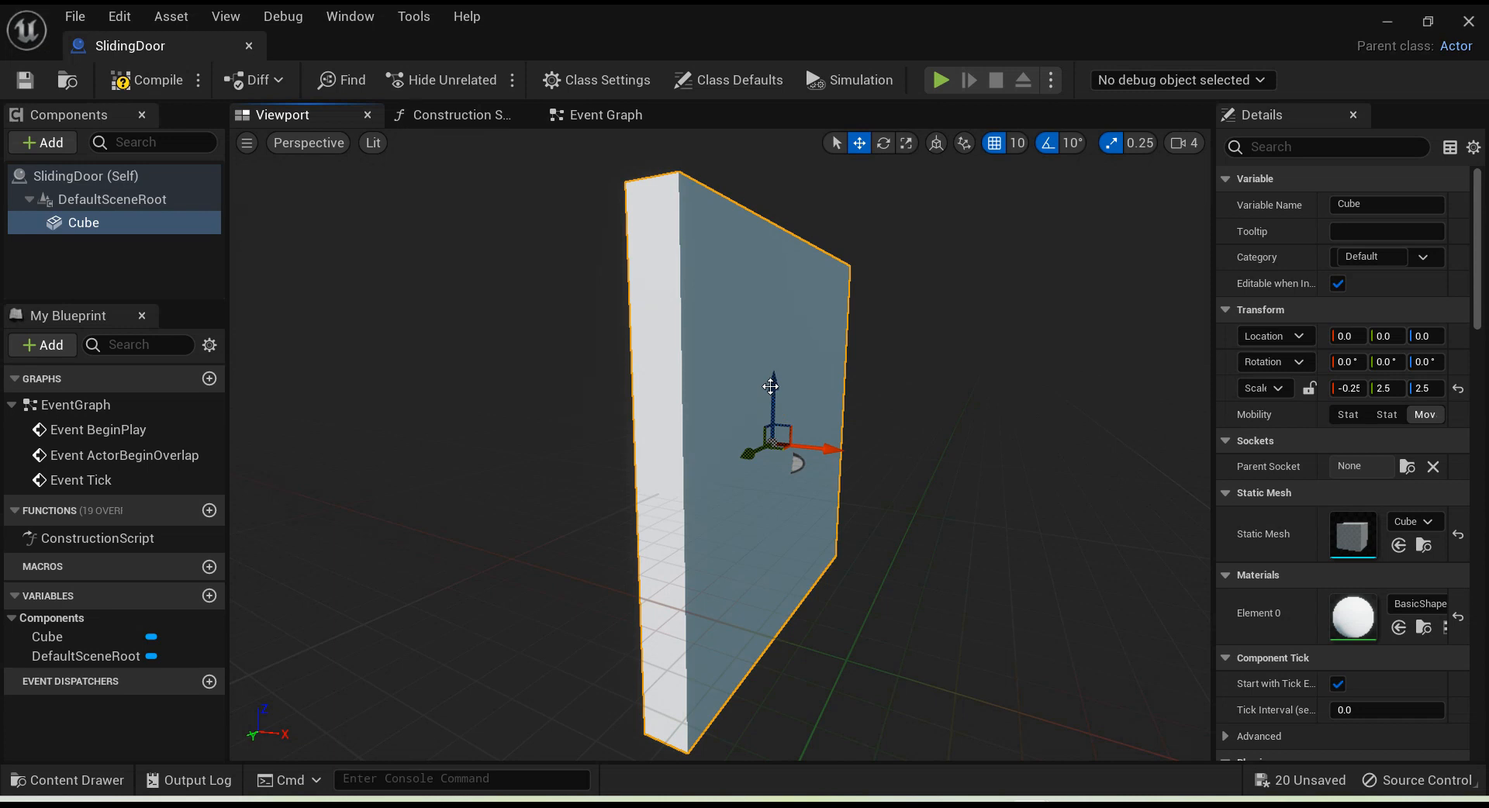
pyautogui.moveTo(774, 382); pyautogui.dragTo(792, 208)
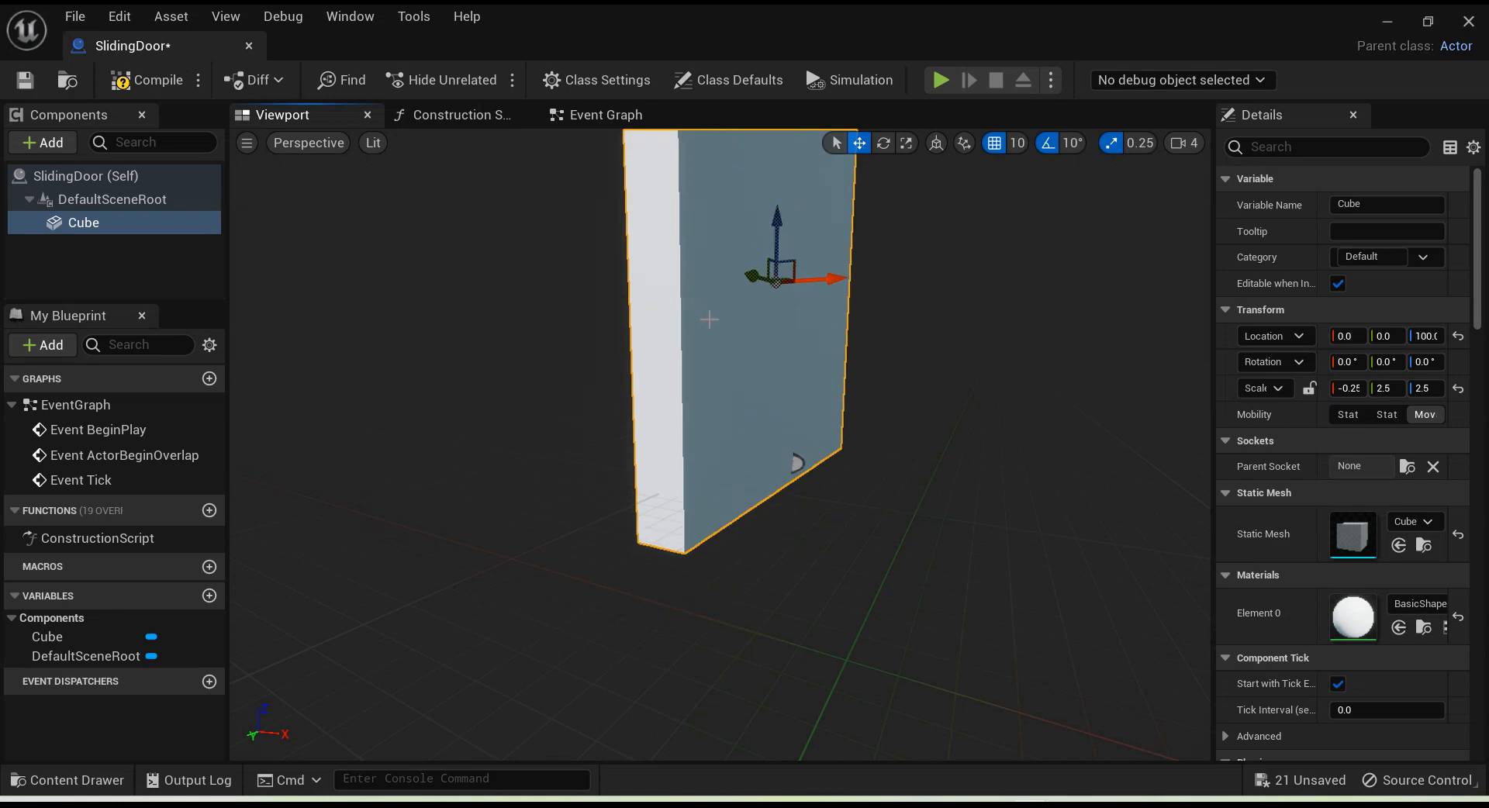
pyautogui.click(1385, 20)
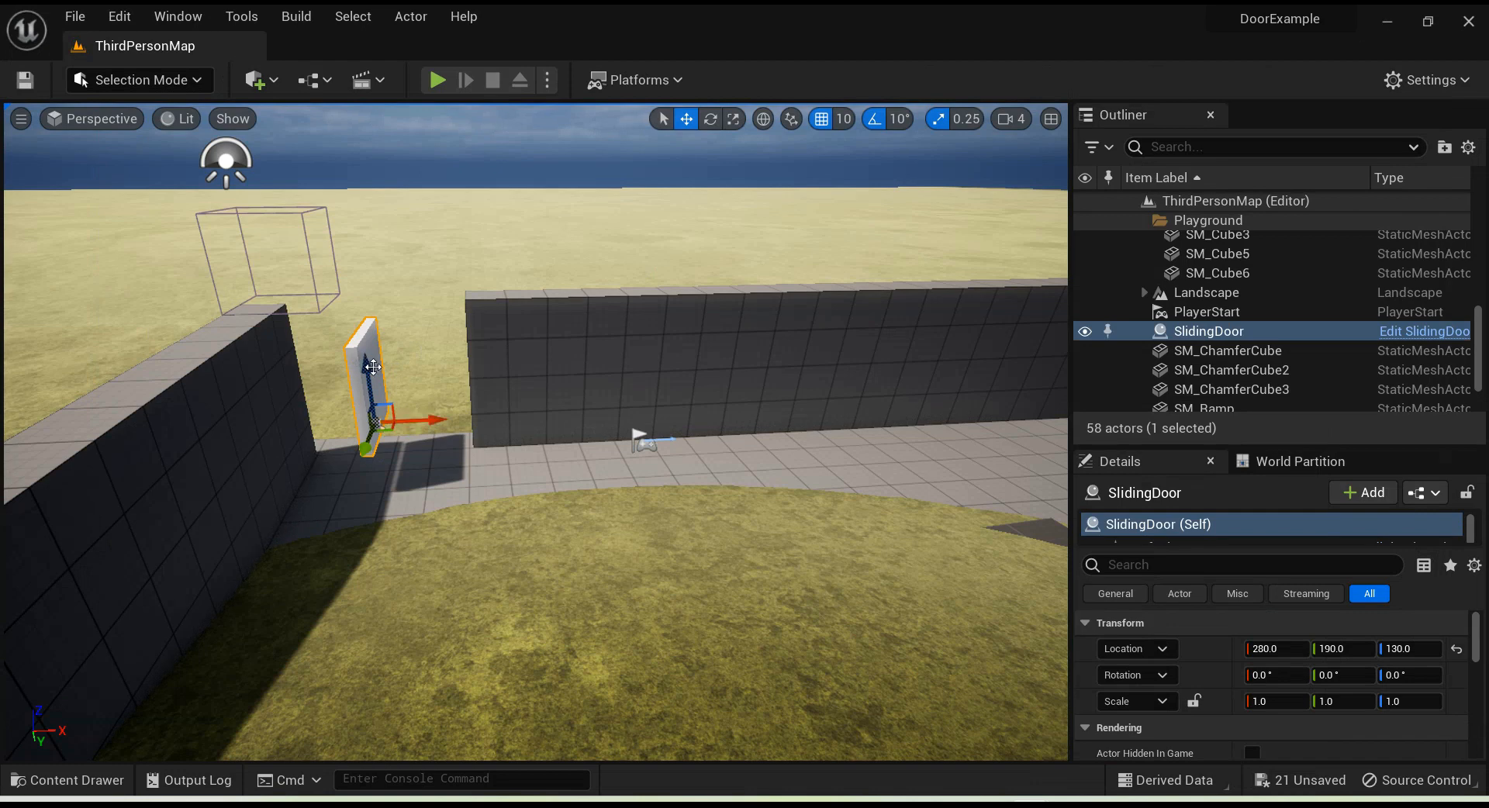
pyautogui.moveTo(370, 367); pyautogui.dragTo(371, 413)
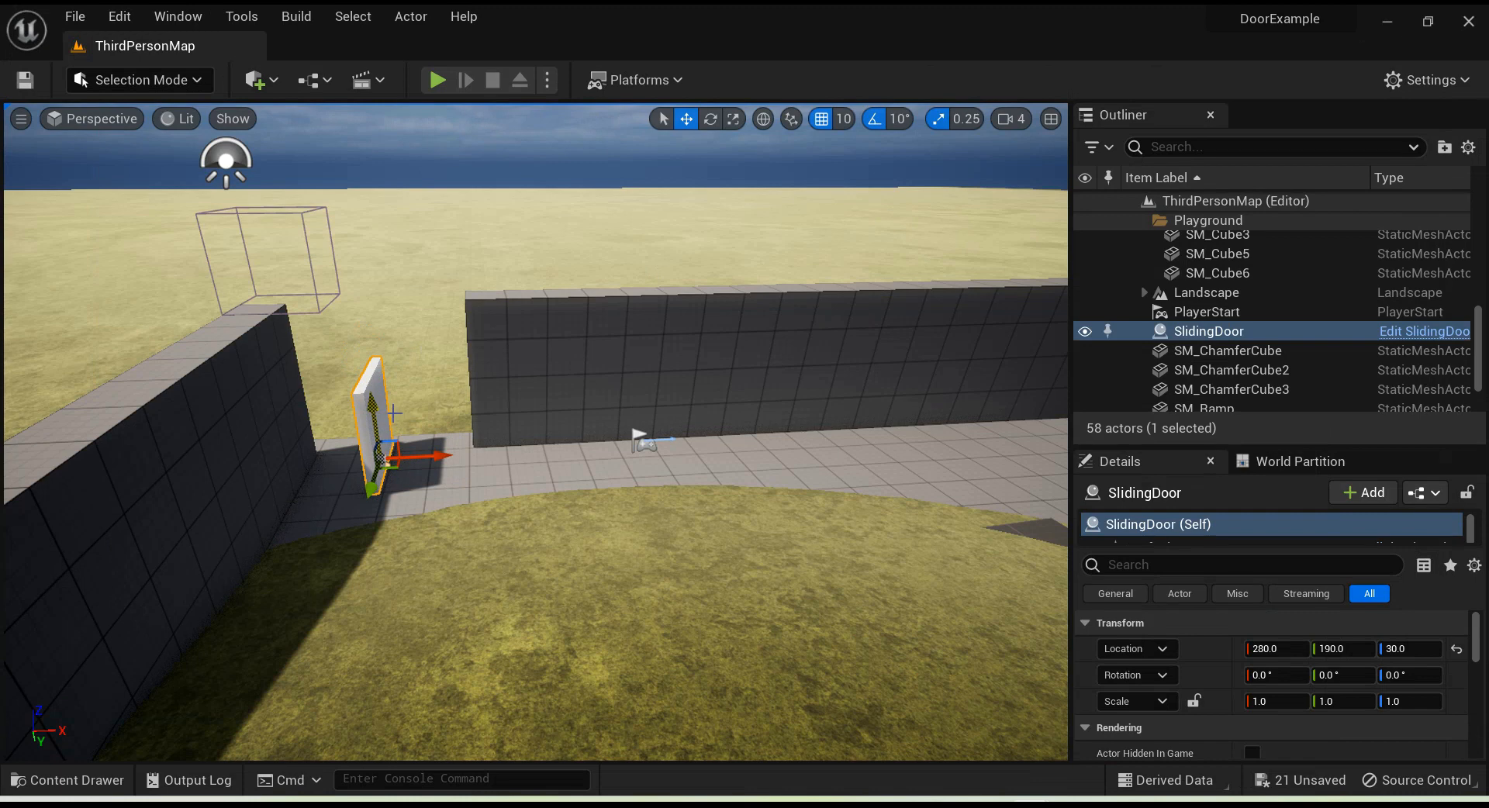
# Step: Rescale the blueprint's Cube to X 3.0 and Y 0.25 so it spans the opening, and save the blueprint
pyautogui.hotkey('alt', 'Tab')
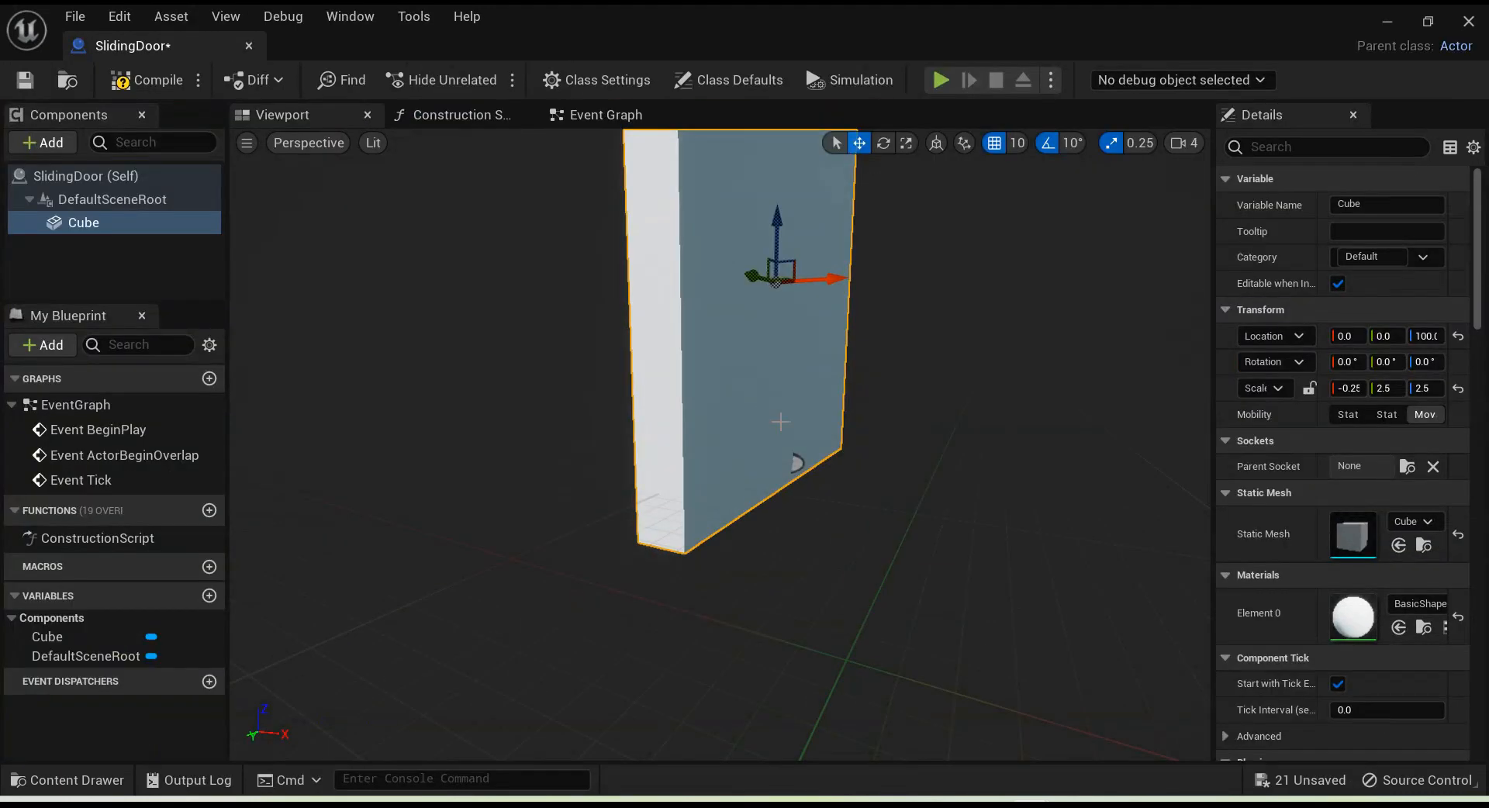
pyautogui.click(907, 142)
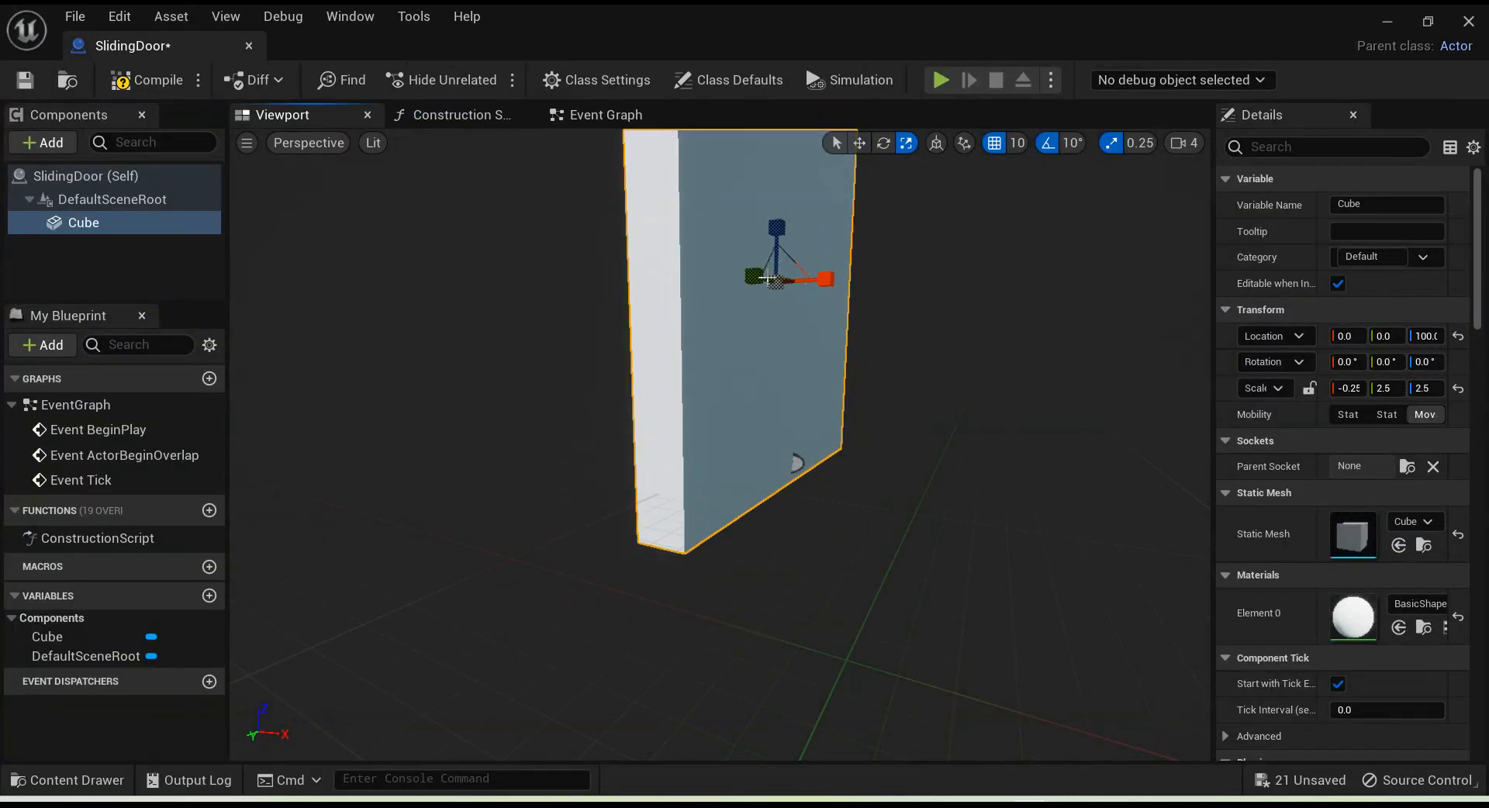
pyautogui.moveTo(824, 278); pyautogui.dragTo(954, 280)
pyautogui.scroll(-6, 855, 363)
pyautogui.moveTo(1090, 408); pyautogui.dragTo(993, 392, button='right')
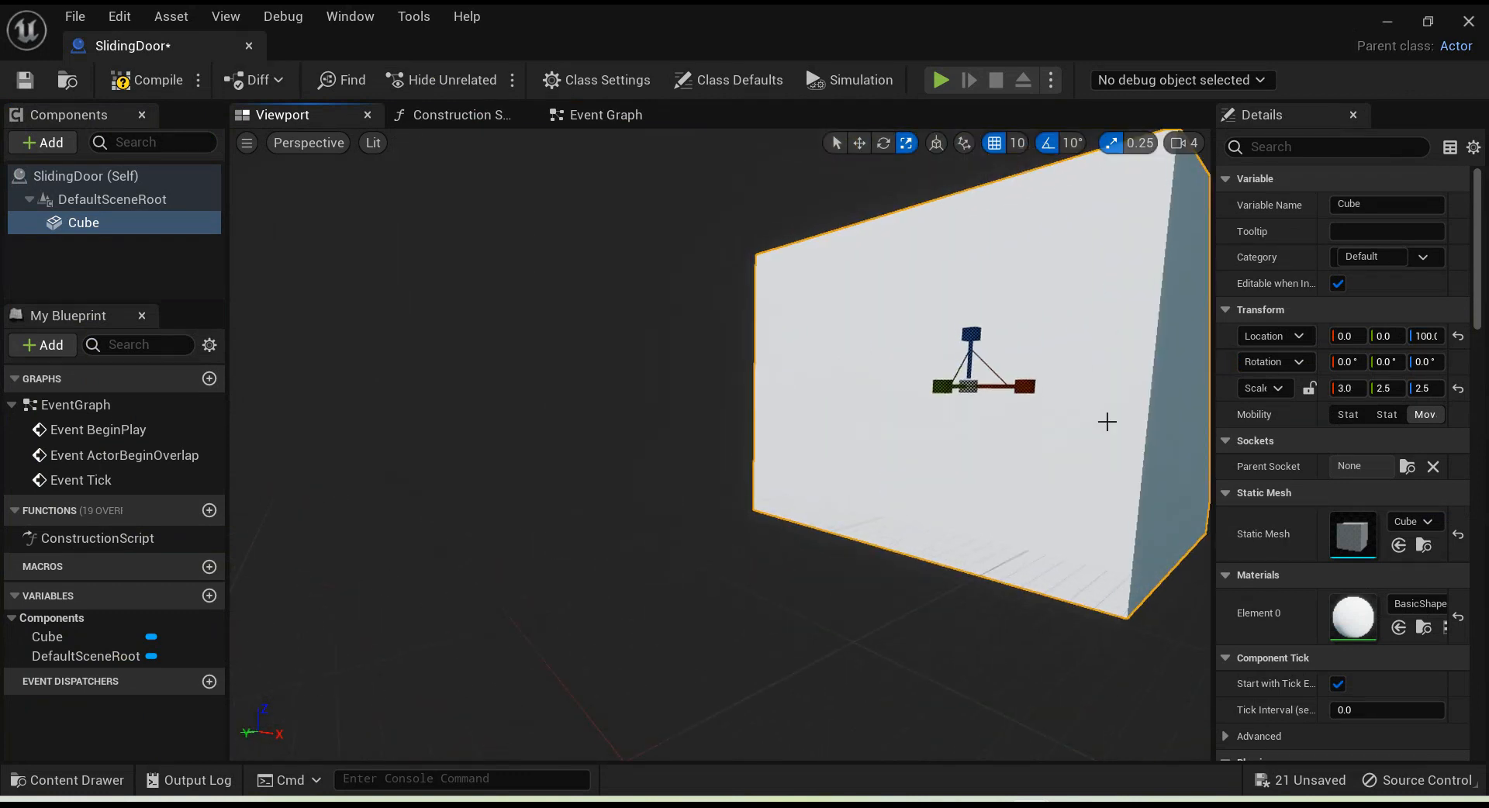
pyautogui.moveTo(955, 386); pyautogui.dragTo(1026, 386)
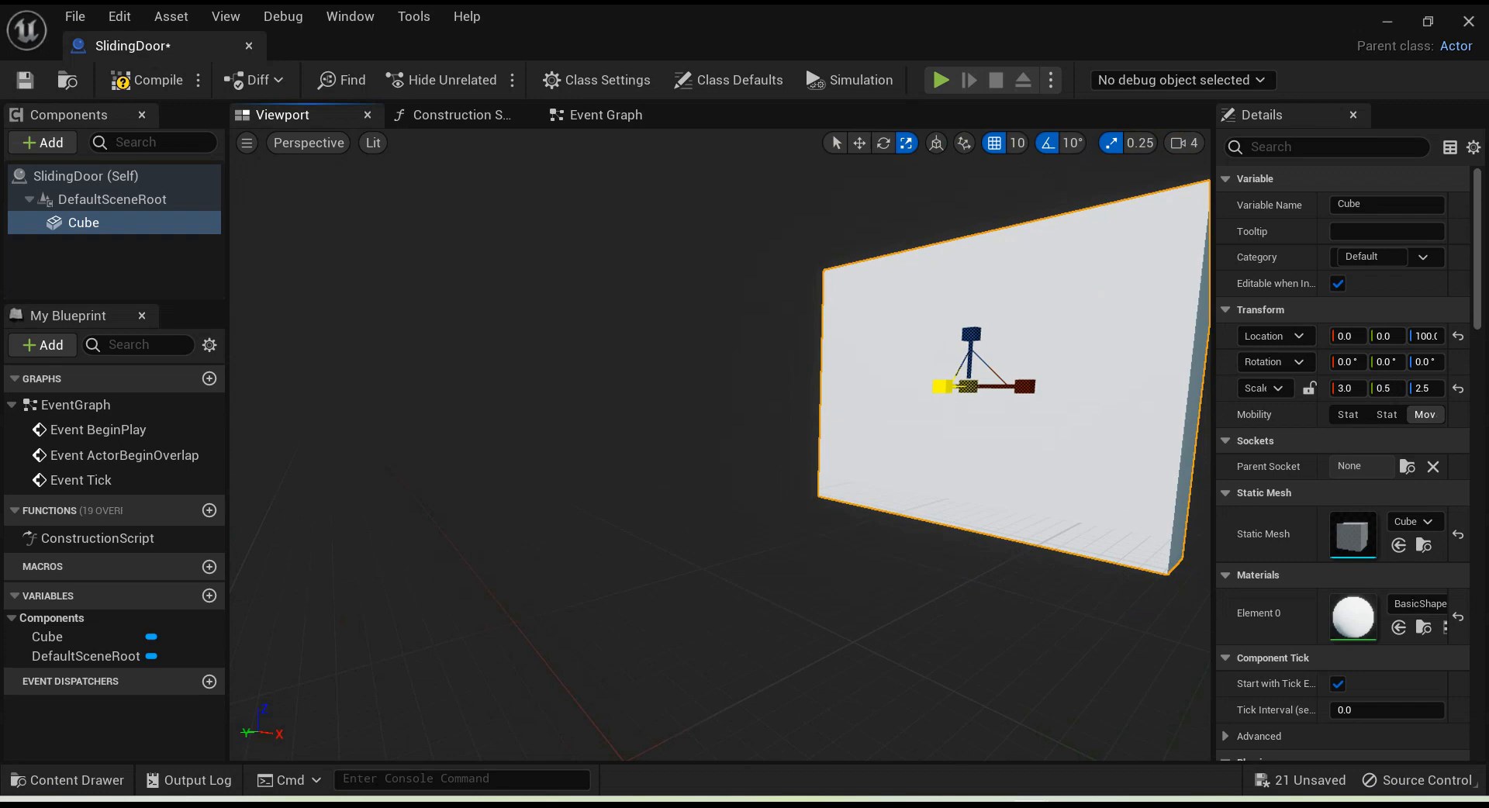
pyautogui.moveTo(1025, 386); pyautogui.dragTo(1035, 386)
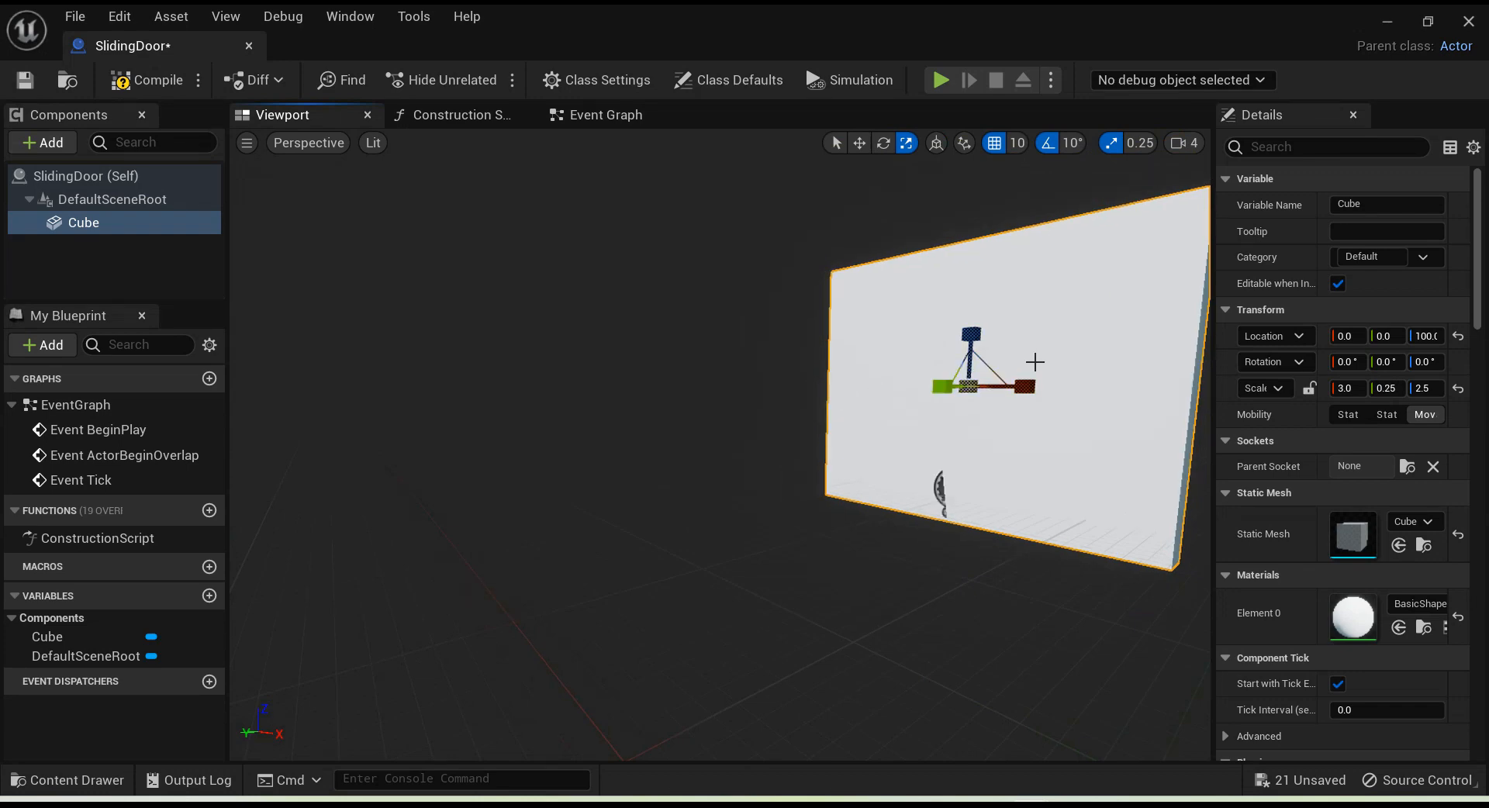
pyautogui.hotkey('ctrl', 's')
pyautogui.click(1388, 21)
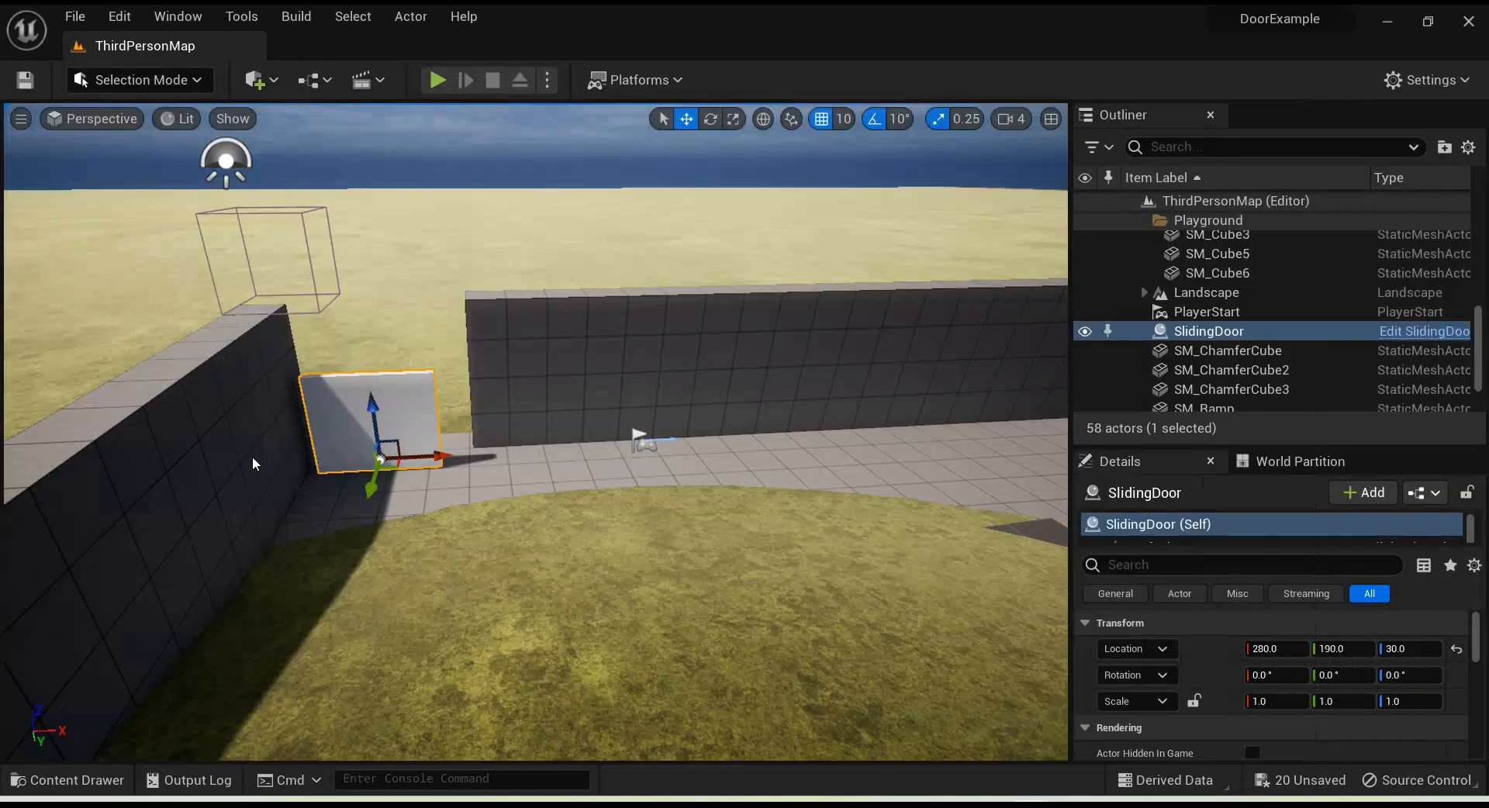
# Step: Raise the placed SlidingDoor in the level to Z 40
pyautogui.moveTo(373, 419); pyautogui.dragTo(402, 489, button='right')
pyautogui.press('w')
pyautogui.press('d')
pyautogui.press('s')
pyautogui.press('a')
pyautogui.moveTo(517, 438)
pyautogui.mouseDown()
pyautogui.moveTo(522, 389)
pyautogui.moveTo(520, 427)
pyautogui.mouseUp()
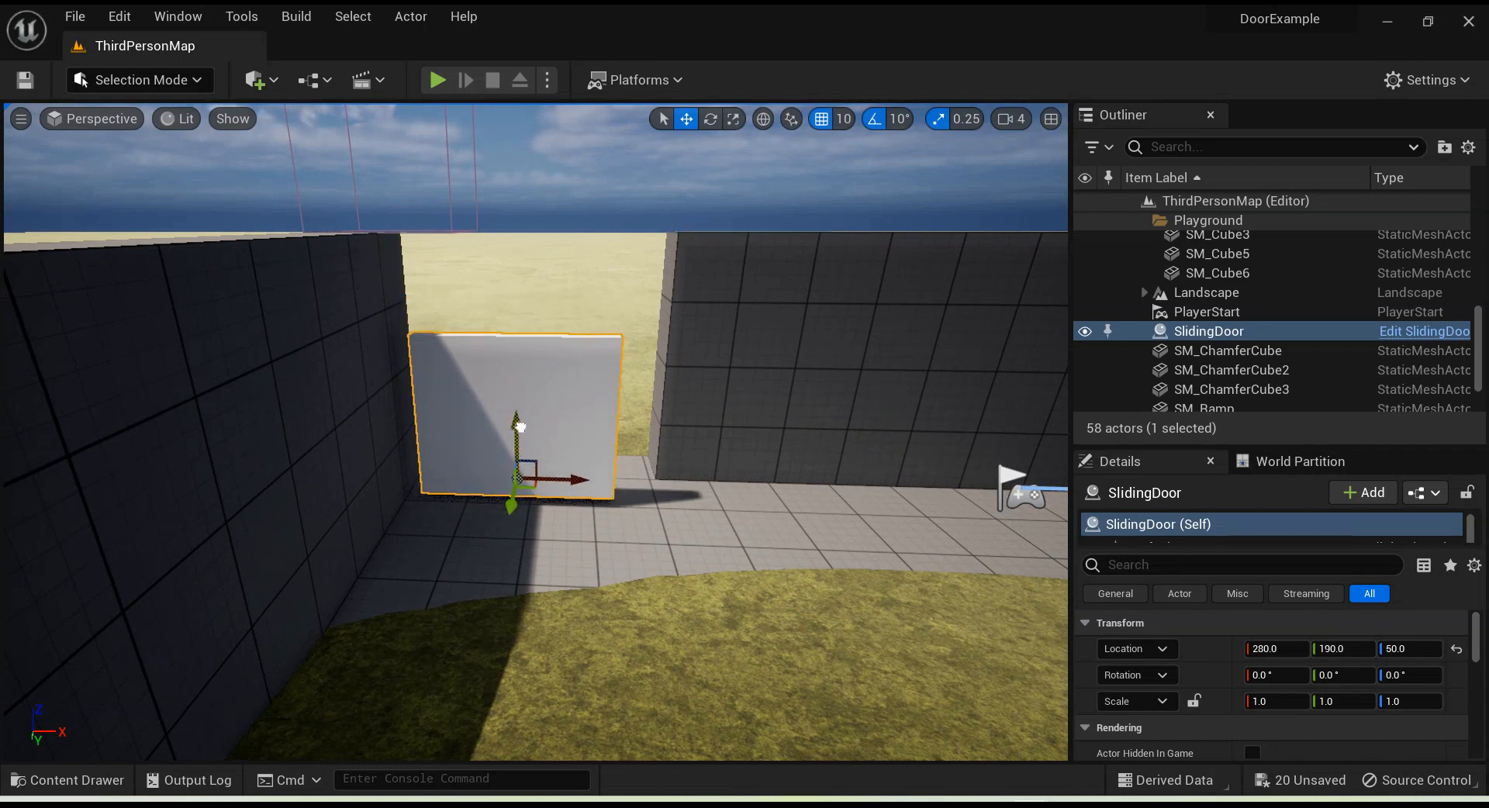
pyautogui.doubleClick(519, 425)
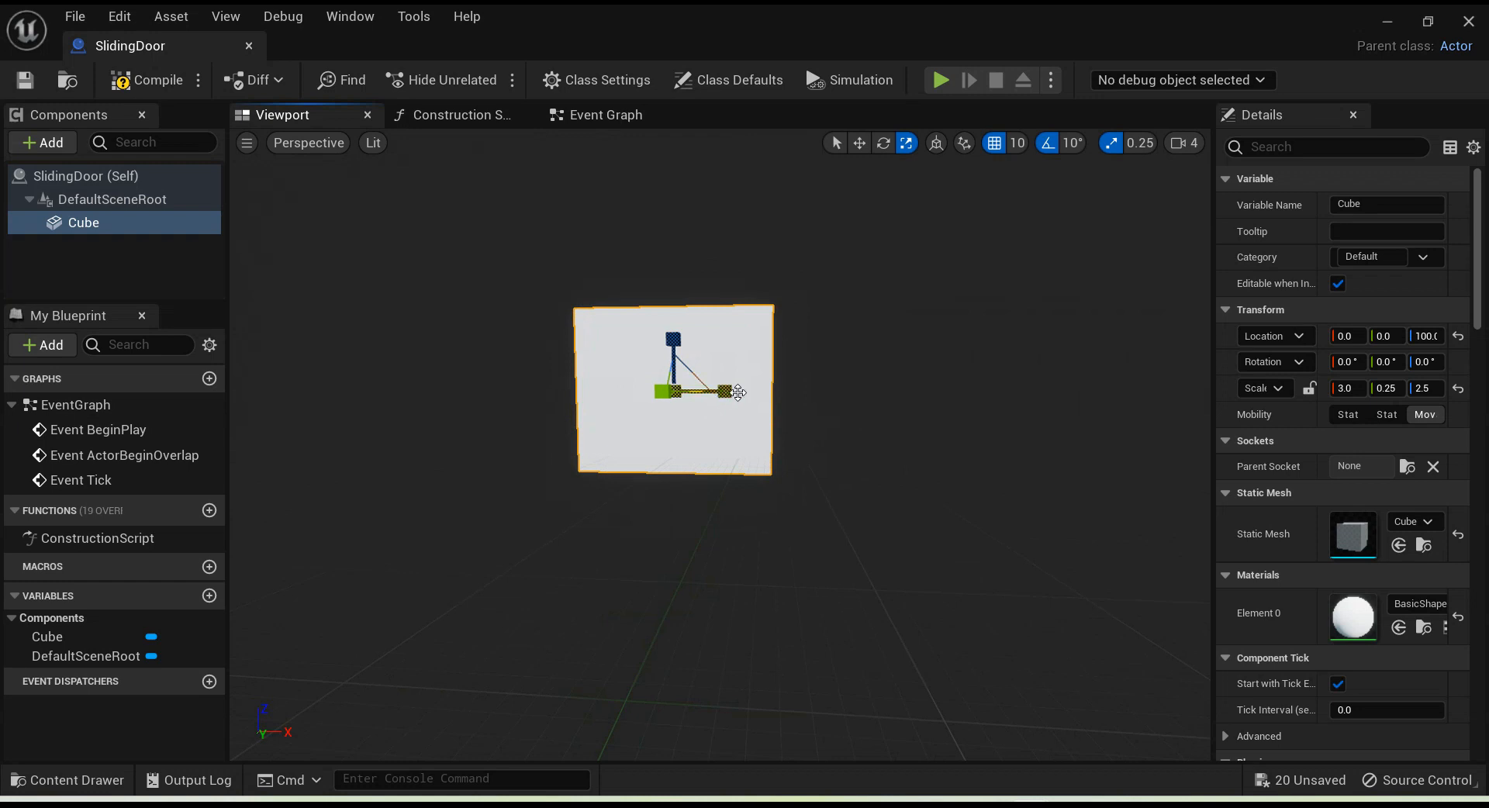
# Step: Widen the Cube in the SlidingDoor blueprint to an X scale of 5.0 and save the blueprint
pyautogui.moveTo(724, 392); pyautogui.dragTo(794, 392)
pyautogui.hotkey('ctrl', 's')
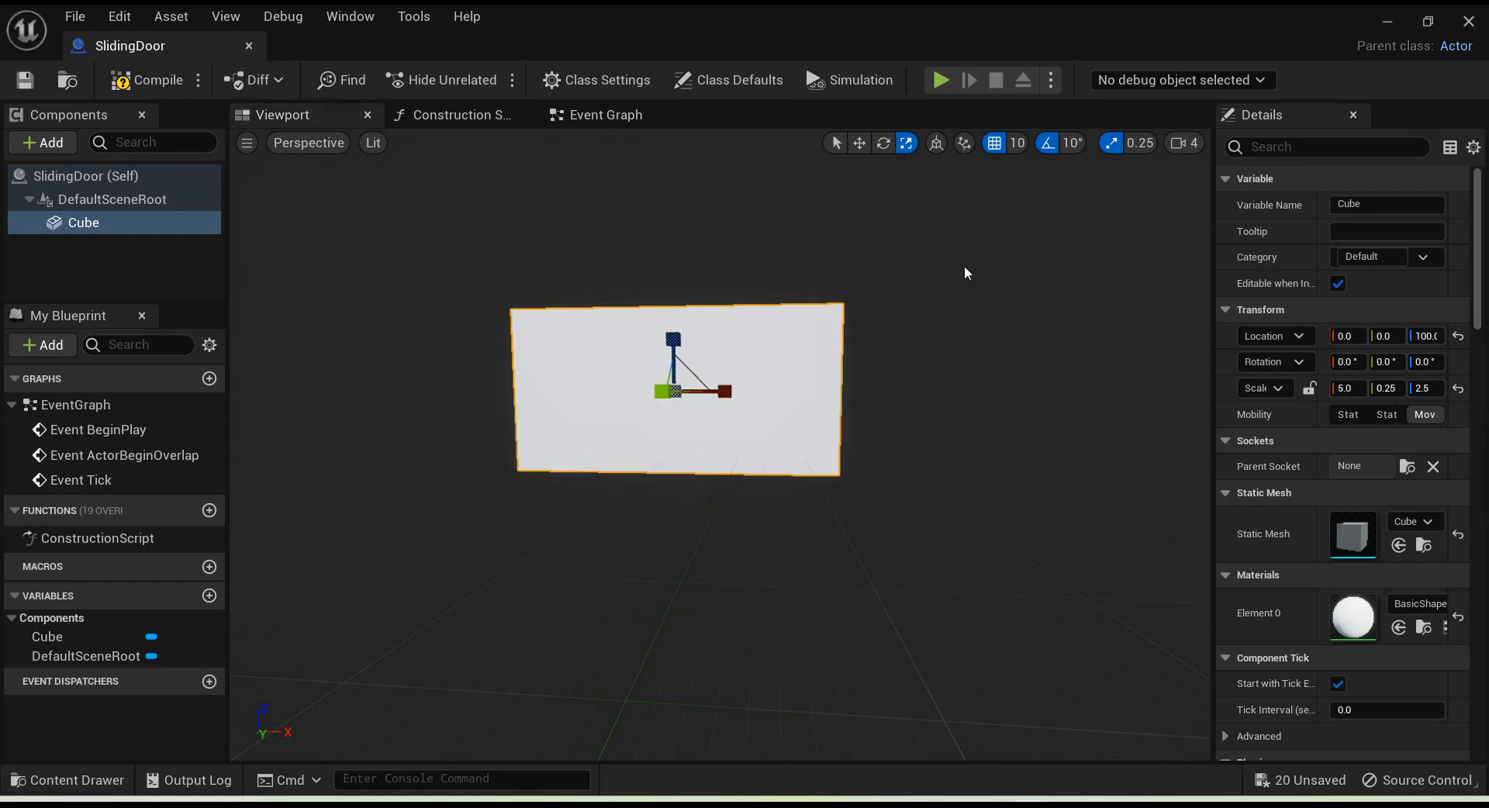
pyautogui.click(1386, 25)
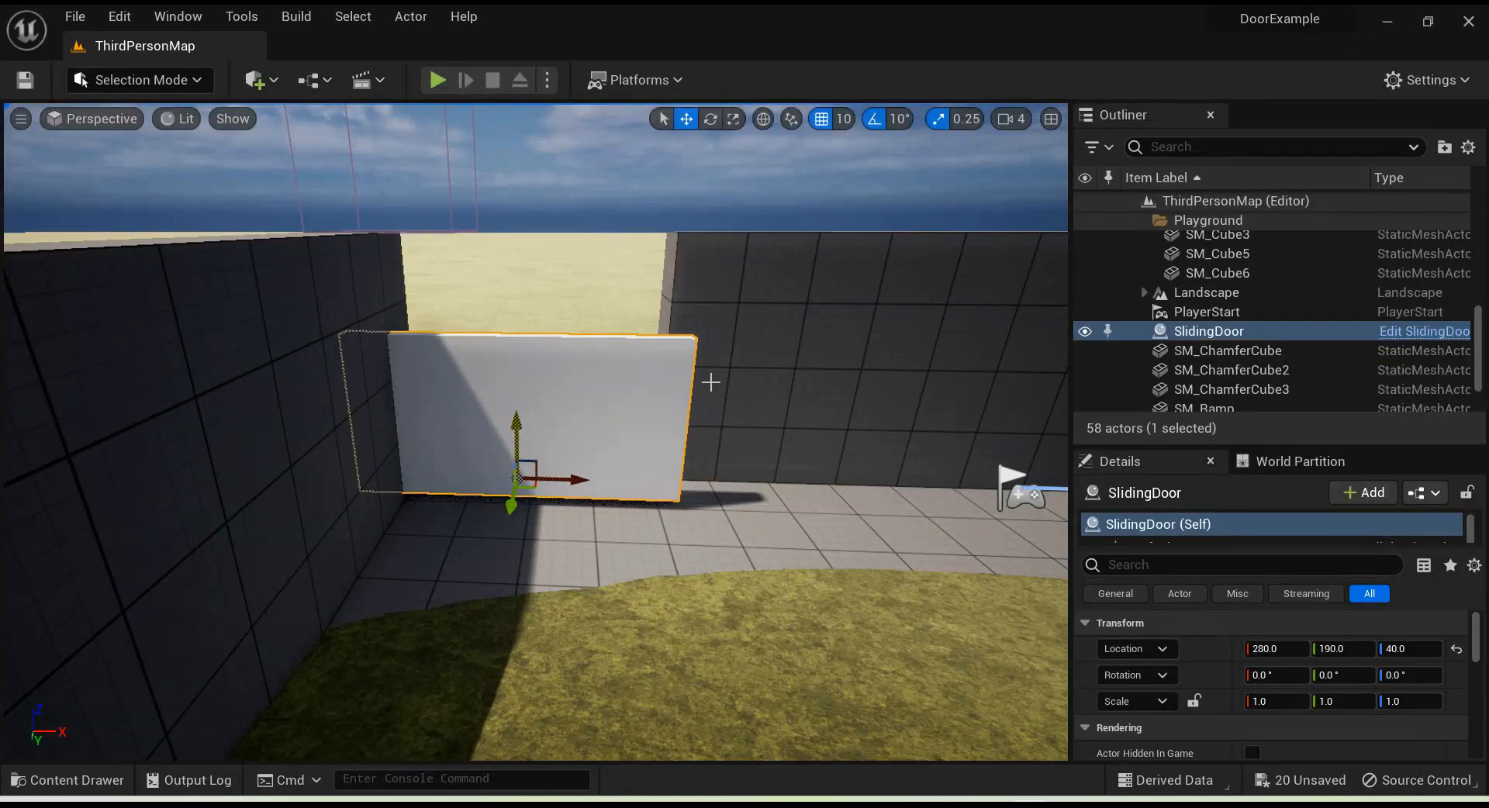
# Step: Move the placed SlidingDoor into the gap between the two walls at Y 80
pyautogui.press('d')
pyautogui.moveTo(419, 473)
pyautogui.mouseDown(button='right')
pyautogui.moveTo(341, 473)
pyautogui.moveTo(419, 473)
pyautogui.mouseUp(button='right')
pyautogui.moveTo(390, 494); pyautogui.dragTo(439, 474)
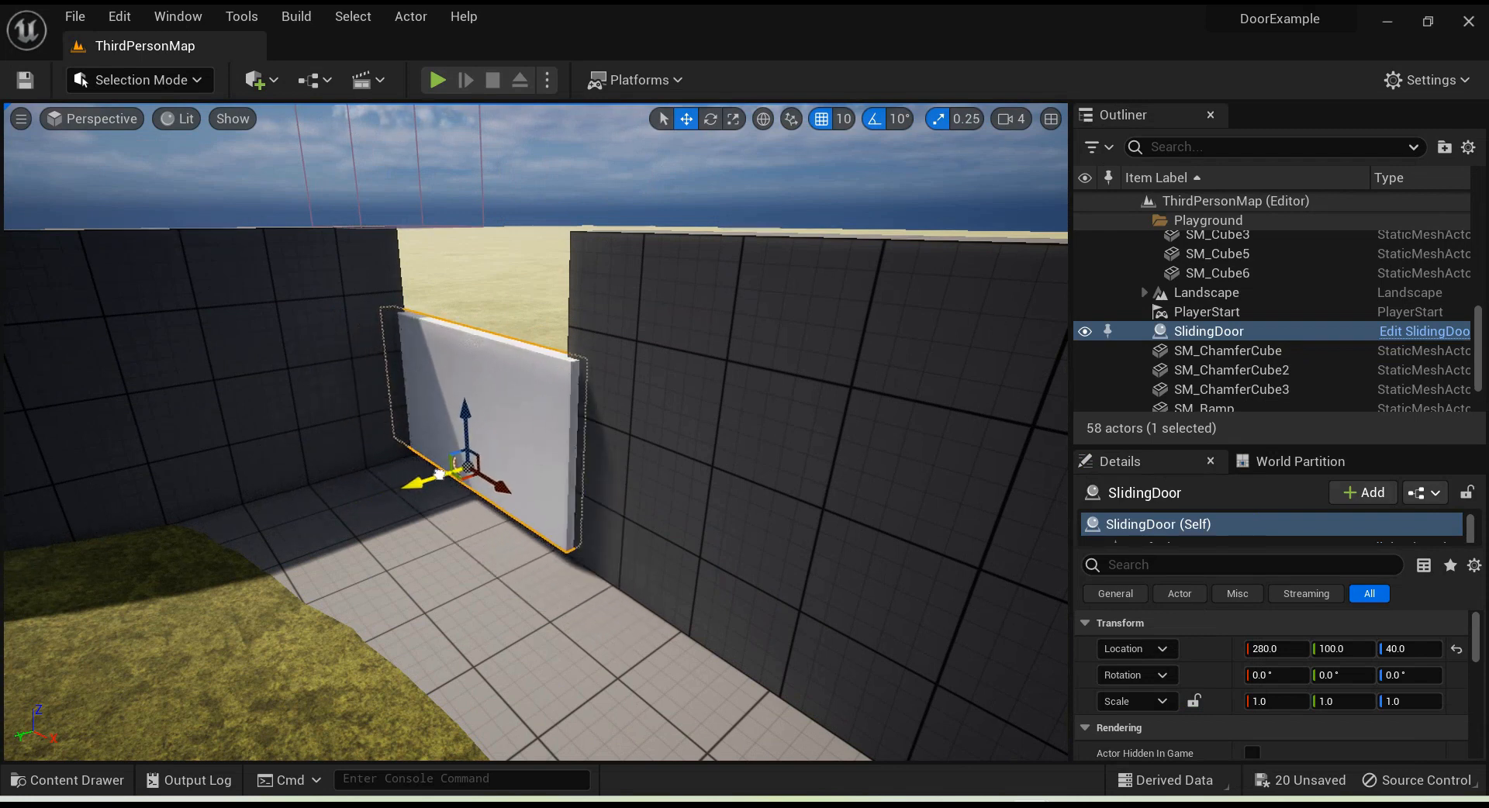
pyautogui.moveTo(439, 474); pyautogui.dragTo(452, 471)
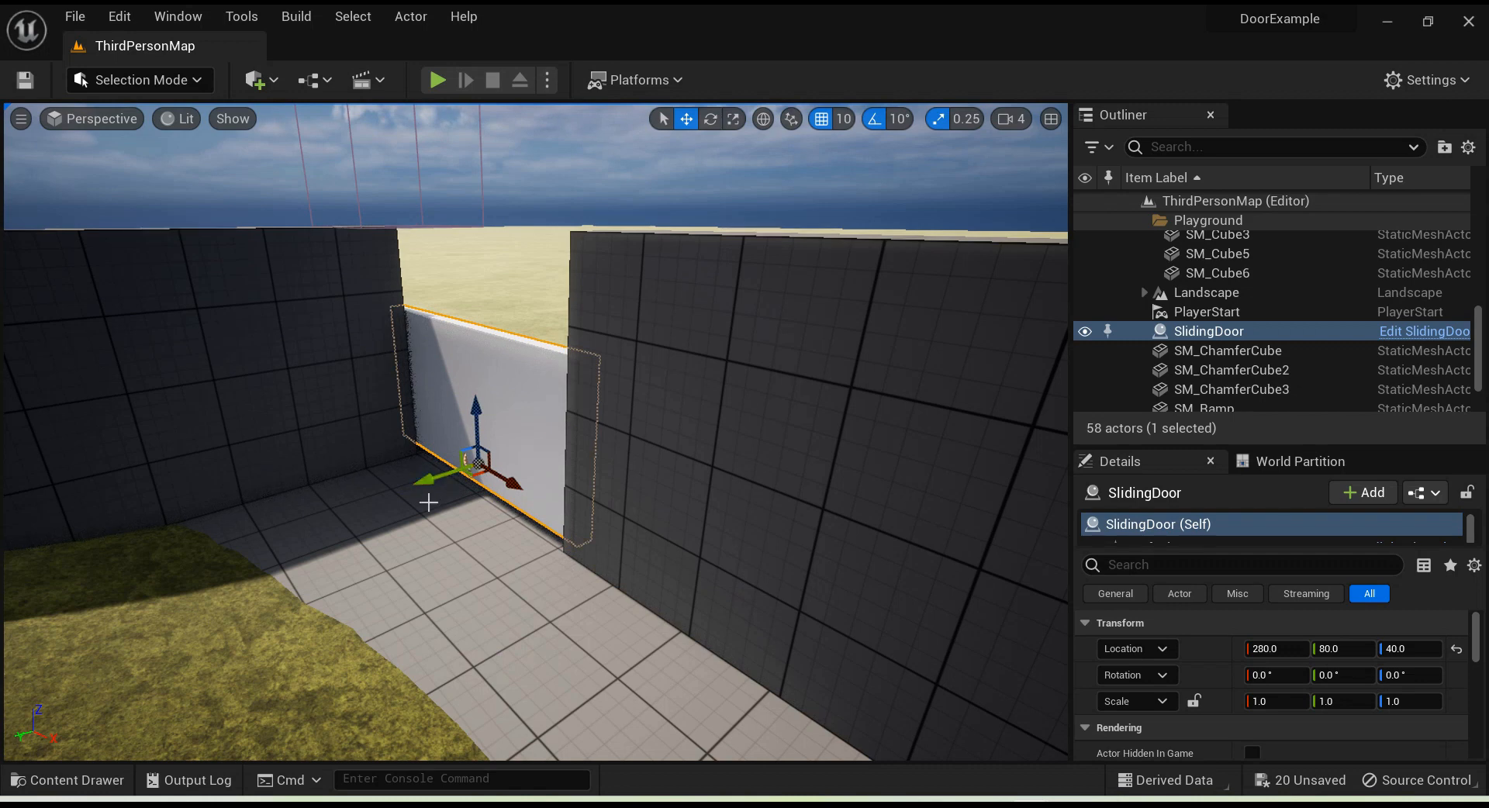
# Step: Scale the placed SlidingDoor to Z 1.75 so it fills the opening's height, and save the level
pyautogui.moveTo(451, 471); pyautogui.dragTo(527, 412, button='right')
pyautogui.press('a')
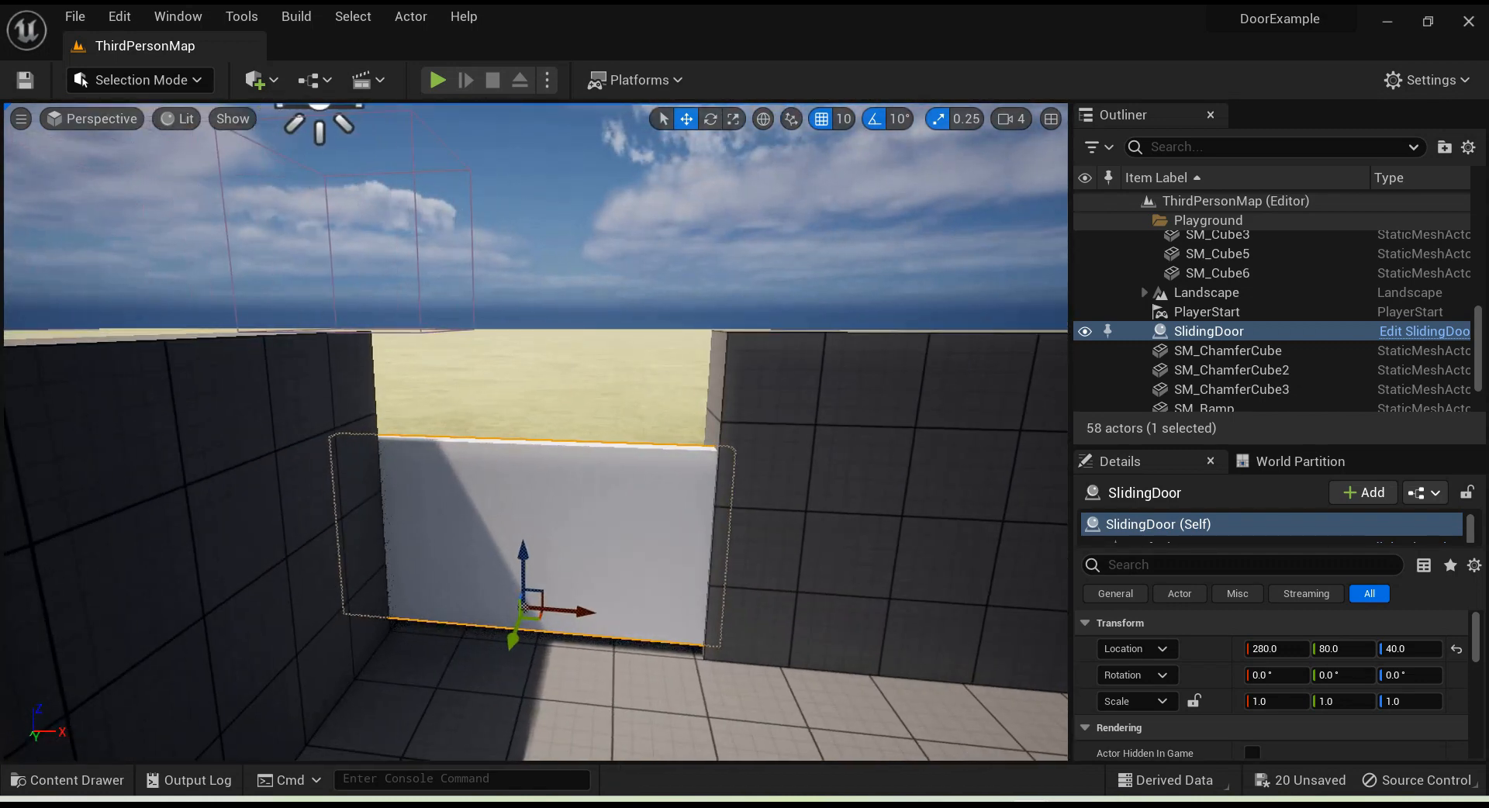
pyautogui.click(737, 123)
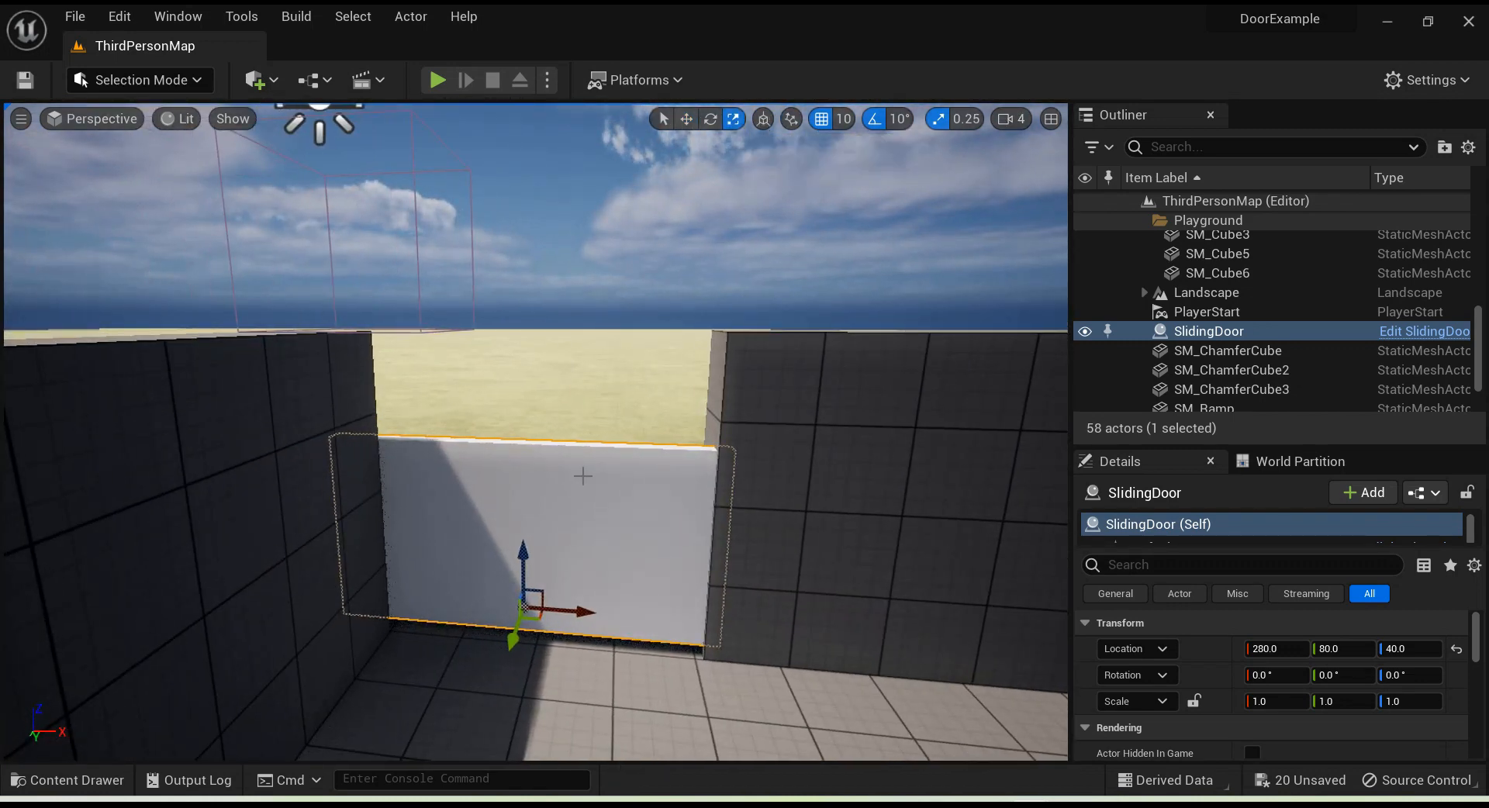
pyautogui.moveTo(525, 557); pyautogui.dragTo(525, 474)
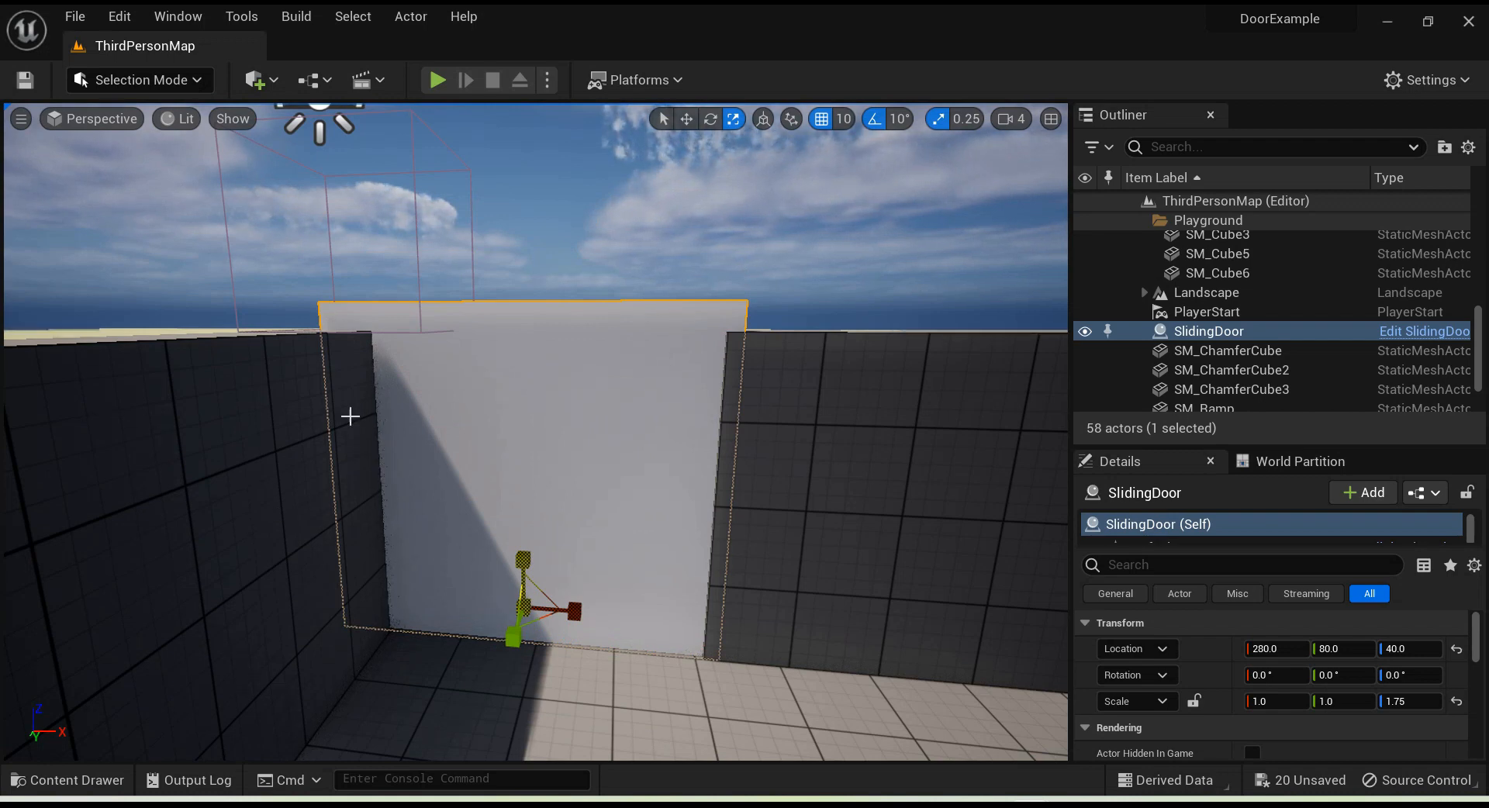
pyautogui.hotkey('ctrl', 's')
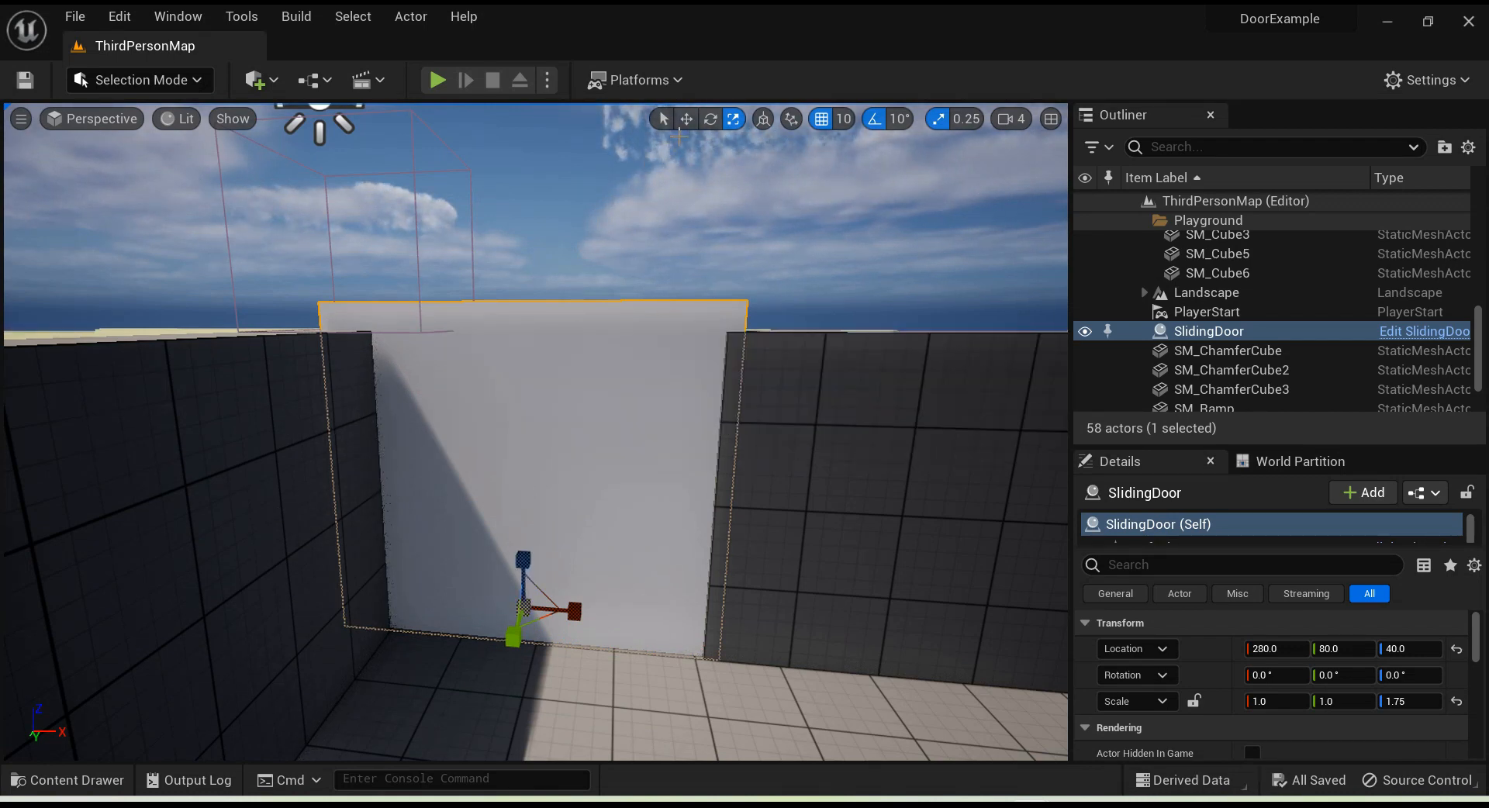
pyautogui.click(686, 120)
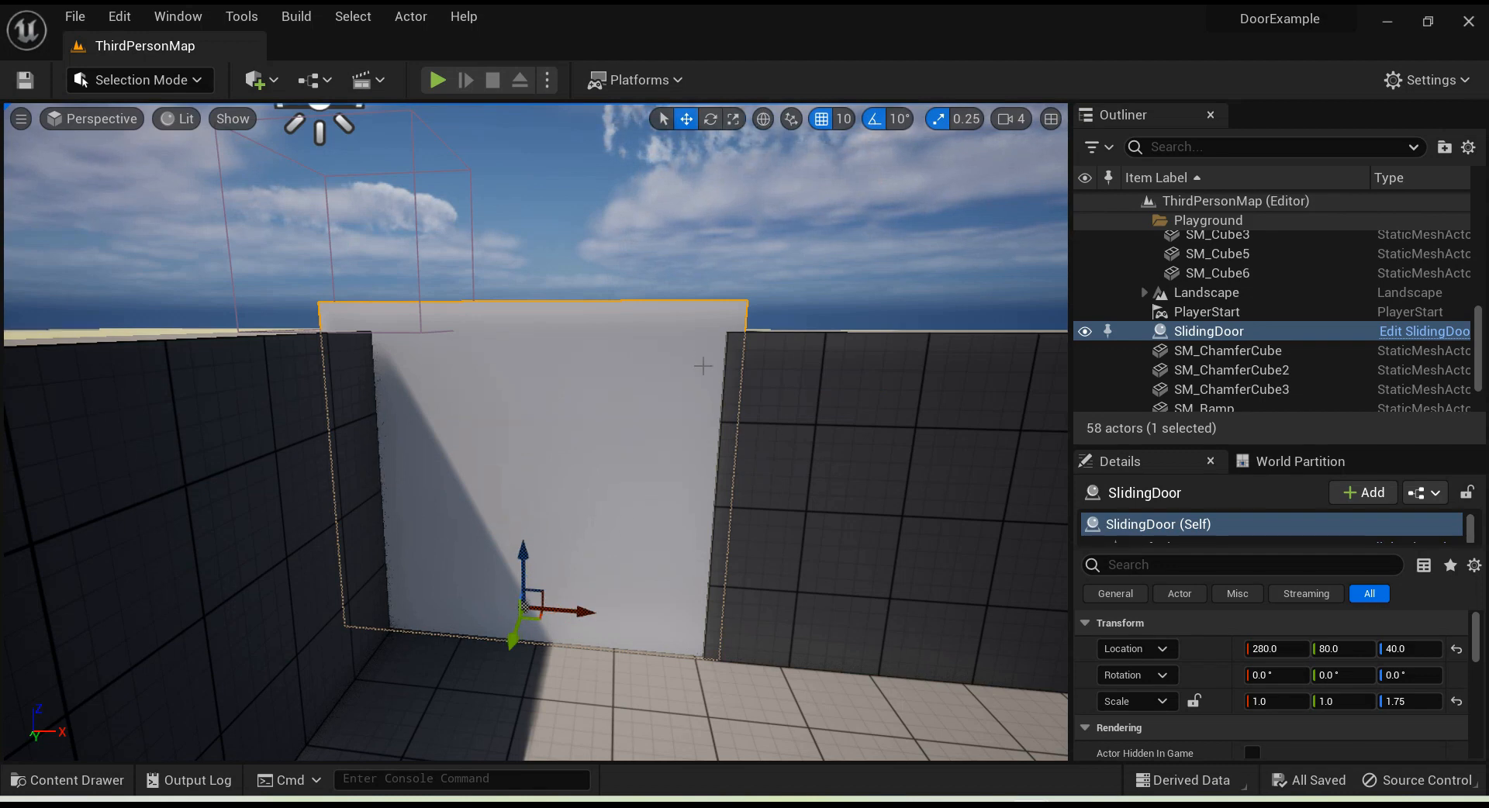
# Step: Play the level, run the character around near the sliding door to check its size, and stop playing
pyautogui.moveTo(807, 509); pyautogui.dragTo(946, 527, button='right')
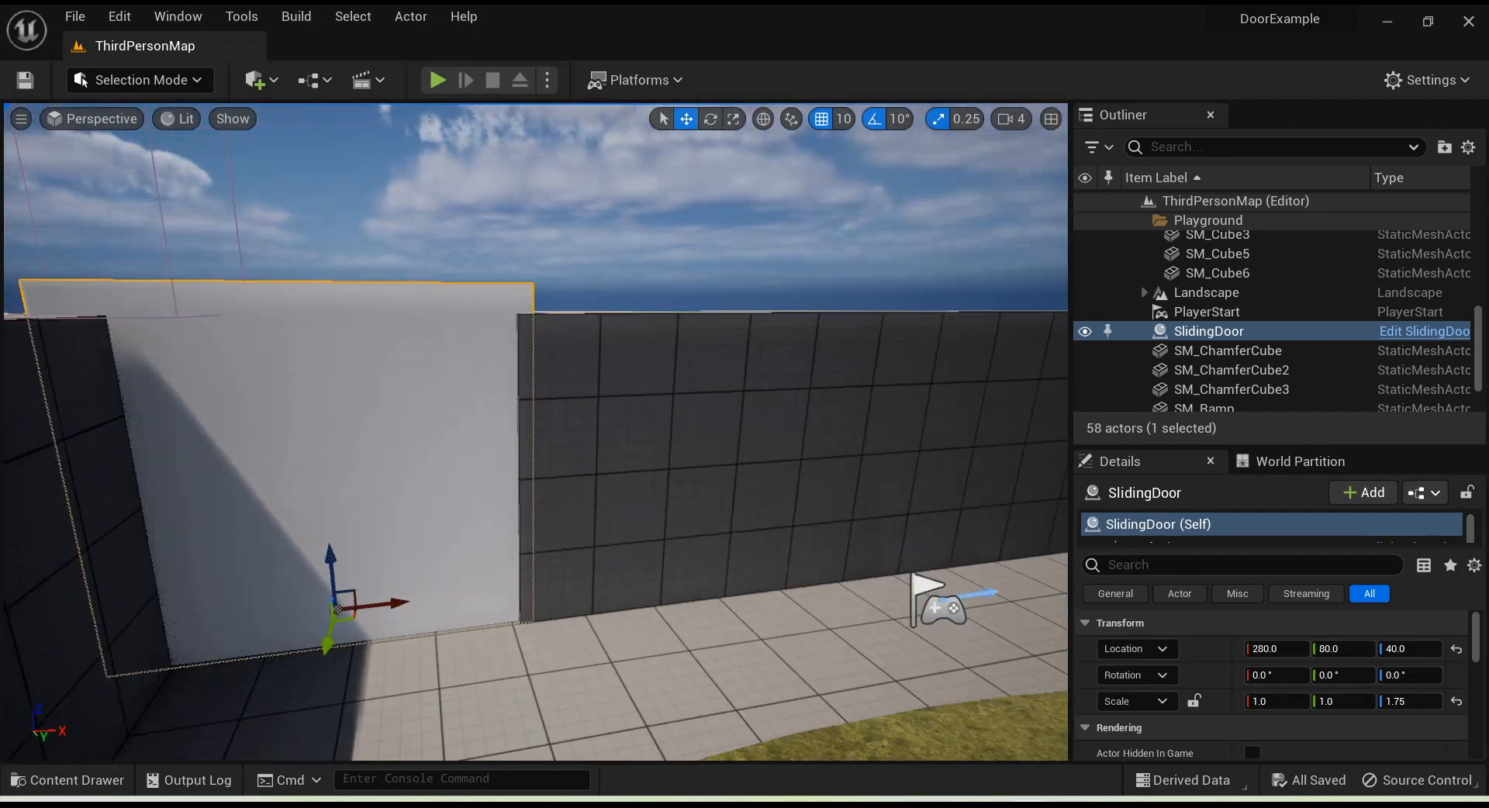
pyautogui.click(437, 79)
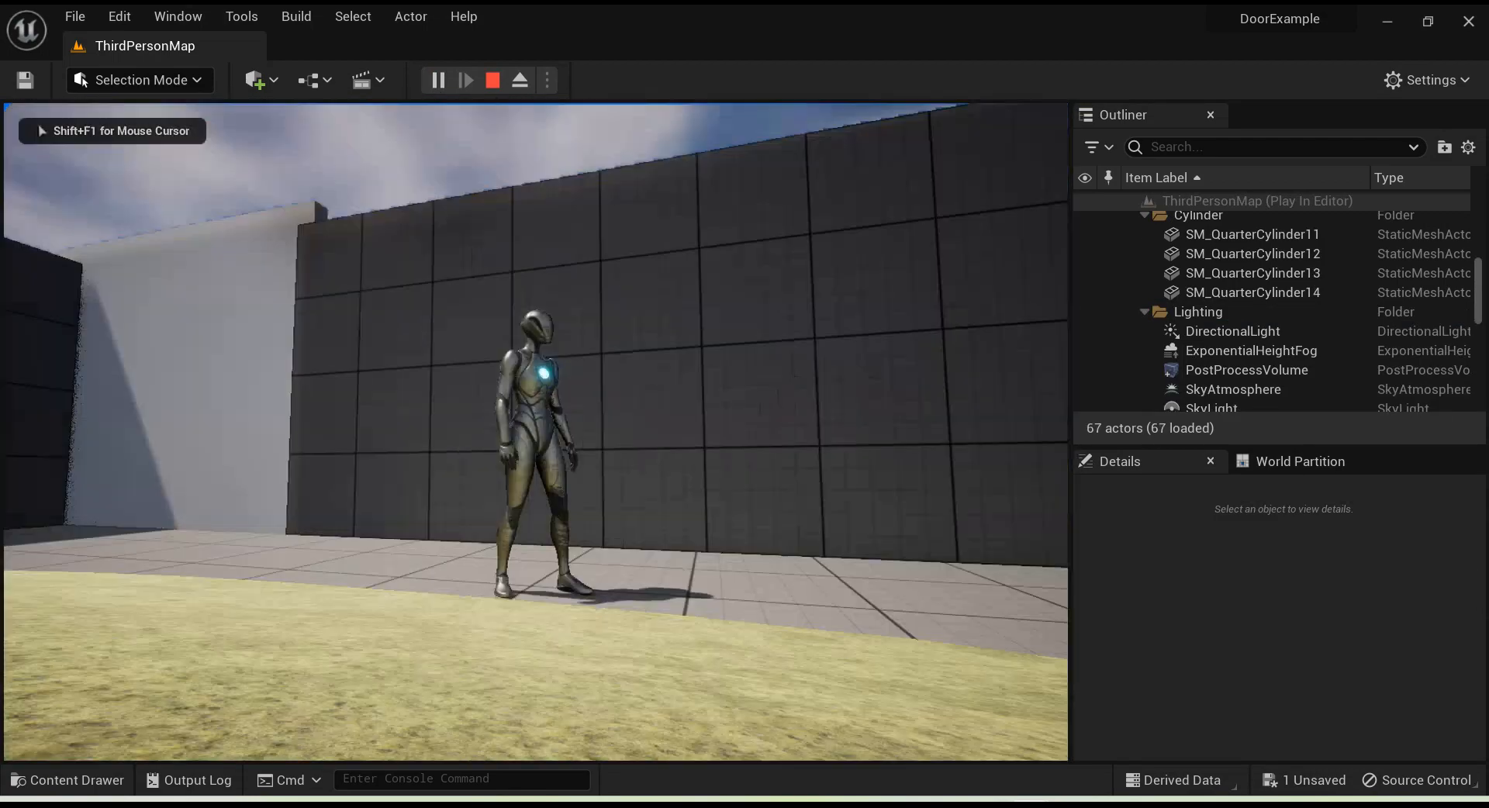
pyautogui.press('a')
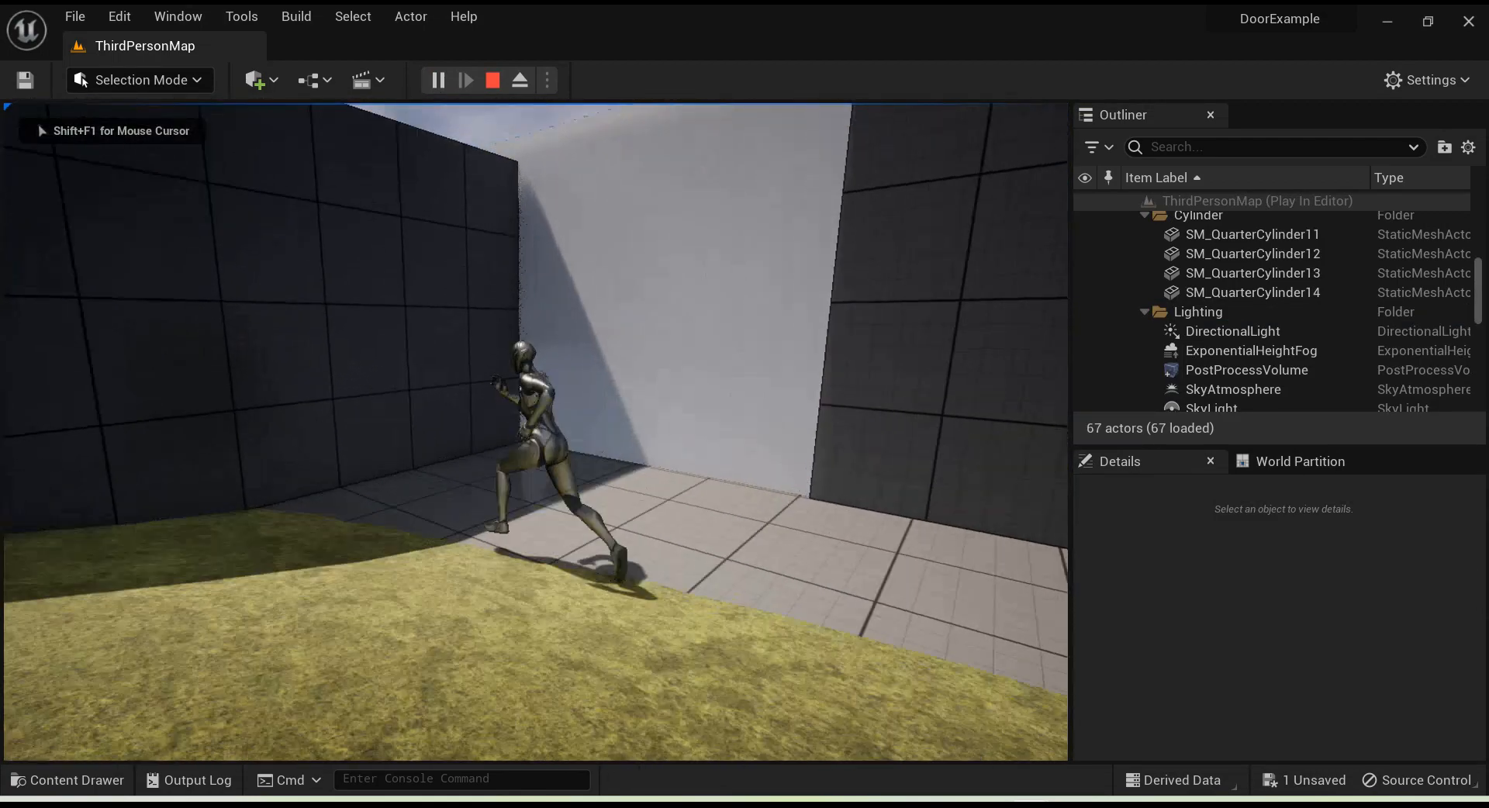
pyautogui.press('s')
pyautogui.press('d')
pyautogui.press('s')
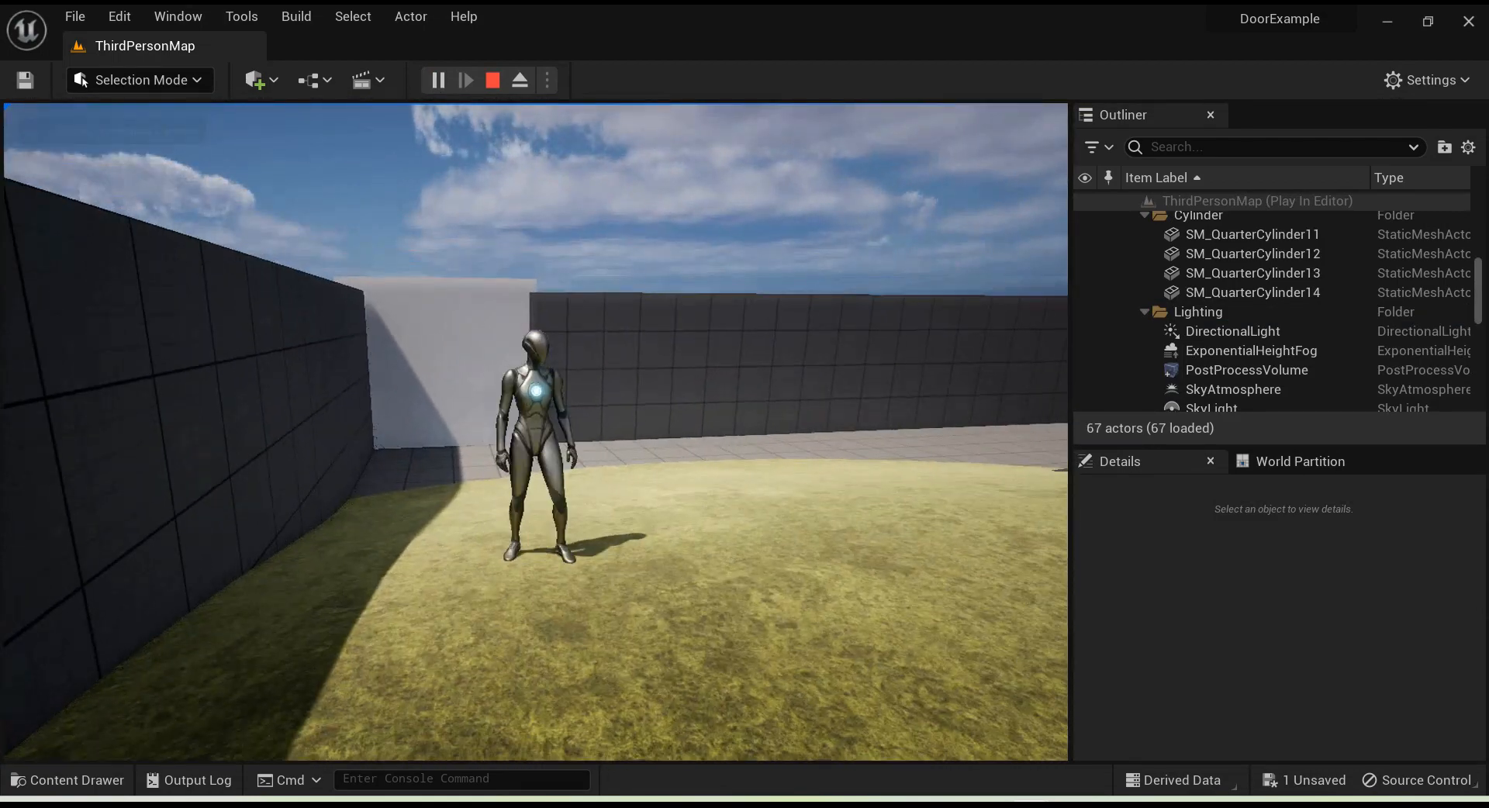
pyautogui.press('Escape')
# Step: Move the PlayerStart to the other wall near the sliding door, at about X 410, Y 680, Z 192
pyautogui.moveTo(777, 487); pyautogui.dragTo(1046, 421, button='right')
pyautogui.press('s')
pyautogui.press('d')
pyautogui.press('w')
pyautogui.press('s')
pyautogui.click(811, 486)
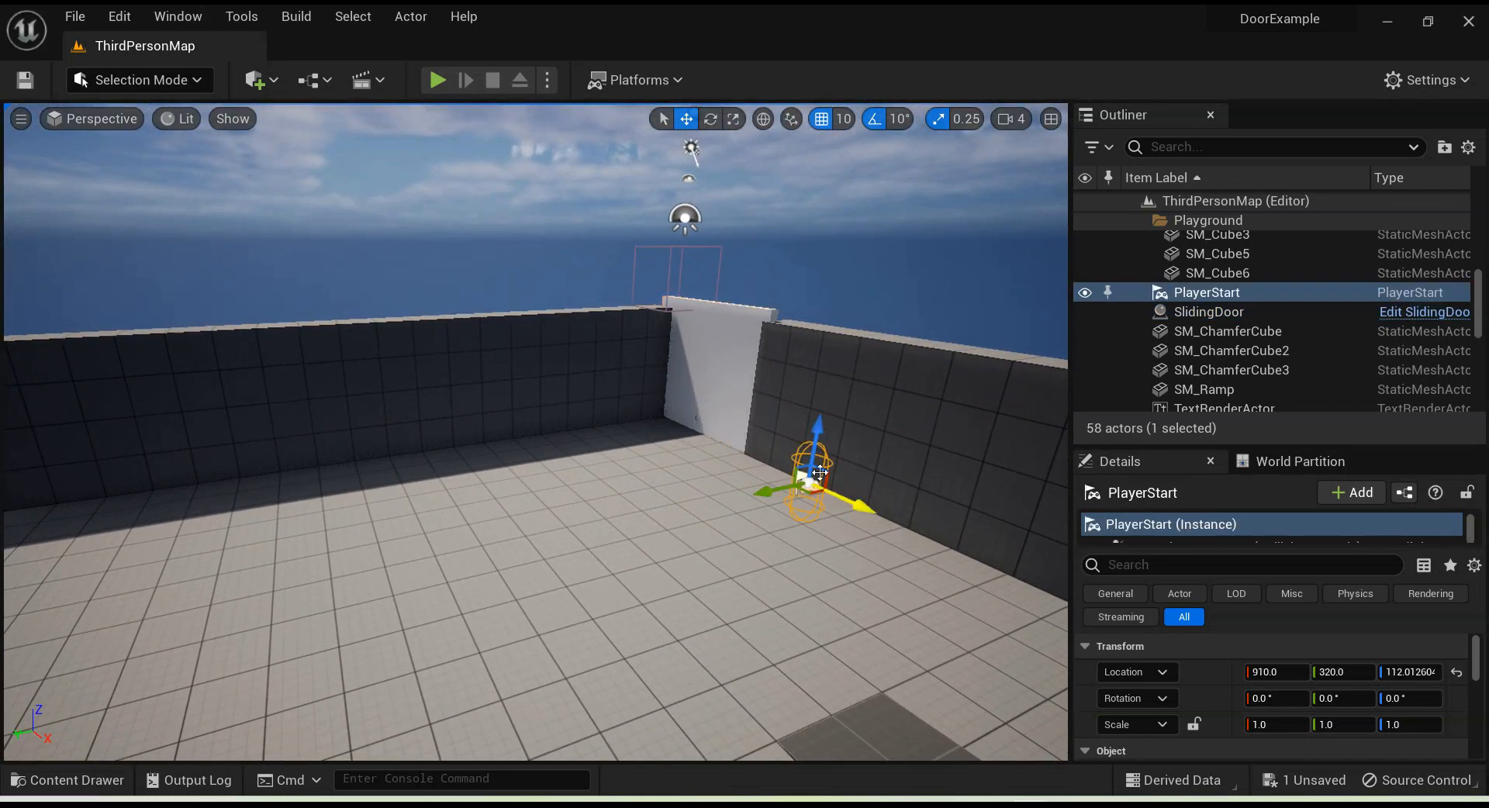
pyautogui.moveTo(855, 503); pyautogui.dragTo(555, 402)
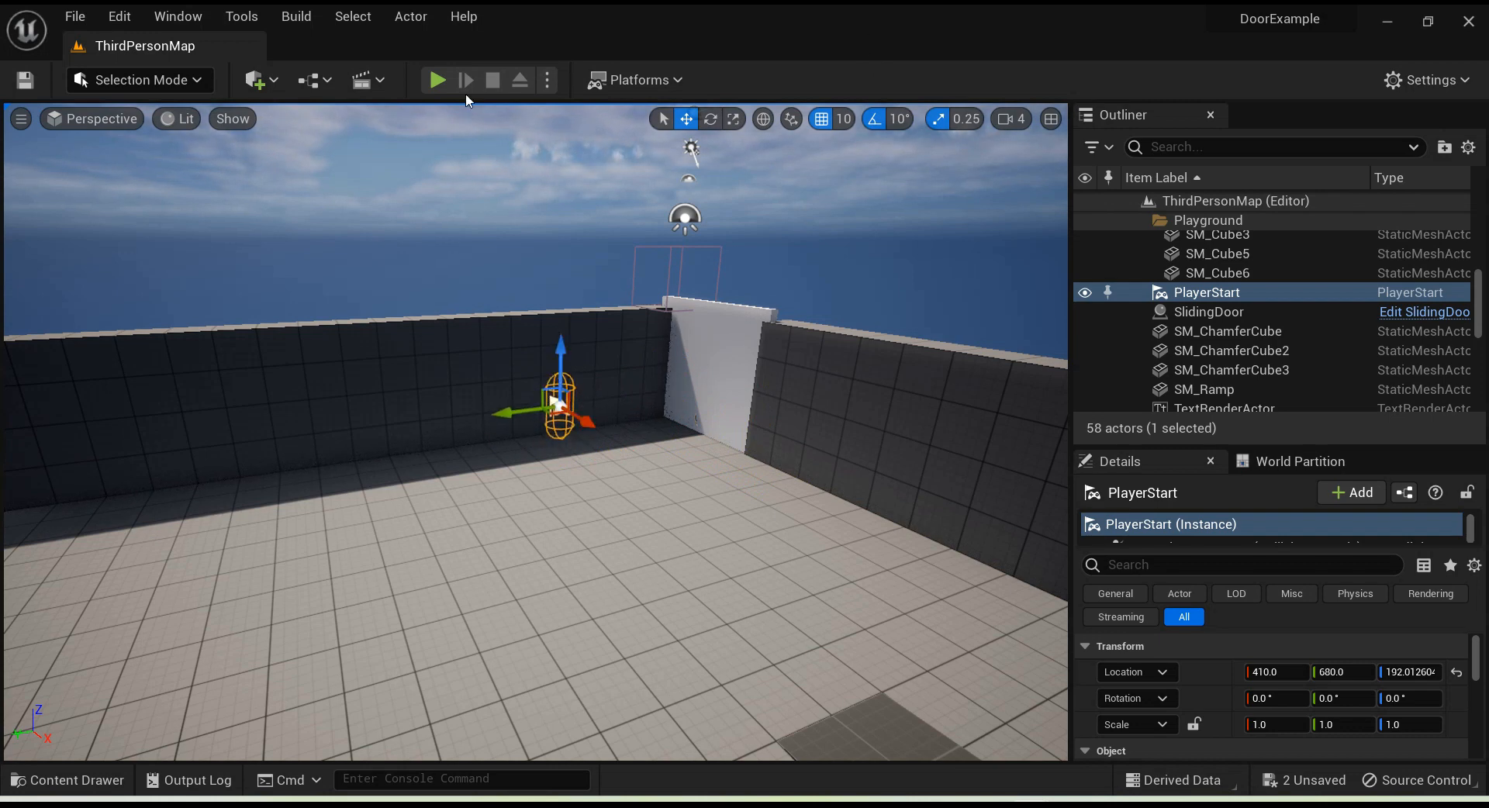
# Step: Play the level from the moved PlayerStart, walk the character toward the sliding door, and stop playing
pyautogui.hotkey('alt', 'p')
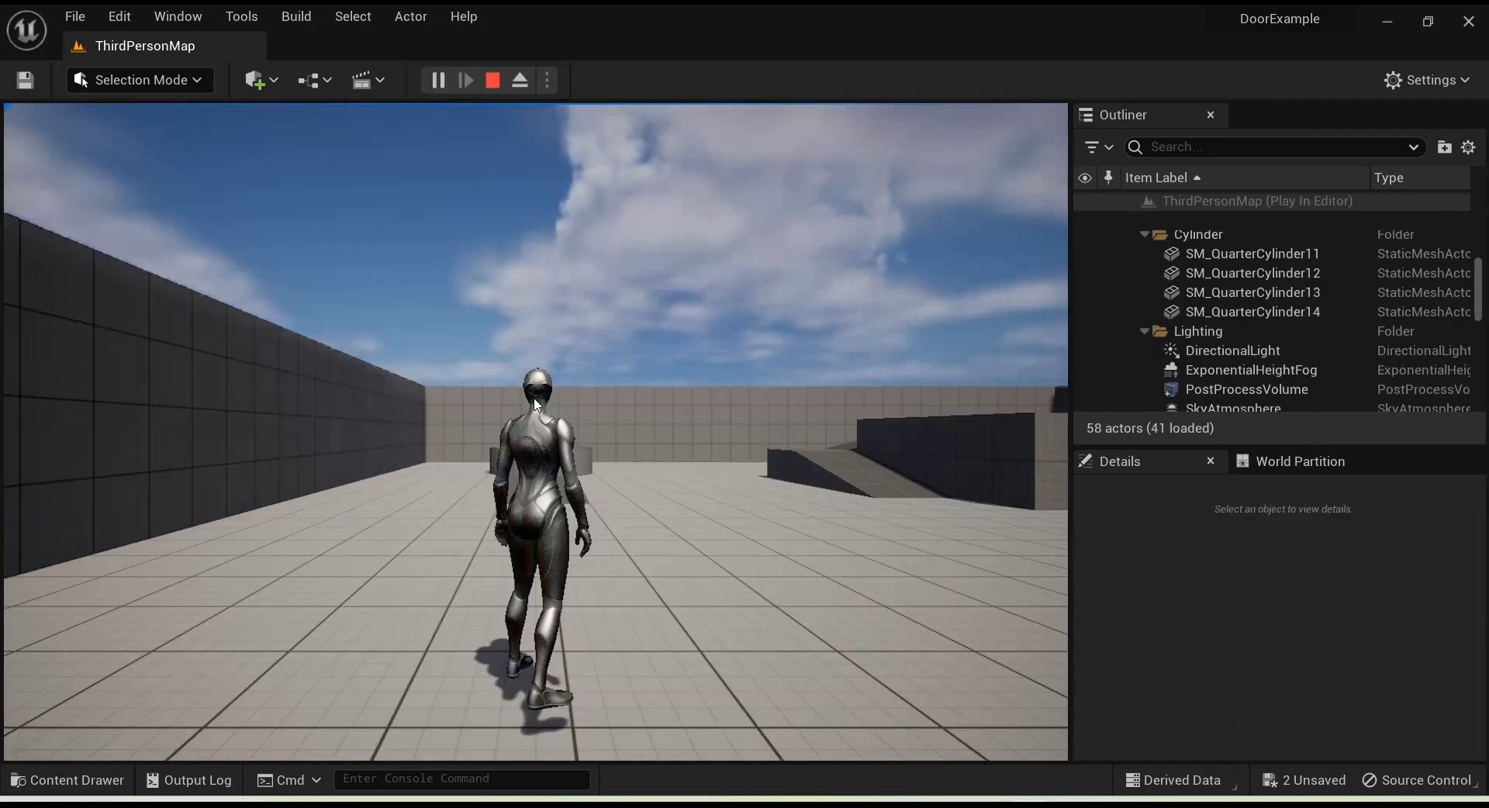
pyautogui.press('a')
pyautogui.press('w')
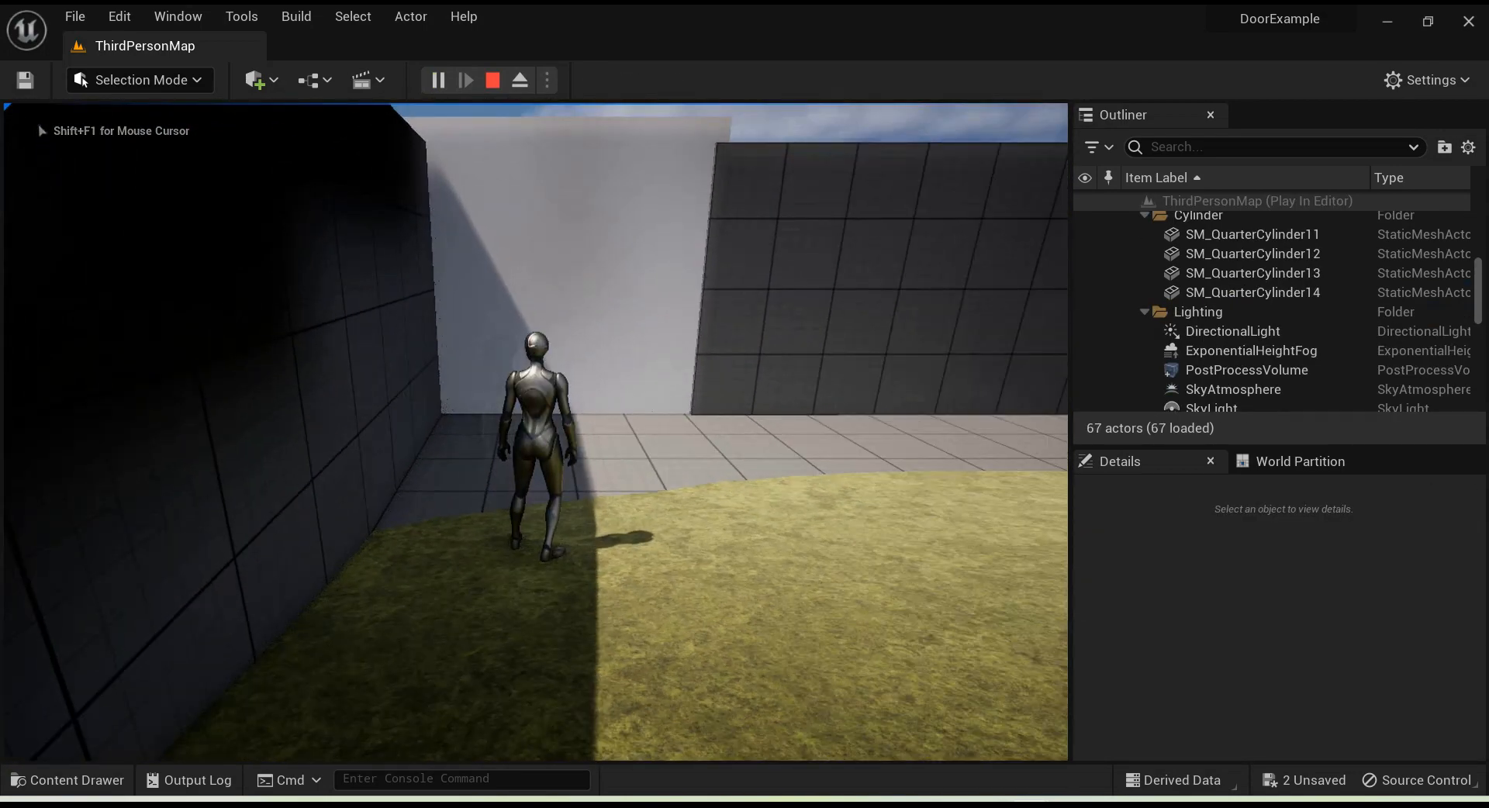
pyautogui.hotkey('shift', 'F1')
pyautogui.press('Escape')
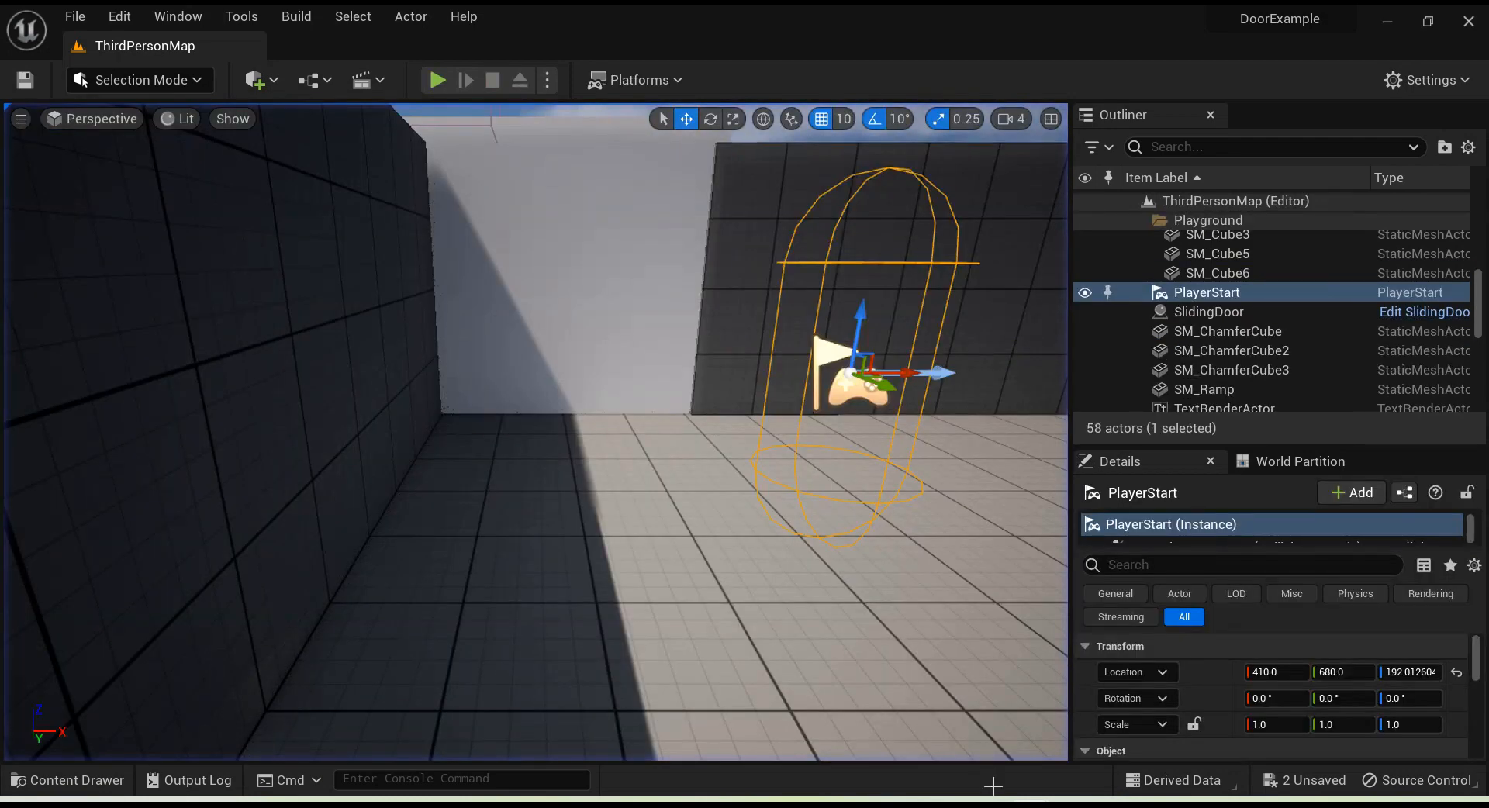
# Step: Switch to the SlidingDoor blueprint and add a Box Collision component under the Cube
pyautogui.moveTo(1011, 796)
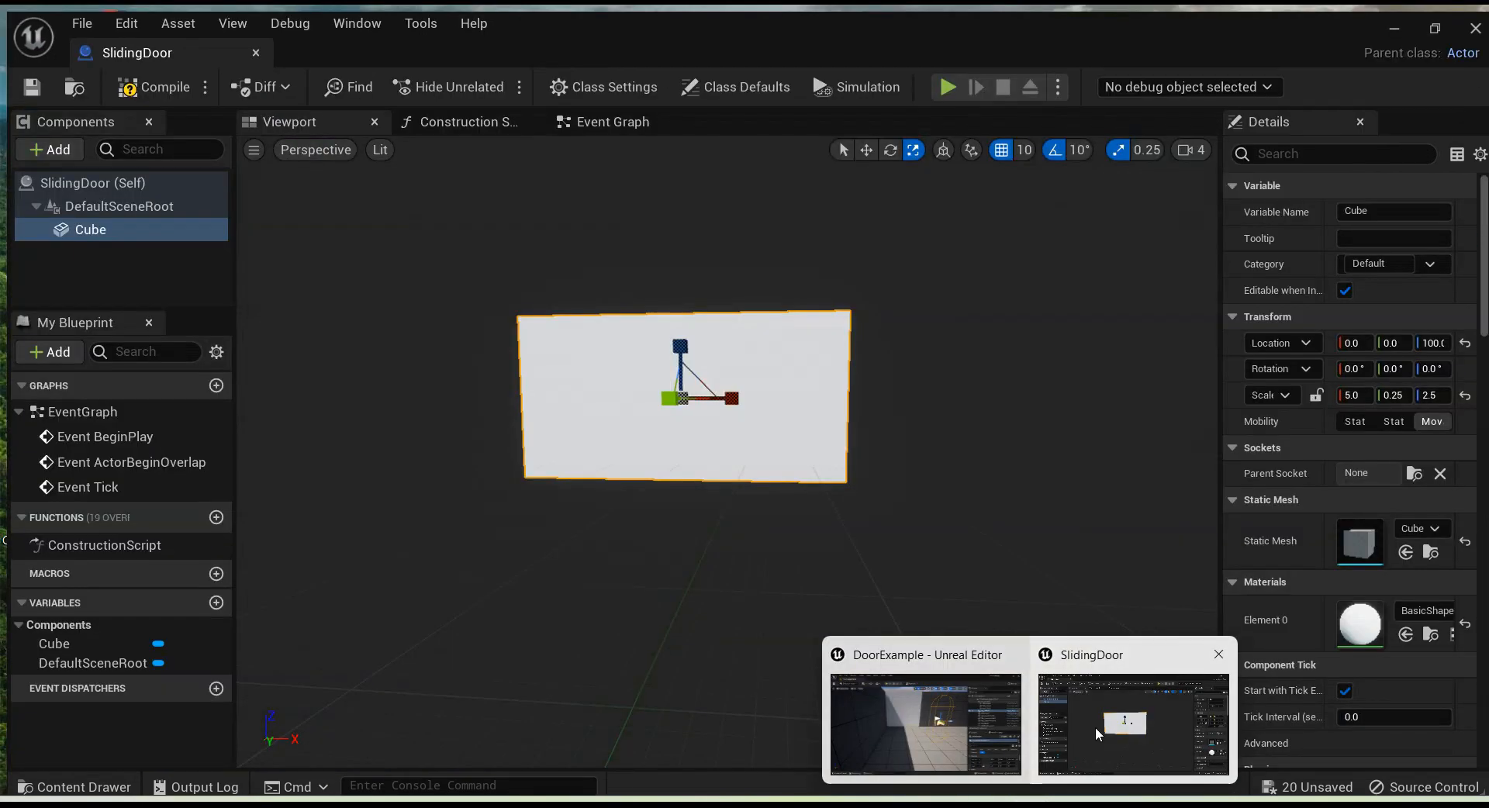
pyautogui.click(1095, 727)
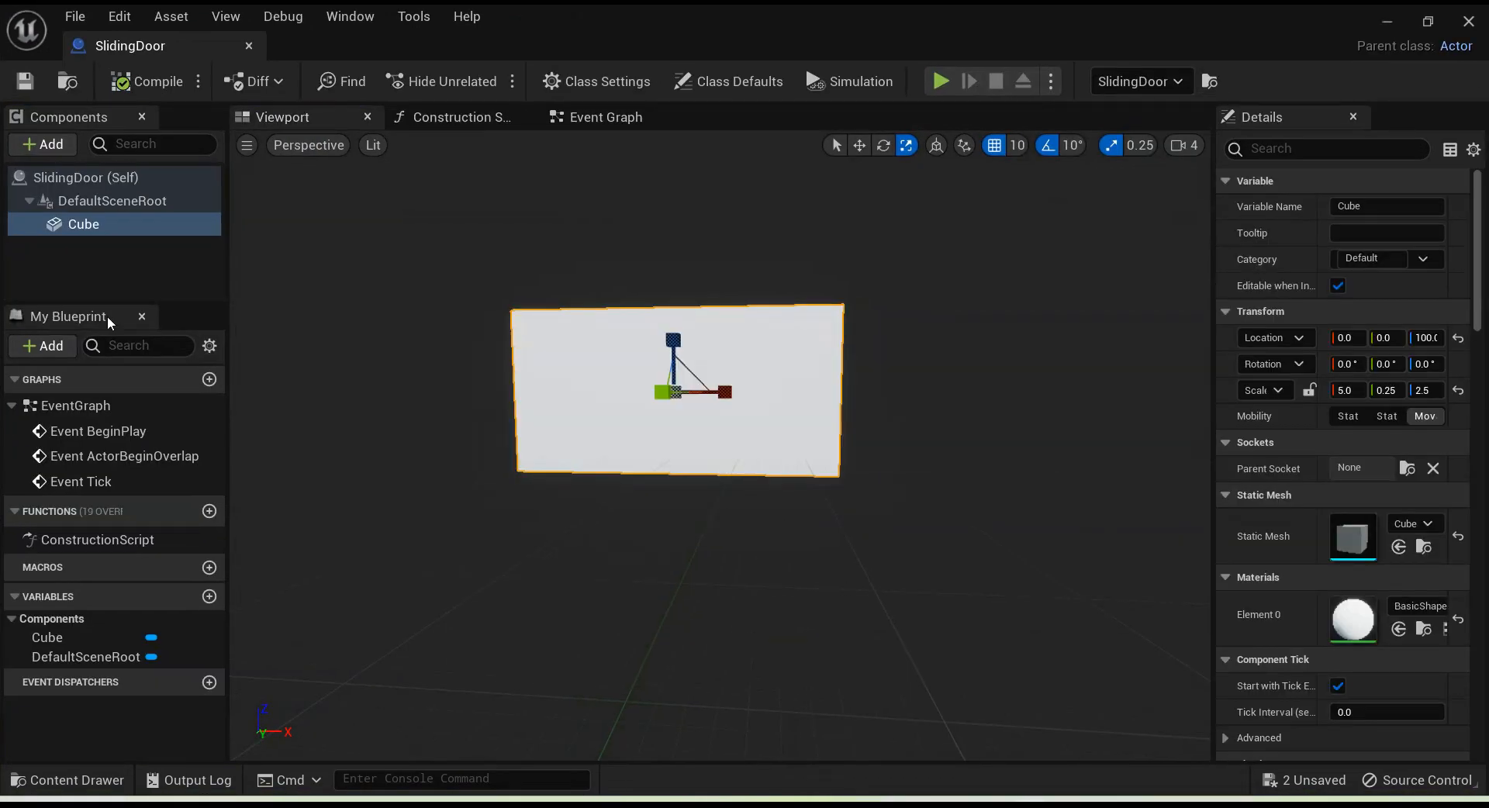
pyautogui.click(53, 146)
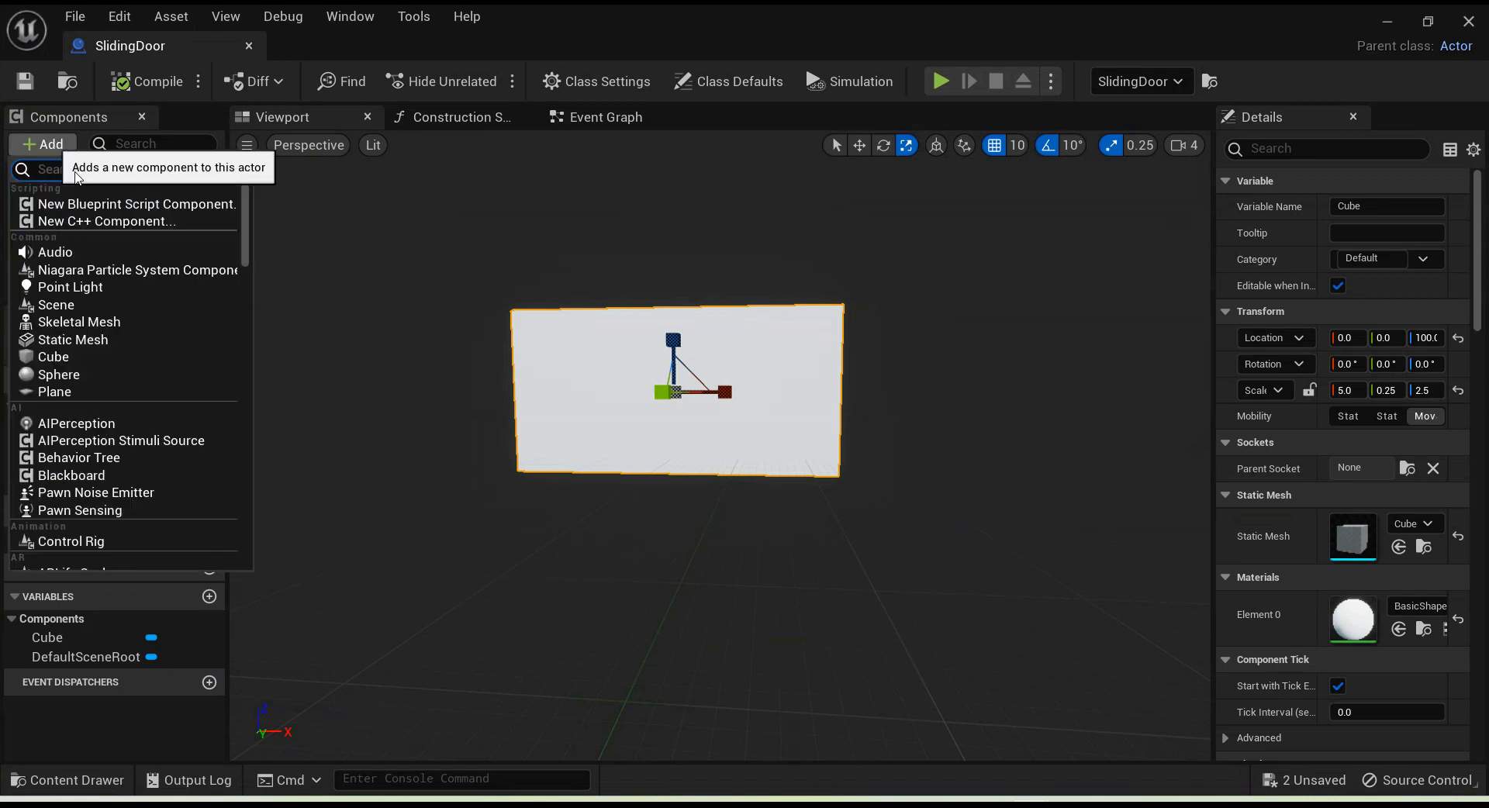
pyautogui.scroll(-2, 101, 394)
pyautogui.scroll(-3, 101, 394)
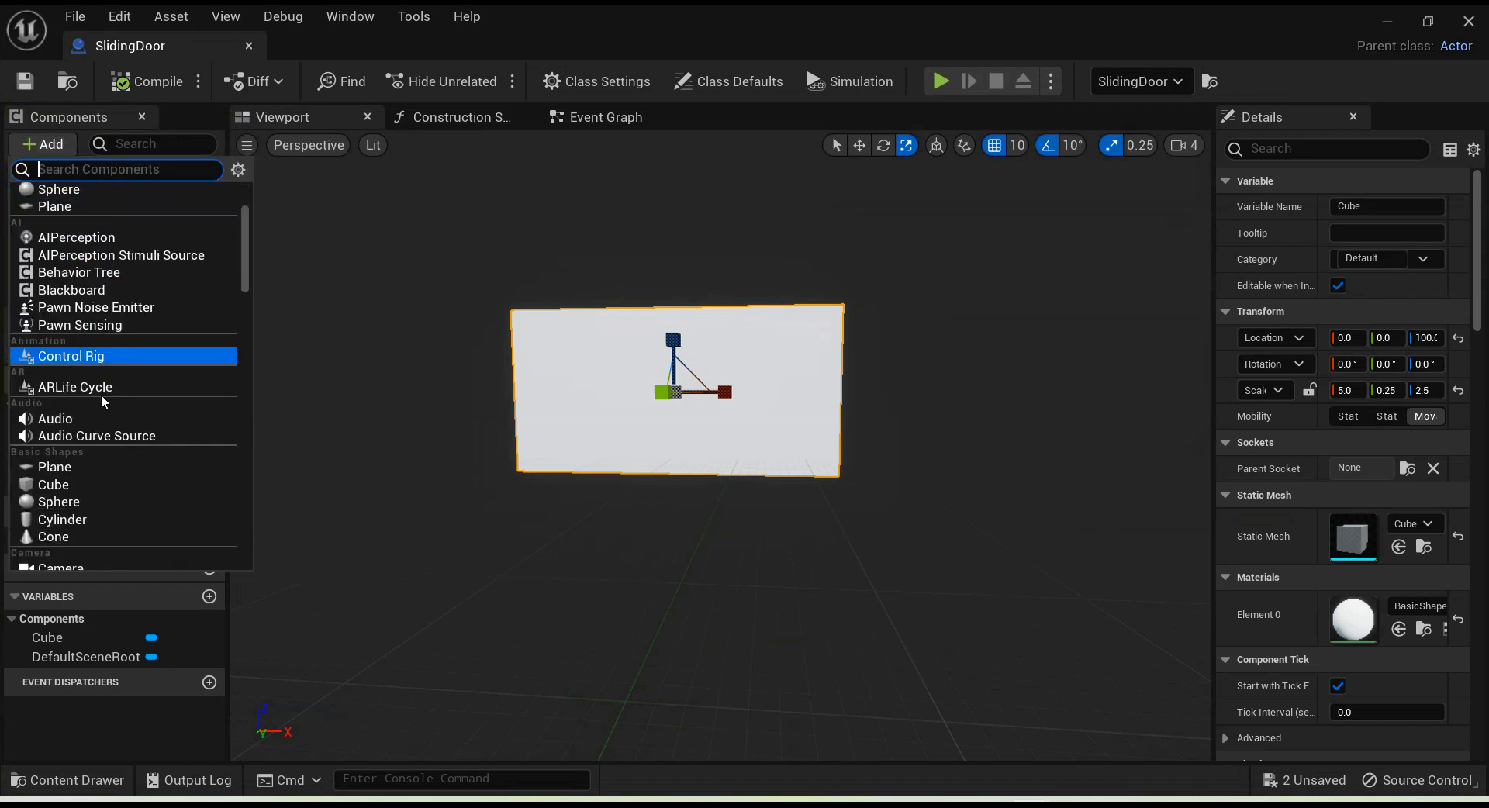
pyautogui.scroll(-4, 91, 463)
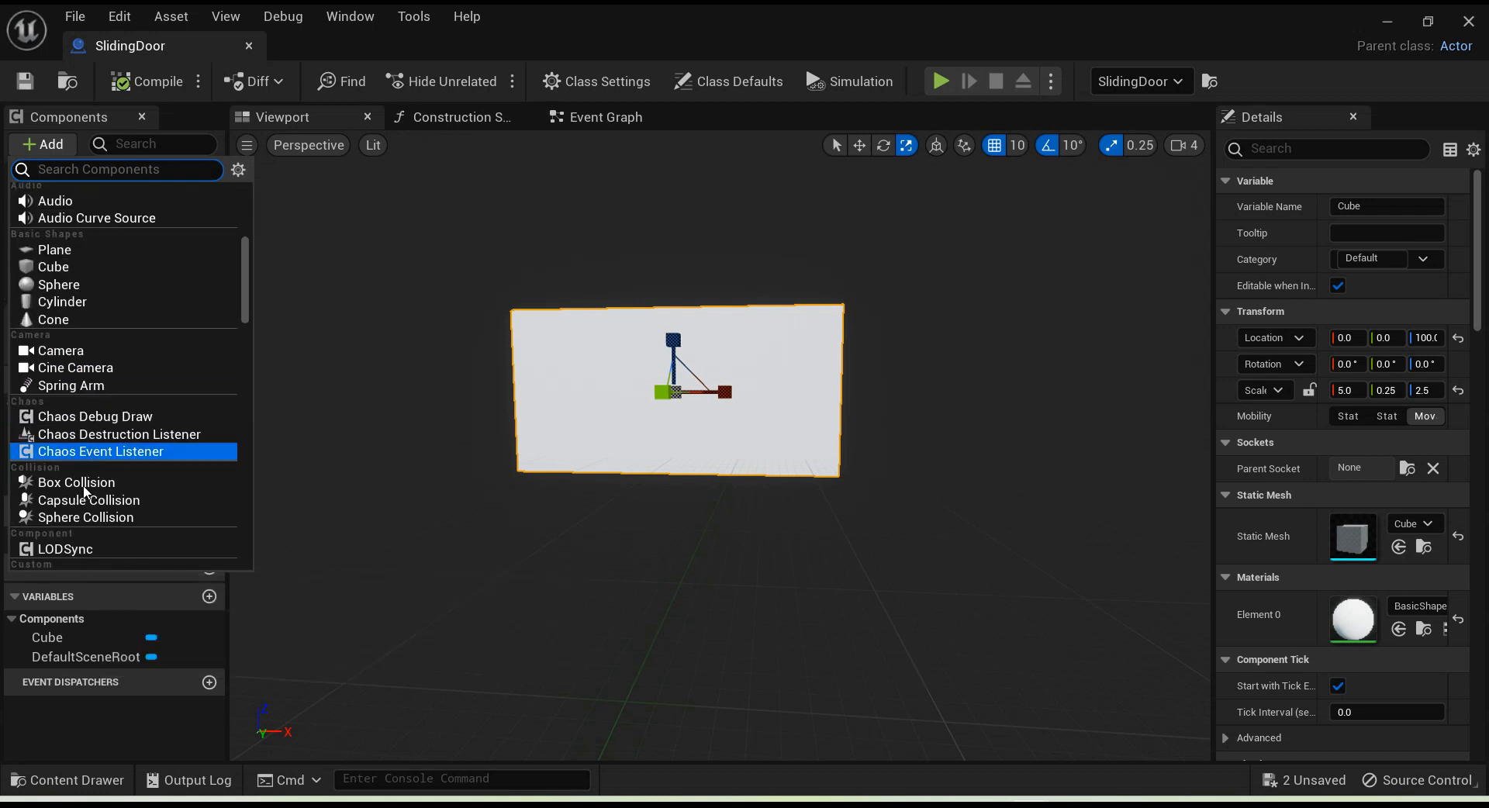
pyautogui.click(68, 487)
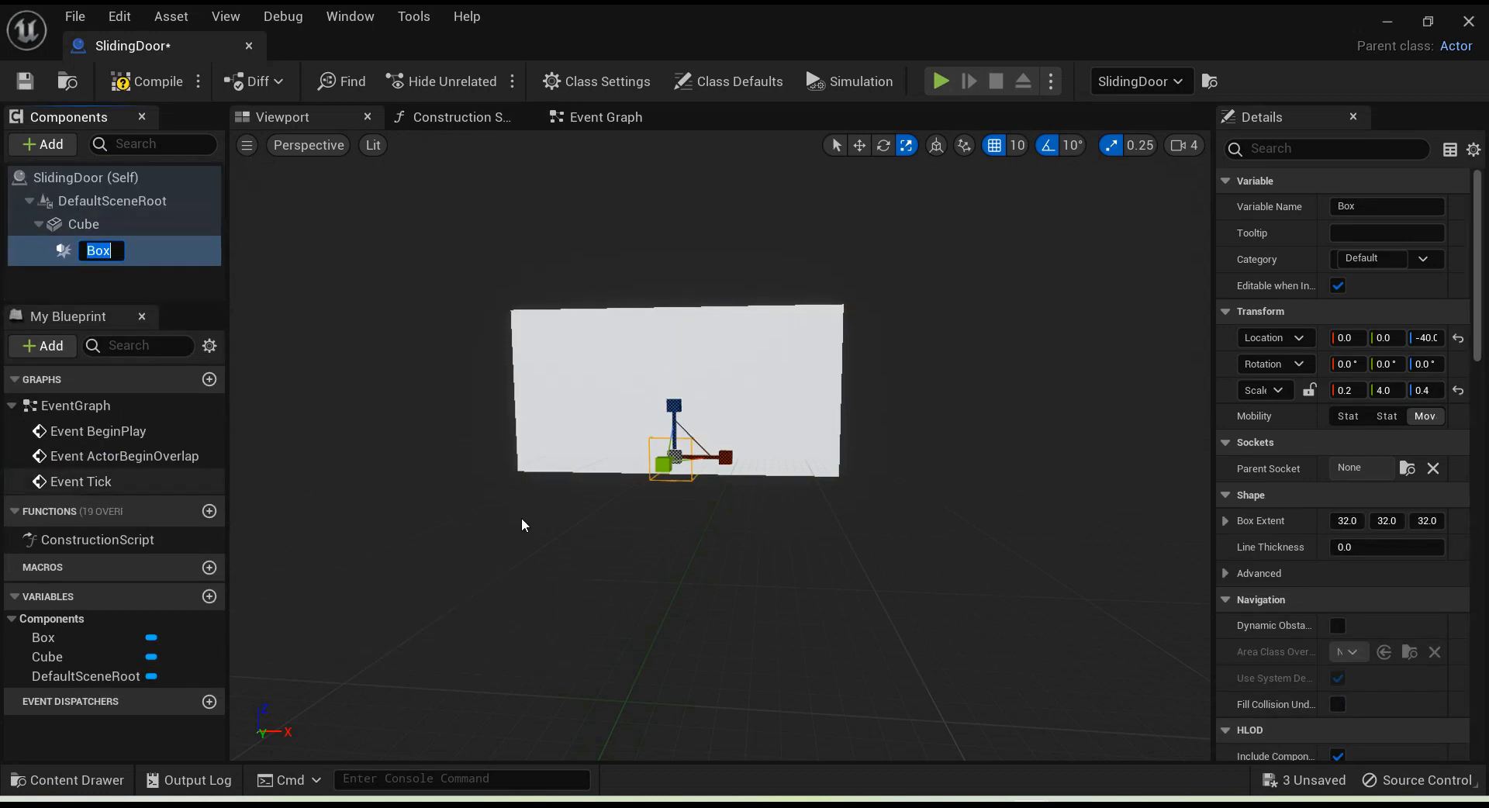
# Step: Scale the Box collision to X 1.7 and Z 1.65, and move it to Z 0 so it encloses the door's width and height
pyautogui.moveTo(726, 457); pyautogui.dragTo(768, 459)
pyautogui.moveTo(674, 405); pyautogui.dragTo(674, 236)
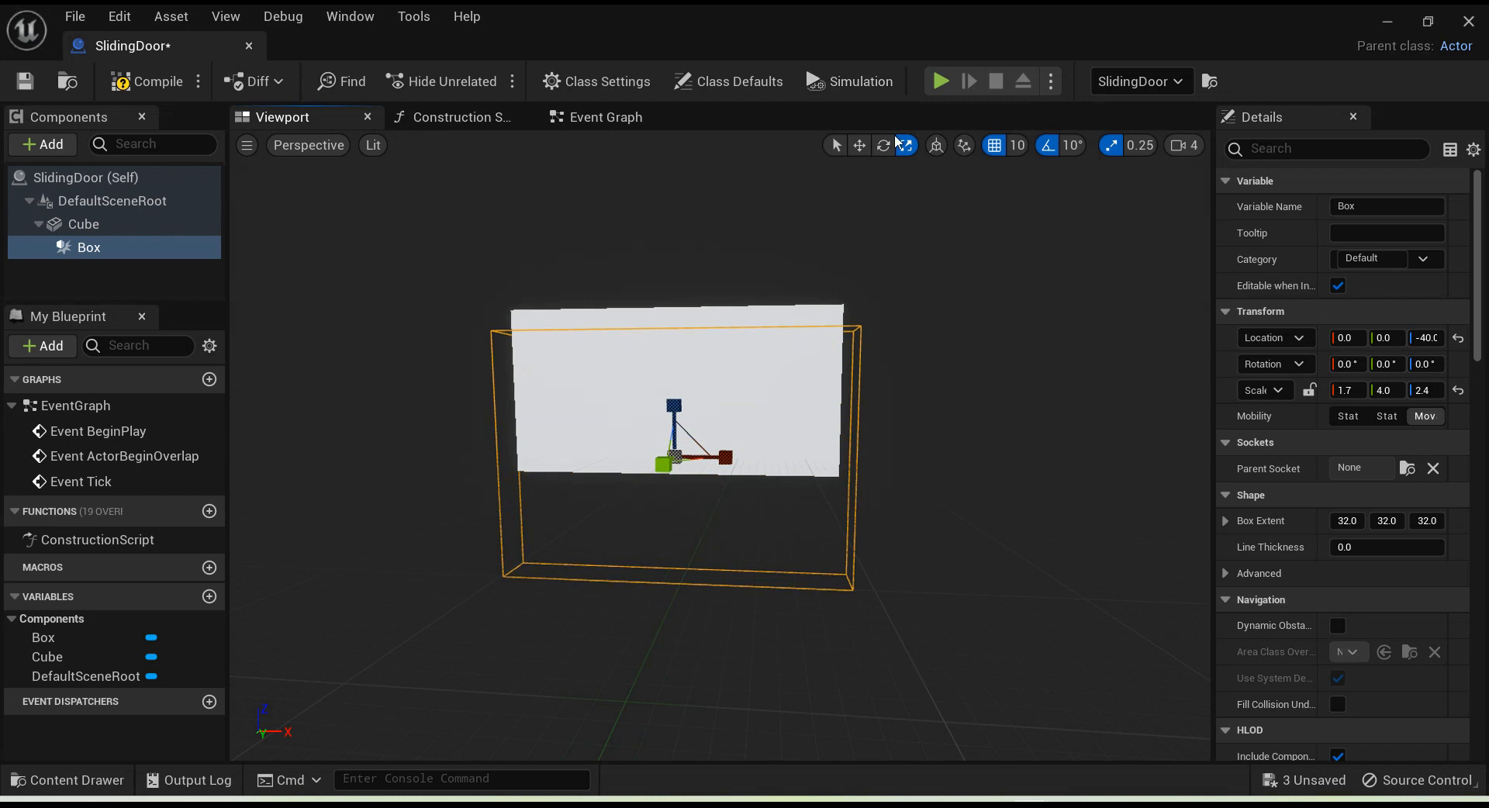
pyautogui.click(859, 145)
pyautogui.moveTo(683, 384); pyautogui.dragTo(694, 323)
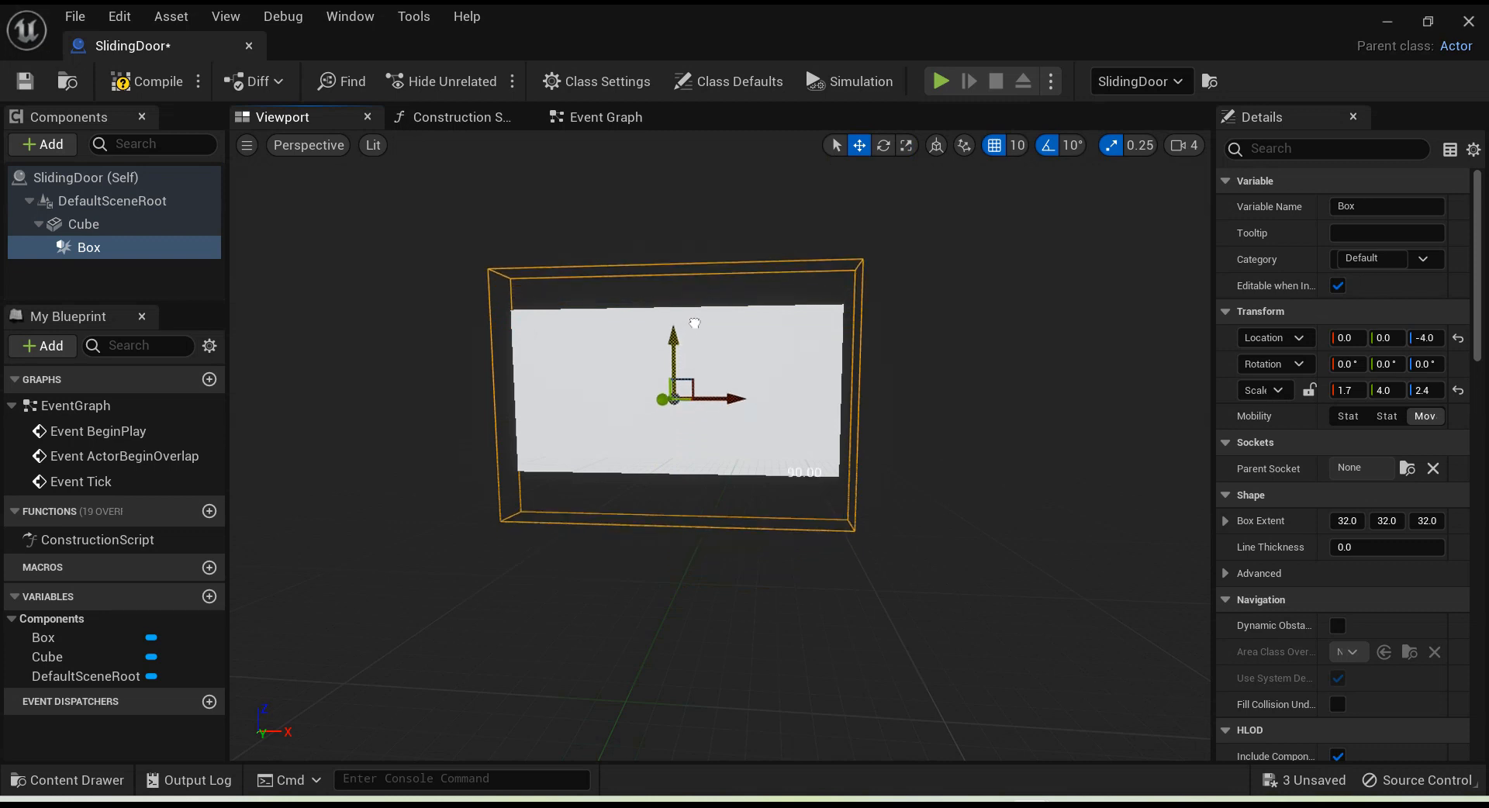
pyautogui.click(907, 147)
pyautogui.moveTo(675, 345); pyautogui.dragTo(675, 377)
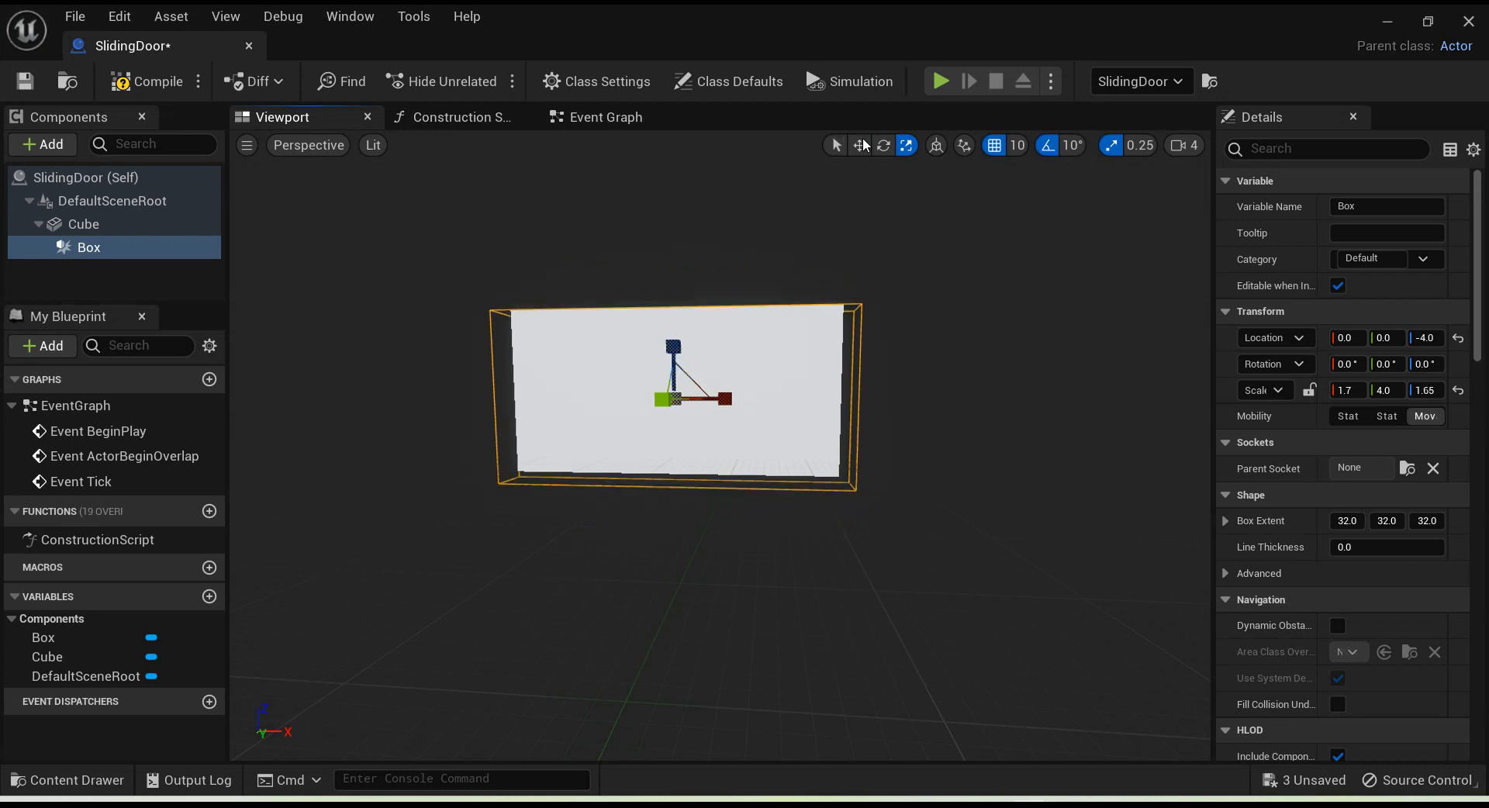
pyautogui.press('w')
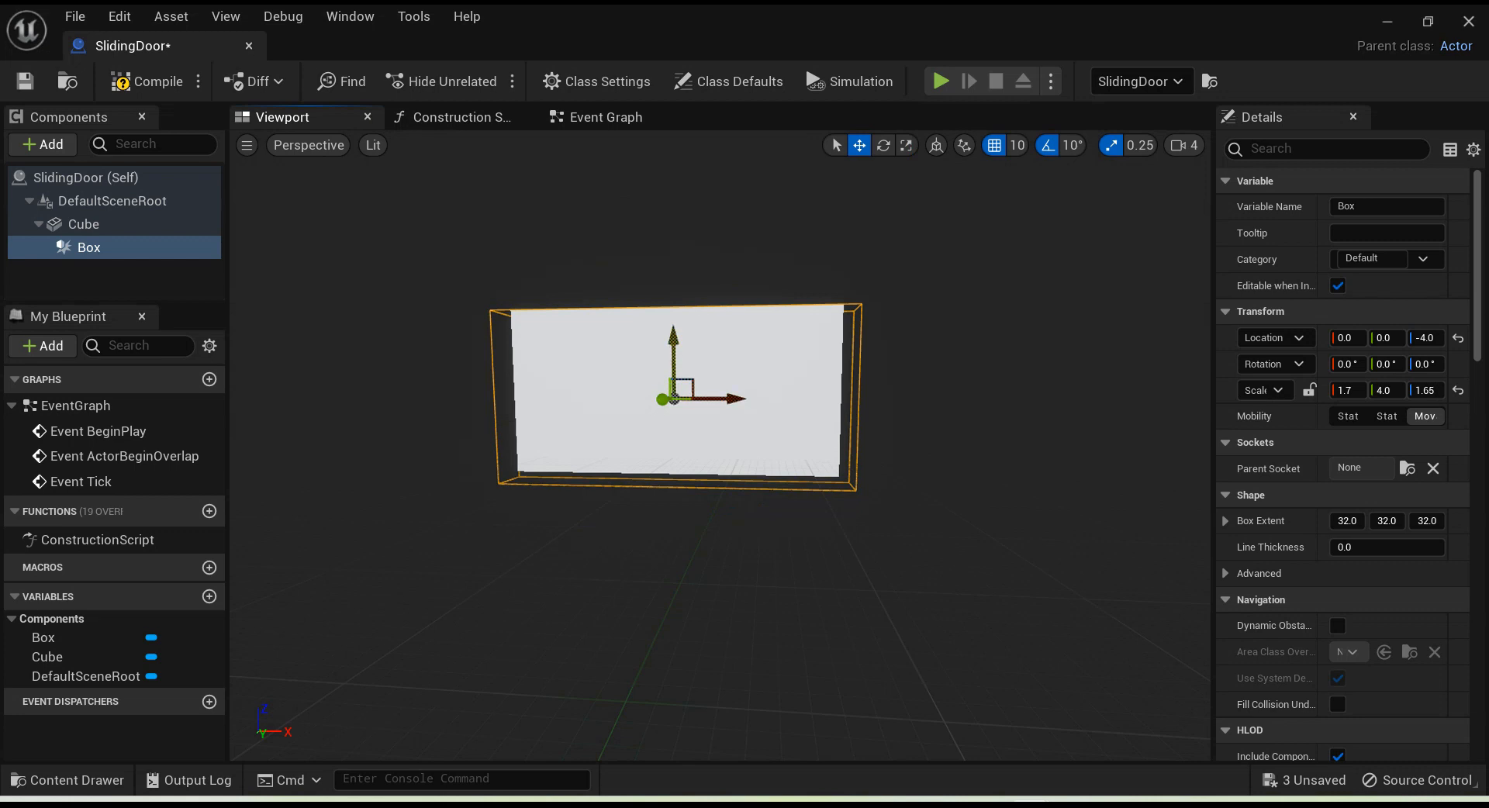
pyautogui.moveTo(674, 351); pyautogui.dragTo(675, 344)
# Step: Scale the Box collision to Y 14.25 so it extends in front of and behind the door, and save and compile the blueprint
pyautogui.moveTo(676, 344); pyautogui.dragTo(713, 333, button='right')
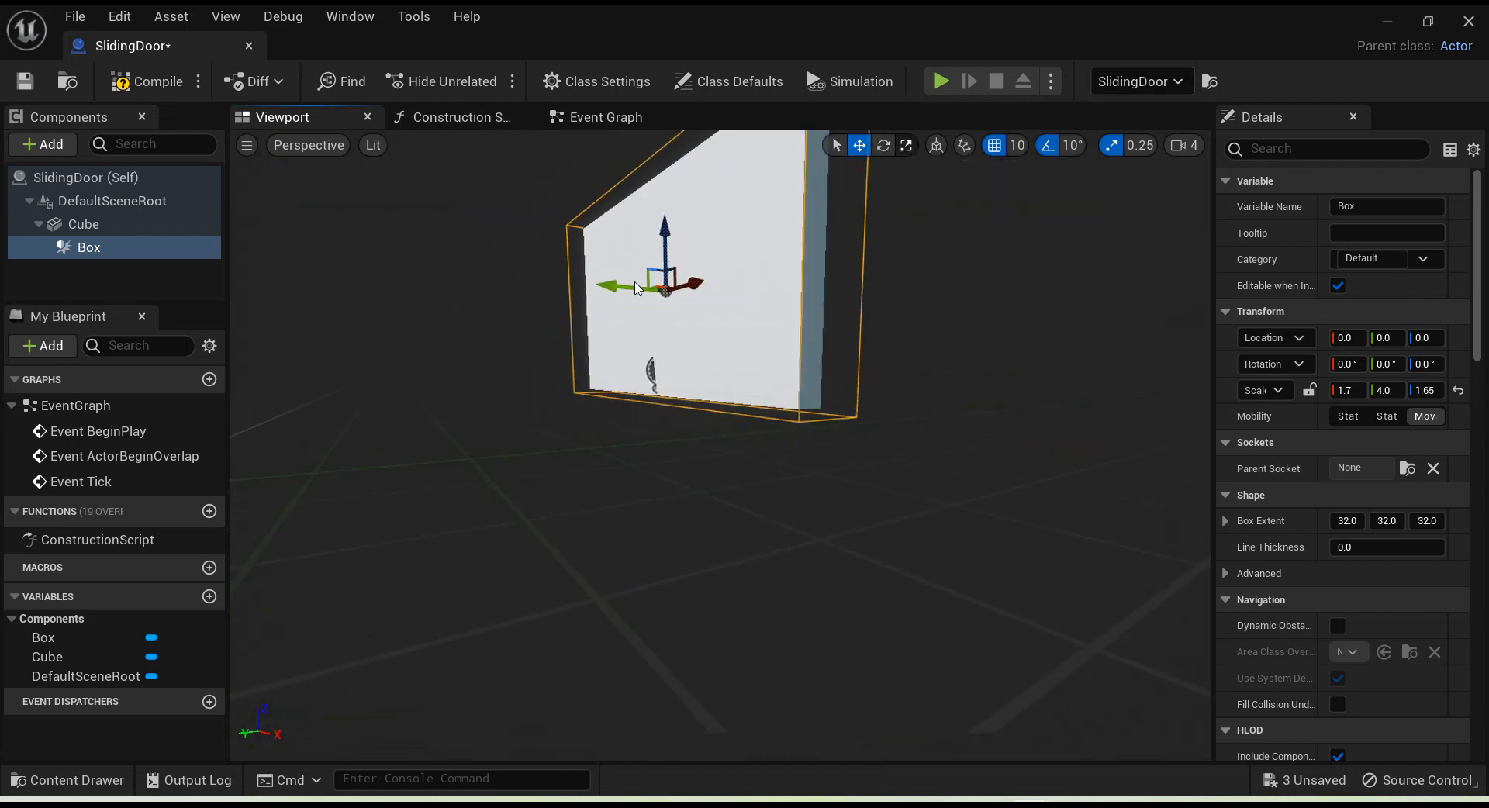
pyautogui.click(907, 145)
pyautogui.moveTo(618, 287); pyautogui.dragTo(501, 291)
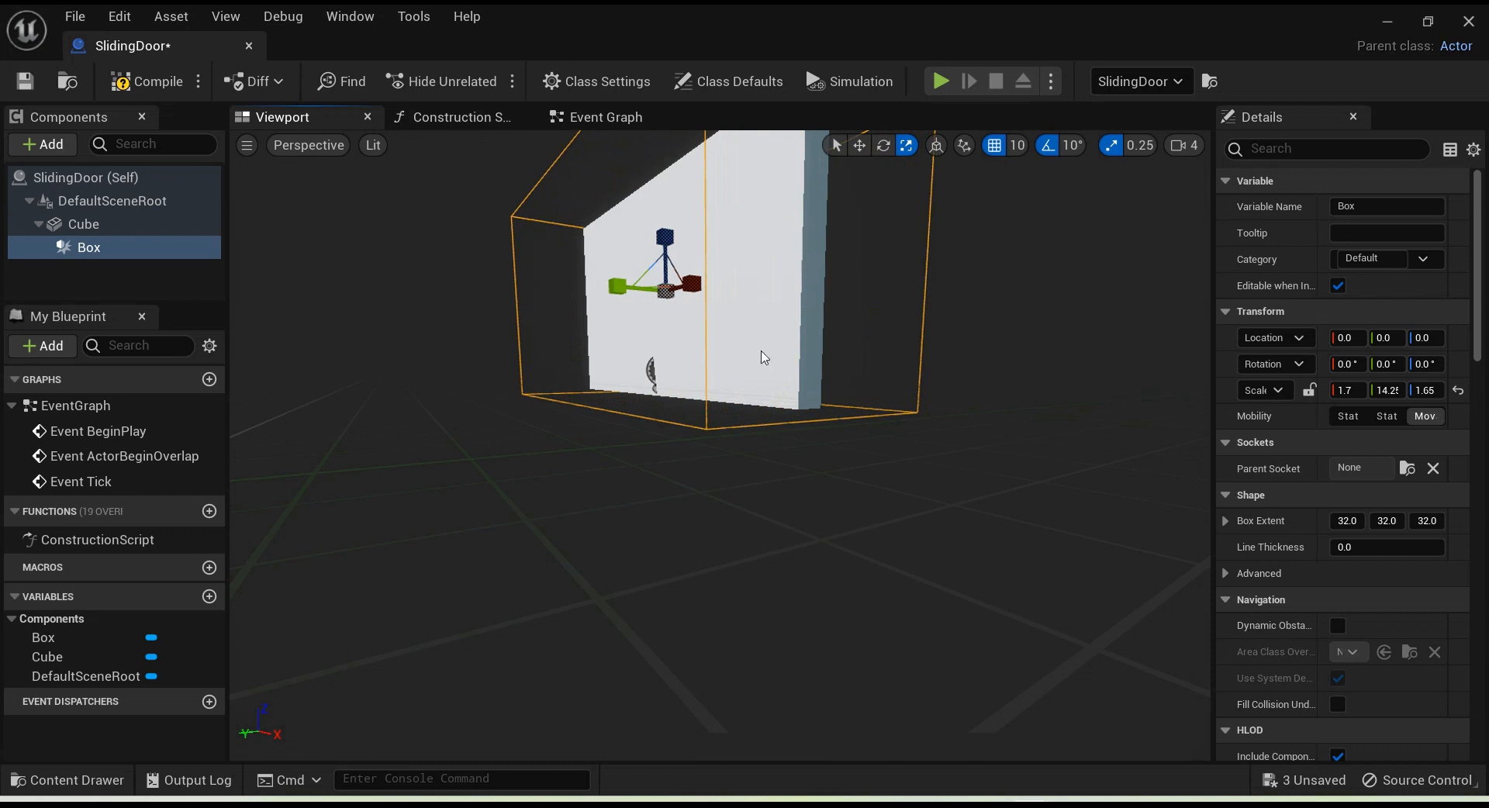
pyautogui.hotkey('ctrl', 's')
pyautogui.click(129, 91)
# Step: Add an On Component Begin Overlap event for the Box collision and place its node in free space in the Event Graph
pyautogui.click(83, 250)
pyautogui.moveTo(1214, 423); pyautogui.dragTo(1109, 418)
pyautogui.scroll(-15, 1266, 618)
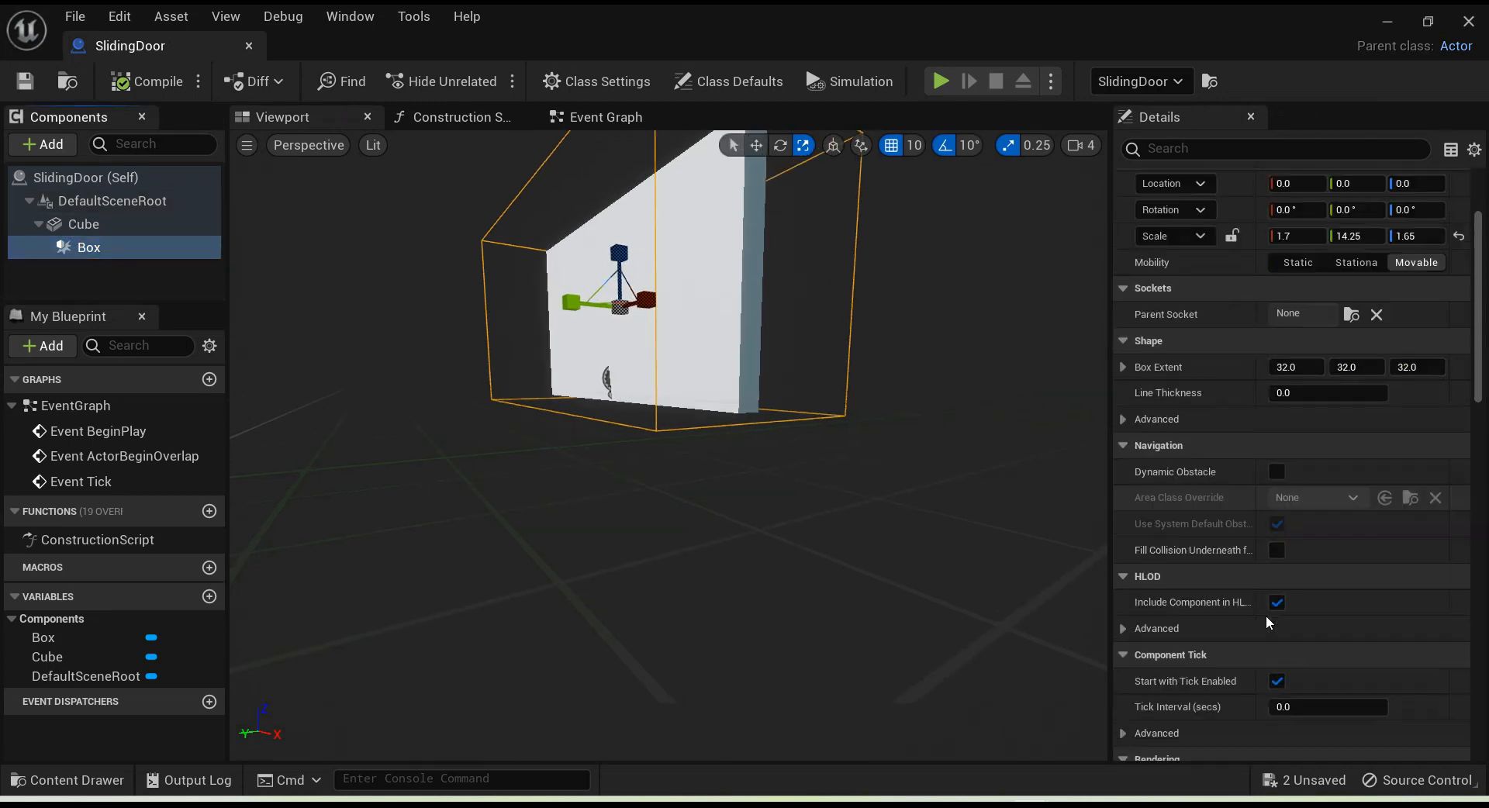
pyautogui.scroll(-8, 1266, 615)
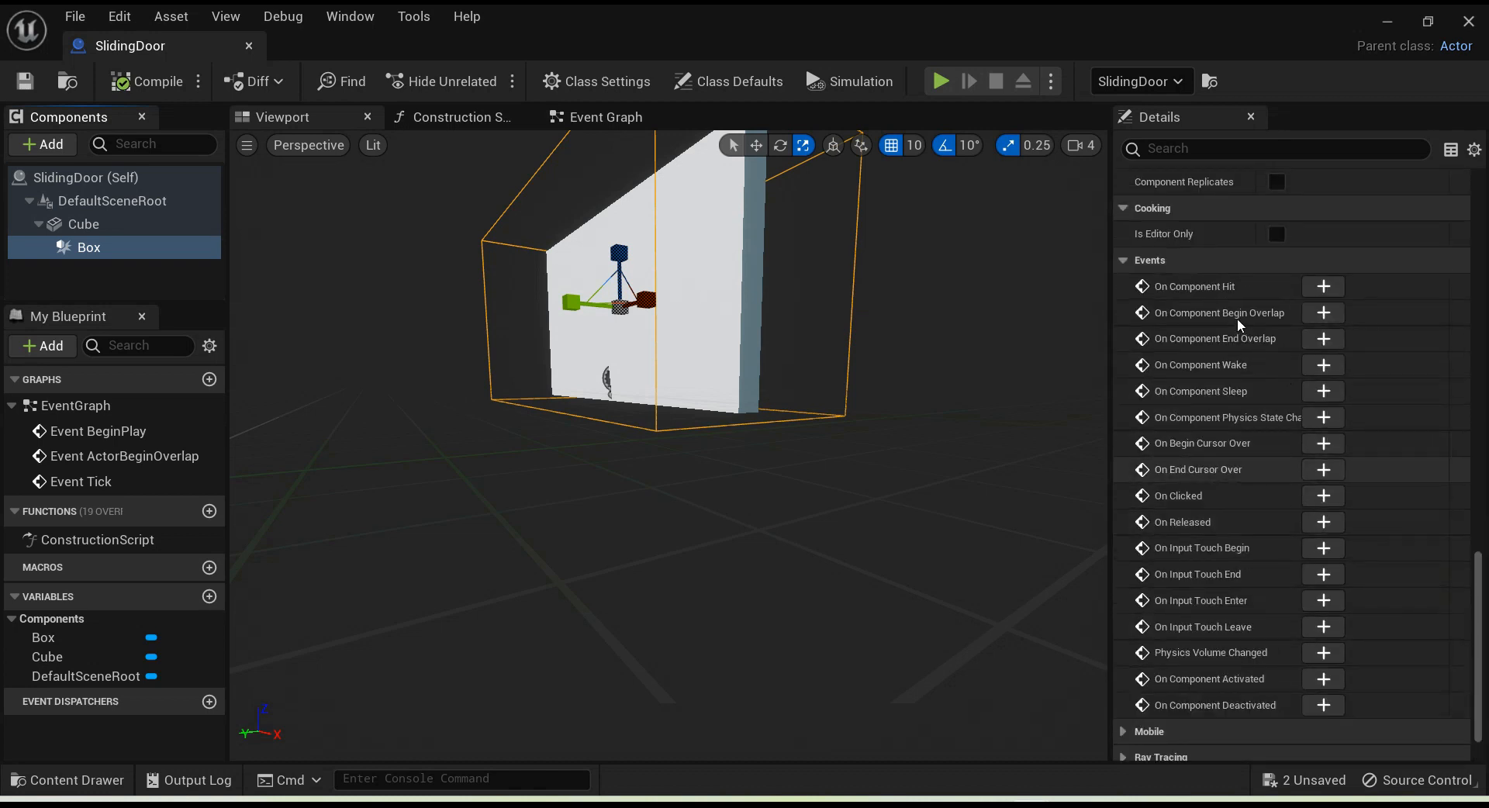
pyautogui.click(1324, 313)
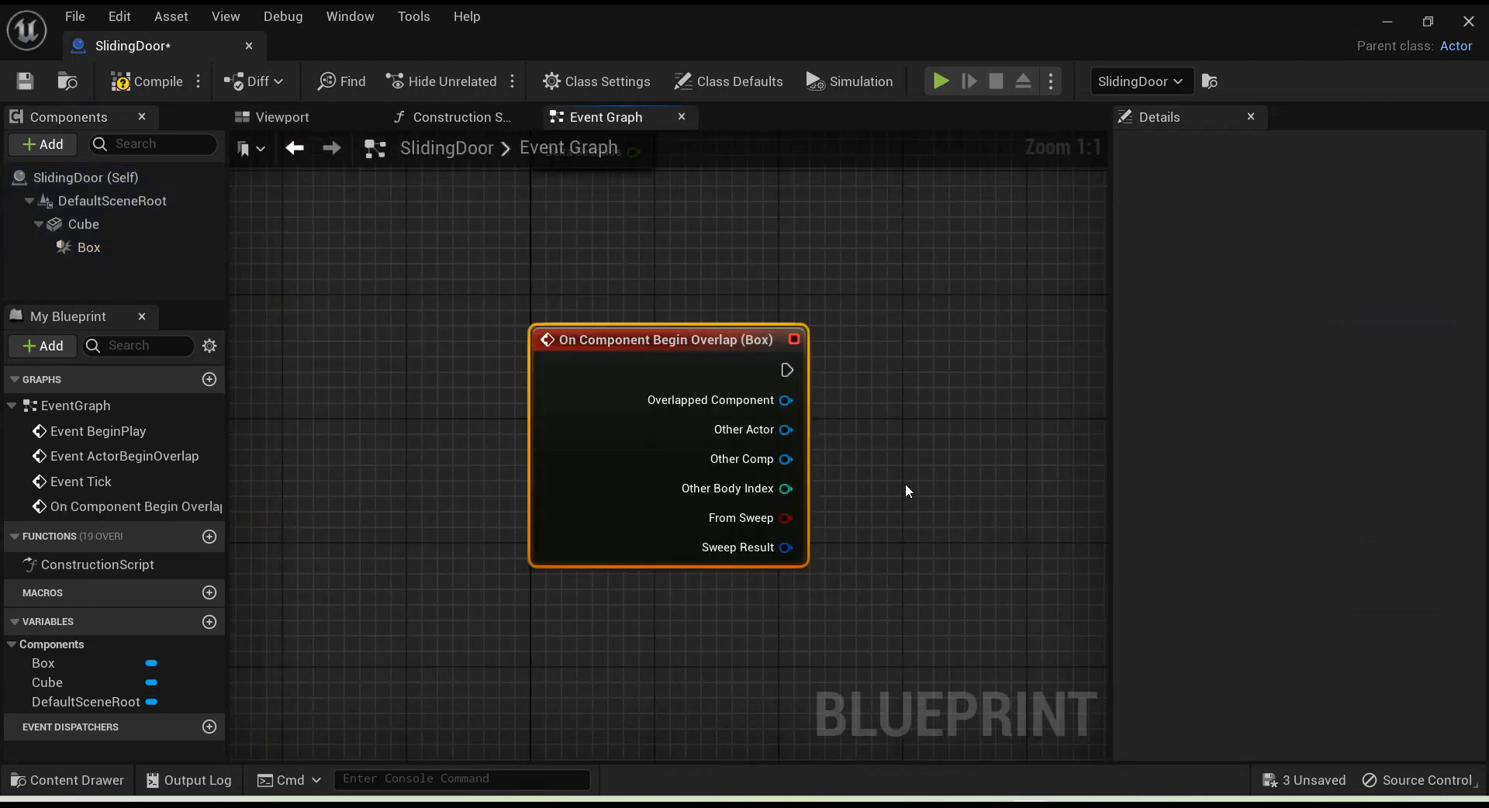
pyautogui.scroll(-6, 854, 543)
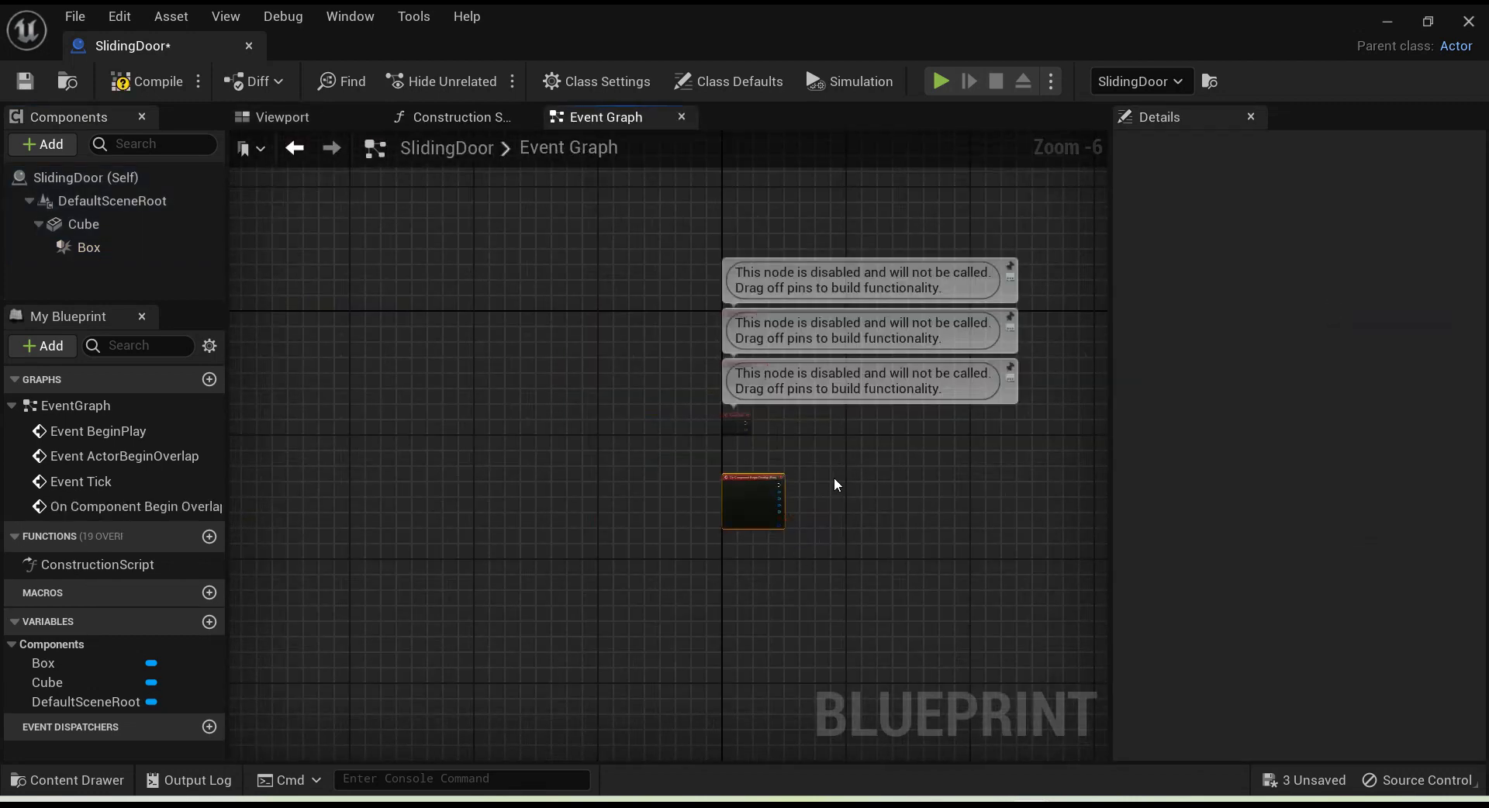
pyautogui.scroll(3, 834, 477)
pyautogui.scroll(2, 765, 571)
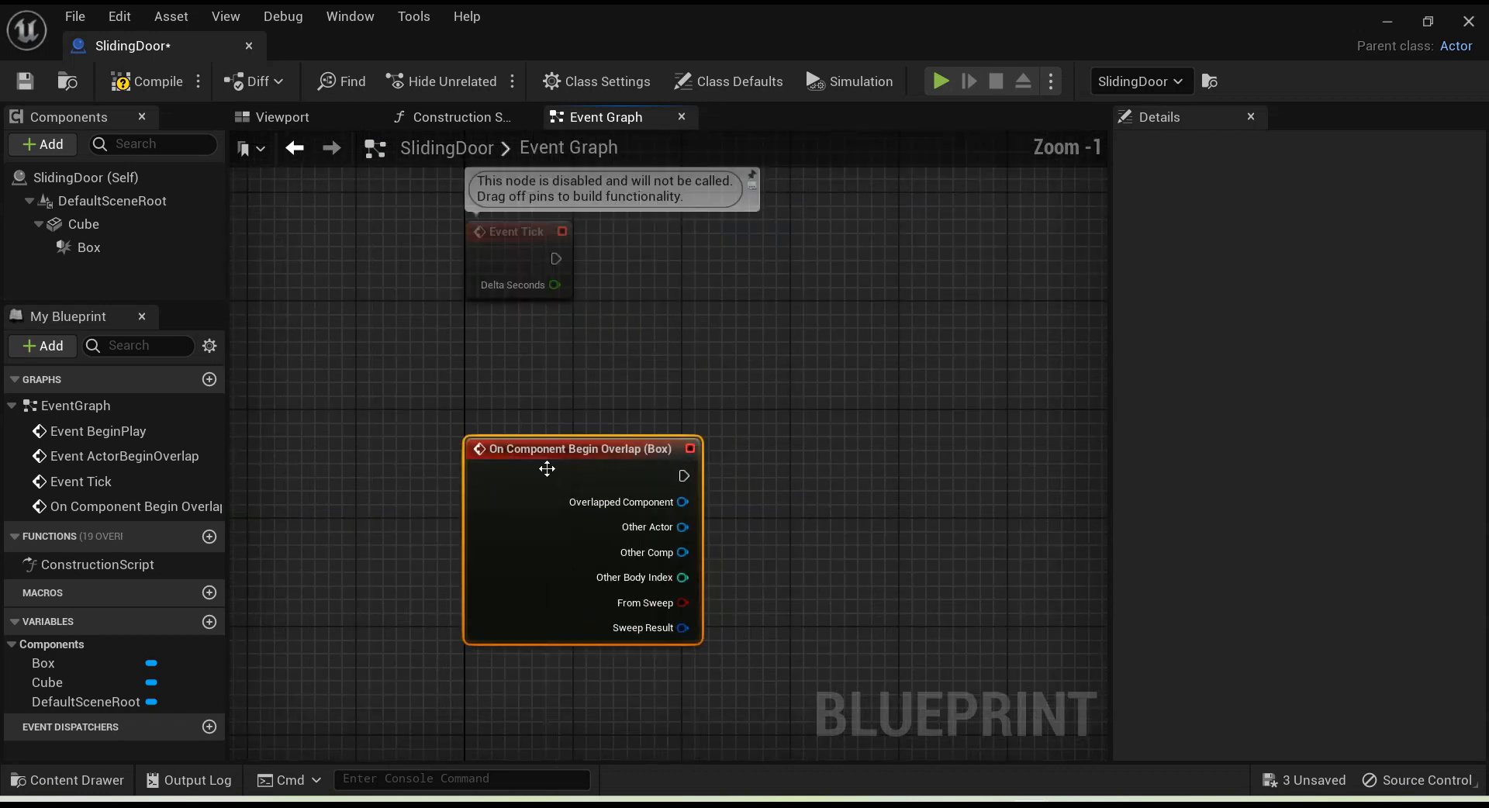
pyautogui.moveTo(503, 475); pyautogui.dragTo(412, 457)
# Step: Connect a Print String node with the text OverLapped to the Box's begin overlap event, and save the blueprint
pyautogui.moveTo(553, 498); pyautogui.dragTo(728, 448)
pyautogui.write('print')
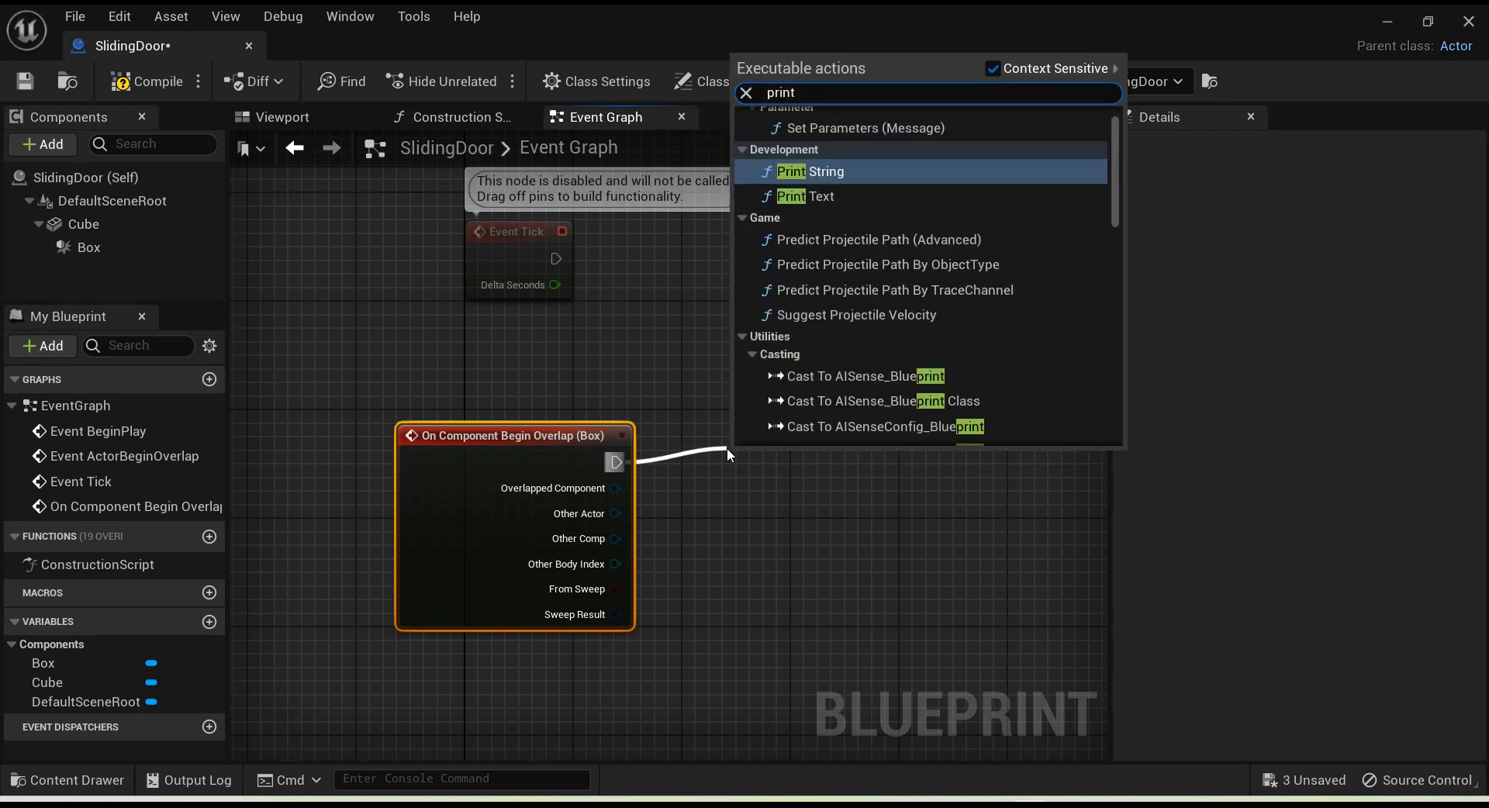
pyautogui.press('Return')
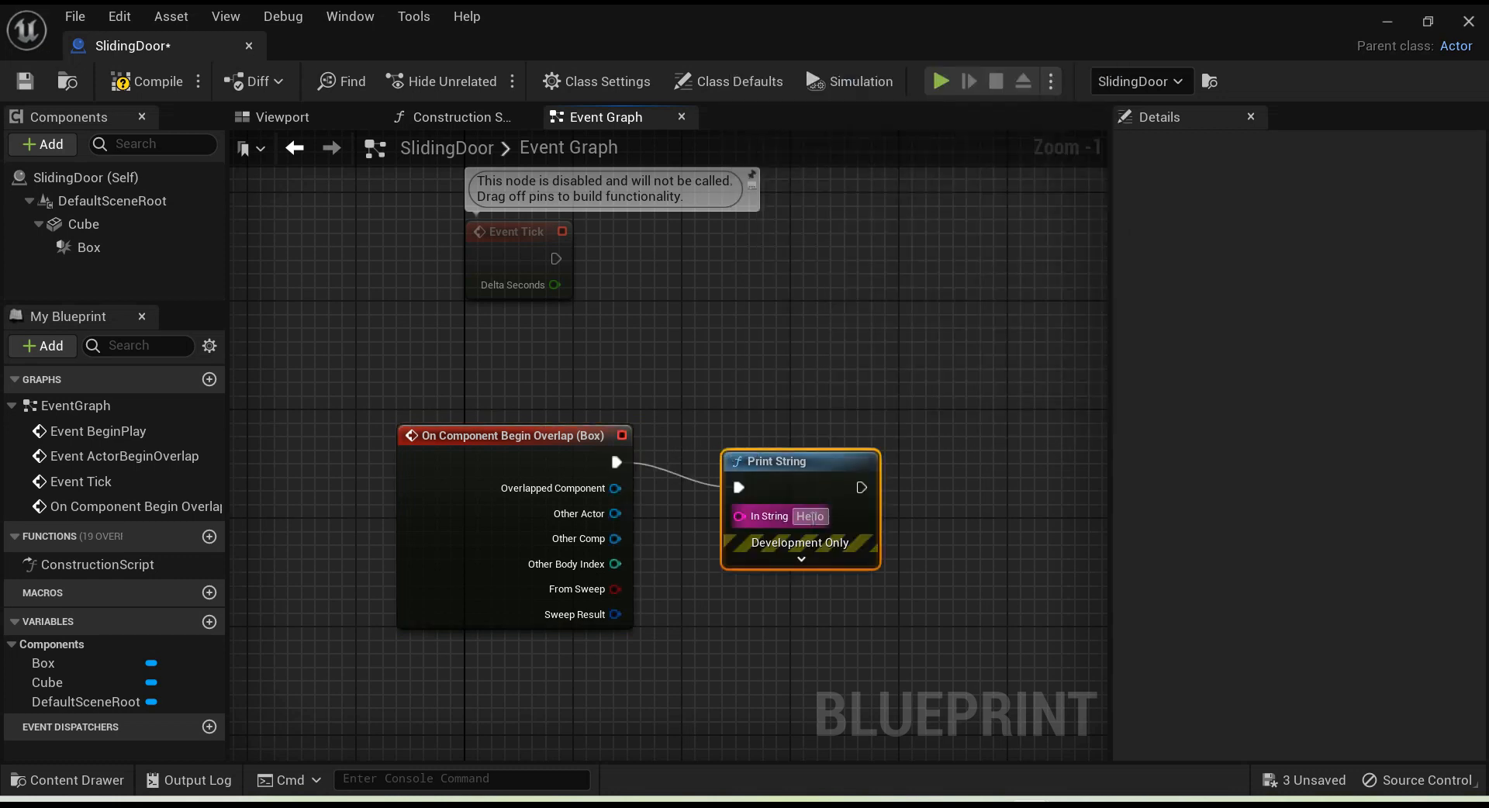
pyautogui.write('Ov')
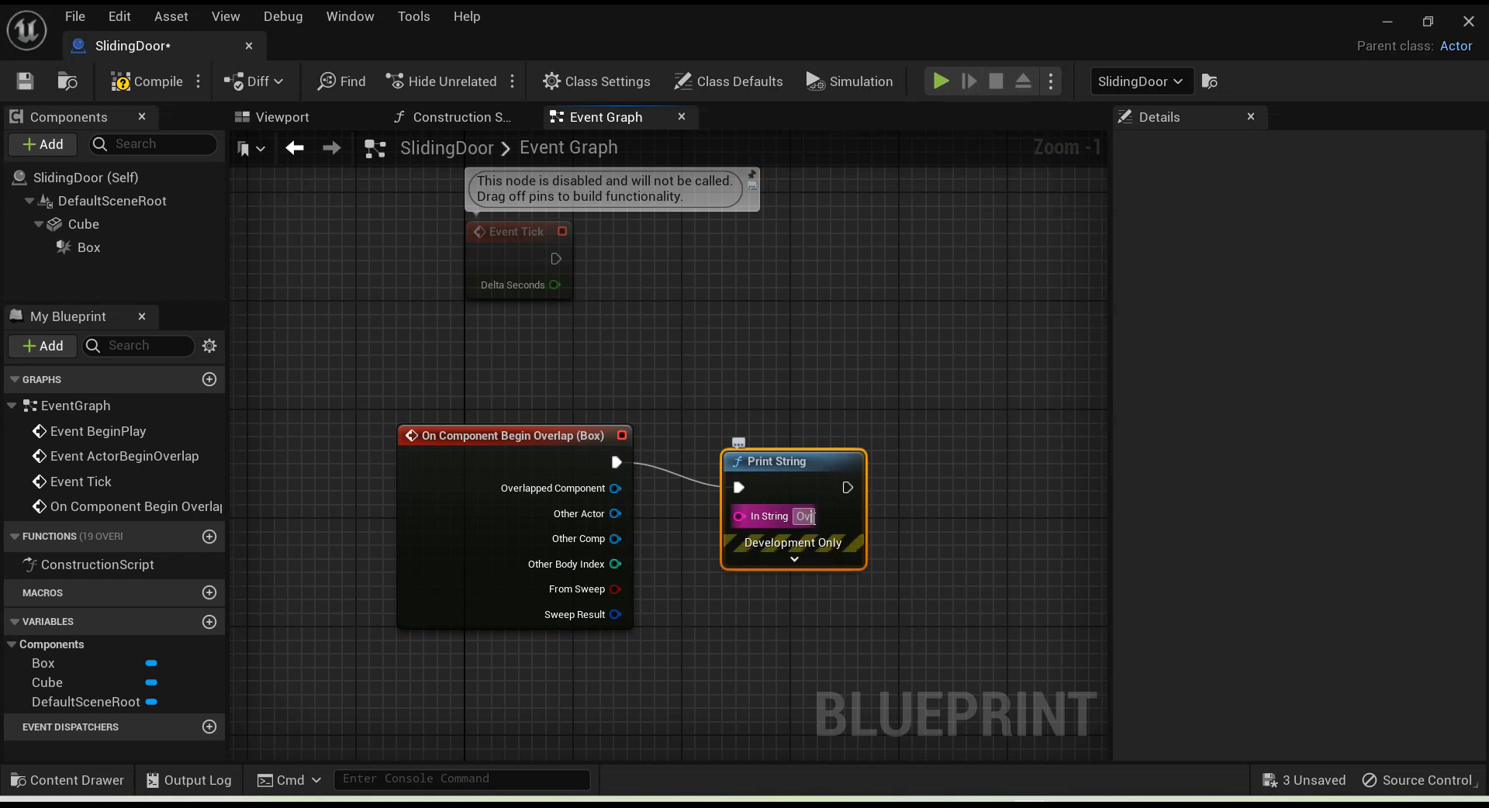
pyautogui.write('erLapped')
pyautogui.hotkey('ctrl', 's')
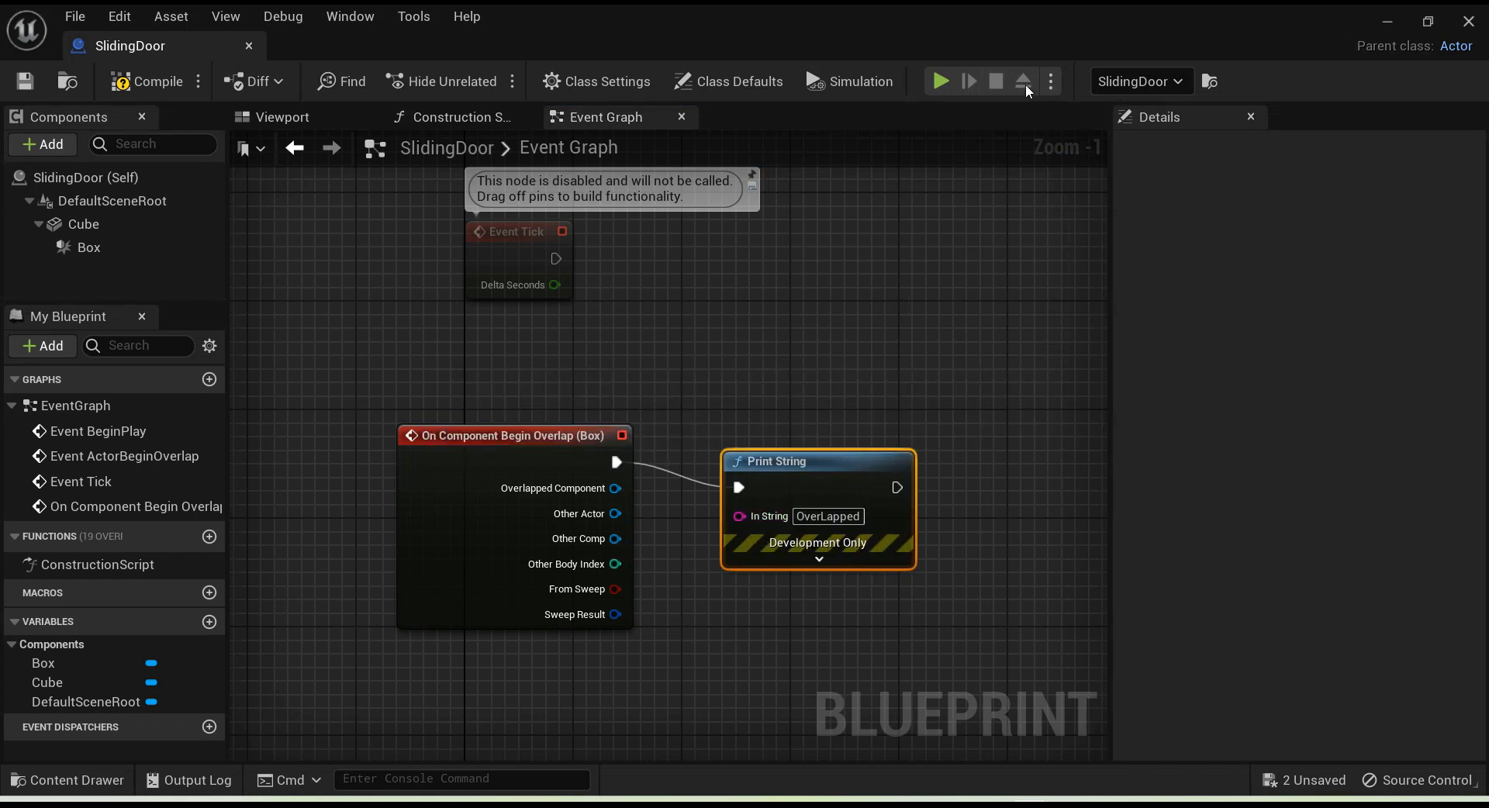
# Step: Play the level, walk the character up to the sliding door and back to test the overlap event, and stop playing
pyautogui.click(1382, 27)
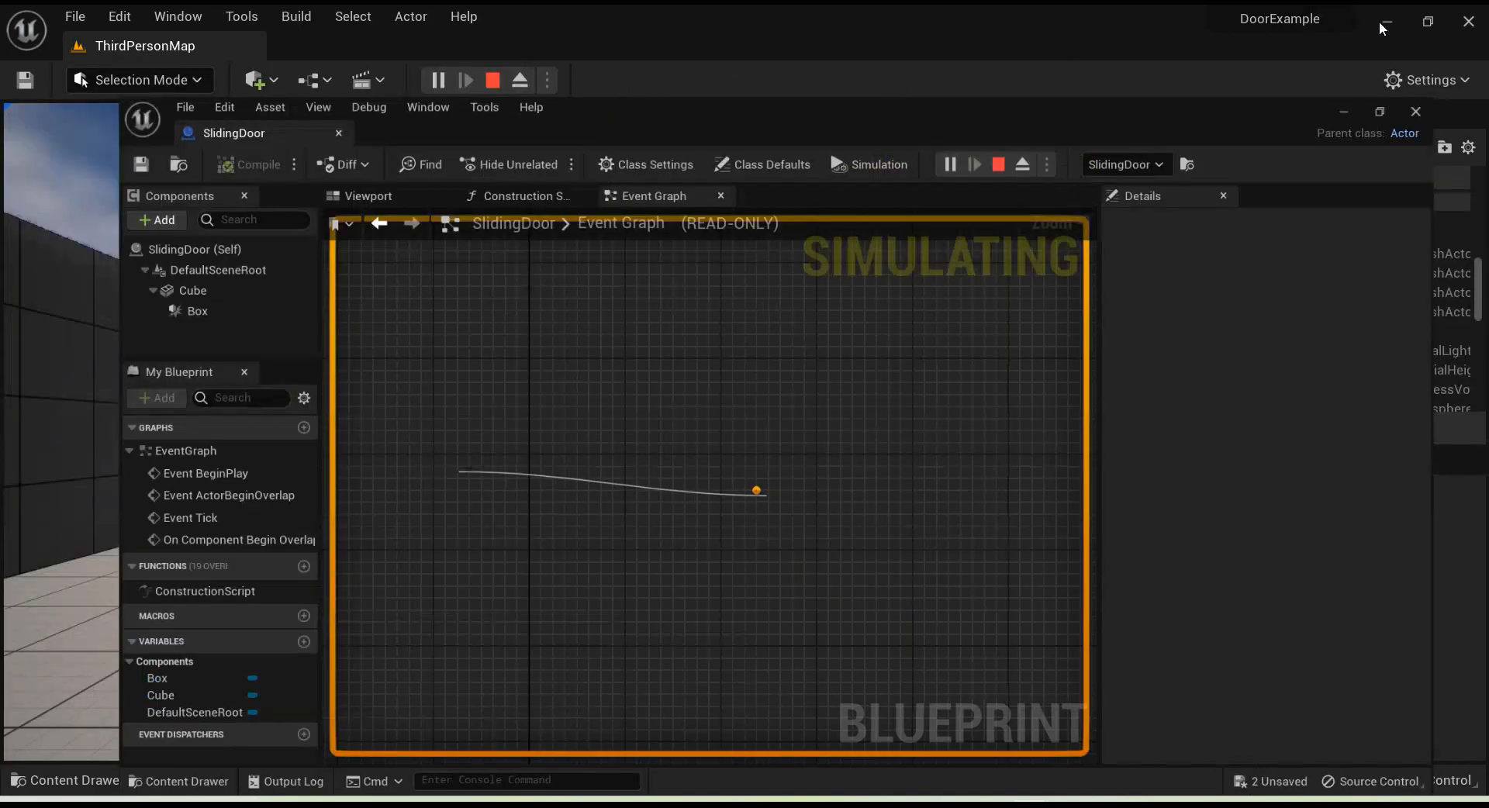
pyautogui.click(535, 431)
pyautogui.press('w')
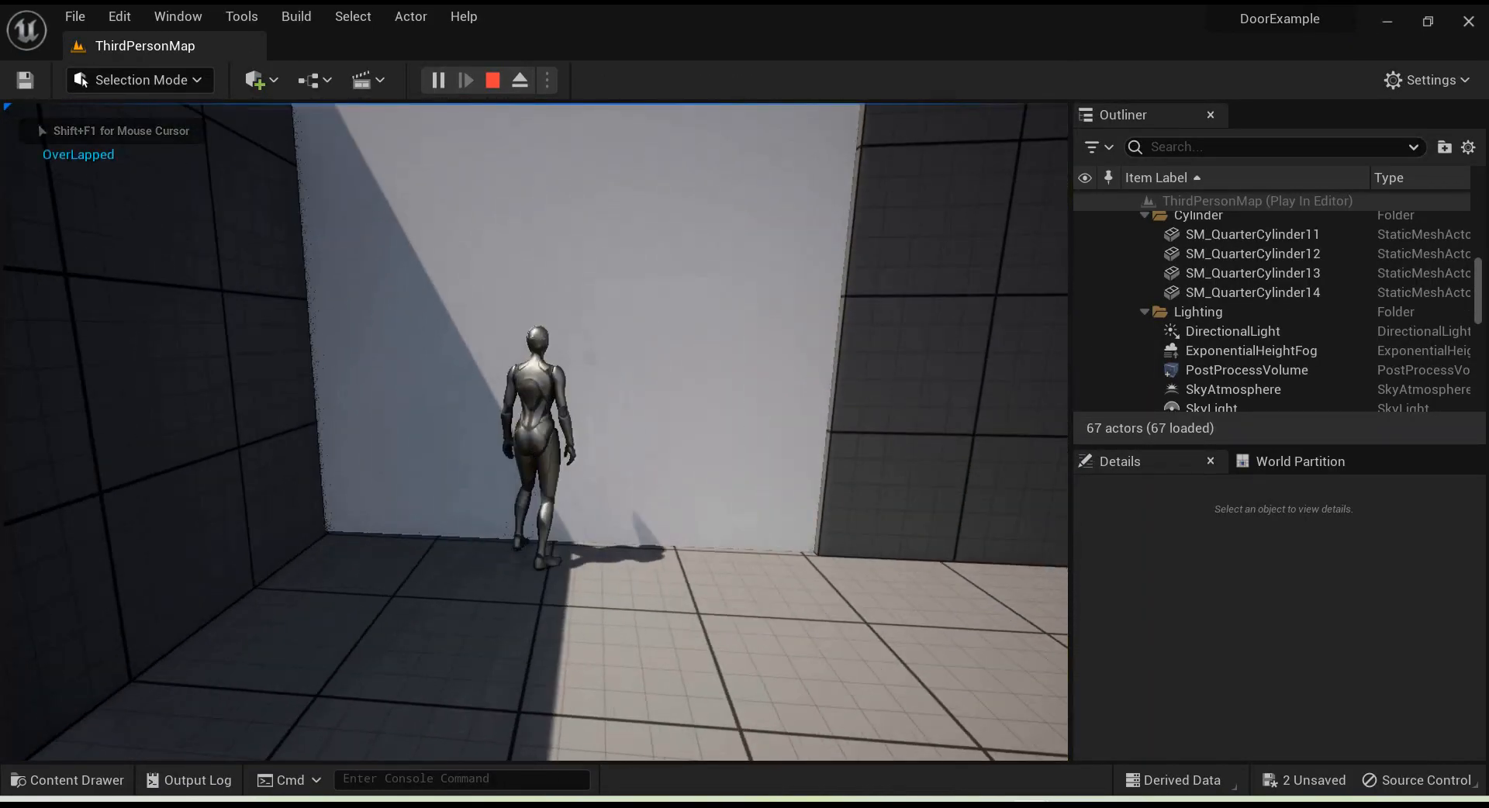
pyautogui.press('s')
pyautogui.press('s')
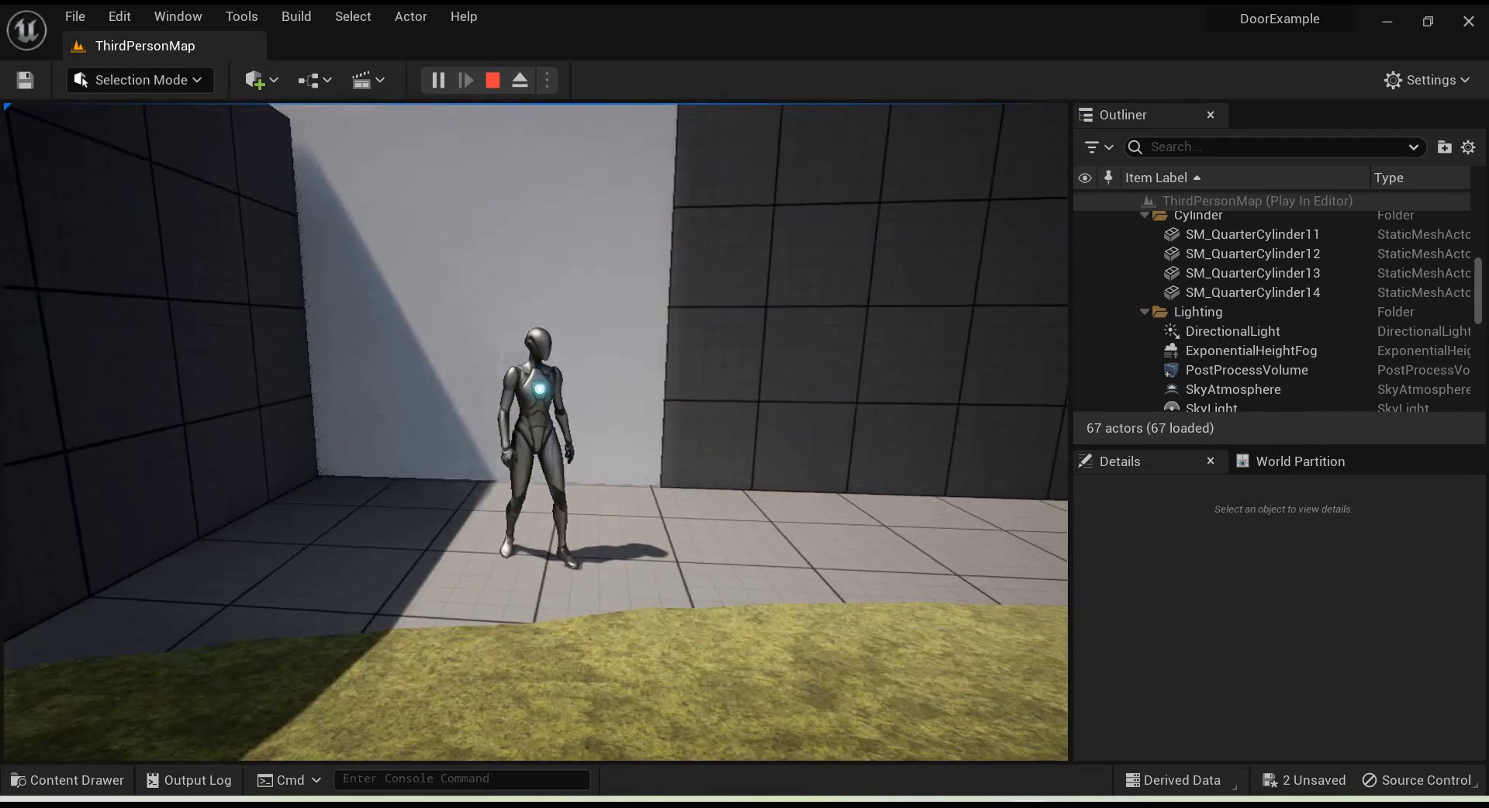
pyautogui.hotkey('shift', 'F1')
pyautogui.press('Escape')
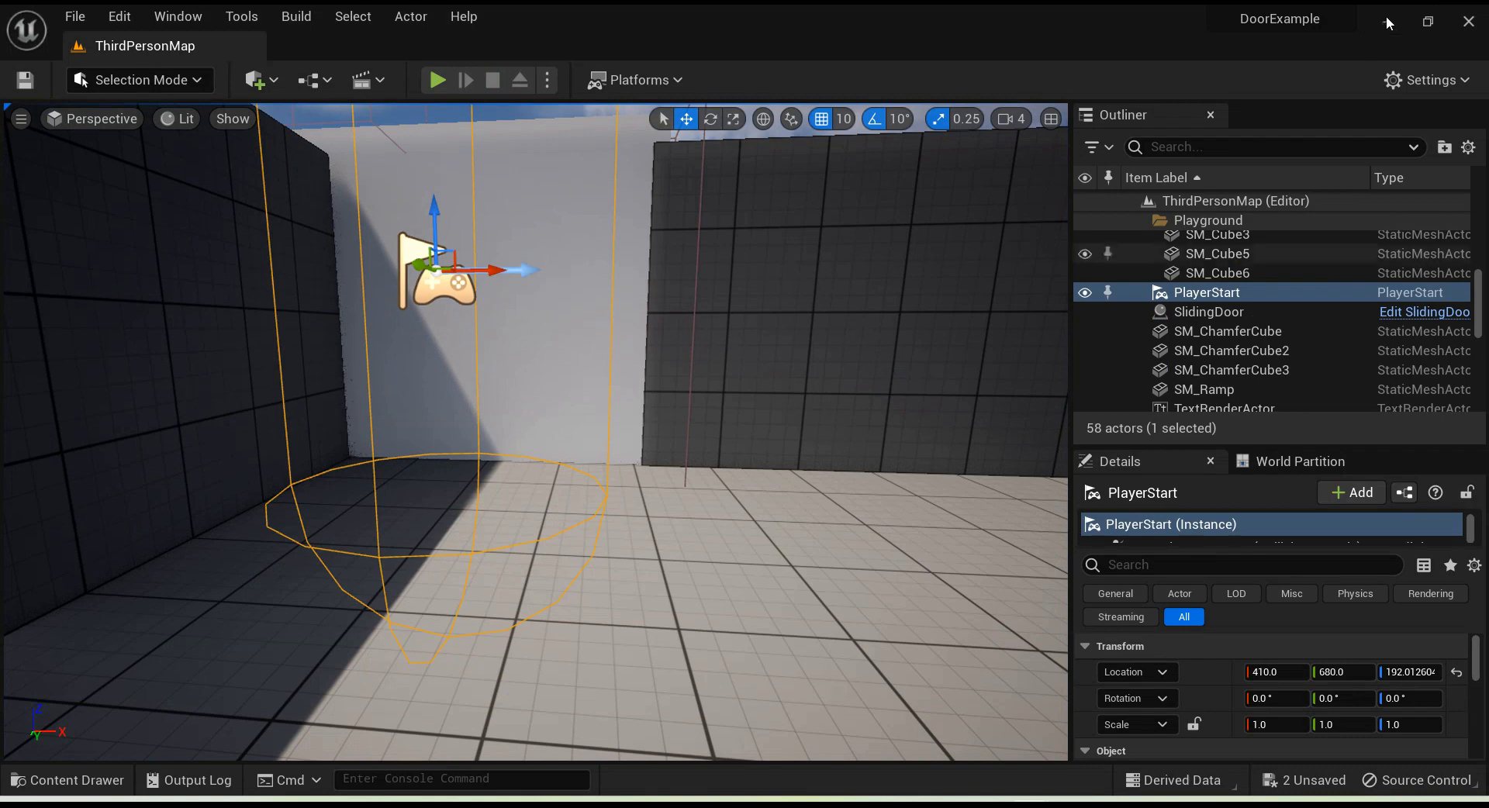
# Step: Return to the SlidingDoor blueprint and delete the Print String node from the Event Graph
pyautogui.moveTo(1100, 719)
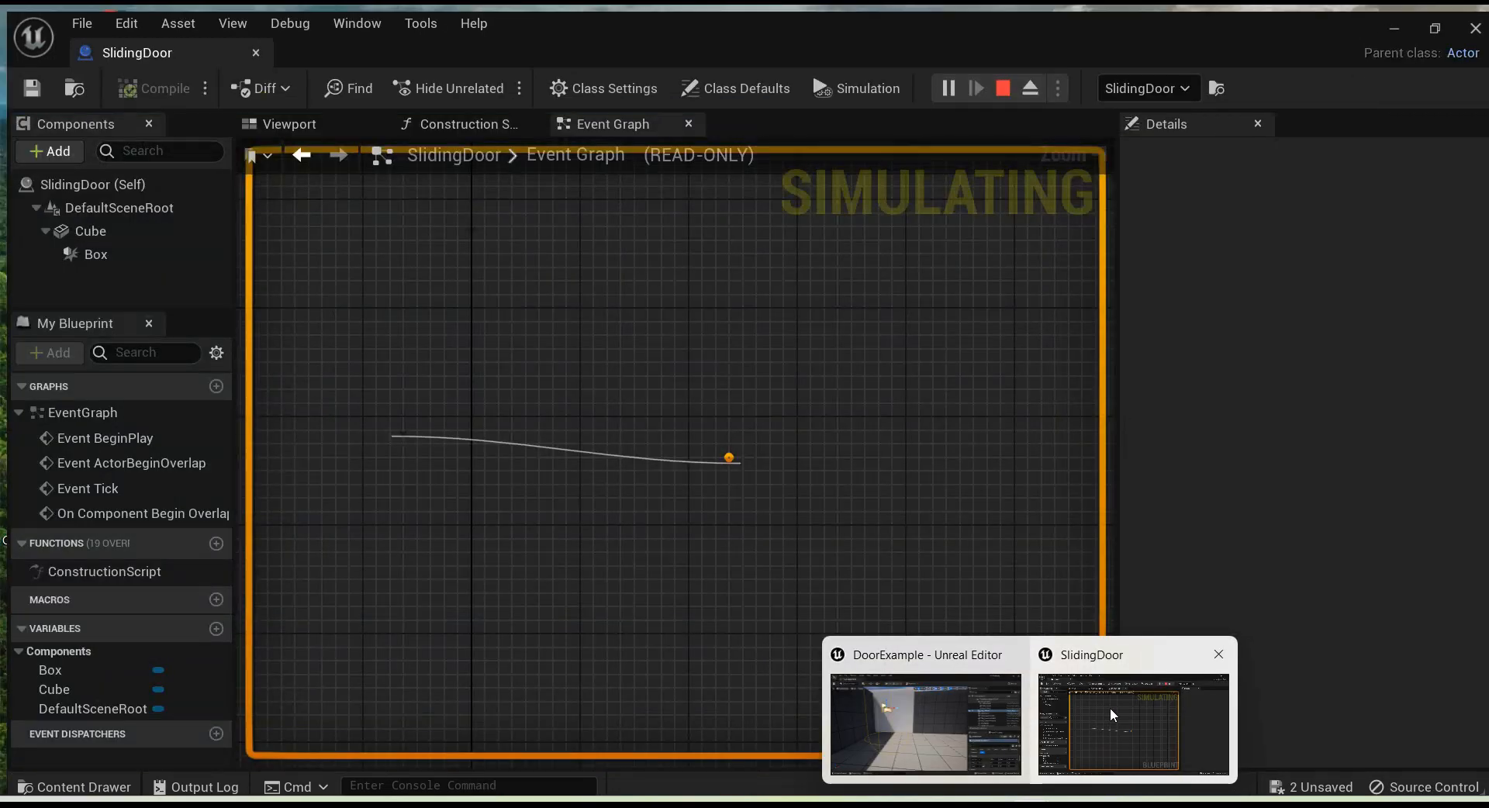
pyautogui.click(1110, 707)
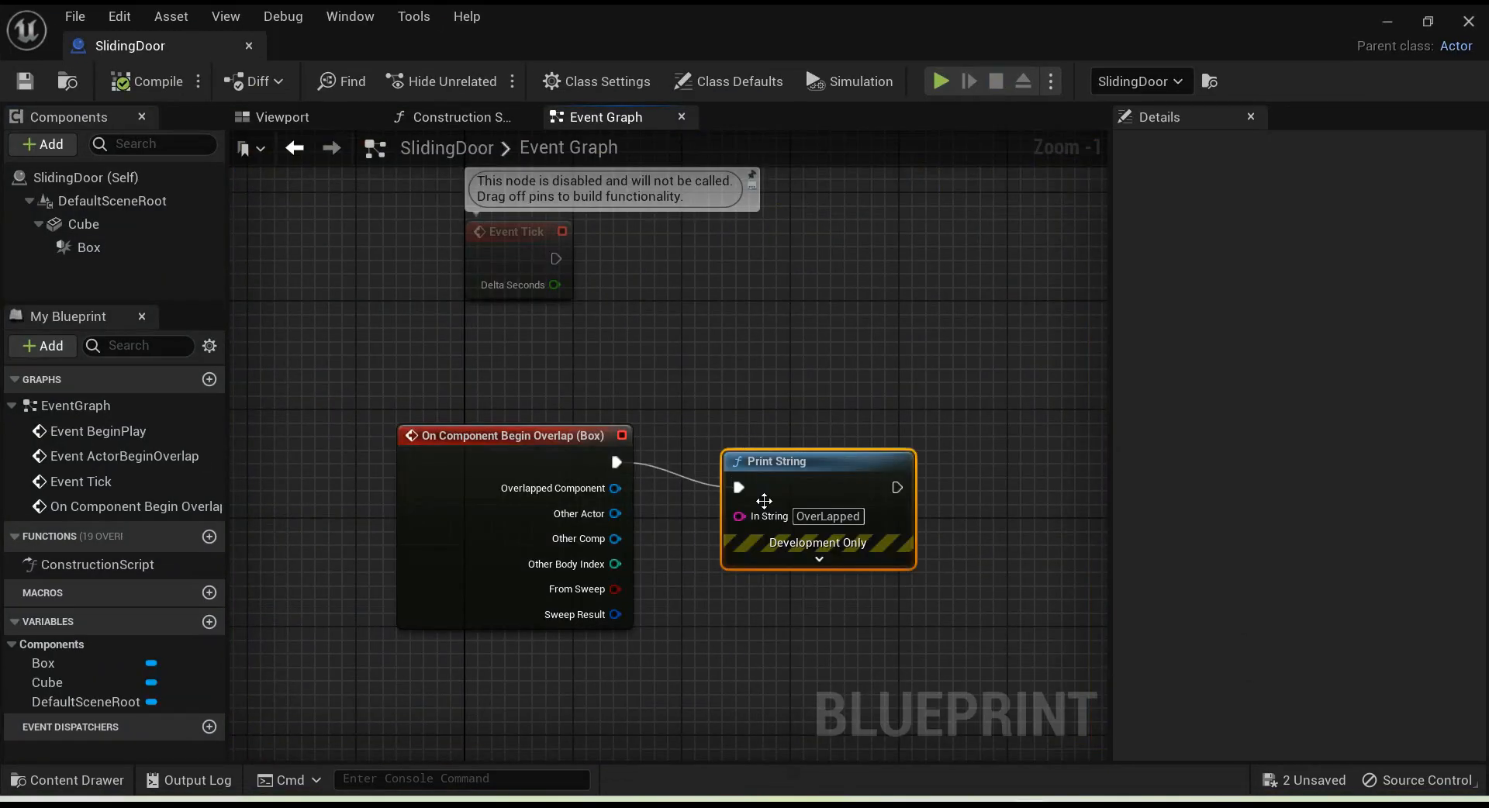
pyautogui.press('Delete')
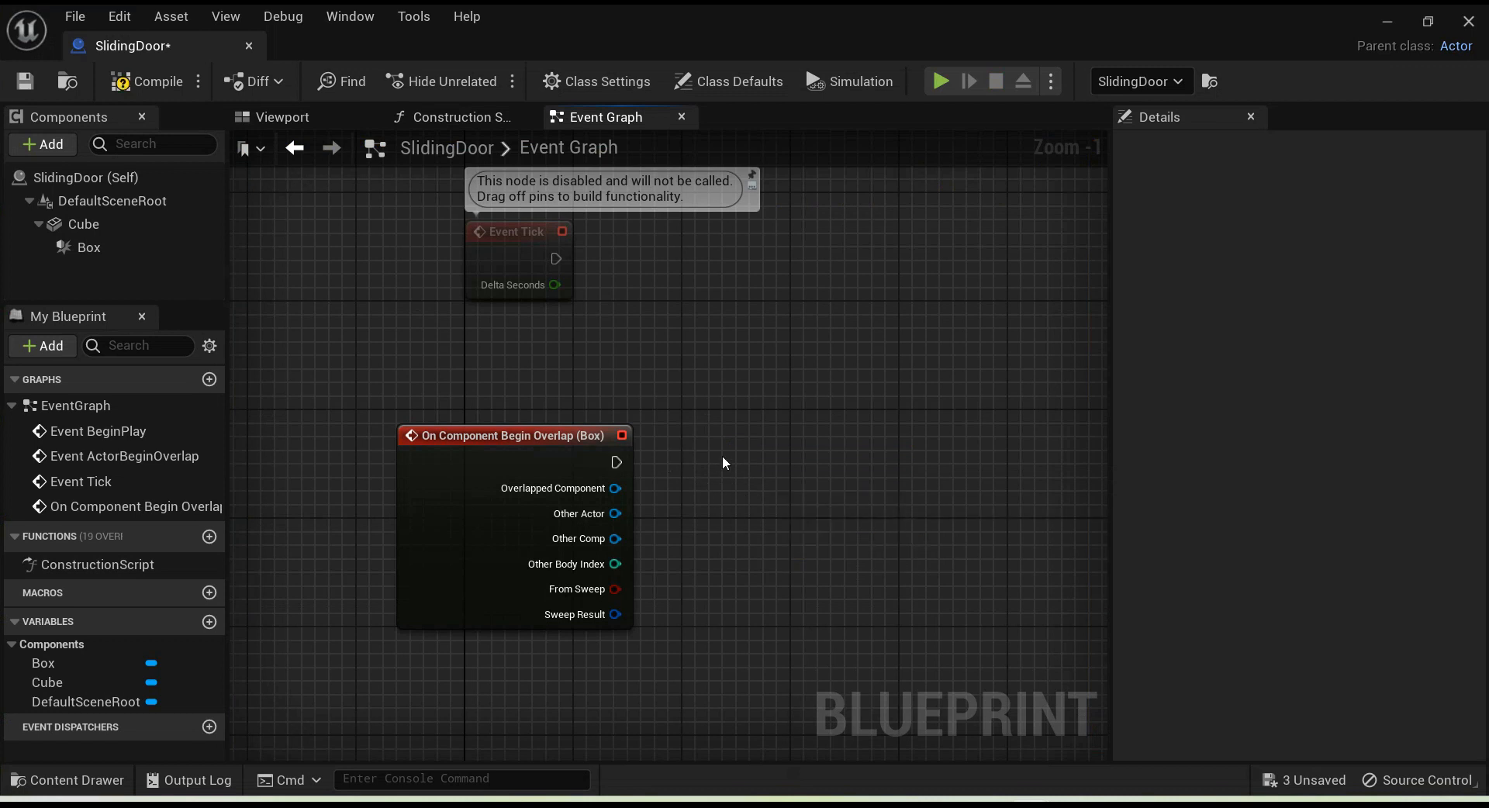
pyautogui.moveTo(730, 488); pyautogui.dragTo(644, 401, button='right')
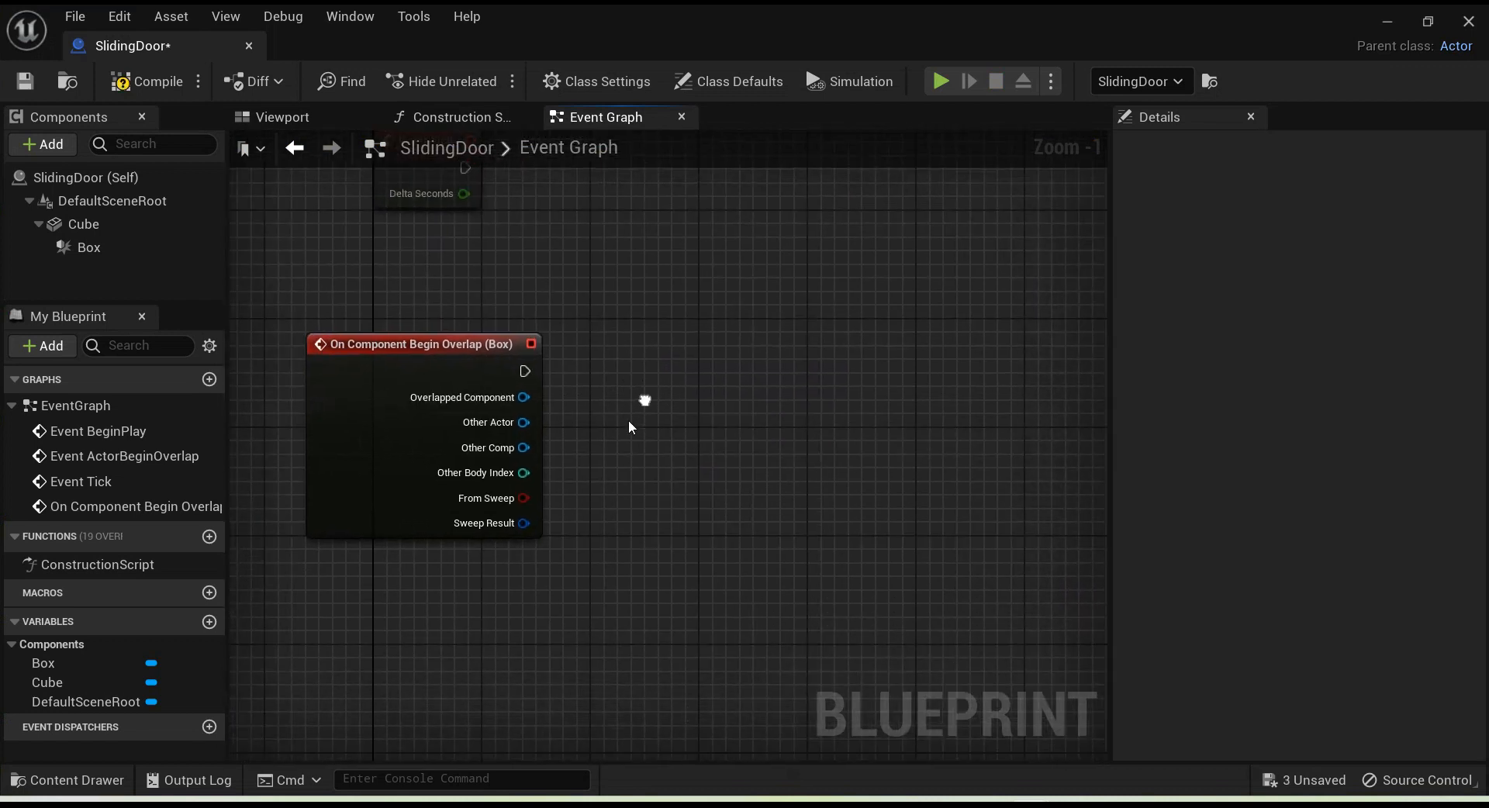
pyautogui.scroll(-2, 631, 426)
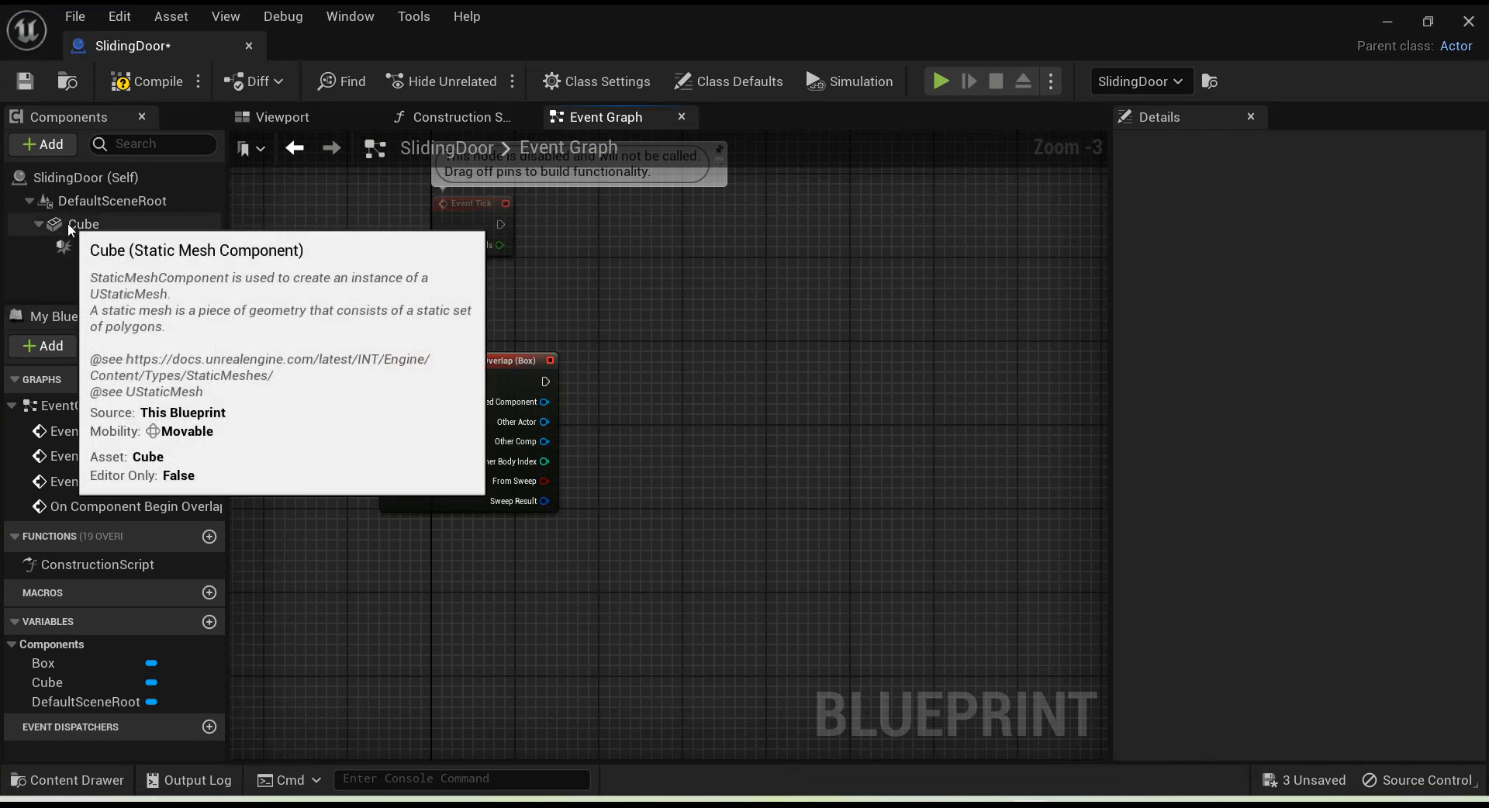
pyautogui.moveTo(70, 229); pyautogui.dragTo(49, 200)
pyautogui.click(118, 255)
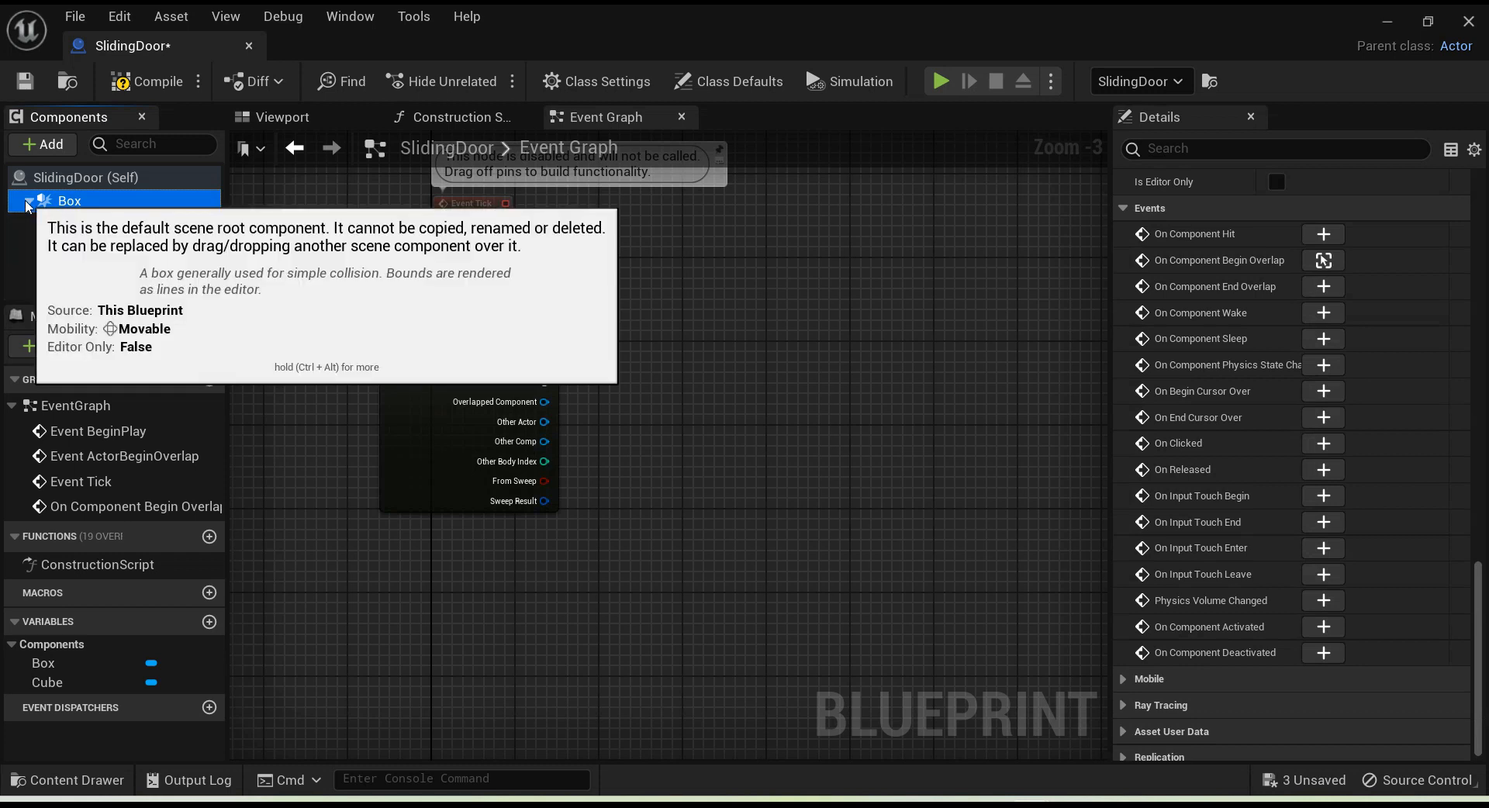
pyautogui.click(30, 201)
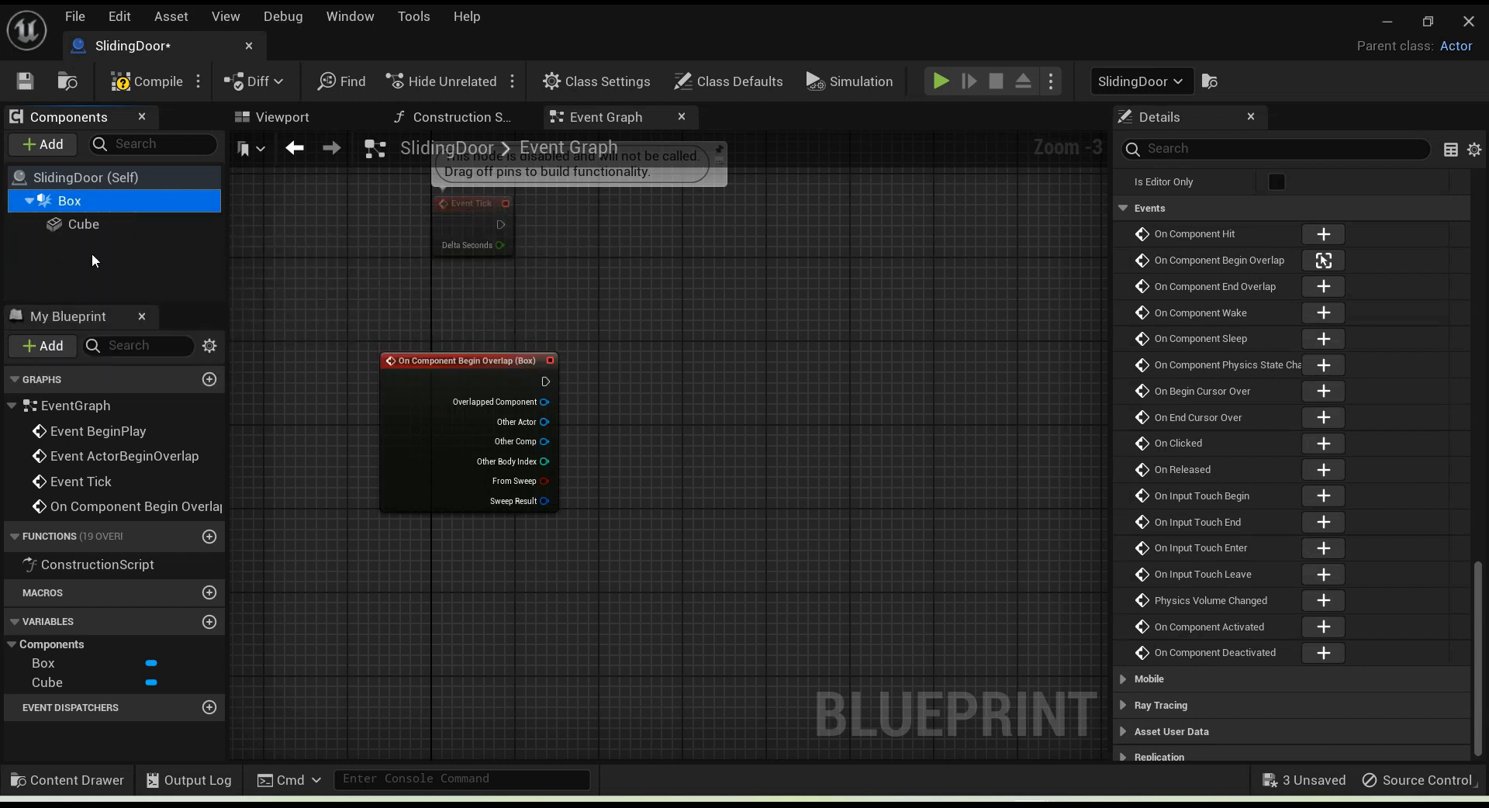
pyautogui.hotkey('ctrl', 'z')
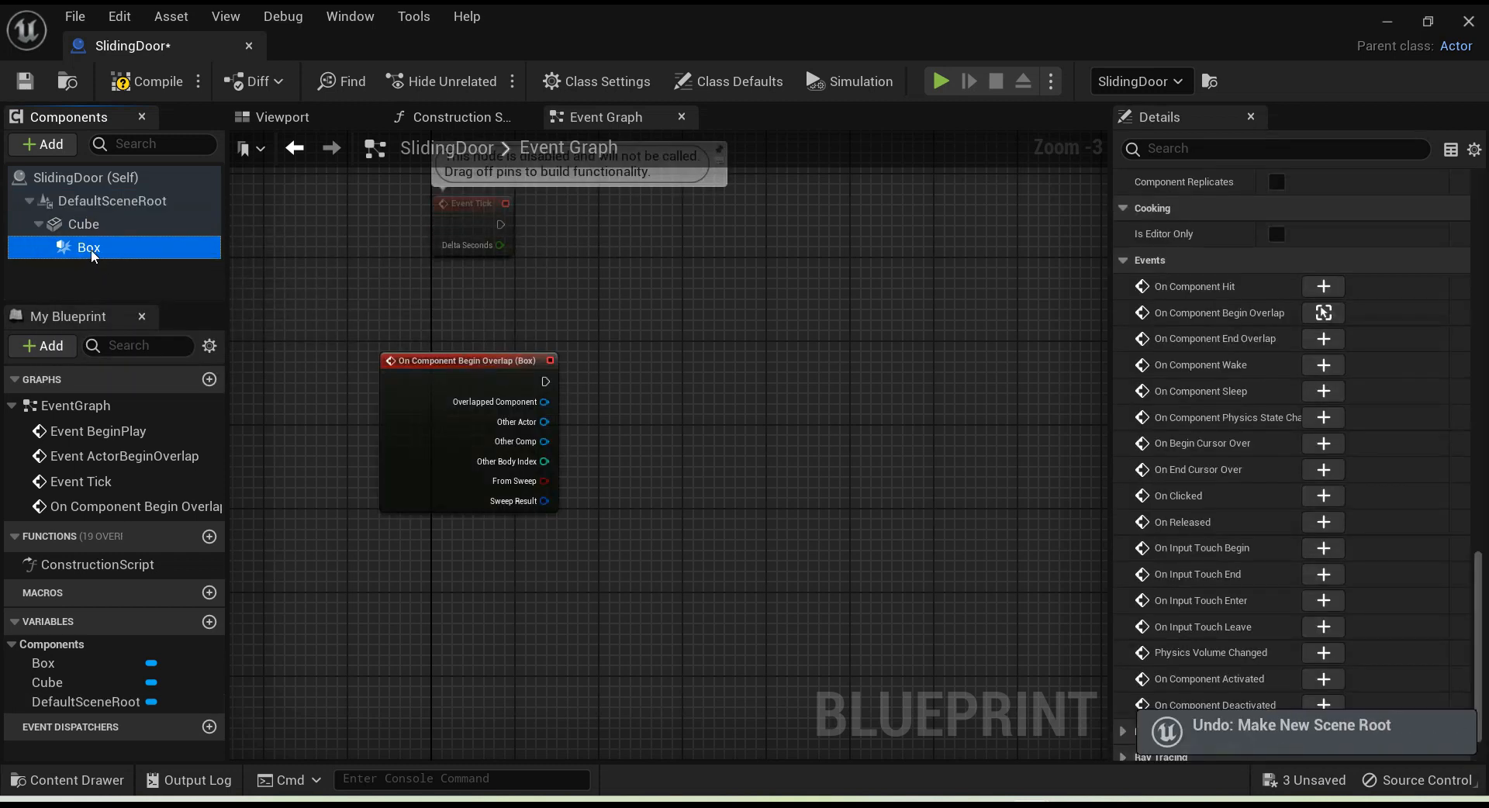
# Step: Attach the Box collision directly to DefaultSceneRoot instead of Cube, and place a Cube reference node in the Event Graph
pyautogui.moveTo(89, 255); pyautogui.dragTo(141, 203)
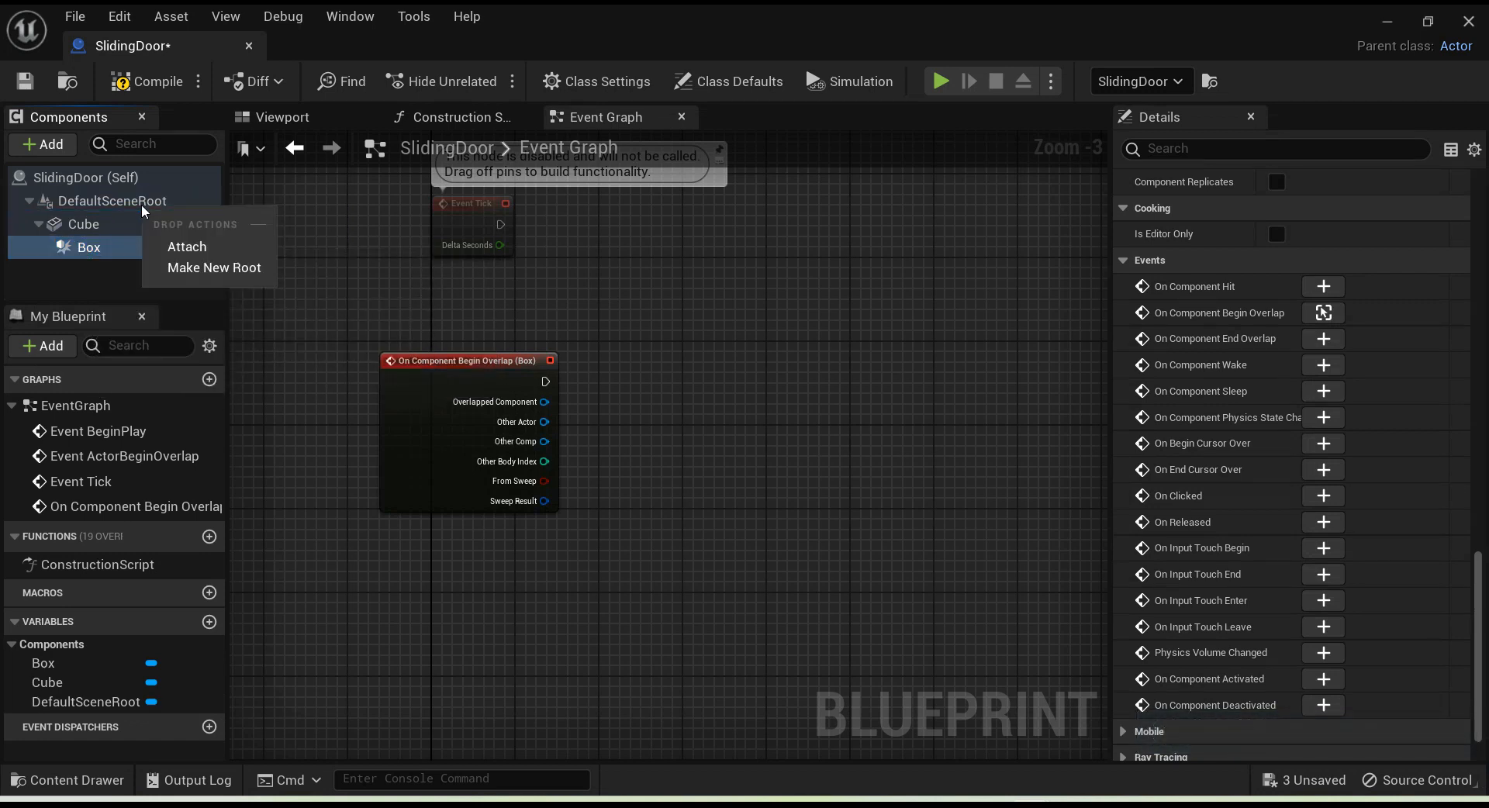
pyautogui.click(186, 247)
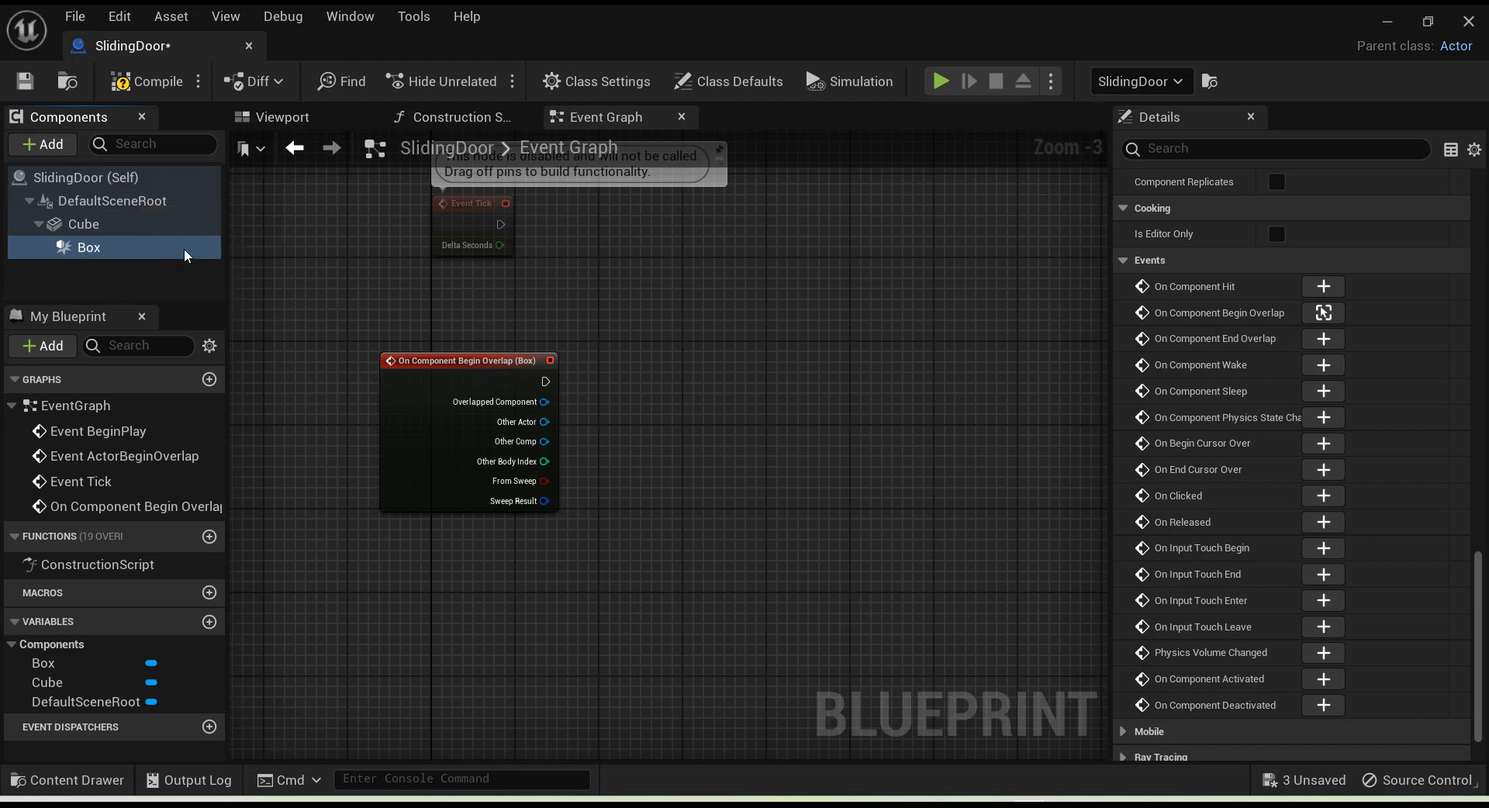
pyautogui.click(104, 249)
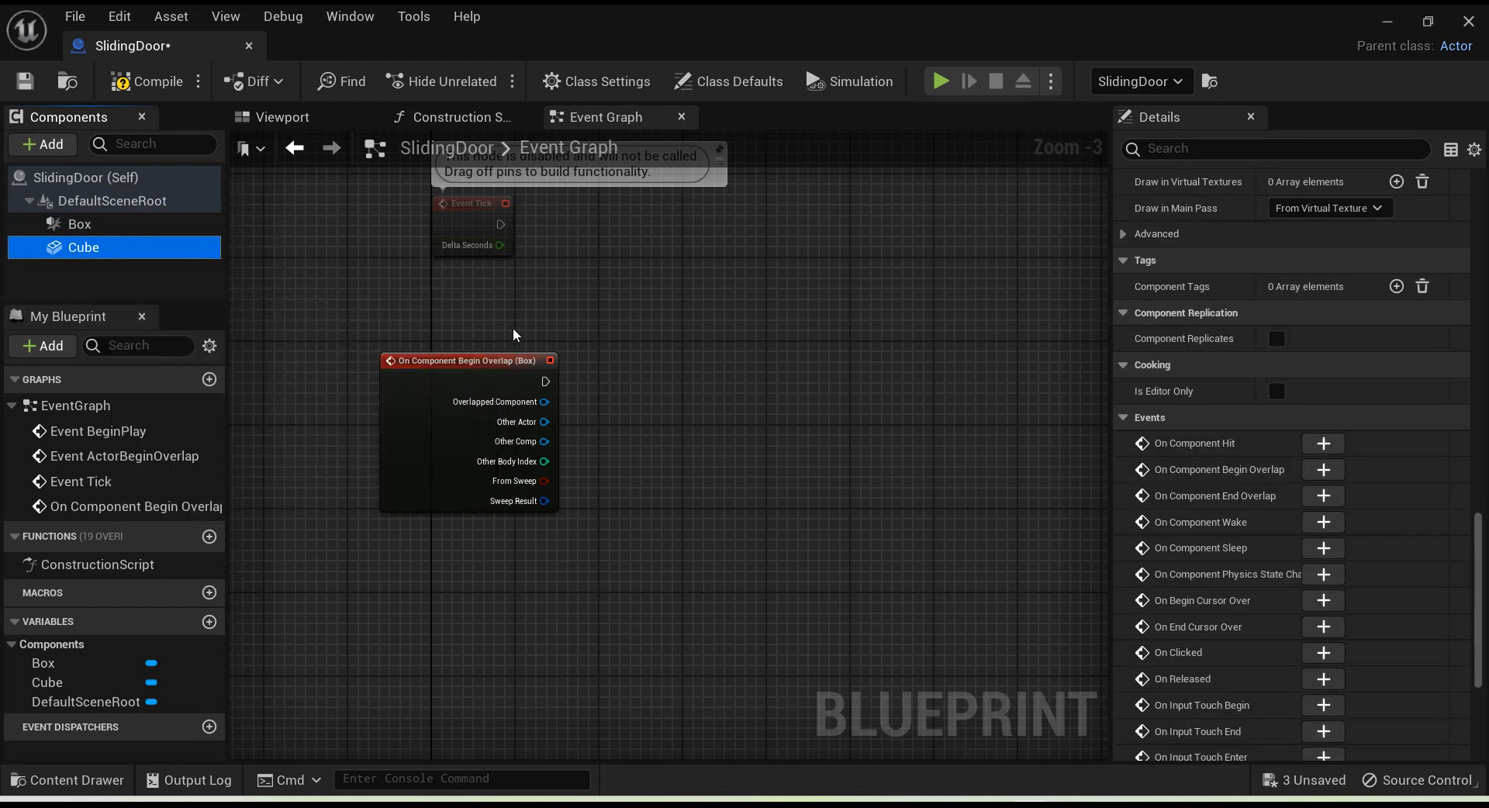
pyautogui.moveTo(677, 379); pyautogui.dragTo(588, 328)
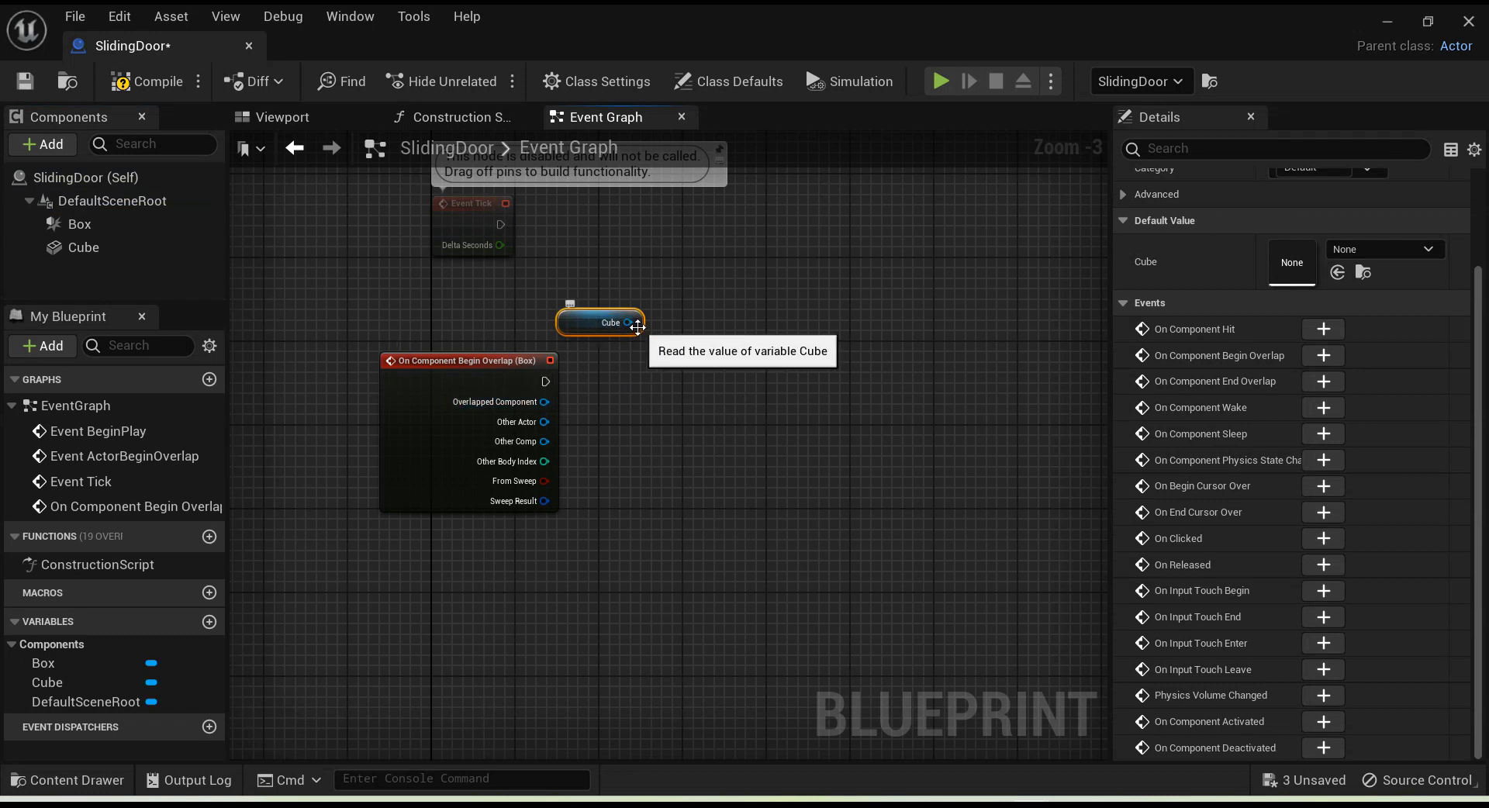
pyautogui.moveTo(546, 381); pyautogui.dragTo(665, 402)
pyautogui.write('set location')
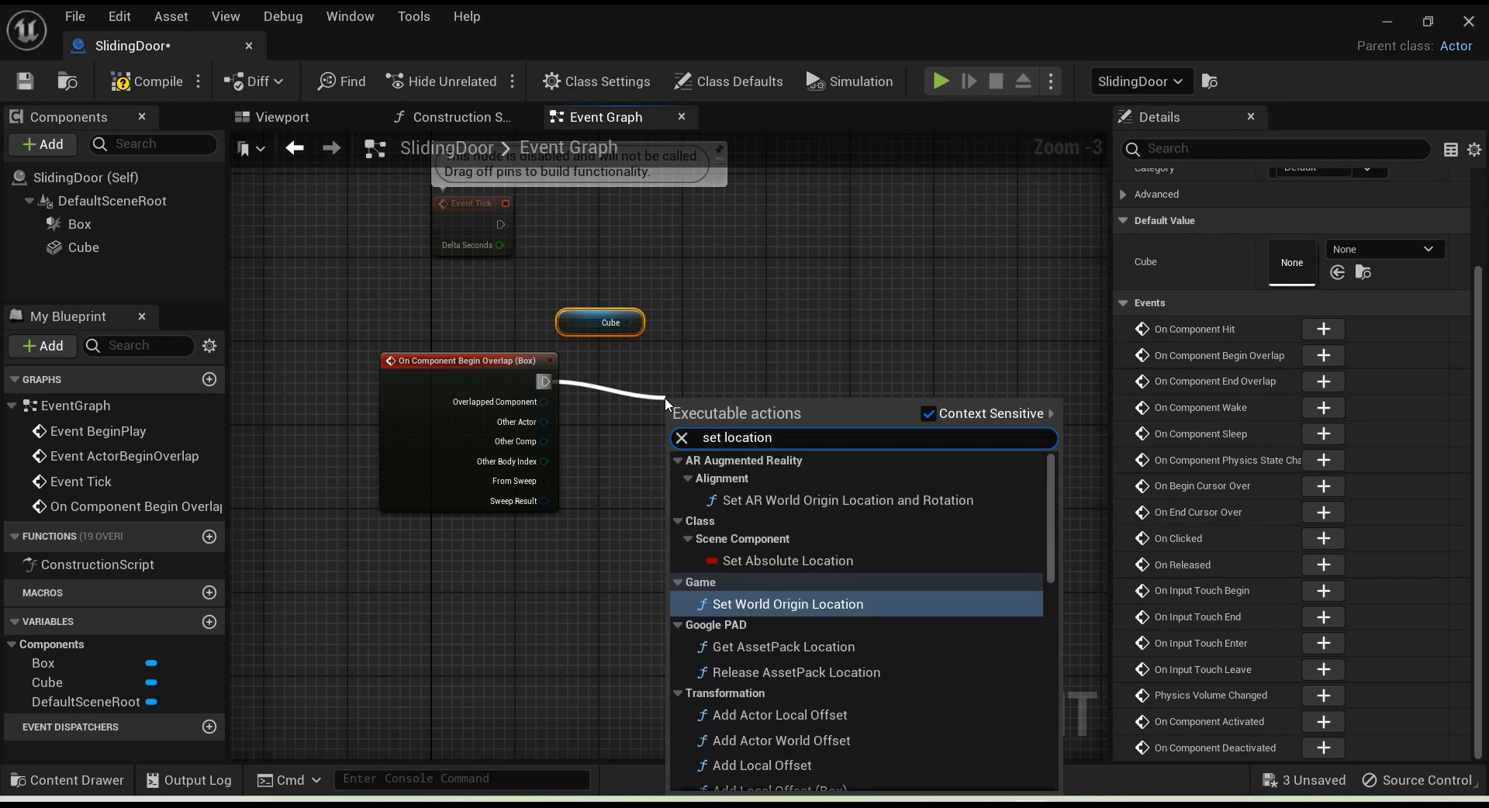
pyautogui.press('Escape')
# Step: Add a Set Relative Location node targeting the Cube reference, connected to the Box's begin overlap event, and move the Cube node below the event
pyautogui.moveTo(627, 322); pyautogui.dragTo(734, 386)
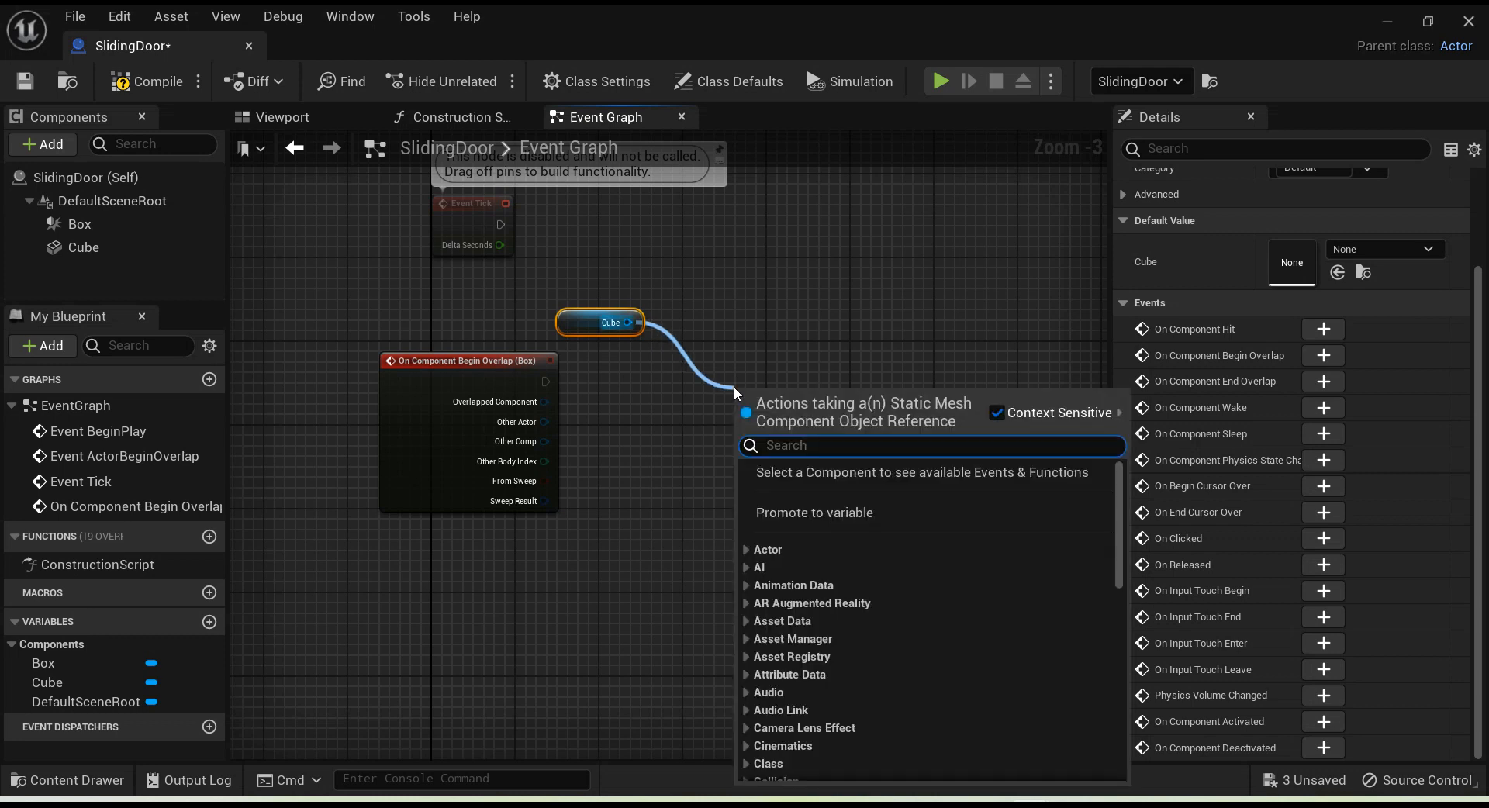
pyautogui.write('set')
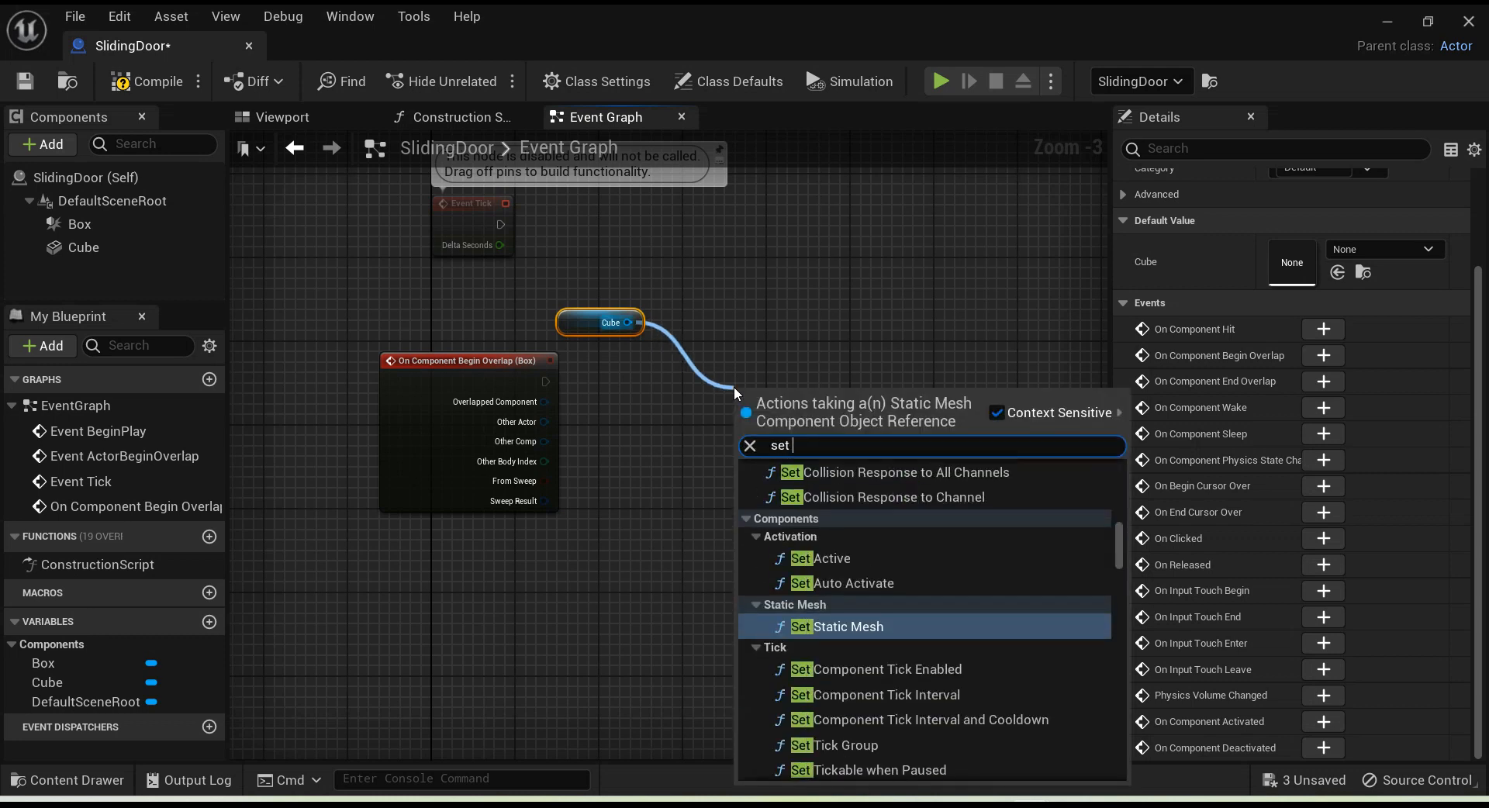
pyautogui.write(' location')
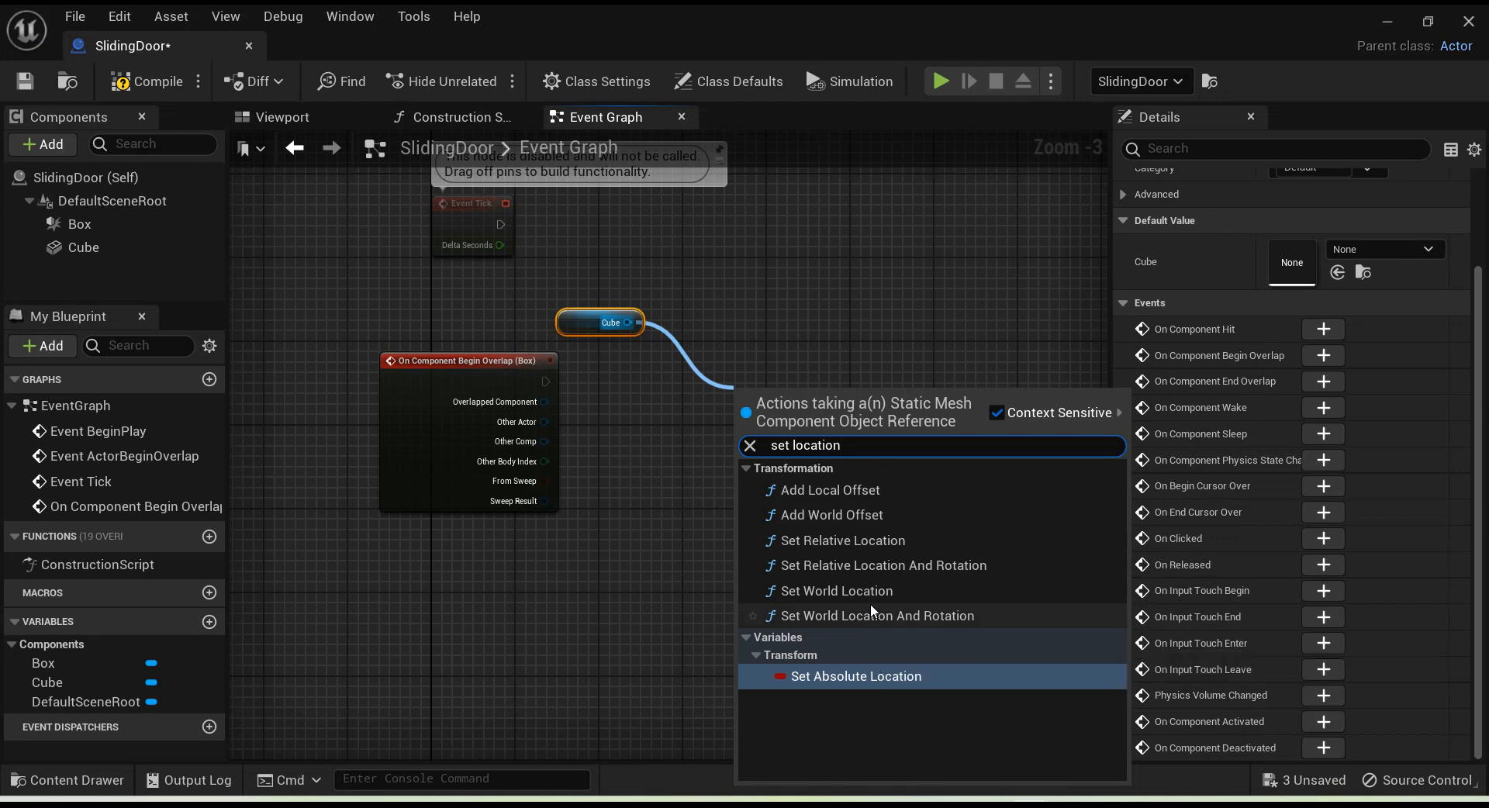
pyautogui.click(855, 540)
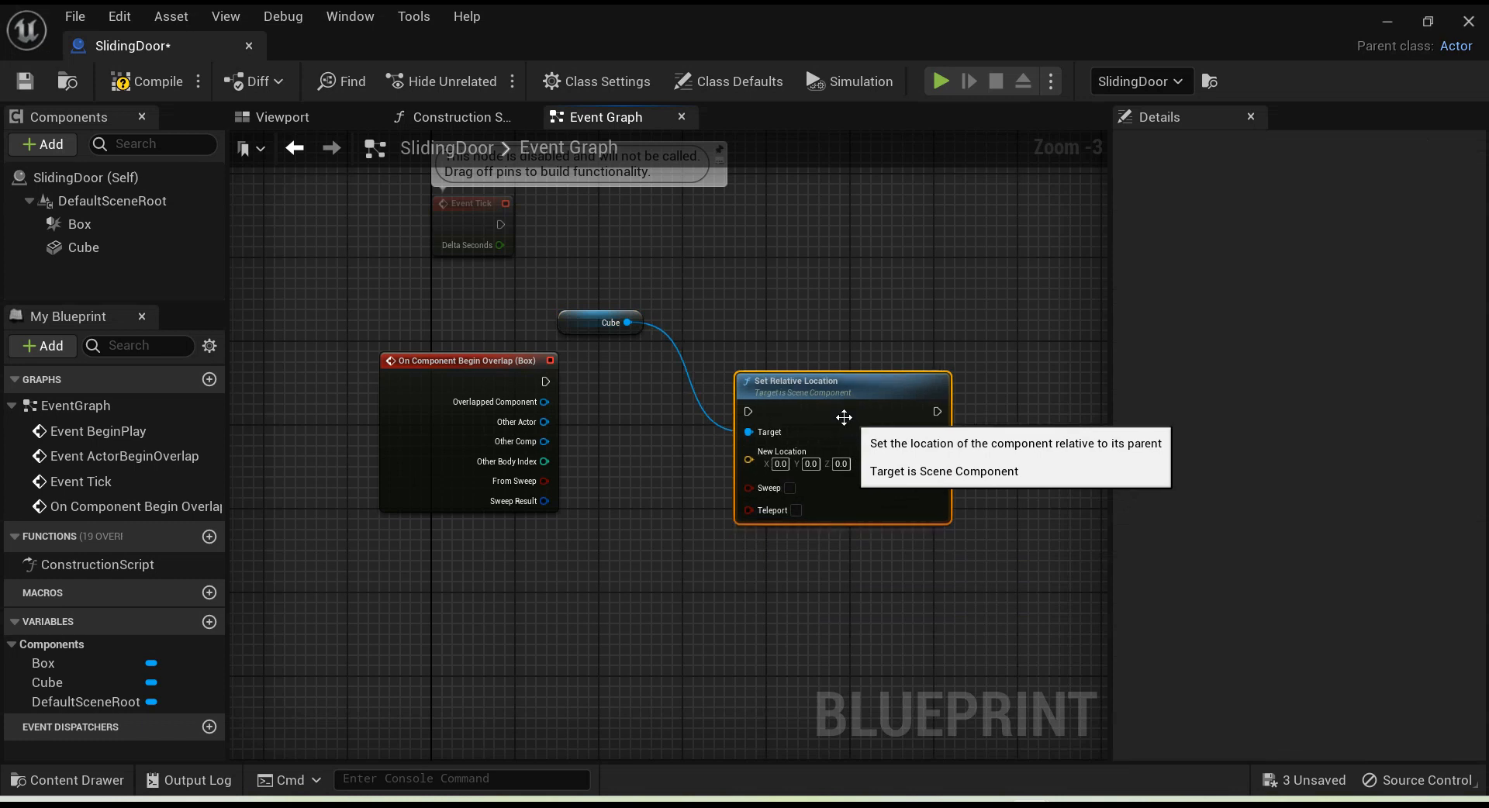
pyautogui.moveTo(546, 382); pyautogui.dragTo(752, 410)
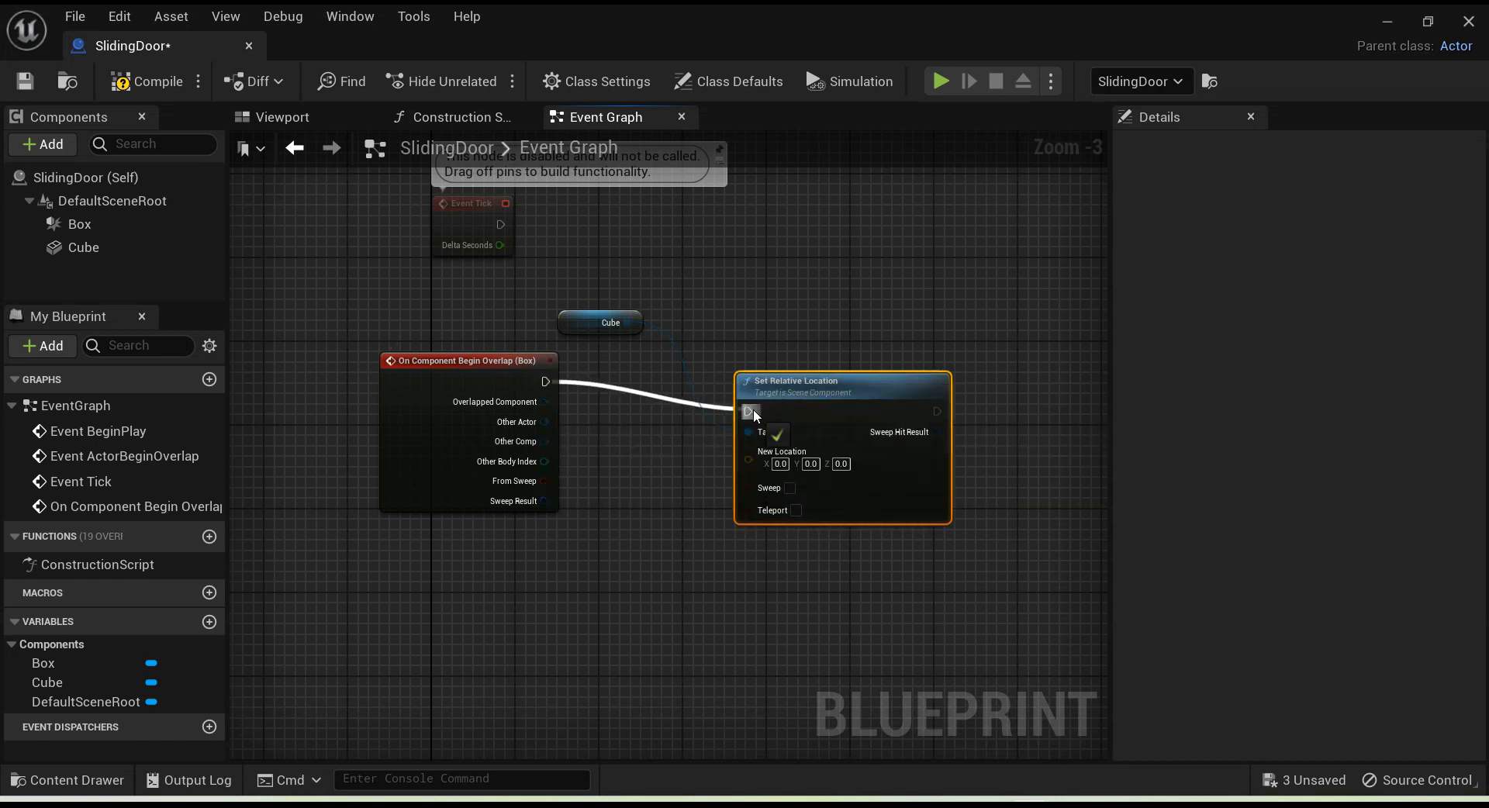
pyautogui.moveTo(569, 321); pyautogui.dragTo(484, 532)
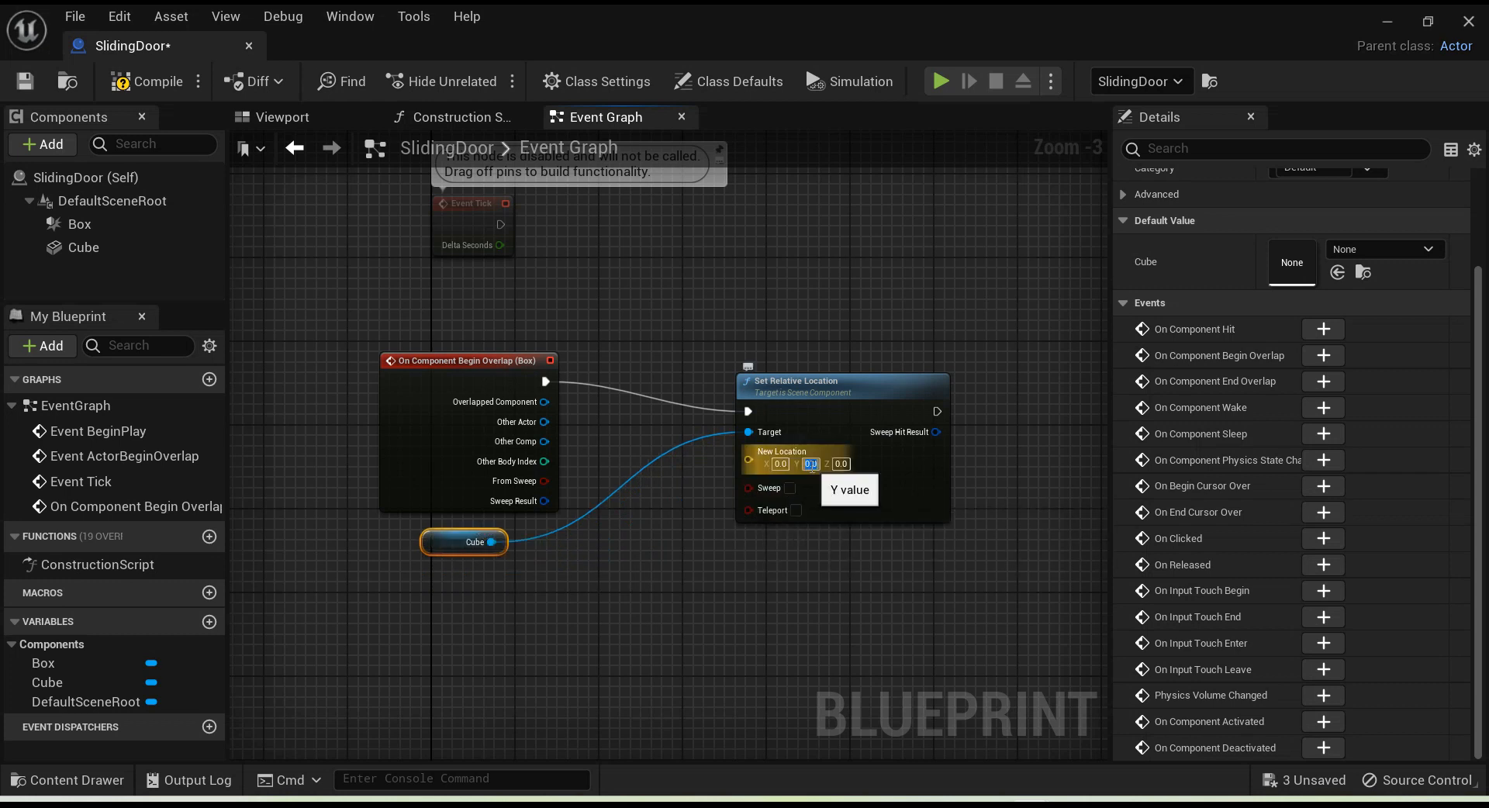
# Step: Set the Y value of New Location on the Set Relative Location node to 100, and save and compile the blueprint
pyautogui.write('100')
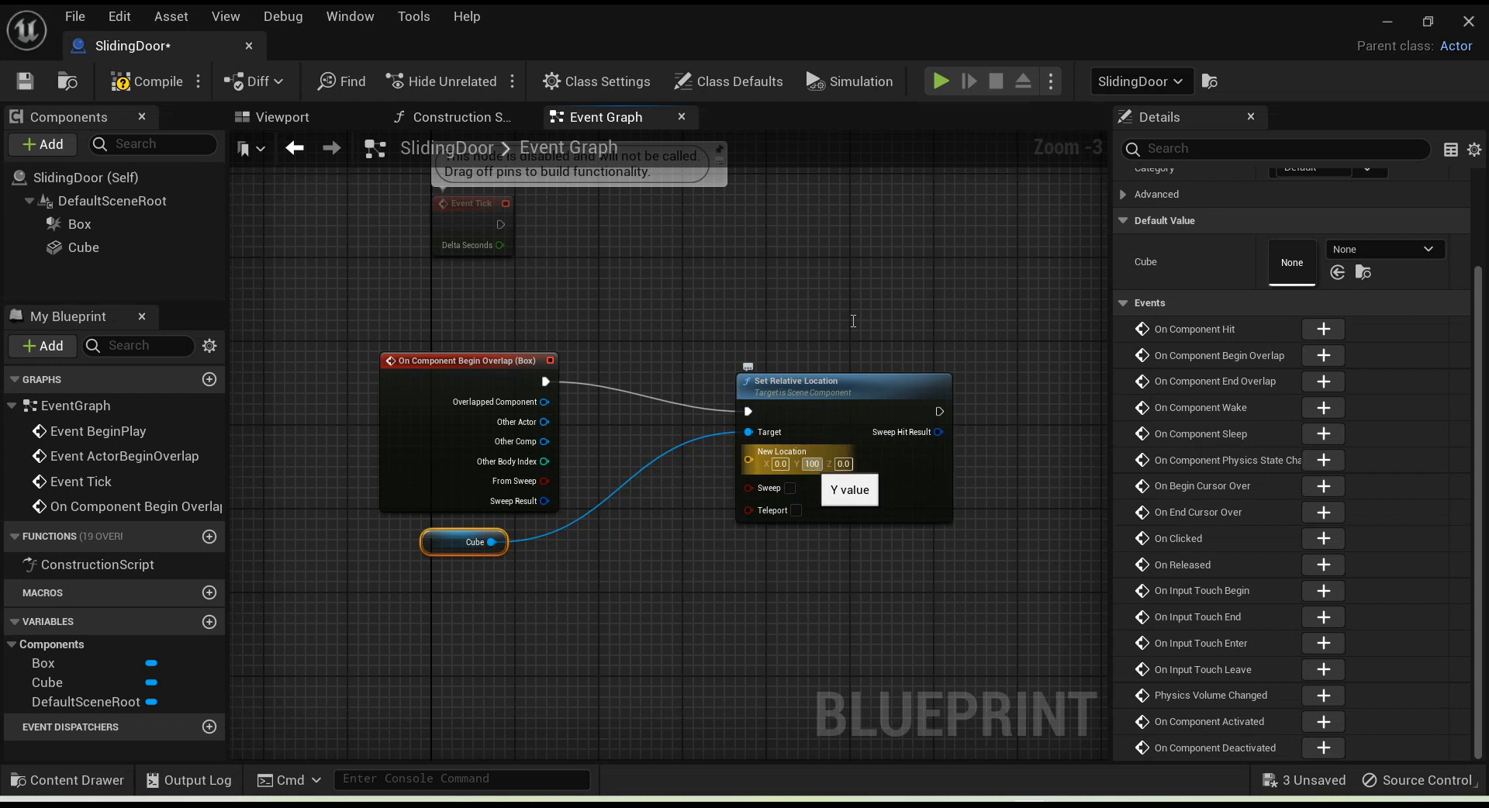
pyautogui.click(855, 278)
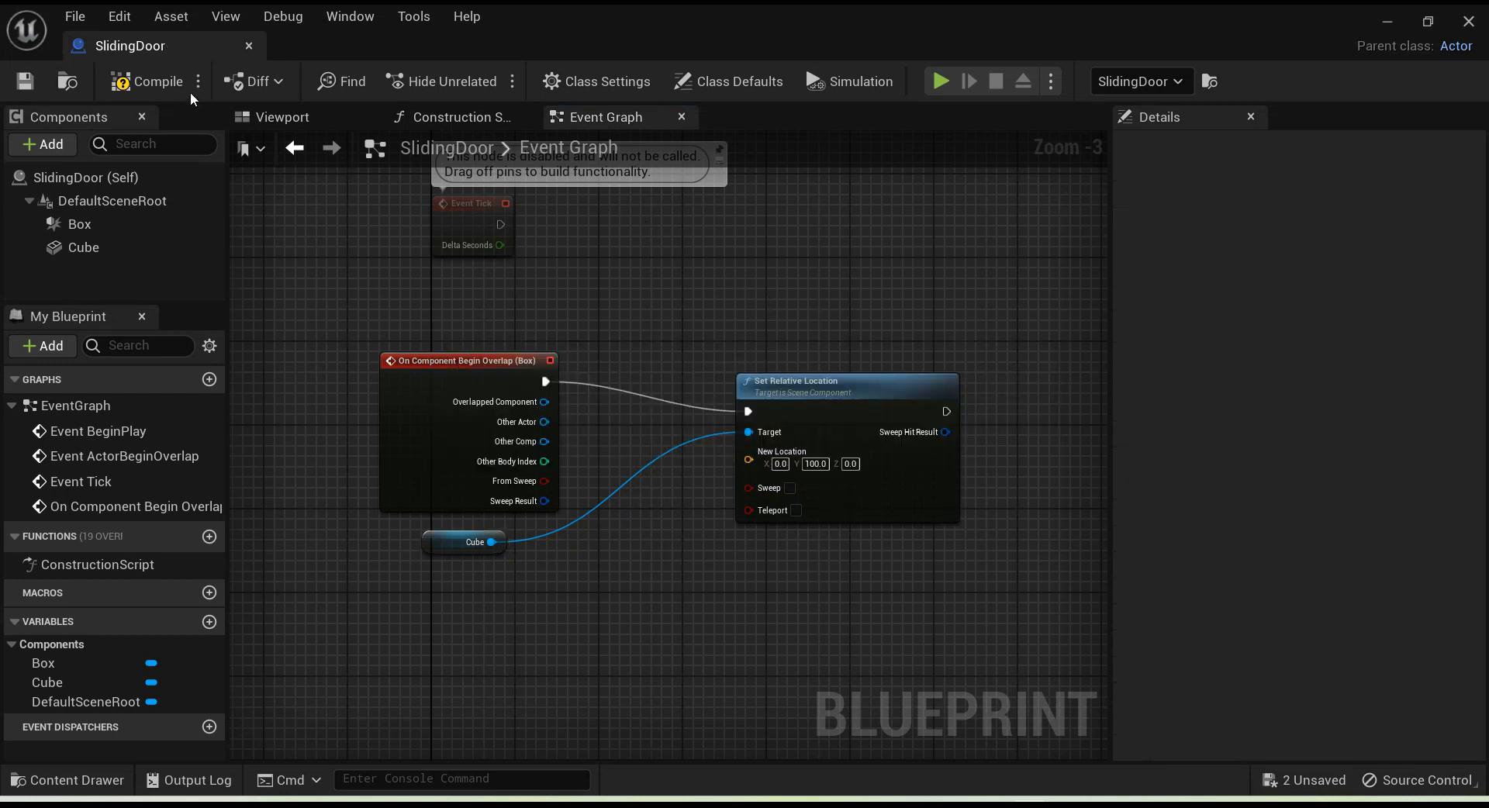
pyautogui.click(134, 86)
# Step: Play the level twice, running the character up to and away from the sliding door to test its movement, and stop playing each time
pyautogui.click(1381, 23)
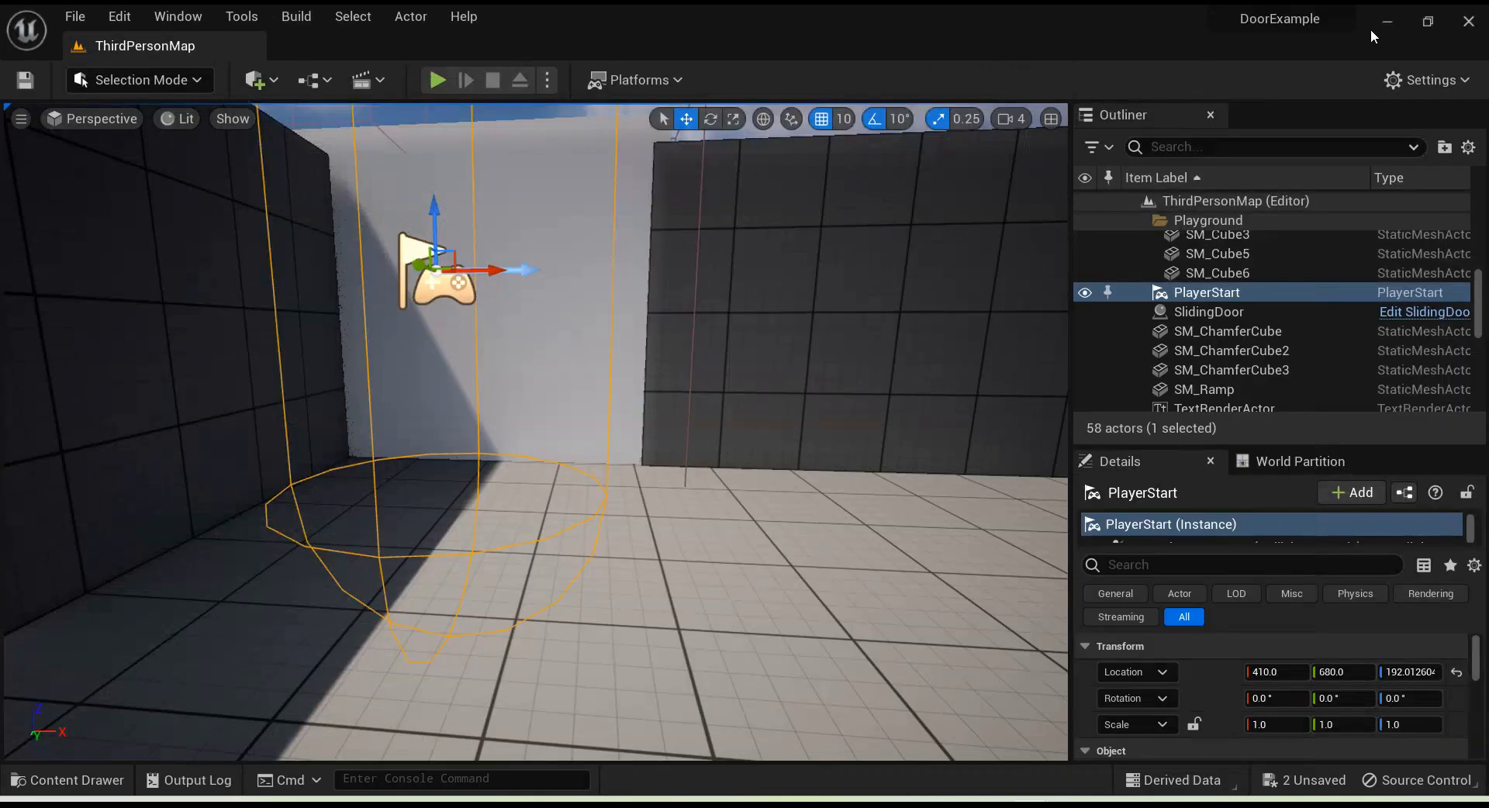
pyautogui.click(437, 80)
pyautogui.press('w')
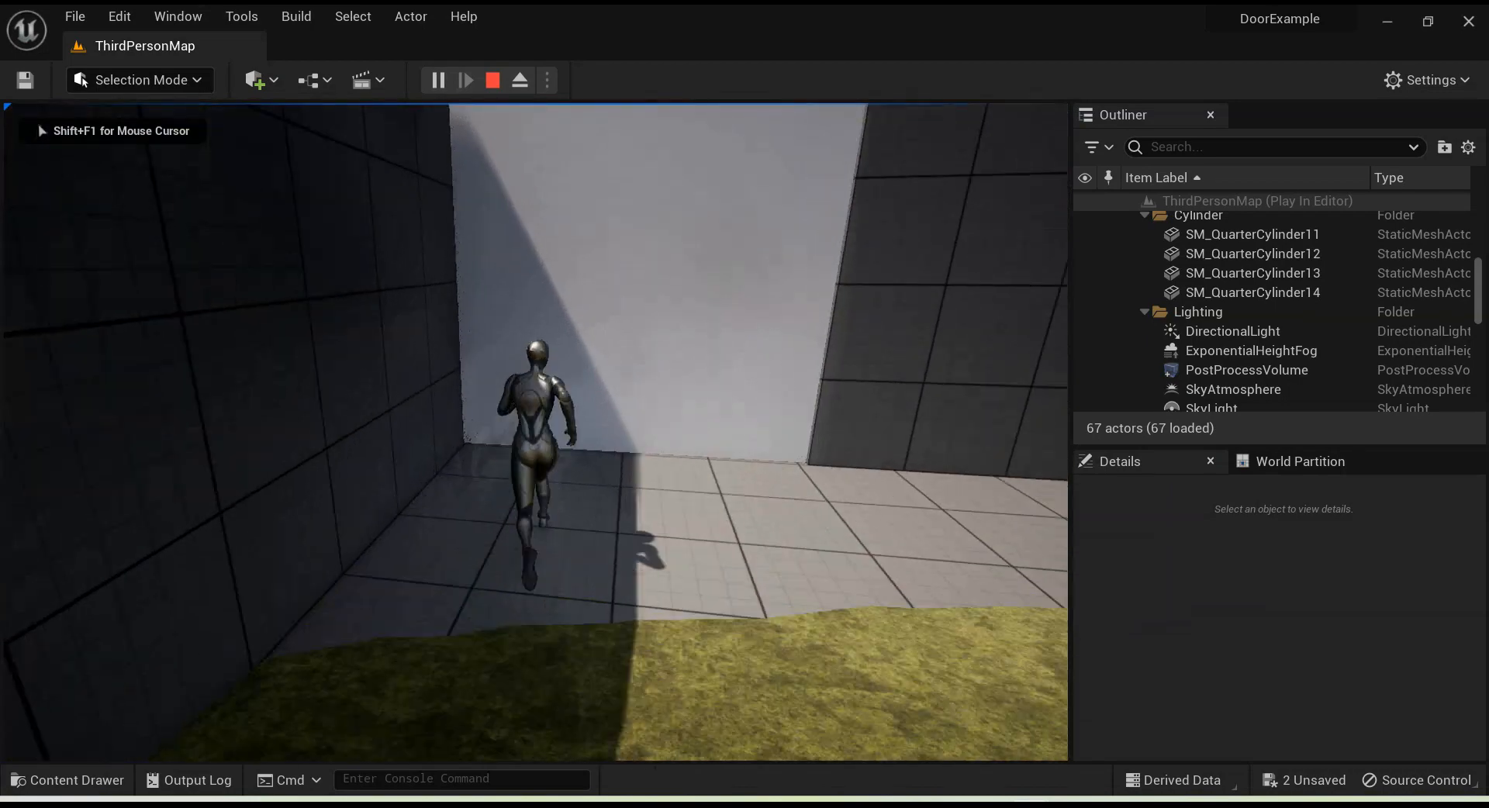
pyautogui.press('s')
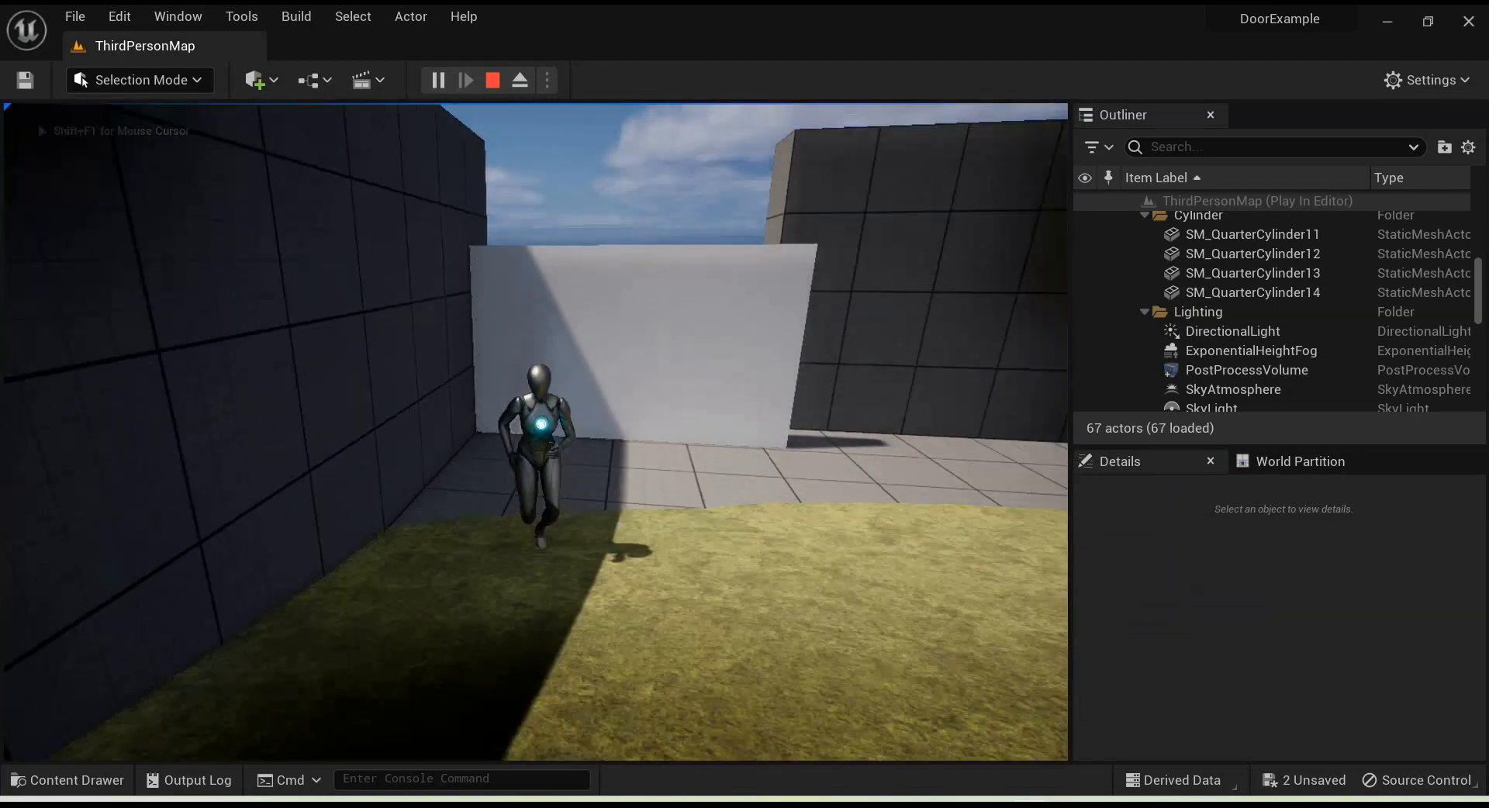
pyautogui.press('d')
pyautogui.press('w')
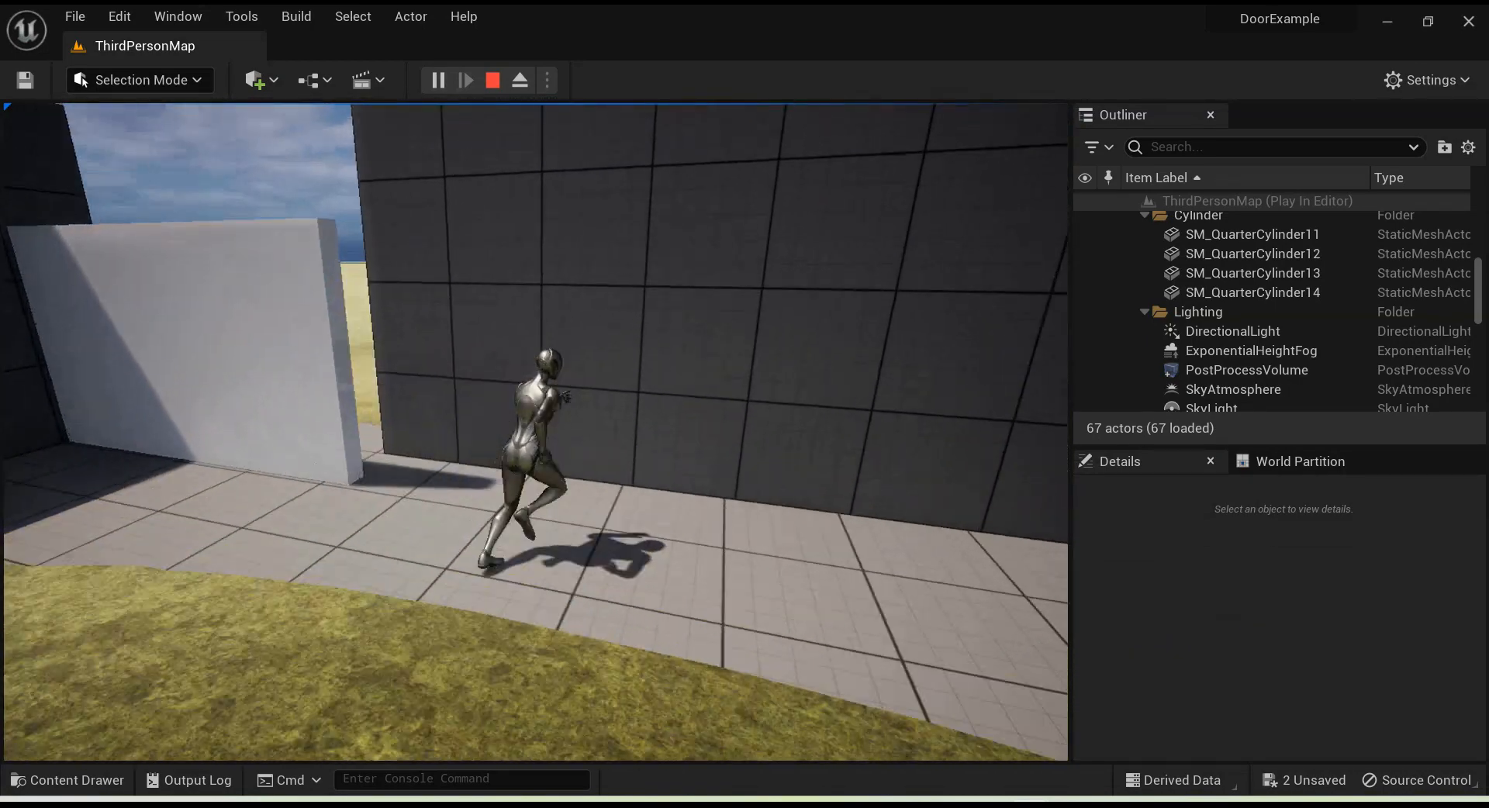
pyautogui.press('s')
pyautogui.press('a')
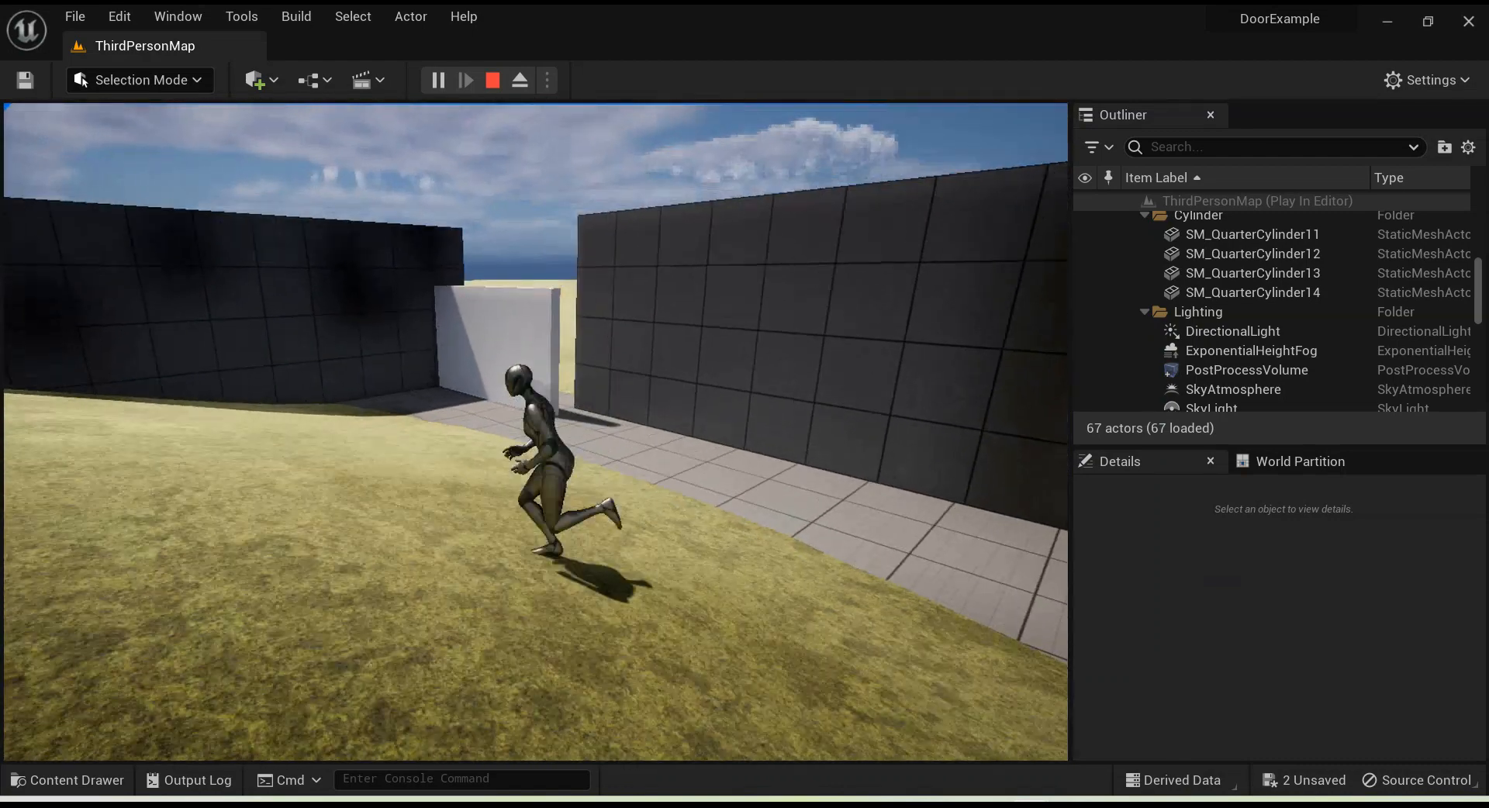
pyautogui.press('w')
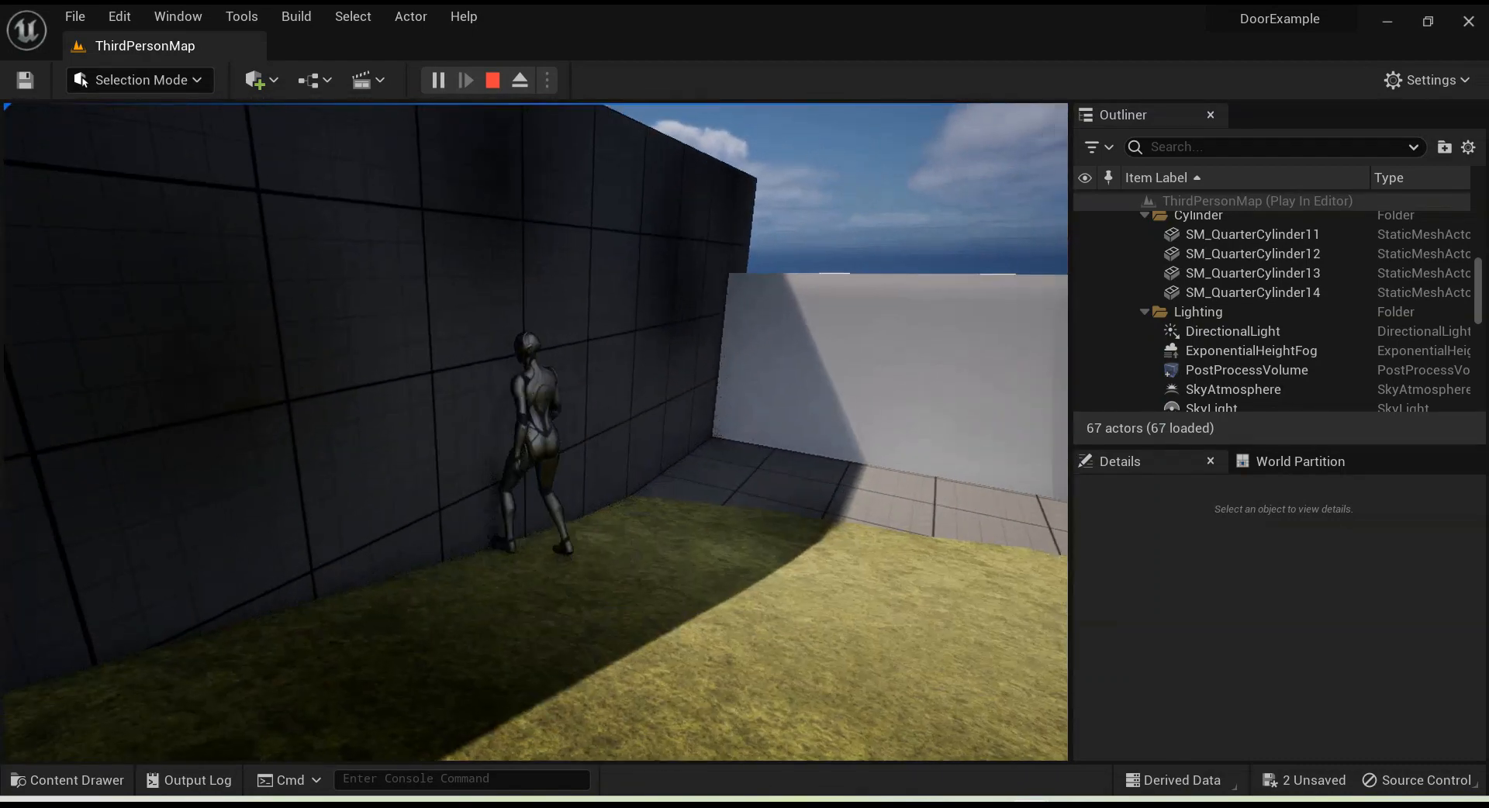
pyautogui.press('d')
pyautogui.press('w')
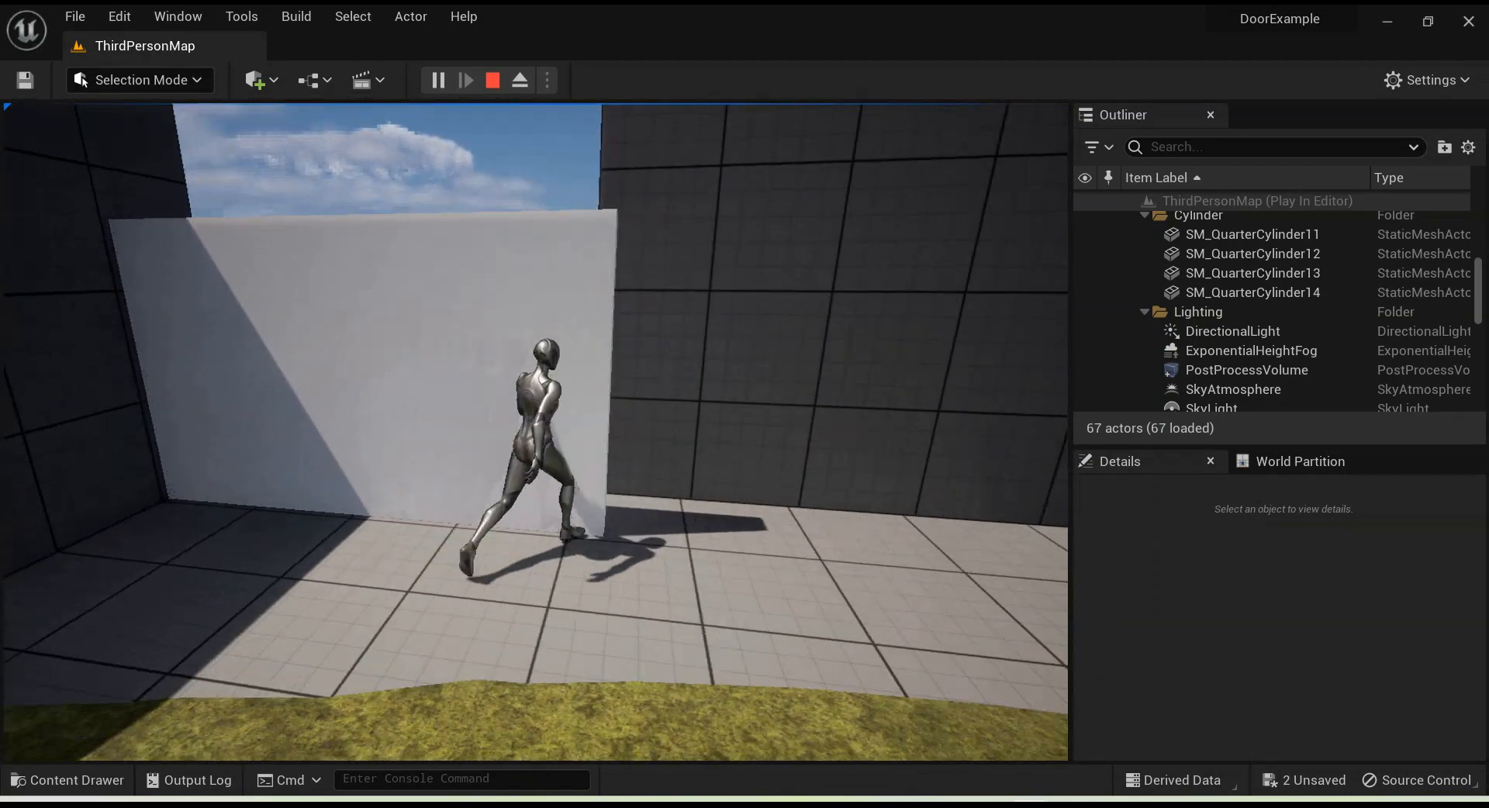
pyautogui.press('Escape')
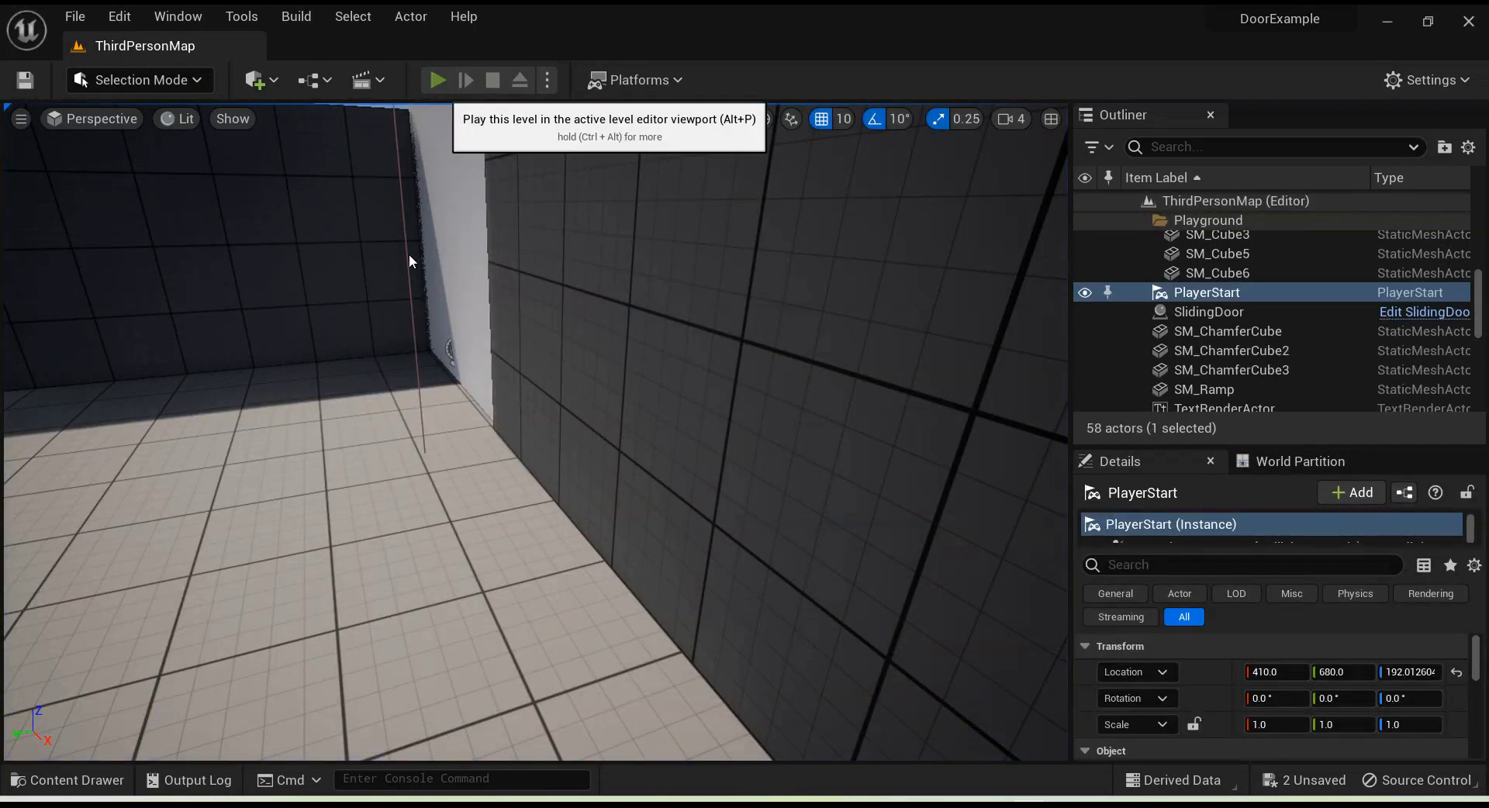
pyautogui.hotkey('alt', 'p')
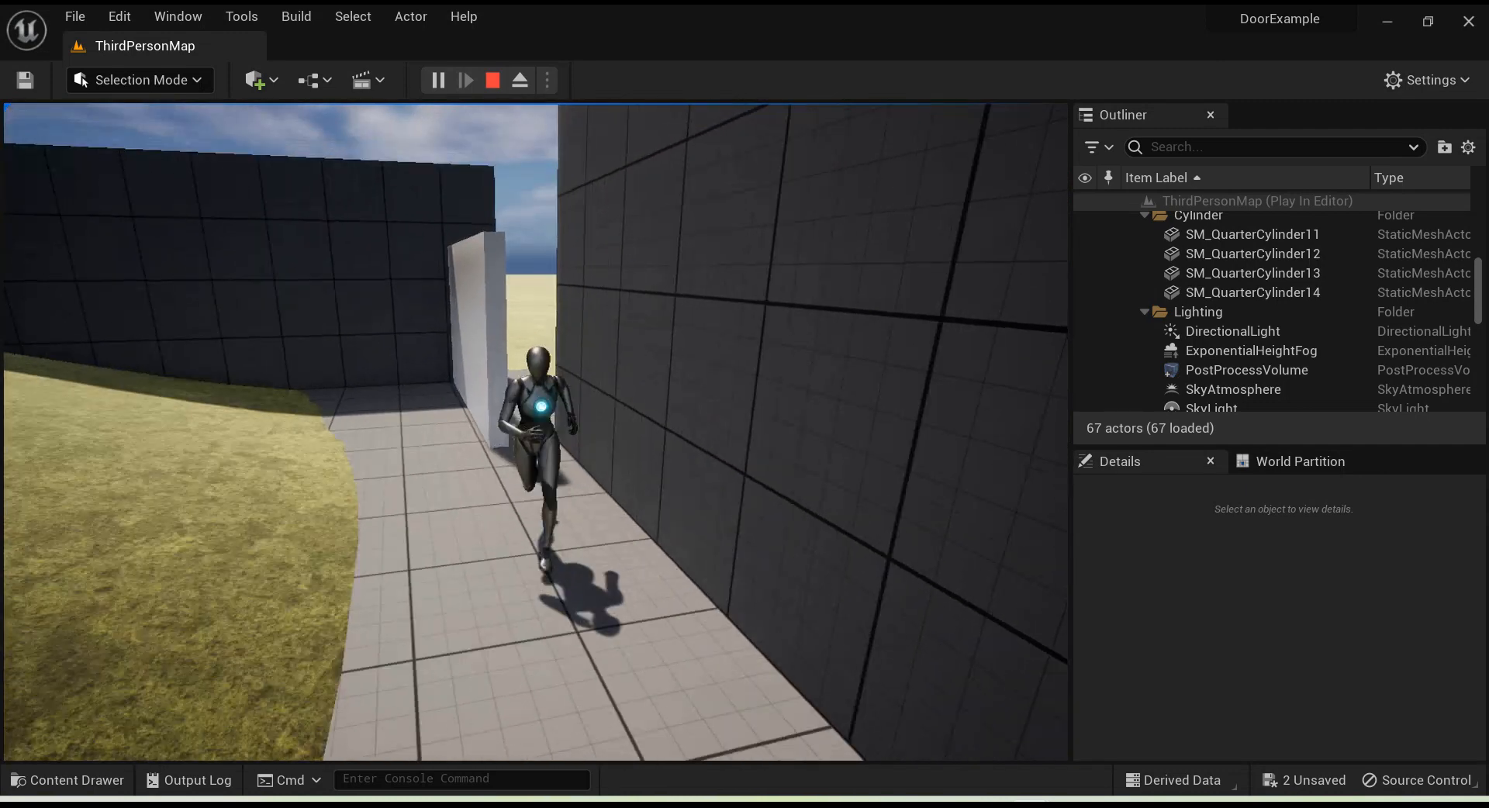
pyautogui.press('Escape')
# Step: Return to the SlidingDoor blueprint and create a new variable named SlideLocation
pyautogui.moveTo(1030, 805)
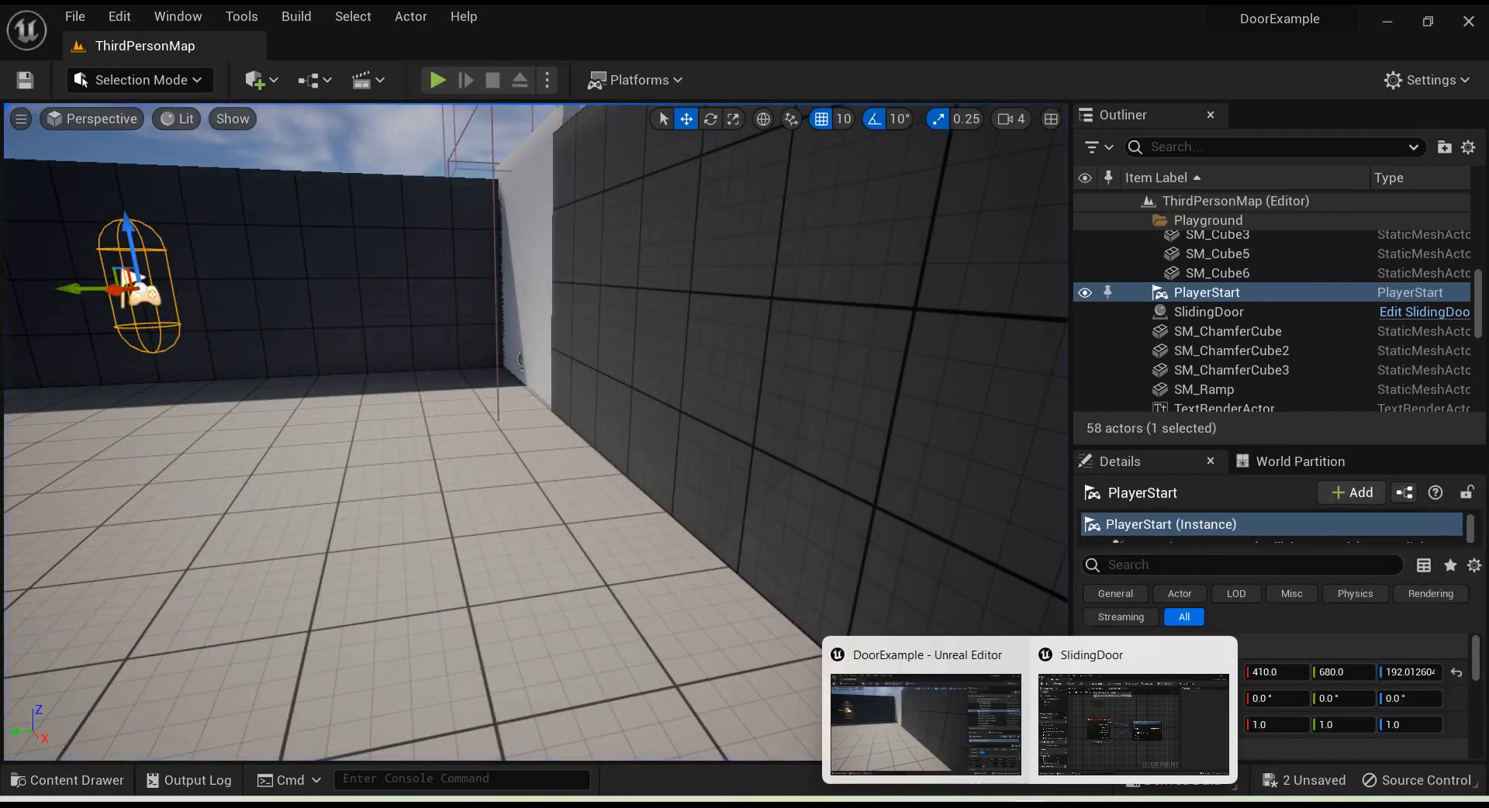
pyautogui.click(1082, 723)
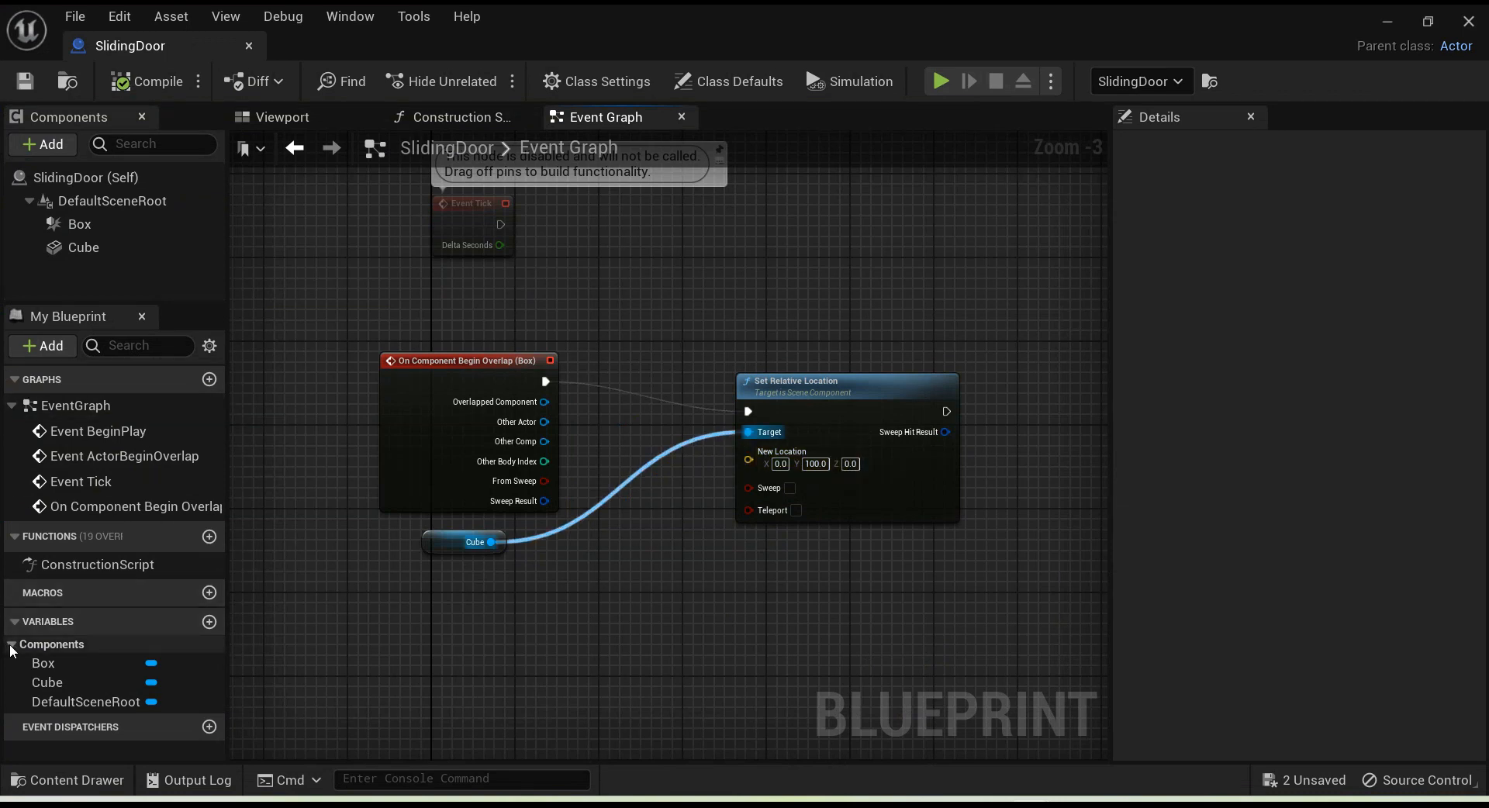
pyautogui.click(93, 644)
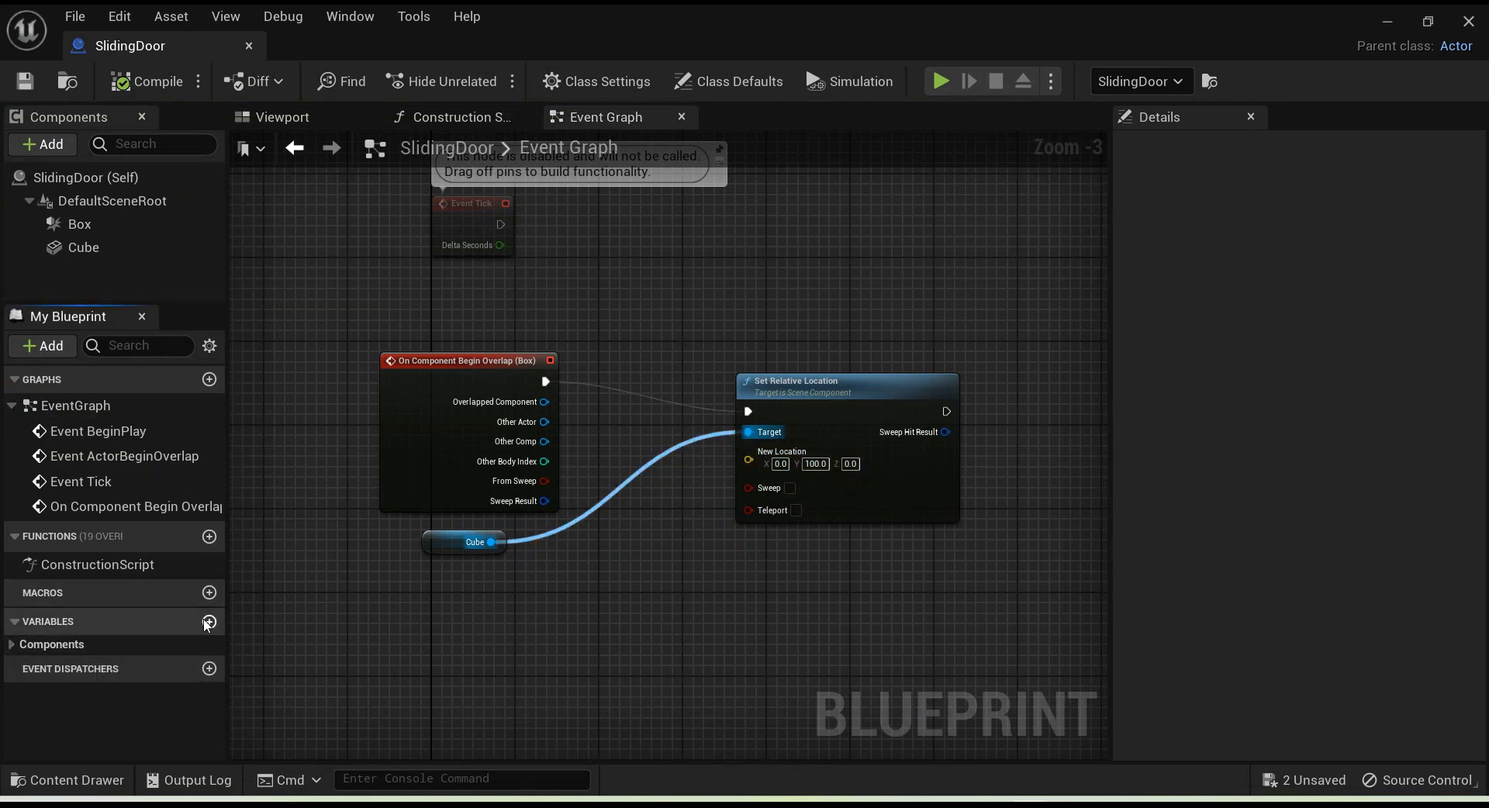
pyautogui.click(208, 622)
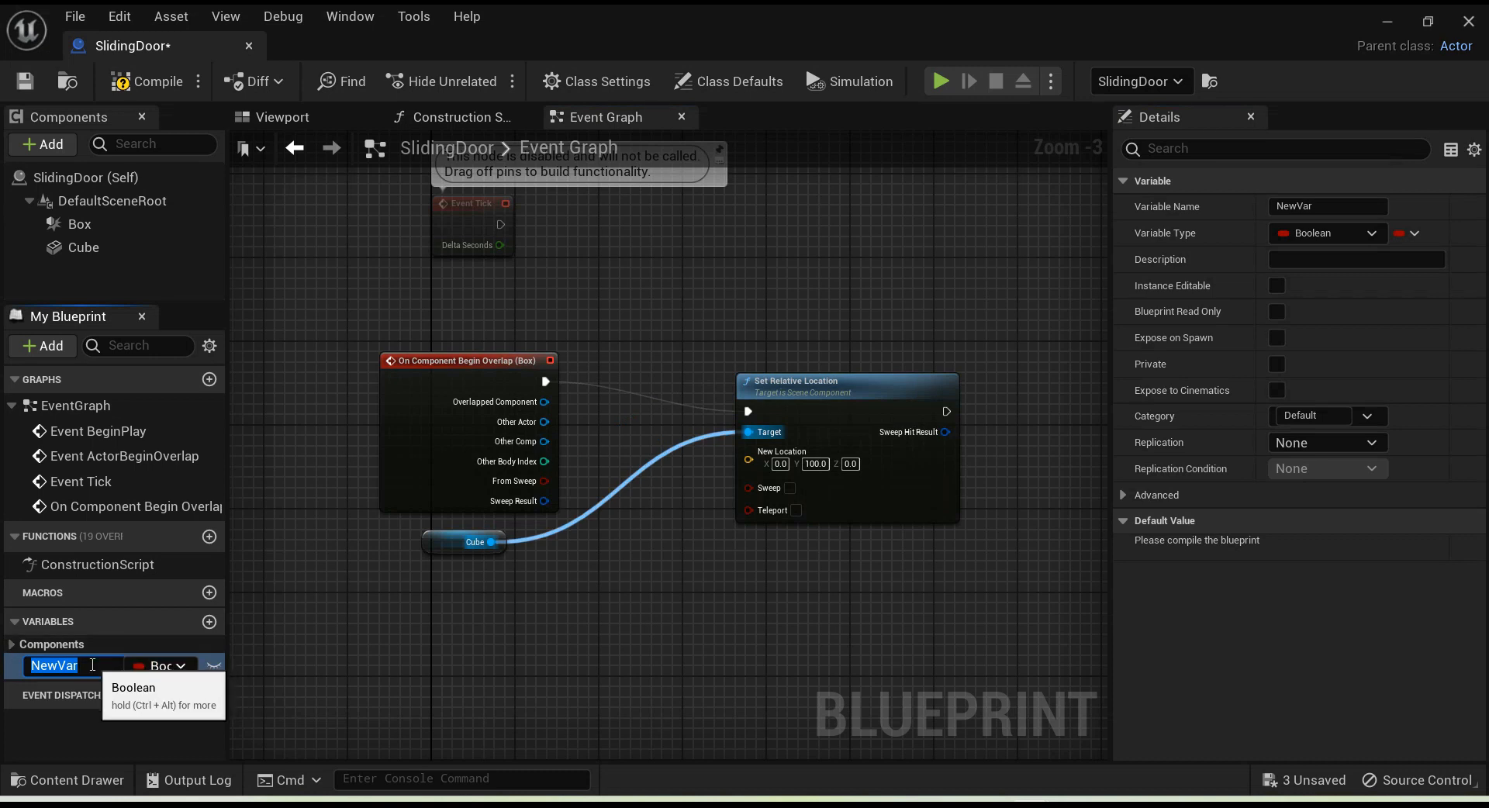
pyautogui.write('Location')
pyautogui.press('Return')
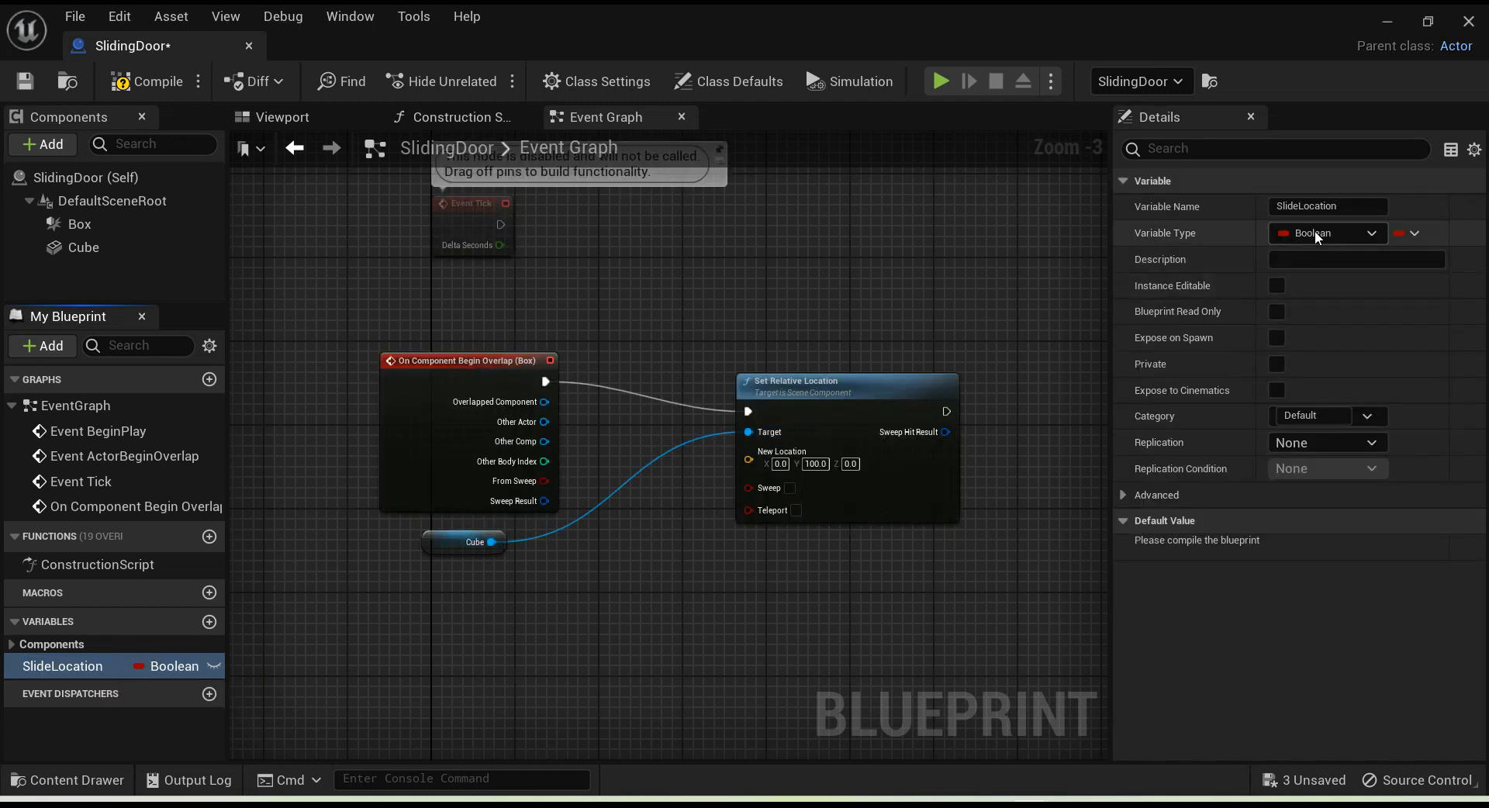
# Step: Change SlideLocation to a Vector variable with a default X value of 250, compiling the blueprint after each change
pyautogui.click(1315, 232)
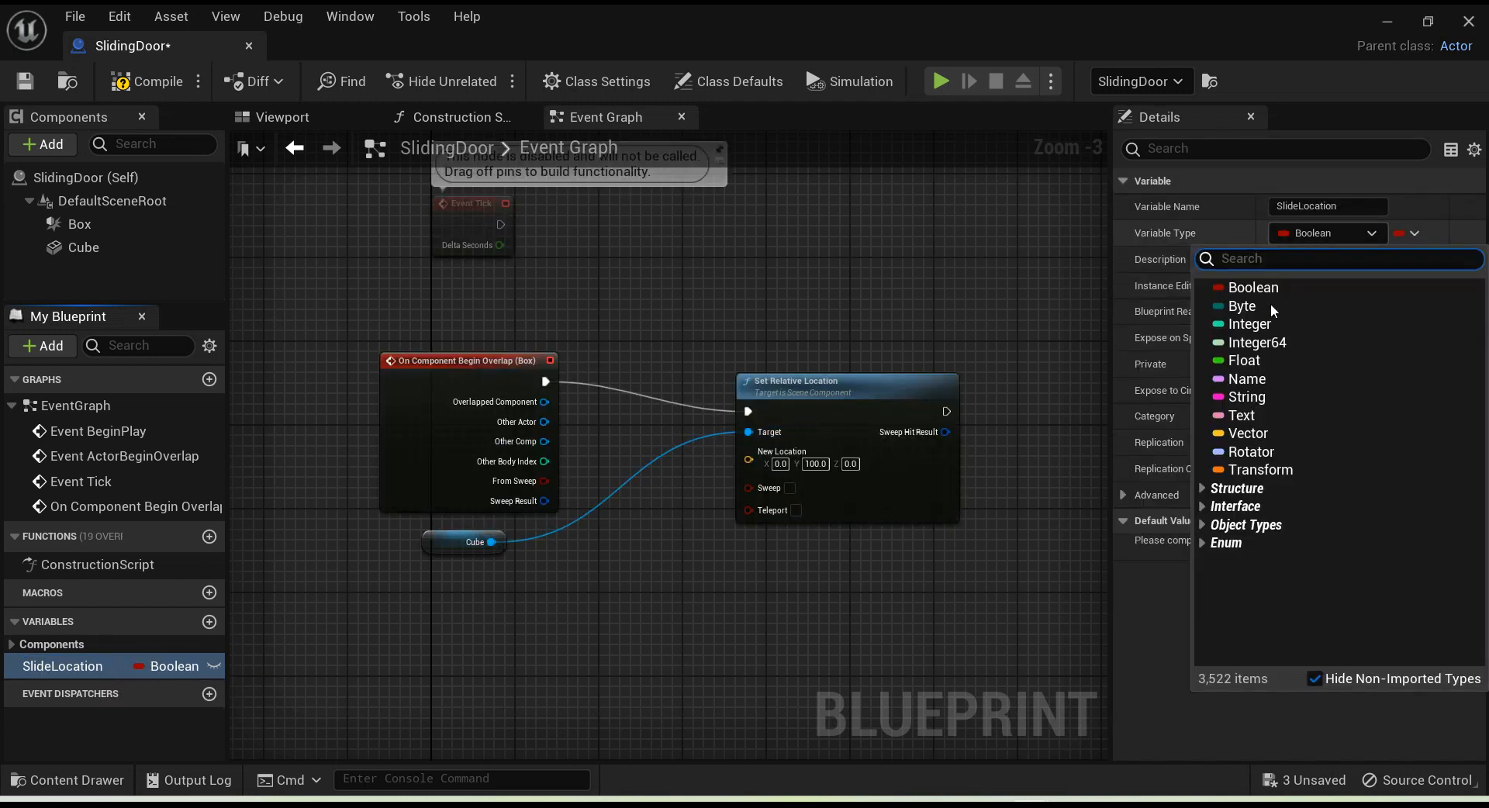
pyautogui.click(1249, 433)
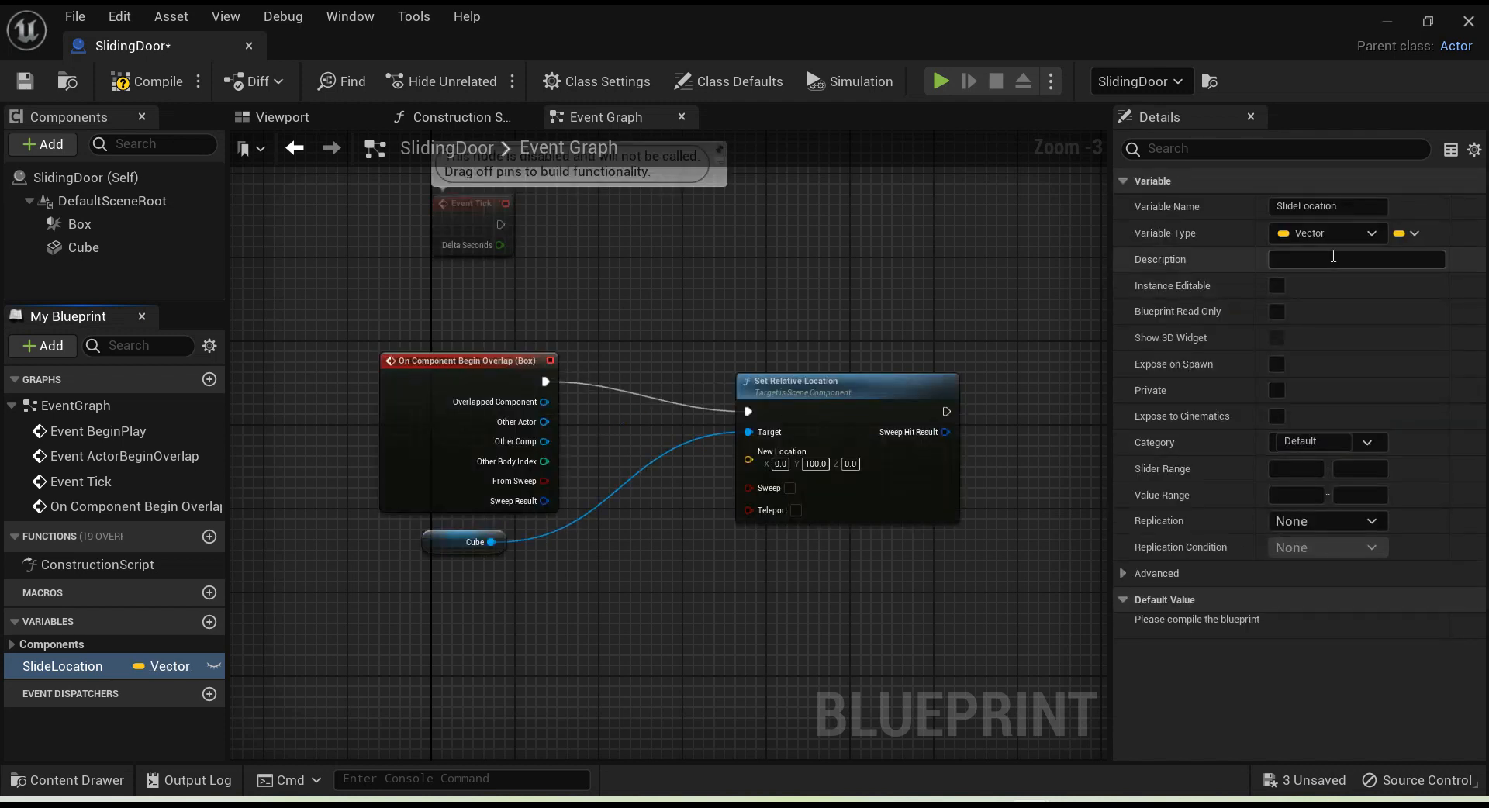
pyautogui.click(137, 84)
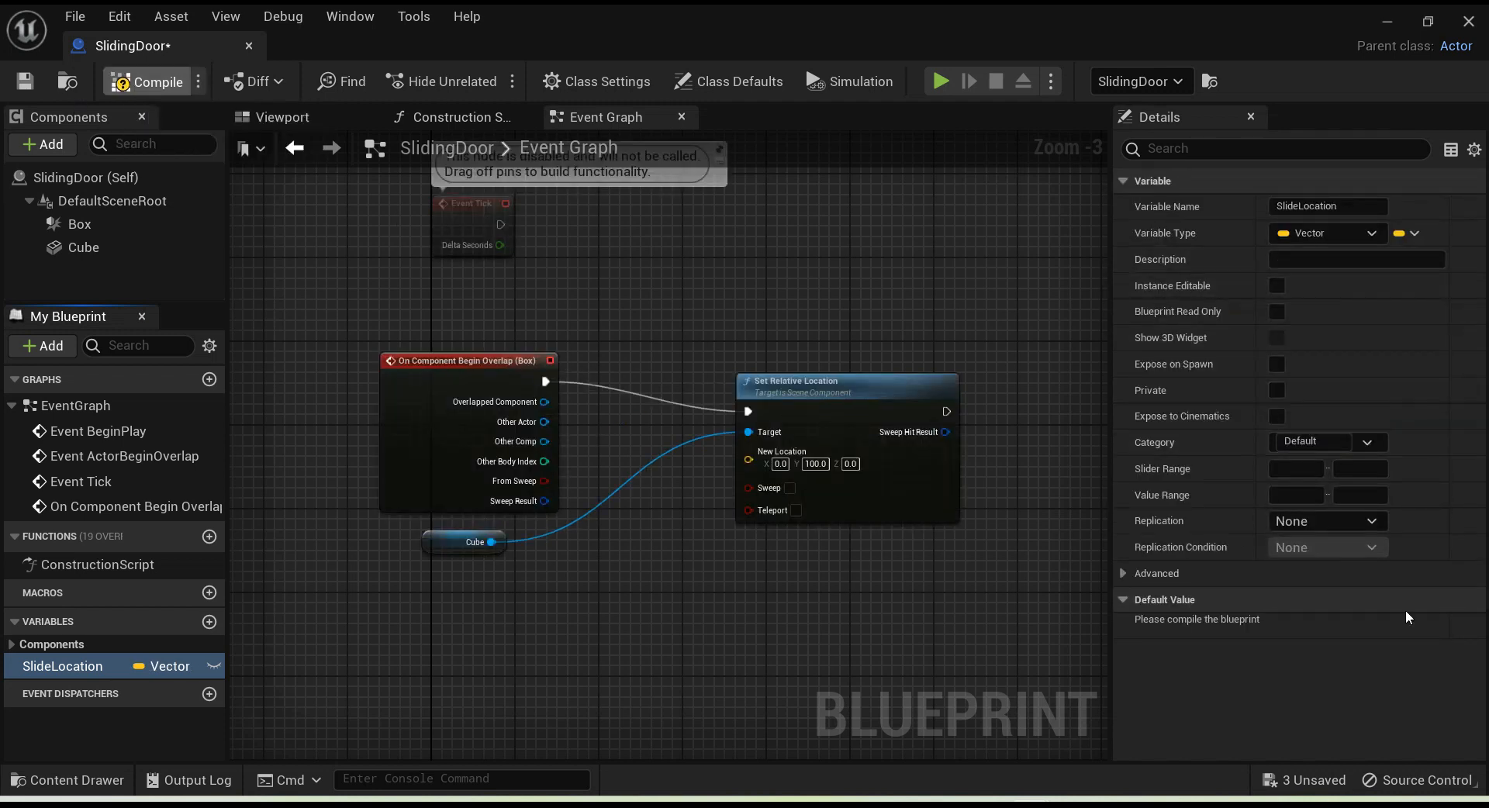
pyautogui.click(1299, 631)
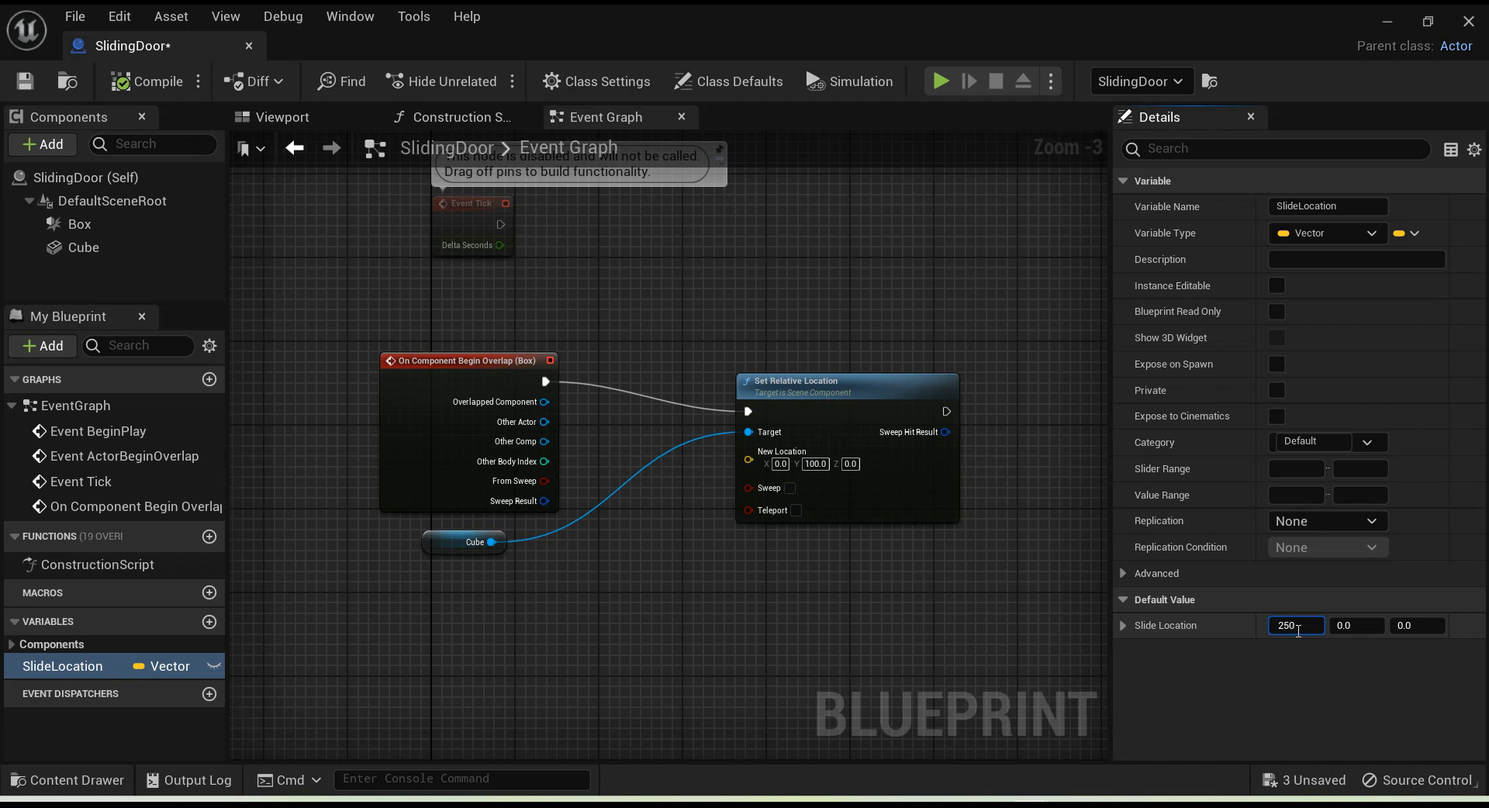
pyautogui.click(152, 77)
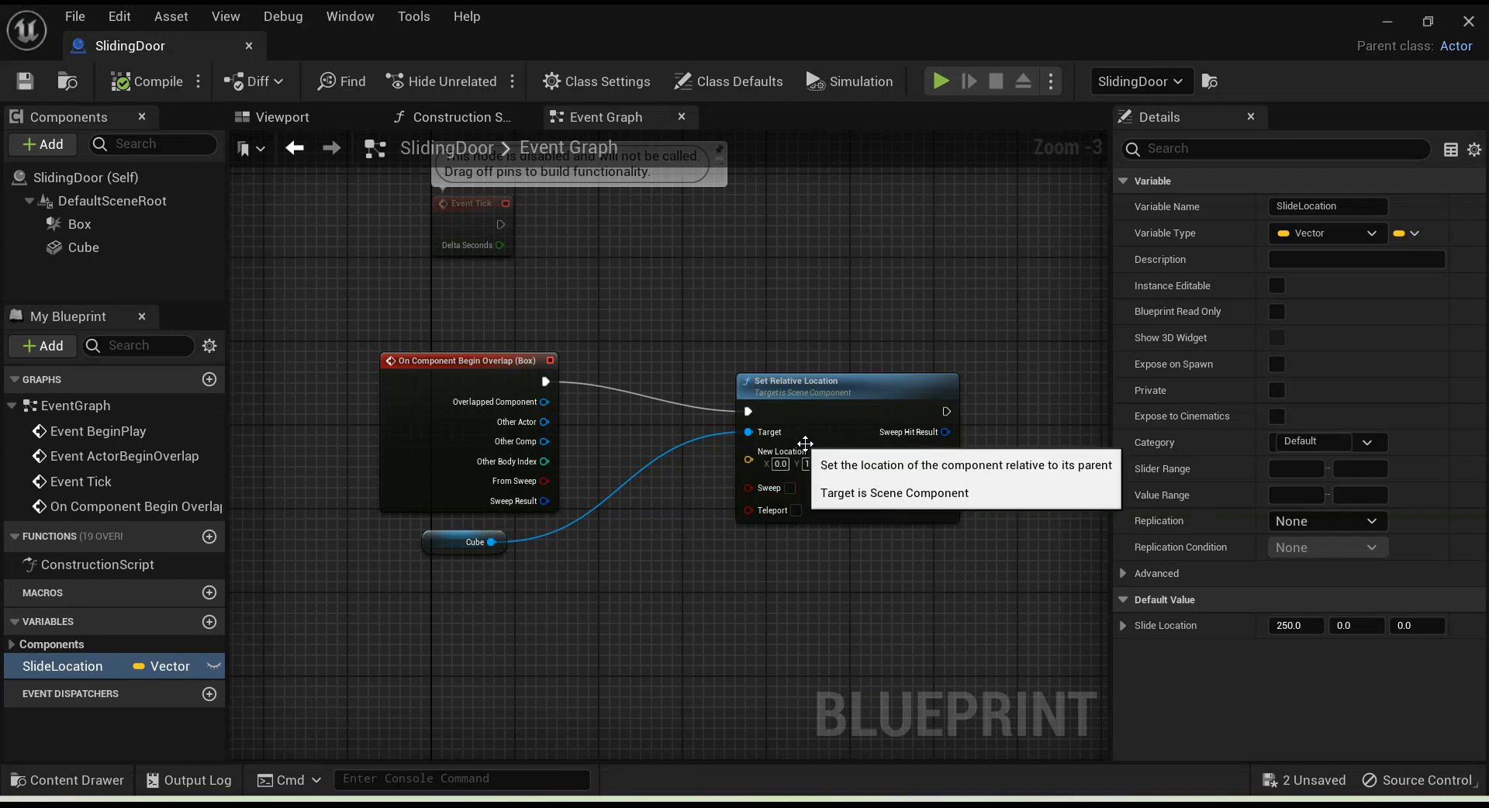
# Step: Move the Set Relative Location node farther from the overlap event and place a Get SlideLocation node below the Cube reference
pyautogui.moveTo(848, 406); pyautogui.dragTo(949, 481)
pyautogui.moveTo(64, 665); pyautogui.dragTo(483, 625)
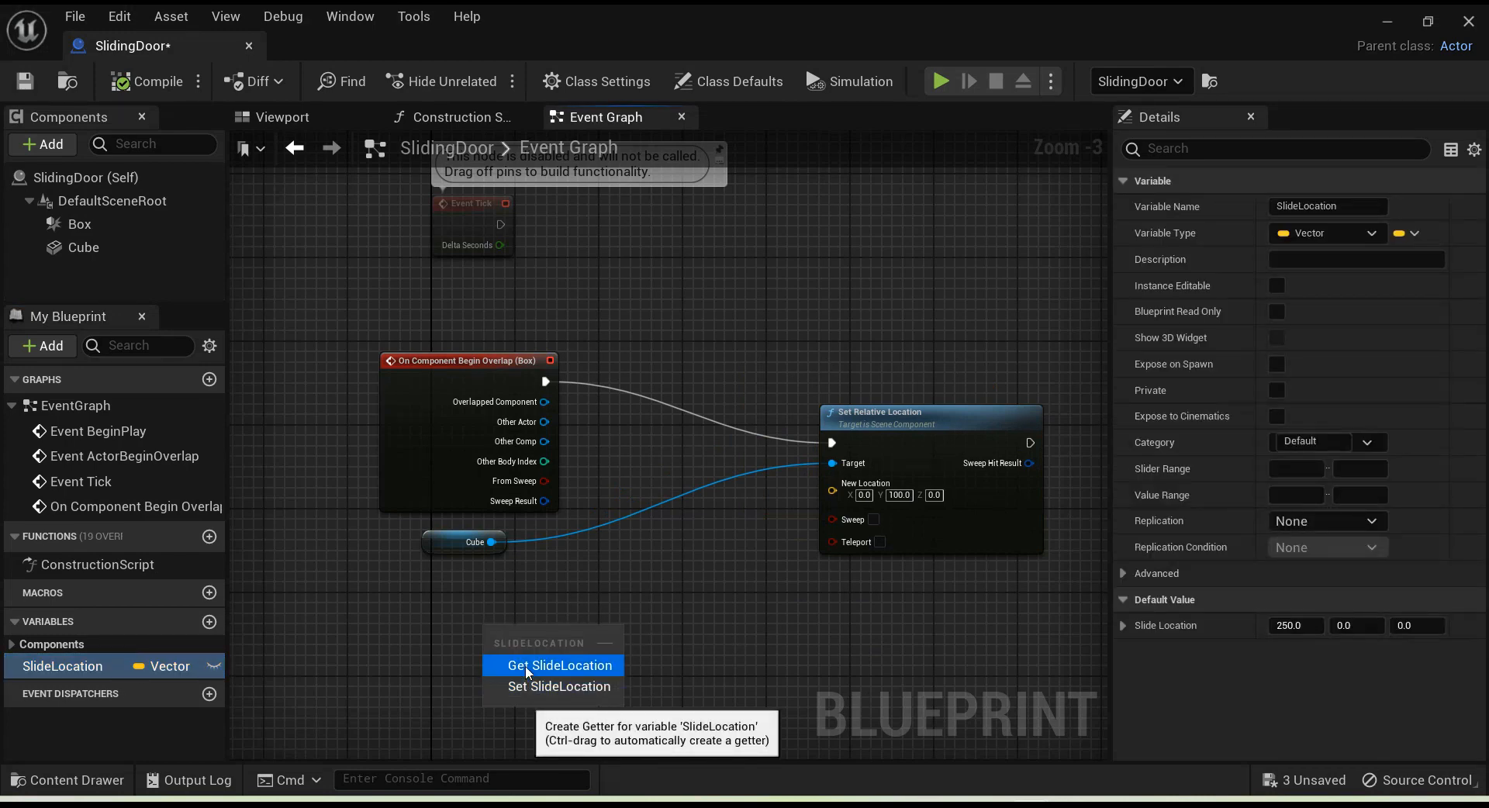
pyautogui.click(528, 667)
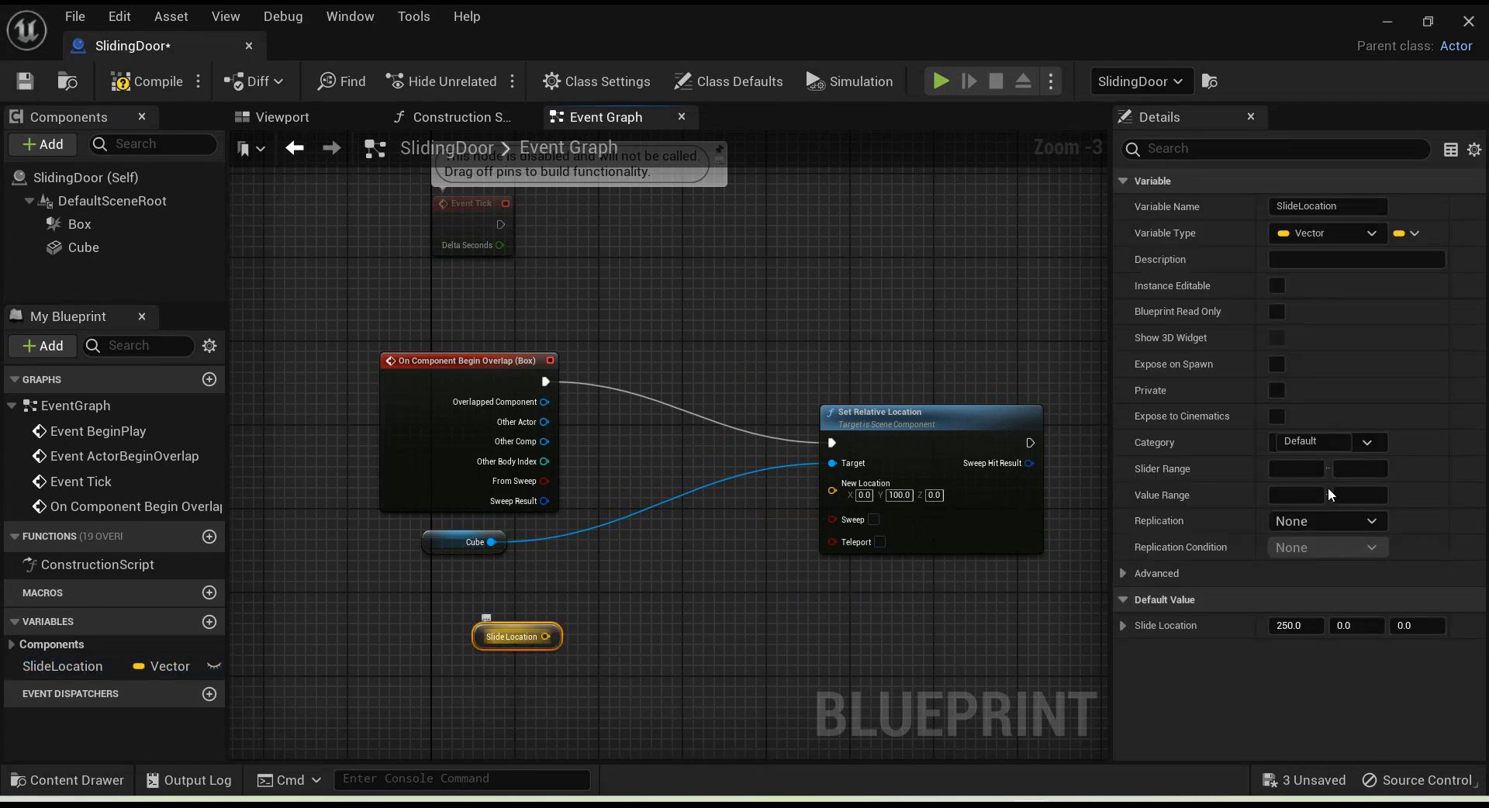
pyautogui.click(77, 658)
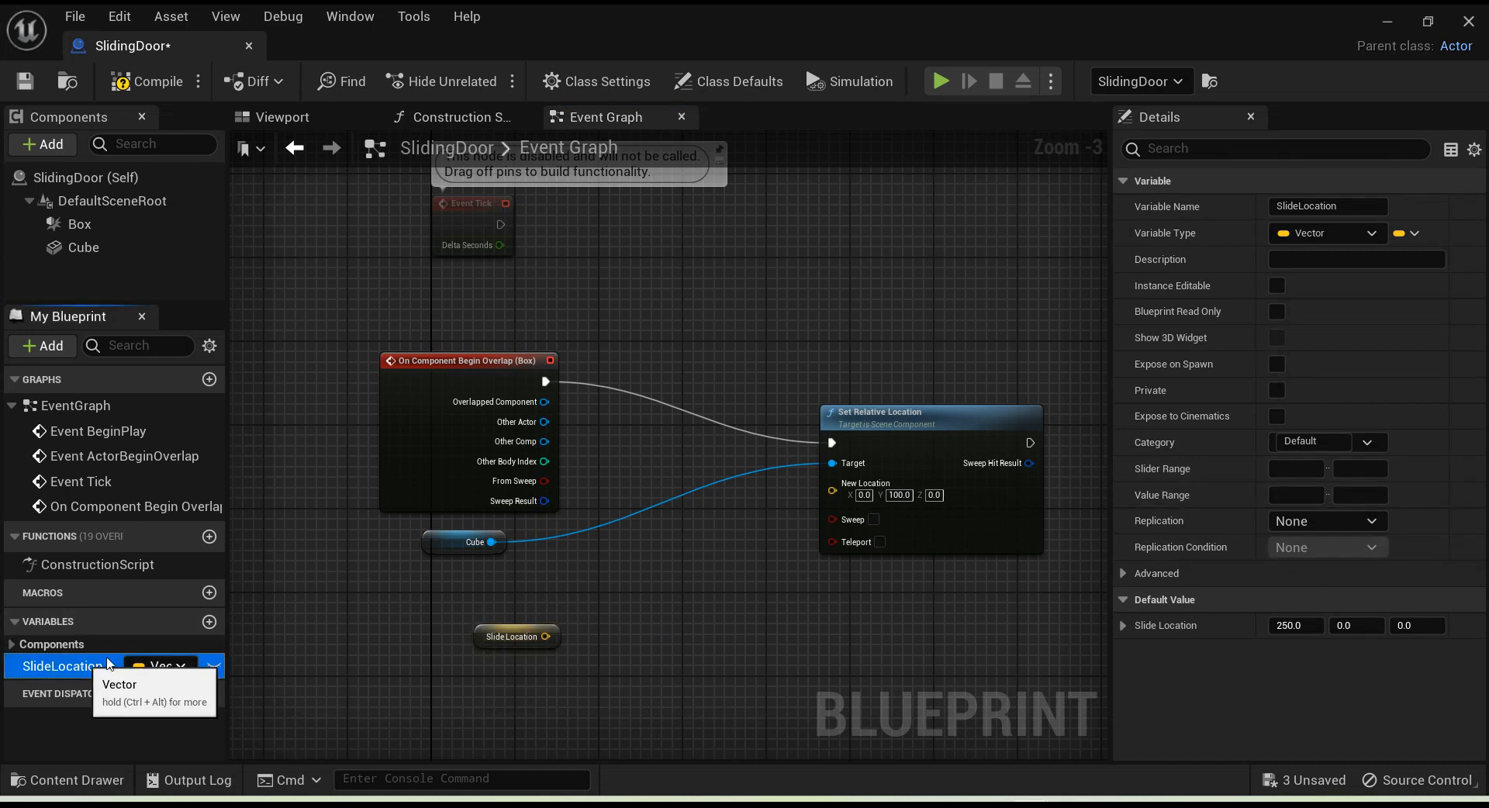
# Step: Make the SlideLocation variable instance editable and compile the blueprint
pyautogui.click(1278, 286)
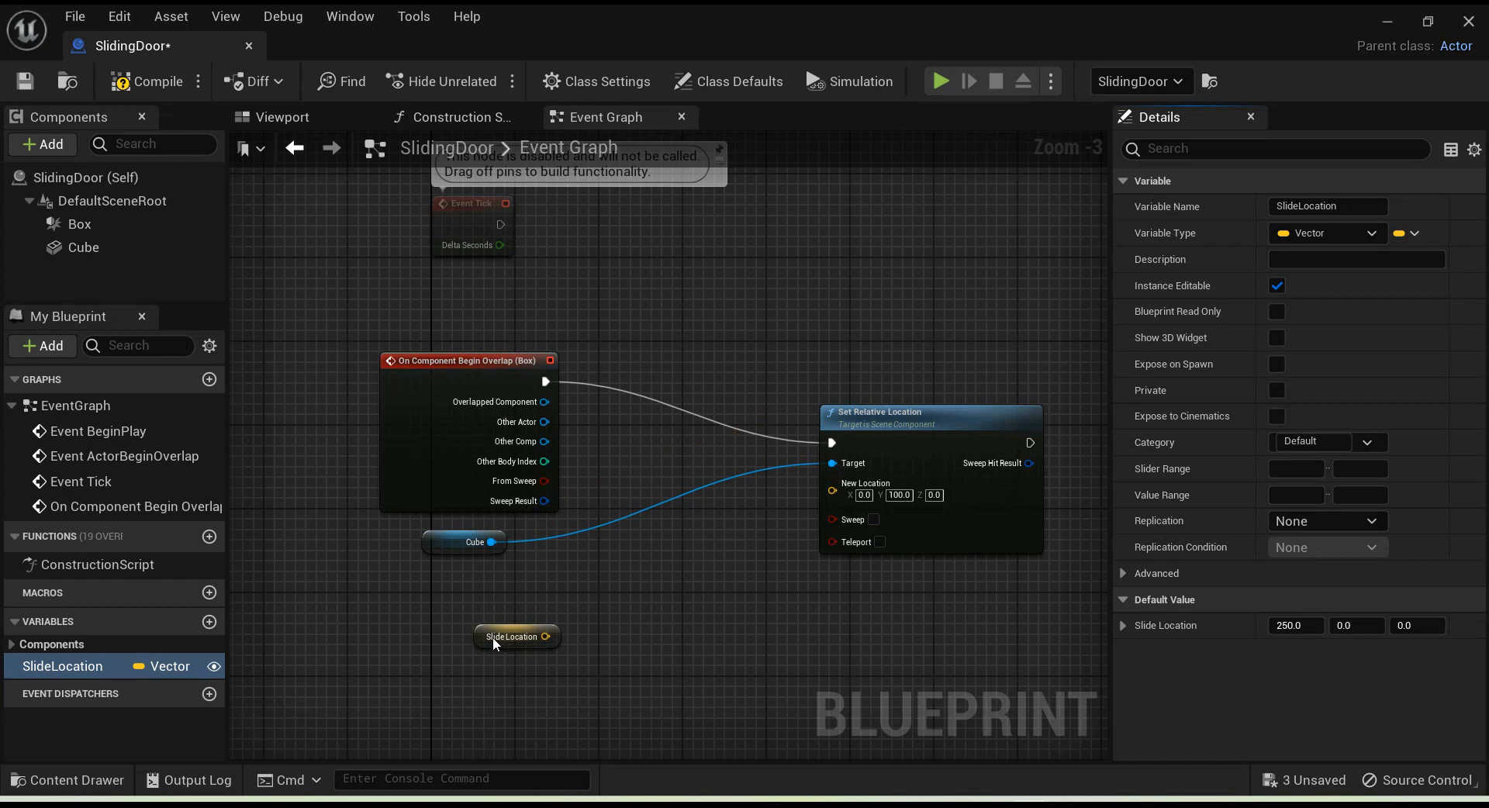
pyautogui.click(148, 82)
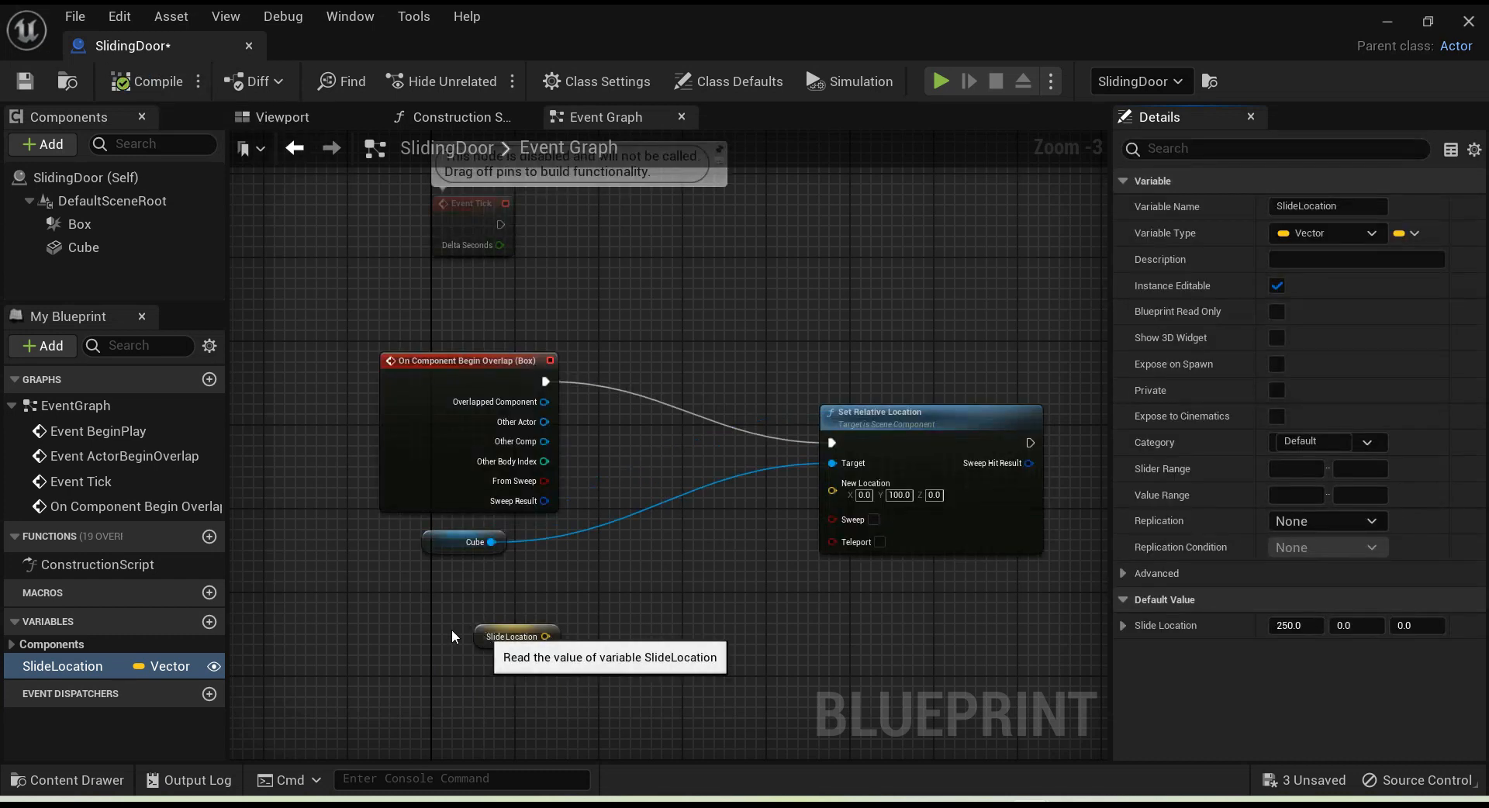
# Step: Move the SlideLocation node closer beneath the Cube reference, split its vector output into X, Y and Z pins, and compile
pyautogui.moveTo(478, 631); pyautogui.dragTo(396, 590)
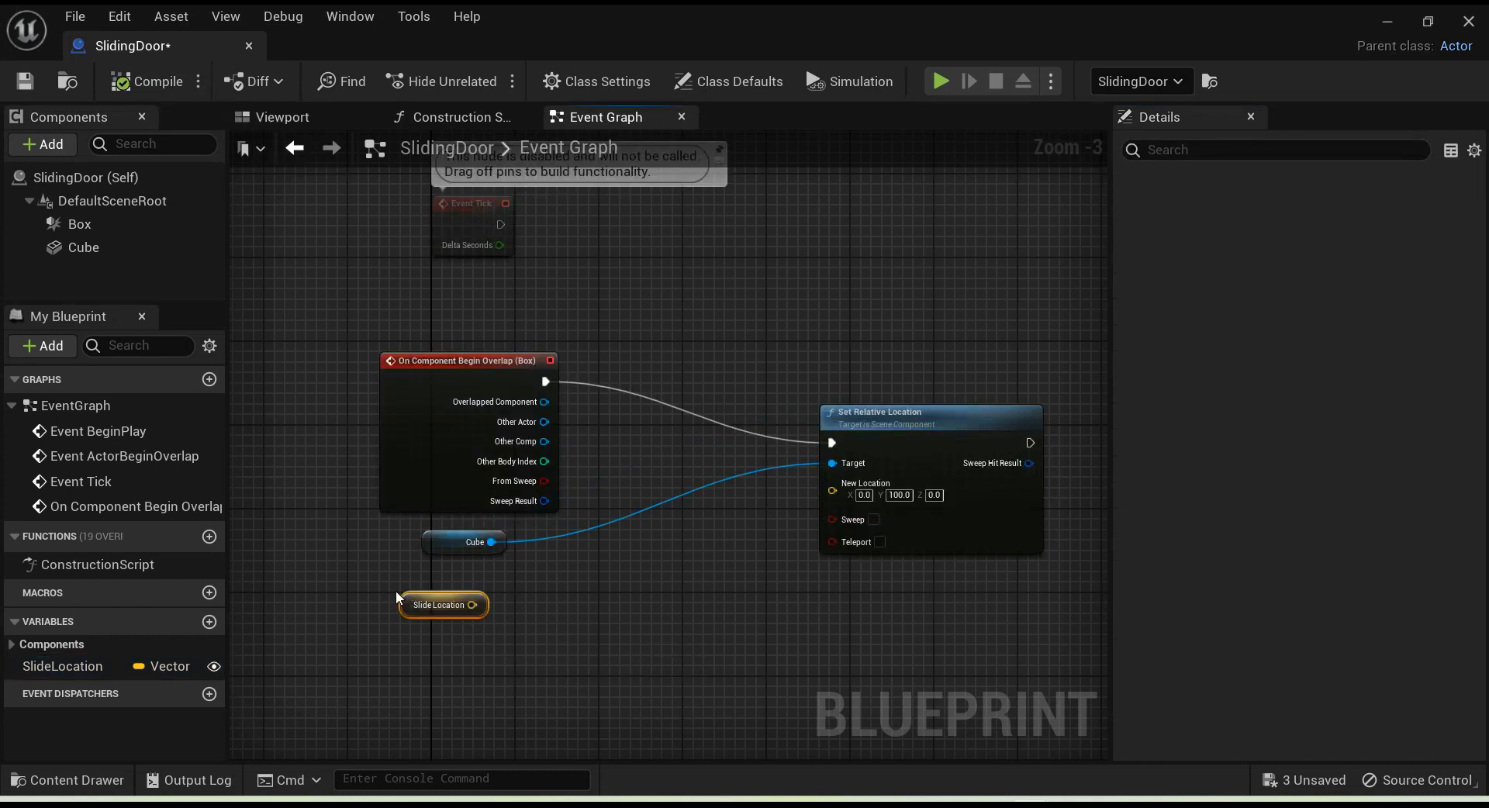
pyautogui.rightClick(460, 595)
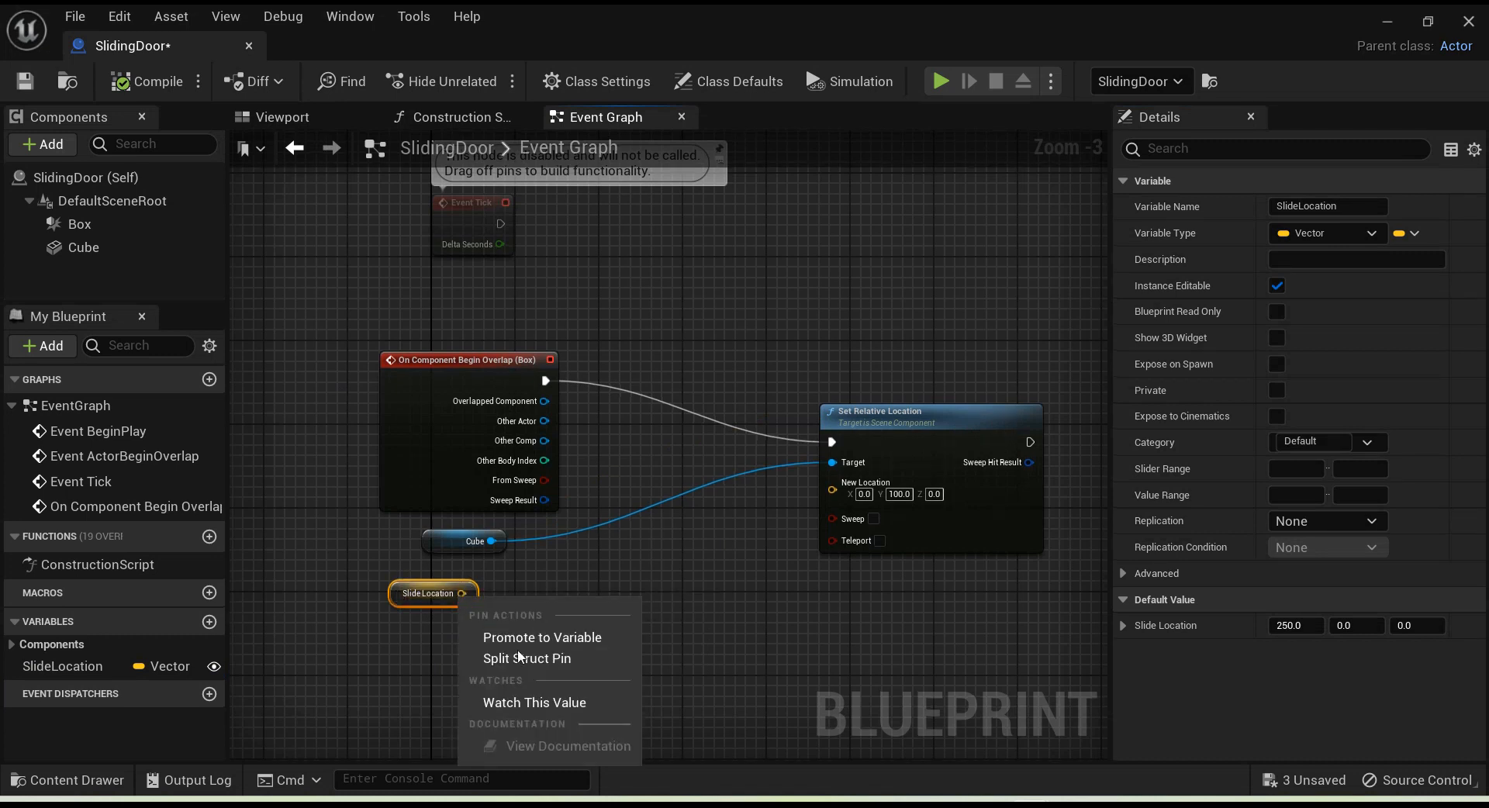
pyautogui.rightClick(428, 592)
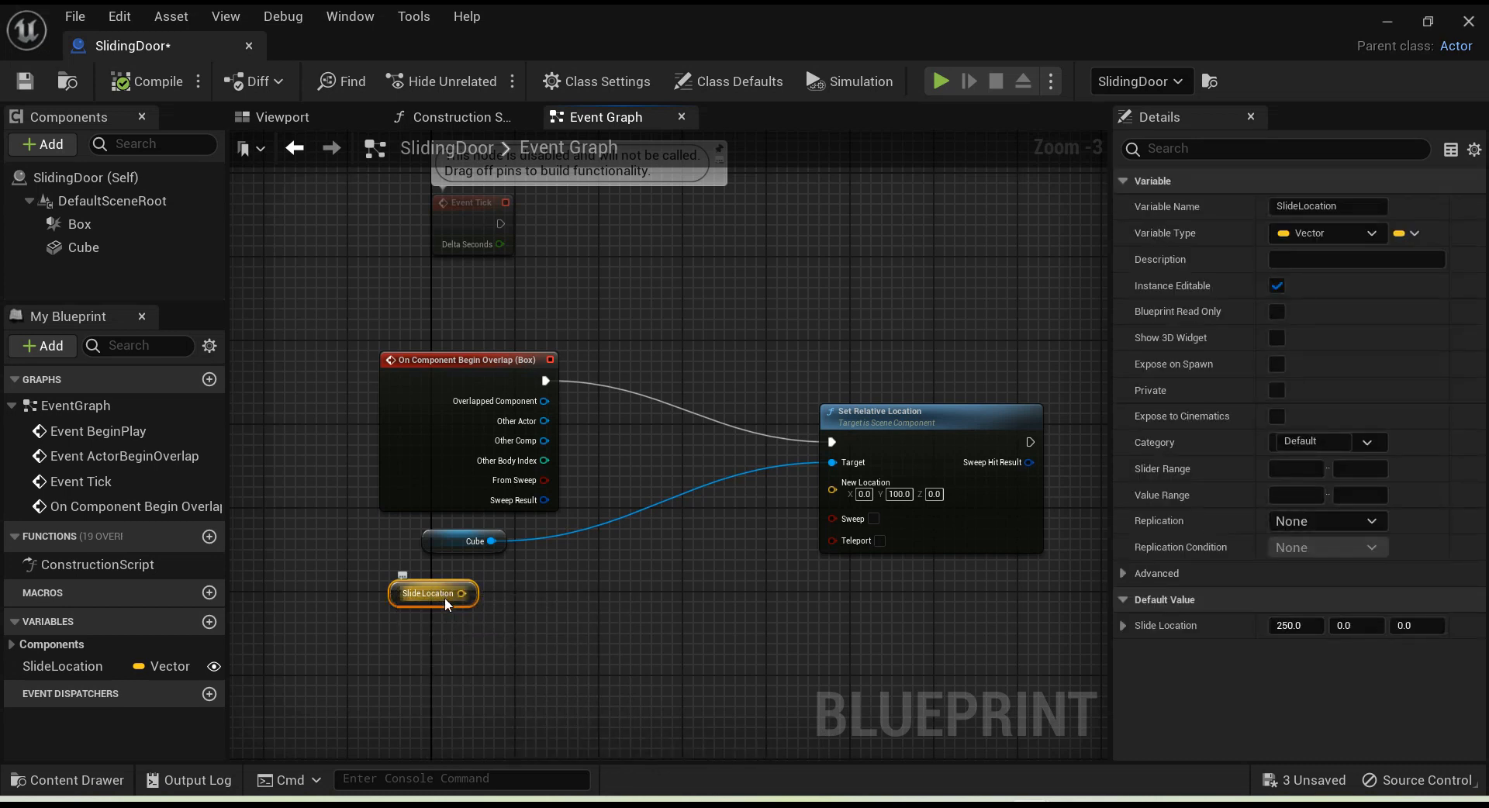
pyautogui.rightClick(444, 598)
pyautogui.click(496, 659)
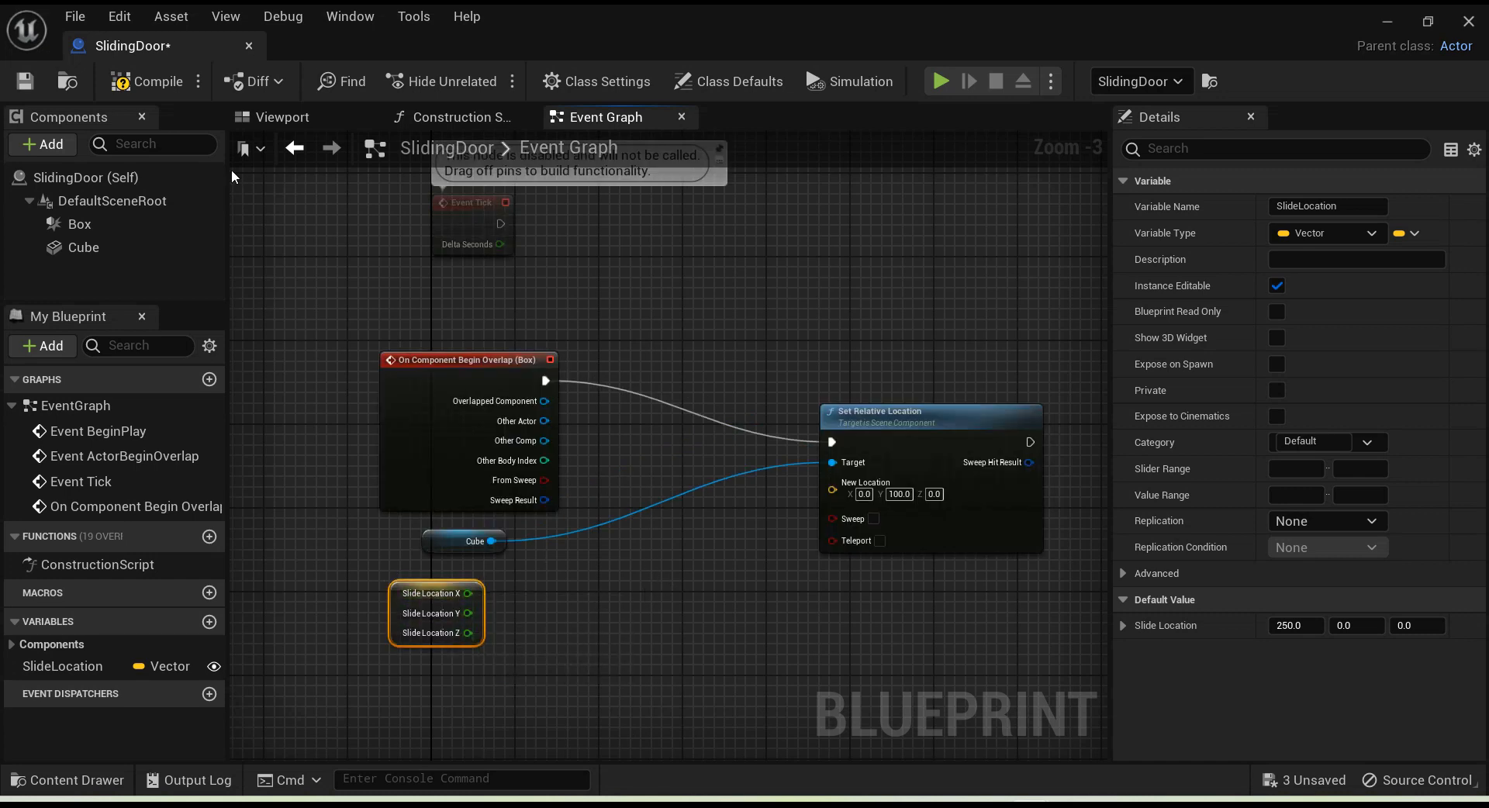
pyautogui.click(147, 82)
# Step: Split the New Location pin of Set Relative Location, connect SlideLocation X, Y and Z to the matching inputs, and compile
pyautogui.rightClick(844, 486)
pyautogui.click(893, 553)
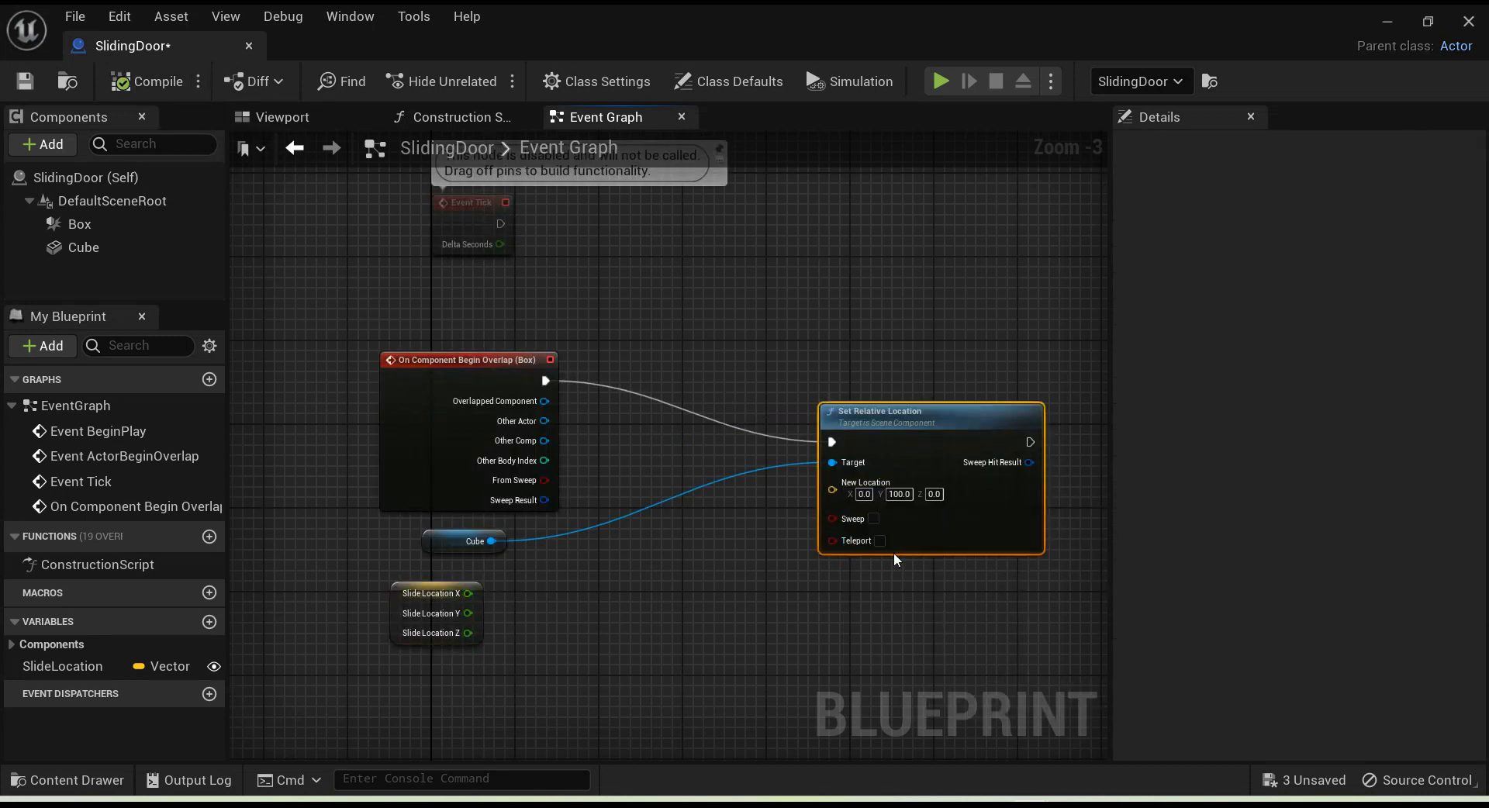
pyautogui.moveTo(468, 593); pyautogui.dragTo(845, 483)
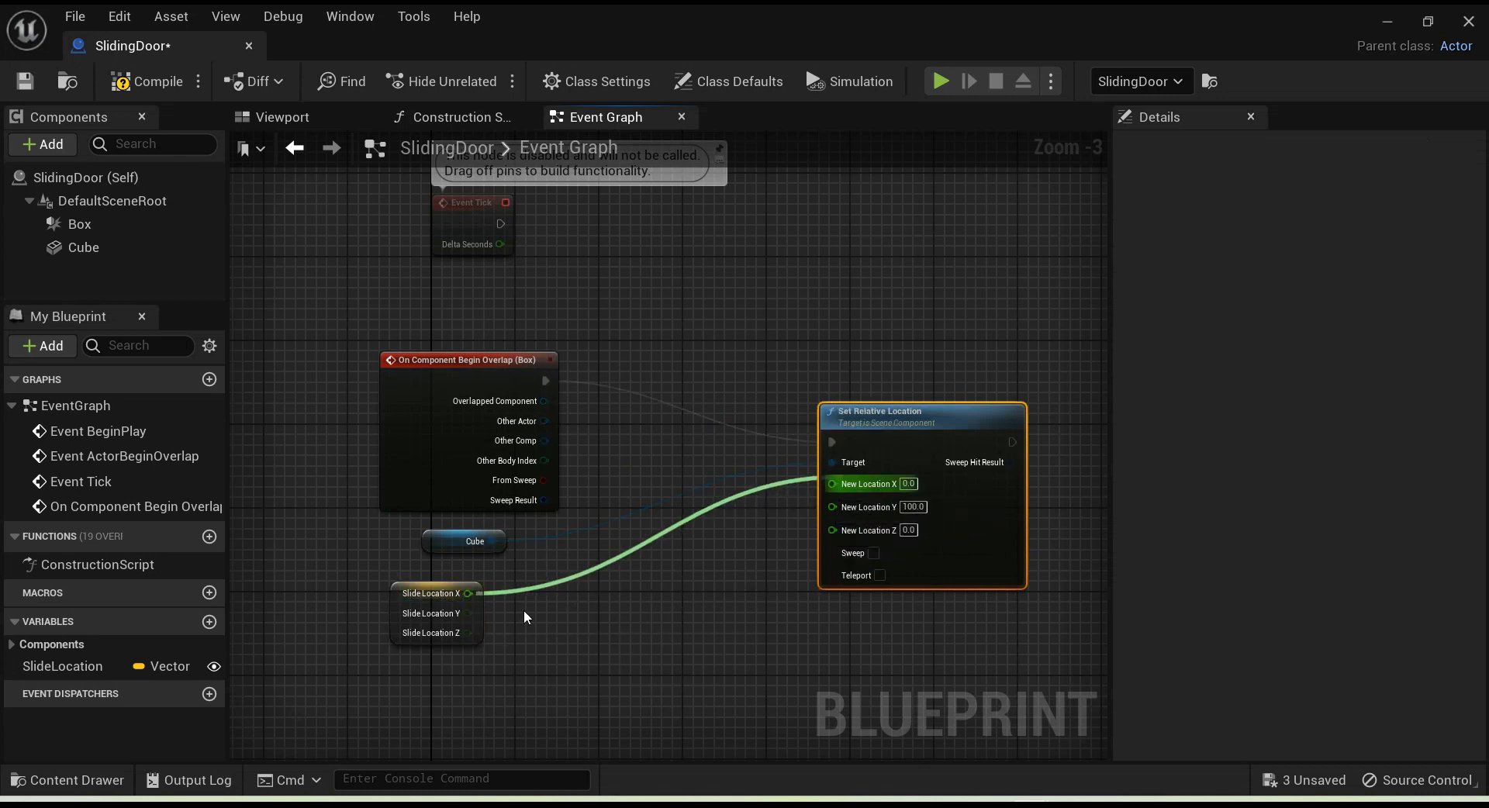
pyautogui.moveTo(468, 614); pyautogui.dragTo(848, 501)
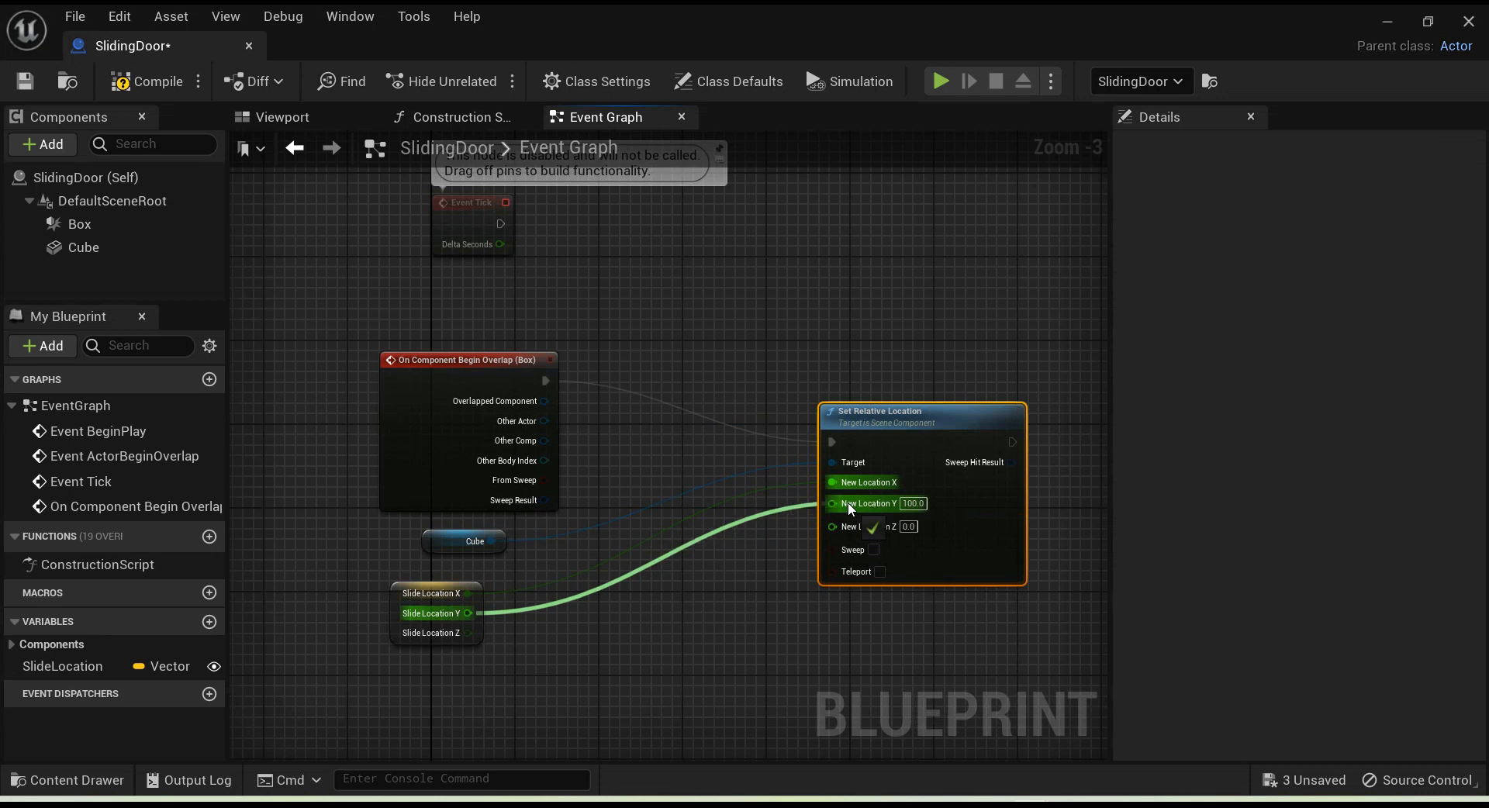
pyautogui.moveTo(468, 633); pyautogui.dragTo(854, 518)
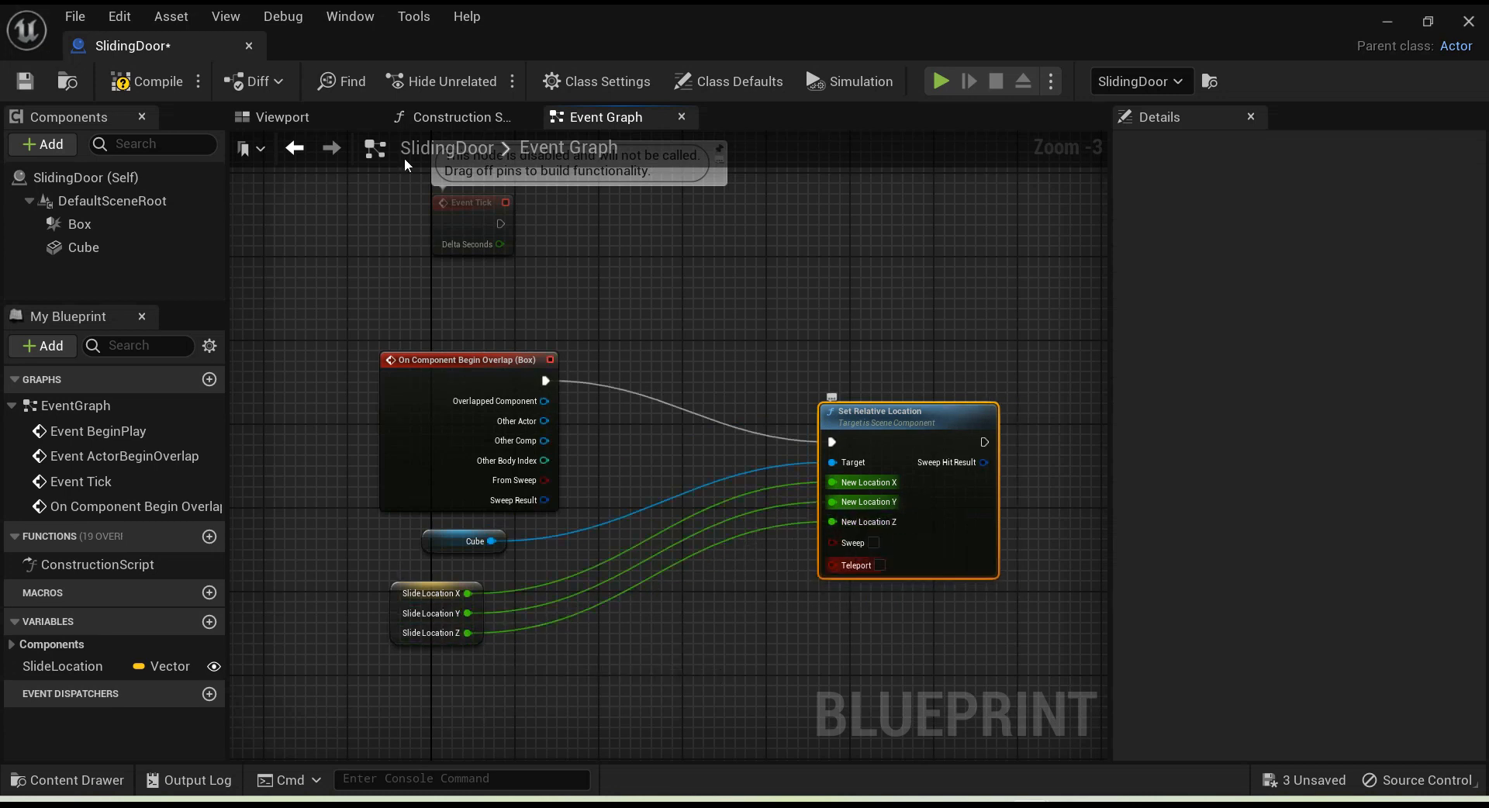
pyautogui.click(144, 82)
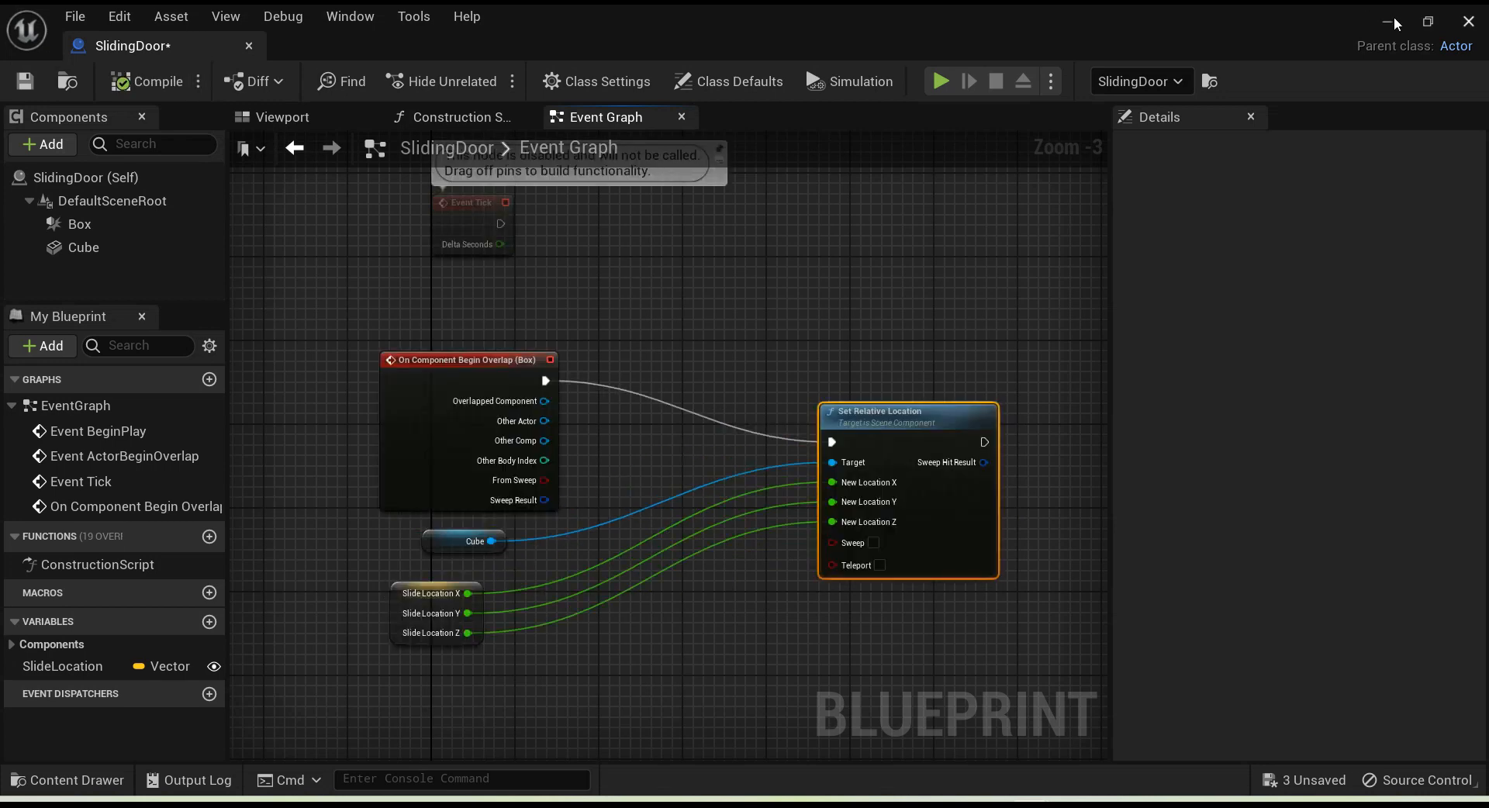
# Step: Return to the ThirdPersonMap level and enlarge the area showing the selected actor's details
pyautogui.click(1387, 21)
pyautogui.moveTo(520, 437); pyautogui.dragTo(702, 371, button='right')
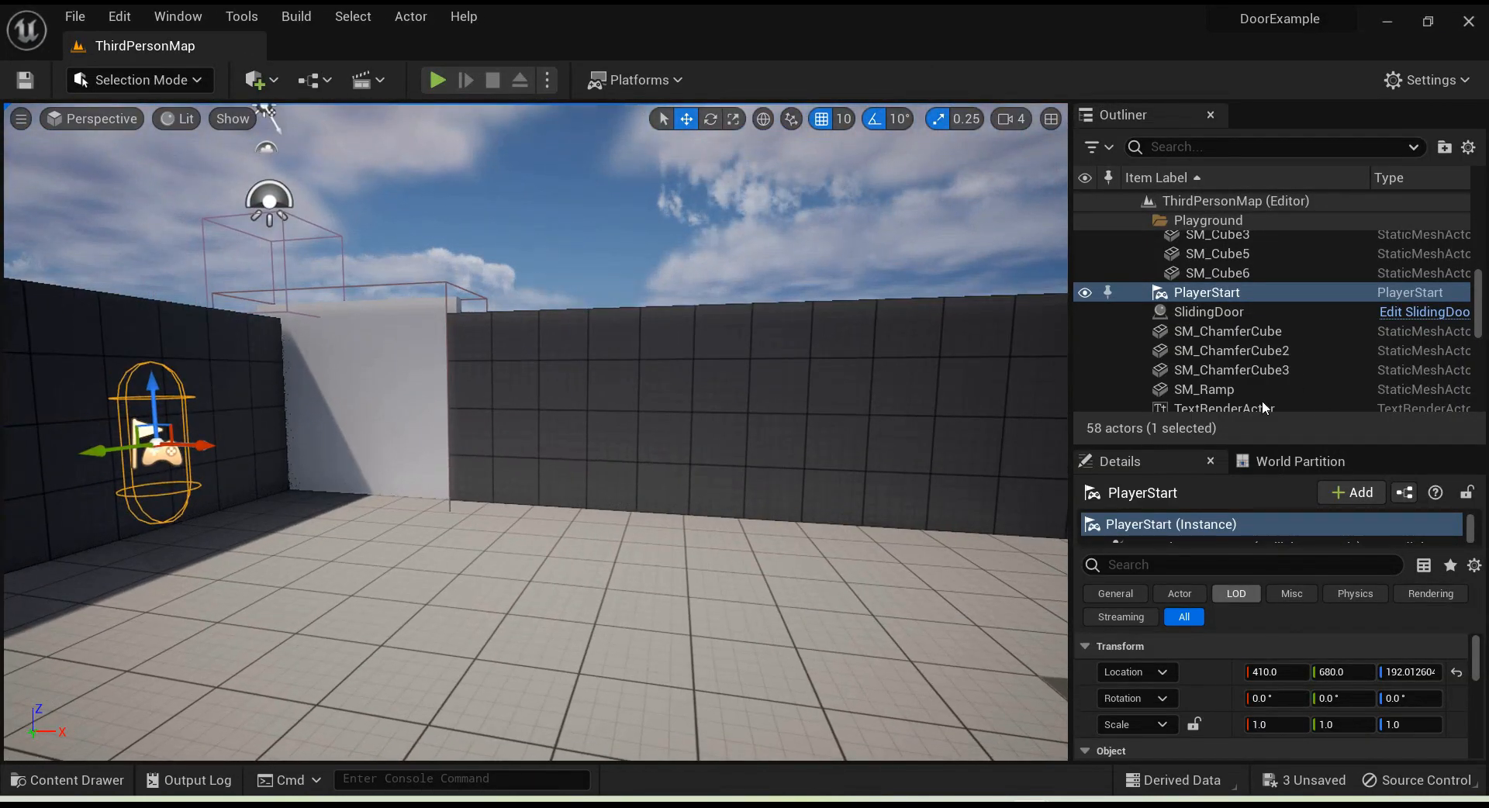
pyautogui.moveTo(1366, 444); pyautogui.dragTo(1355, 329)
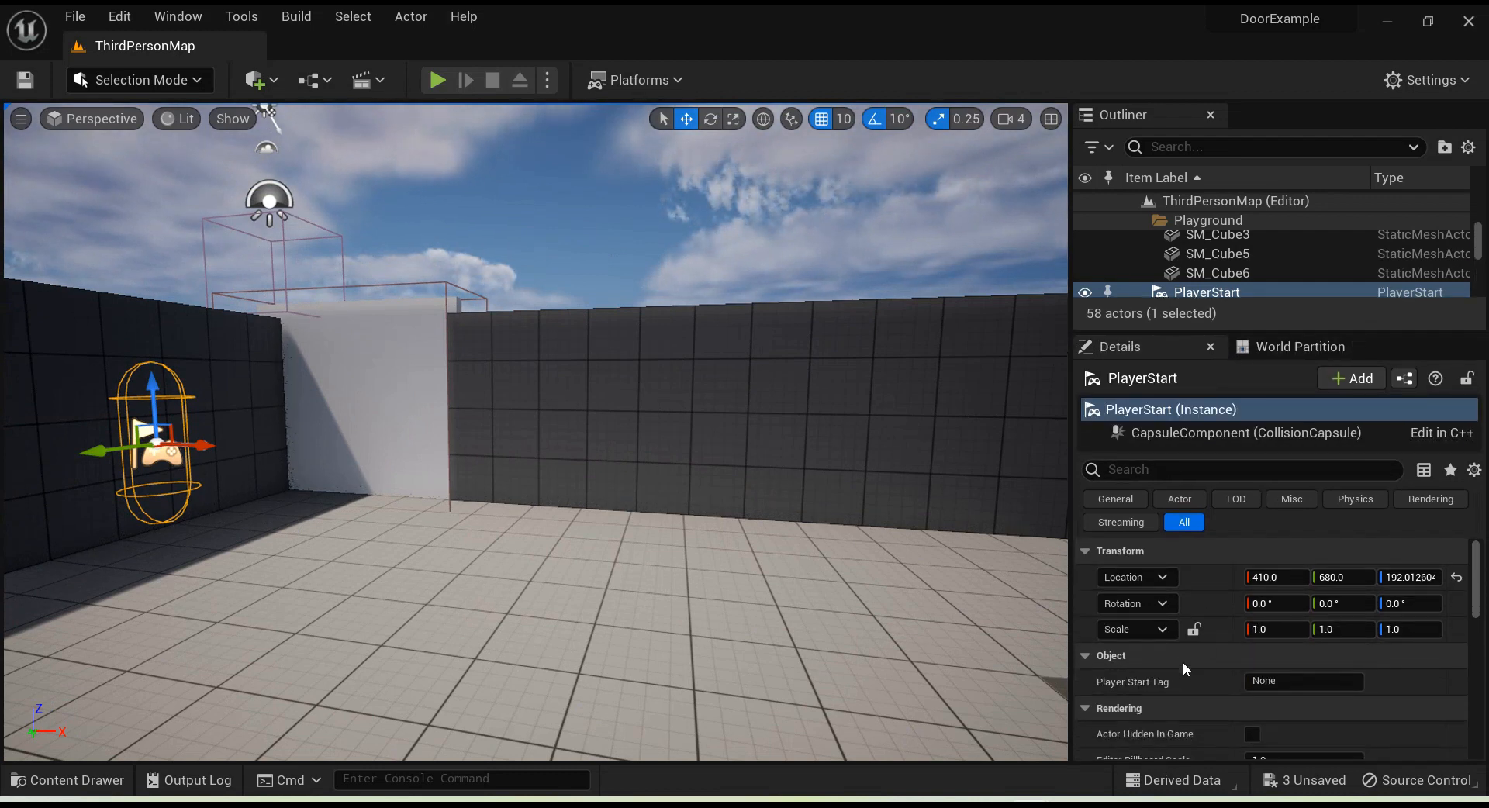
# Step: Examine the PlayerStart actor's properties, collapsing the Rendering, Actor and Input categories
pyautogui.click(1083, 706)
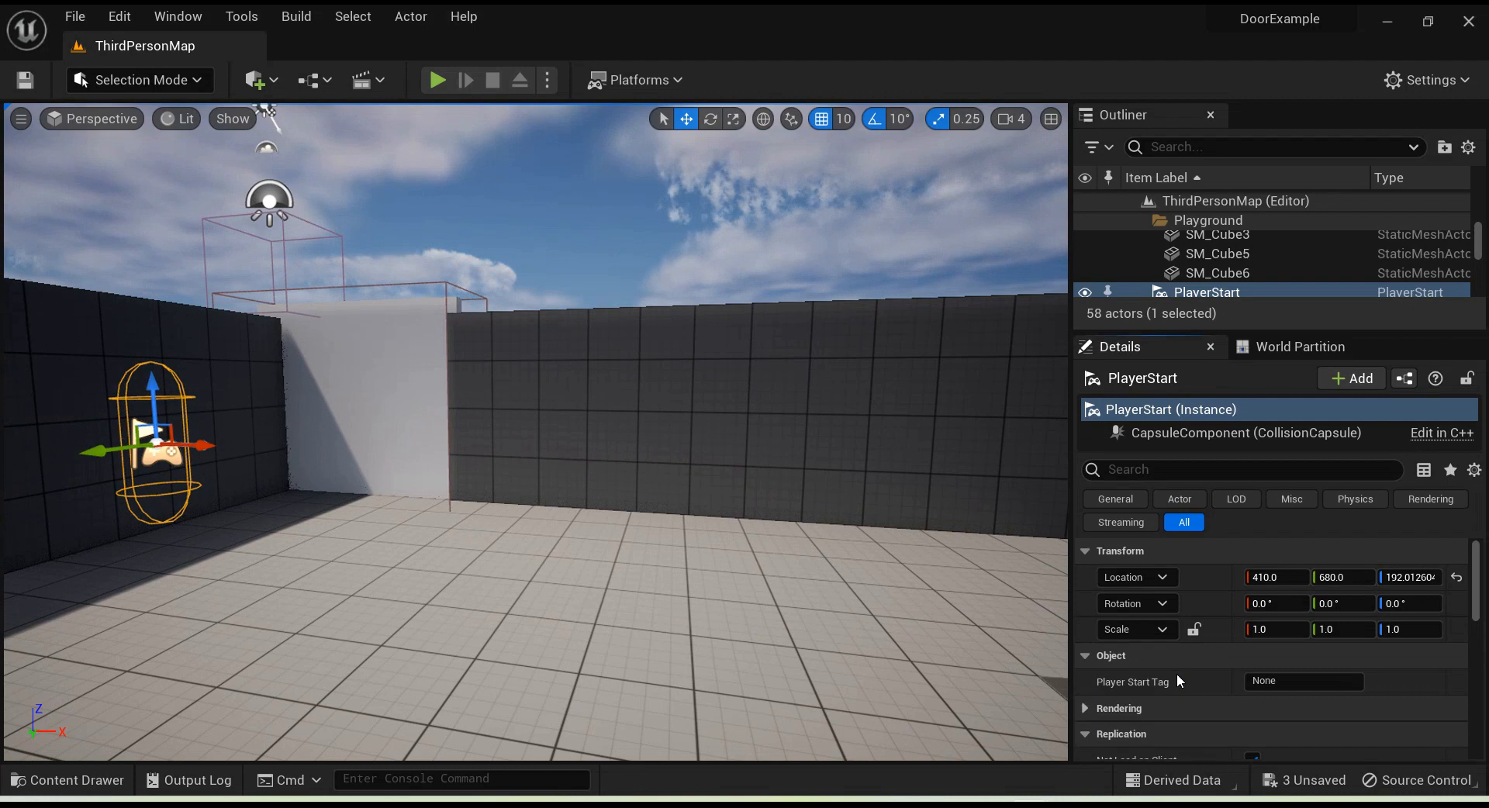
pyautogui.scroll(-4, 1171, 686)
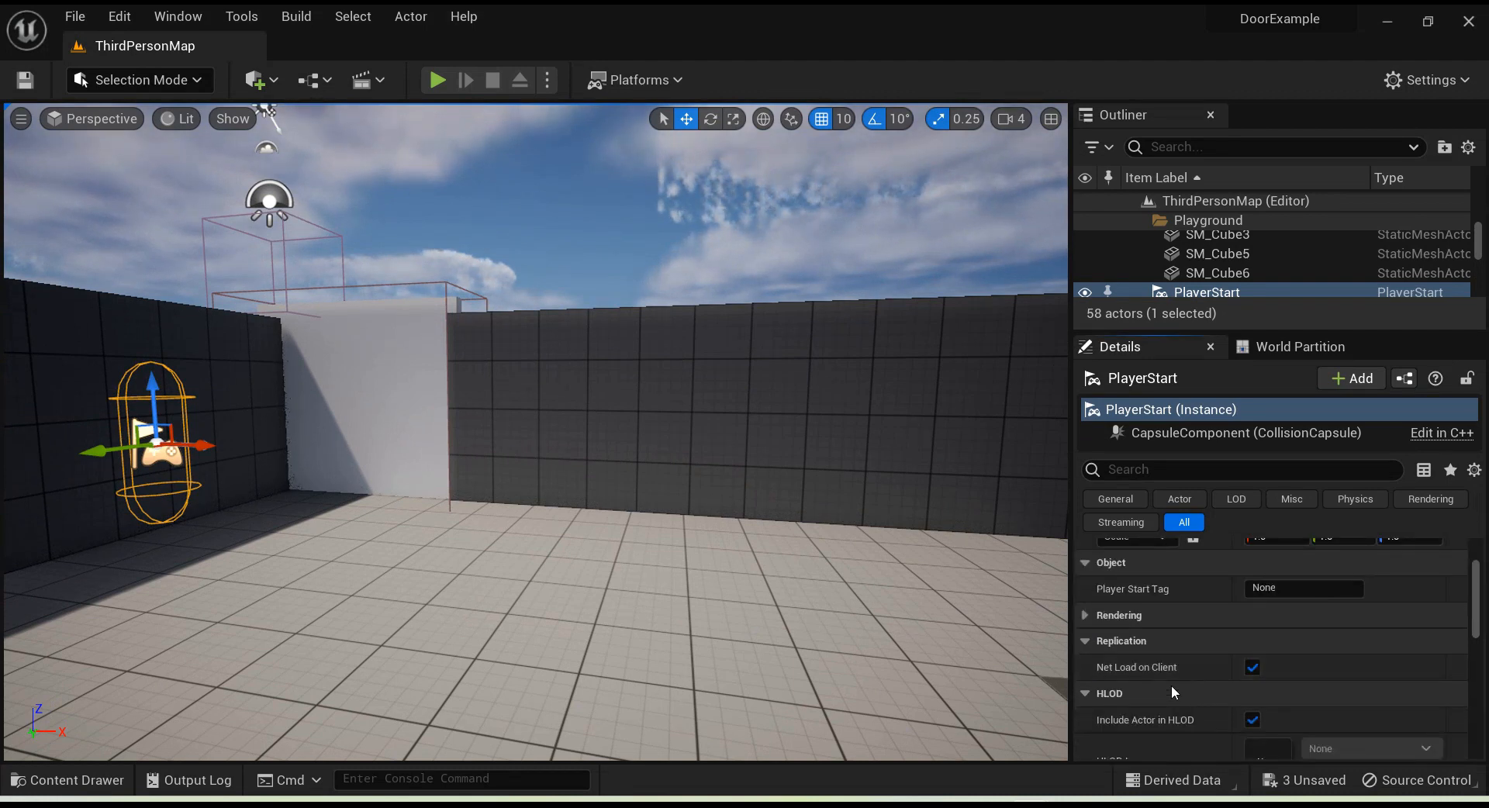
pyautogui.scroll(-6, 1169, 685)
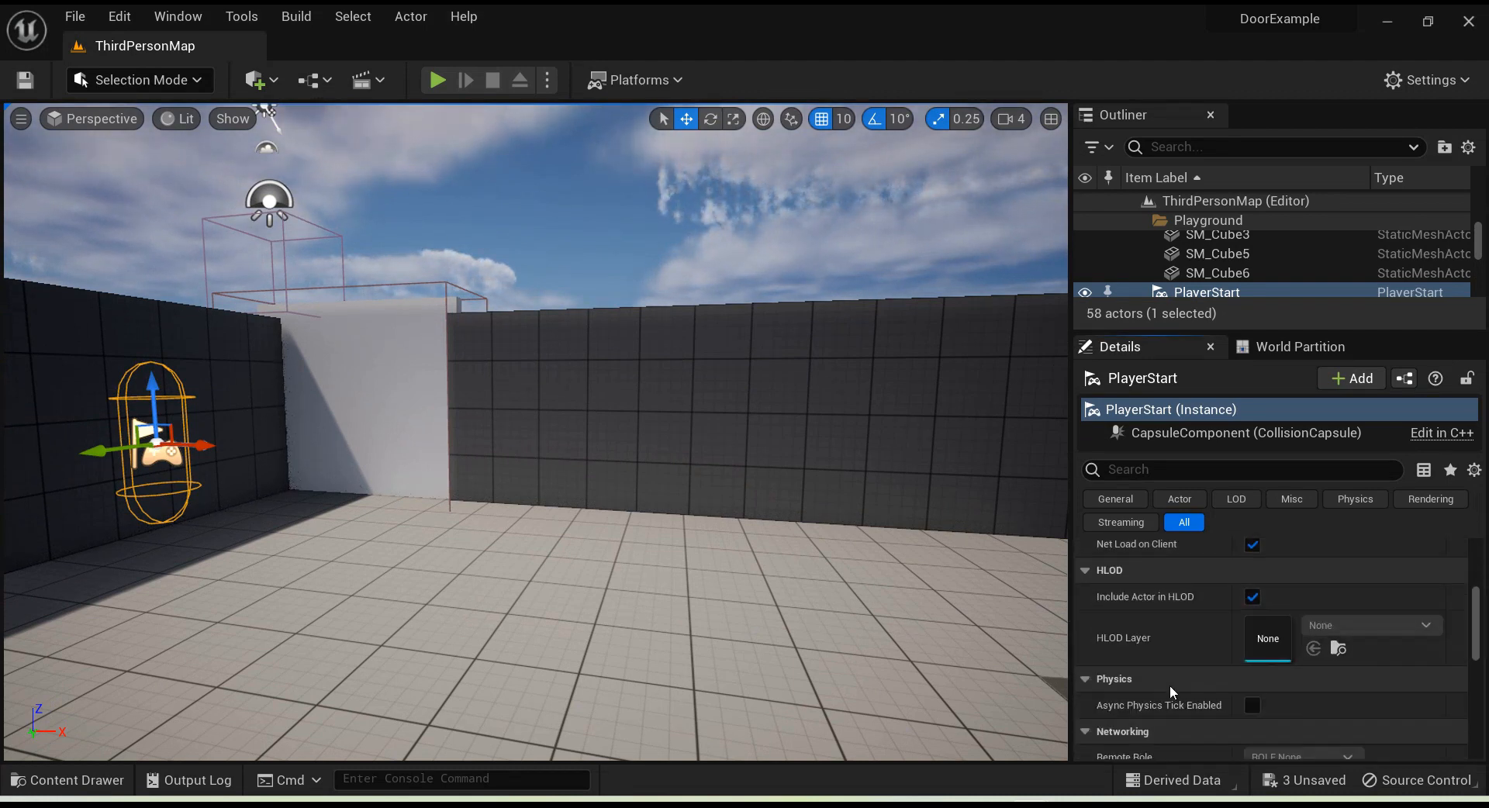
pyautogui.scroll(-2, 1169, 686)
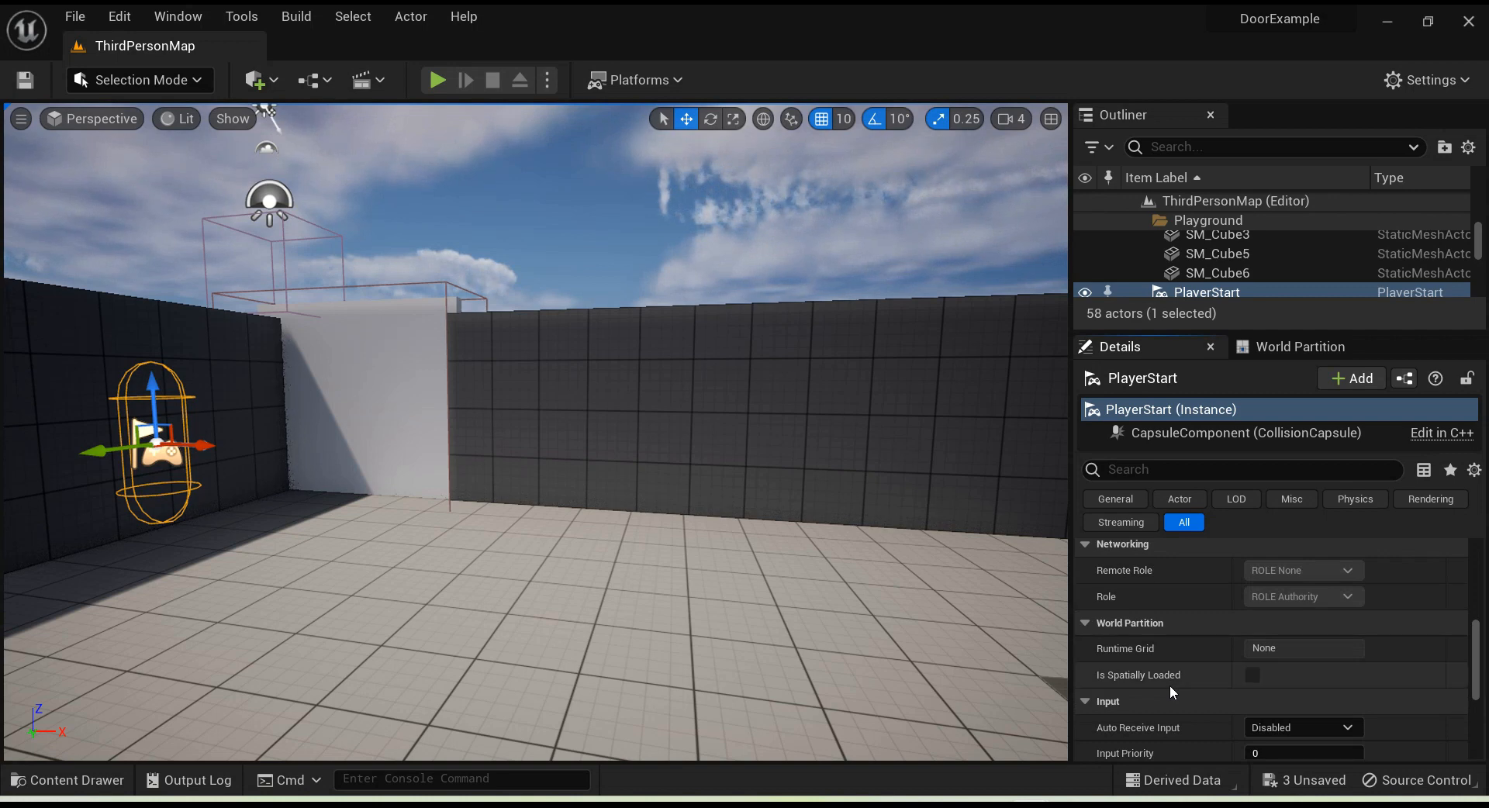
pyautogui.scroll(-7, 1170, 685)
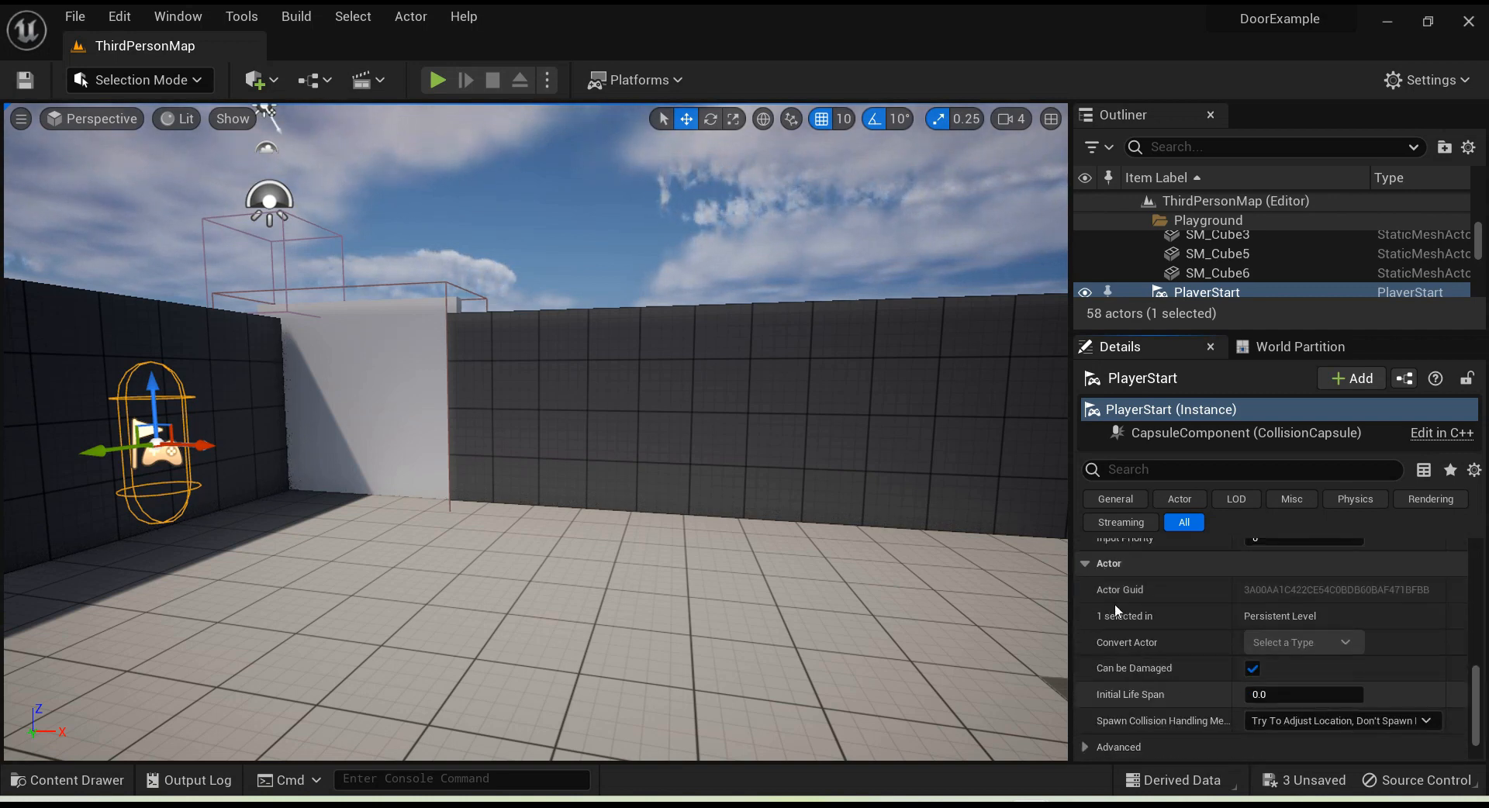
pyautogui.click(1084, 564)
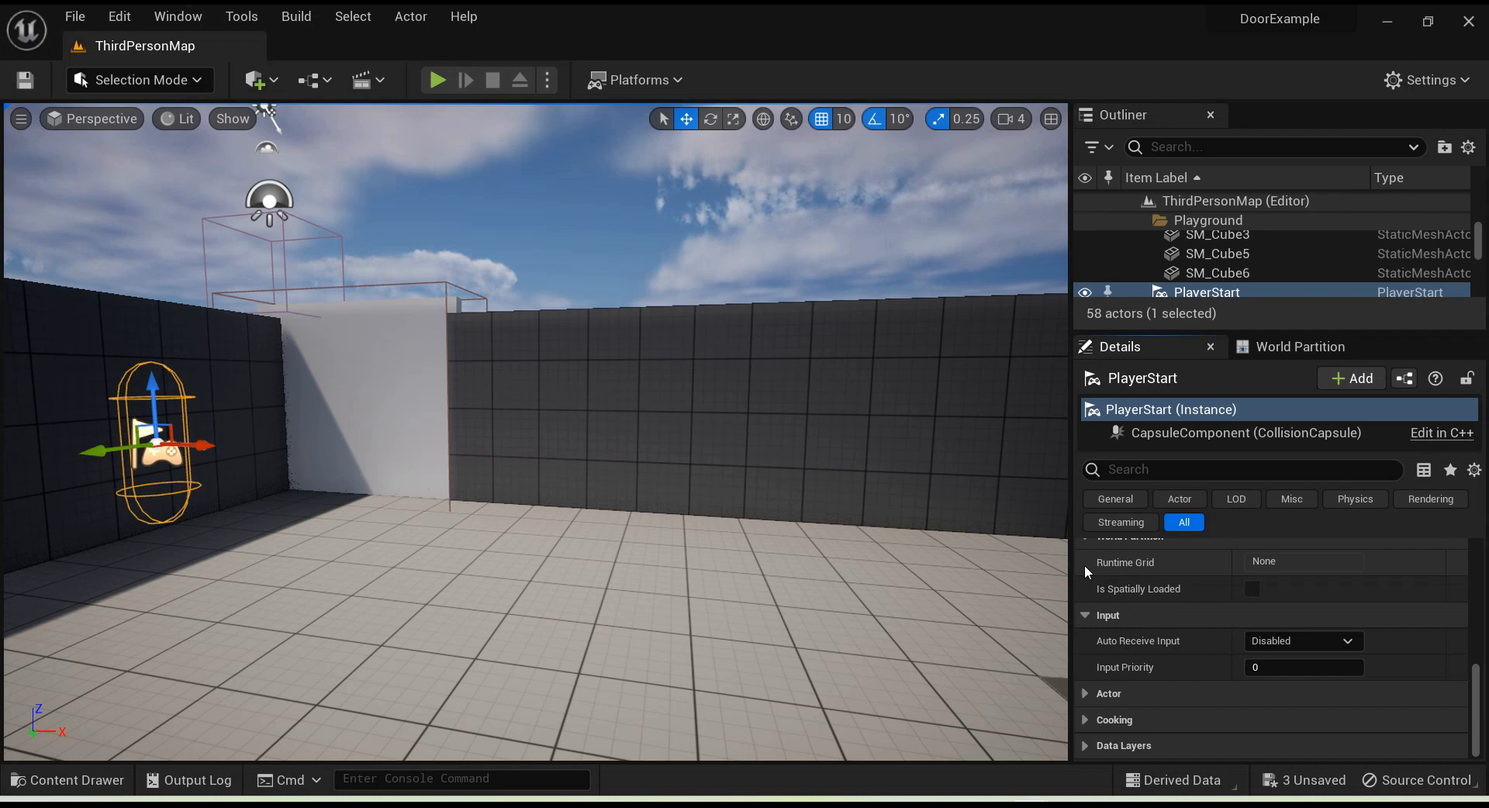
pyautogui.click(1083, 614)
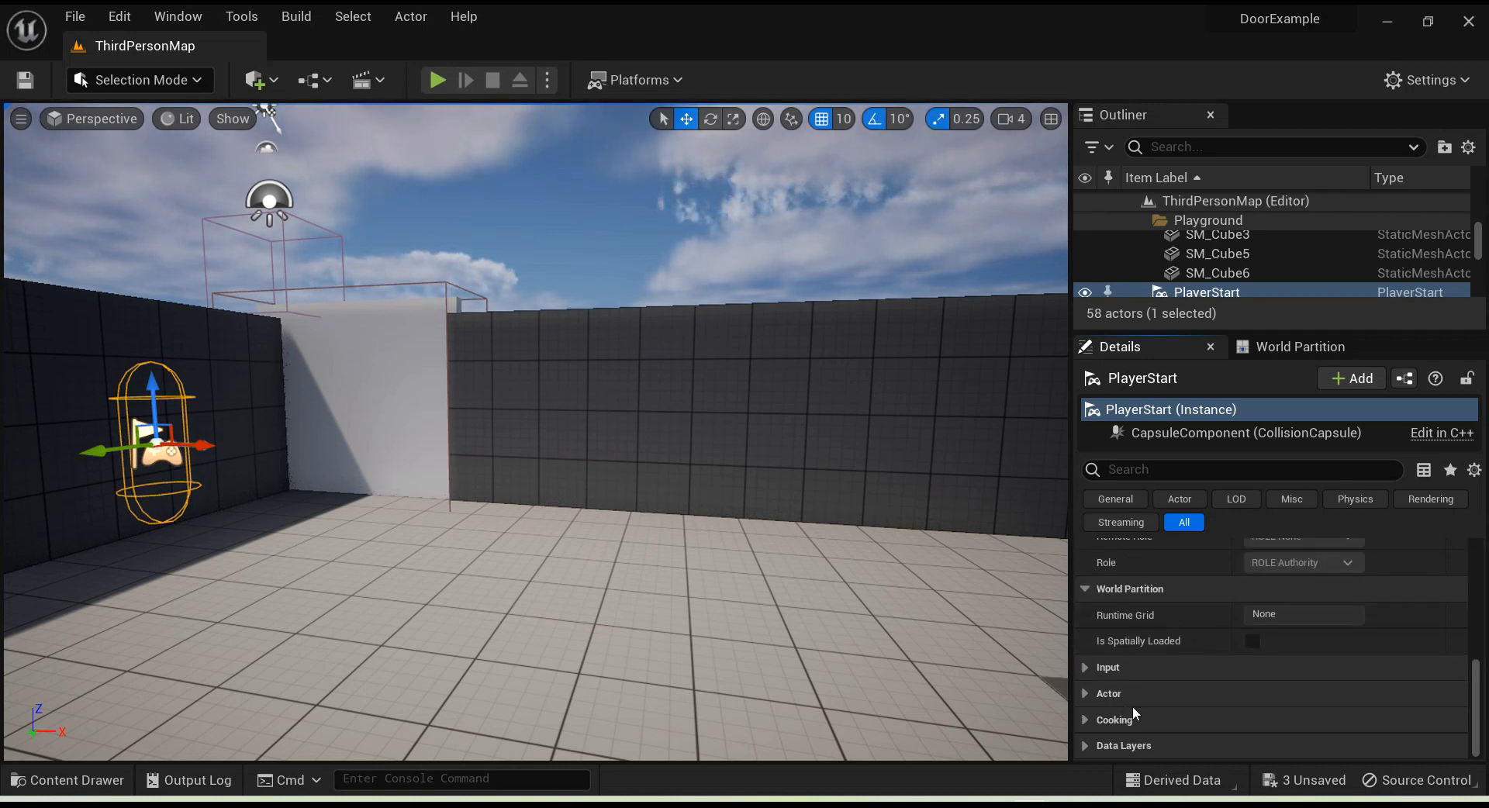
pyautogui.scroll(6, 1243, 722)
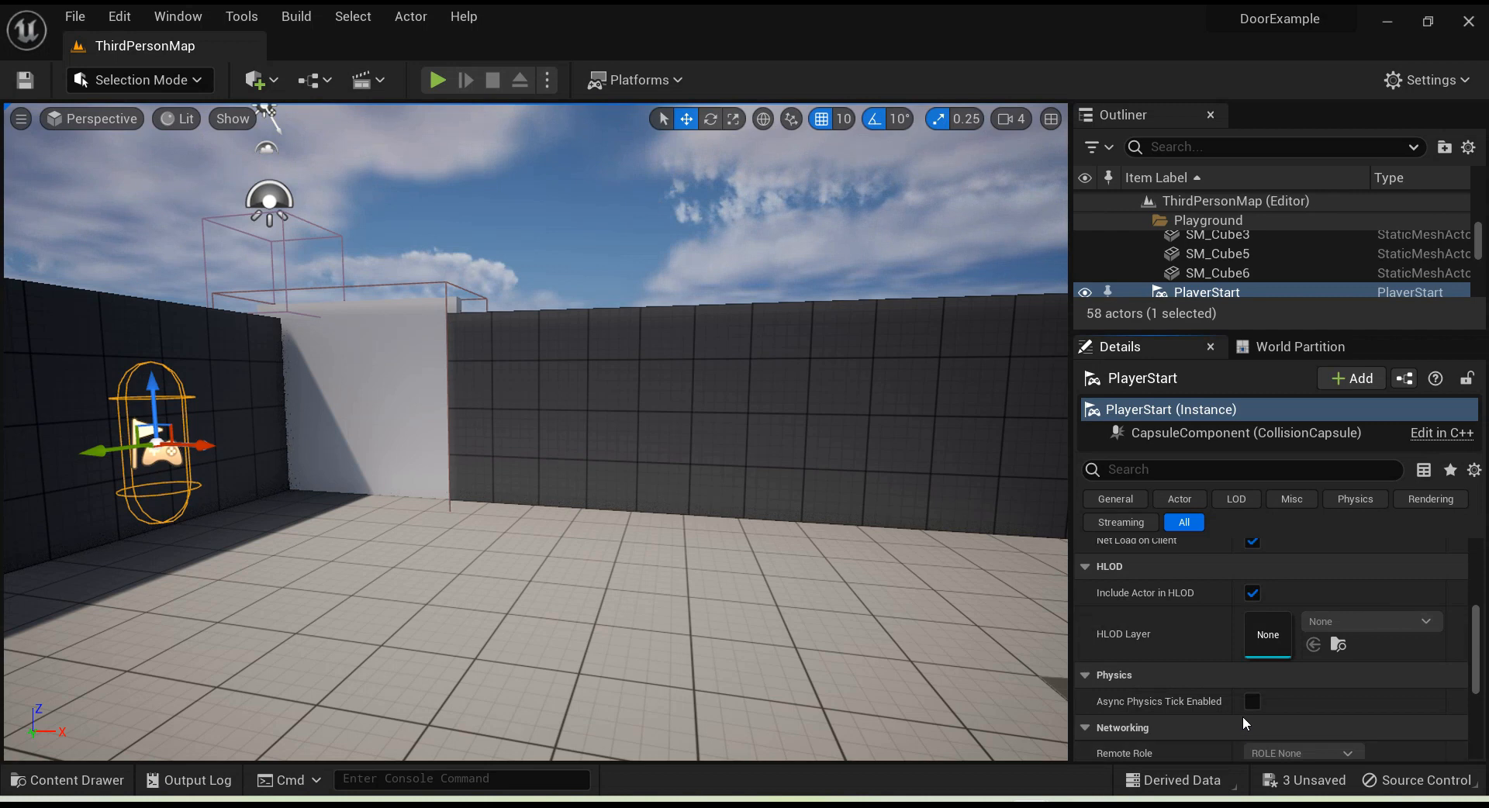
pyautogui.scroll(3, 1244, 721)
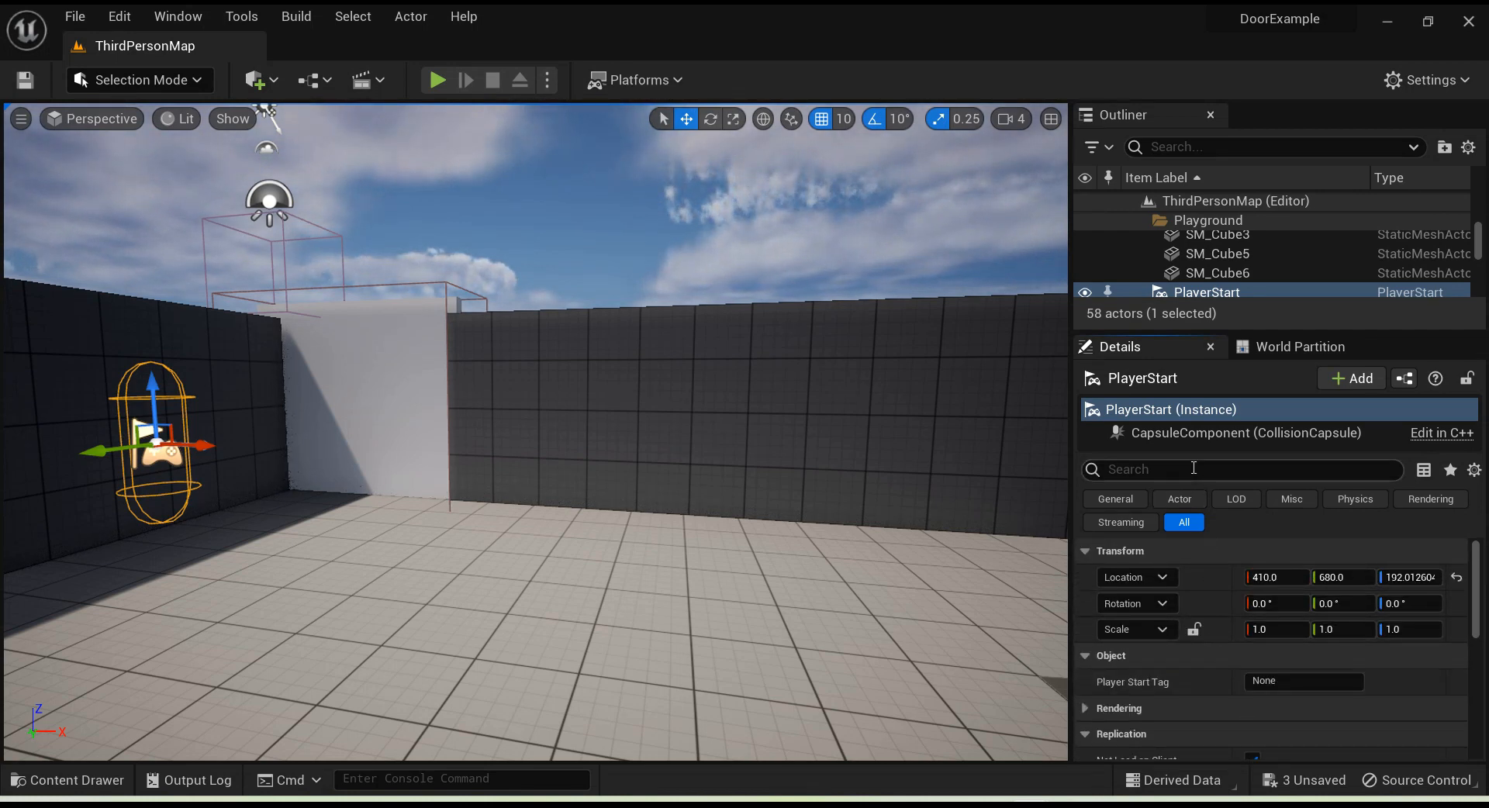
# Step: Select the sliding door in the level, then play-test it by running the character through the doorway and back, and stop playing
pyautogui.click(360, 475)
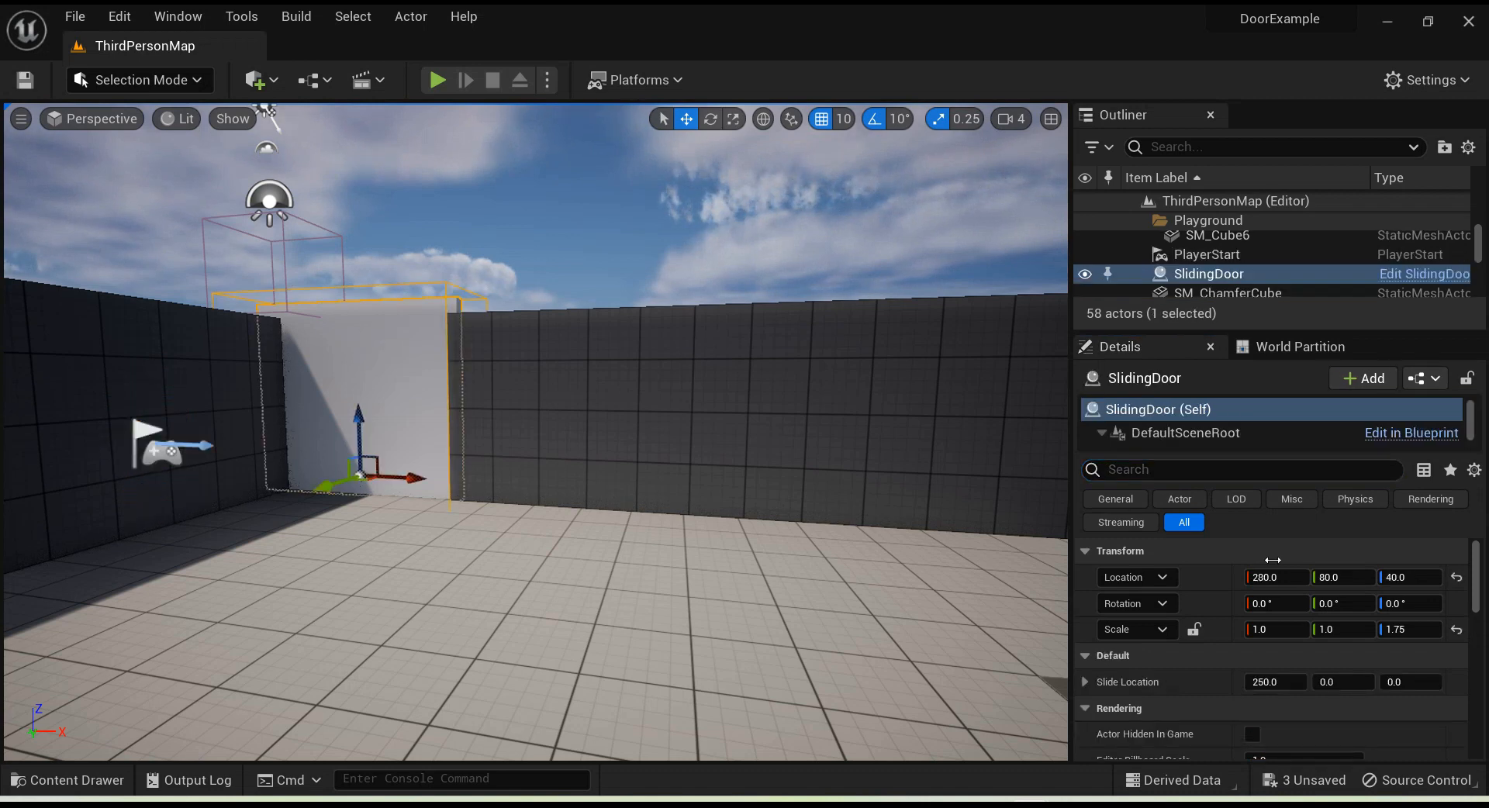
pyautogui.scroll(-1, 1254, 628)
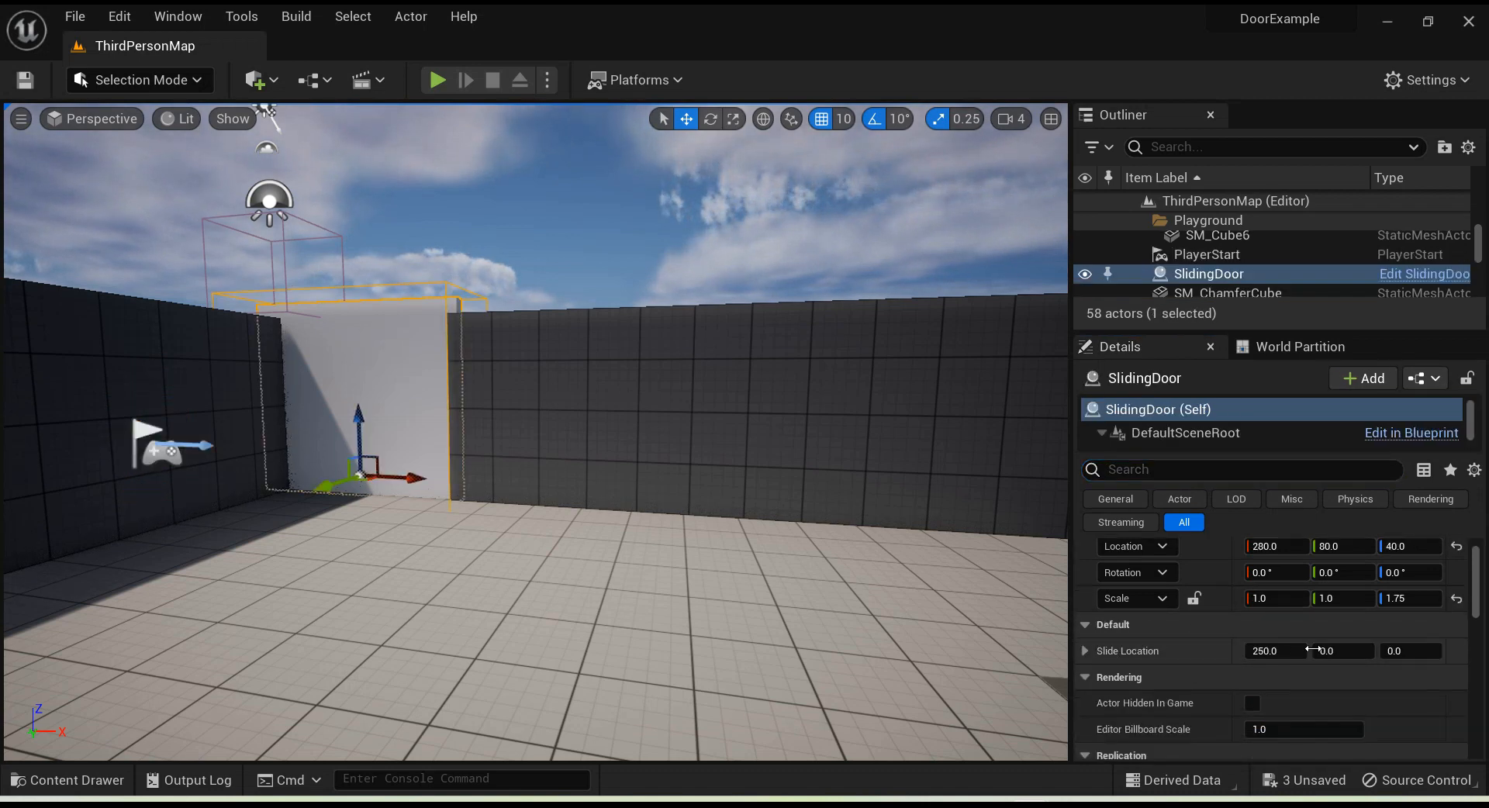
pyautogui.click(438, 80)
pyautogui.click(423, 520)
pyautogui.press('w')
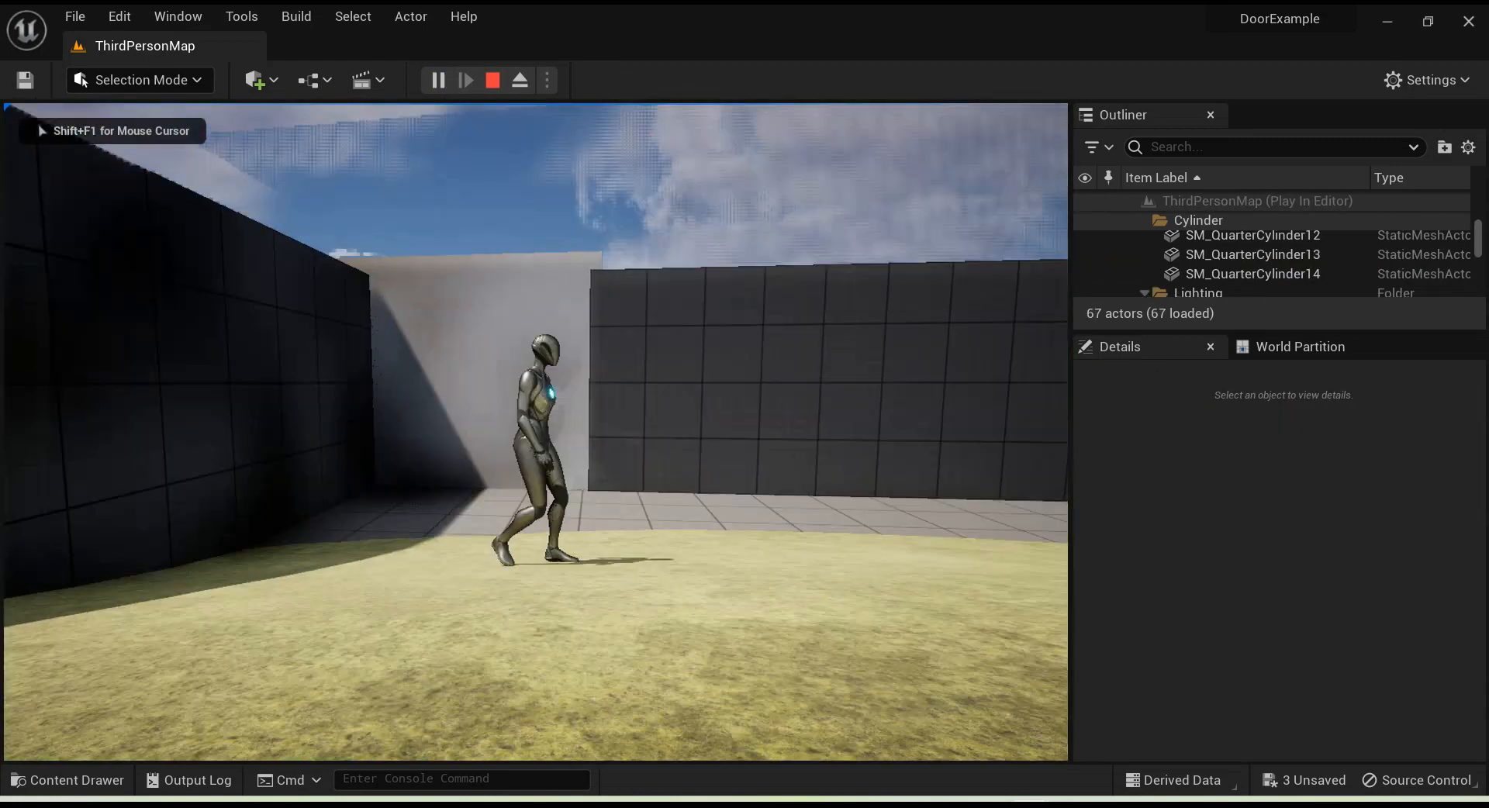
pyautogui.press('d')
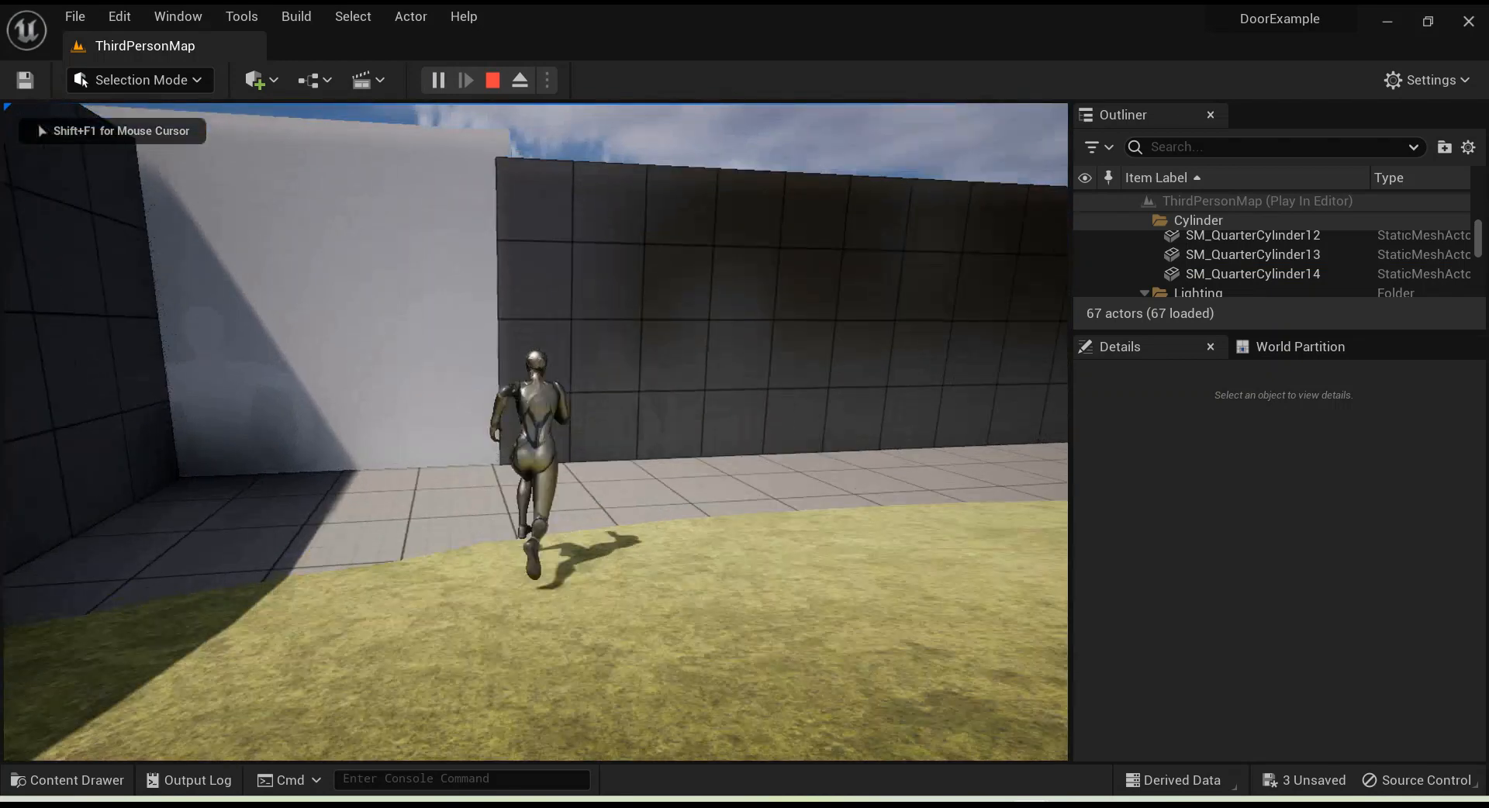
pyautogui.press('s')
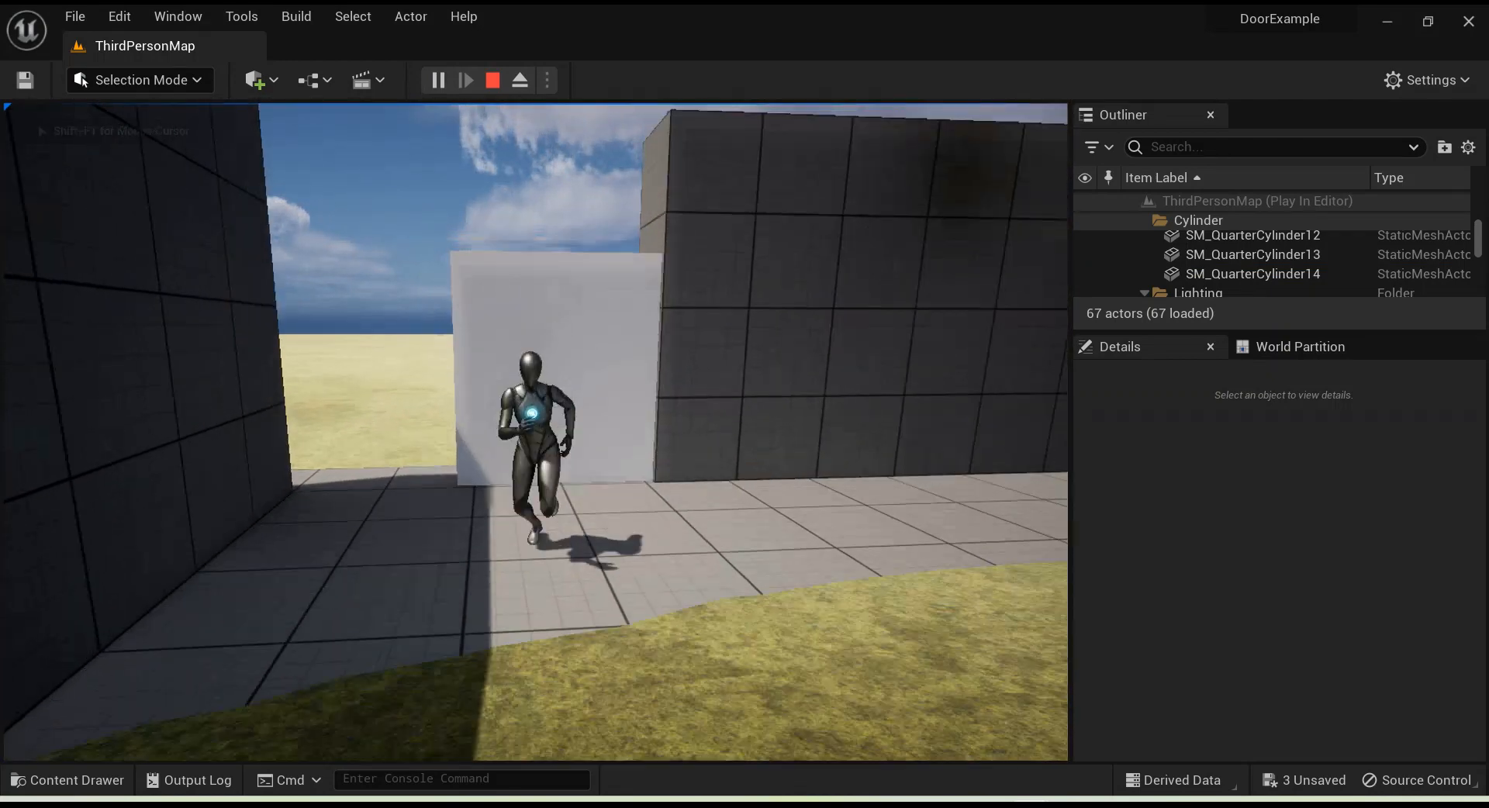
pyautogui.press('Escape')
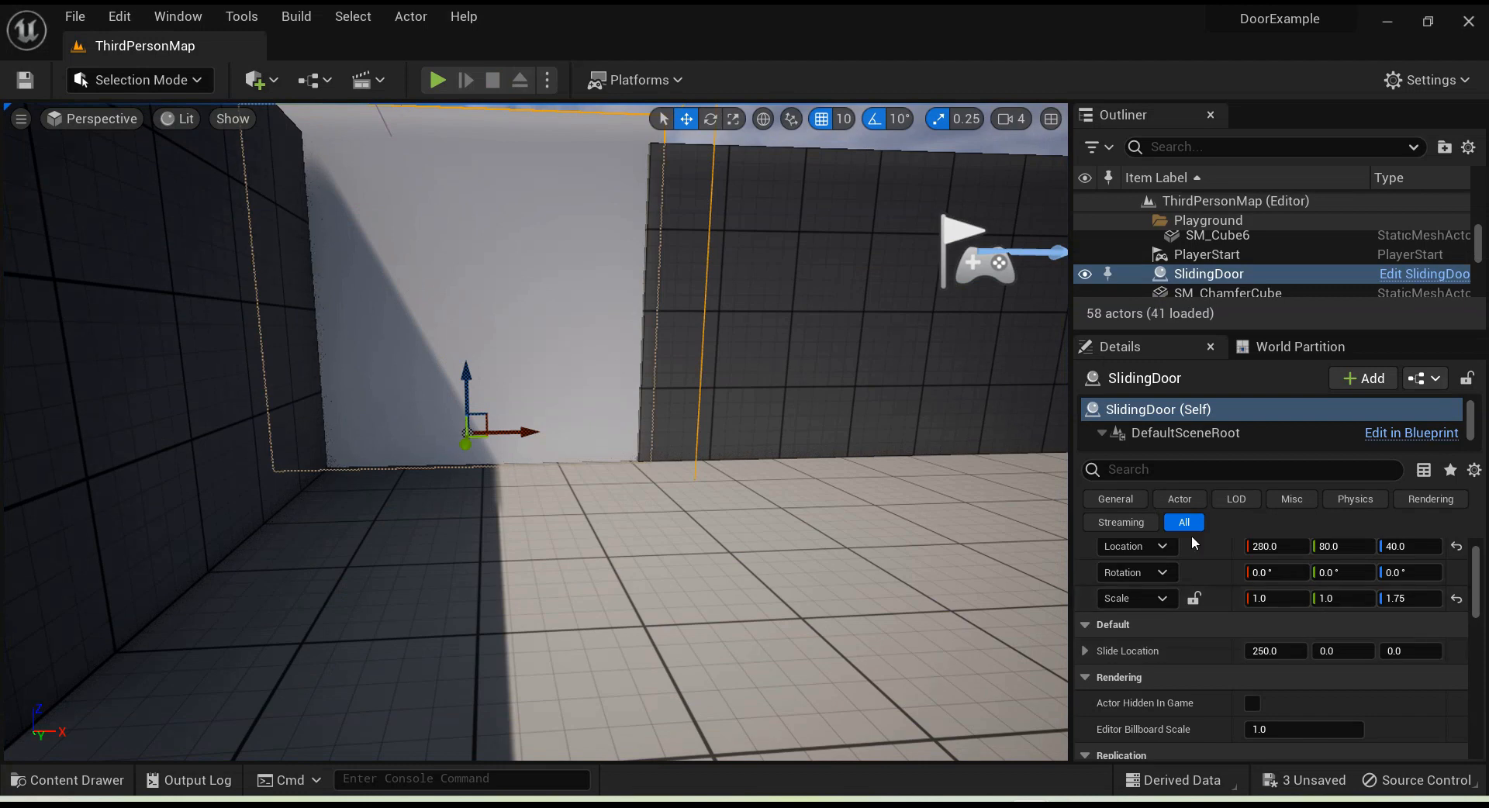
# Step: Set the placed sliding door's Slide Location X to 350, test it by running the character through the doorway, and stop playing
pyautogui.click(1281, 653)
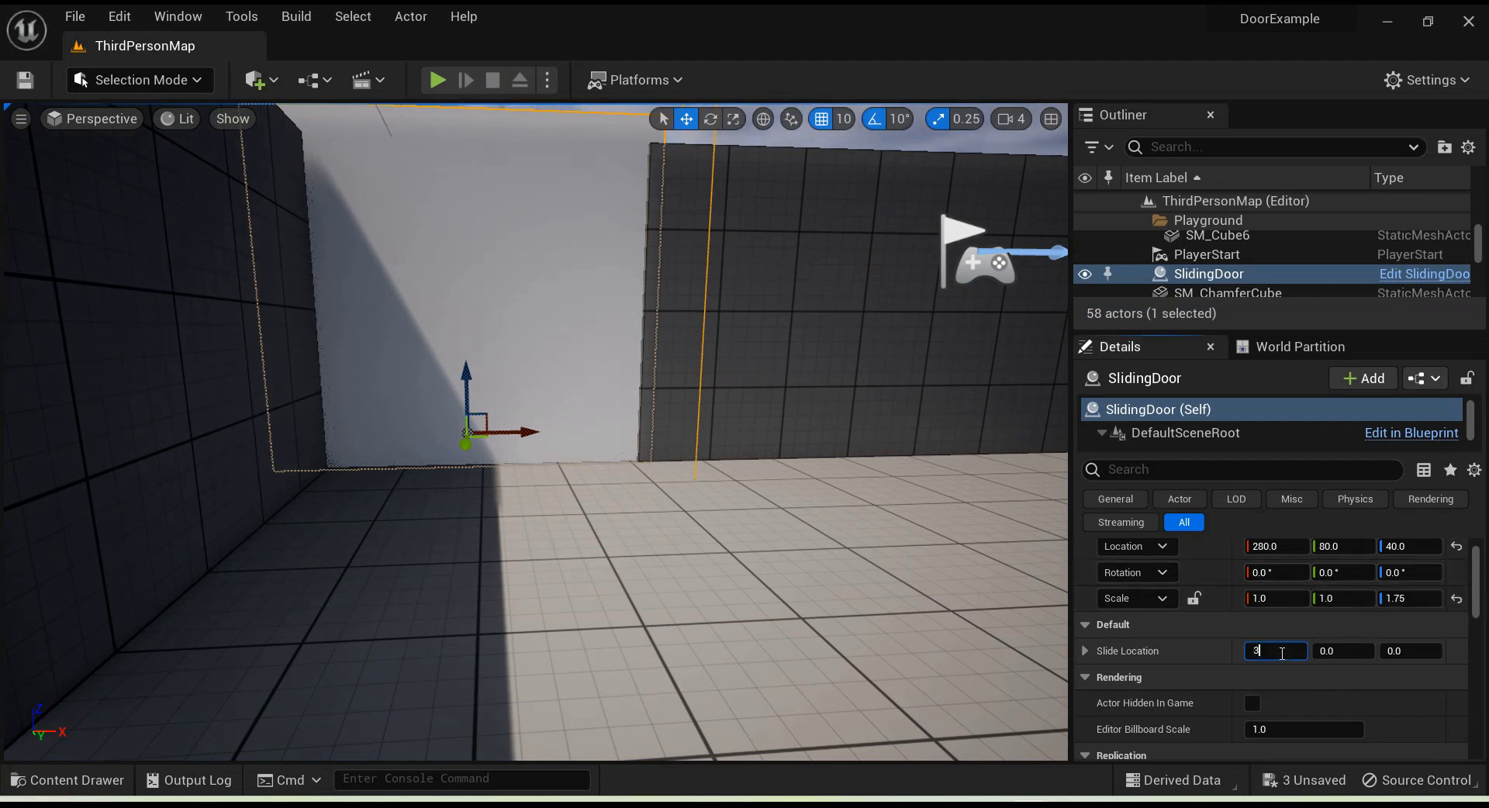
pyautogui.click(434, 83)
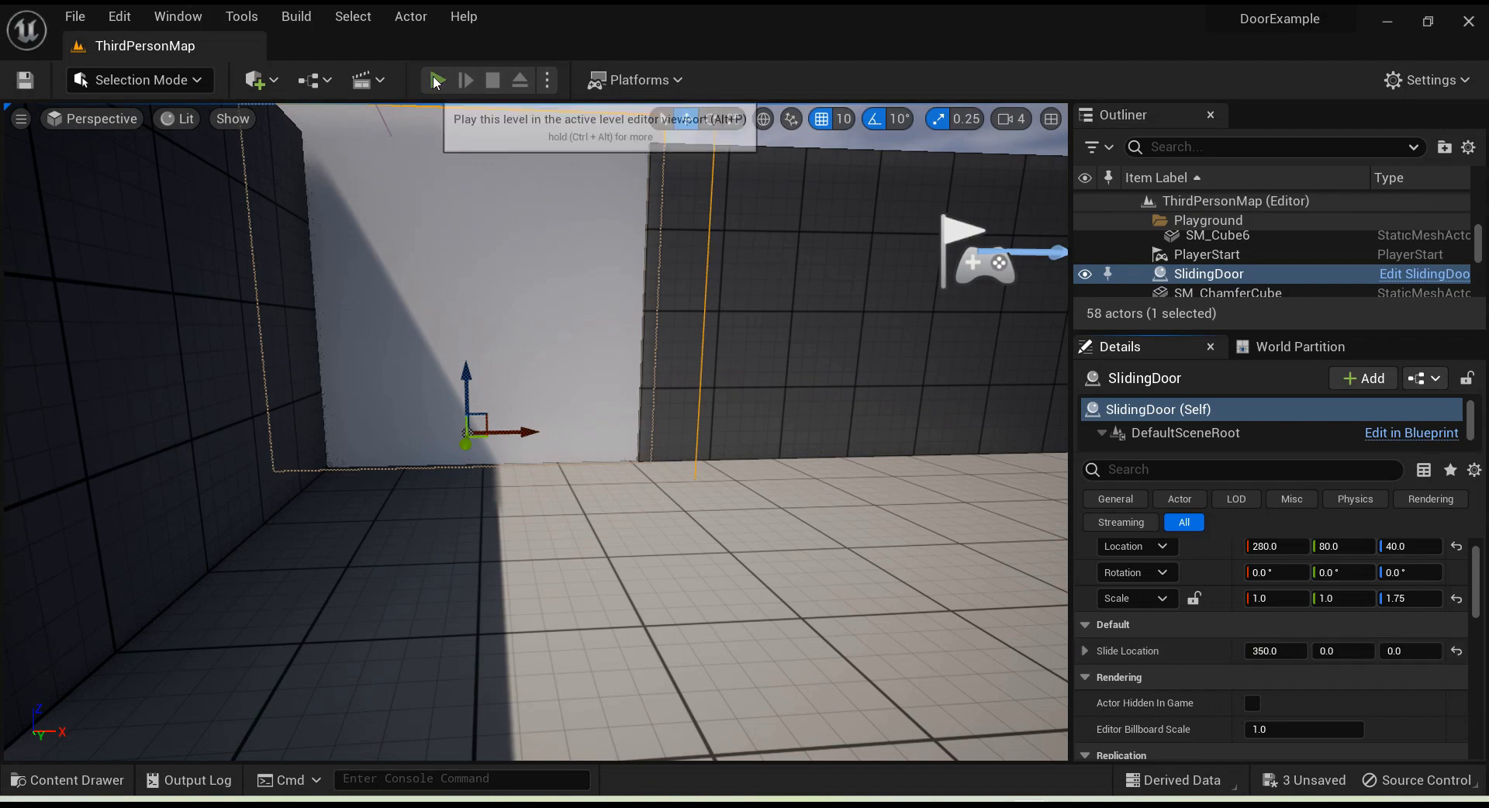
pyautogui.click(520, 366)
pyautogui.press('w')
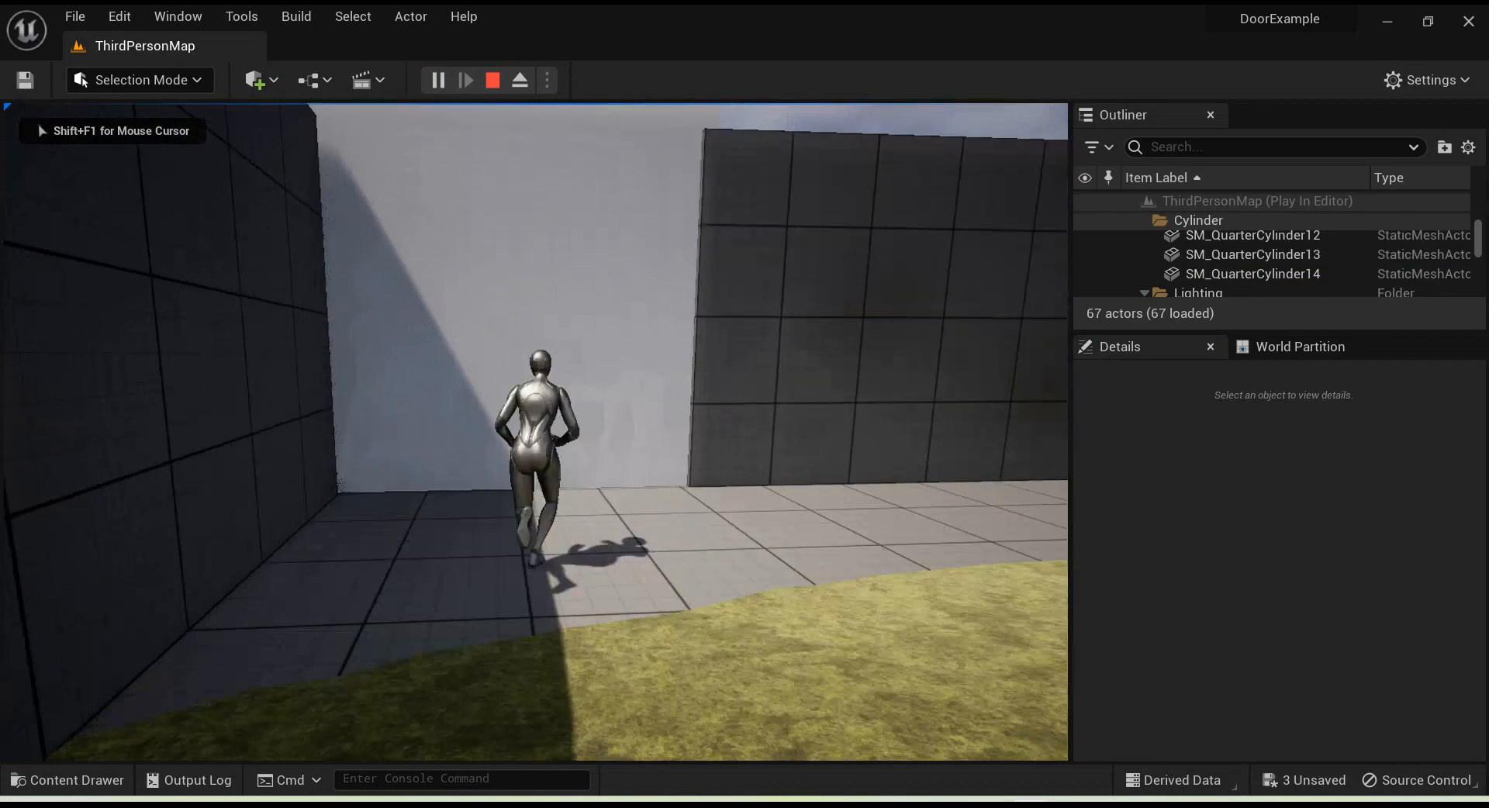
pyautogui.press('s')
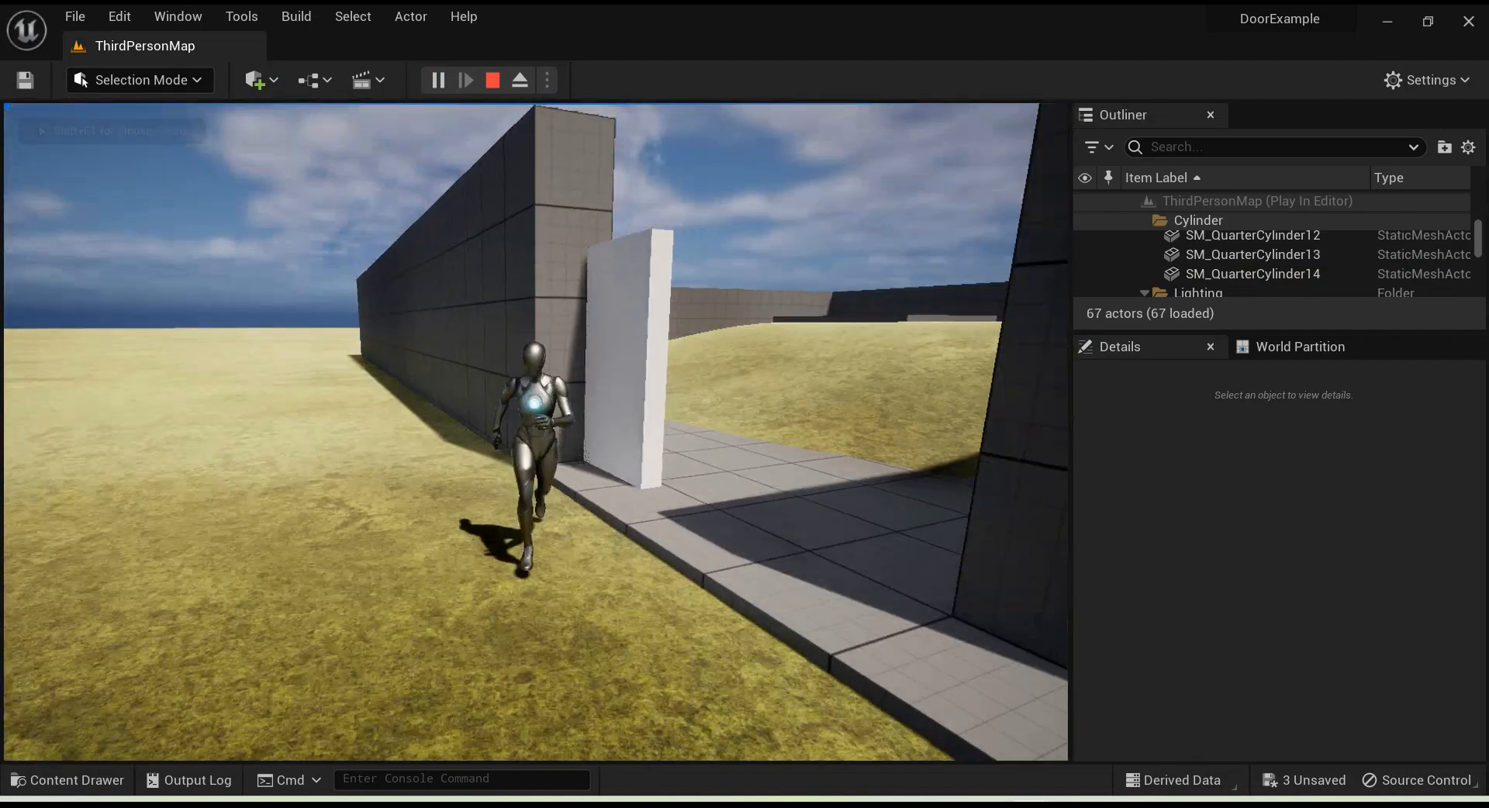
pyautogui.press('d')
pyautogui.press('w')
pyautogui.press('s')
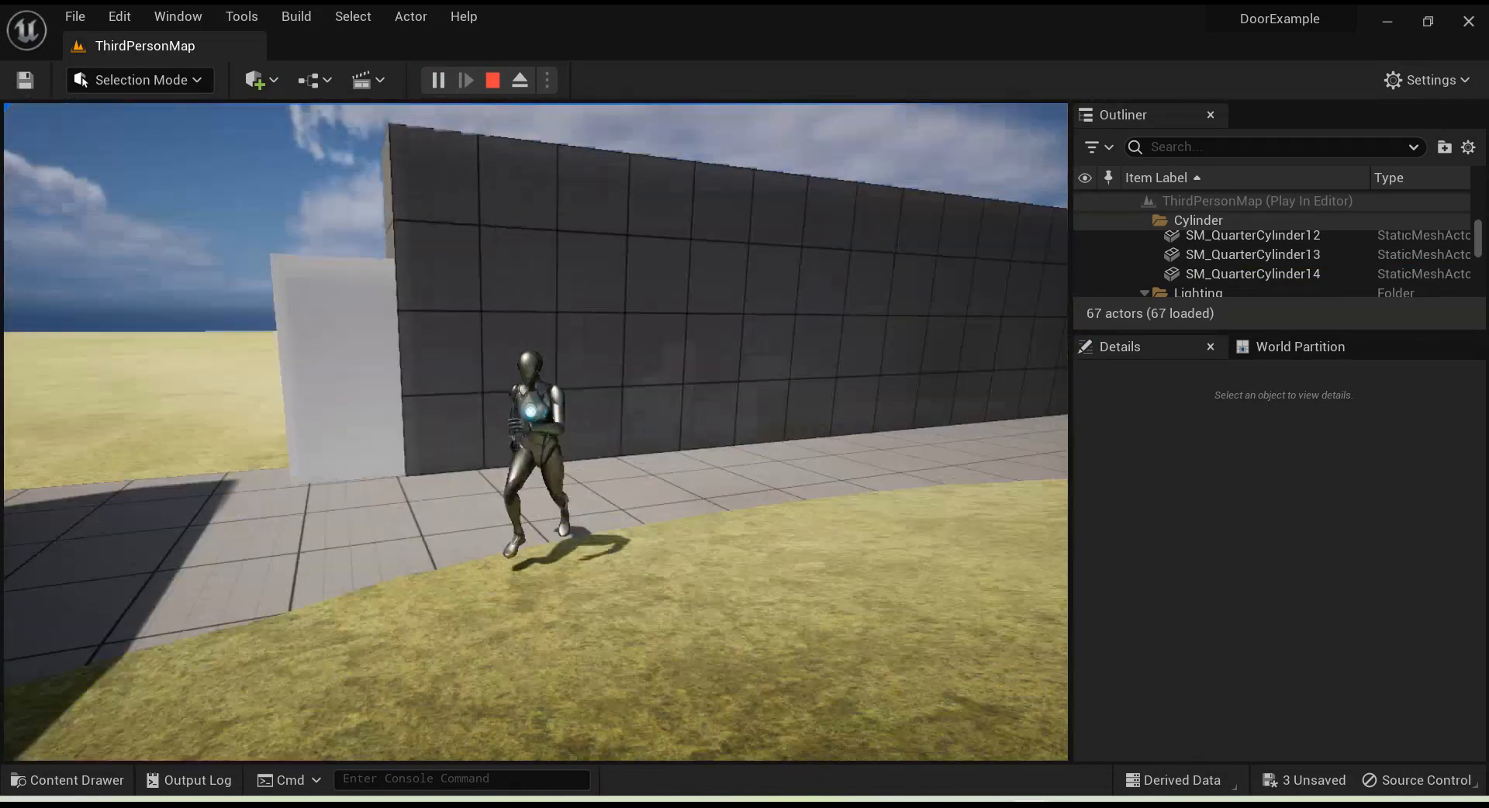
pyautogui.press('Escape')
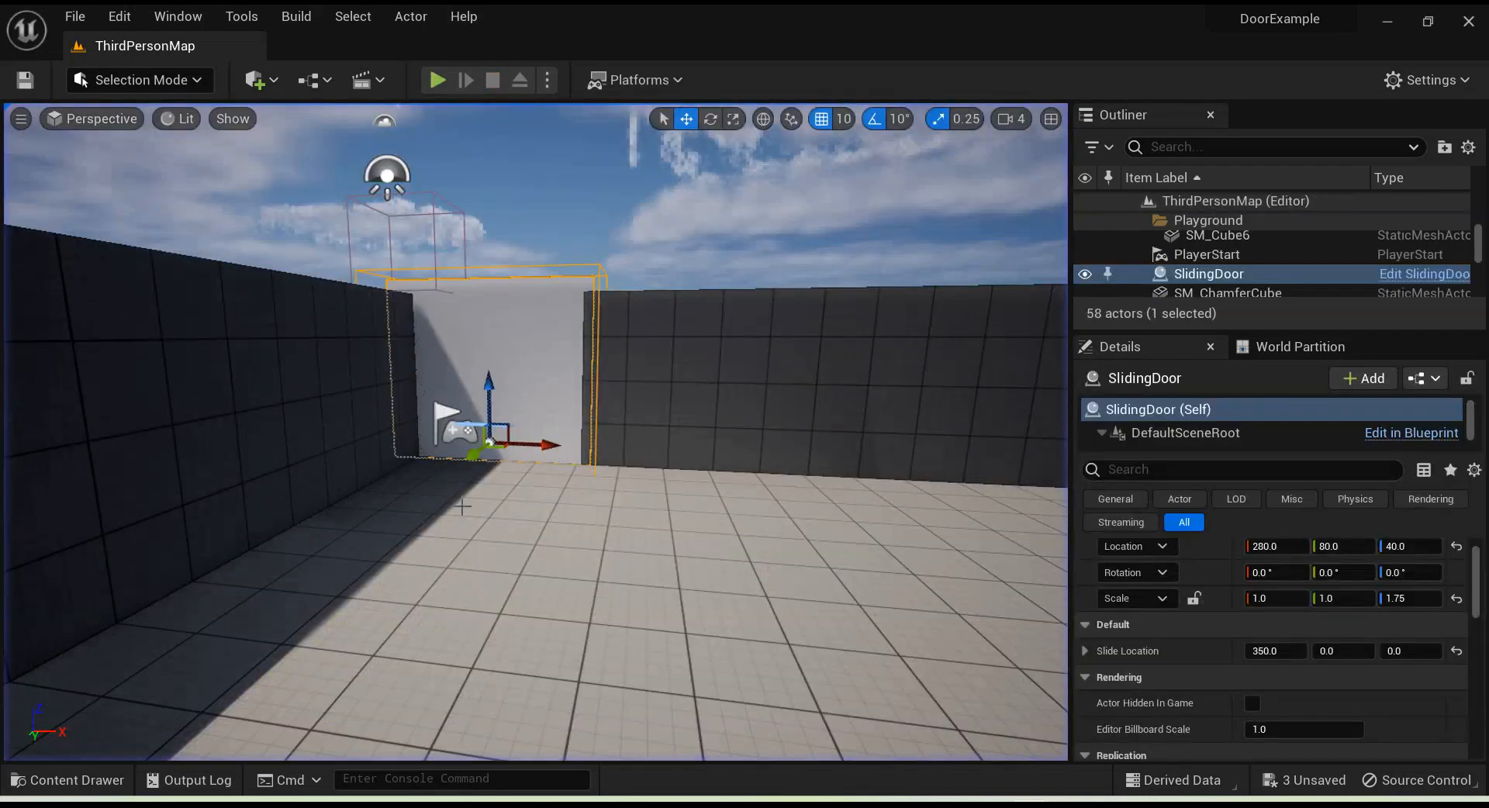
# Step: Play-test the level by running the character through the sliding doorway and back, and stop playing
pyautogui.click(733, 120)
pyautogui.moveTo(488, 392)
pyautogui.mouseDown()
pyautogui.moveTo(488, 367)
pyautogui.moveTo(488, 392)
pyautogui.mouseUp()
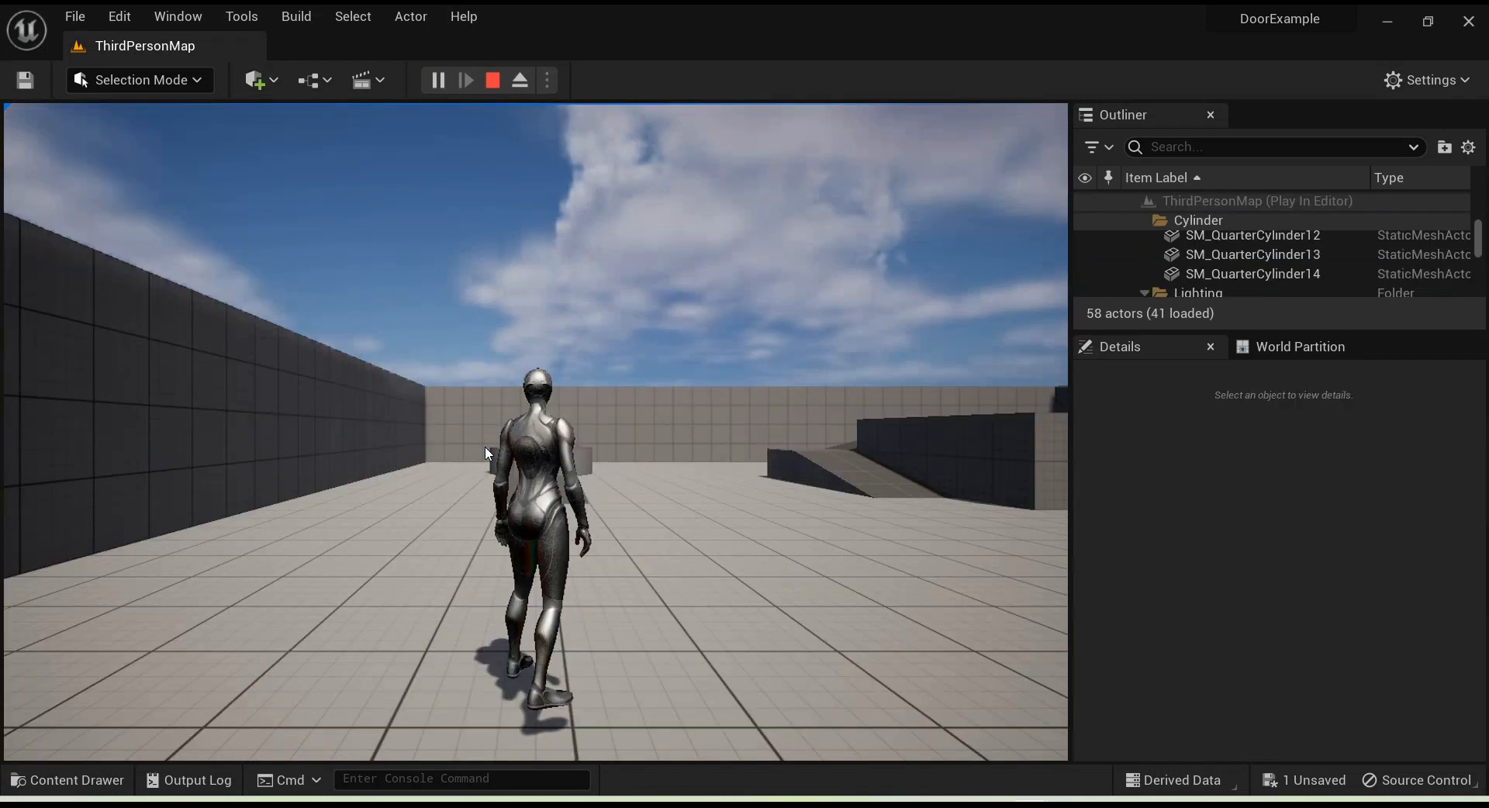
pyautogui.click(485, 447)
pyautogui.press('w')
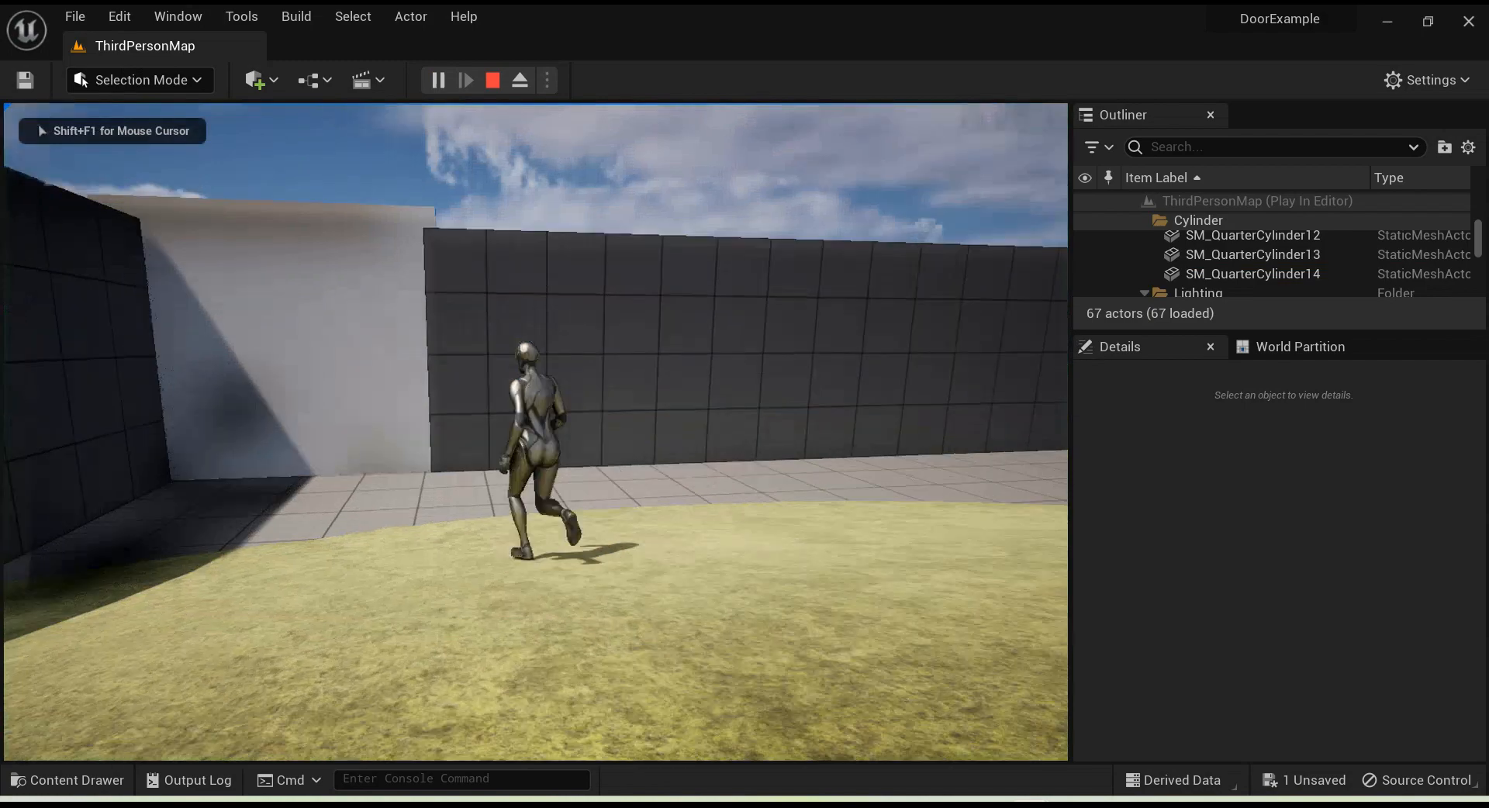
pyautogui.press('s')
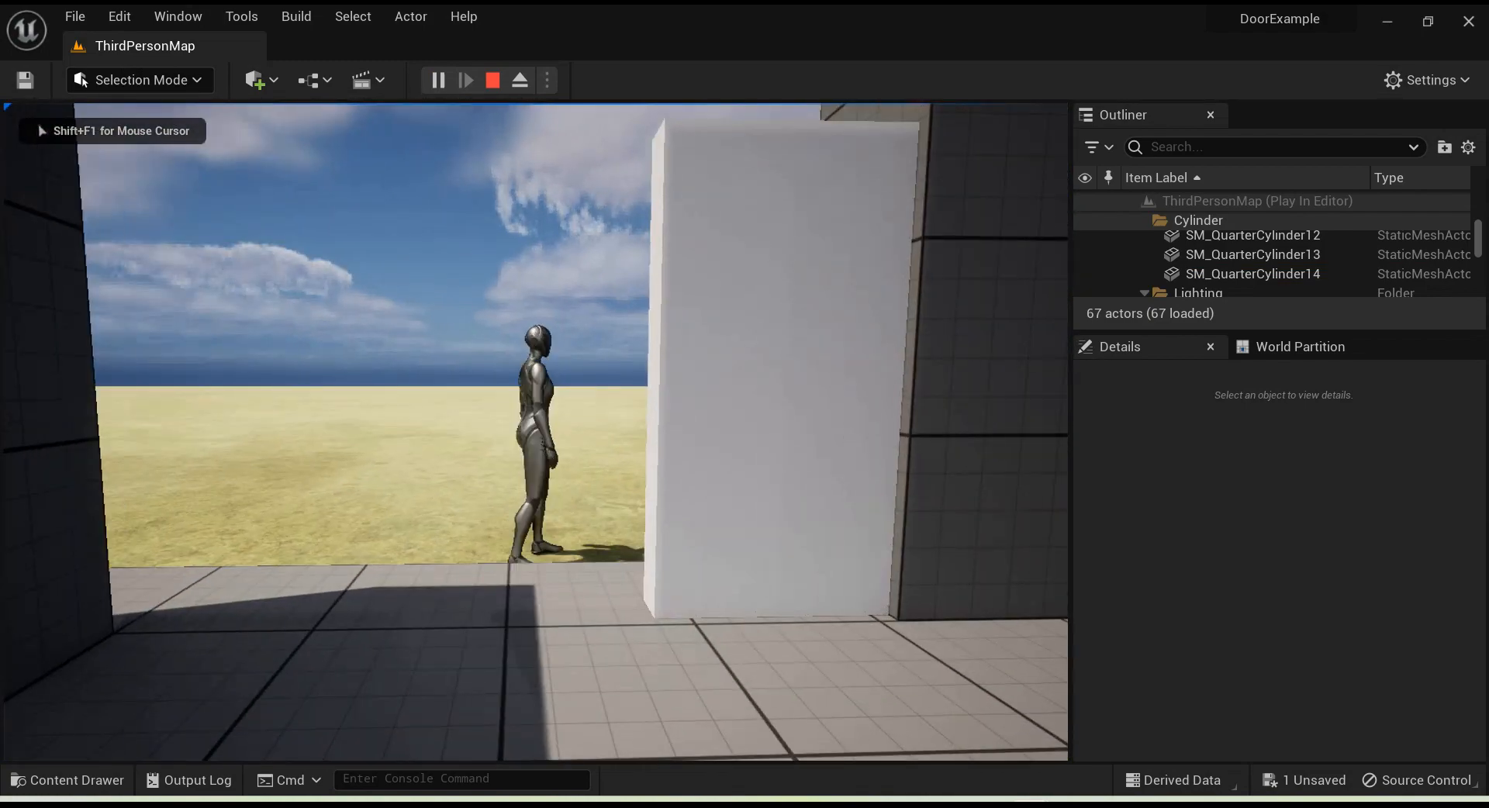
pyautogui.hotkey('shift', 'F1')
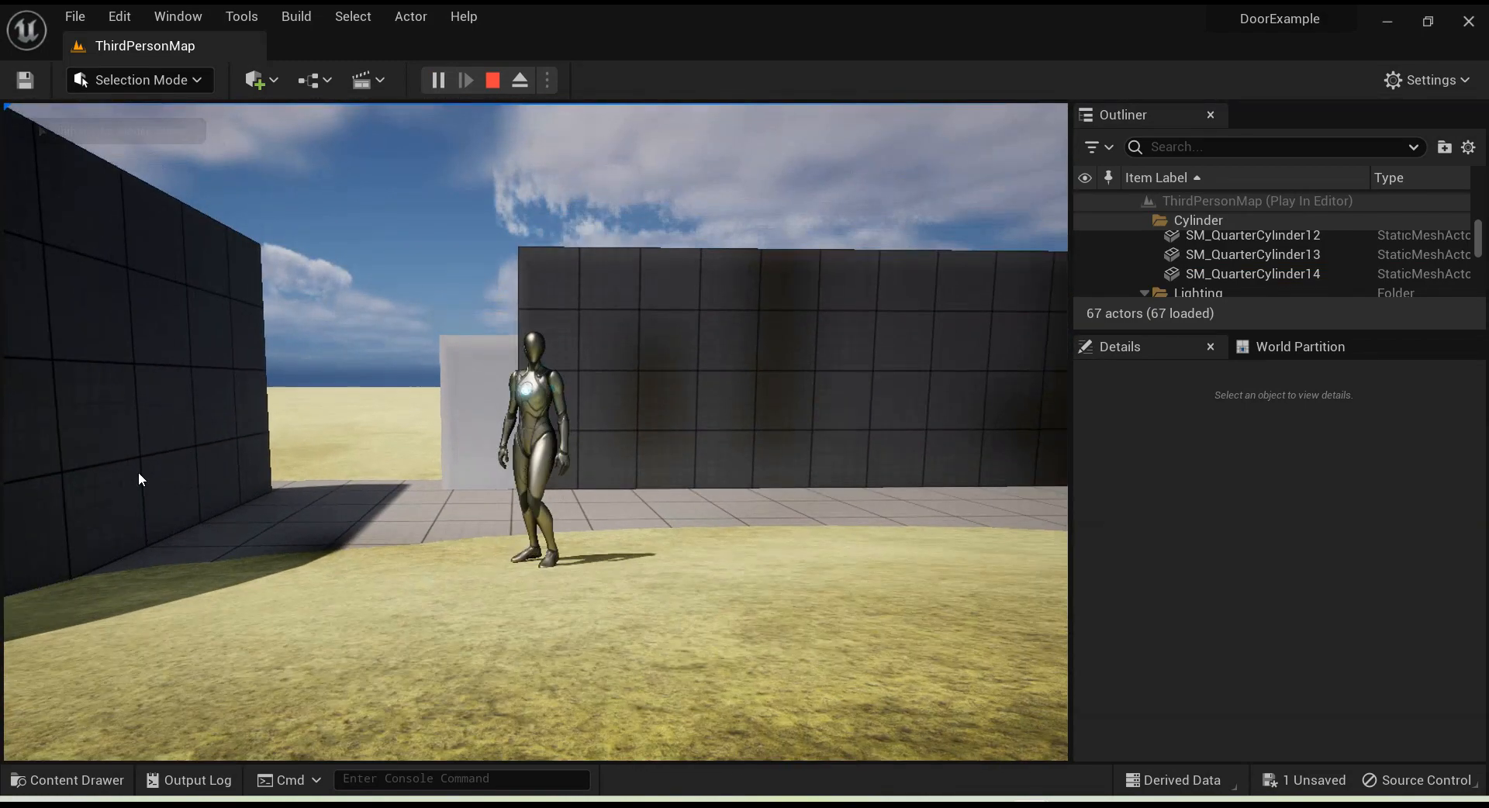
pyautogui.press('Escape')
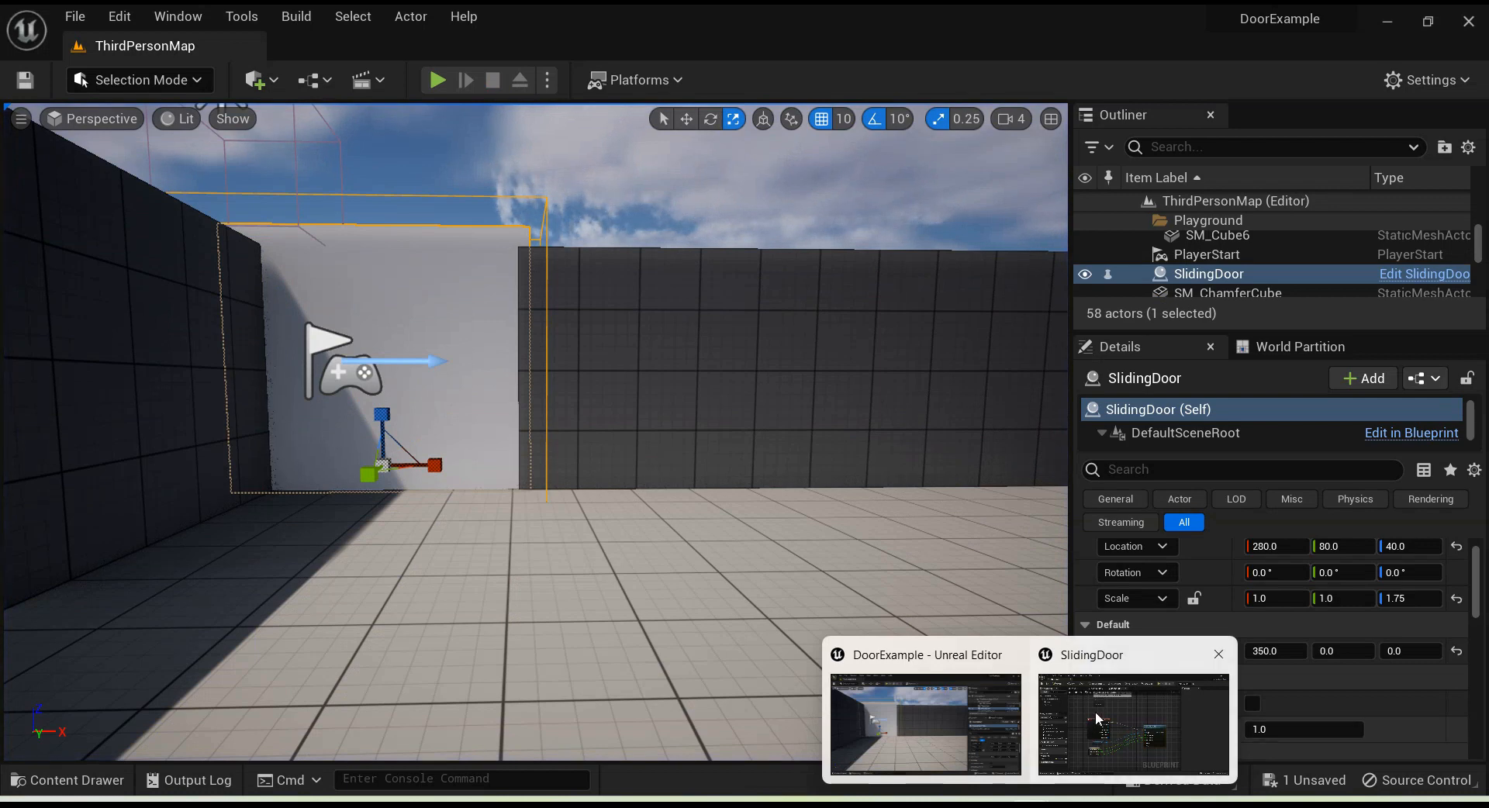
# Step: In the SlidingDoor blueprint, stretch the Cube to a Z scale of 3.75, raise it to Z 150, and compile
pyautogui.click(1095, 711)
pyautogui.click(283, 118)
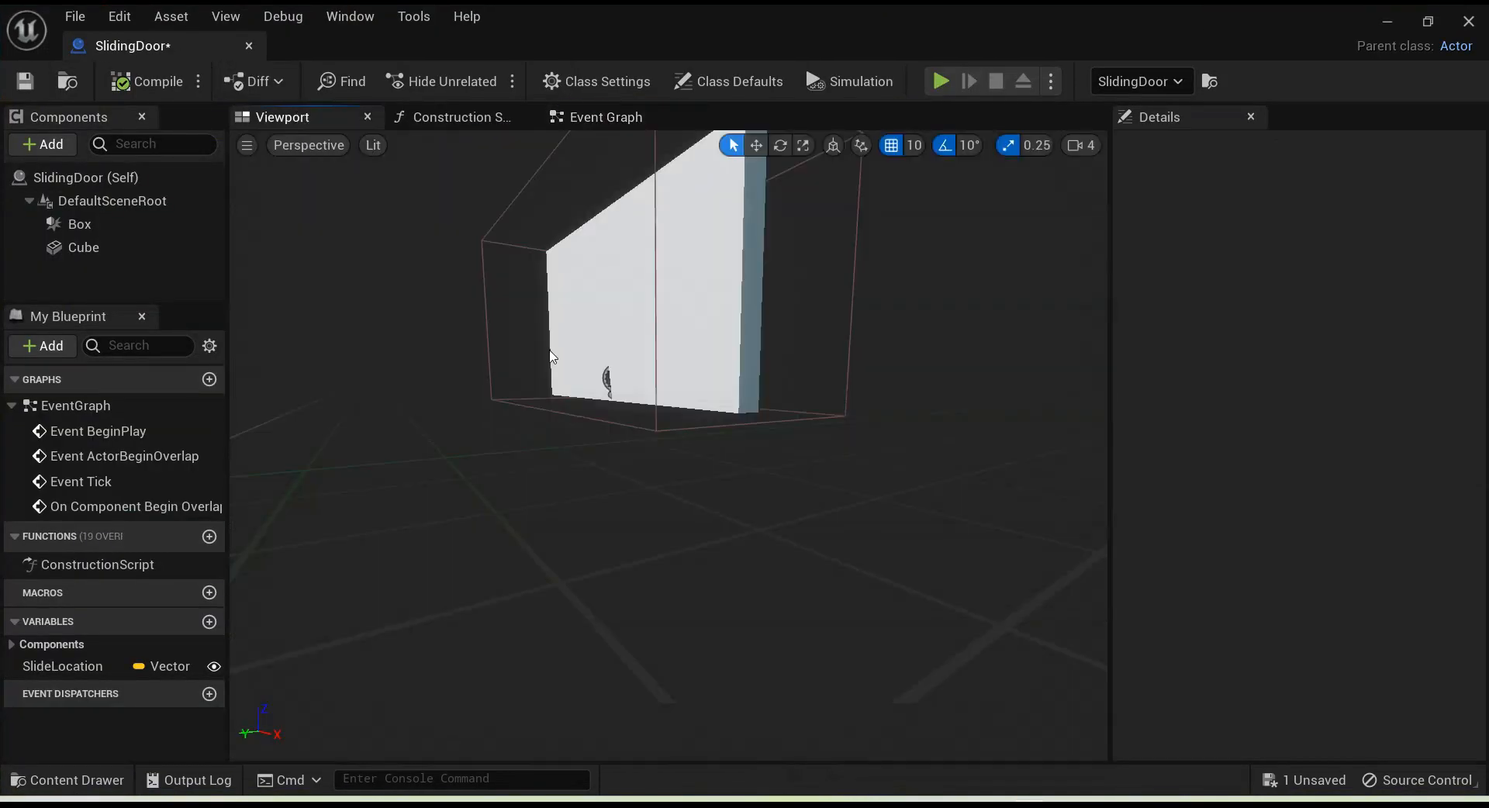
pyautogui.moveTo(680, 413); pyautogui.dragTo(576, 306, button='right')
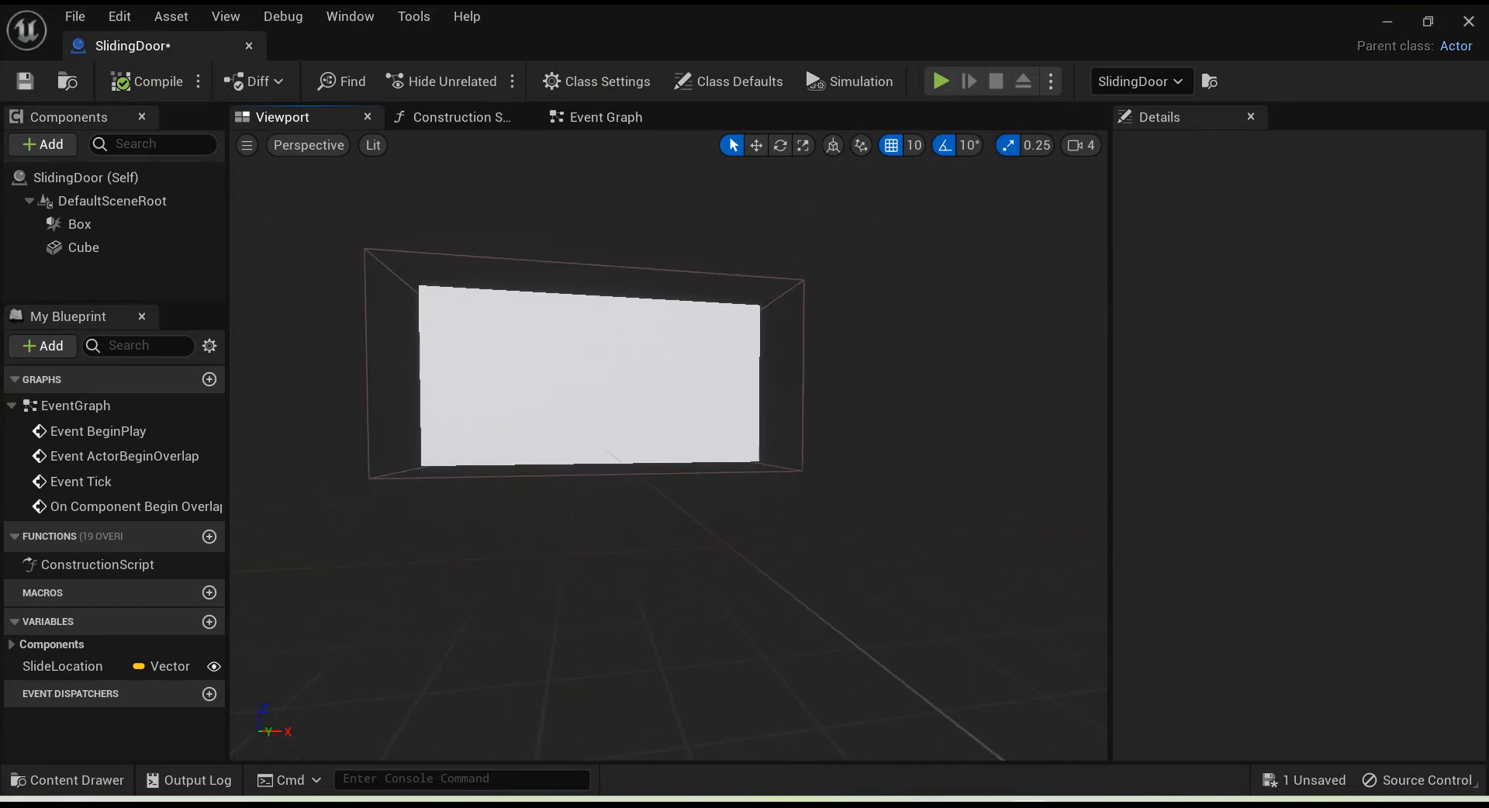
pyautogui.click(556, 371)
pyautogui.press('r')
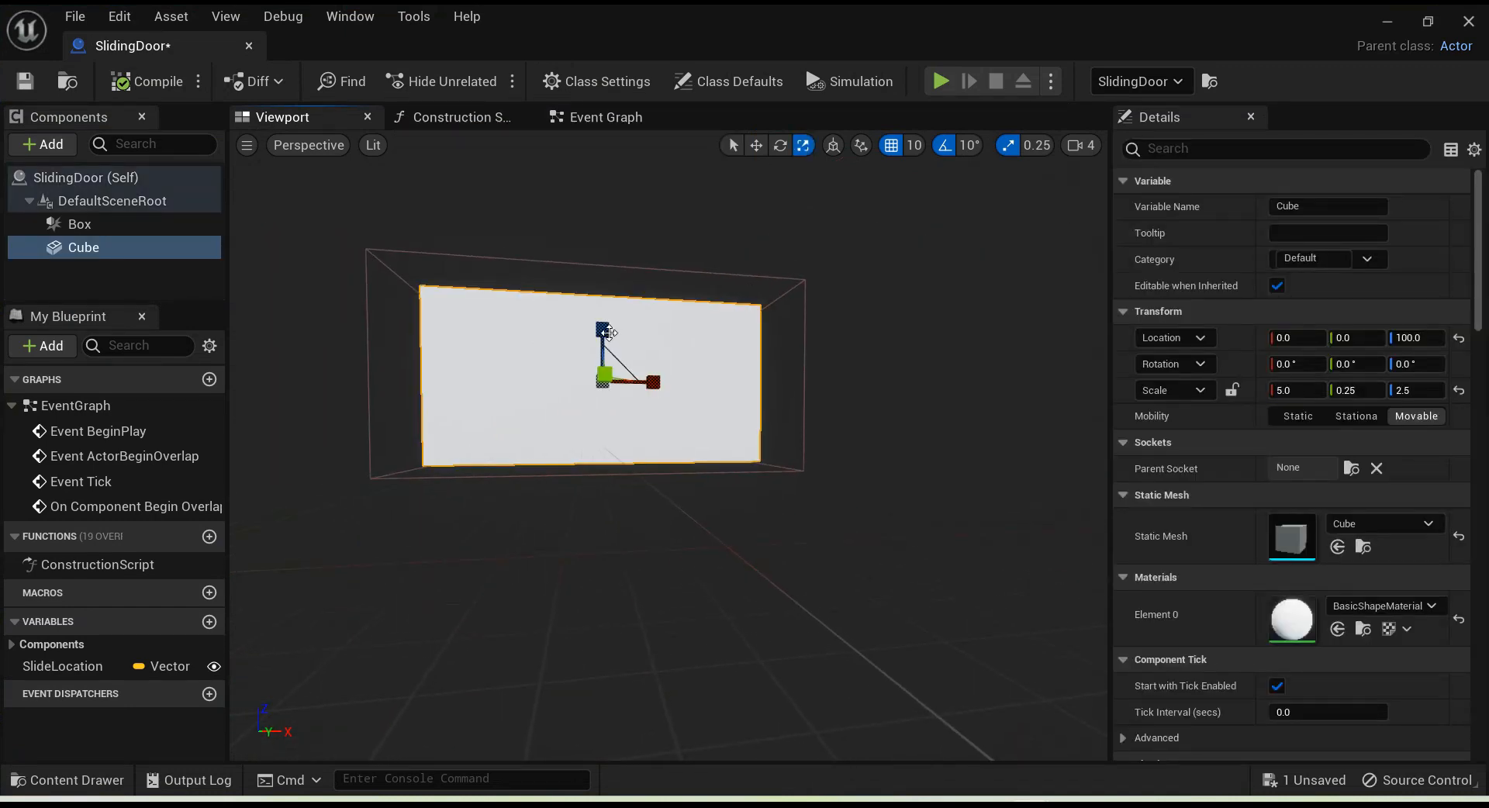
pyautogui.moveTo(601, 329); pyautogui.dragTo(601, 283)
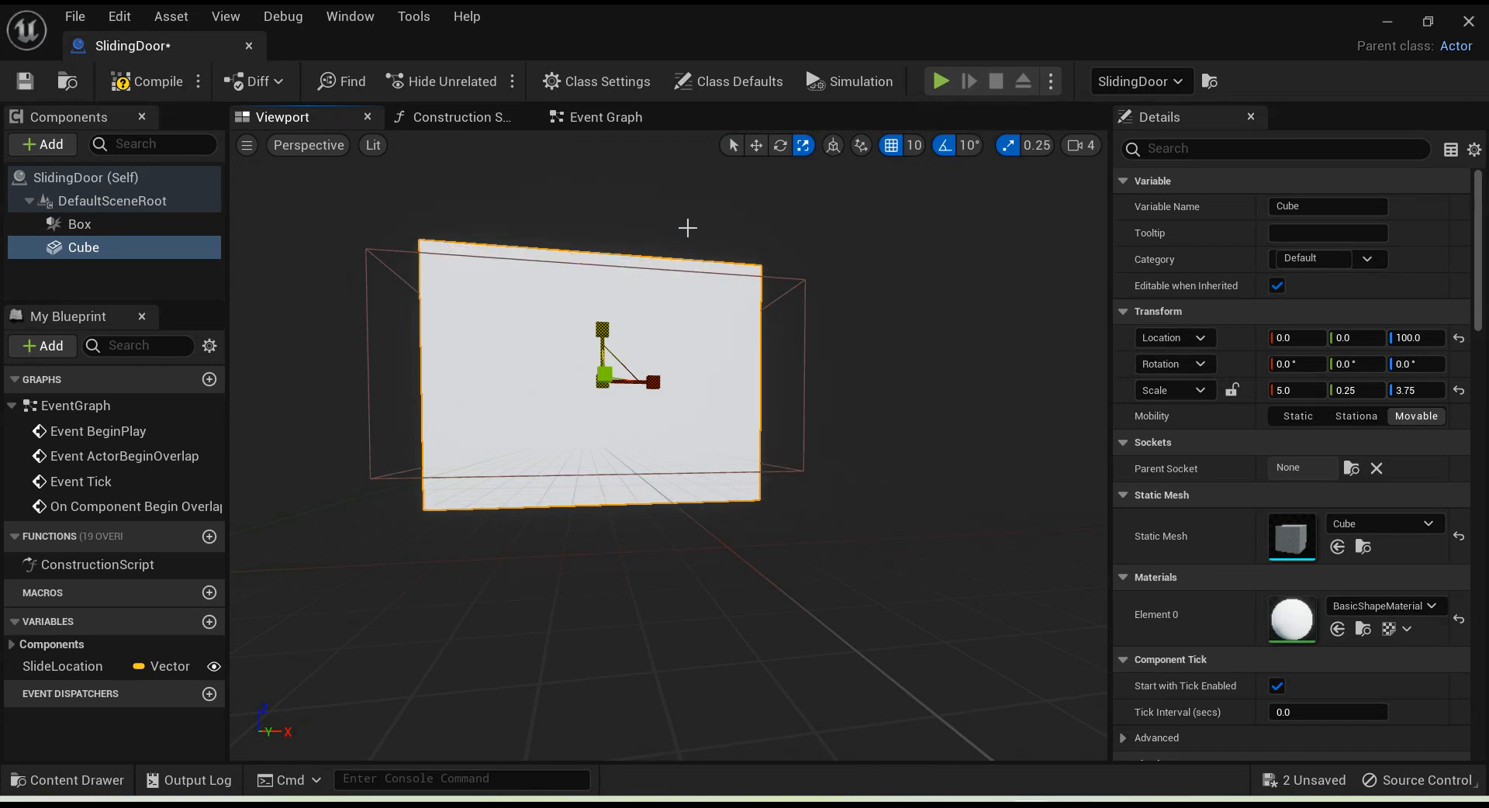
pyautogui.click(755, 150)
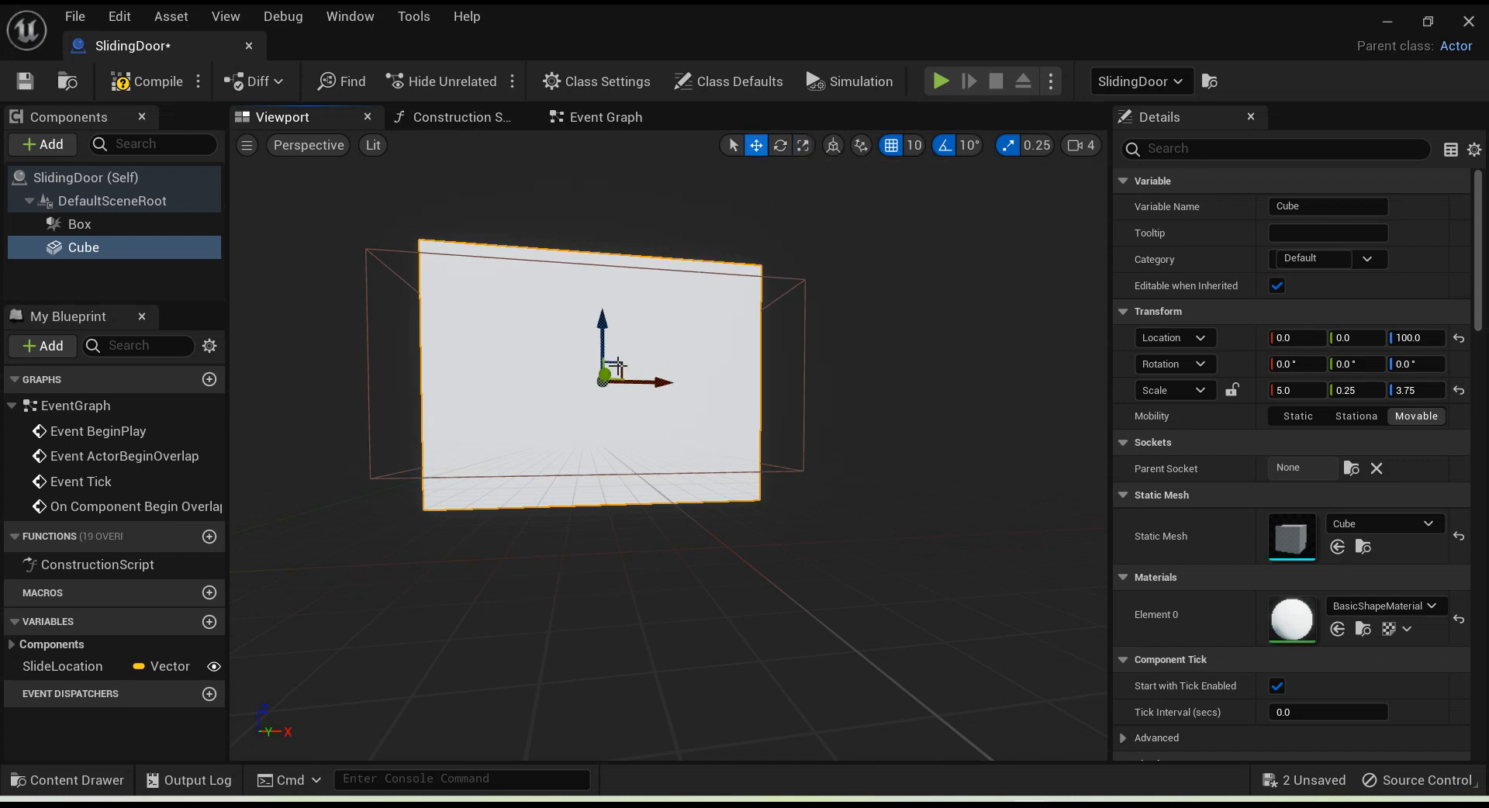
pyautogui.moveTo(602, 333); pyautogui.dragTo(605, 293)
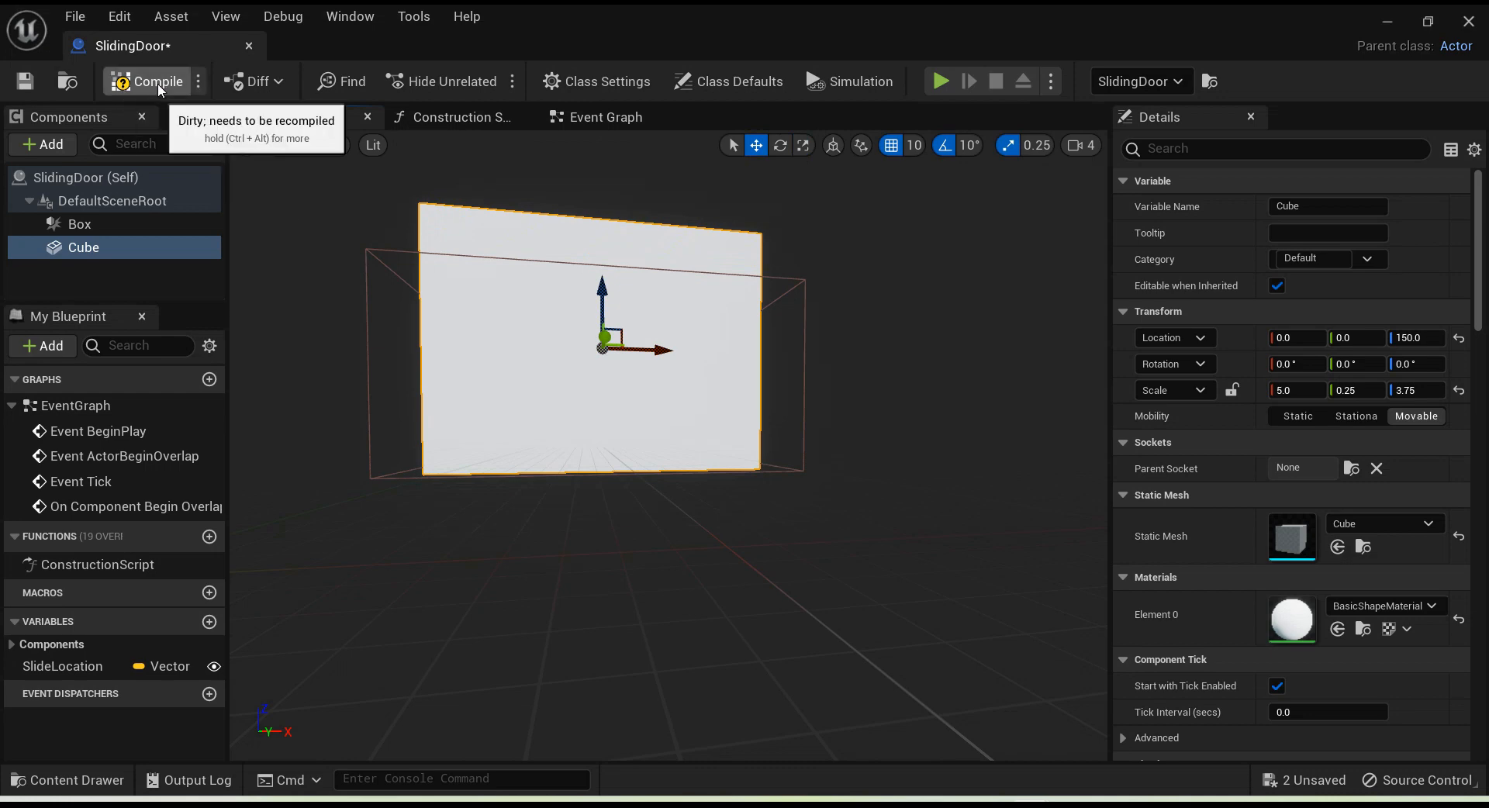
pyautogui.click(122, 90)
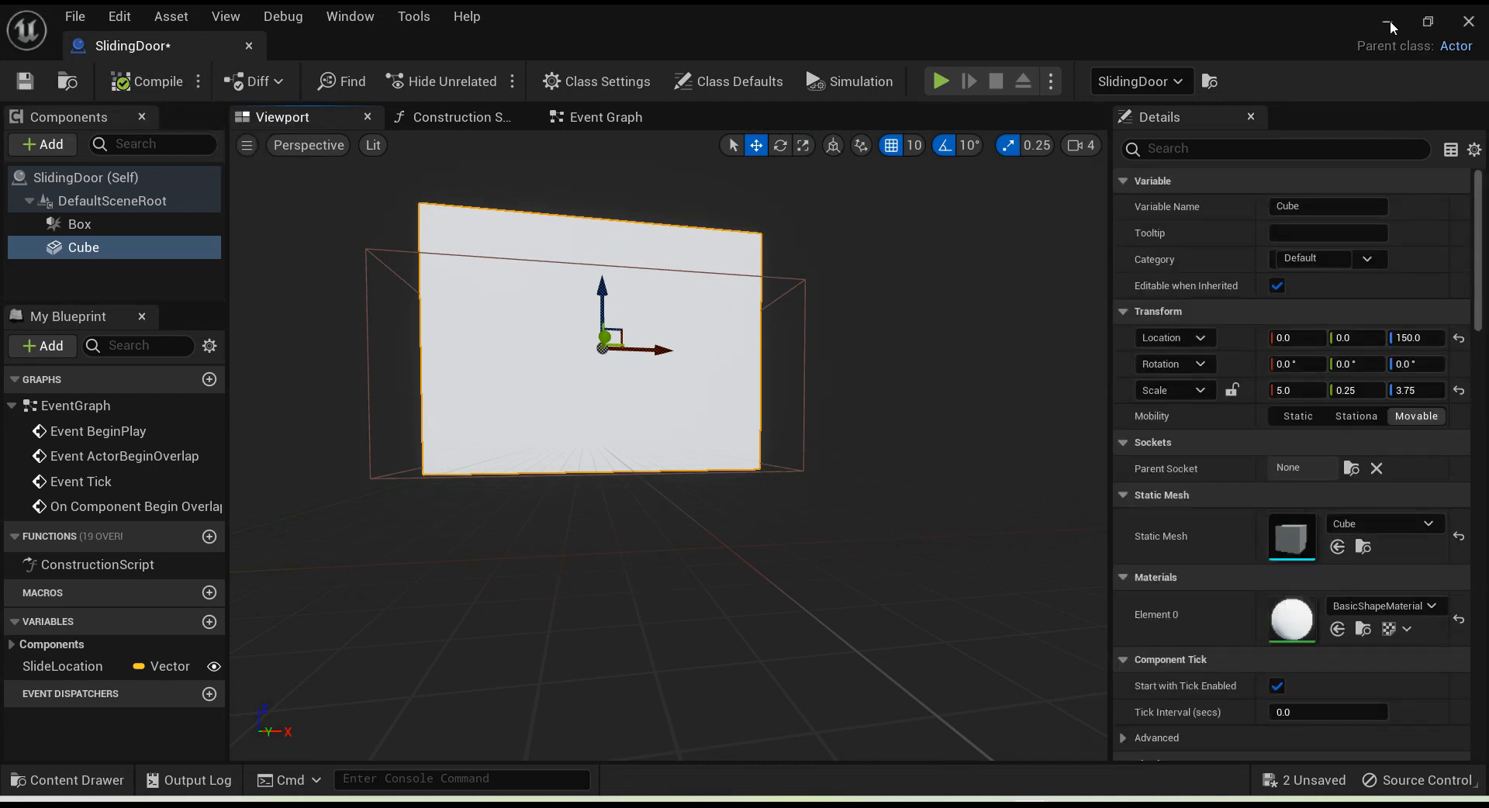
# Step: Undo the Cube's last move and scale changes in the SlidingDoor blueprint
pyautogui.click(1388, 22)
pyautogui.hotkey('ctrl', 'z')
pyautogui.hotkey('ctrl', 'z')
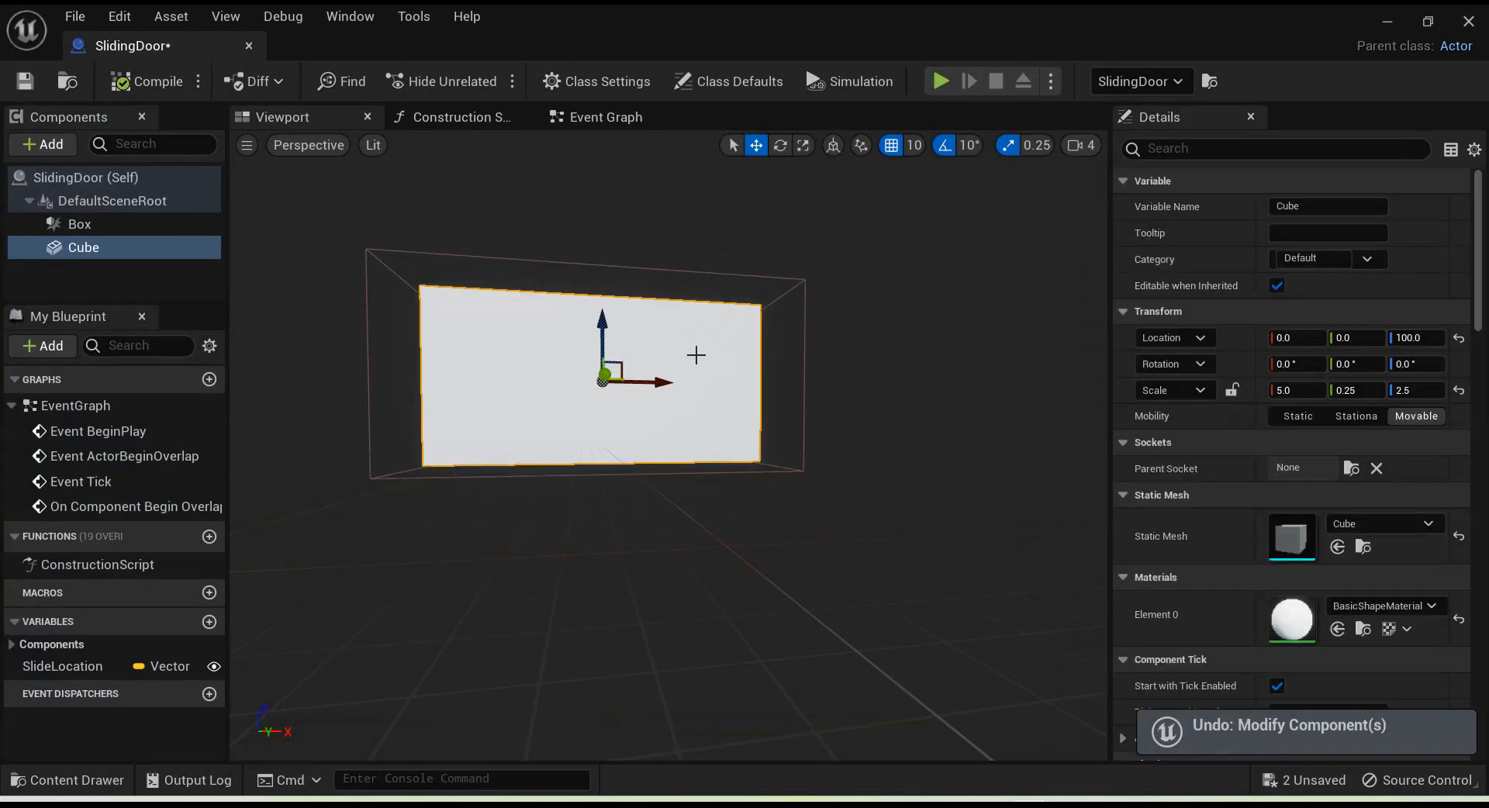
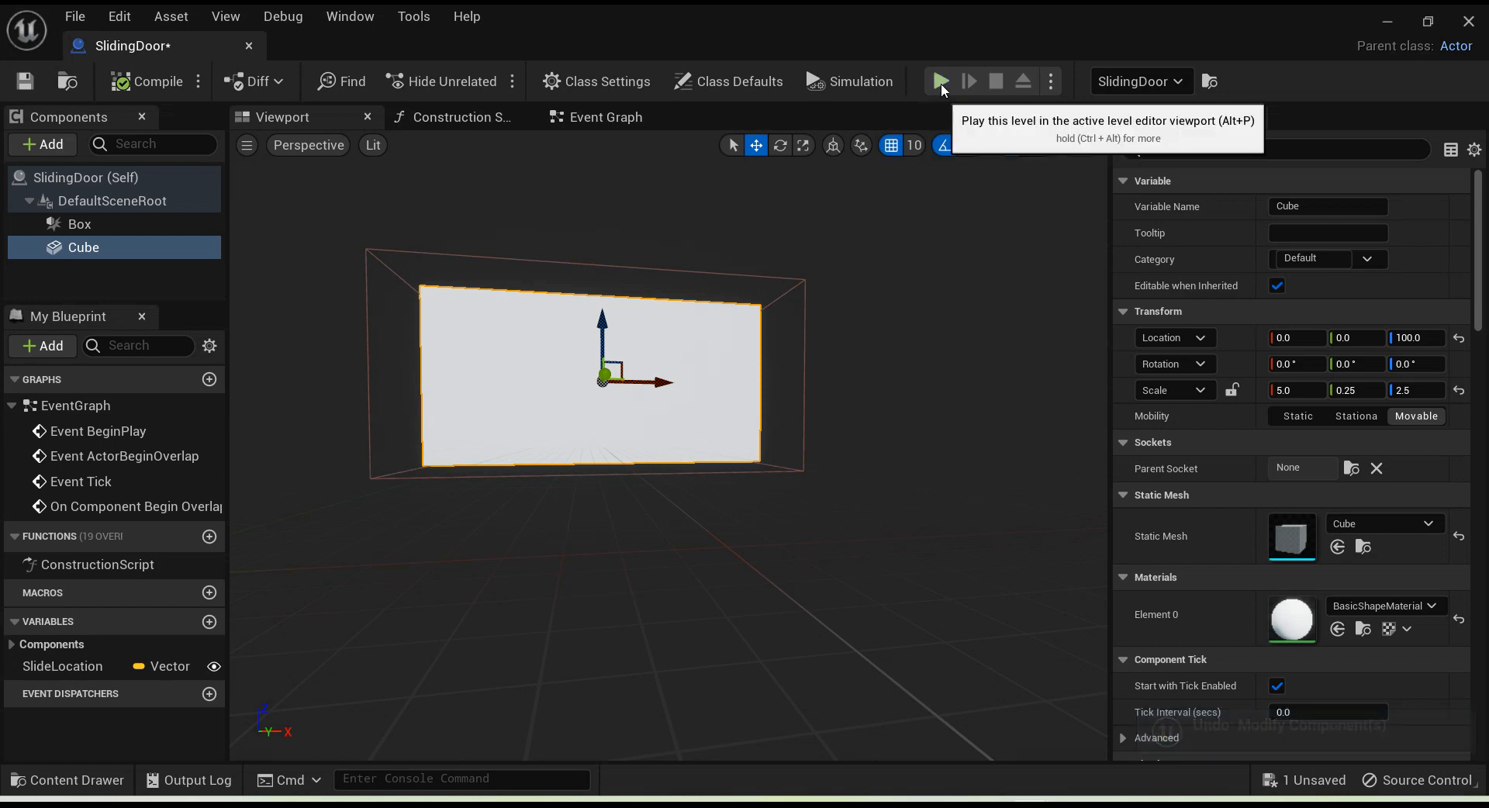
# Step: Return to the level, raise the placed sliding door to Z 130, and play-test it by running through the doorway
pyautogui.click(1388, 21)
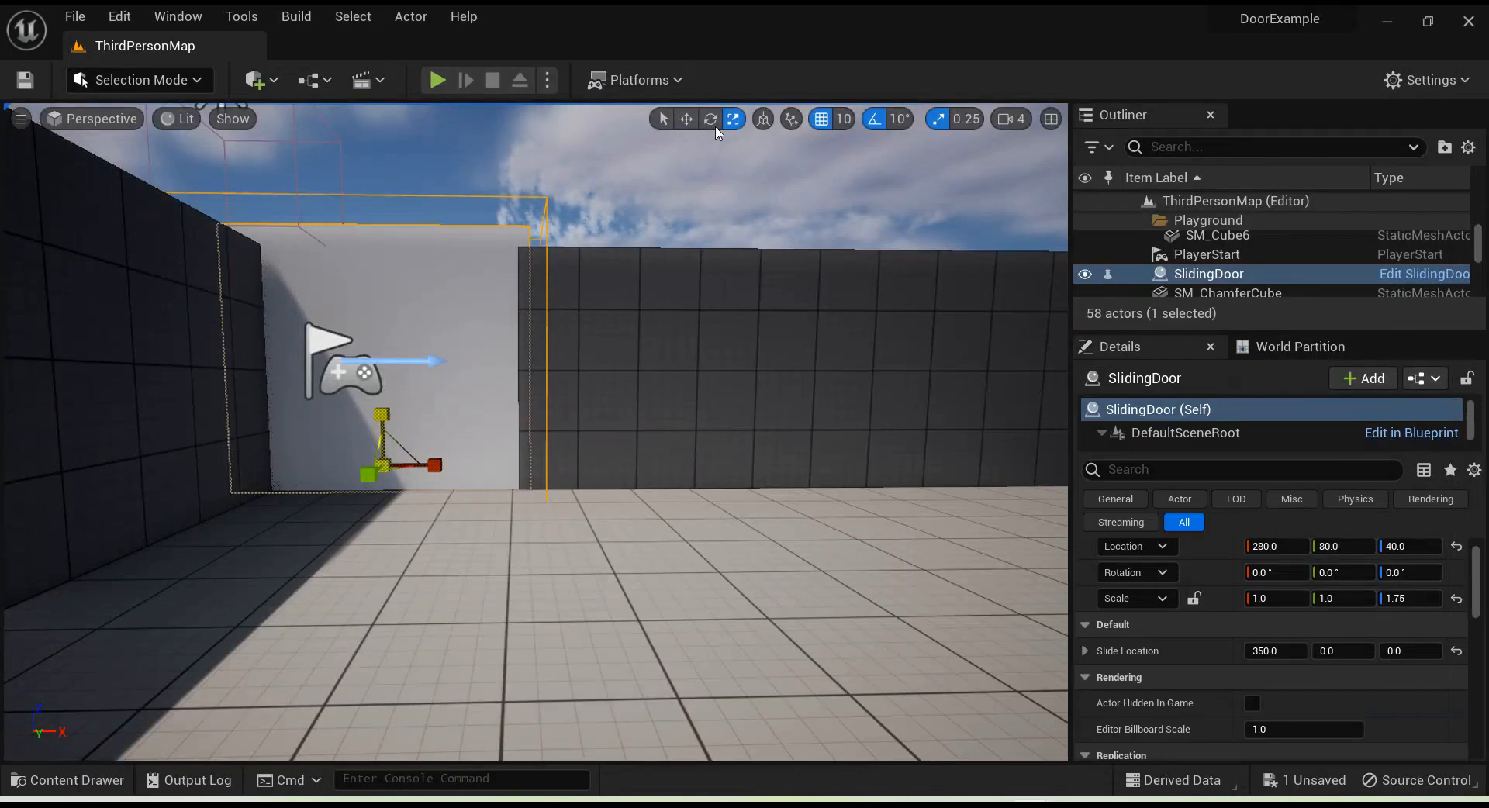
pyautogui.click(686, 119)
pyautogui.moveTo(384, 416); pyautogui.dragTo(391, 365)
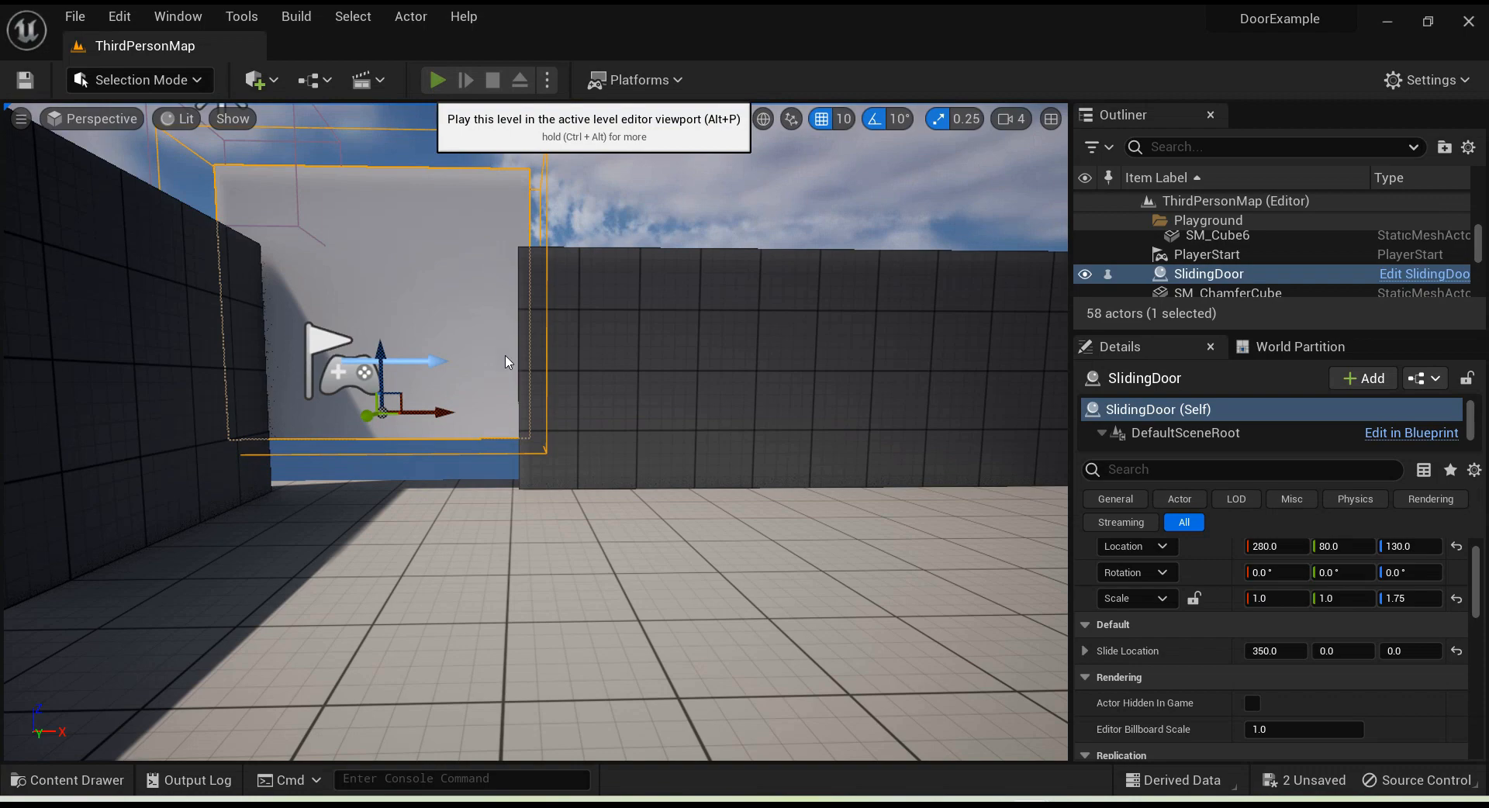
pyautogui.click(438, 79)
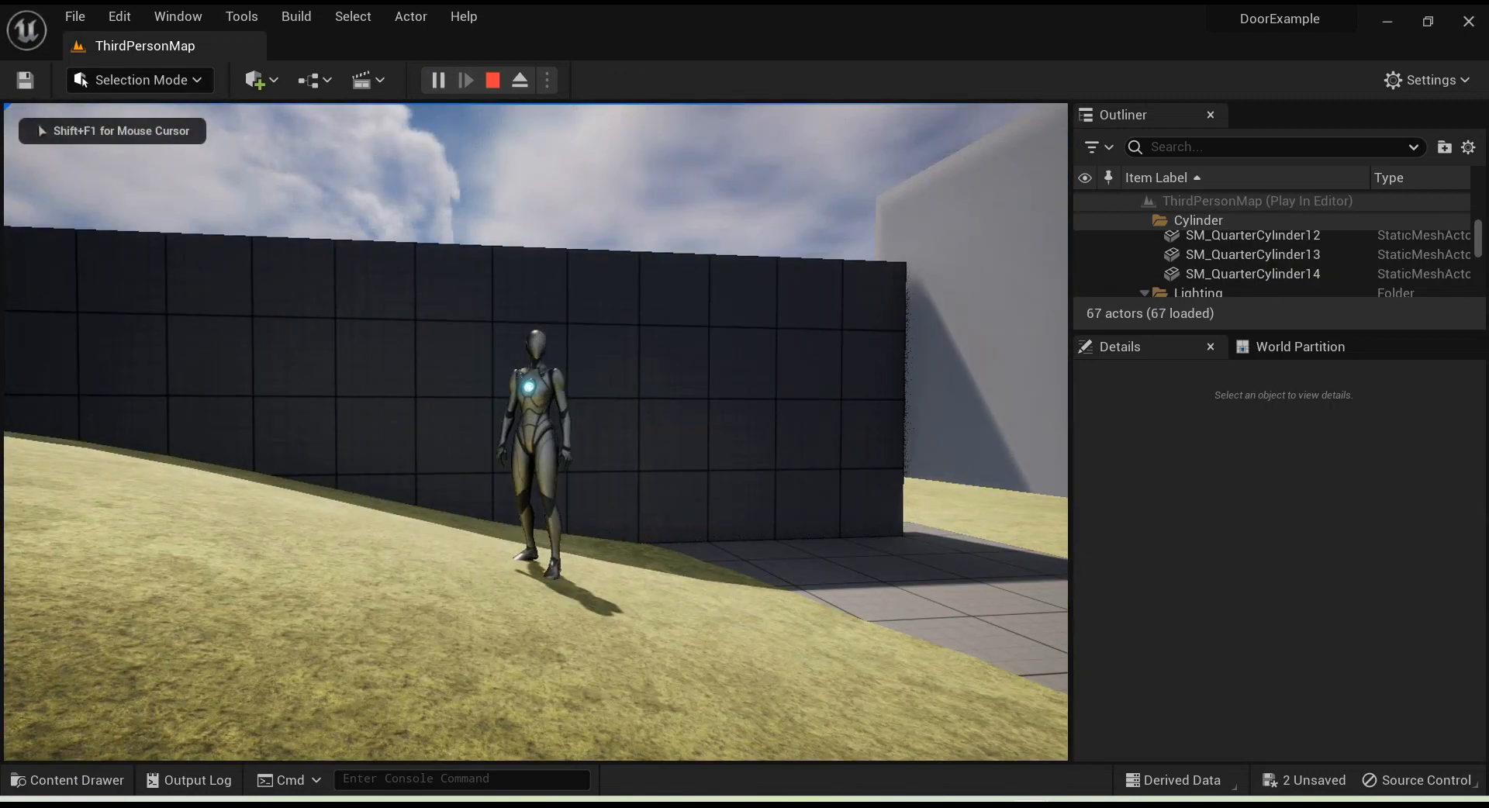
pyautogui.press('w')
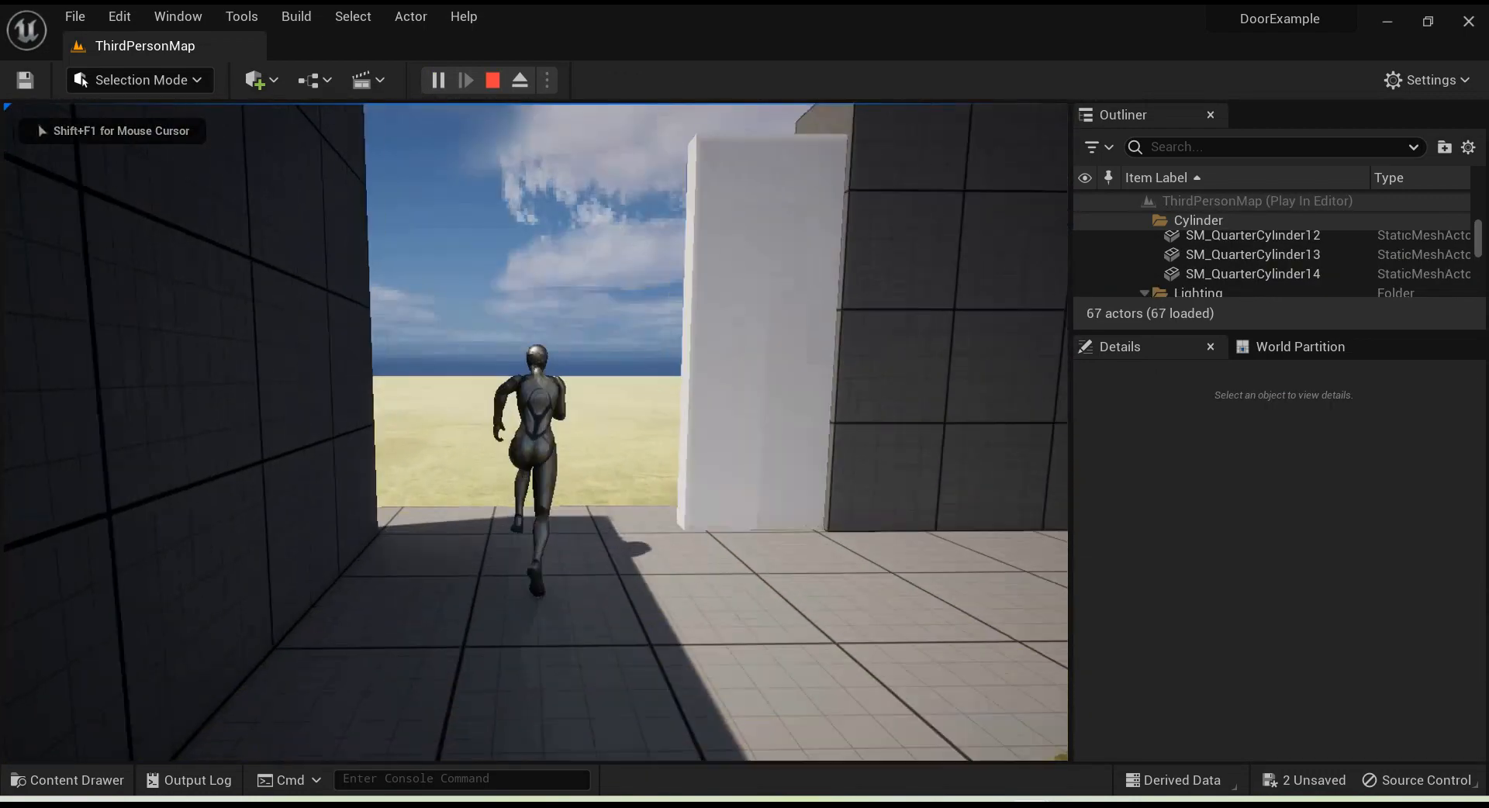
pyautogui.press('s')
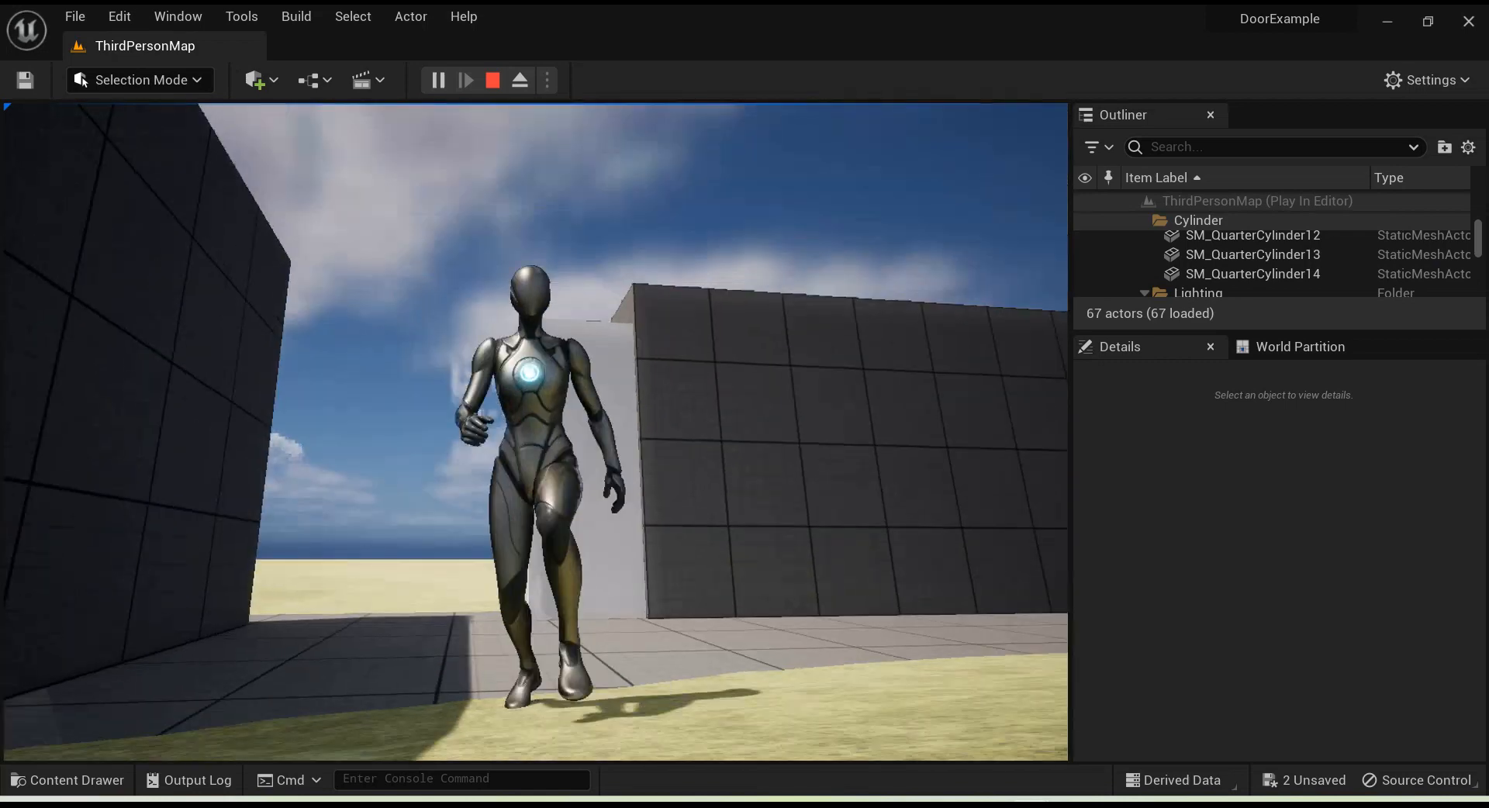
pyautogui.press('Escape')
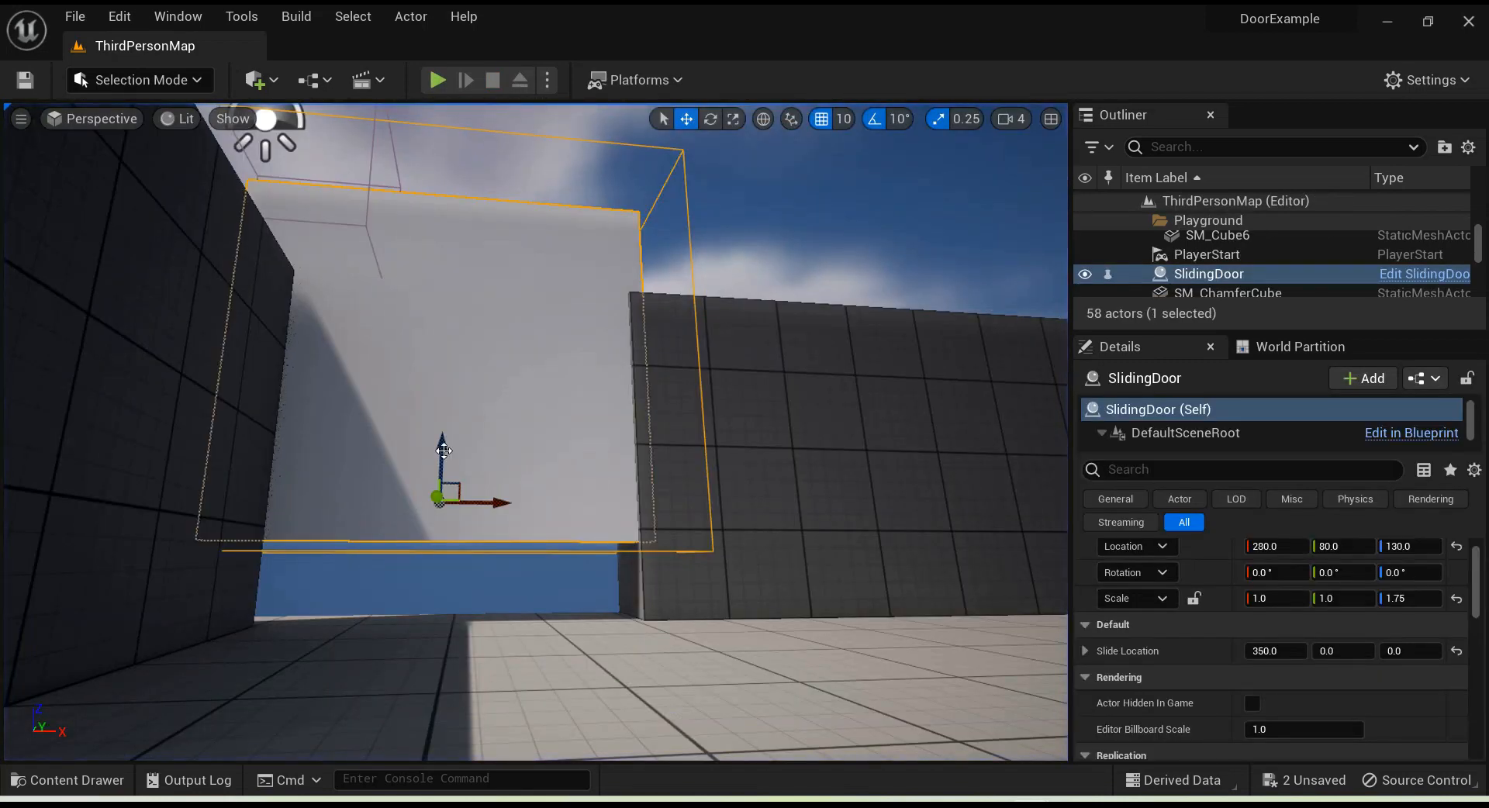
# Step: Raise the sliding door to Z 160, play-test it by running the character under and around it, and stop playing
pyautogui.moveTo(444, 450); pyautogui.dragTo(451, 410)
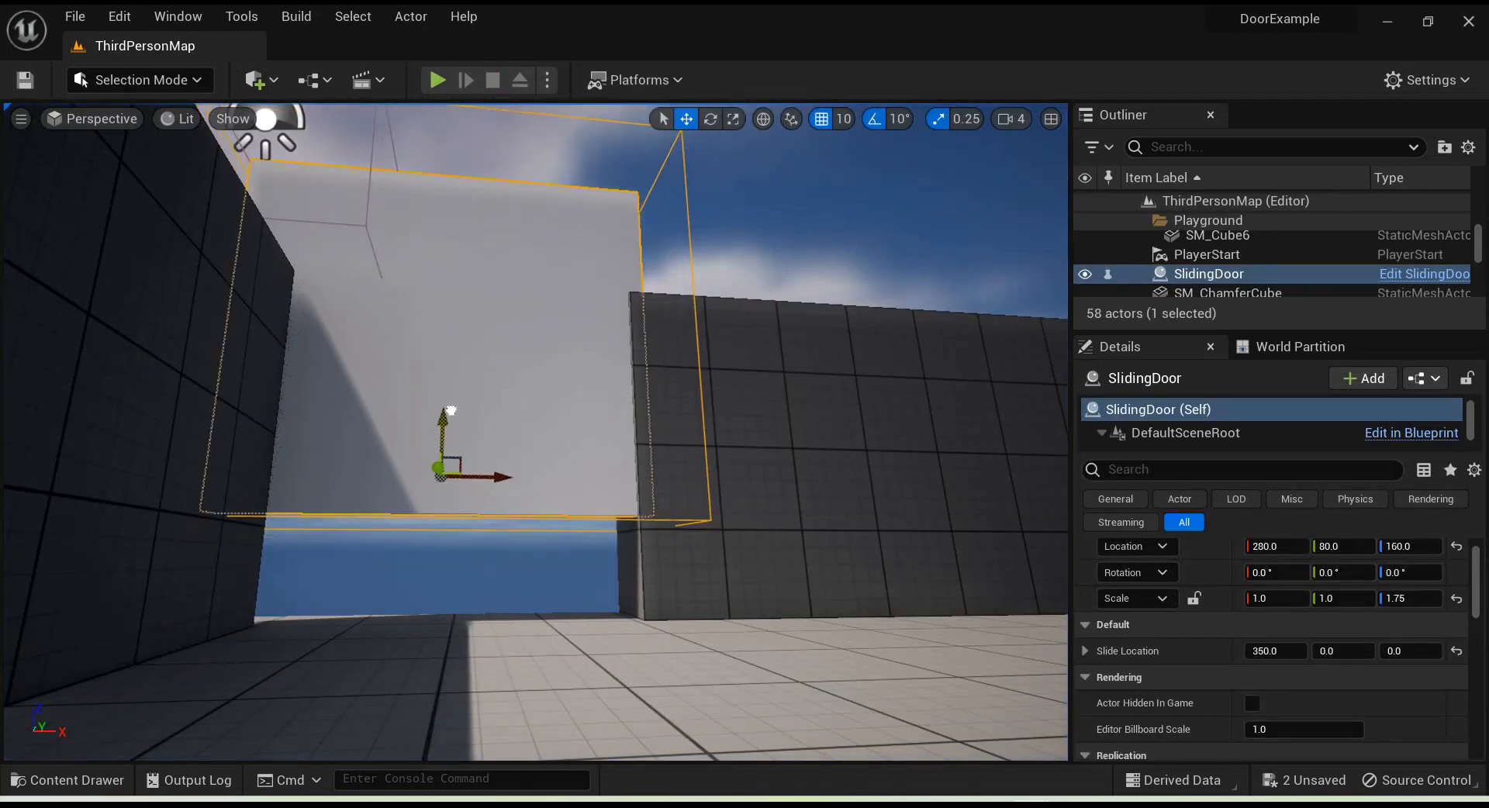
pyautogui.click(439, 79)
pyautogui.press('w')
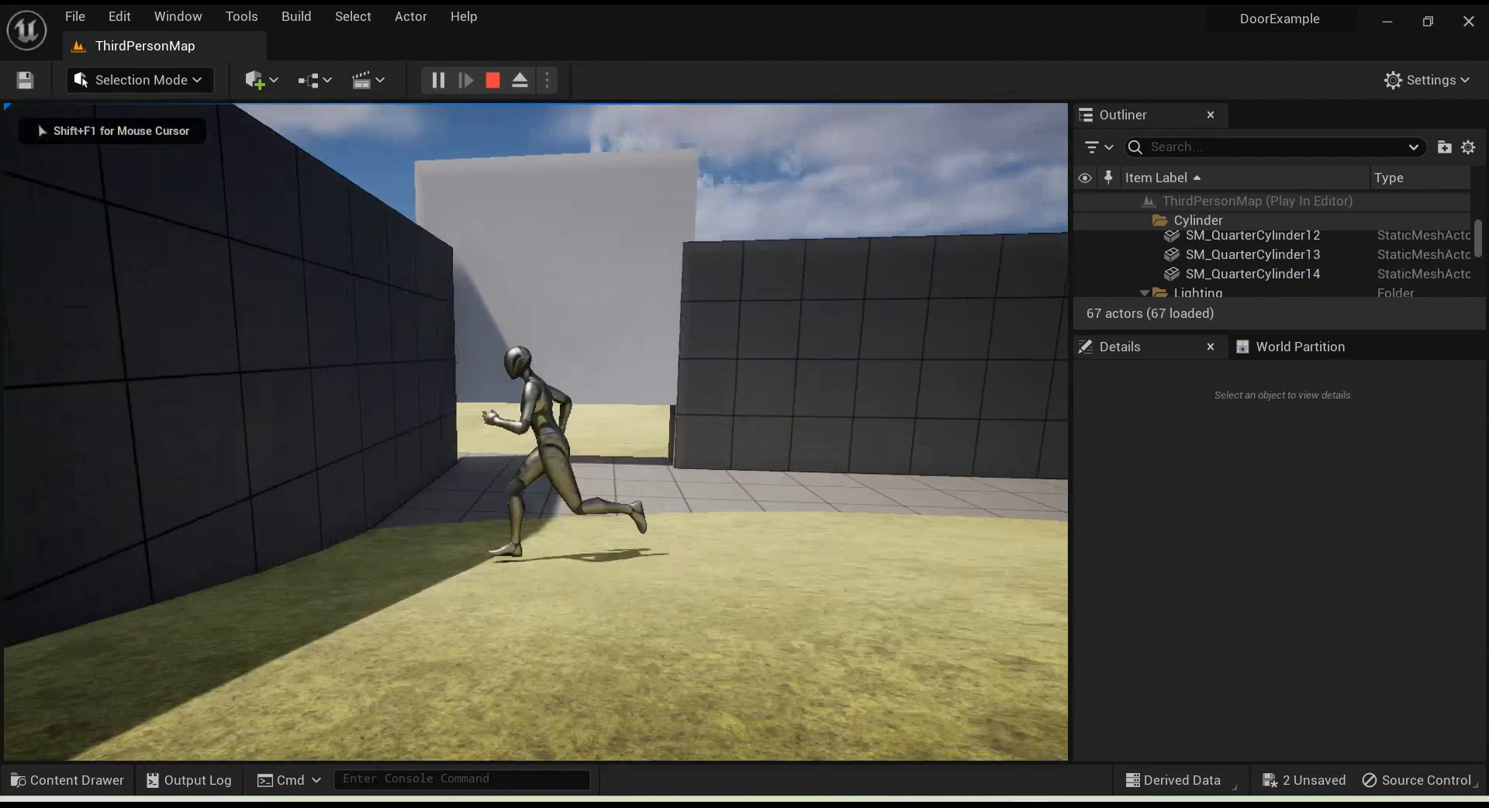
pyautogui.press('w')
pyautogui.press('d')
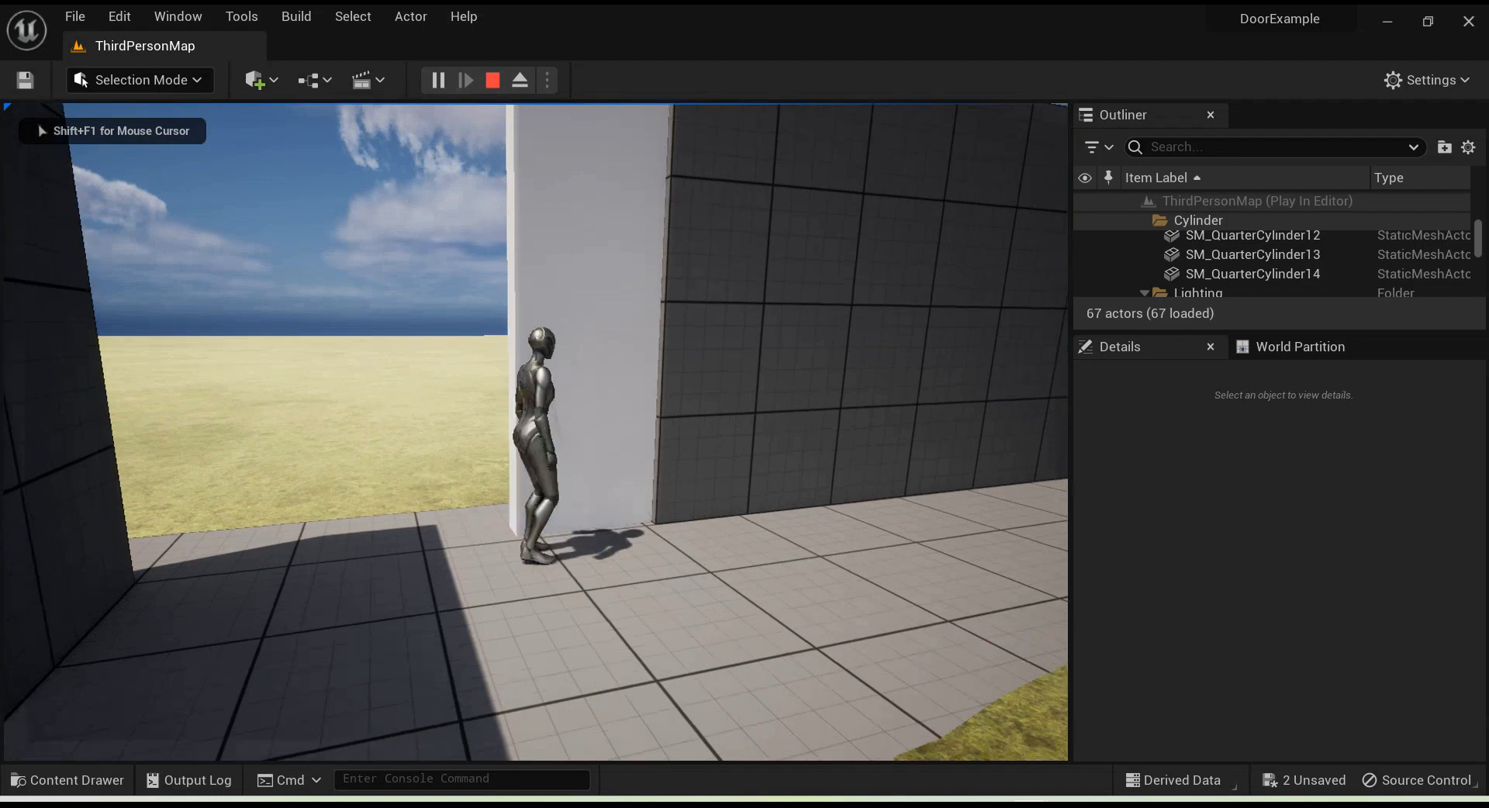
pyautogui.press('s')
pyautogui.press('d')
pyautogui.press('w')
pyautogui.press('s')
pyautogui.press('a')
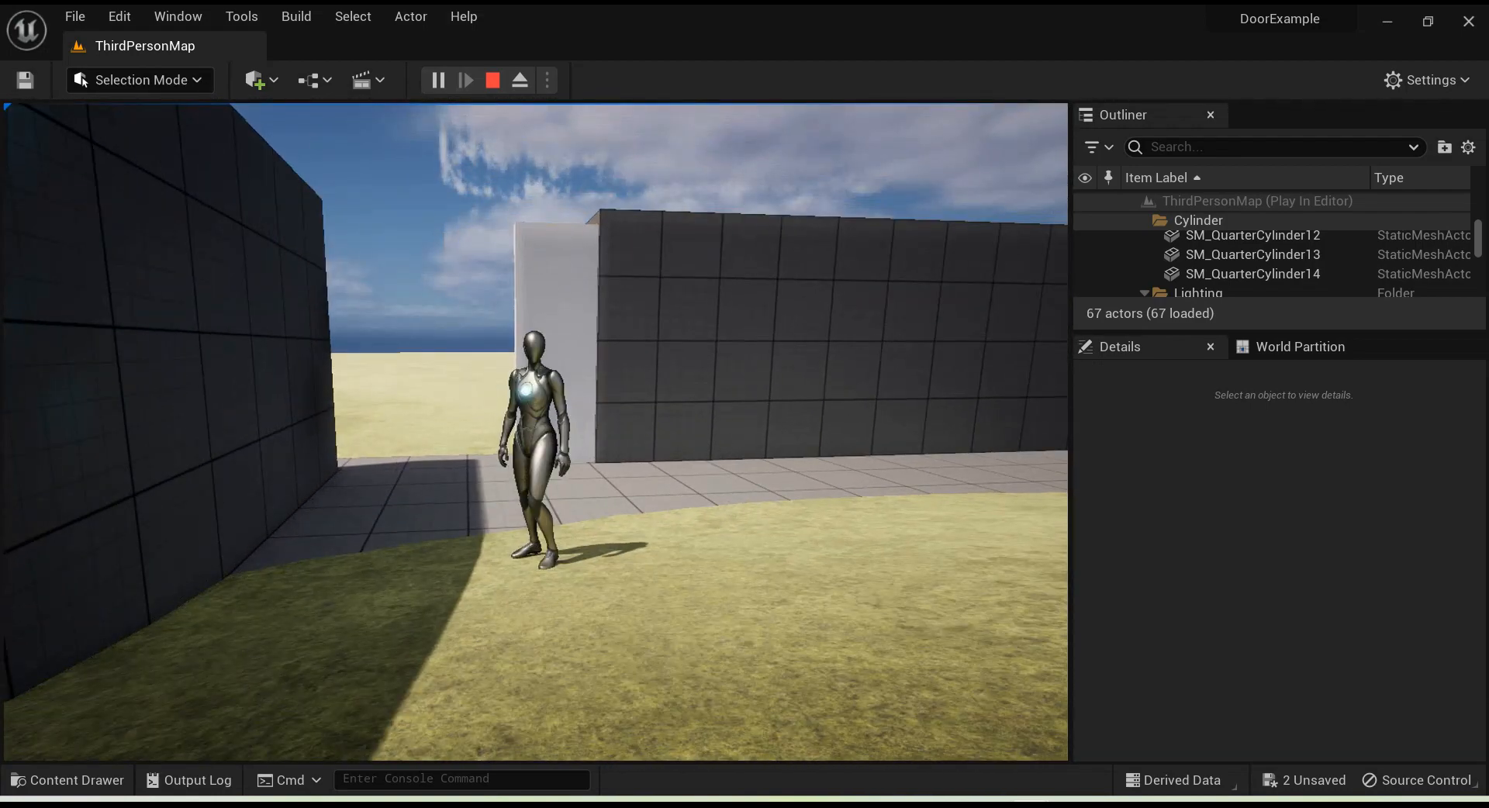
pyautogui.press('Escape')
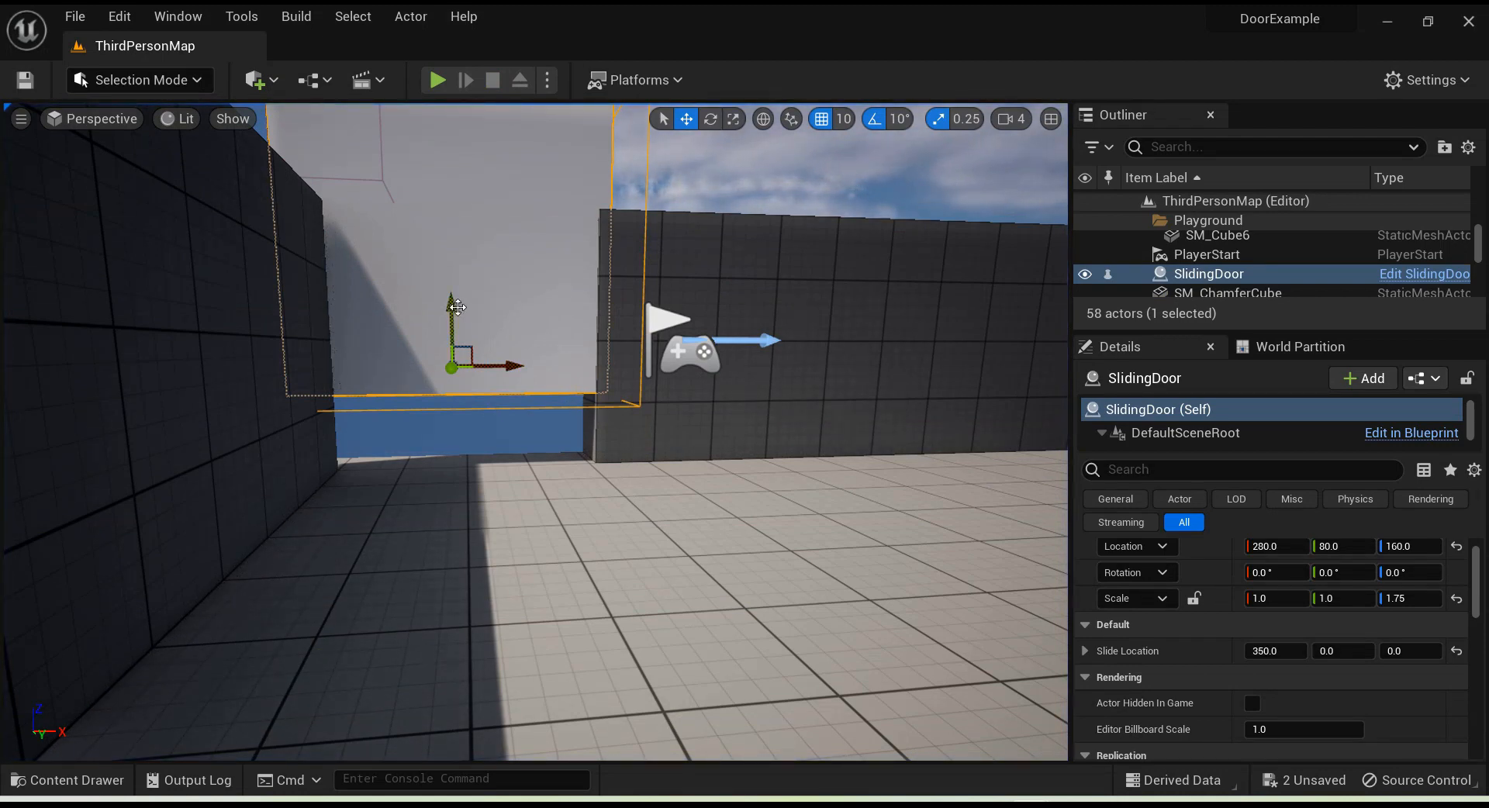
# Step: Lower the placed sliding door to Z 50 and switch to the SlidingDoor blueprint's Event Graph
pyautogui.moveTo(451, 312); pyautogui.dragTo(455, 382)
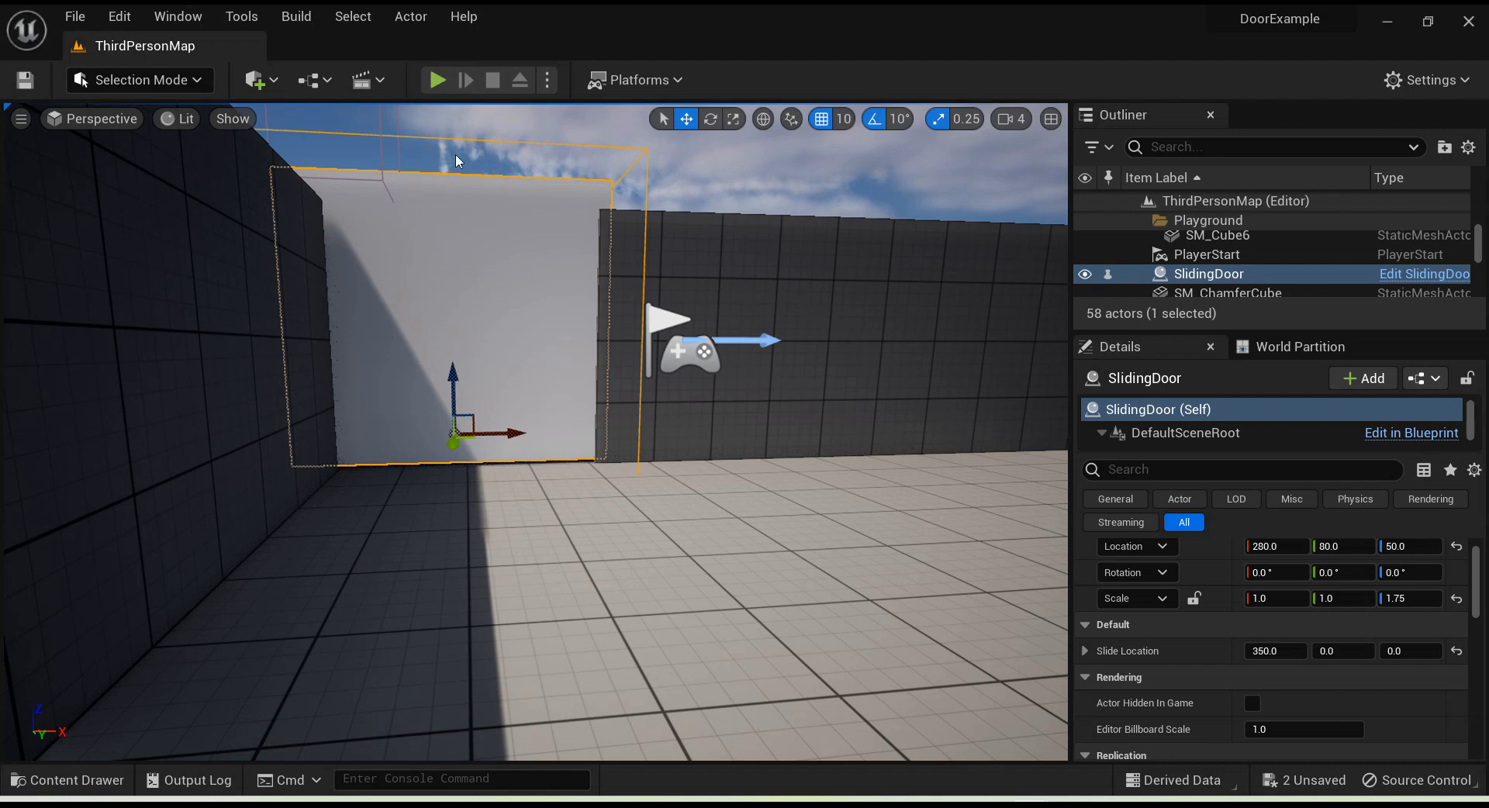
pyautogui.moveTo(1030, 804)
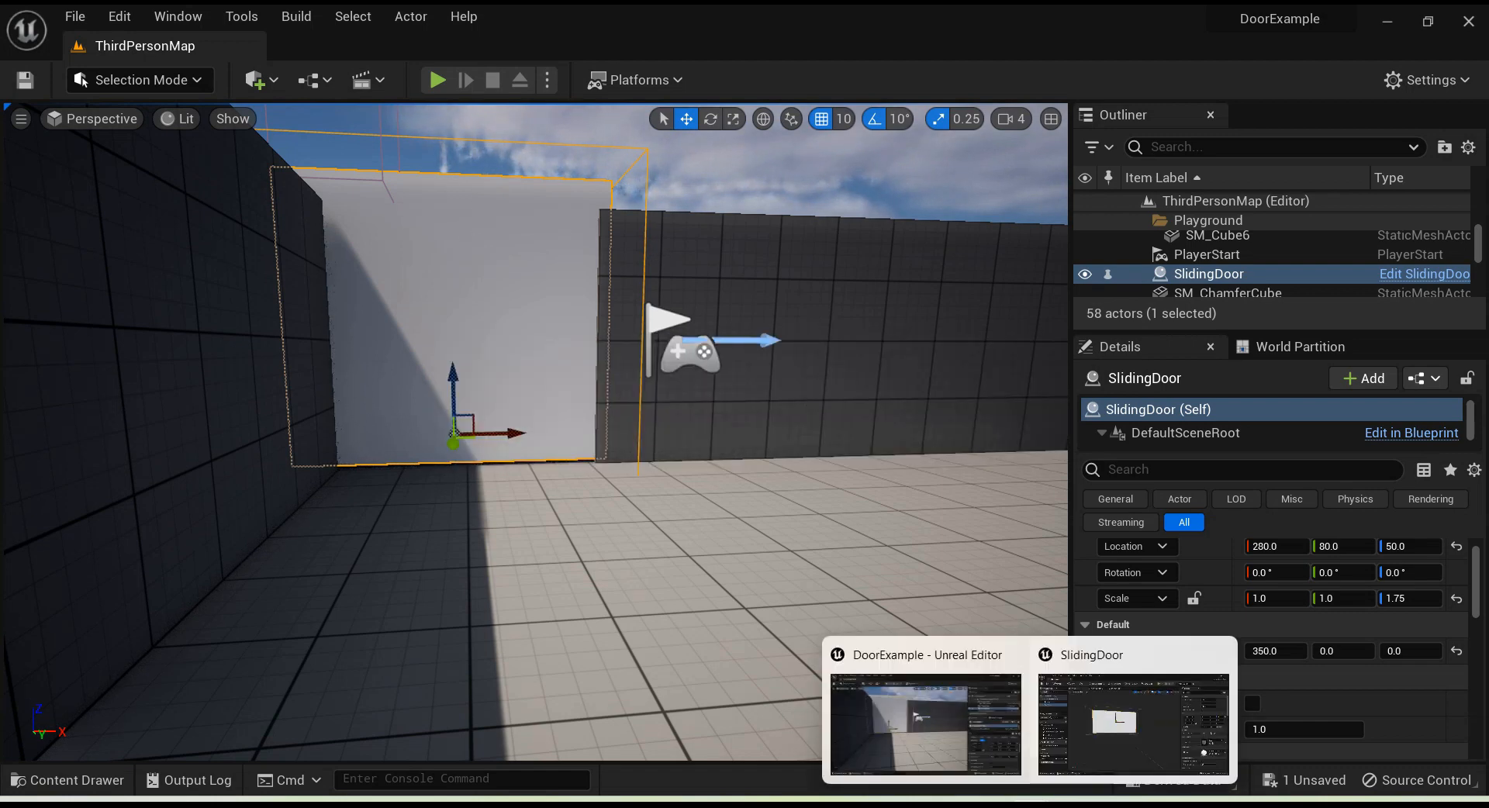
pyautogui.moveTo(1082, 705)
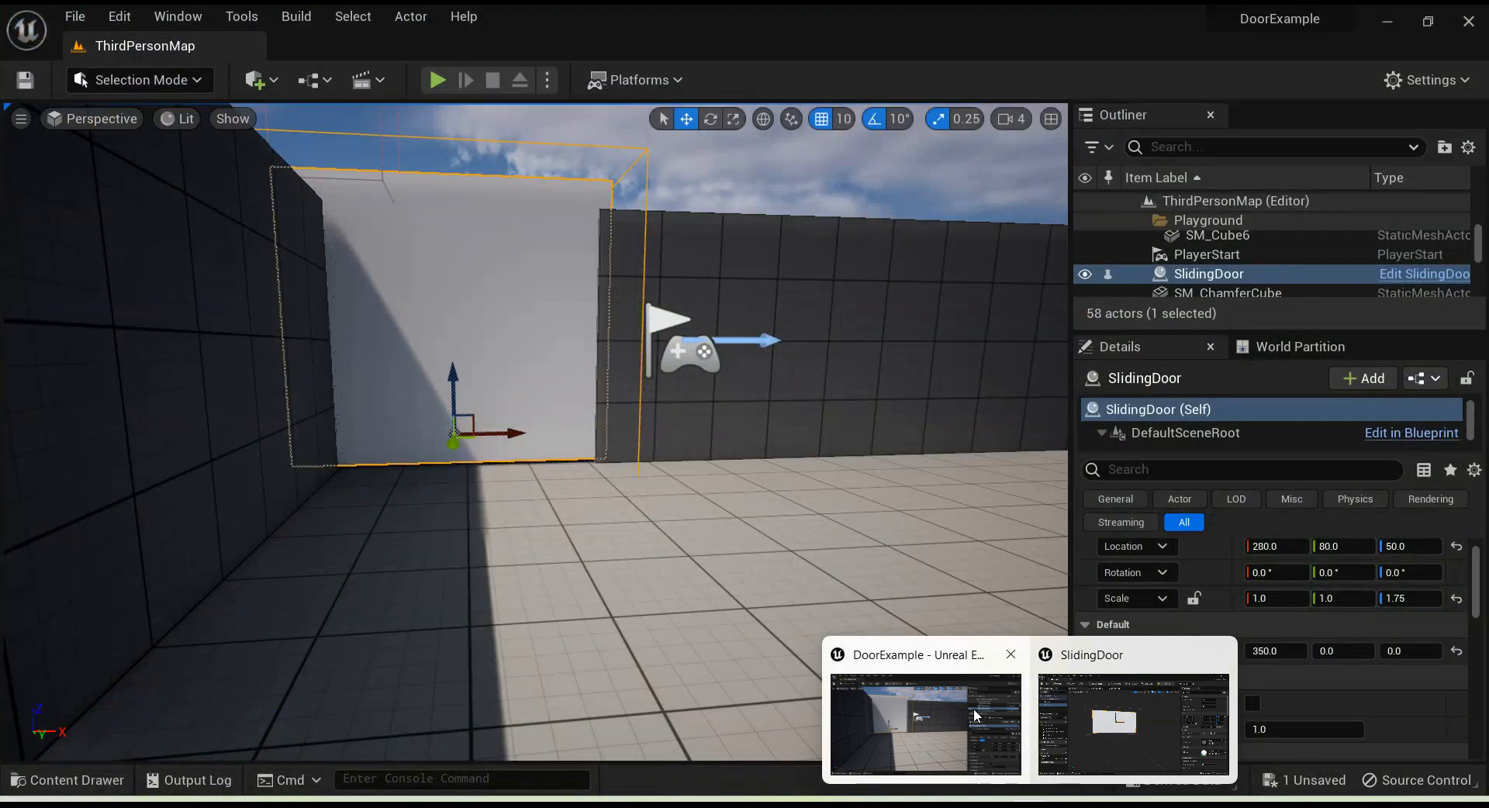
pyautogui.click(976, 715)
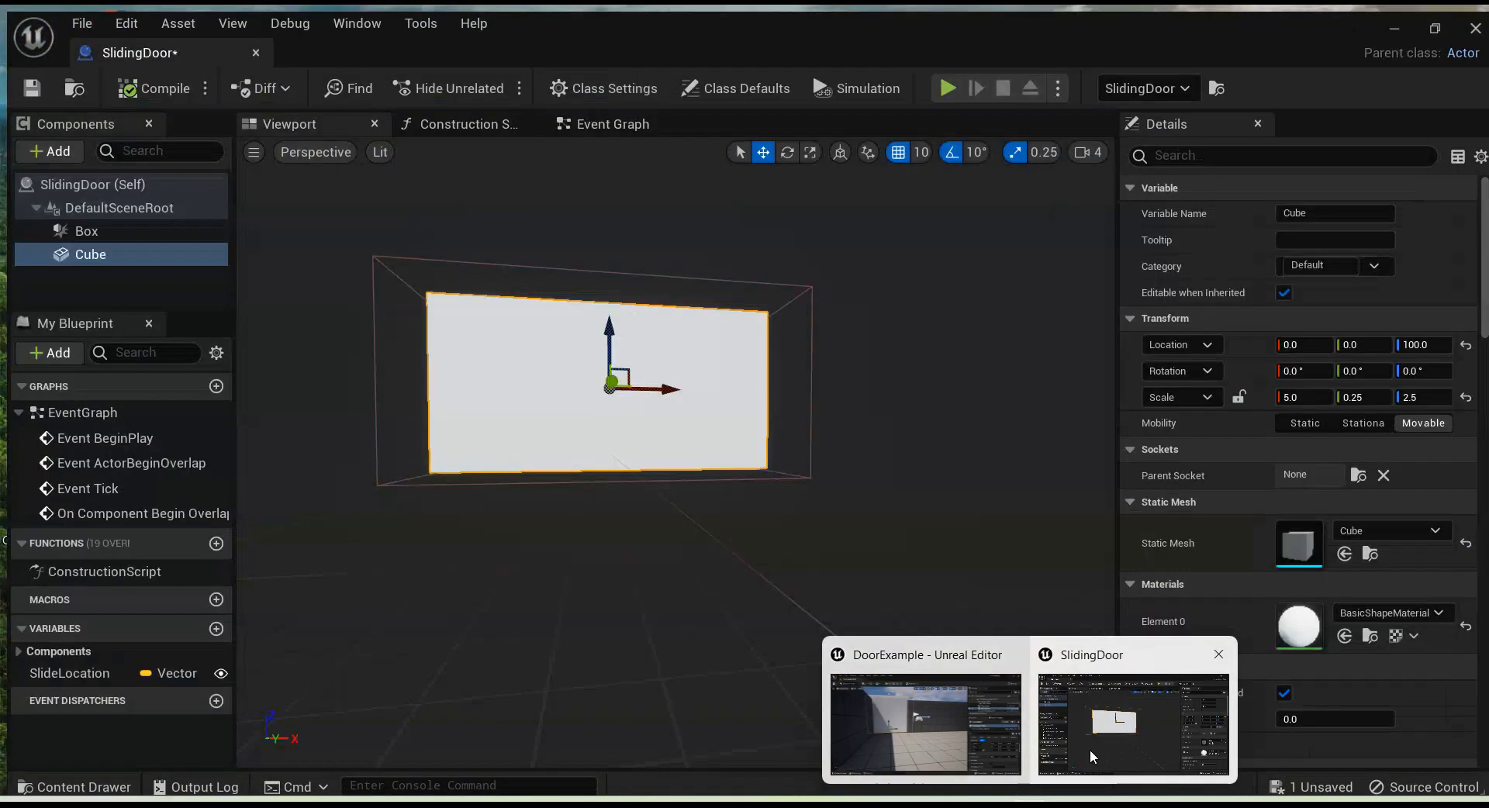
pyautogui.click(1082, 704)
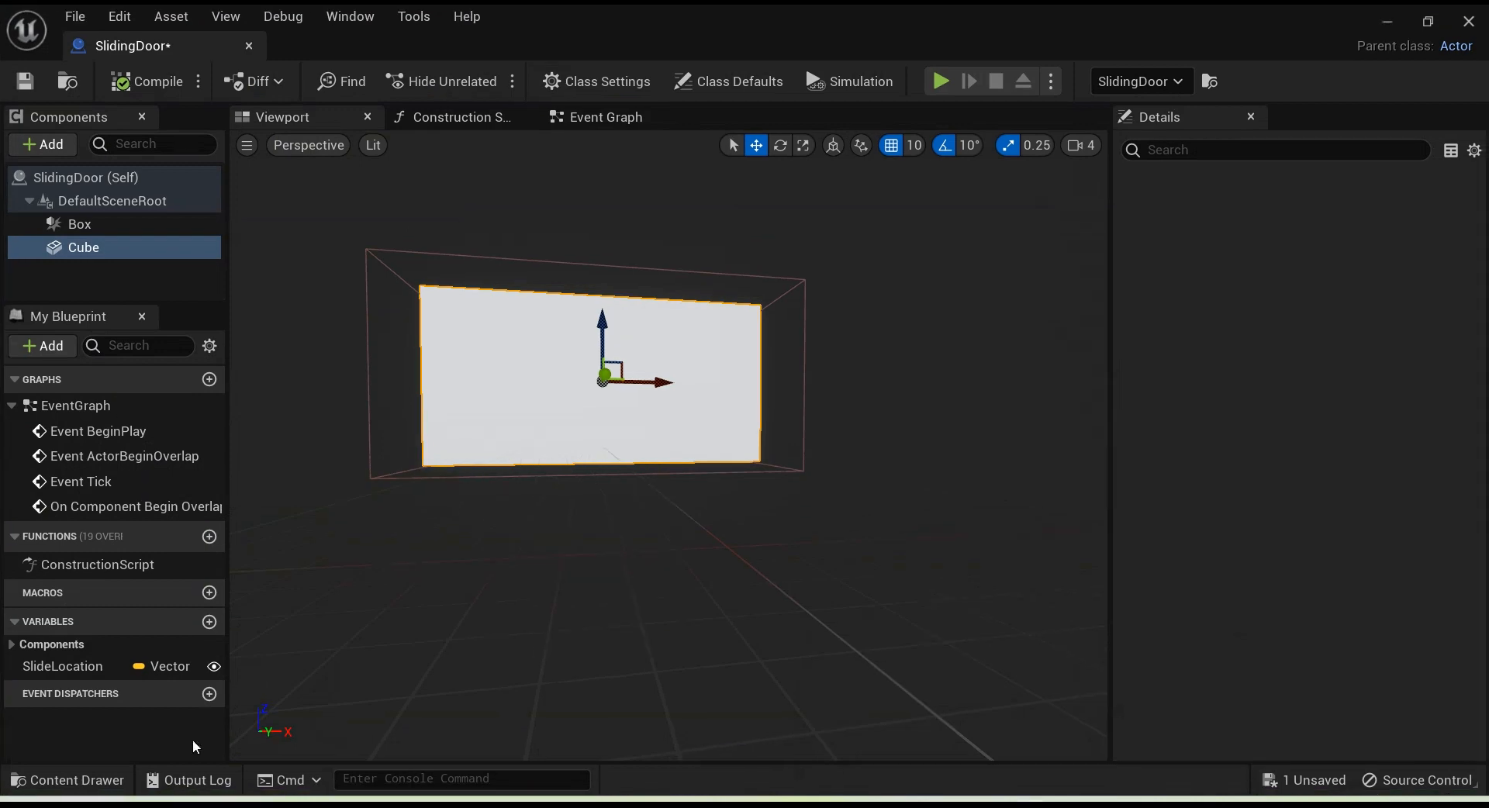
pyautogui.click(456, 118)
pyautogui.click(599, 117)
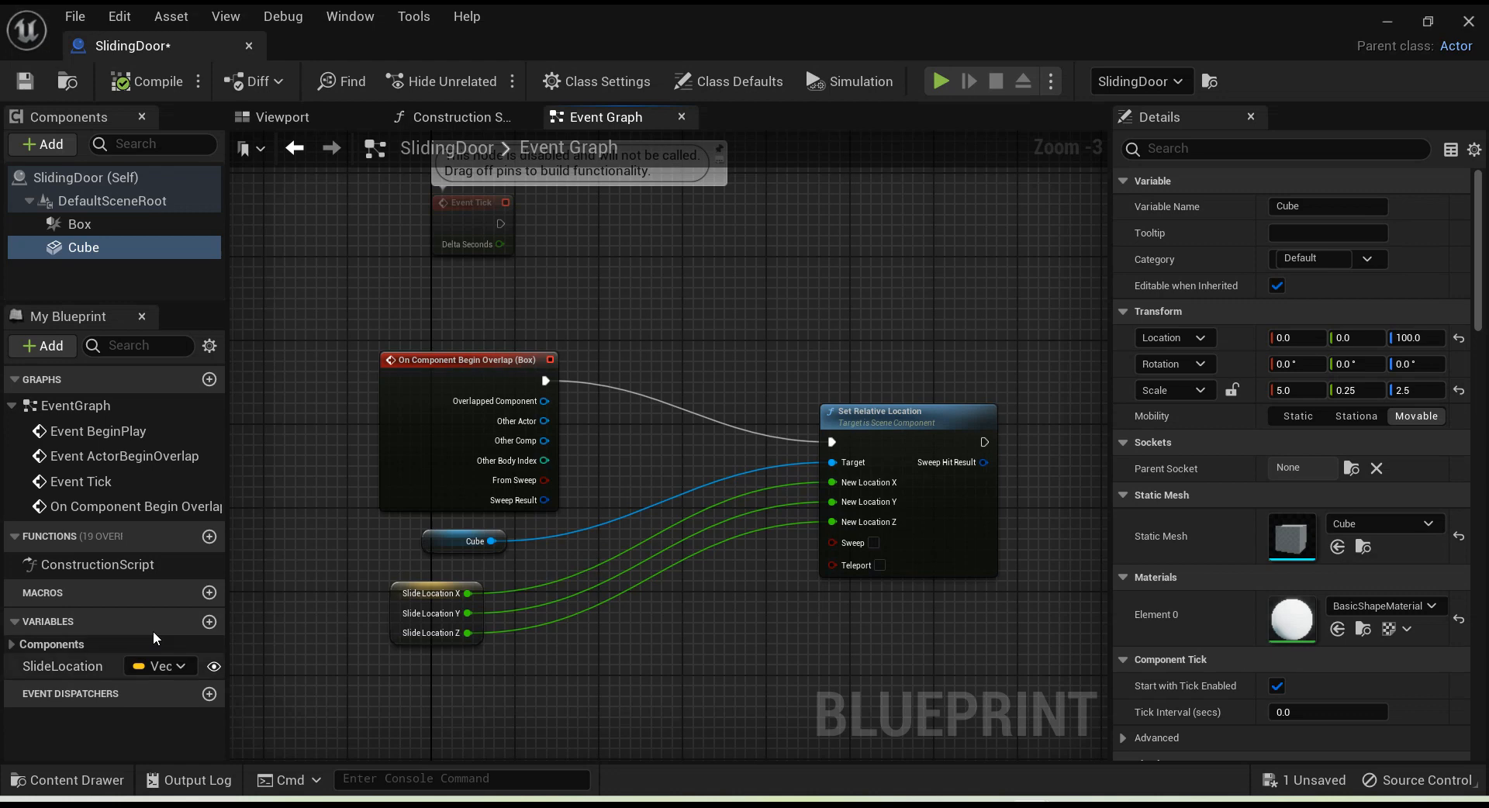
# Step: Add a new variable named SlideSpeed to the SlidingDoor blueprint and set its type to Integer
pyautogui.click(209, 621)
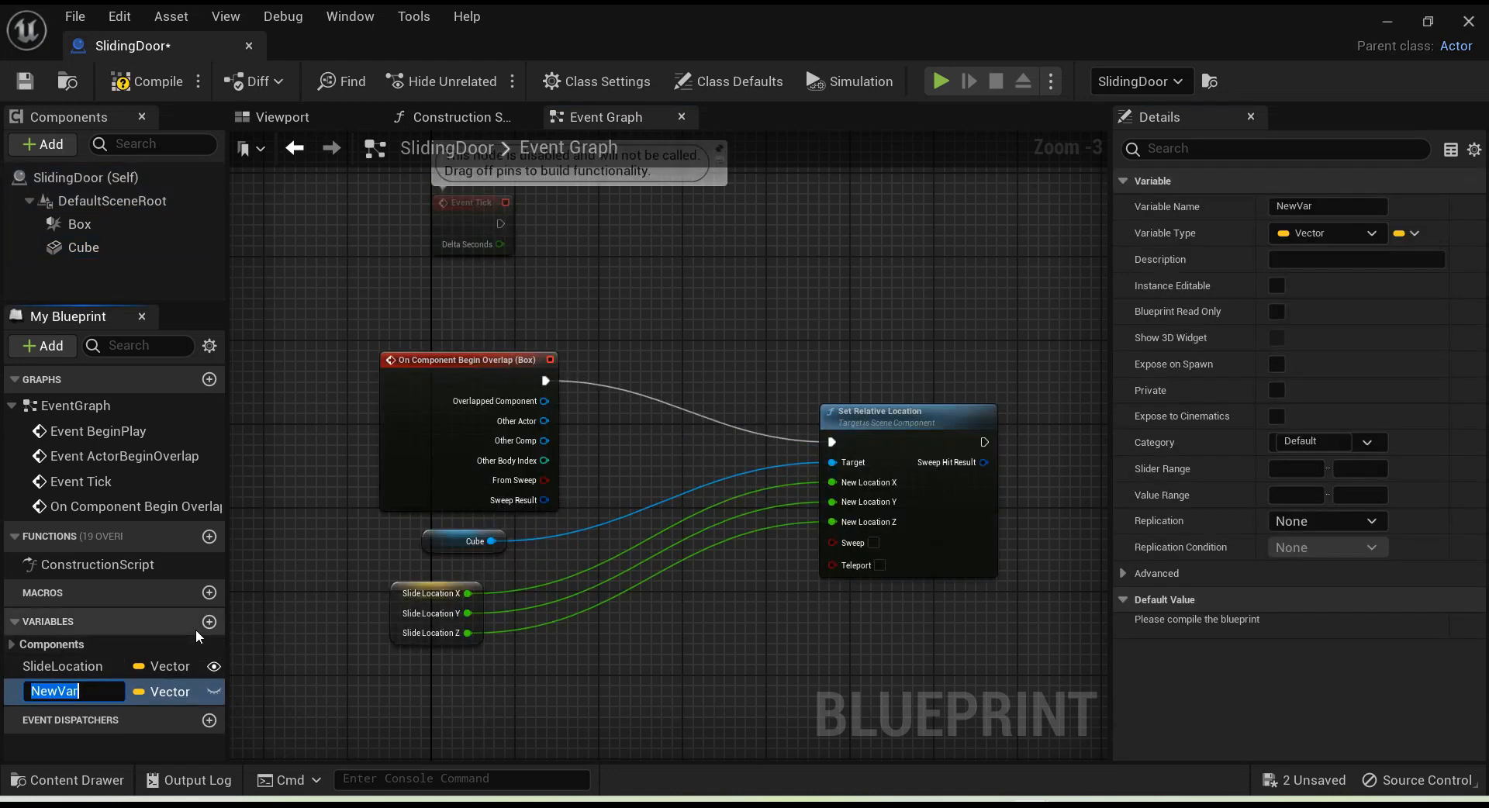
pyautogui.write('SlideSpeed')
pyautogui.press('Return')
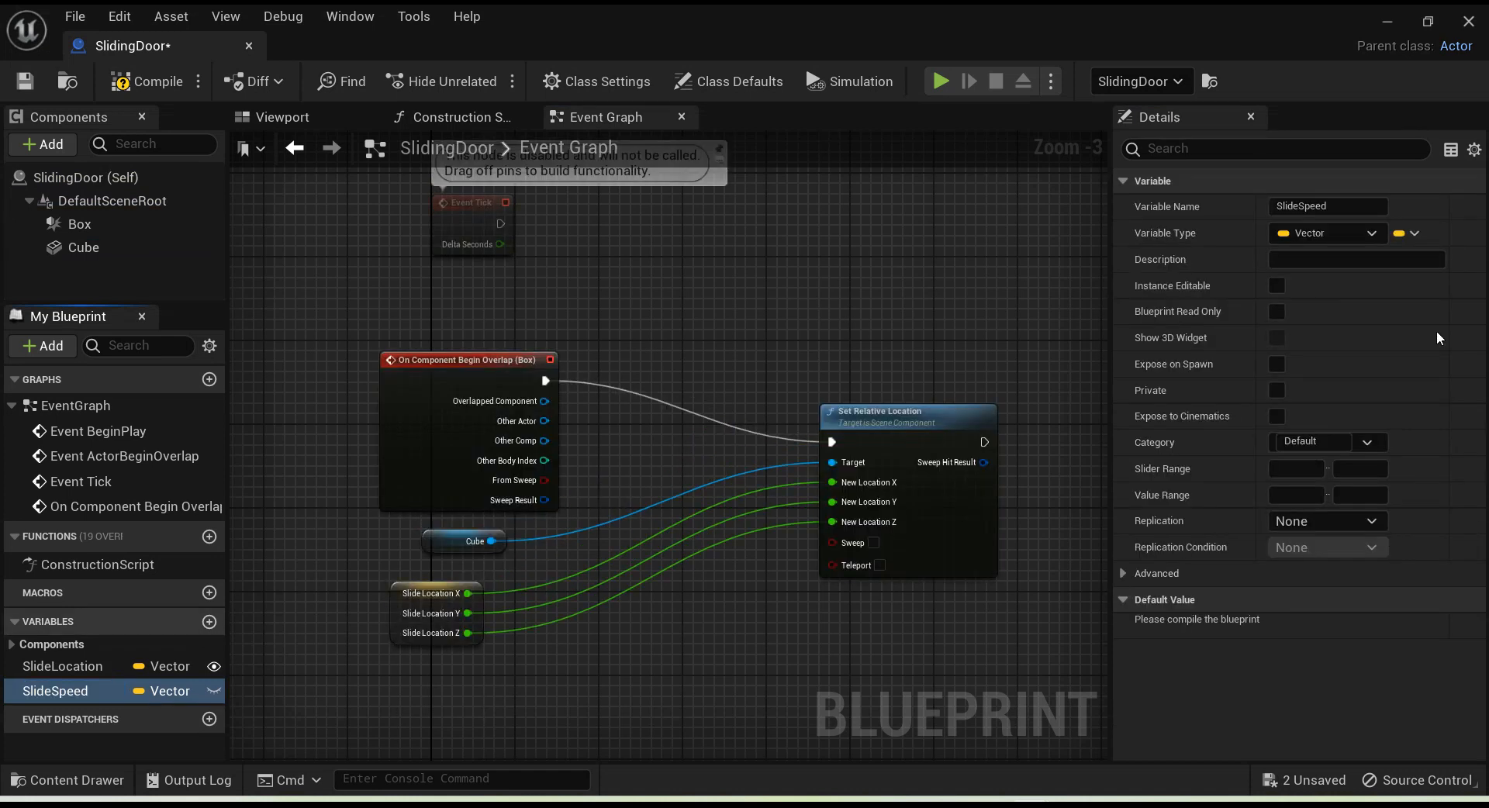
pyautogui.click(1328, 235)
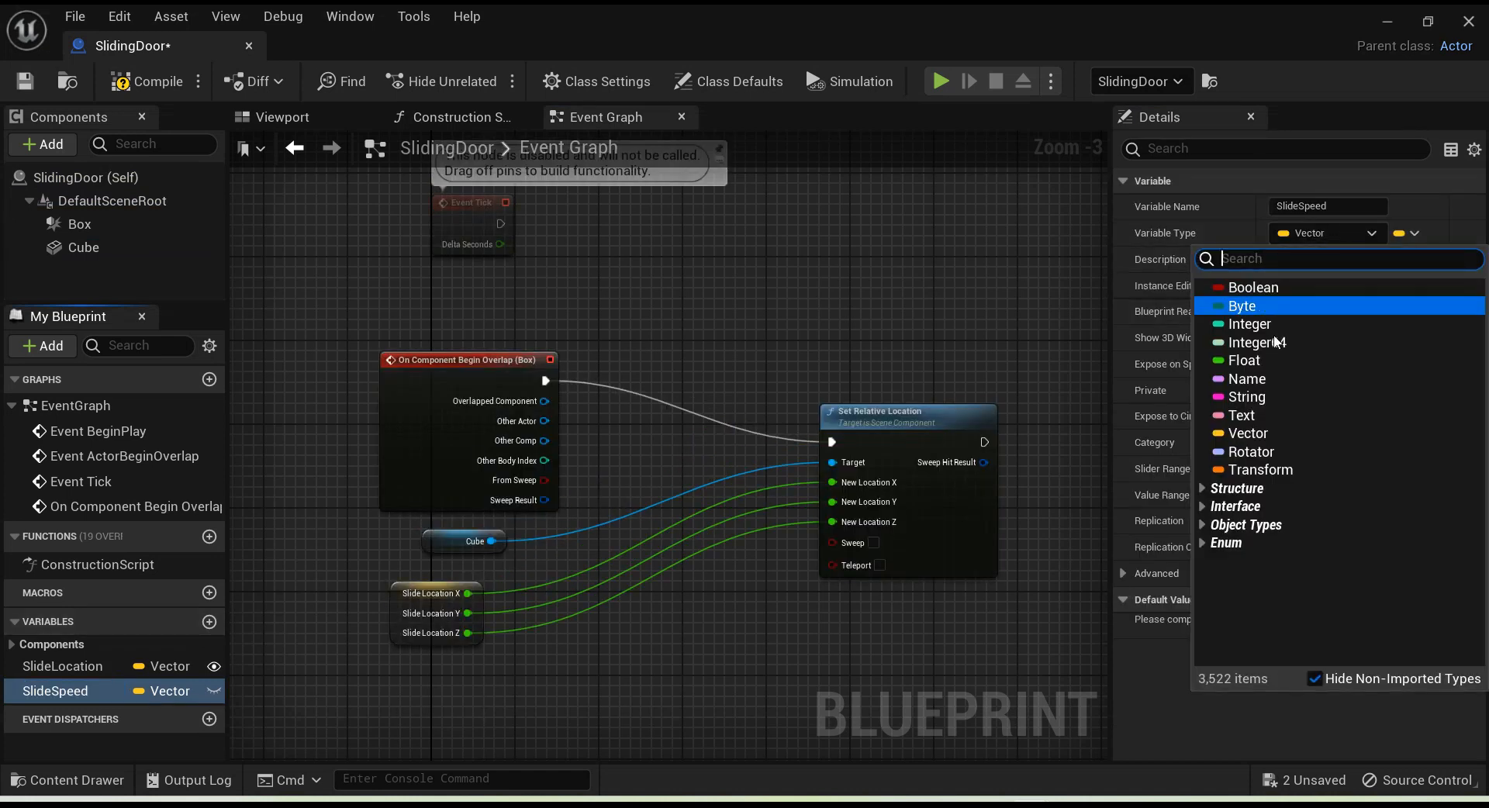
pyautogui.click(1283, 324)
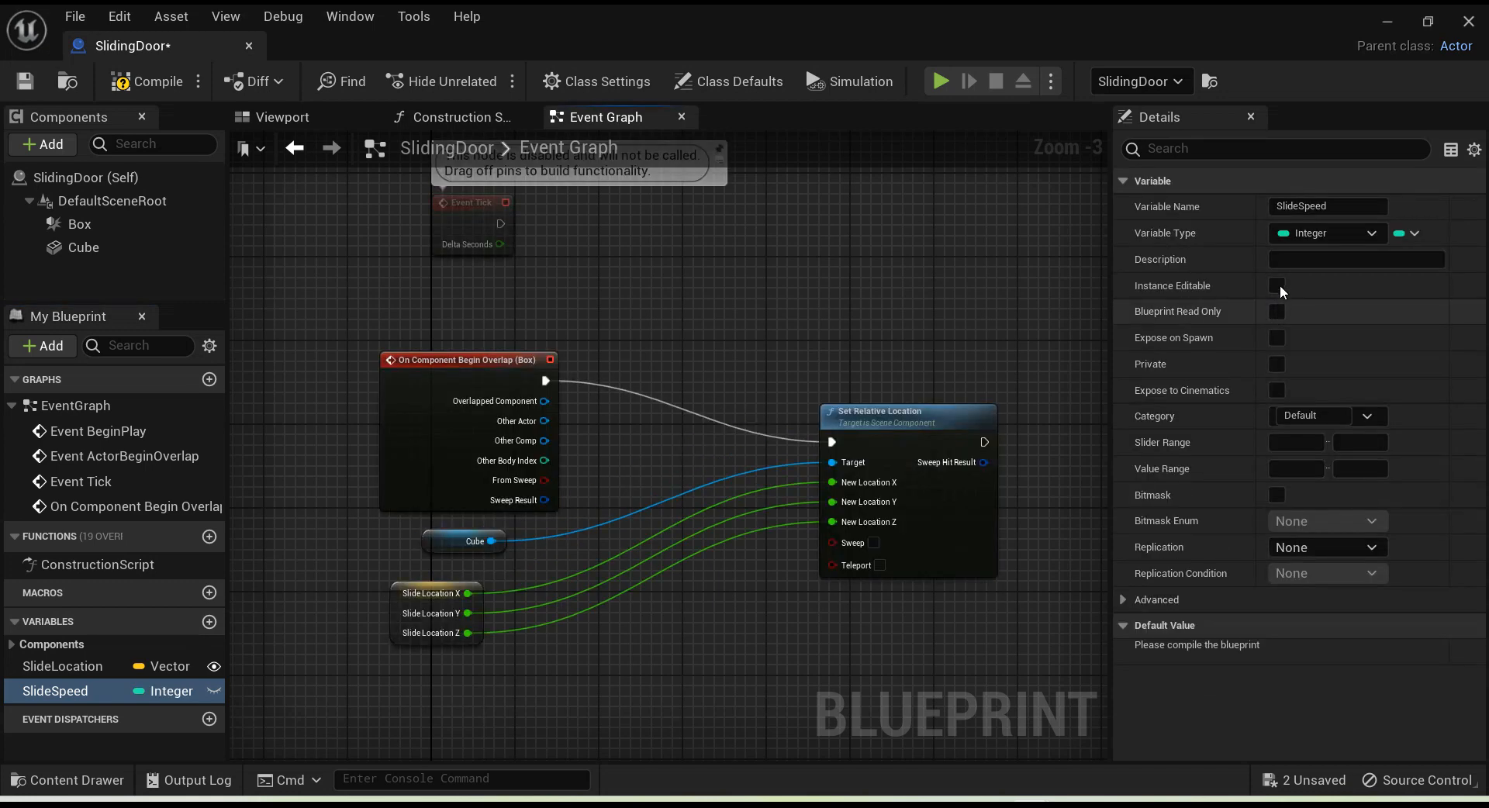
# Step: Make the SlideSpeed variable instance editable
pyautogui.click(1277, 285)
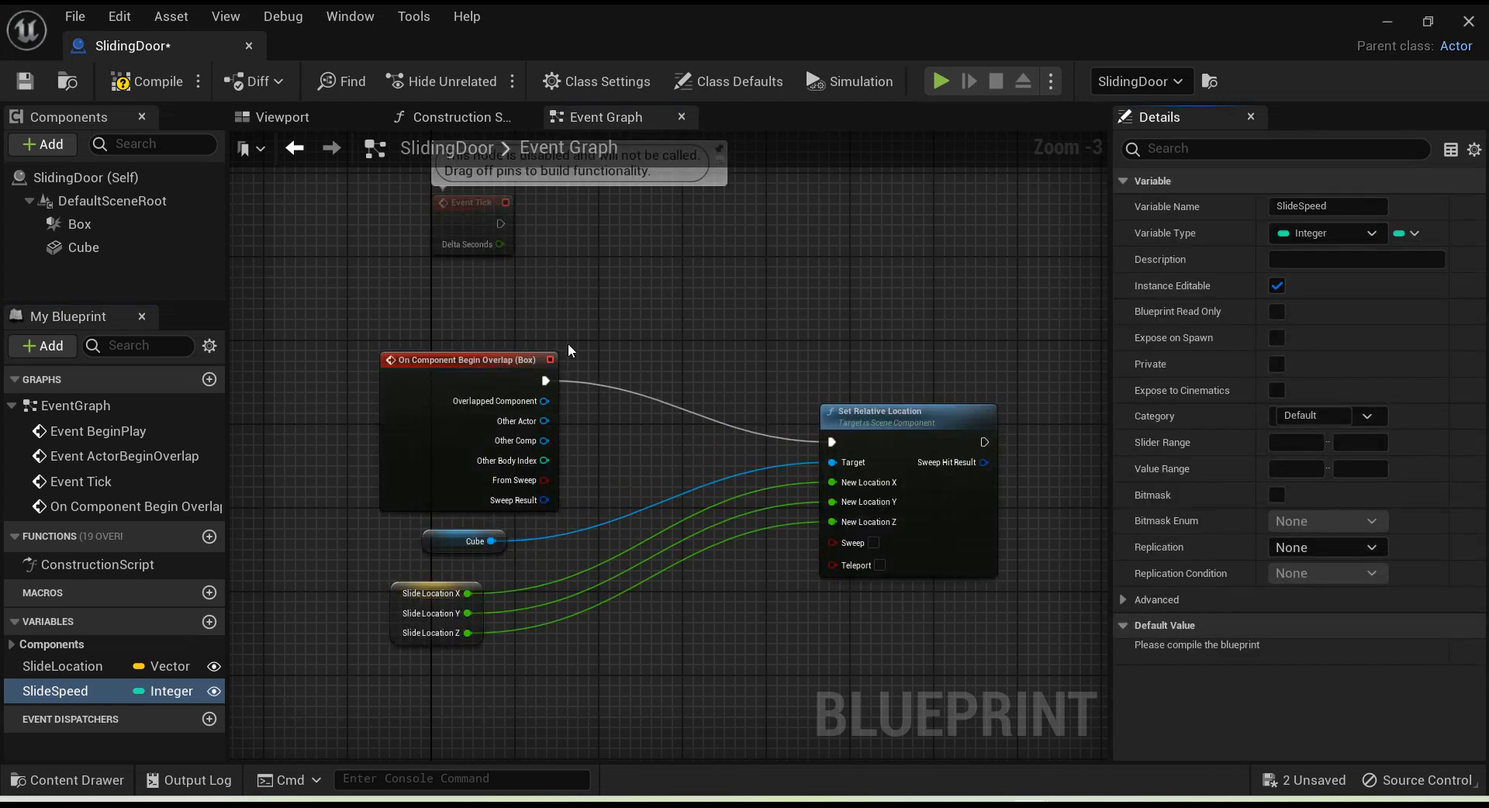
pyautogui.moveTo(700, 590); pyautogui.dragTo(641, 479, button='right')
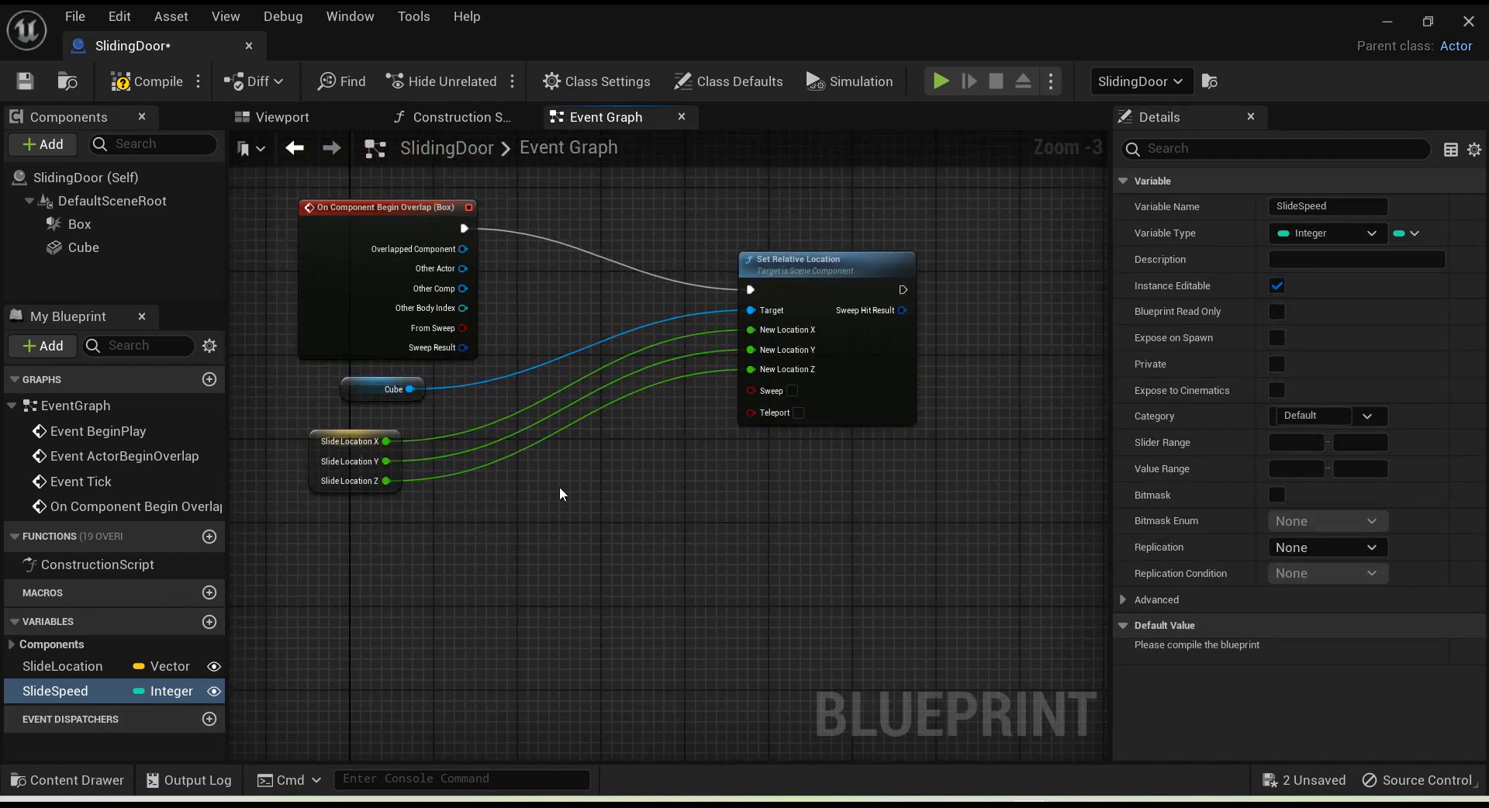
pyautogui.moveTo(652, 516); pyautogui.dragTo(638, 658, button='right')
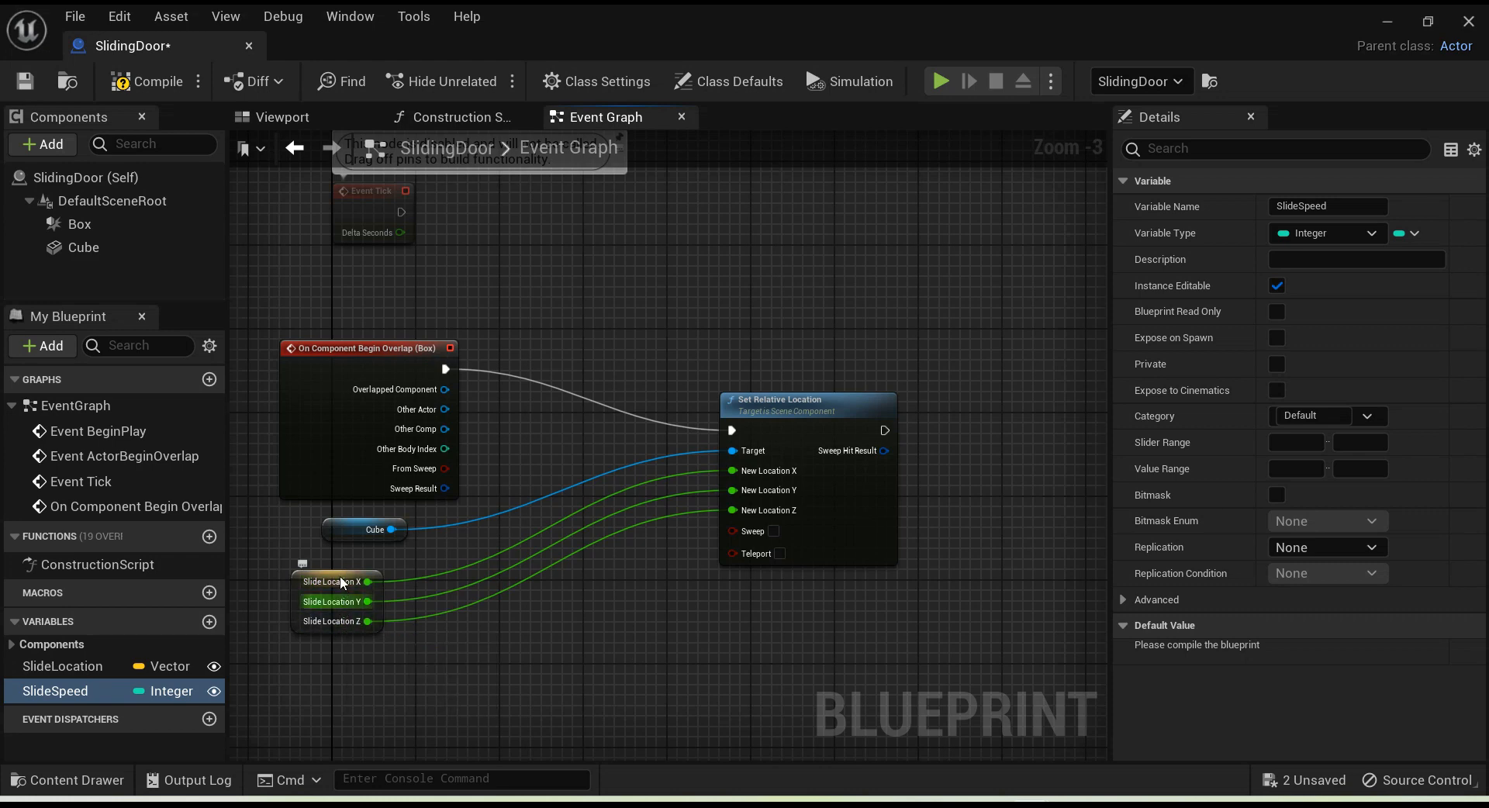
pyautogui.moveTo(419, 676); pyautogui.dragTo(397, 587, button='right')
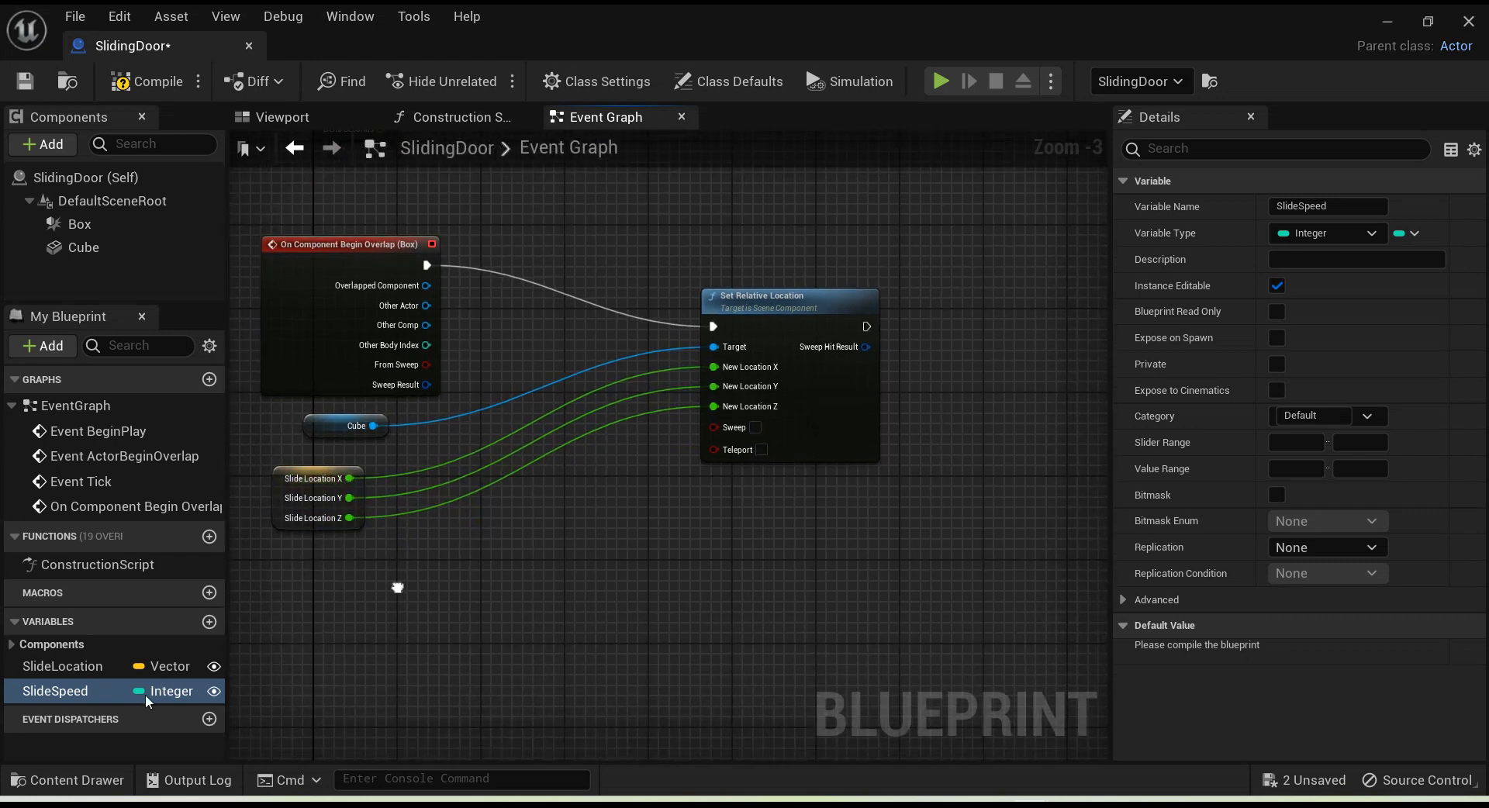
# Step: Add a Boolean variable named Sliding to the SlidingDoor blueprint and compile it
pyautogui.click(209, 621)
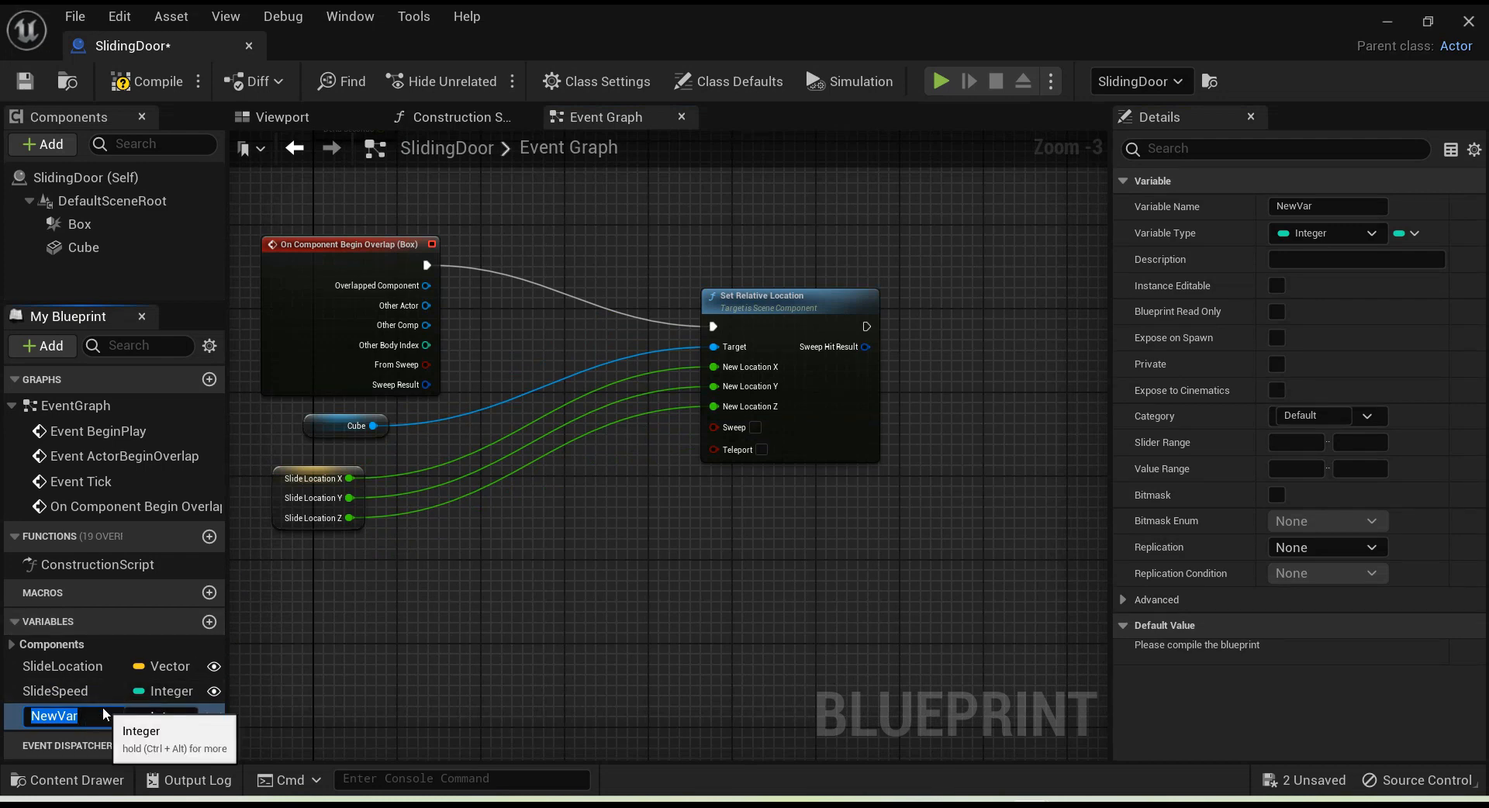
pyautogui.write('Sliding')
pyautogui.press('Return')
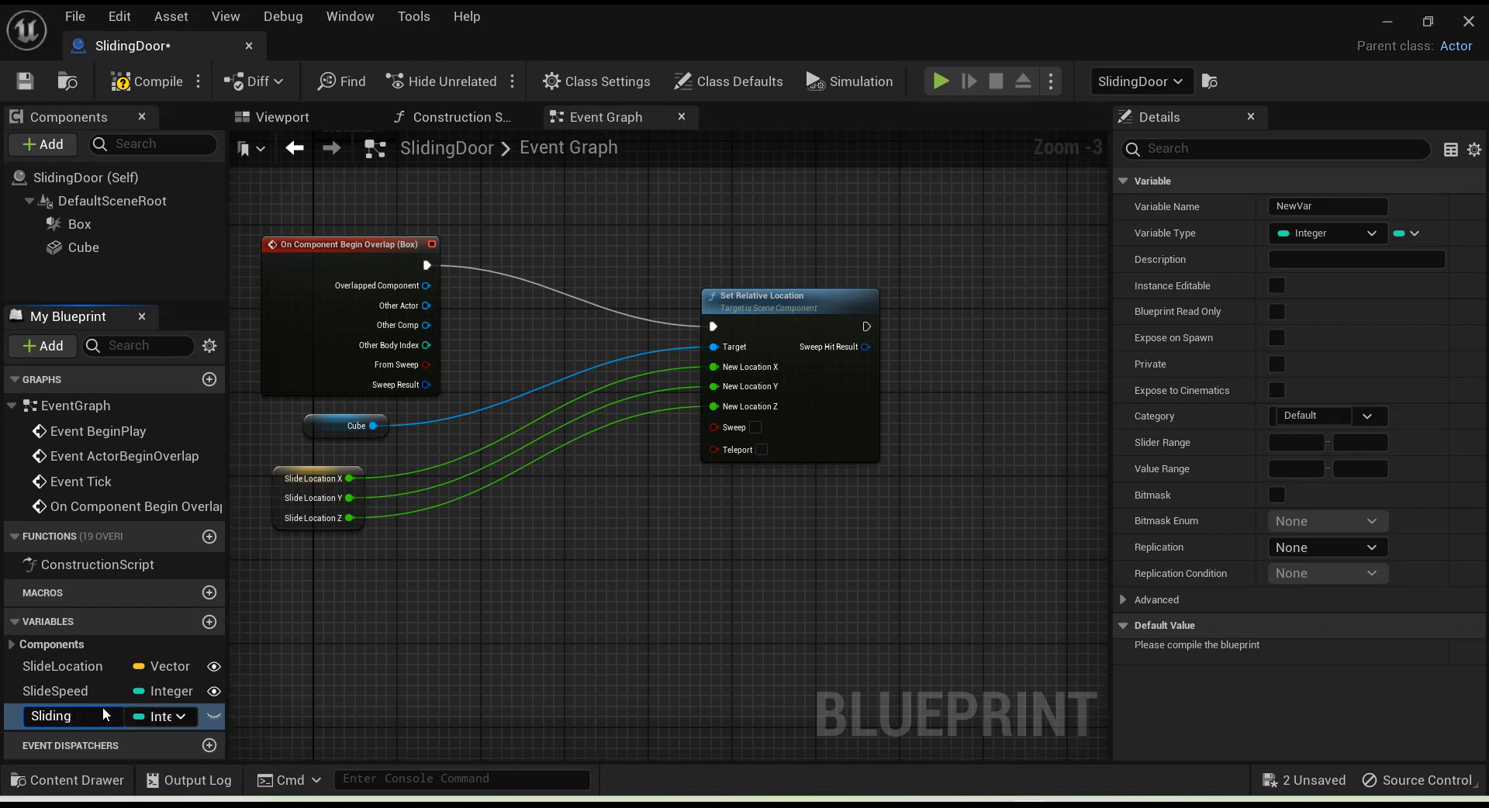
pyautogui.click(1327, 235)
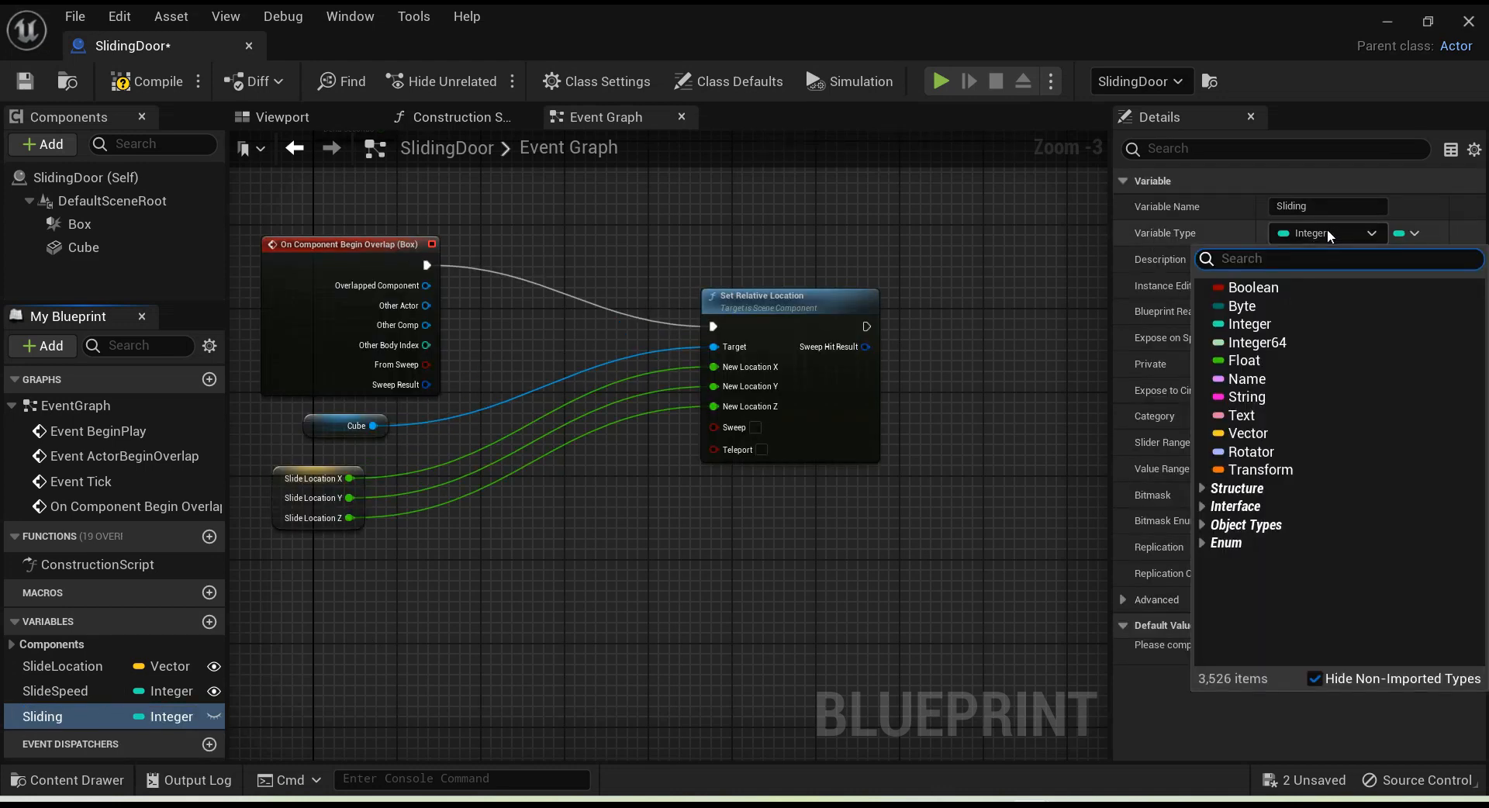
pyautogui.click(1291, 287)
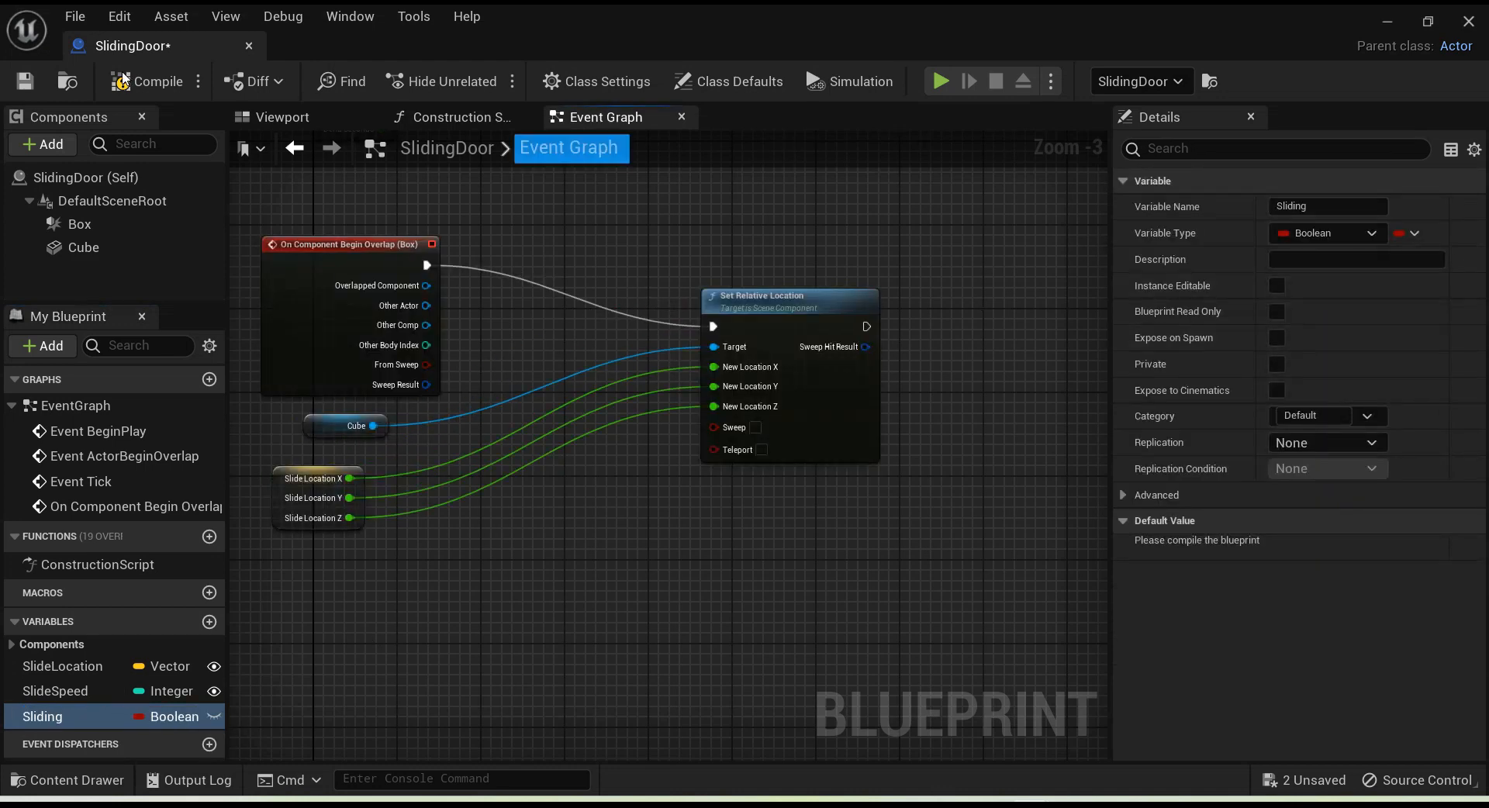
pyautogui.press('F7')
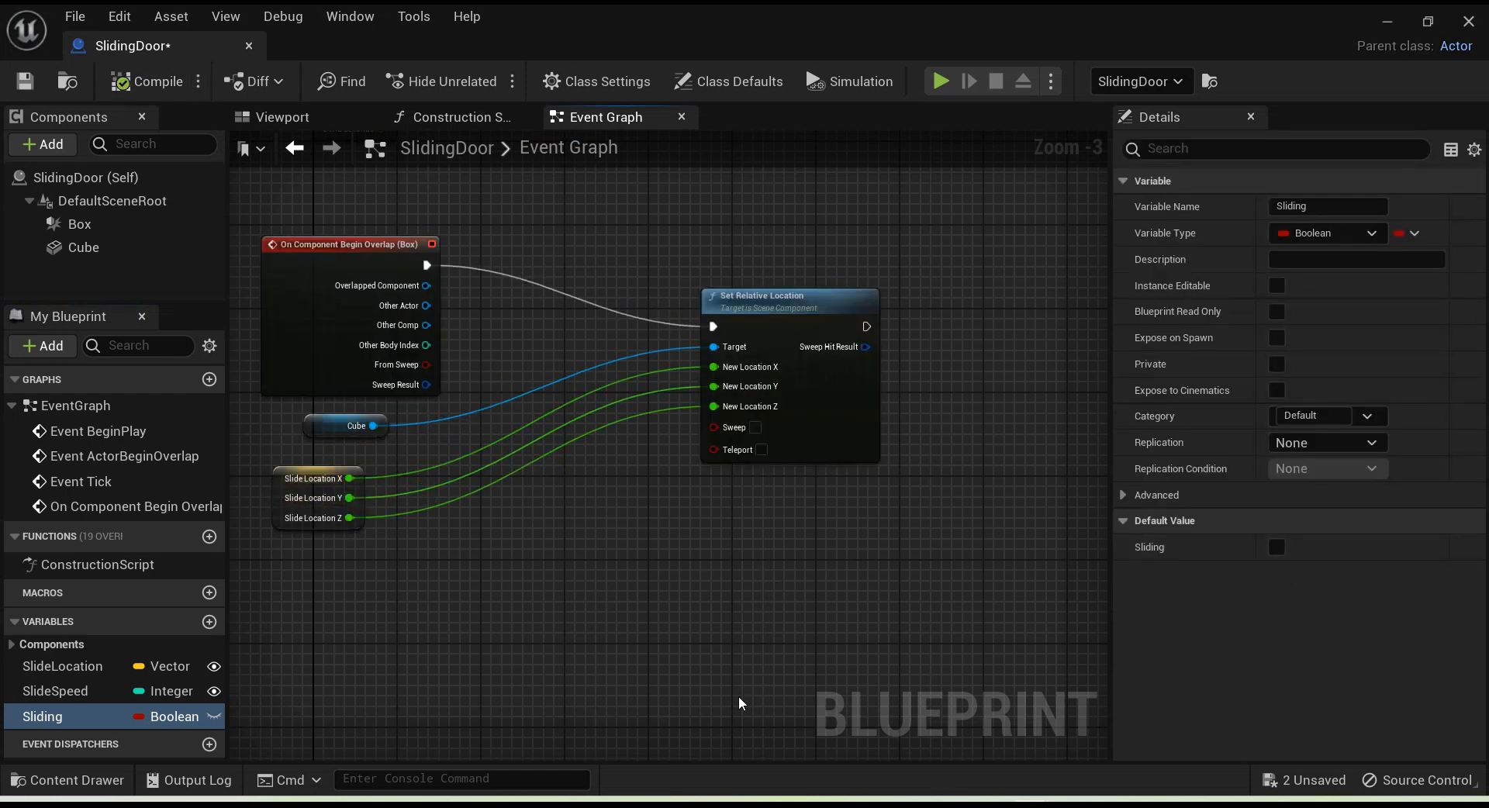
# Step: Place the Cube and Slide Location nodes beside Set Relative Location and move all three up and away from the Box overlap event
pyautogui.scroll(-1, 738, 695)
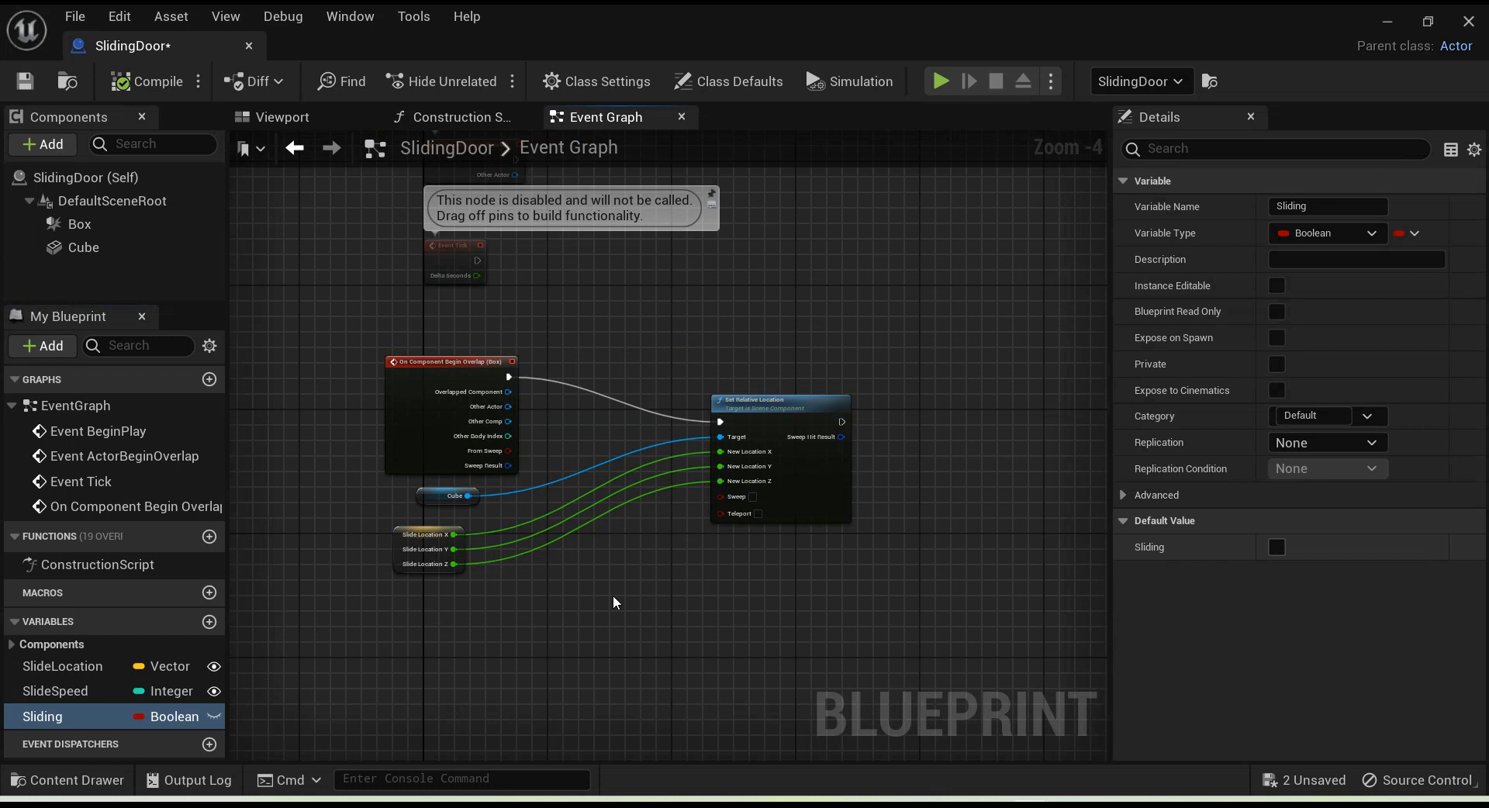
pyautogui.scroll(2, 620, 574)
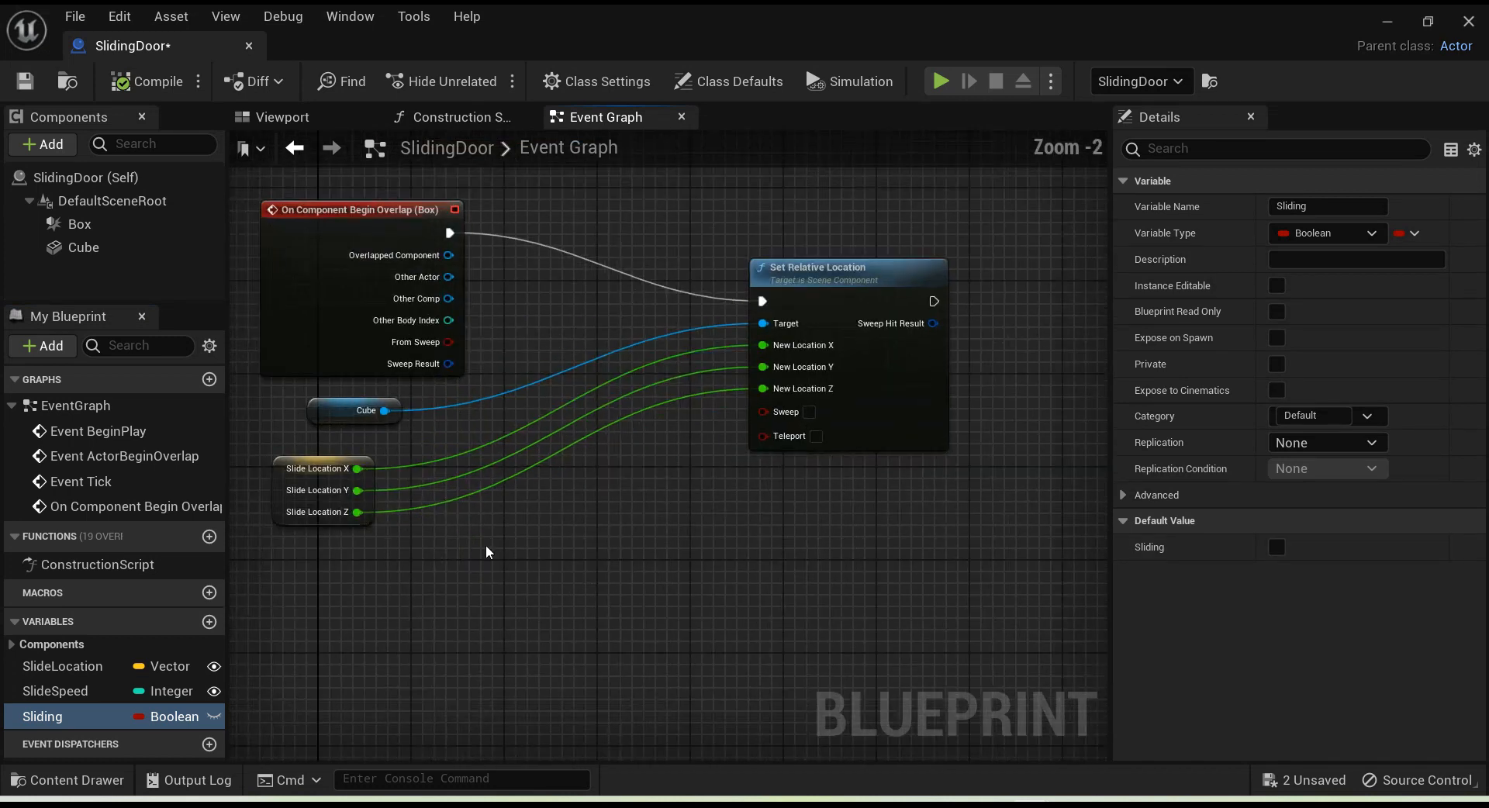
pyautogui.moveTo(374, 530); pyautogui.dragTo(378, 532)
pyautogui.moveTo(291, 484); pyautogui.dragTo(555, 405)
pyautogui.moveTo(958, 236); pyautogui.dragTo(589, 472)
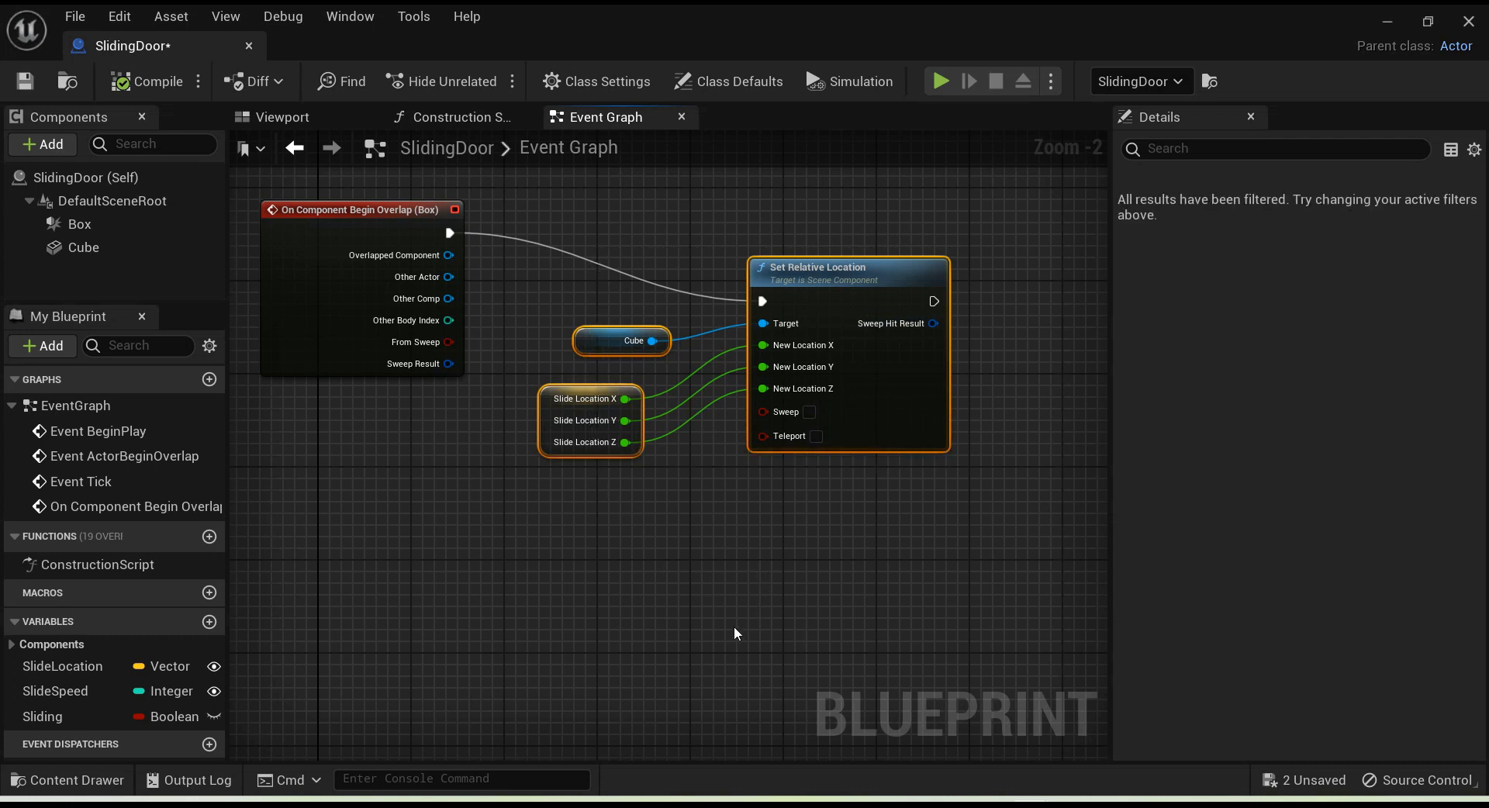
pyautogui.scroll(-2, 741, 601)
pyautogui.moveTo(745, 583); pyautogui.dragTo(720, 607, button='right')
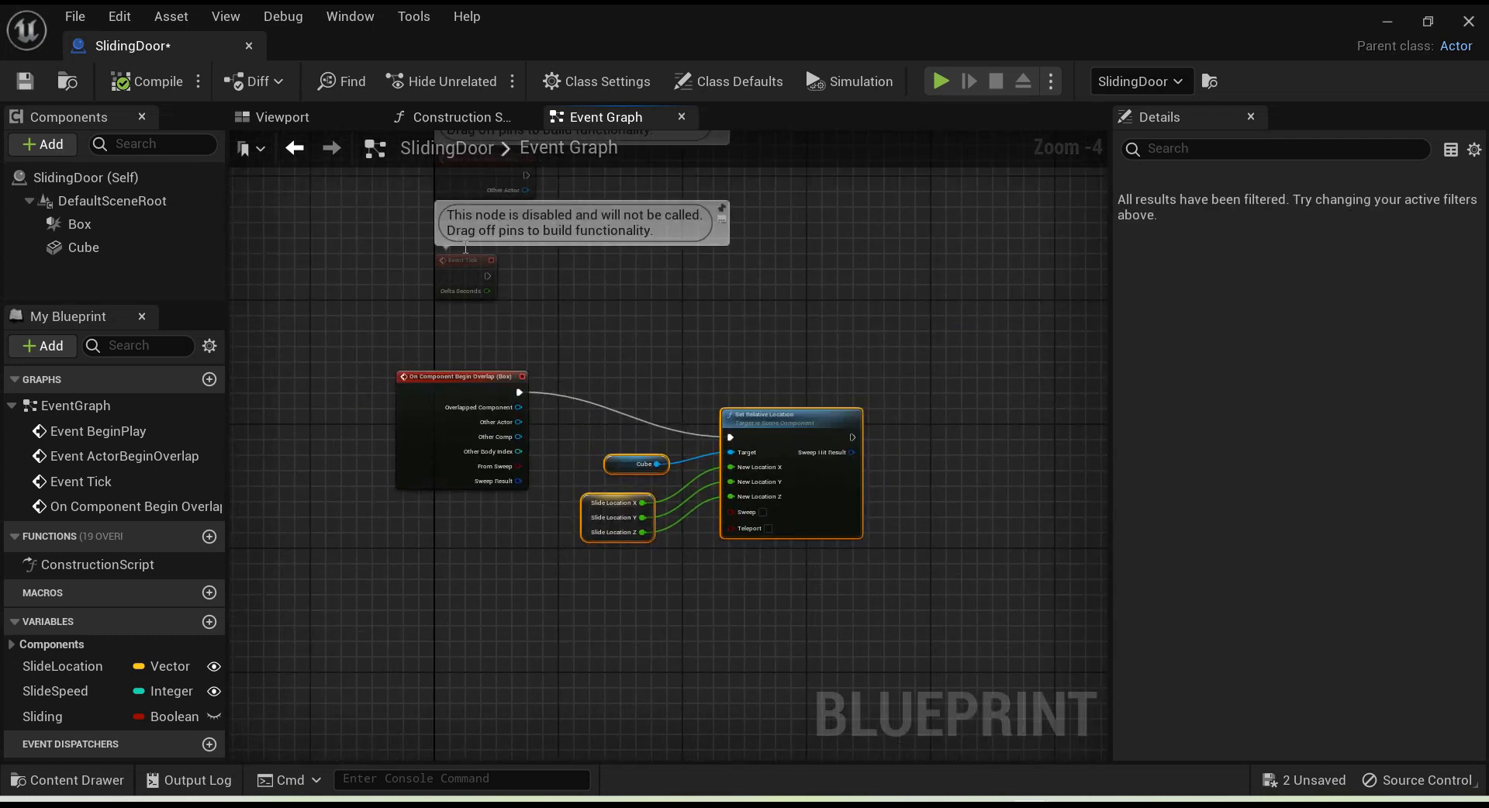
pyautogui.moveTo(788, 432); pyautogui.dragTo(1078, 237)
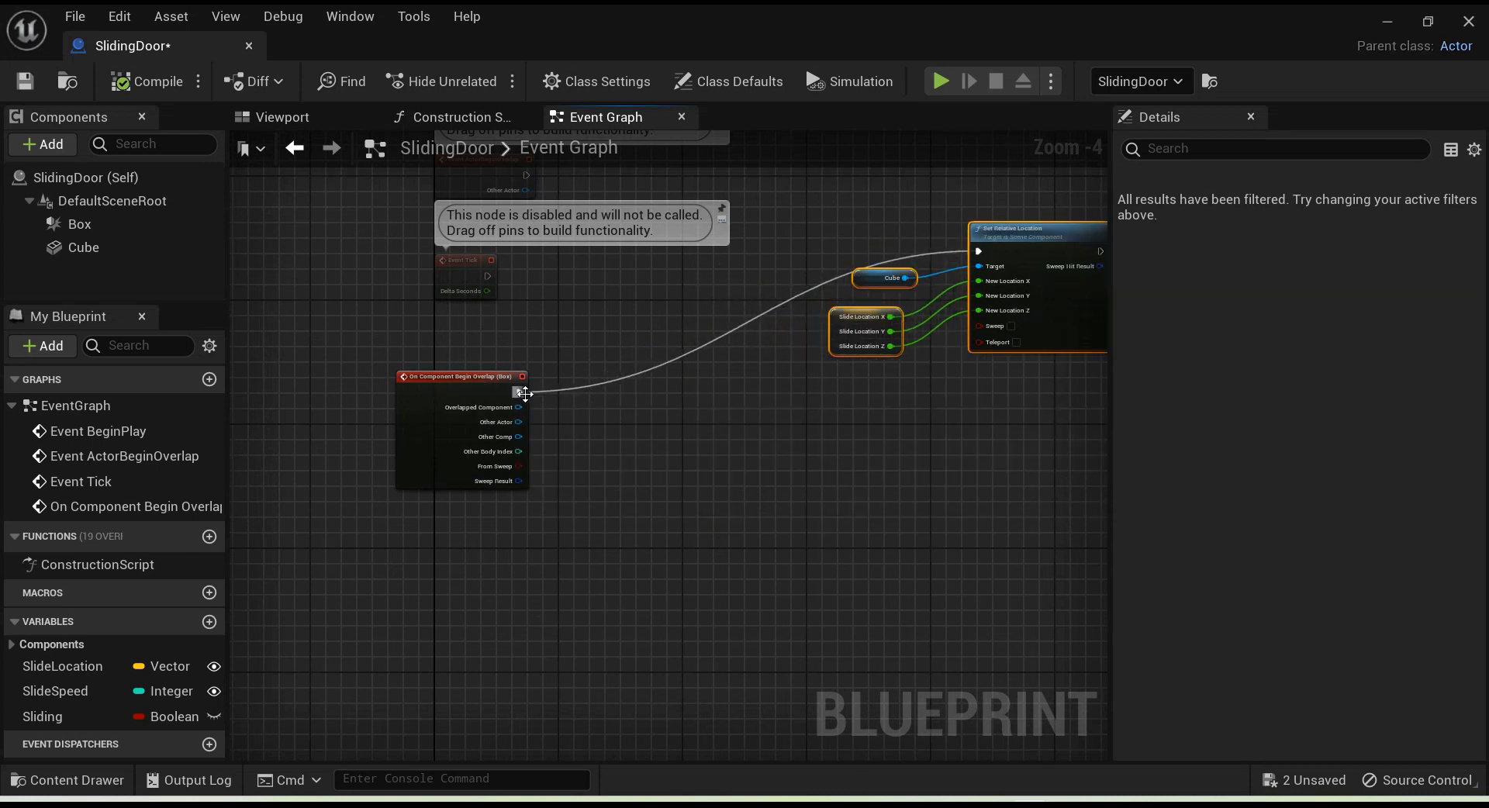
# Step: Add a Set Sliding node with Sliding checked, run it from the Box's Begin Overlap event instead of Set Relative Location, and save
pyautogui.moveTo(525, 394); pyautogui.dragTo(602, 435)
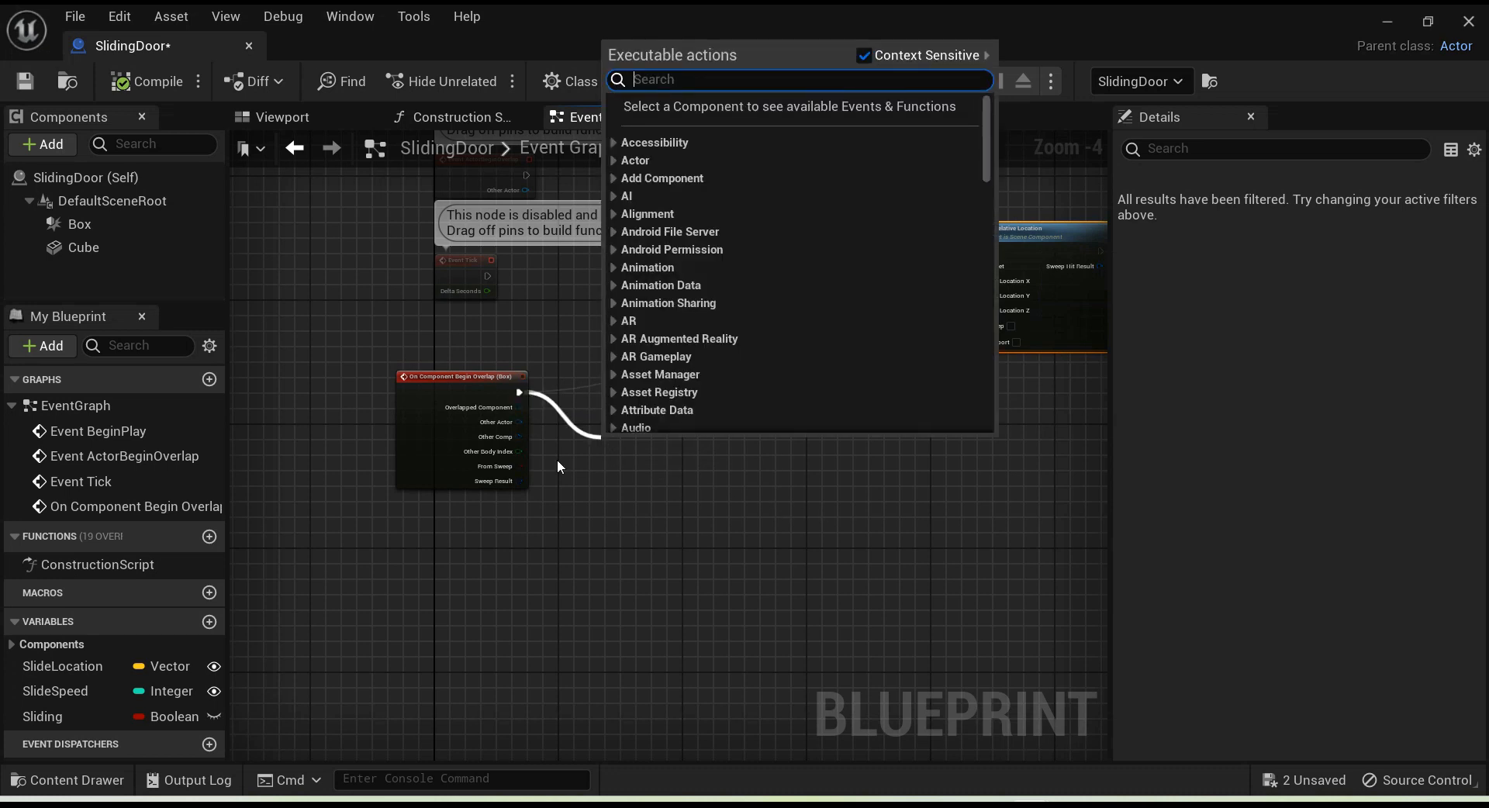
pyautogui.press('Escape')
pyautogui.moveTo(90, 715); pyautogui.dragTo(607, 434)
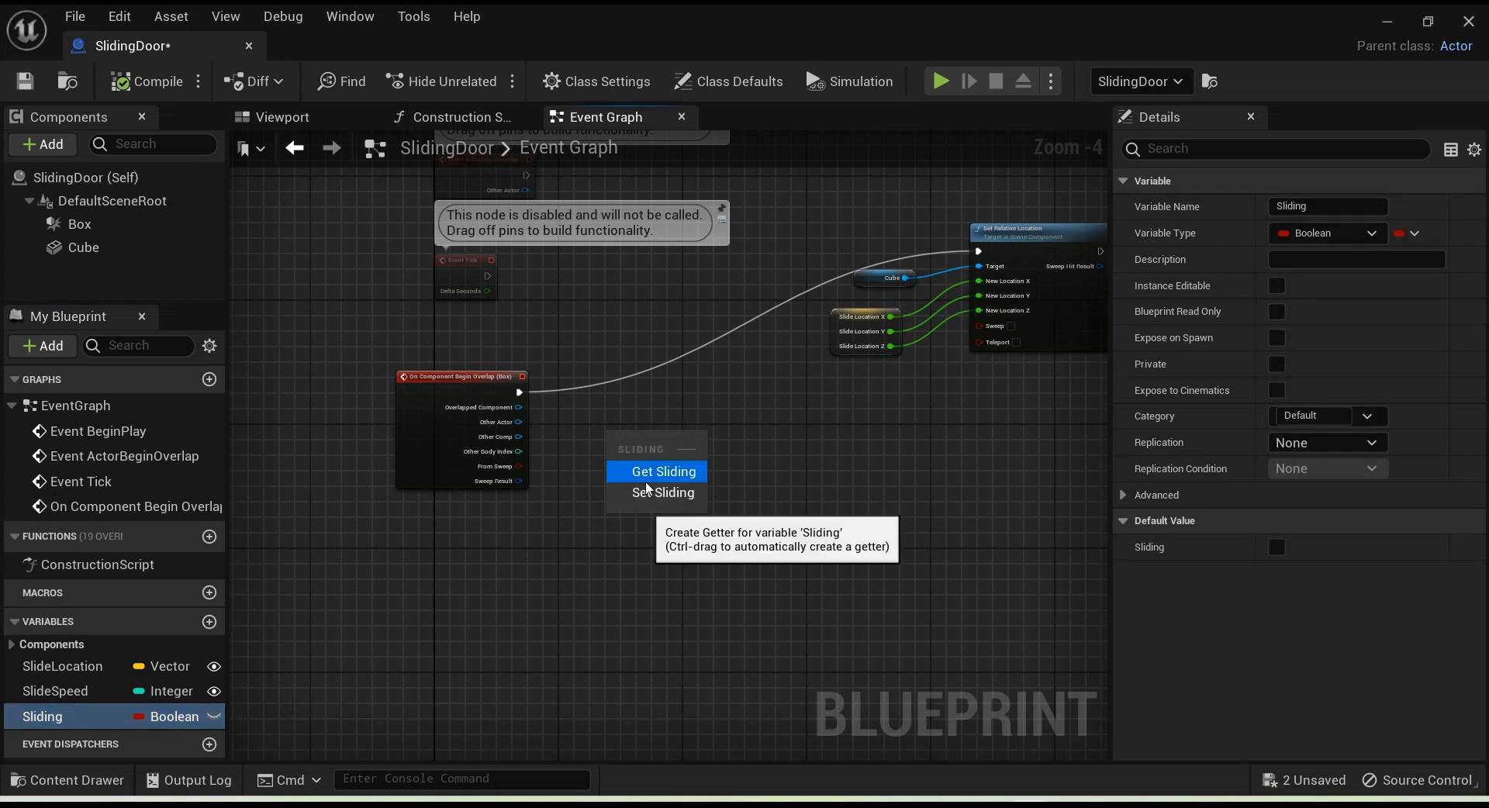
pyautogui.click(649, 494)
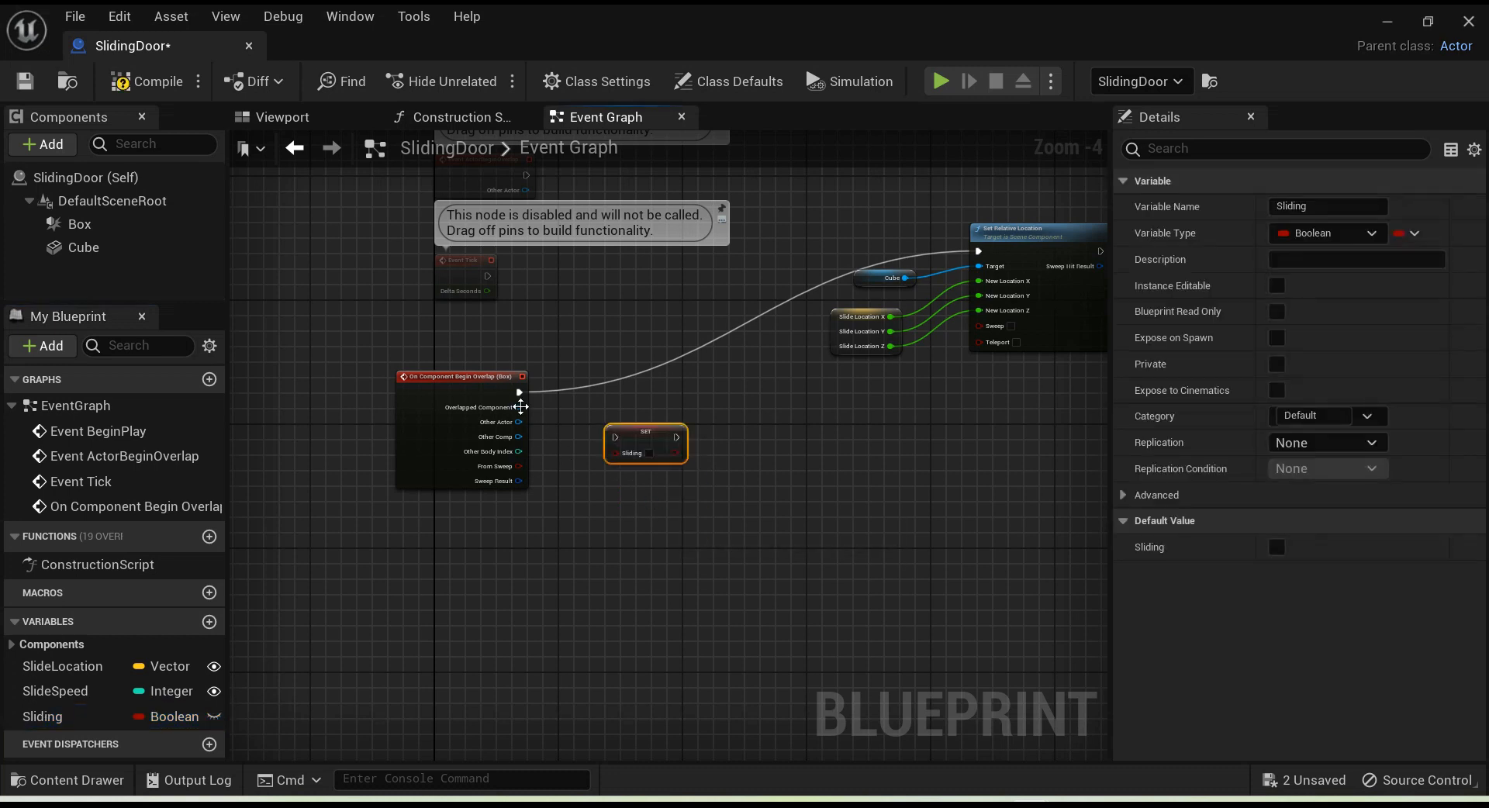
pyautogui.moveTo(517, 393); pyautogui.dragTo(616, 436)
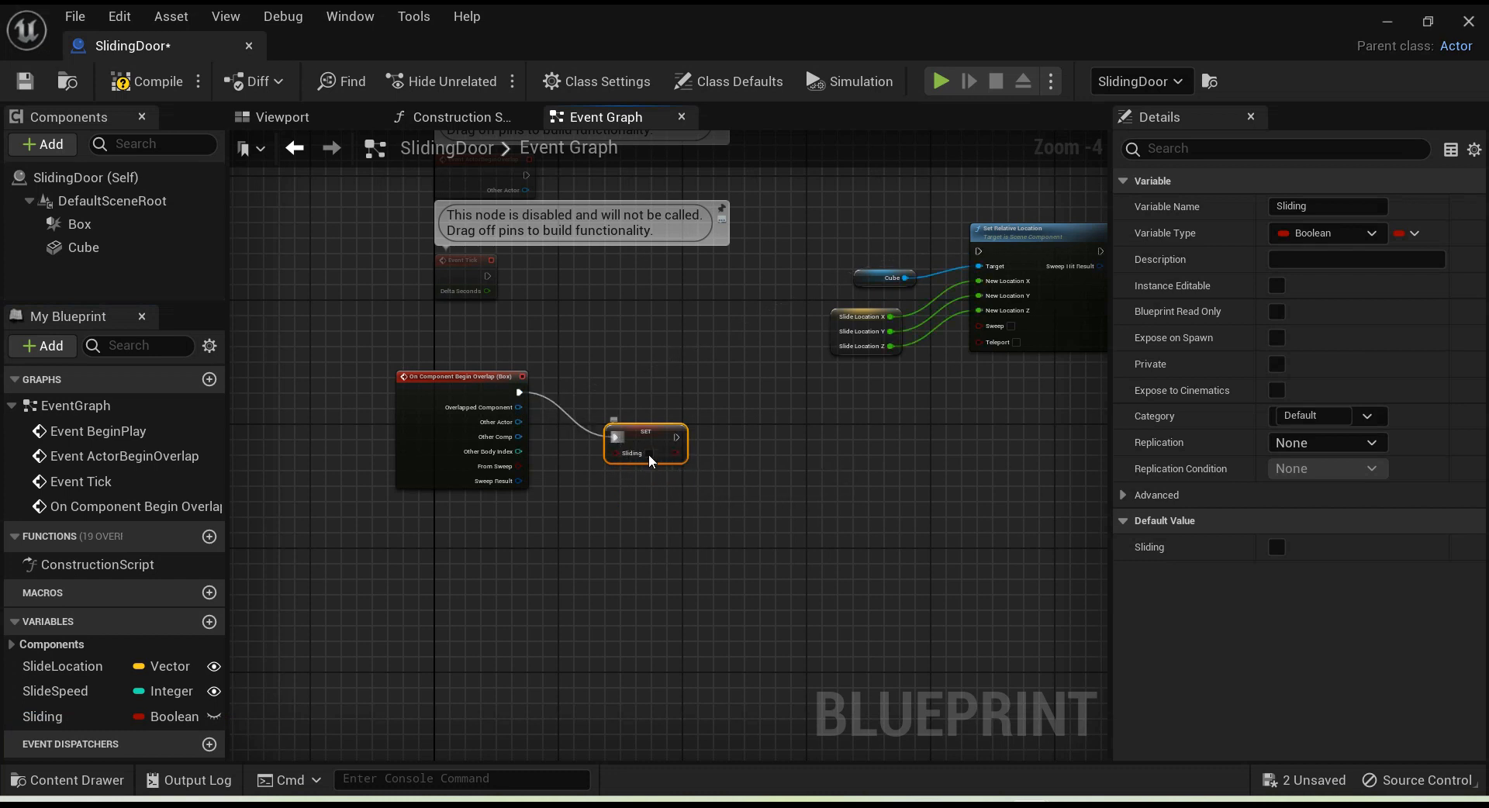
pyautogui.click(650, 453)
pyautogui.moveTo(648, 437); pyautogui.dragTo(625, 399)
pyautogui.hotkey('ctrl', 's')
pyautogui.scroll(3, 555, 397)
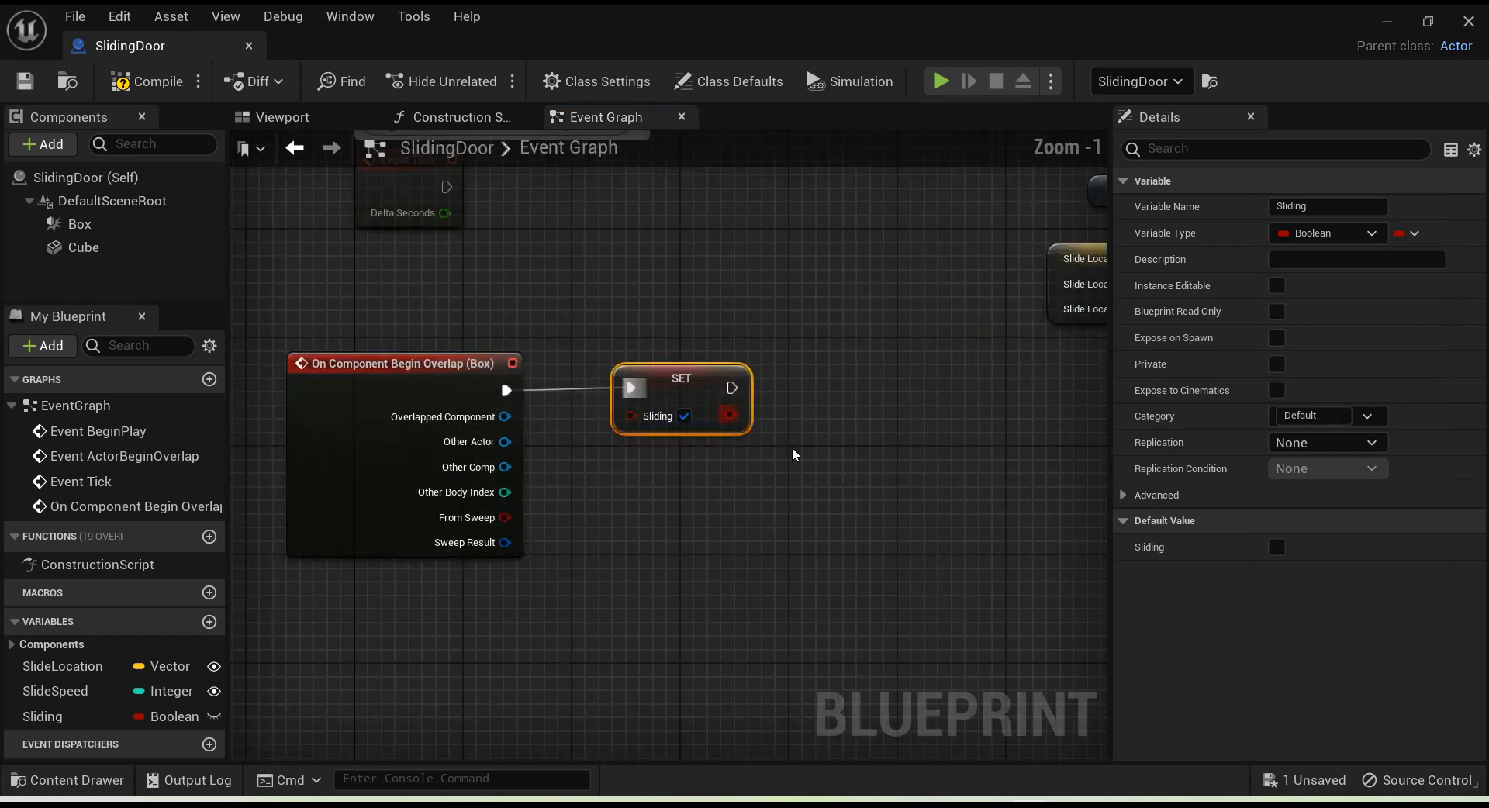
# Step: Add a Branch node and place it beside Event Tick
pyautogui.scroll(-3, 774, 492)
pyautogui.moveTo(807, 335); pyautogui.dragTo(734, 419, button='right')
pyautogui.scroll(2, 521, 401)
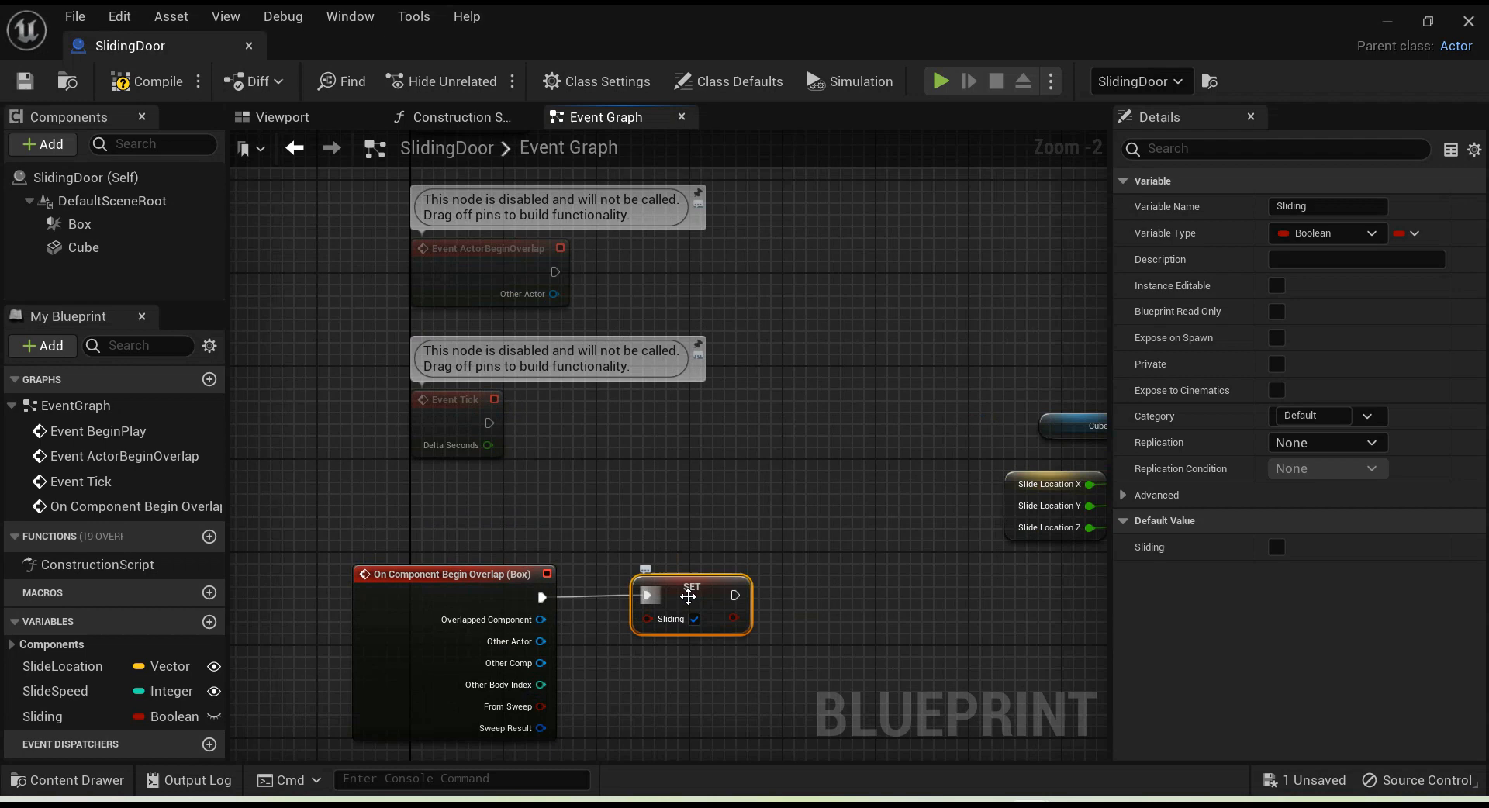
pyautogui.rightClick(594, 463)
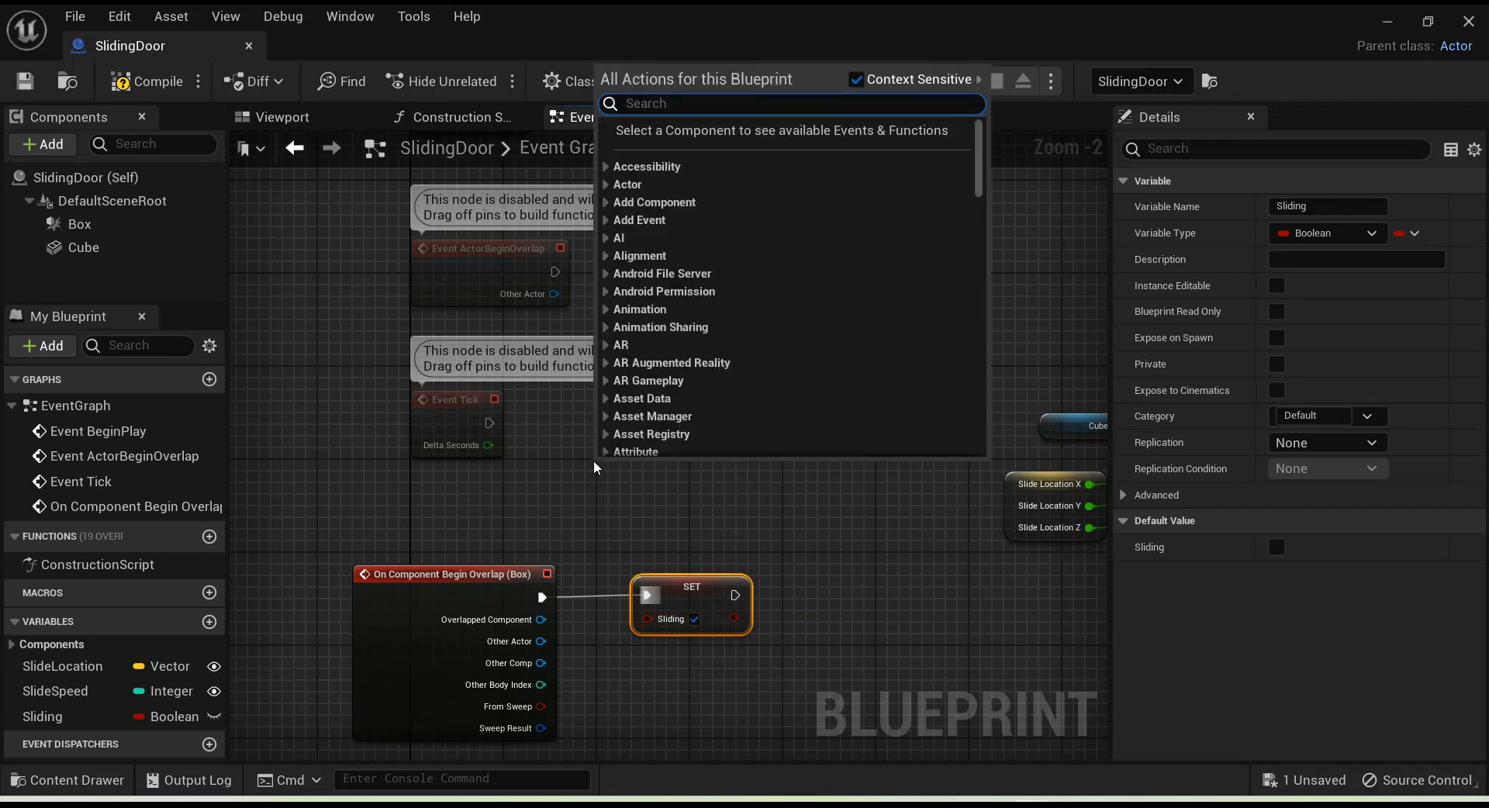
pyautogui.write('if')
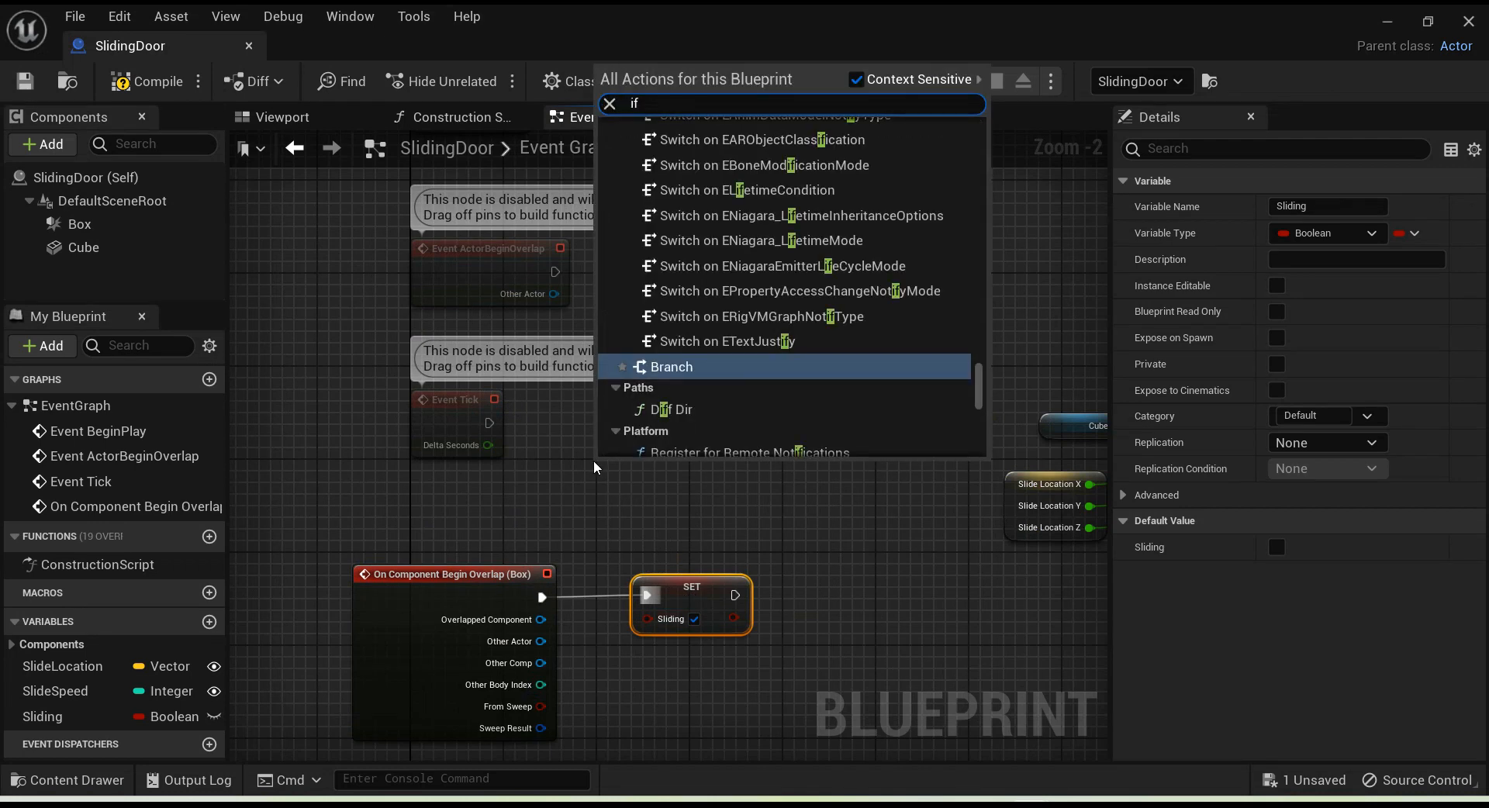
pyautogui.click(672, 367)
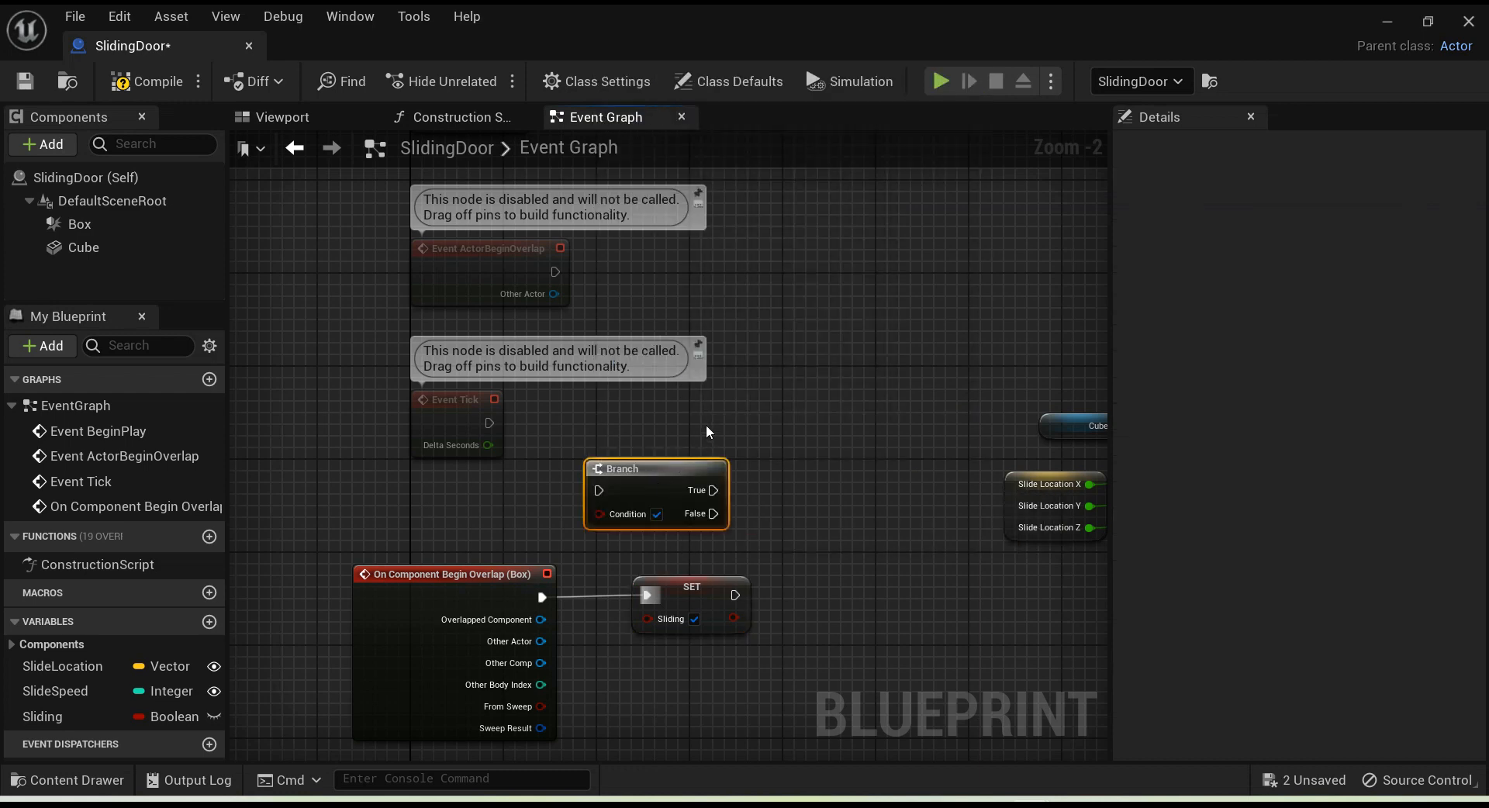
pyautogui.moveTo(662, 484); pyautogui.dragTo(697, 412)
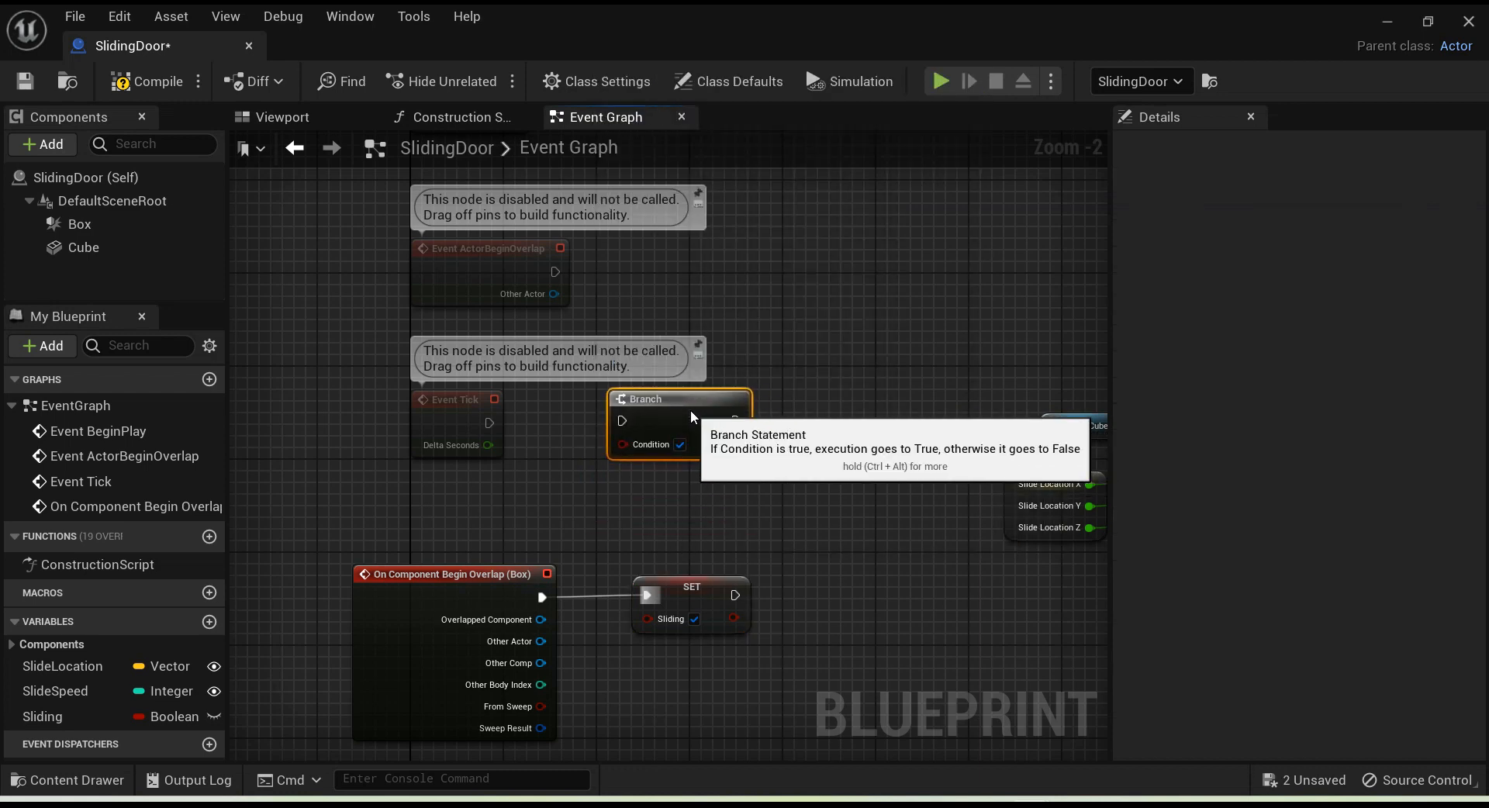
pyautogui.moveTo(690, 410); pyautogui.dragTo(620, 422)
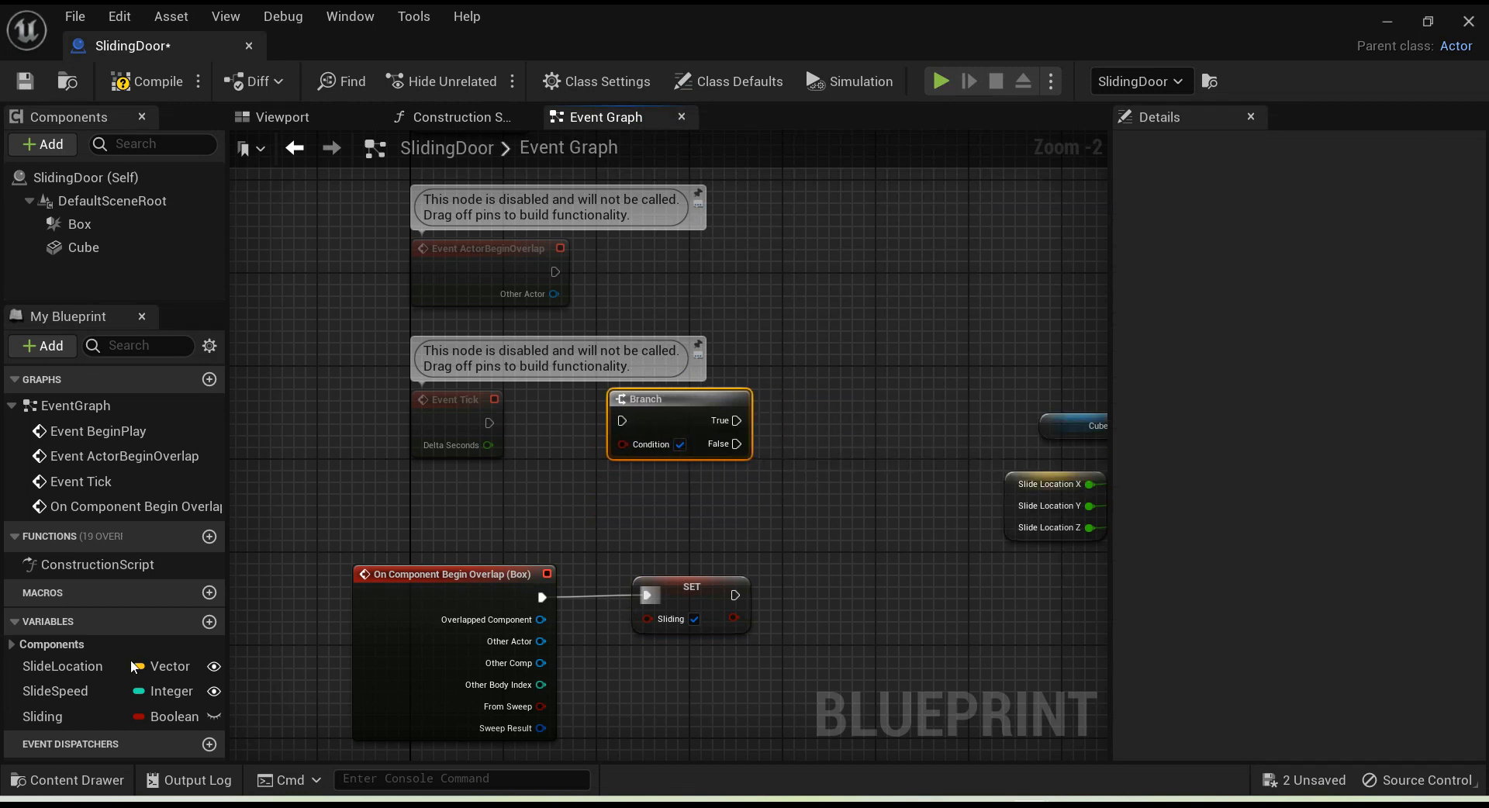
# Step: Use the Sliding variable as the Branch condition and run the Branch from Event Tick
pyautogui.moveTo(43, 717); pyautogui.dragTo(639, 441)
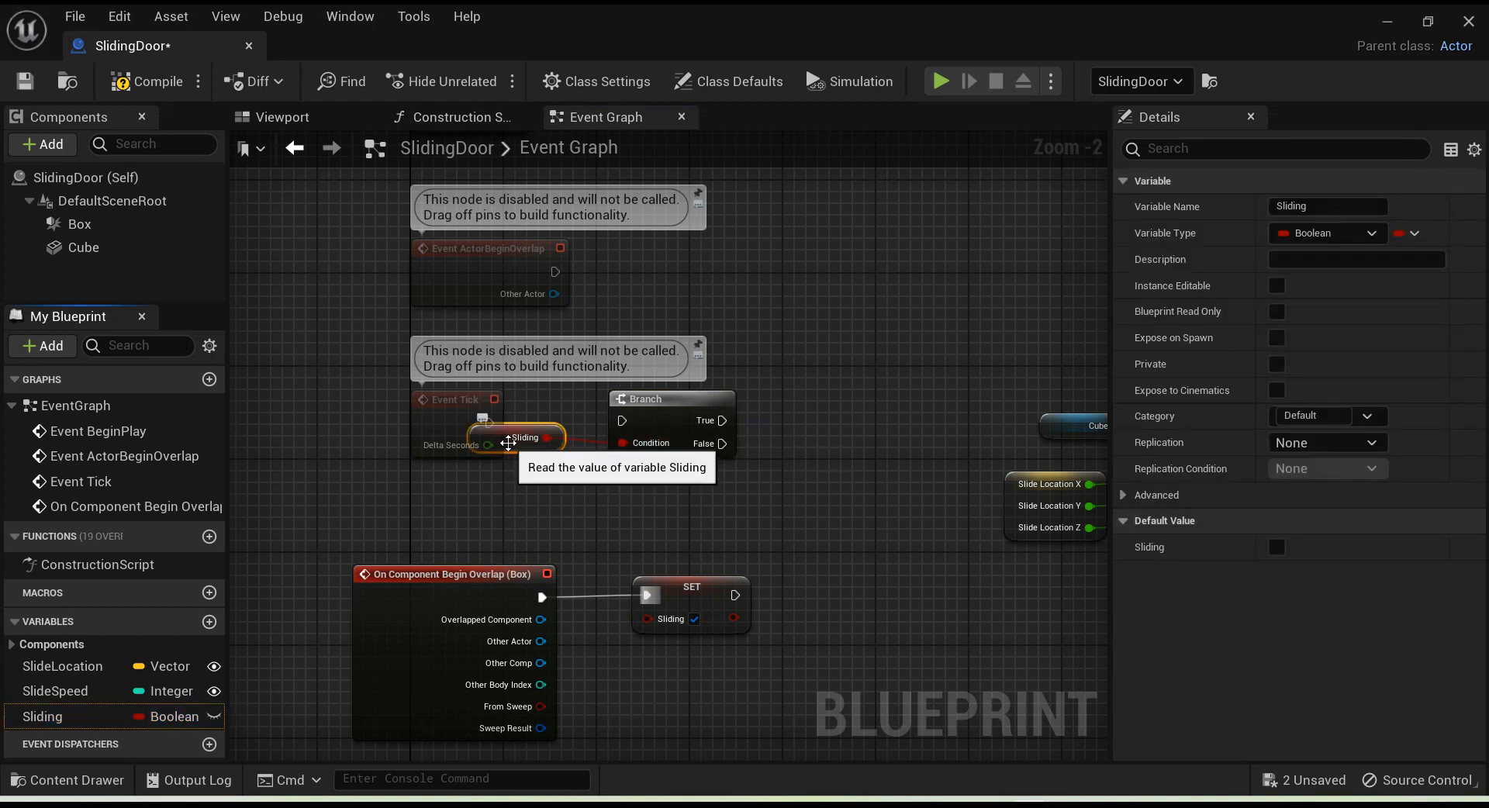
pyautogui.moveTo(508, 443); pyautogui.dragTo(531, 477)
pyautogui.moveTo(488, 423); pyautogui.dragTo(630, 420)
# Step: Rearrange the graph by lowering the Set Relative Location group, nudging the Branch up, and moving the Box overlap event and Set Sliding down
pyautogui.moveTo(826, 481); pyautogui.dragTo(509, 531, button='right')
pyautogui.scroll(-1, 509, 531)
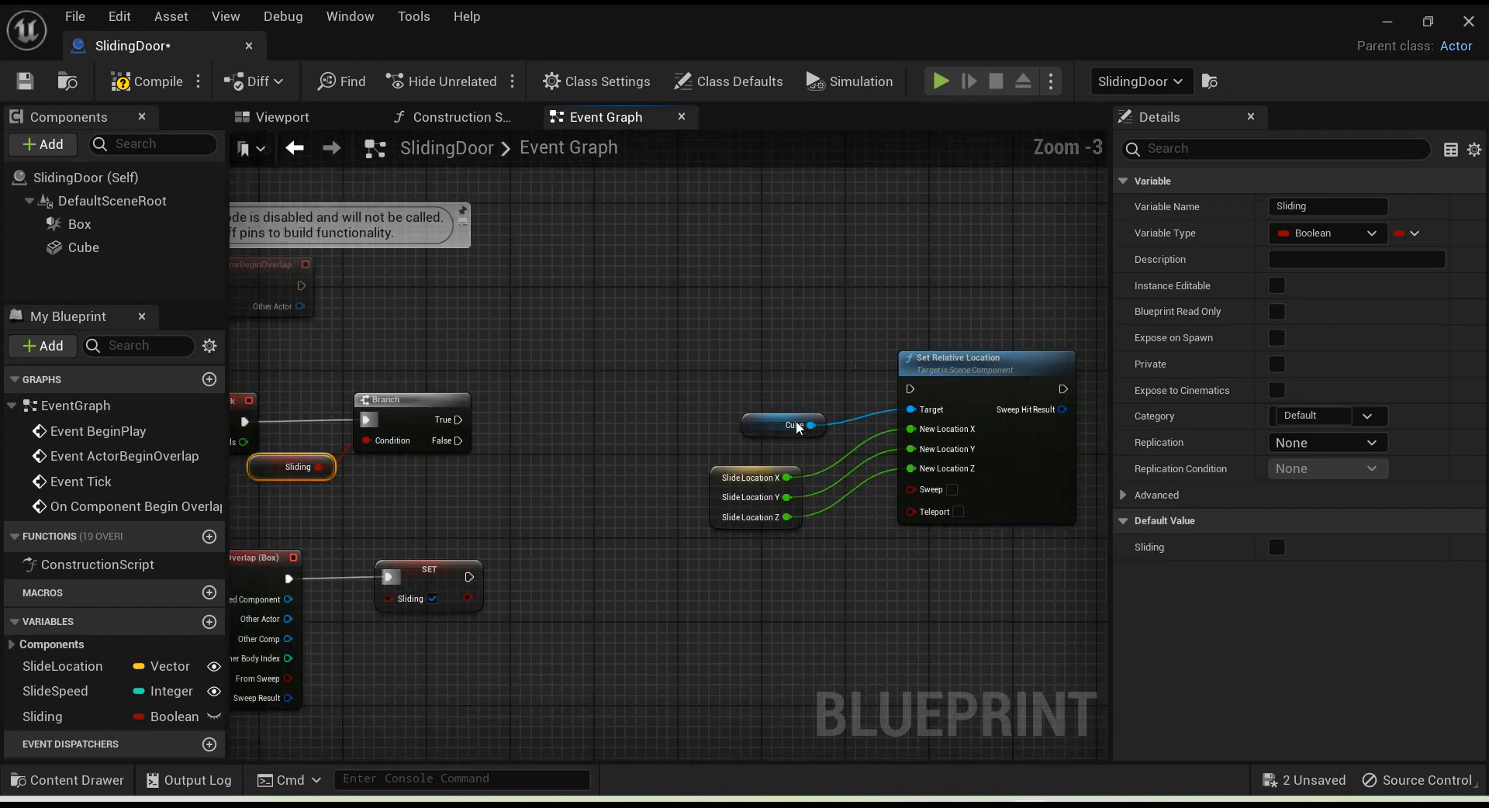
pyautogui.moveTo(1024, 314); pyautogui.dragTo(757, 525)
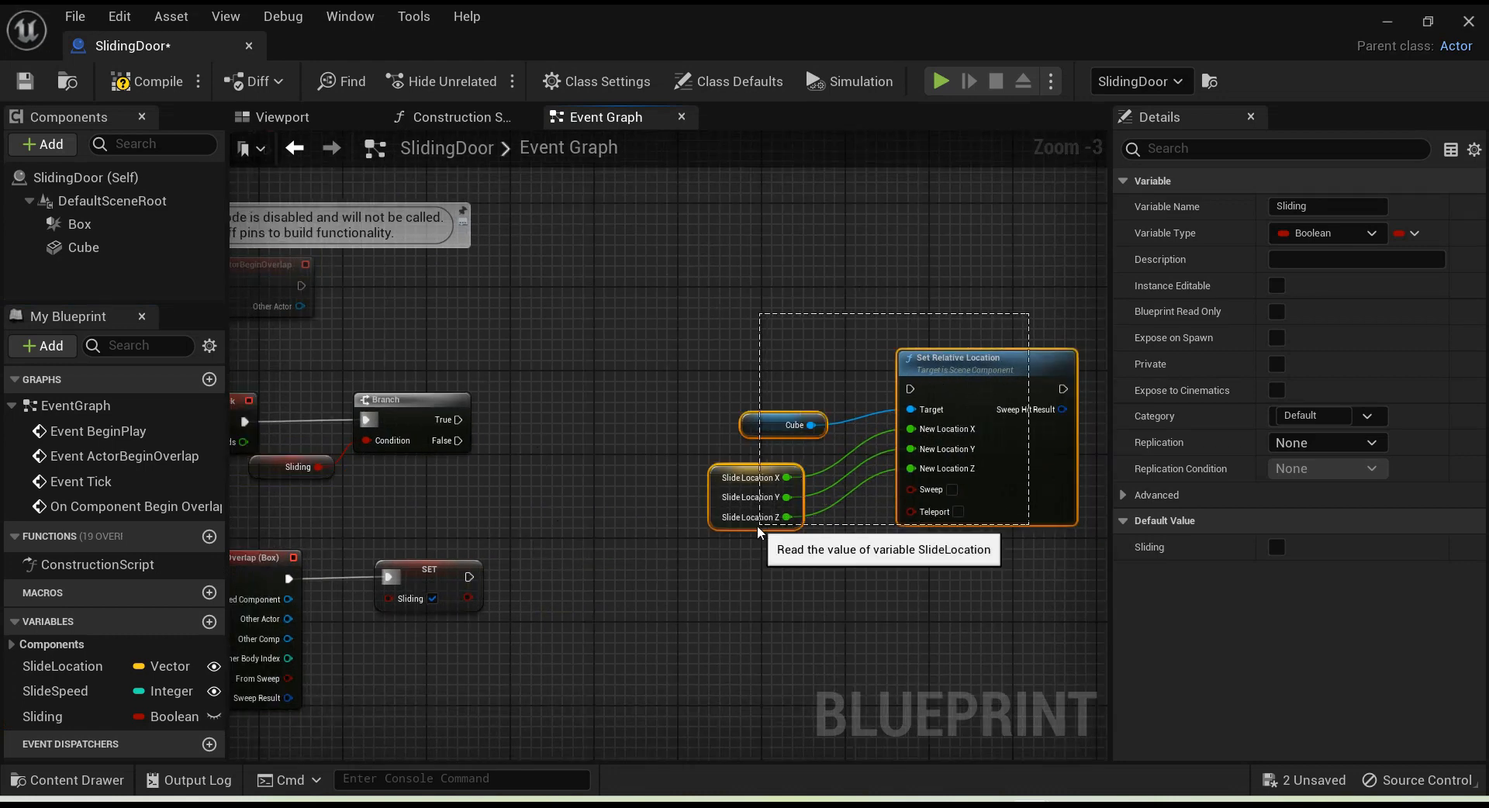
pyautogui.moveTo(1017, 475); pyautogui.dragTo(997, 528)
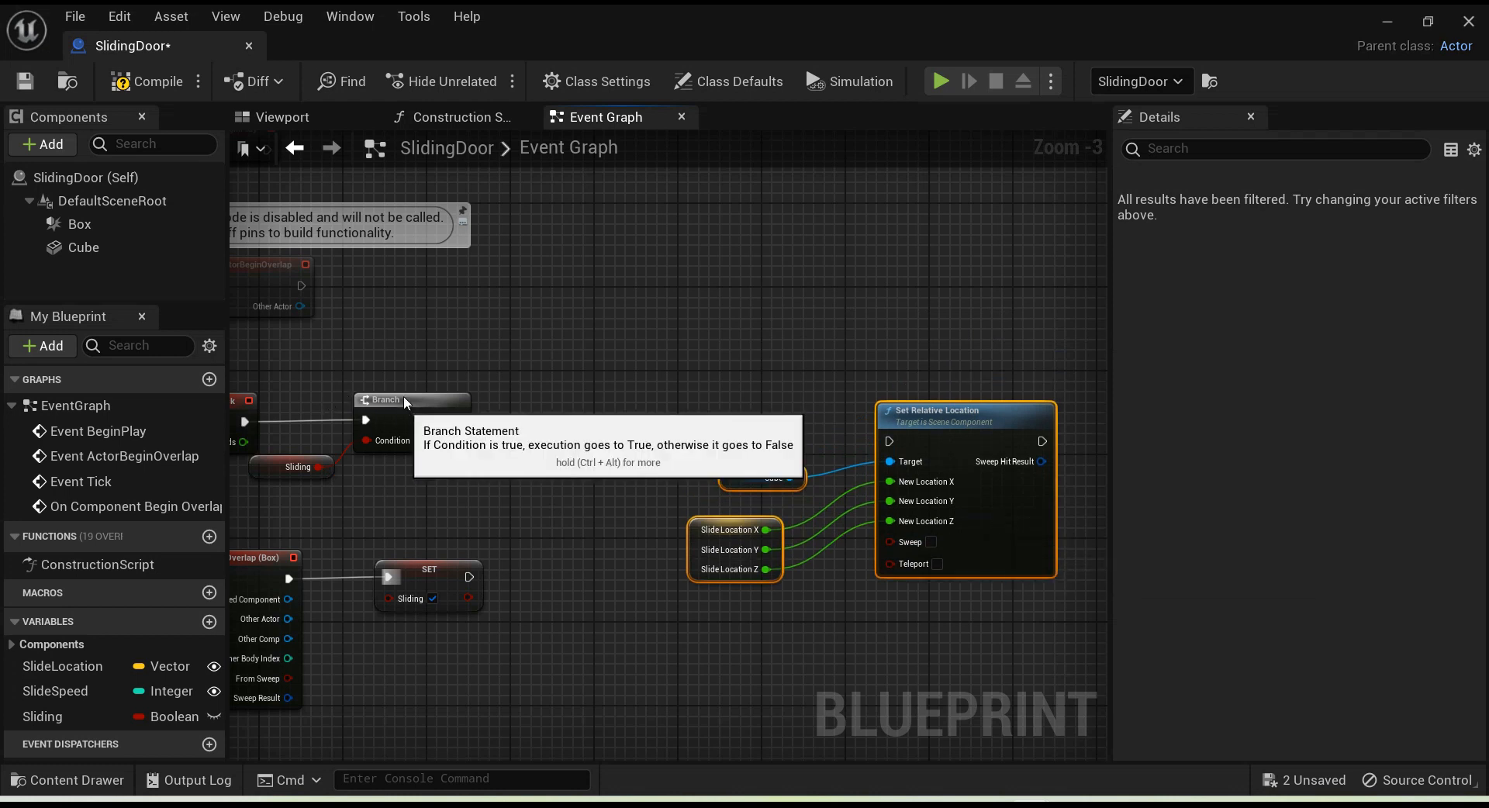
pyautogui.moveTo(403, 406); pyautogui.dragTo(404, 385)
pyautogui.click(567, 472)
pyautogui.scroll(-2, 631, 545)
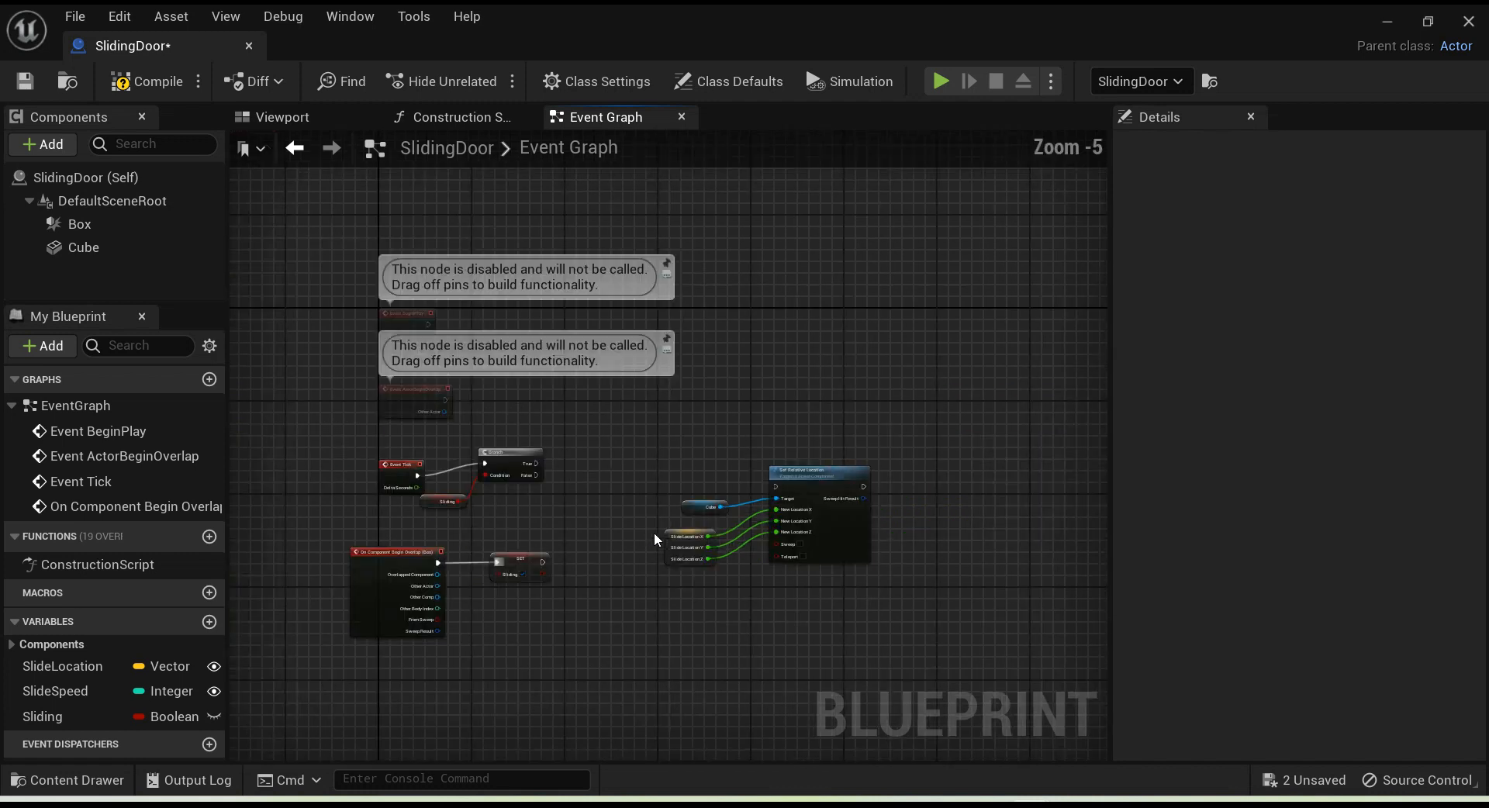
pyautogui.moveTo(580, 527); pyautogui.dragTo(397, 606)
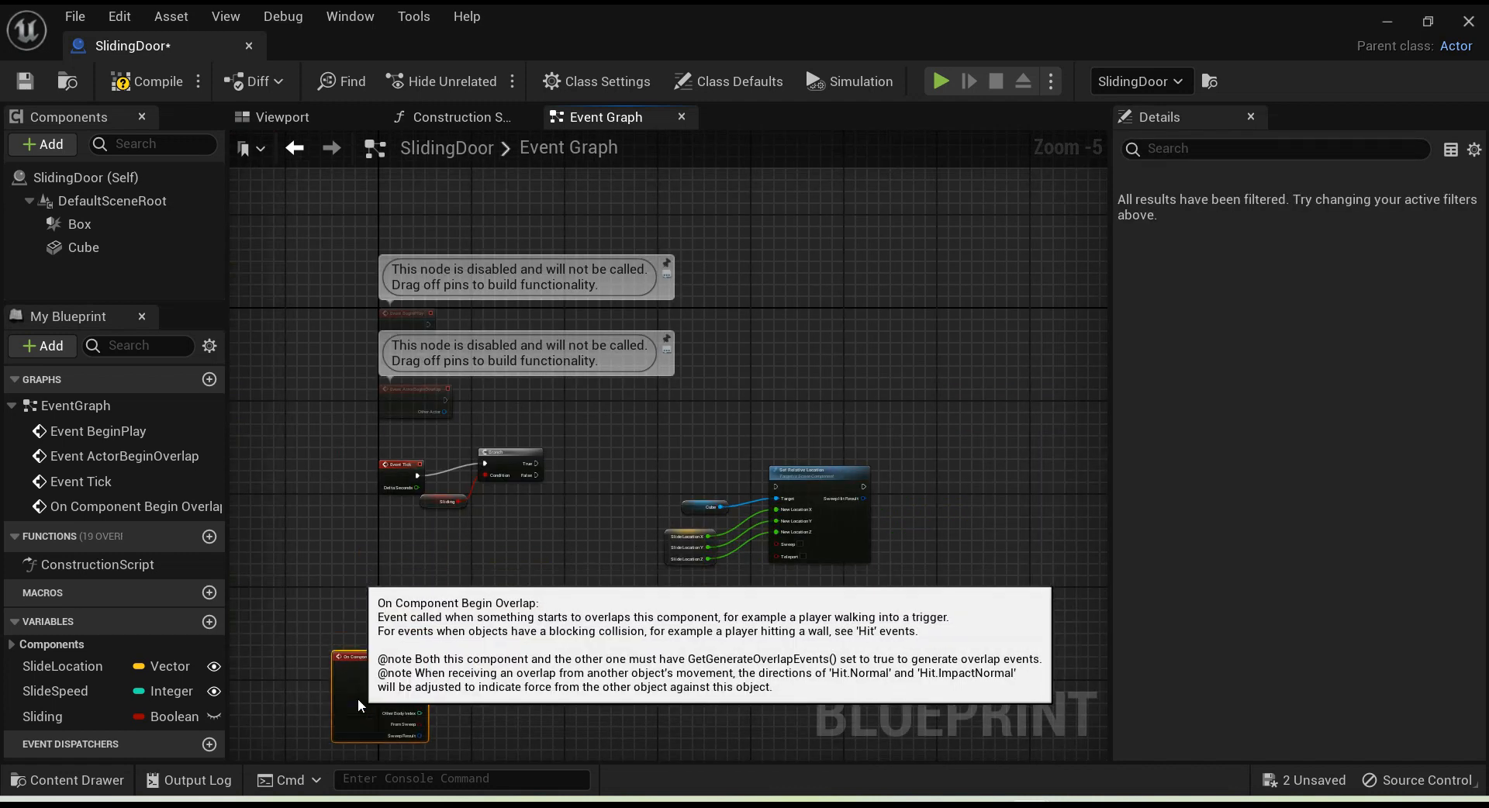
# Step: Move the Cube reference node up beside the Branch, above its outputs
pyautogui.scroll(4, 486, 456)
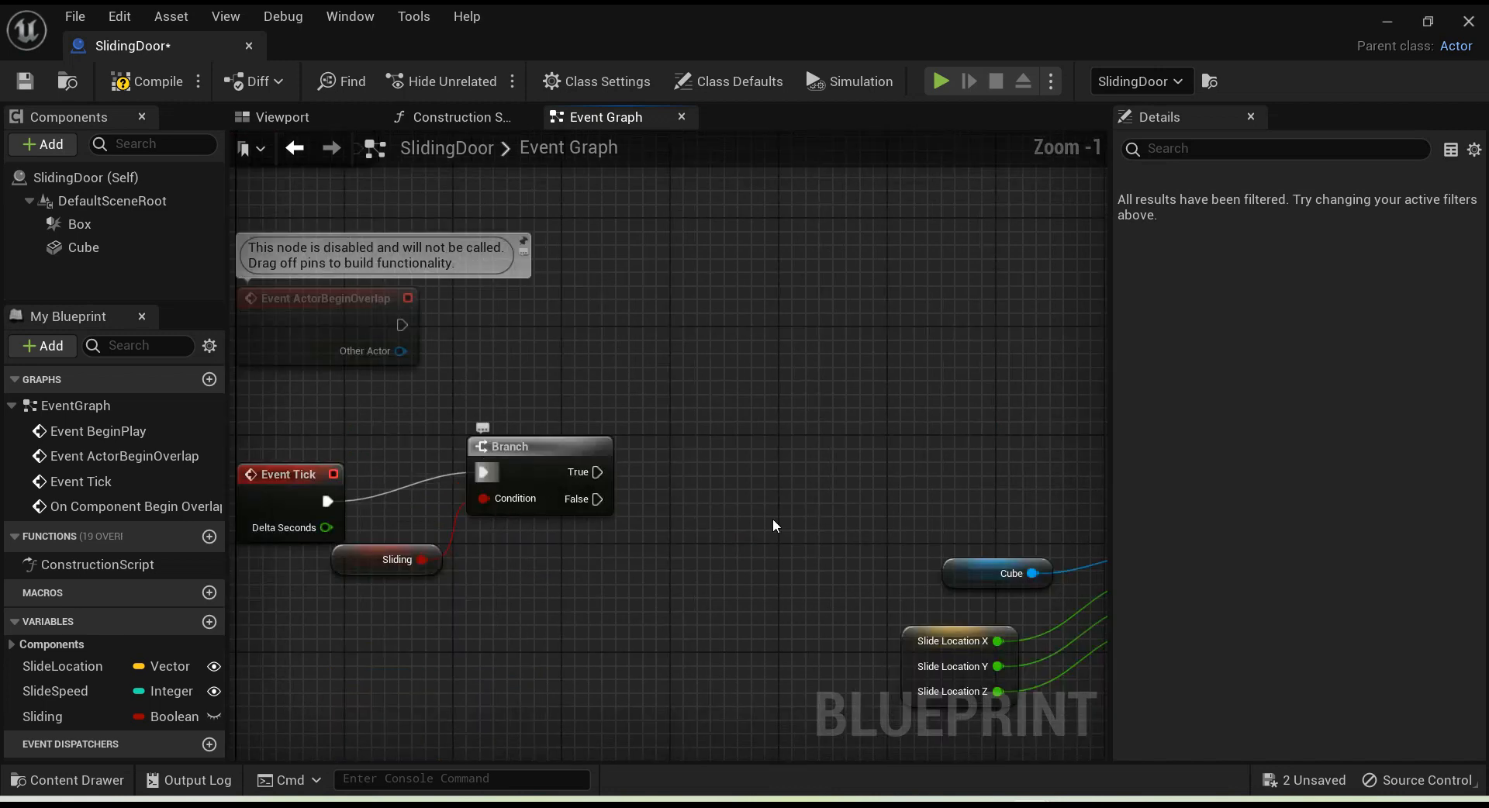
pyautogui.scroll(-2, 718, 496)
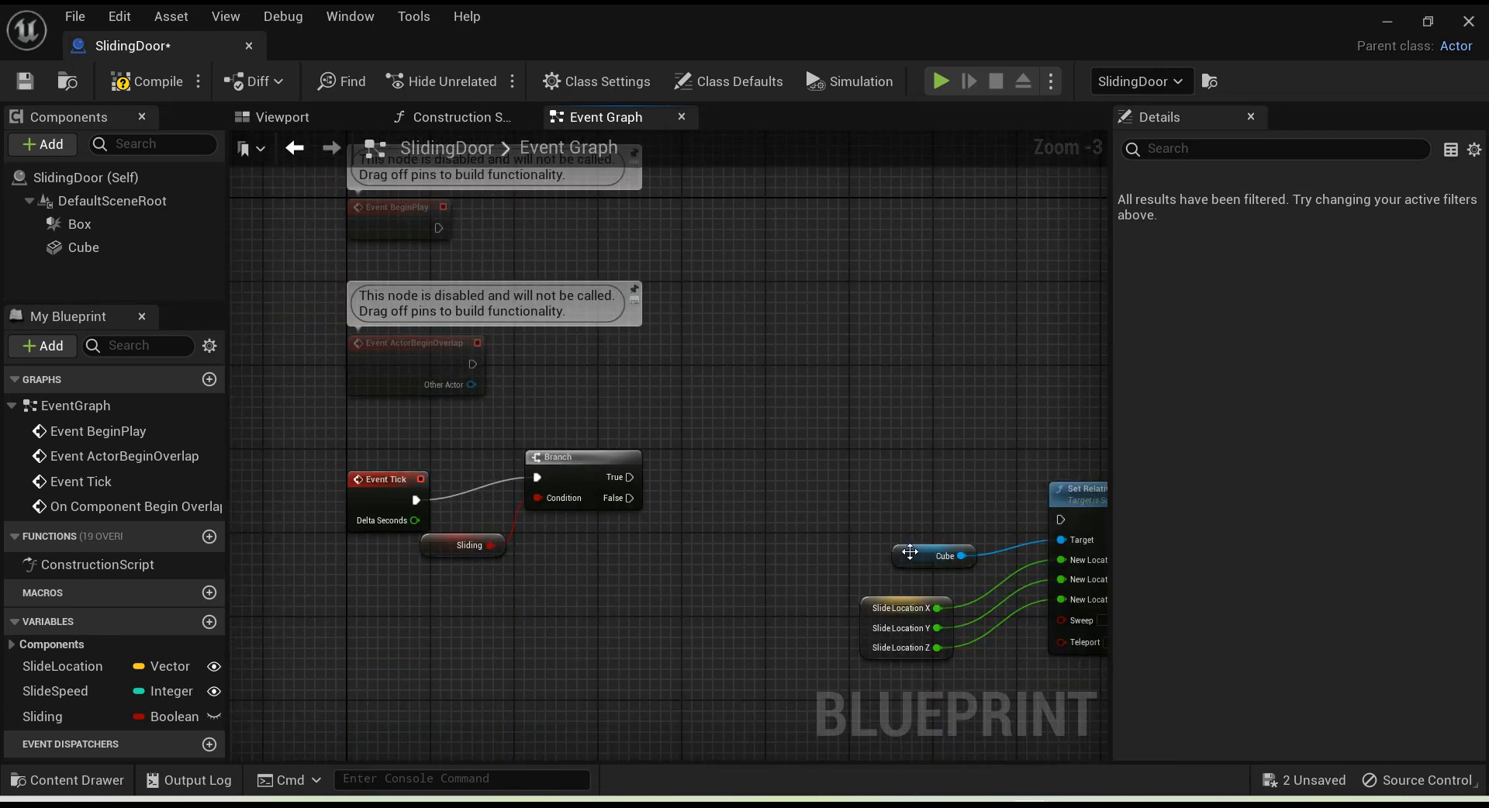
pyautogui.moveTo(910, 551); pyautogui.dragTo(644, 380)
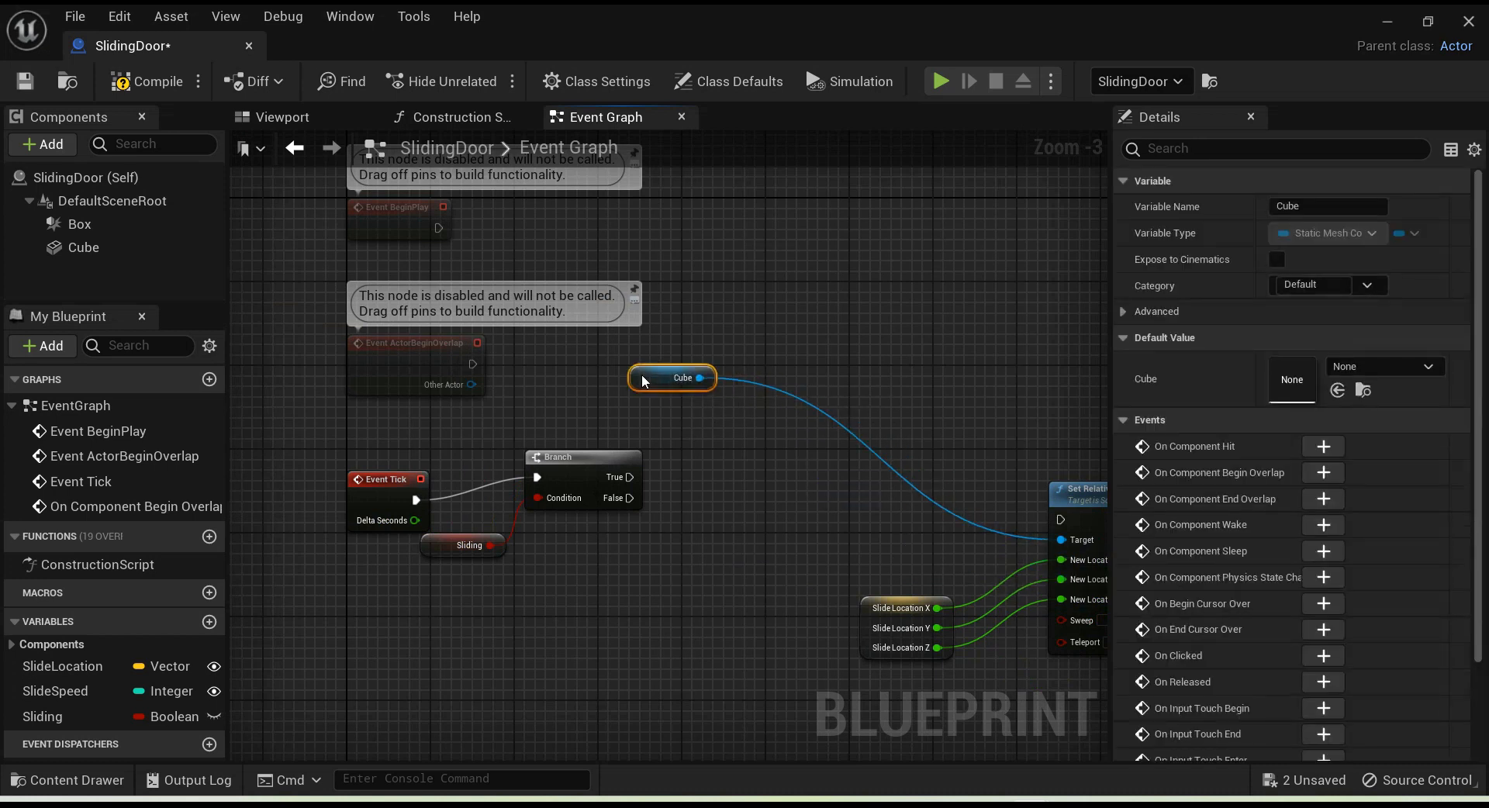
# Step: Add a Get Relative Location node from the Cube reference and place it below the Branch
pyautogui.moveTo(693, 379); pyautogui.dragTo(631, 593)
pyautogui.write('location')
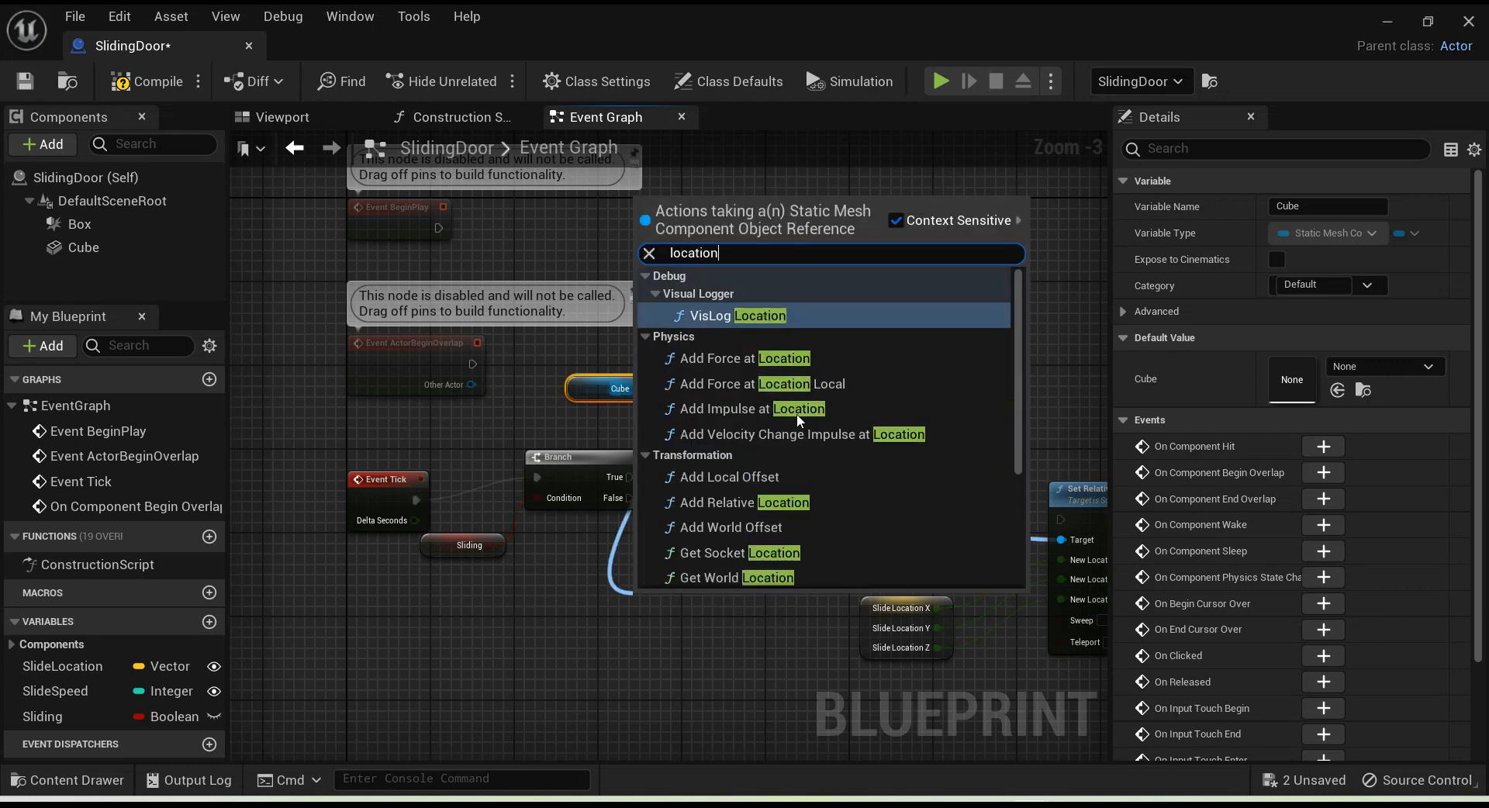
pyautogui.scroll(-1, 802, 479)
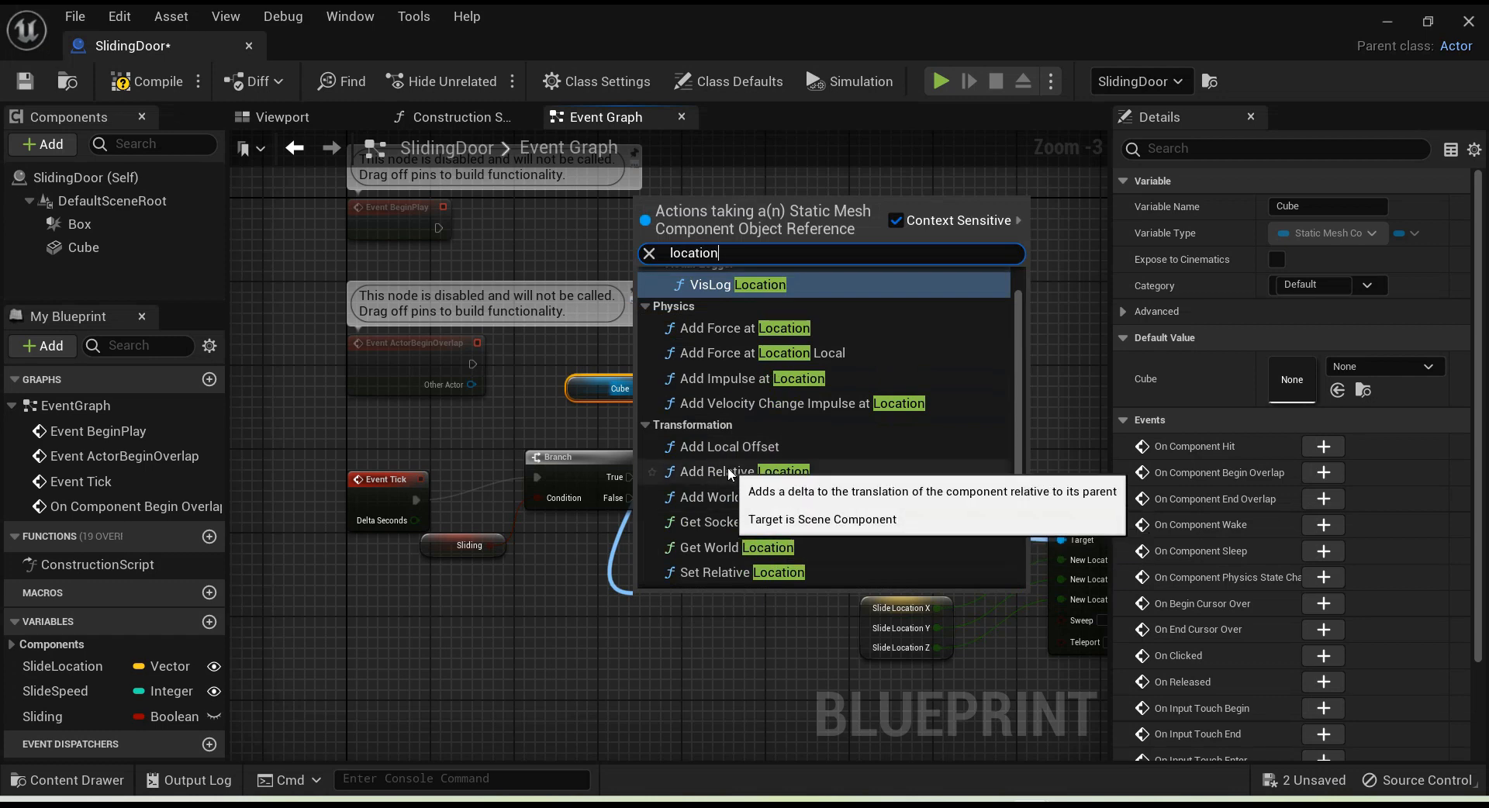
pyautogui.scroll(-1, 734, 552)
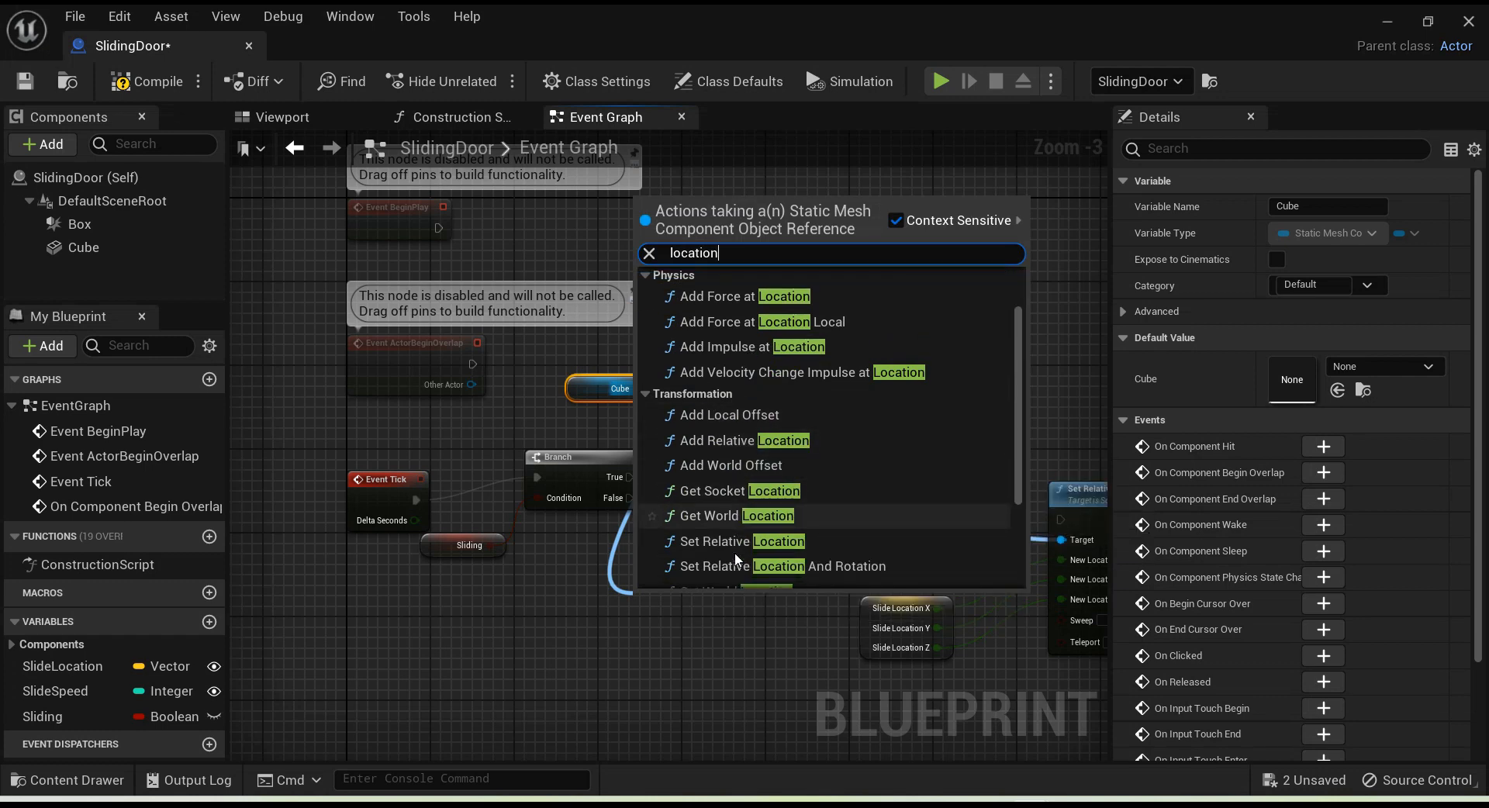
pyautogui.scroll(-1, 734, 552)
pyautogui.scroll(3, 733, 552)
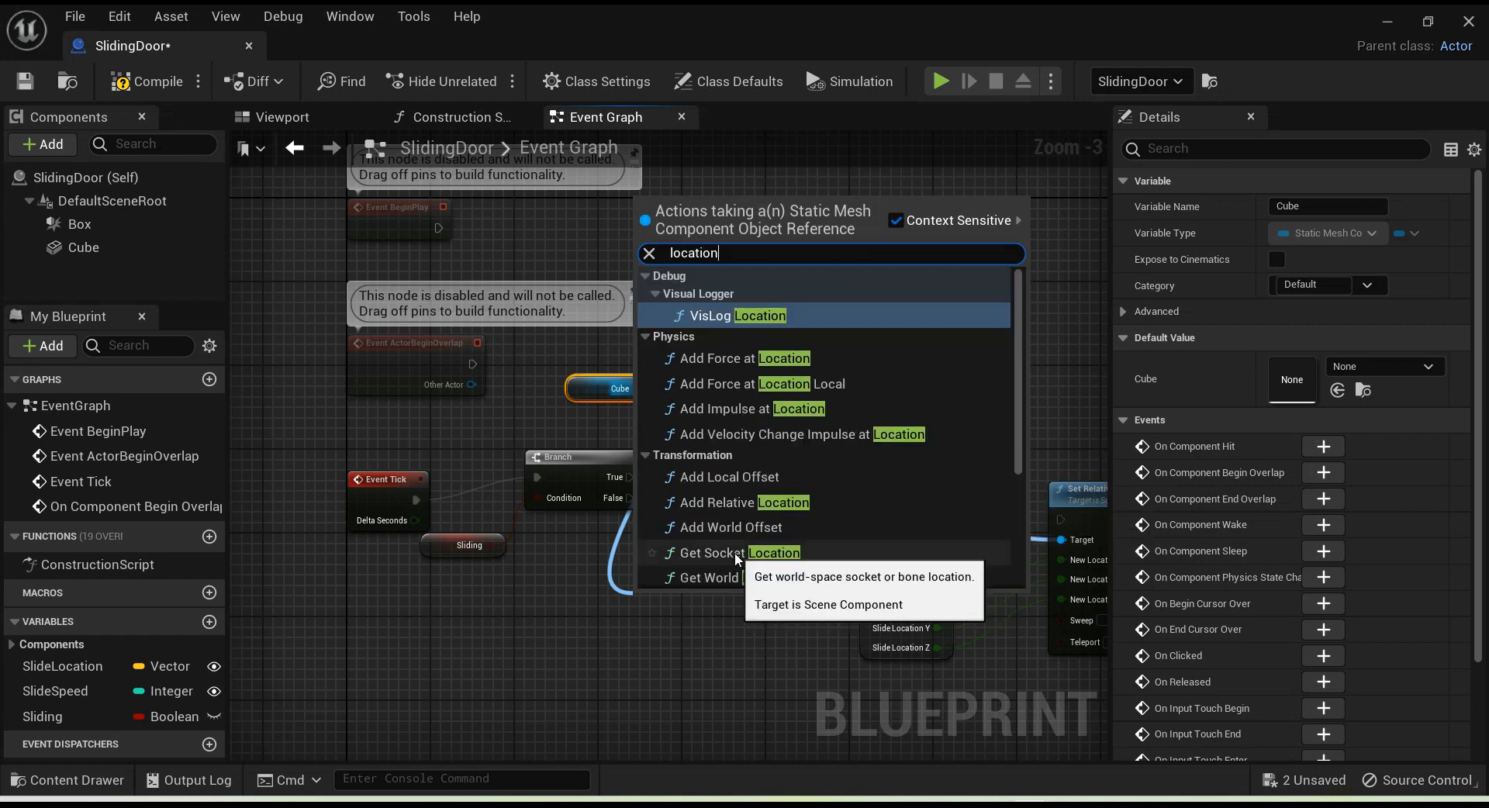
pyautogui.scroll(-4, 733, 553)
pyautogui.scroll(-2, 734, 553)
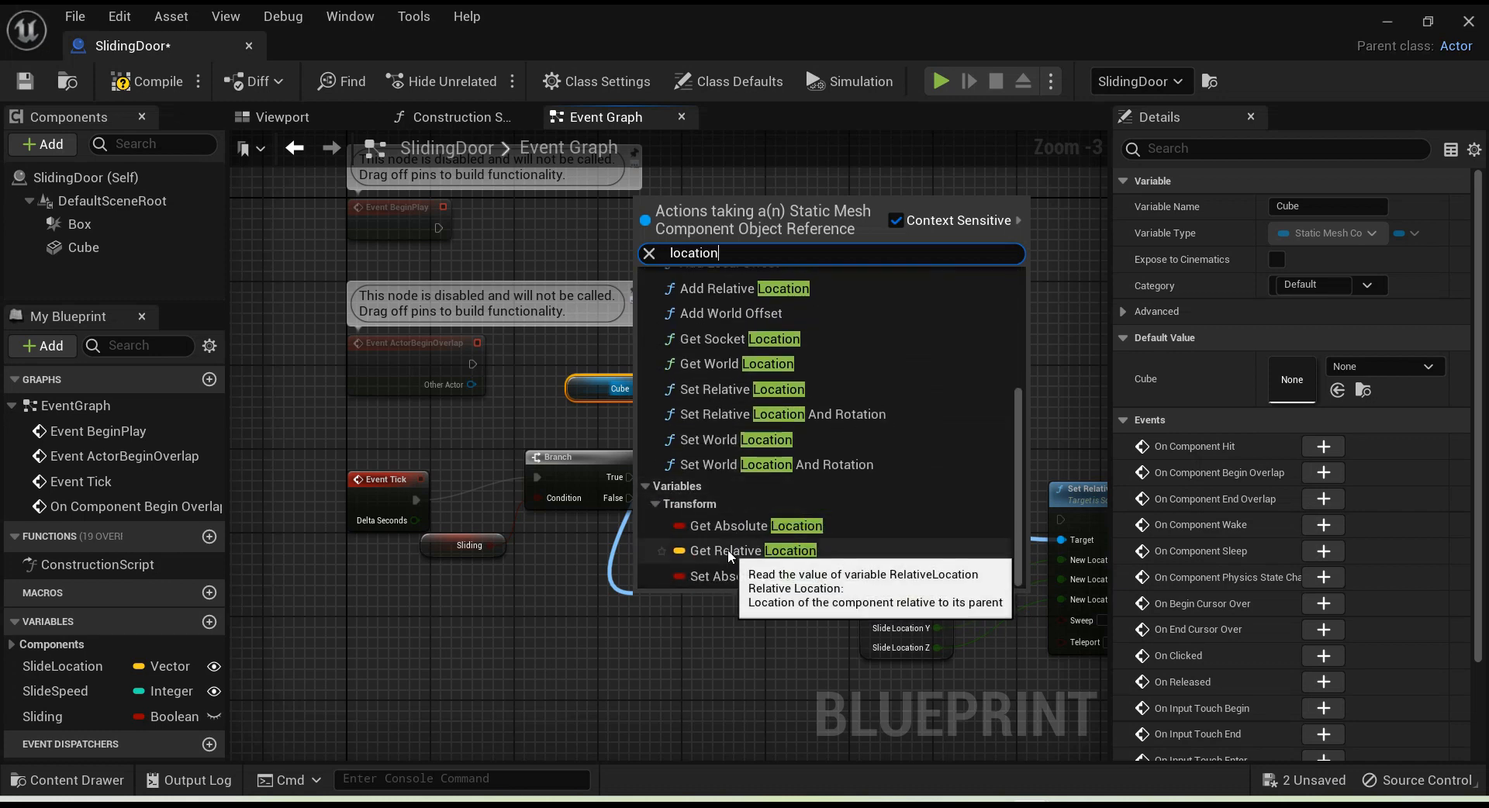
pyautogui.click(728, 550)
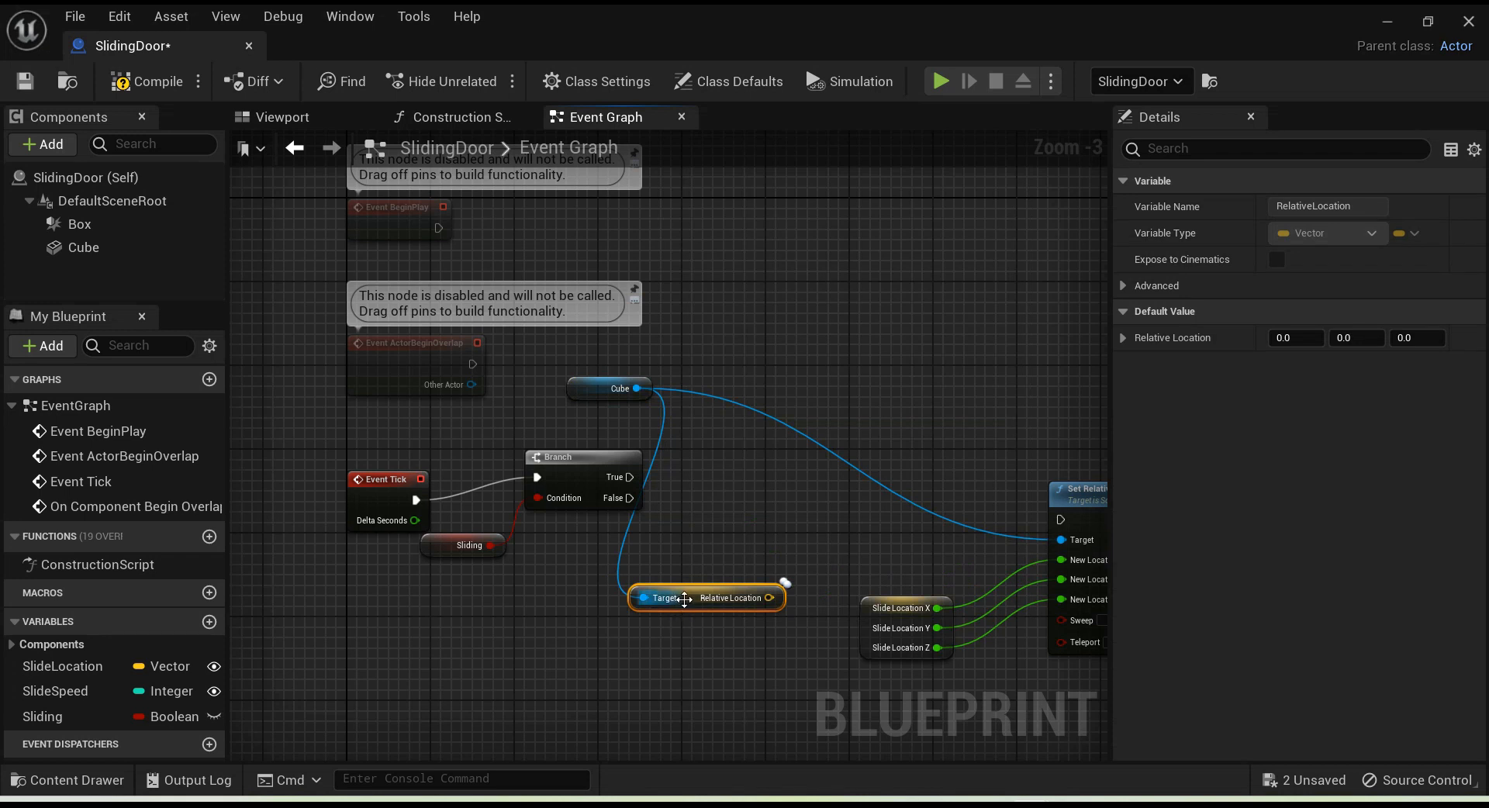
pyautogui.moveTo(683, 598); pyautogui.dragTo(557, 547)
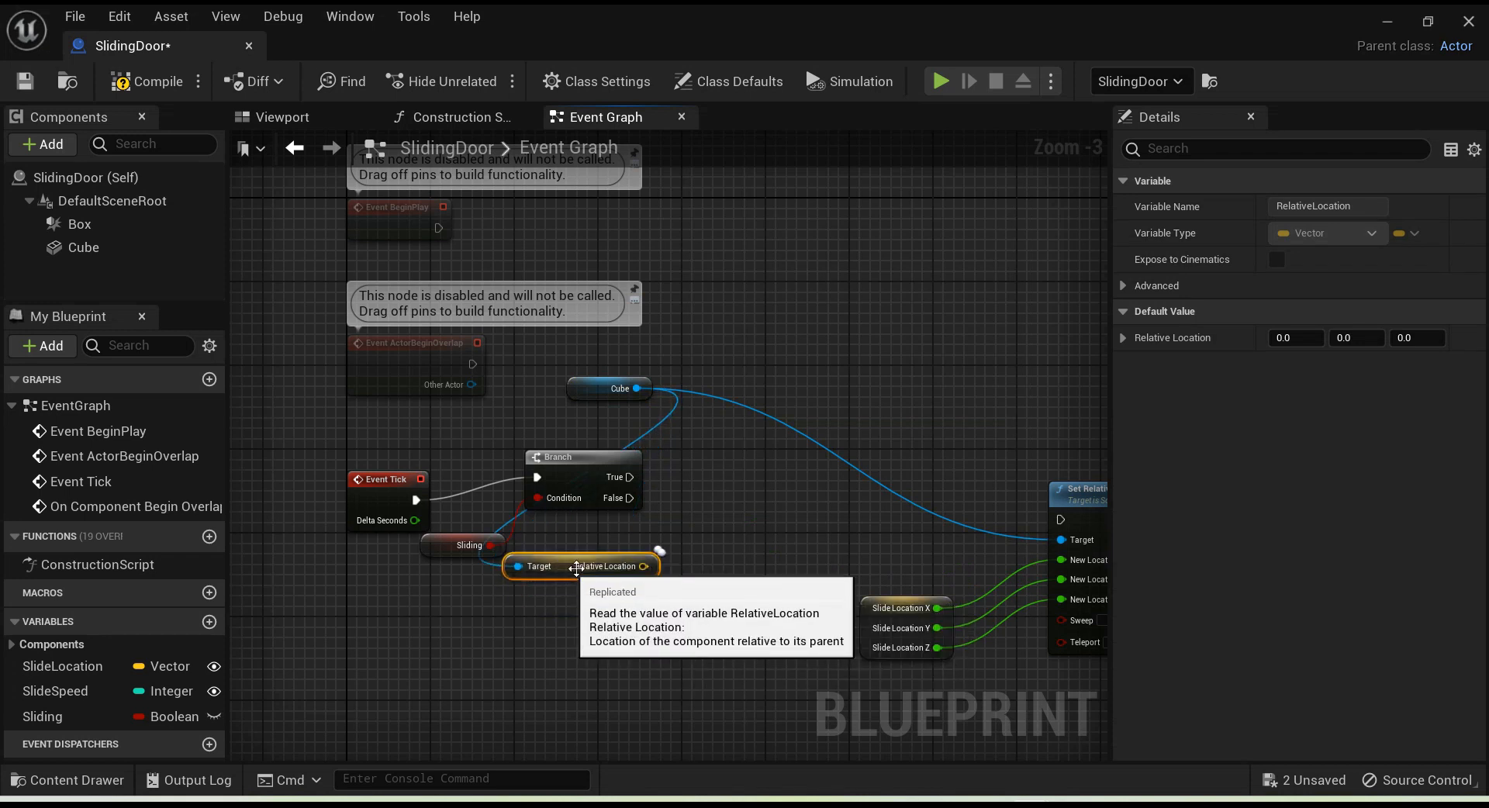
# Step: Split the Relative Location output into X, Y and Z, and arrange the Slide Location node beneath the Relative Location node
pyautogui.rightClick(631, 565)
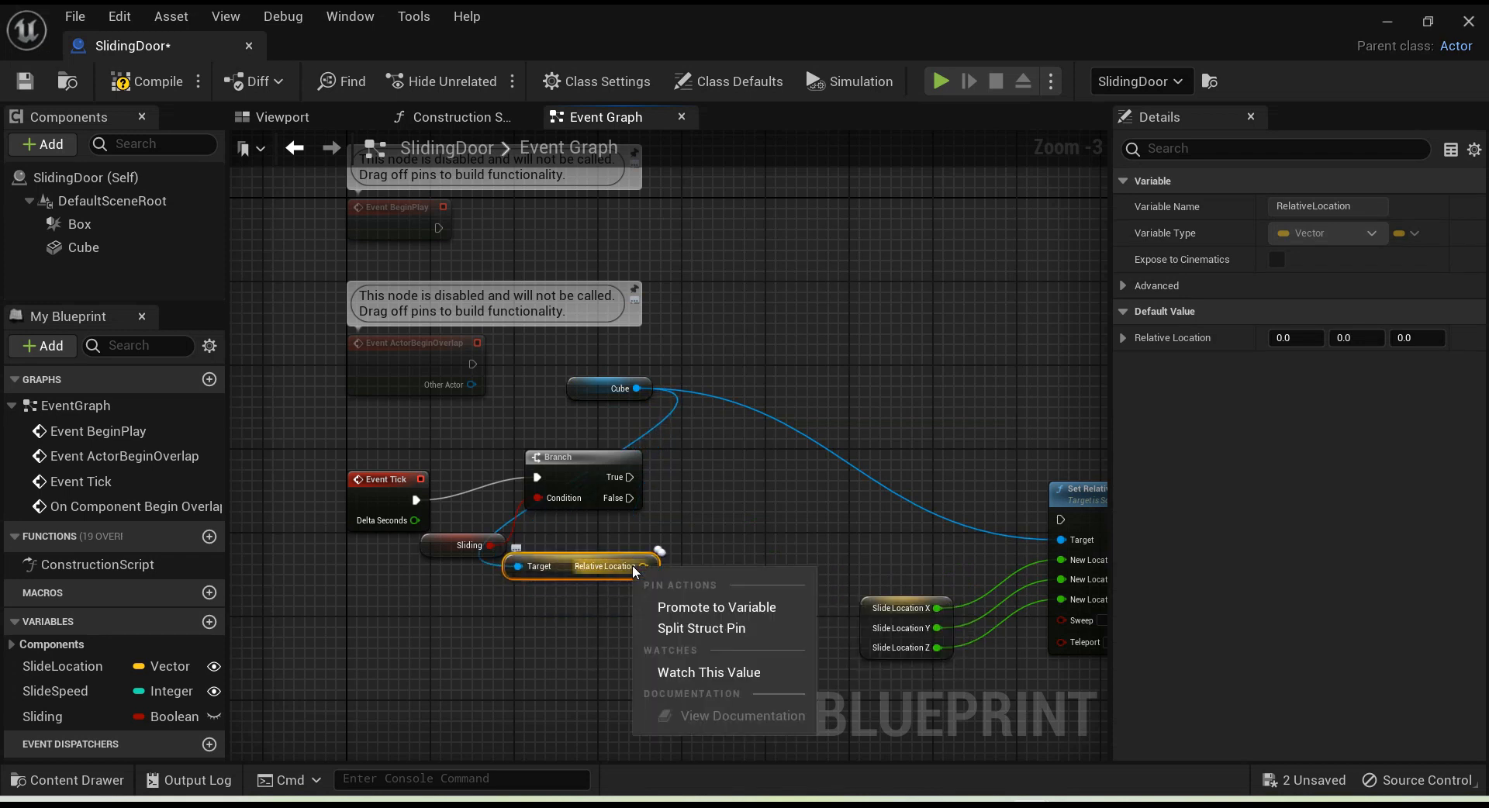
pyautogui.click(695, 633)
pyautogui.moveTo(881, 630); pyautogui.dragTo(679, 700)
pyautogui.moveTo(535, 708); pyautogui.dragTo(518, 706)
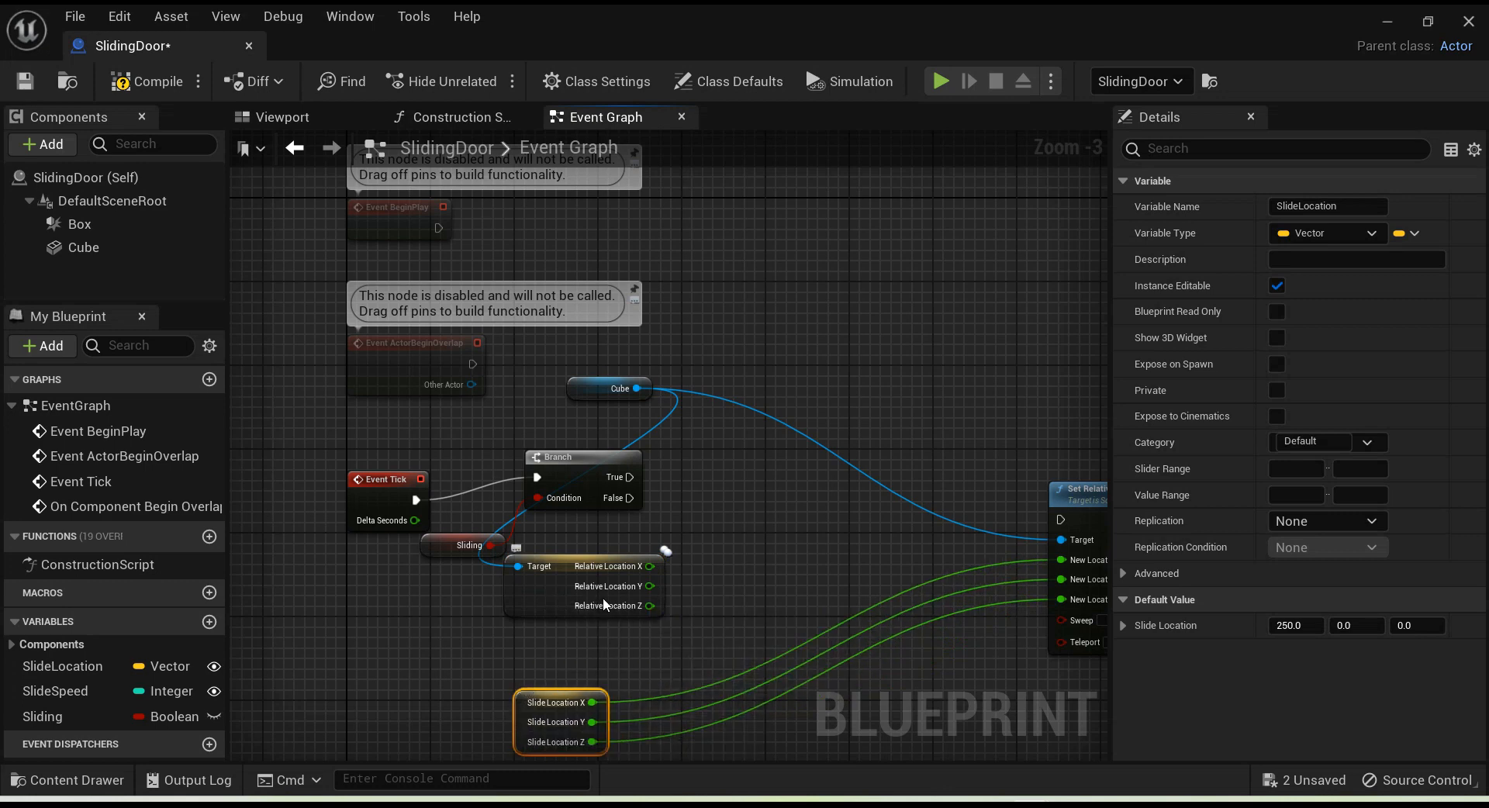
pyautogui.moveTo(605, 604); pyautogui.dragTo(668, 594)
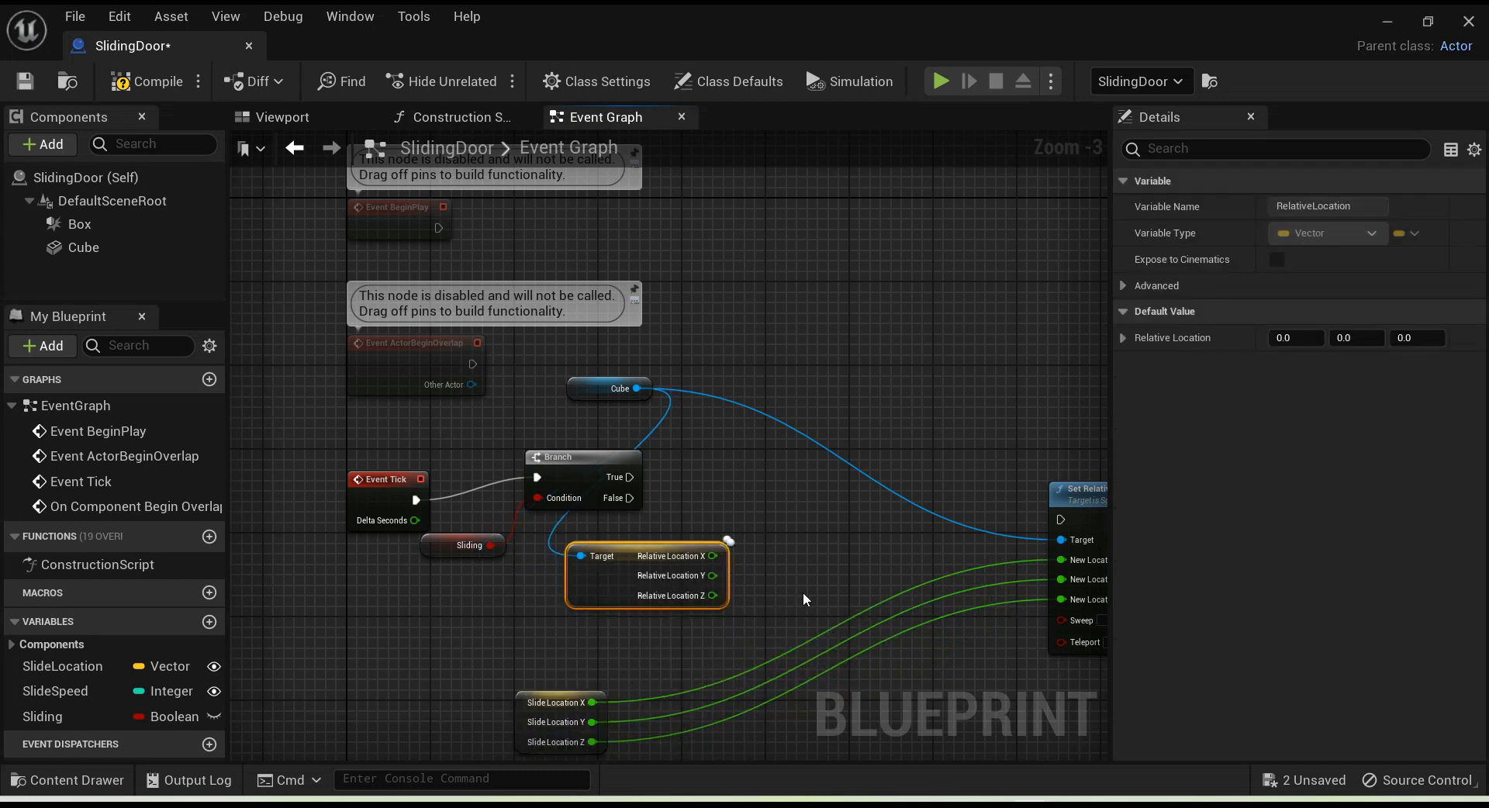
pyautogui.moveTo(674, 668); pyautogui.dragTo(568, 505, button='right')
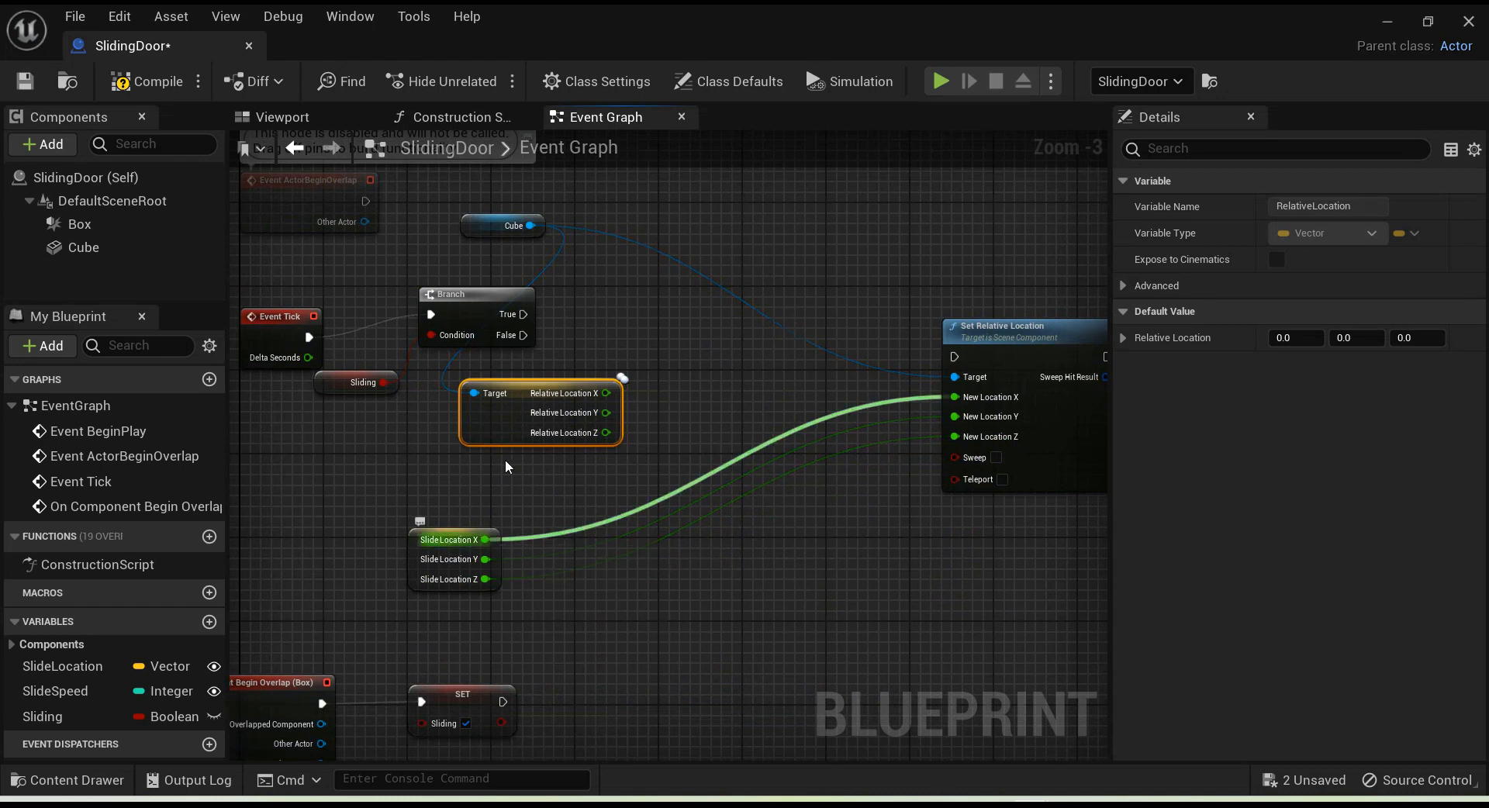
pyautogui.moveTo(479, 432); pyautogui.dragTo(405, 452)
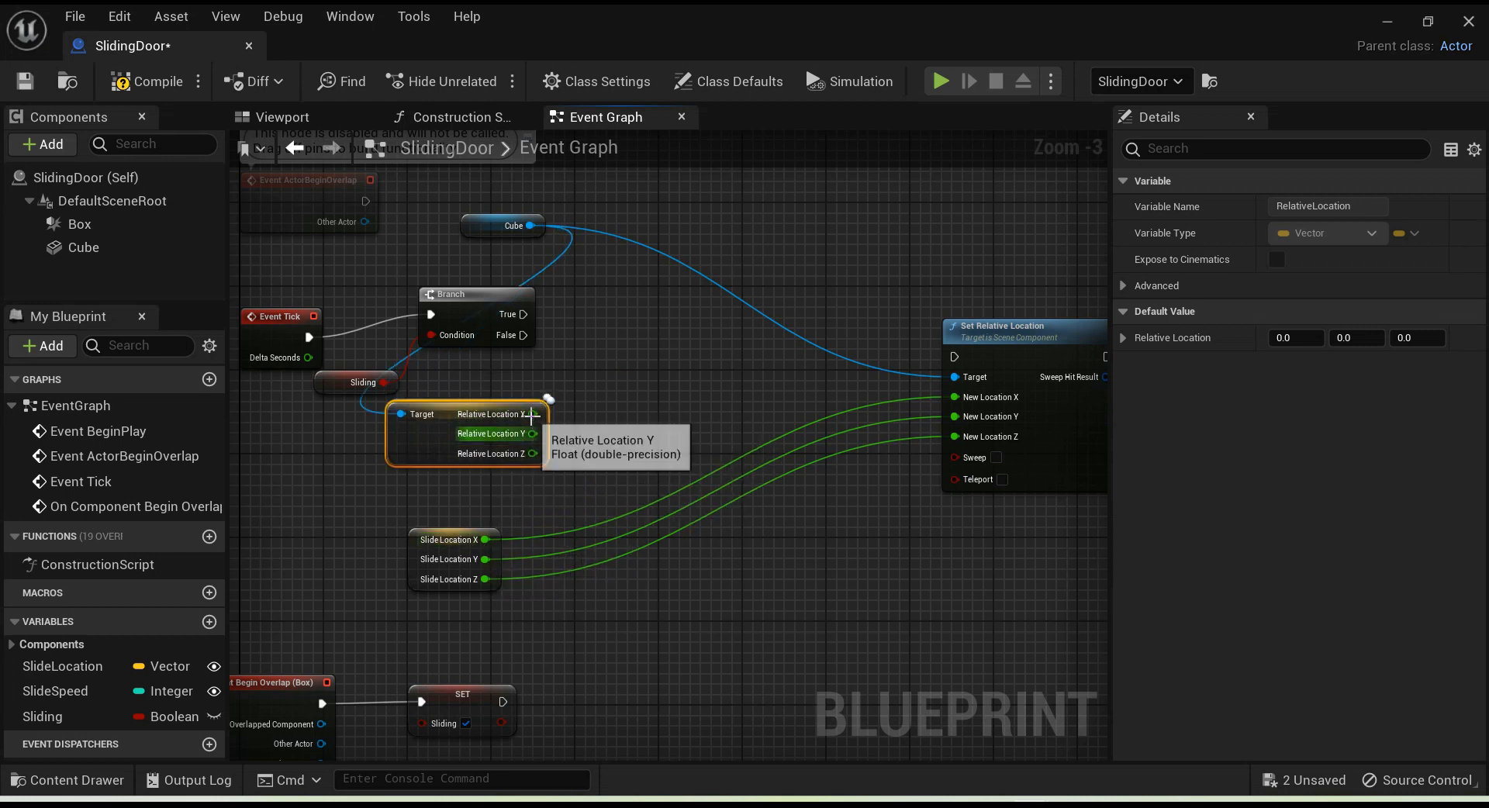
# Step: Create an Add node from Relative Location X and place it slightly above that output
pyautogui.moveTo(533, 414); pyautogui.dragTo(613, 410)
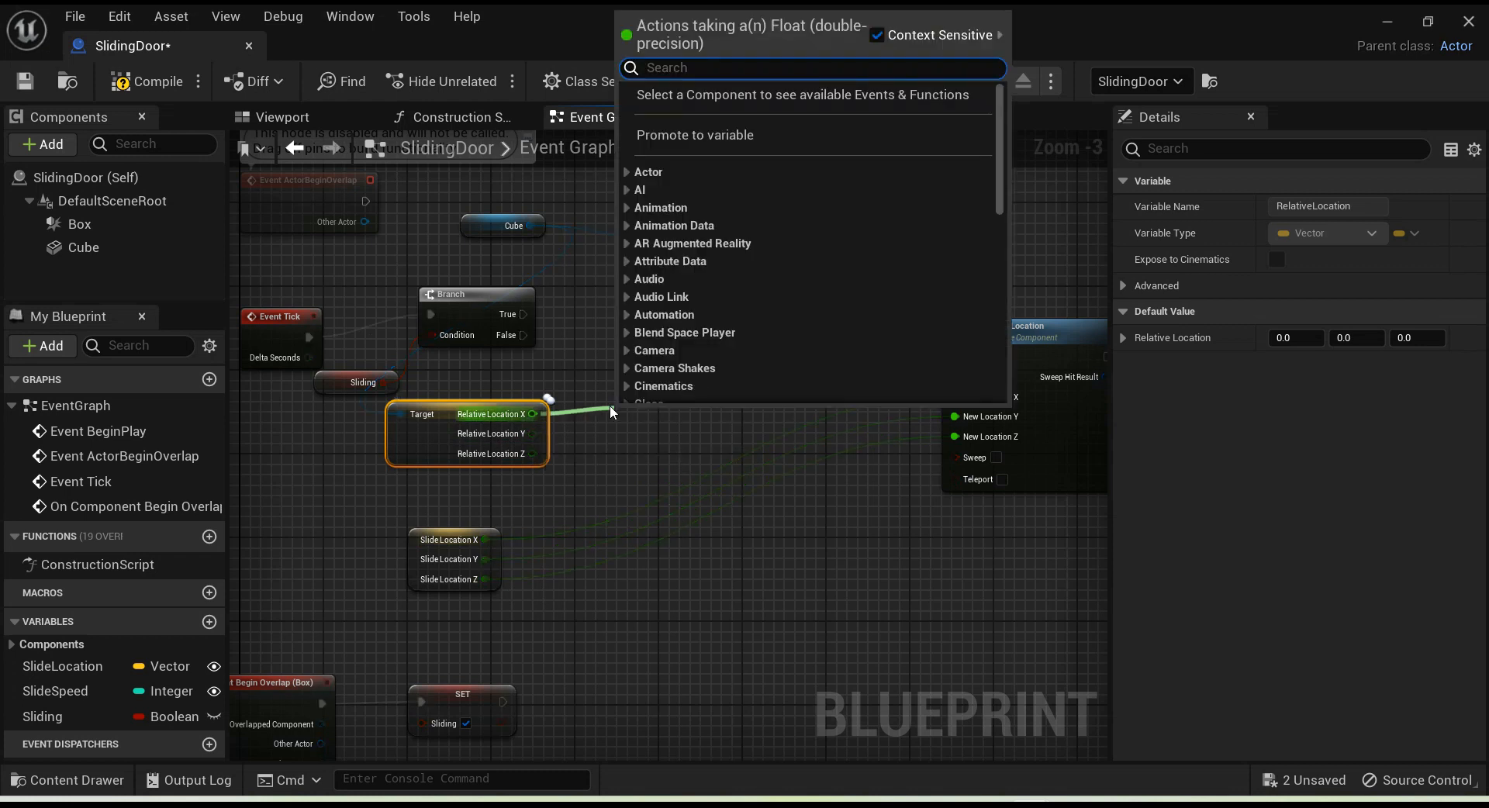
pyautogui.write('+')
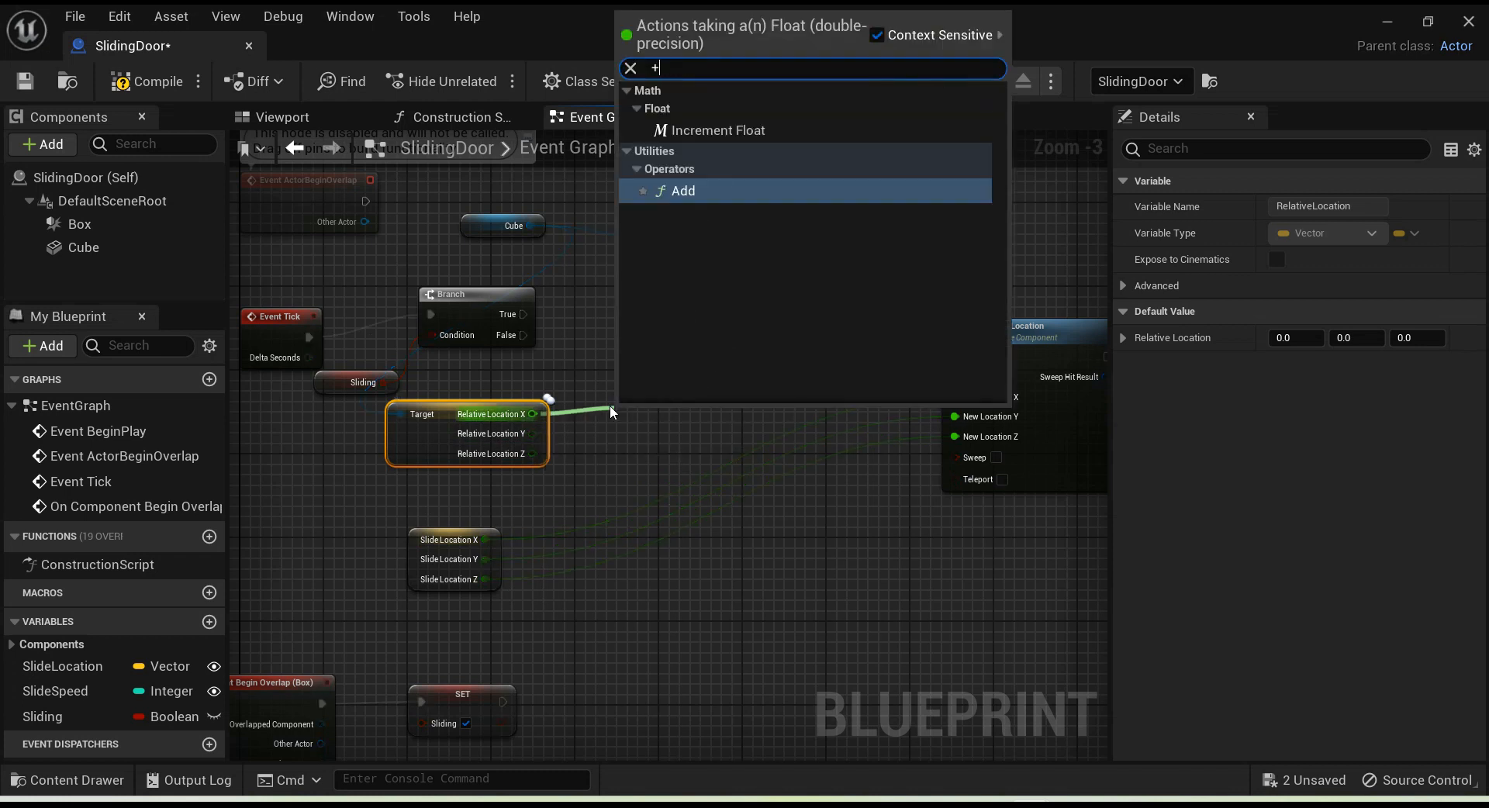
pyautogui.click(702, 189)
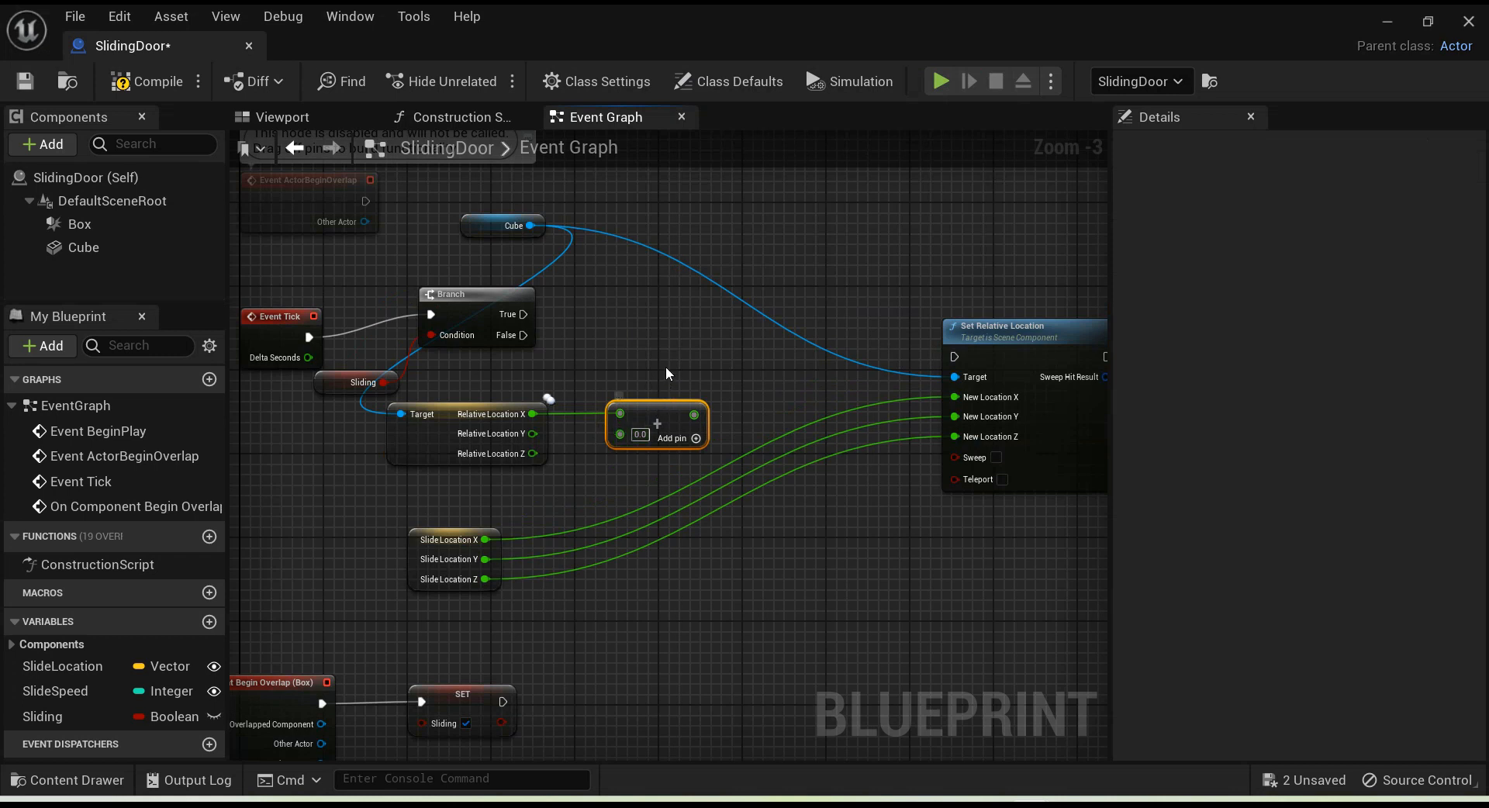
pyautogui.moveTo(652, 415); pyautogui.dragTo(661, 374)
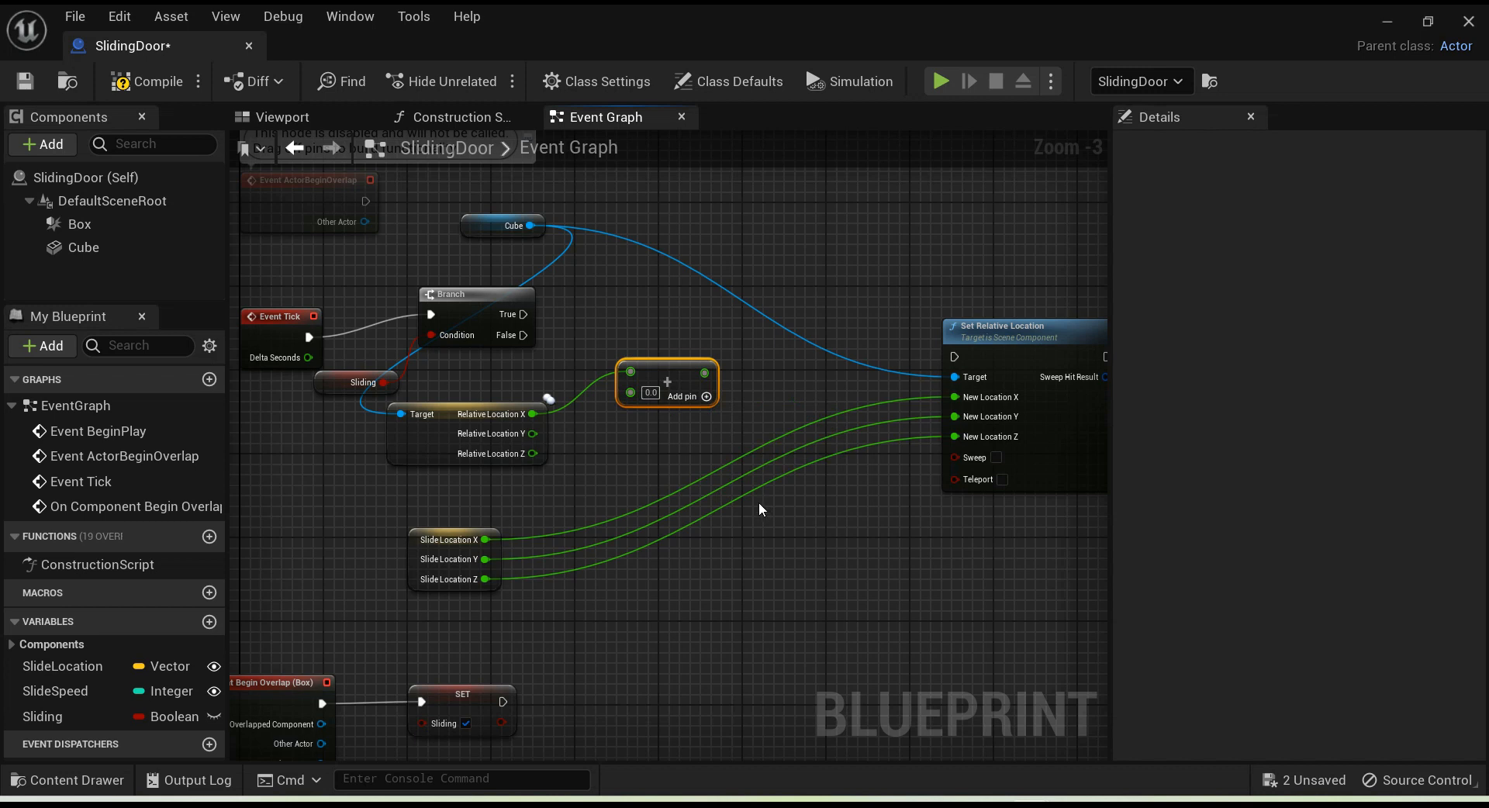
# Step: Paste two more Add nodes and stack them below the first one
pyautogui.hotkey('ctrl', 'v')
pyautogui.moveTo(810, 513); pyautogui.dragTo(696, 482)
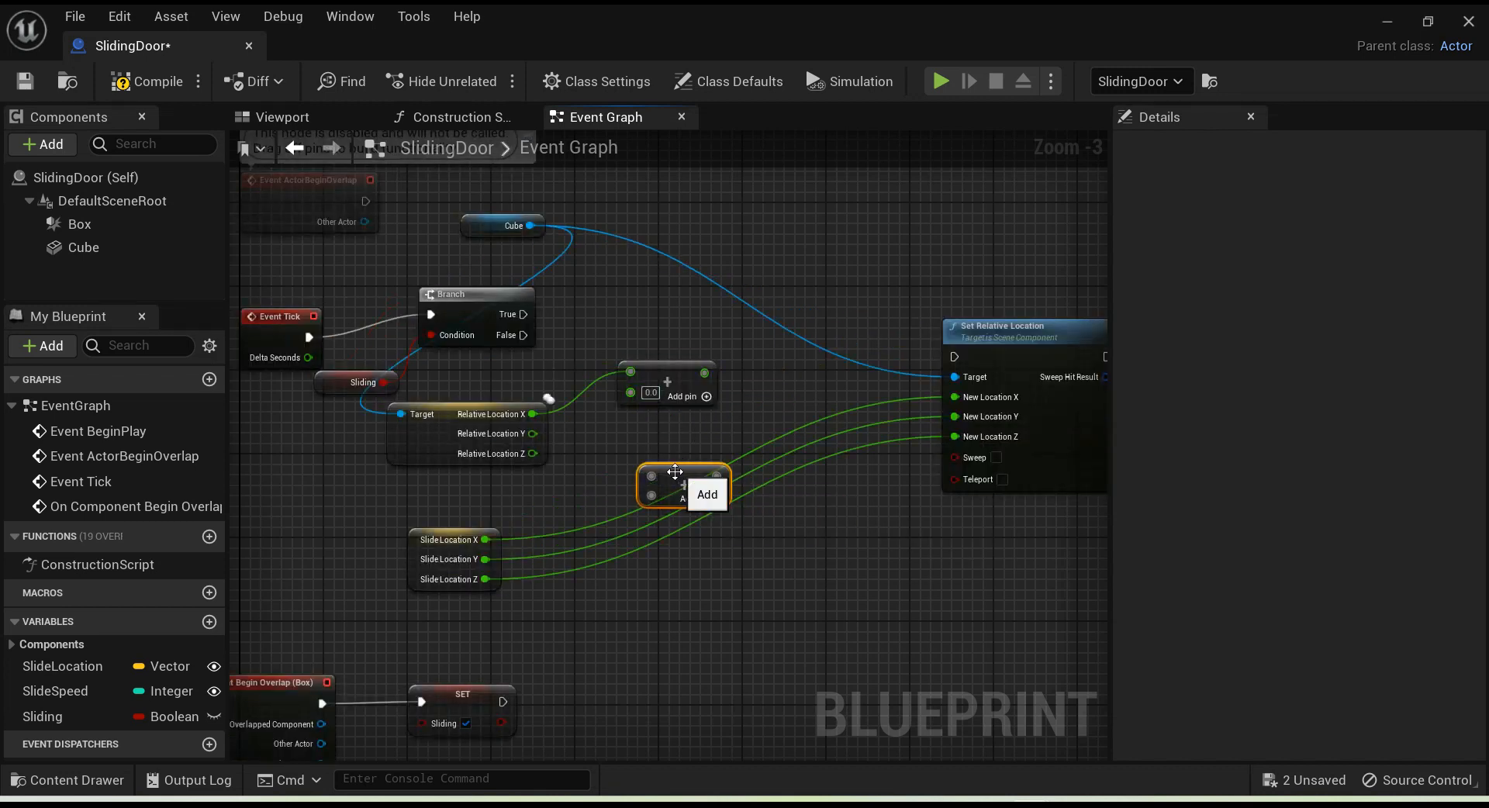
pyautogui.rightClick(675, 471)
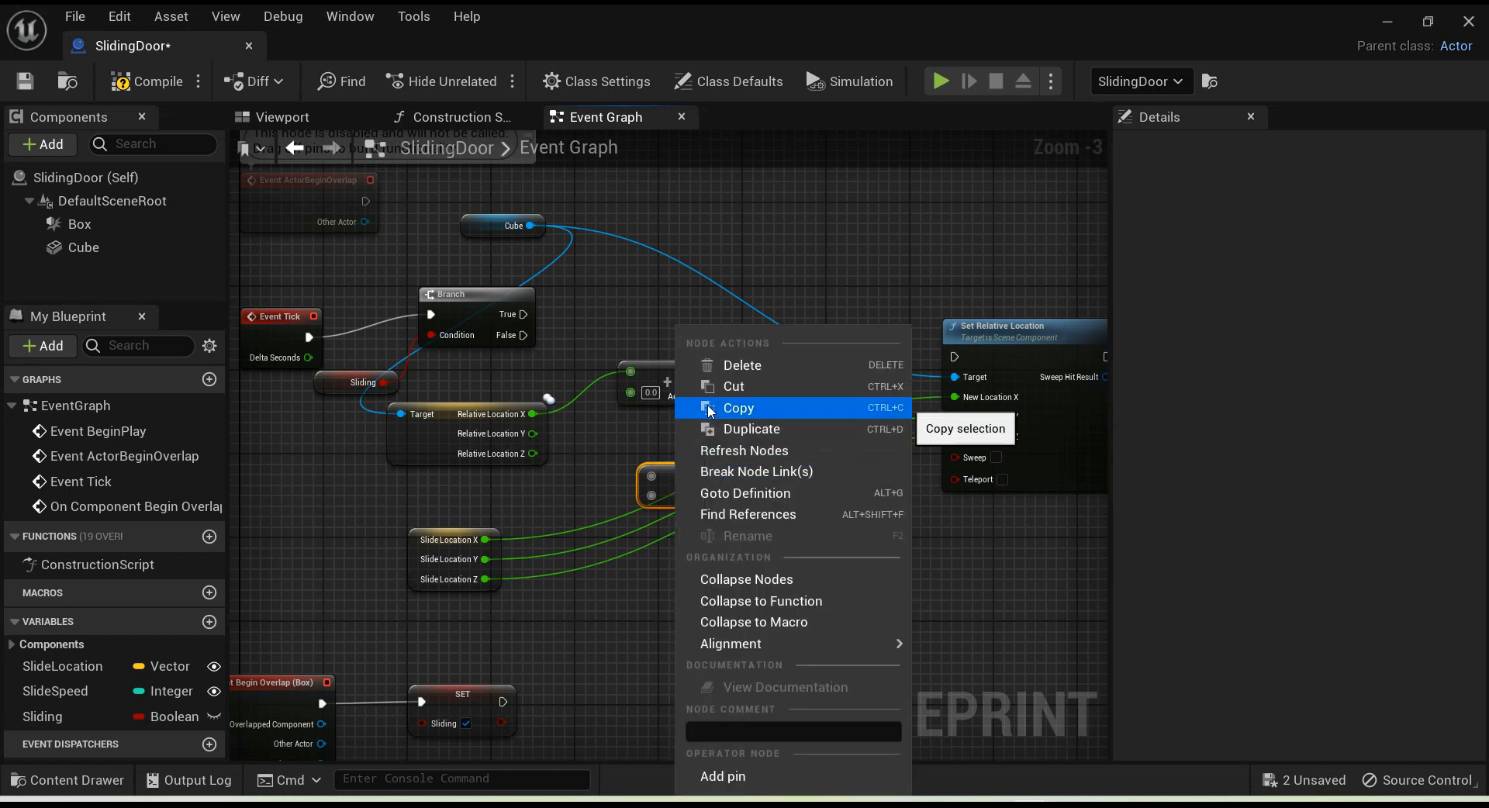
pyautogui.click(737, 408)
pyautogui.rightClick(639, 601)
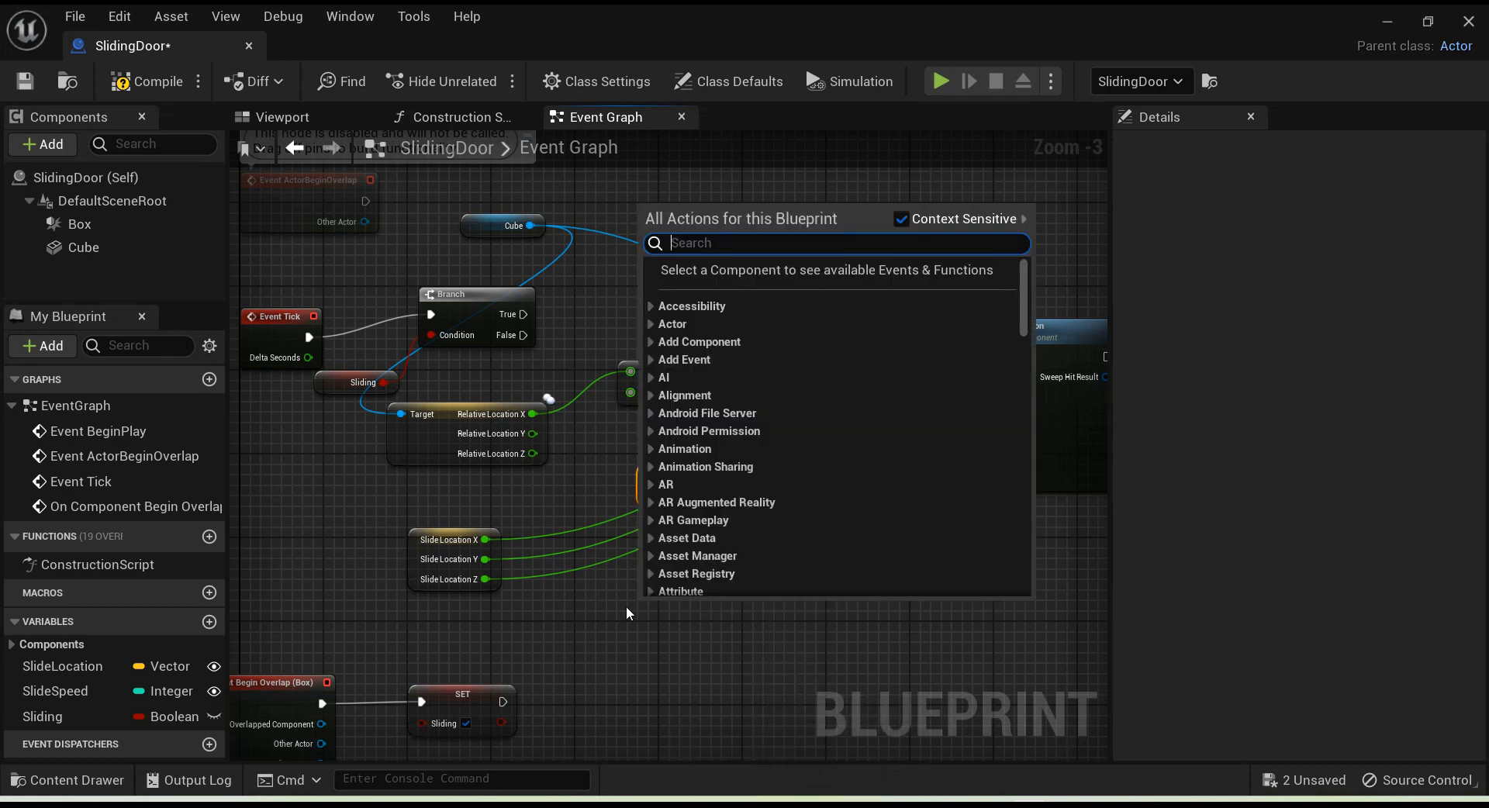
pyautogui.click(654, 633)
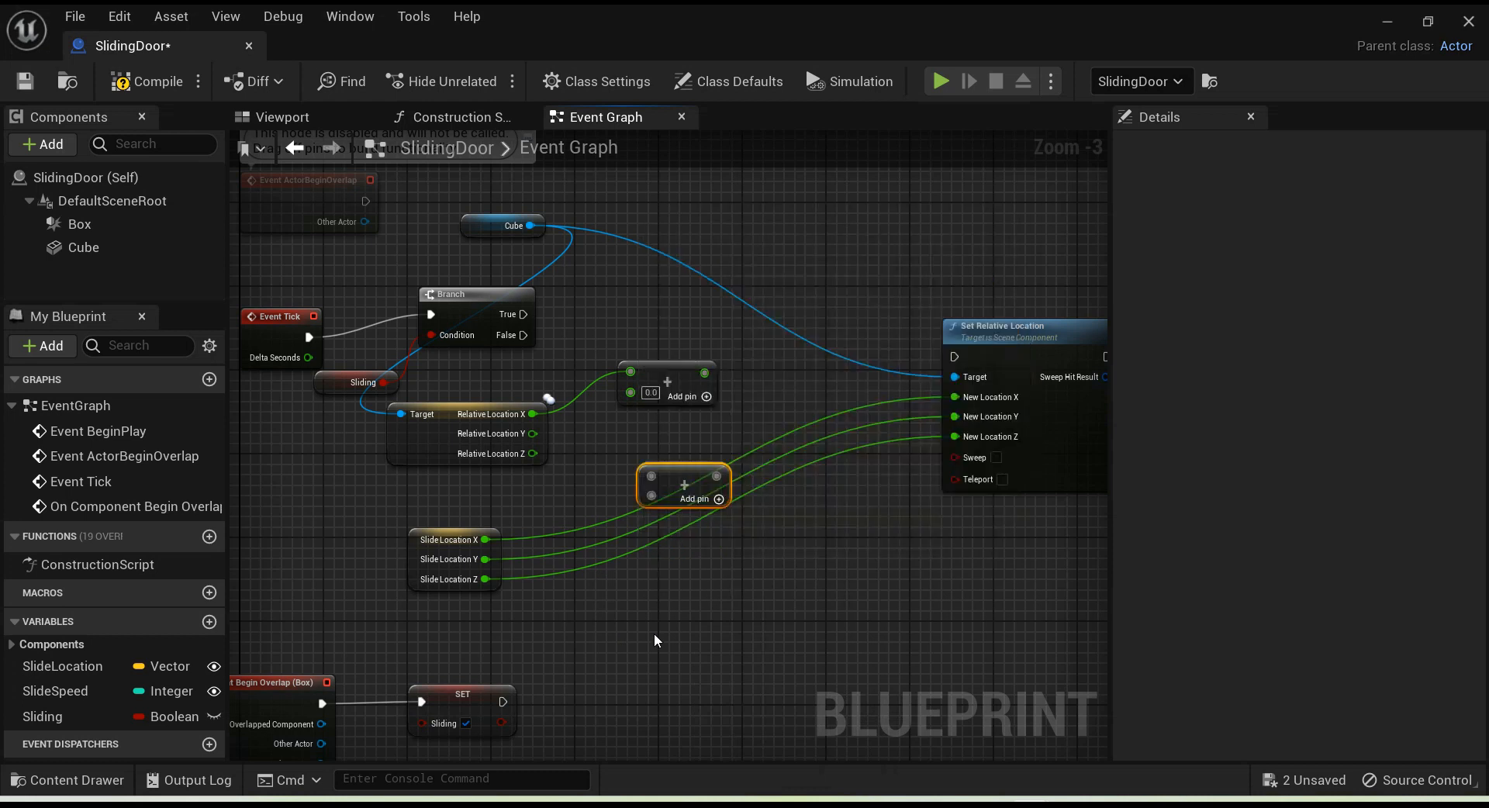
pyautogui.hotkey('ctrl', 'v')
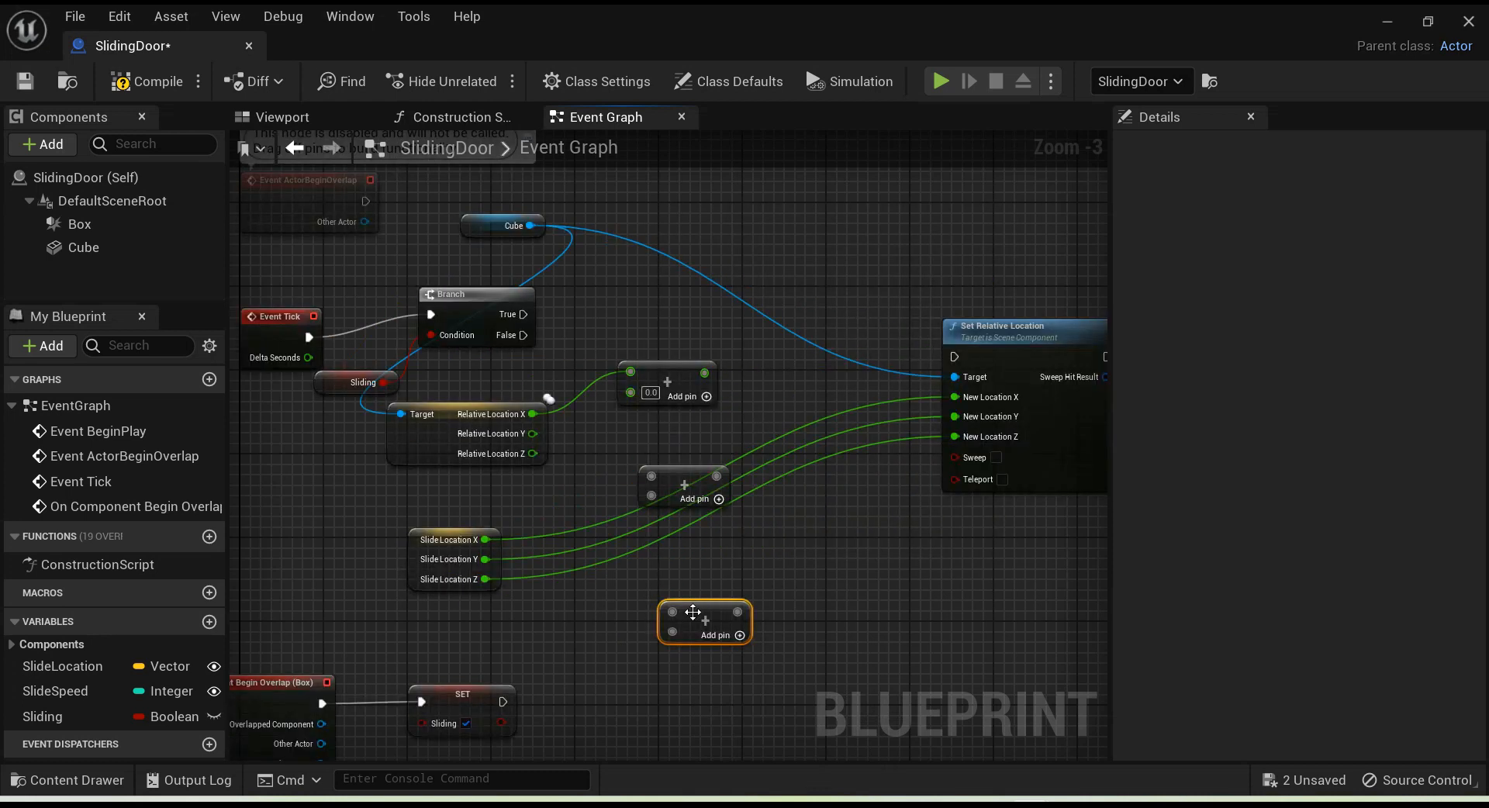
pyautogui.moveTo(679, 613); pyautogui.dragTo(647, 560)
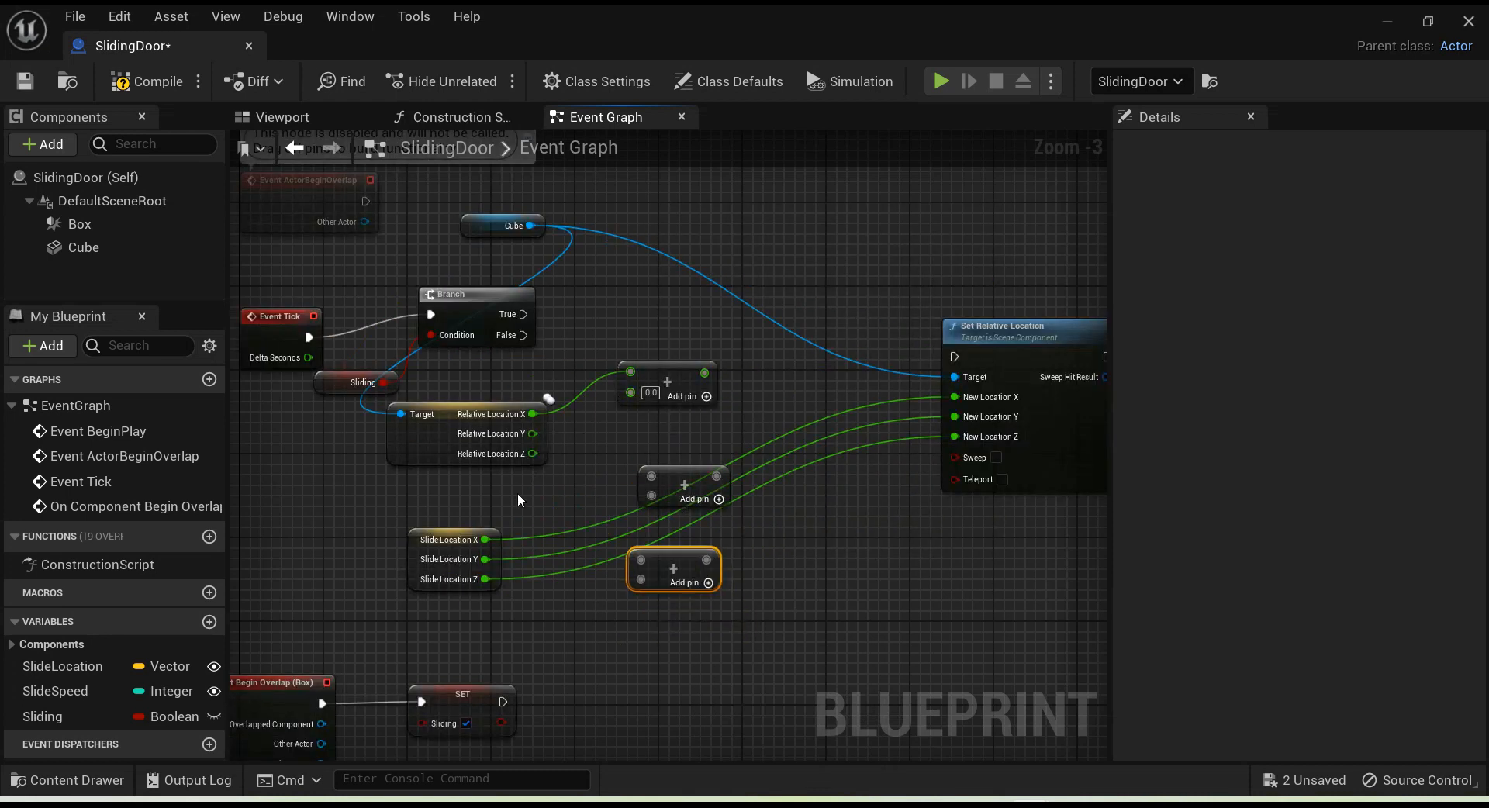
# Step: Wire the X, Y and Z outputs of Relative Location and Slide Location into the three matching Add nodes
pyautogui.moveTo(485, 539); pyautogui.dragTo(630, 392)
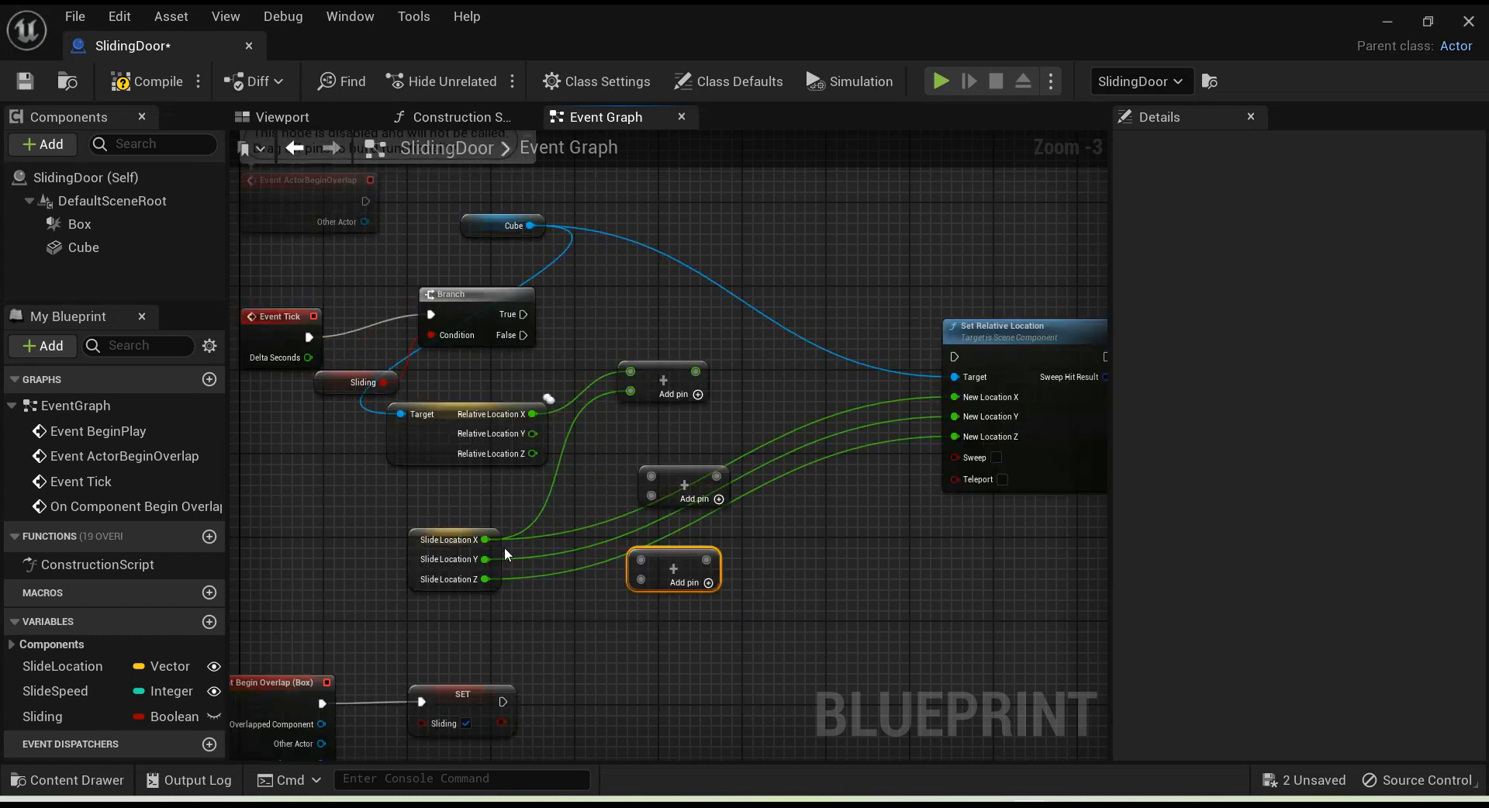
pyautogui.moveTo(533, 433); pyautogui.dragTo(652, 476)
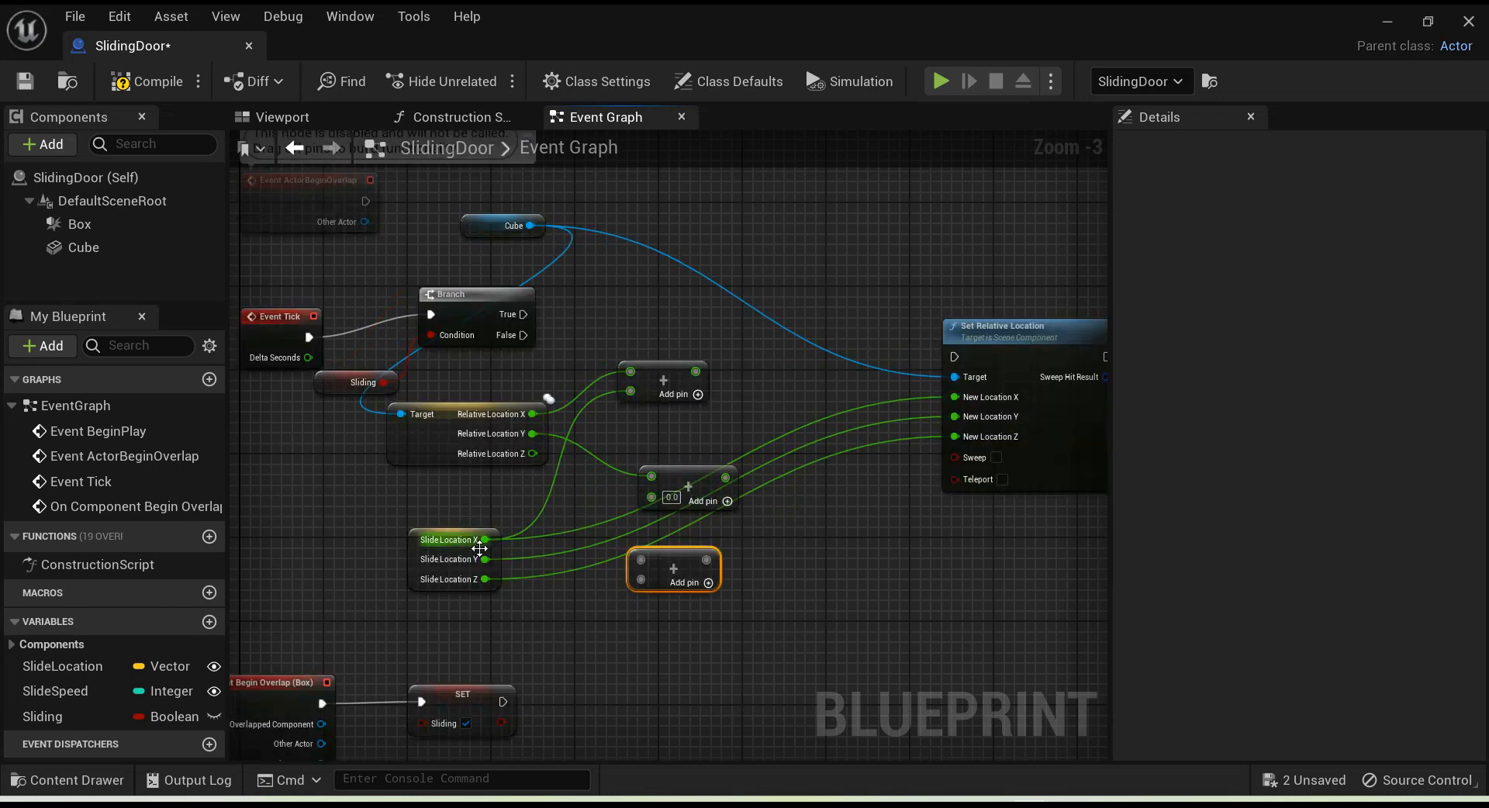
pyautogui.moveTo(485, 559); pyautogui.dragTo(652, 498)
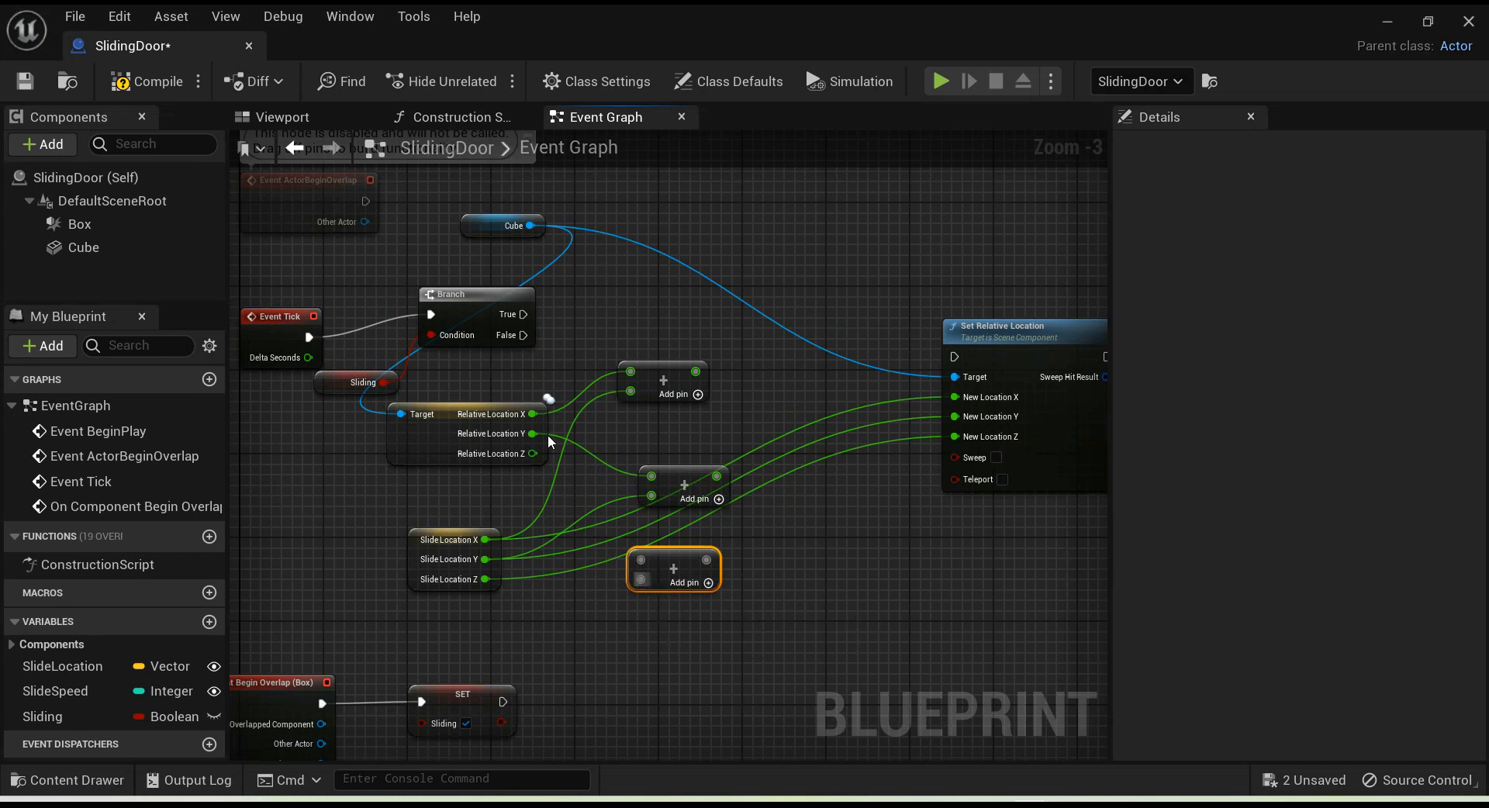
pyautogui.moveTo(533, 453); pyautogui.dragTo(641, 557)
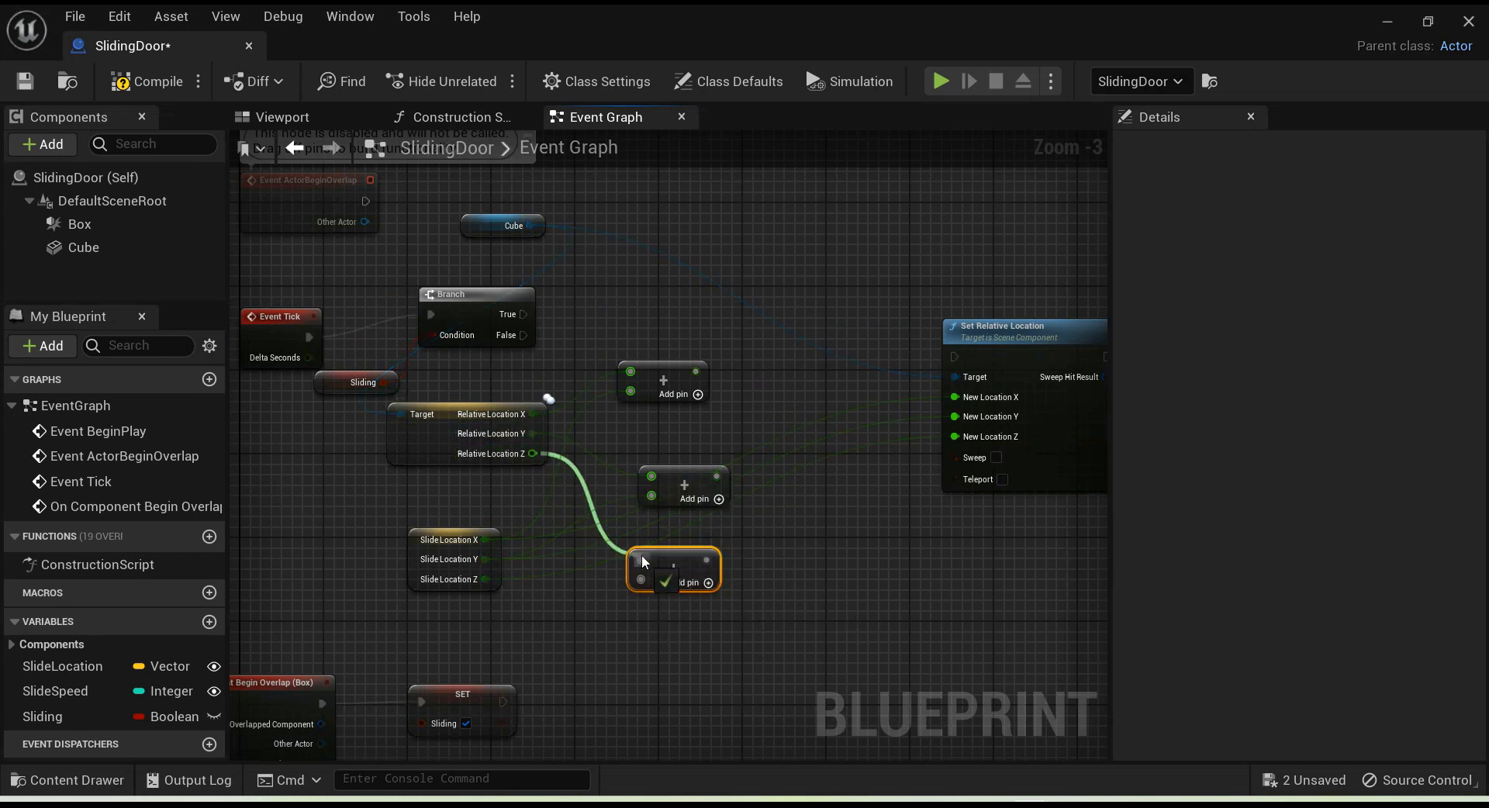
pyautogui.moveTo(487, 580); pyautogui.dragTo(645, 579)
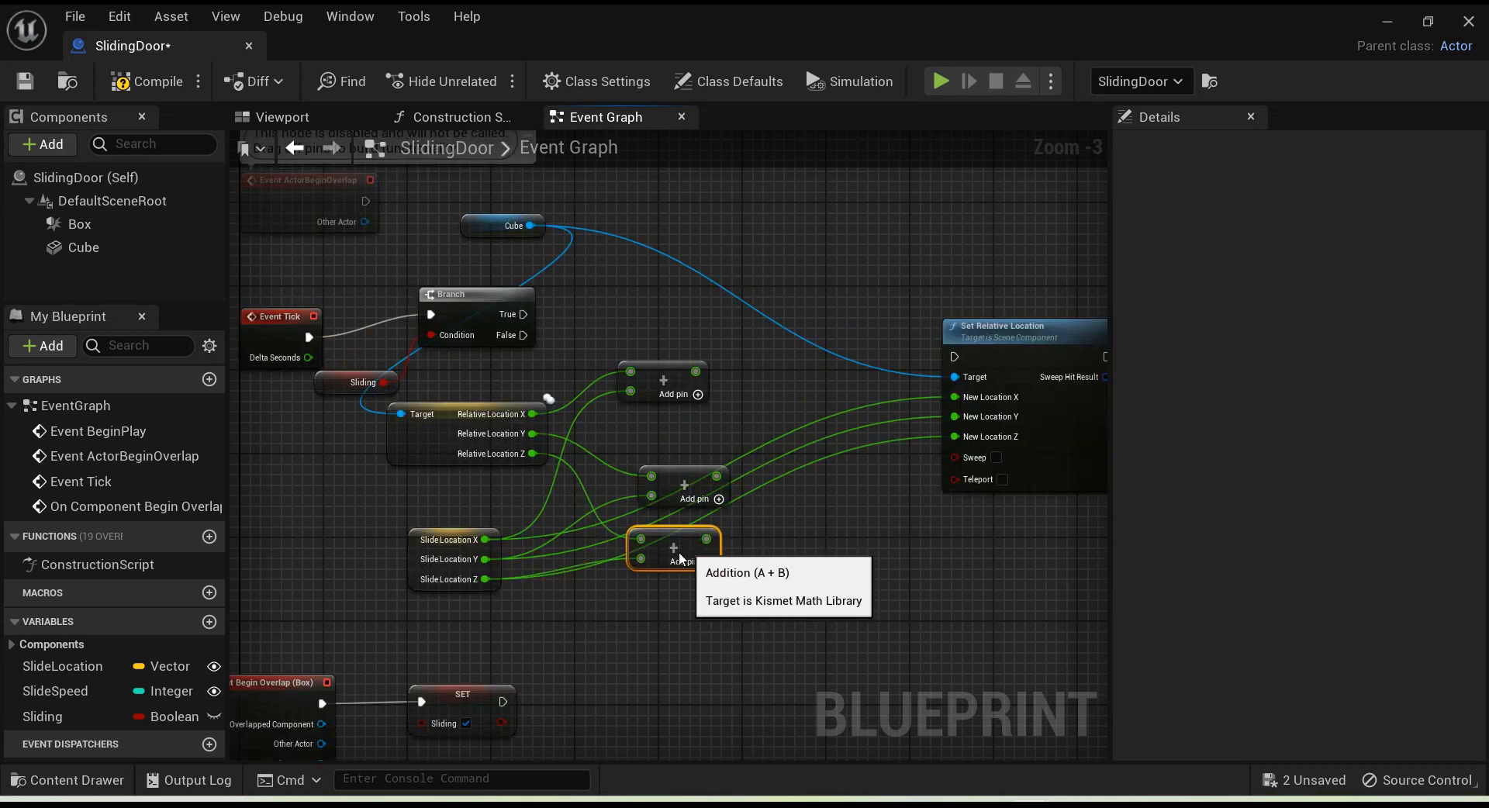
# Step: Line up the second and third Add nodes in an evenly spaced column under the first
pyautogui.moveTo(686, 549); pyautogui.dragTo(675, 539)
pyautogui.moveTo(677, 468); pyautogui.dragTo(655, 435)
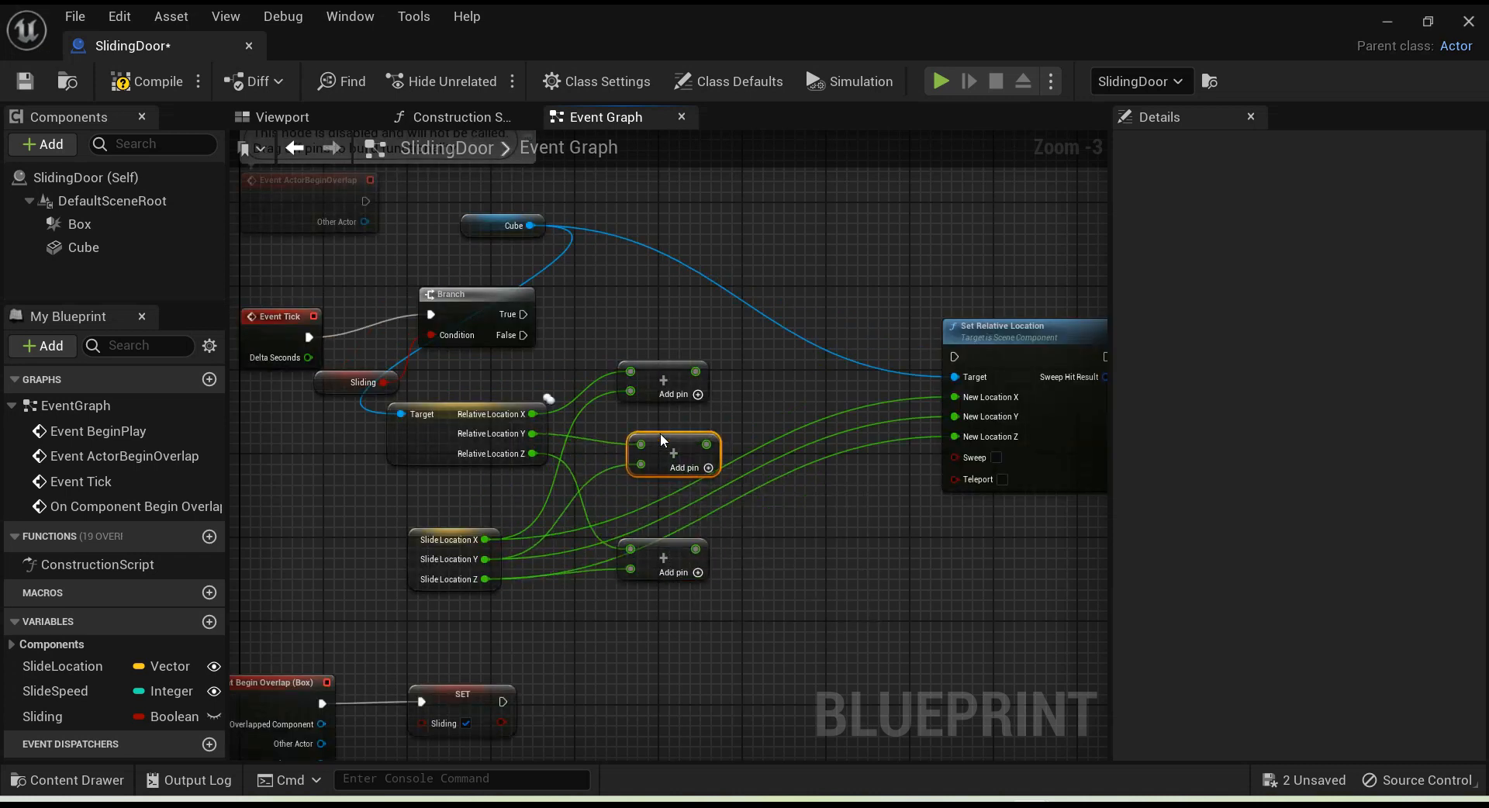
pyautogui.moveTo(679, 546); pyautogui.dragTo(678, 515)
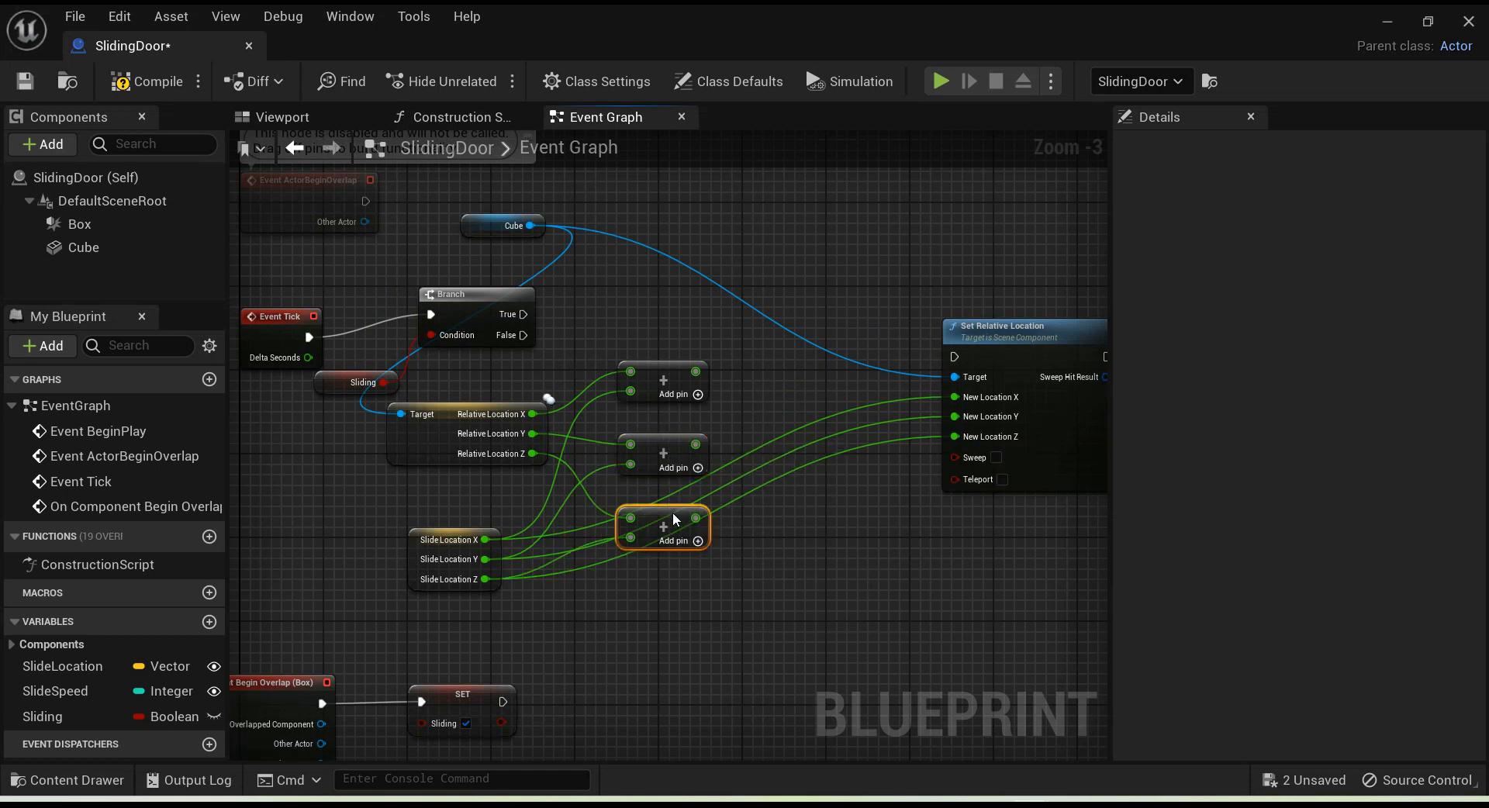
# Step: Connect the three Add results to New Location X, Y and Z on Set Relative Location
pyautogui.moveTo(695, 372); pyautogui.dragTo(960, 398)
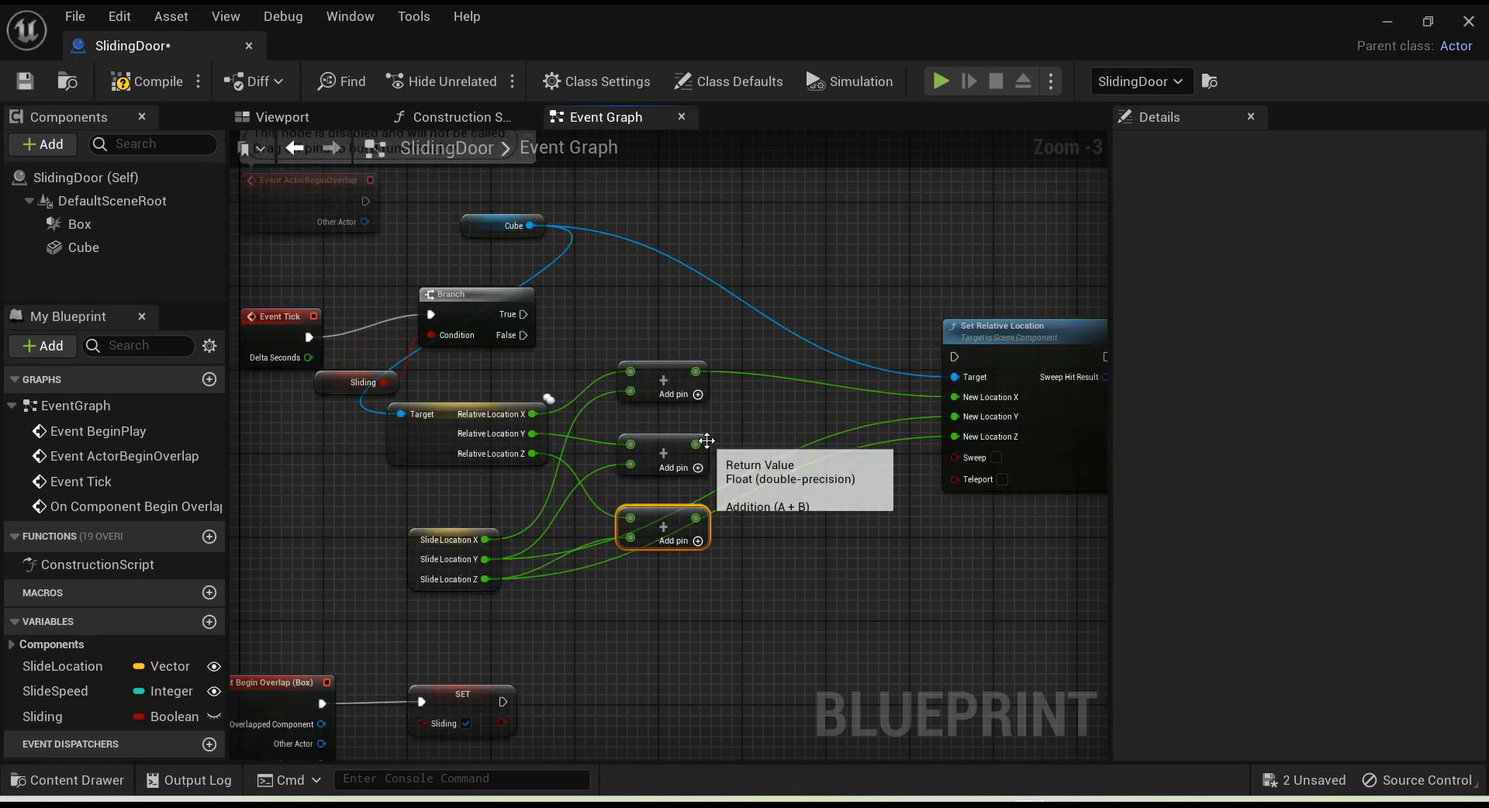
pyautogui.moveTo(695, 445); pyautogui.dragTo(956, 413)
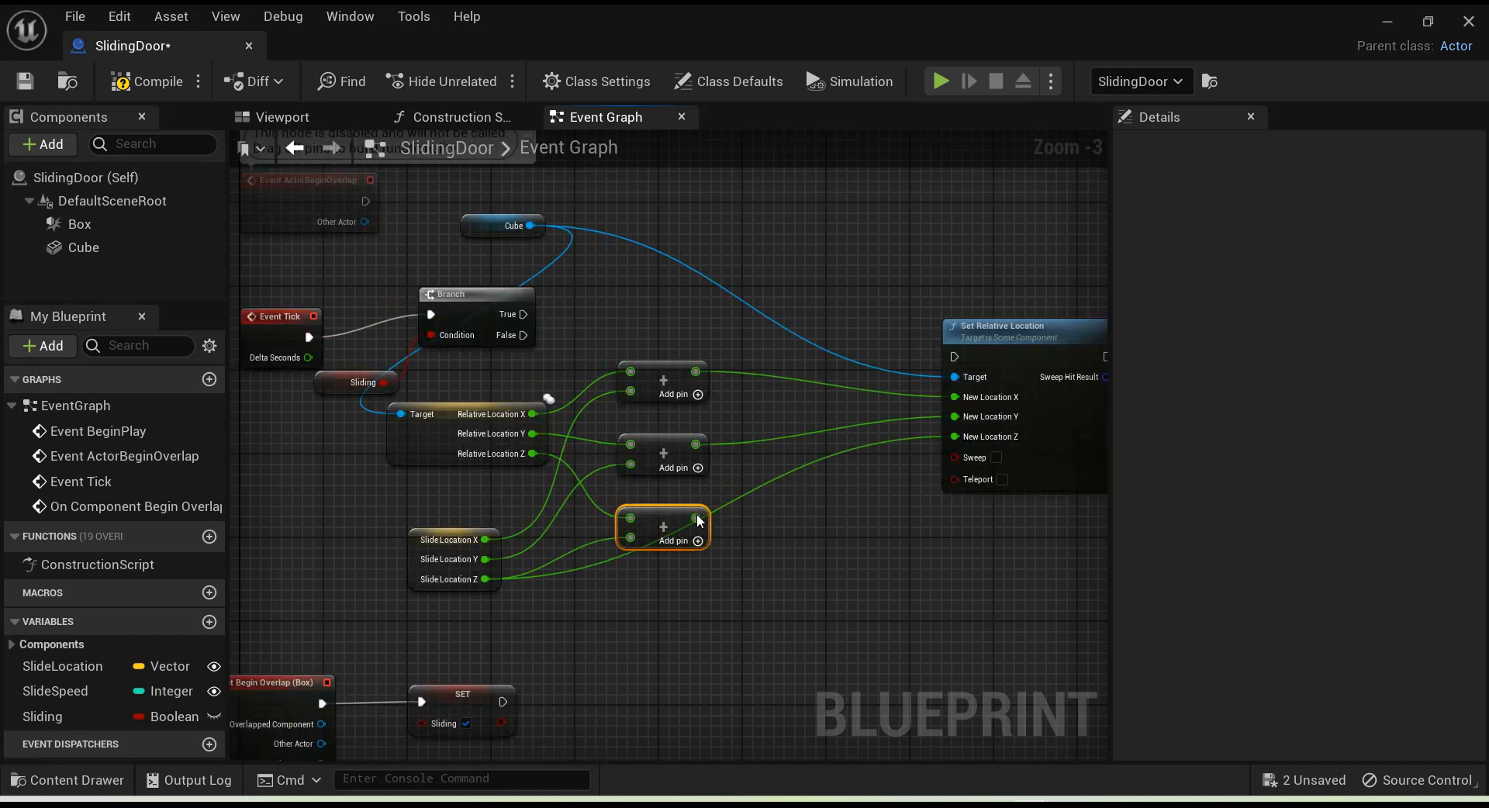
pyautogui.moveTo(697, 518); pyautogui.dragTo(820, 556)
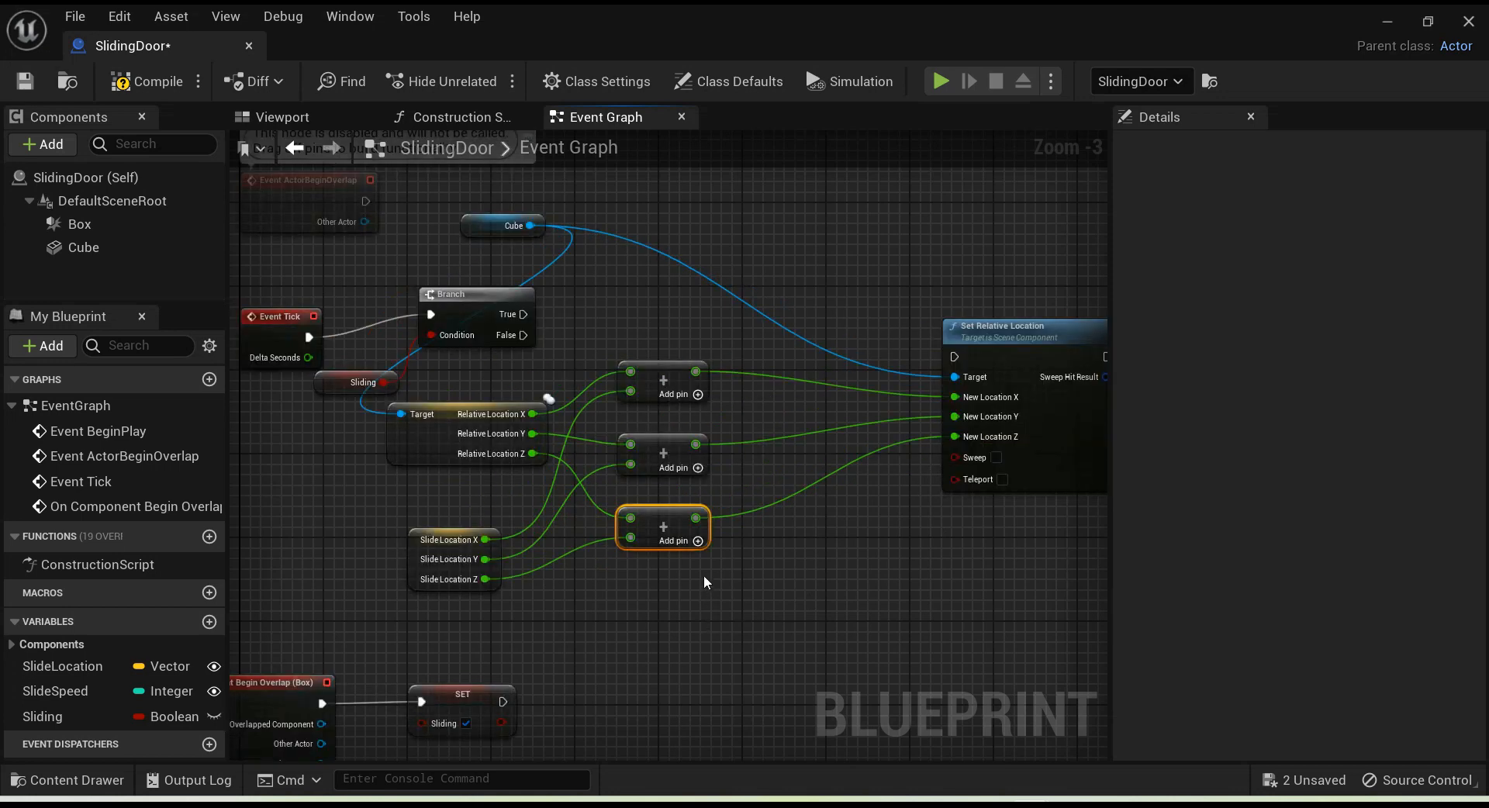
# Step: Compile the SlidingDoor blueprint and start playing ThirdPersonMap in the level editor
pyautogui.click(155, 82)
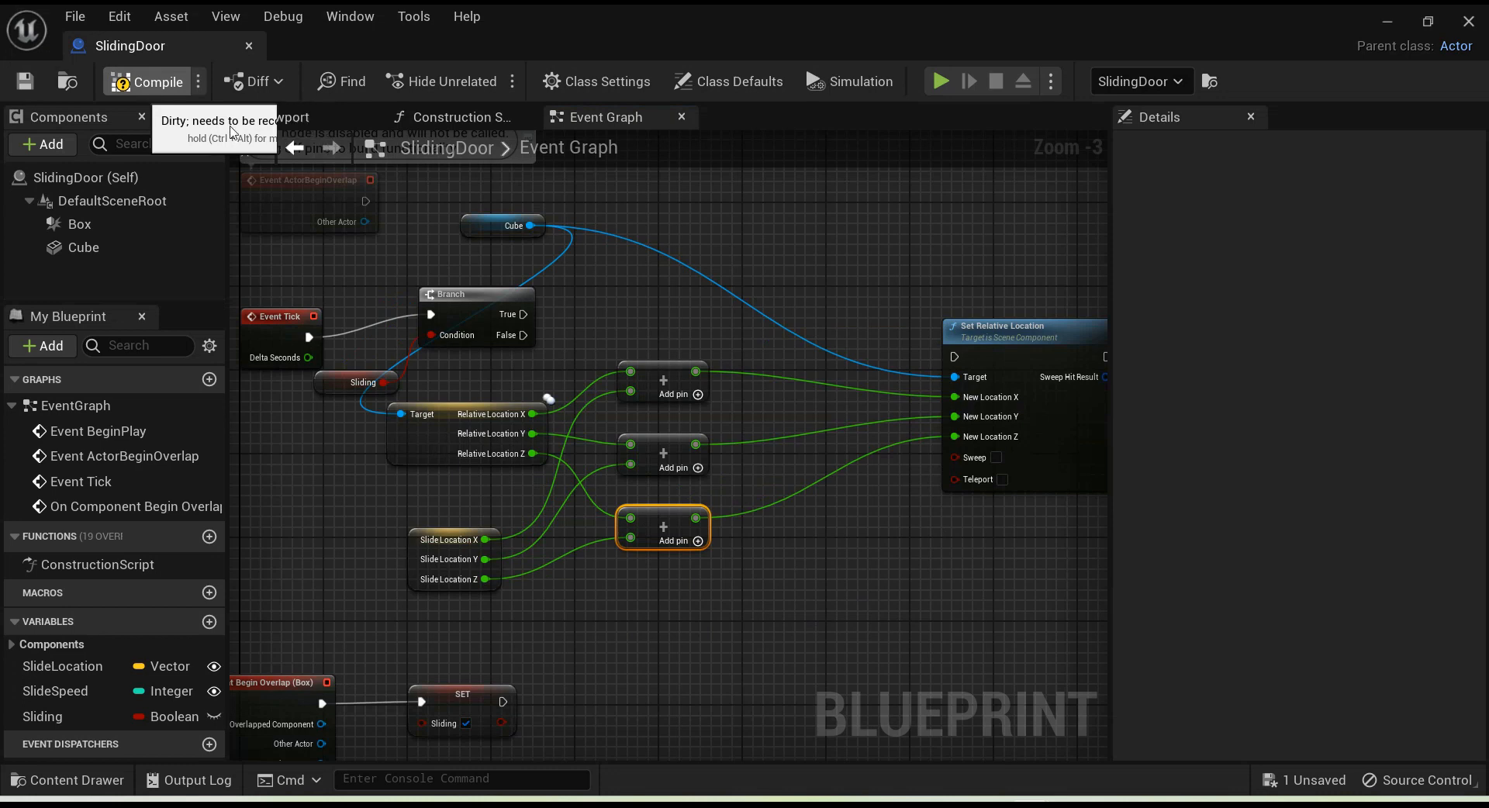
pyautogui.click(1386, 27)
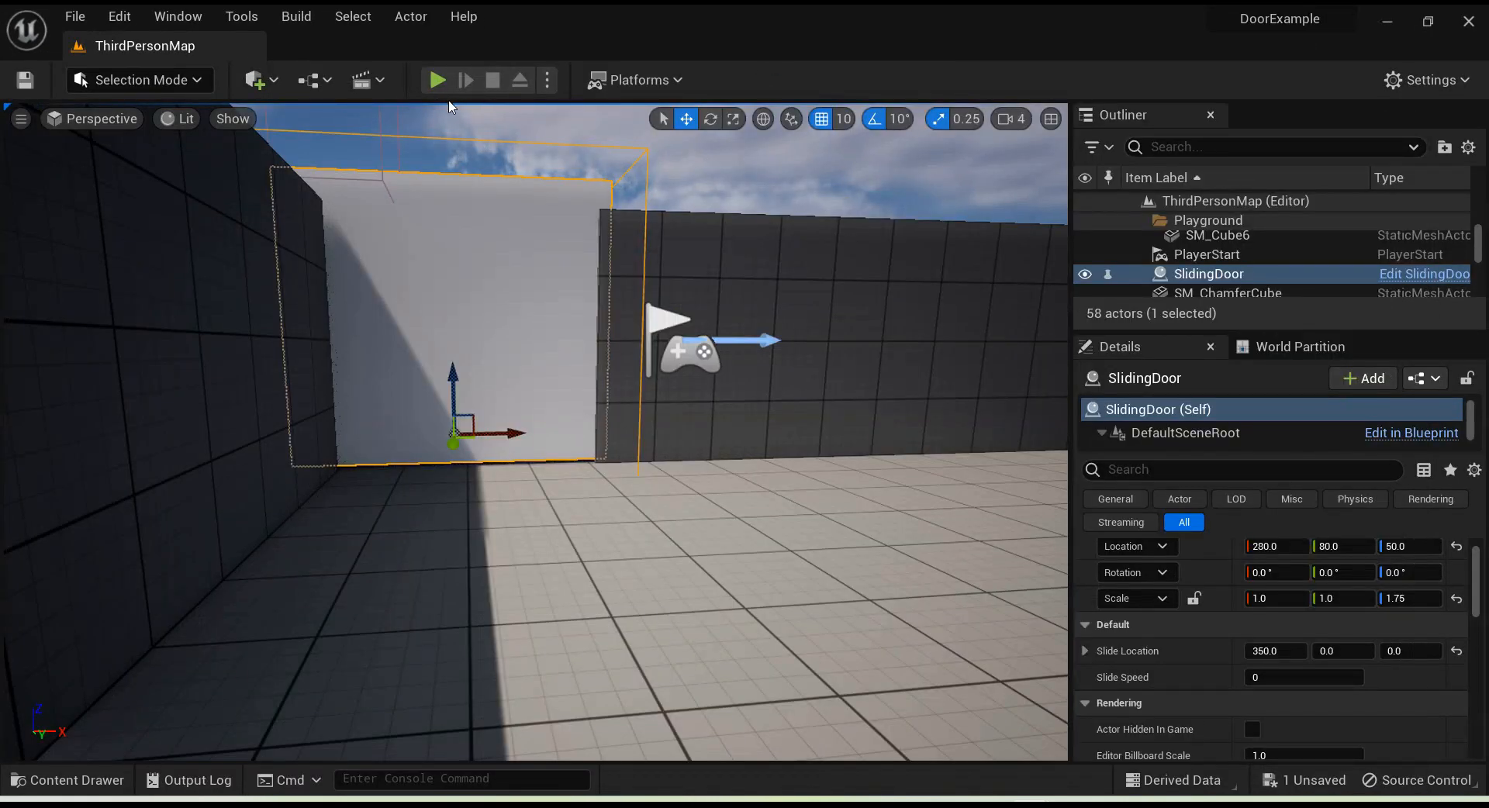
pyautogui.click(436, 81)
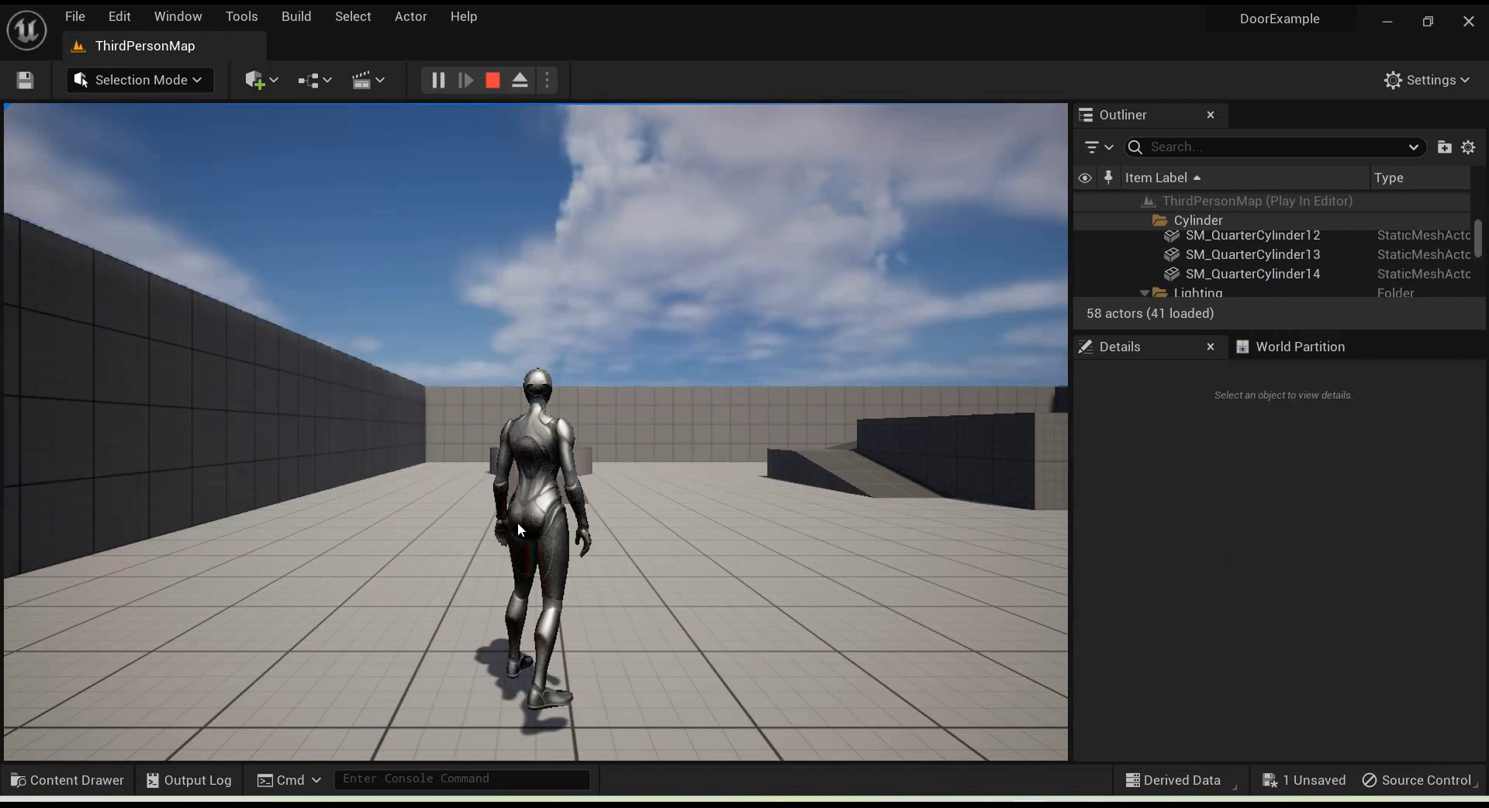
# Step: Run the character up to the sliding door and around its overlap area to test the movement, and end the play session
pyautogui.click(518, 530)
pyautogui.press('w')
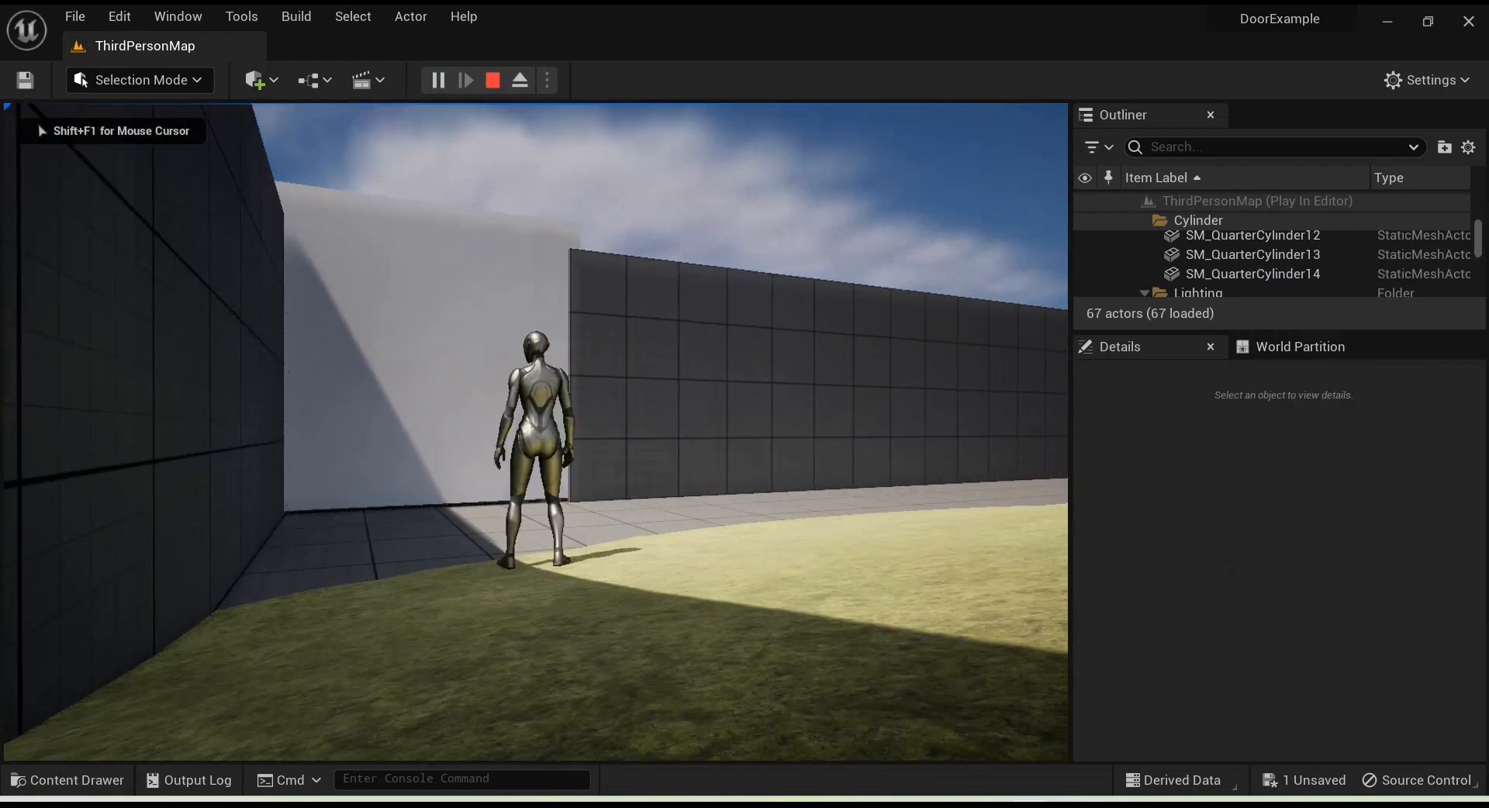
pyautogui.press('w')
pyautogui.press('d')
pyautogui.press('s')
pyautogui.press('d')
pyautogui.press('w')
pyautogui.press('a')
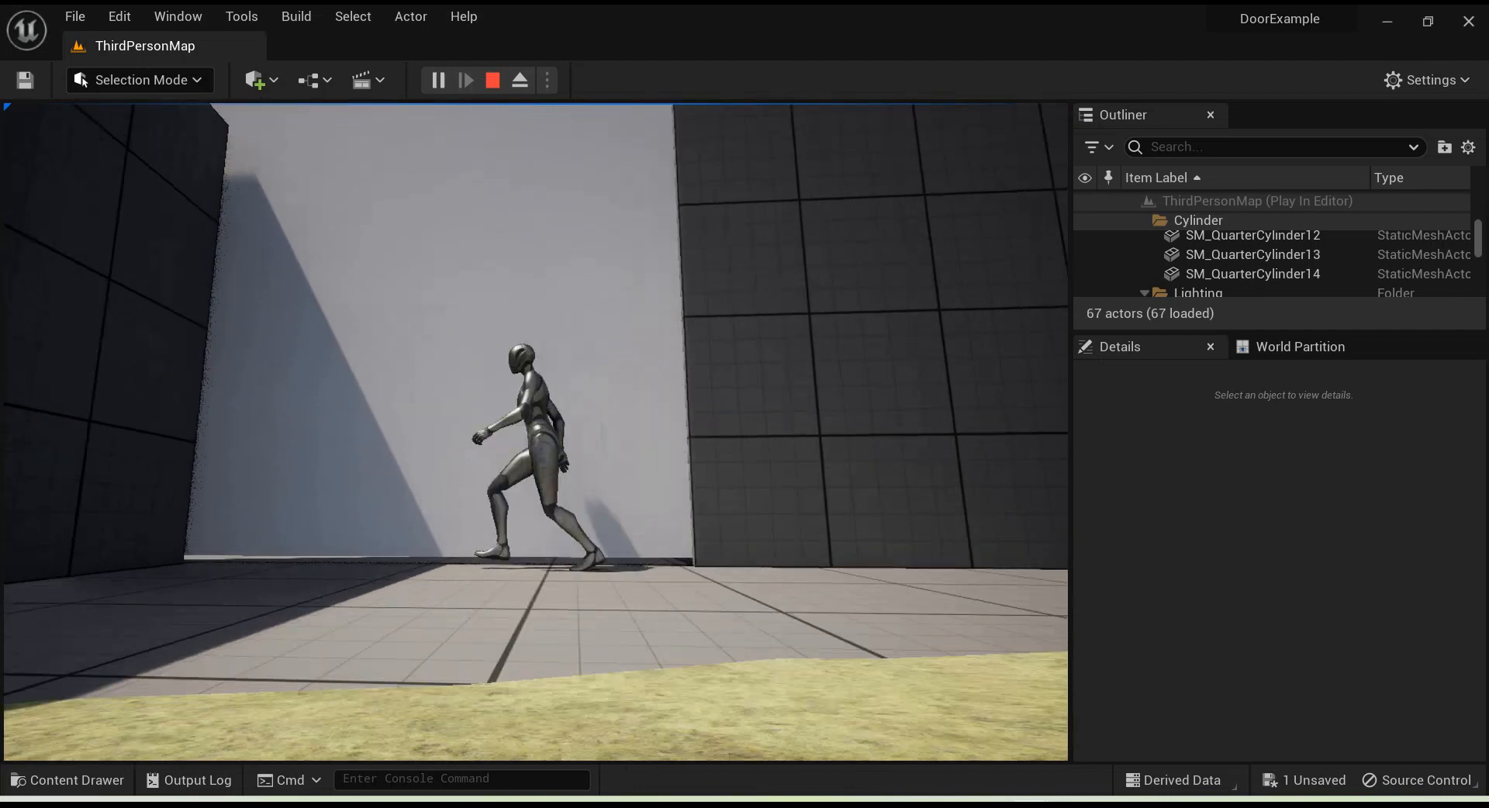
pyautogui.press('w')
pyautogui.press('s')
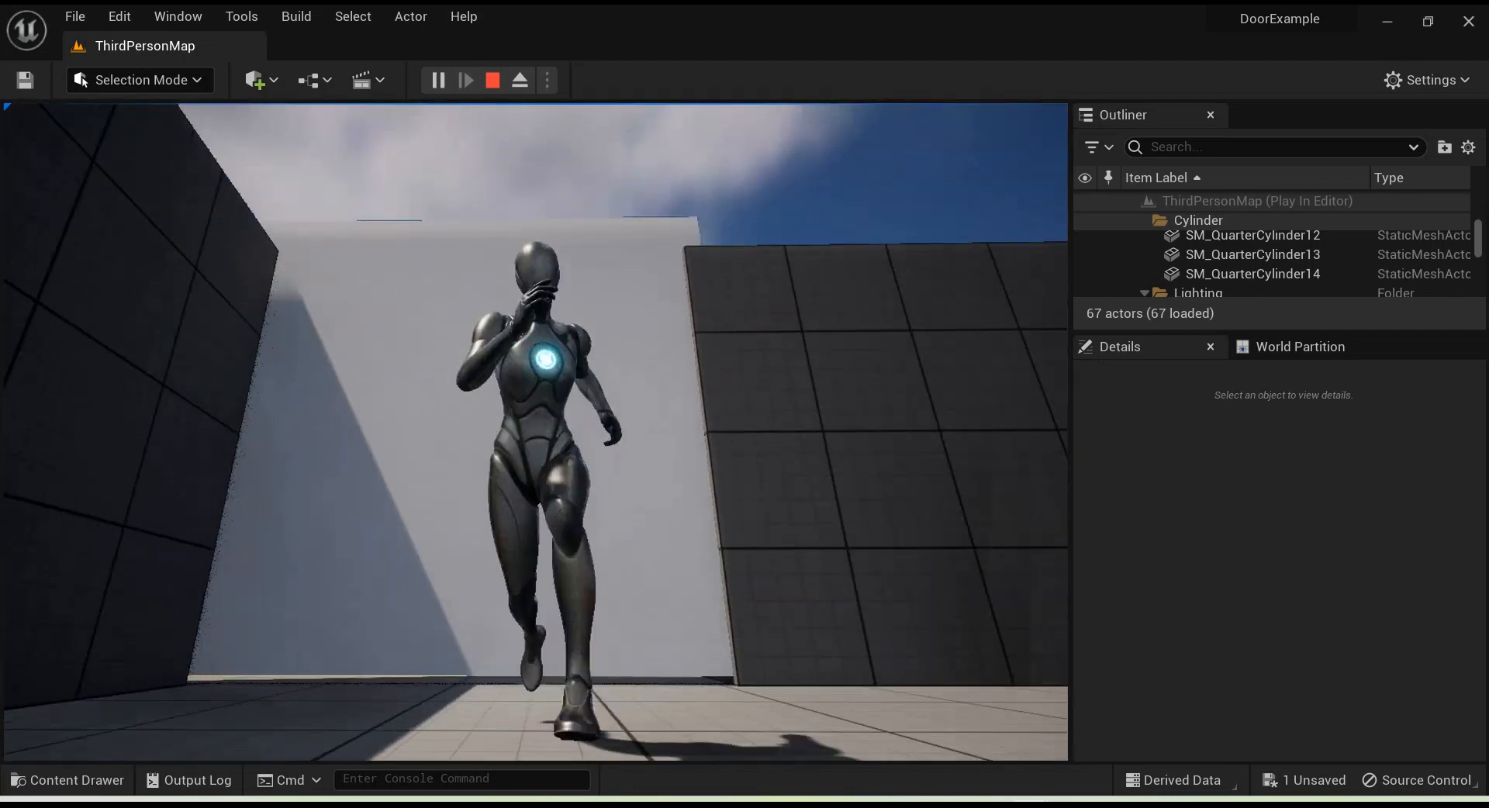
pyautogui.press('w')
pyautogui.press('space')
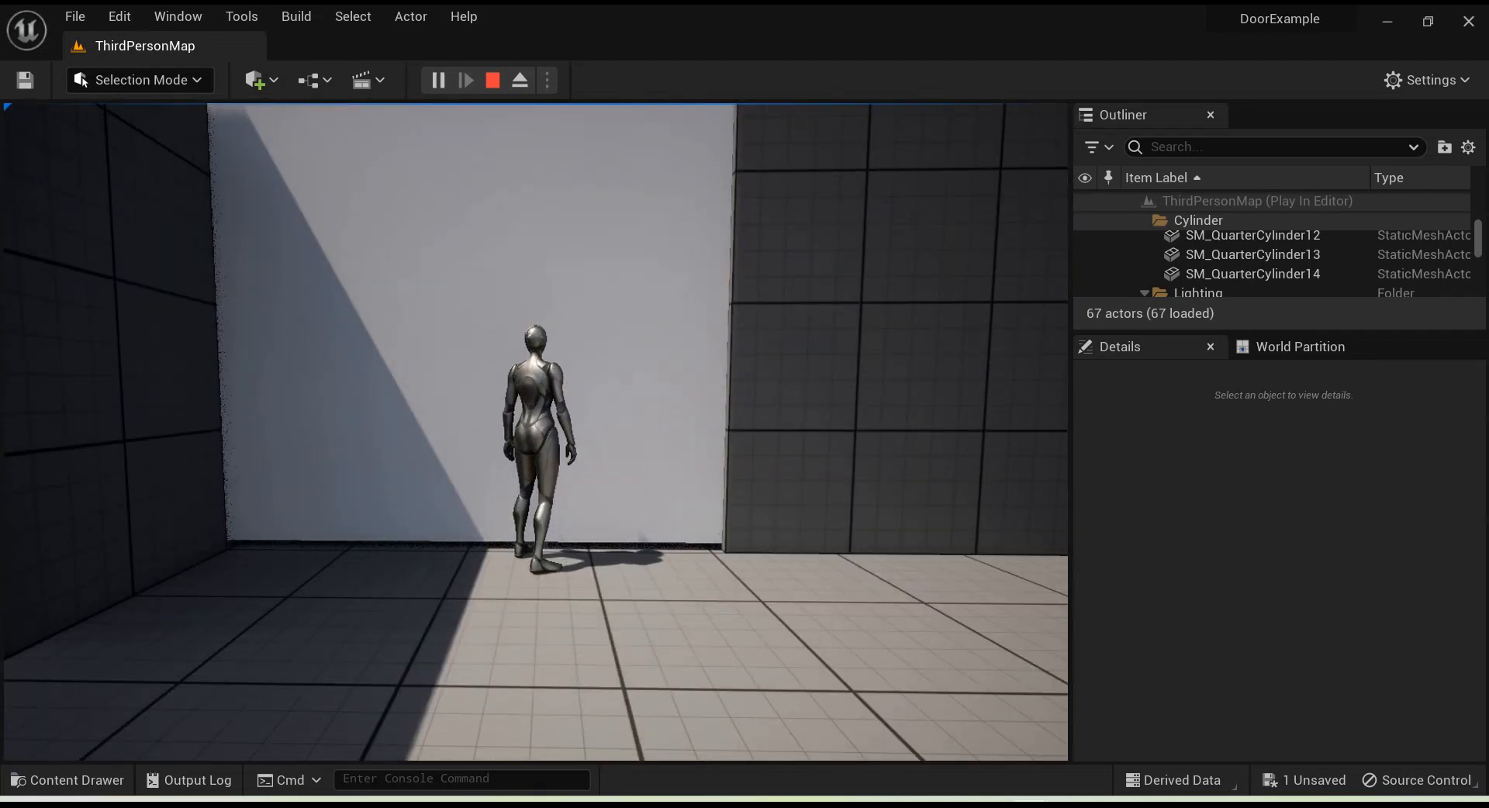
pyautogui.press('Escape')
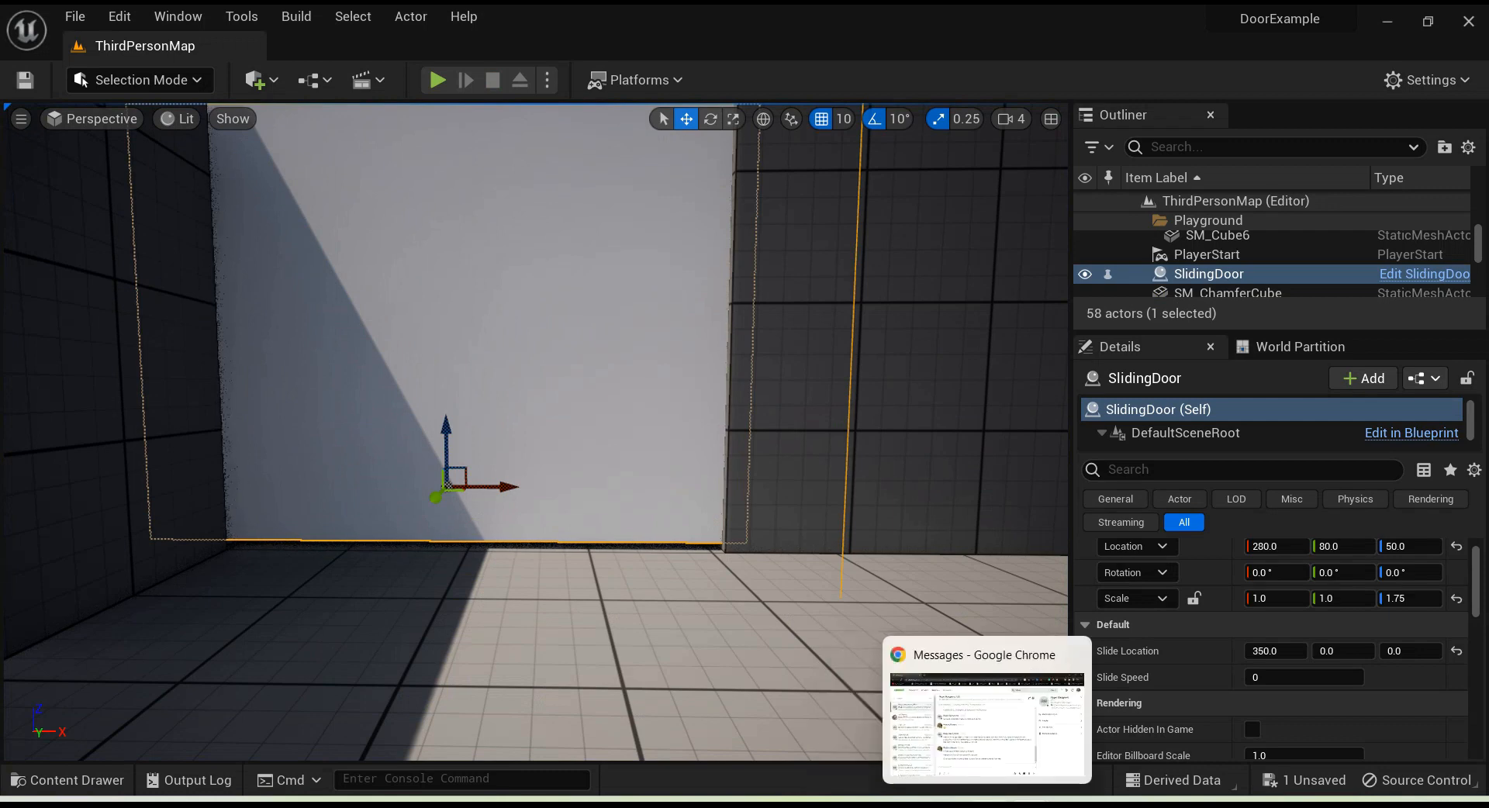
# Step: In the SlidingDoor event graph, connect the Branch's True output to Set Relative Location's execution input and compile the blueprint
pyautogui.click(1118, 723)
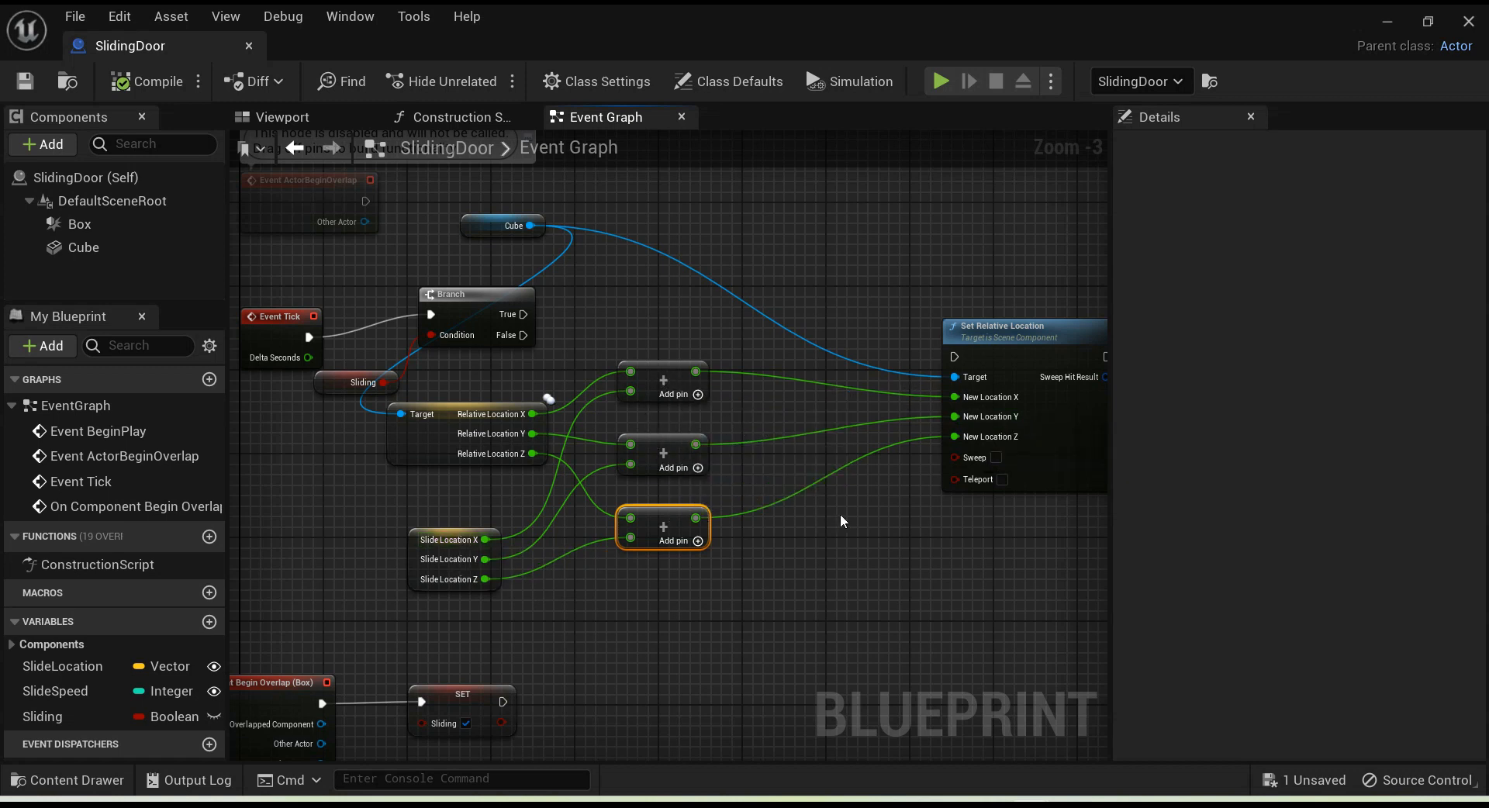
pyautogui.moveTo(525, 315); pyautogui.dragTo(955, 361)
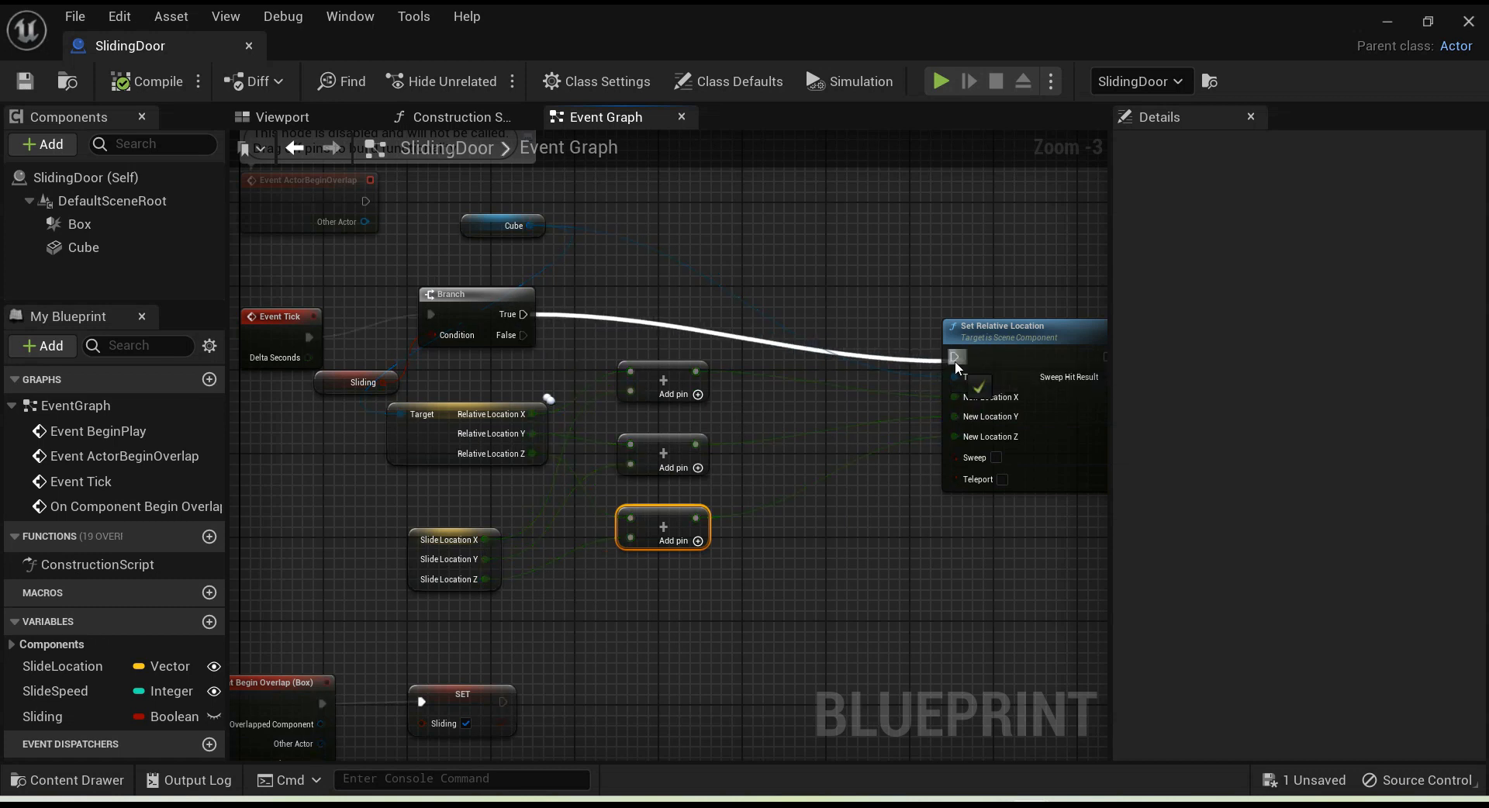
pyautogui.click(149, 86)
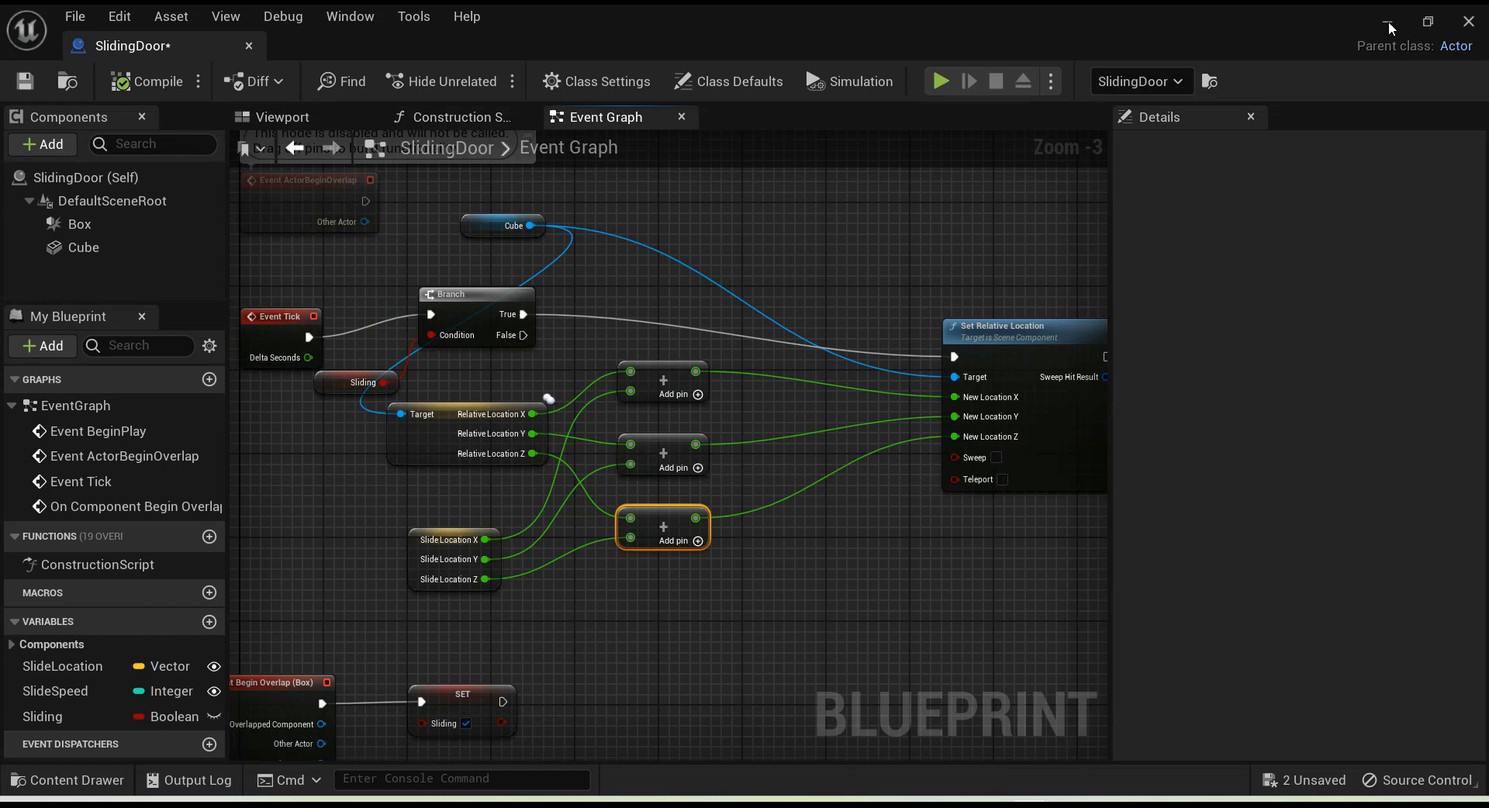
# Step: Play the level again and walk the character to the door to test the connected sliding logic, ending the session
pyautogui.click(1389, 25)
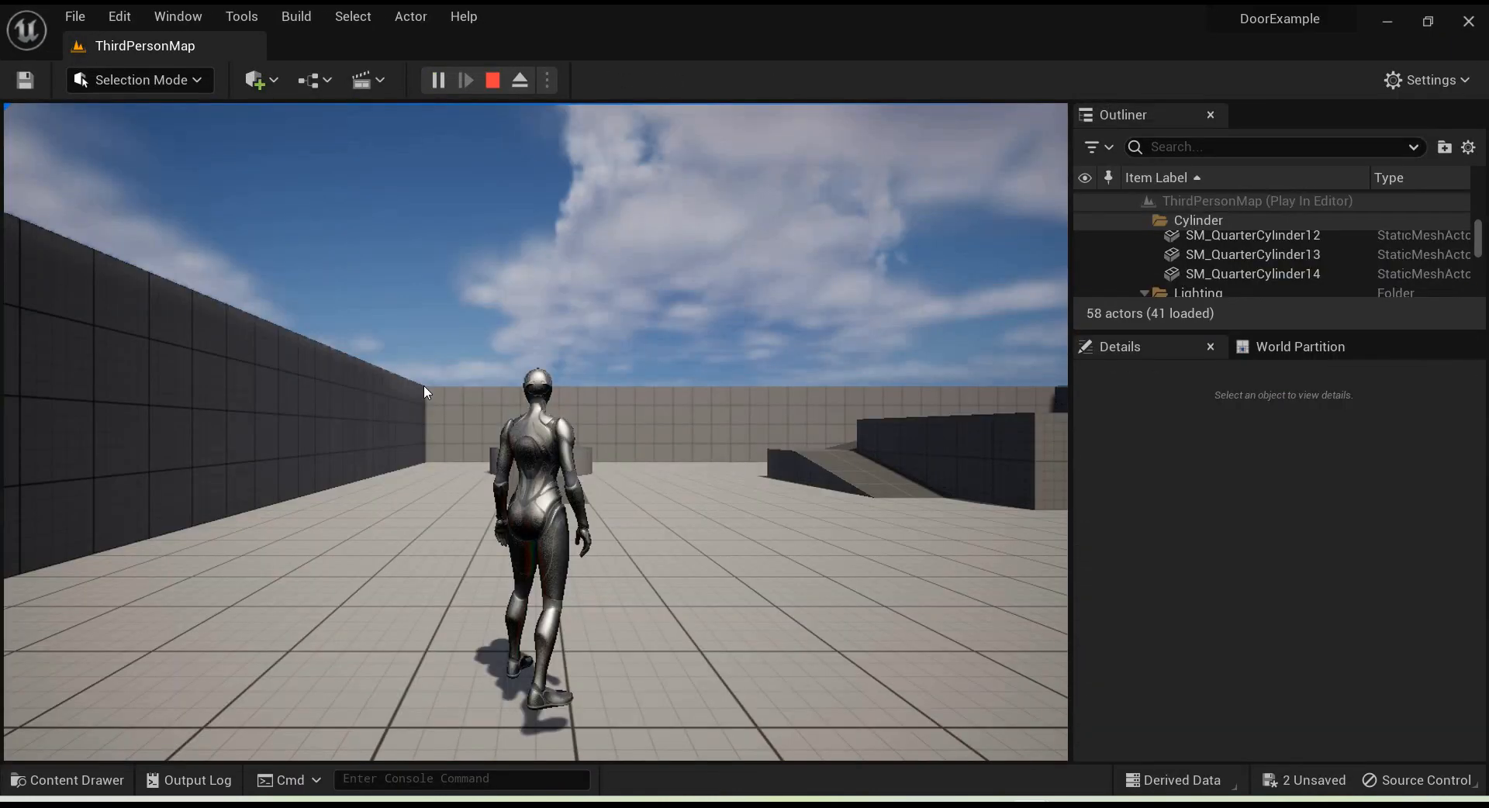
pyautogui.click(425, 386)
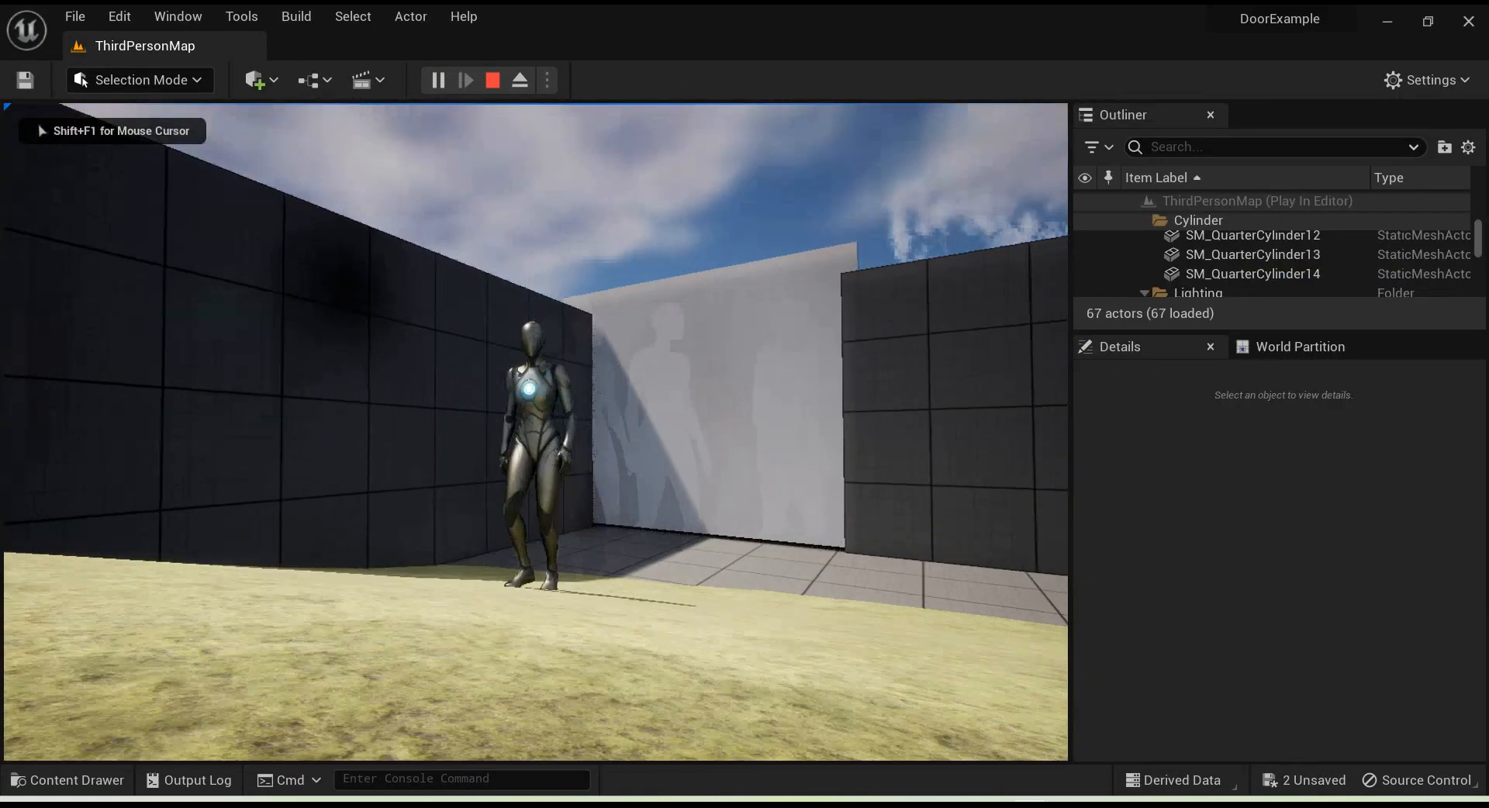
pyautogui.press('w')
pyautogui.press('s')
pyautogui.press('d')
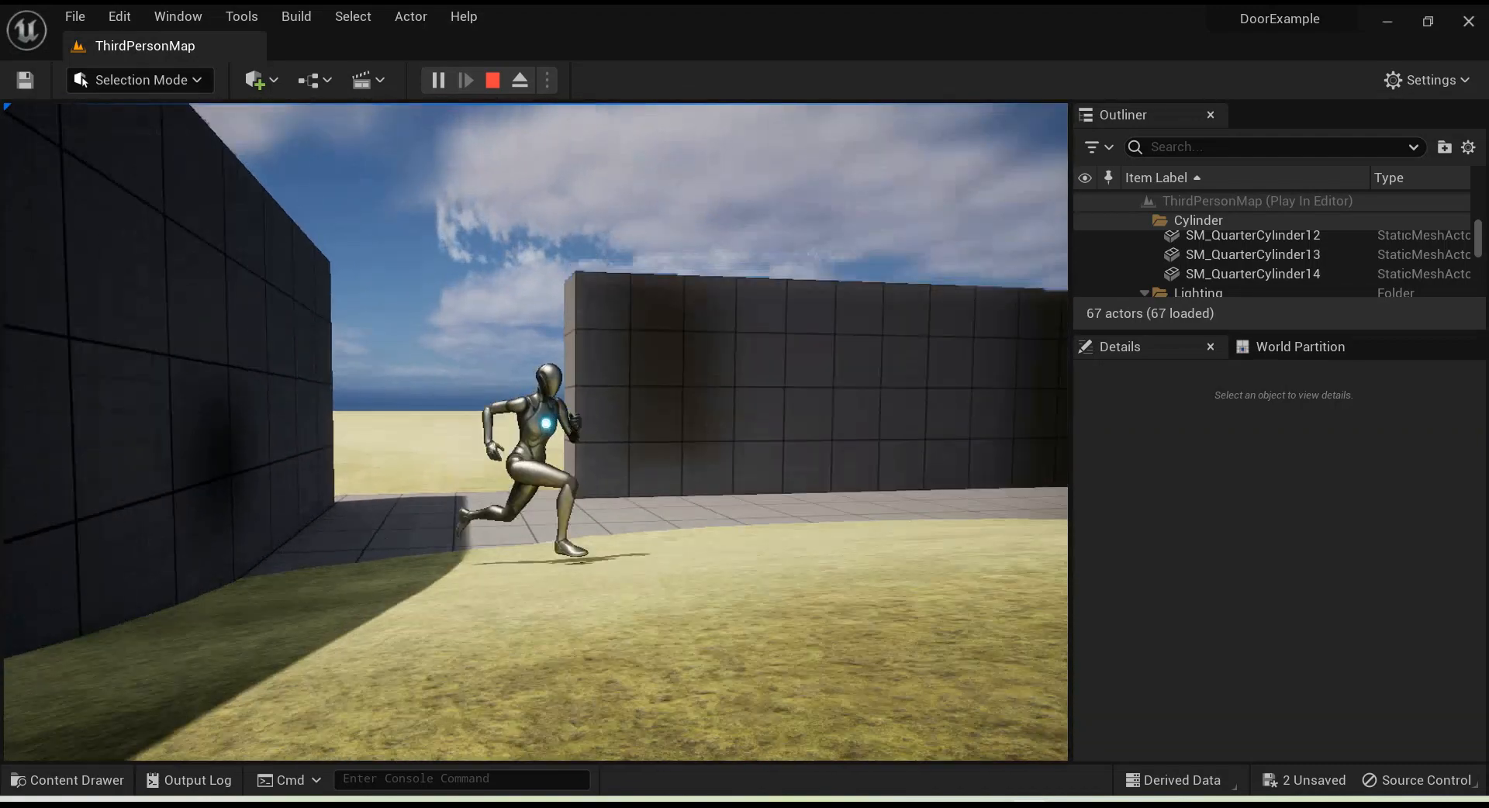
pyautogui.press('d')
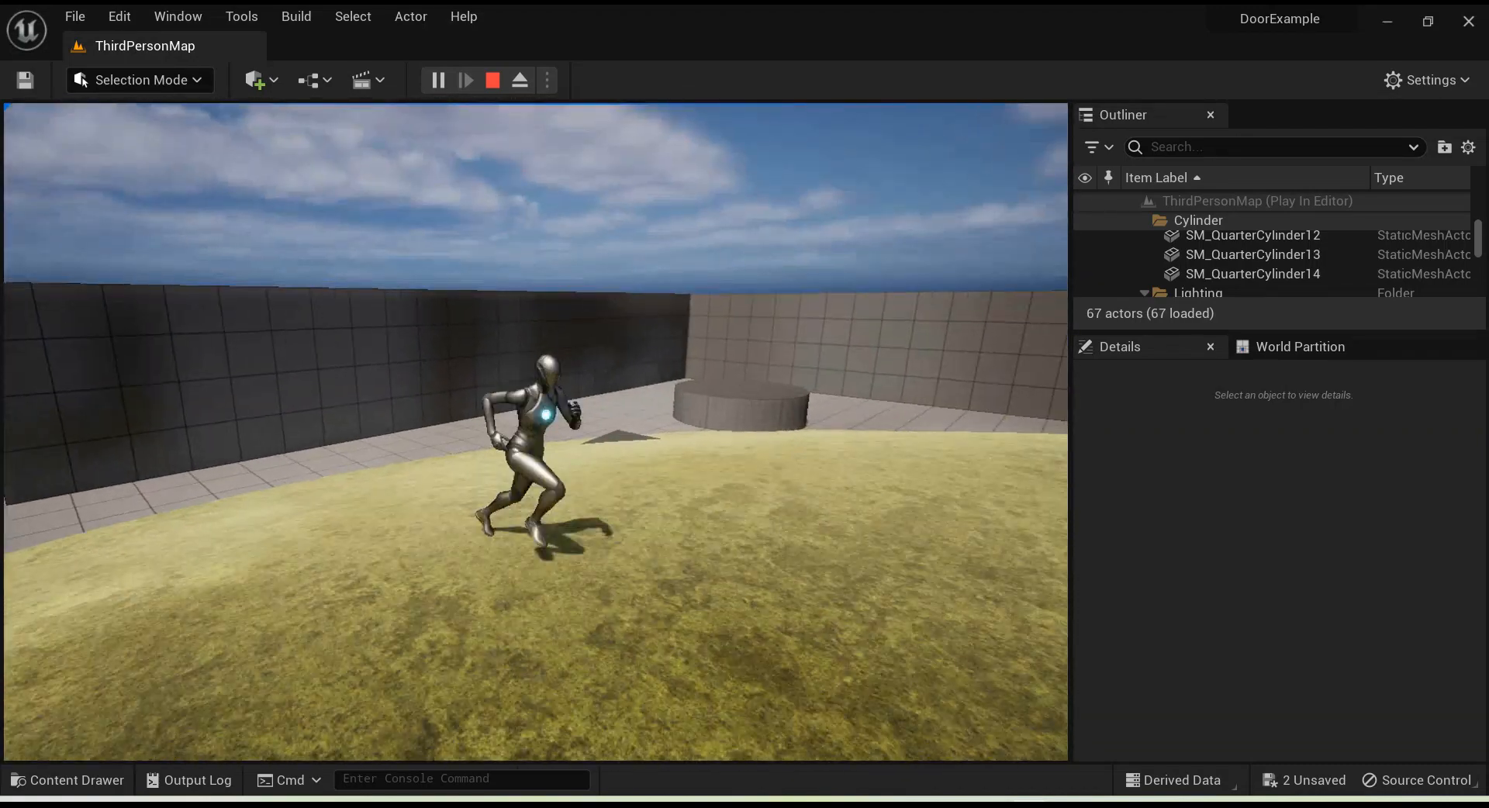
pyautogui.press('Escape')
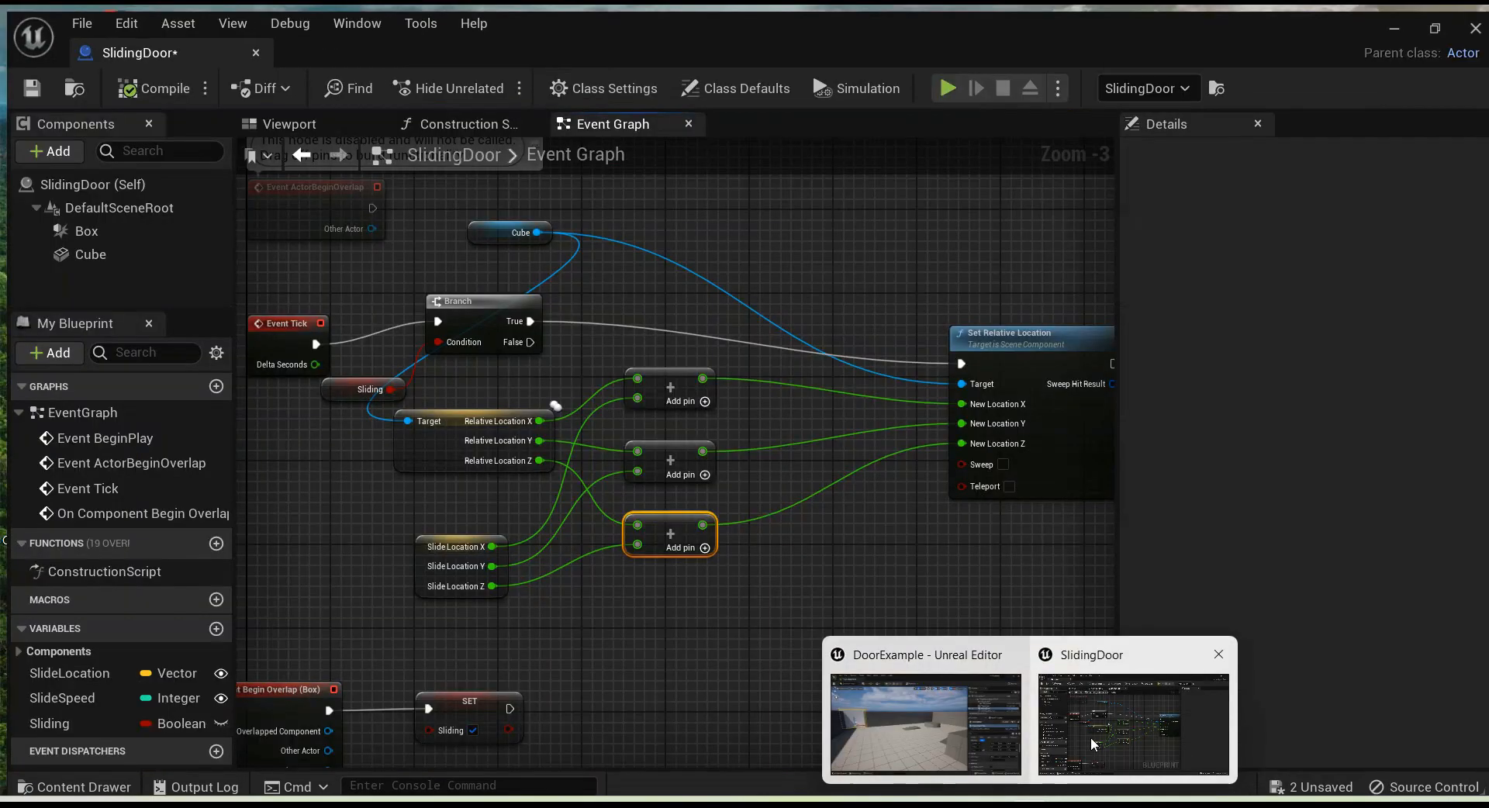
# Step: Move the Event Tick, Branch and Sliding nodes farther left in the SlidingDoor event graph, with Sliding placed below Event Tick
pyautogui.click(1093, 745)
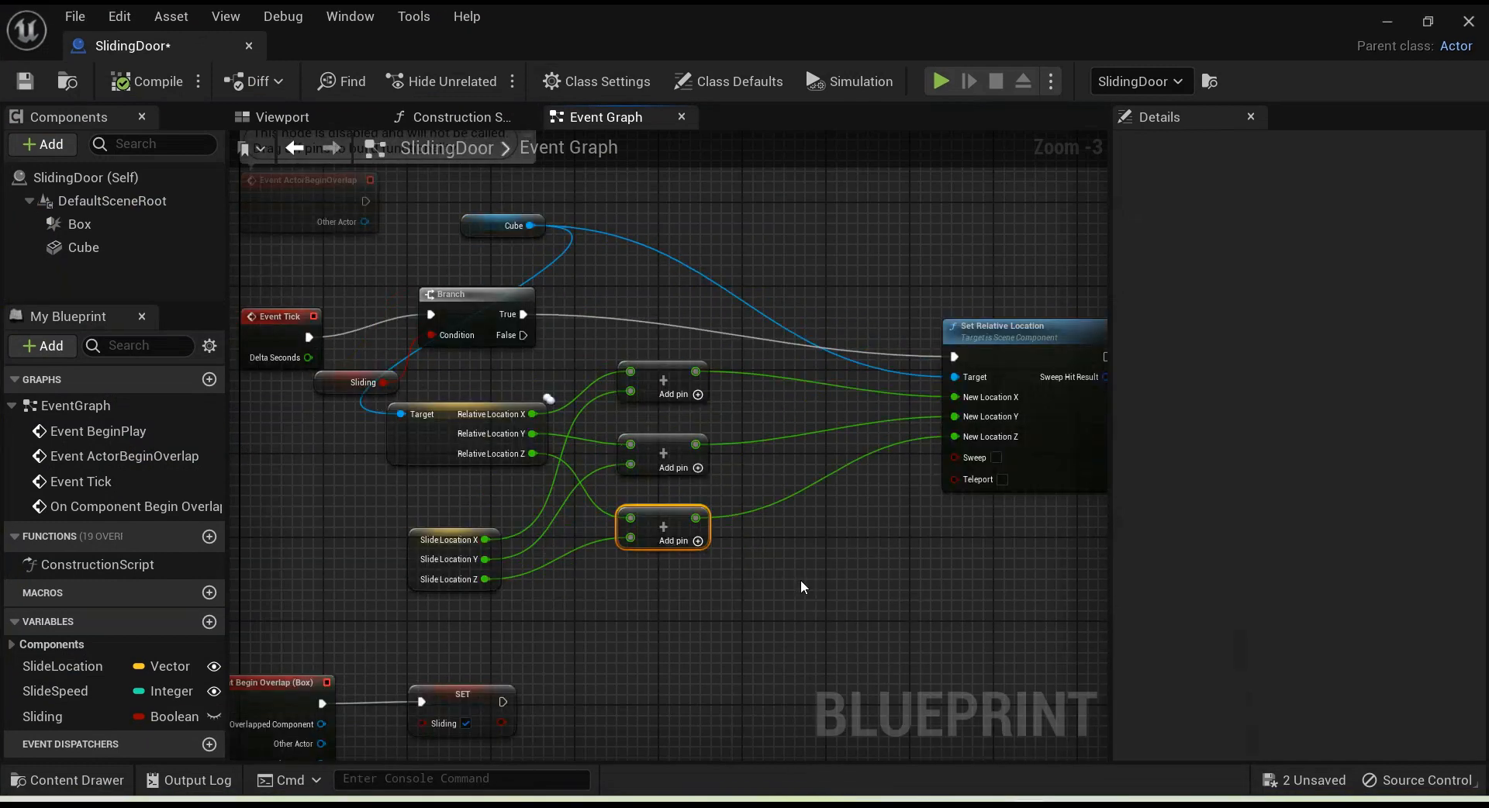
pyautogui.scroll(-2, 672, 587)
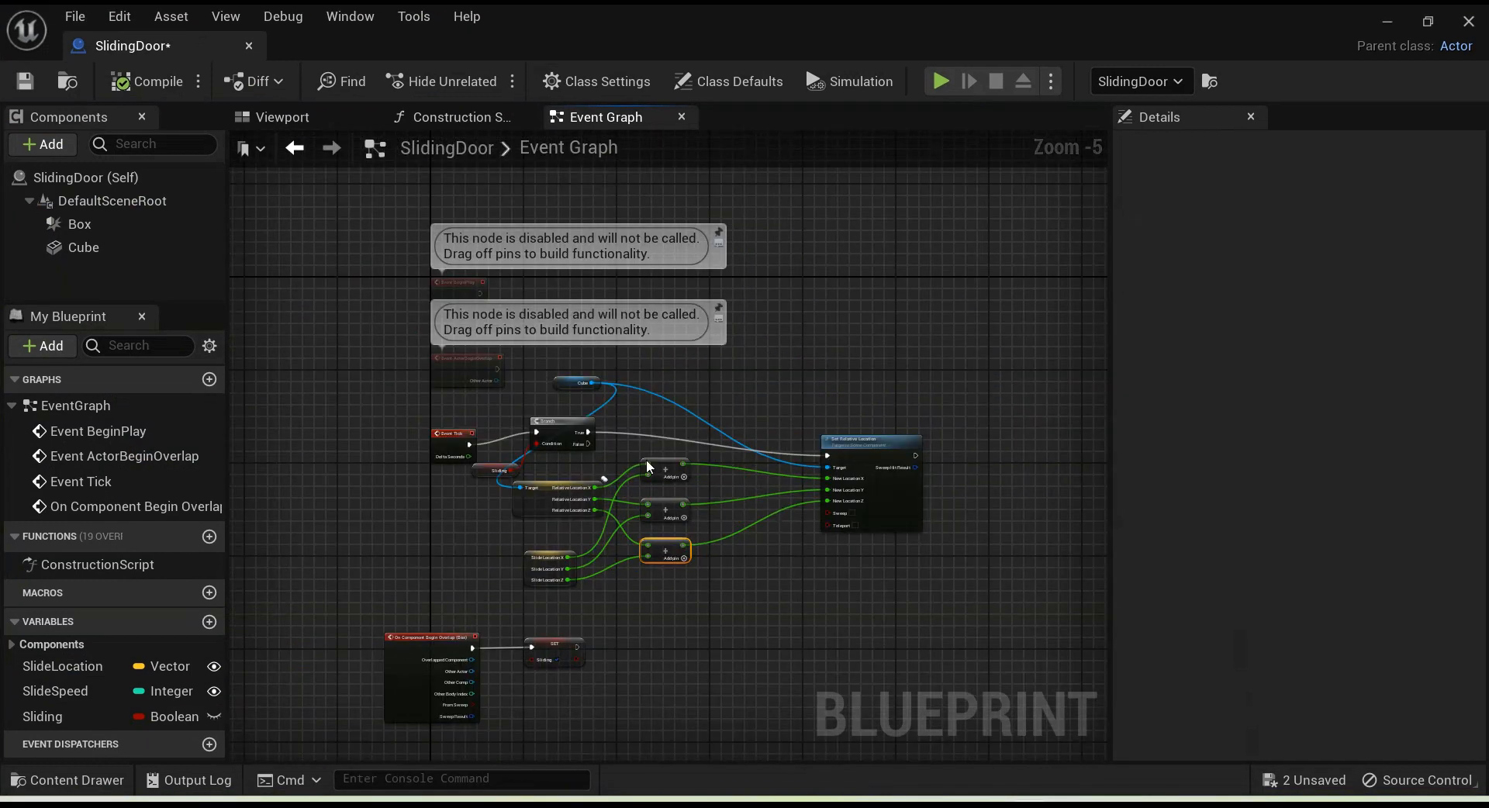
pyautogui.scroll(1, 647, 463)
pyautogui.moveTo(497, 390); pyautogui.dragTo(382, 436)
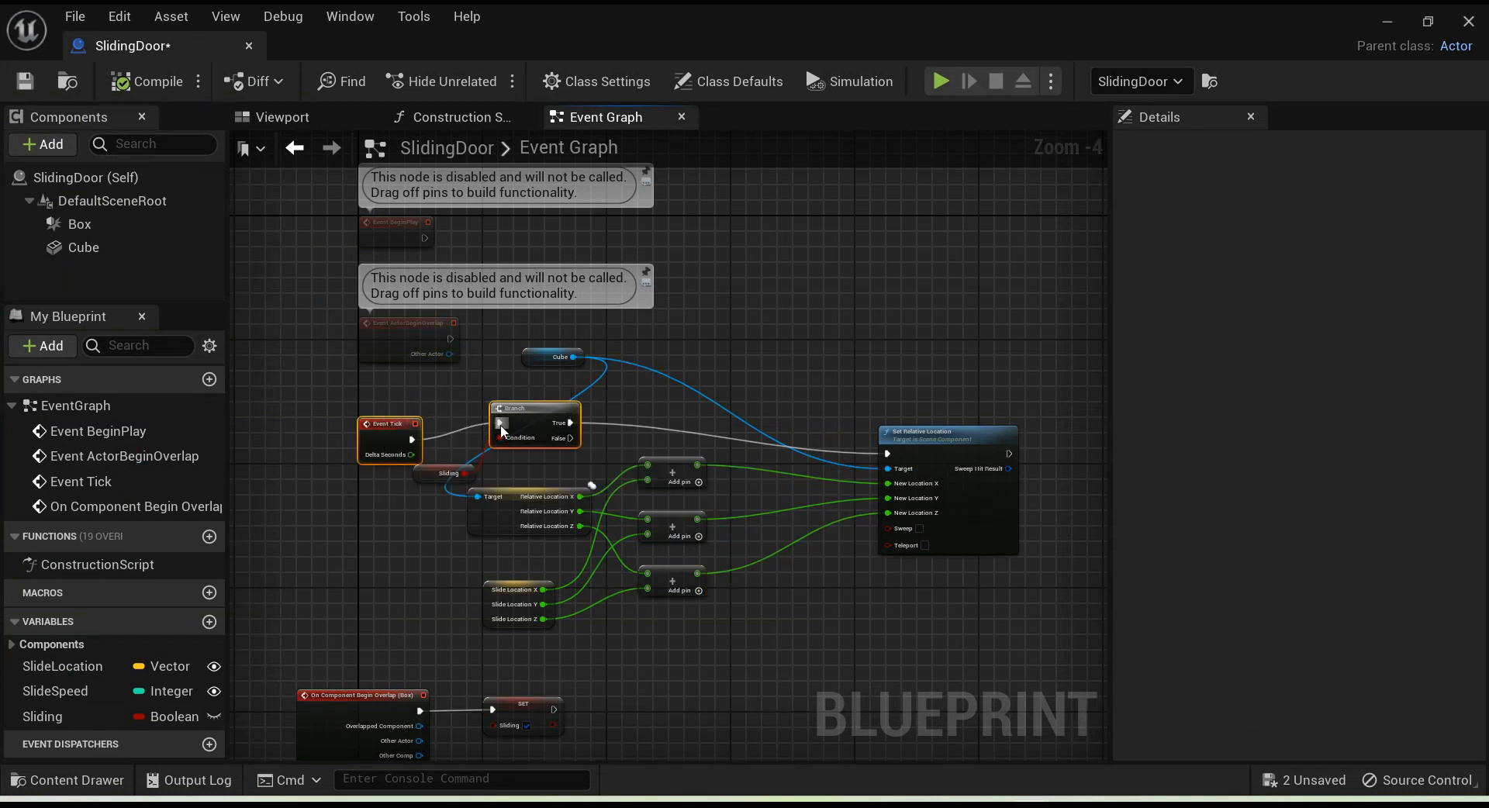
pyautogui.moveTo(497, 424); pyautogui.dragTo(419, 409)
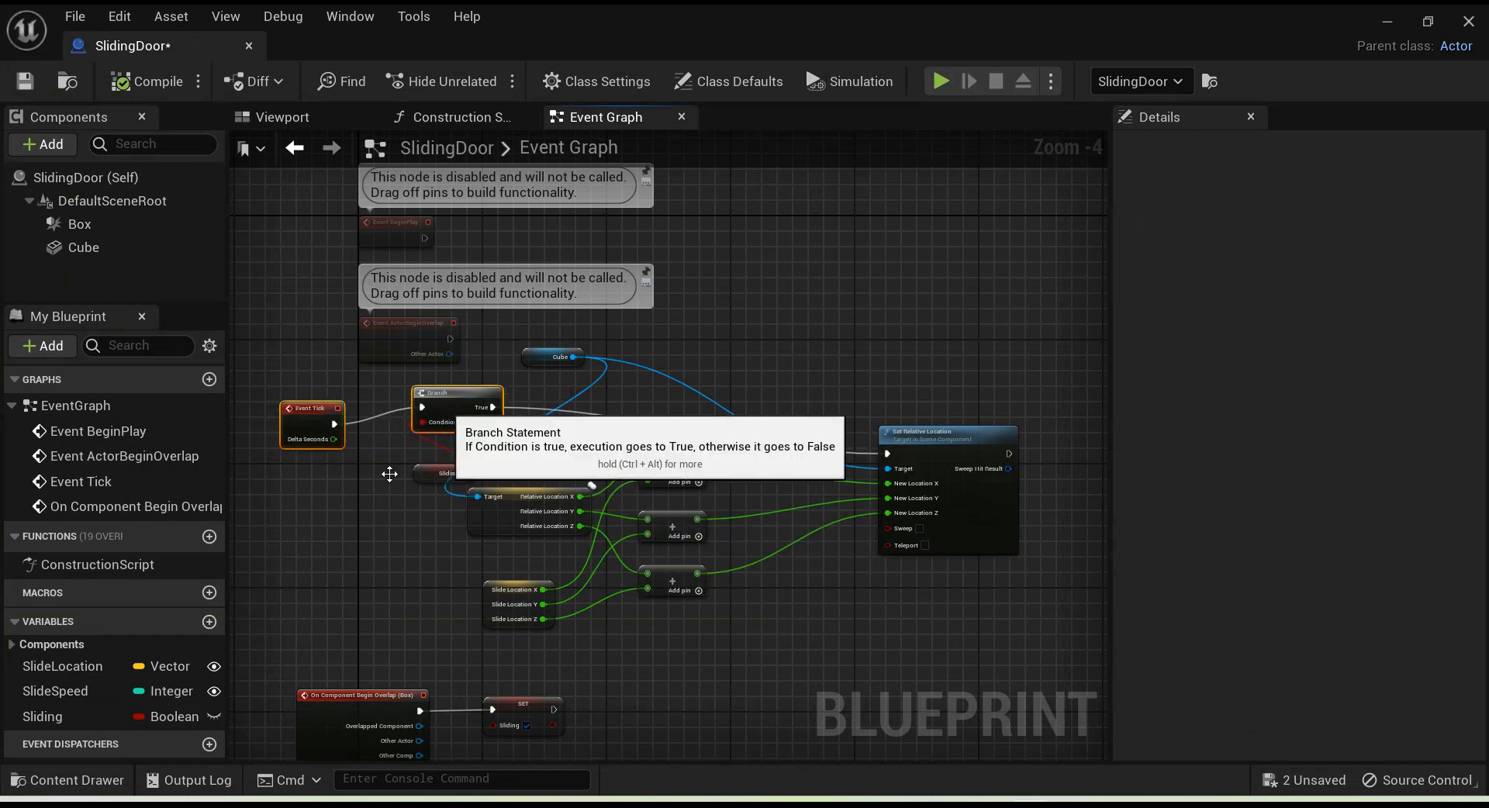
pyautogui.moveTo(448, 473); pyautogui.dragTo(314, 481)
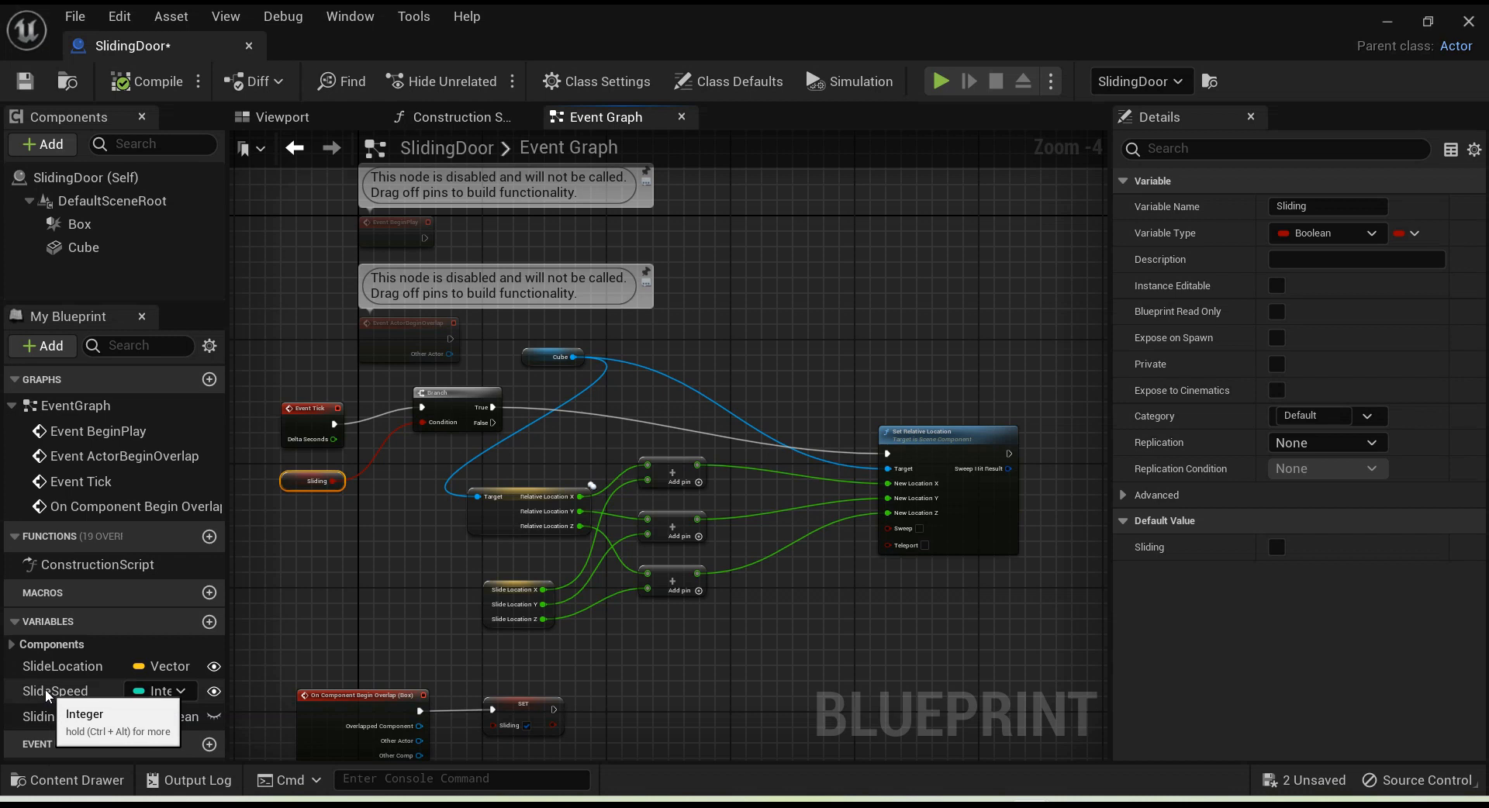
# Step: Move the split Slide Location node farther left to free space between it and the three Add nodes
pyautogui.scroll(3, 719, 640)
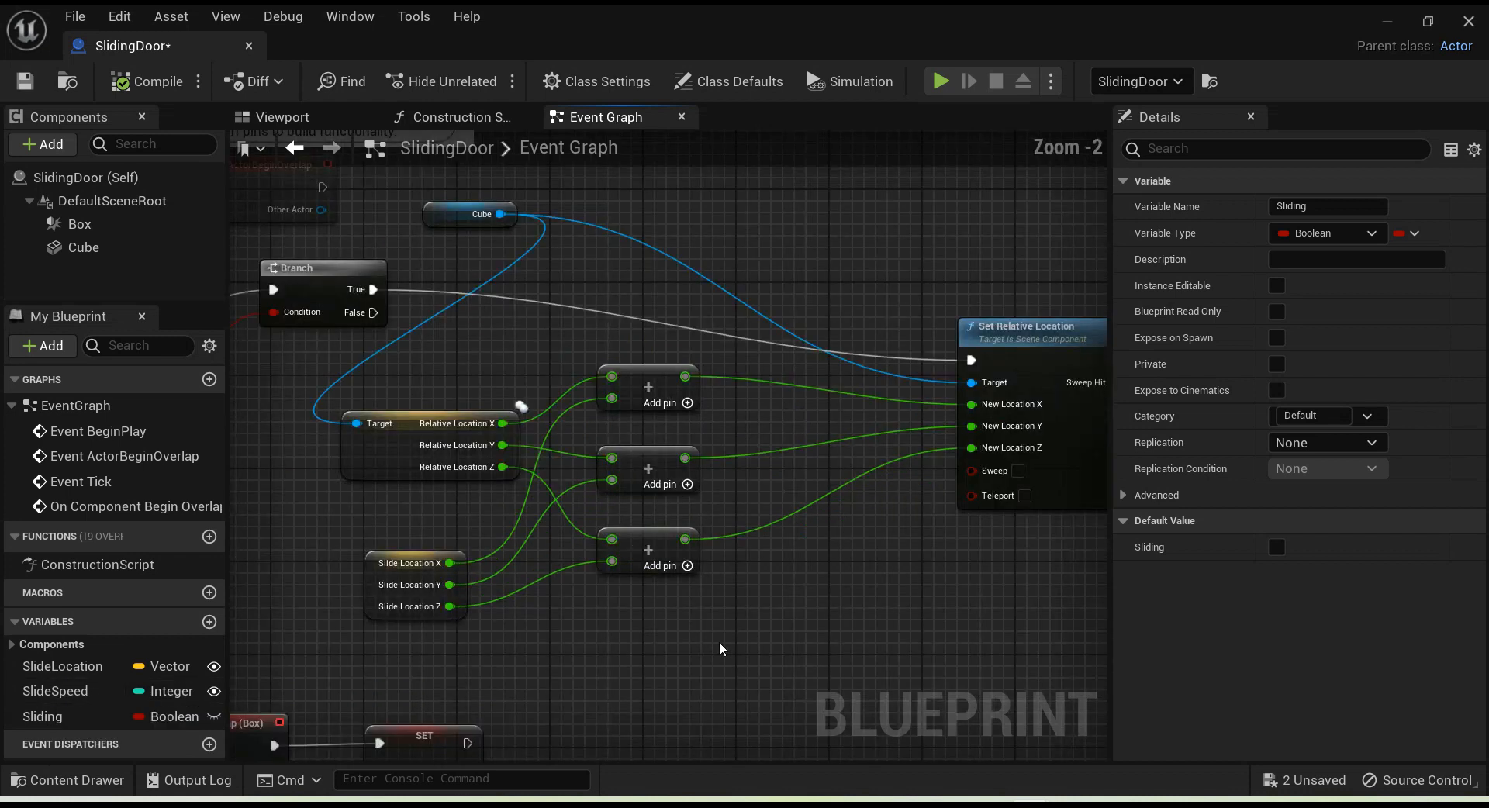
pyautogui.moveTo(308, 570); pyautogui.dragTo(514, 509, button='right')
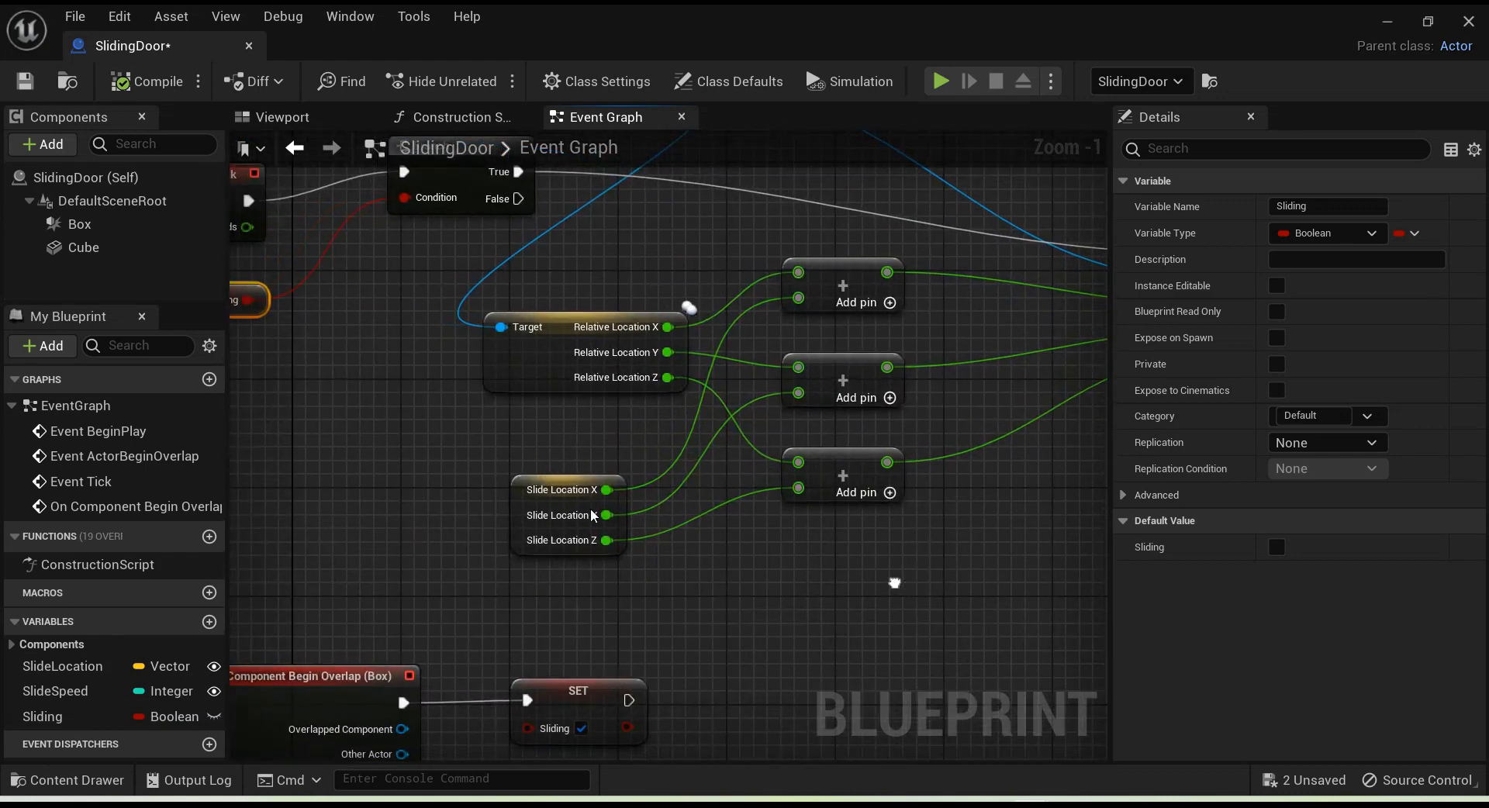
pyautogui.moveTo(513, 510); pyautogui.dragTo(322, 496)
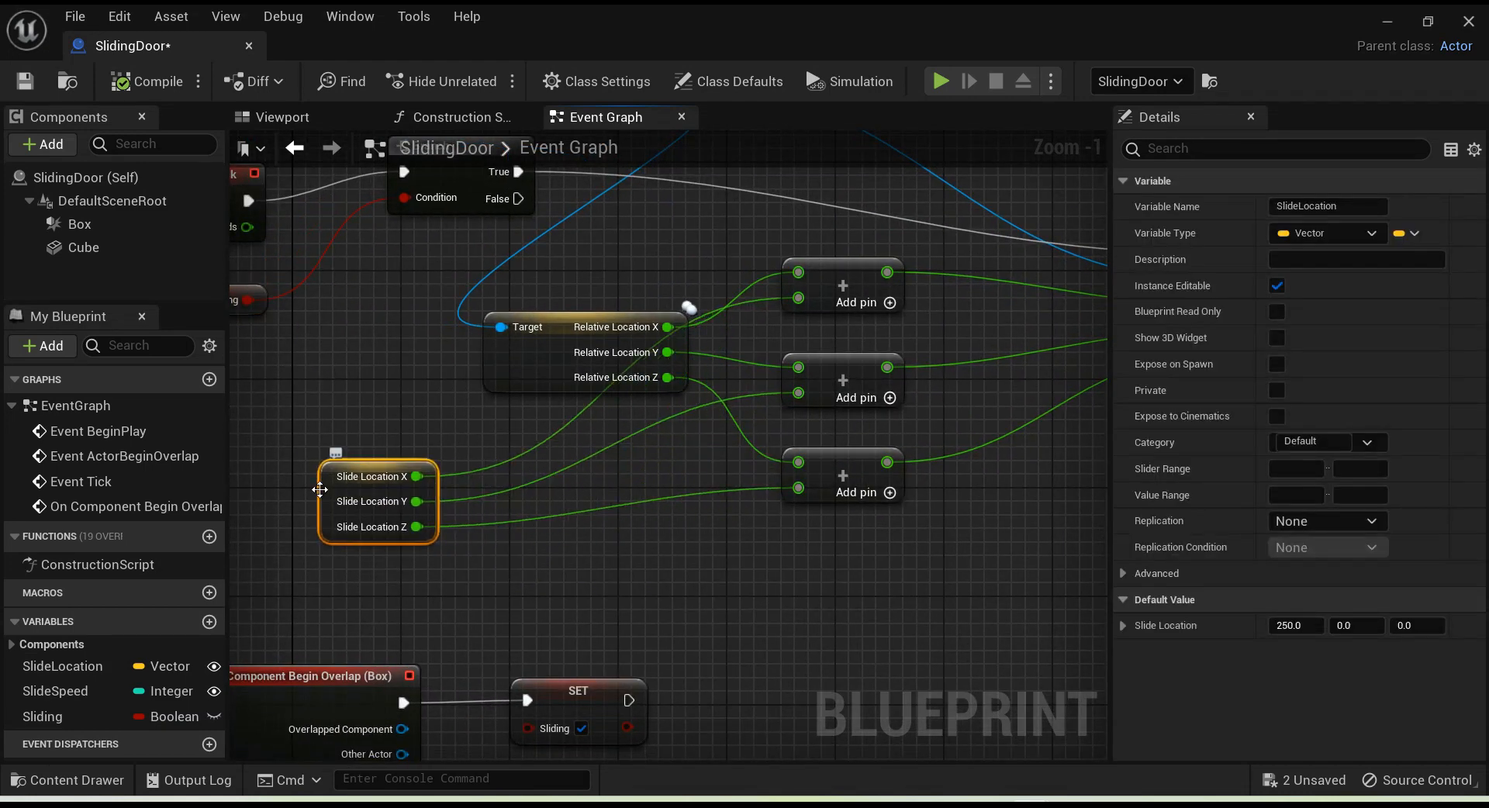
# Step: Switch to Calculator, place it over the graph and divide 500 by 5
pyautogui.hotkey('alt', 'Tab')
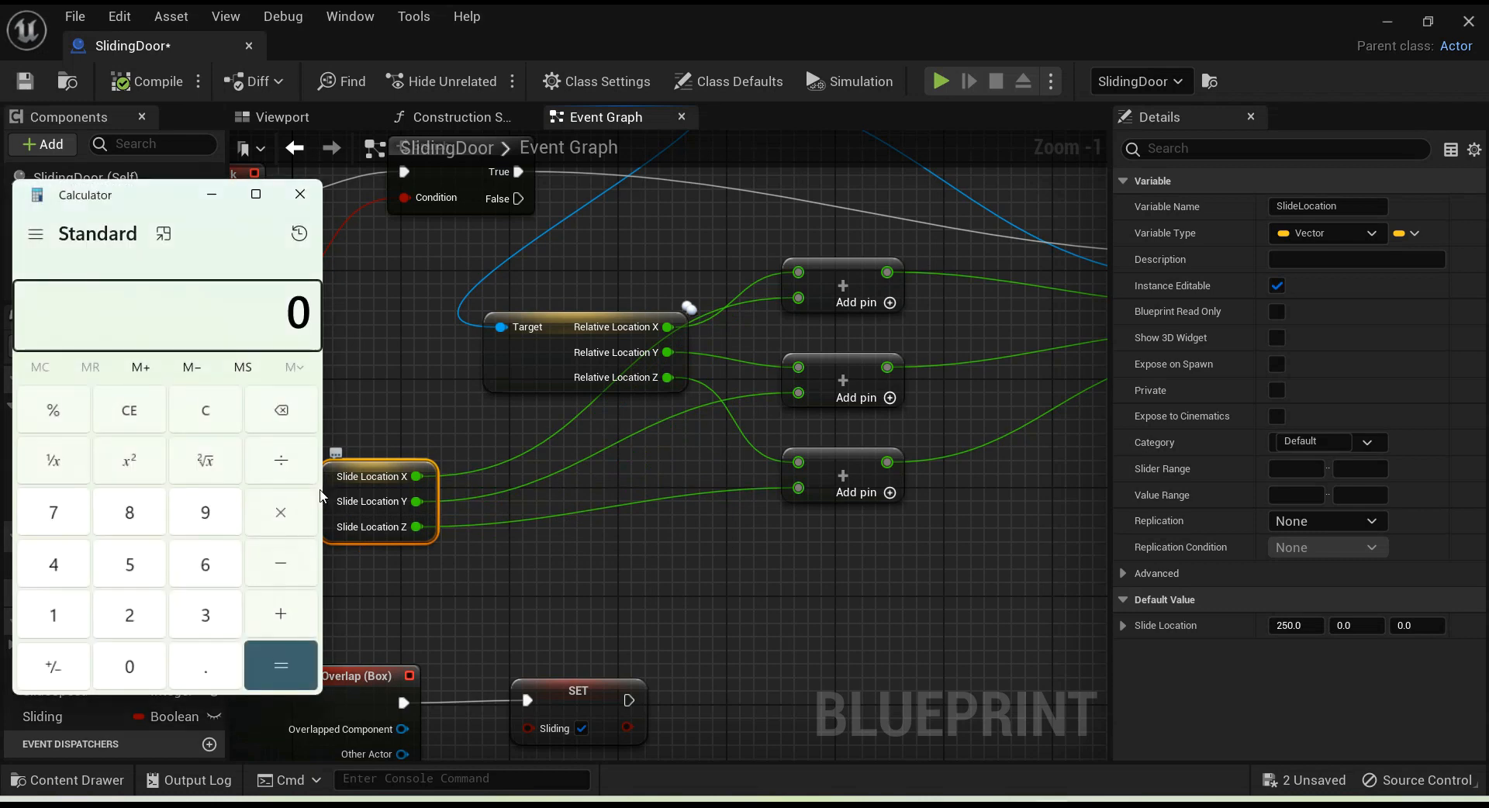
pyautogui.moveTo(124, 202); pyautogui.dragTo(838, 165)
pyautogui.write('500')
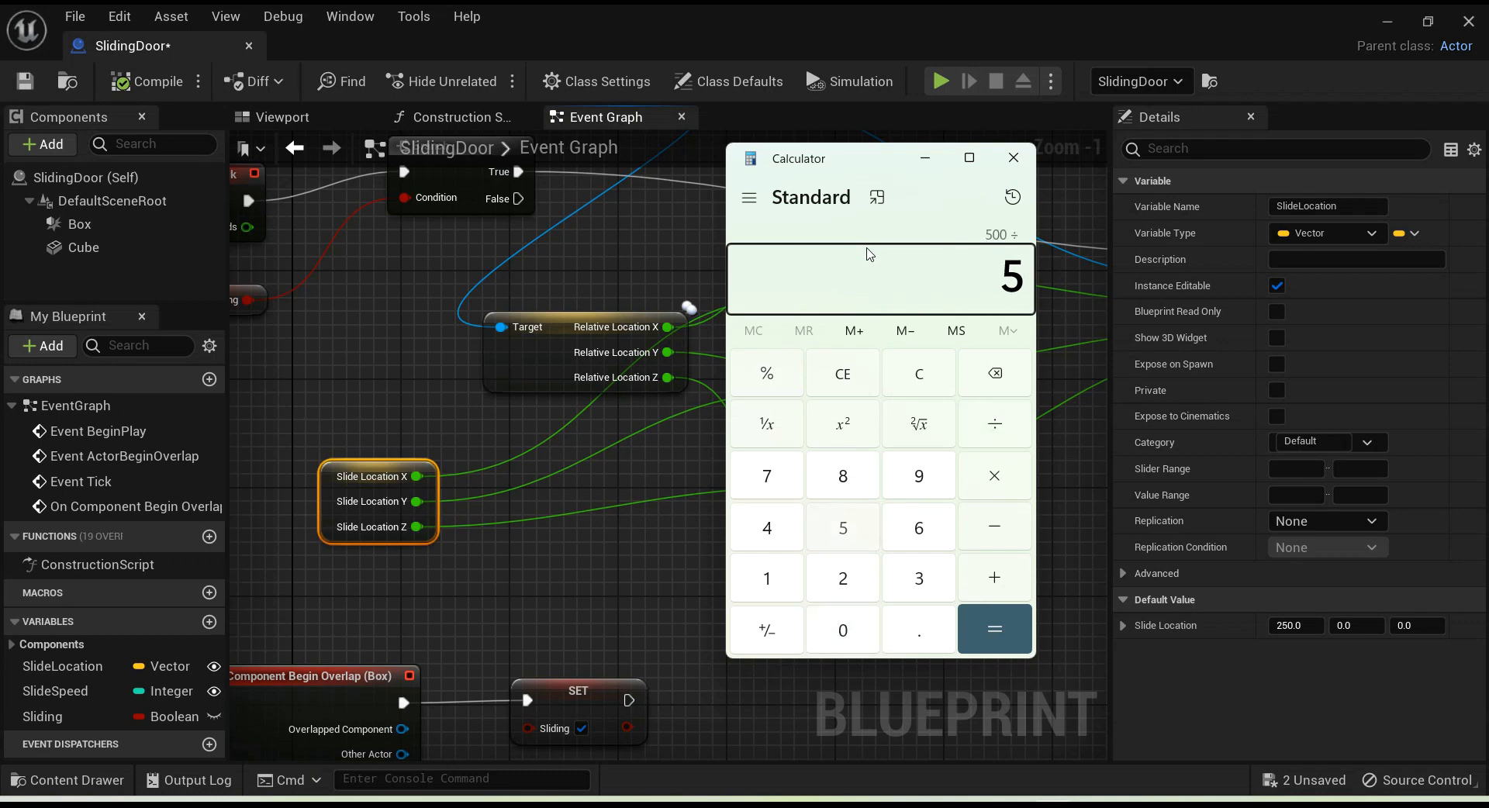
pyautogui.press('Return')
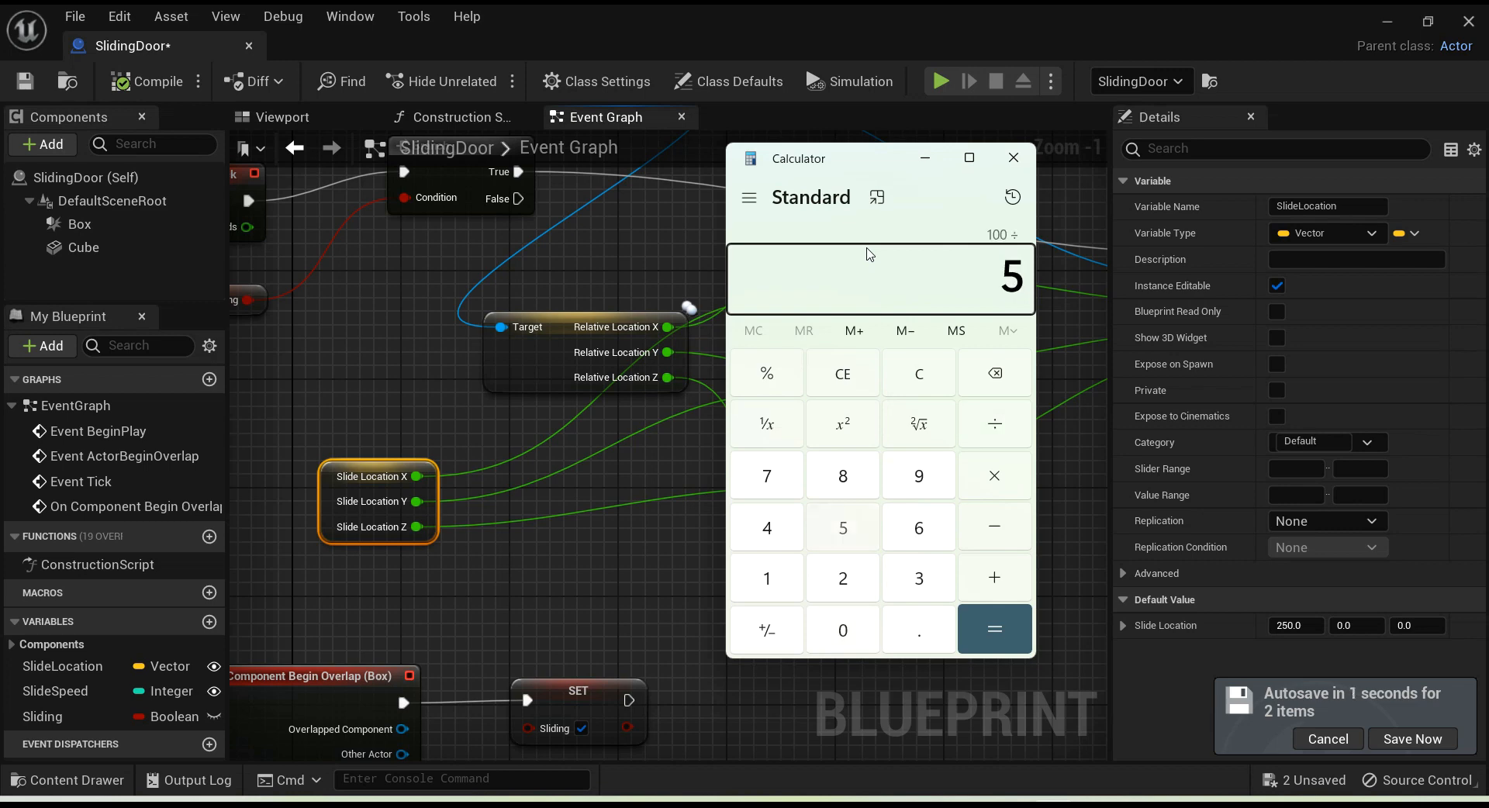
# Step: Calculate 100 ÷ 5 in the calculator and close it
pyautogui.press('Return')
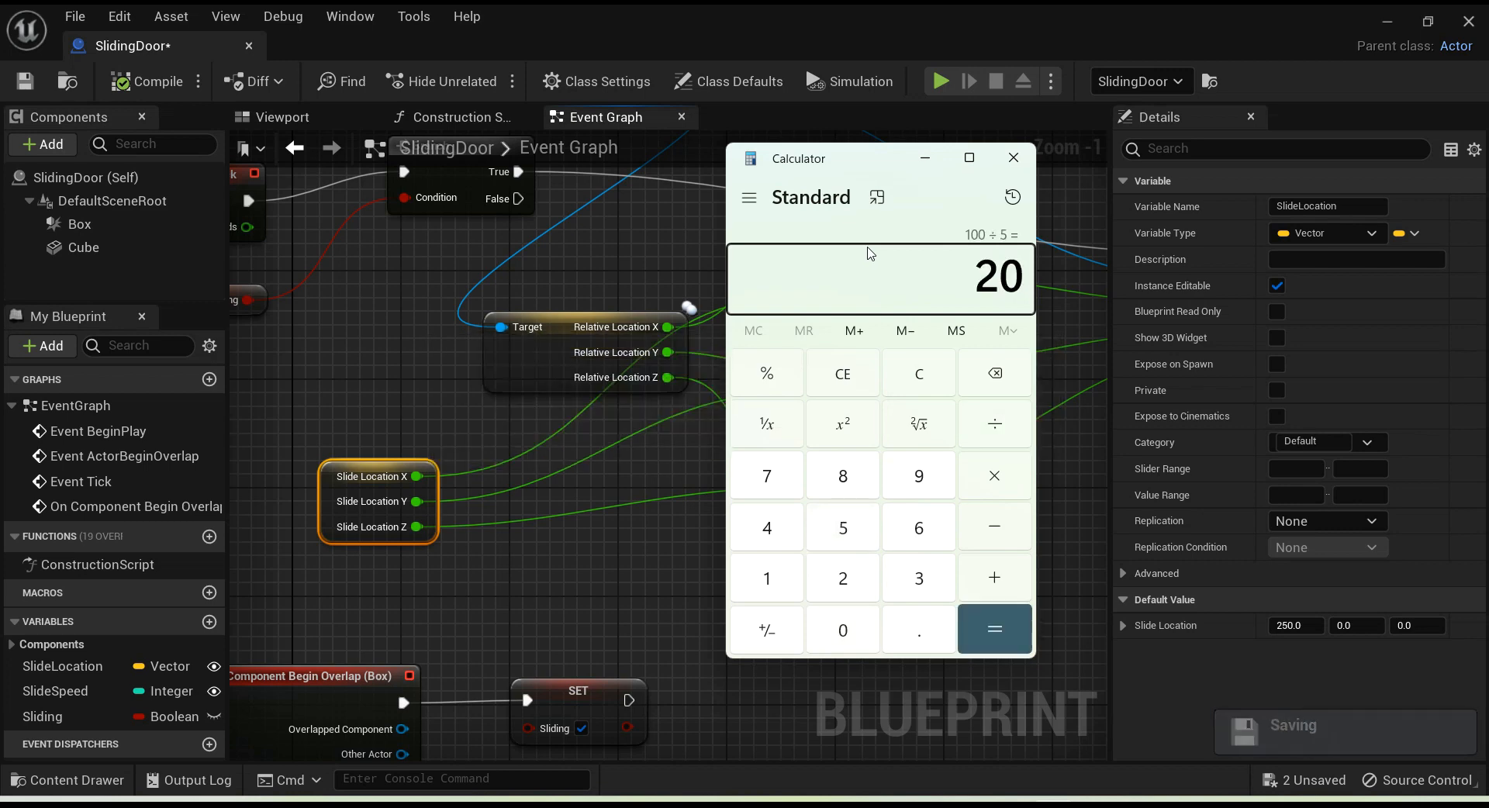
pyautogui.click(1009, 165)
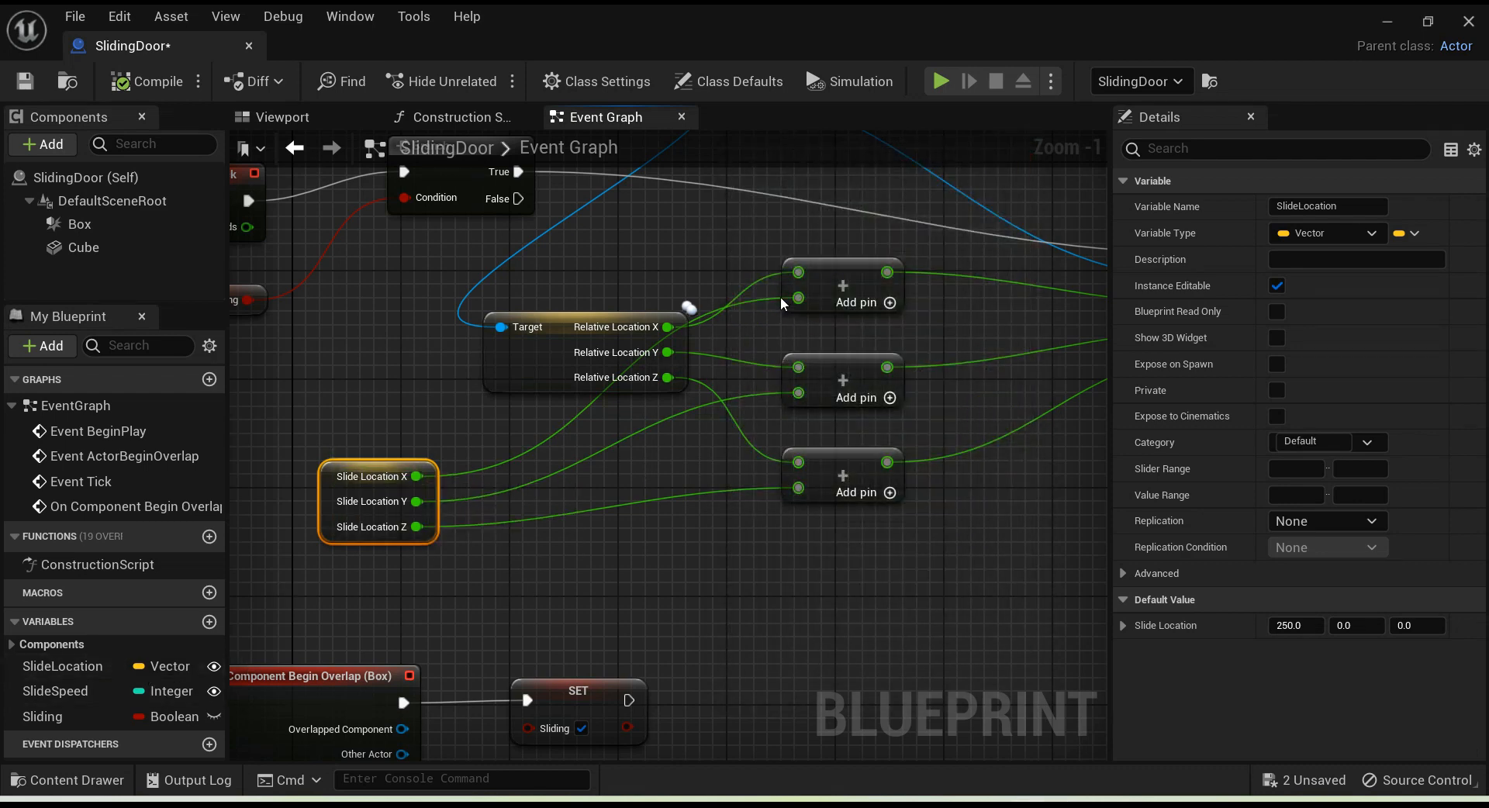
# Step: Add a Divide node fed by Slide Location X, place it beside the Slide Location node, and shift that node down to make room
pyautogui.moveTo(417, 476); pyautogui.dragTo(539, 478)
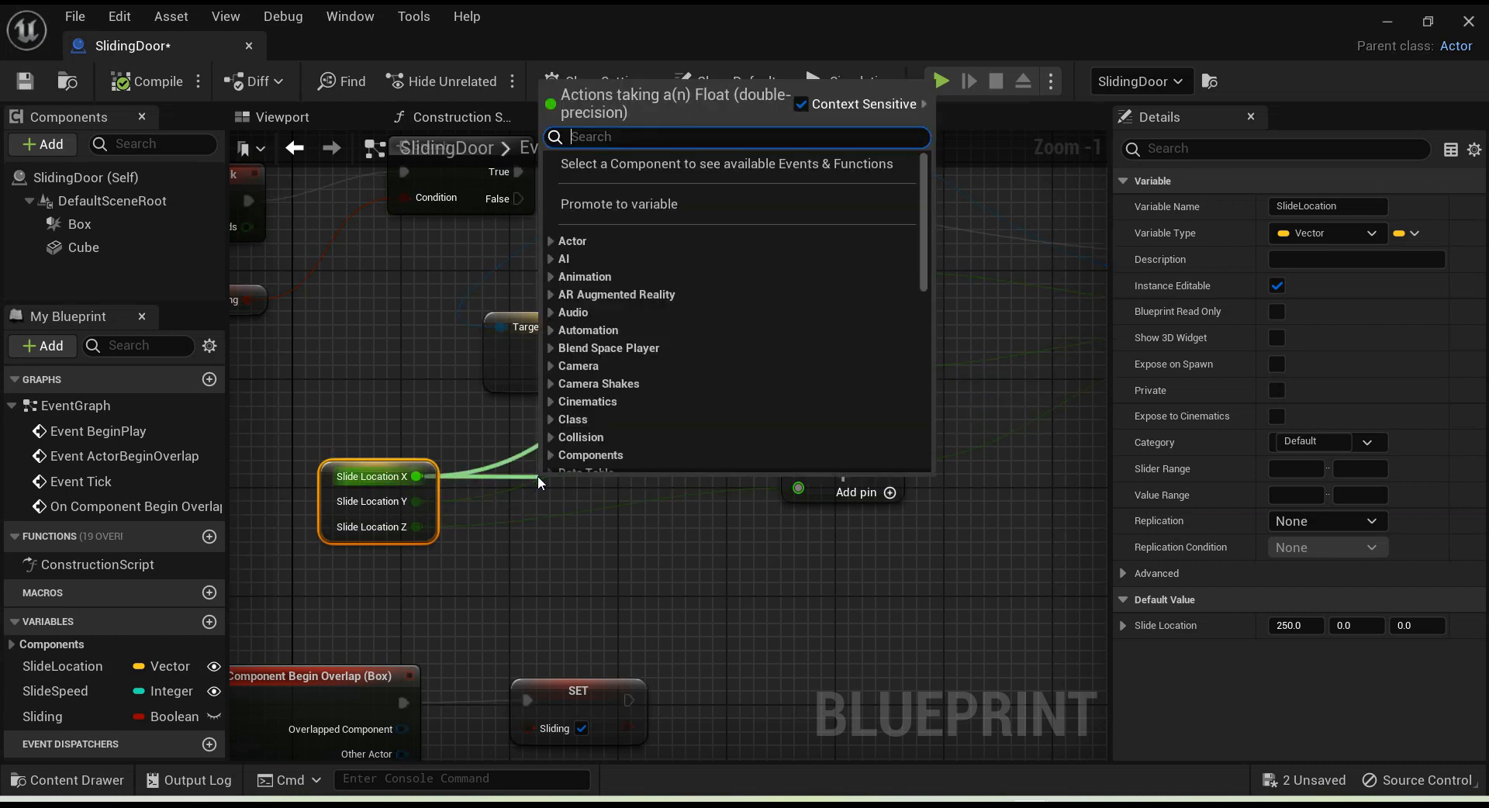
pyautogui.write('/')
pyautogui.press('Return')
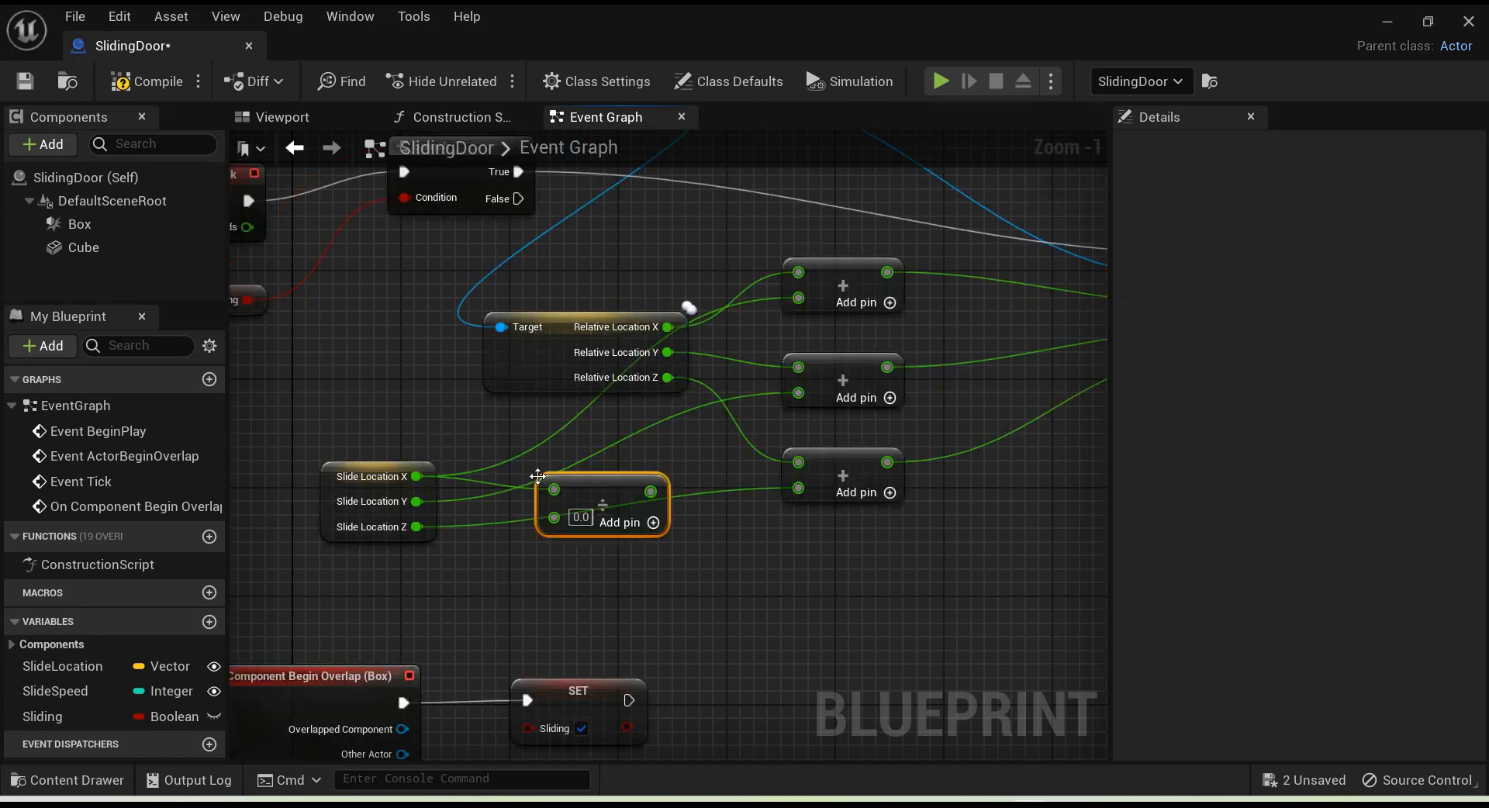
pyautogui.moveTo(611, 481); pyautogui.dragTo(598, 440)
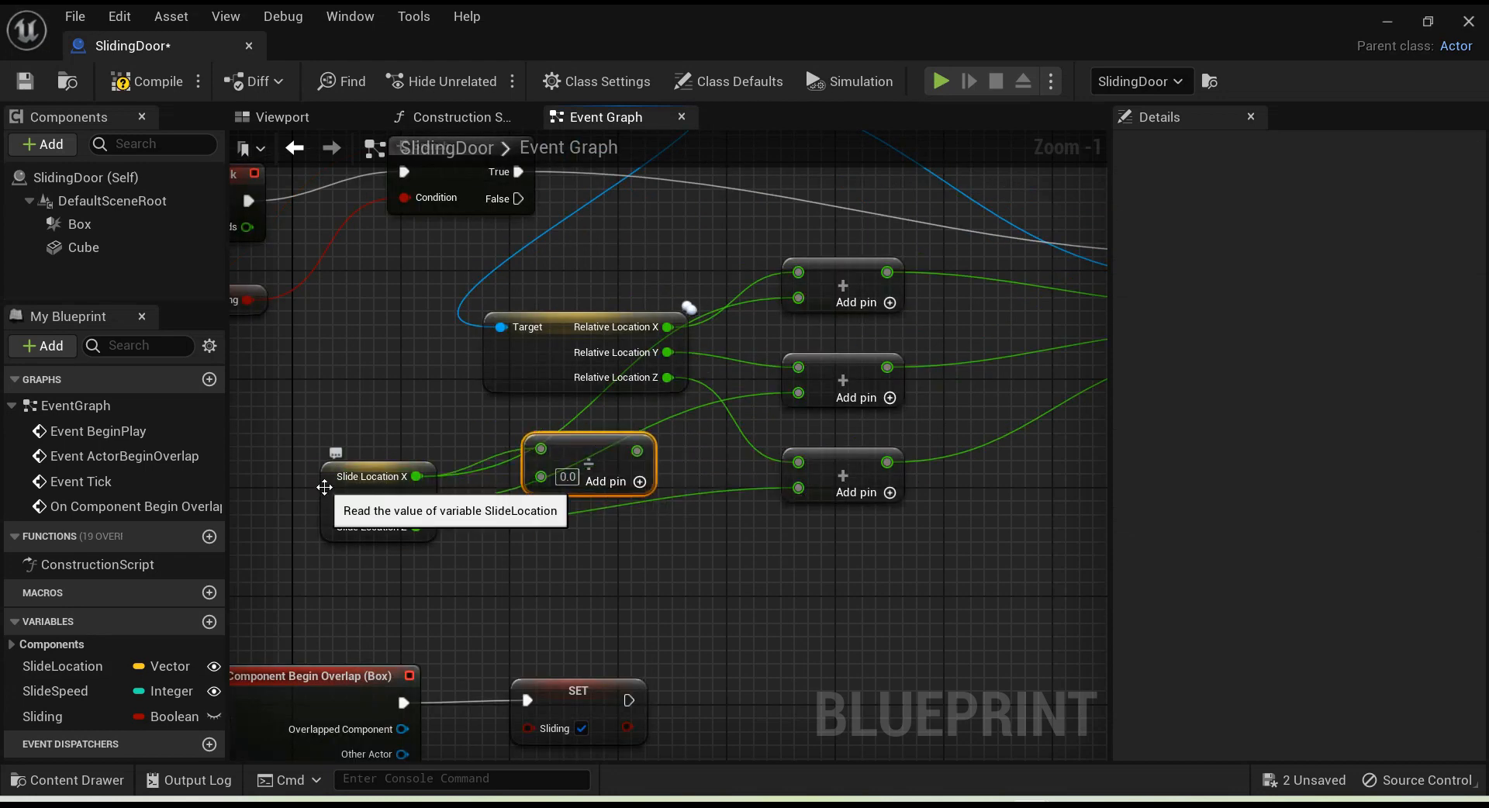
pyautogui.moveTo(324, 489); pyautogui.dragTo(323, 540)
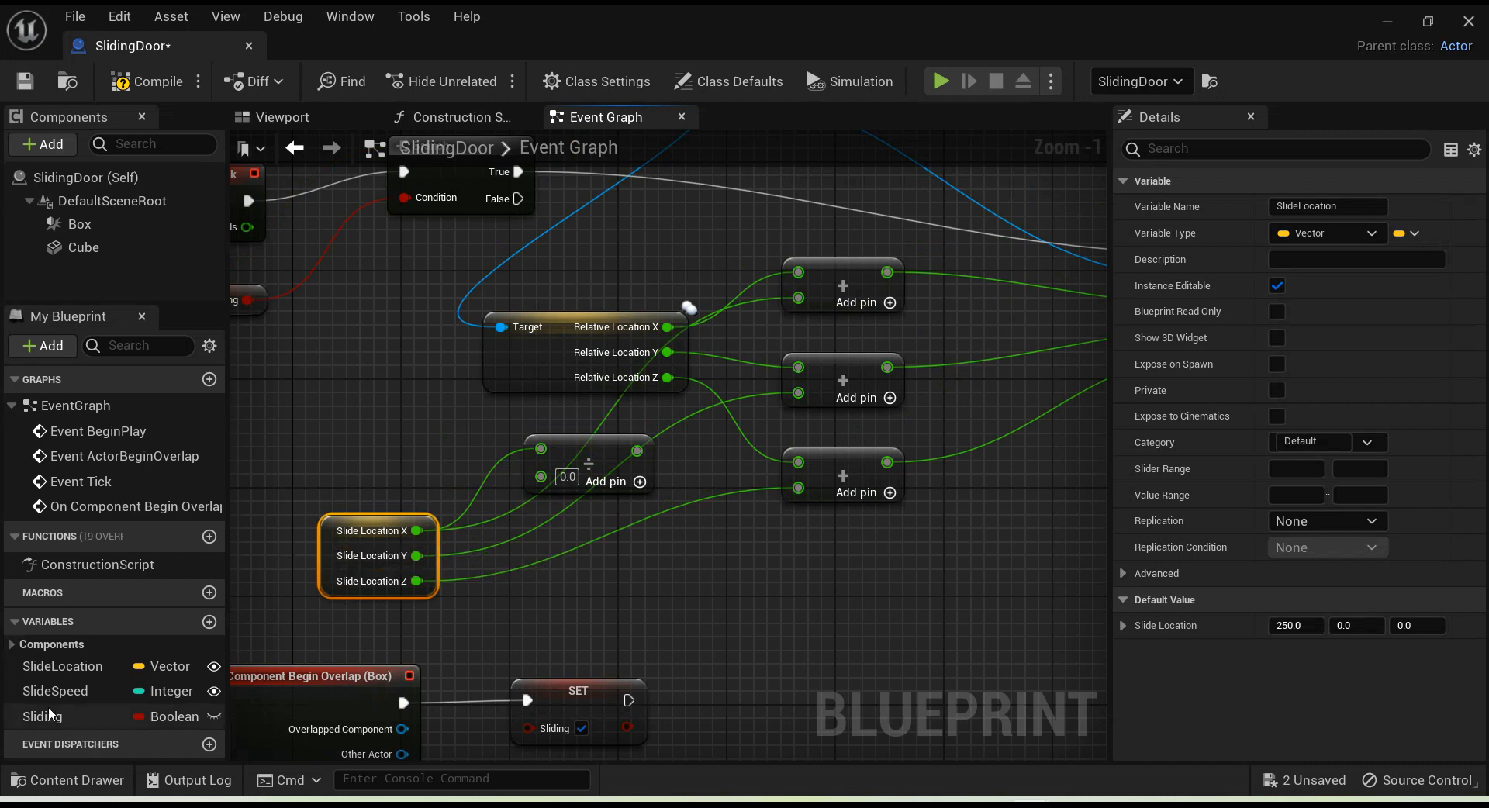
# Step: Add a Get SlideSpeed node as the divisor and feed the division result into the second input of the Relative Location X addition
pyautogui.keyDown('ctrl'); pyautogui.moveTo(48, 691); pyautogui.dragTo(348, 437); pyautogui.keyUp('ctrl')
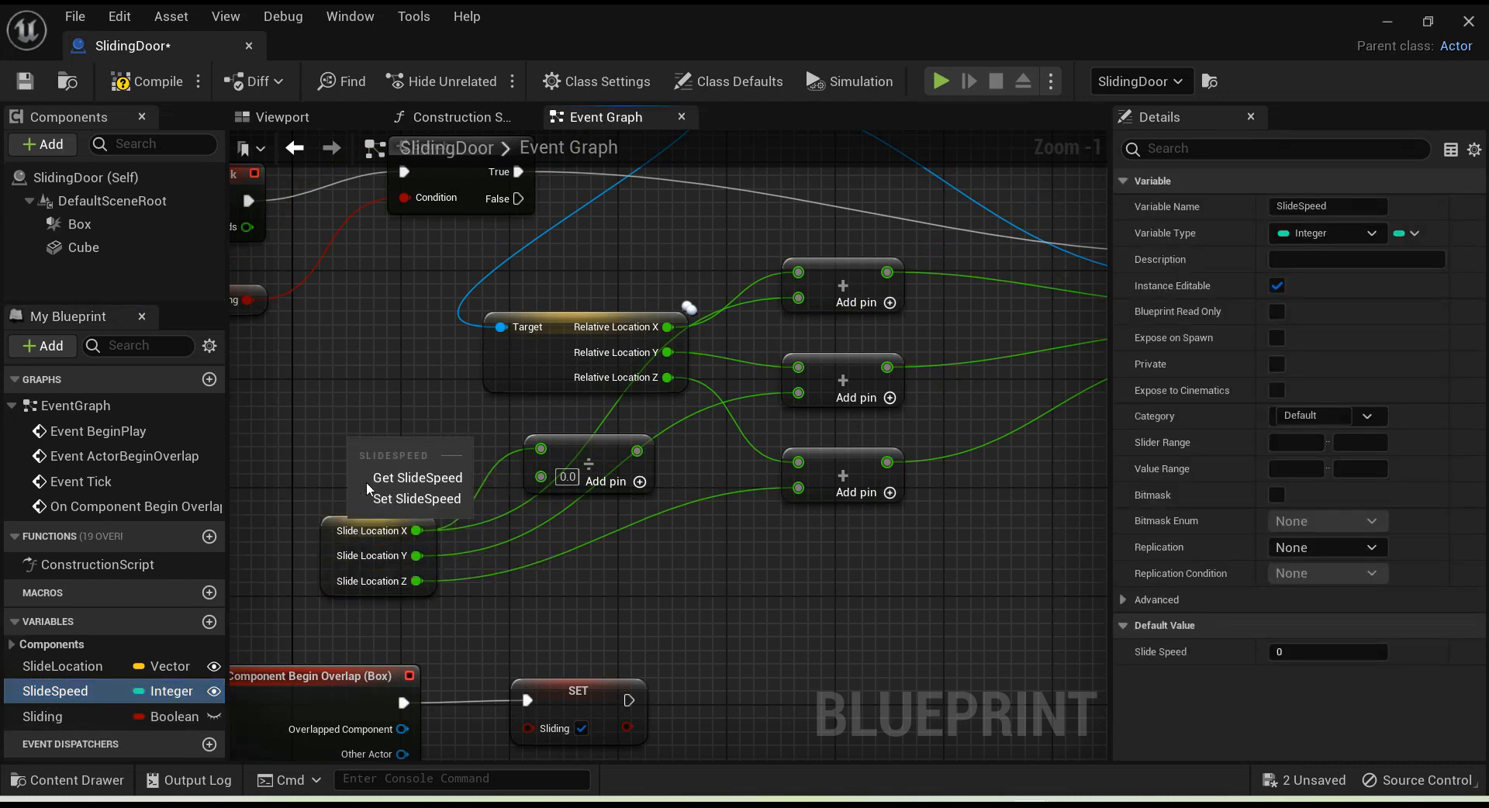
pyautogui.click(376, 481)
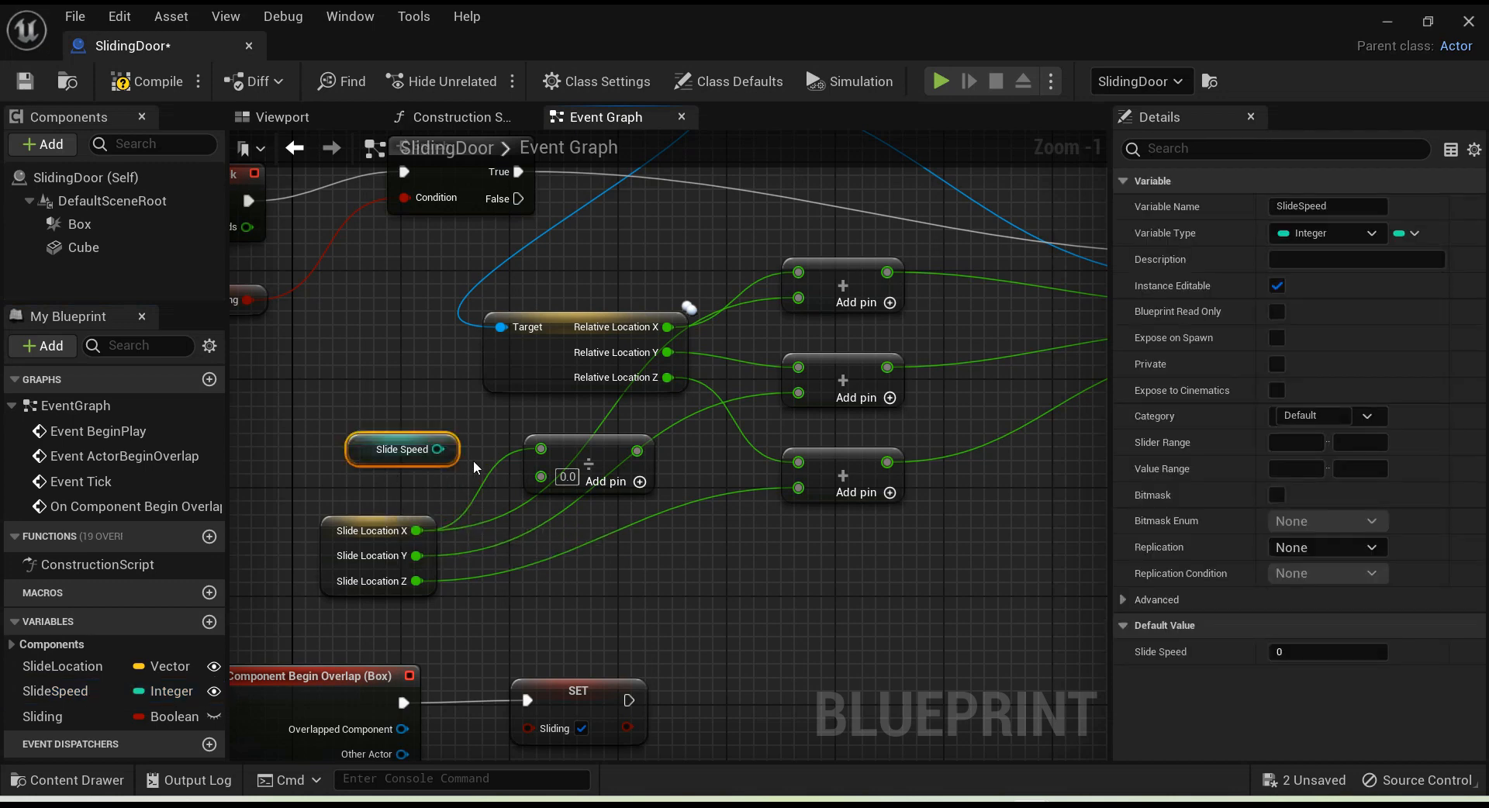
pyautogui.moveTo(440, 448); pyautogui.dragTo(542, 477)
pyautogui.moveTo(630, 448); pyautogui.dragTo(798, 298)
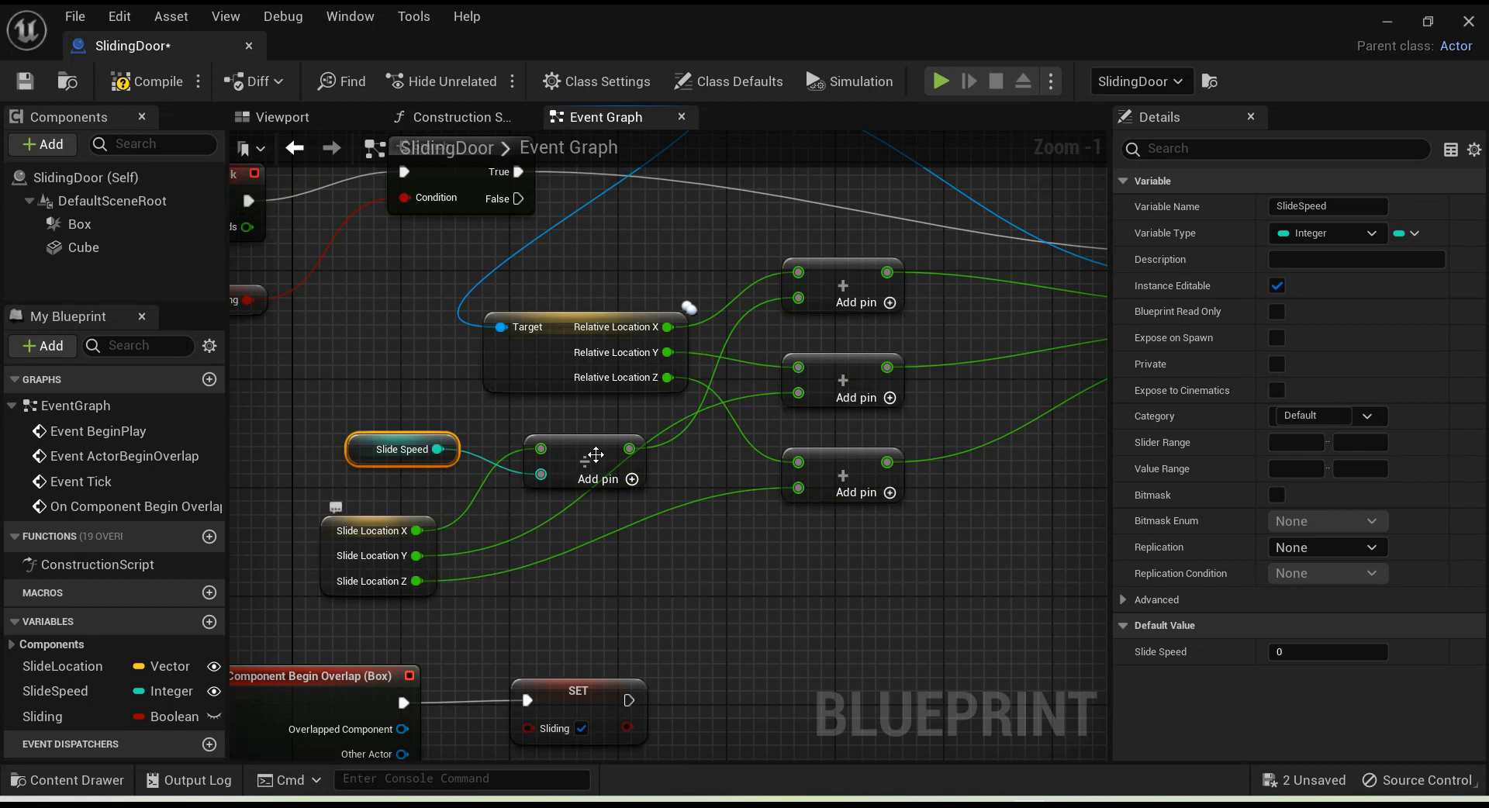
# Step: Duplicate the Divide node for Slide Location Y over Slide Speed and feed its result into the Relative Location Y addition
pyautogui.click(595, 448)
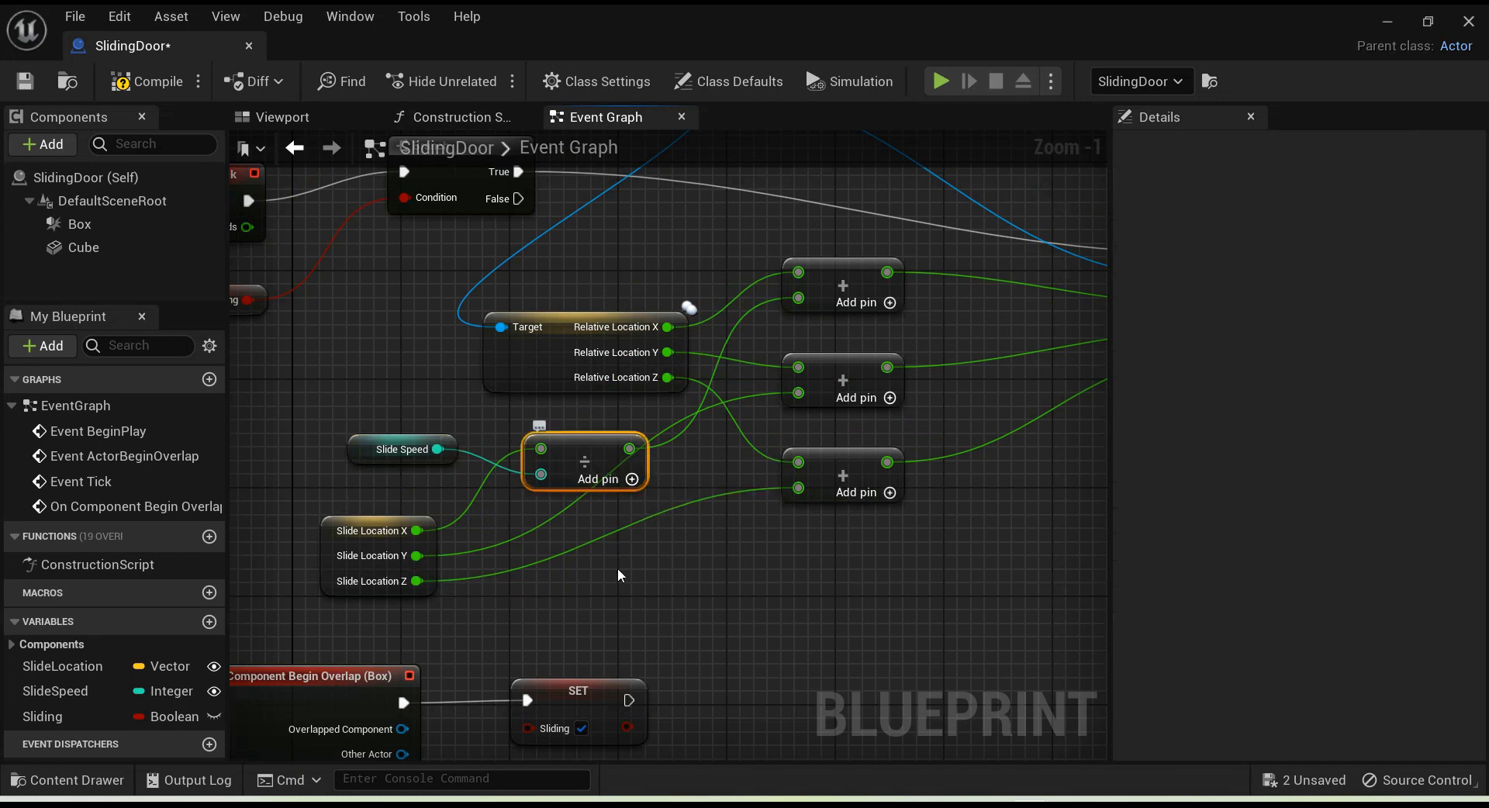
pyautogui.hotkey('ctrl', 'd')
pyautogui.moveTo(673, 574); pyautogui.dragTo(565, 534)
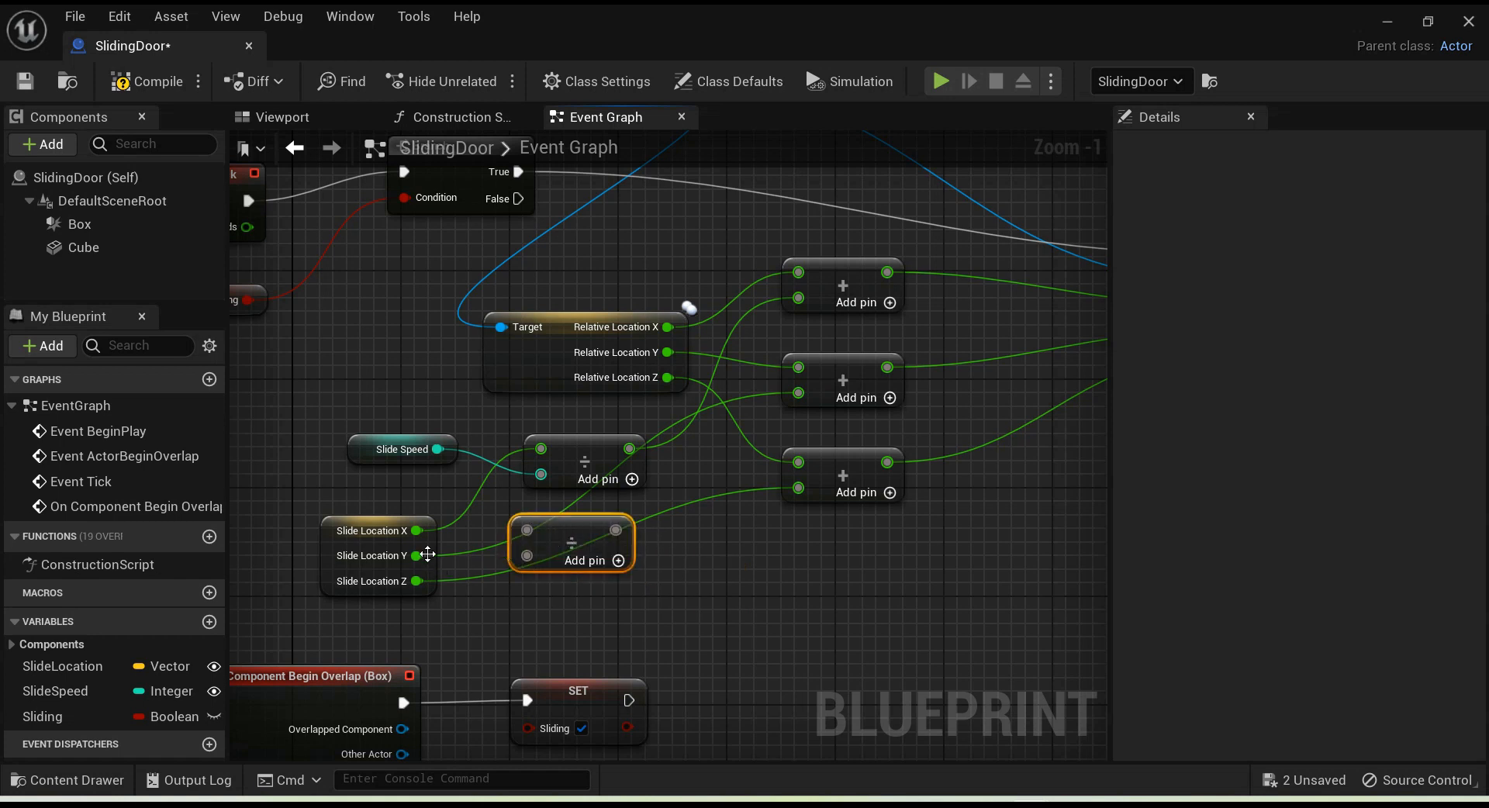
pyautogui.moveTo(428, 555); pyautogui.dragTo(529, 524)
pyautogui.moveTo(437, 449); pyautogui.dragTo(532, 560)
pyautogui.moveTo(615, 529); pyautogui.dragTo(800, 391)
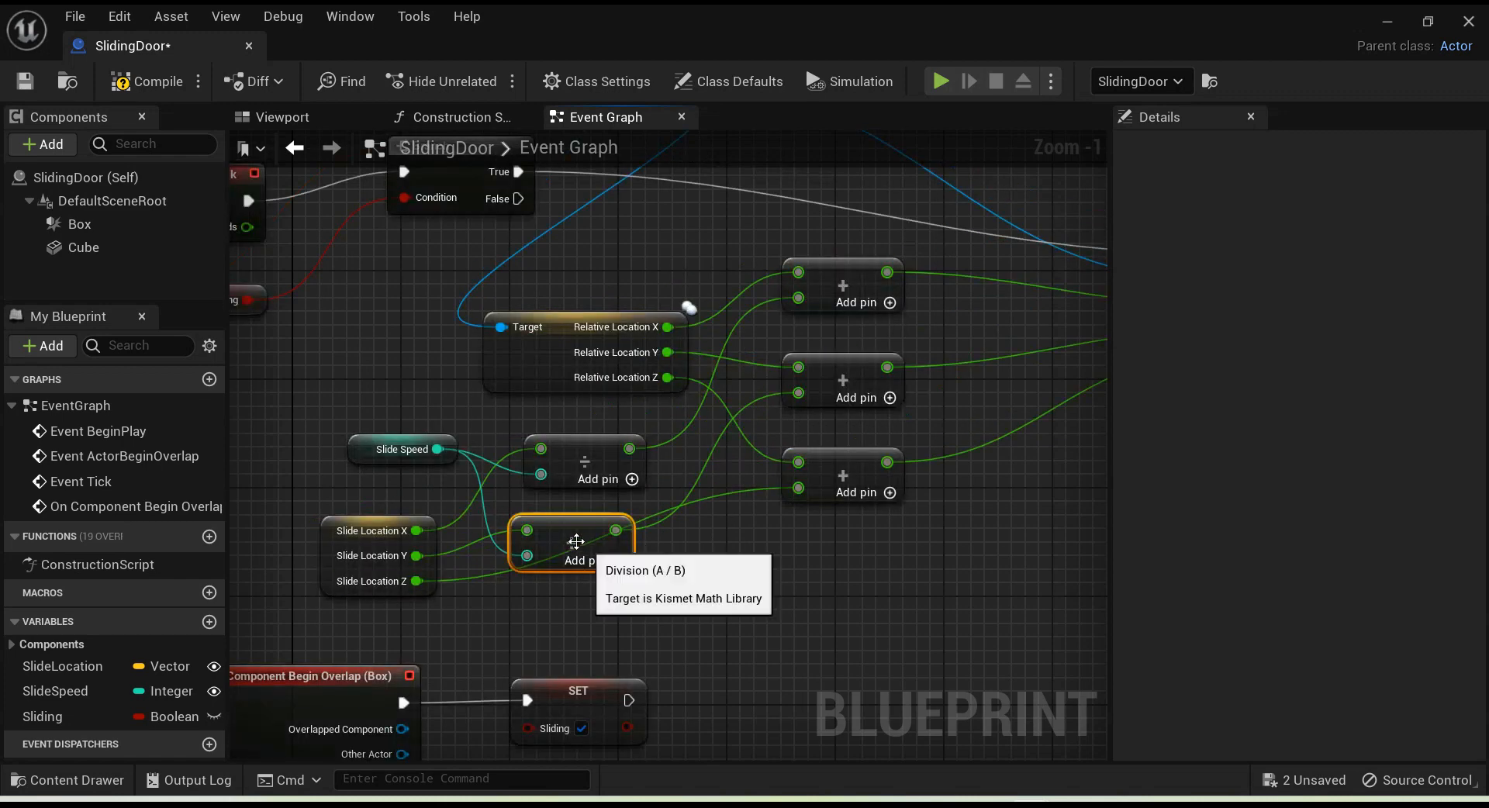
# Step: Add a third Divide node for Slide Location Z over Slide Speed and feed its result into the Relative Location Z addition
pyautogui.hotkey('ctrl', 'c')
pyautogui.hotkey('ctrl', 'v')
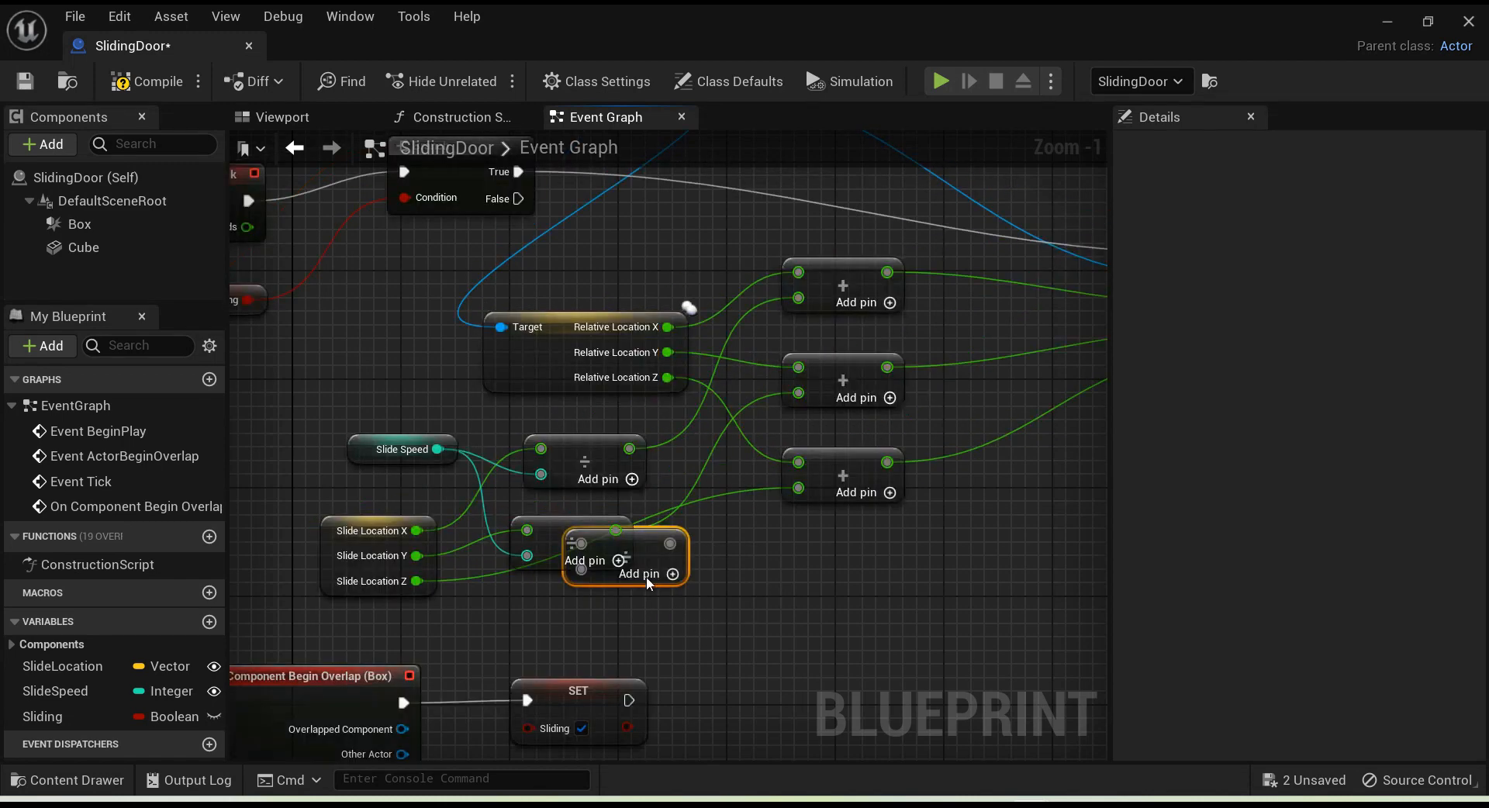
pyautogui.moveTo(660, 547); pyautogui.dragTo(607, 609)
pyautogui.moveTo(416, 581); pyautogui.dragTo(538, 611)
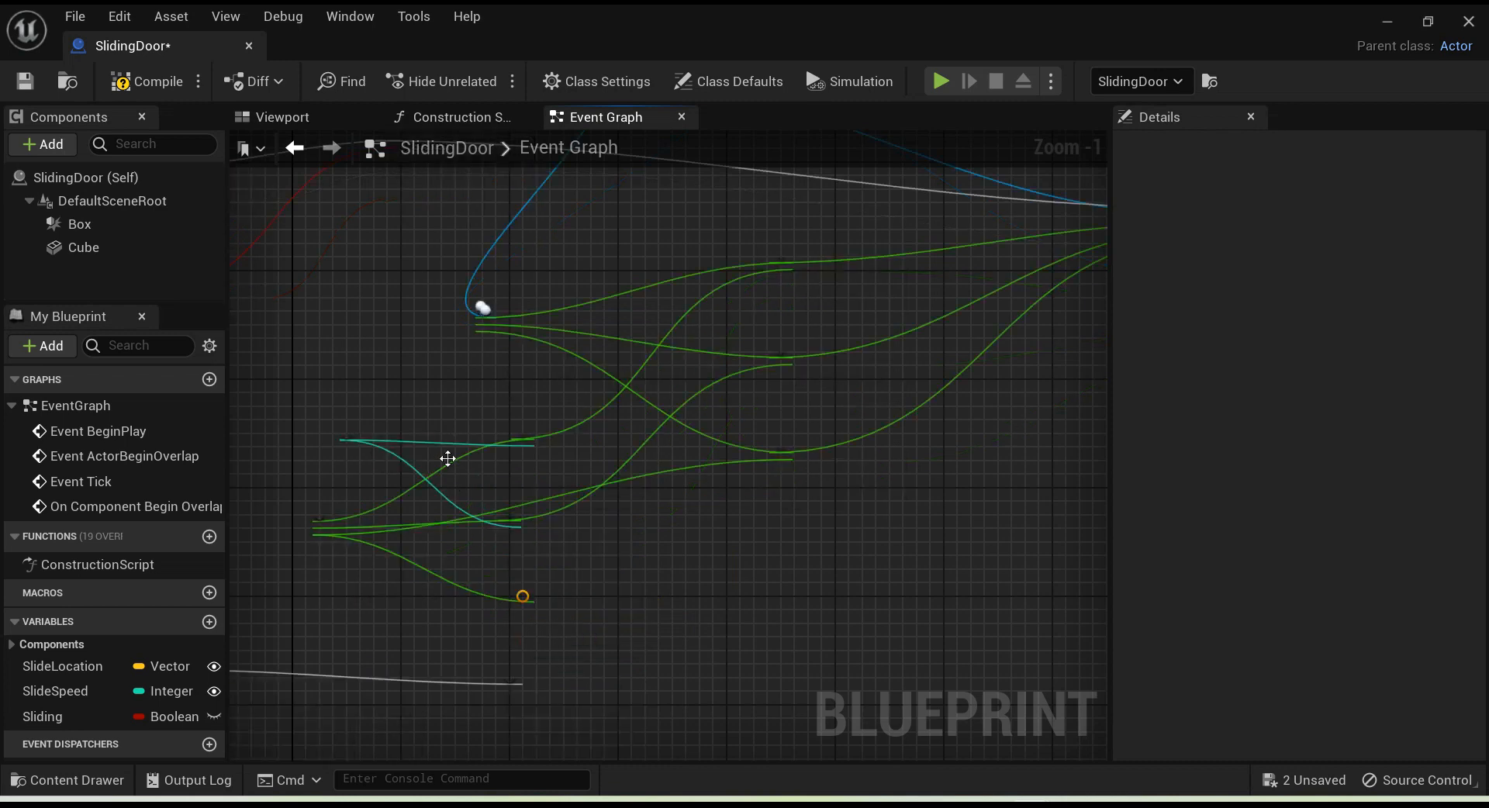
pyautogui.moveTo(439, 450); pyautogui.dragTo(541, 636)
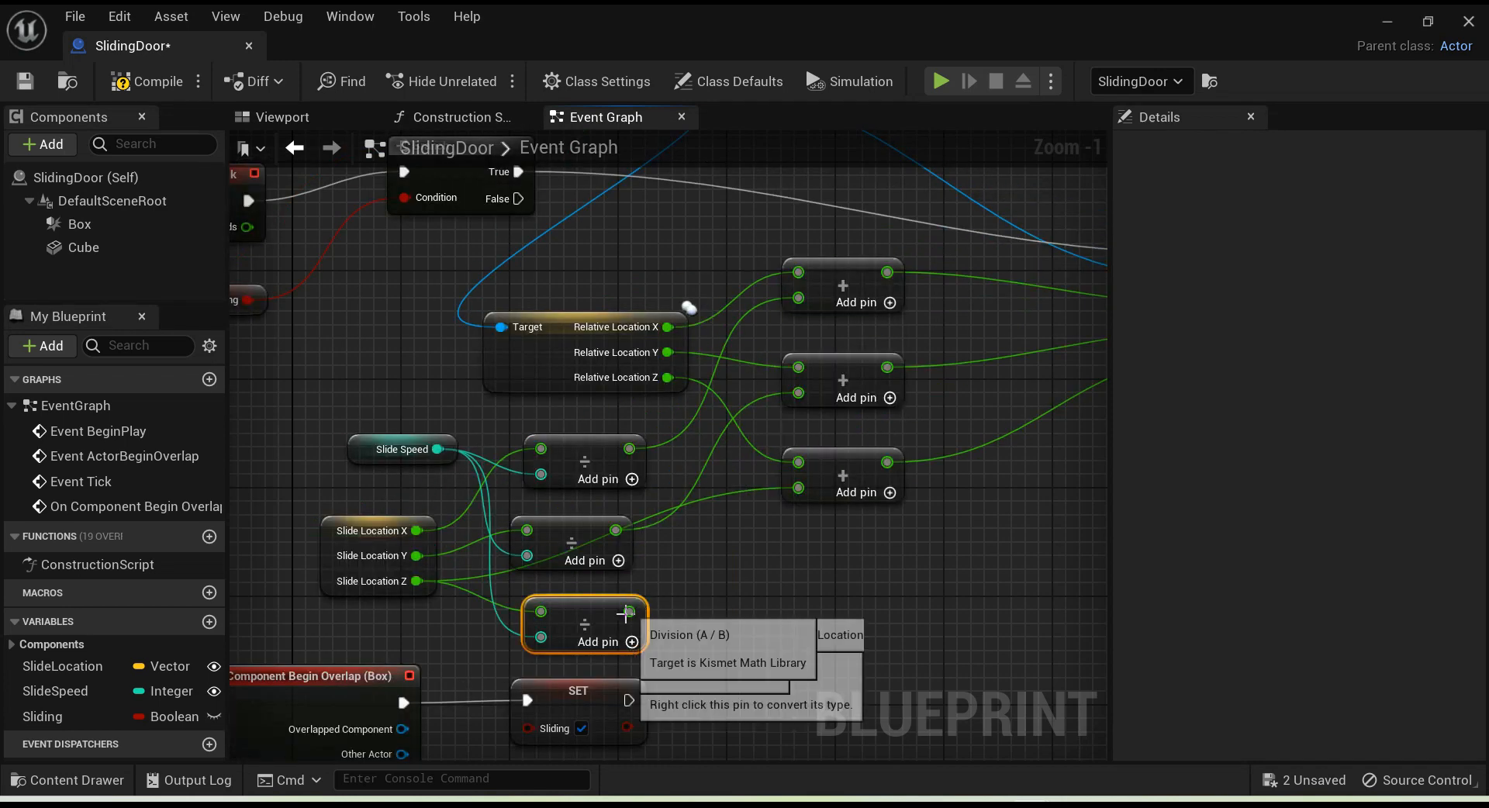
pyautogui.moveTo(629, 612); pyautogui.dragTo(804, 493)
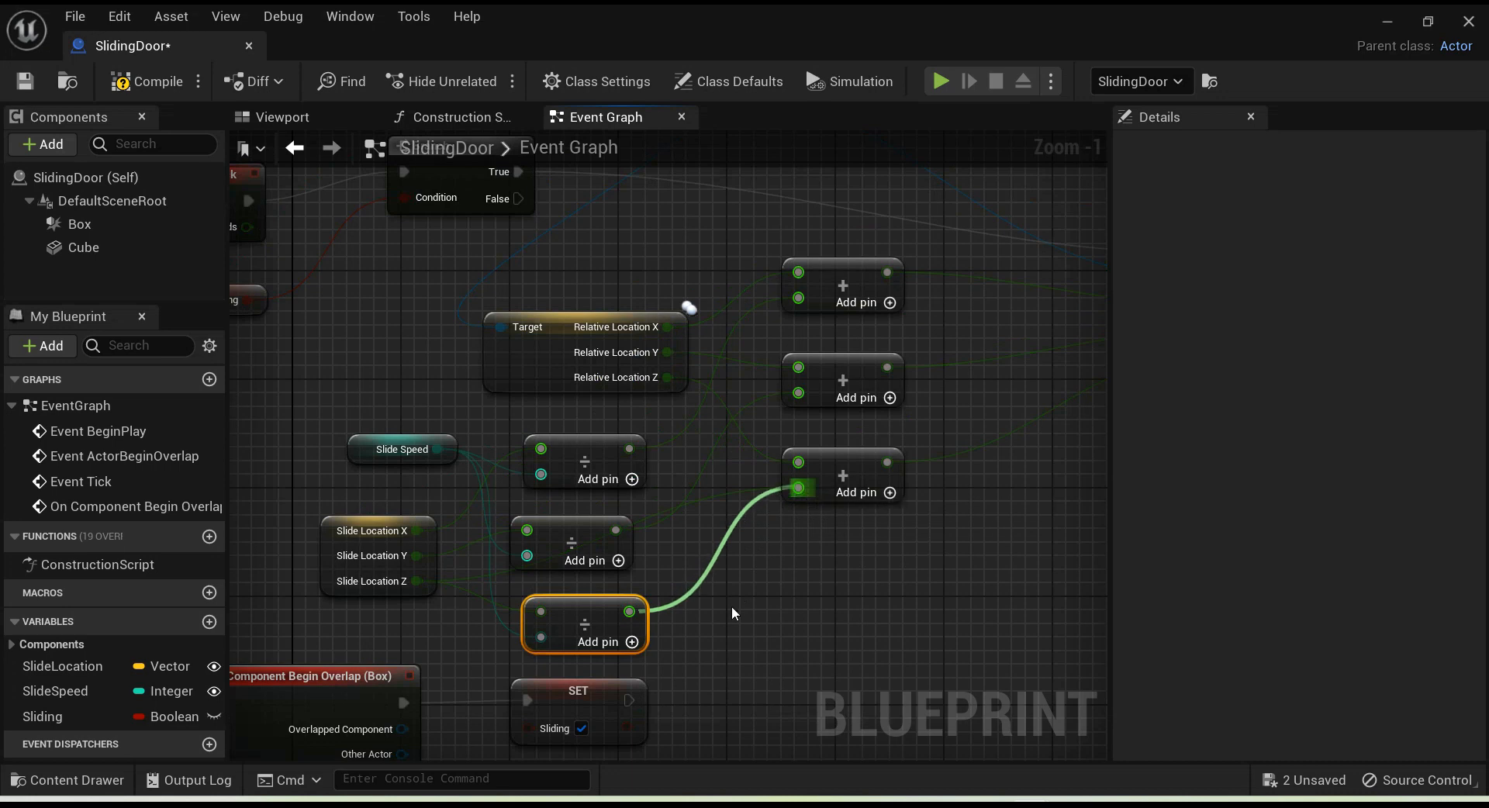
pyautogui.moveTo(943, 579); pyautogui.dragTo(650, 572, button='right')
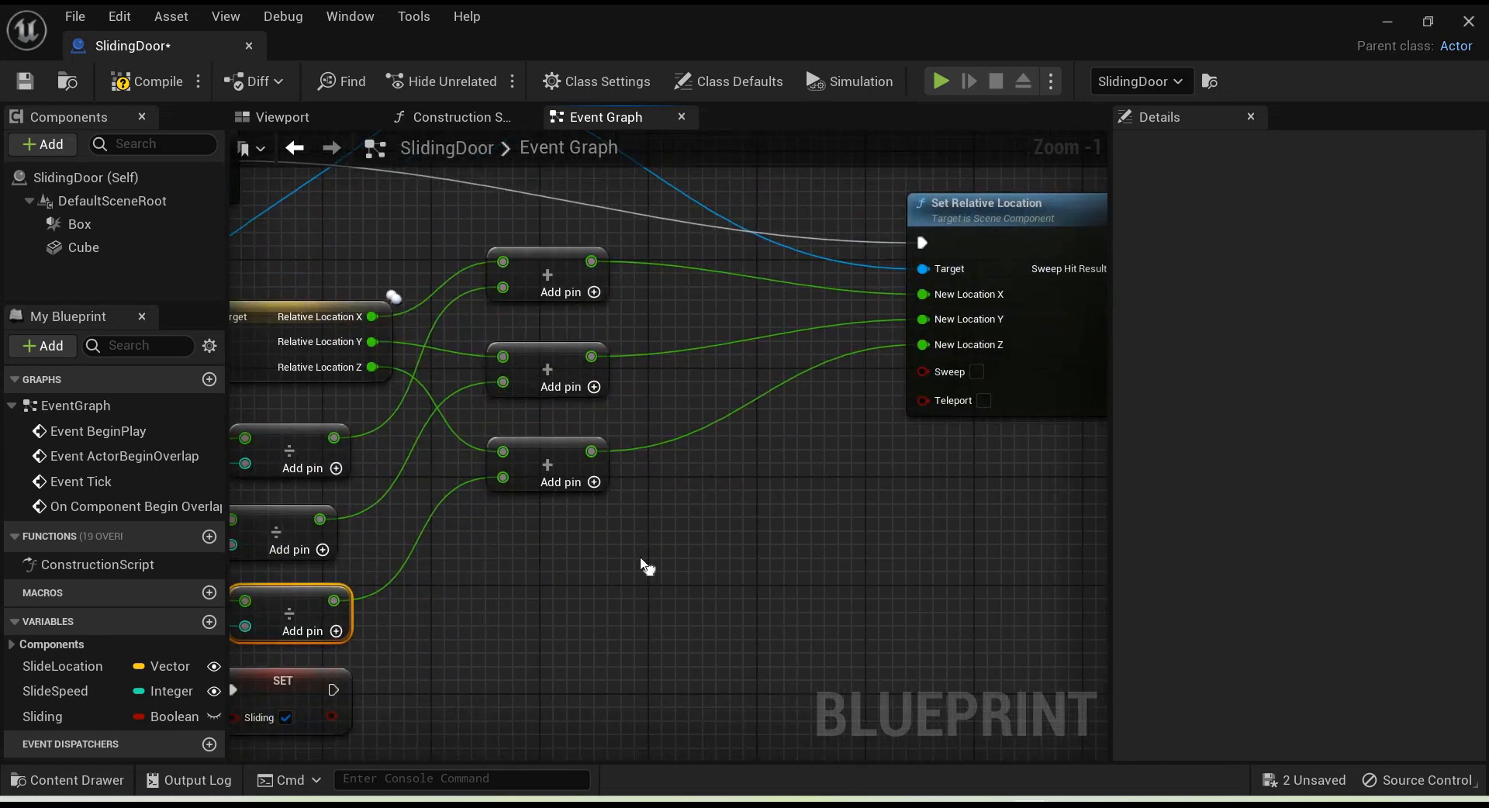
pyautogui.moveTo(480, 570); pyautogui.dragTo(725, 551, button='right')
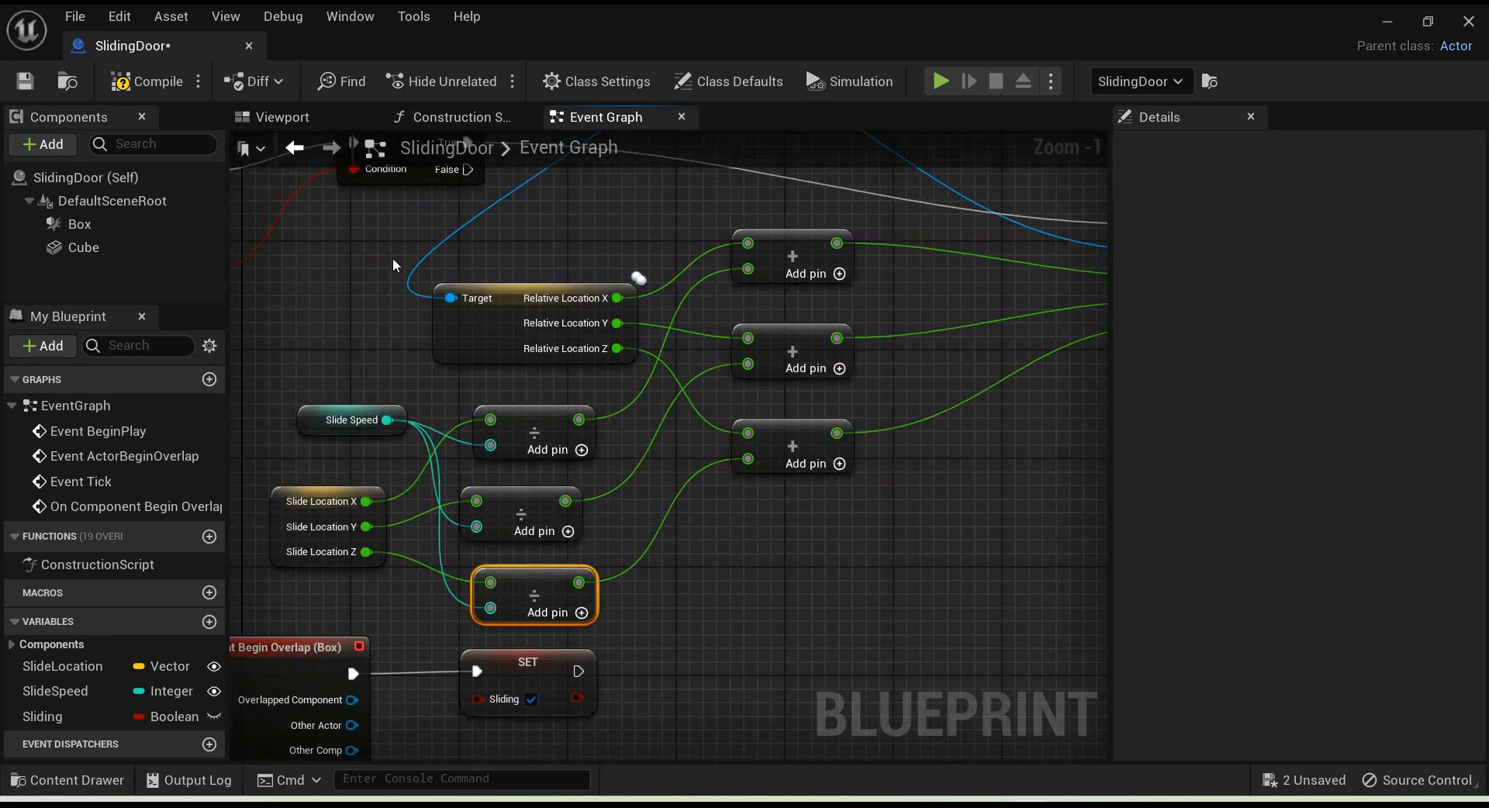
# Step: Compile the blueprint, set the SlideSpeed variable's default value to 20, and compile again
pyautogui.click(179, 82)
pyautogui.click(51, 690)
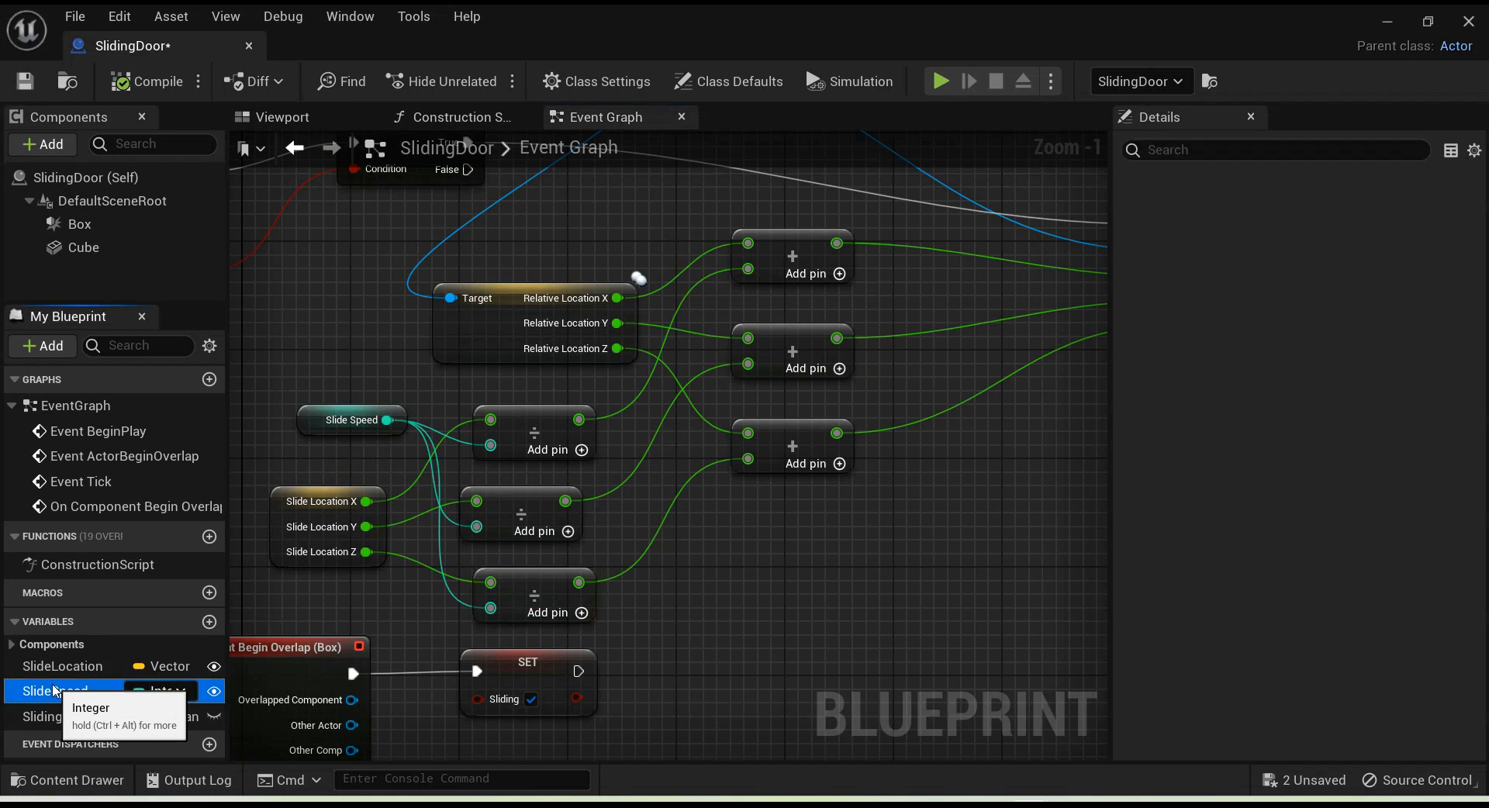
pyautogui.click(1302, 652)
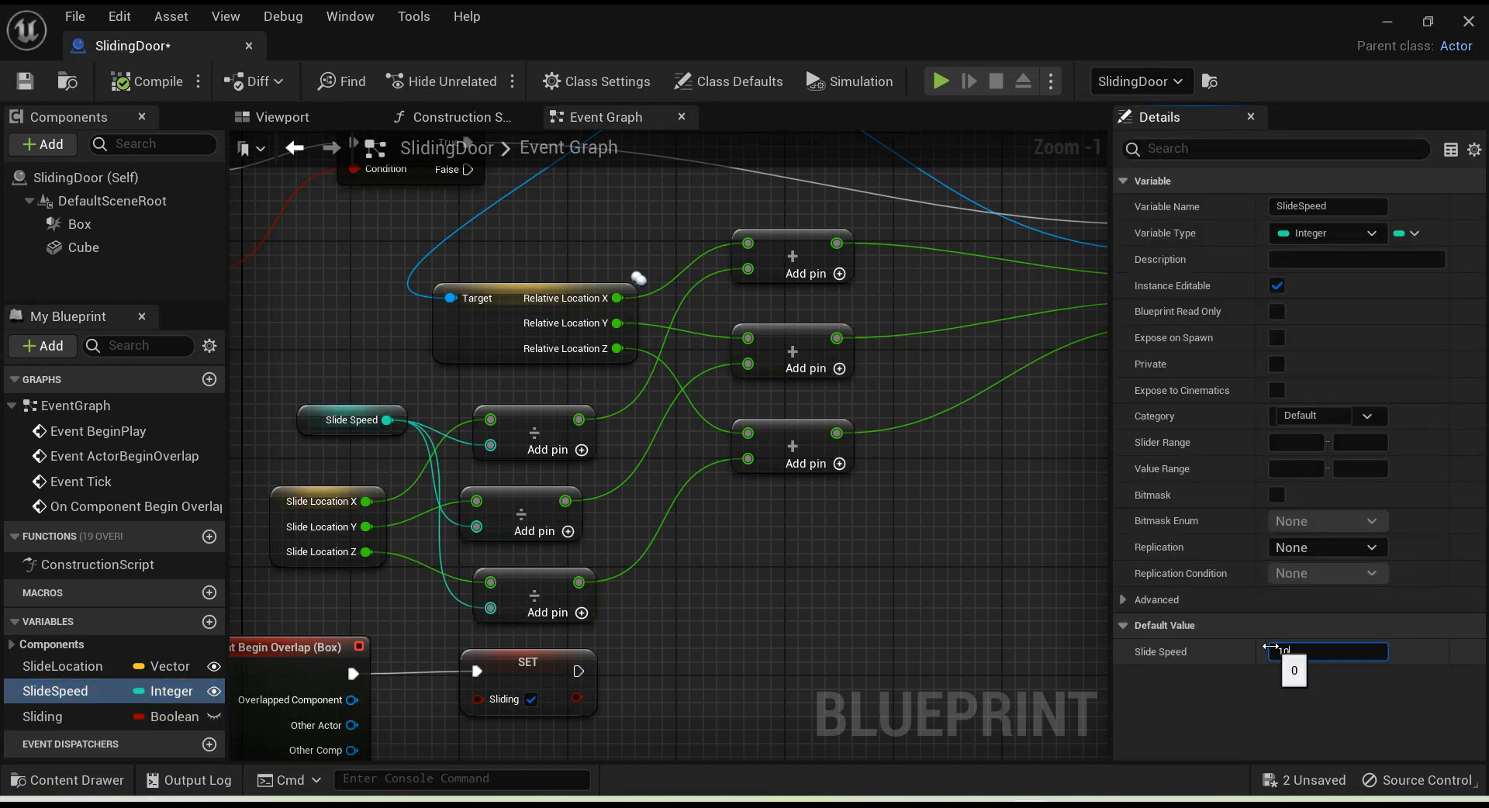
pyautogui.write('20')
pyautogui.click(139, 86)
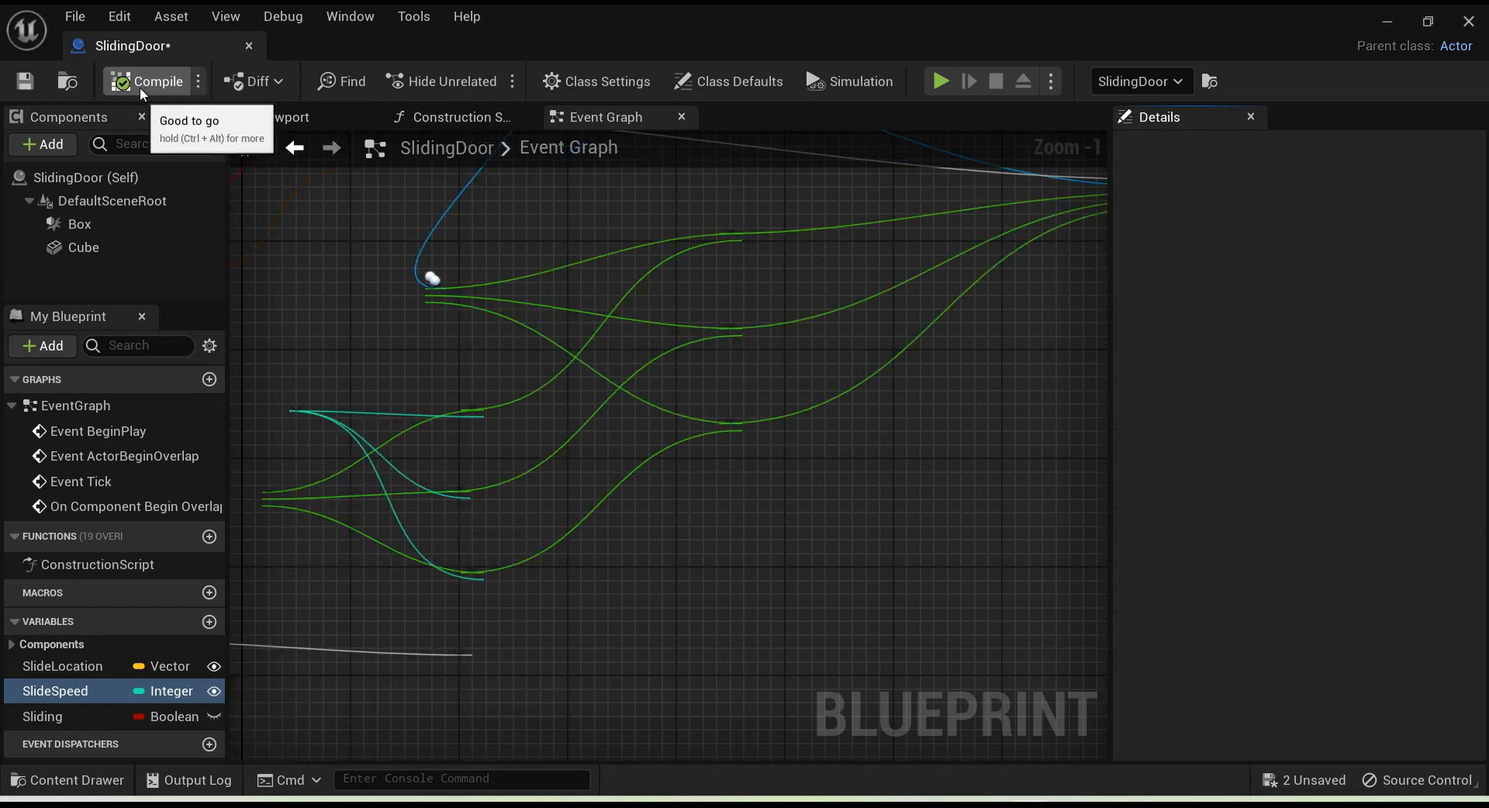
# Step: Play-test the level from the level editor, running the character up to the sliding door and around it to examine how it slides
pyautogui.click(1386, 23)
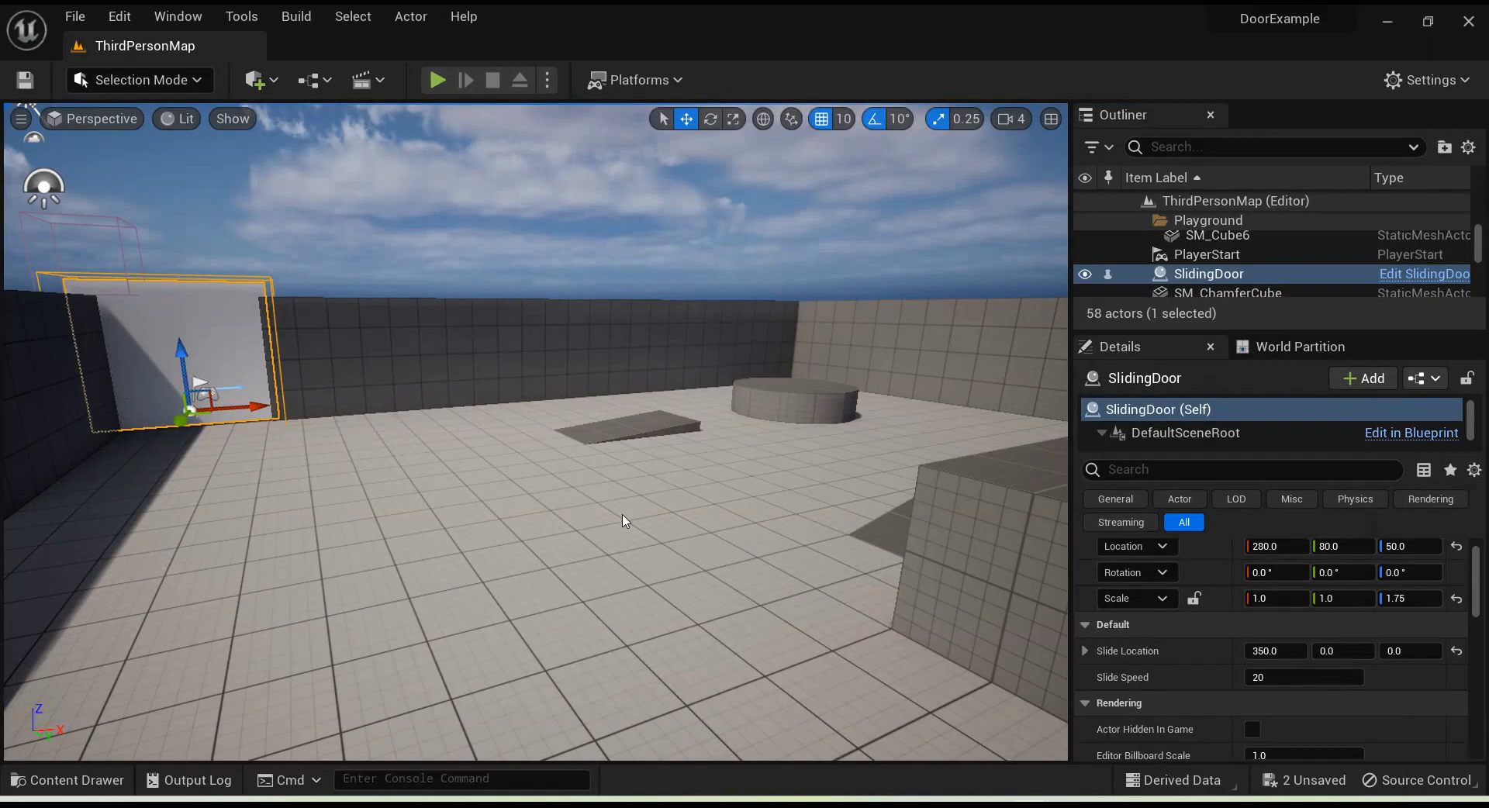
pyautogui.click(437, 80)
pyautogui.press('w')
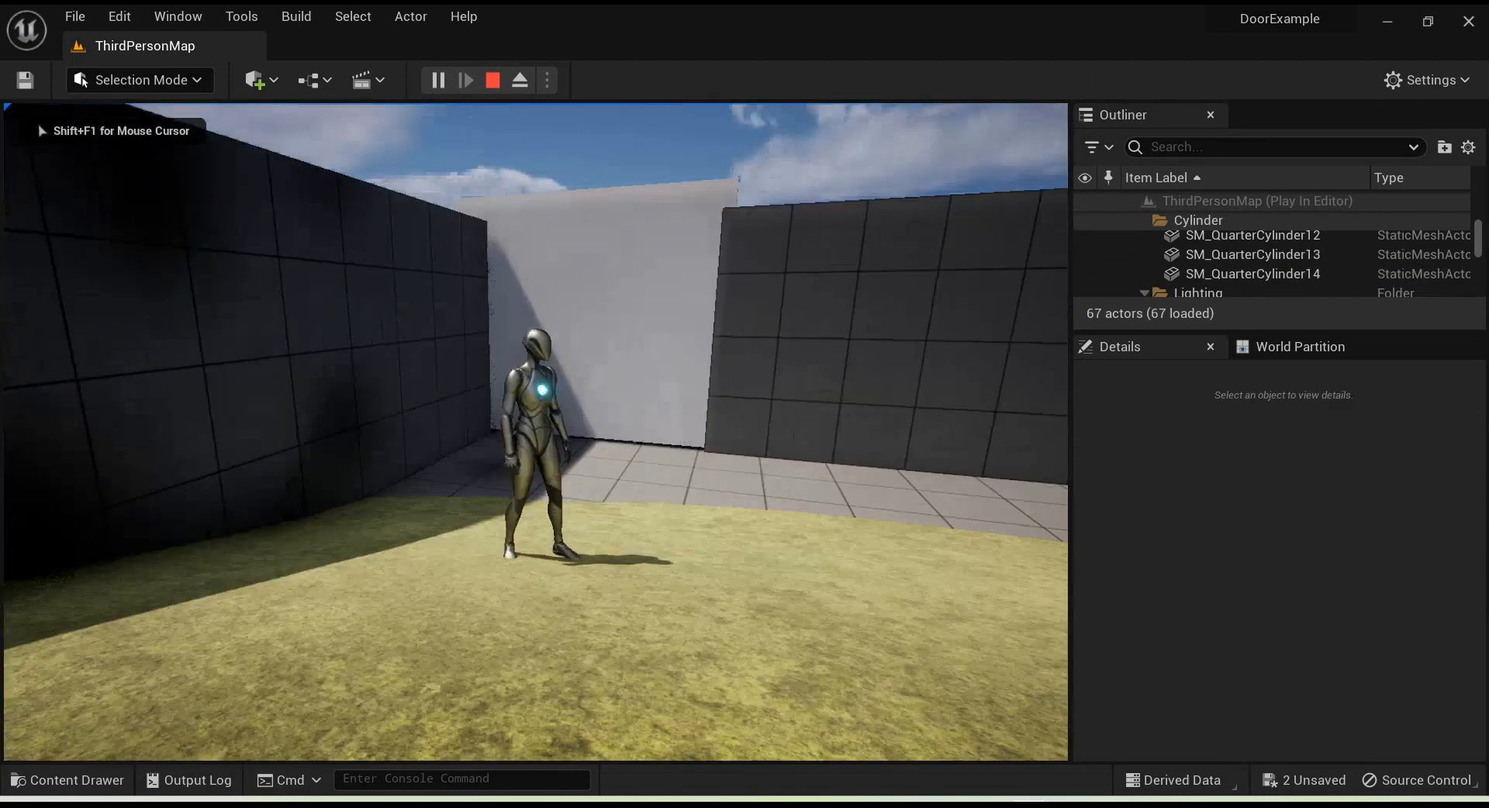
pyautogui.press('w')
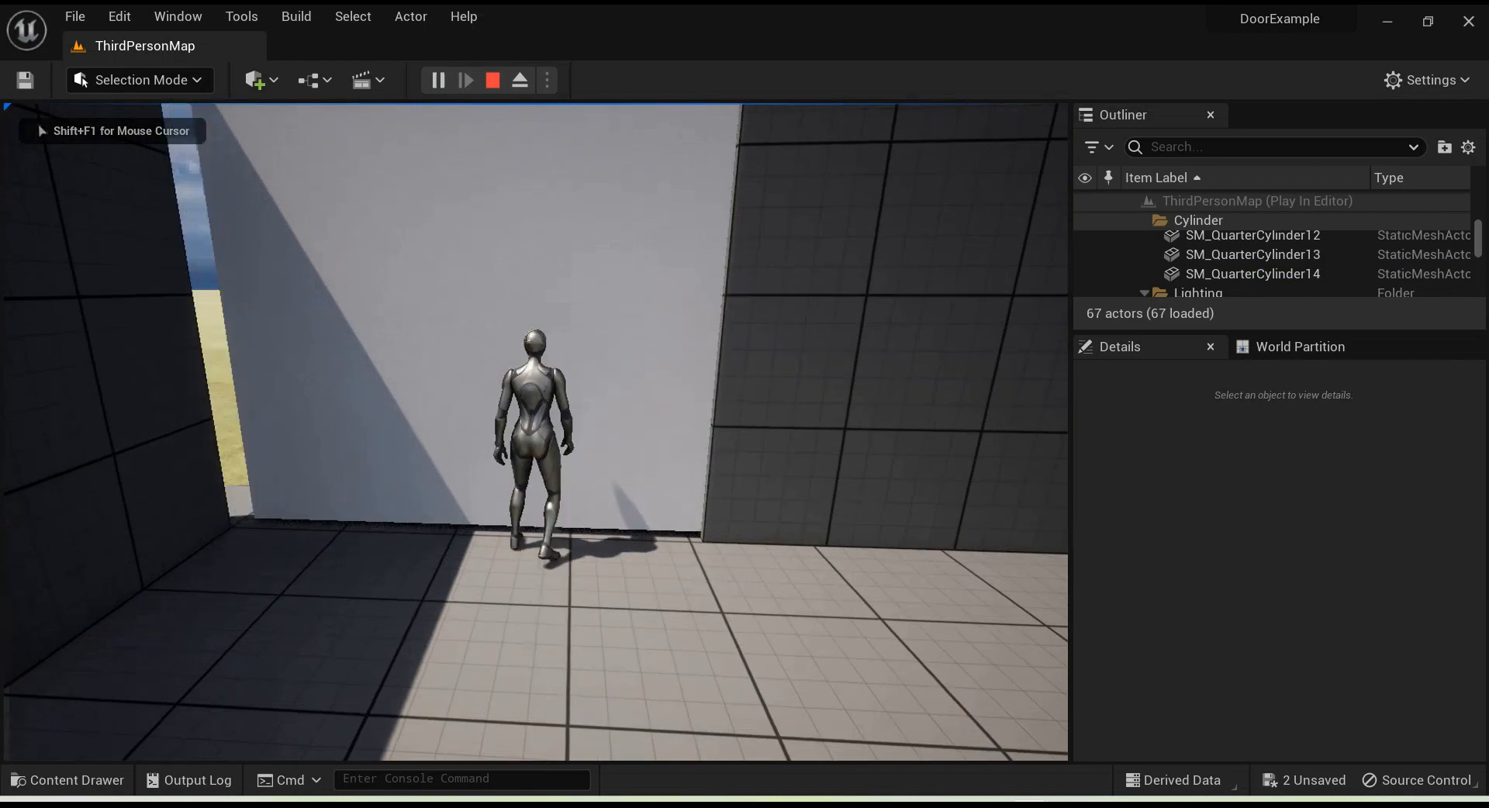
pyautogui.press('s')
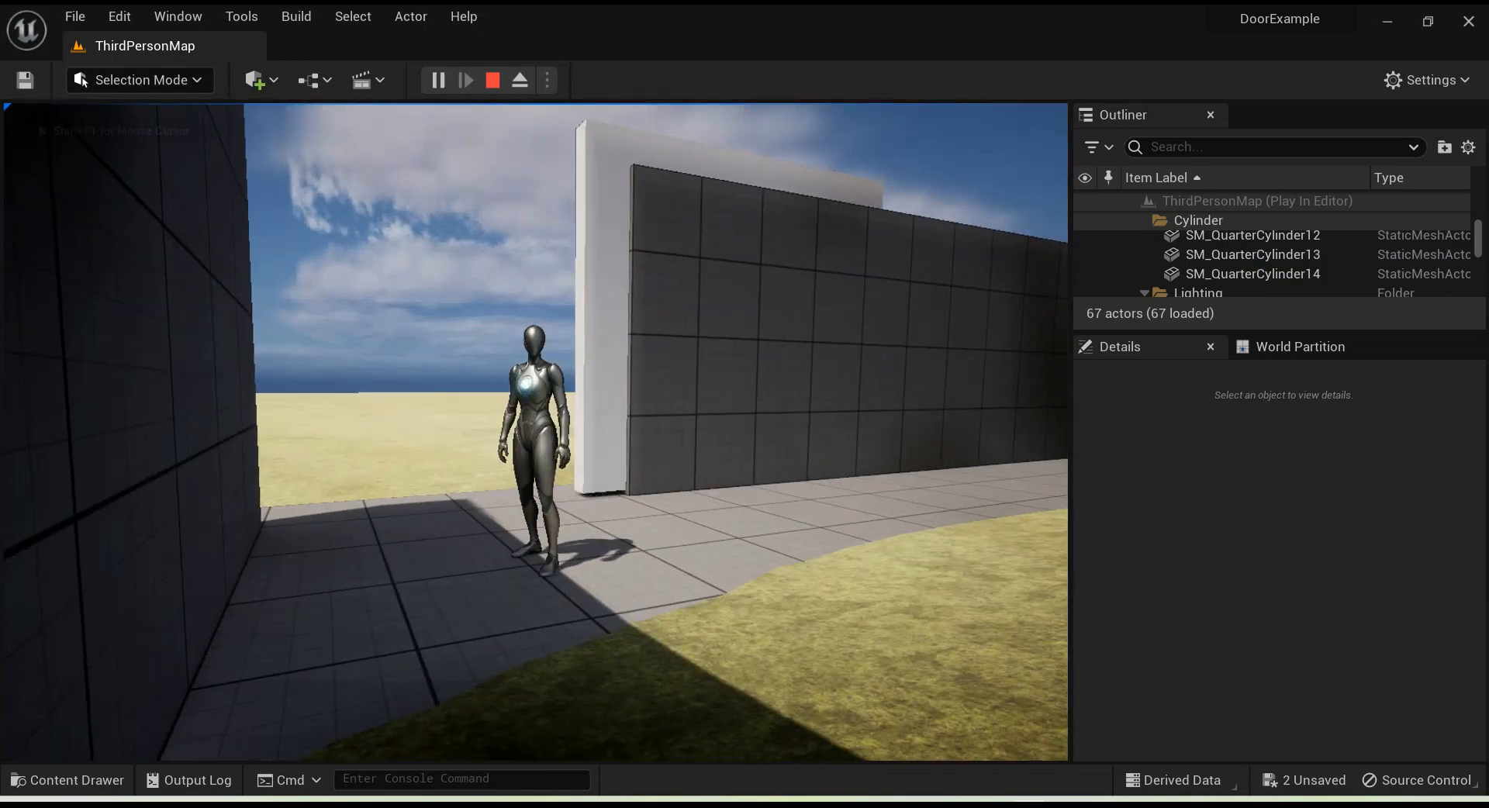
pyautogui.press('d')
pyautogui.press('s')
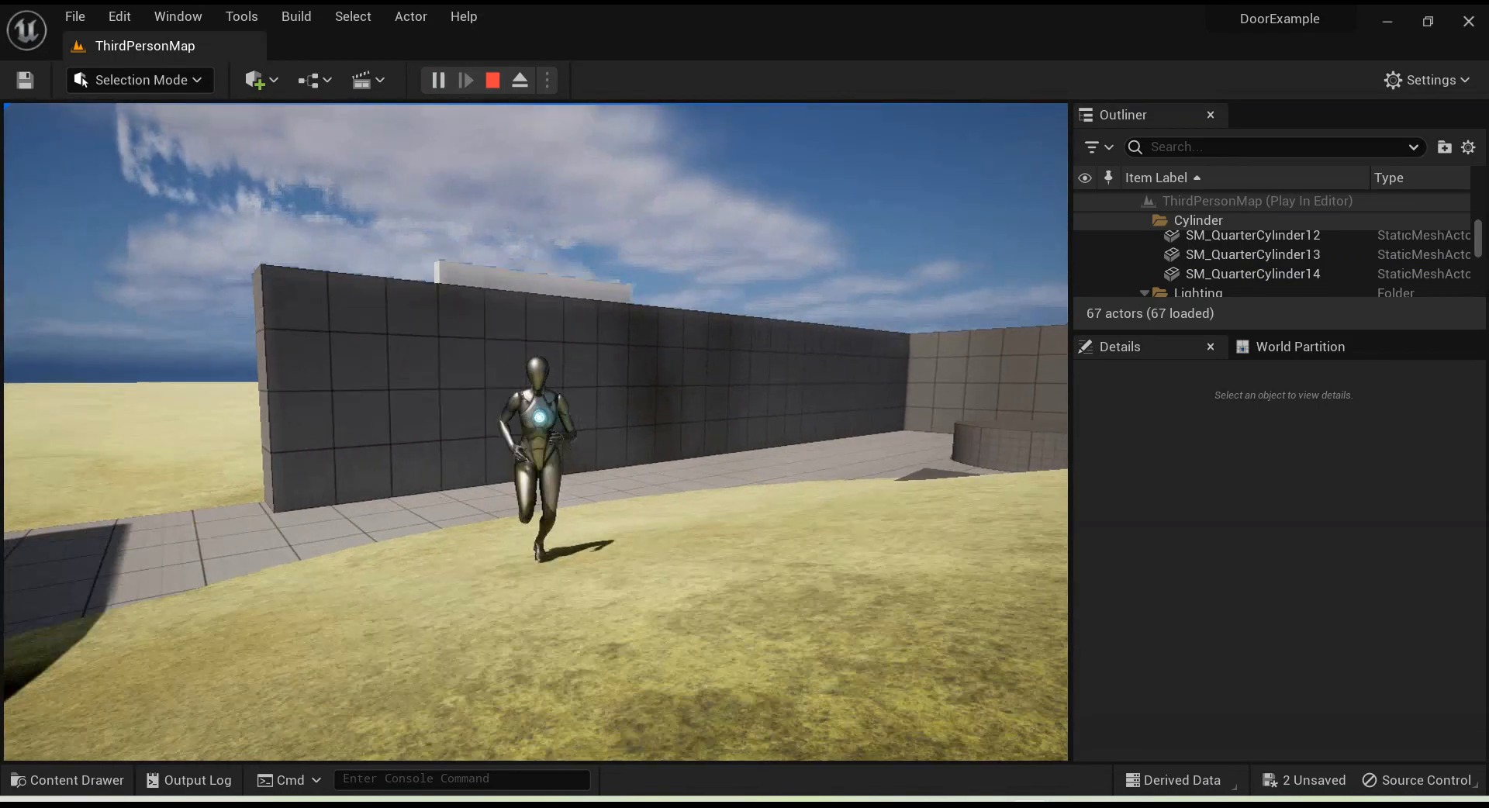
pyautogui.press('d')
pyautogui.press('s')
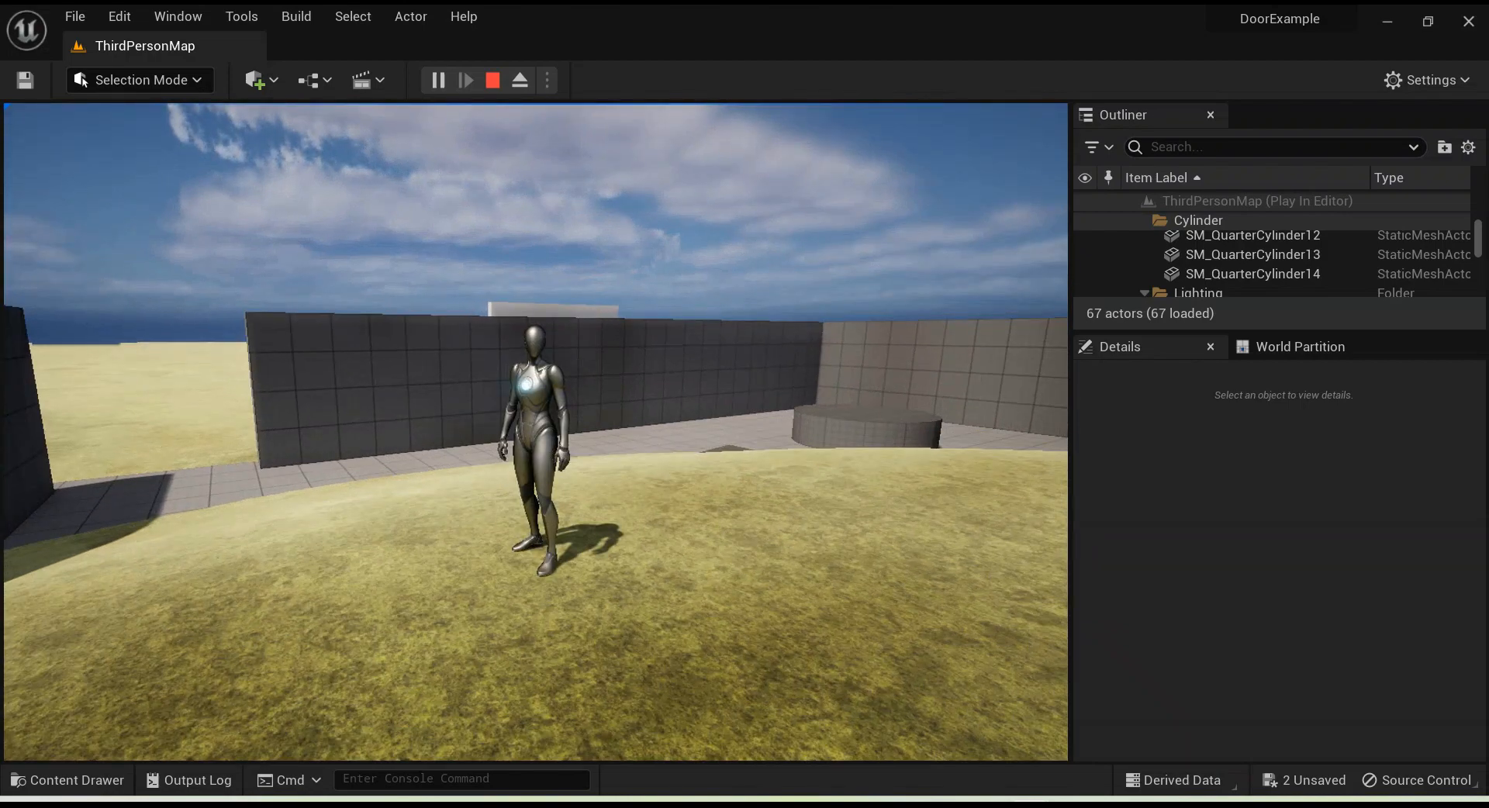
pyautogui.press('w')
pyautogui.press('a')
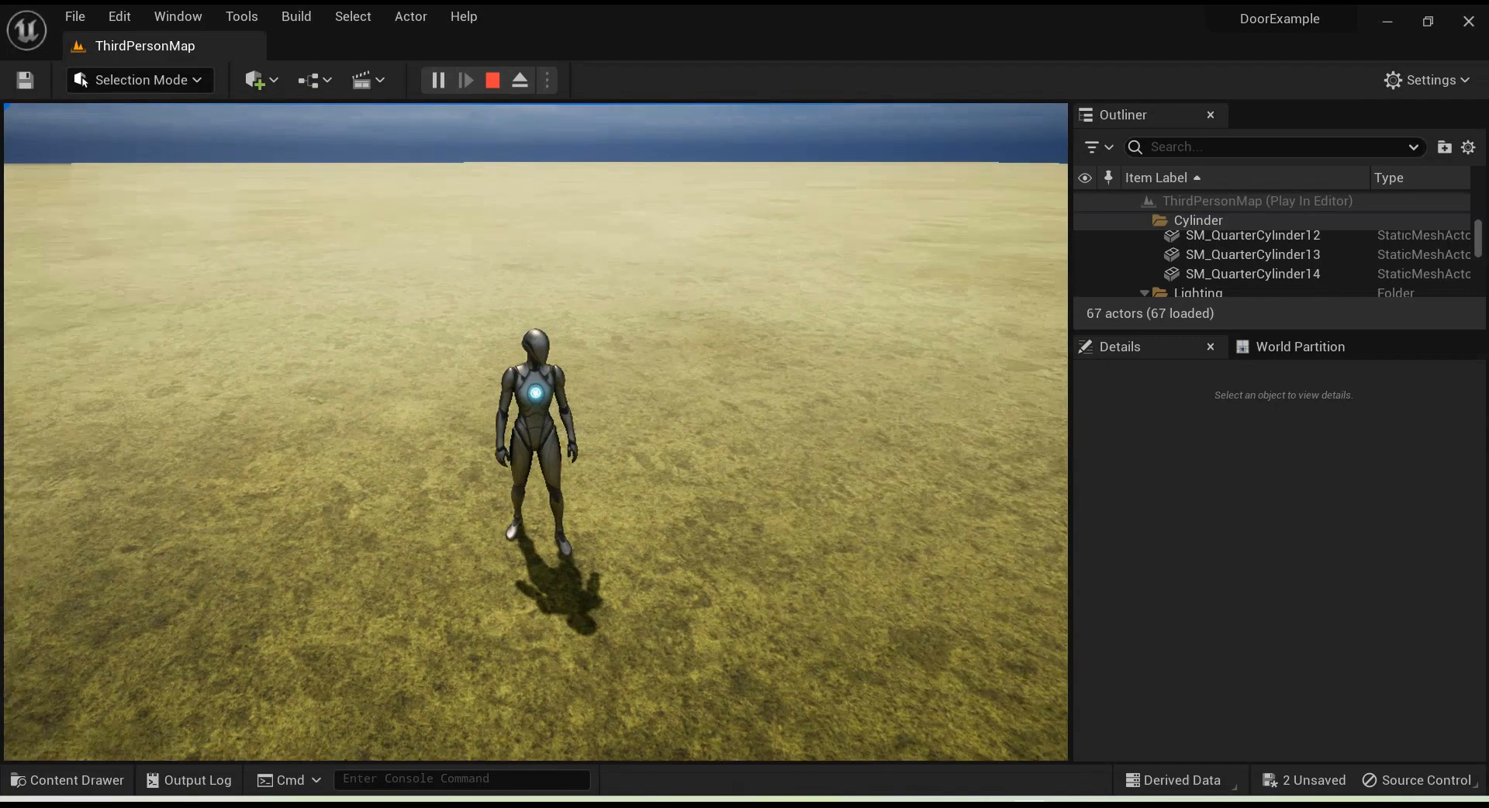
pyautogui.press('w')
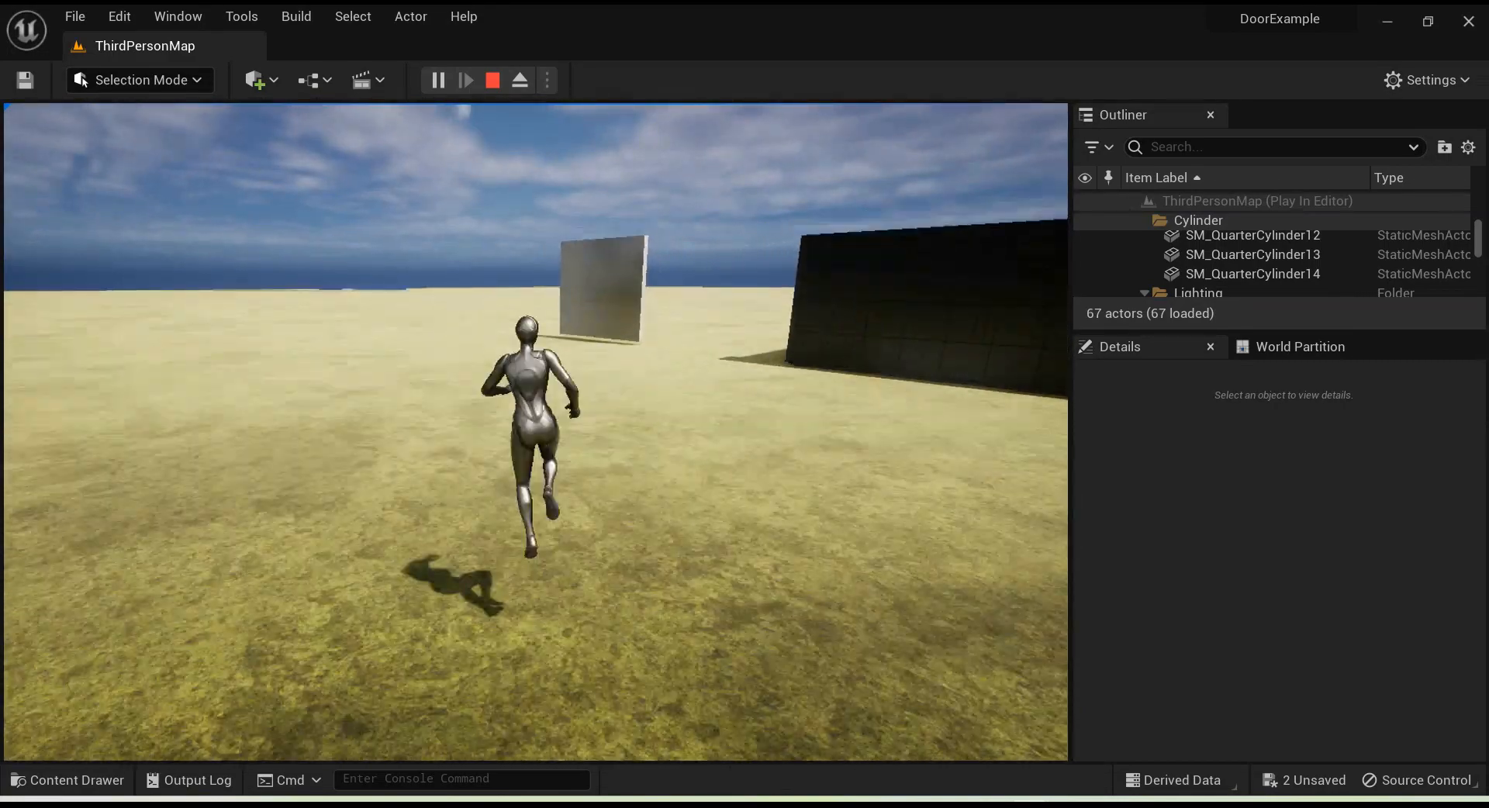
pyautogui.press('Escape')
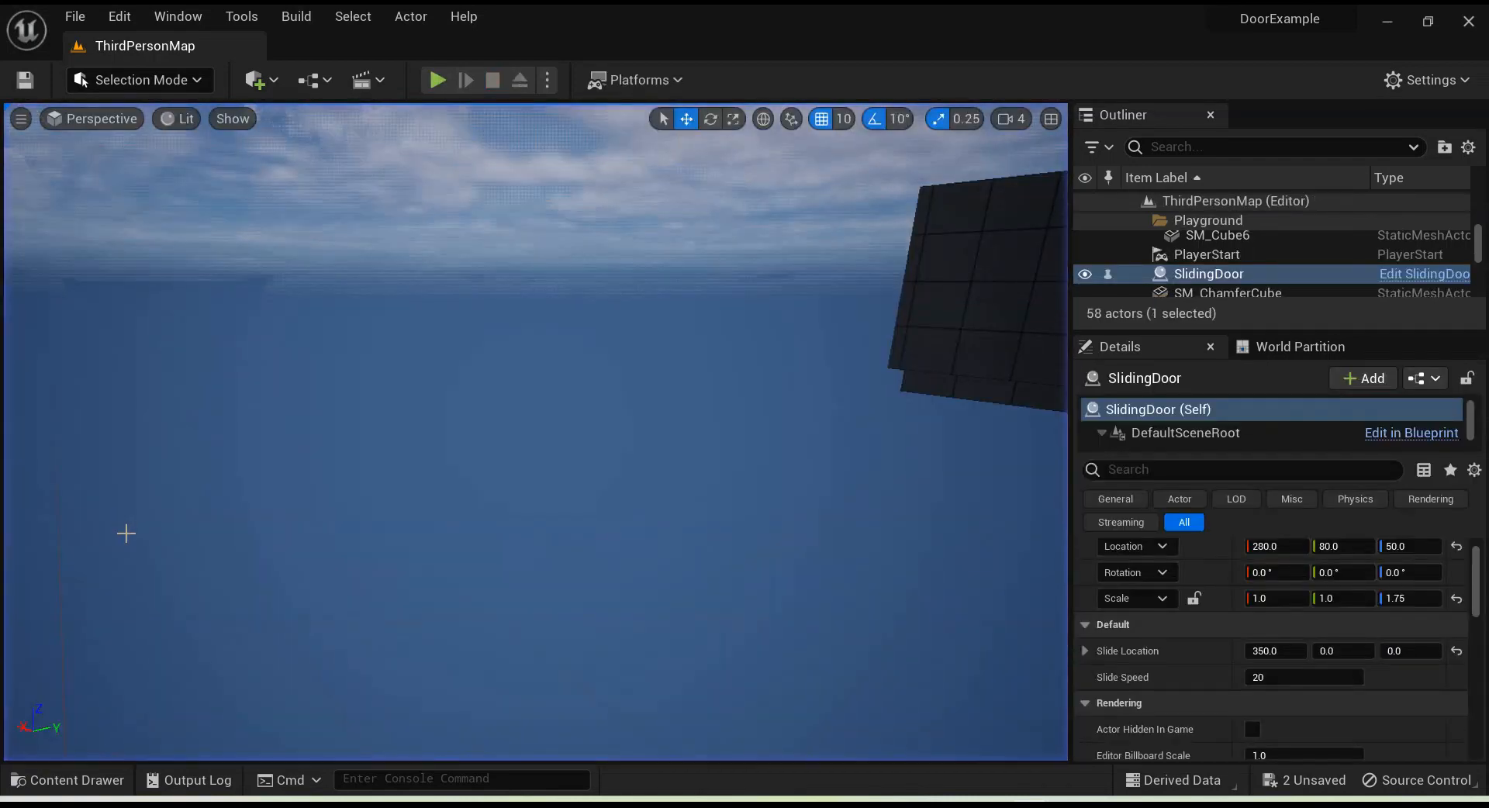
pyautogui.click(434, 90)
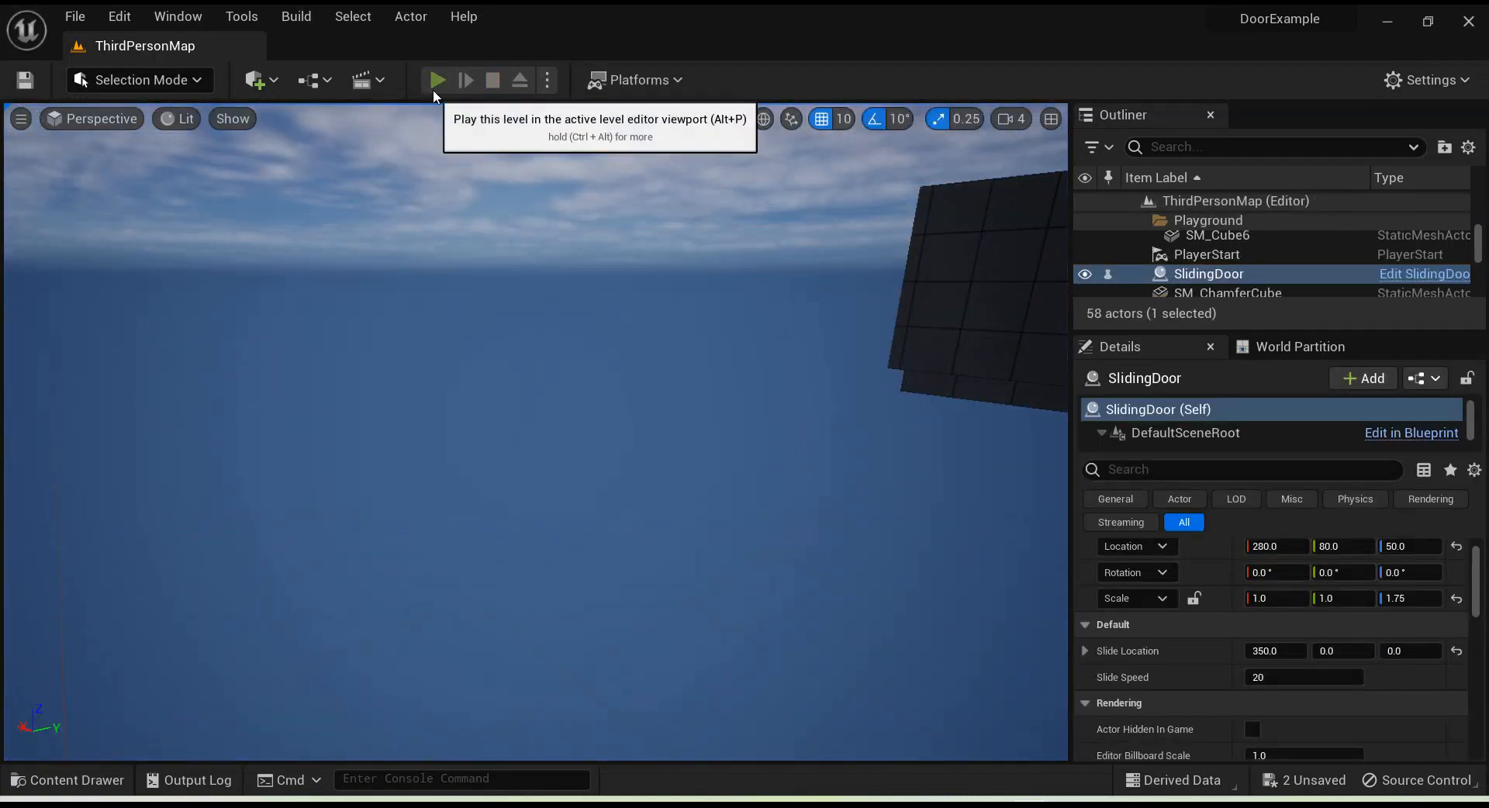
pyautogui.press('Escape')
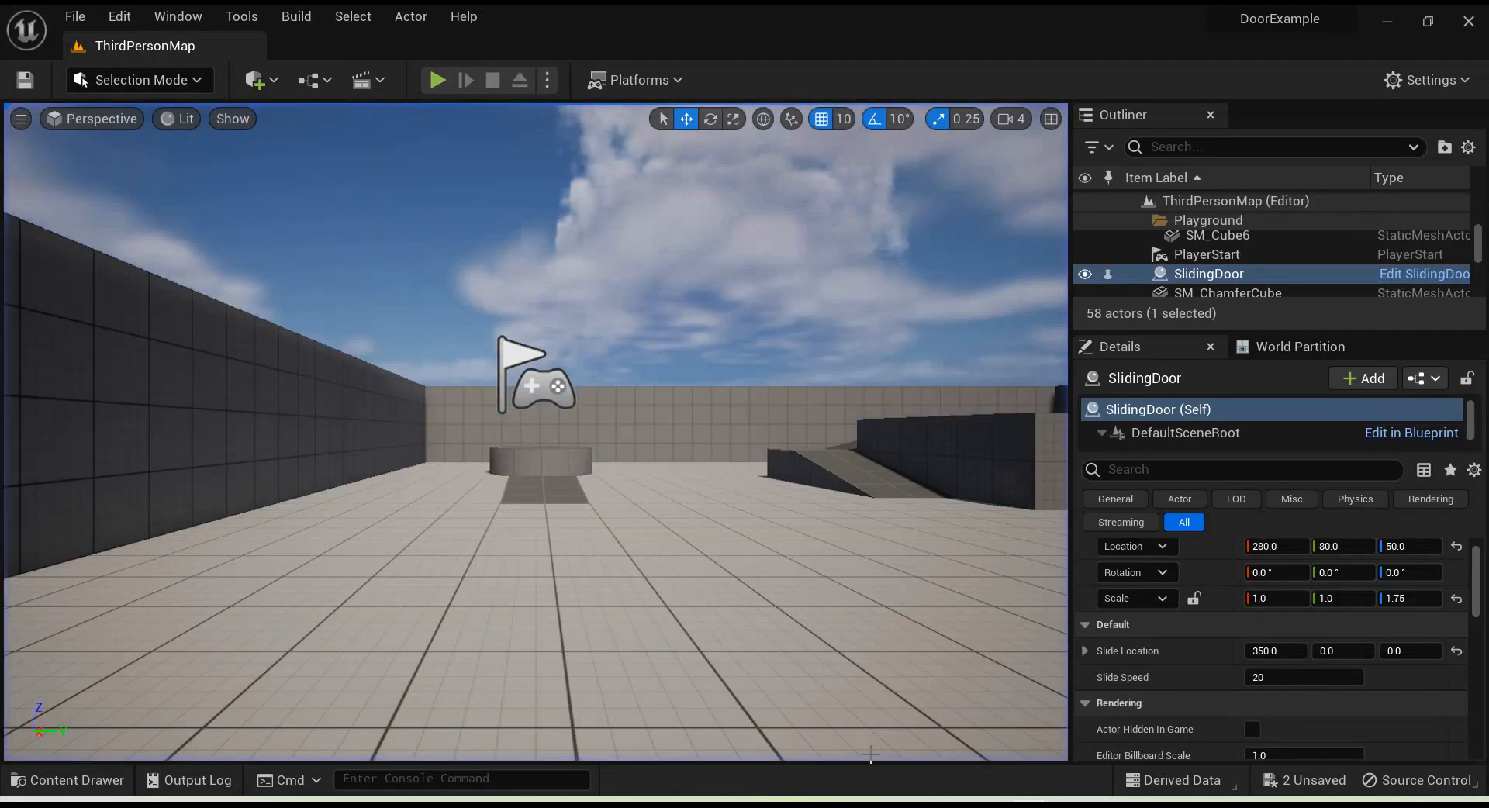
# Step: Return to the SlidingDoor blueprint and move the On Component Begin Overlap (Box) event with its SET Sliding node further below the movement nodes
pyautogui.moveTo(1030, 802)
pyautogui.click(1110, 723)
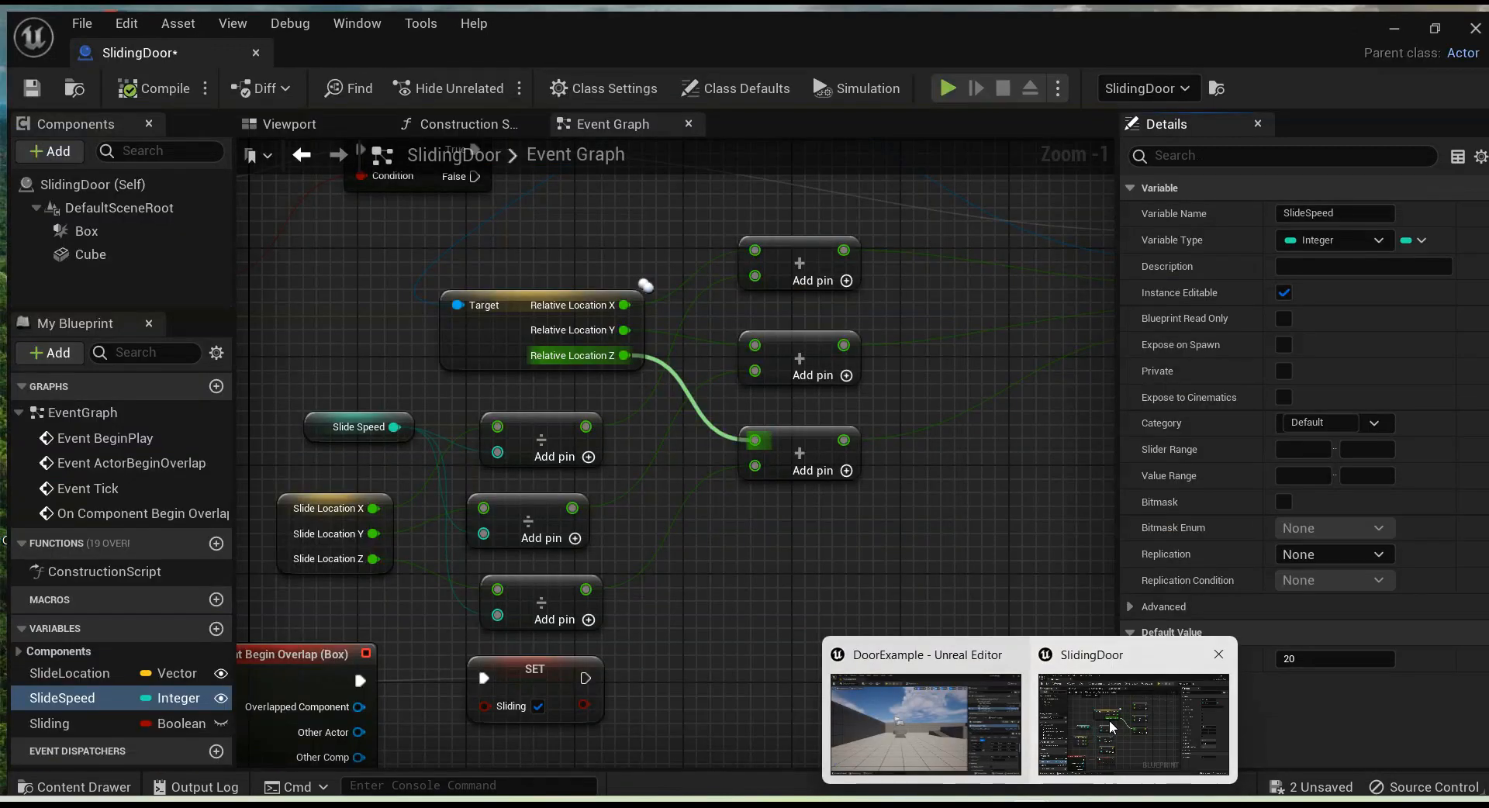
pyautogui.scroll(-3, 812, 602)
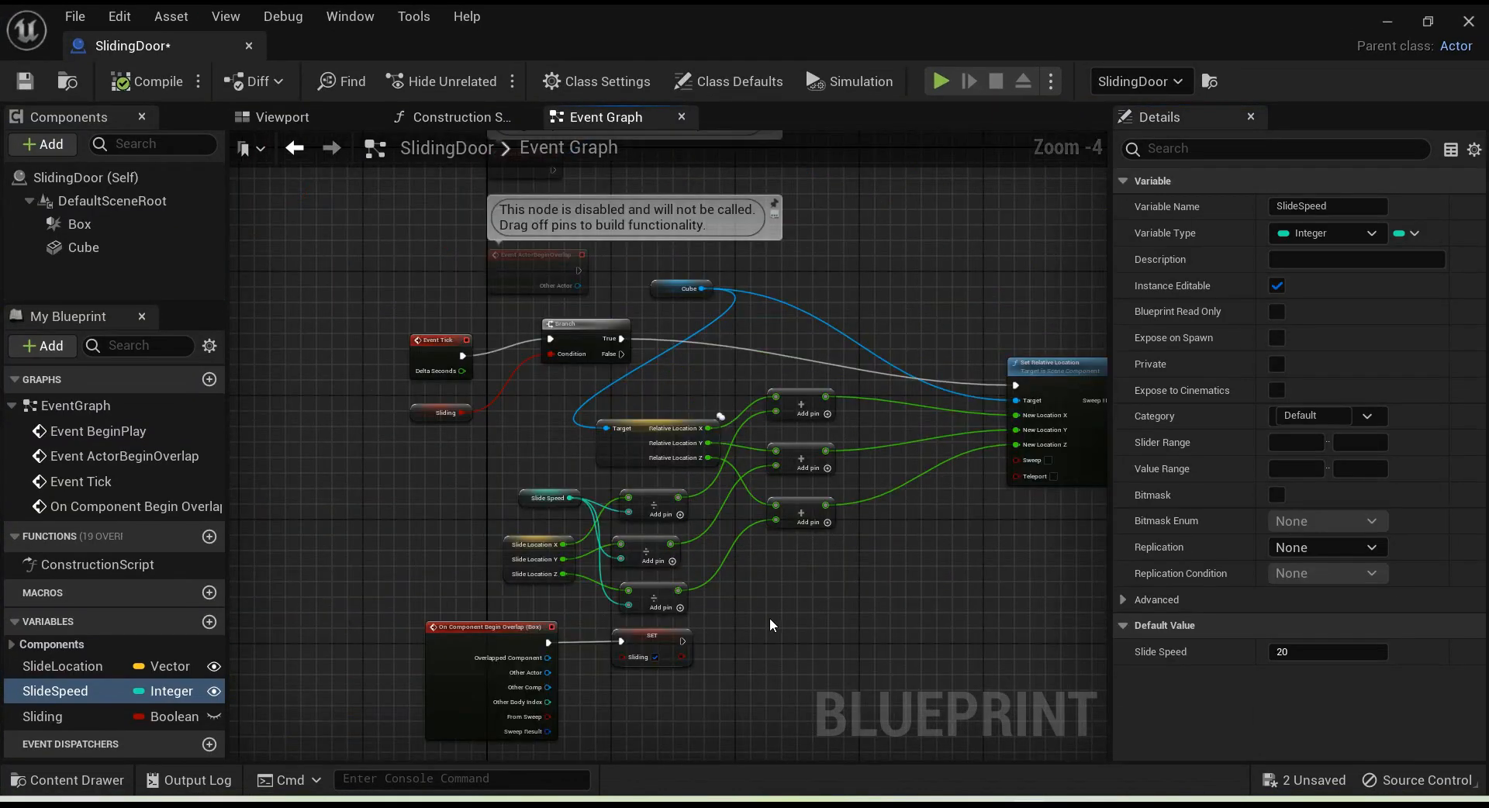
pyautogui.moveTo(553, 677); pyautogui.dragTo(485, 571)
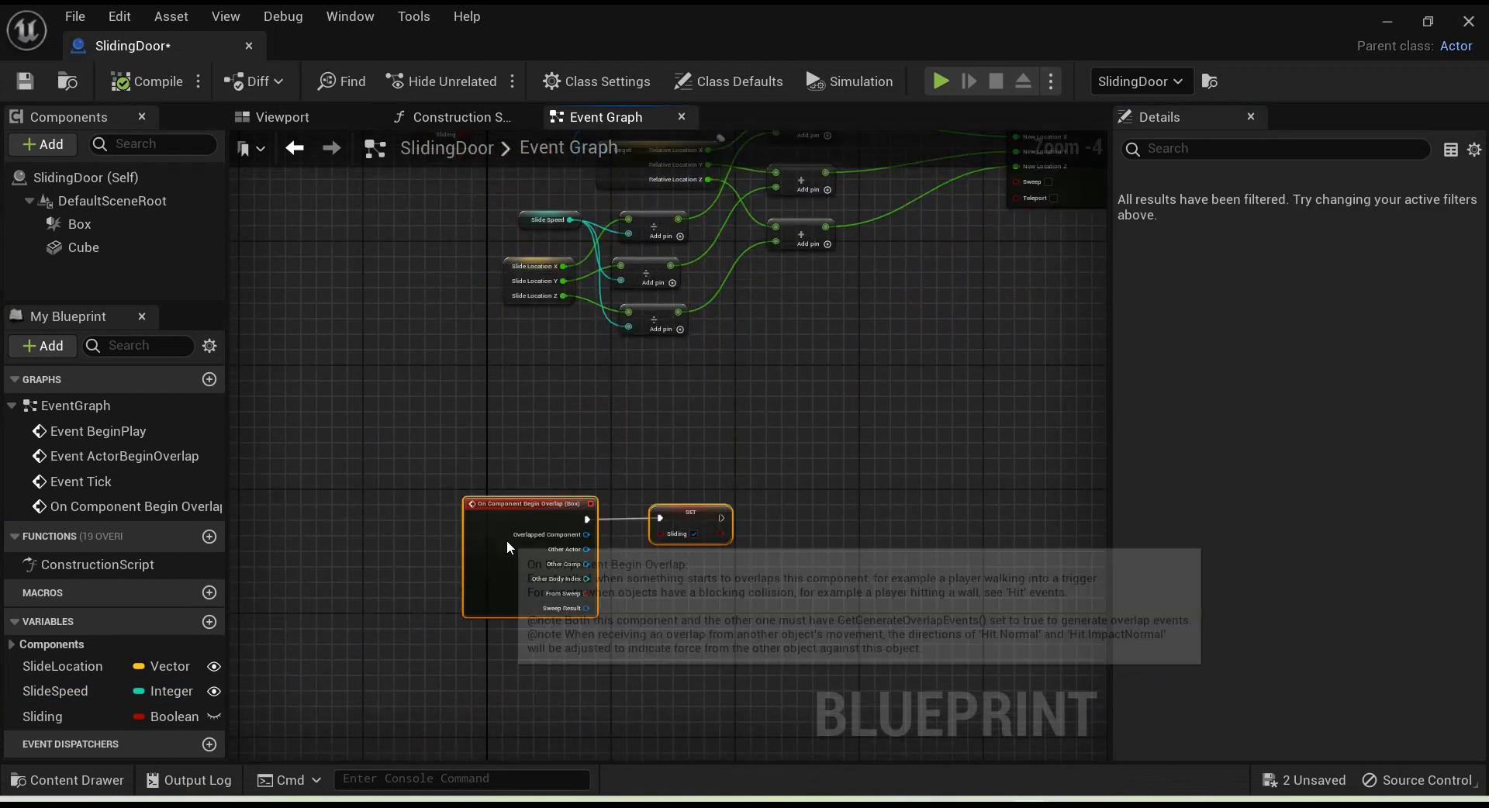
# Step: Examine the Event Tick movement nodes, from the Slide Location divisions through the additions to Set Relative Location
pyautogui.click(770, 369)
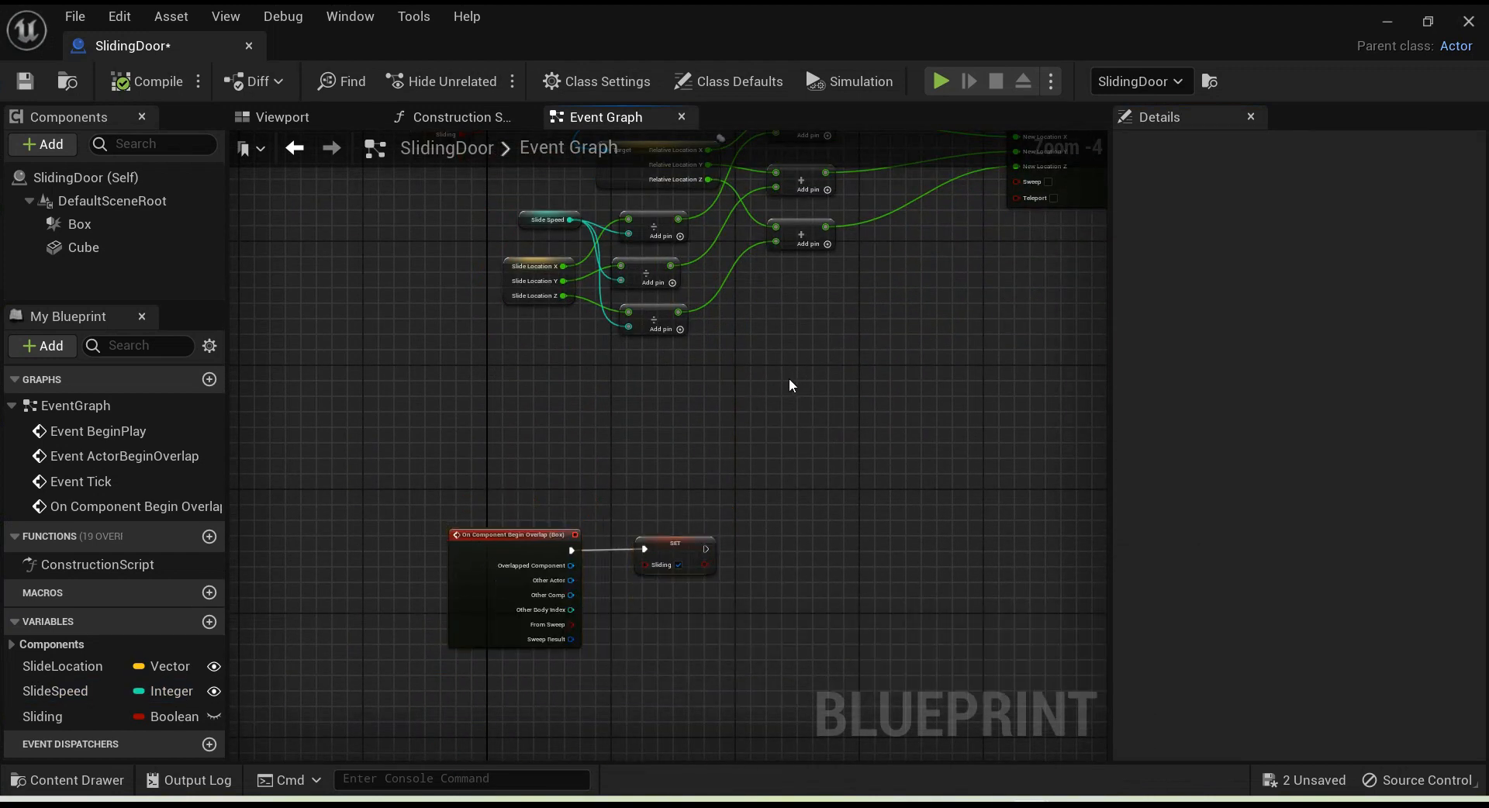
pyautogui.moveTo(789, 386); pyautogui.dragTo(675, 644, button='right')
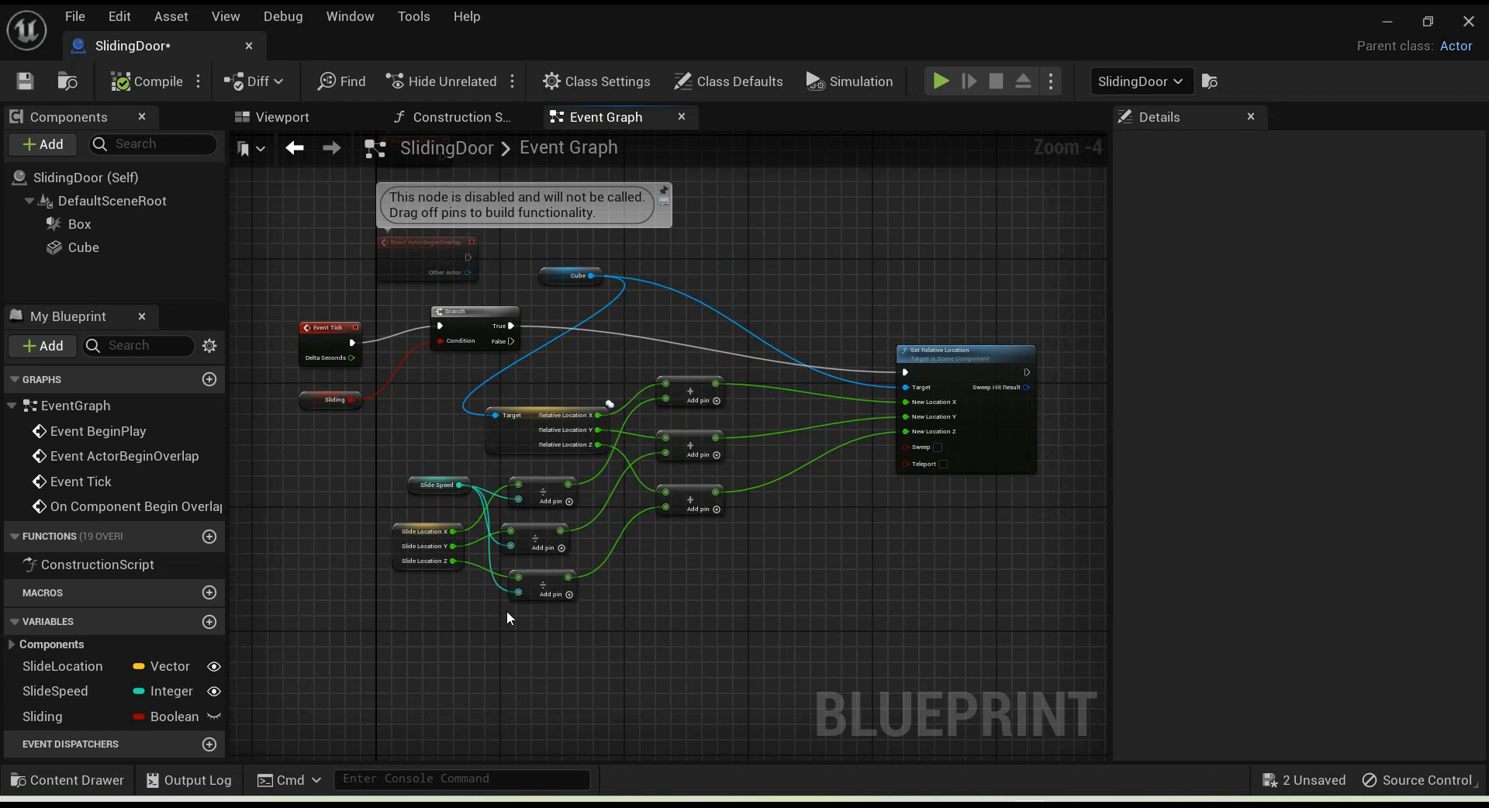
pyautogui.scroll(4, 510, 618)
pyautogui.scroll(-1, 743, 646)
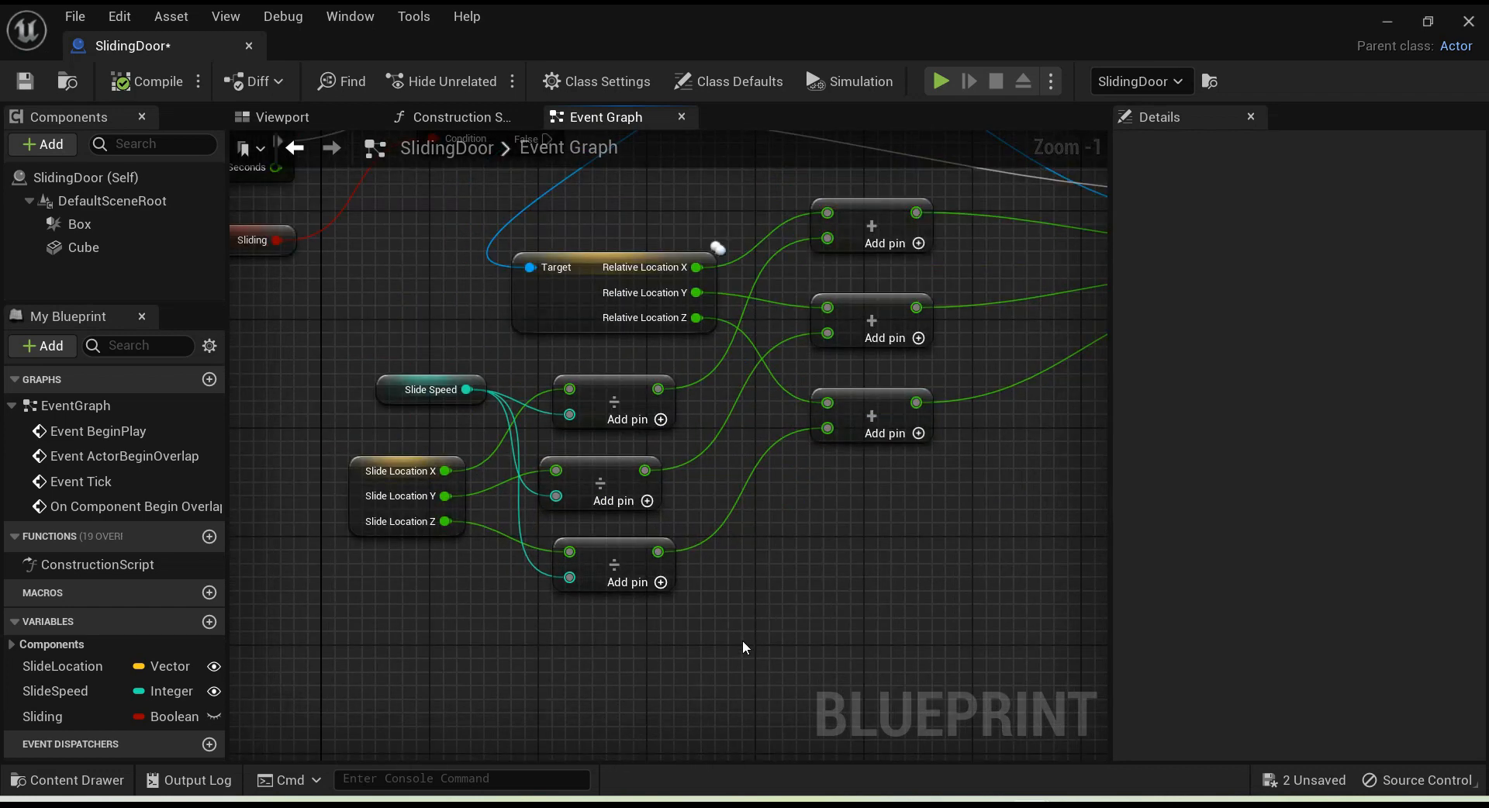
pyautogui.scroll(-1, 743, 647)
pyautogui.scroll(-1, 821, 609)
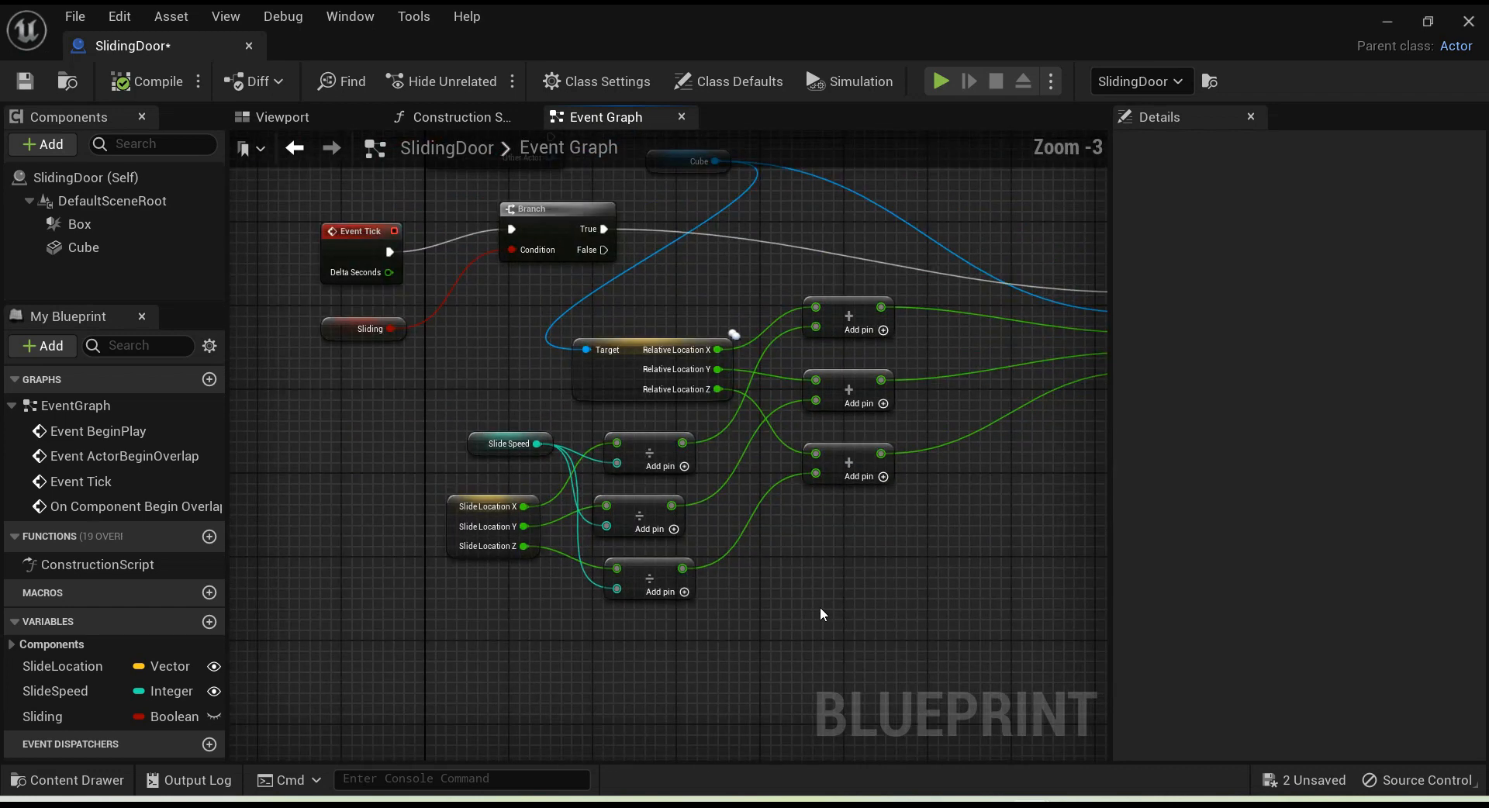
pyautogui.scroll(-1, 821, 614)
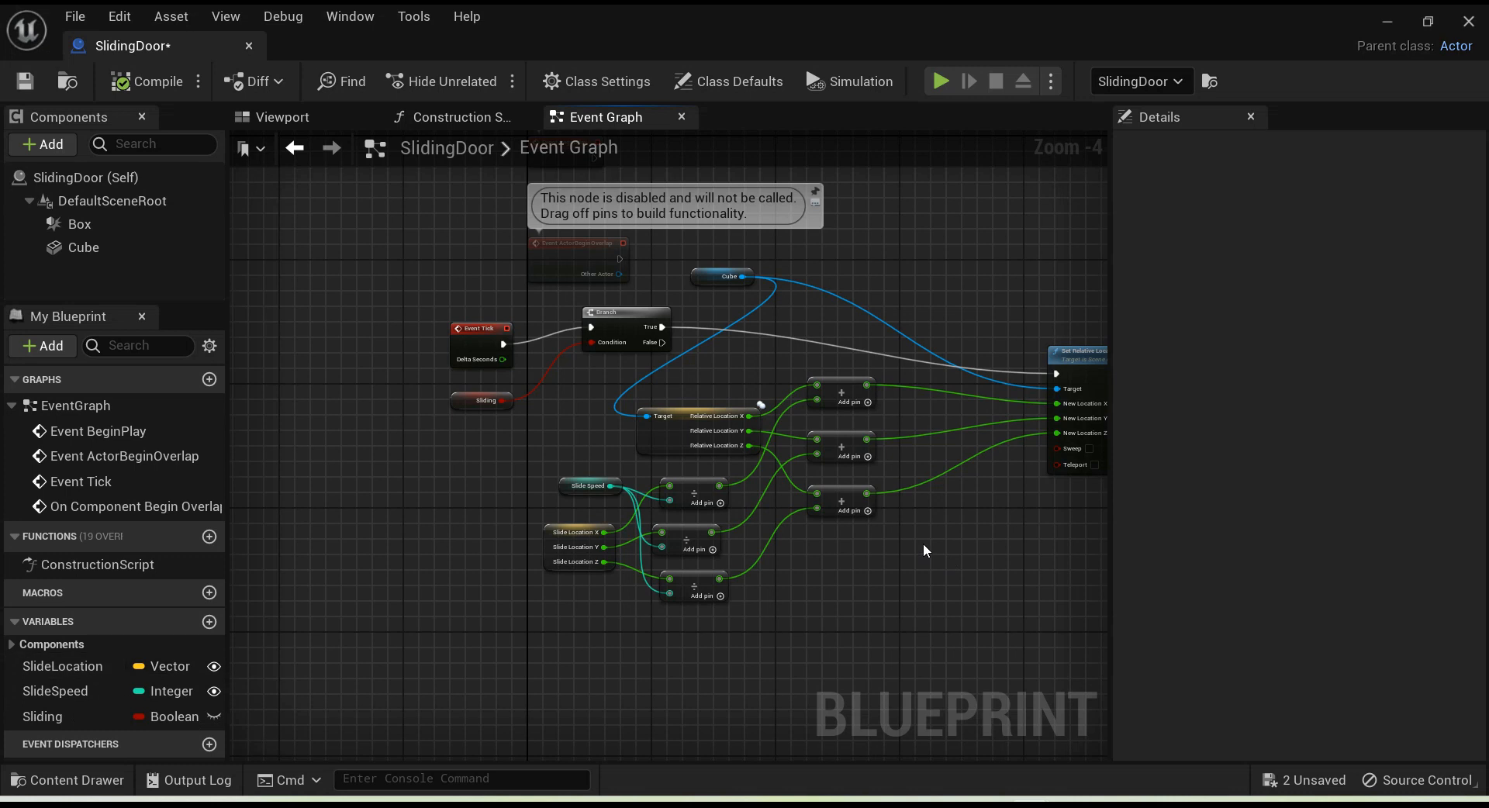
pyautogui.scroll(1, 924, 546)
pyautogui.scroll(1, 923, 549)
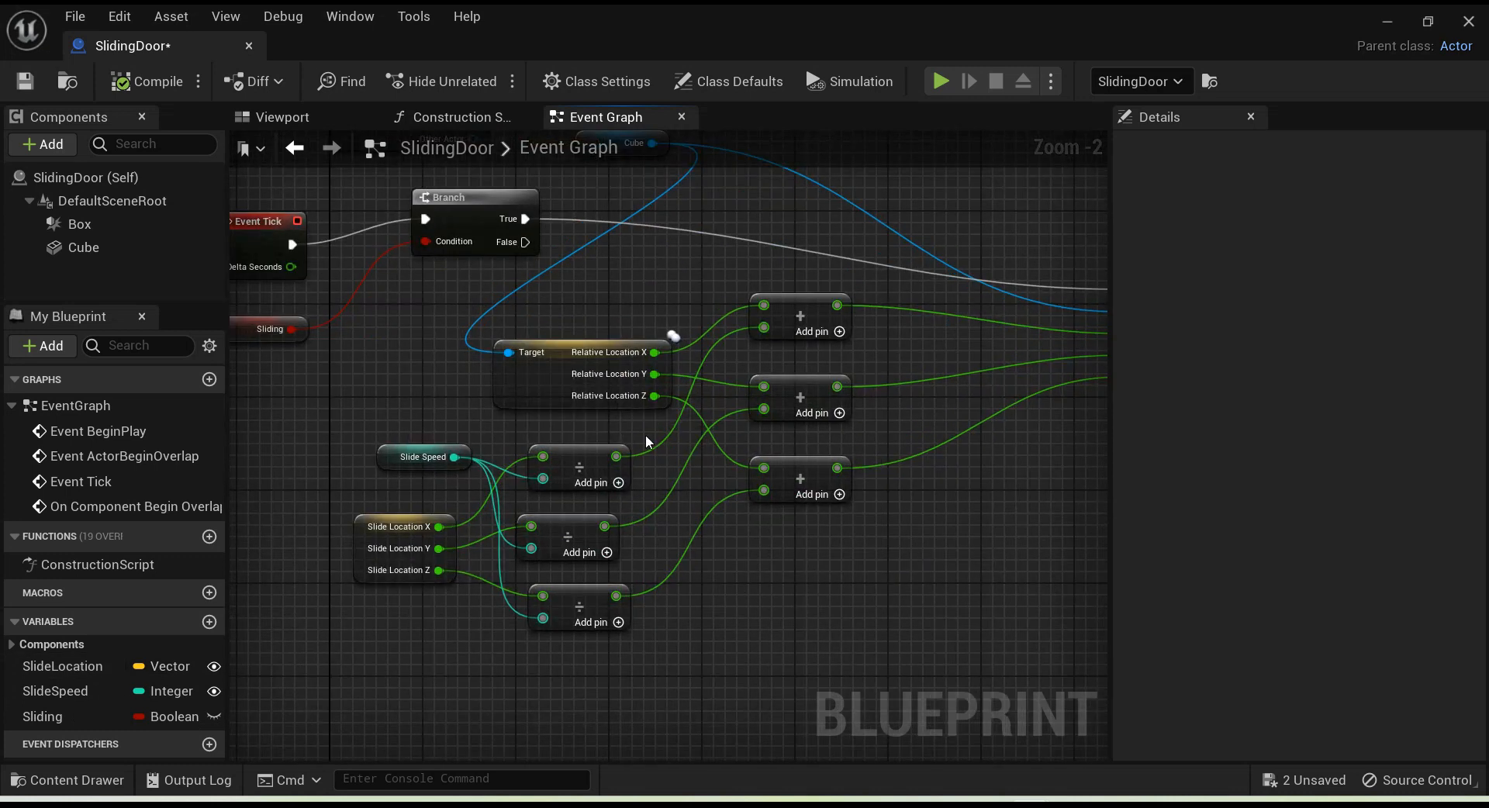
# Step: Shift the Relative Location and Slide Location nodes left, and move the three Add nodes farther right to open up space
pyautogui.moveTo(541, 371); pyautogui.dragTo(460, 314)
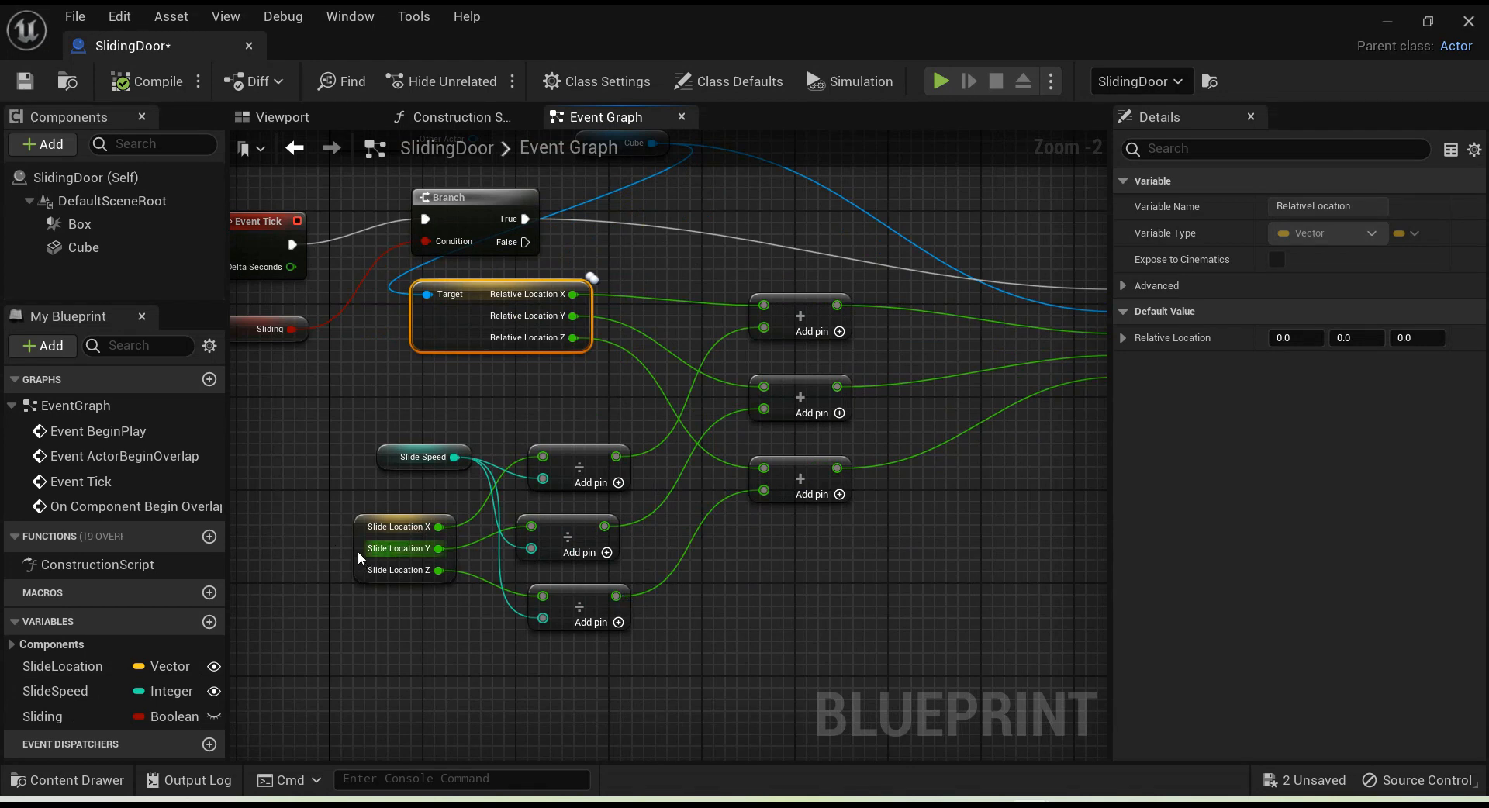
pyautogui.moveTo(358, 557)
pyautogui.mouseDown()
pyautogui.moveTo(322, 544)
pyautogui.moveTo(359, 553)
pyautogui.mouseUp()
pyautogui.moveTo(440, 324); pyautogui.dragTo(439, 347)
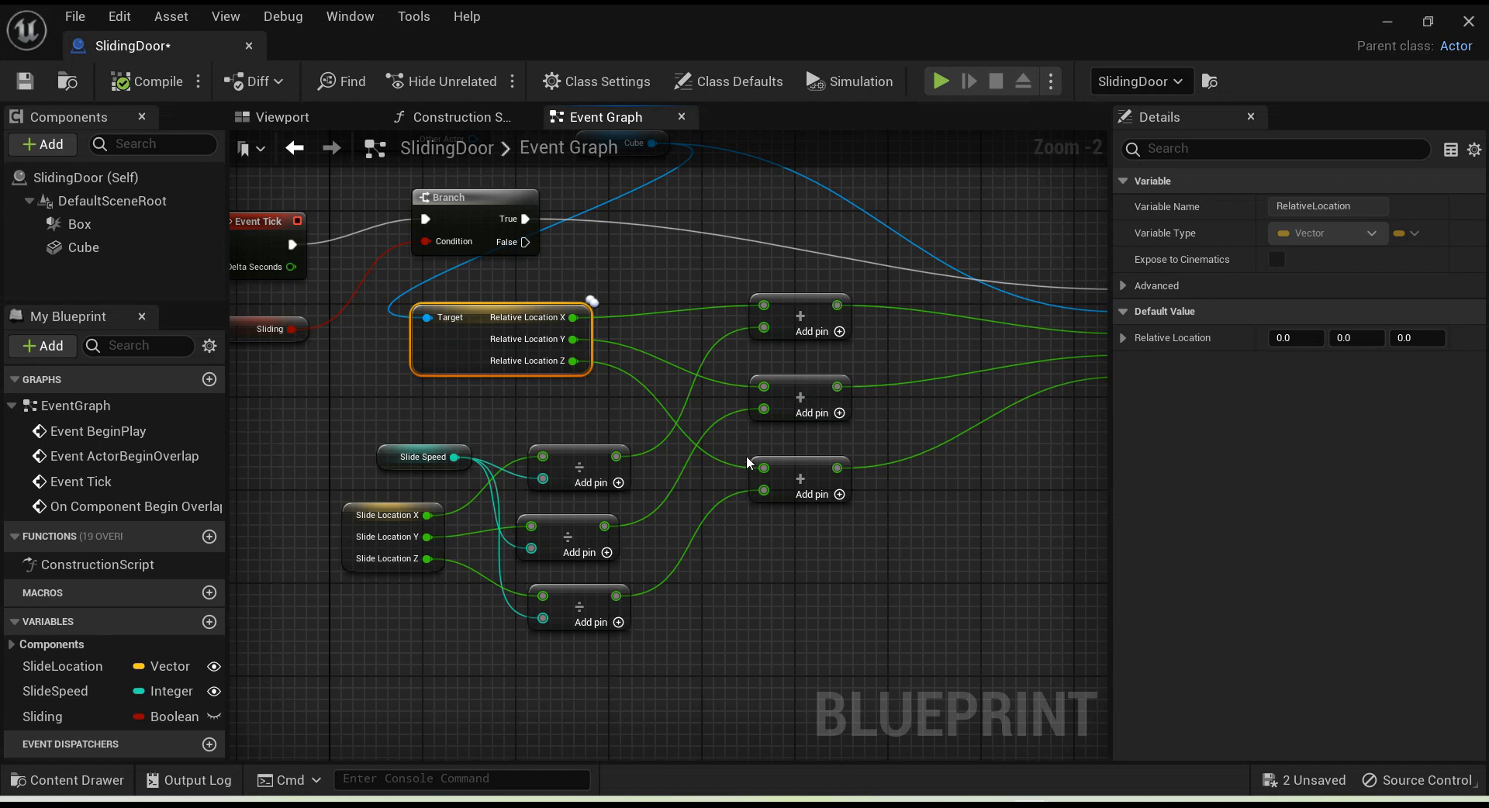
pyautogui.scroll(-2, 853, 622)
pyautogui.moveTo(948, 622); pyautogui.dragTo(926, 602, button='right')
pyautogui.moveTo(617, 615); pyautogui.dragTo(757, 602, button='right')
pyautogui.moveTo(989, 299); pyautogui.dragTo(995, 506)
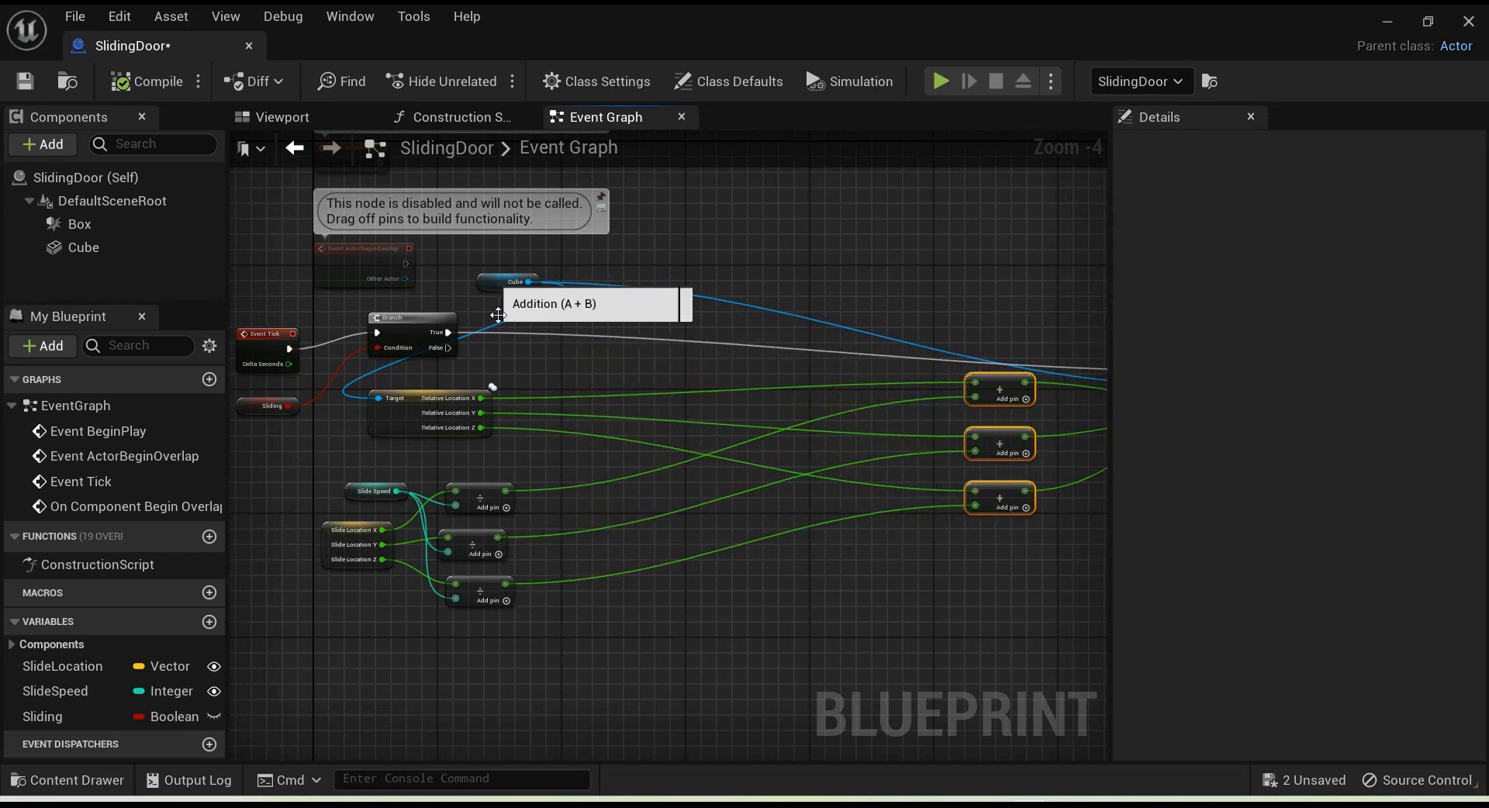
# Step: Move the Relative Location node and the group of Slide Speed, Slide Location and Divide nodes rightward, nearer the Add nodes
pyautogui.moveTo(408, 420); pyautogui.dragTo(594, 413)
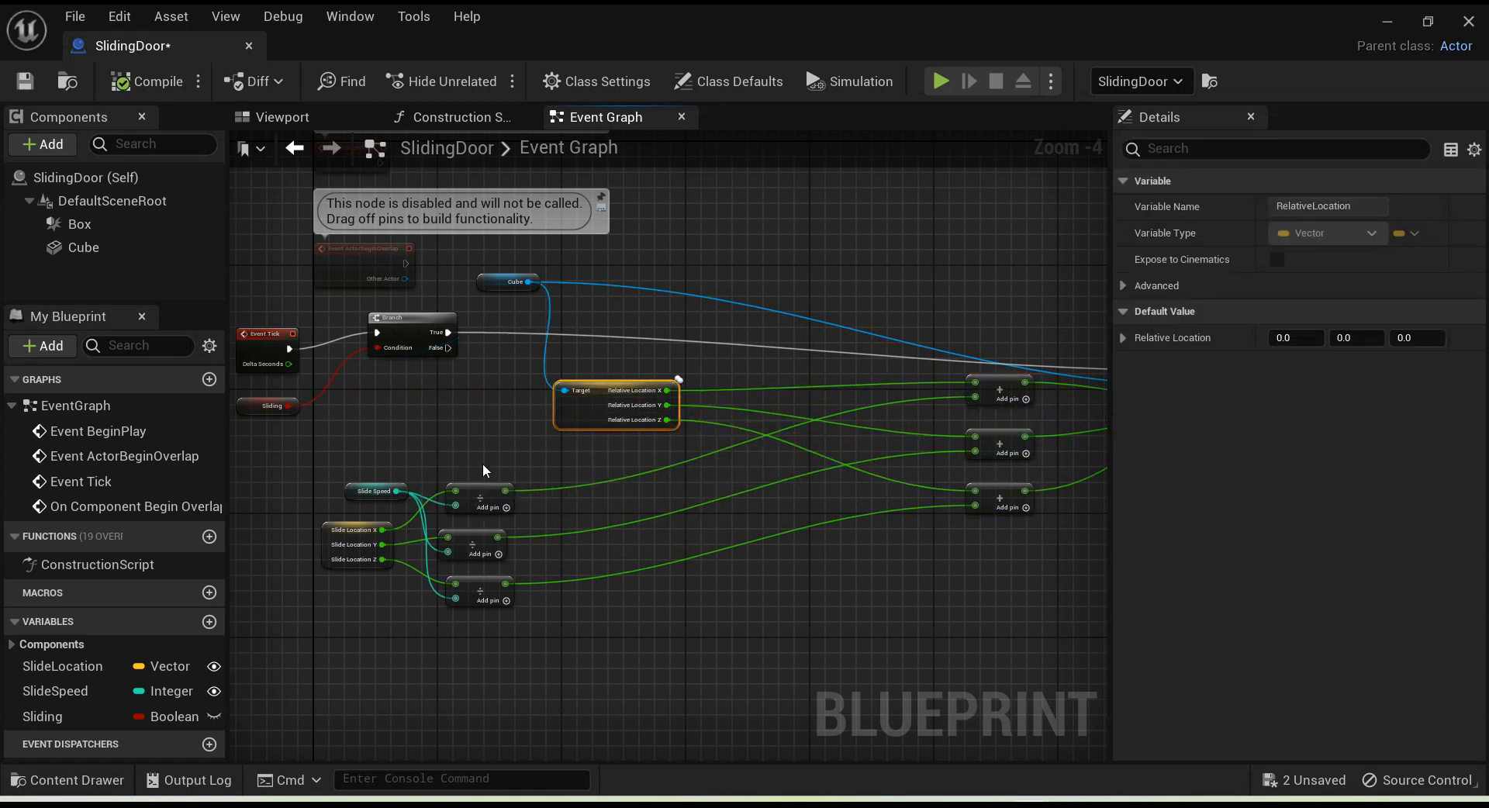
pyautogui.moveTo(532, 452); pyautogui.dragTo(346, 622)
pyautogui.moveTo(481, 582); pyautogui.dragTo(696, 583)
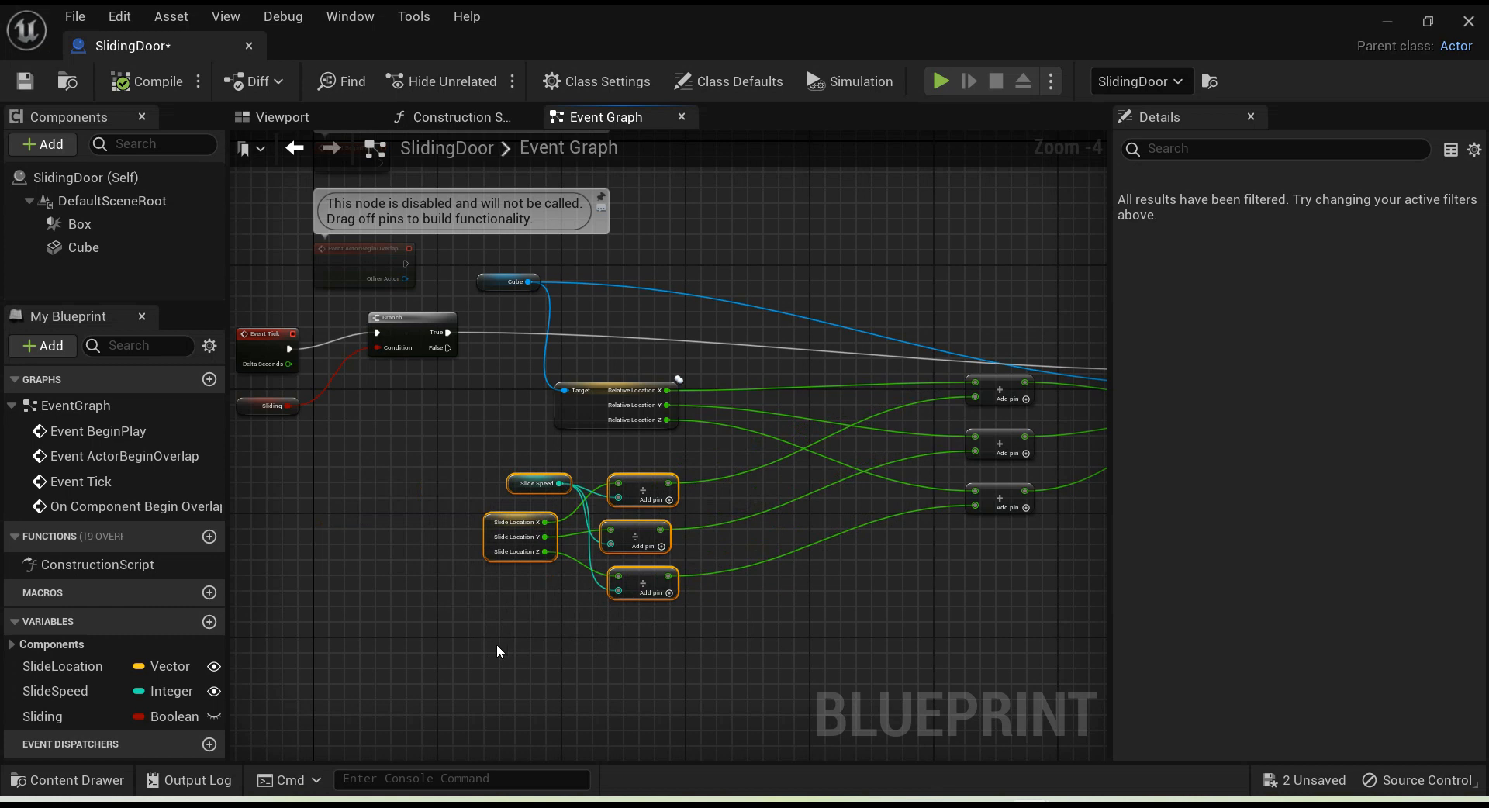
pyautogui.scroll(1, 545, 603)
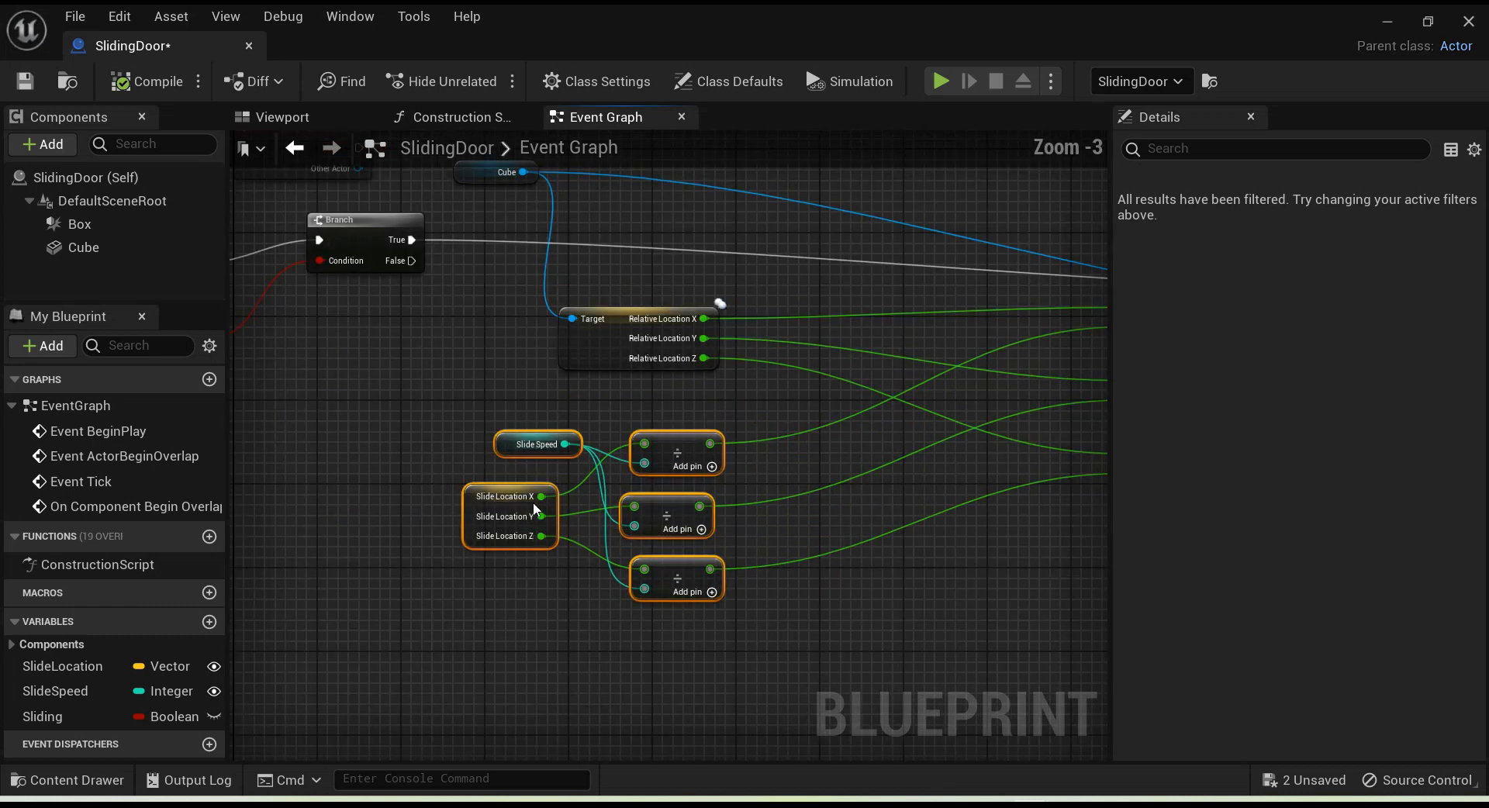
# Step: Move the Relative Location node up beside Cube, Slide Location left of the Divide nodes, and Slide Speed below Slide Location
pyautogui.click(468, 534)
pyautogui.moveTo(597, 342); pyautogui.dragTo(565, 223)
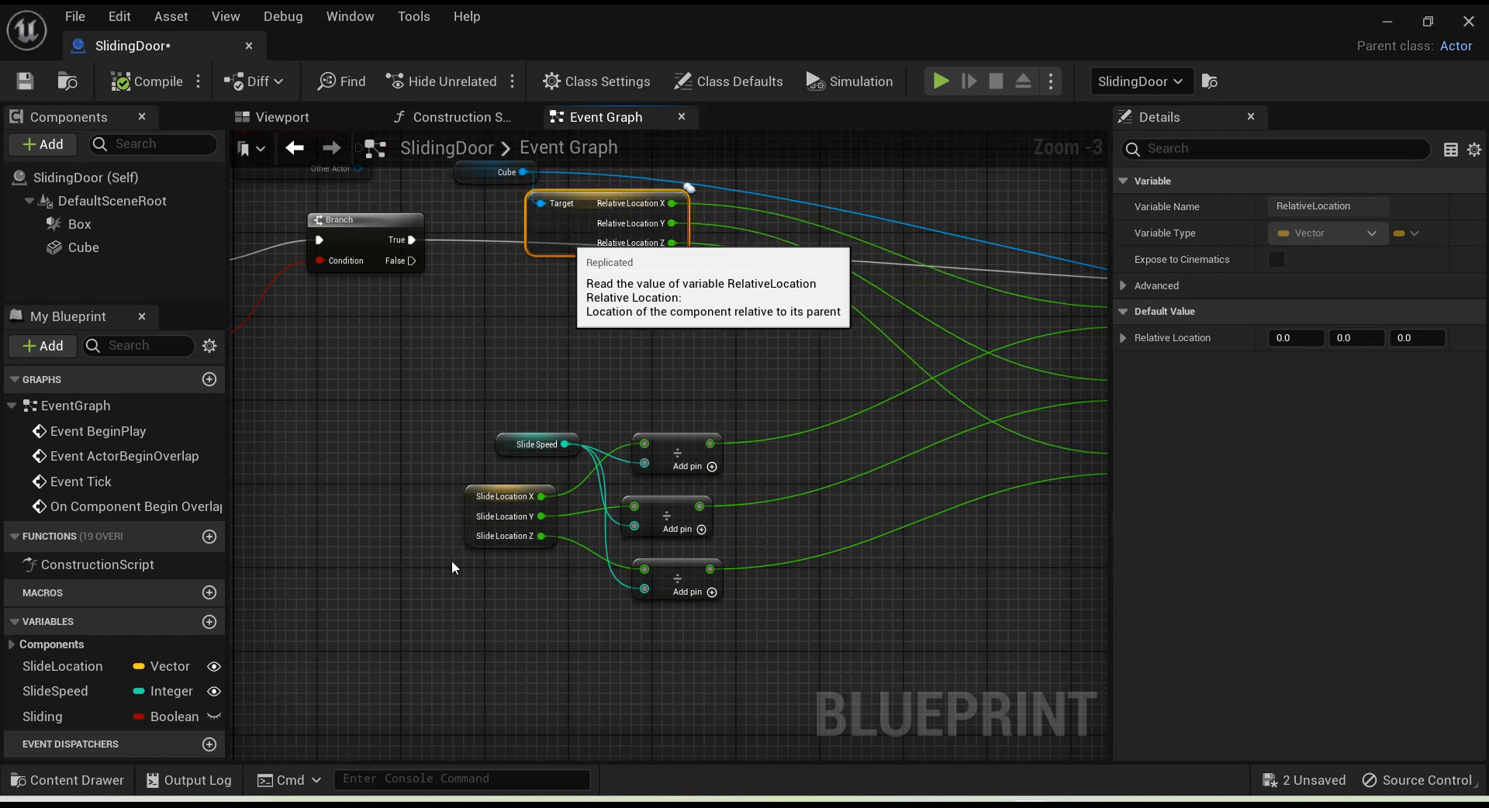
pyautogui.moveTo(475, 520); pyautogui.dragTo(294, 508)
pyautogui.moveTo(512, 445); pyautogui.dragTo(429, 613)
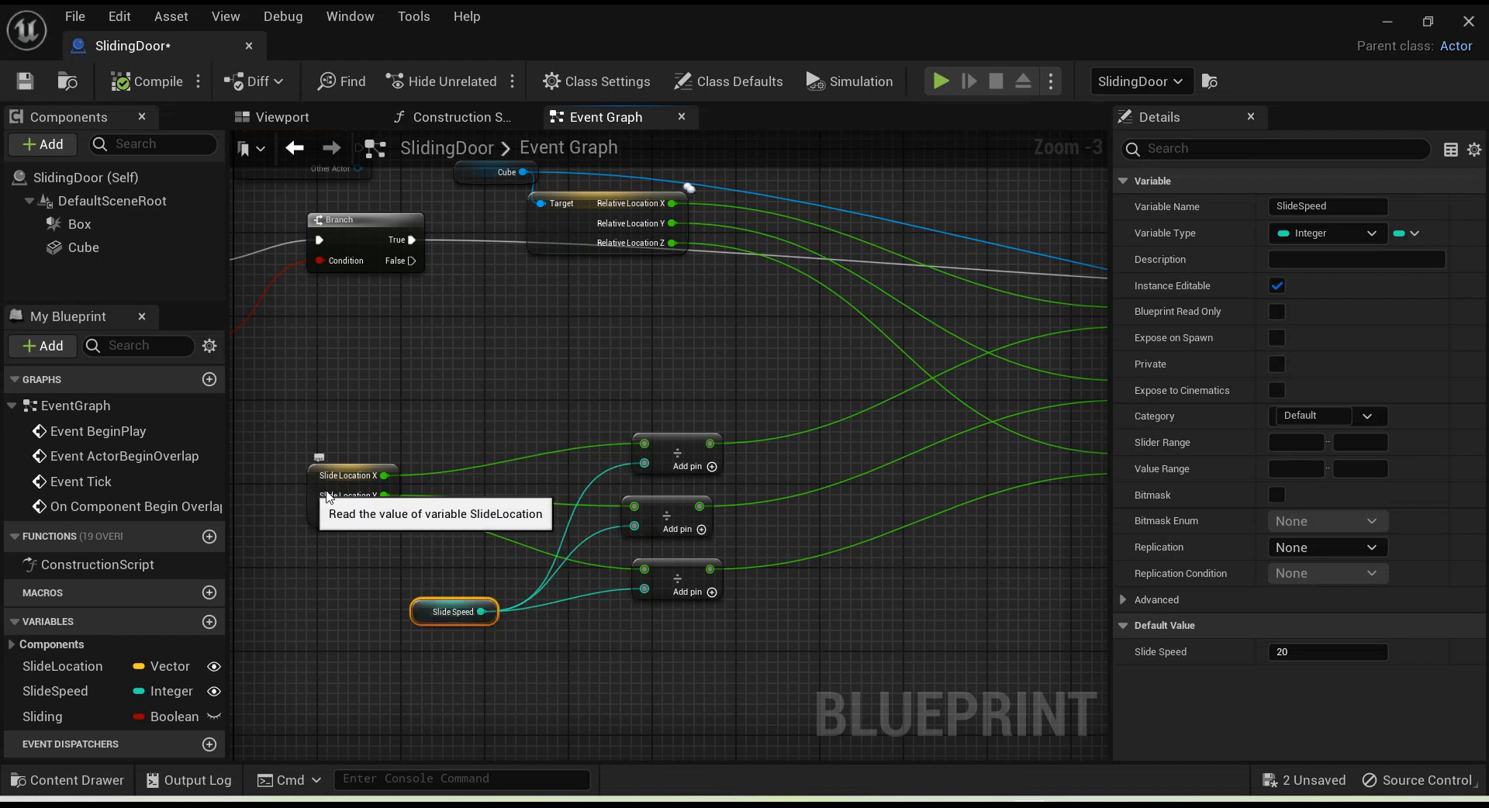
pyautogui.moveTo(308, 490); pyautogui.dragTo(328, 490)
pyautogui.scroll(-1, 399, 514)
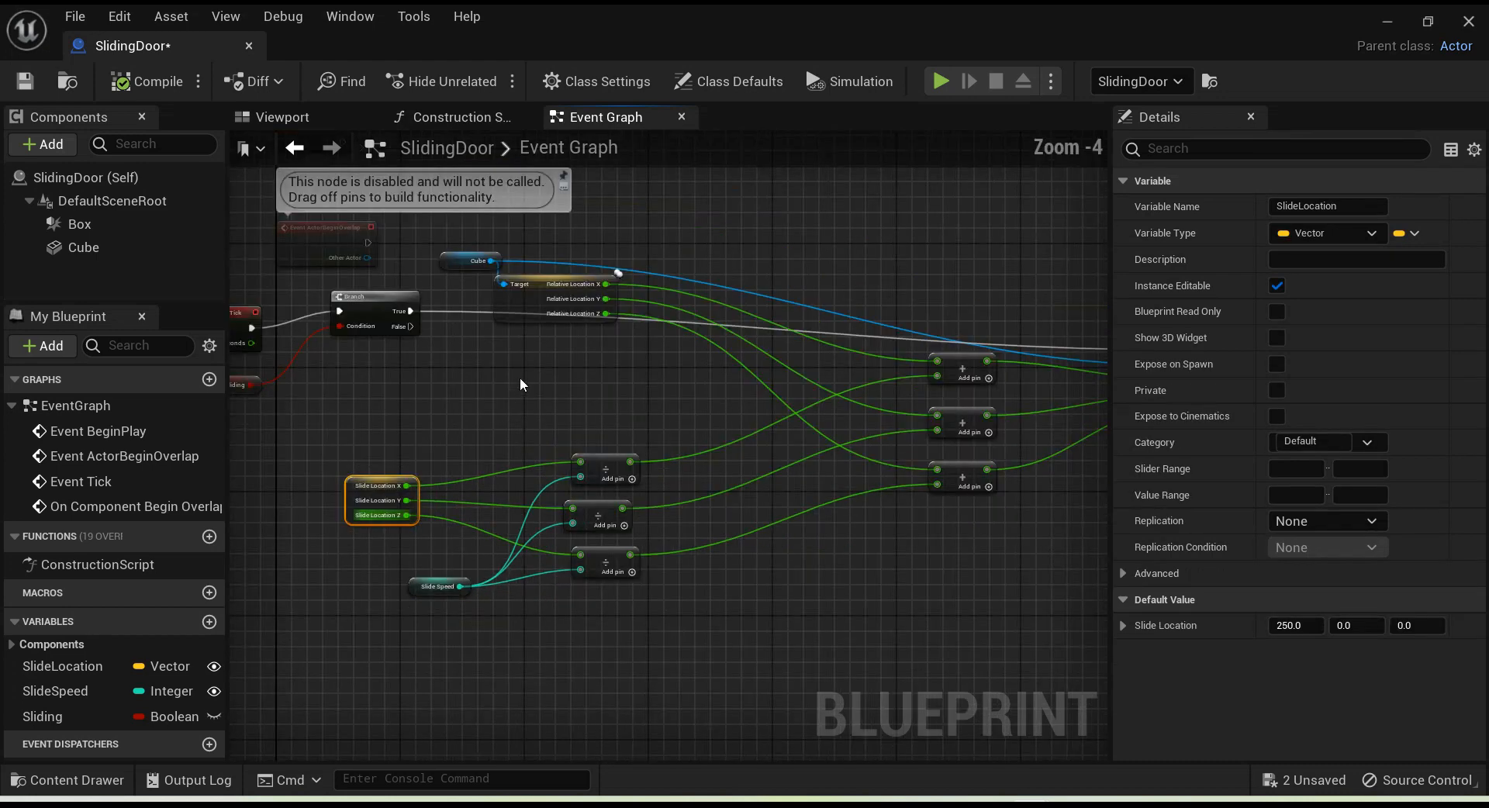
pyautogui.scroll(1, 520, 377)
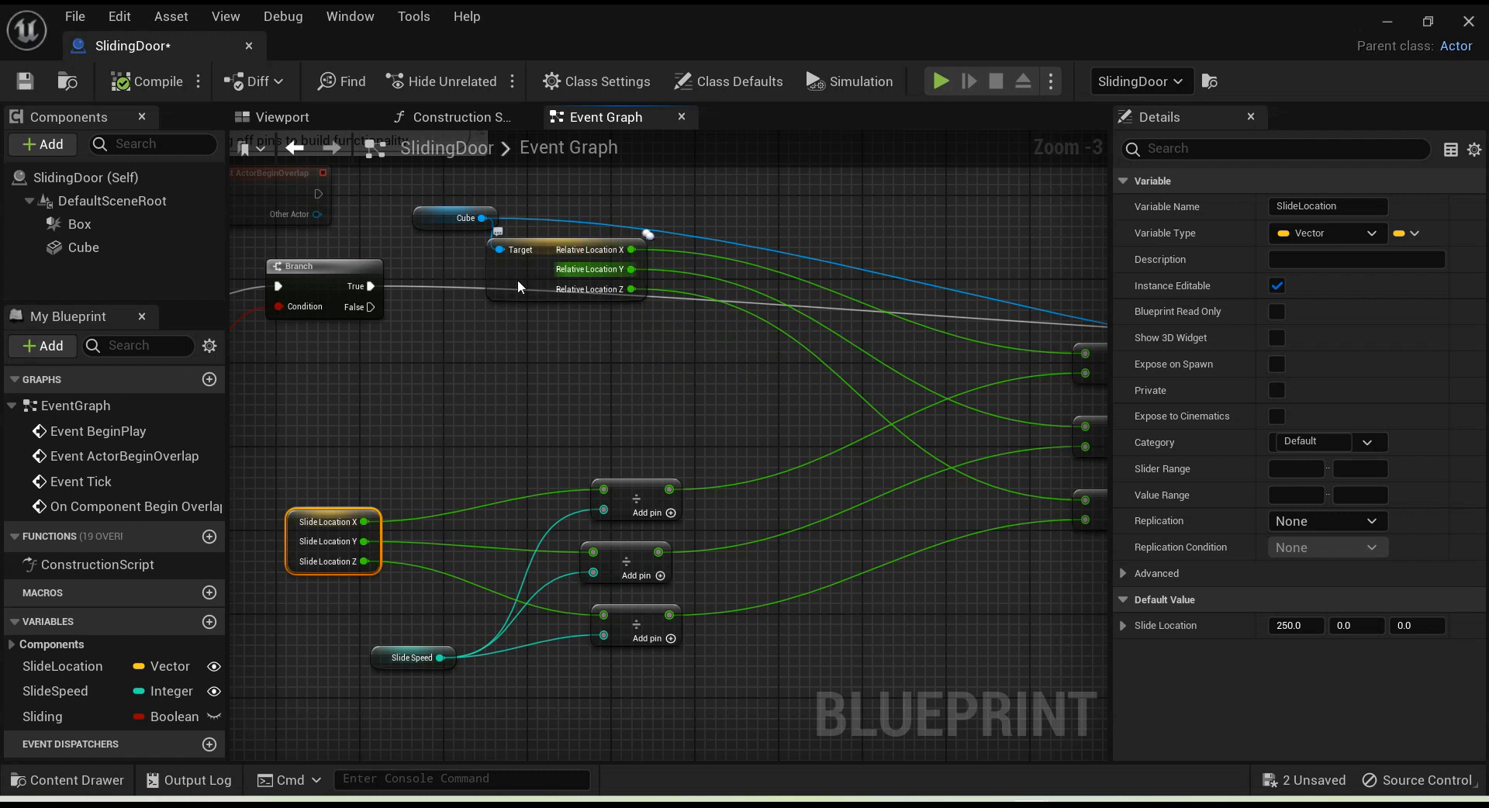
pyautogui.moveTo(287, 536); pyautogui.dragTo(357, 519)
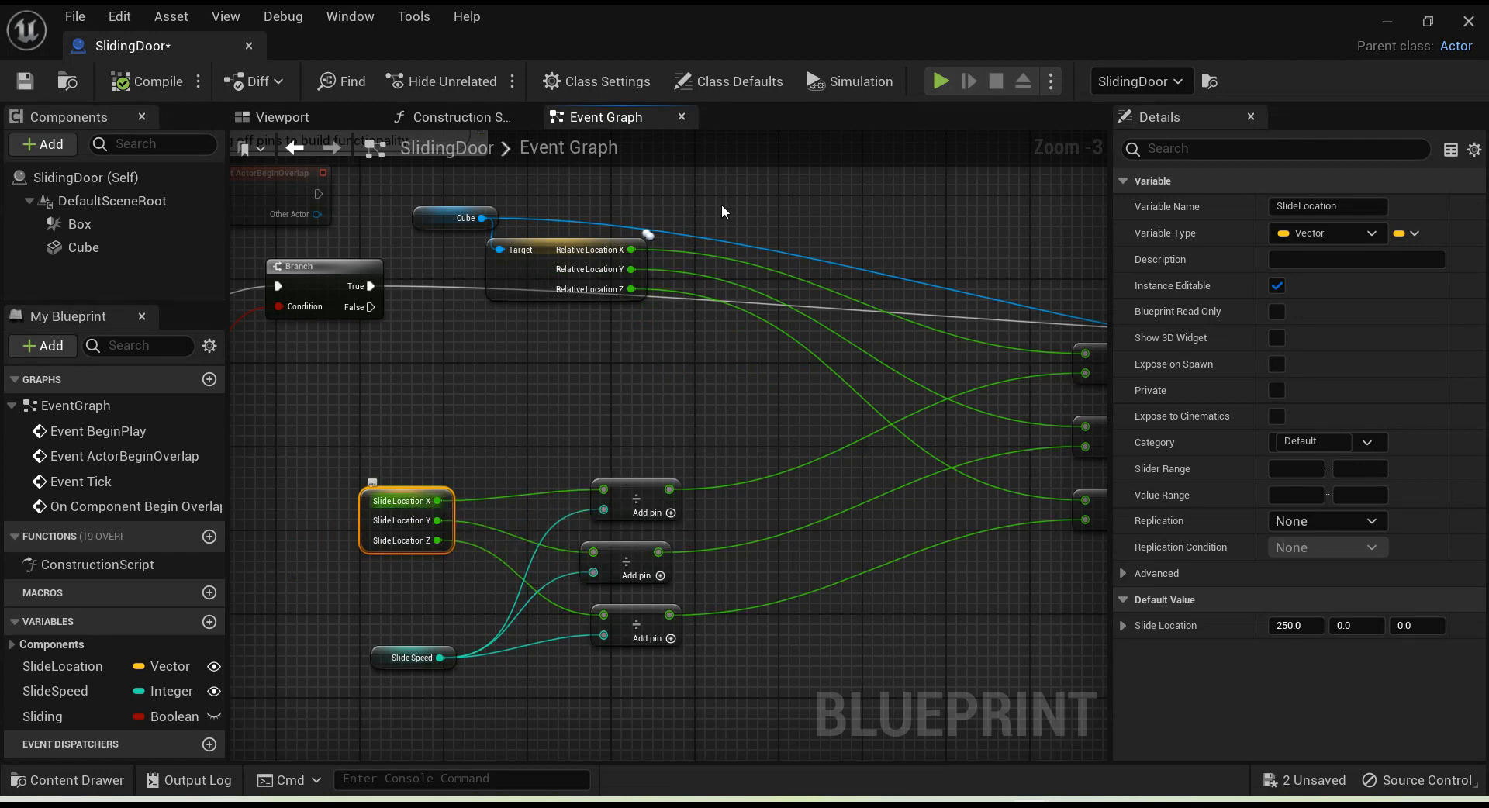
# Step: Add a Less (<) node that compares Relative Location X with Slide Location X
pyautogui.moveTo(632, 250); pyautogui.dragTo(495, 393)
pyautogui.write('<')
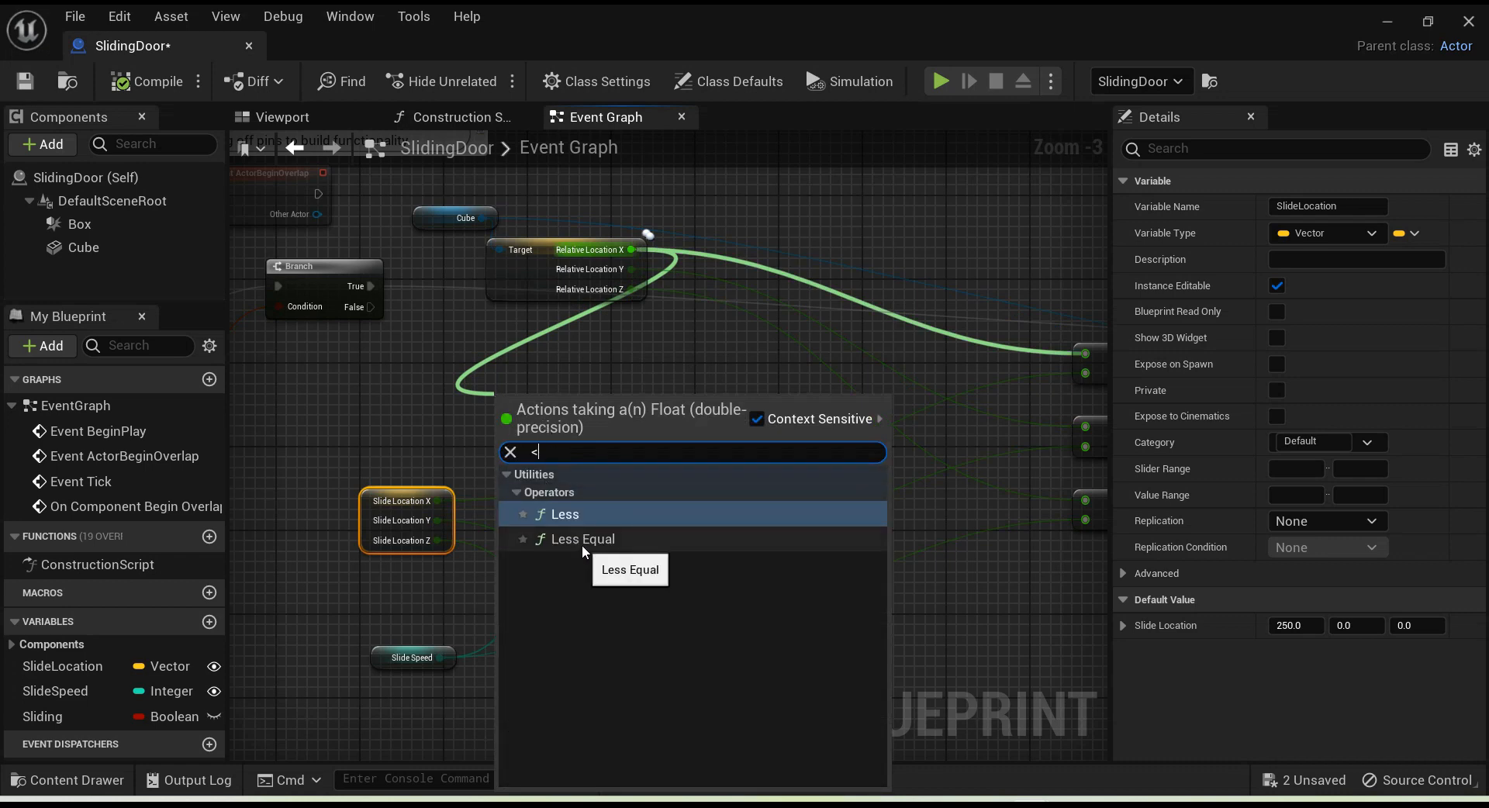
pyautogui.click(582, 518)
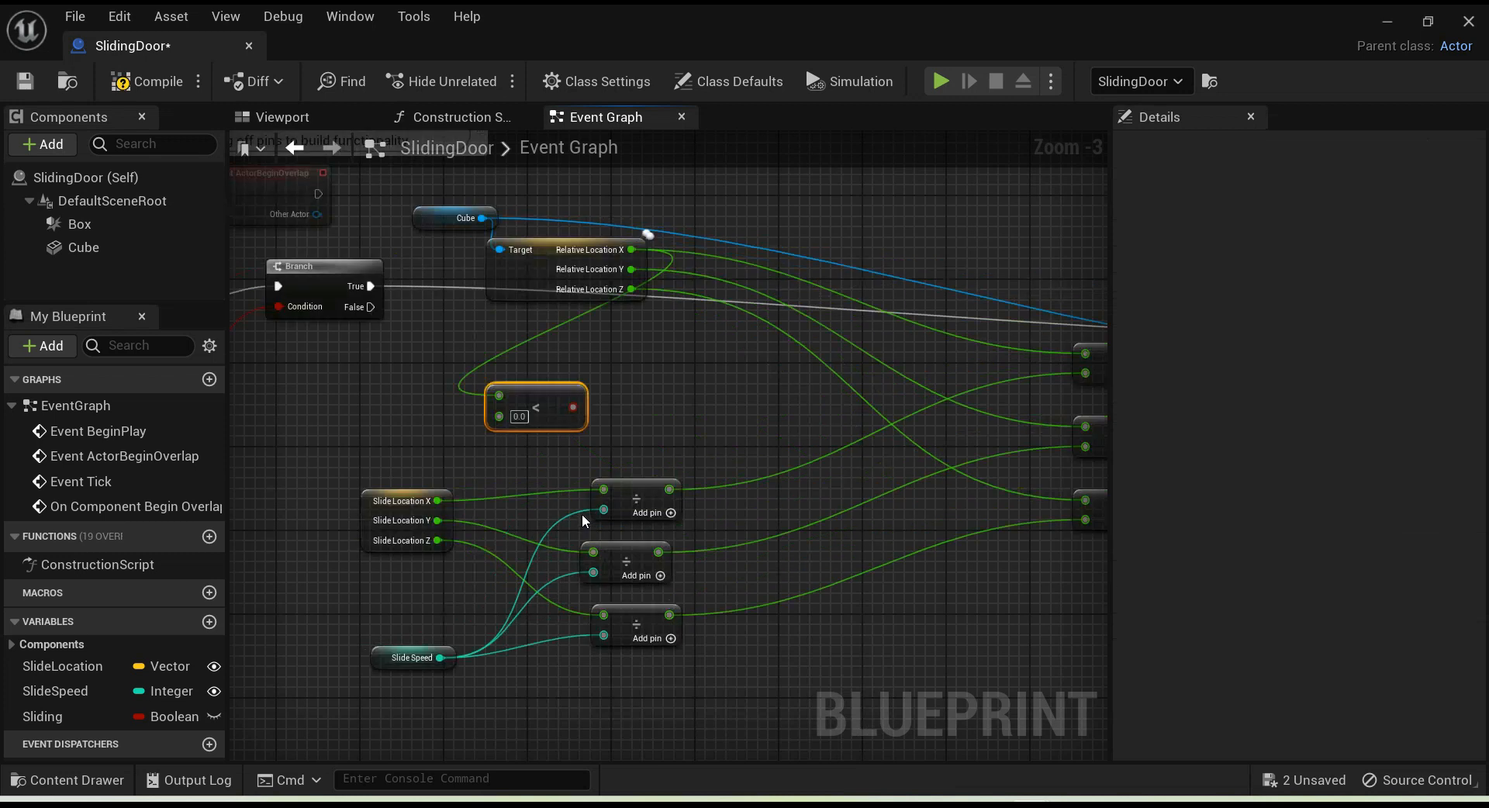
pyautogui.moveTo(563, 399); pyautogui.dragTo(612, 390)
pyautogui.moveTo(438, 501); pyautogui.dragTo(551, 404)
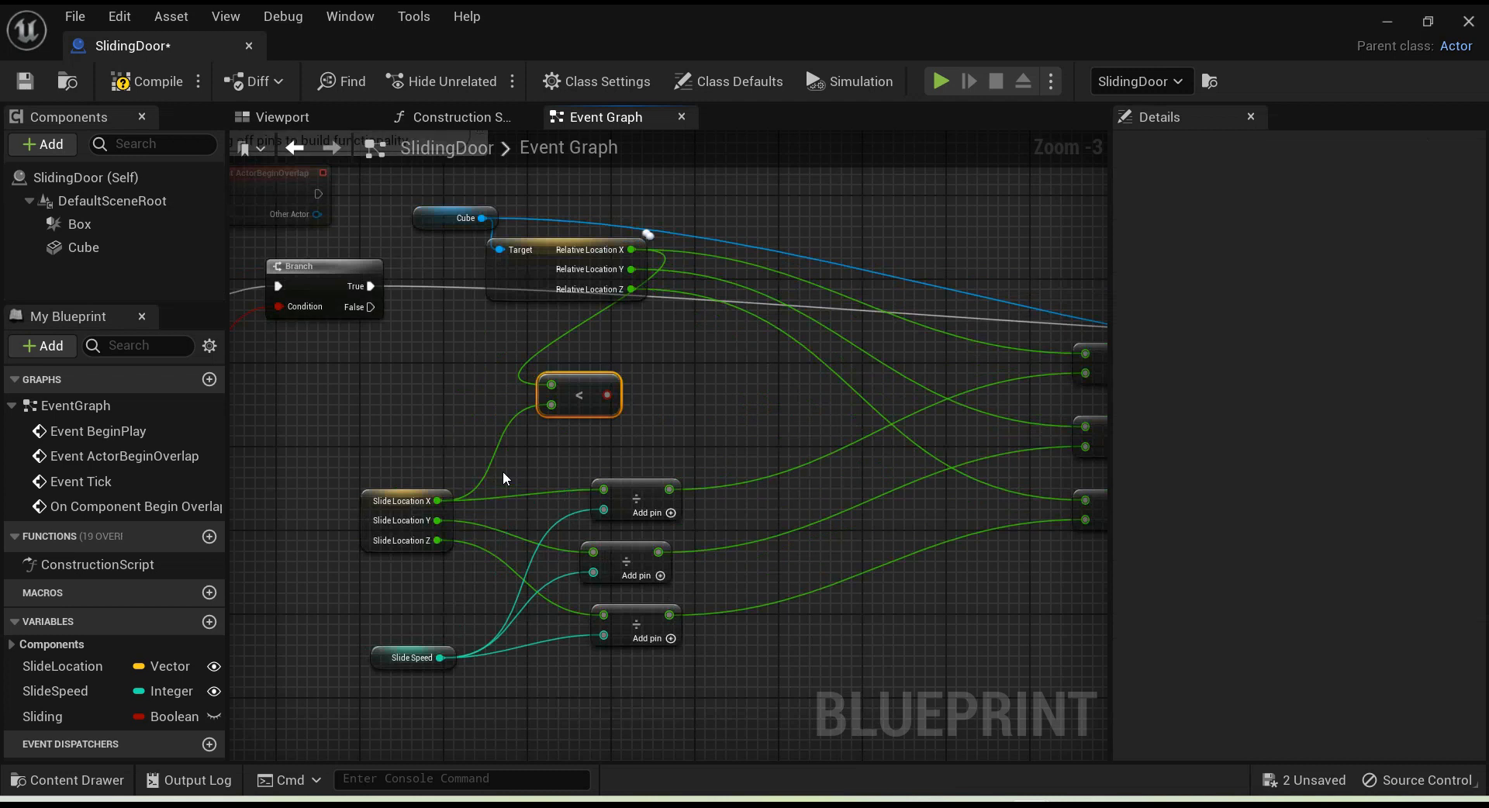
# Step: Rearrange the nodes around the Less comparison, moving Cube farther left and Relative Location slightly up
pyautogui.moveTo(726, 444); pyautogui.dragTo(635, 688)
pyautogui.moveTo(803, 470); pyautogui.dragTo(742, 522, button='right')
pyautogui.moveTo(529, 464); pyautogui.dragTo(560, 464)
pyautogui.moveTo(471, 325); pyautogui.dragTo(482, 323)
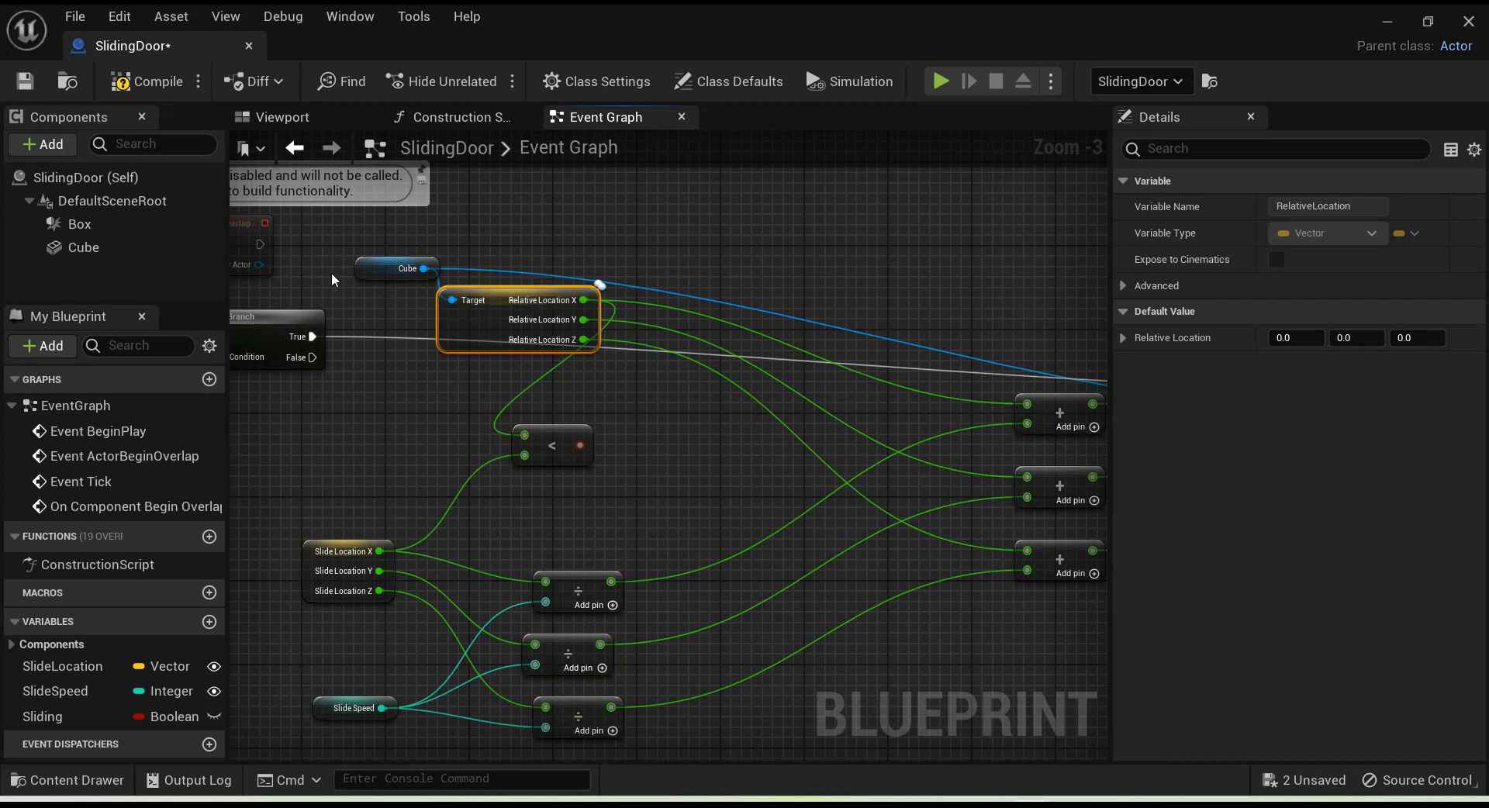
pyautogui.moveTo(392, 268); pyautogui.dragTo(339, 268)
pyautogui.moveTo(469, 328); pyautogui.dragTo(464, 307)
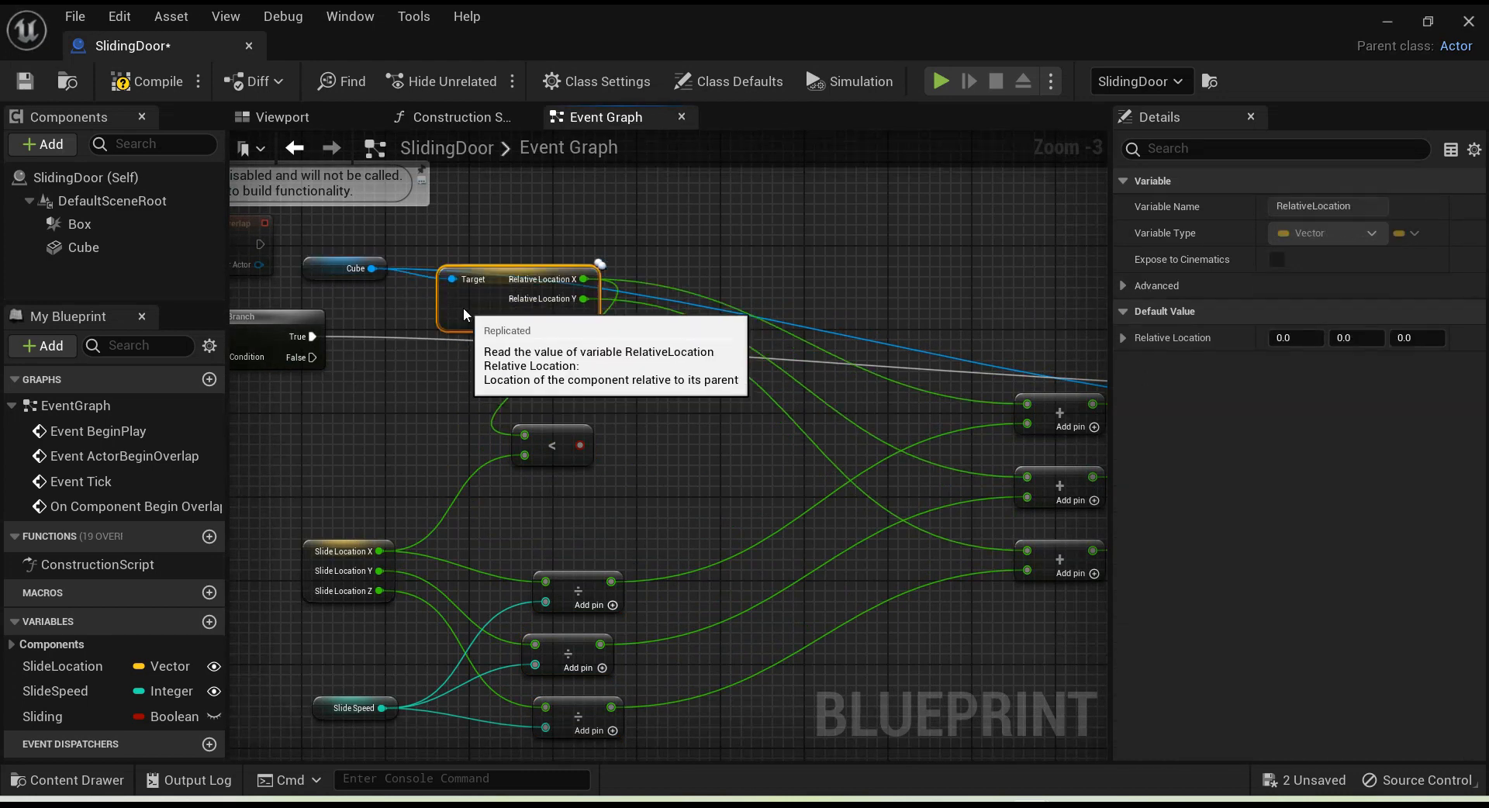
# Step: Search the blueprint's available actions for an OR operator with "or" and "OR"
pyautogui.rightClick(670, 494)
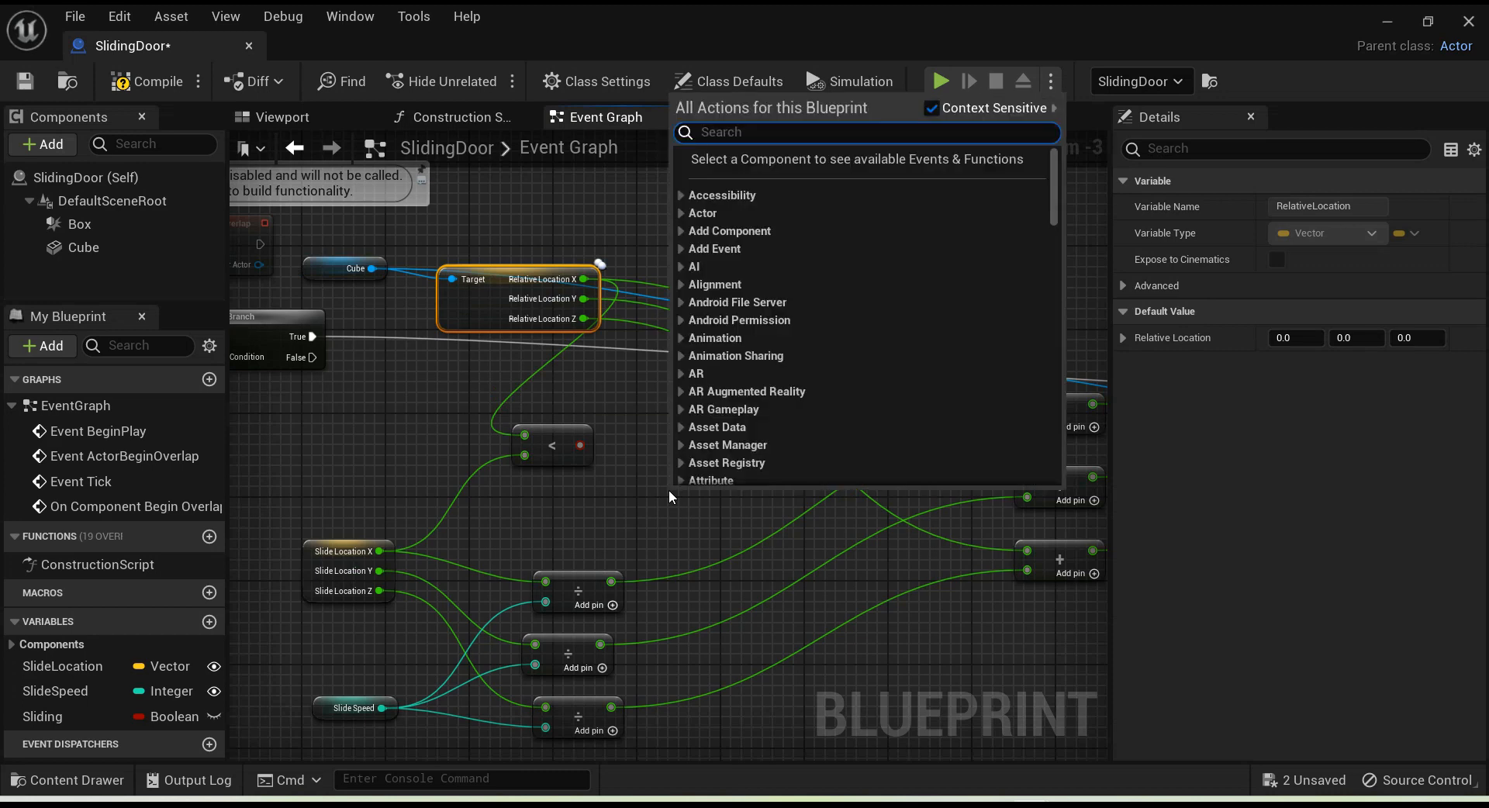
pyautogui.write('or')
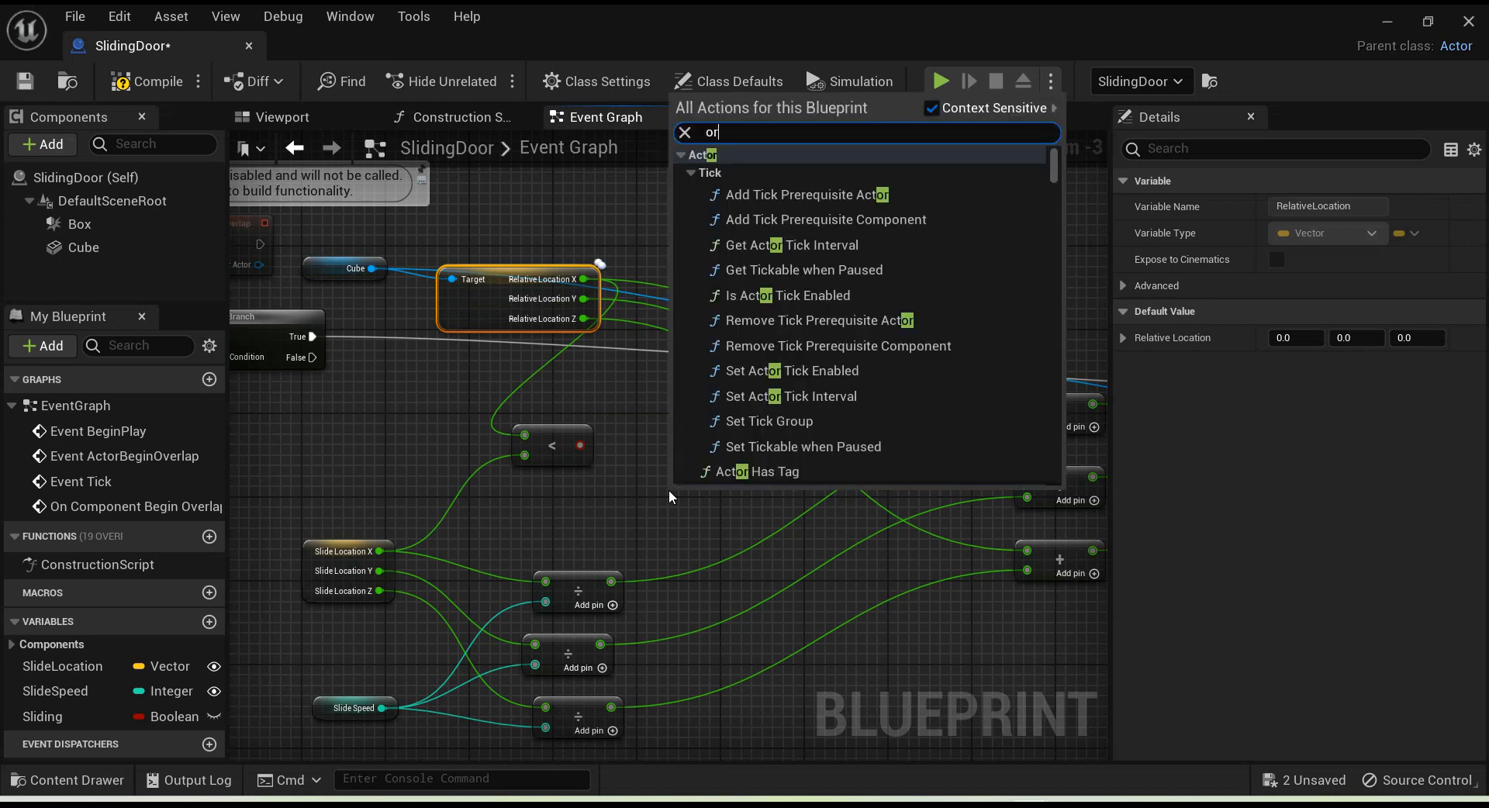
pyautogui.scroll(-5, 856, 333)
pyautogui.scroll(-6, 856, 339)
pyautogui.press('BackSpace')
pyautogui.press('BackSpace')
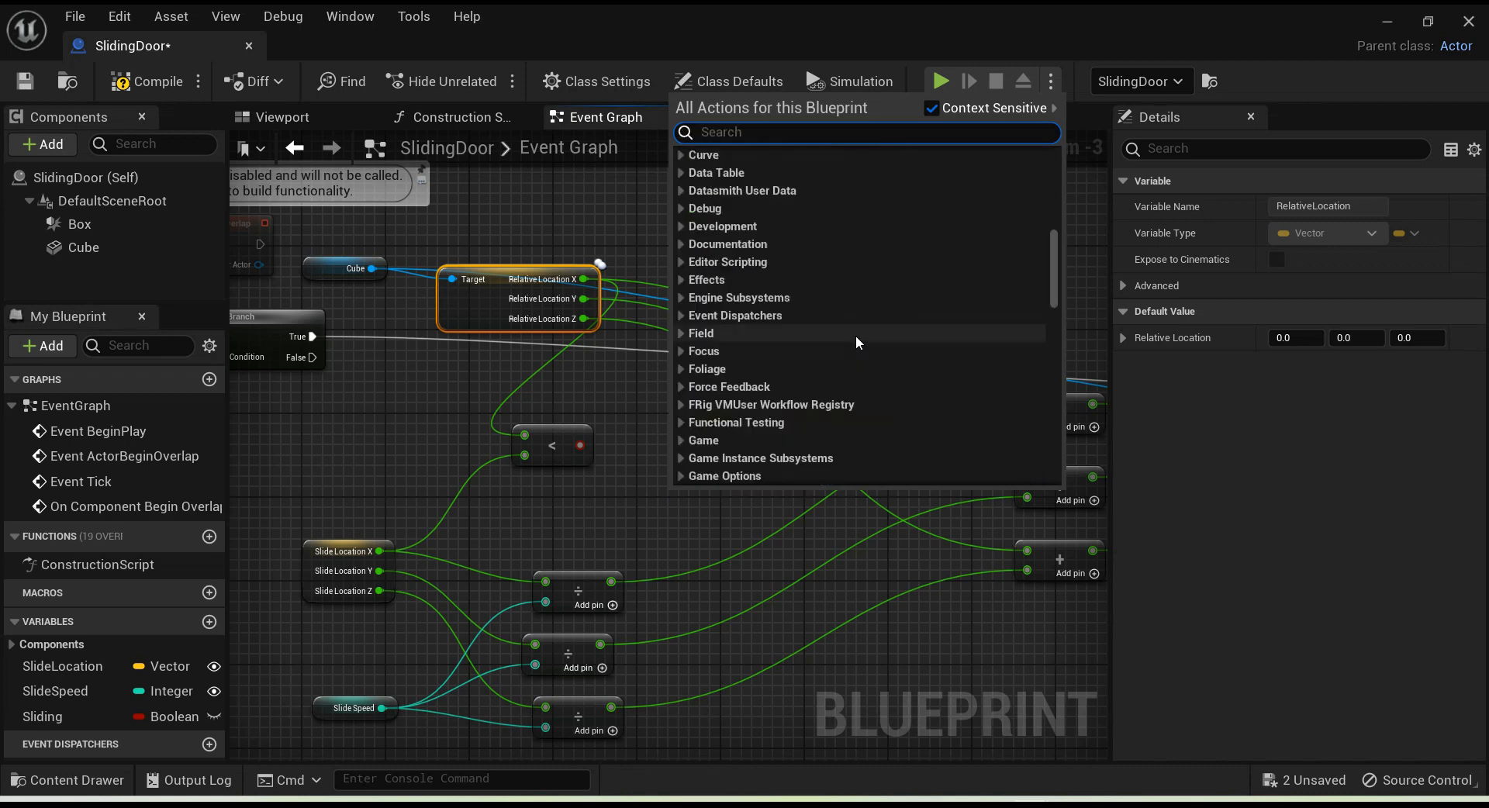
pyautogui.write('OR')
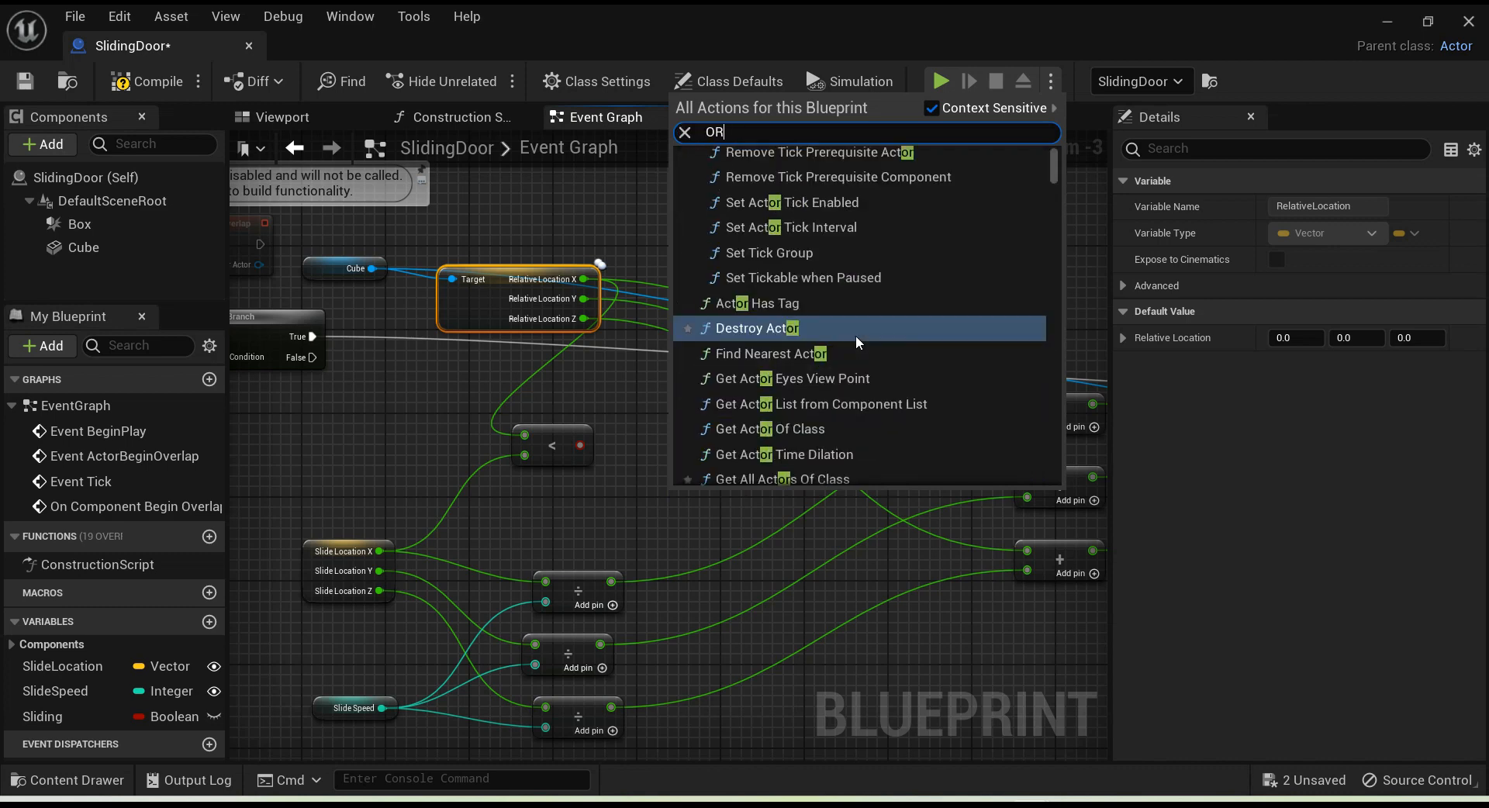
pyautogui.scroll(-8, 856, 338)
pyautogui.scroll(-10, 854, 335)
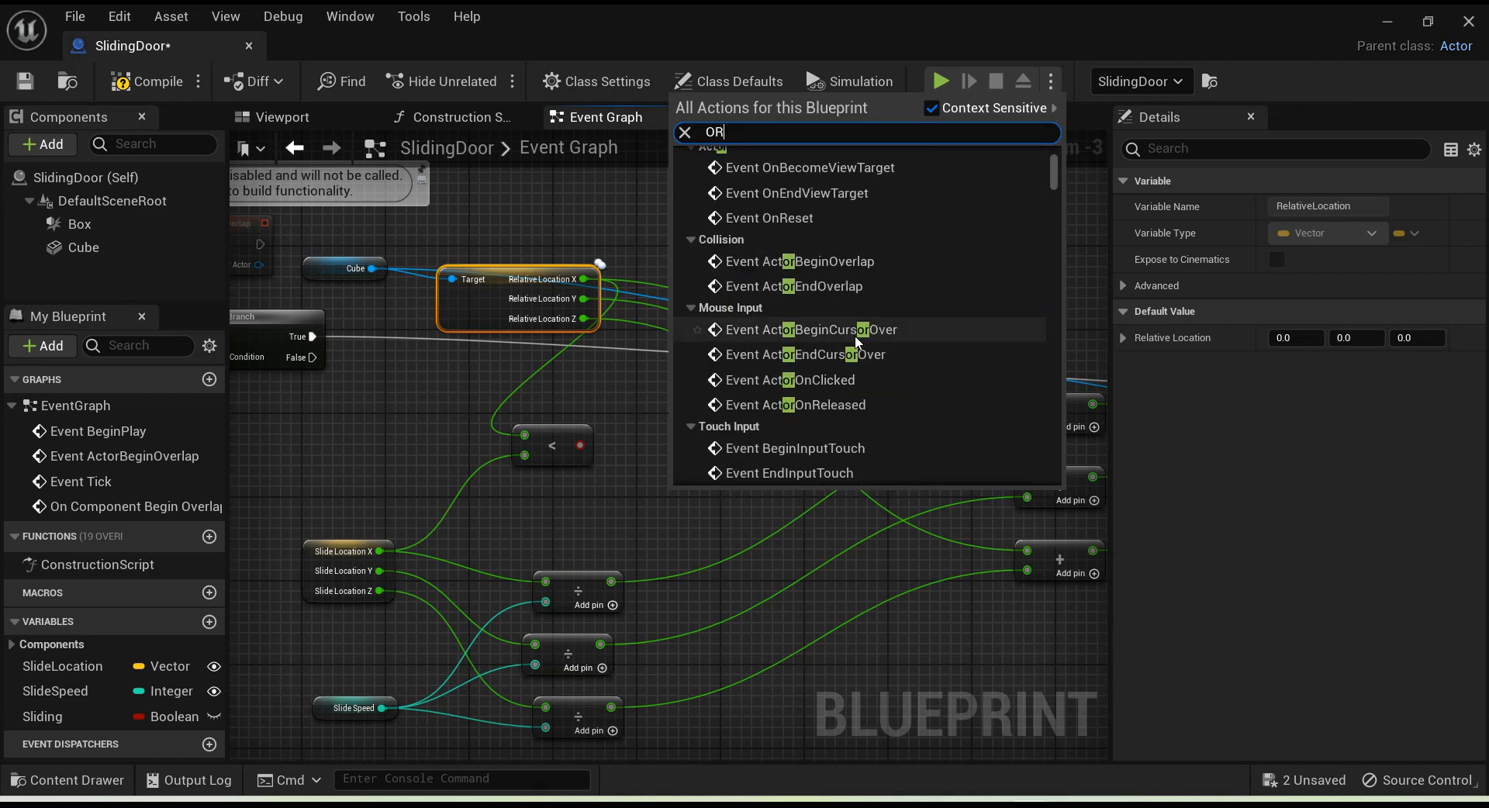
pyautogui.moveTo(1056, 173)
pyautogui.mouseDown()
pyautogui.moveTo(1055, 482)
pyautogui.moveTo(1064, 165)
pyautogui.mouseUp()
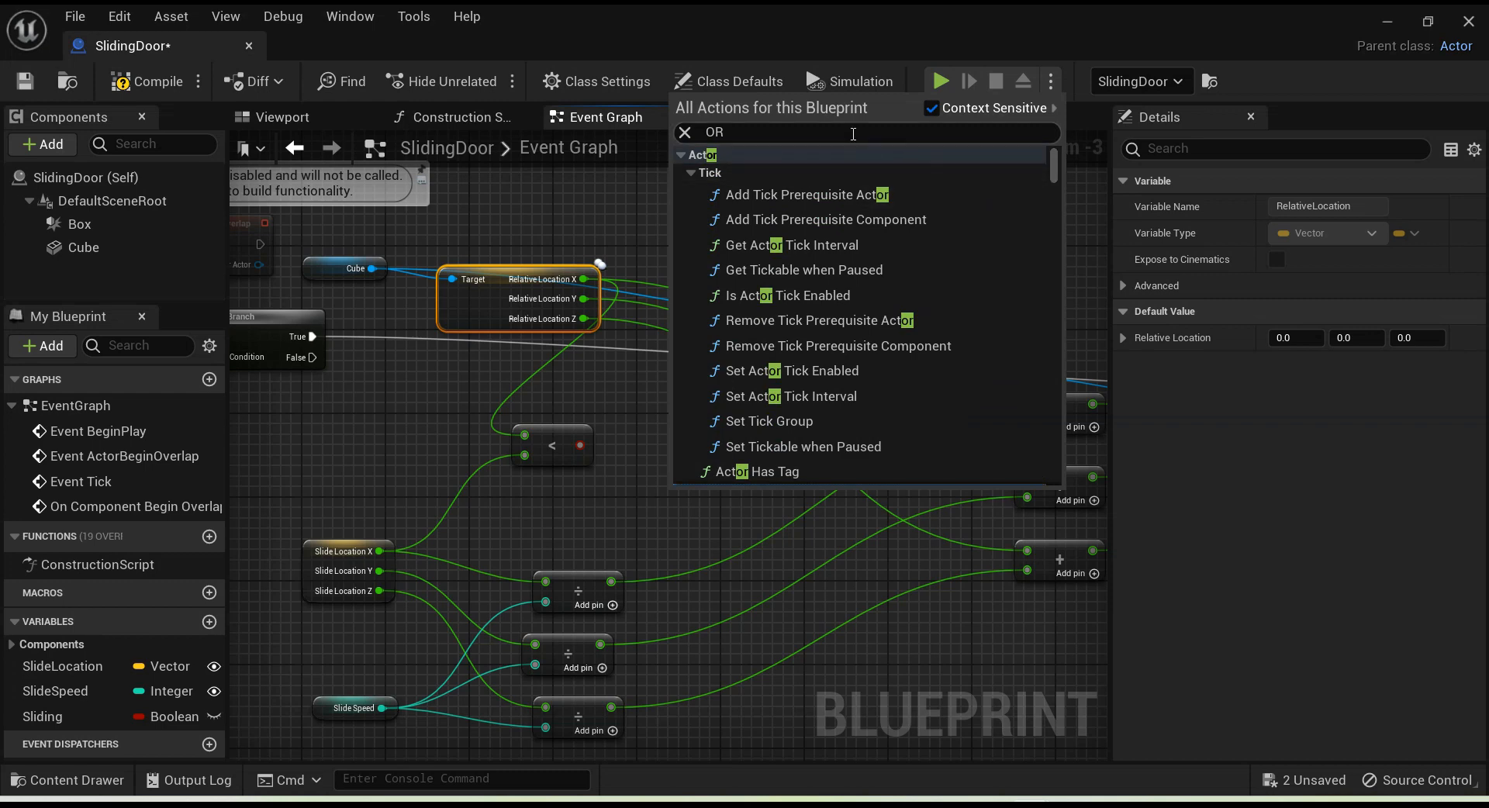
pyautogui.click(734, 135)
pyautogui.click(740, 136)
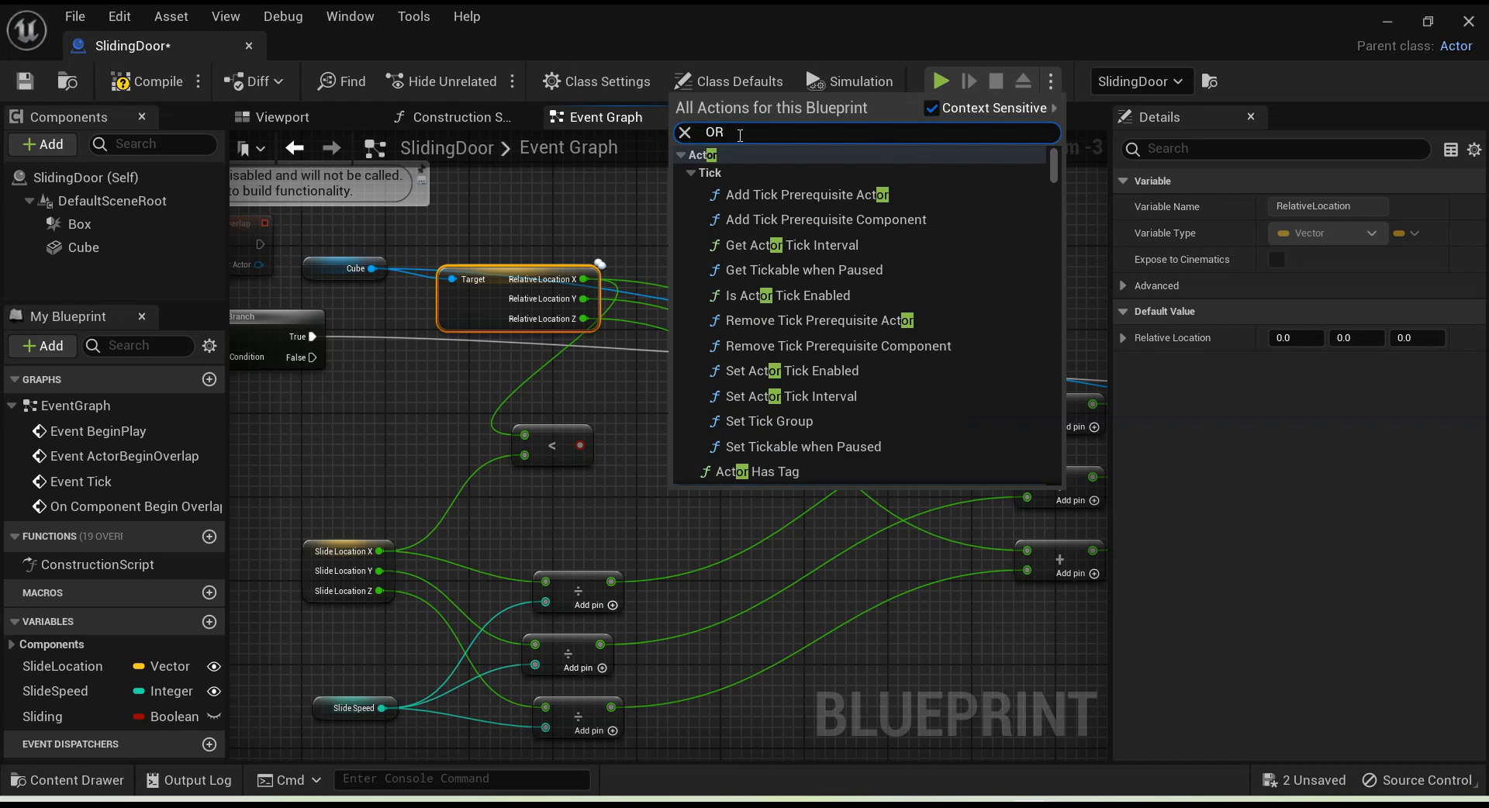
pyautogui.press('BackSpace')
pyautogui.press('BackSpace')
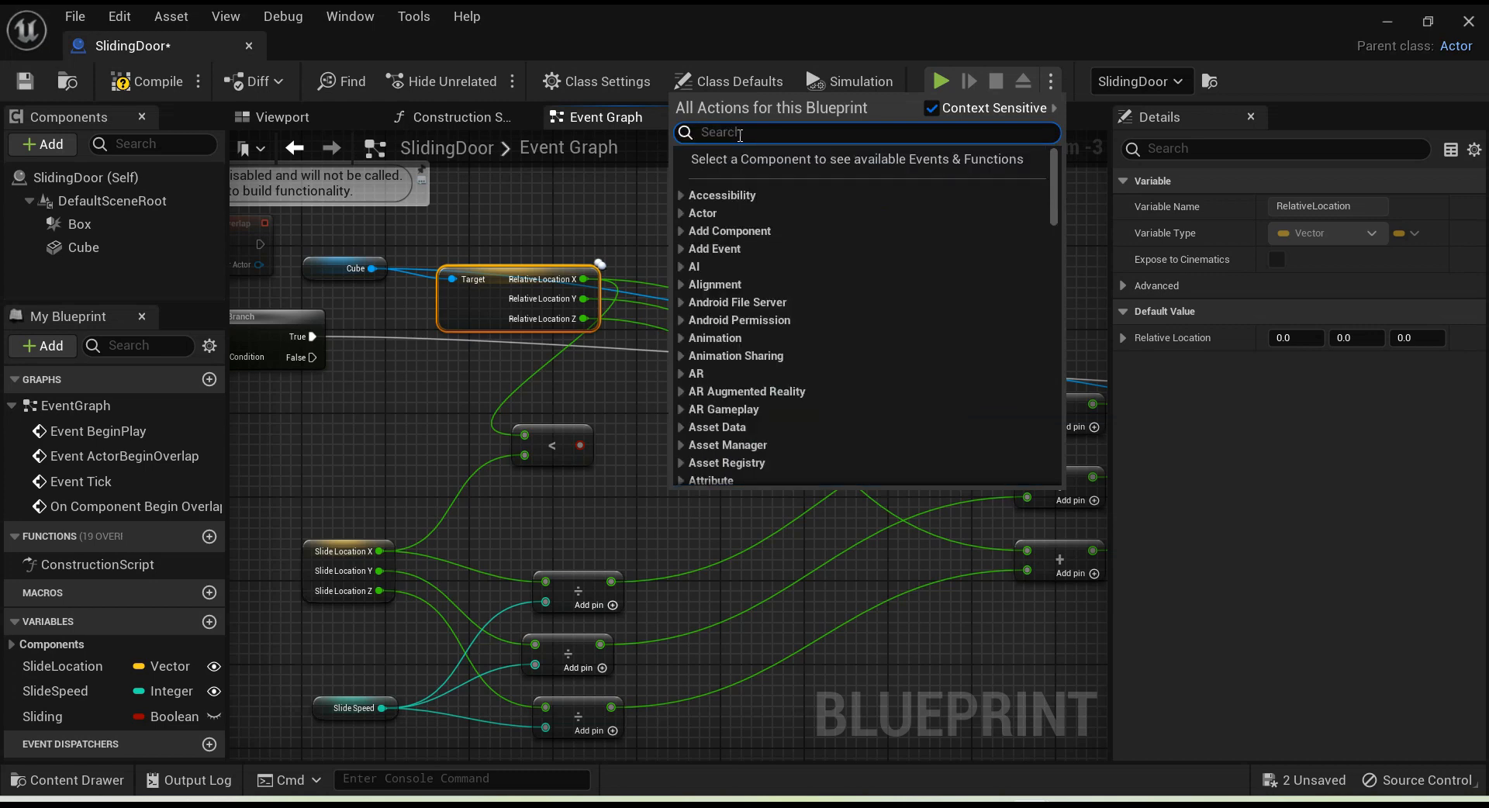
# Step: Find "||" and add the Integer Bitwise OR node above the Add nodes, then move the Less node up toward Relative Location
pyautogui.write('||')
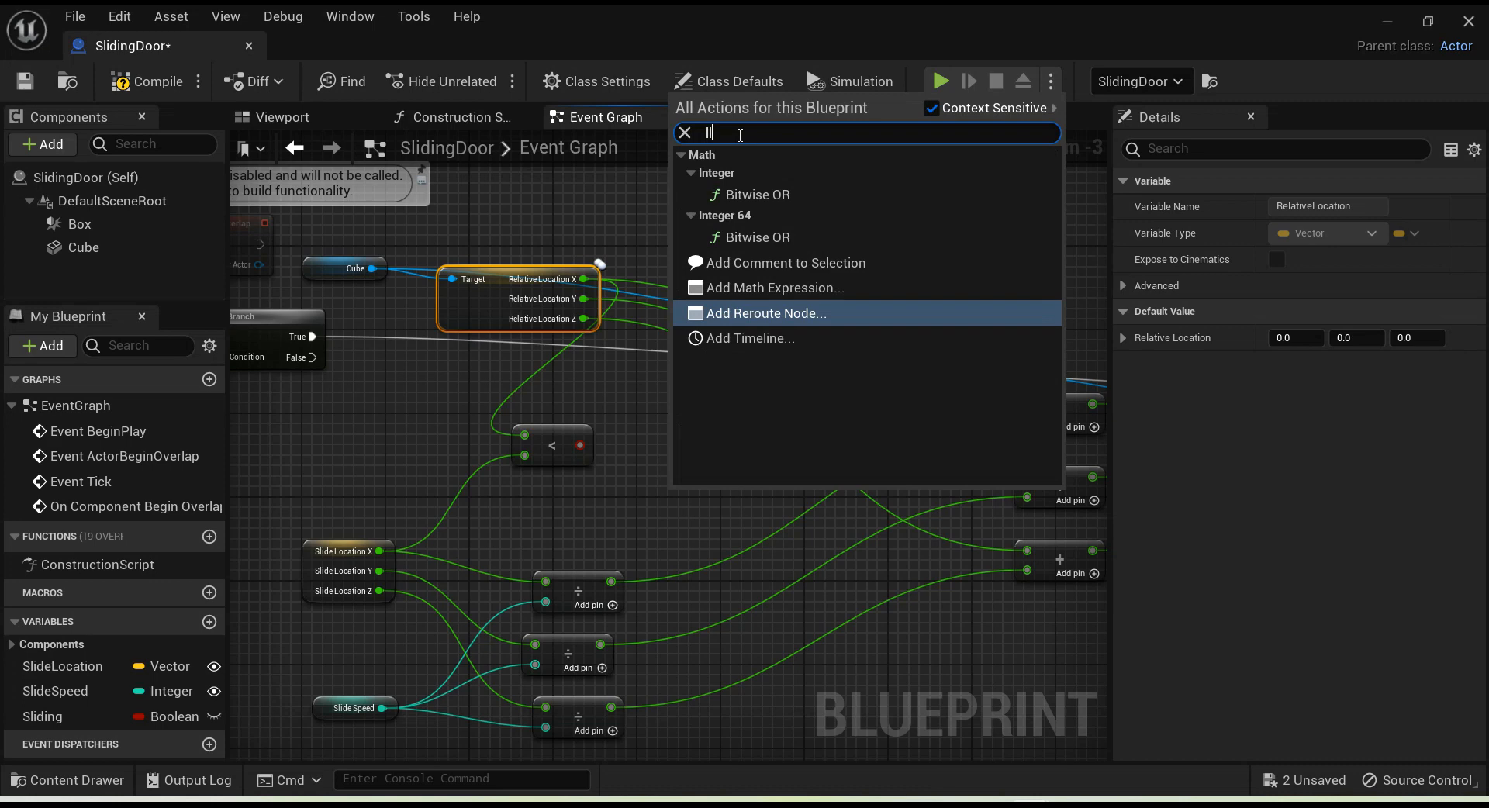
pyautogui.press('BackSpace')
pyautogui.press('BackSpace')
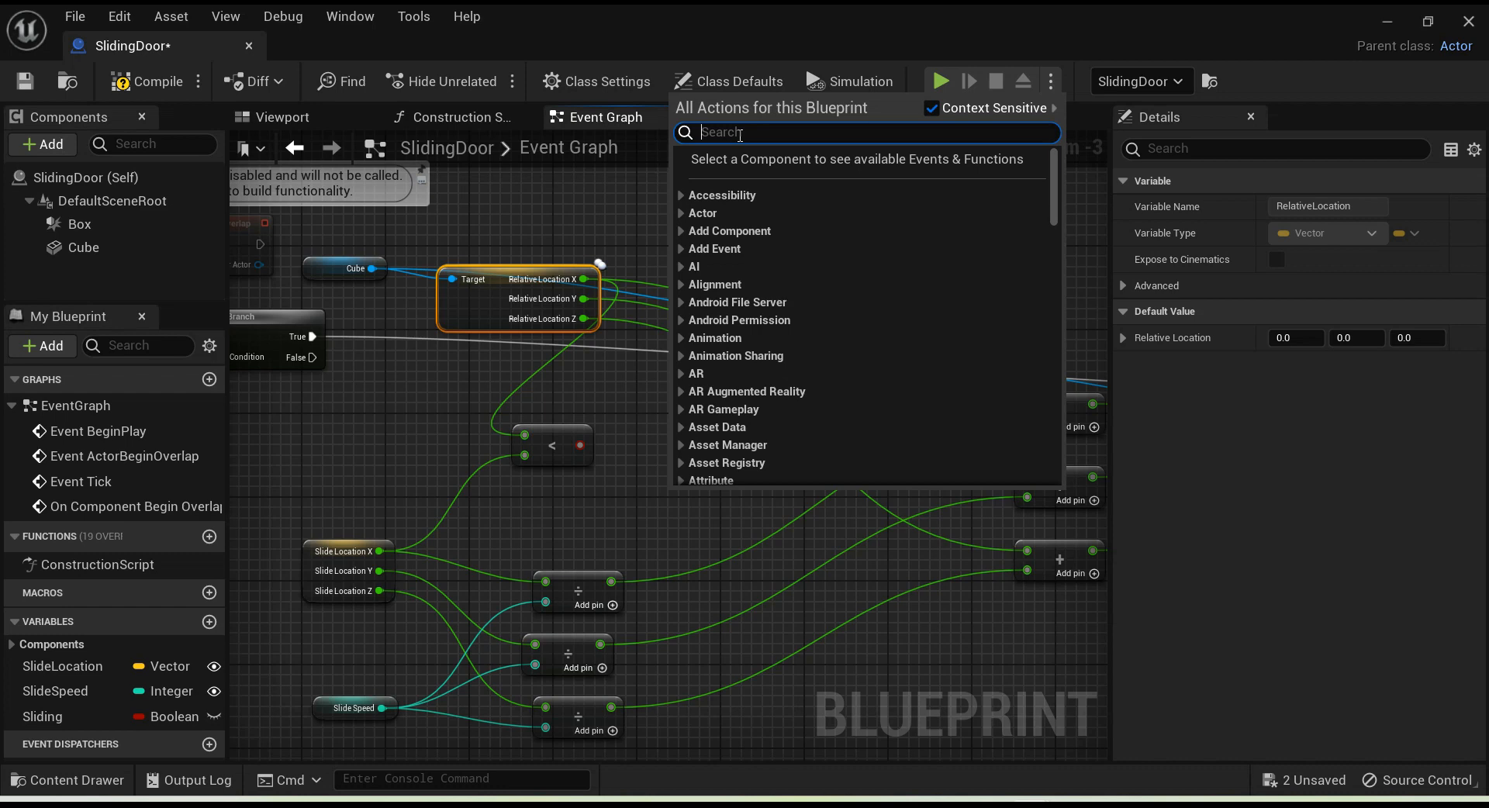
pyautogui.write('||')
pyautogui.click(737, 197)
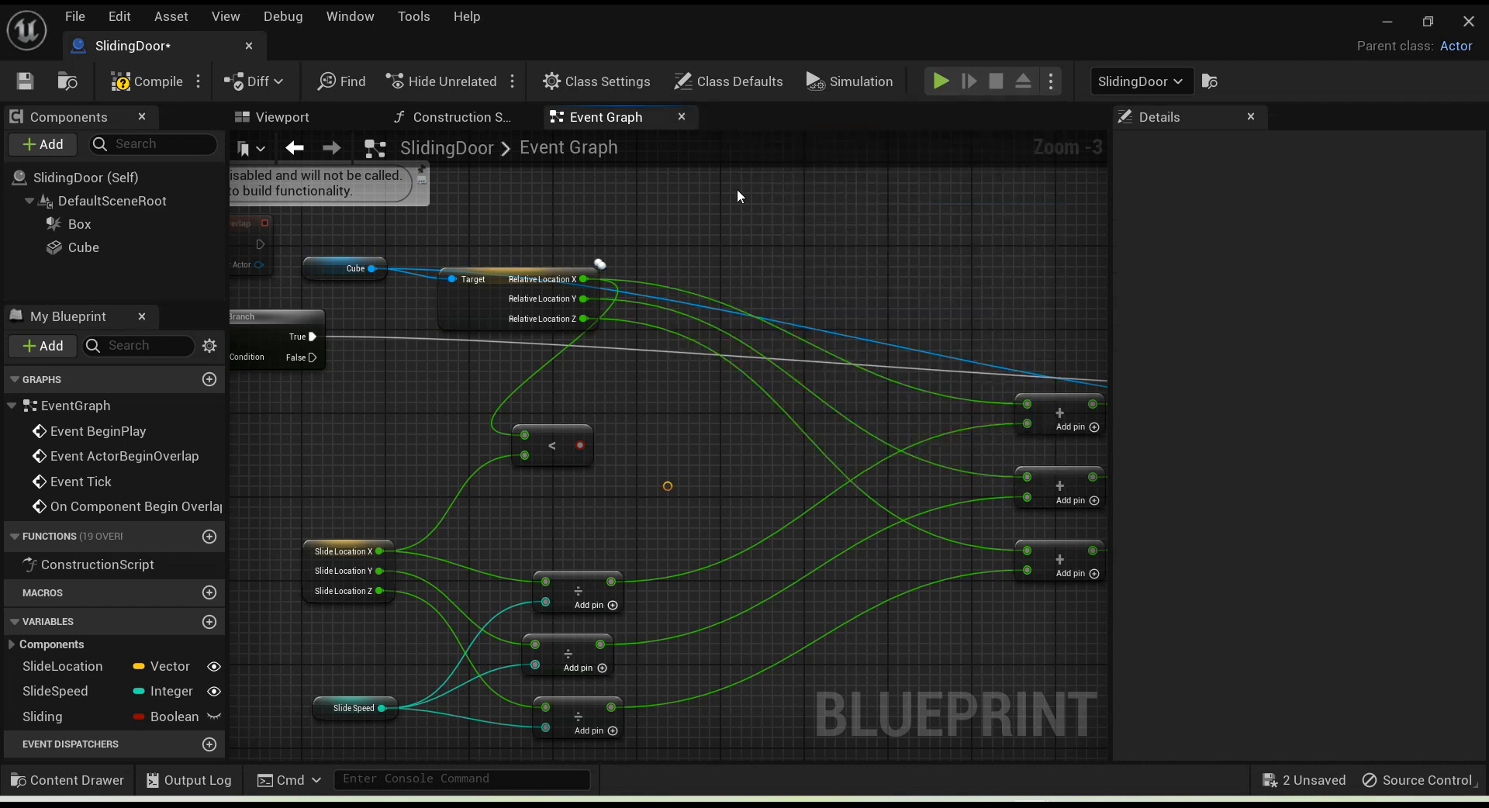
pyautogui.moveTo(719, 499); pyautogui.dragTo(719, 389)
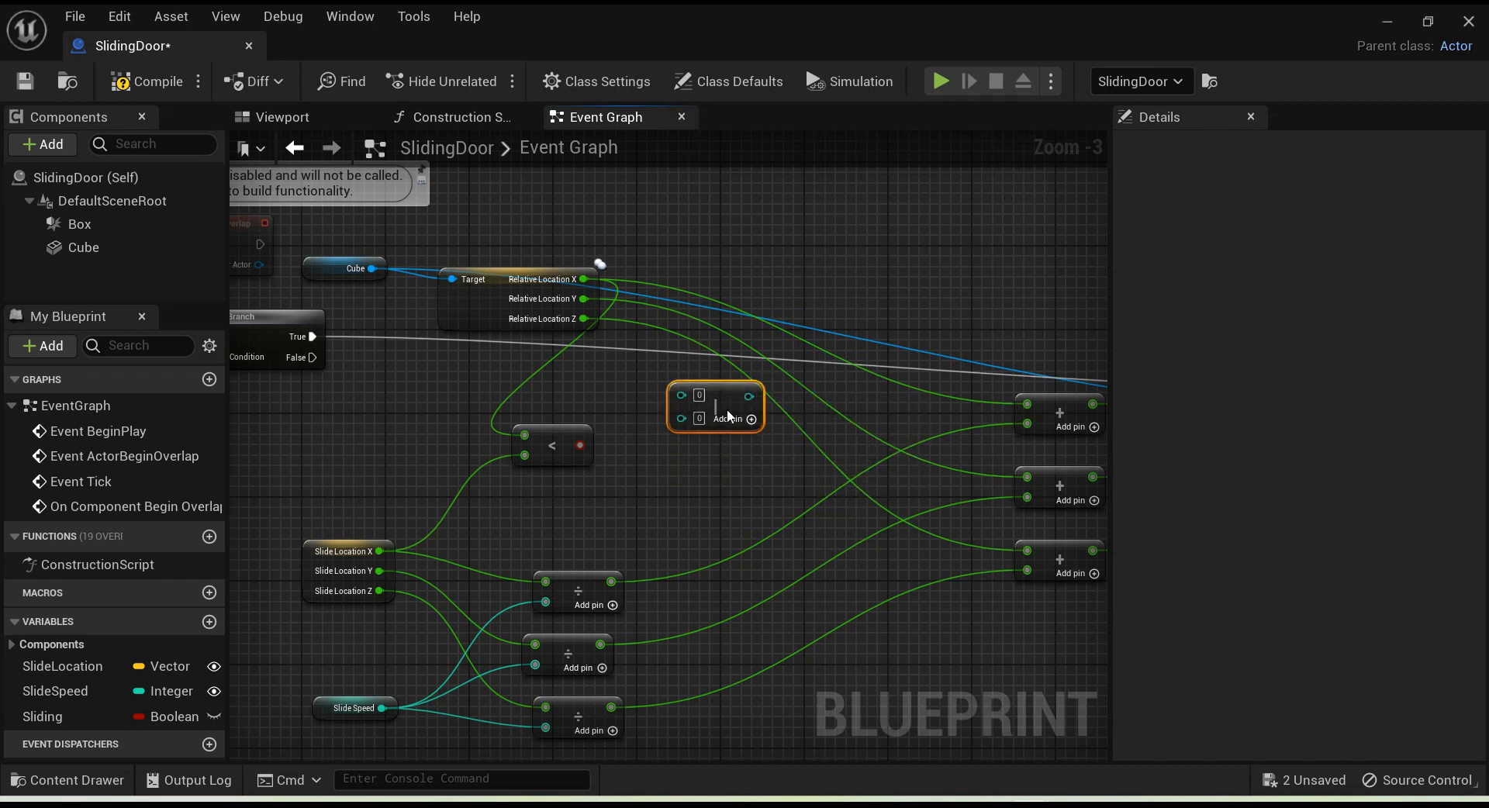
pyautogui.moveTo(720, 422); pyautogui.dragTo(902, 247)
pyautogui.moveTo(552, 435); pyautogui.dragTo(592, 382)
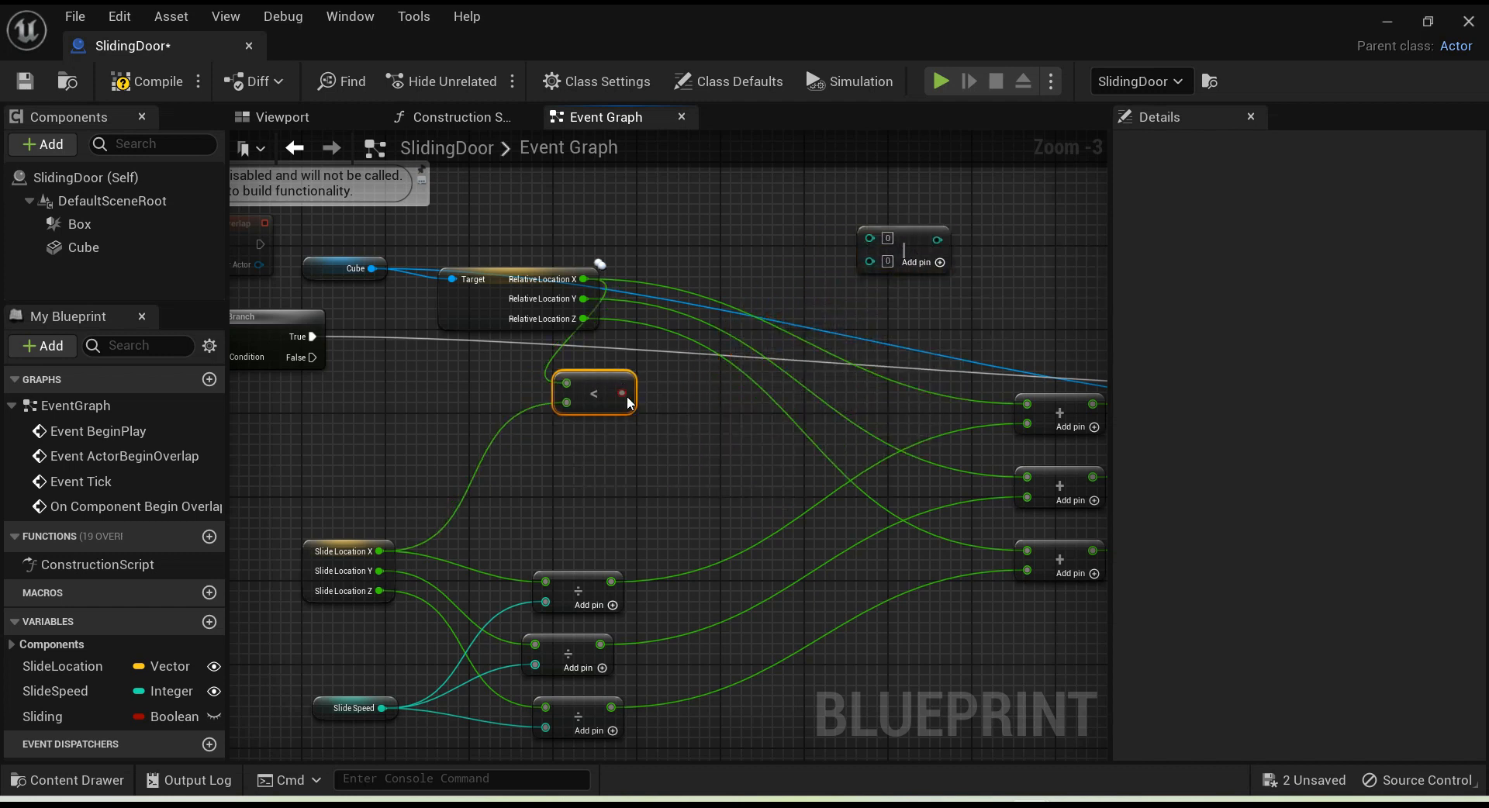
# Step: Replace the Bitwise OR node with an OR Boolean node fed by the Less result, placed to the right of Relative Location
pyautogui.moveTo(625, 394); pyautogui.dragTo(721, 422)
pyautogui.press('Escape')
pyautogui.click(902, 247)
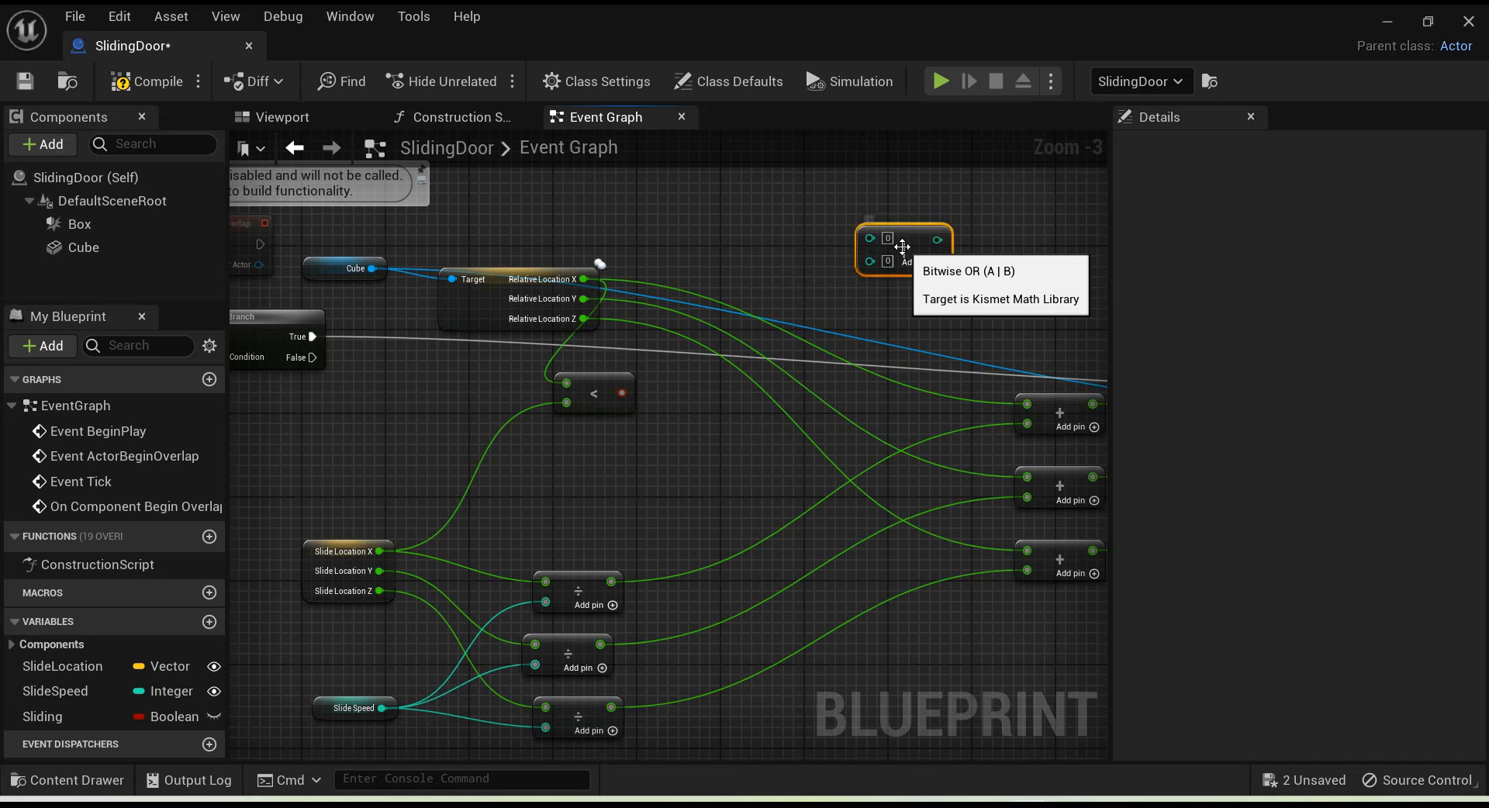
pyautogui.press('Delete')
pyautogui.moveTo(625, 393); pyautogui.dragTo(766, 283)
pyautogui.write('or')
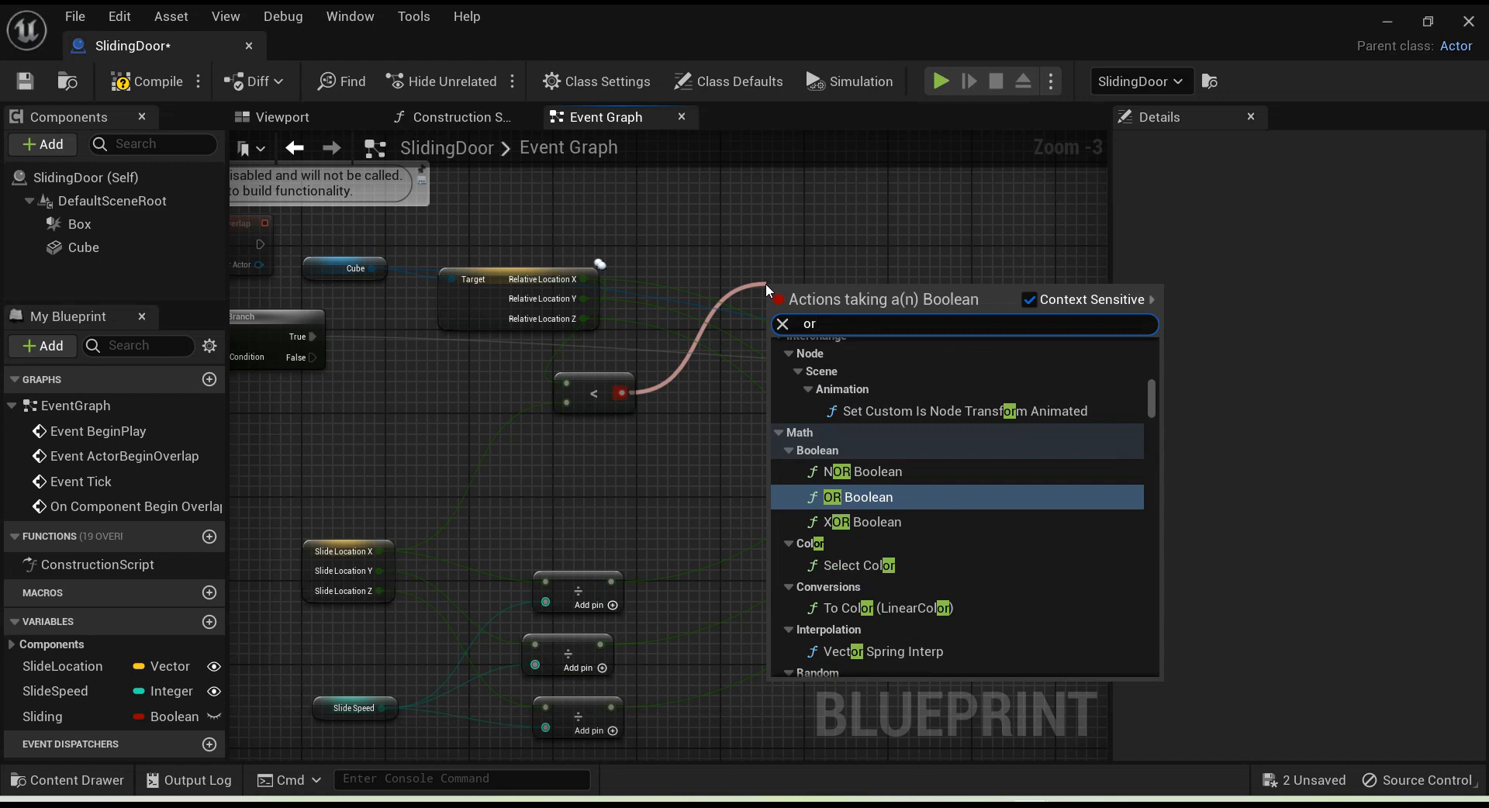
pyautogui.press('Return')
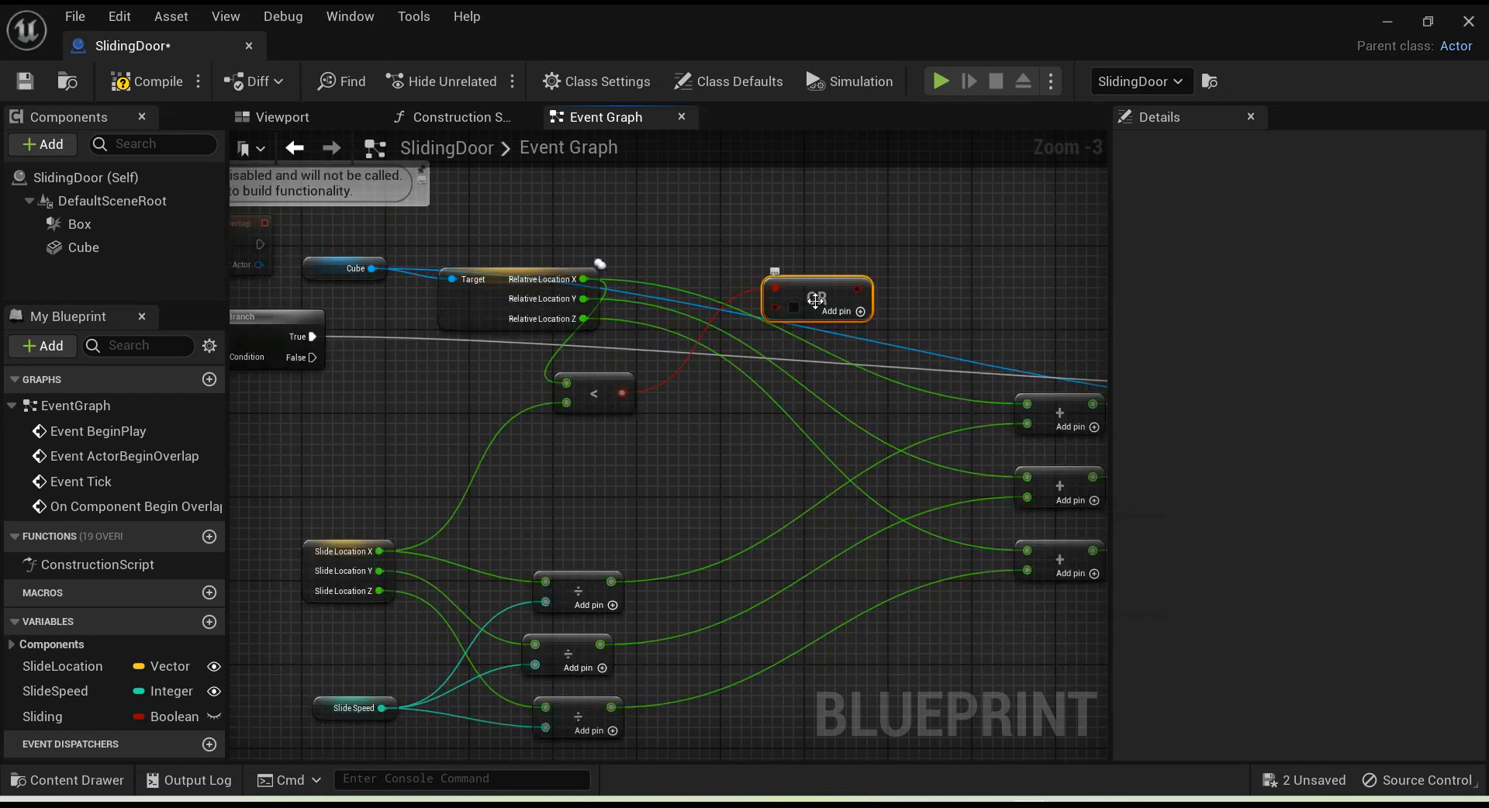
pyautogui.moveTo(816, 301)
pyautogui.mouseDown()
pyautogui.moveTo(878, 276)
pyautogui.moveTo(794, 310)
pyautogui.moveTo(794, 284)
pyautogui.mouseUp()
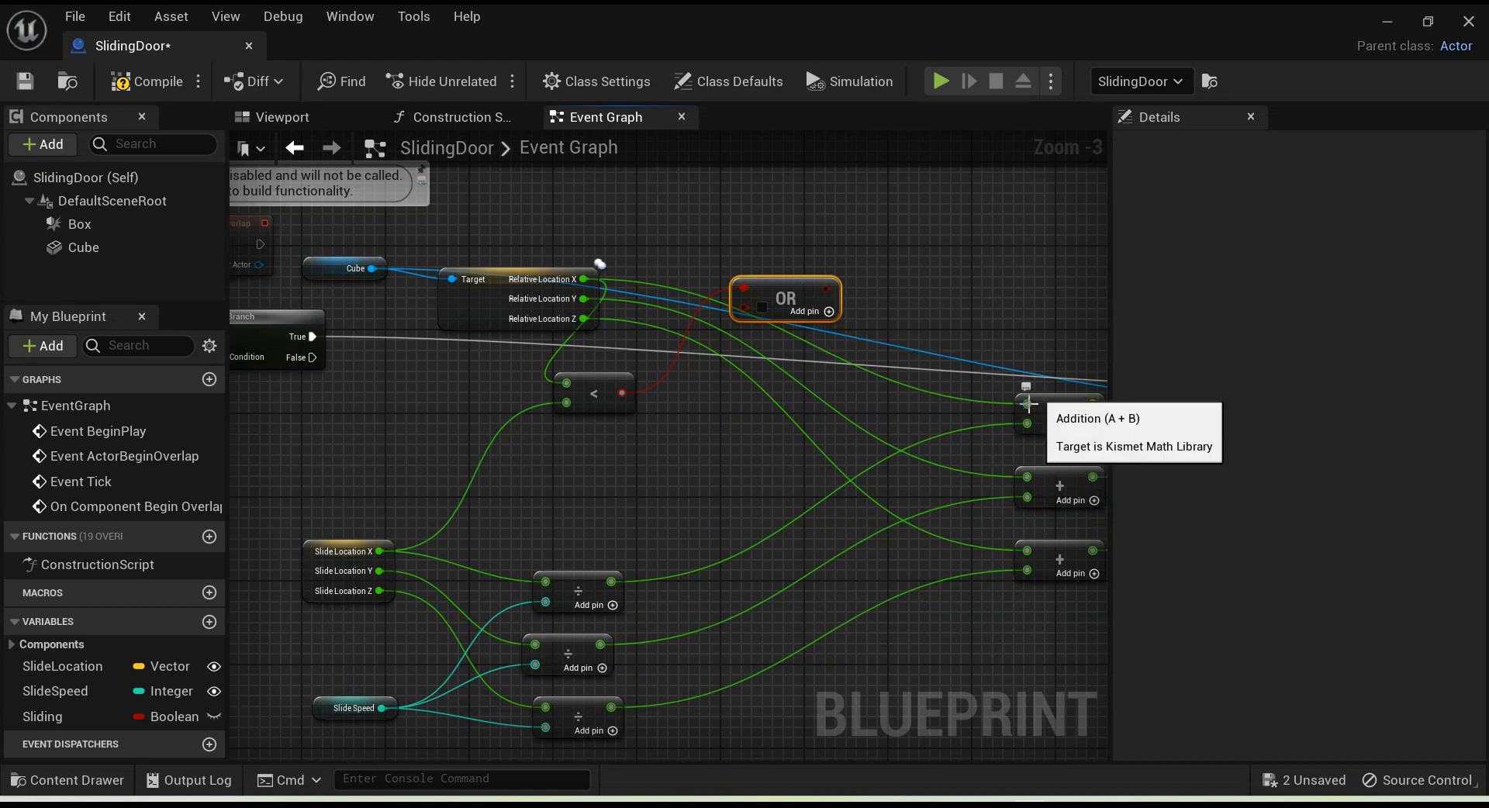
# Step: Move the three Add nodes left beneath the OR node, shift Less slightly right, and move Slide Location up and right
pyautogui.scroll(-2, 774, 439)
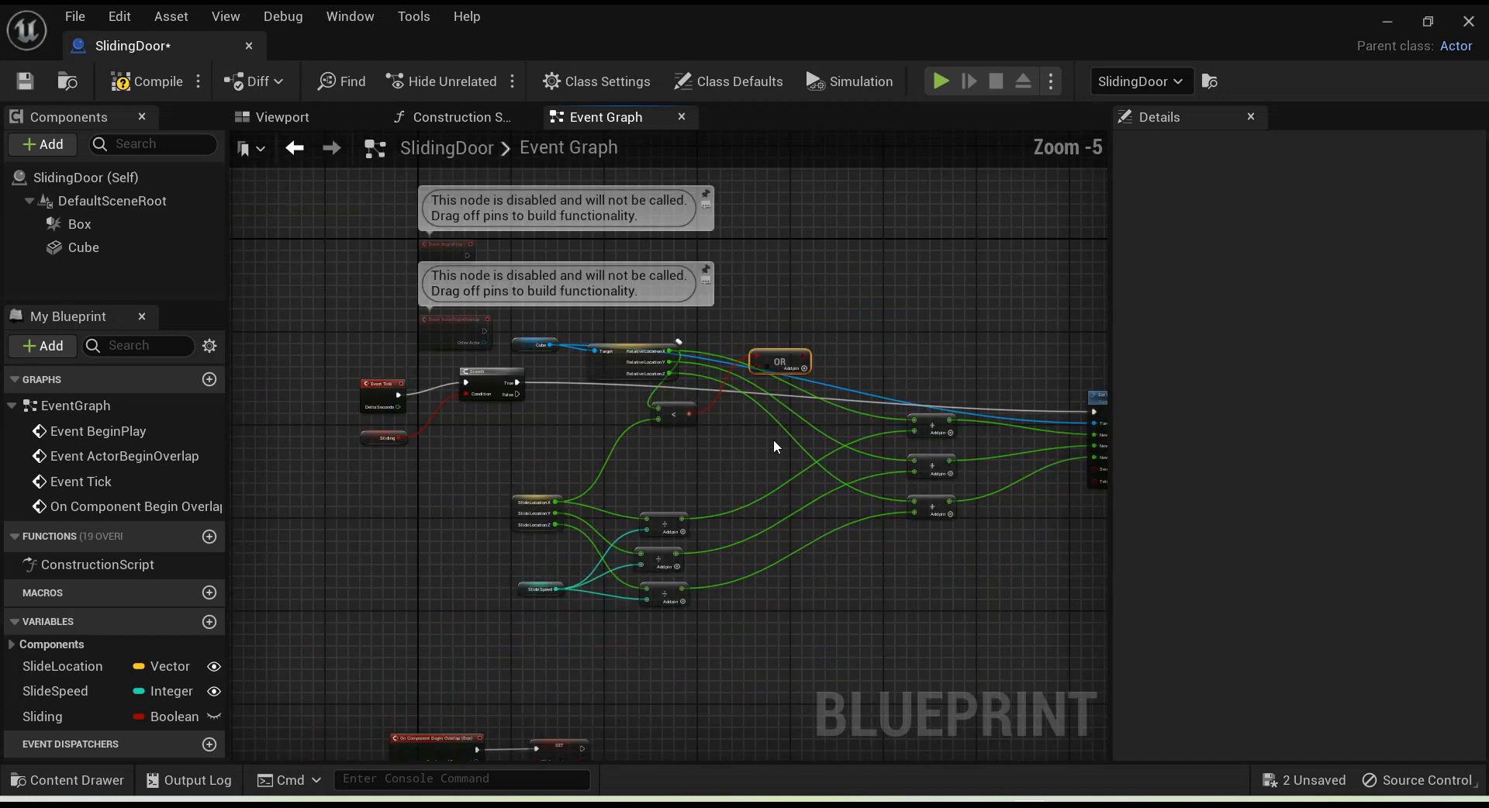
pyautogui.scroll(1, 971, 403)
pyautogui.moveTo(976, 420); pyautogui.dragTo(761, 570)
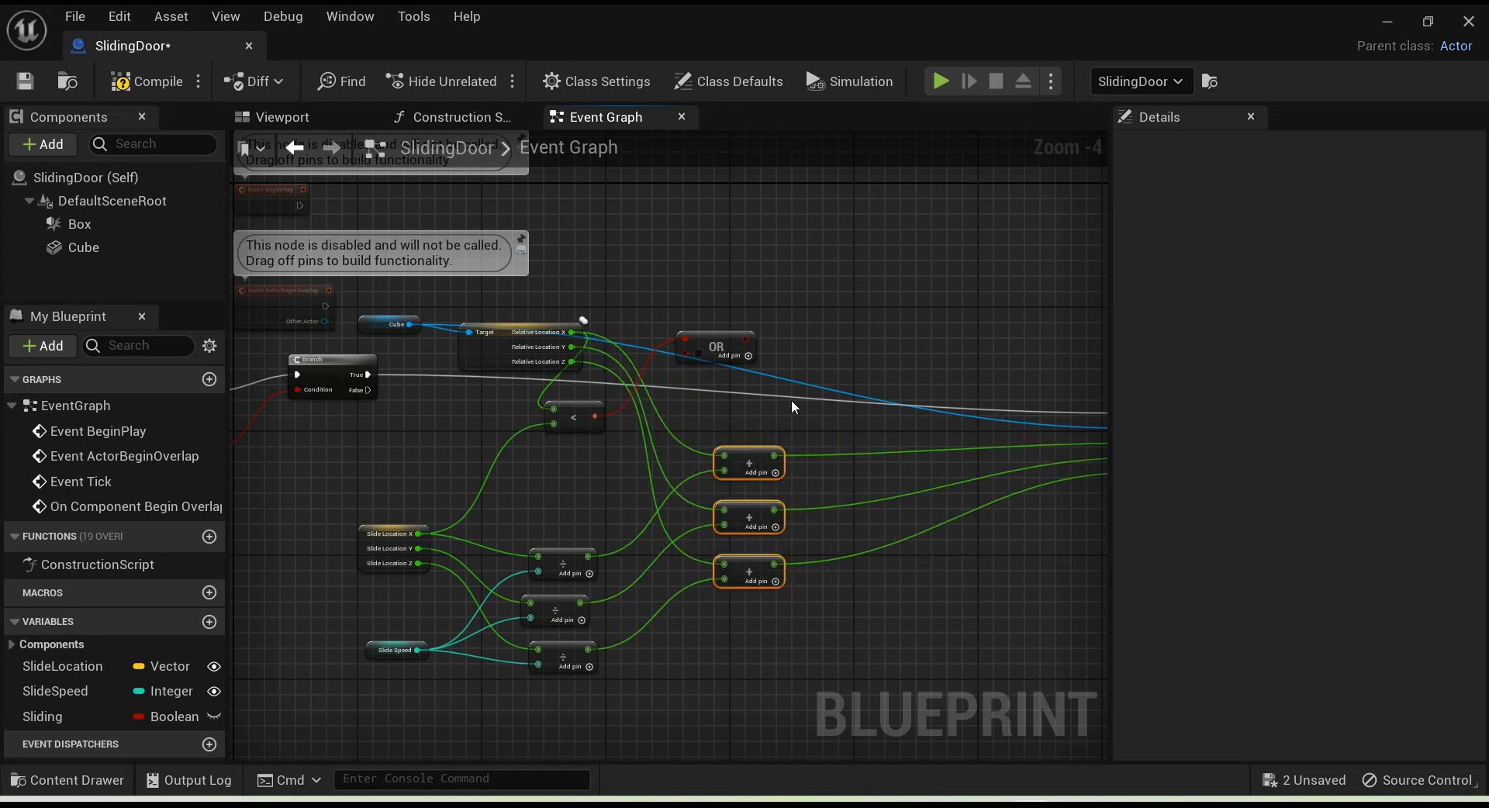
pyautogui.scroll(4, 659, 387)
pyautogui.scroll(-2, 490, 465)
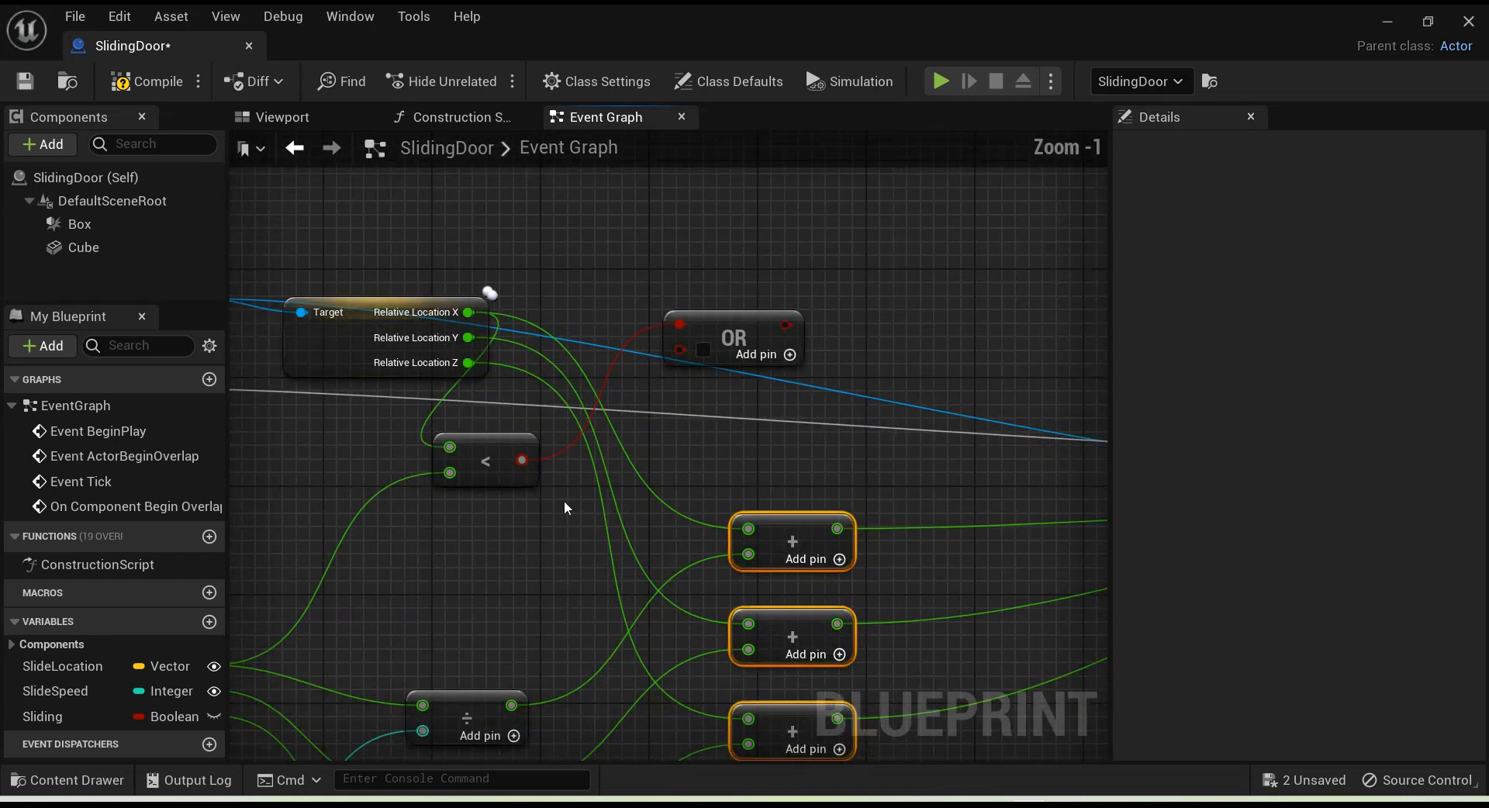
pyautogui.moveTo(535, 475); pyautogui.dragTo(570, 463)
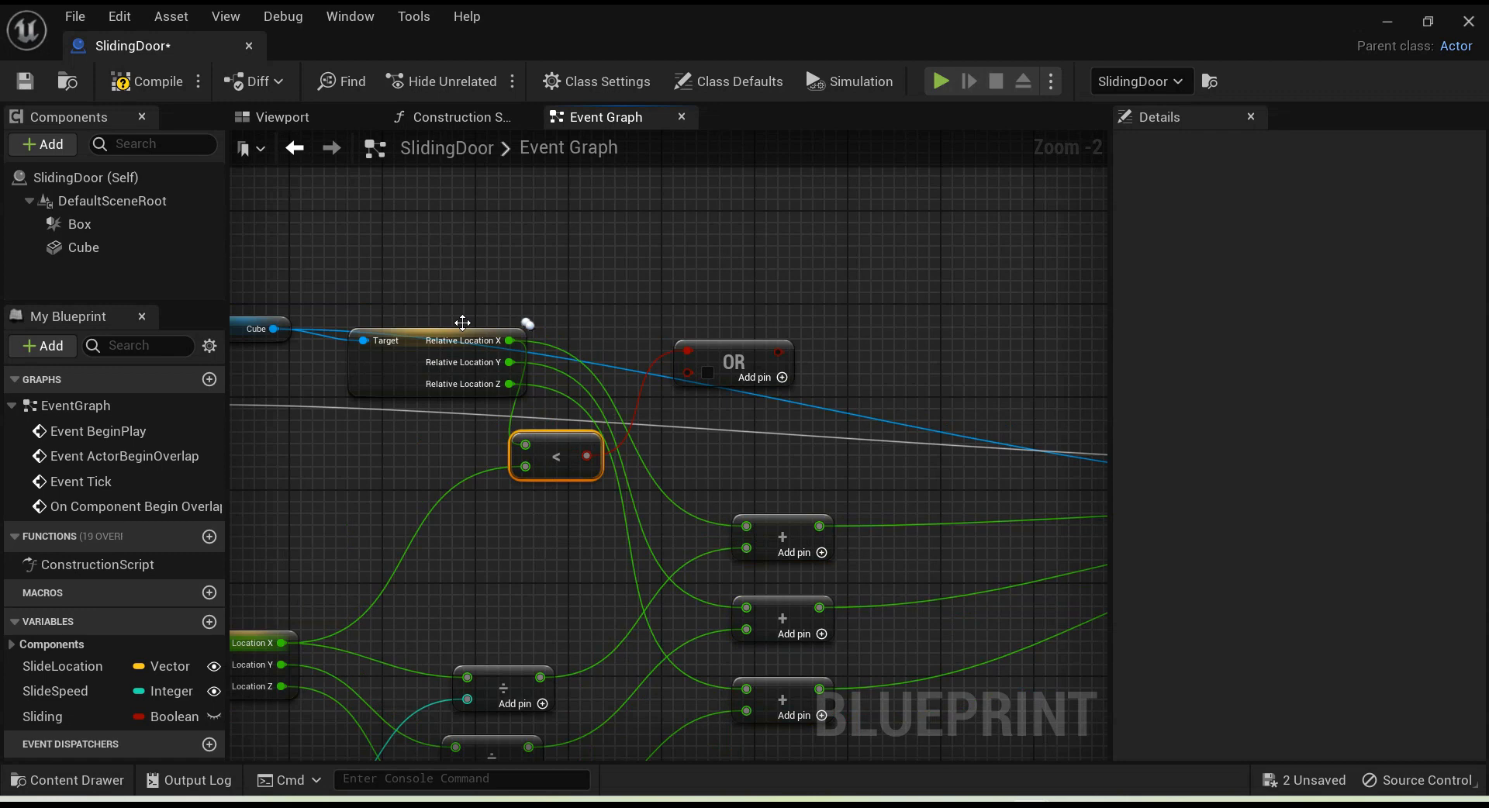
pyautogui.scroll(-1, 520, 582)
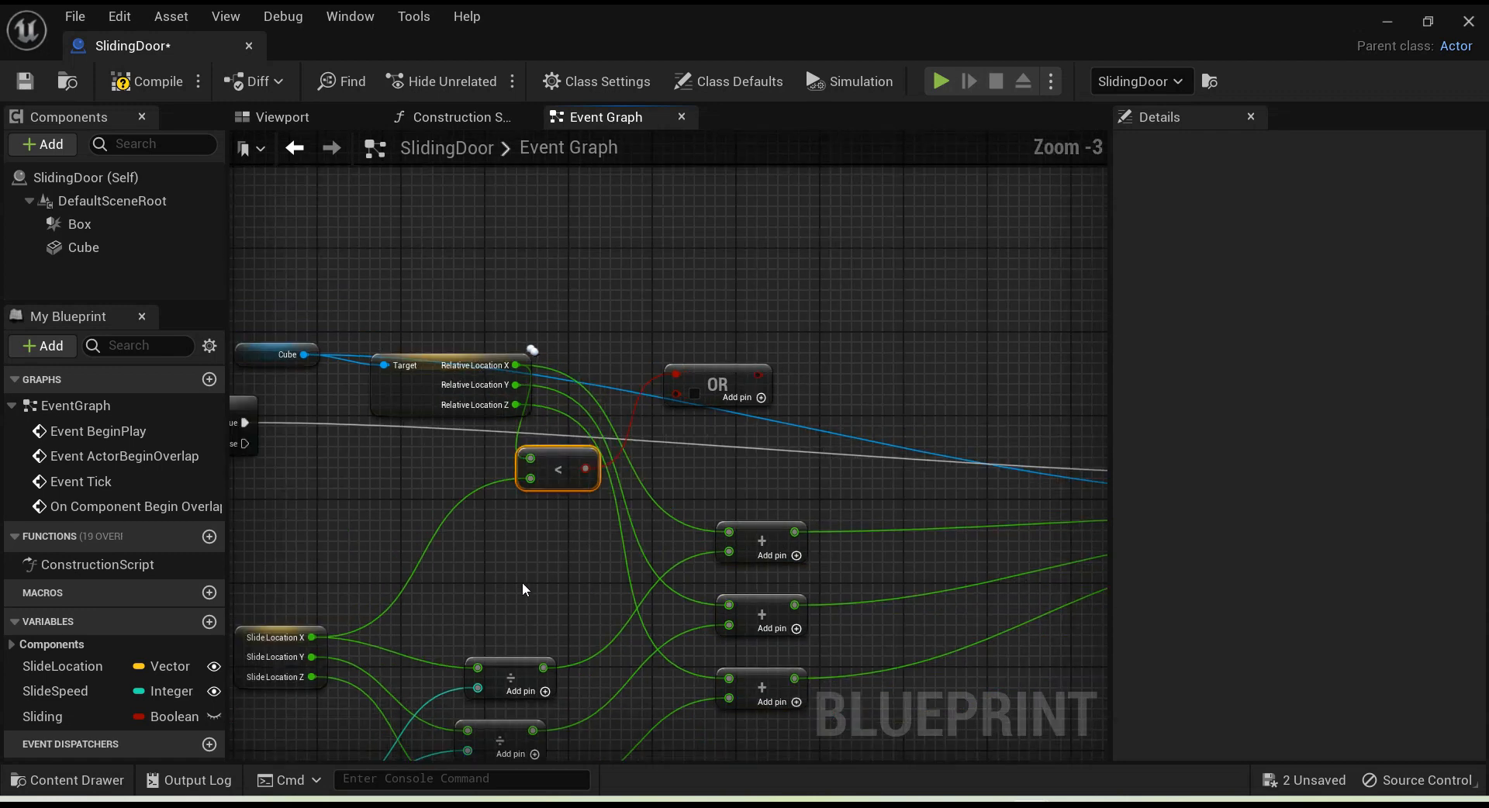
pyautogui.moveTo(527, 582); pyautogui.dragTo(645, 487, button='right')
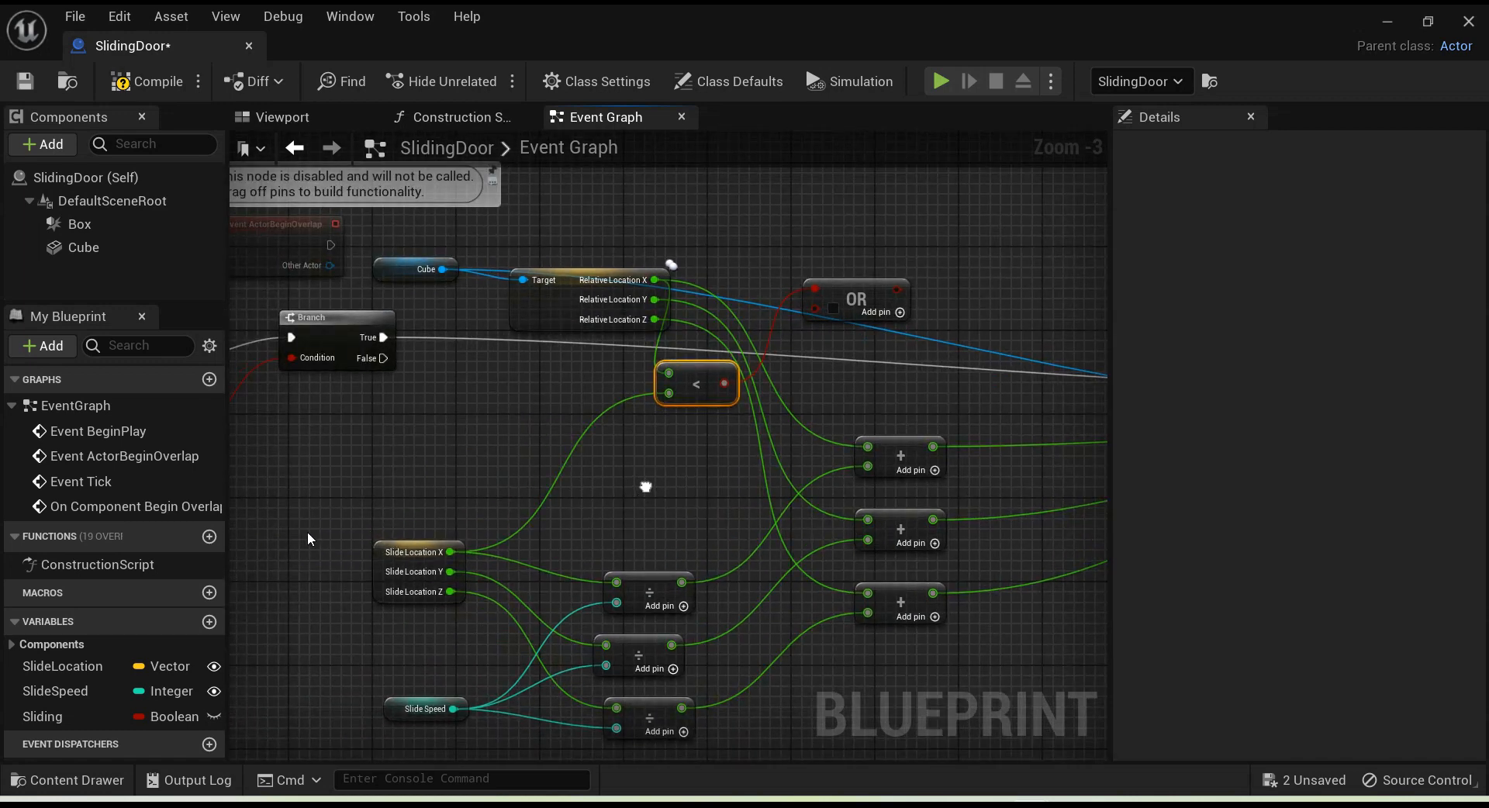
pyautogui.moveTo(385, 559); pyautogui.dragTo(437, 506)
# Step: Duplicate the Less node below the original and use it to compare Relative Location Y with Slide Location Y
pyautogui.scroll(2, 732, 403)
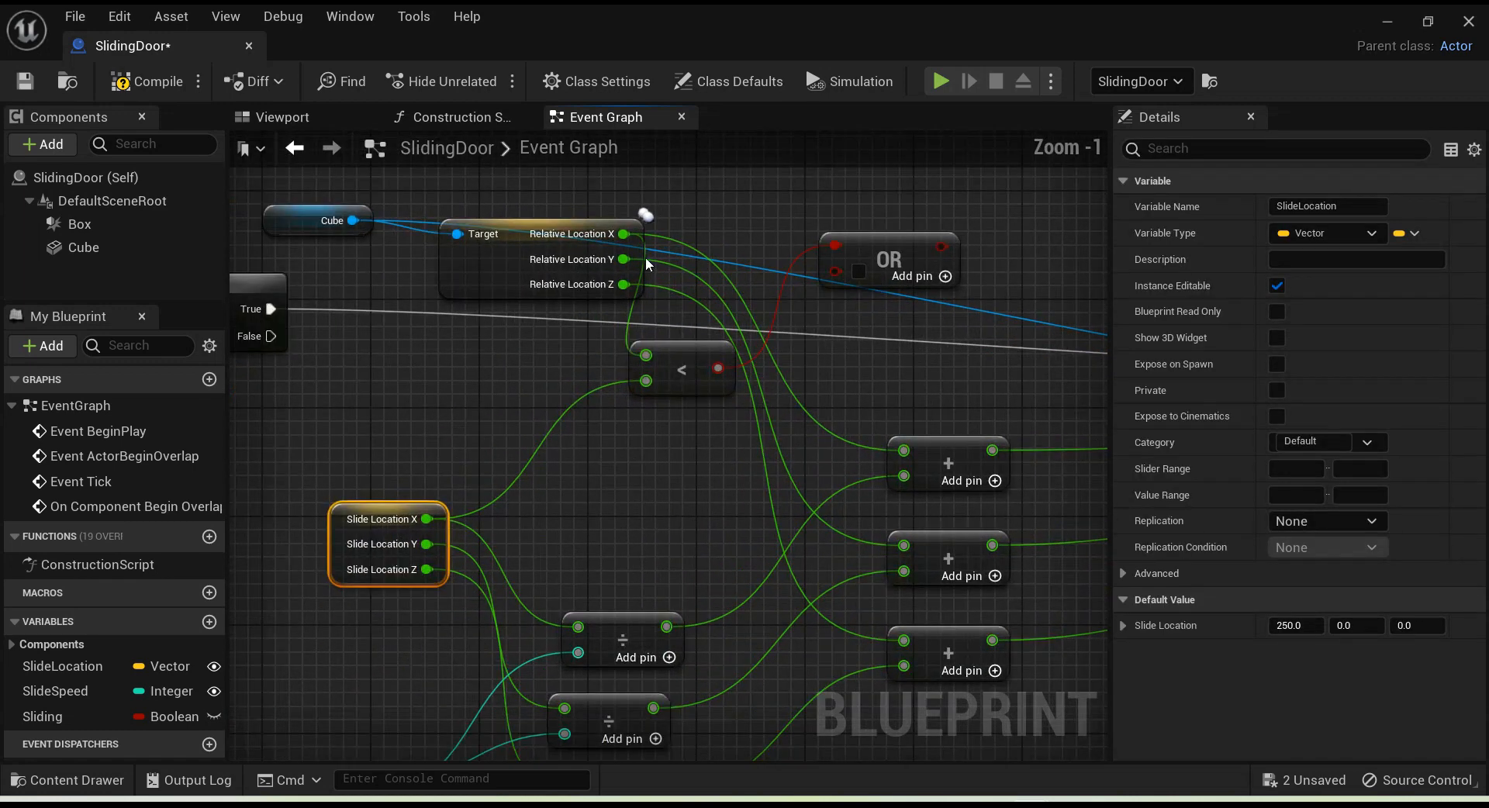
pyautogui.click(660, 370)
pyautogui.hotkey('ctrl', 'w')
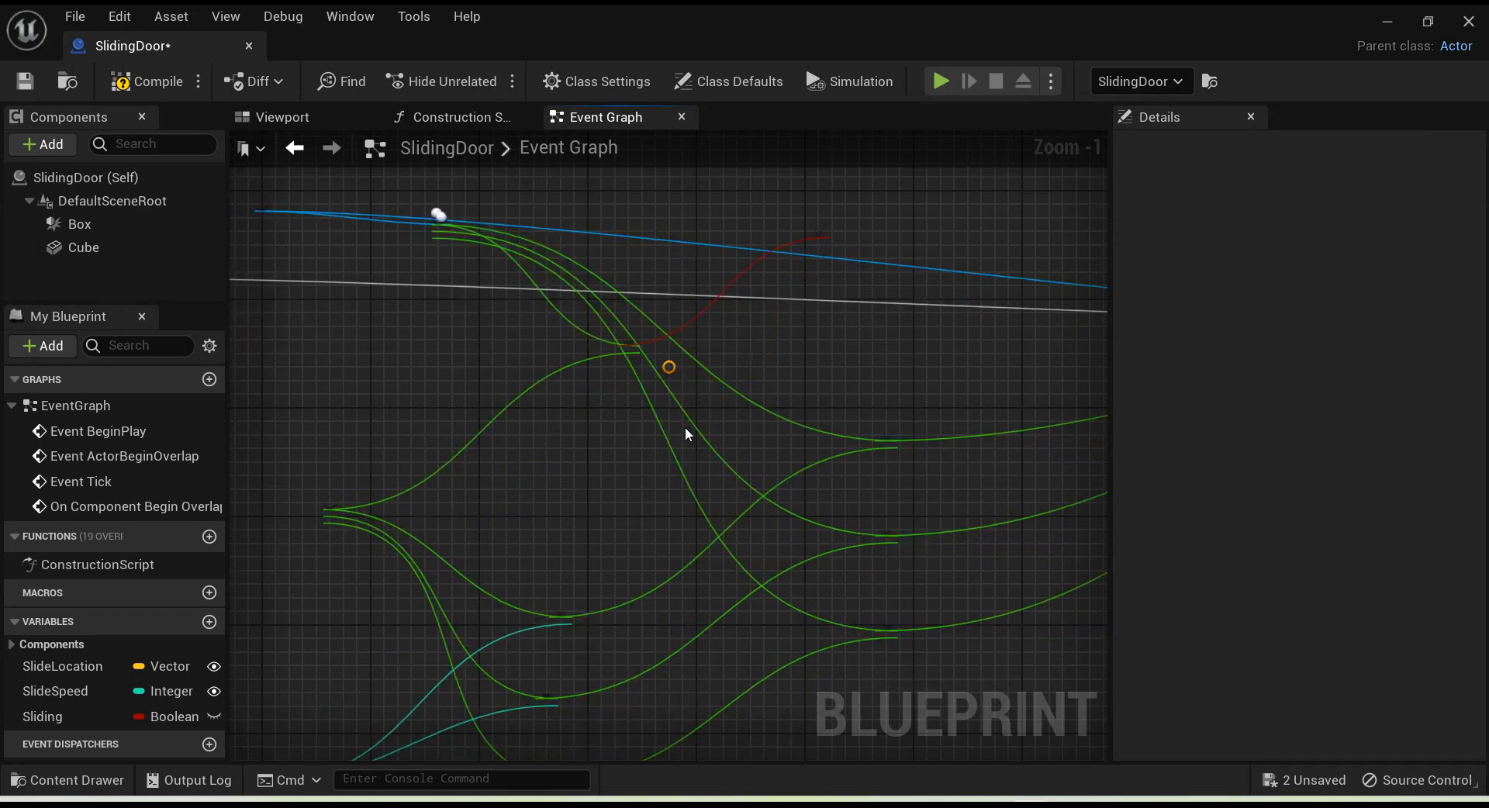
pyautogui.moveTo(726, 387); pyautogui.dragTo(684, 455)
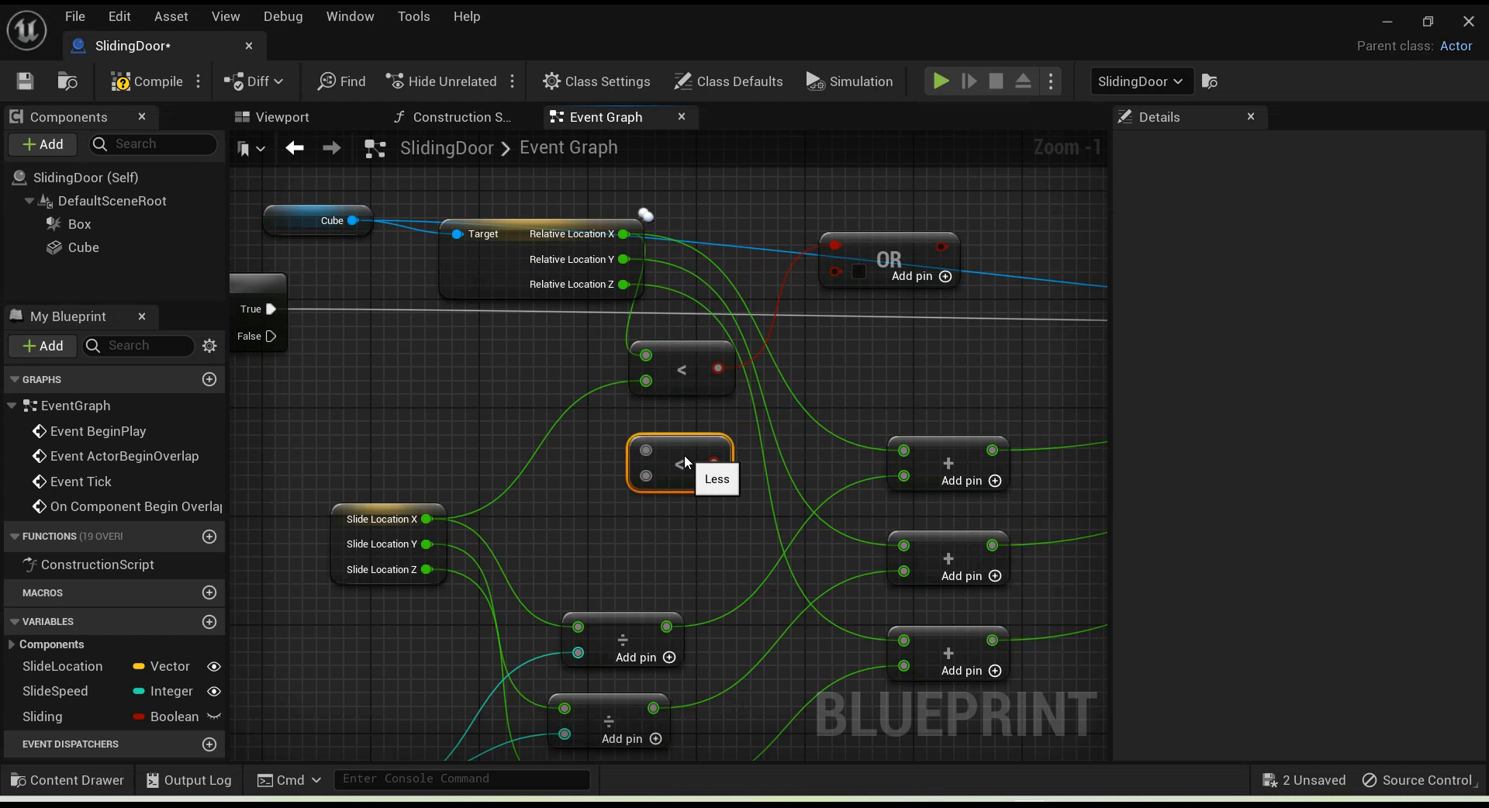
pyautogui.moveTo(622, 259); pyautogui.dragTo(644, 448)
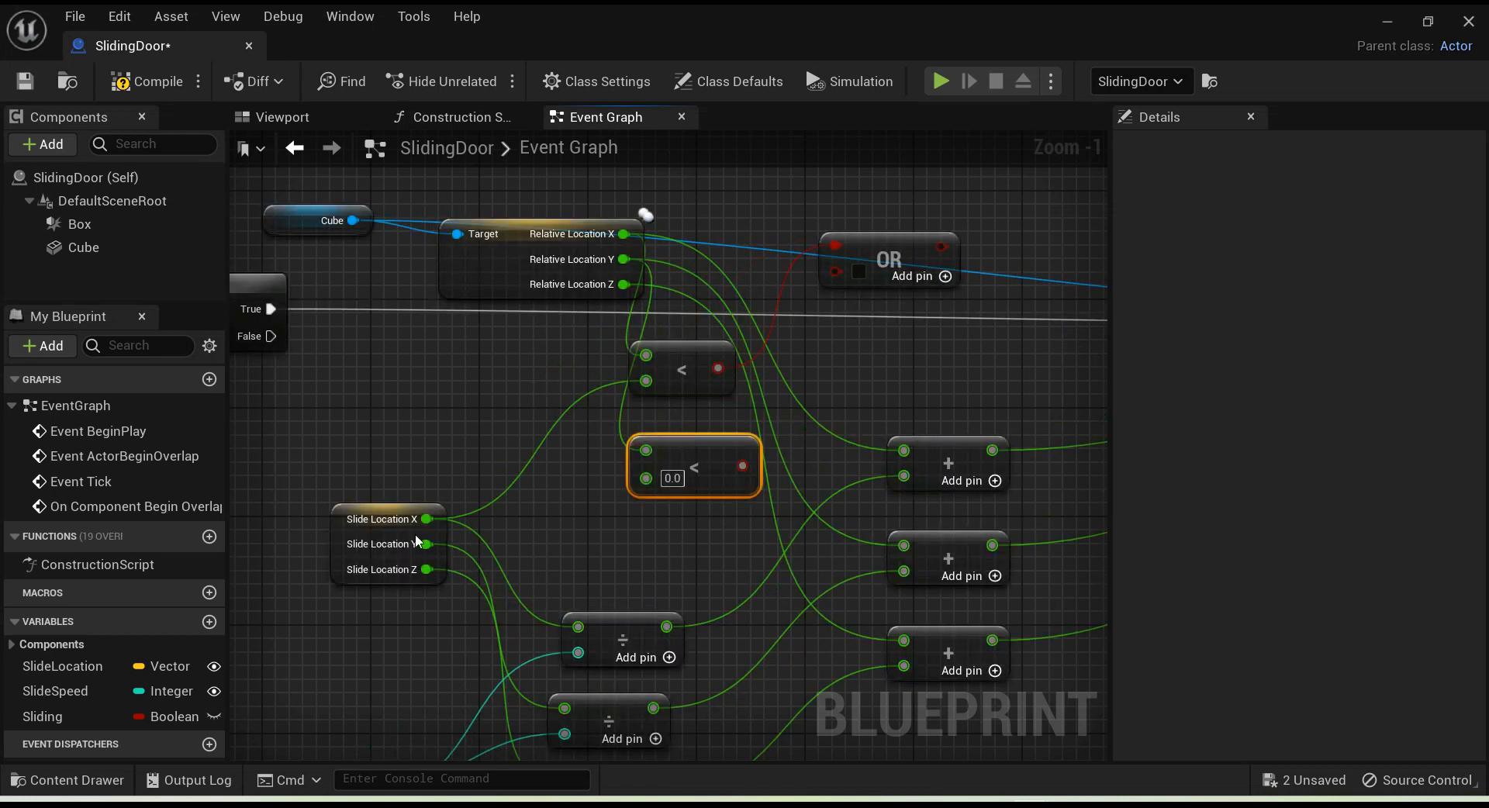
pyautogui.moveTo(427, 543); pyautogui.dragTo(645, 478)
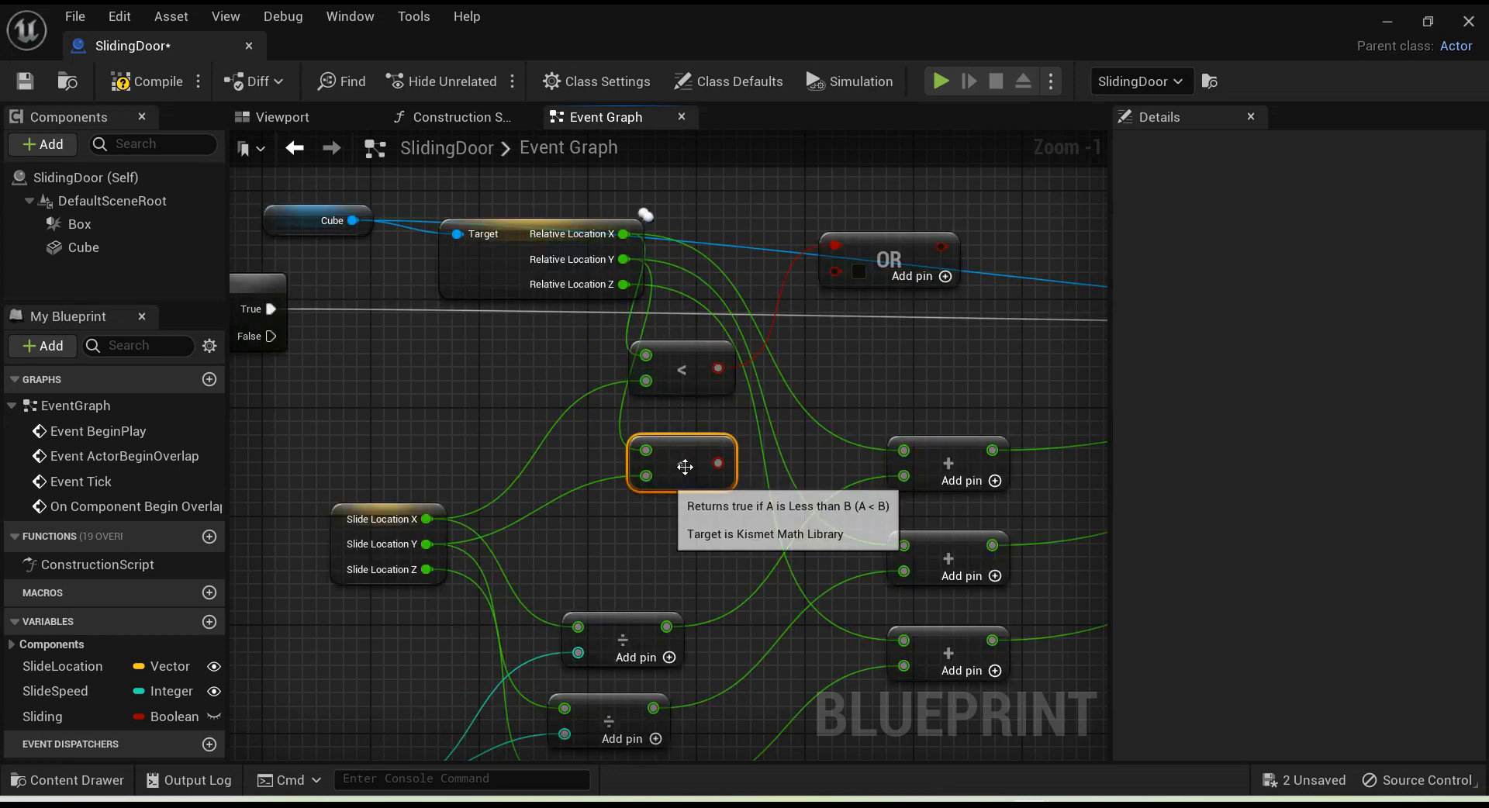
# Step: Duplicate the Less node once more below the second one and compare Relative Location Z with Slide Location Z
pyautogui.hotkey('ctrl', 'w')
pyautogui.moveTo(752, 525); pyautogui.dragTo(687, 538)
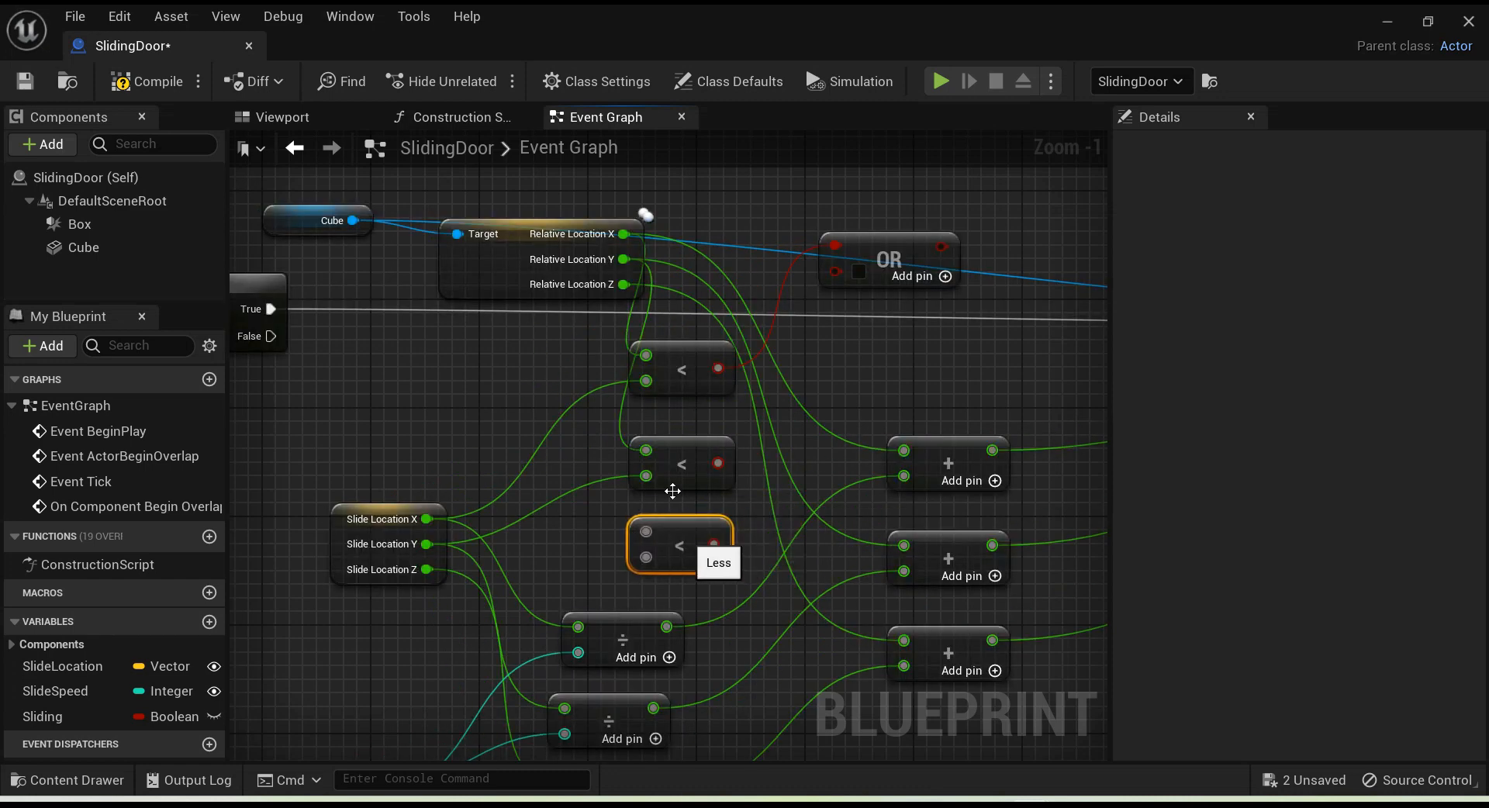
pyautogui.moveTo(623, 284); pyautogui.dragTo(640, 533)
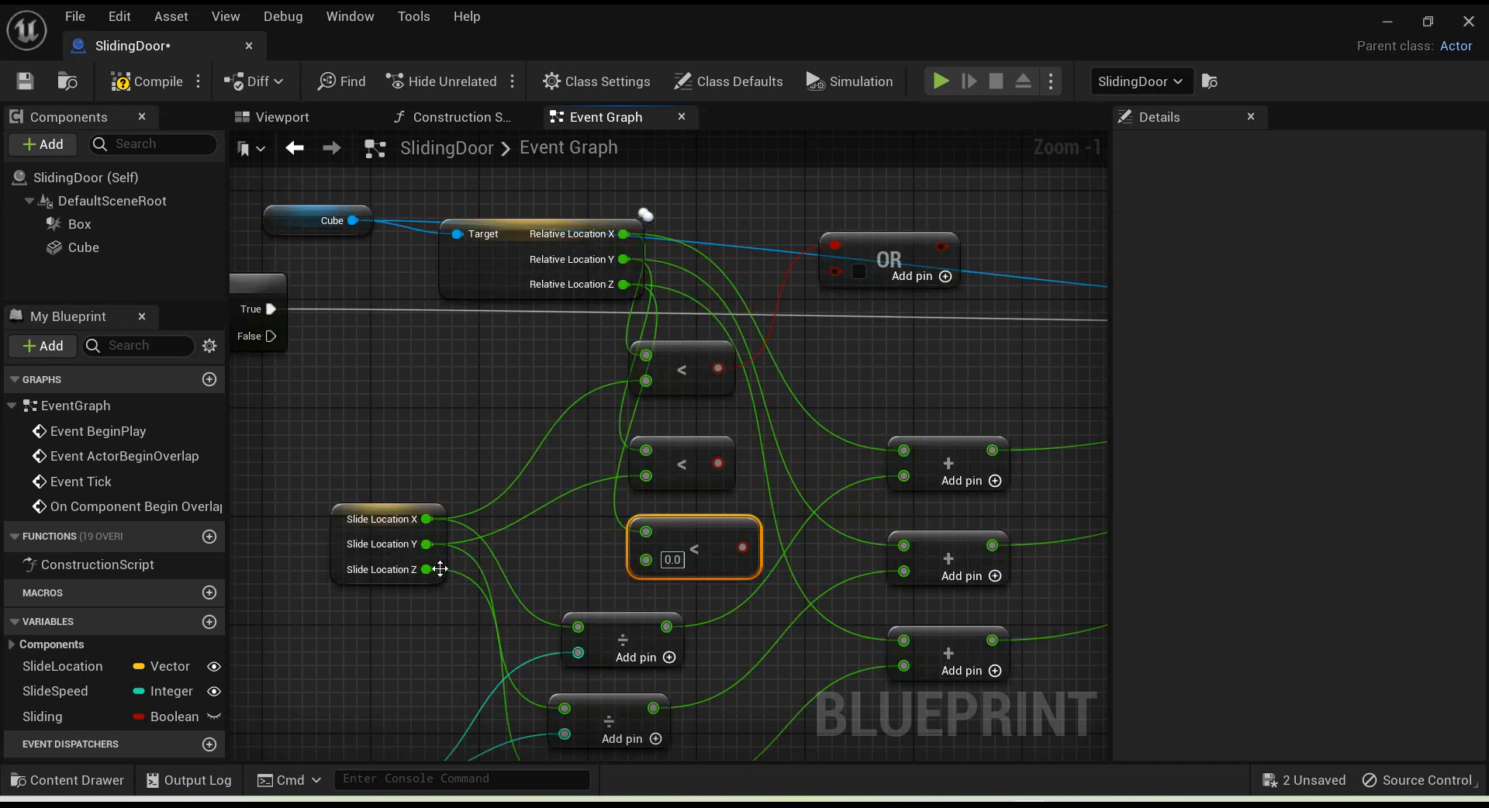
pyautogui.moveTo(435, 570); pyautogui.dragTo(646, 560)
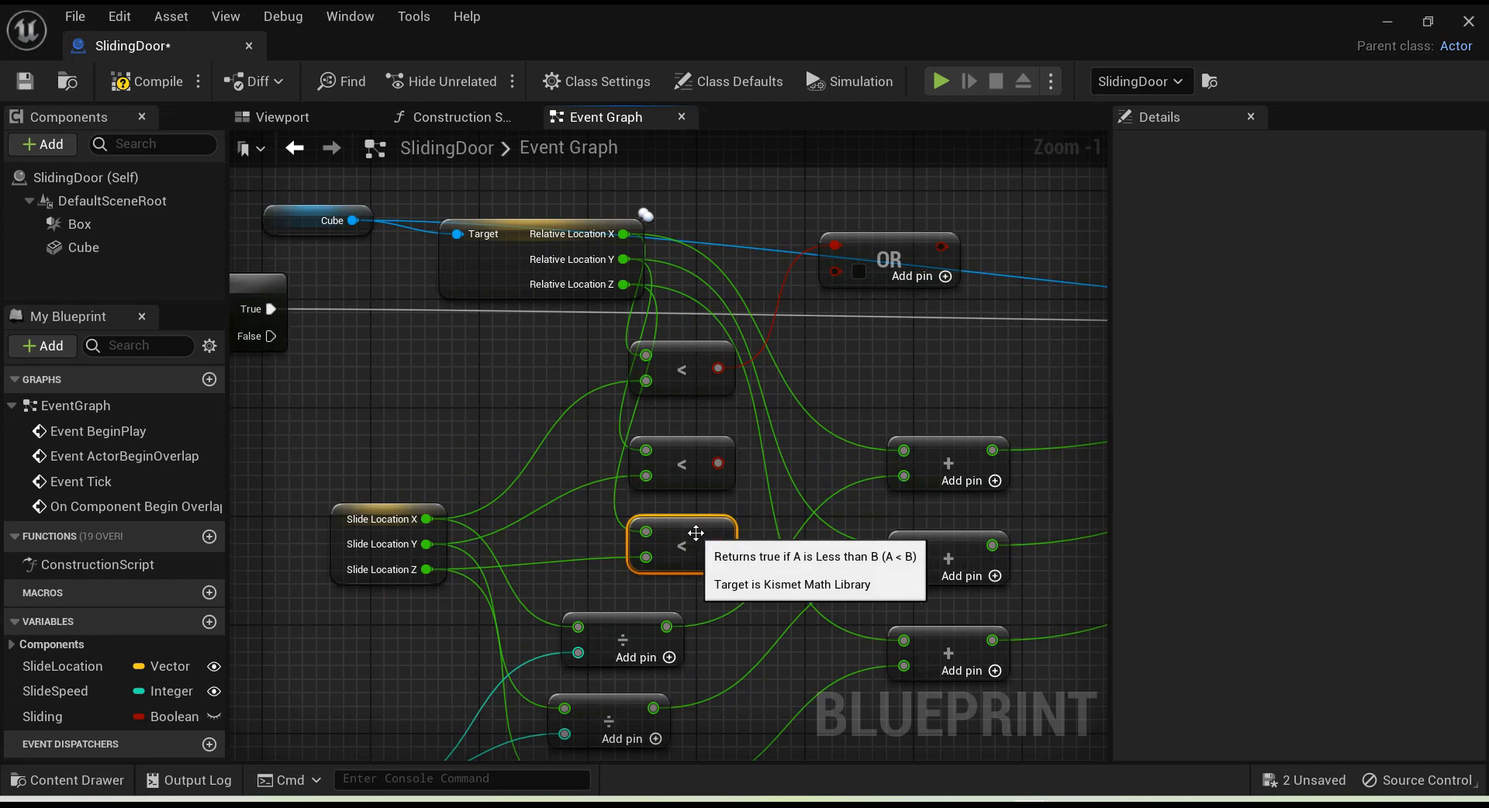
# Step: Wire the Y and Z Less results into the OR node, adding a third input pin for Z
pyautogui.moveTo(719, 463); pyautogui.dragTo(837, 271)
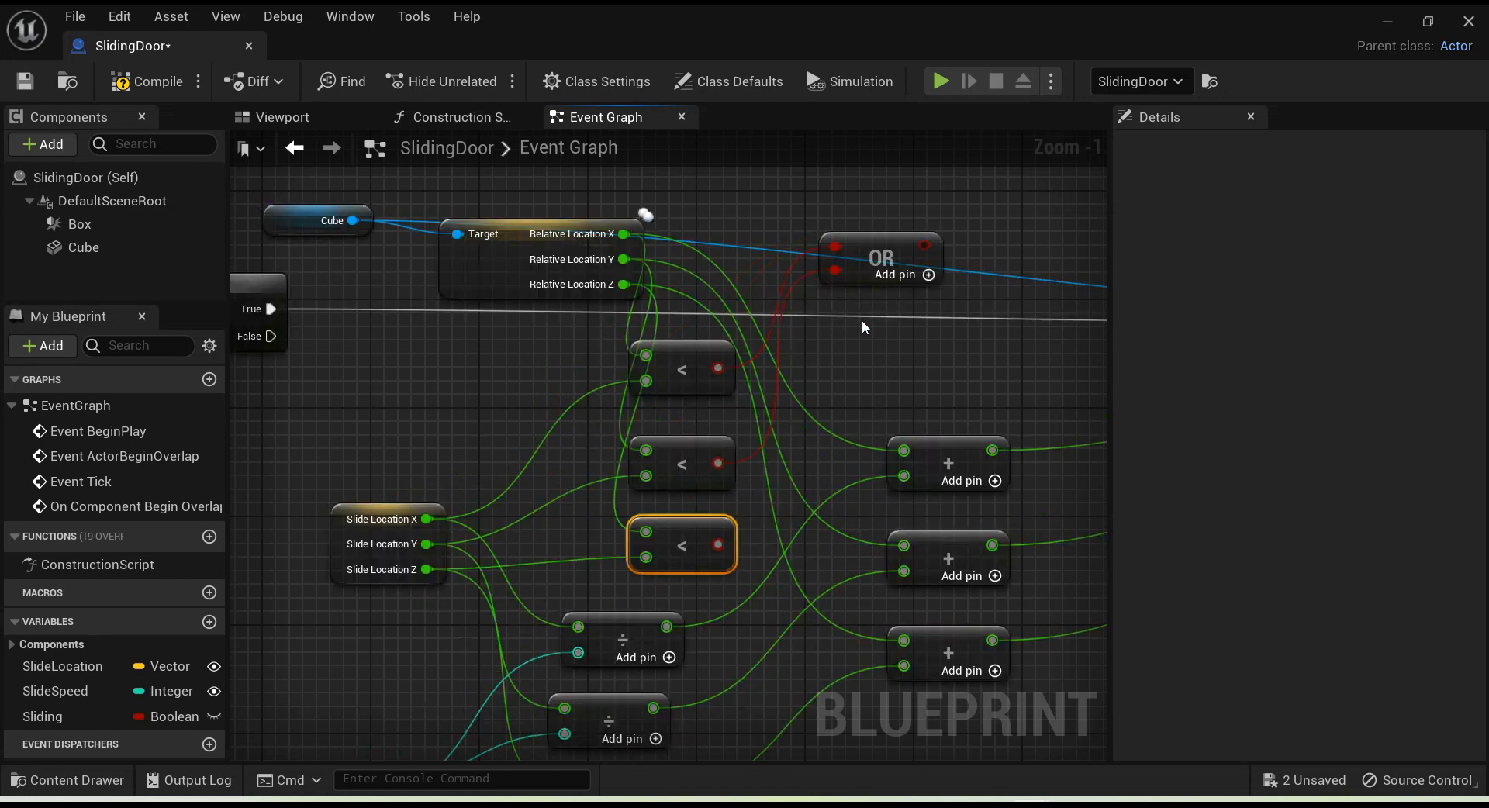
pyautogui.click(928, 275)
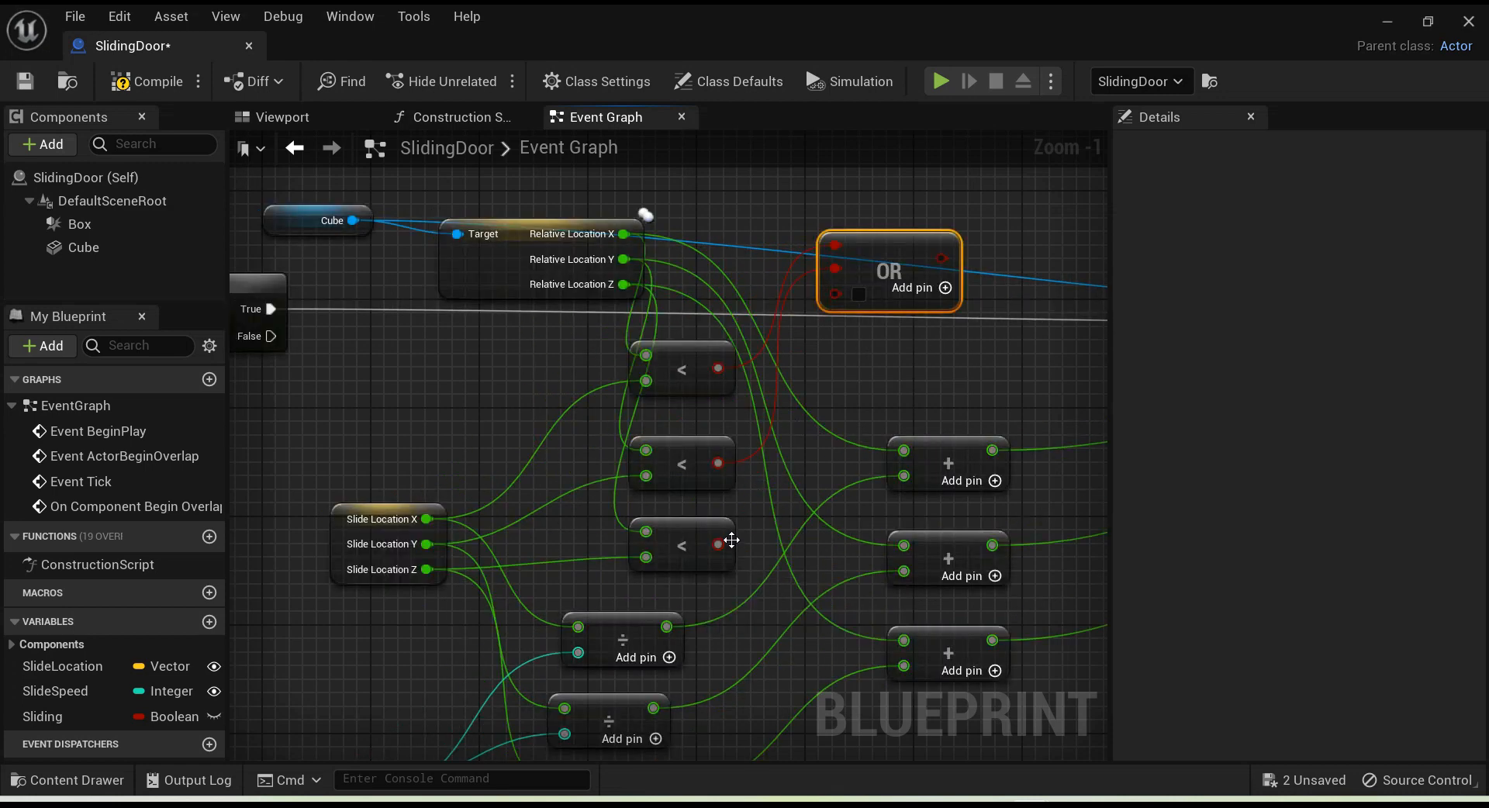
pyautogui.moveTo(718, 544); pyautogui.dragTo(837, 294)
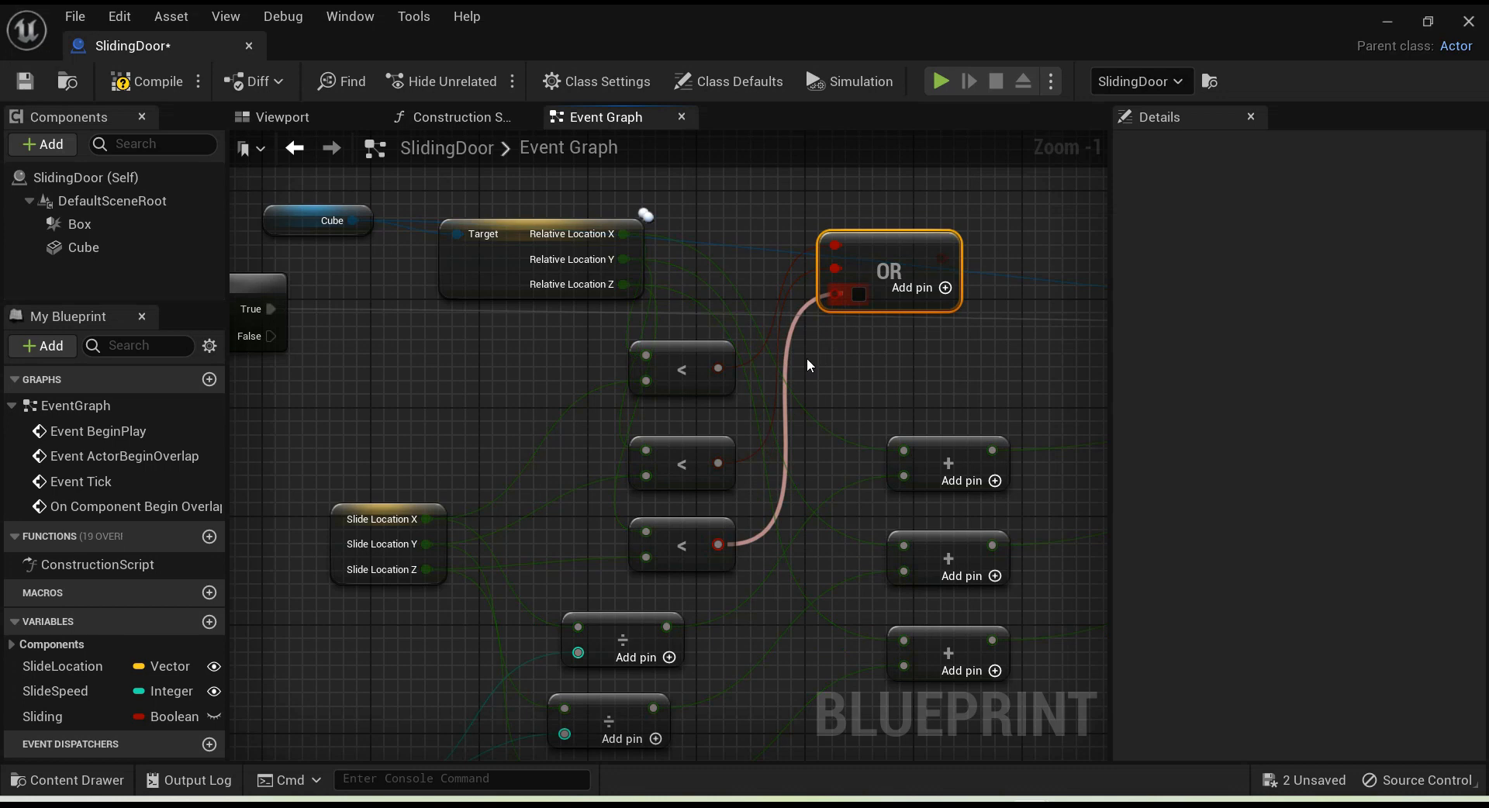
# Step: Add a Branch node between OR and Set Relative Location with the OR result as its Condition
pyautogui.moveTo(994, 388); pyautogui.dragTo(738, 476, button='right')
pyautogui.scroll(-1, 765, 465)
pyautogui.scroll(-2, 765, 465)
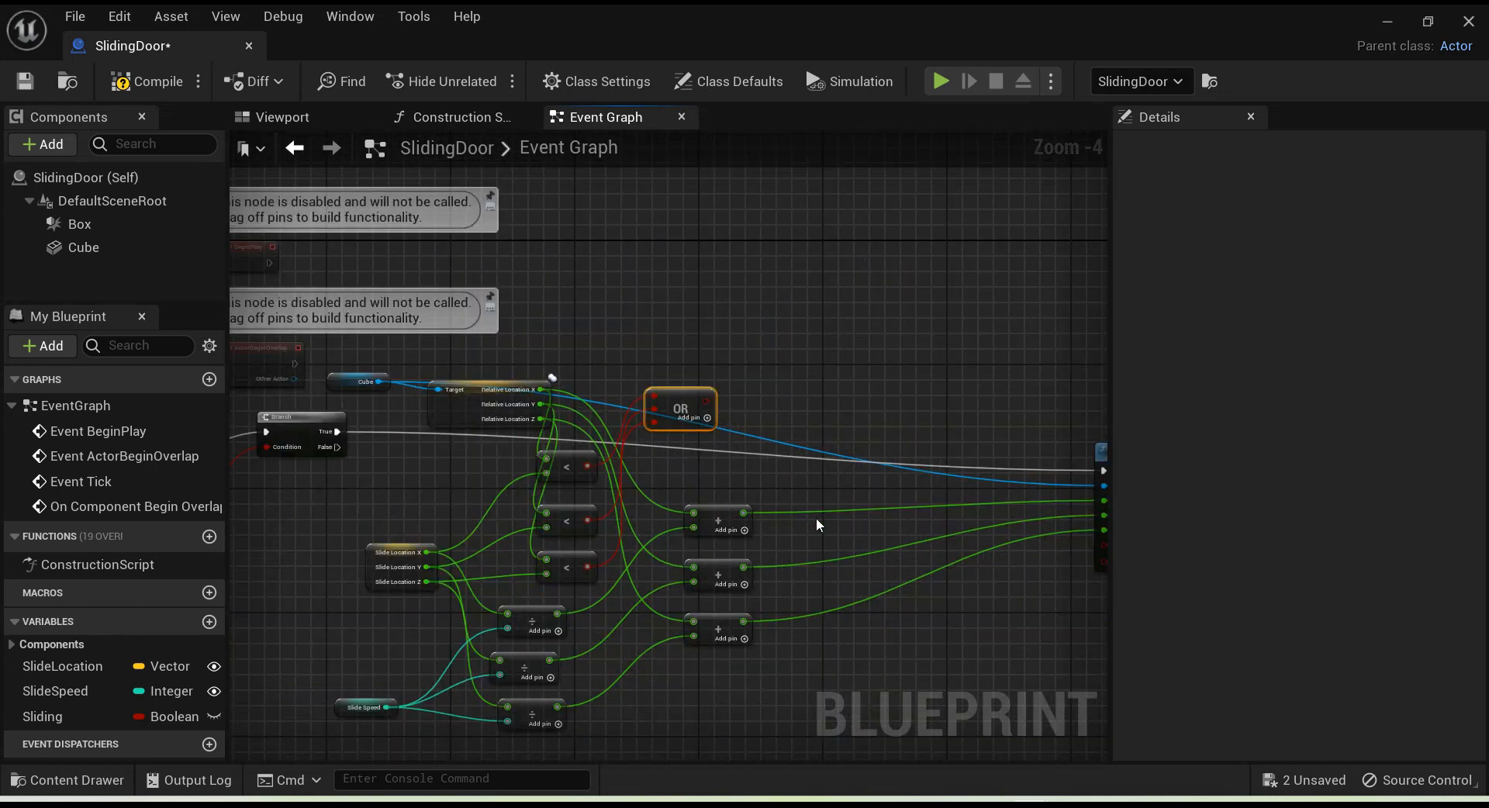
pyautogui.moveTo(920, 506); pyautogui.dragTo(787, 504, button='right')
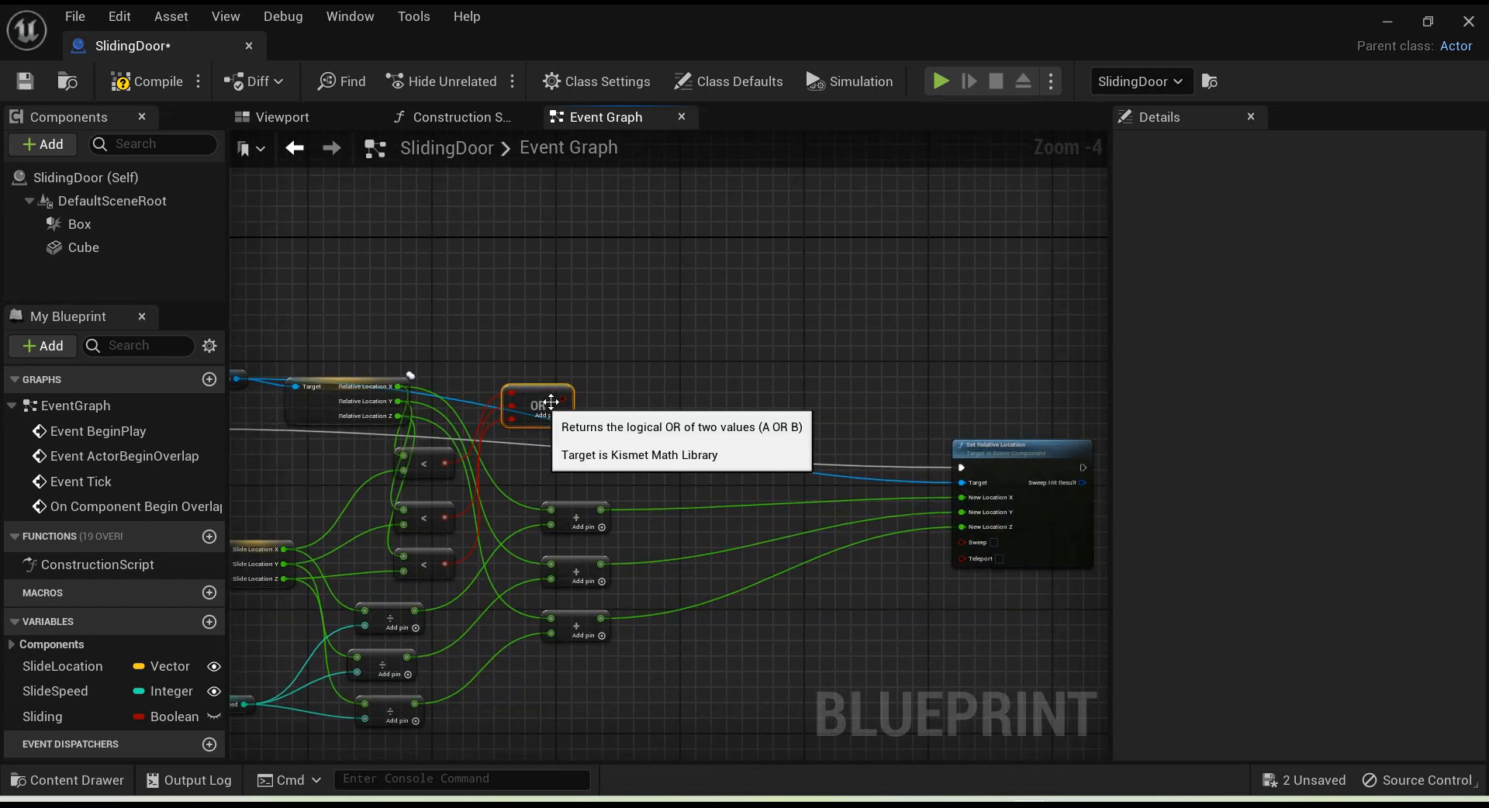
pyautogui.moveTo(563, 398); pyautogui.dragTo(714, 383)
pyautogui.write('branch')
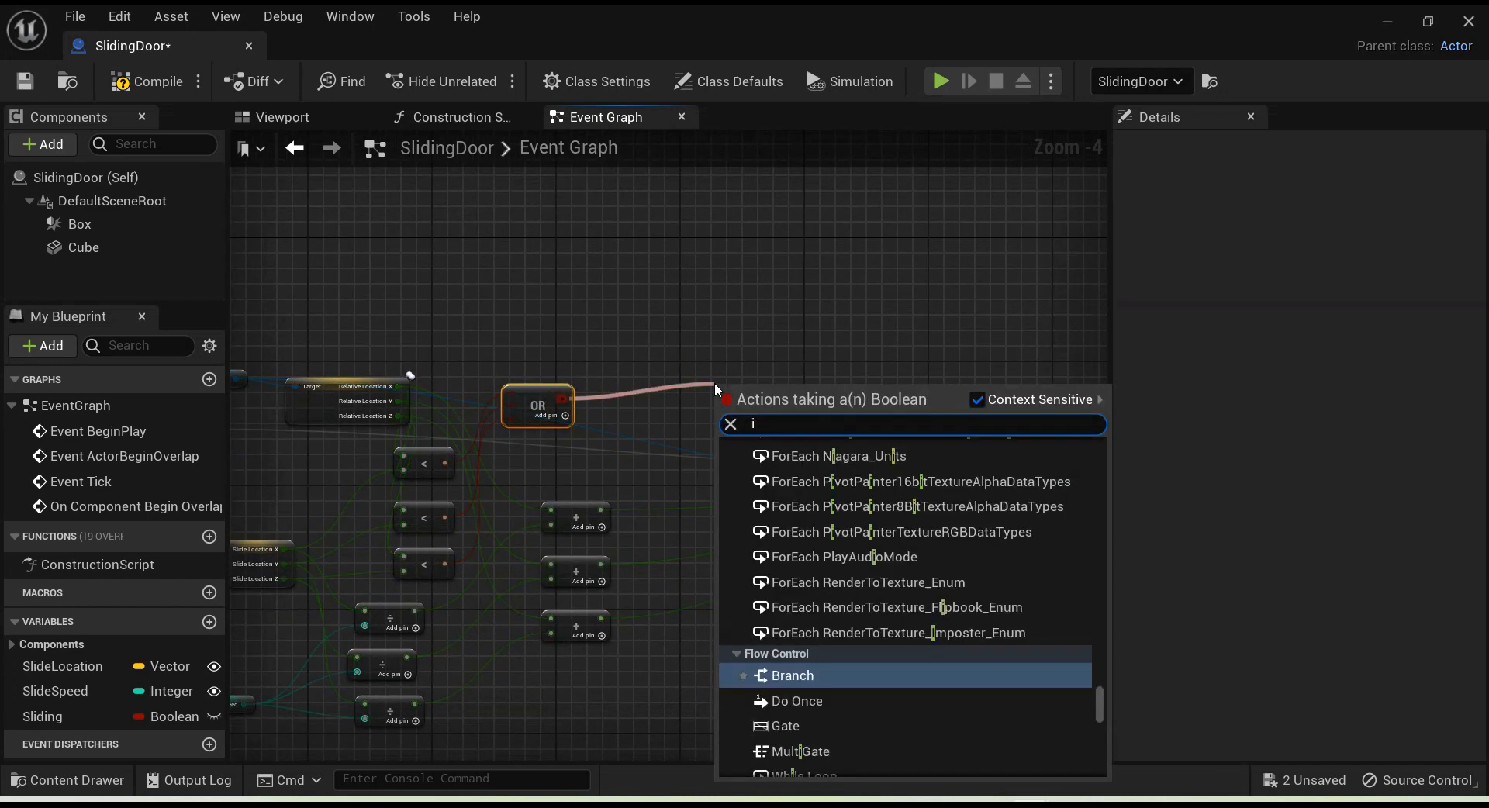
pyautogui.press('Return')
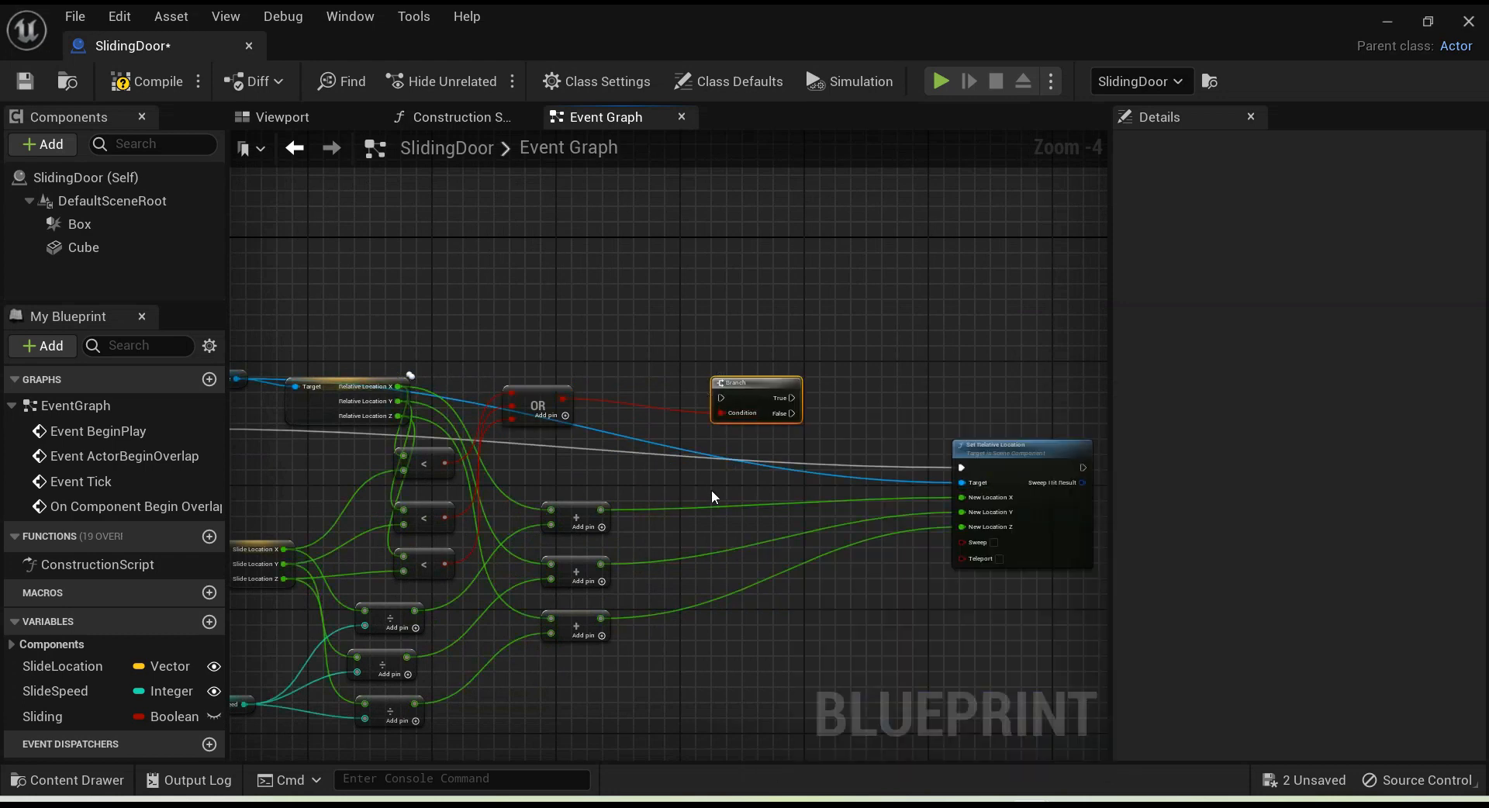
# Step: Move Event Tick, Sliding and their Branch together above the OR node, and shift Relative Location down and left beside the Less nodes
pyautogui.scroll(-2, 711, 490)
pyautogui.scroll(5, 630, 481)
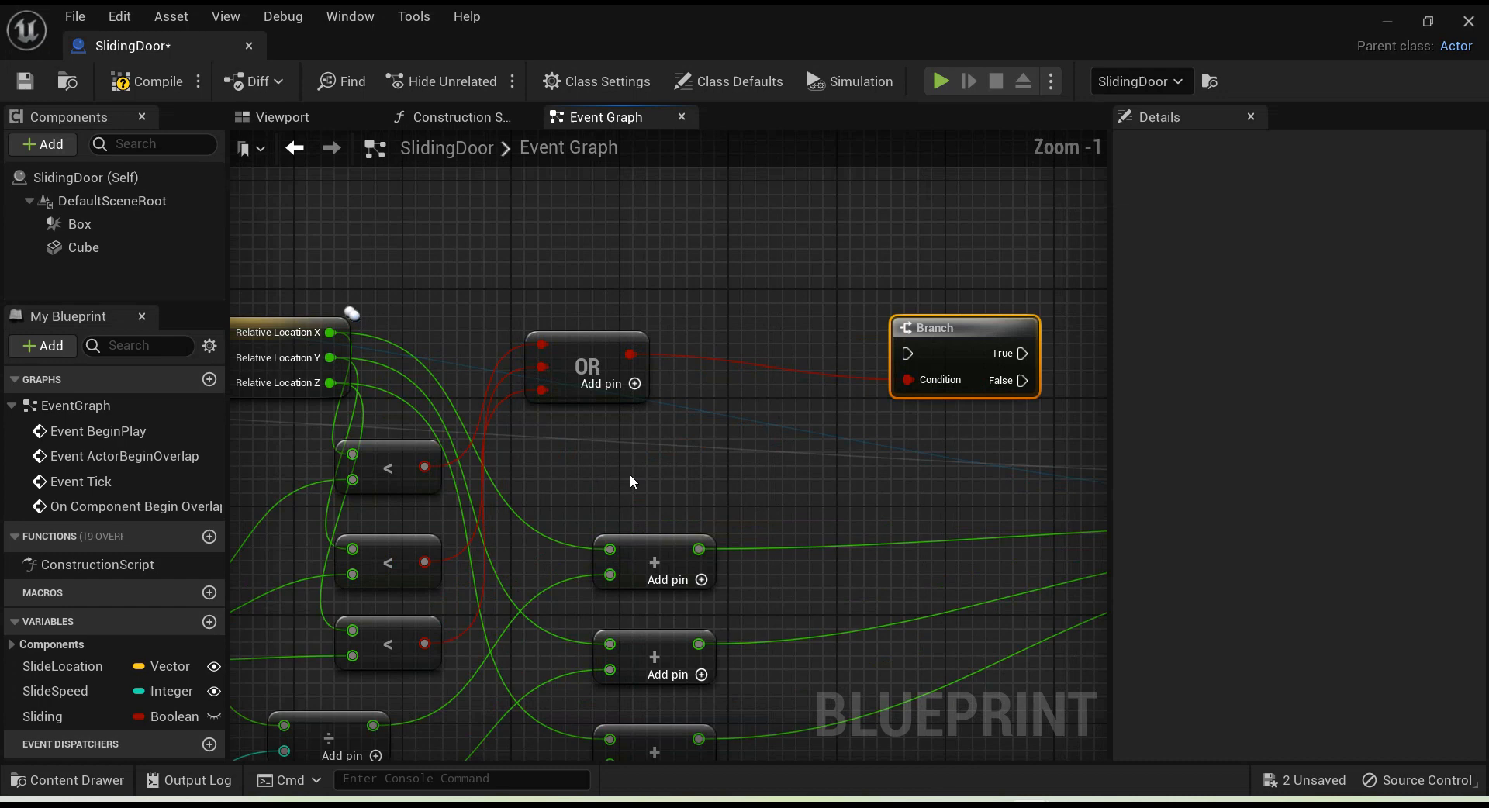
pyautogui.moveTo(650, 474); pyautogui.dragTo(836, 377, button='right')
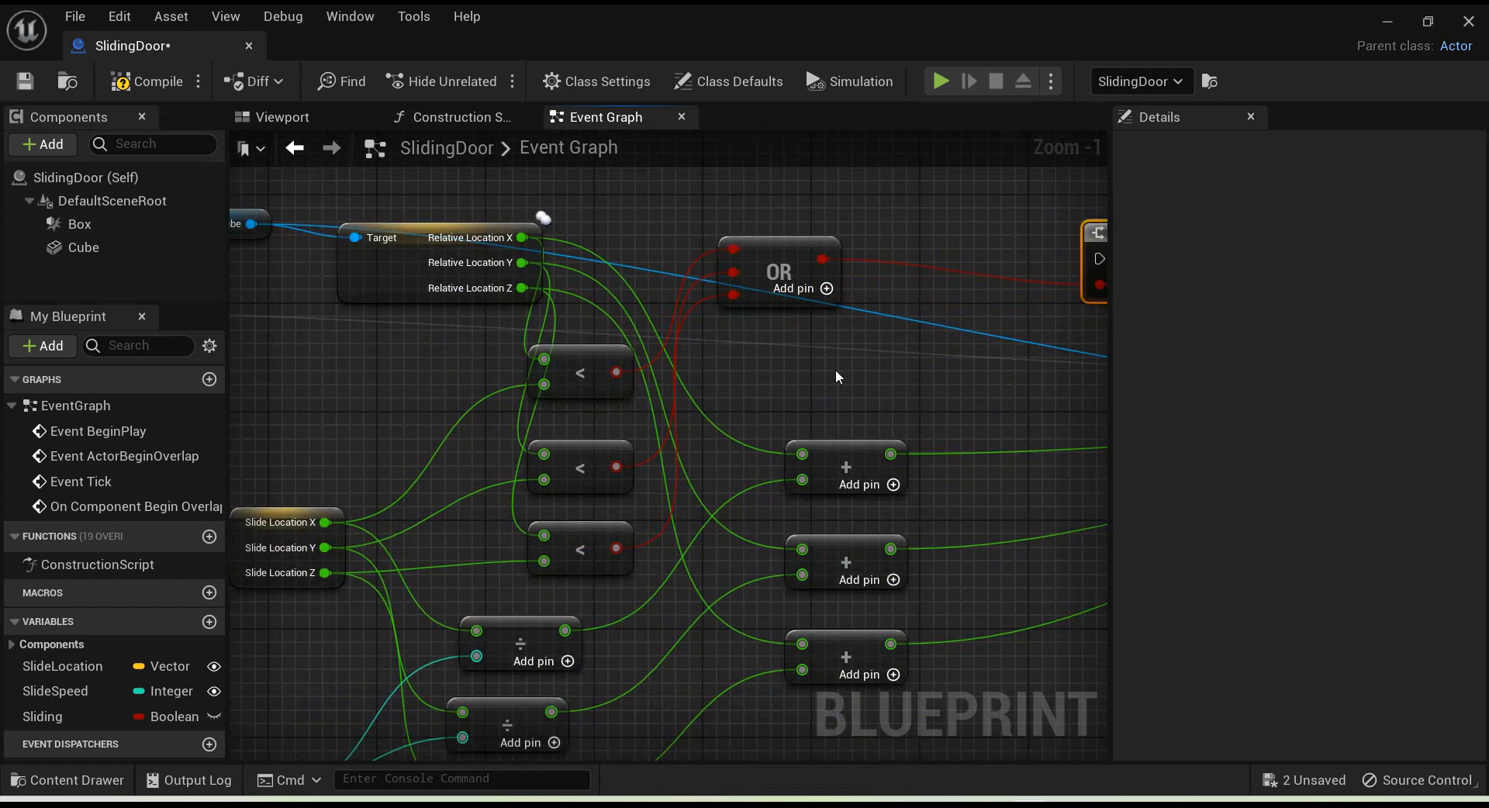
pyautogui.scroll(-4, 836, 377)
pyautogui.scroll(1, 828, 411)
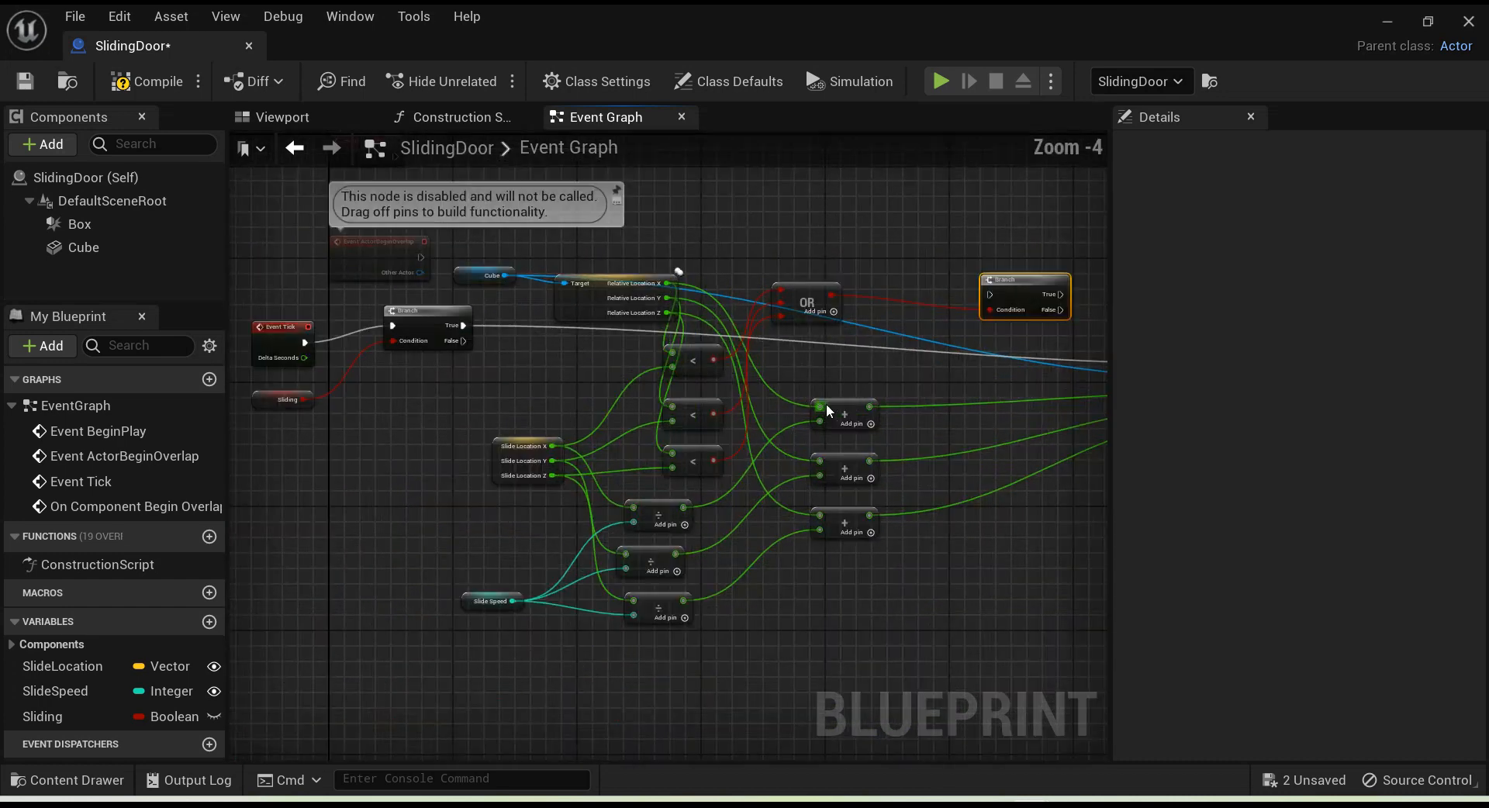
pyautogui.moveTo(497, 300); pyautogui.dragTo(256, 408)
pyautogui.moveTo(439, 318); pyautogui.dragTo(825, 249)
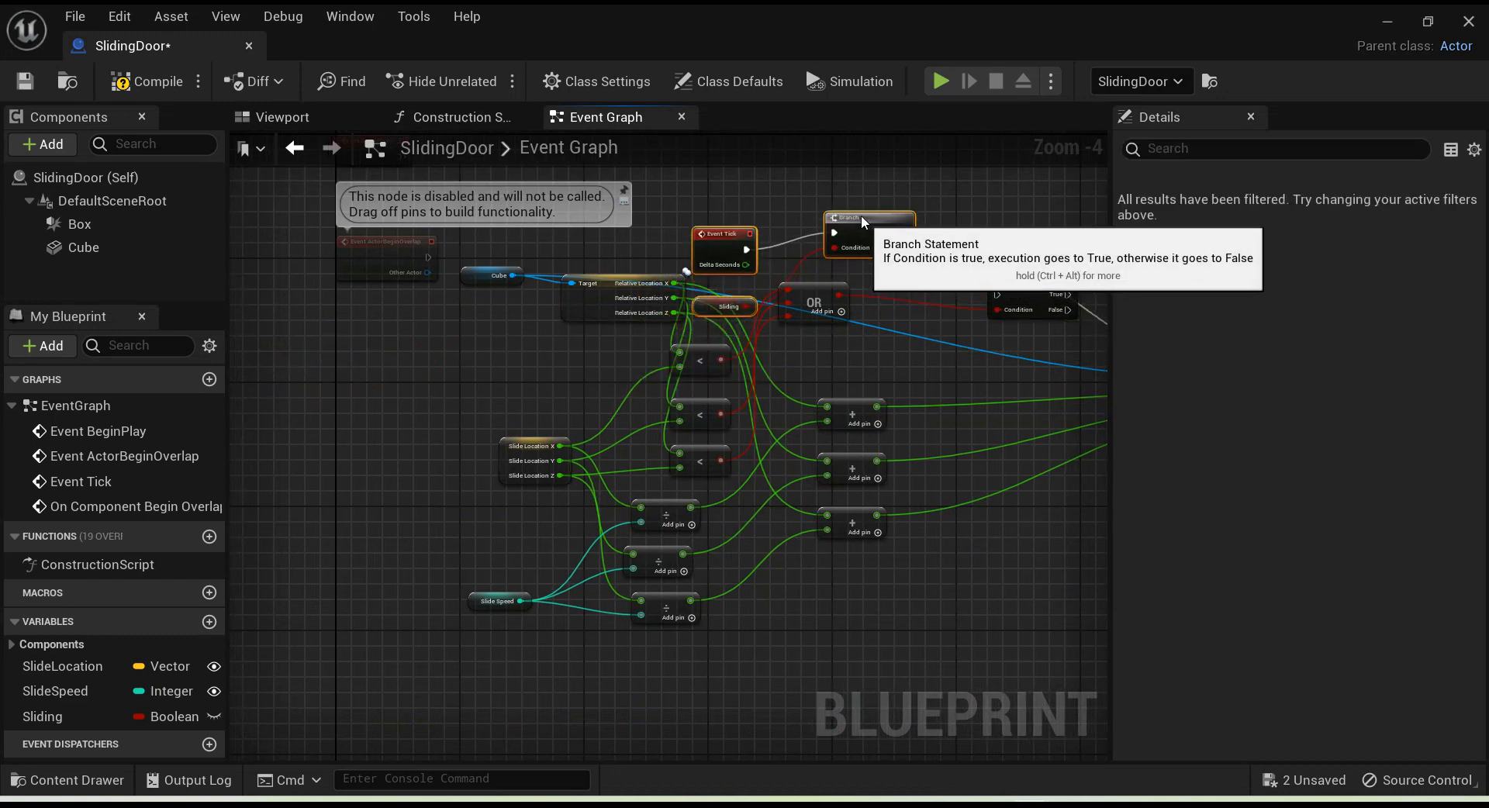
pyautogui.scroll(-2, 909, 439)
pyautogui.moveTo(1009, 425); pyautogui.dragTo(989, 459, button='right')
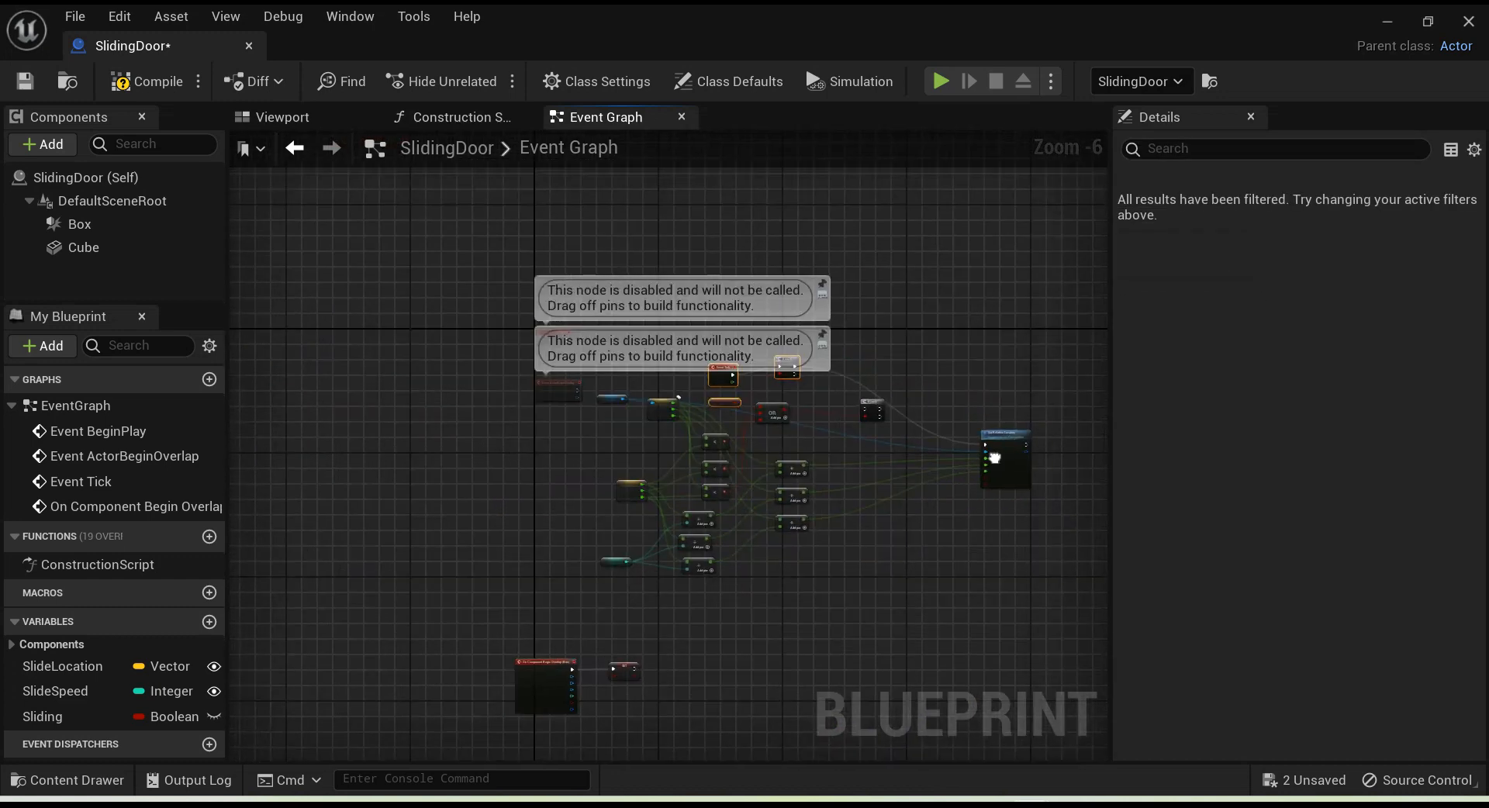
pyautogui.scroll(4, 861, 408)
pyautogui.moveTo(644, 285); pyautogui.dragTo(737, 221)
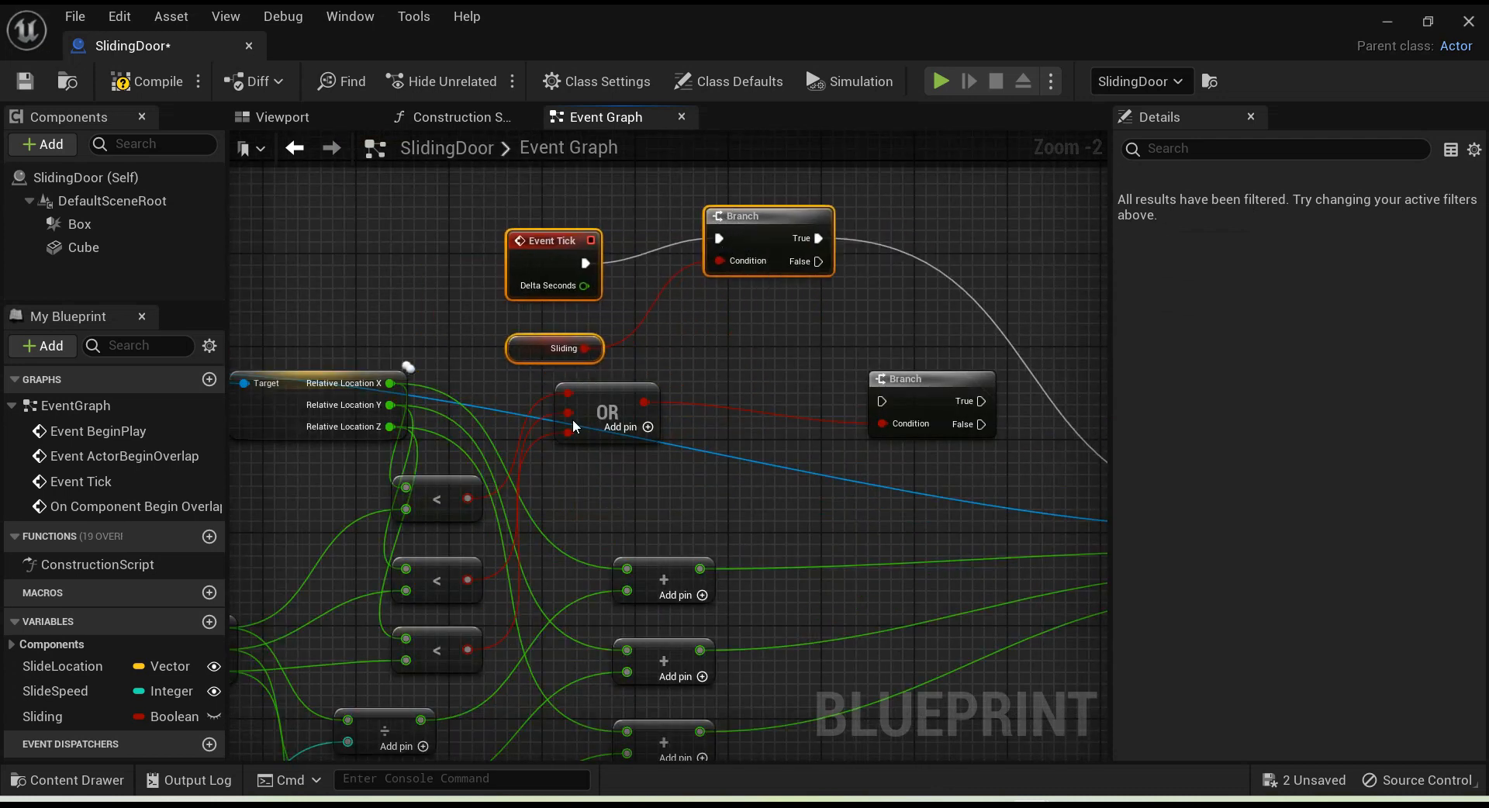
pyautogui.scroll(-2, 726, 466)
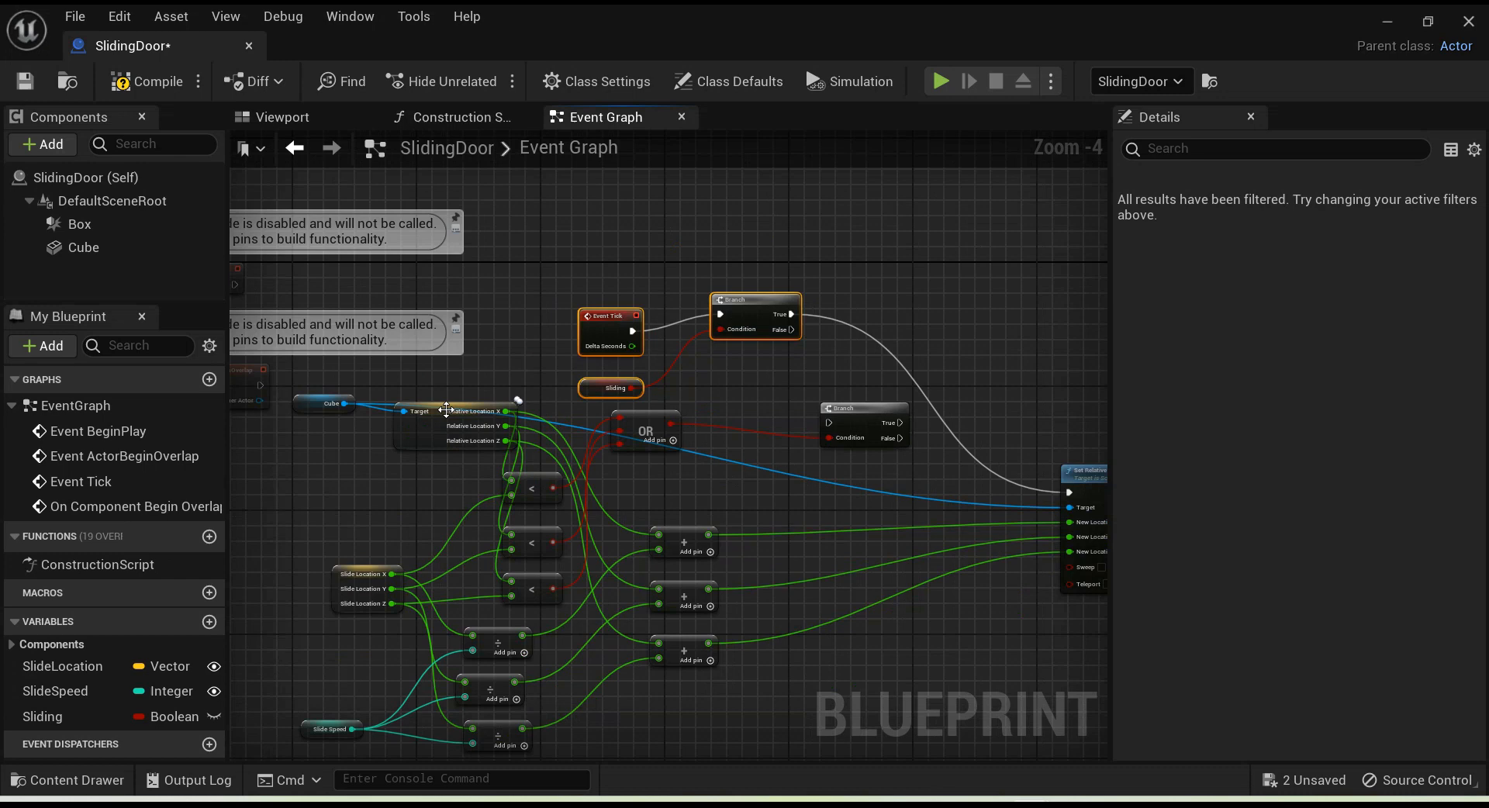
pyautogui.moveTo(415, 432); pyautogui.dragTo(396, 475)
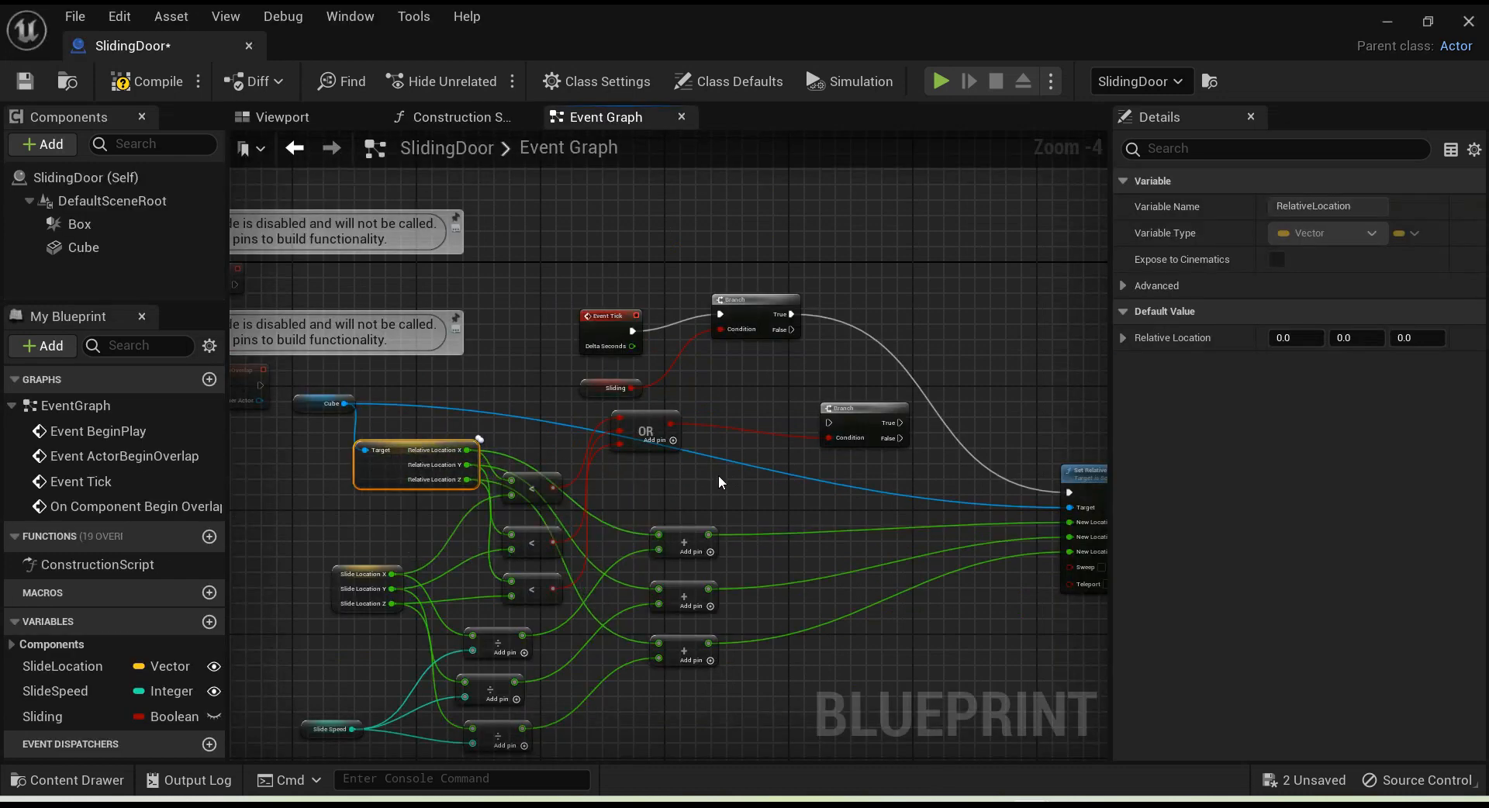
# Step: Connect the True output of the Sliding Branch to the execution input of the Branch driven by OR
pyautogui.scroll(1, 847, 351)
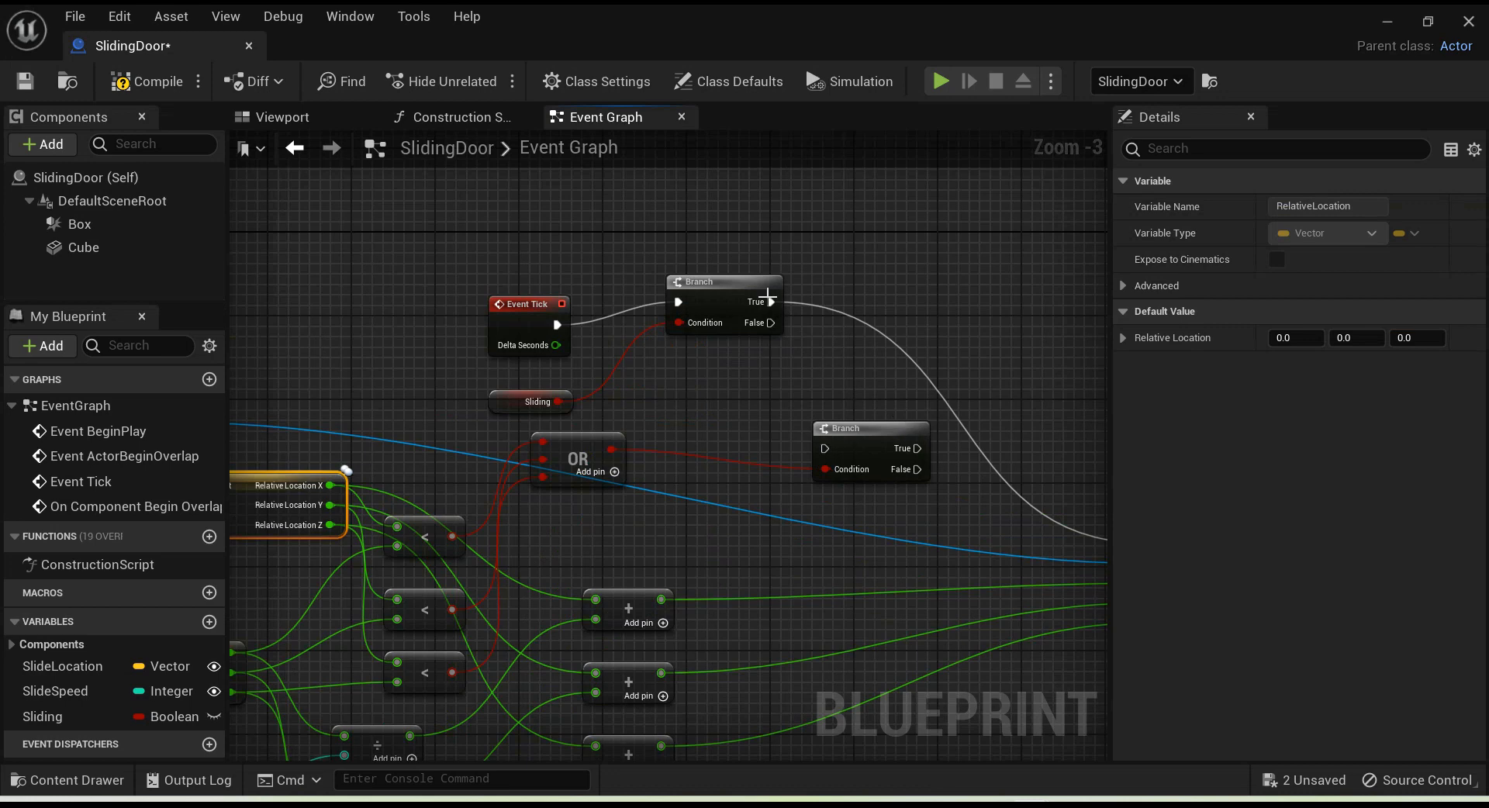
pyautogui.moveTo(770, 303); pyautogui.dragTo(827, 450)
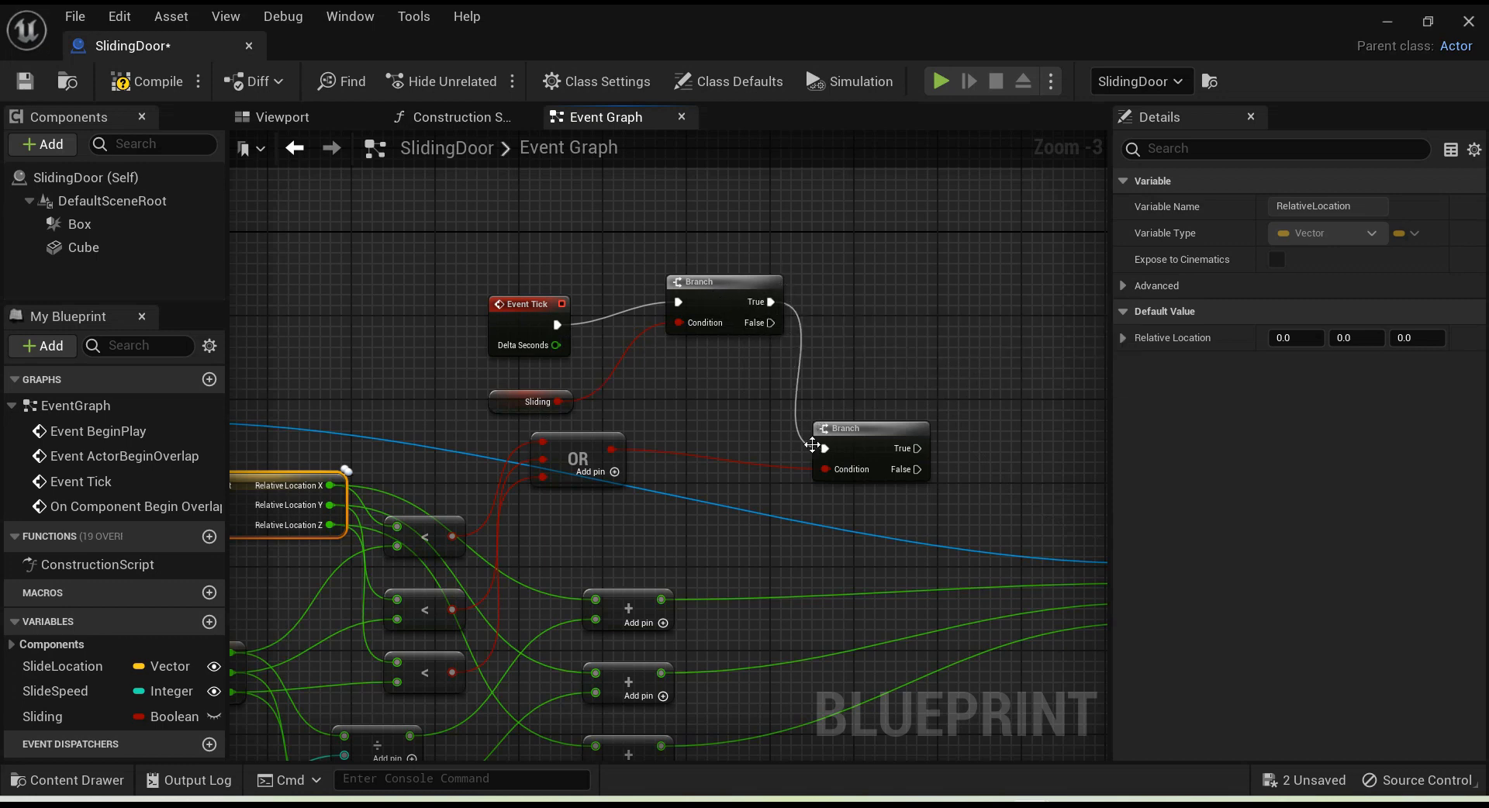
# Step: Connect the True output of the OR-driven Branch to the execution input of Set Relative Location
pyautogui.moveTo(1047, 423); pyautogui.dragTo(744, 378, button='right')
pyautogui.moveTo(618, 410); pyautogui.dragTo(853, 500)
pyautogui.moveTo(614, 430); pyautogui.dragTo(785, 365)
pyautogui.press('Escape')
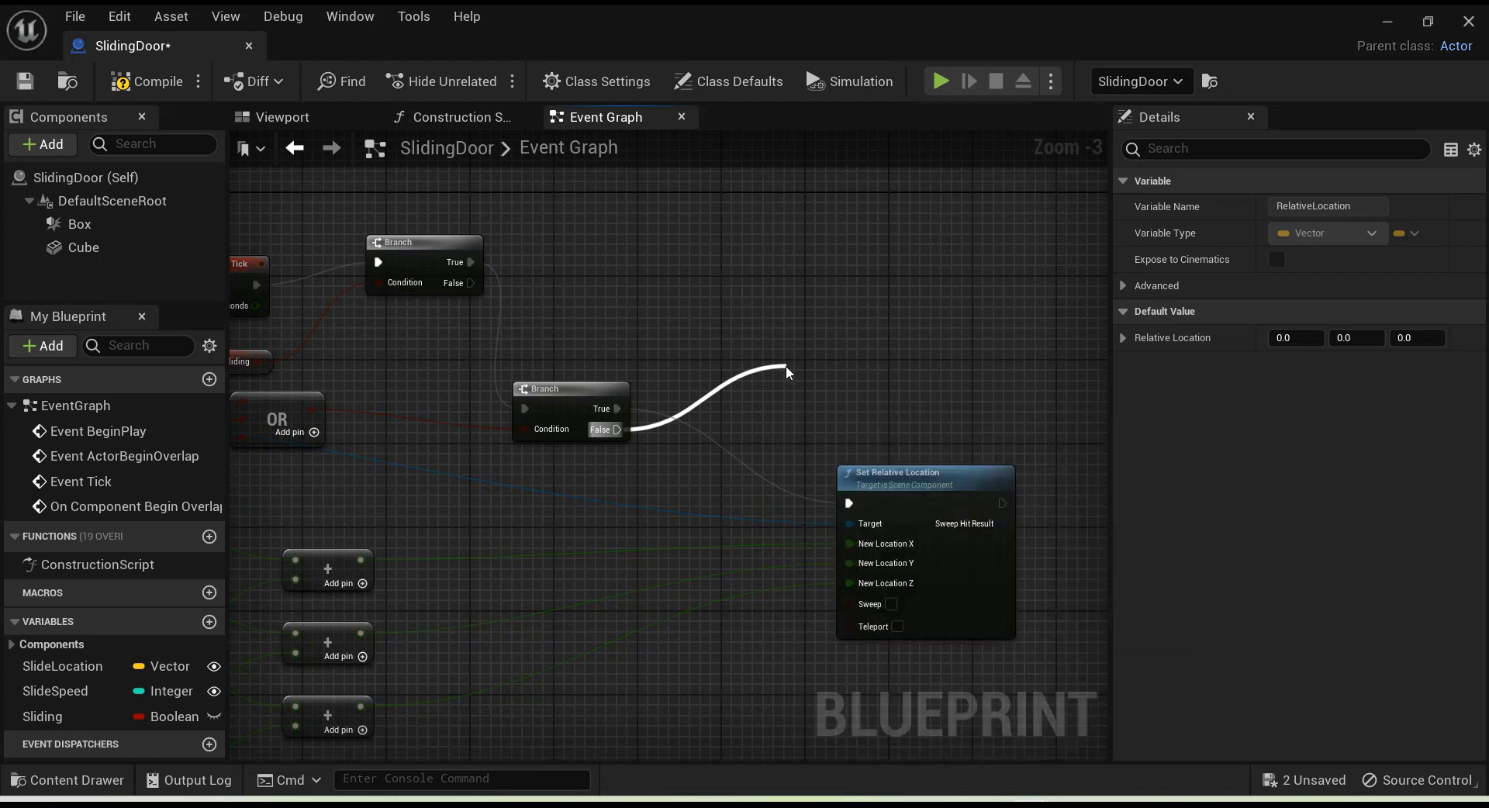
# Step: Add a Set Sliding node with Sliding unchecked on the False output of the OR-driven Branch, and compile the blueprint
pyautogui.keyDown('ctrl'); pyautogui.moveTo(66, 708); pyautogui.dragTo(644, 490); pyautogui.keyUp('ctrl')
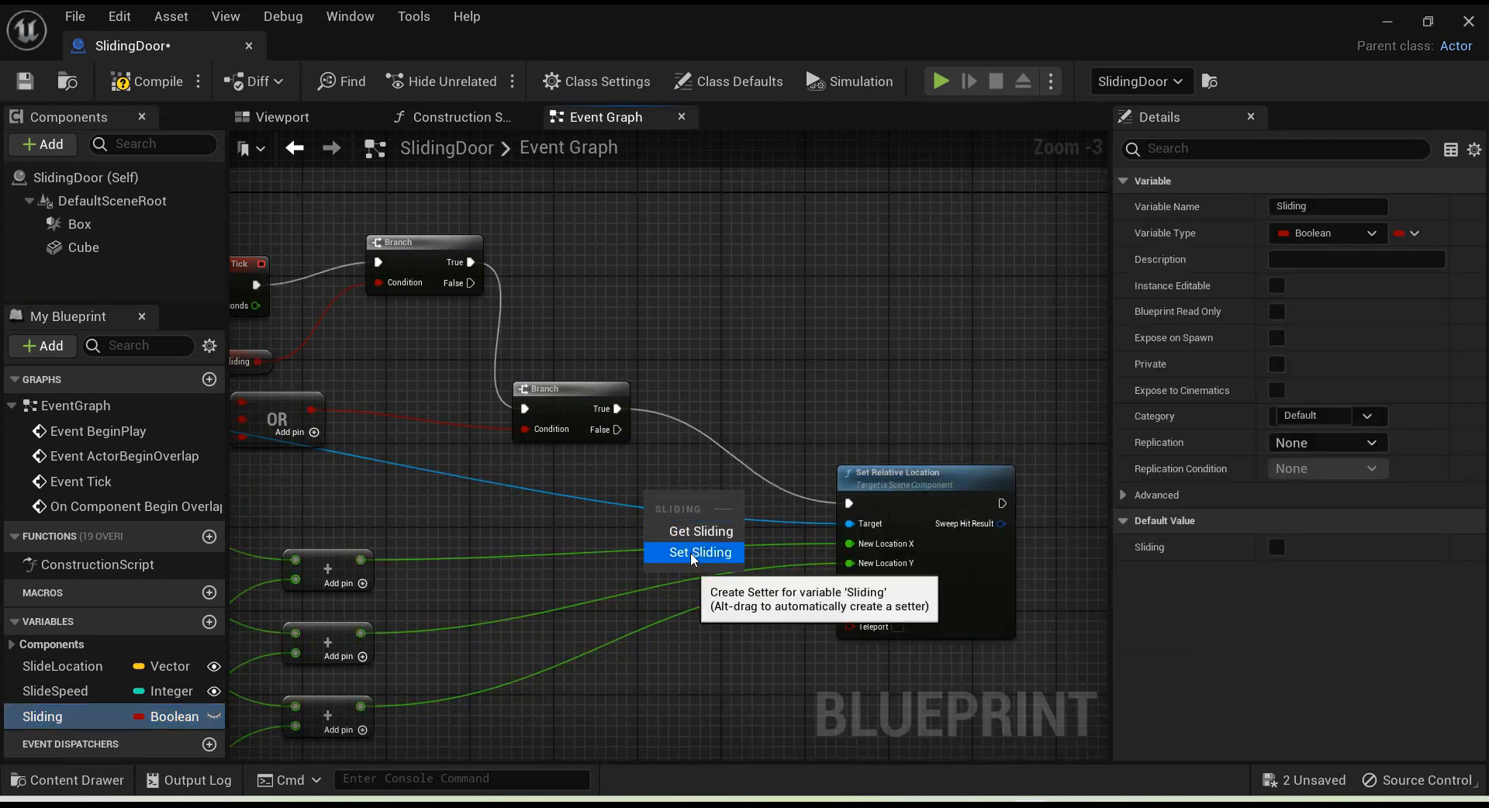
pyautogui.click(691, 552)
pyautogui.moveTo(687, 525); pyautogui.dragTo(675, 494)
pyautogui.moveTo(616, 429); pyautogui.dragTo(713, 482)
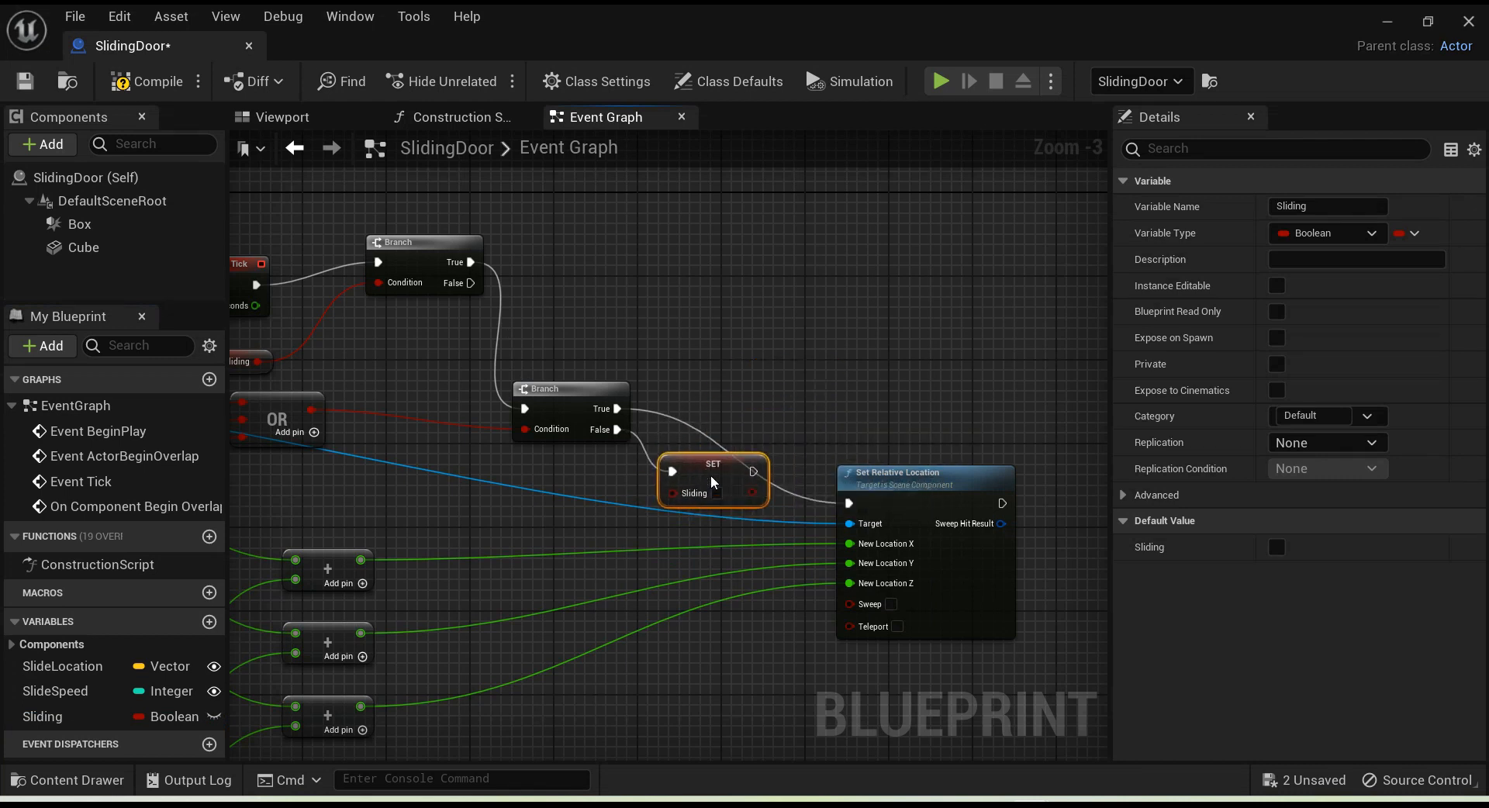
pyautogui.moveTo(556, 407); pyautogui.dragTo(597, 344)
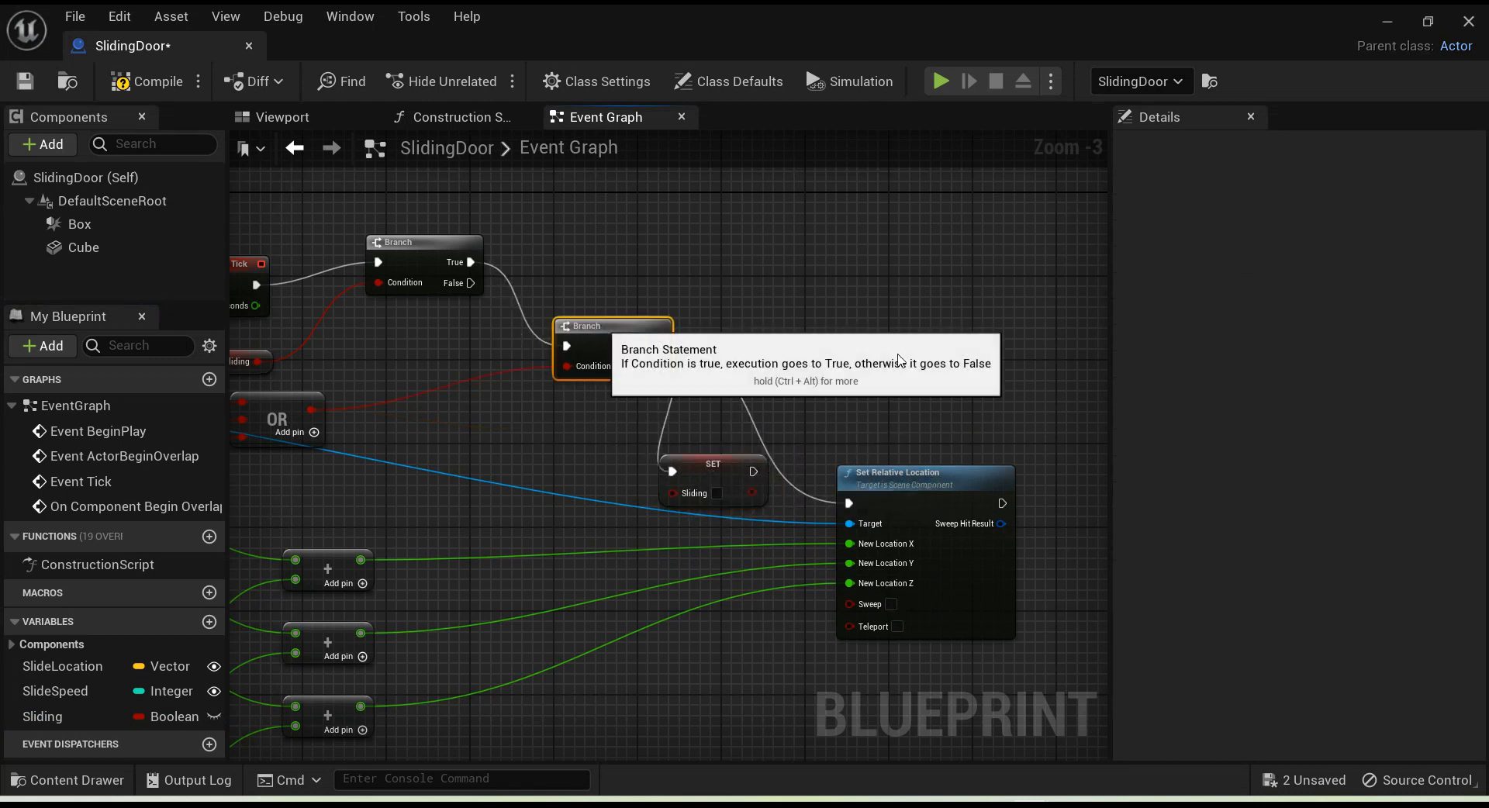
pyautogui.click(153, 84)
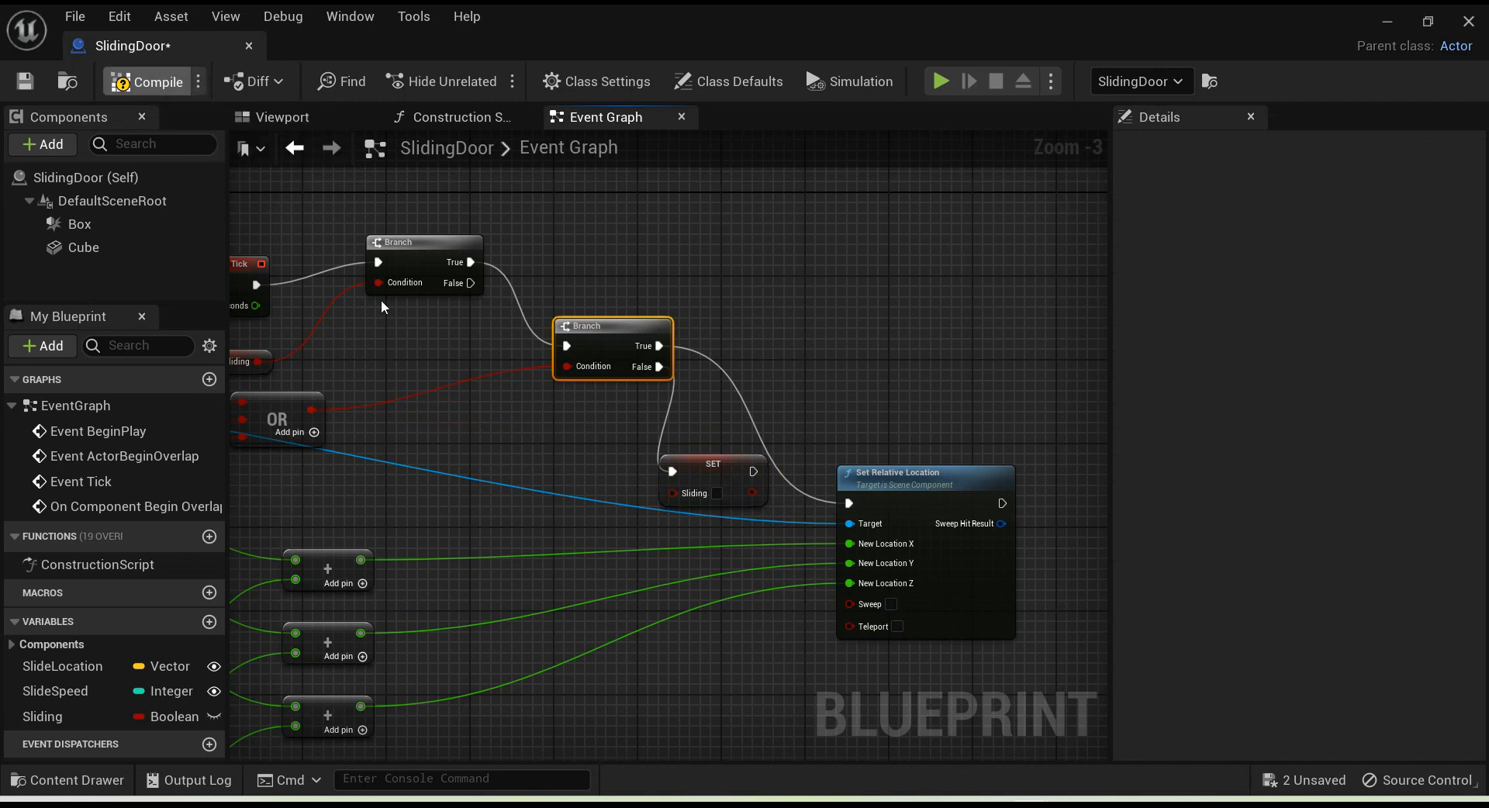
# Step: Return to the ThirdPersonMap level and play-test it, walking the character up to the sliding door and back
pyautogui.click(1388, 21)
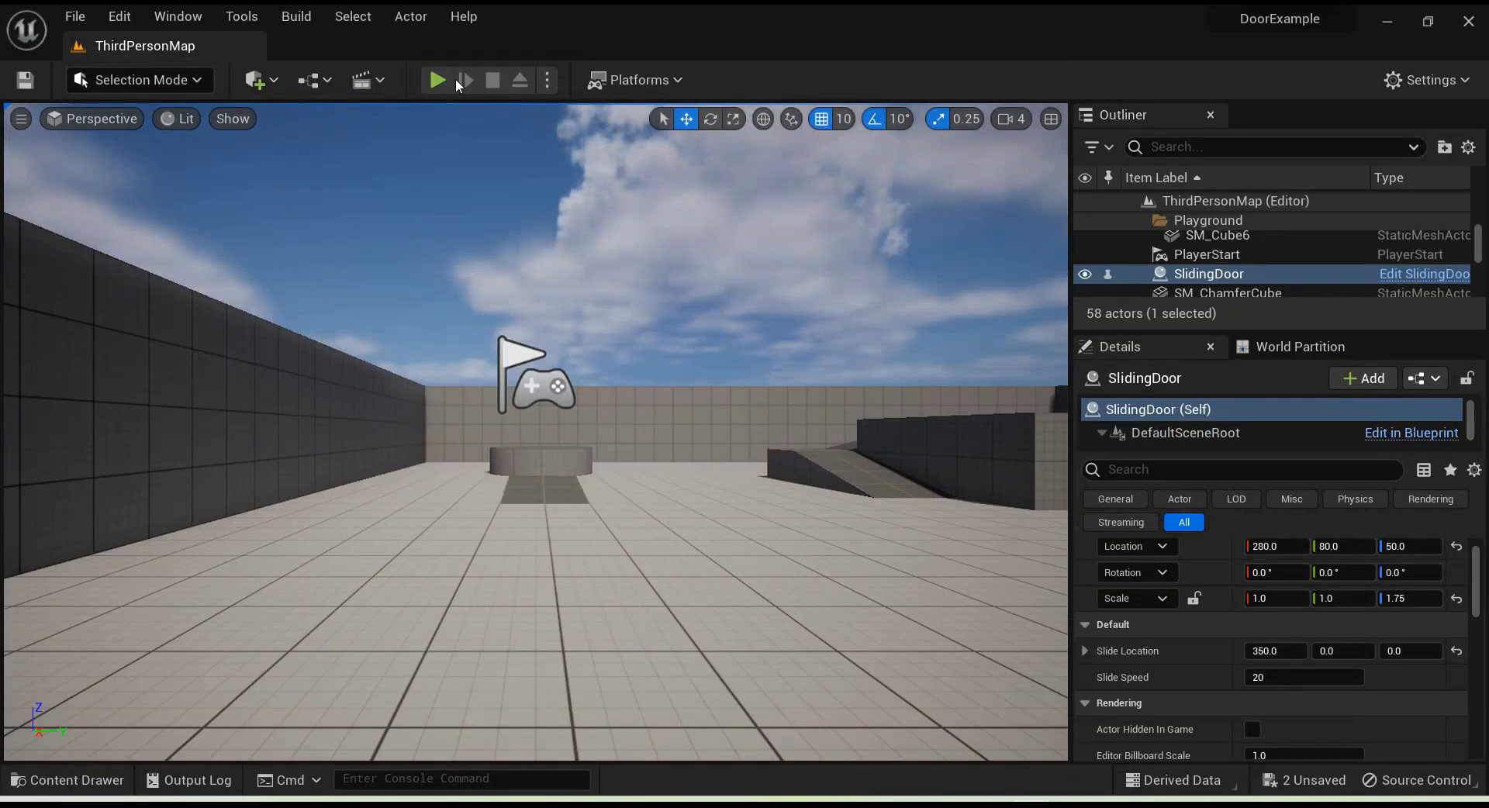
pyautogui.click(439, 80)
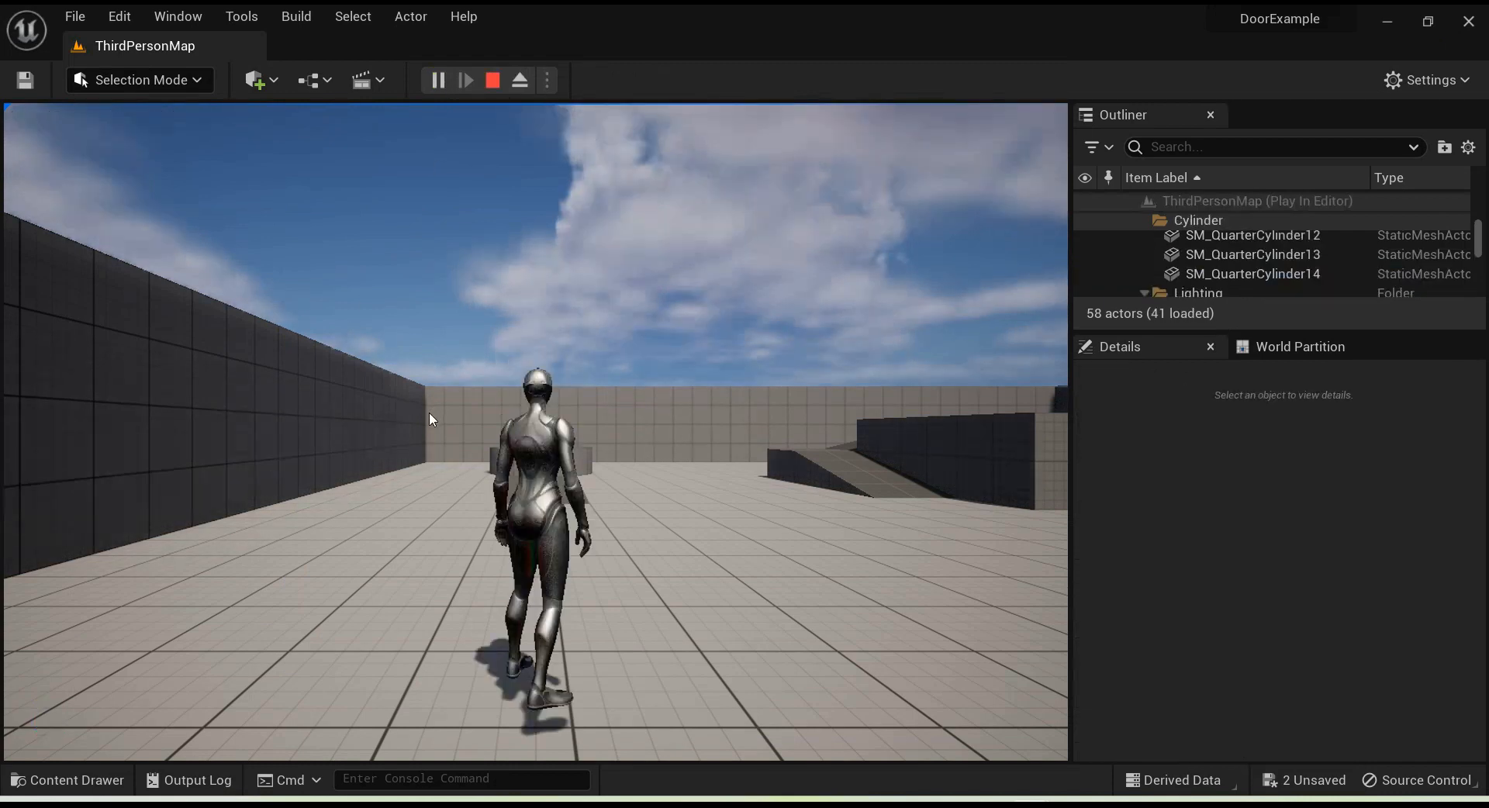
pyautogui.click(431, 418)
pyautogui.press('w')
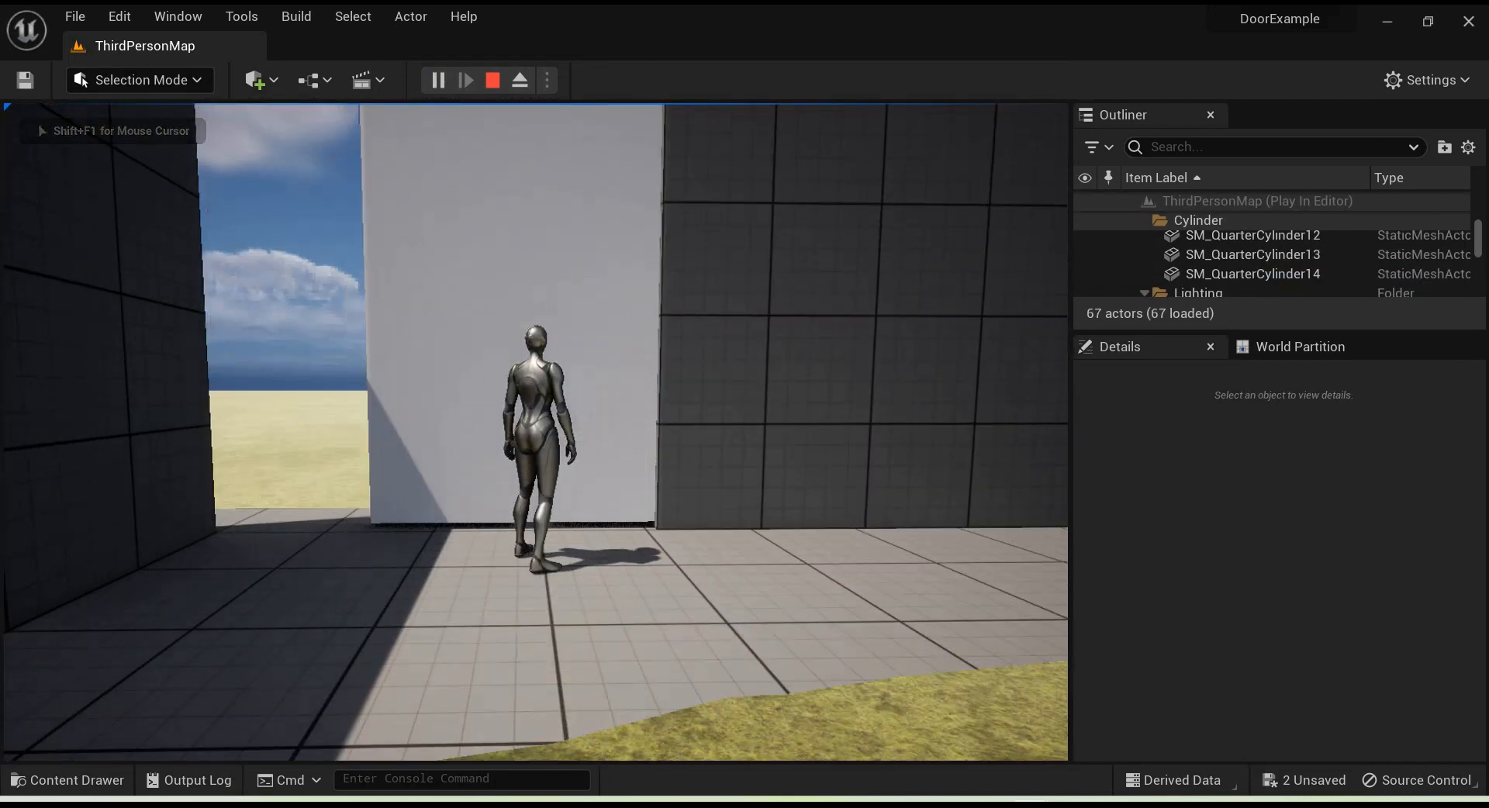
pyautogui.press('w')
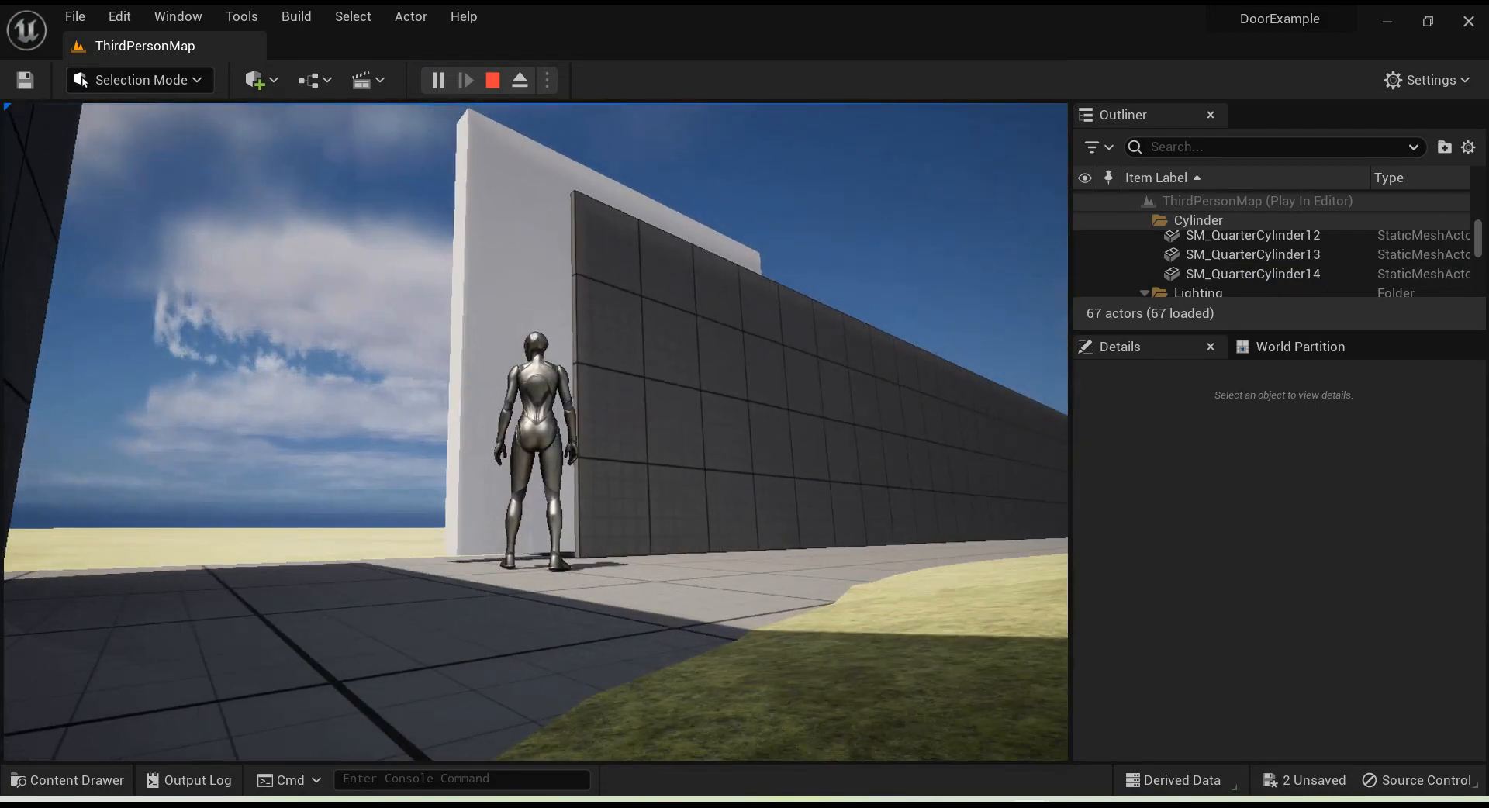
pyautogui.press('s')
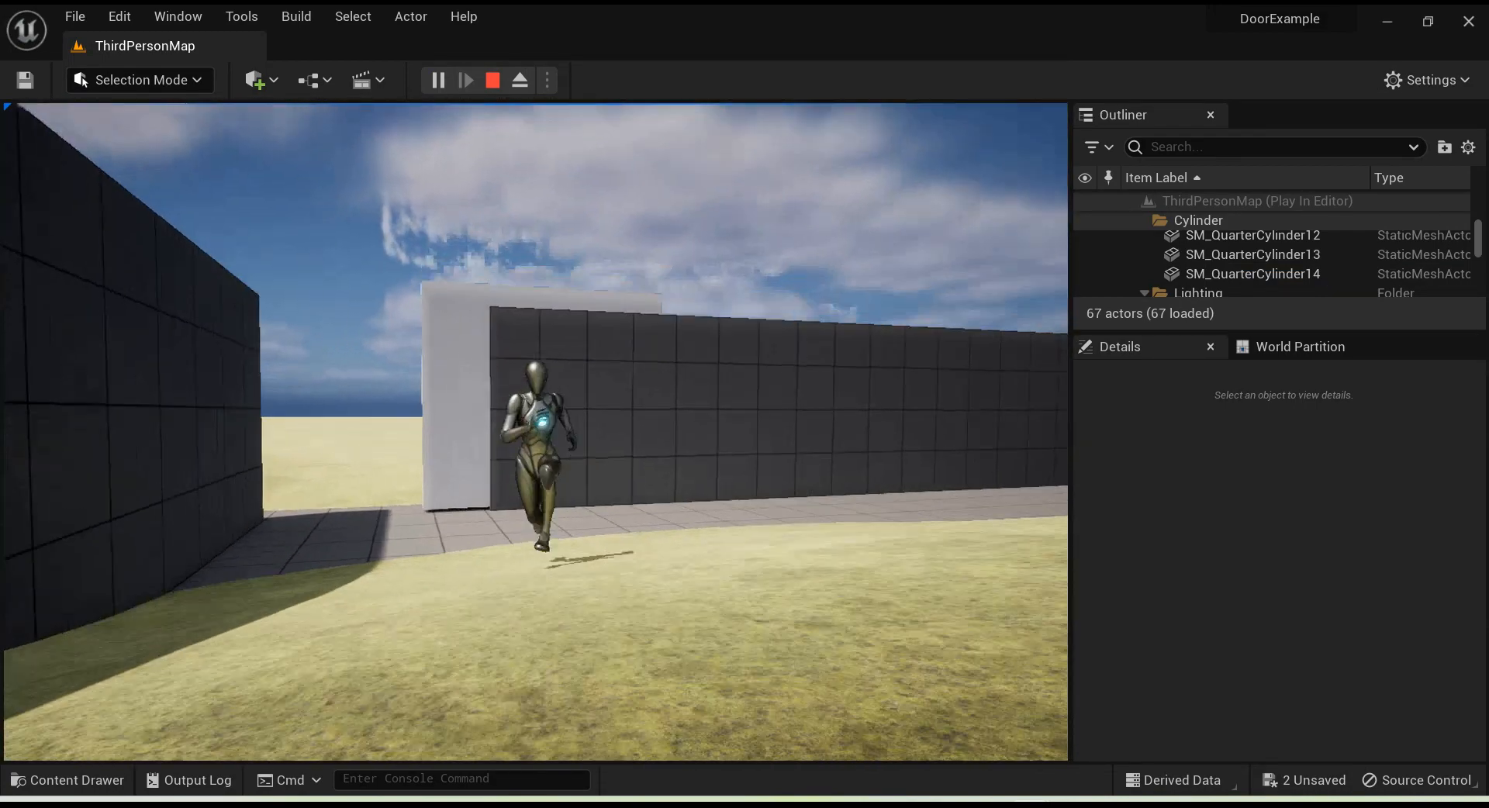
pyautogui.press('Escape')
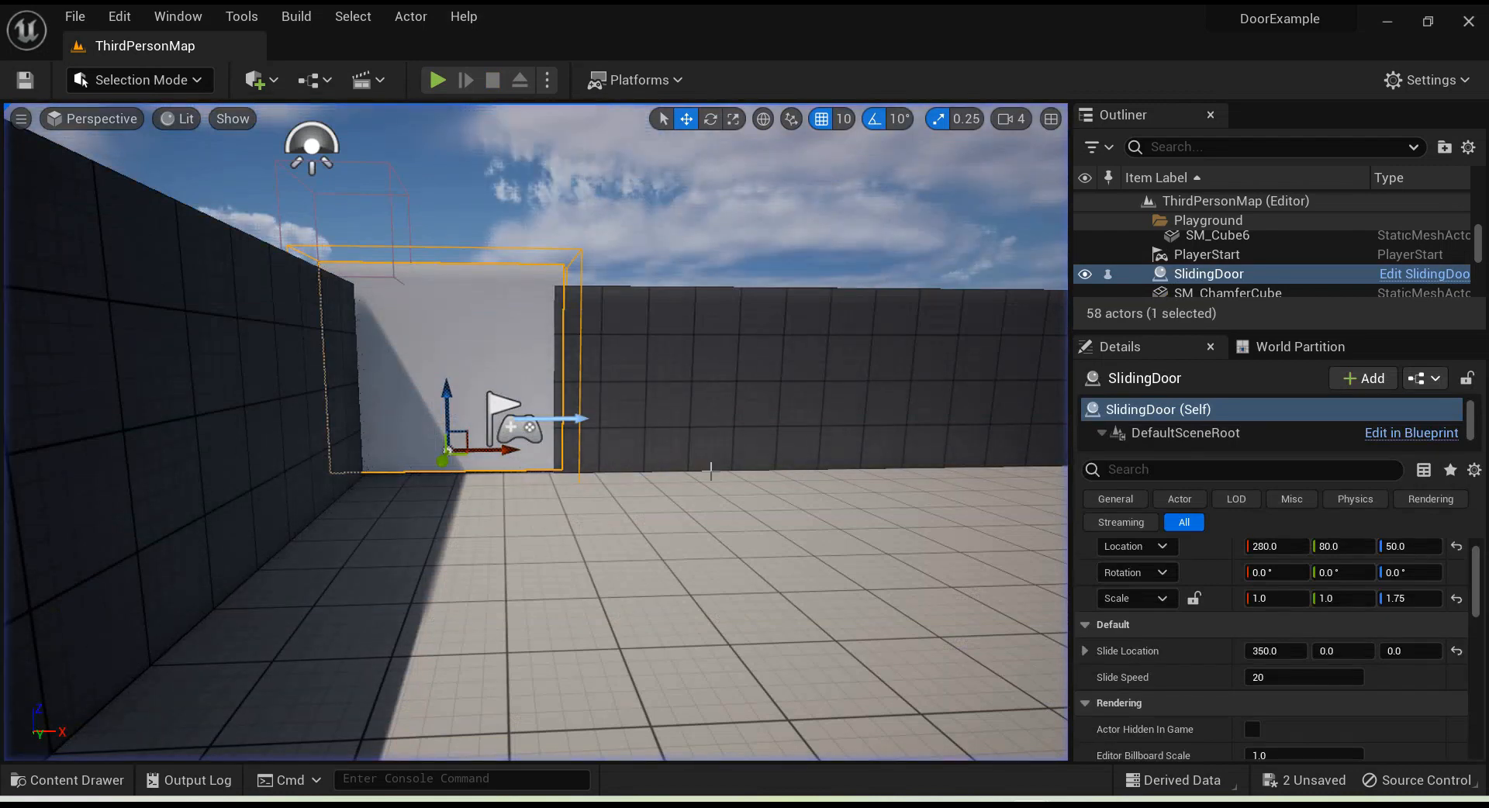
# Step: Set the placed SlidingDoor's Slide Location X to 500
pyautogui.click(1276, 652)
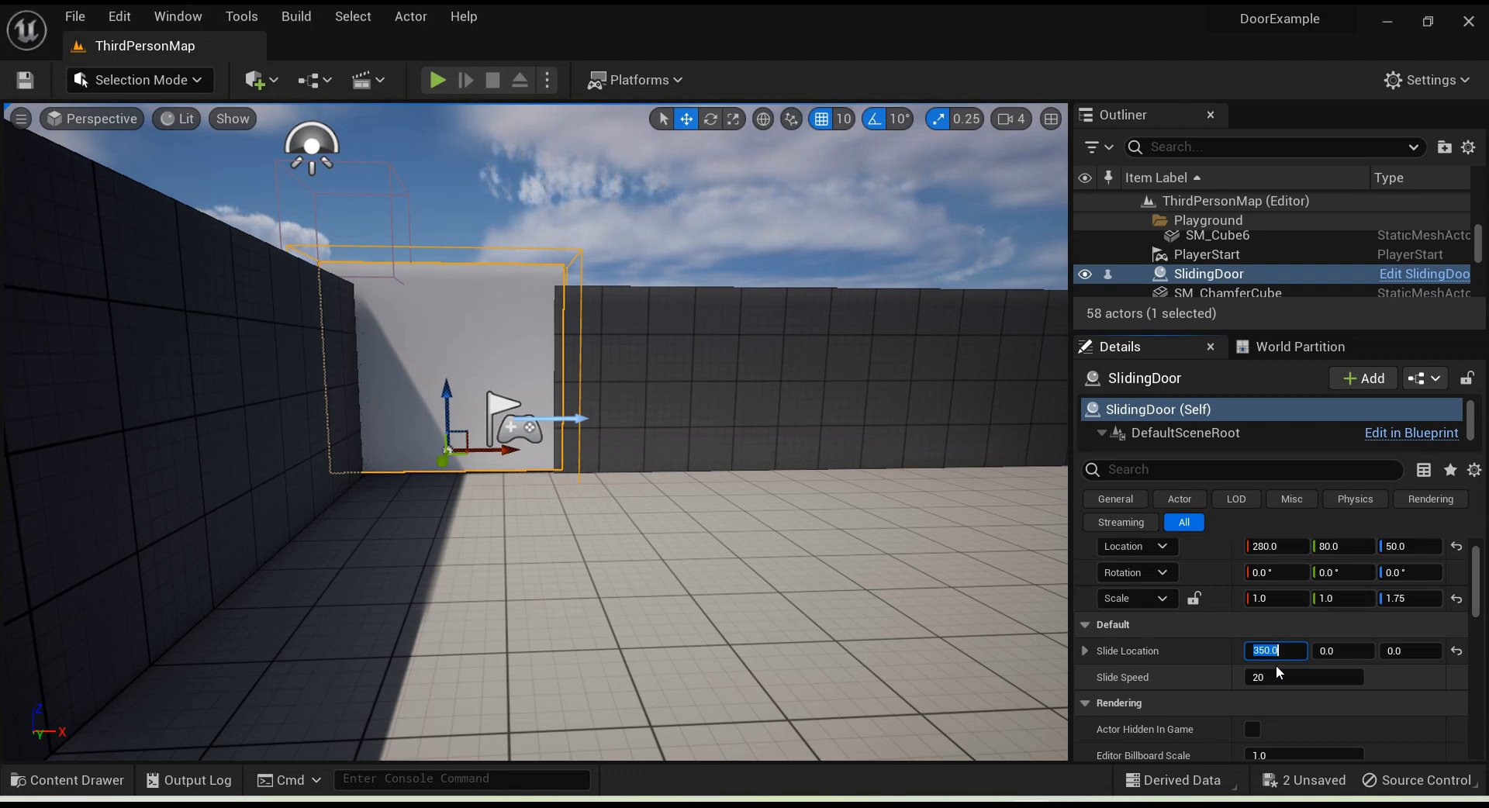
pyautogui.write('250')
pyautogui.click(649, 528)
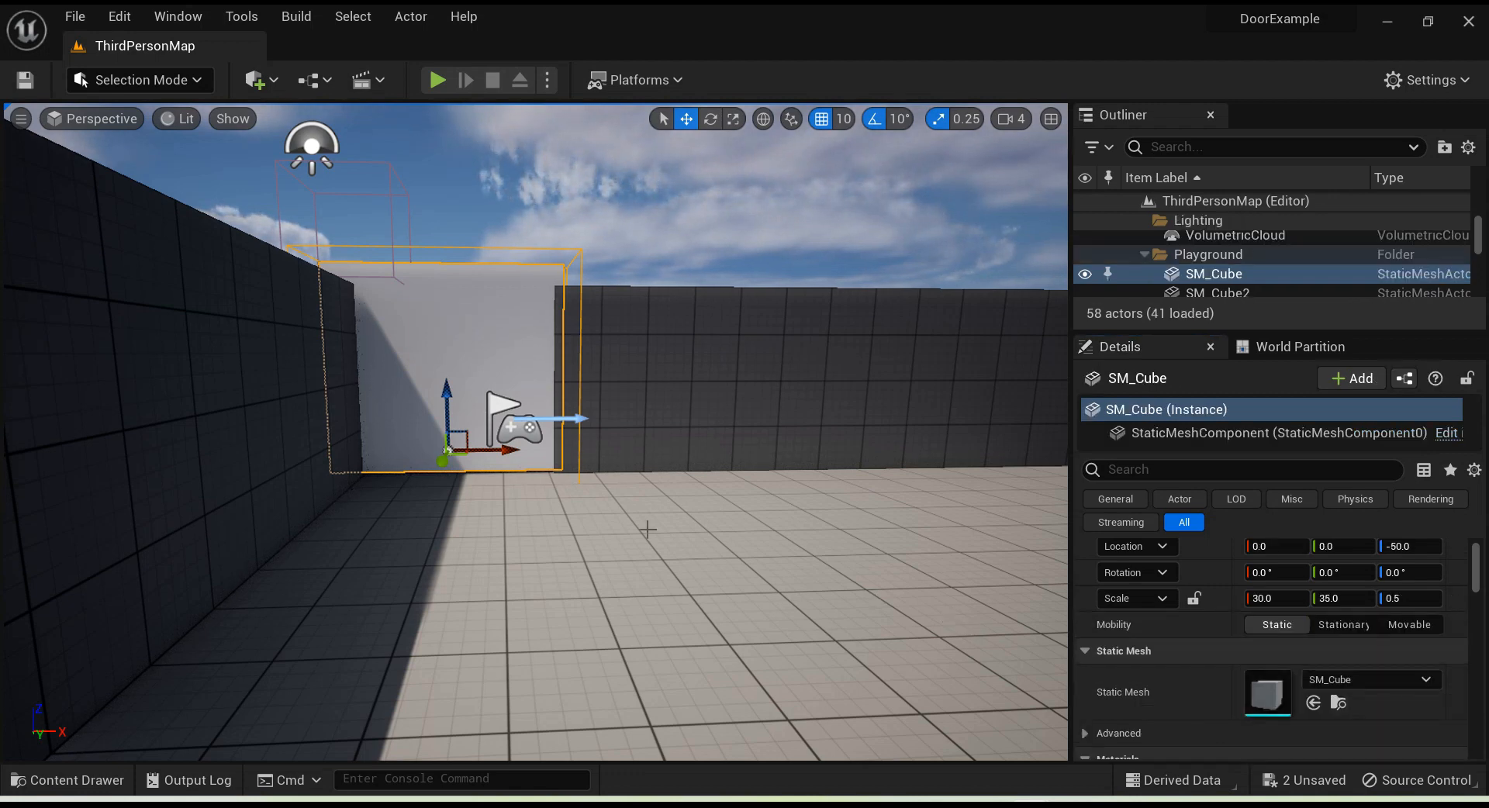
# Step: Play the level and approach the door to check how far it slides along X
pyautogui.click(437, 81)
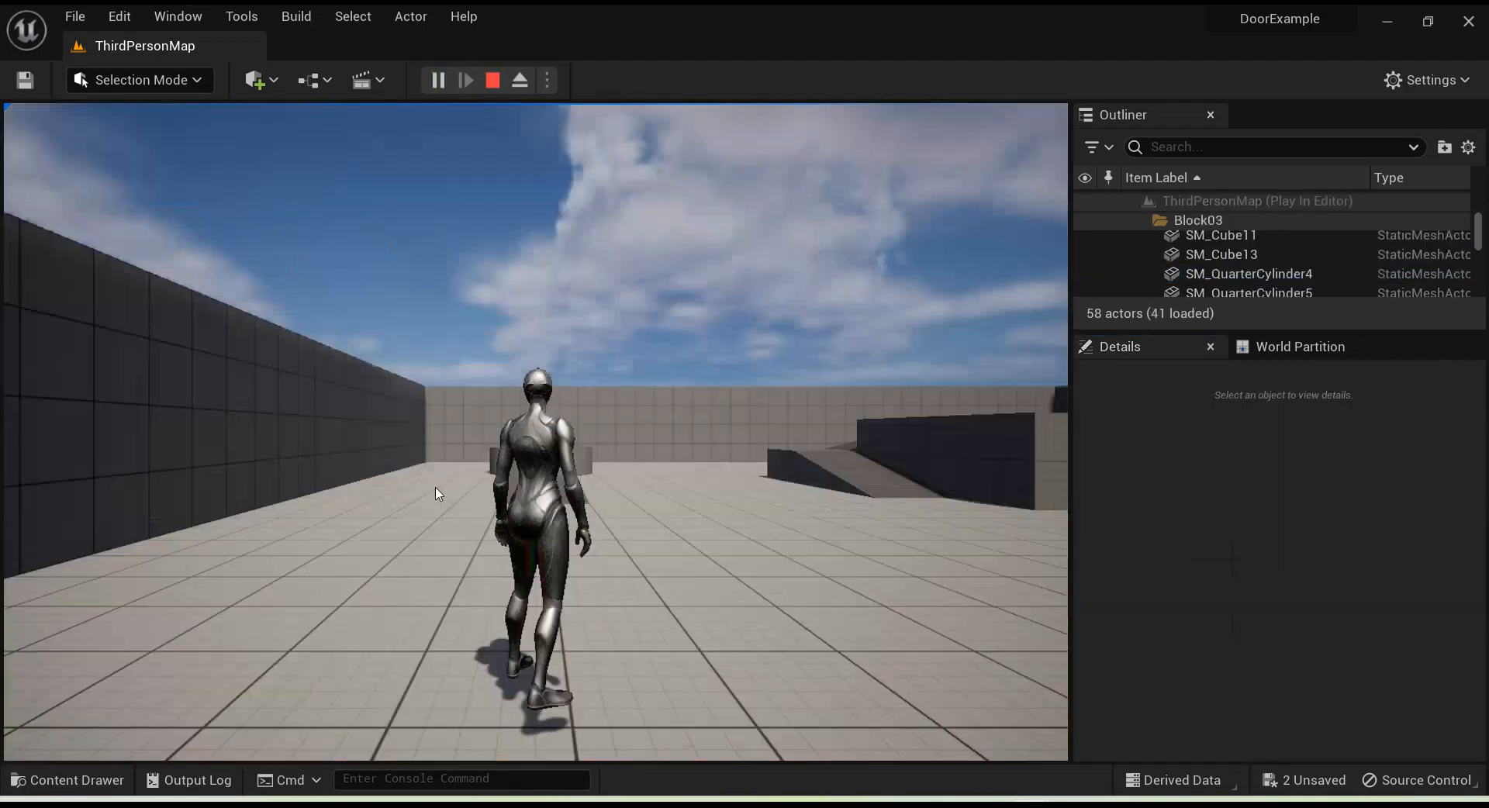
pyautogui.press('w')
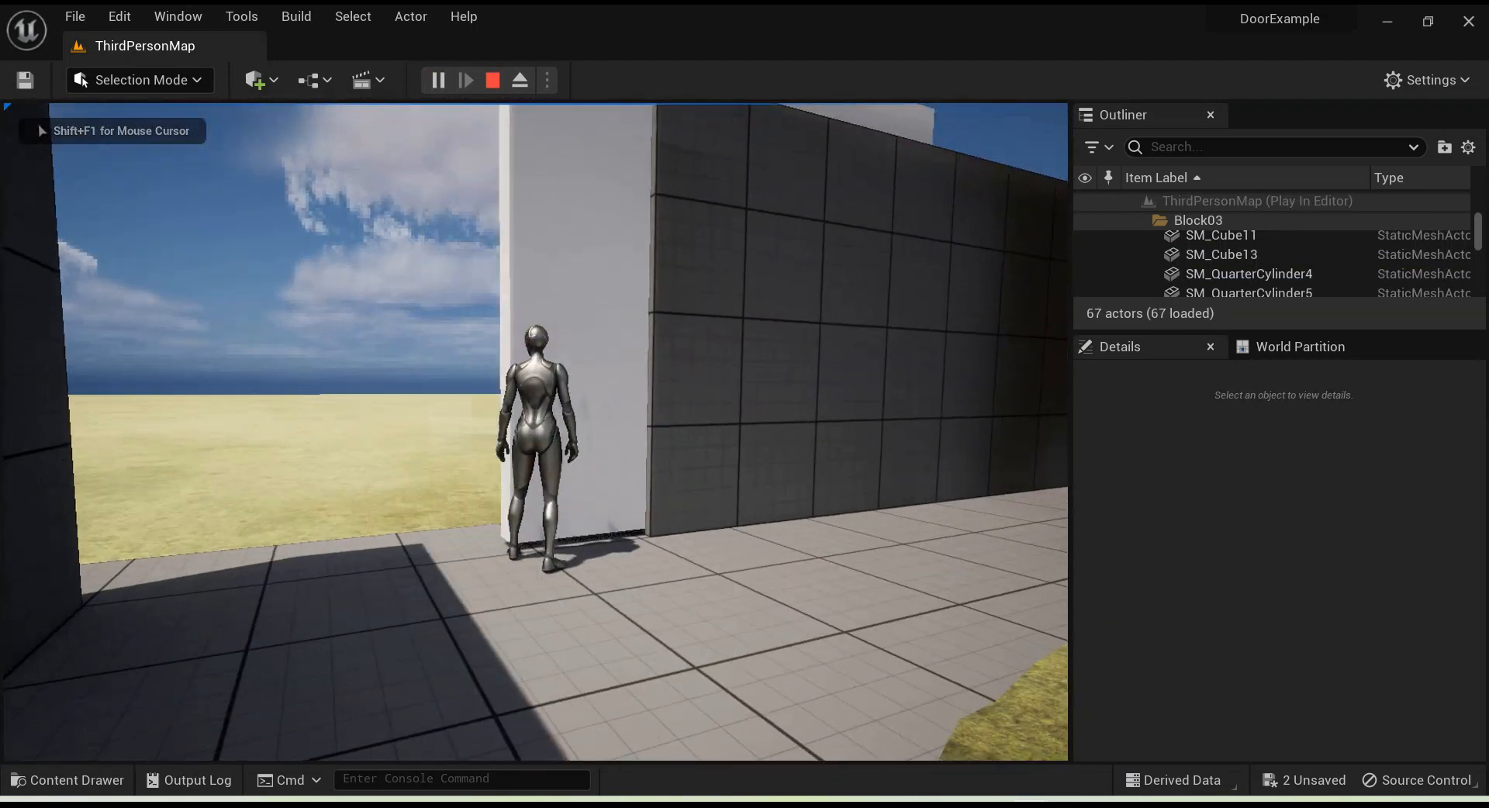
pyautogui.press('w')
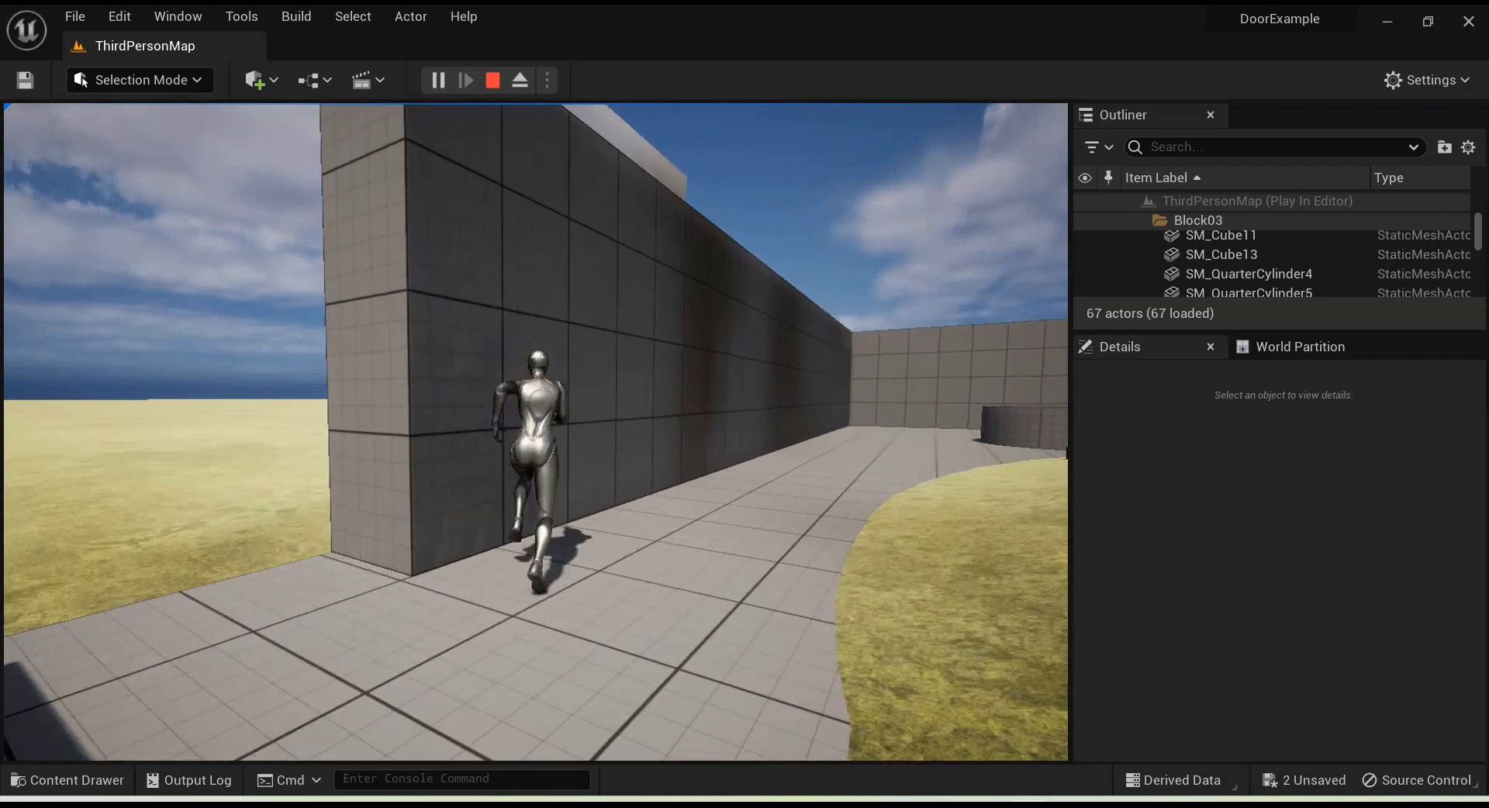
pyautogui.press('d')
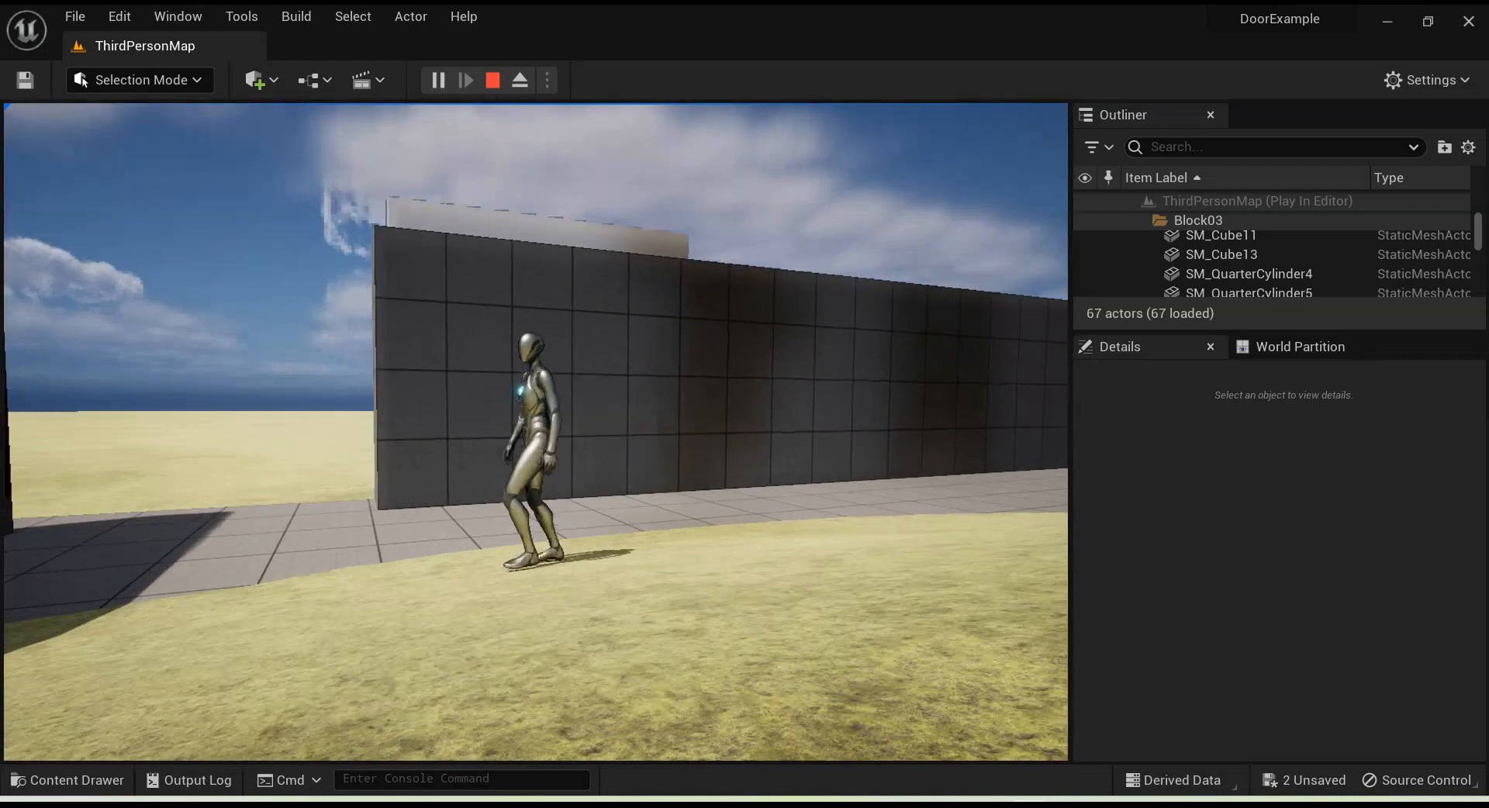
pyautogui.press('Escape')
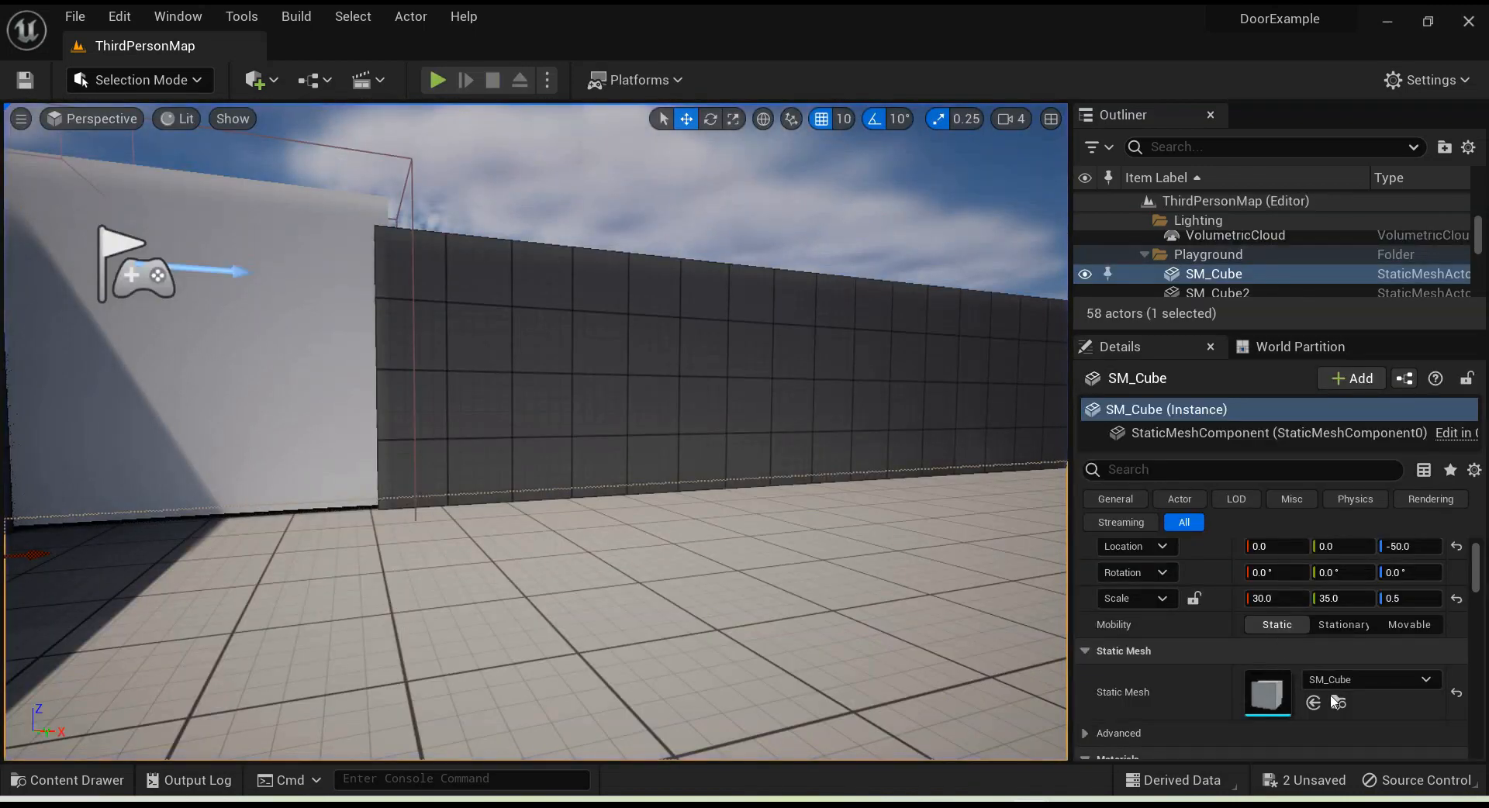
# Step: Select the SlidingDoor in the level and set its Slide Location Y to 500
pyautogui.click(113, 386)
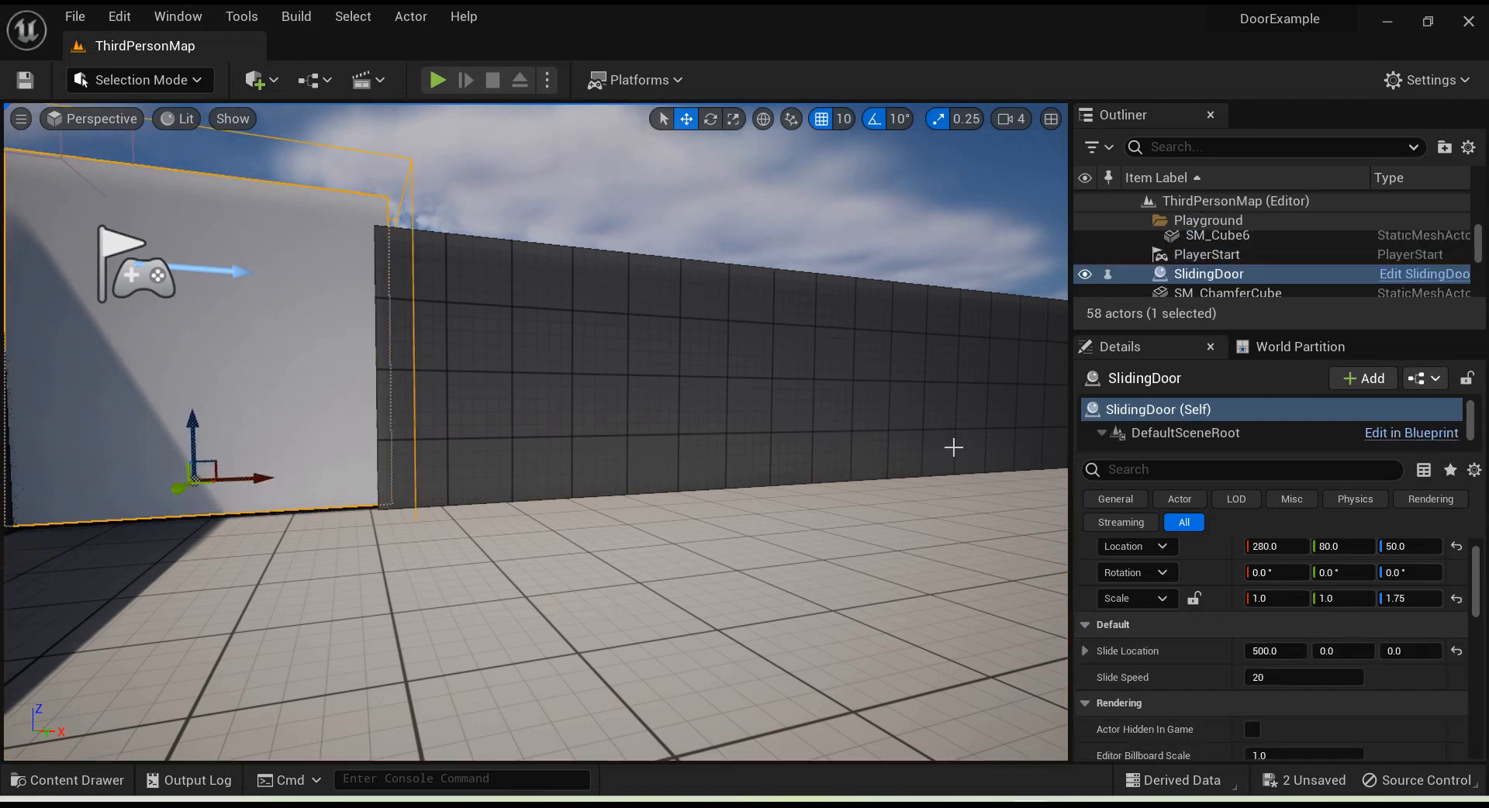
pyautogui.click(1339, 651)
pyautogui.write('500')
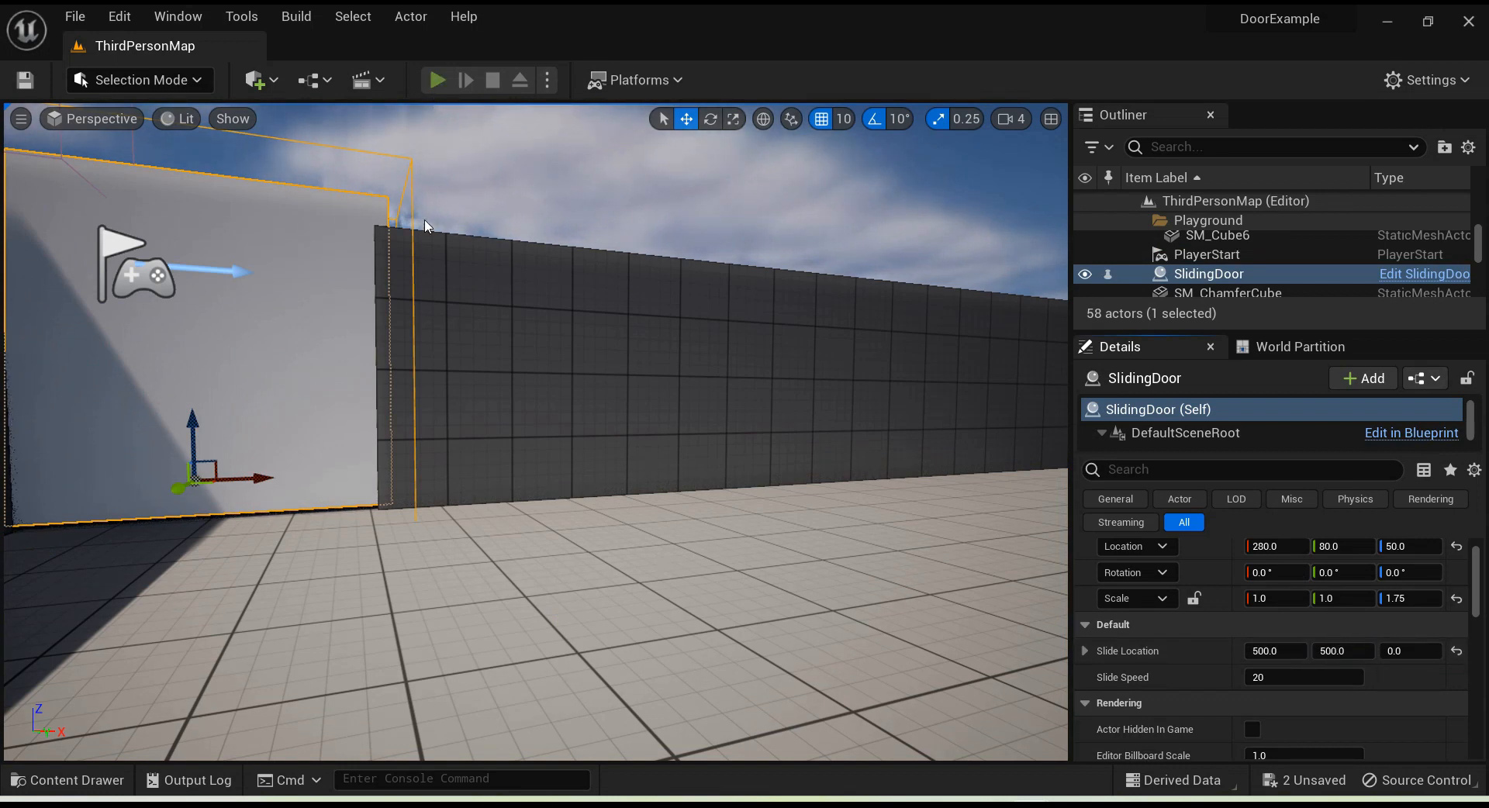
# Step: Play-test the door's diagonal X and Y slide, viewing it from several spots and walking through the doorway
pyautogui.hotkey('alt', 'p')
pyautogui.press('w')
pyautogui.press('w')
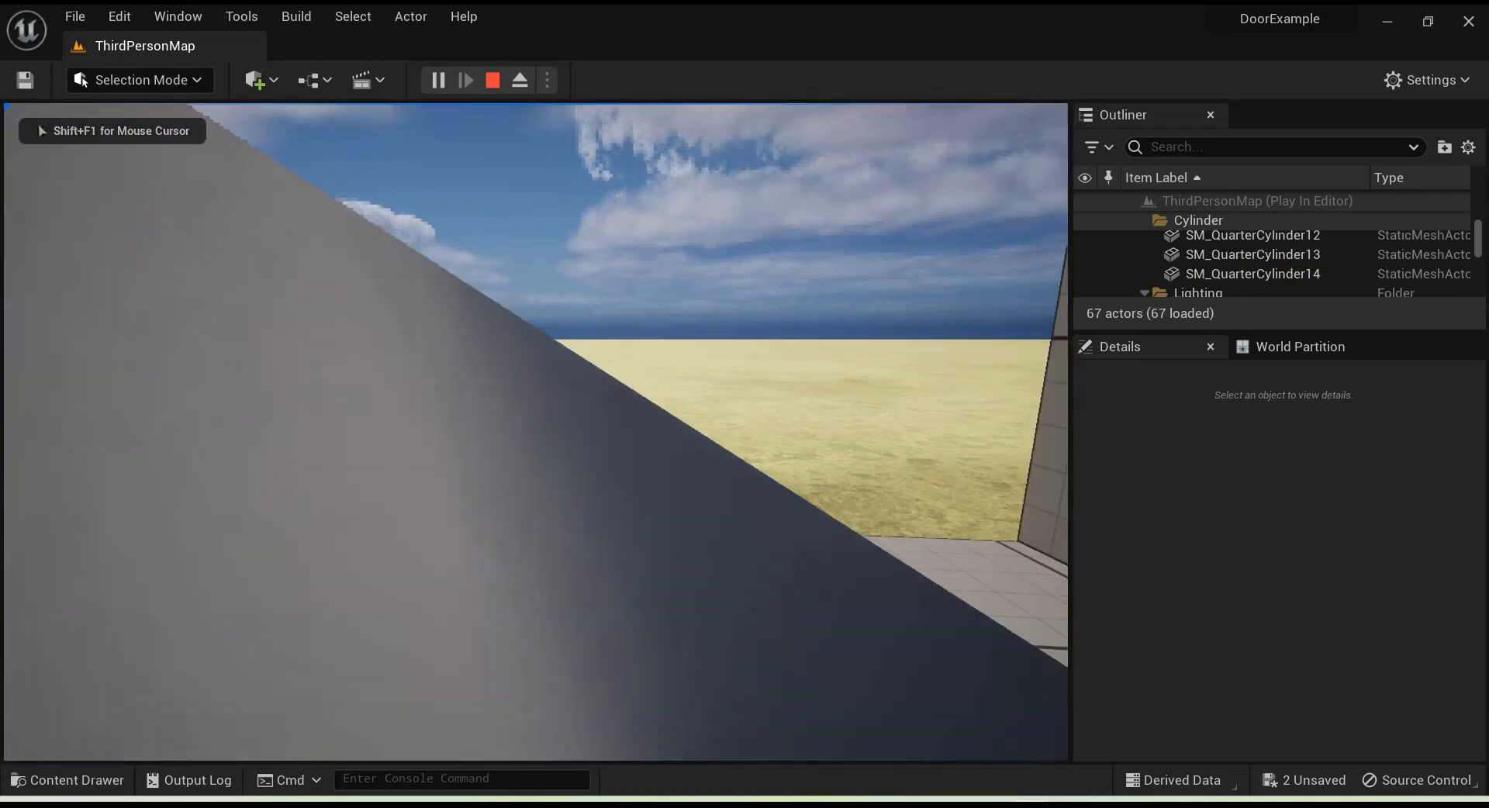
pyautogui.press('s')
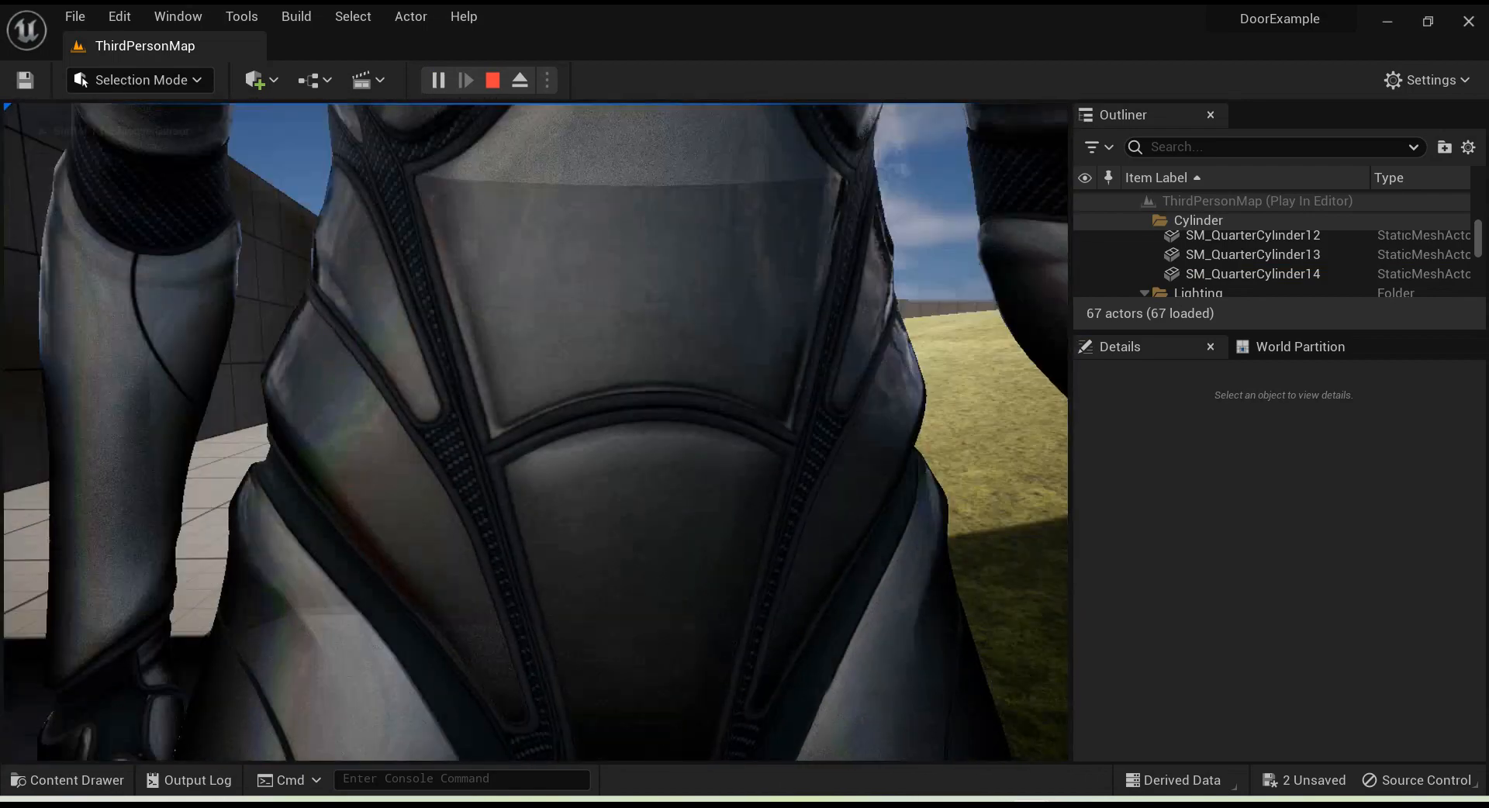
pyautogui.press('w')
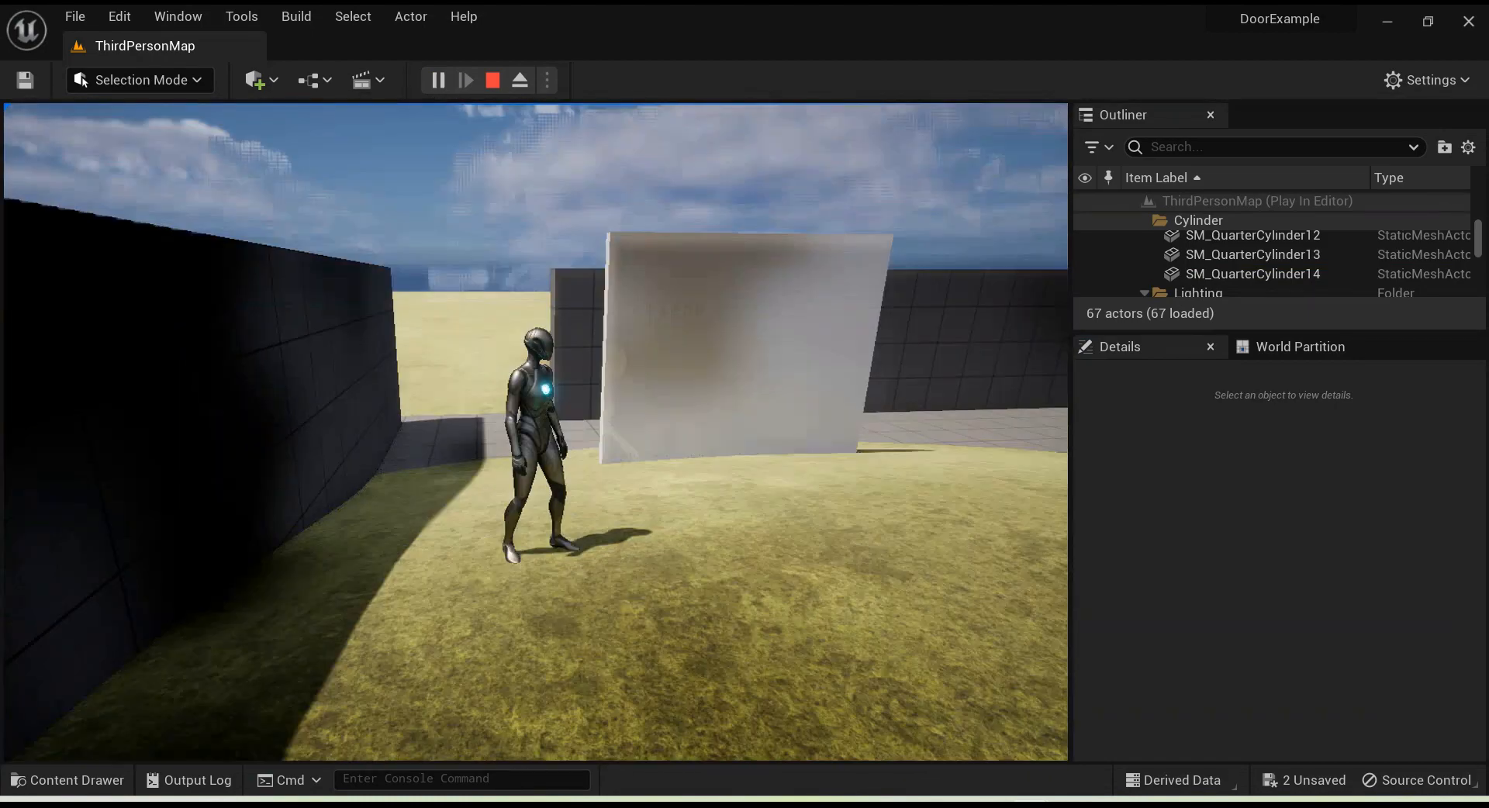
pyautogui.press('d')
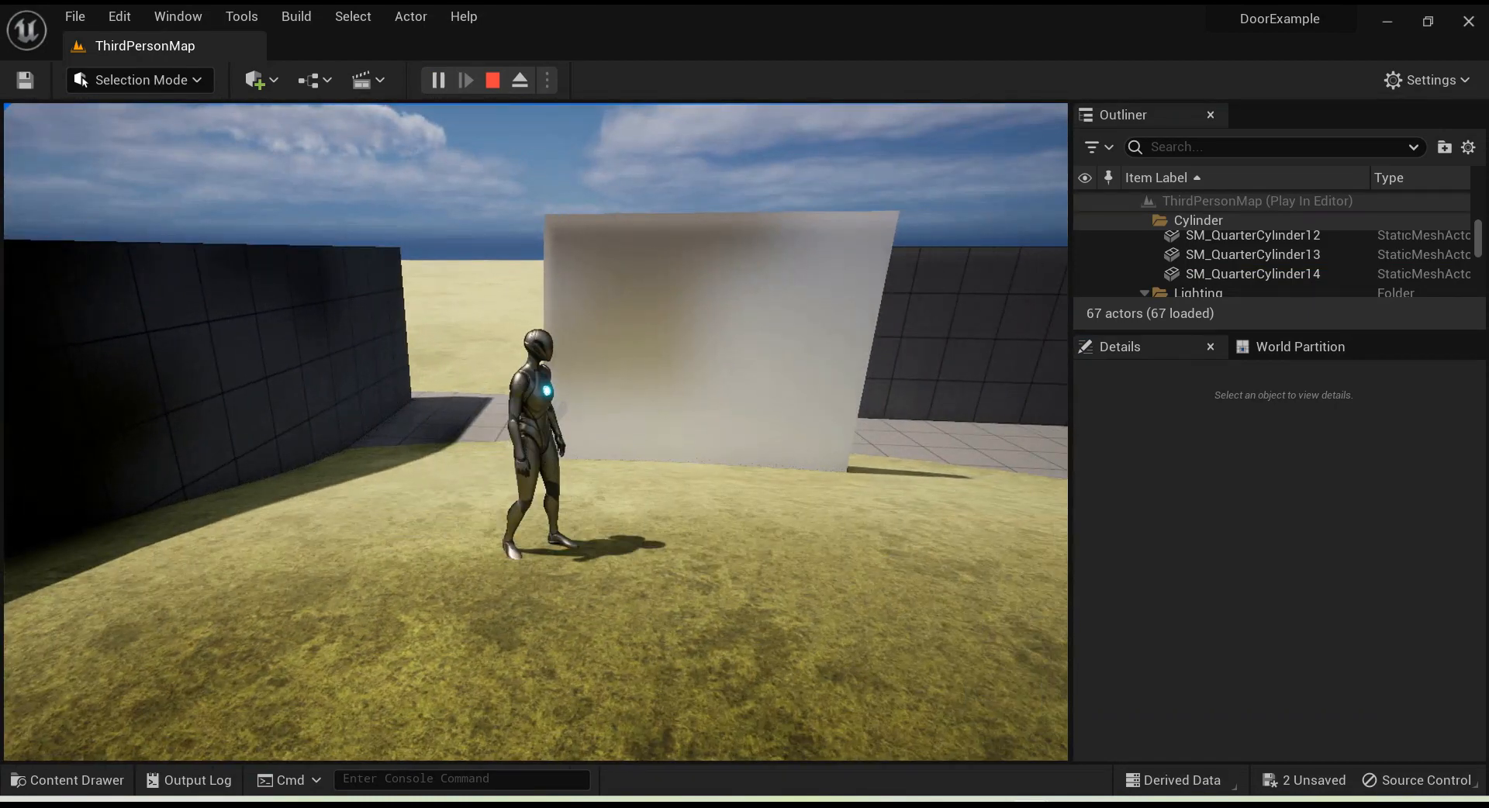
pyautogui.press('s')
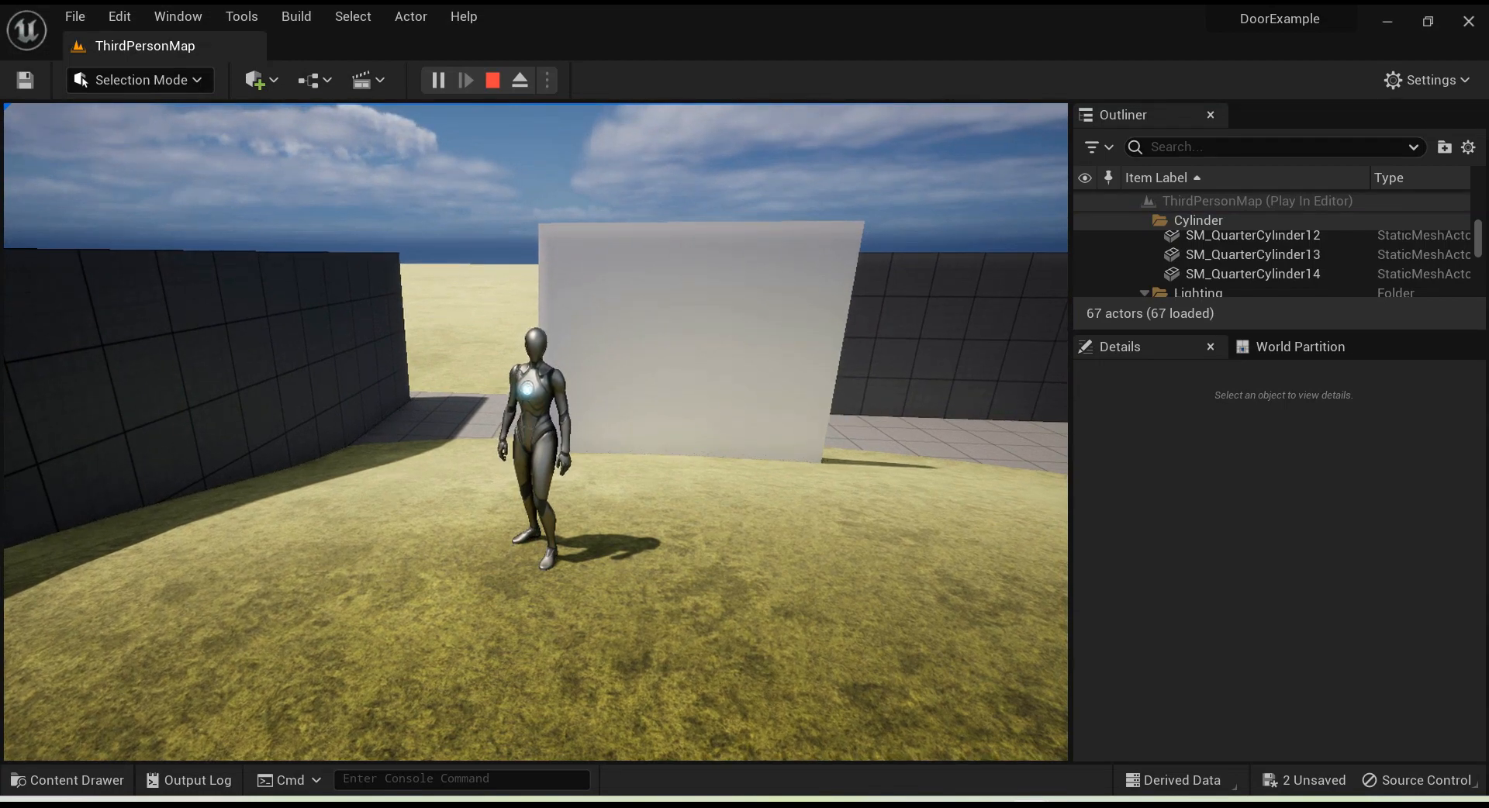
pyautogui.press('w')
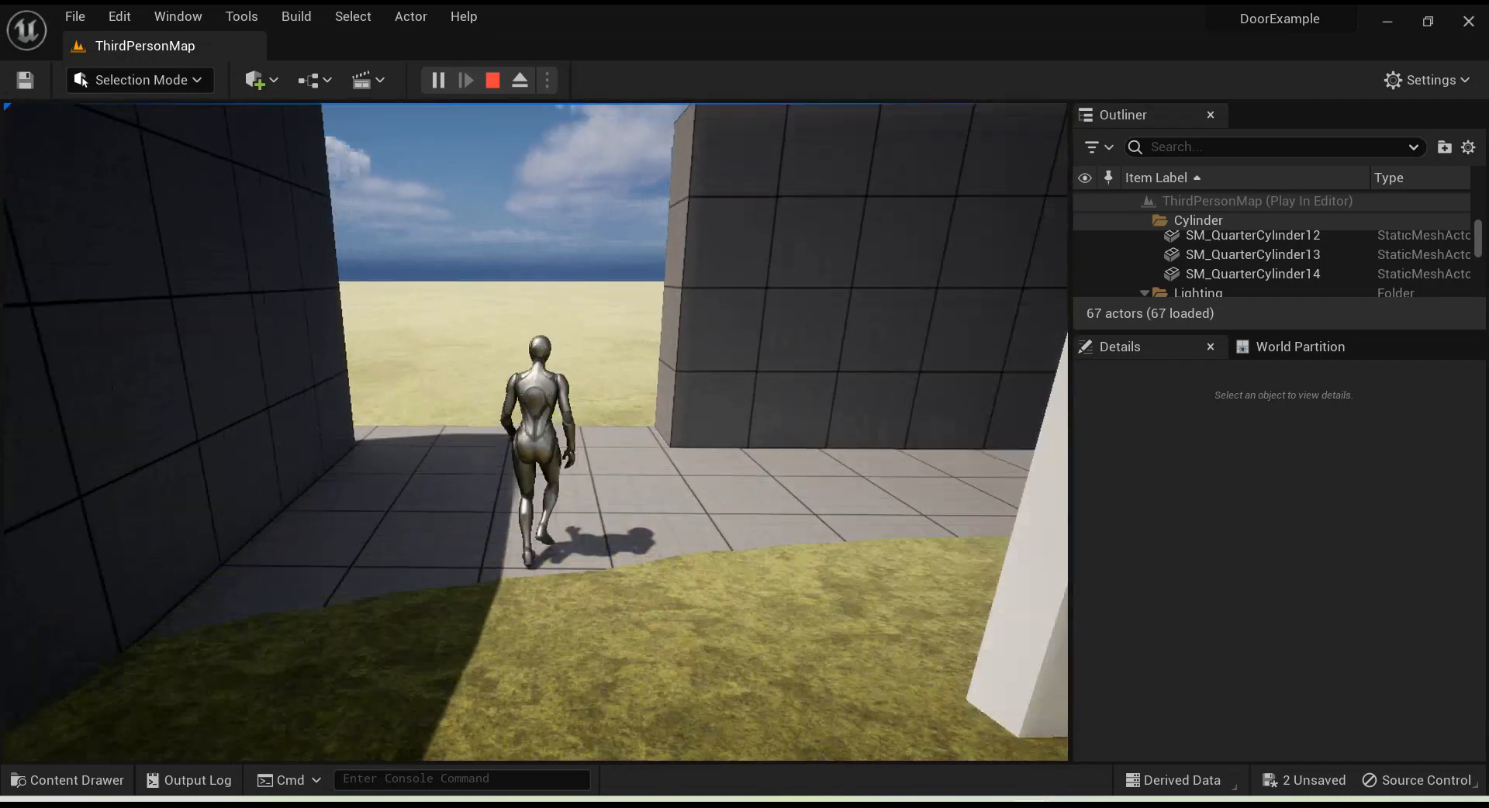
pyautogui.press('w')
pyautogui.press('w')
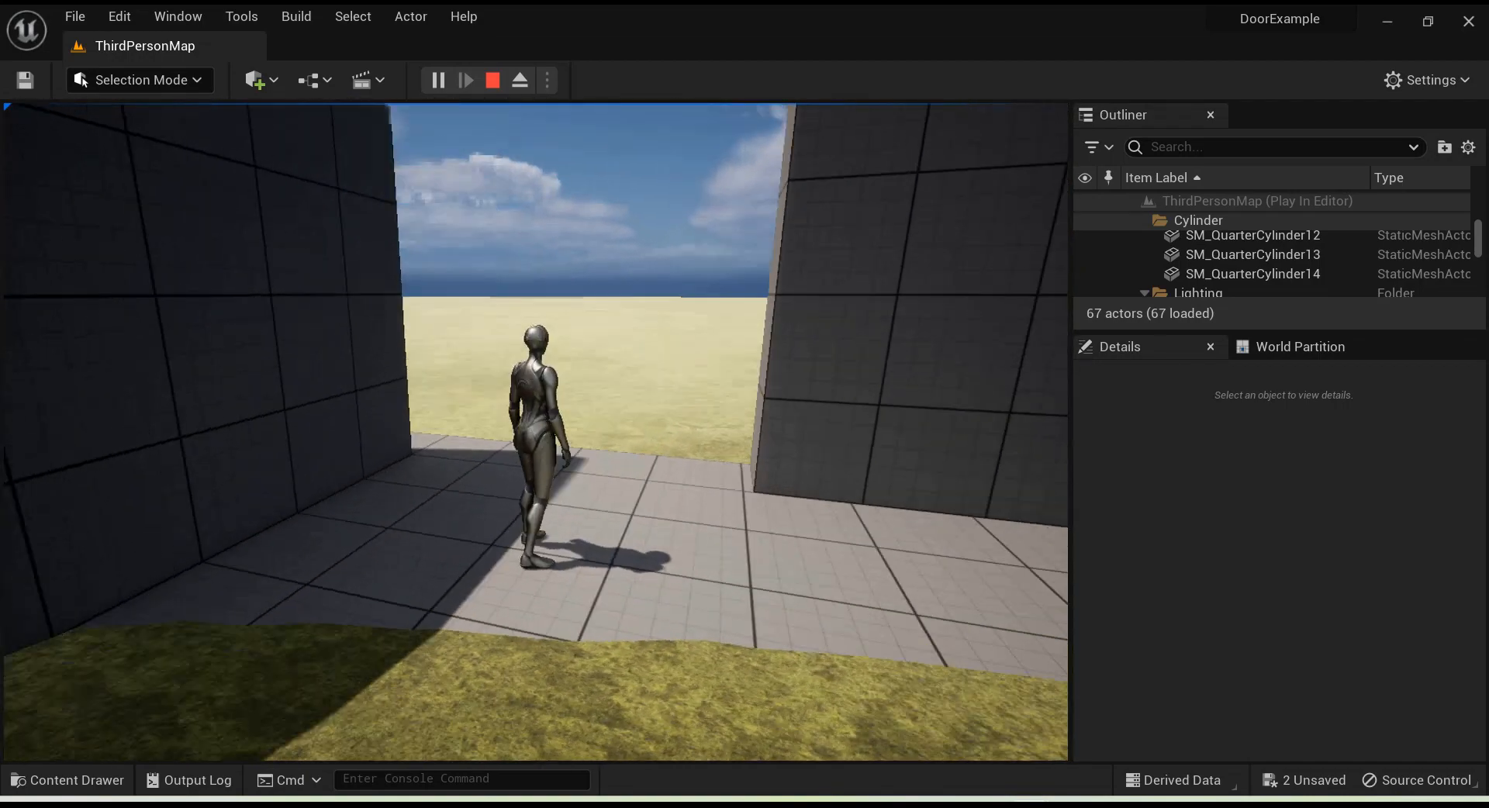
pyautogui.press('s')
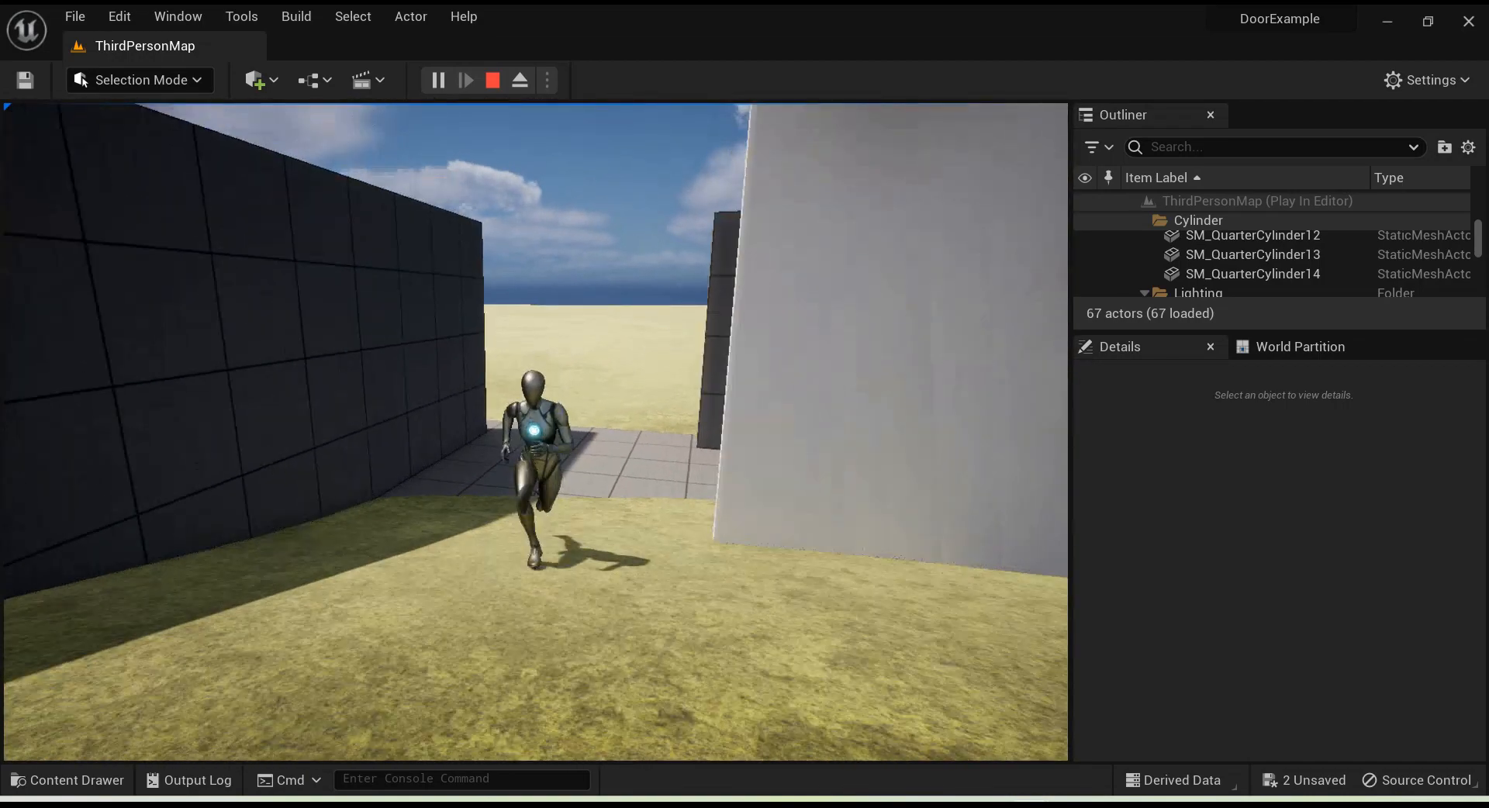
pyautogui.press('a')
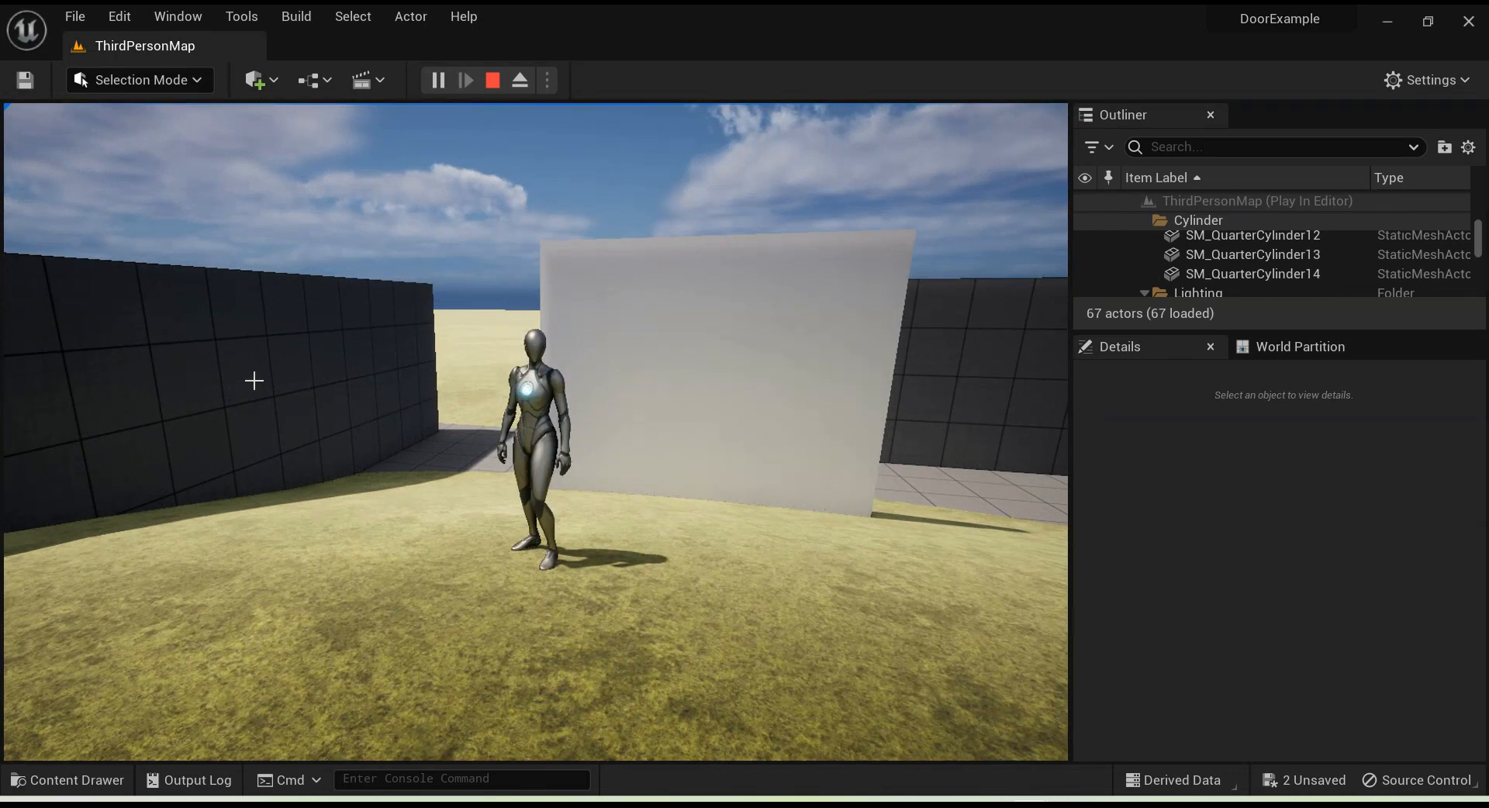
pyautogui.press('Escape')
# Step: Set the SlidingDoor's Slide Location Y back to 0
pyautogui.click(1339, 651)
pyautogui.write('0')
pyautogui.press('Return')
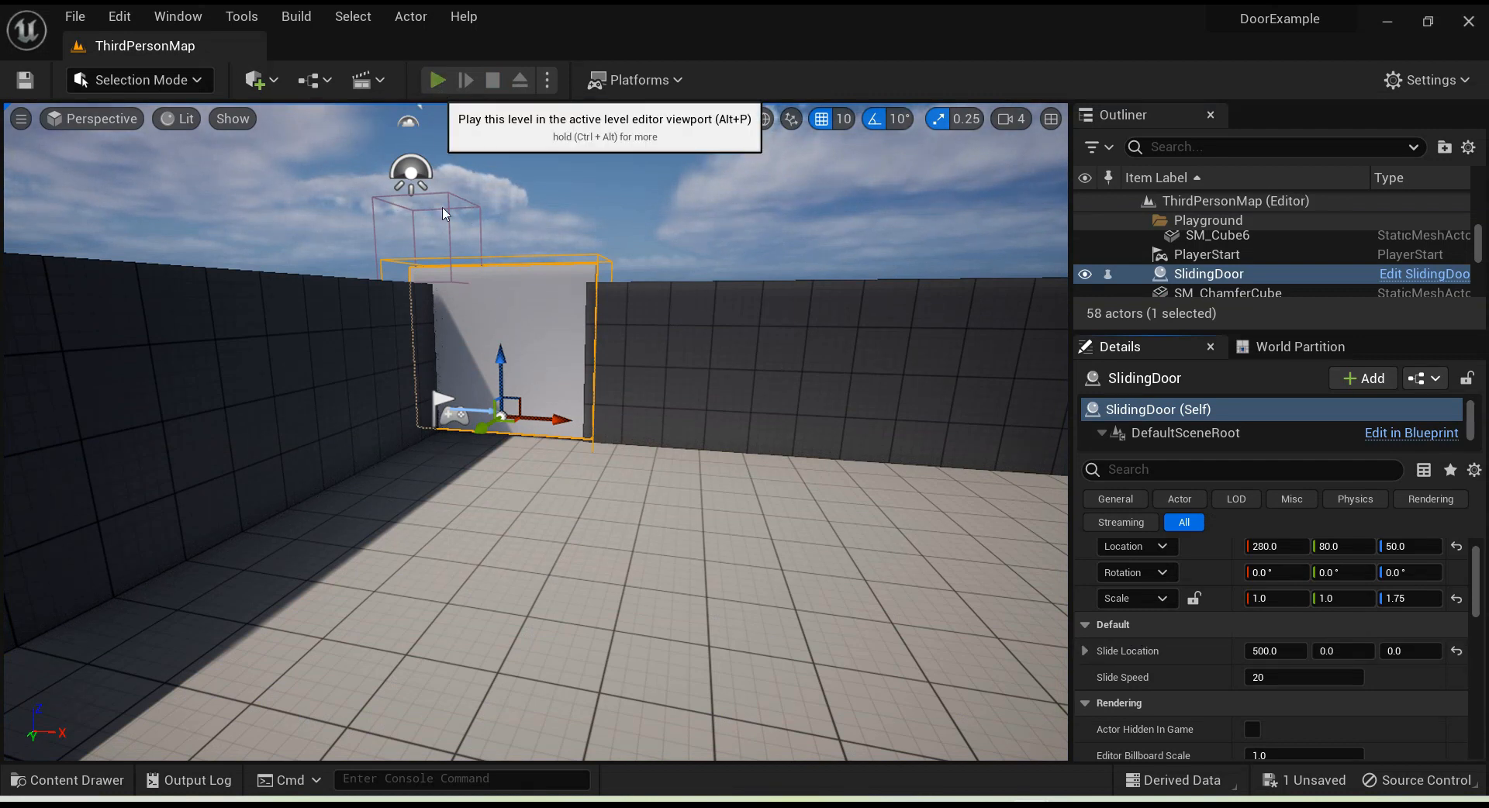
# Step: Play the level again and walk the character to the door to recheck its X-only slide
pyautogui.click(439, 82)
pyautogui.click(547, 388)
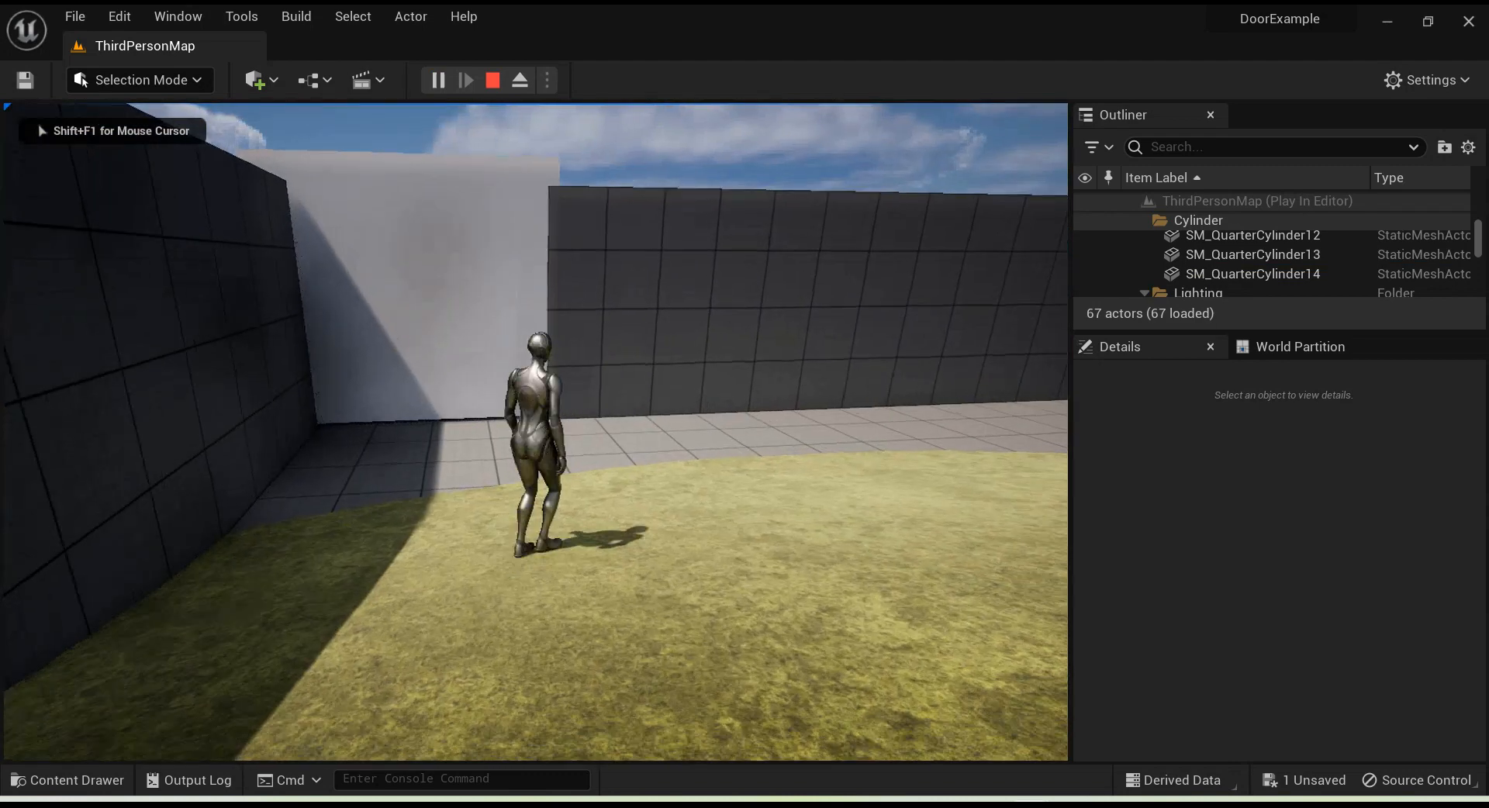
pyautogui.press('w')
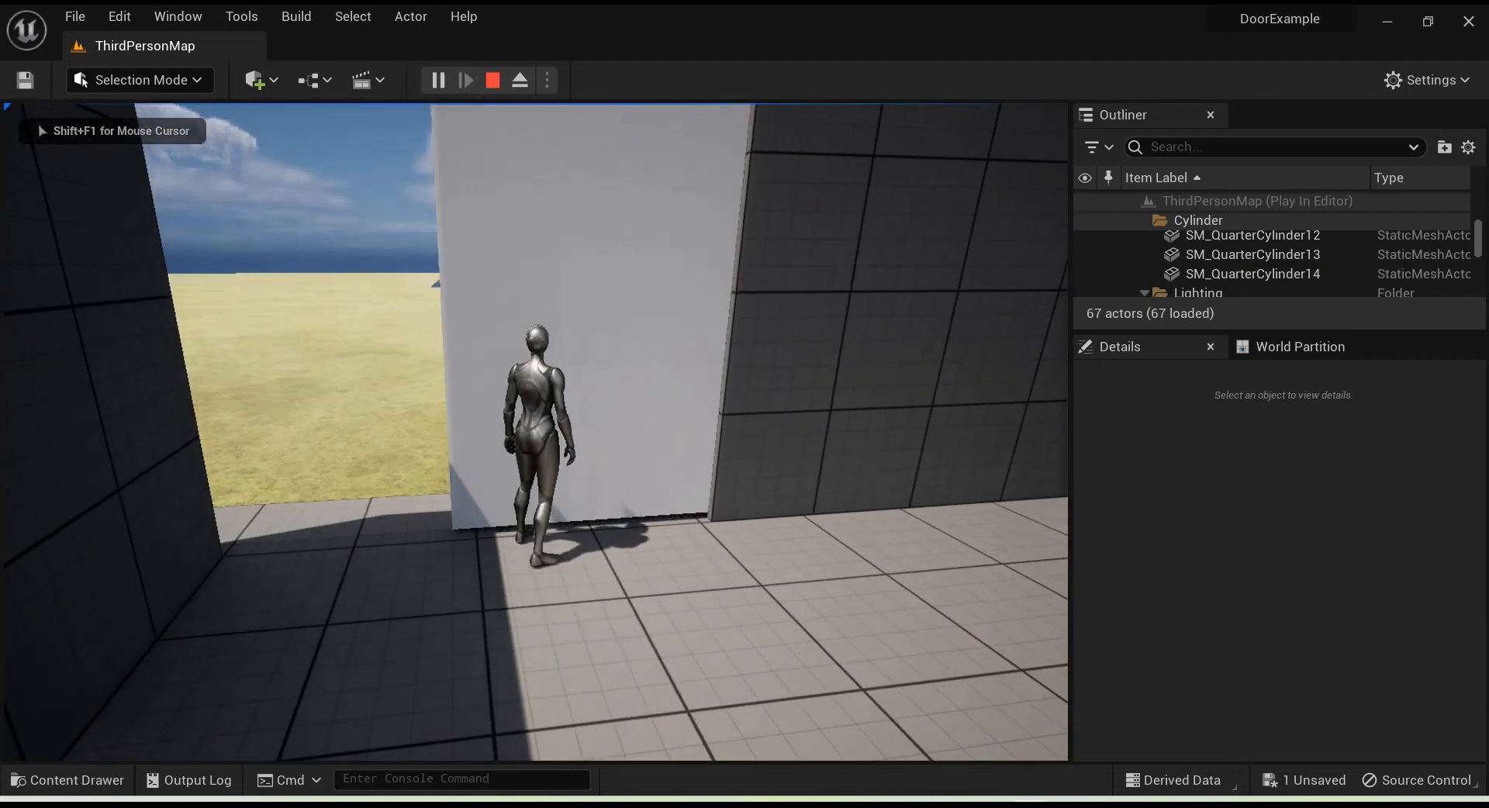
pyautogui.press('s')
pyautogui.press('w')
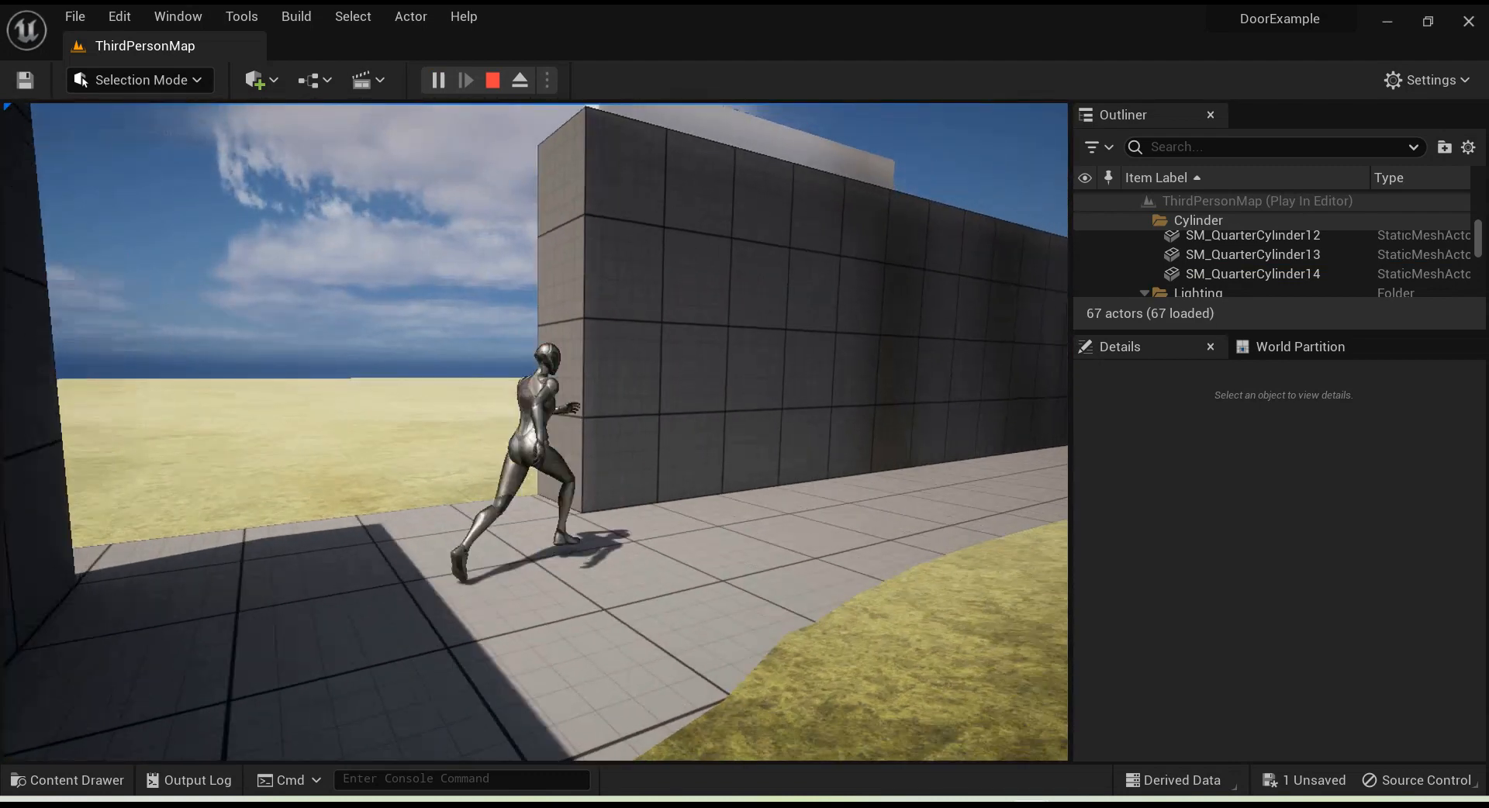
pyautogui.press('d')
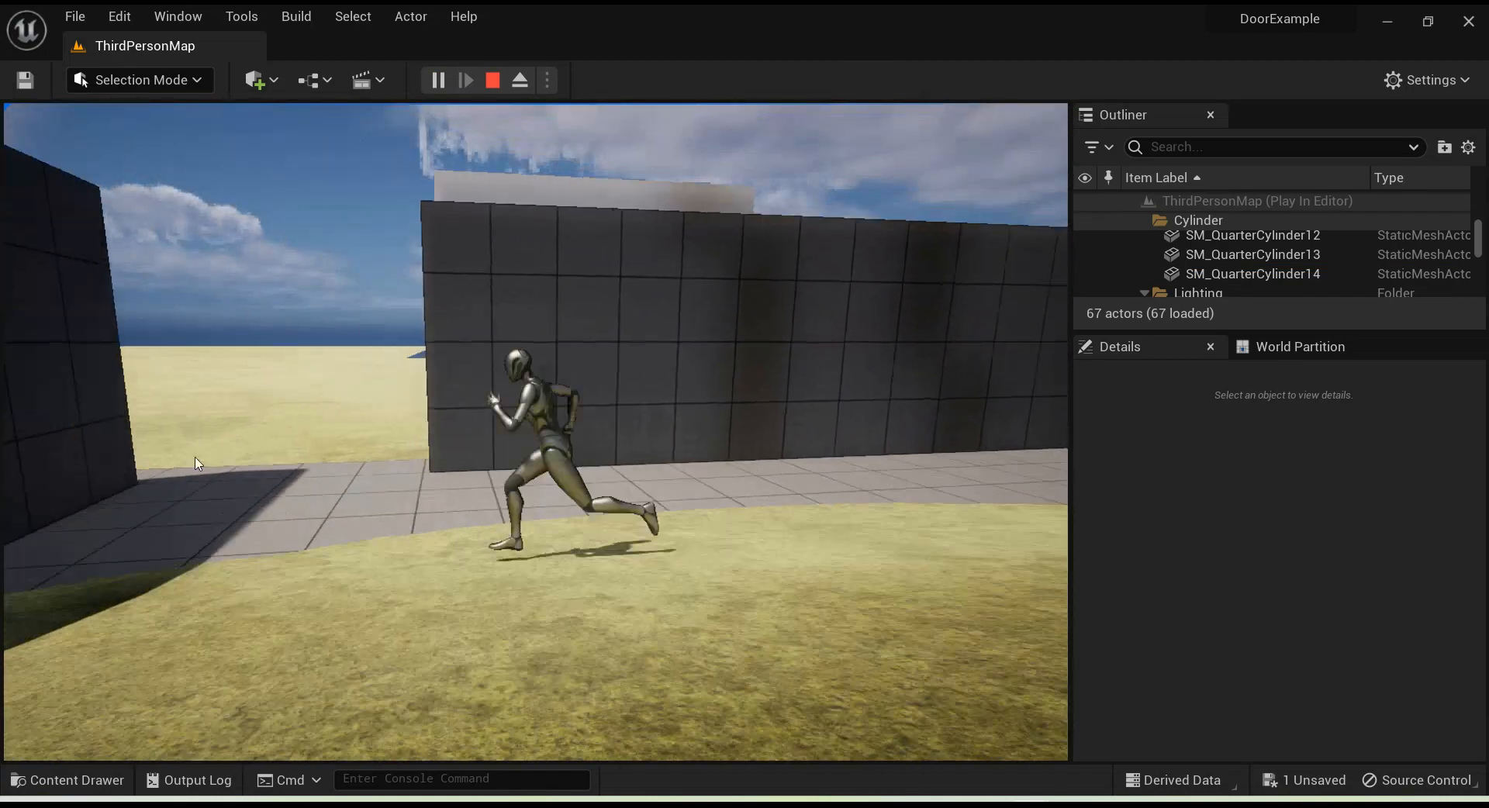
pyautogui.press('Escape')
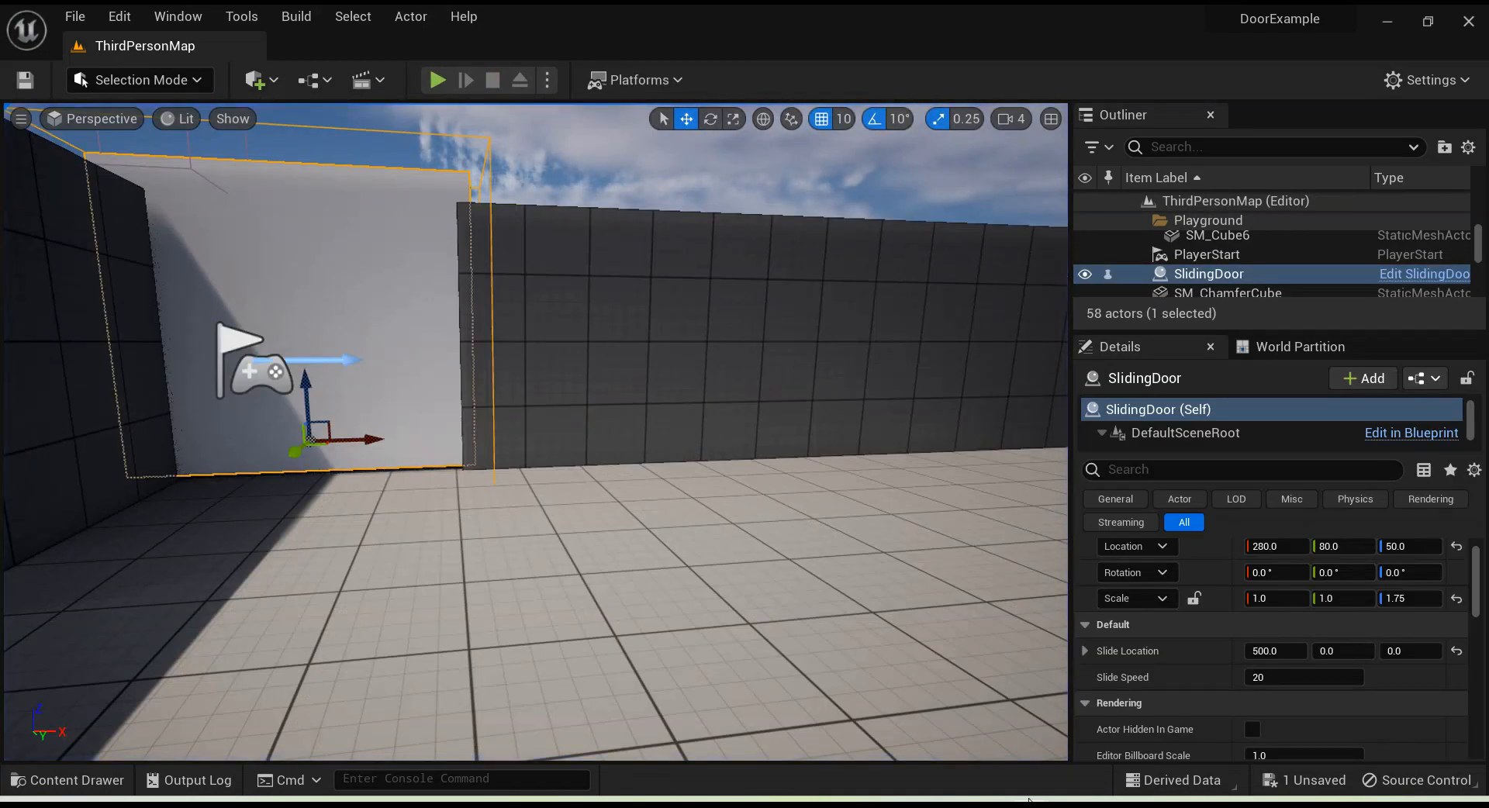
# Step: Select the Cube component in the SlidingDoor blueprint's viewport and apply the M_Brick_Clay_Beveled material to it
pyautogui.moveTo(1030, 799)
pyautogui.click(1090, 708)
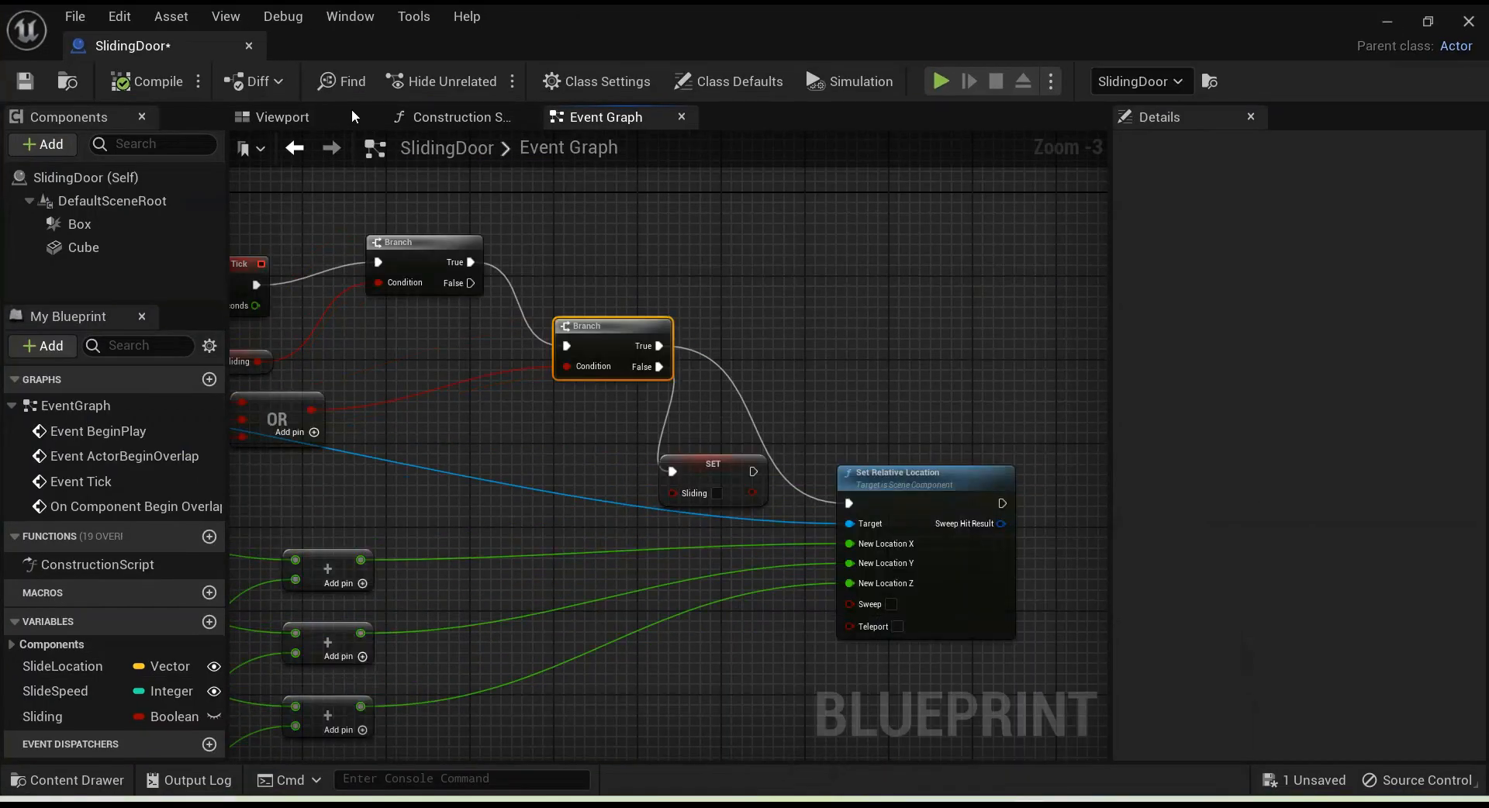
pyautogui.click(286, 119)
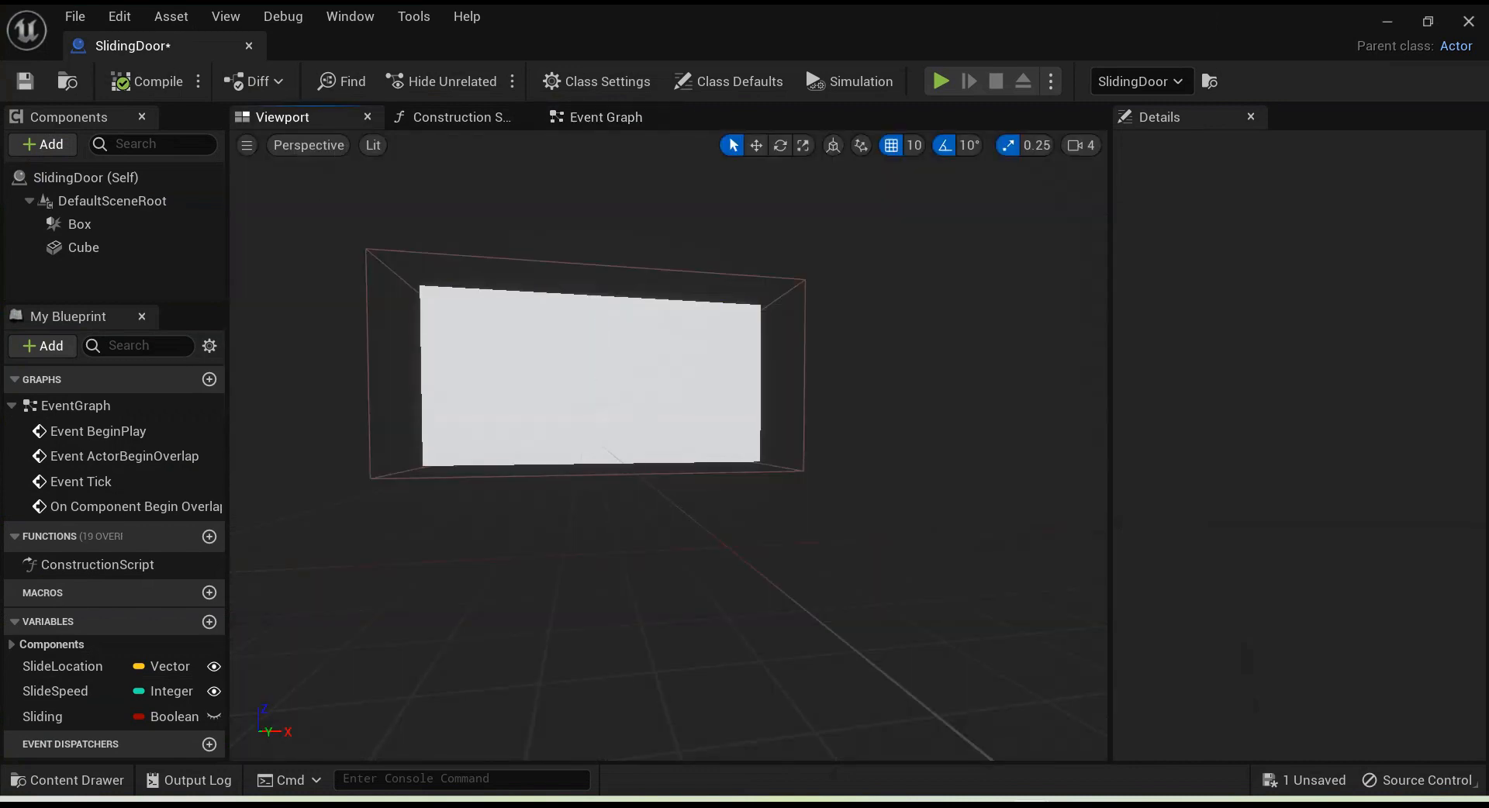
pyautogui.click(528, 352)
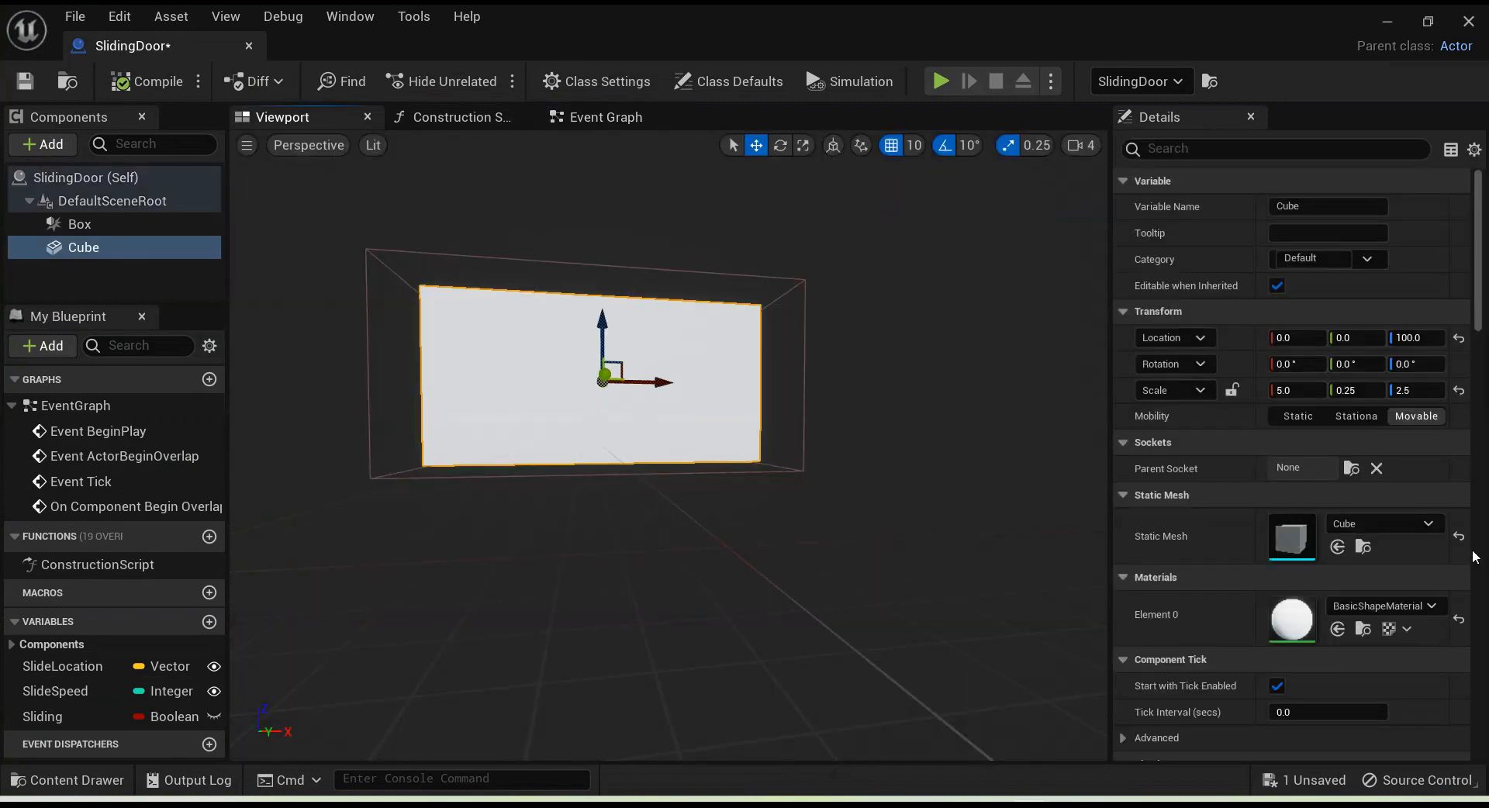
pyautogui.click(1417, 607)
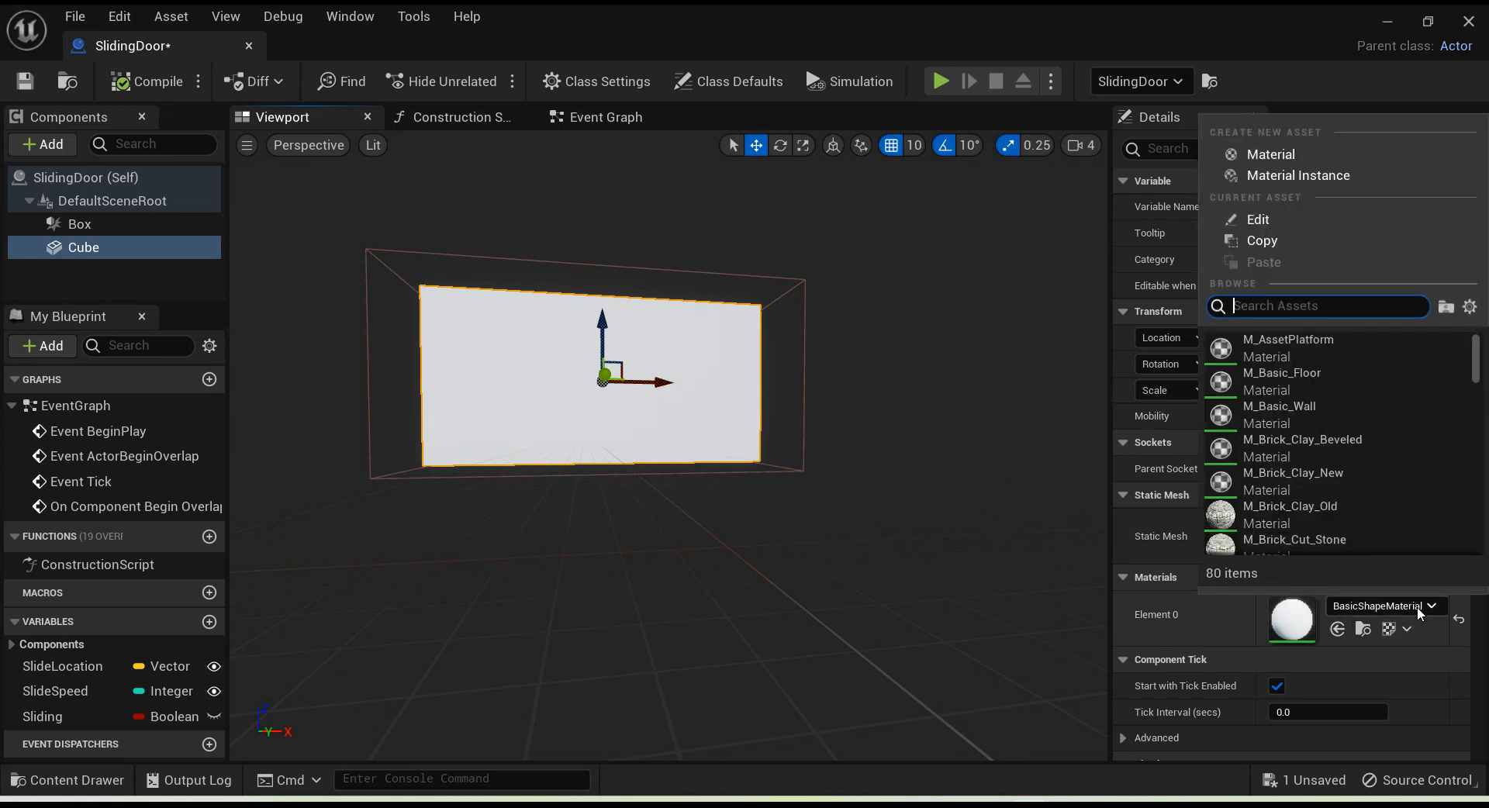
pyautogui.click(1306, 450)
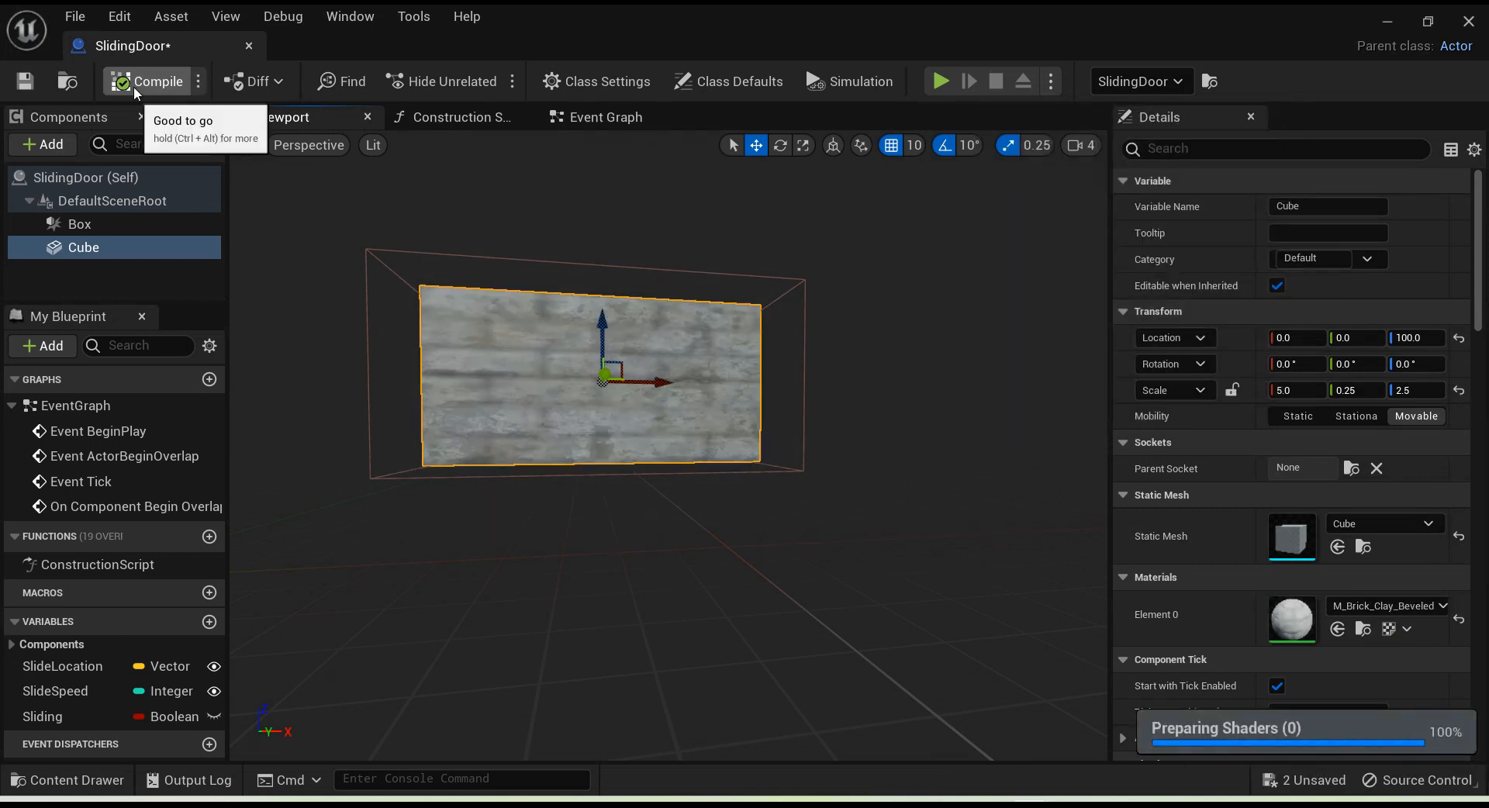
# Step: Try M_Brick_Clay_New on the Cube and settle on M_Brick_Clay_Old as its Element 0 material
pyautogui.click(1409, 611)
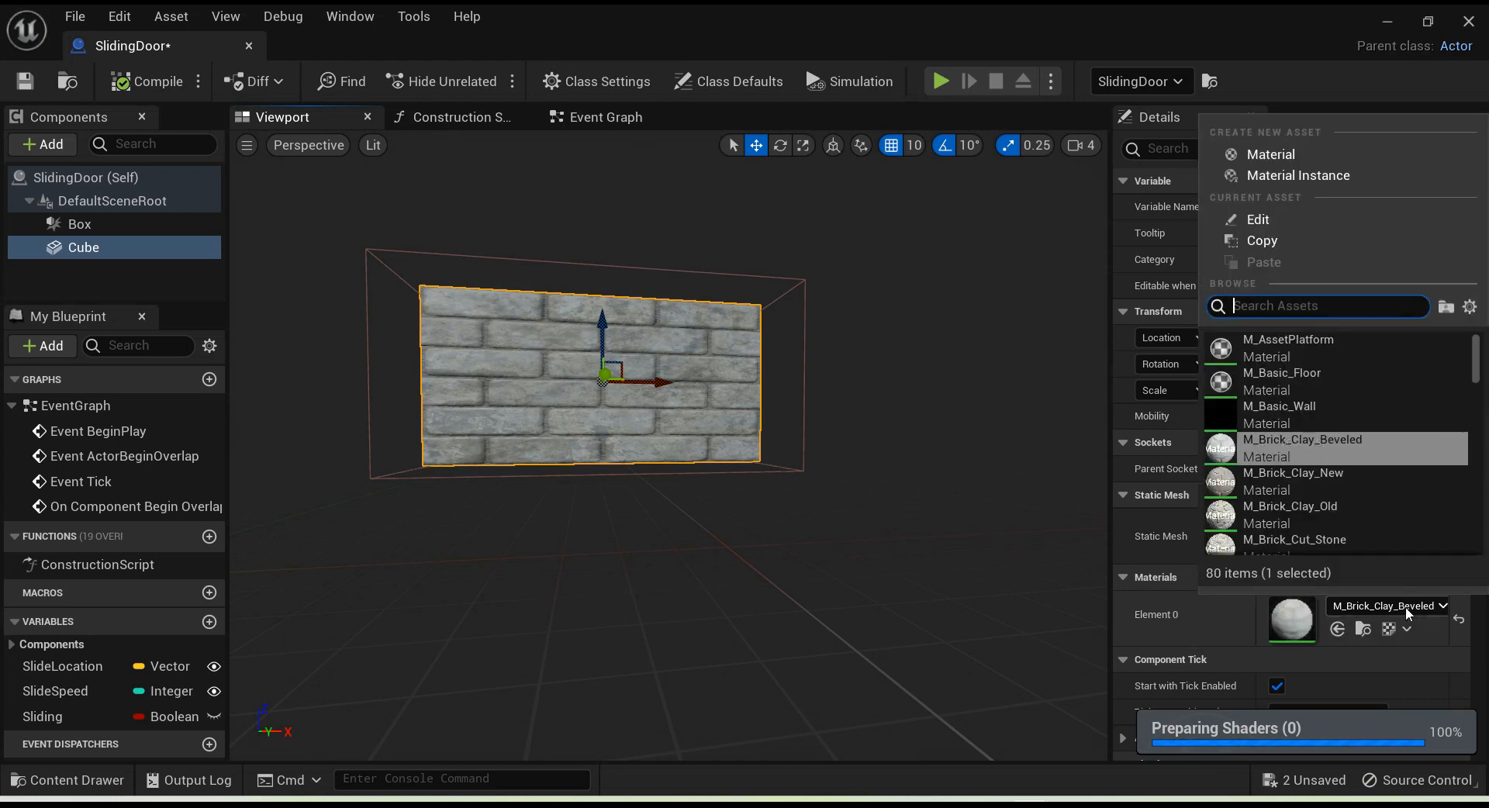
pyautogui.click(1293, 482)
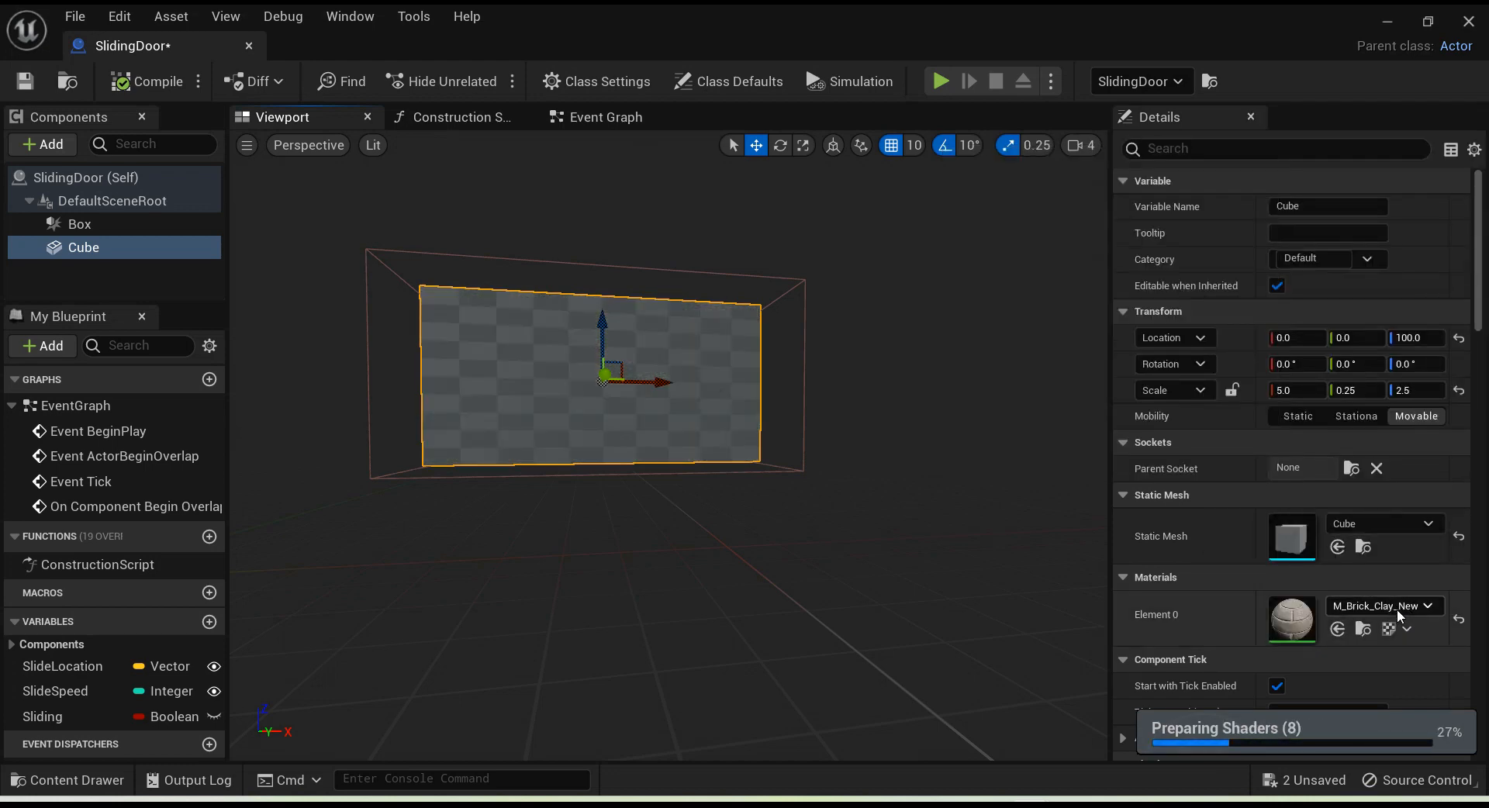
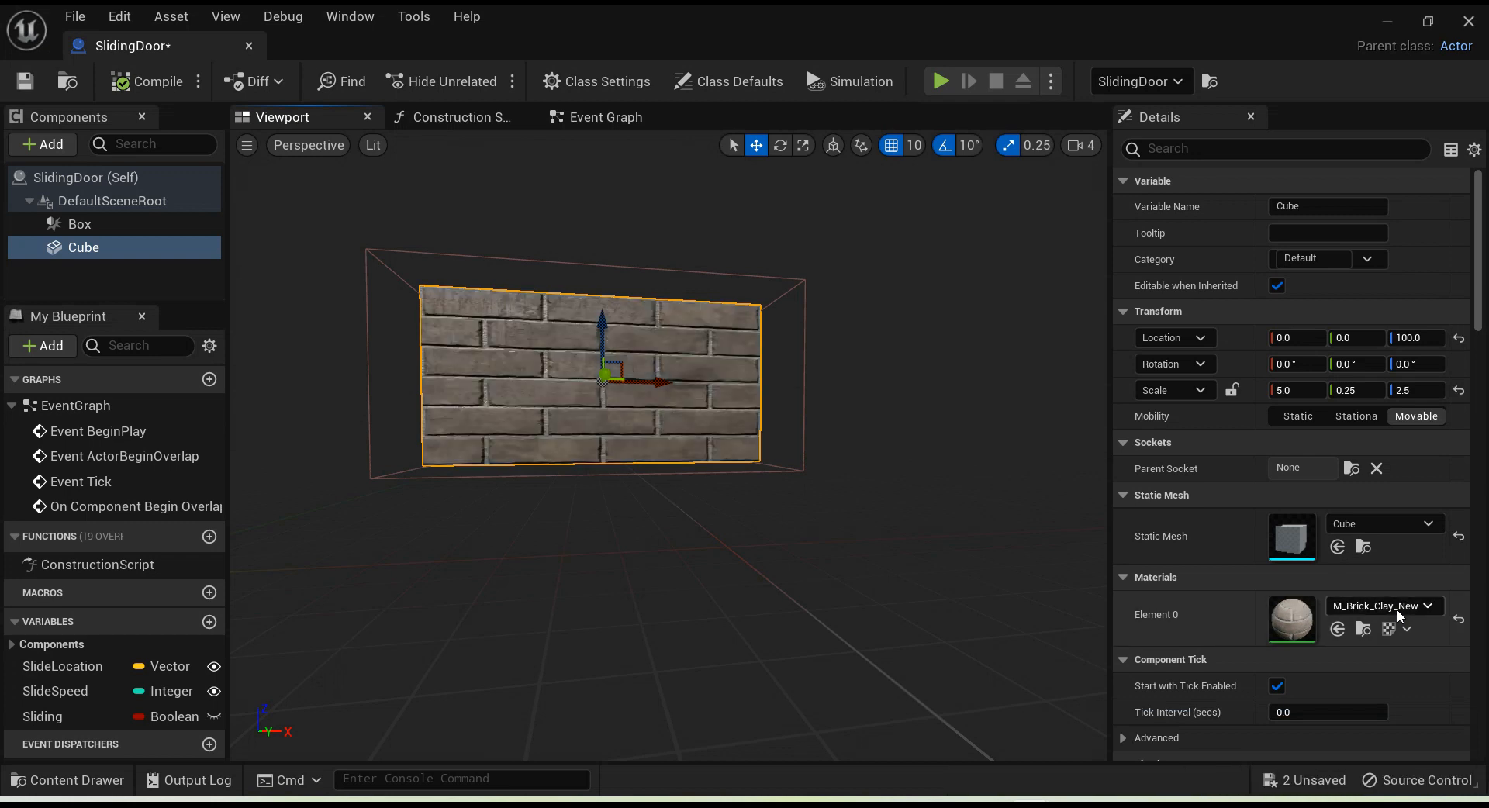
pyautogui.click(1398, 608)
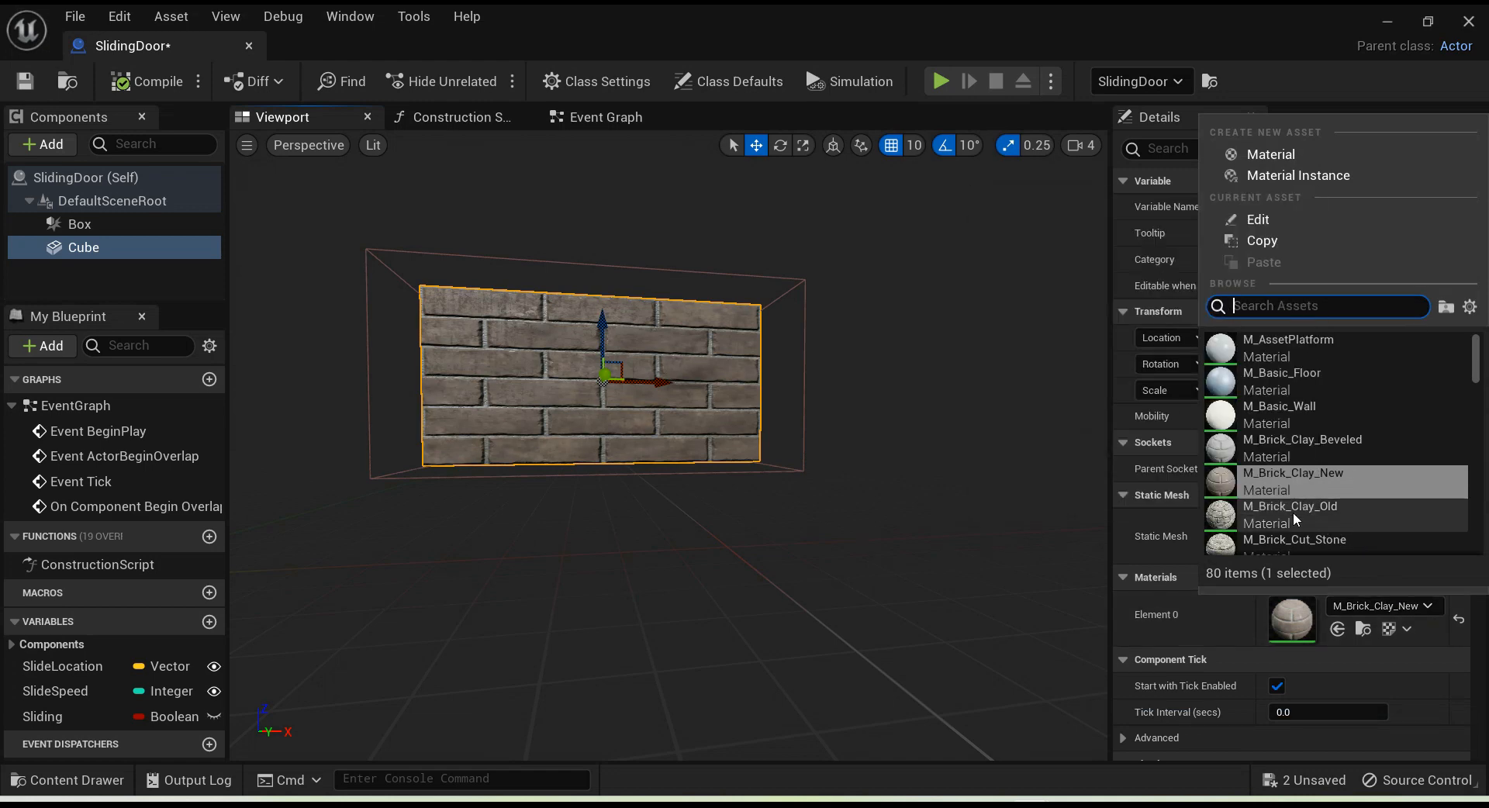
pyautogui.click(1292, 512)
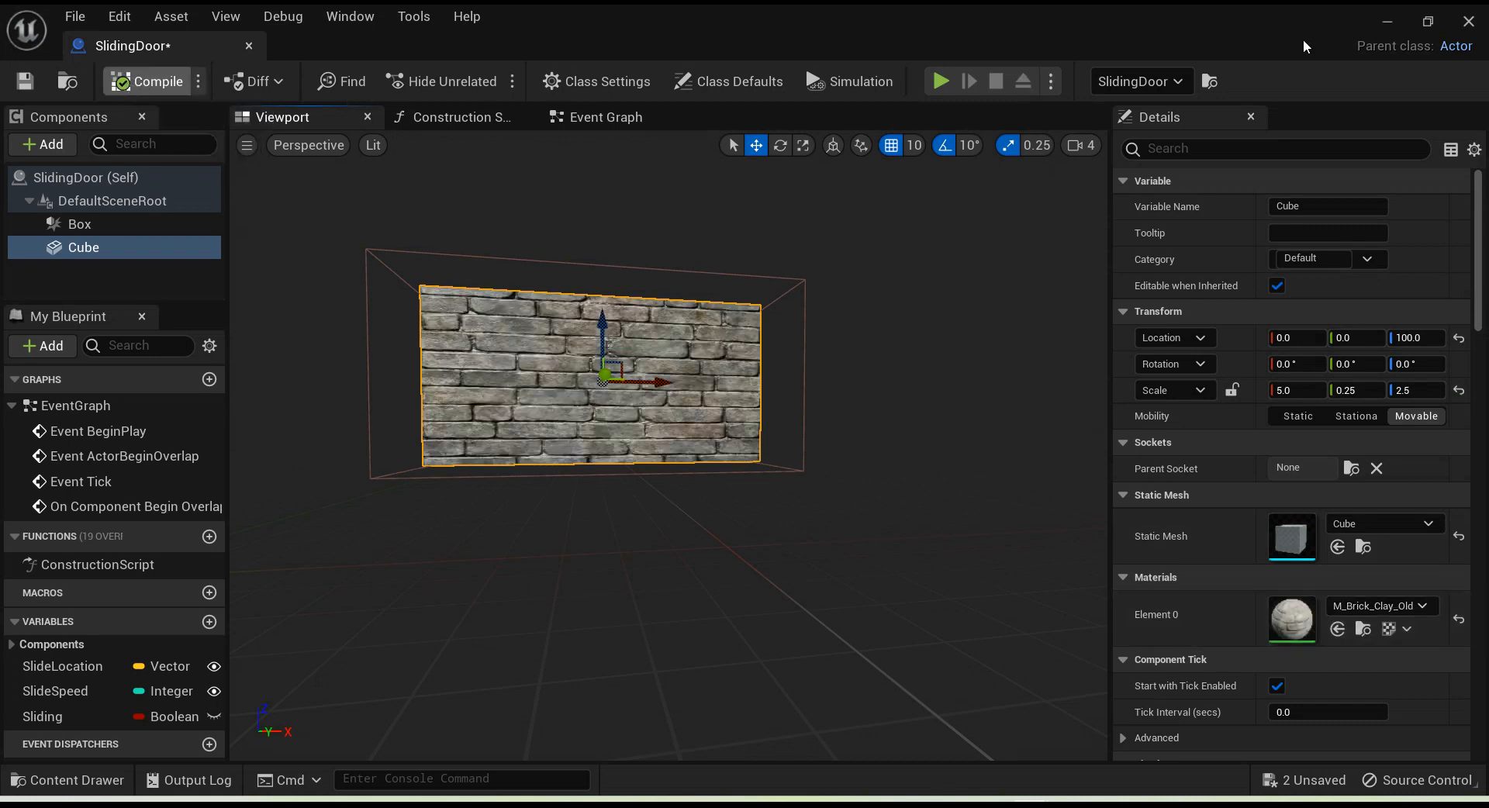
# Step: Play-test the level with the brick-textured door, walking the character up to it and viewing how far it slides open
pyautogui.click(1386, 22)
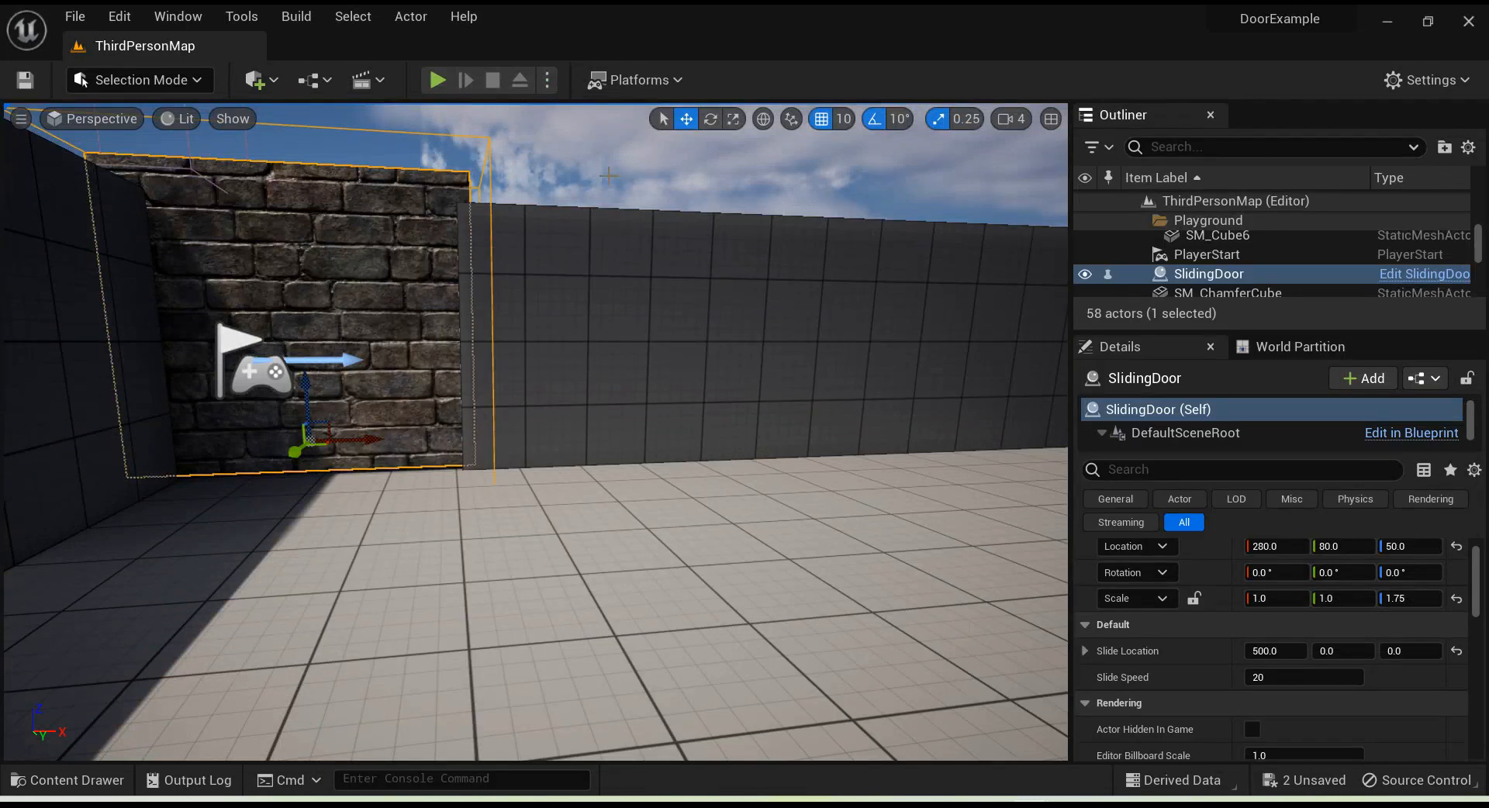
pyautogui.click(434, 87)
pyautogui.click(443, 168)
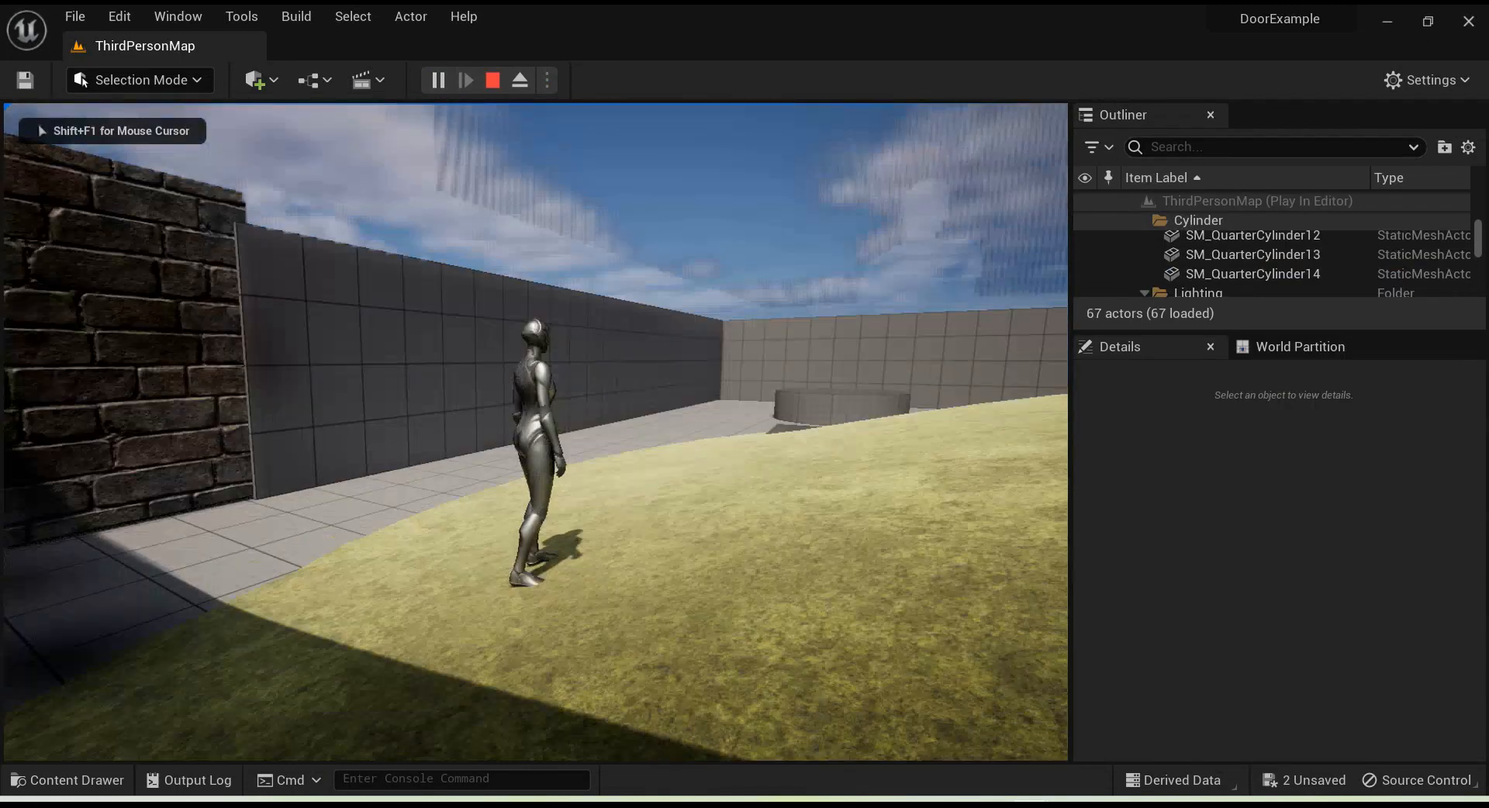
pyautogui.press('w')
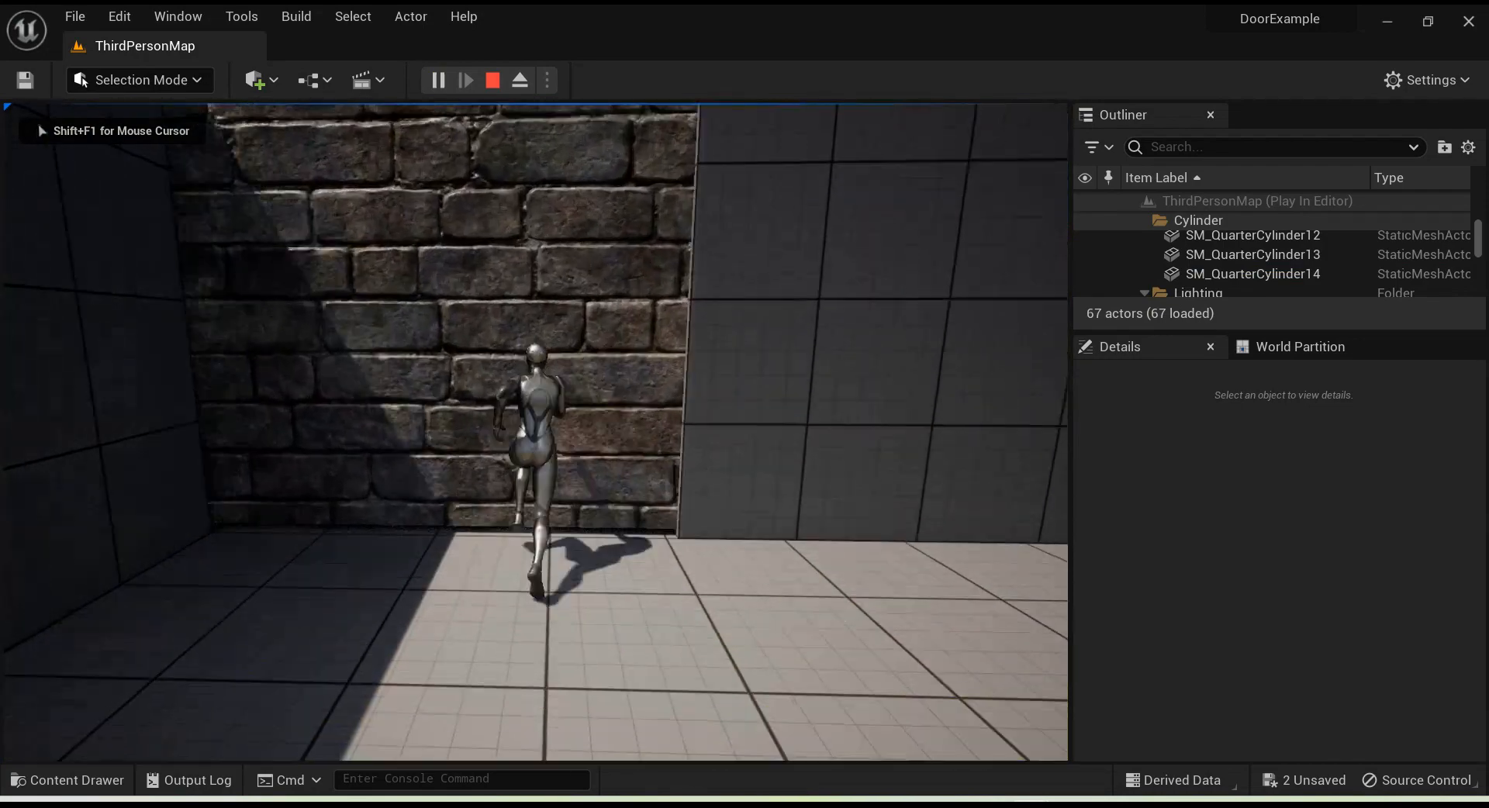
pyautogui.press('w')
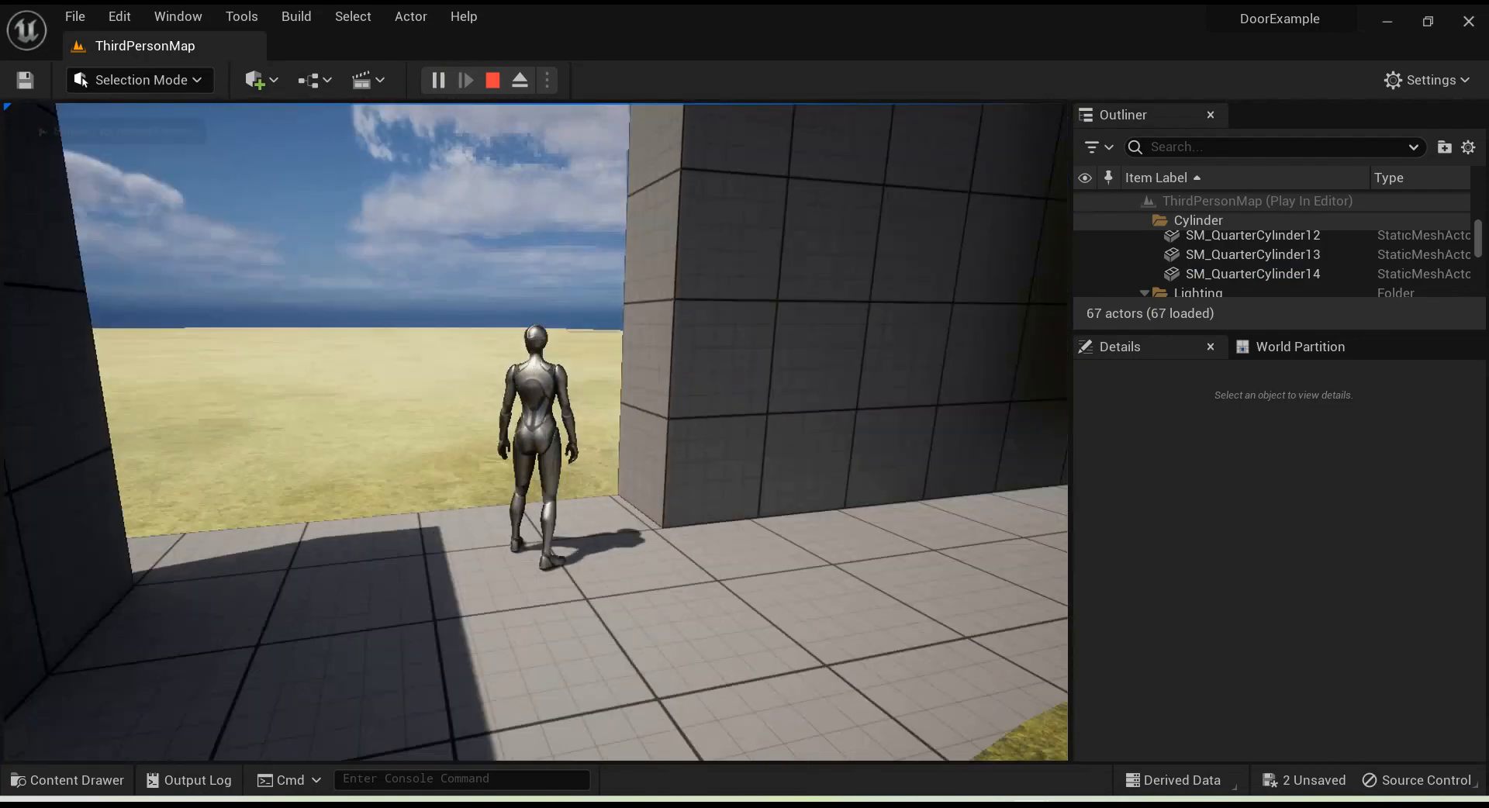
pyautogui.press('s')
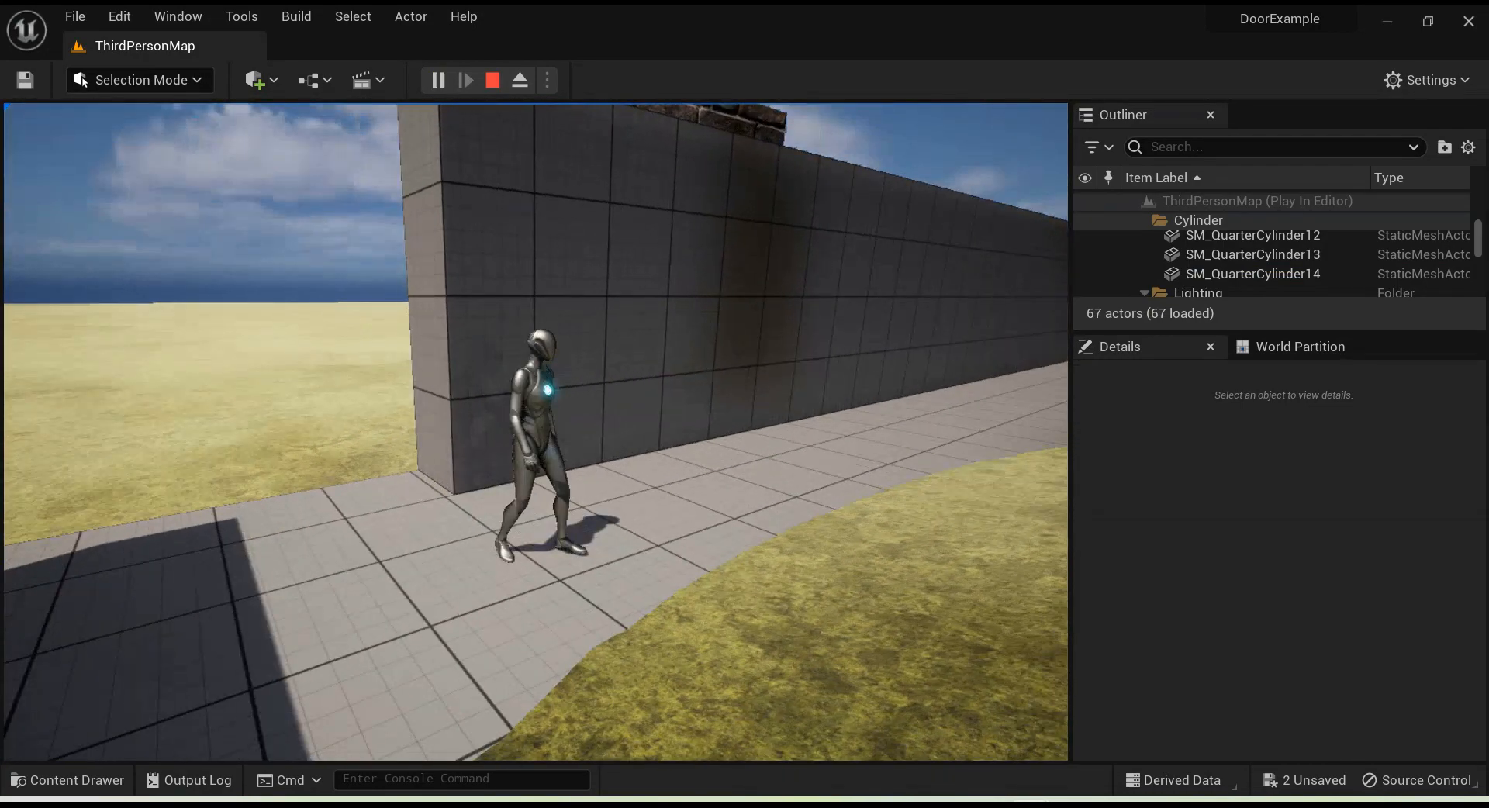
pyautogui.press('d')
pyautogui.press('Escape')
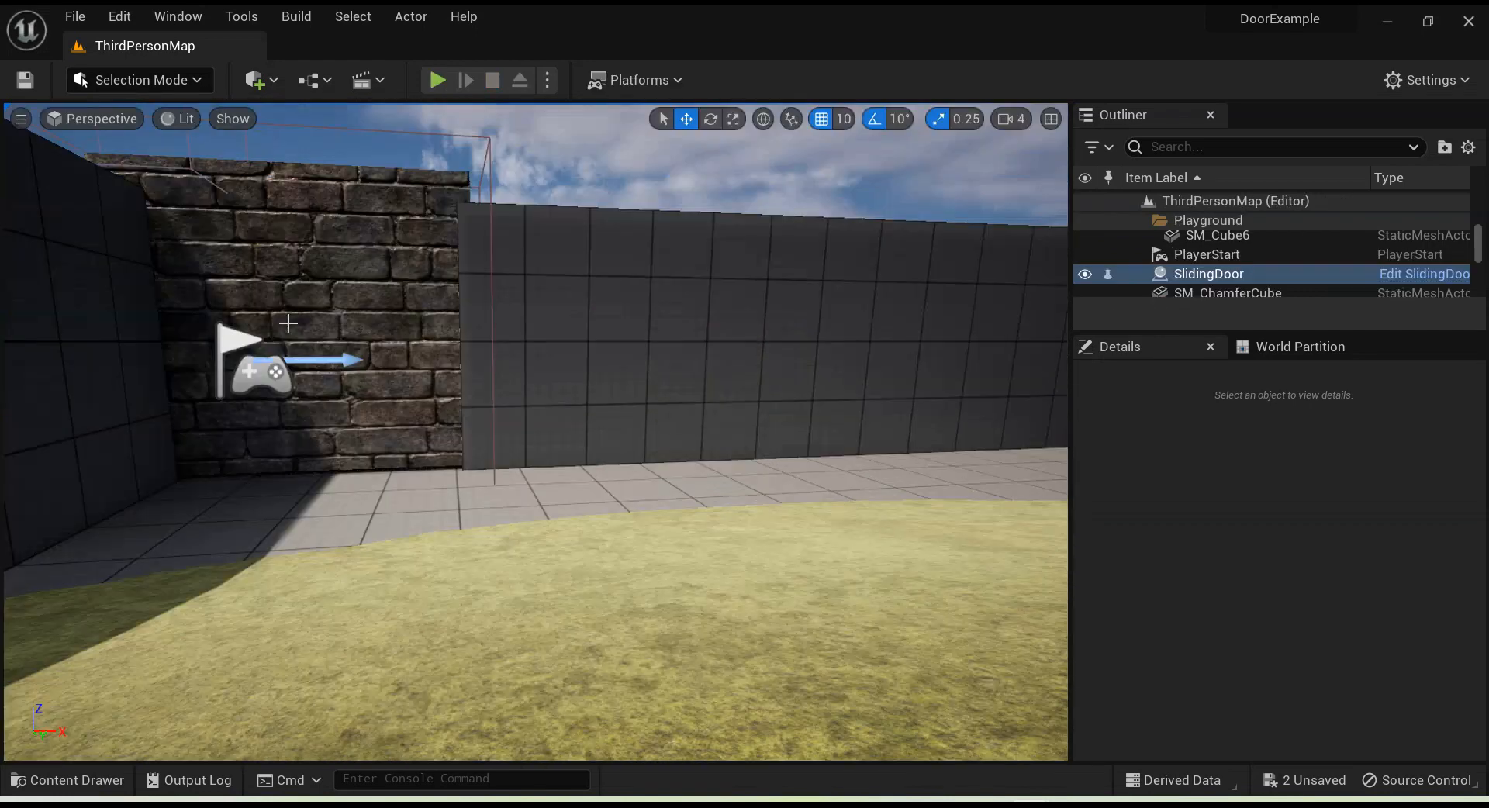
# Step: Set the SlidingDoor's Slide Location X to 480
pyautogui.scroll(-3, 303, 445)
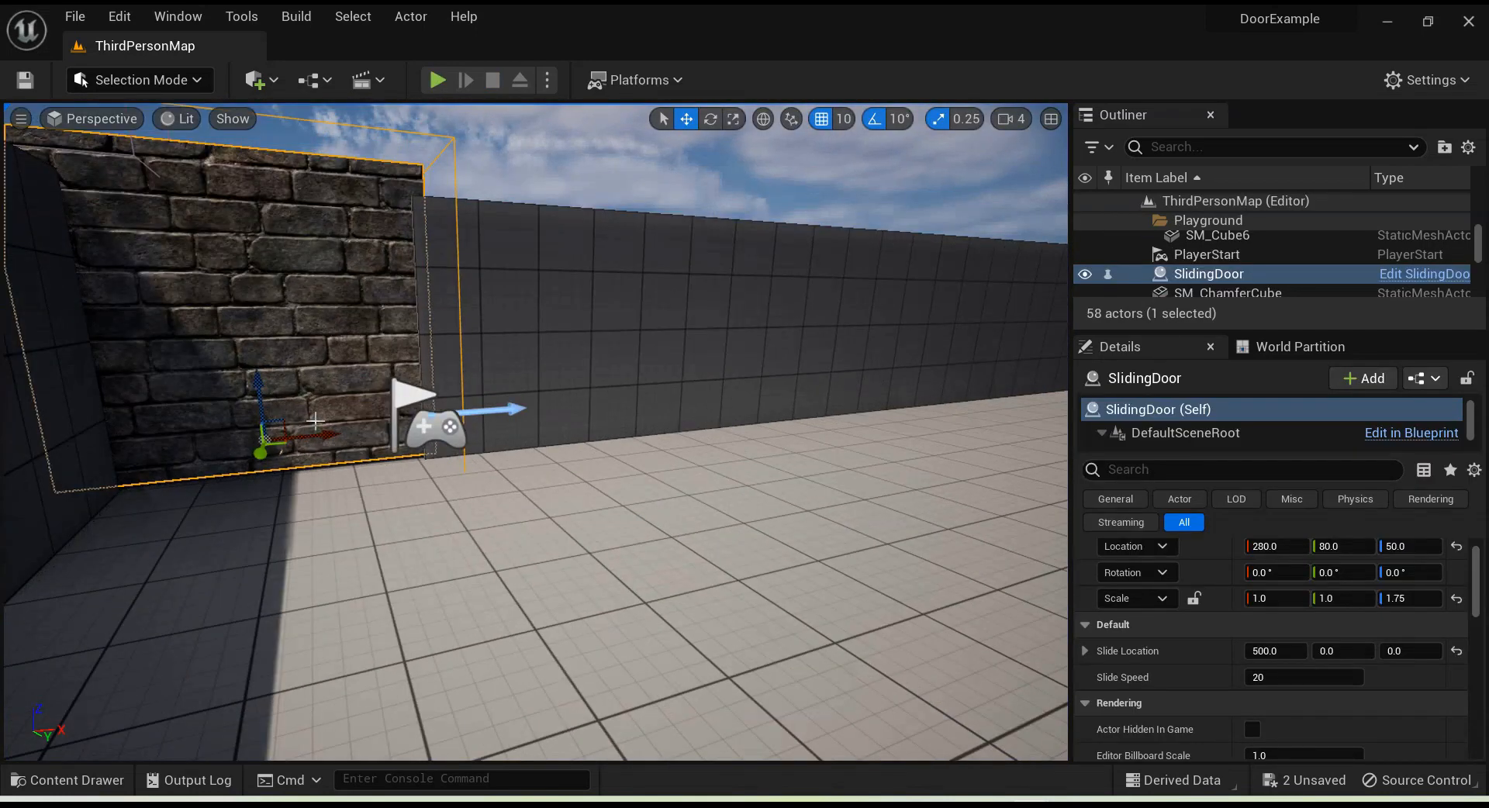
pyautogui.click(1277, 649)
pyautogui.write('4')
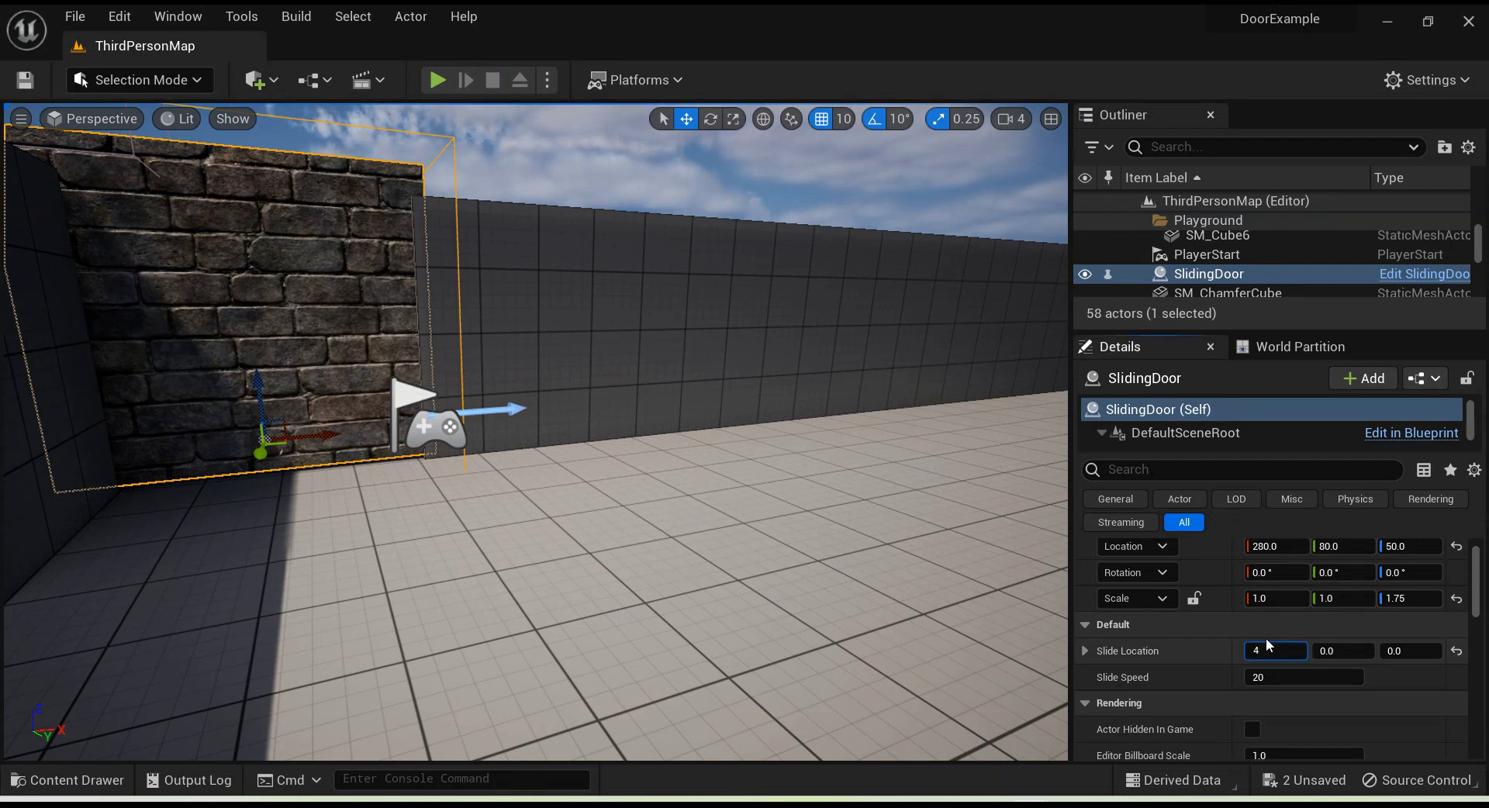
pyautogui.write('80')
pyautogui.press('Return')
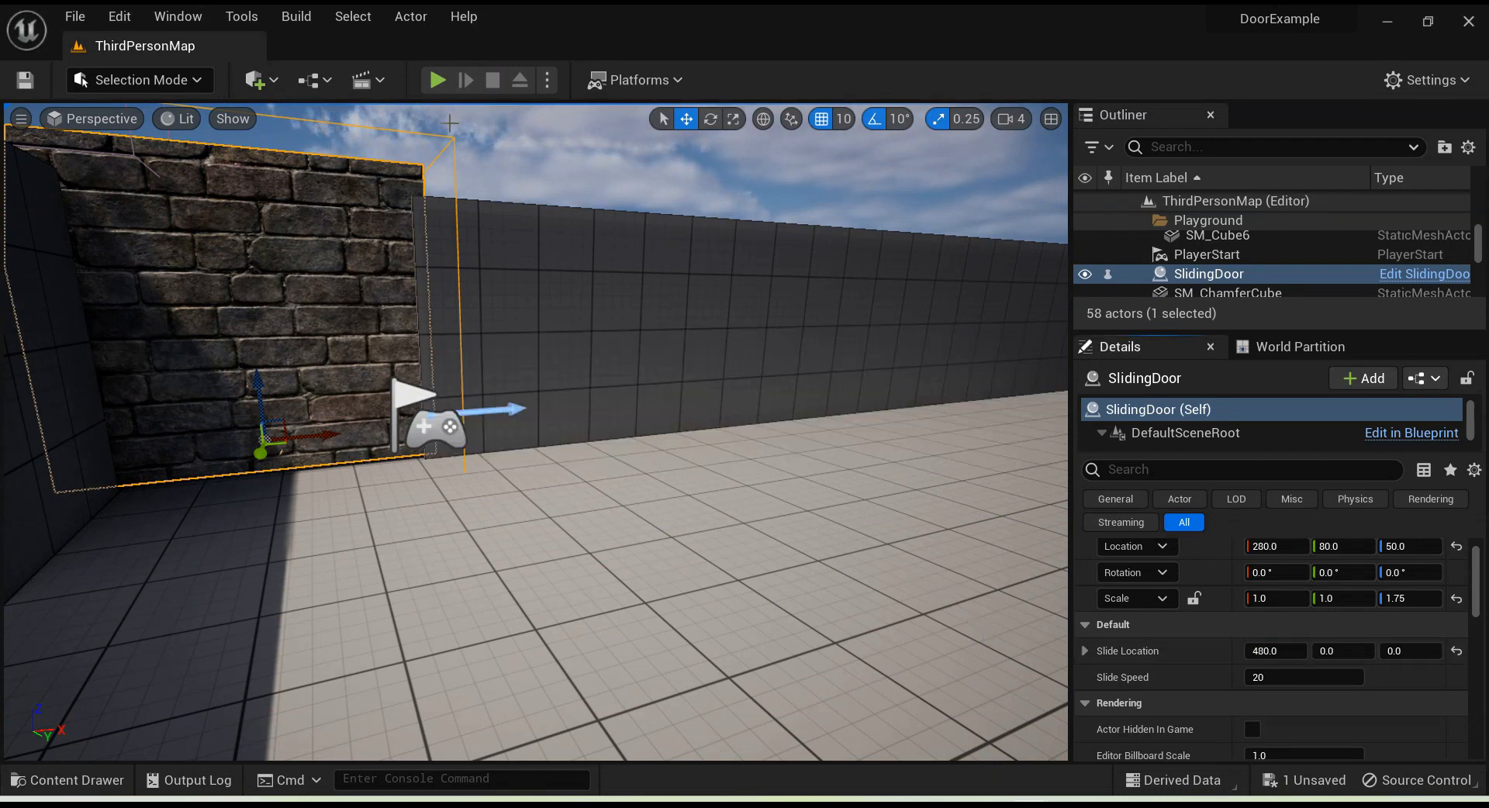
# Step: Play the level and walk through the doorway to check how the opened door lines up with the wall's edge
pyautogui.click(437, 80)
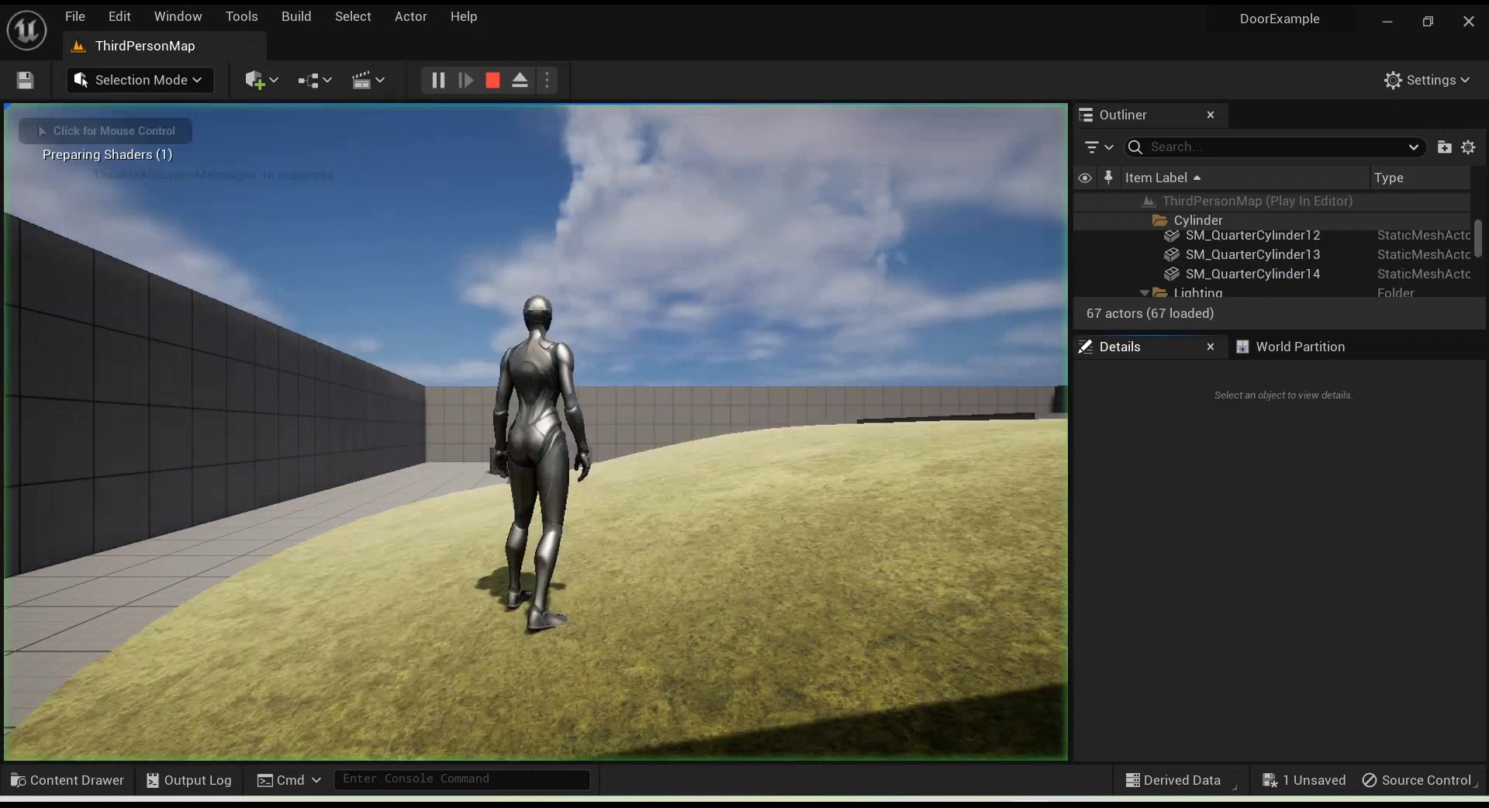
pyautogui.press('w')
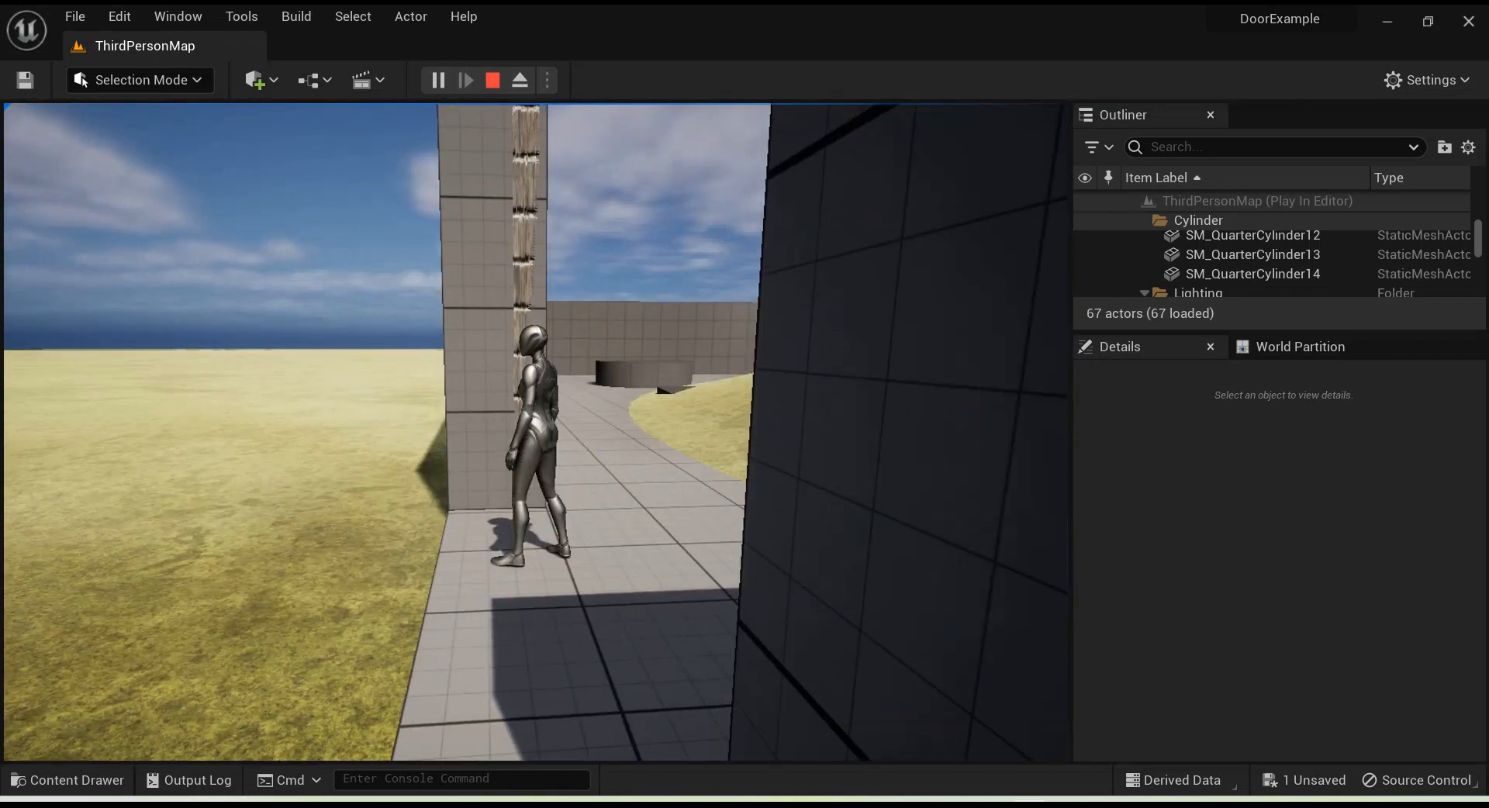
pyautogui.press('d')
pyautogui.press('Escape')
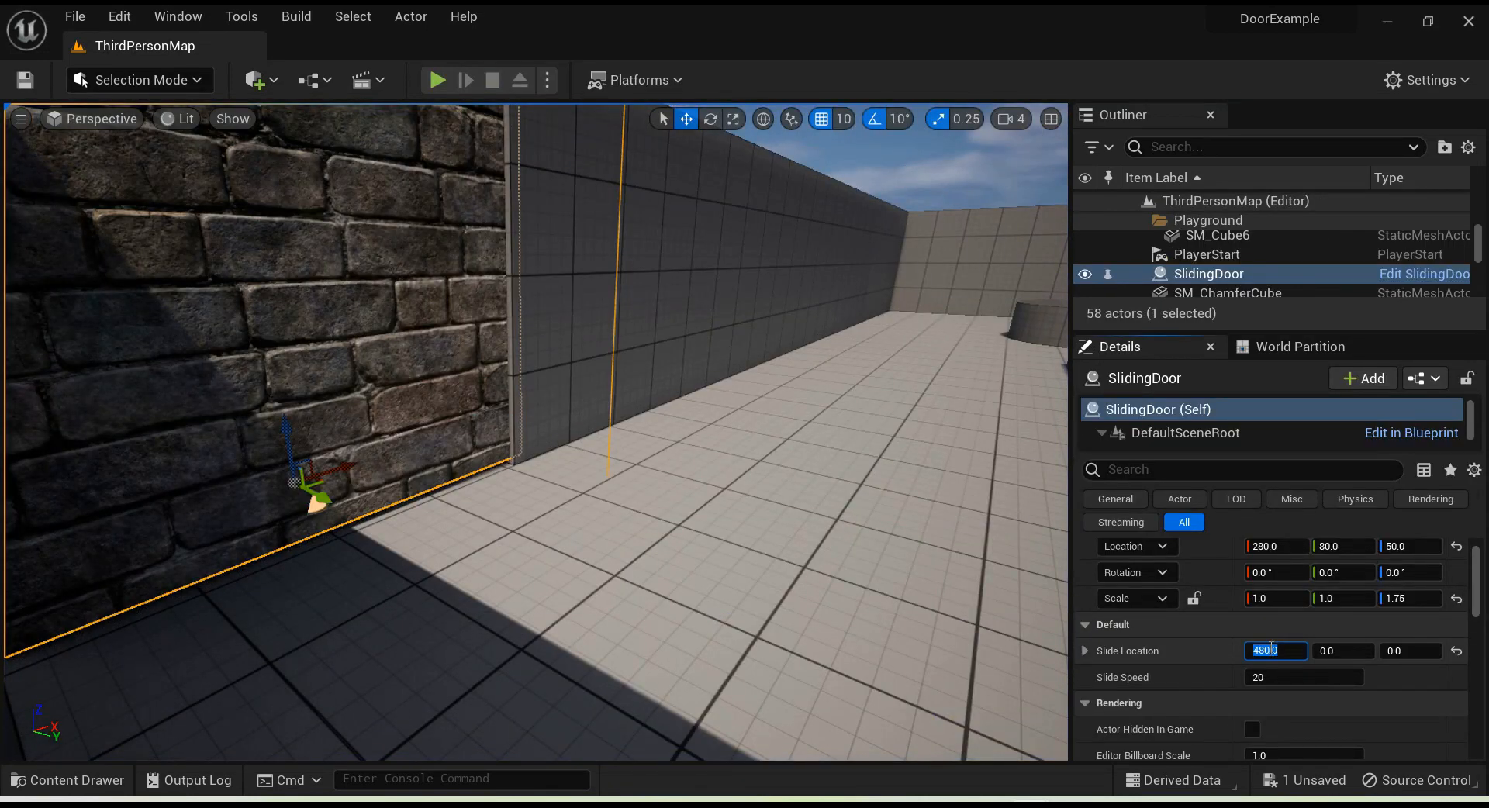
# Step: Set the SlidingDoor's Slide Location X to 470 and start playing the level
pyautogui.click(1272, 646)
pyautogui.write('470')
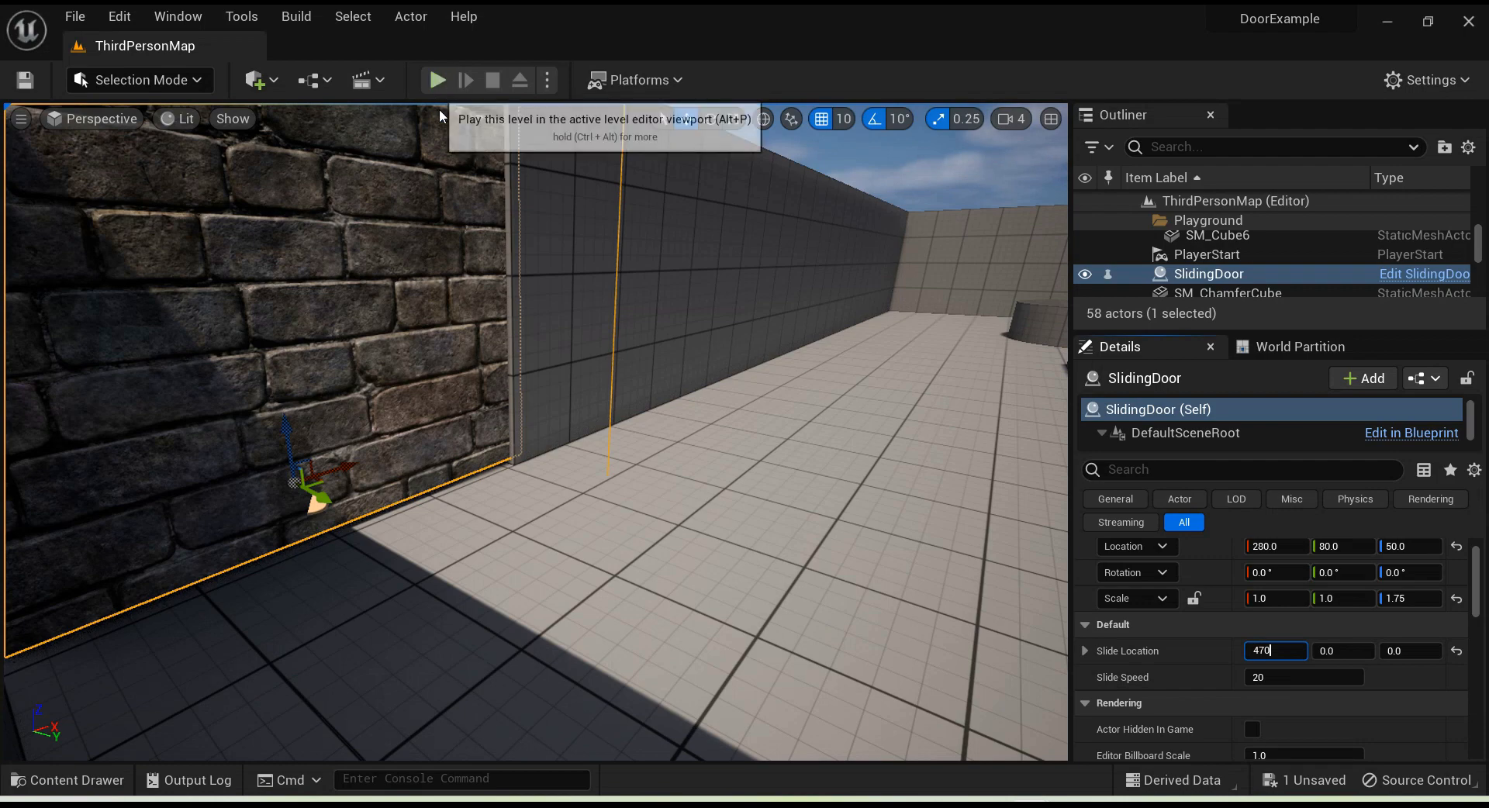
pyautogui.click(438, 86)
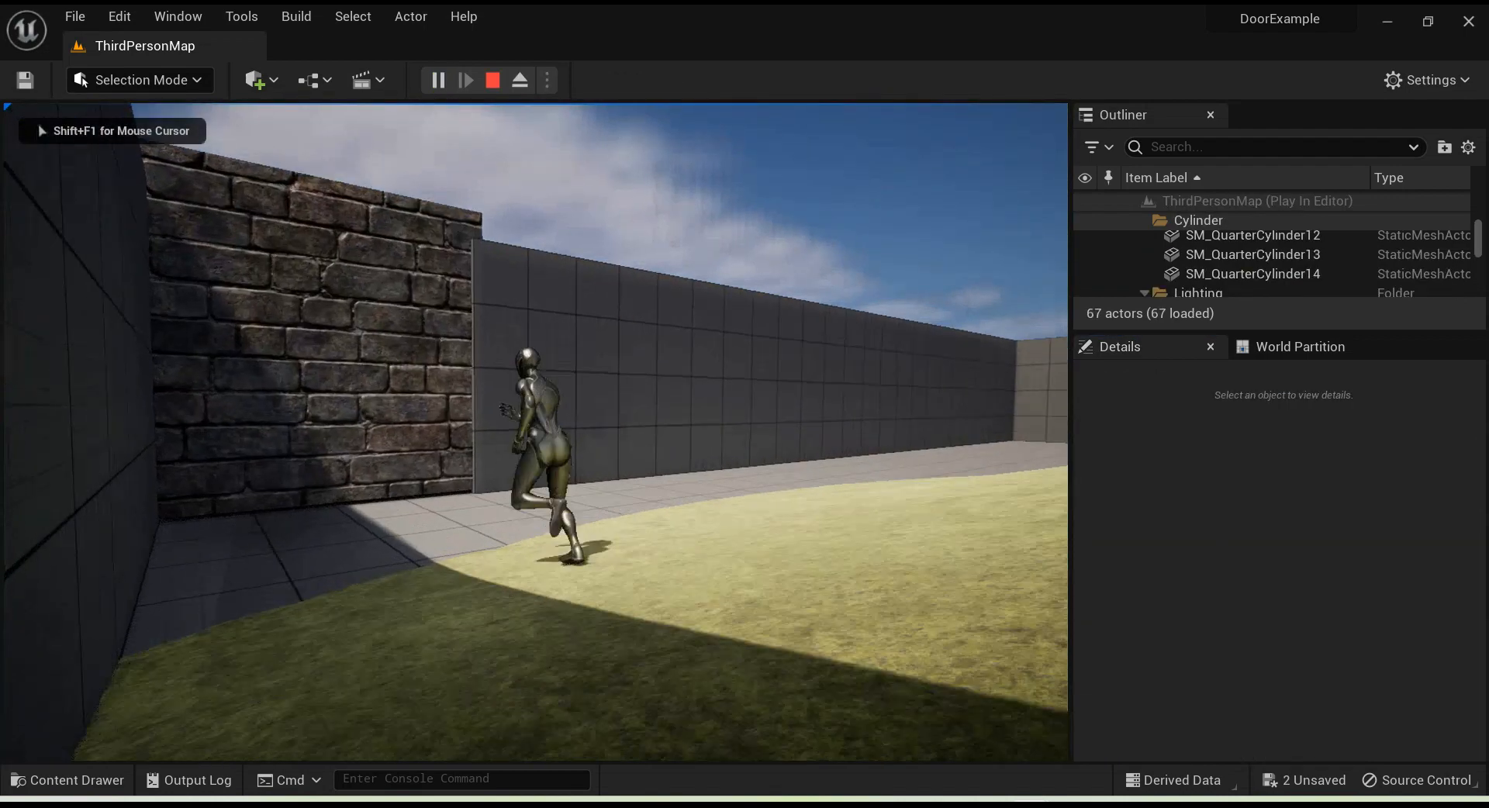
# Step: Walk and jump the character around the sliding door, inspecting its open position from inside and outside the wall, and end the play session
pyautogui.press('w')
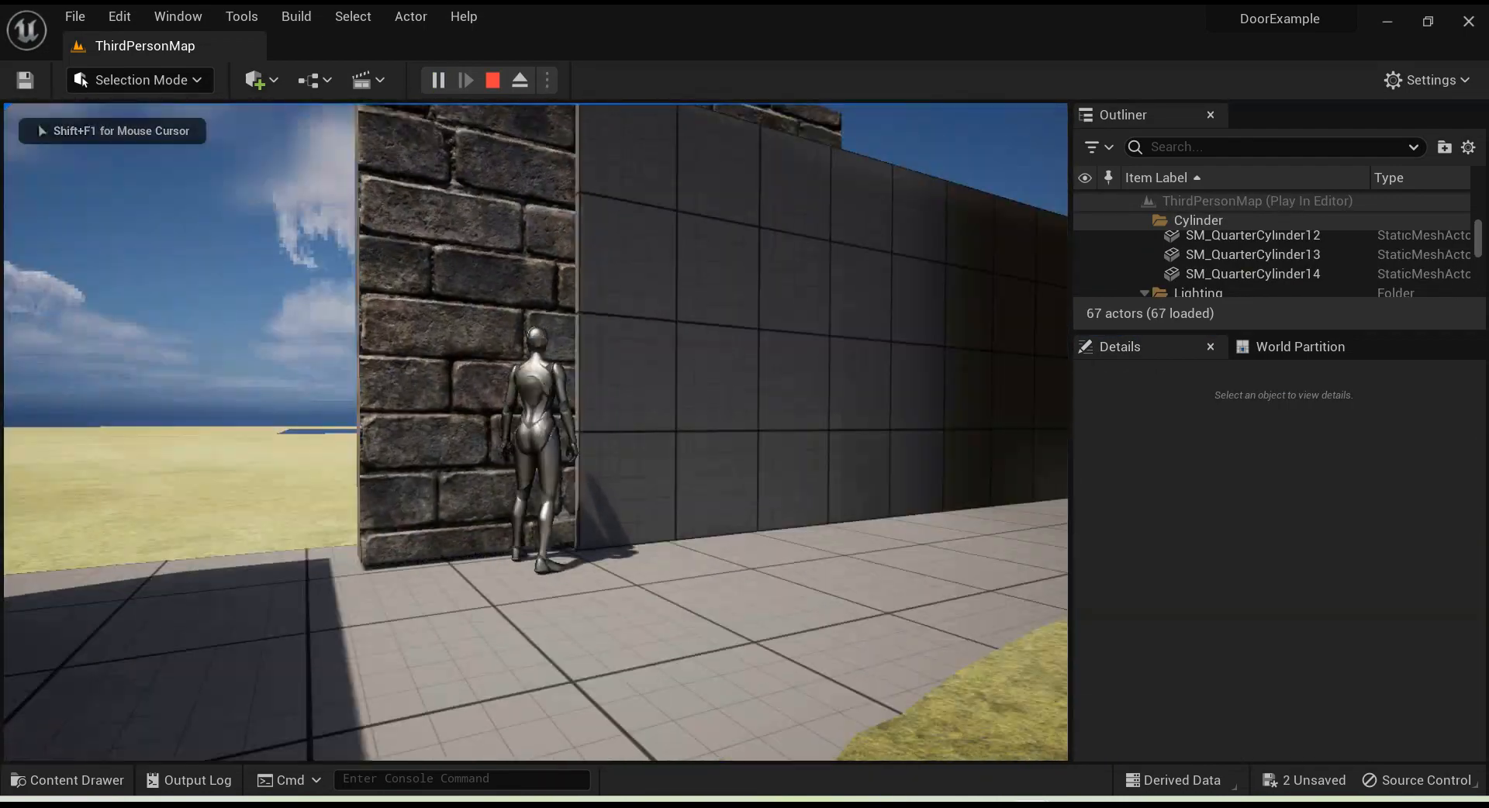
pyautogui.press('s')
pyautogui.press('d')
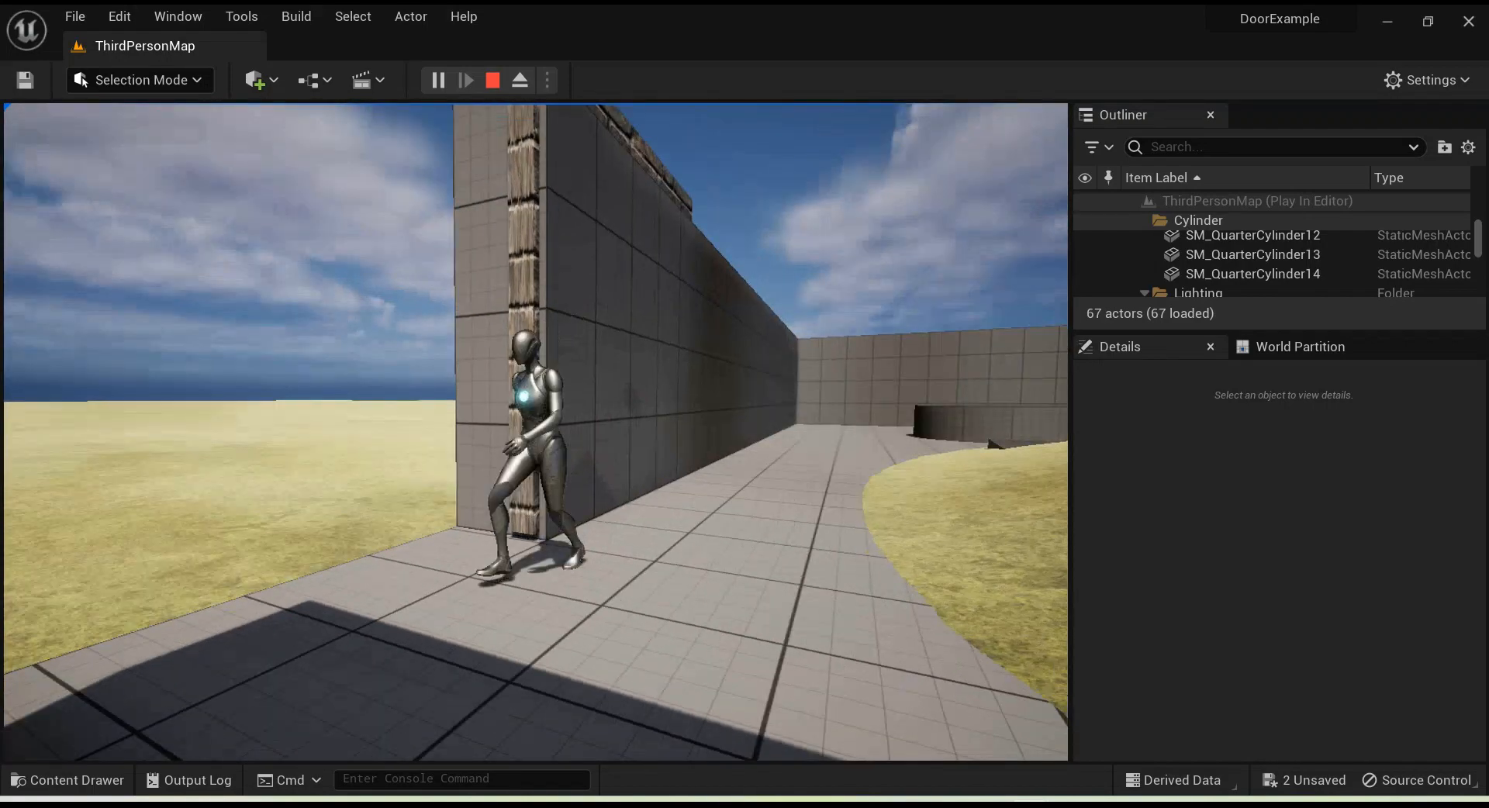
pyautogui.press('w')
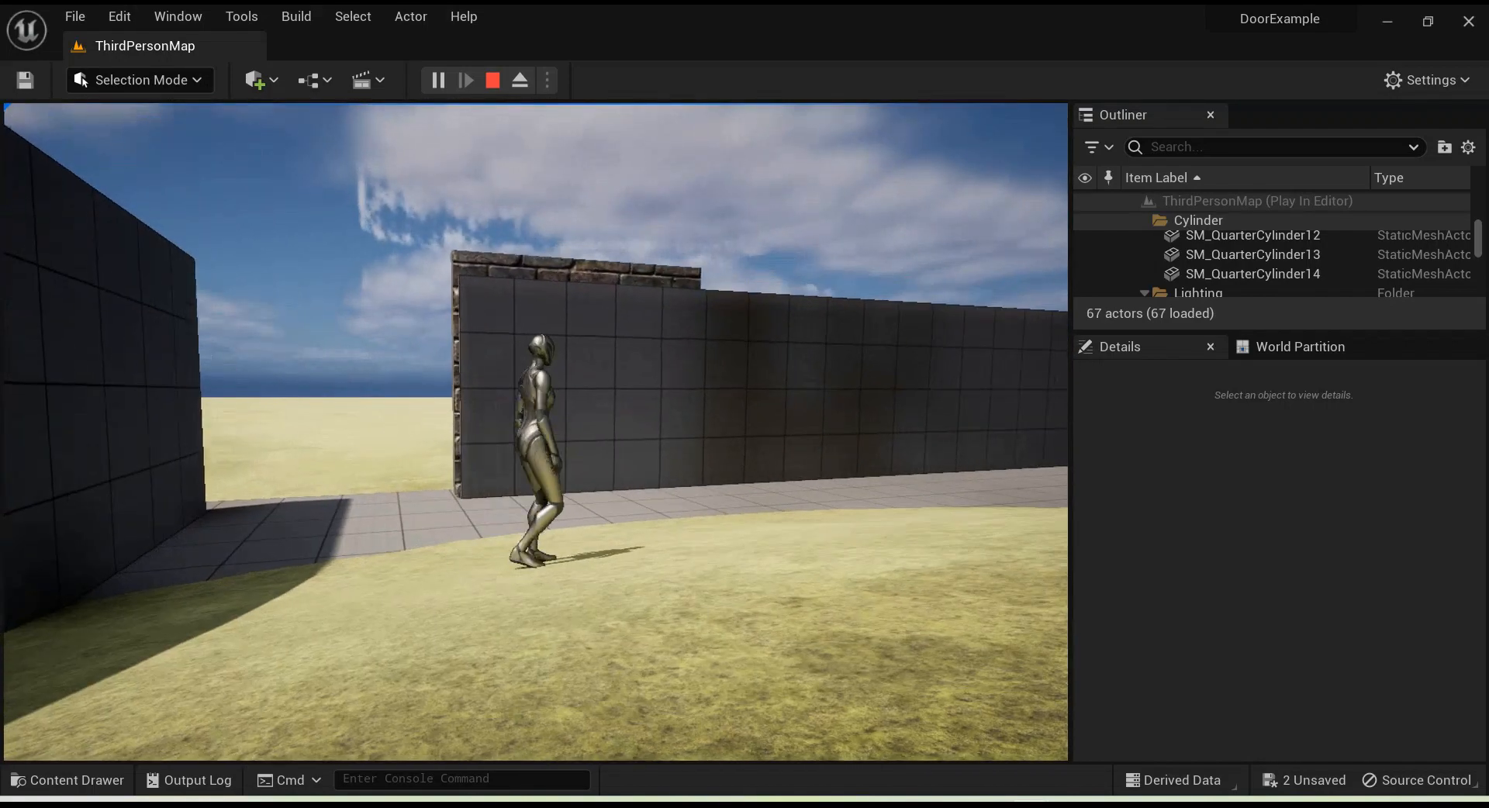
pyautogui.press('w')
pyautogui.press('space')
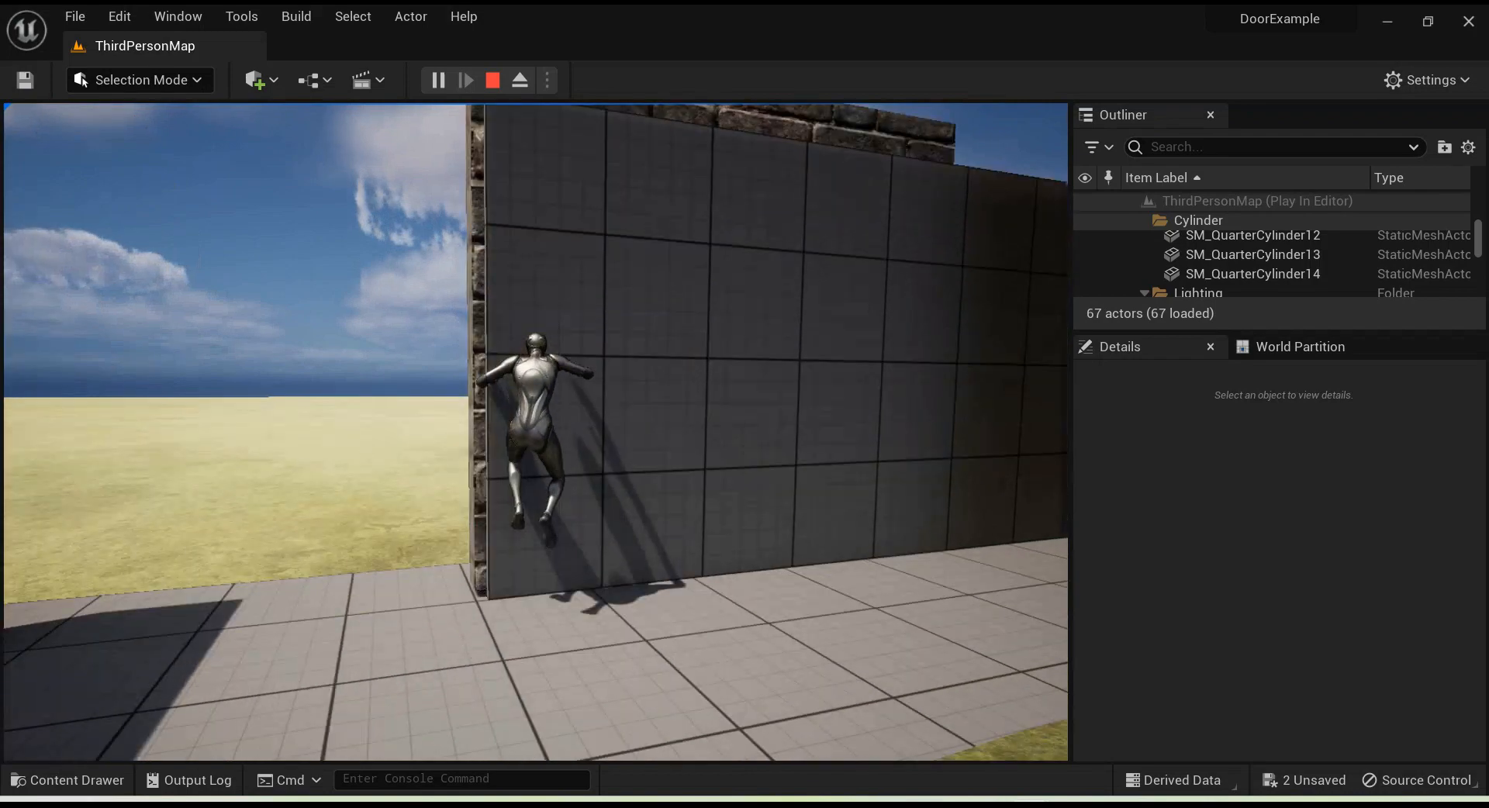
pyautogui.press('s')
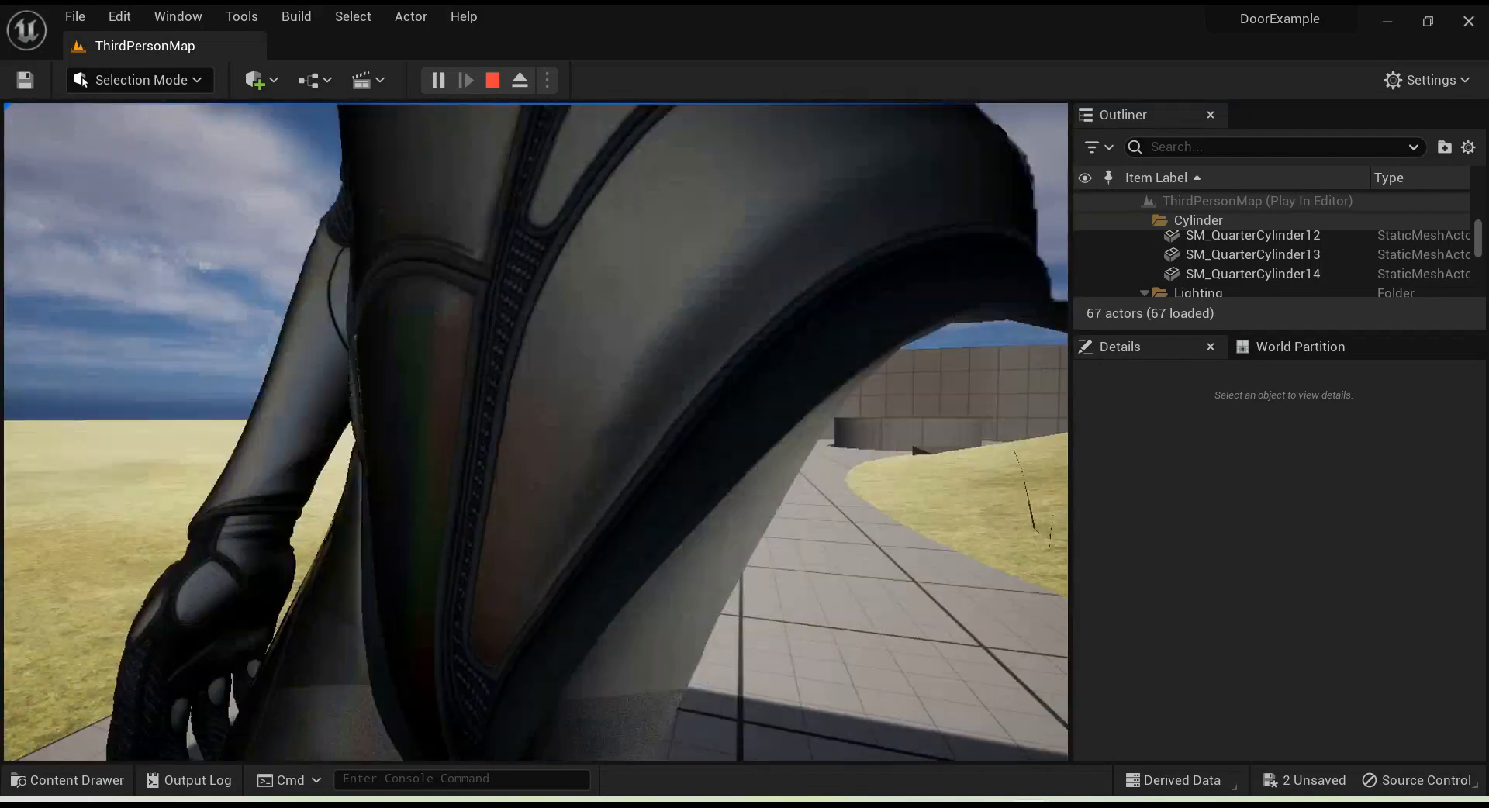
pyautogui.press('d')
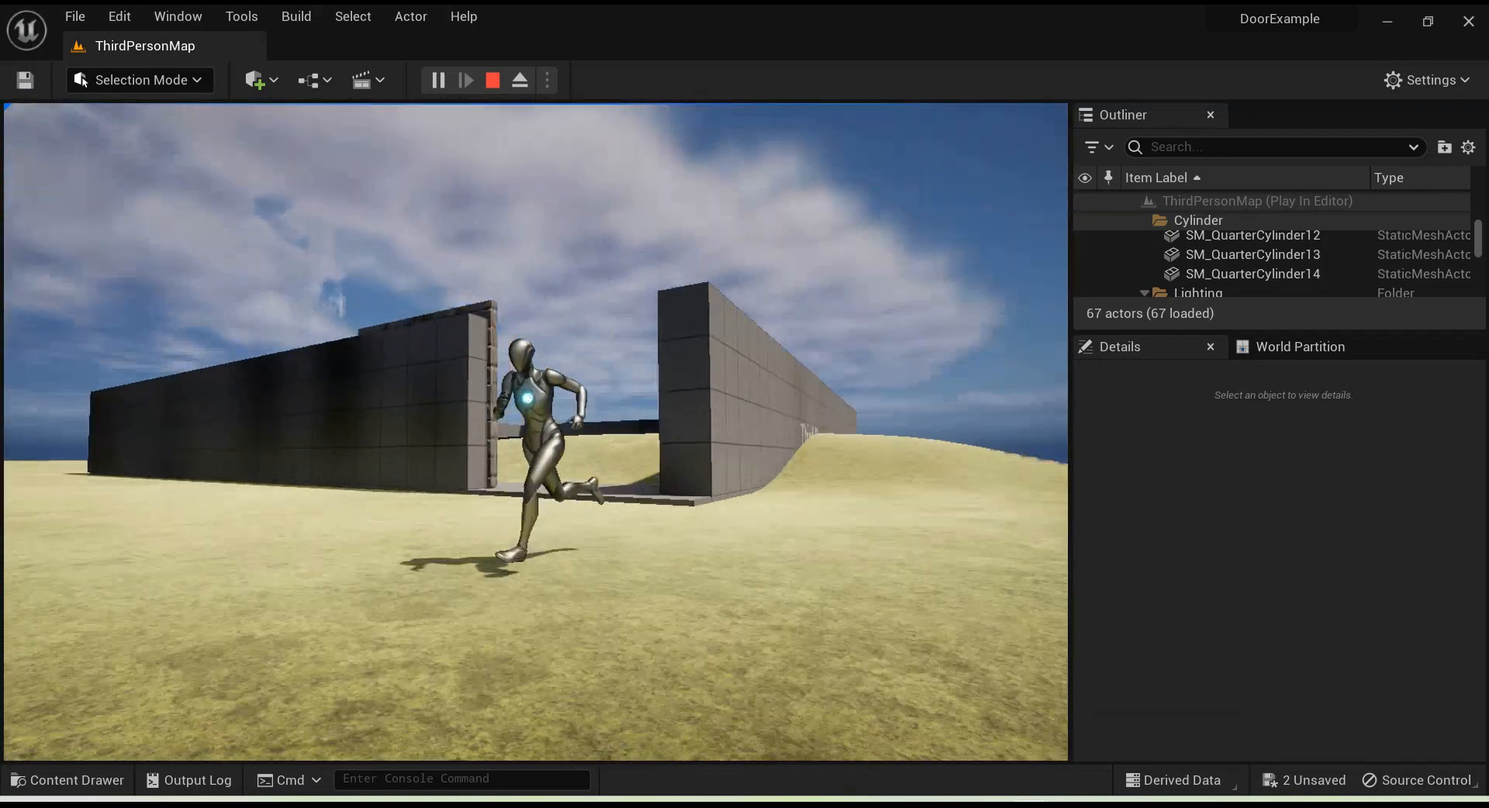
pyautogui.press('w')
pyautogui.press('a')
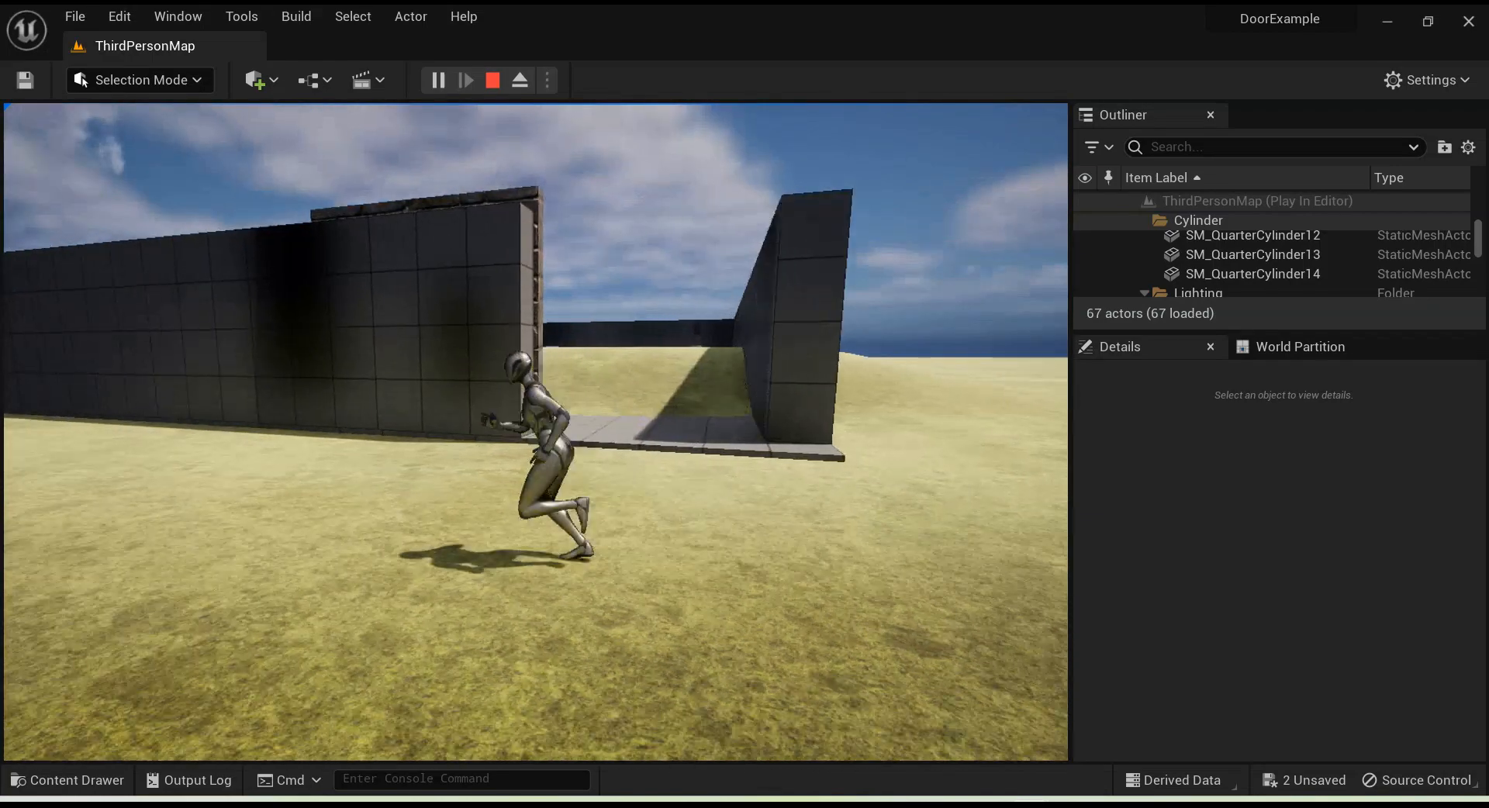
pyautogui.press('s')
pyautogui.press('w')
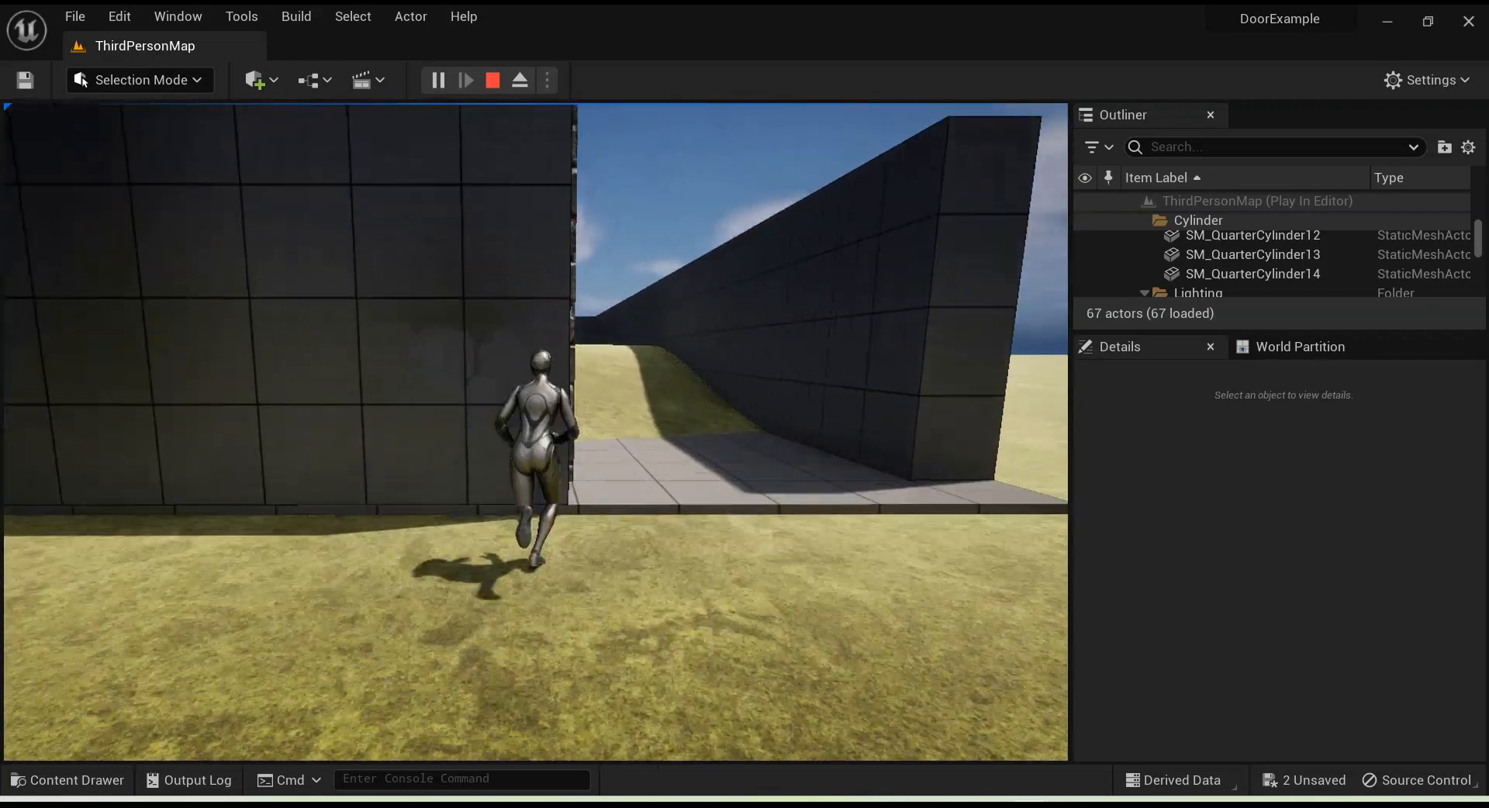
pyautogui.press('d')
pyautogui.press('w')
pyautogui.press('d')
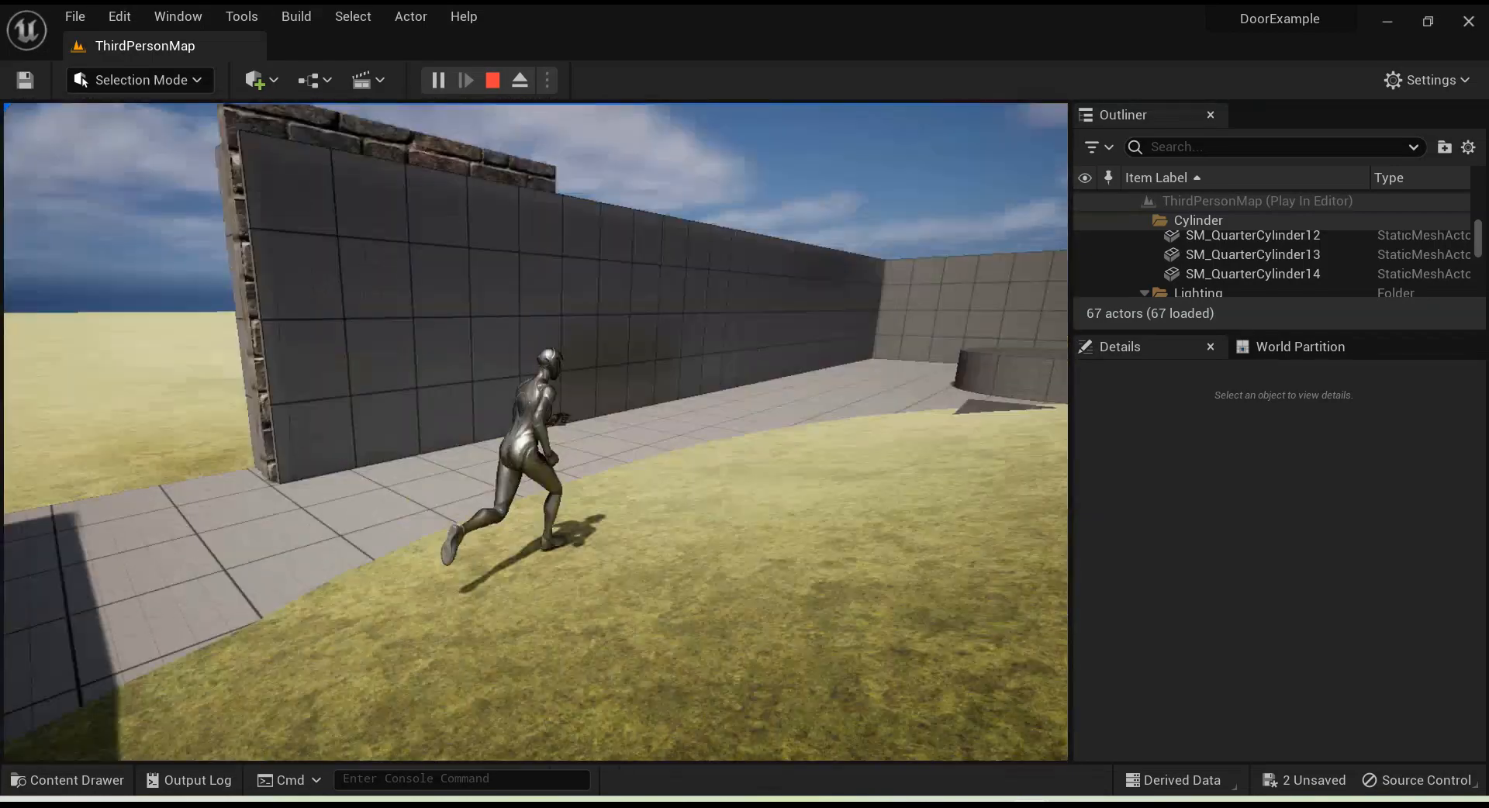
pyautogui.press('s')
pyautogui.press('a')
pyautogui.press('Escape')
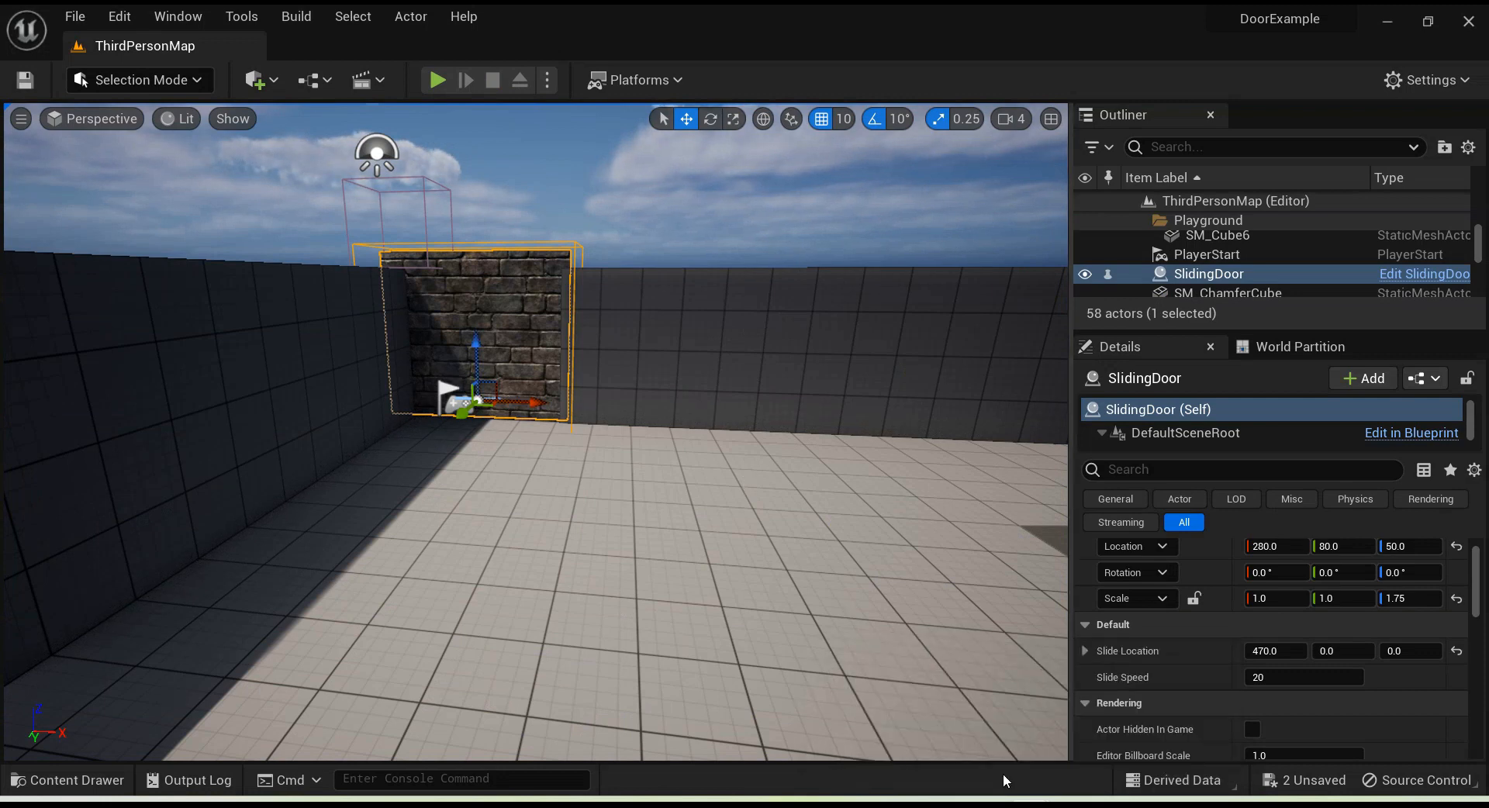
# Step: Open the SlidingDoor blueprint and add an On Component End Overlap event for its Box component
pyautogui.click(1082, 742)
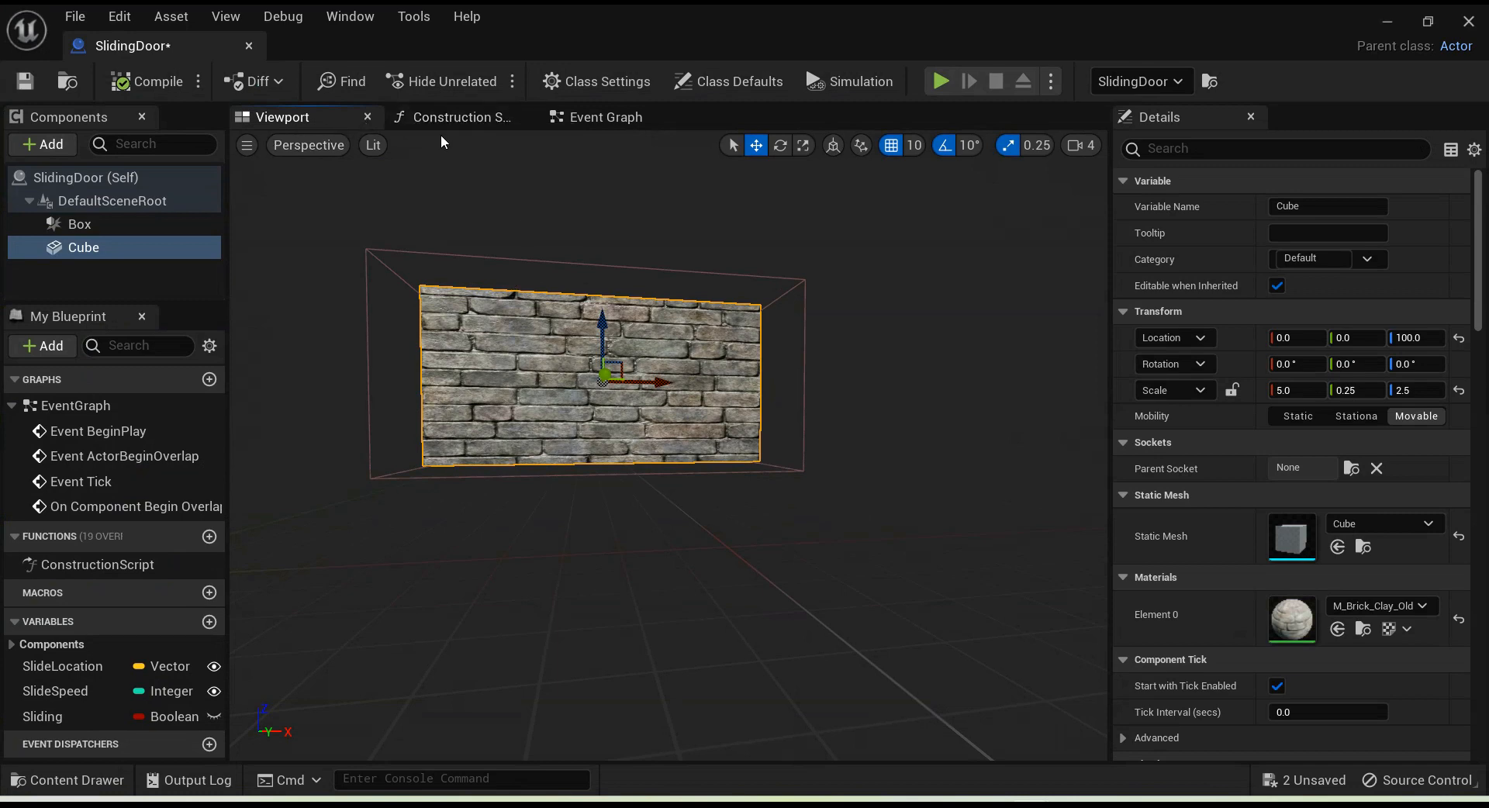
pyautogui.click(585, 116)
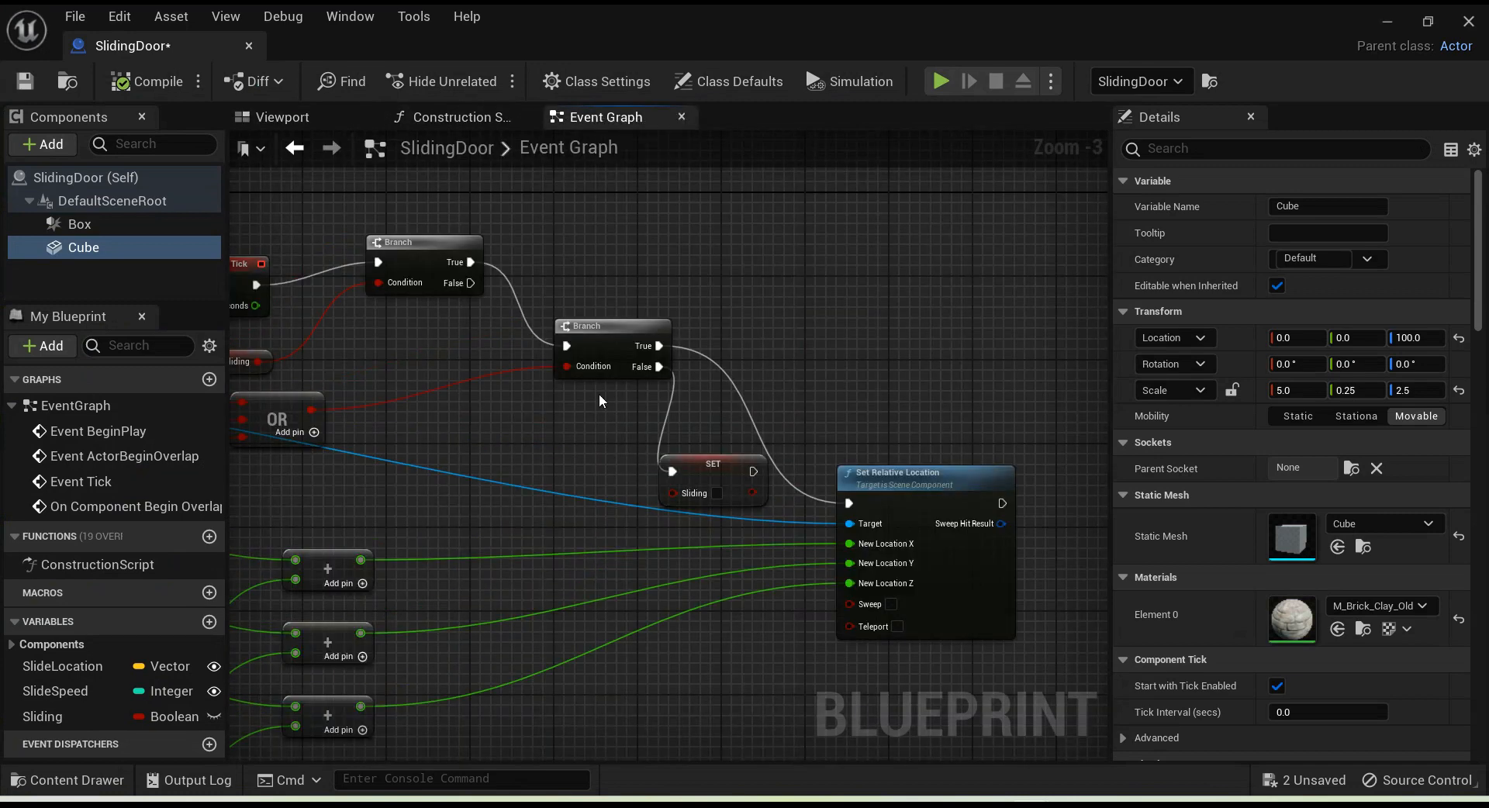
pyautogui.scroll(-2, 835, 425)
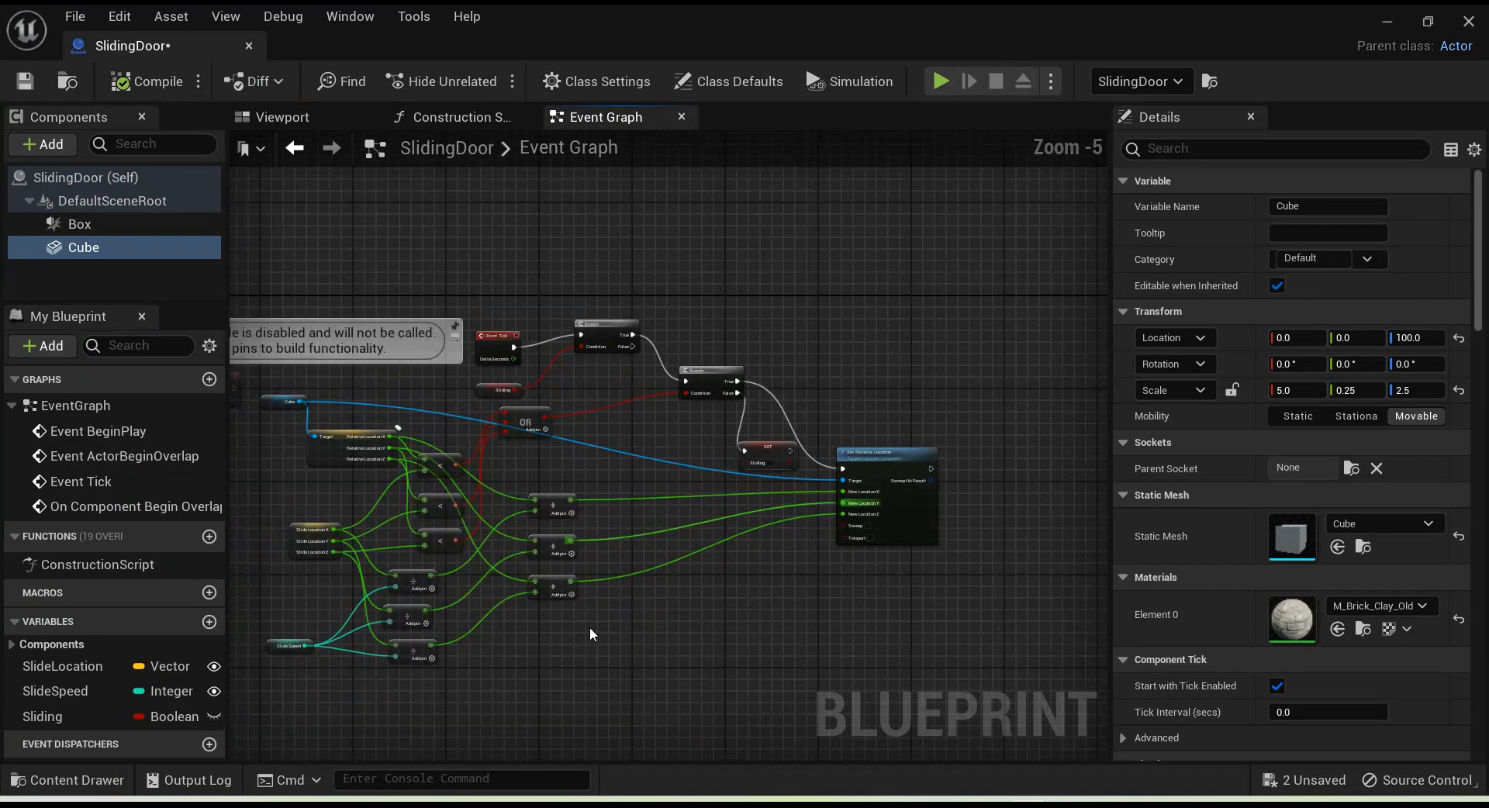
pyautogui.moveTo(574, 644); pyautogui.dragTo(745, 425, button='right')
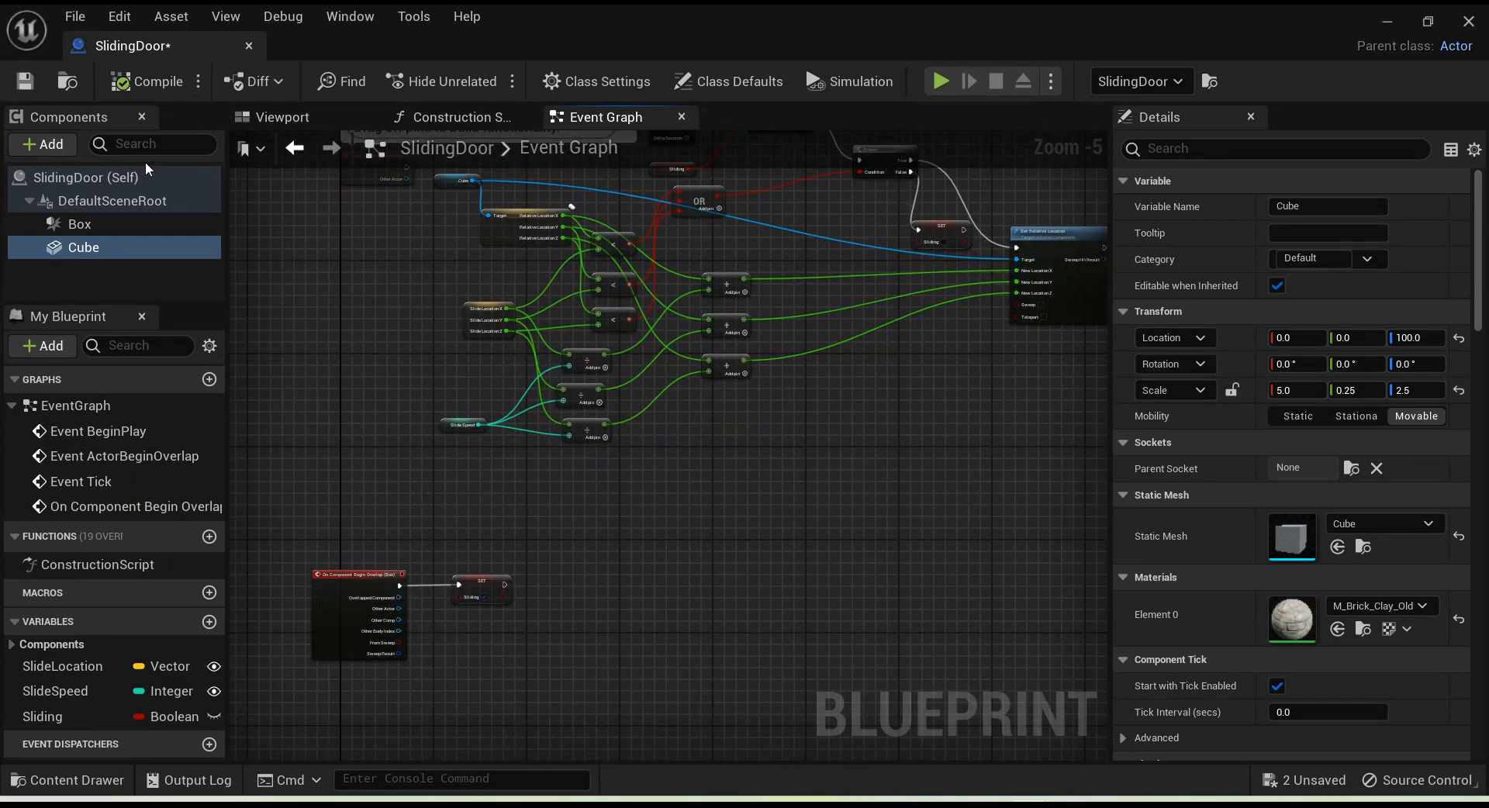
pyautogui.click(290, 115)
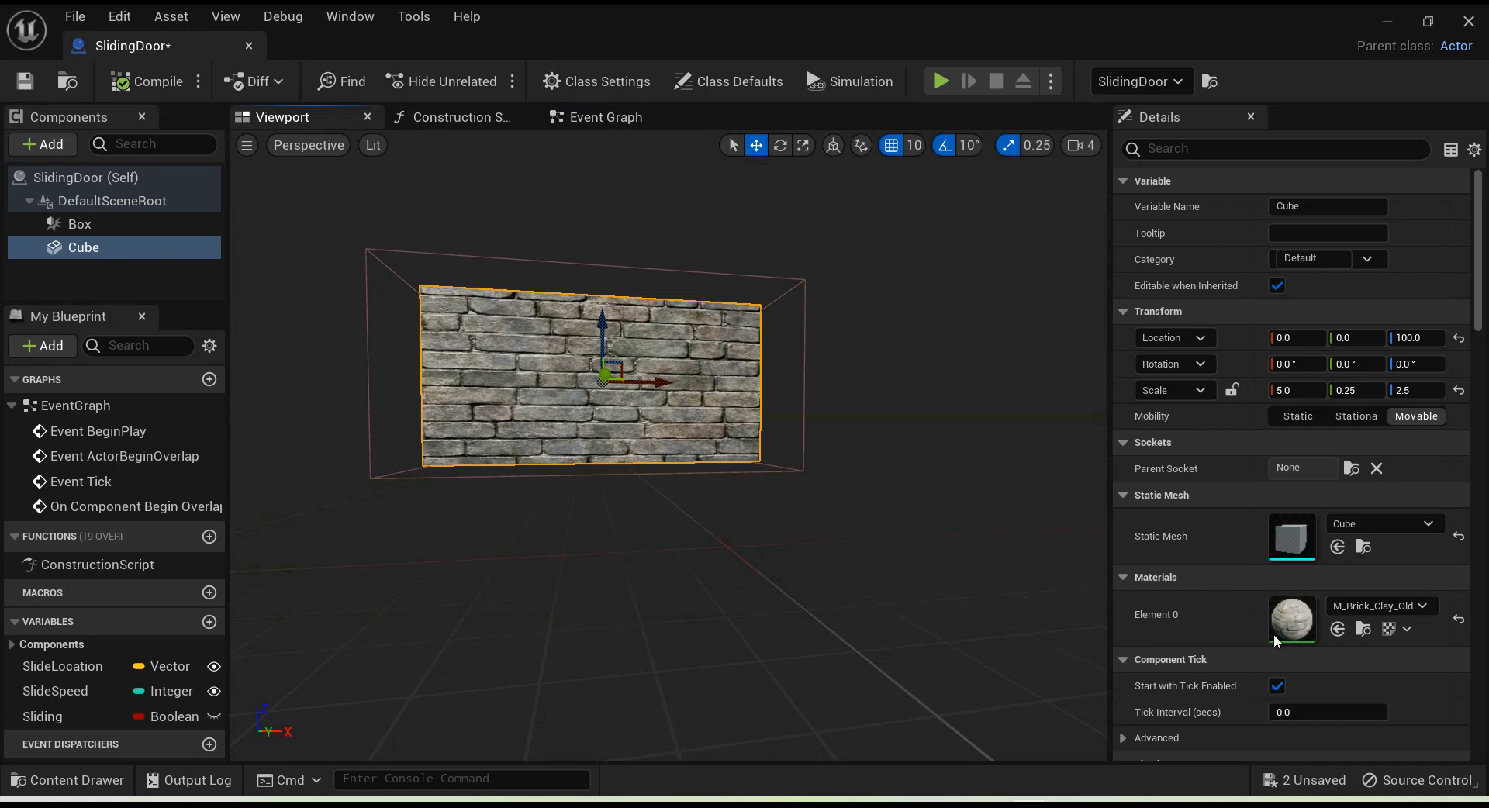
pyautogui.click(74, 225)
pyautogui.scroll(-3, 1328, 543)
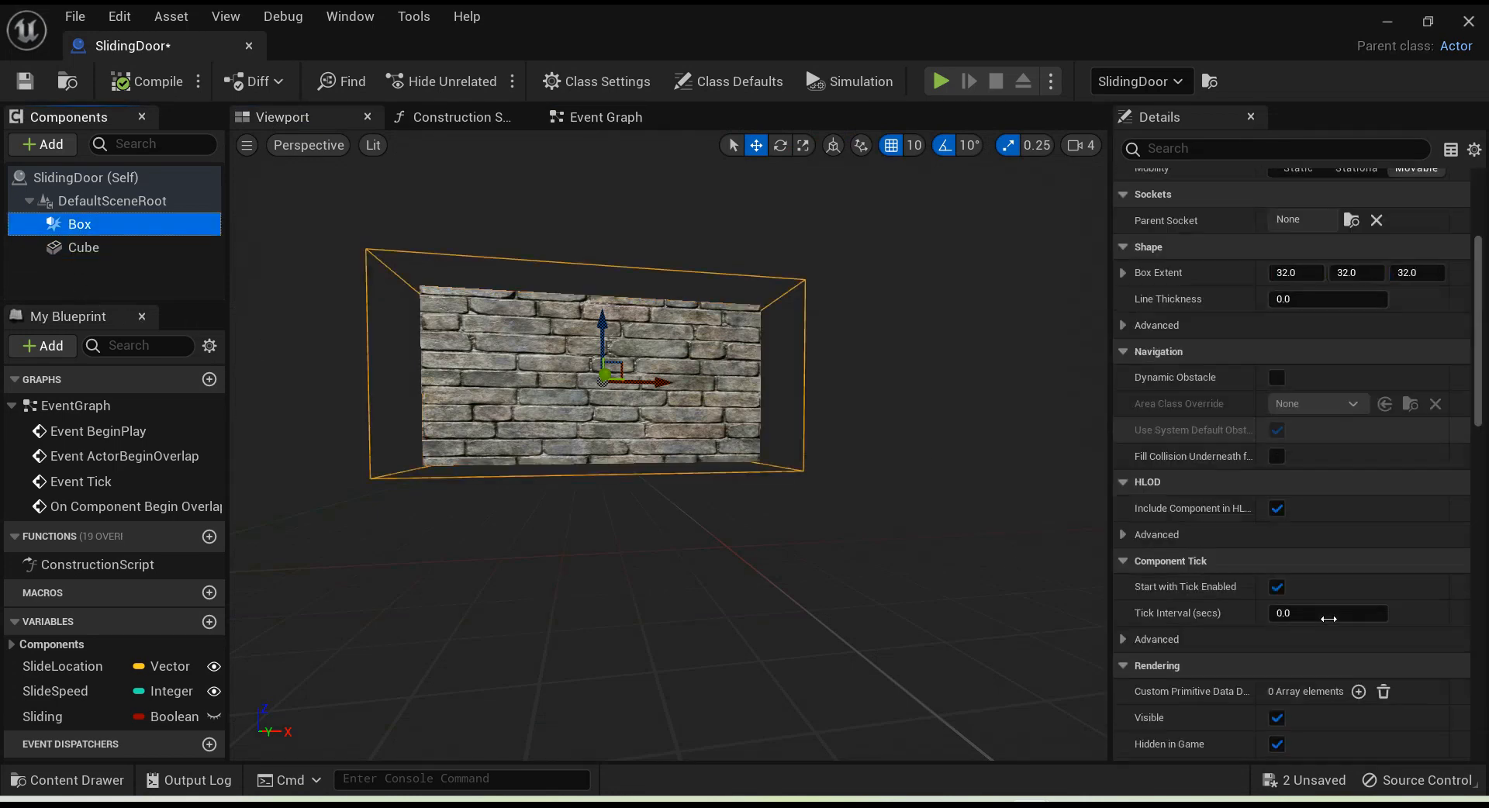
pyautogui.scroll(-15, 1328, 617)
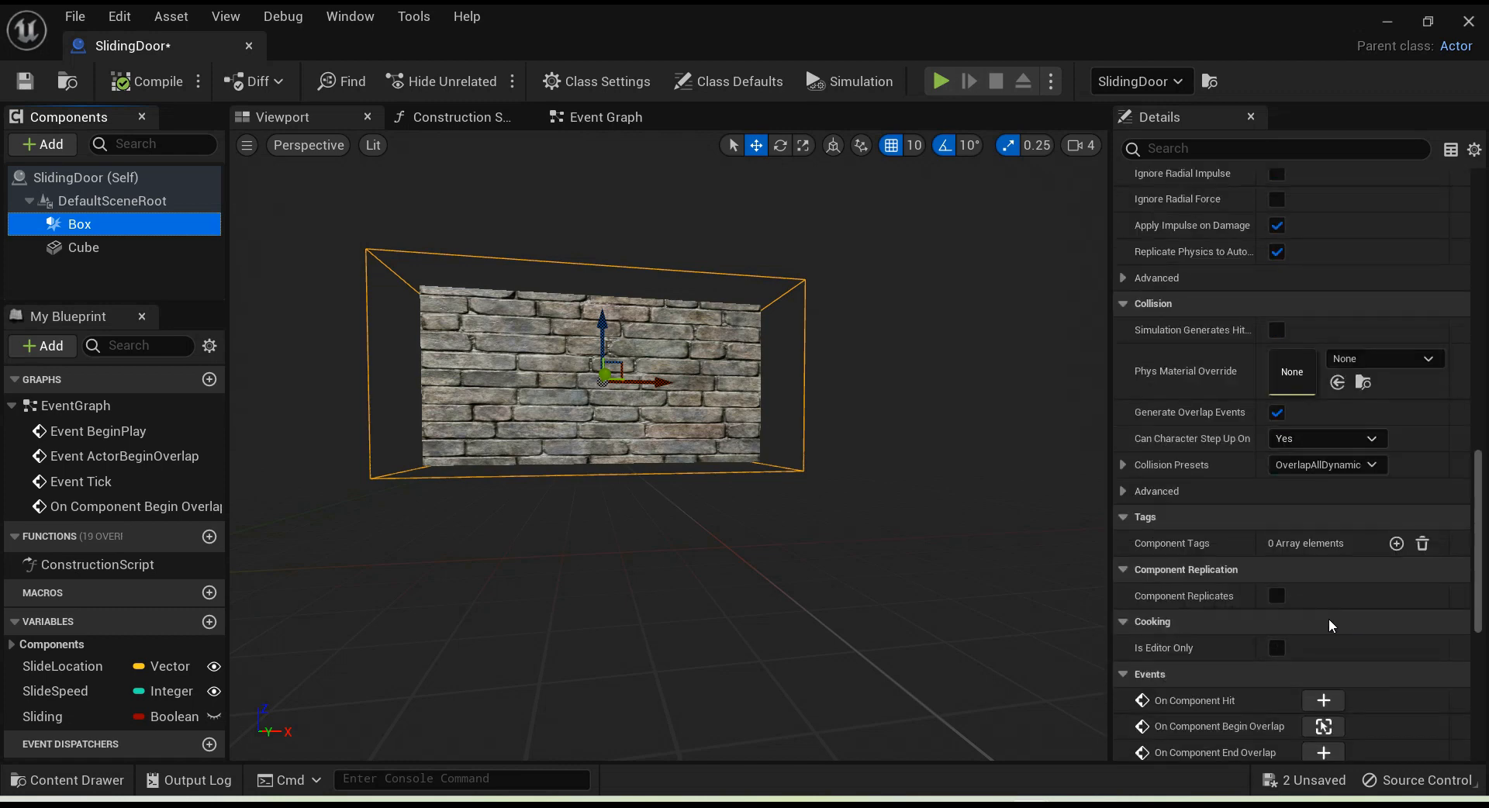
pyautogui.scroll(-4, 1328, 618)
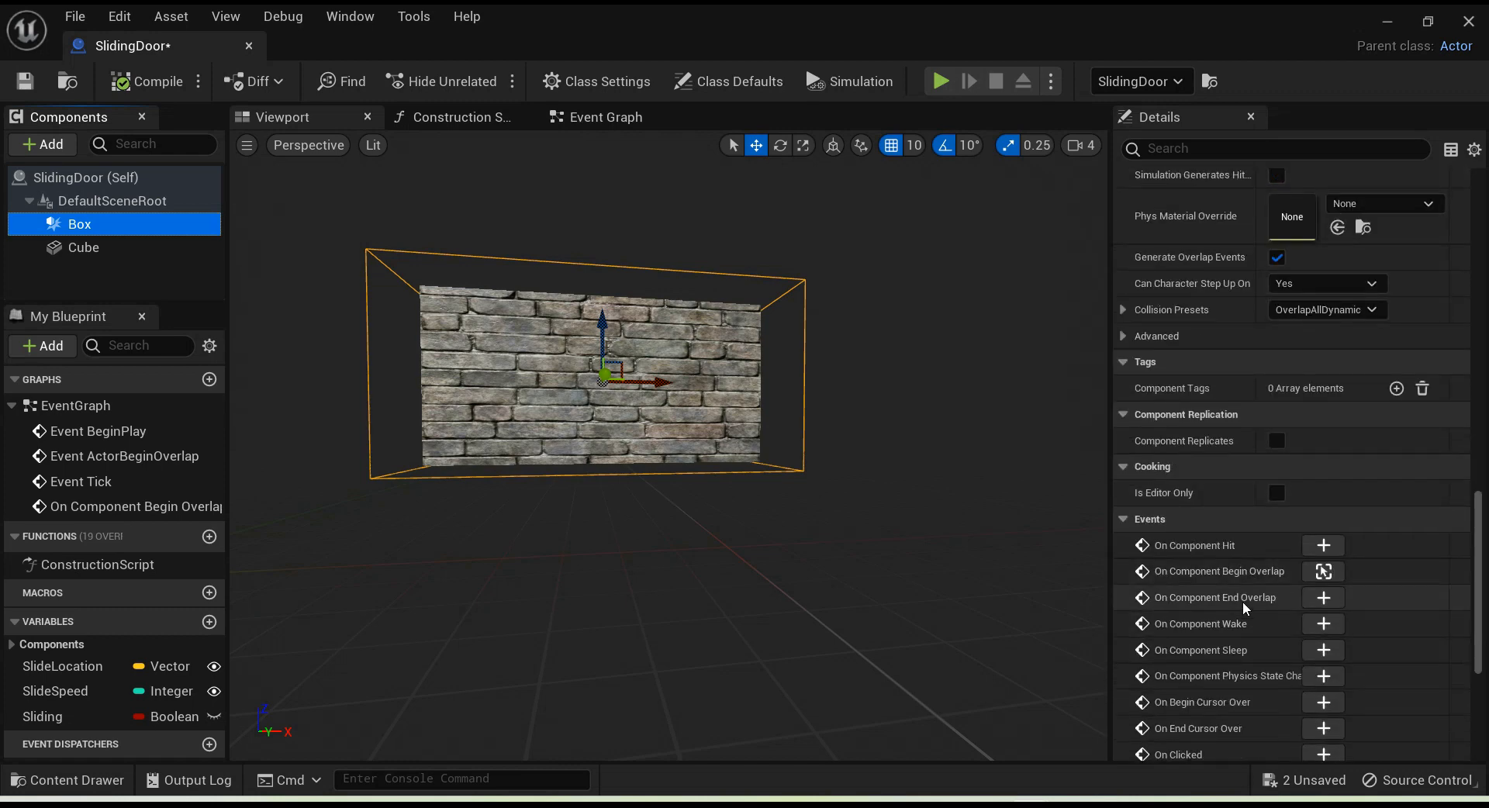
pyautogui.click(1319, 595)
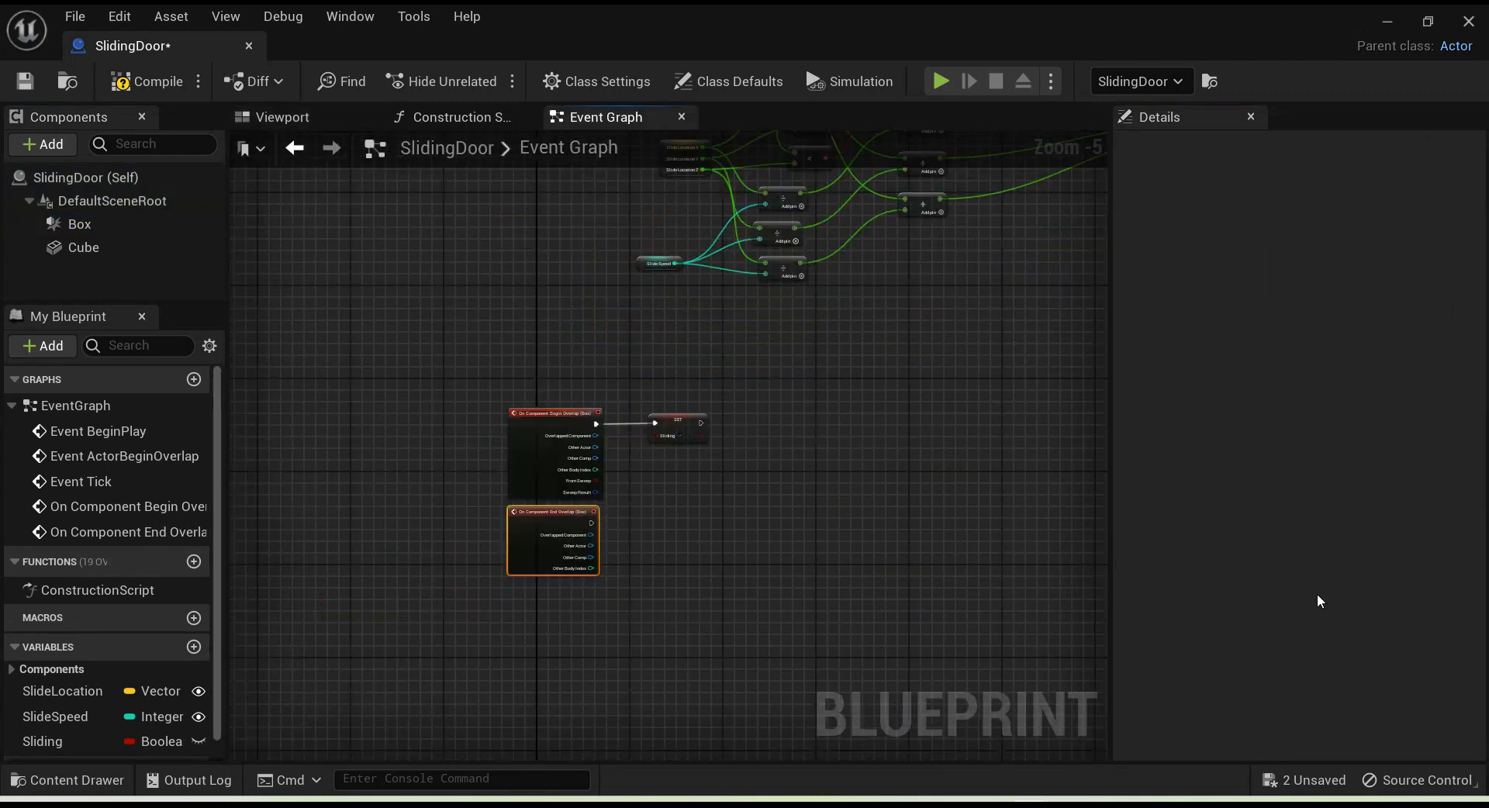
# Step: Move the On Component End Overlap node slightly down, leaving a gap beneath the On Component Begin Overlap node
pyautogui.moveTo(889, 512); pyautogui.dragTo(731, 701, button='right')
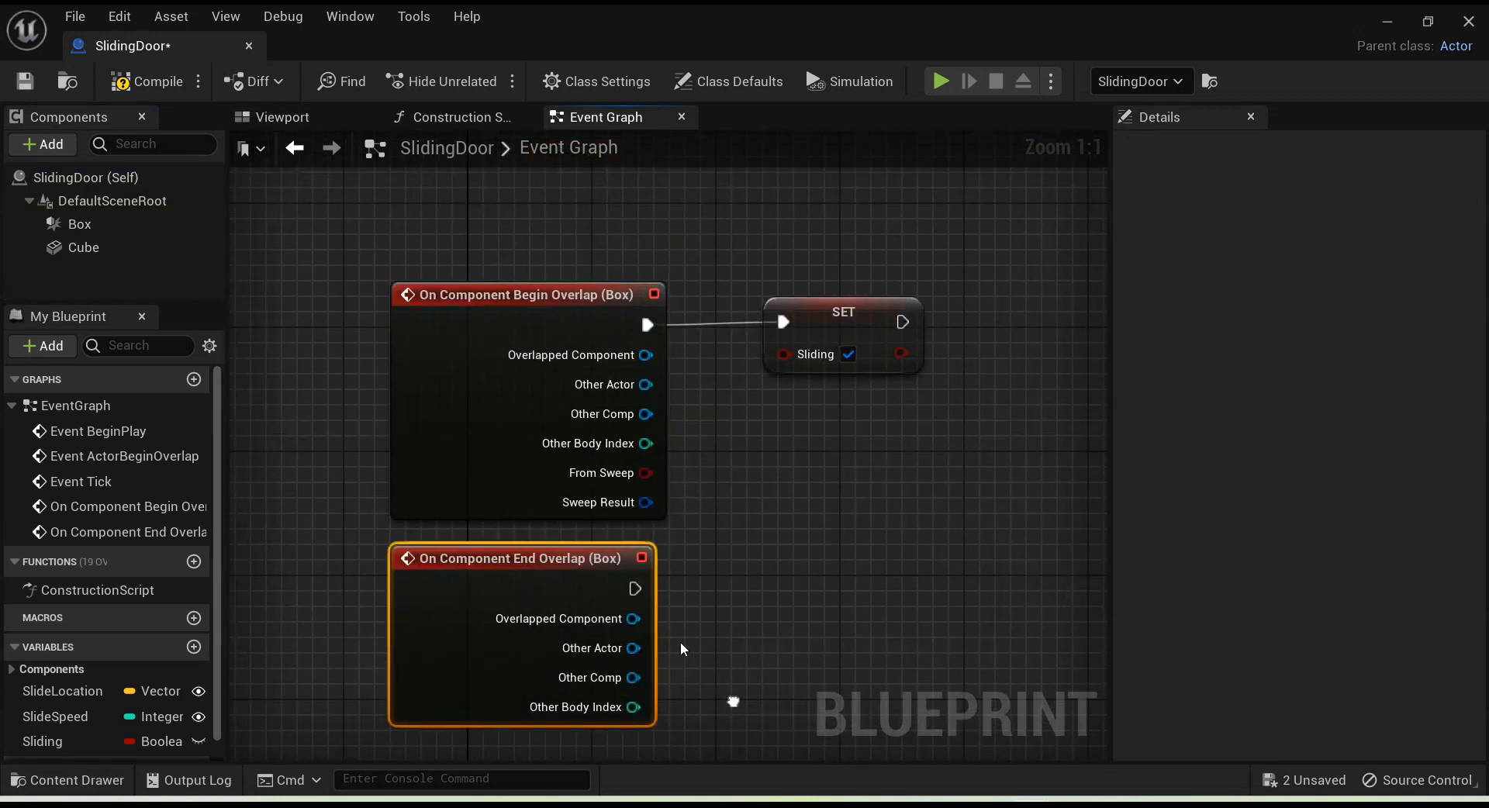
pyautogui.scroll(-2, 681, 641)
pyautogui.moveTo(500, 608)
pyautogui.mouseDown()
pyautogui.moveTo(525, 632)
pyautogui.moveTo(503, 628)
pyautogui.mouseUp()
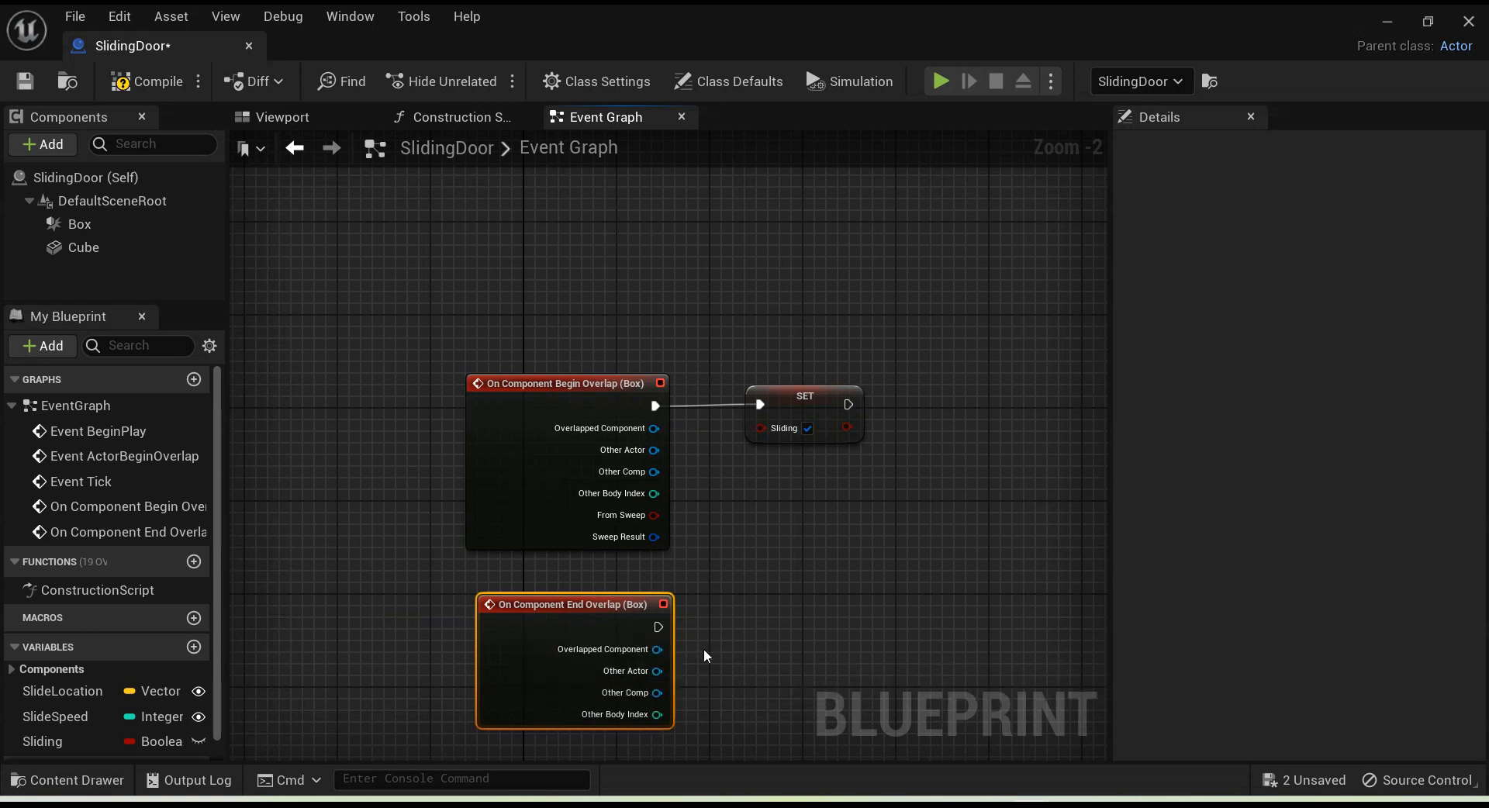
# Step: Examine the Event Tick logic, from the location comparisons and additions through the branches to Set Relative Location, and the overlap events
pyautogui.scroll(-1, 140, 627)
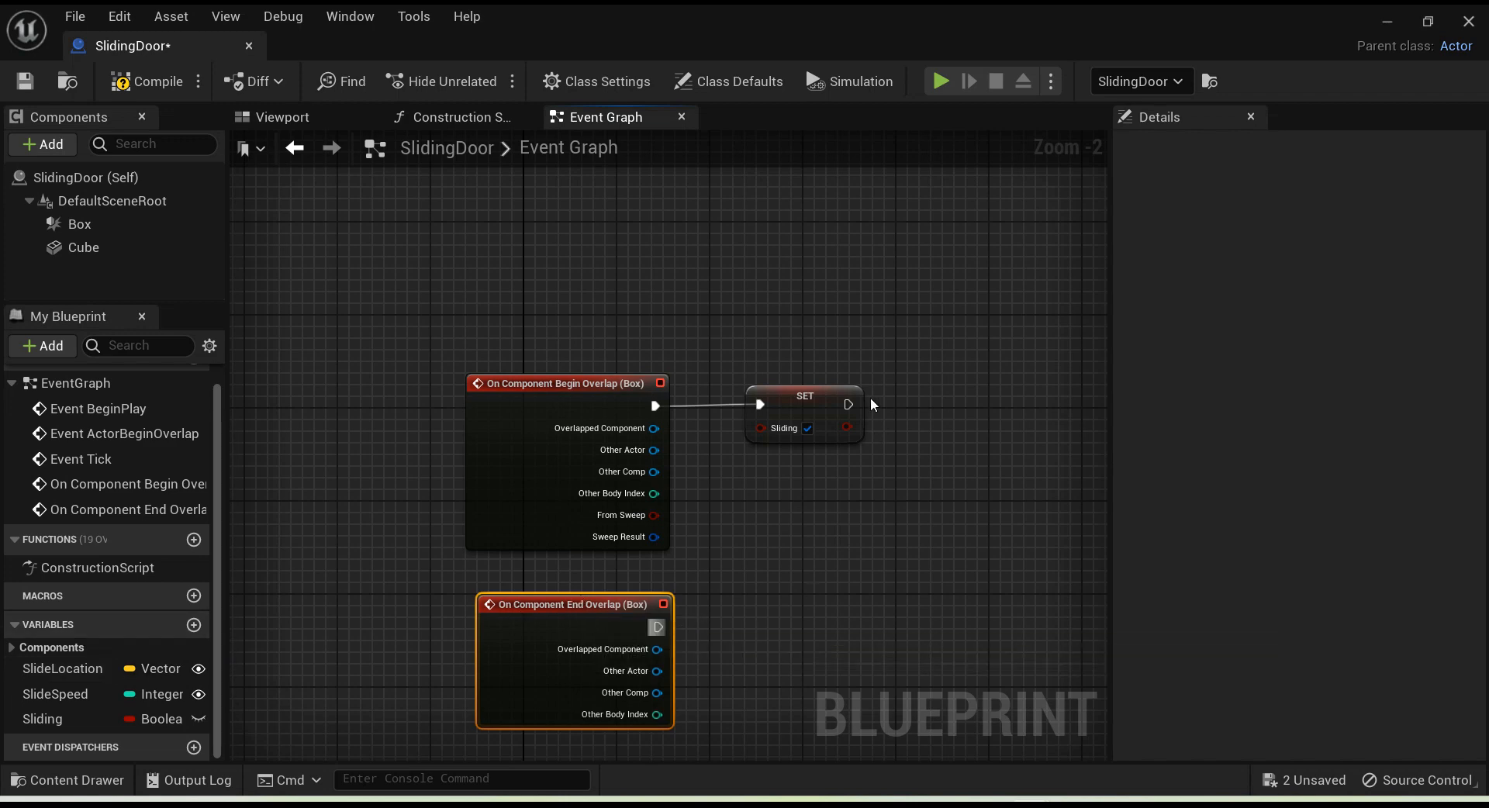
pyautogui.moveTo(843, 172); pyautogui.dragTo(601, 741, button='right')
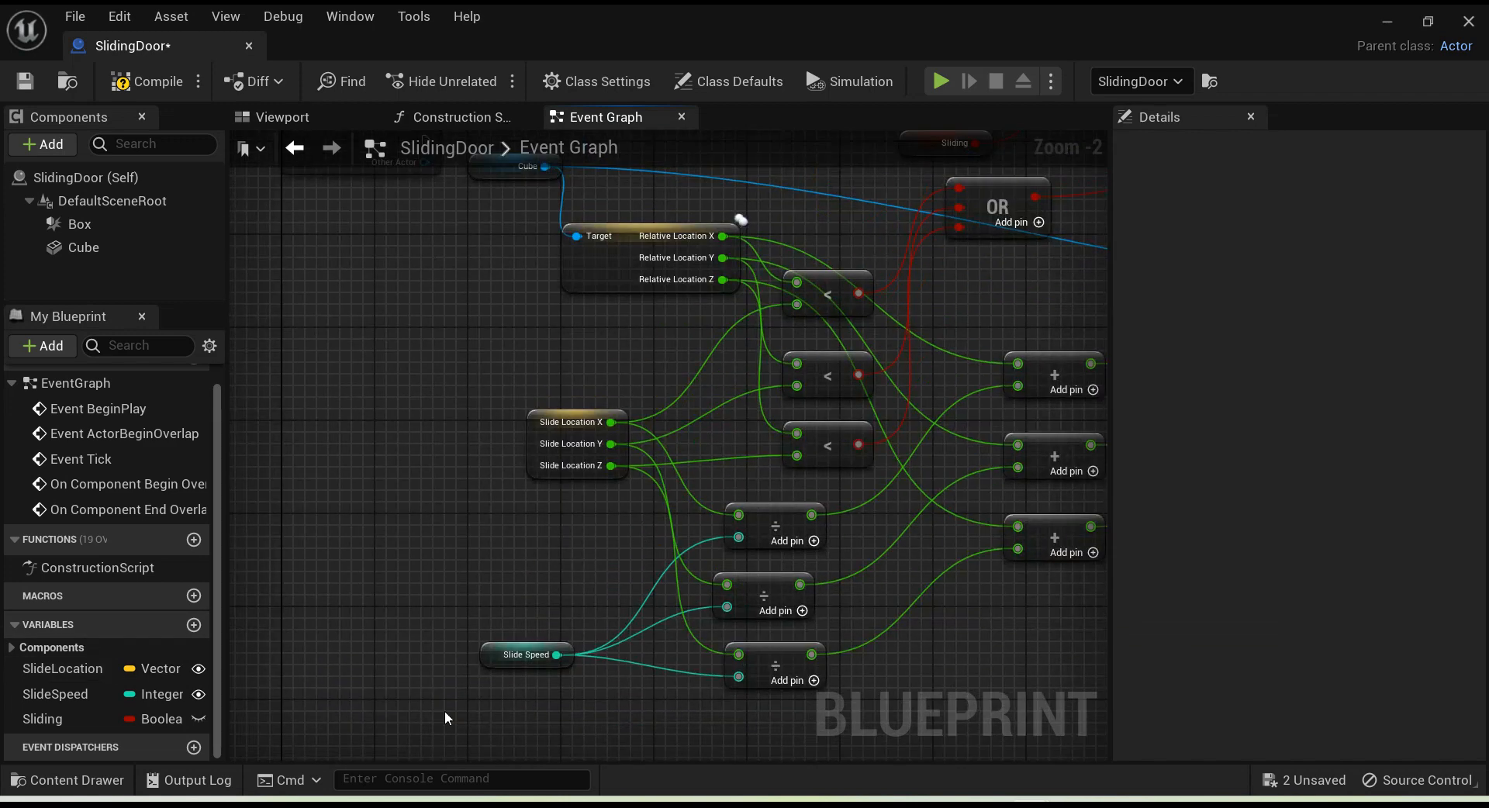
pyautogui.moveTo(722, 475); pyautogui.dragTo(529, 665, button='right')
pyautogui.scroll(-2, 529, 665)
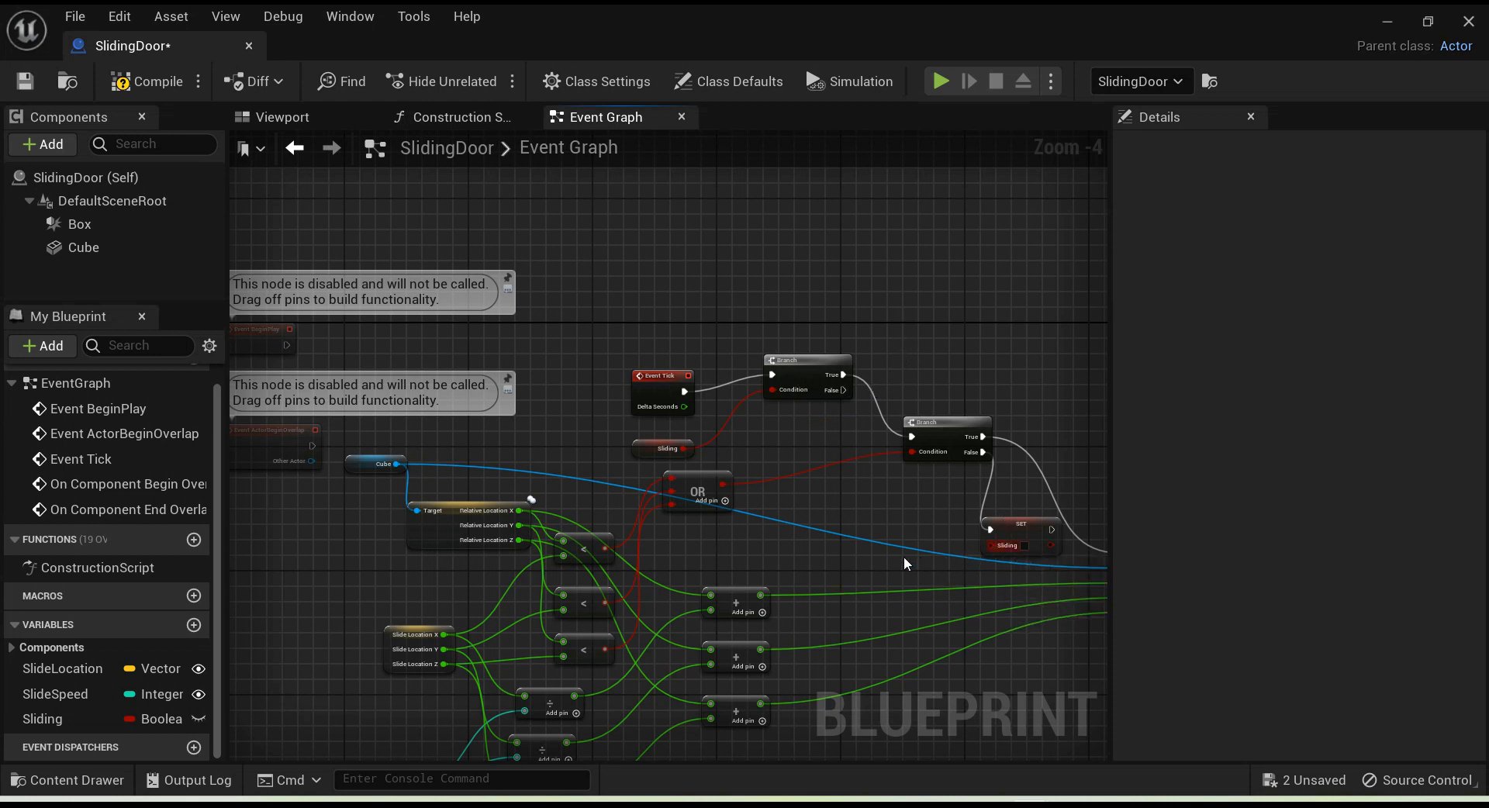
pyautogui.moveTo(775, 557); pyautogui.dragTo(720, 389, button='right')
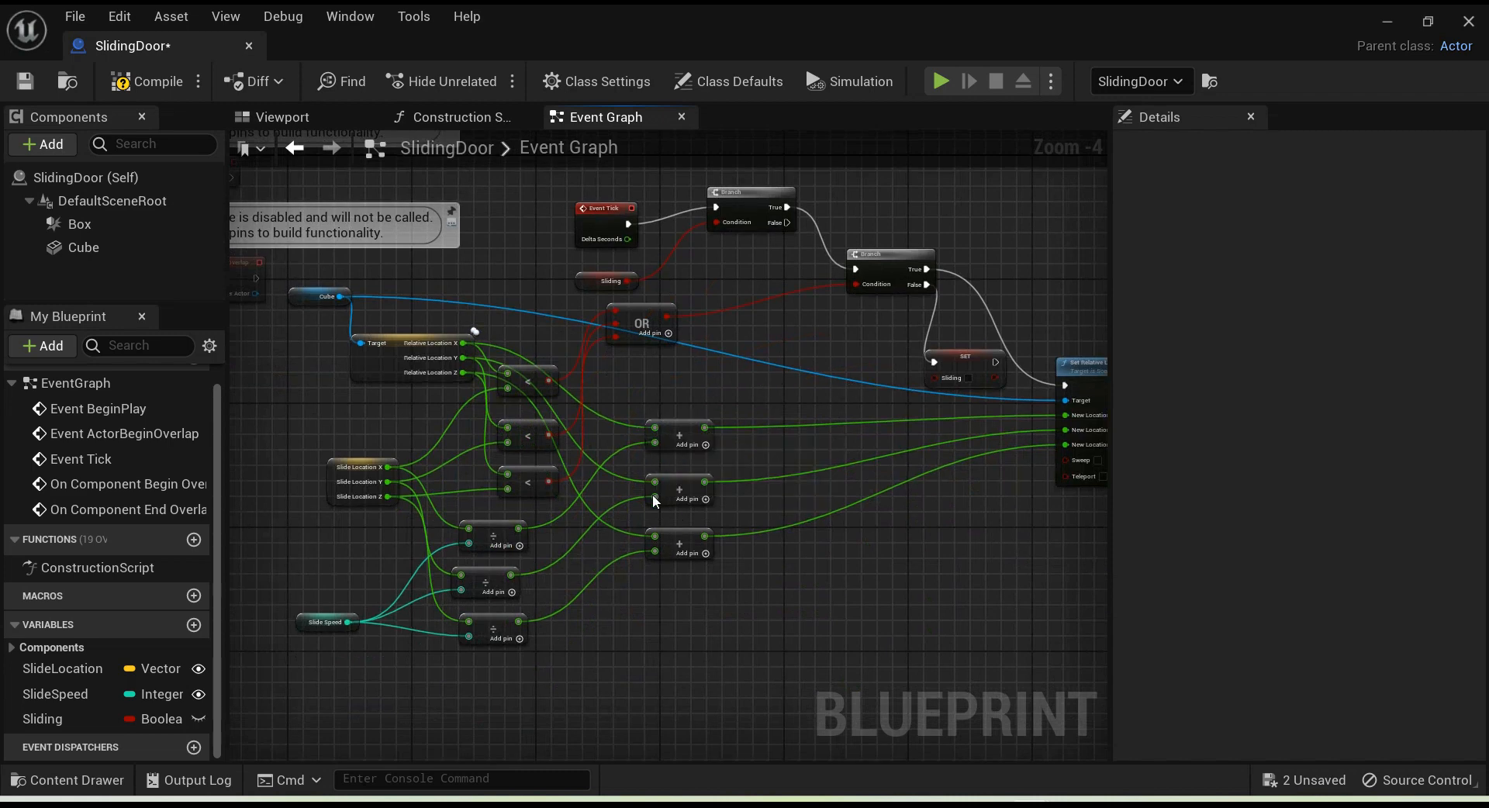
pyautogui.moveTo(974, 511); pyautogui.dragTo(763, 611, button='right')
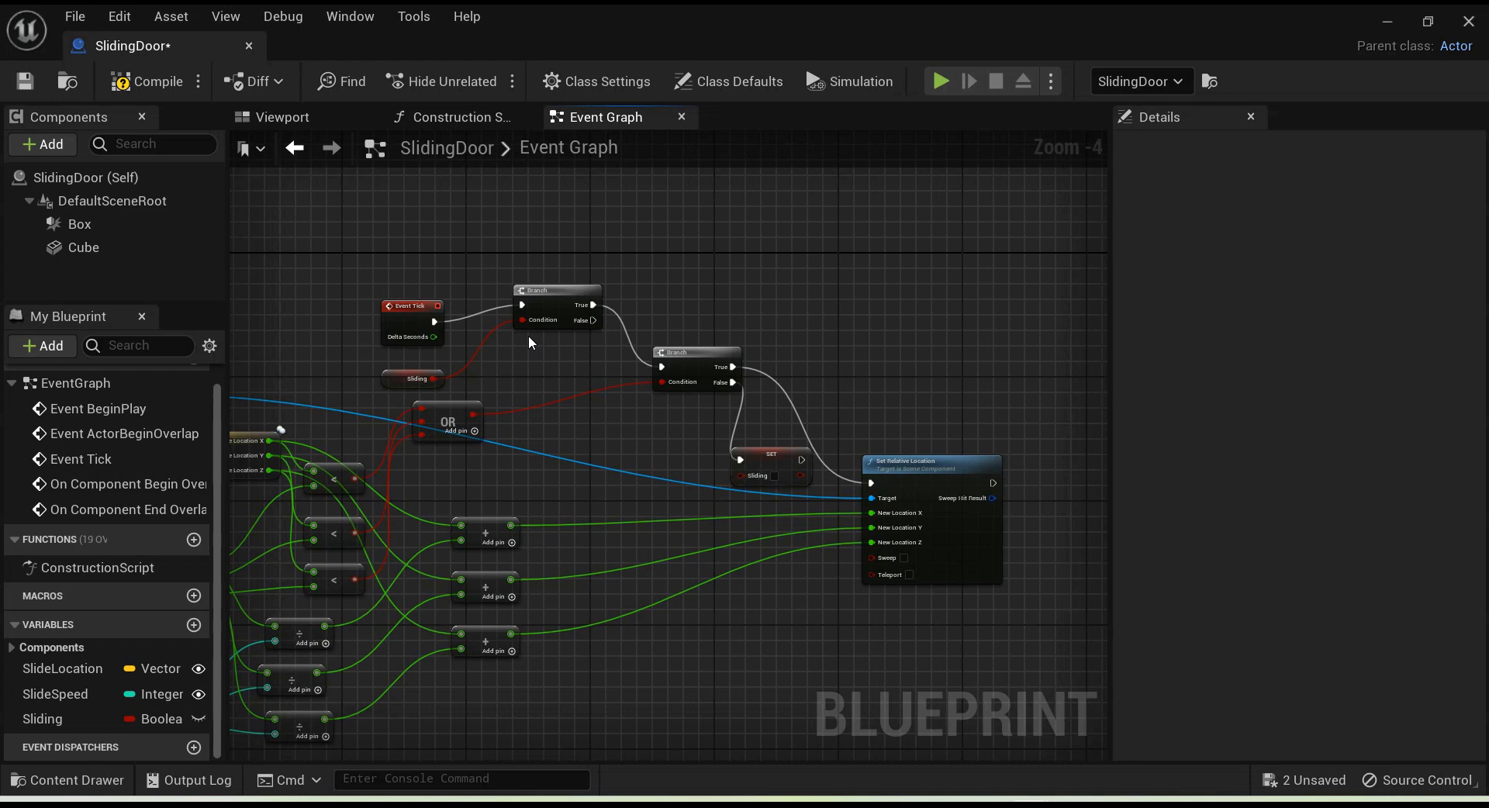
pyautogui.moveTo(565, 623); pyautogui.dragTo(754, 238, button='right')
pyautogui.moveTo(524, 475); pyautogui.dragTo(764, 292, button='right')
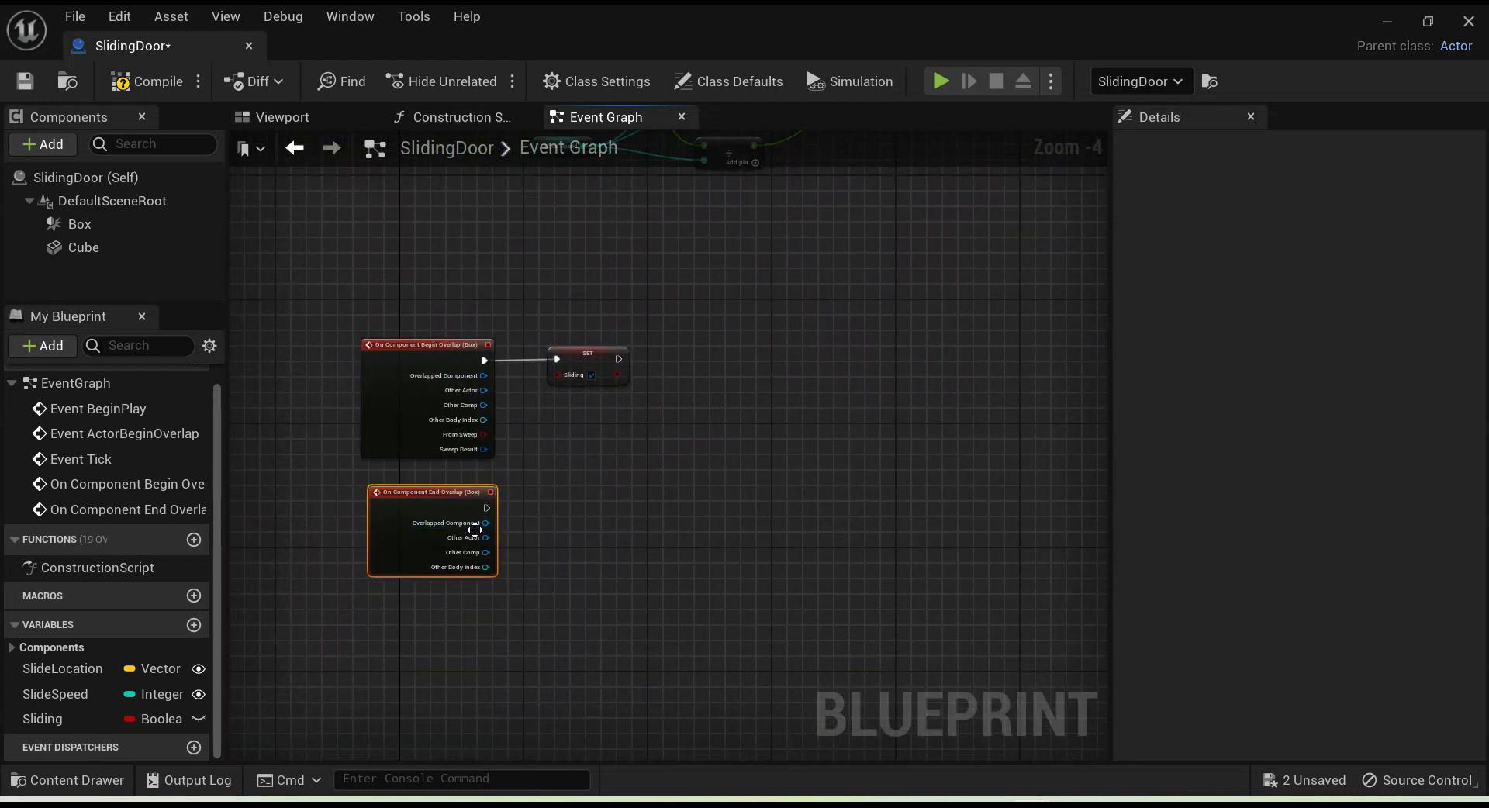
# Step: Create a Boolean variable named SlidingBack and compile the blueprint, leaving the variable not instance editable
pyautogui.scroll(2, 475, 530)
pyautogui.click(195, 626)
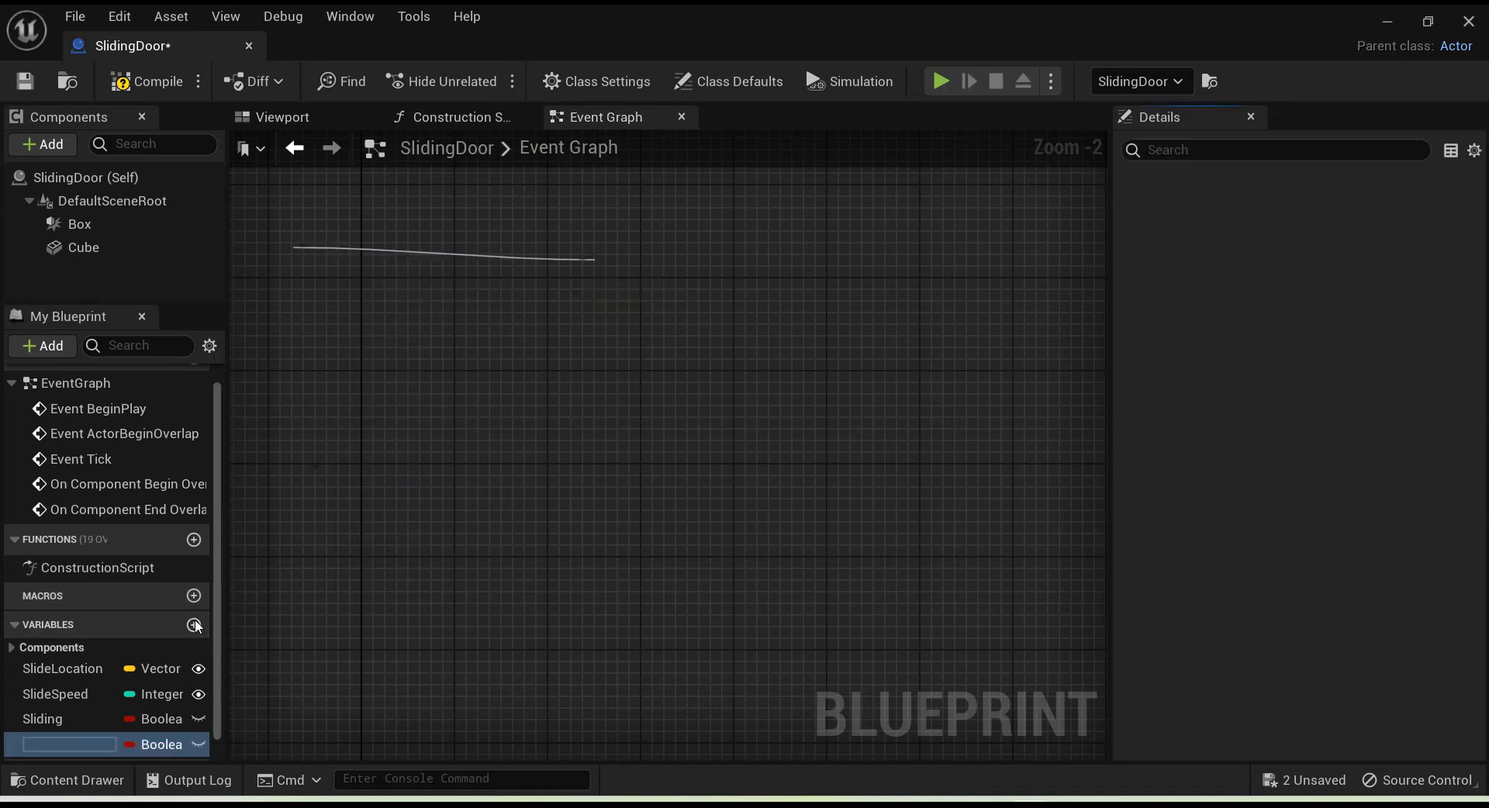
pyautogui.write('Slid')
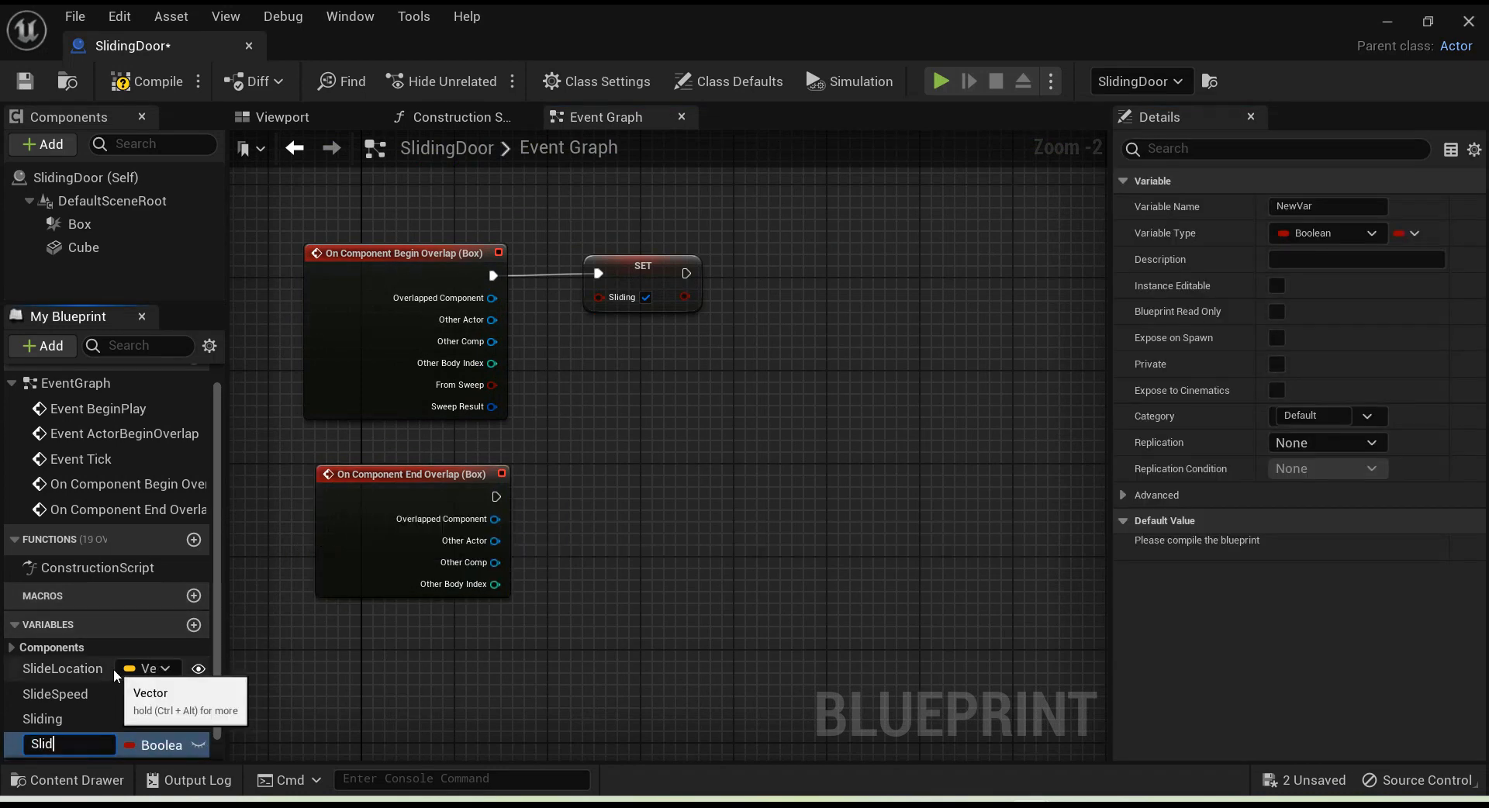
pyautogui.write('ingBack')
pyautogui.press('Return')
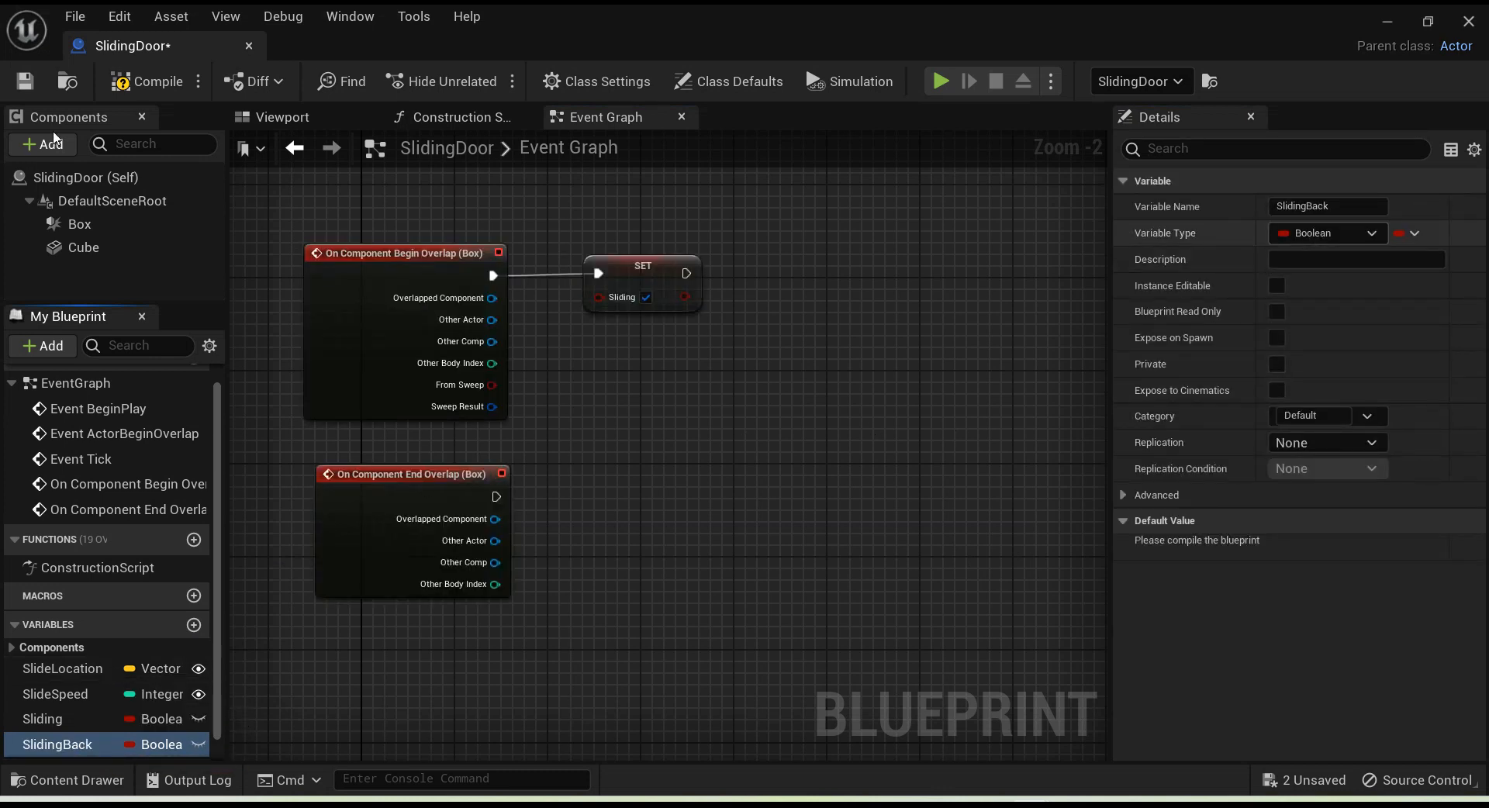
pyautogui.click(145, 81)
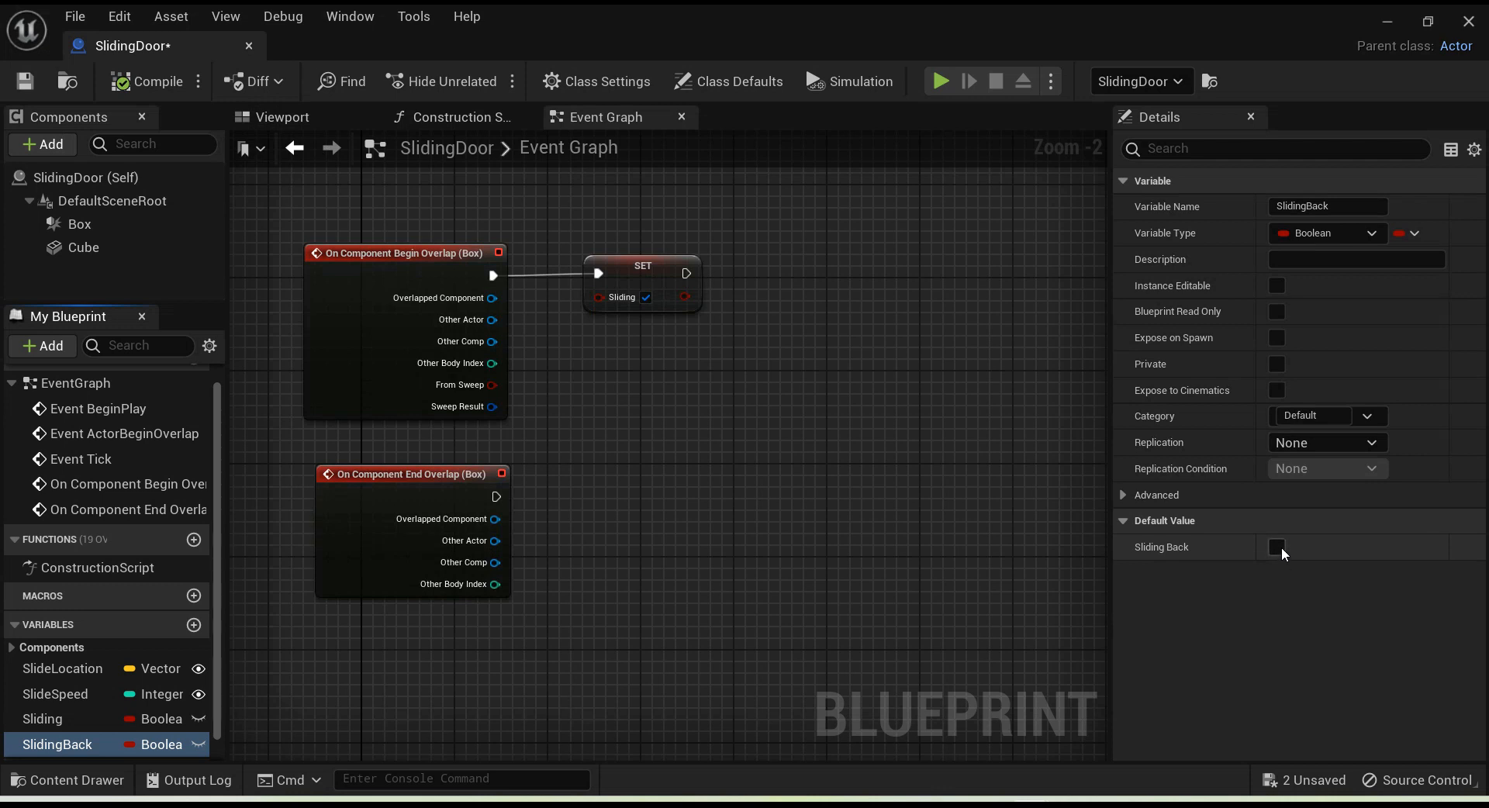
pyautogui.click(1278, 291)
pyautogui.click(1278, 290)
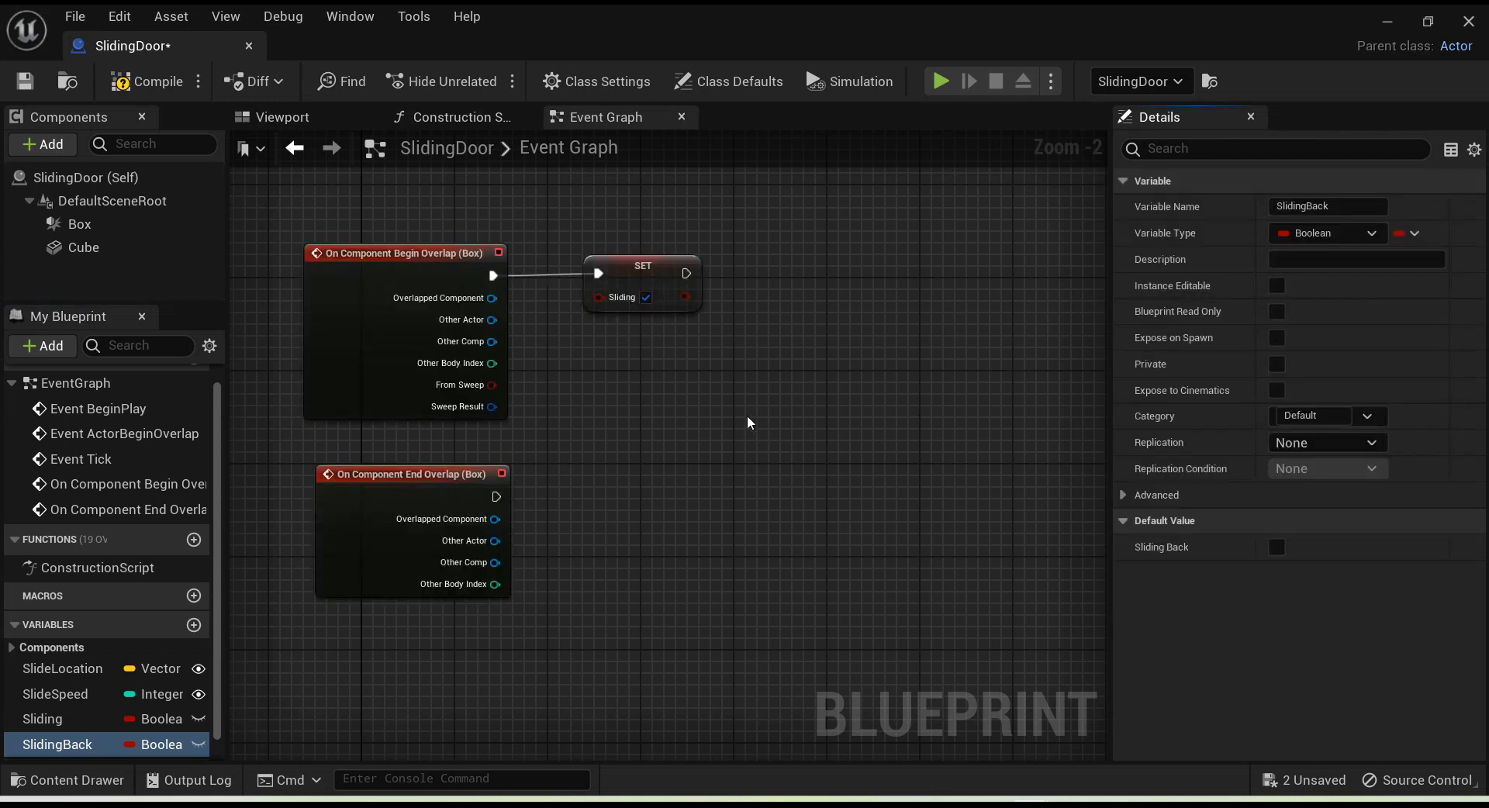
# Step: Make On Component End Overlap run a new Set SlidingBack node with its value set to true
pyautogui.moveTo(729, 414); pyautogui.dragTo(720, 447, button='right')
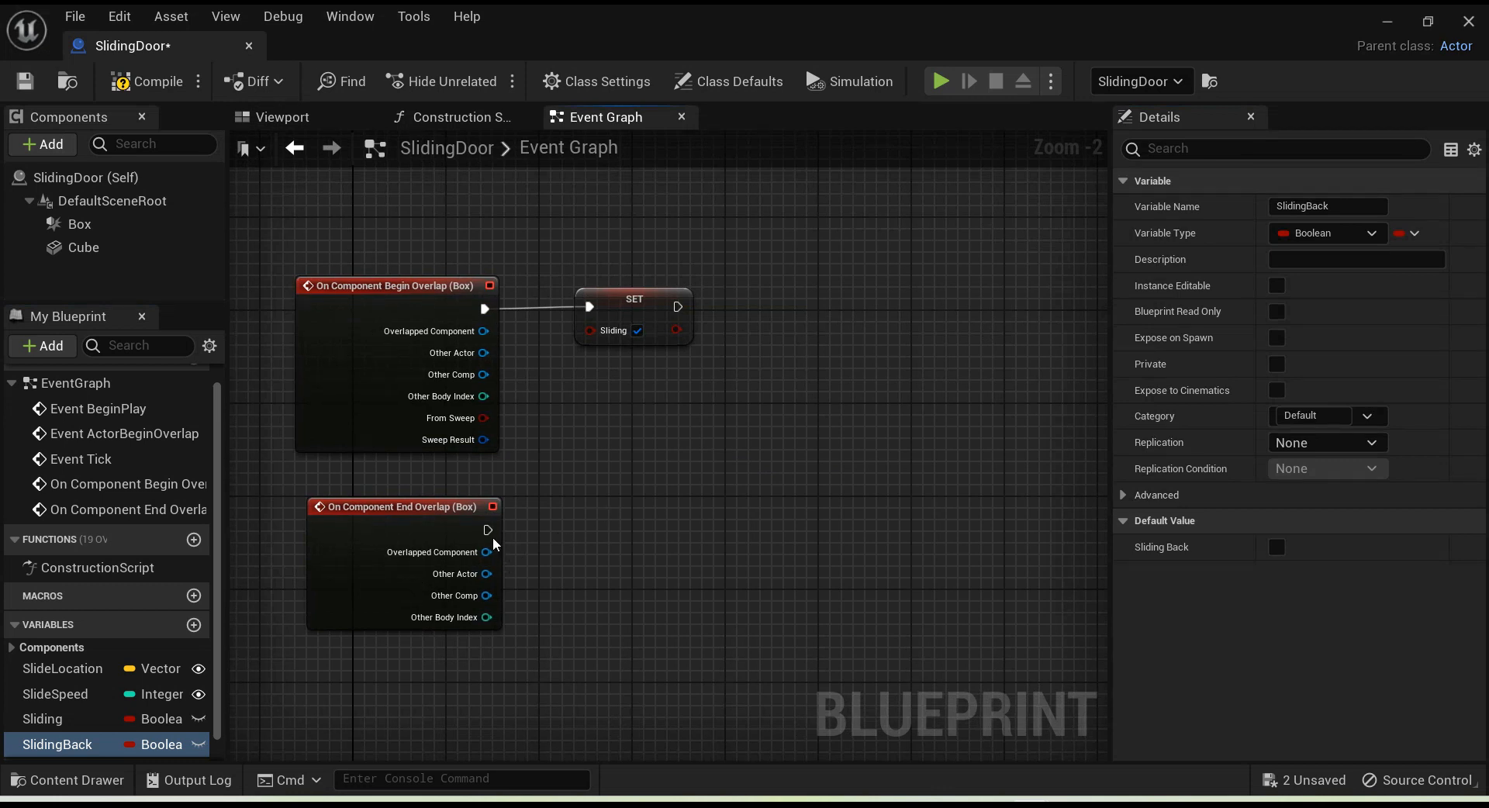
pyautogui.moveTo(58, 752); pyautogui.dragTo(610, 512)
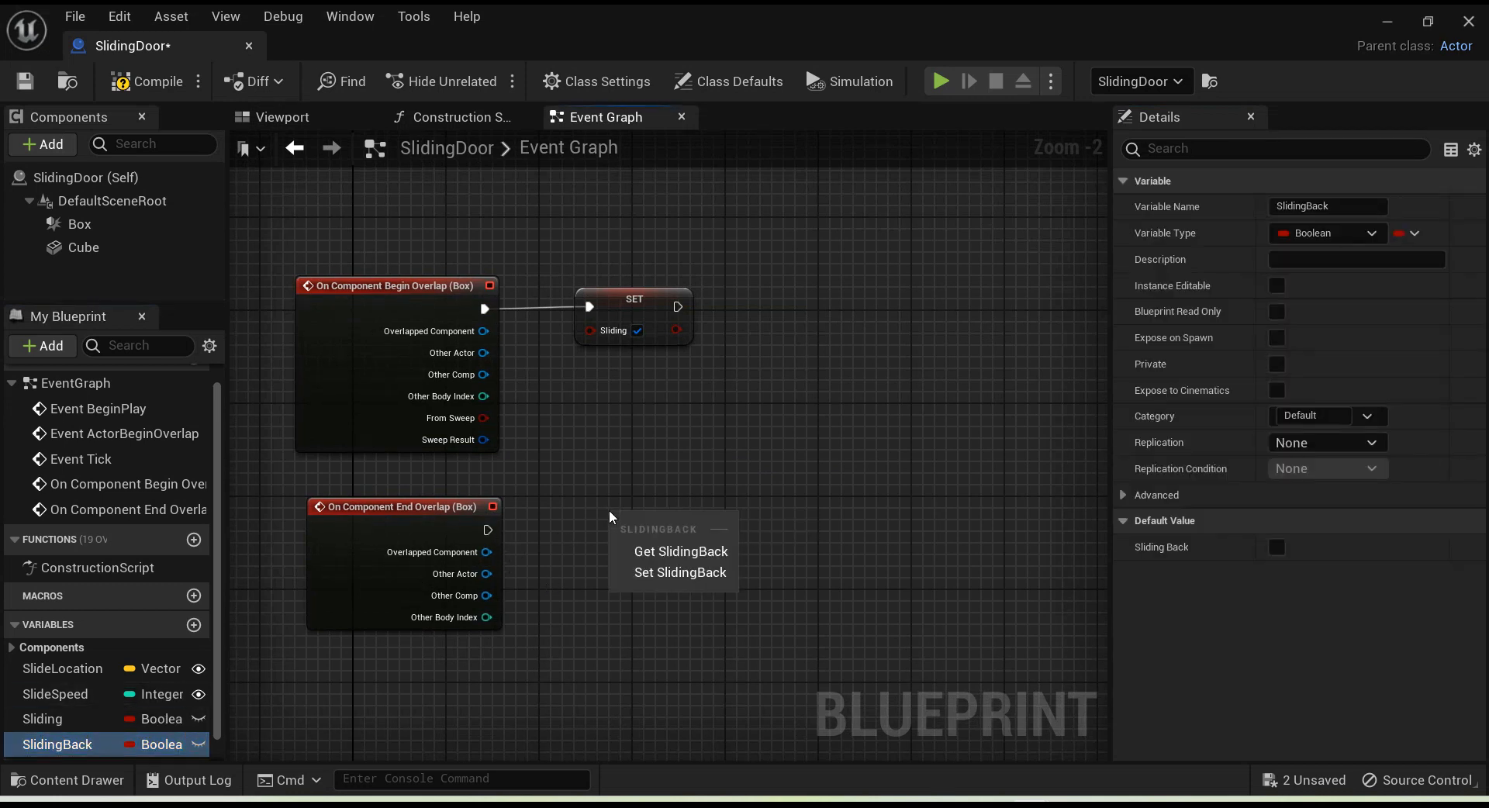
pyautogui.click(658, 574)
pyautogui.moveTo(611, 528); pyautogui.dragTo(616, 527)
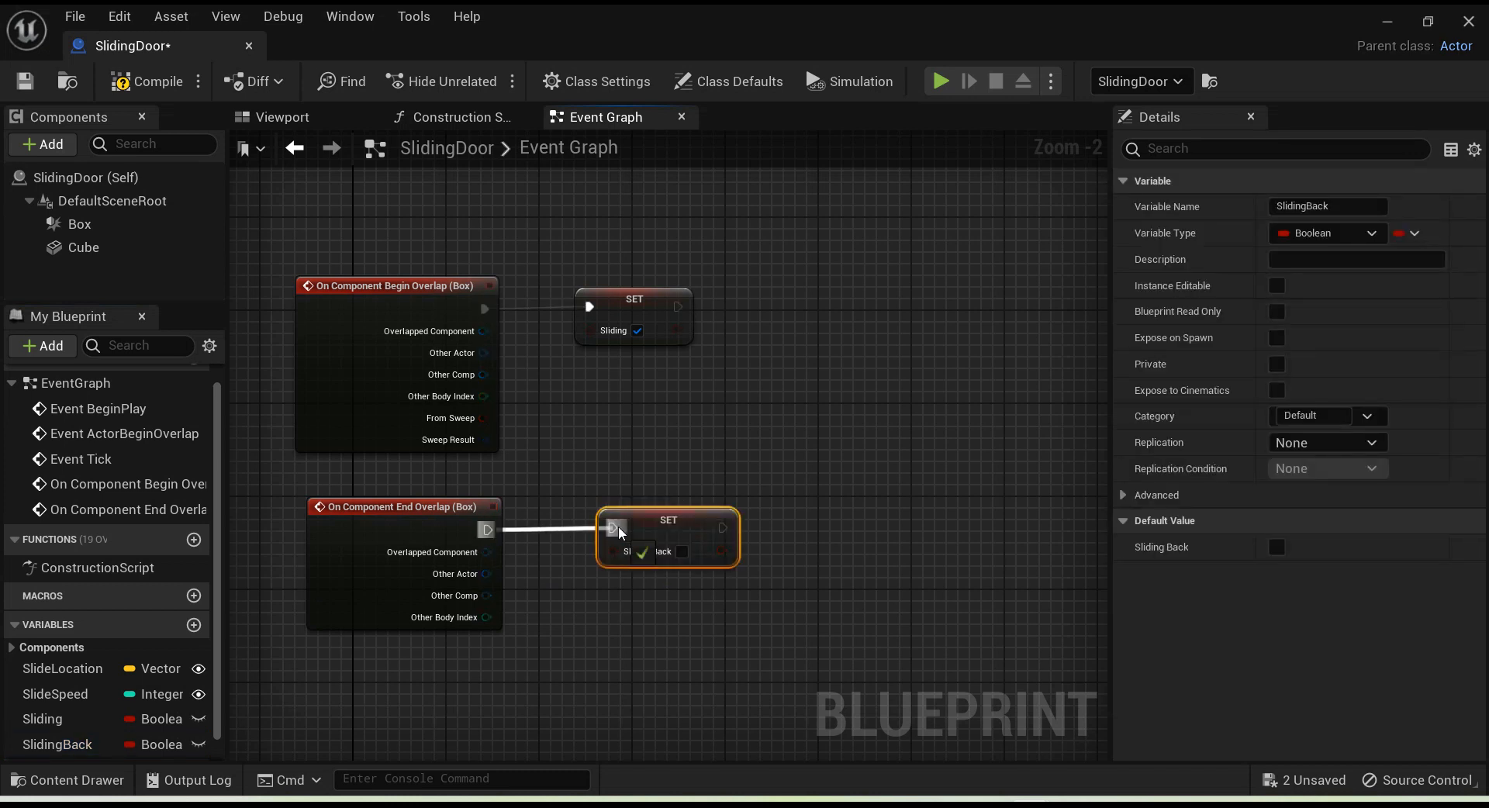
pyautogui.click(679, 552)
# Step: Move the Event Tick node and the Sliding getter farther away from the first Branch to make room
pyautogui.moveTo(715, 393); pyautogui.dragTo(659, 758, button='right')
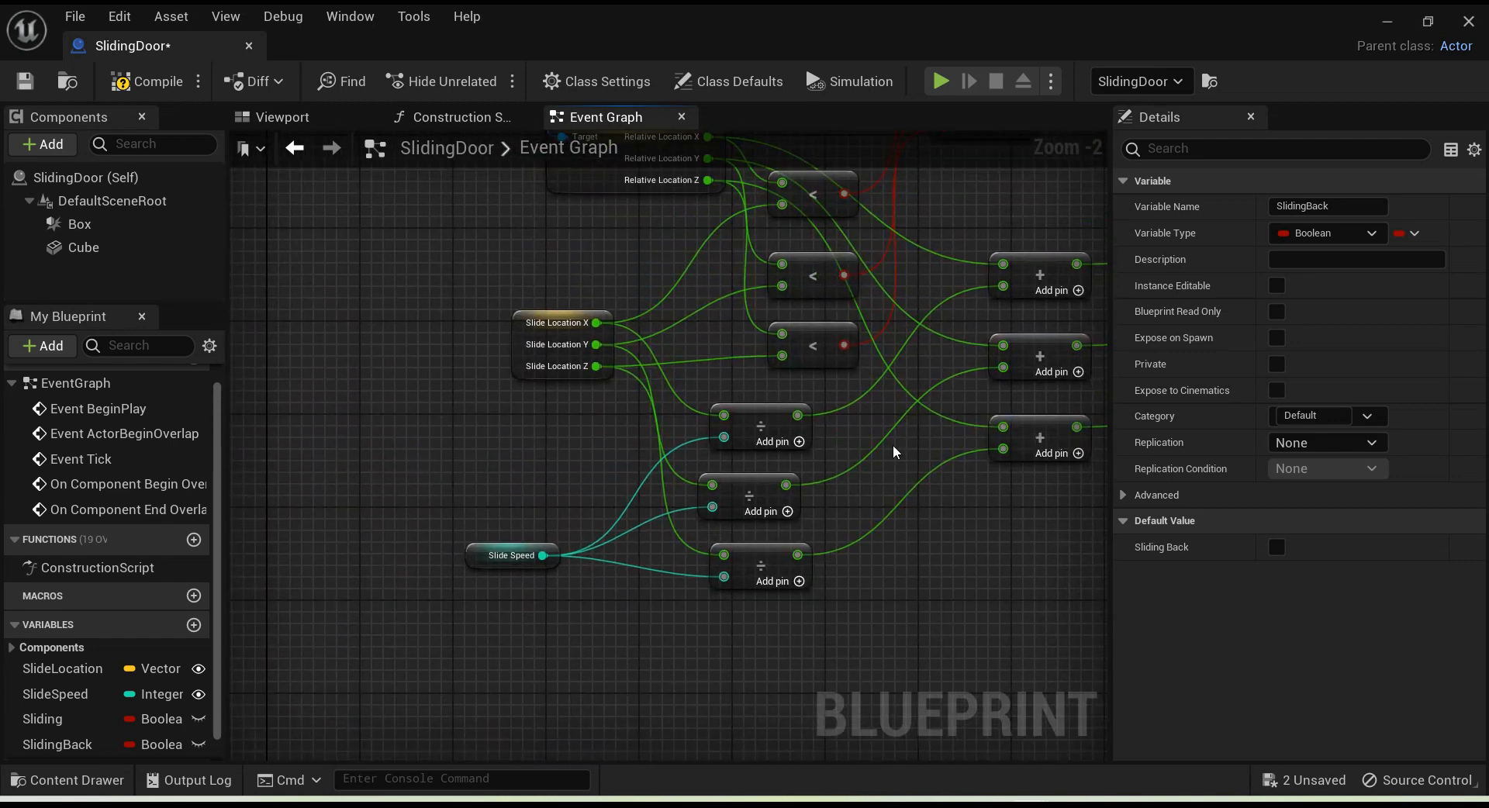
pyautogui.moveTo(900, 429); pyautogui.dragTo(633, 758, button='right')
pyautogui.moveTo(939, 485); pyautogui.dragTo(656, 647, button='right')
pyautogui.scroll(-1, 812, 553)
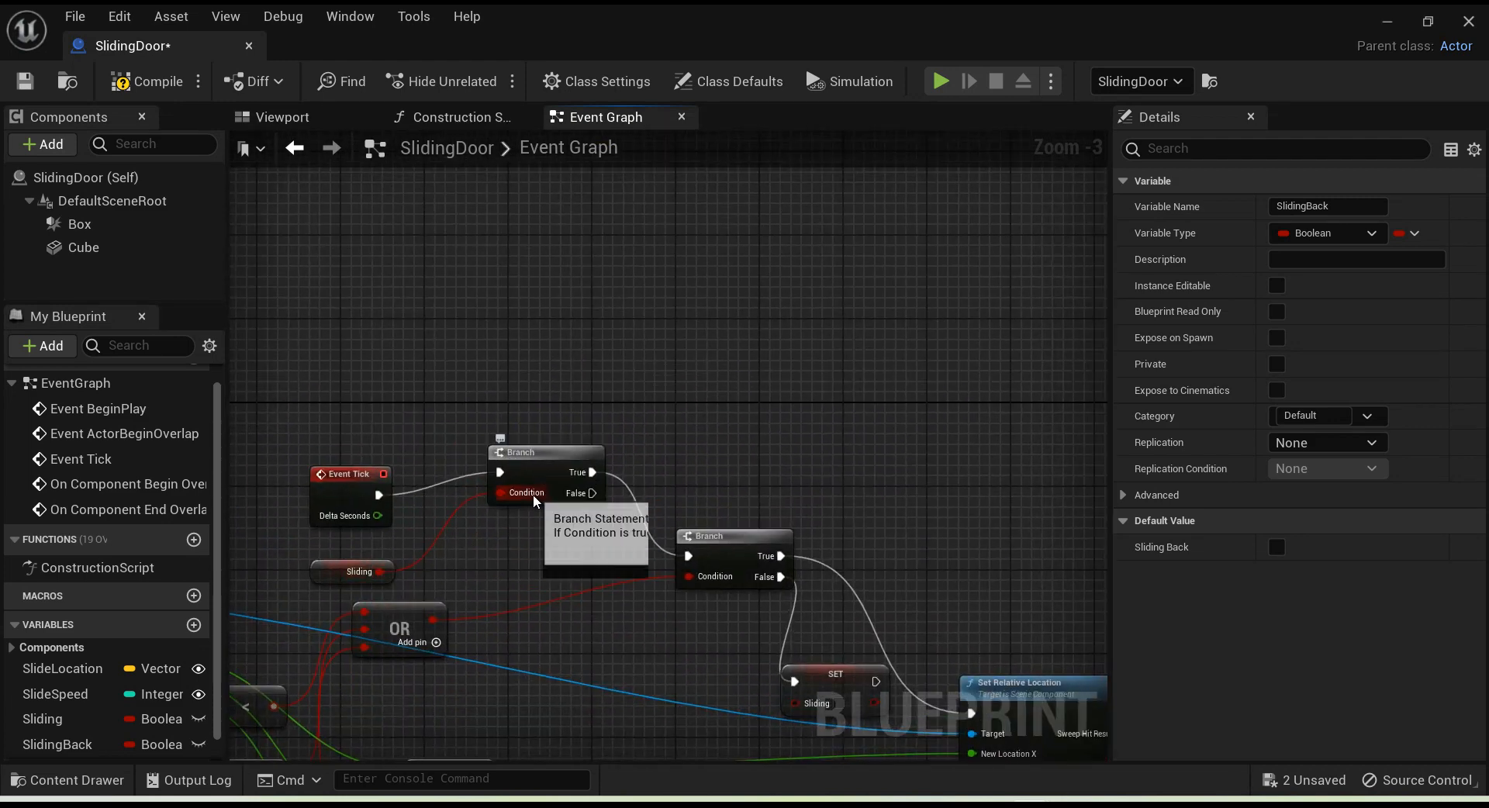
pyautogui.moveTo(345, 484); pyautogui.dragTo(327, 443)
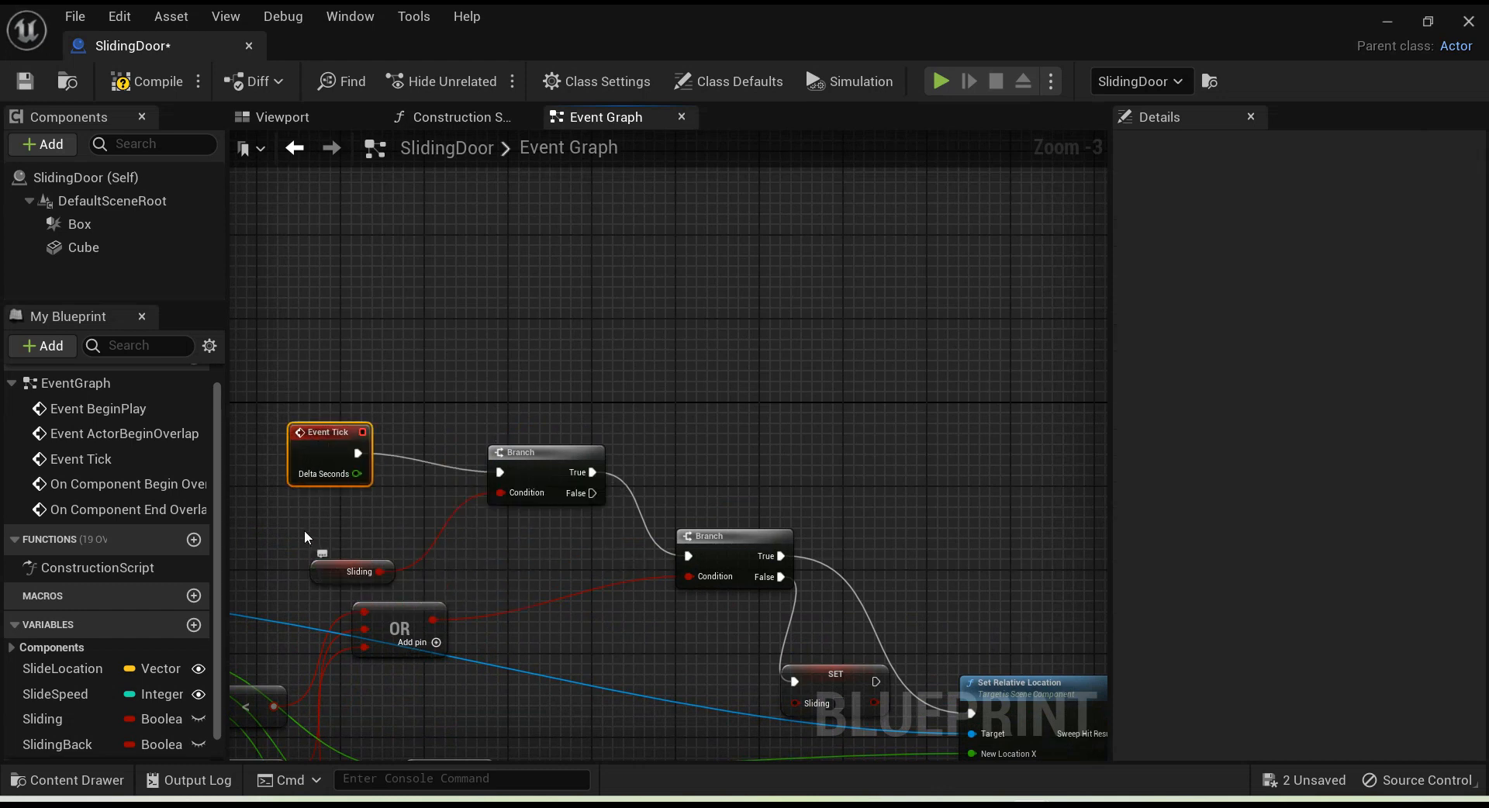
pyautogui.moveTo(327, 570); pyautogui.dragTo(287, 526)
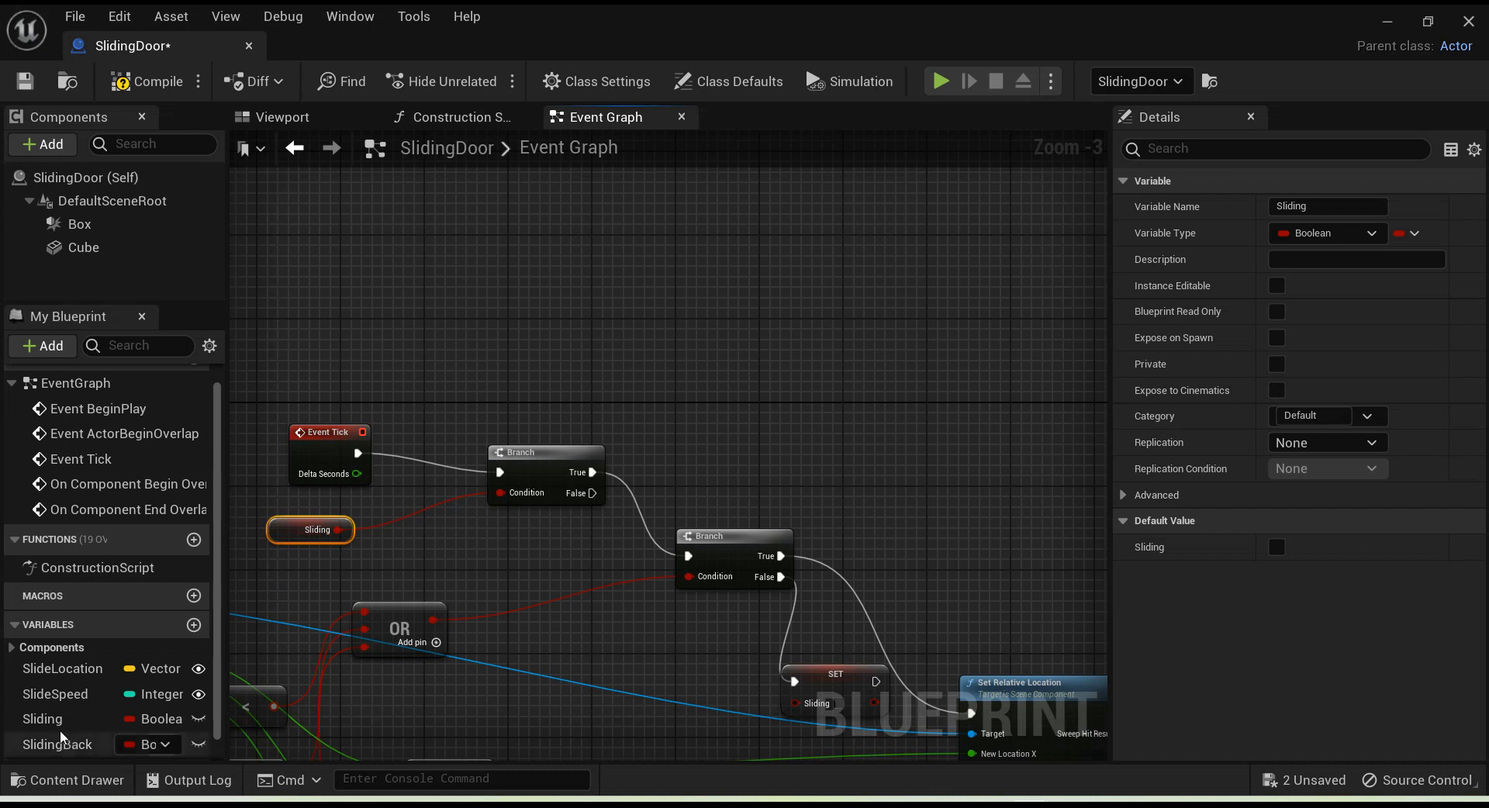
# Step: Place a SlidingBack getter in the event graph above the first Branch node
pyautogui.moveTo(57, 735); pyautogui.dragTo(700, 356)
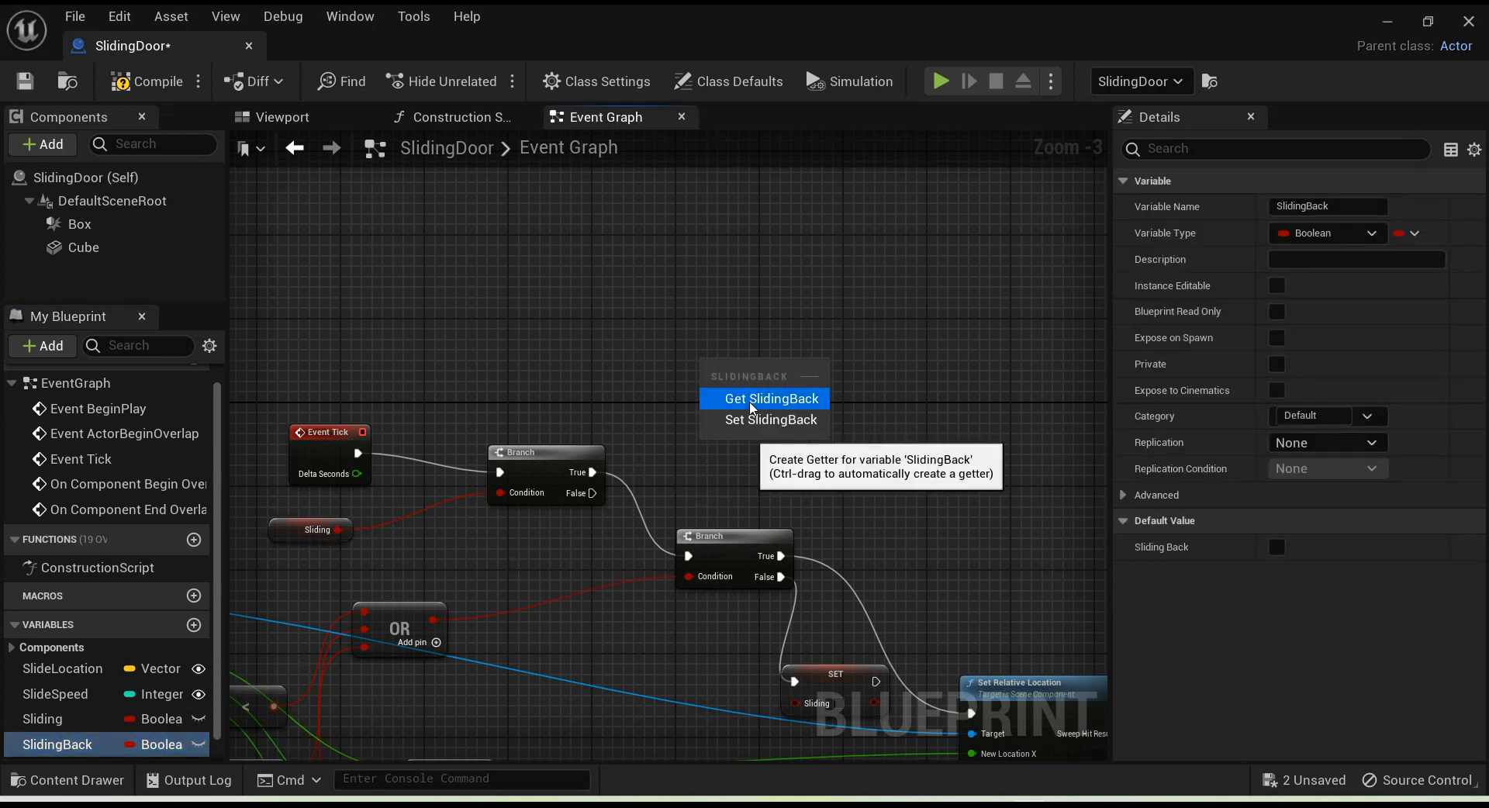
pyautogui.click(751, 404)
pyautogui.moveTo(564, 373); pyautogui.dragTo(513, 366)
pyautogui.moveTo(594, 494); pyautogui.dragTo(882, 405)
pyautogui.click(784, 465)
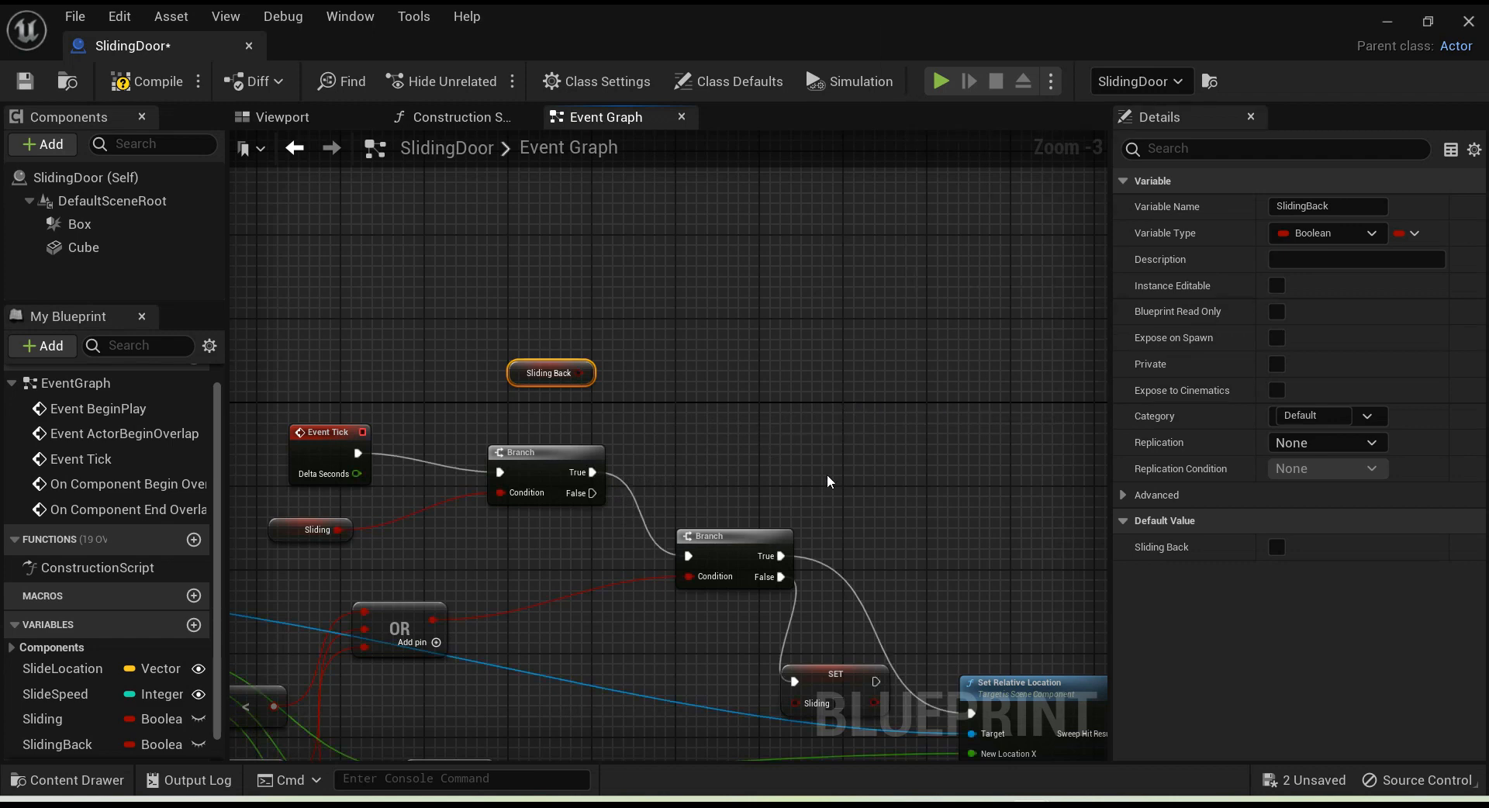
# Step: Duplicate the Set Relative Location node and place the copy above the original
pyautogui.moveTo(827, 473); pyautogui.dragTo(652, 226, button='right')
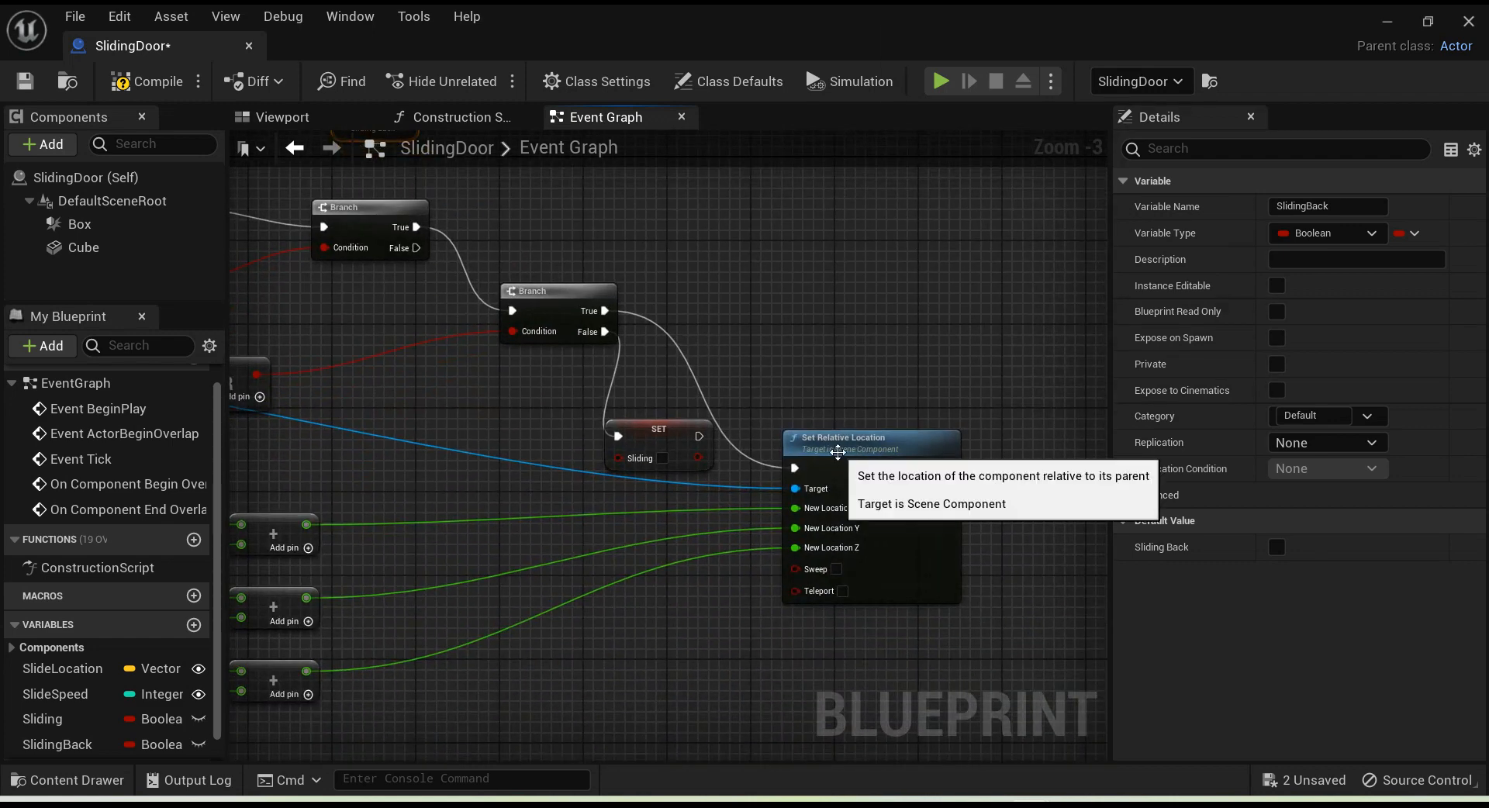
pyautogui.click(837, 453)
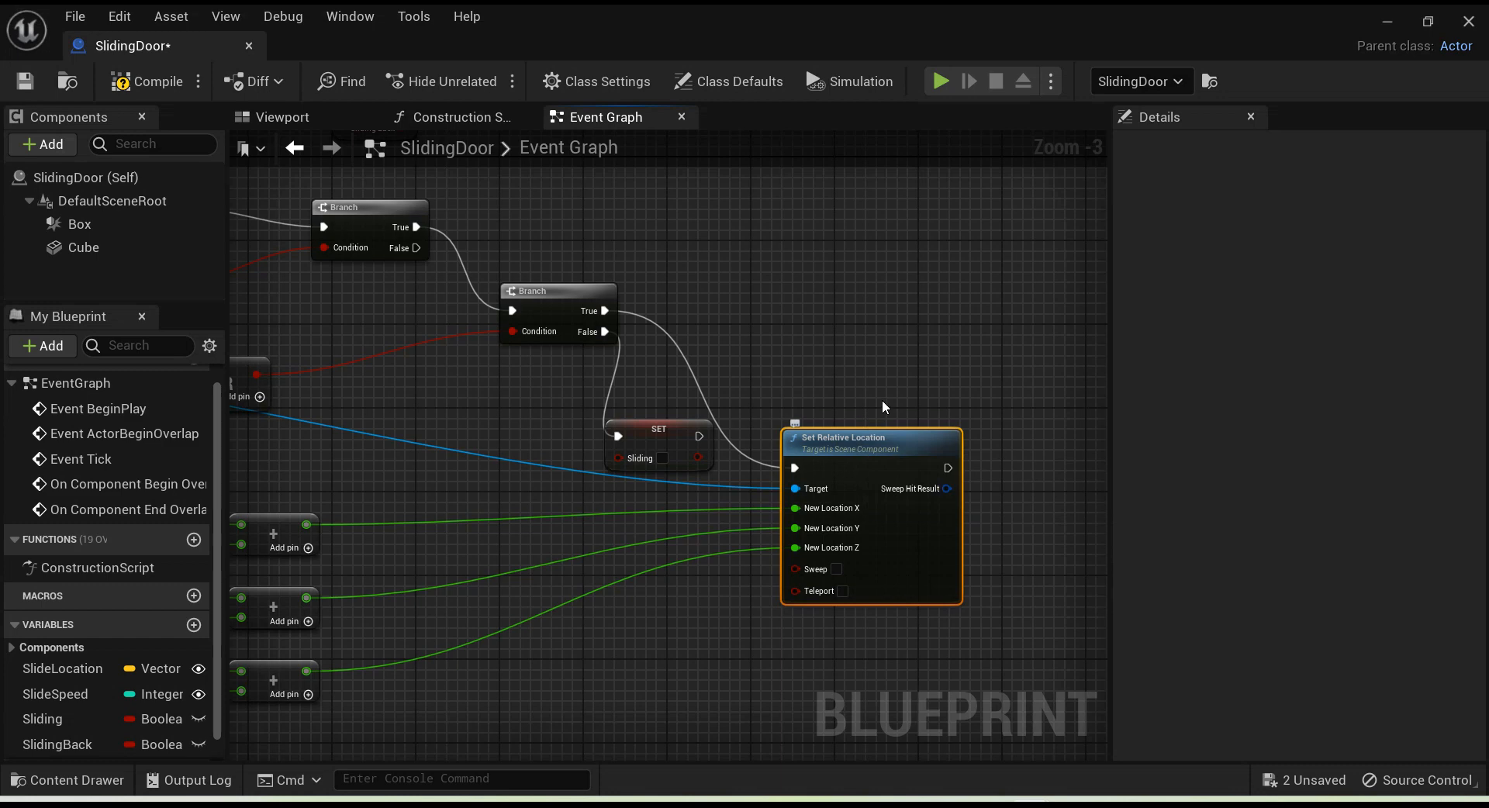
pyautogui.hotkey('ctrl', 'd')
pyautogui.moveTo(931, 415); pyautogui.dragTo(805, 228)
pyautogui.scroll(-2, 637, 573)
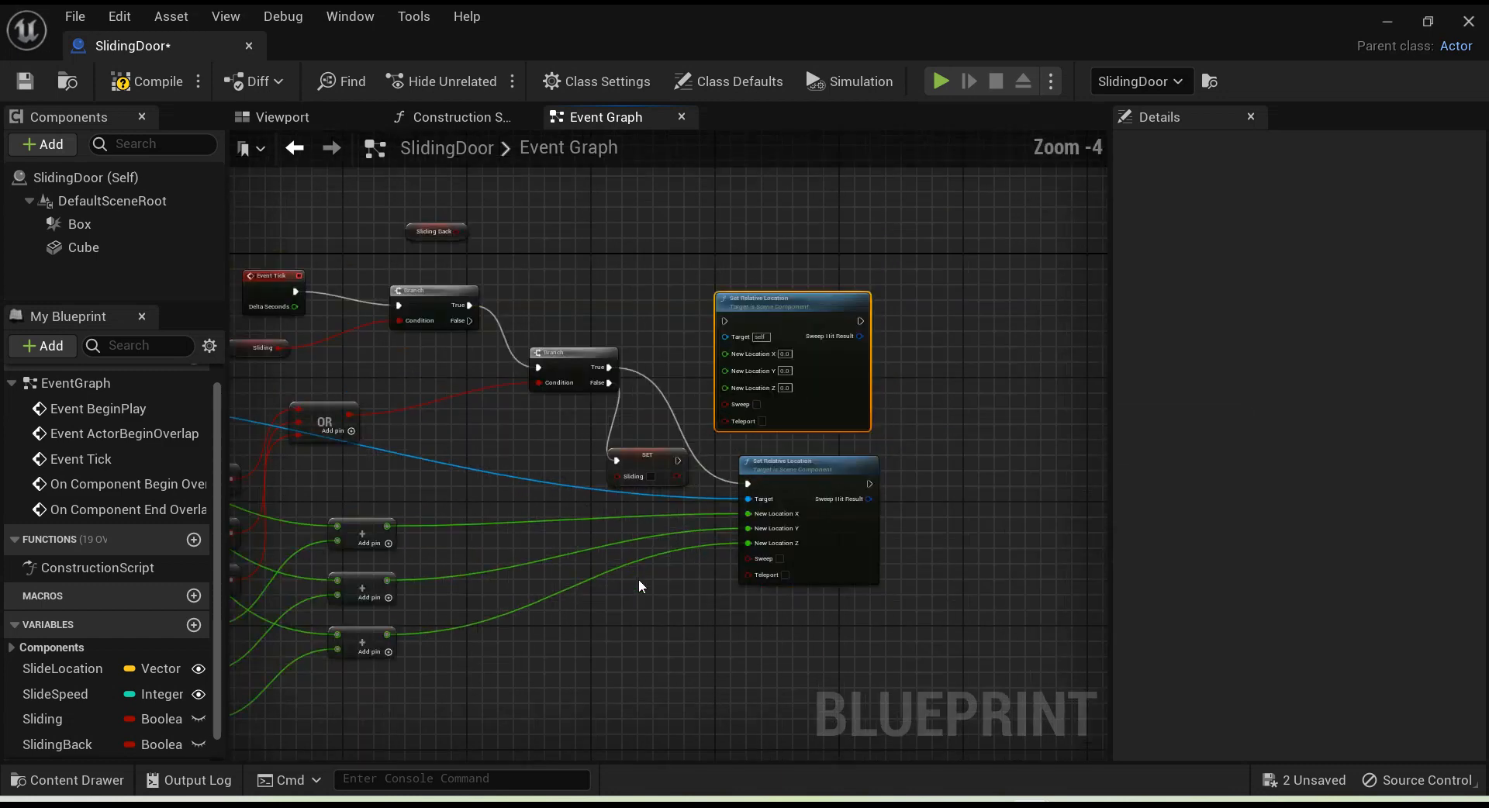
pyautogui.moveTo(736, 375); pyautogui.dragTo(756, 300)
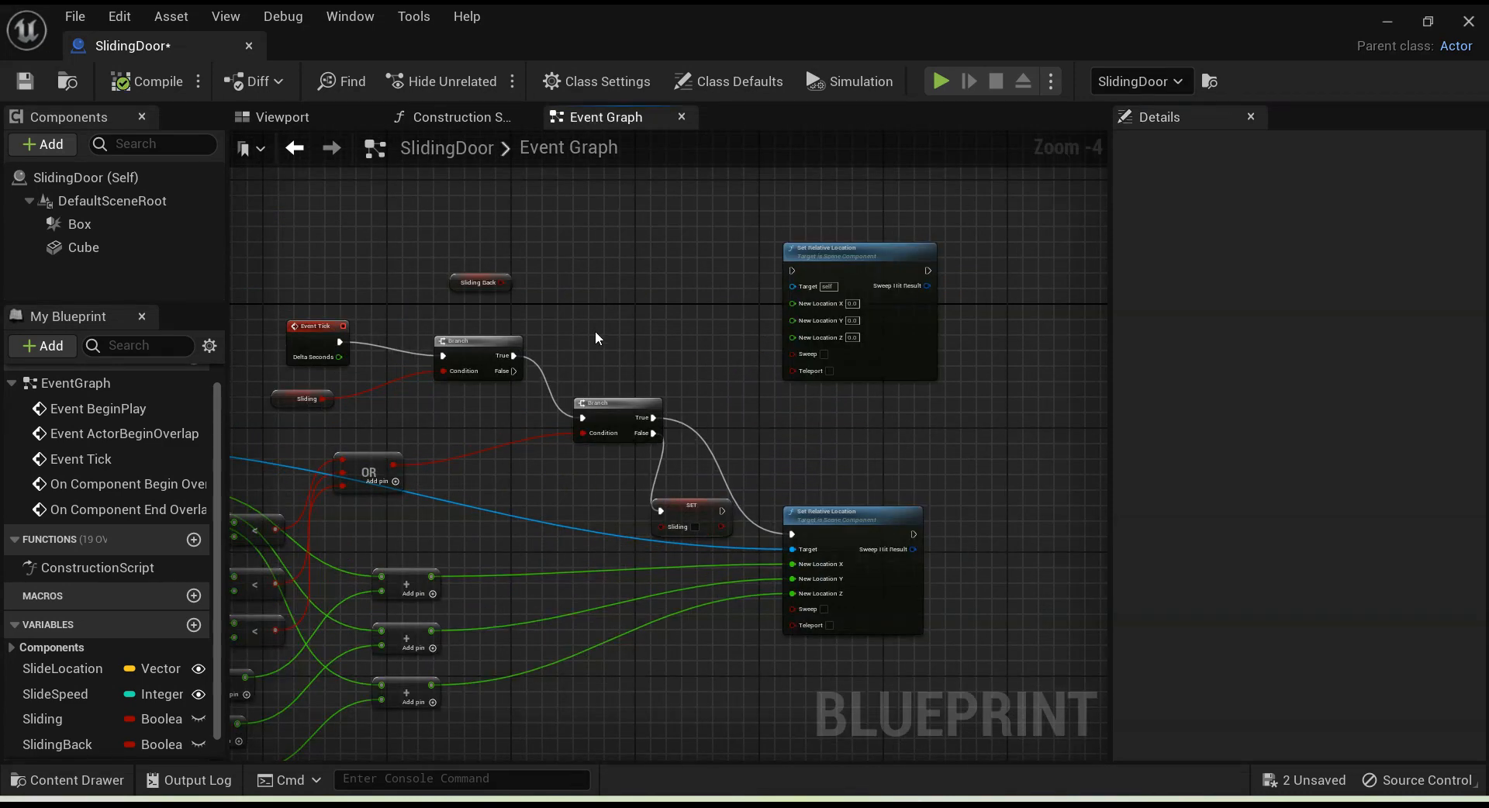
# Step: Add a Branch on the False output of the first Branch, move it up, and use SlidingBack as its condition
pyautogui.scroll(2, 754, 276)
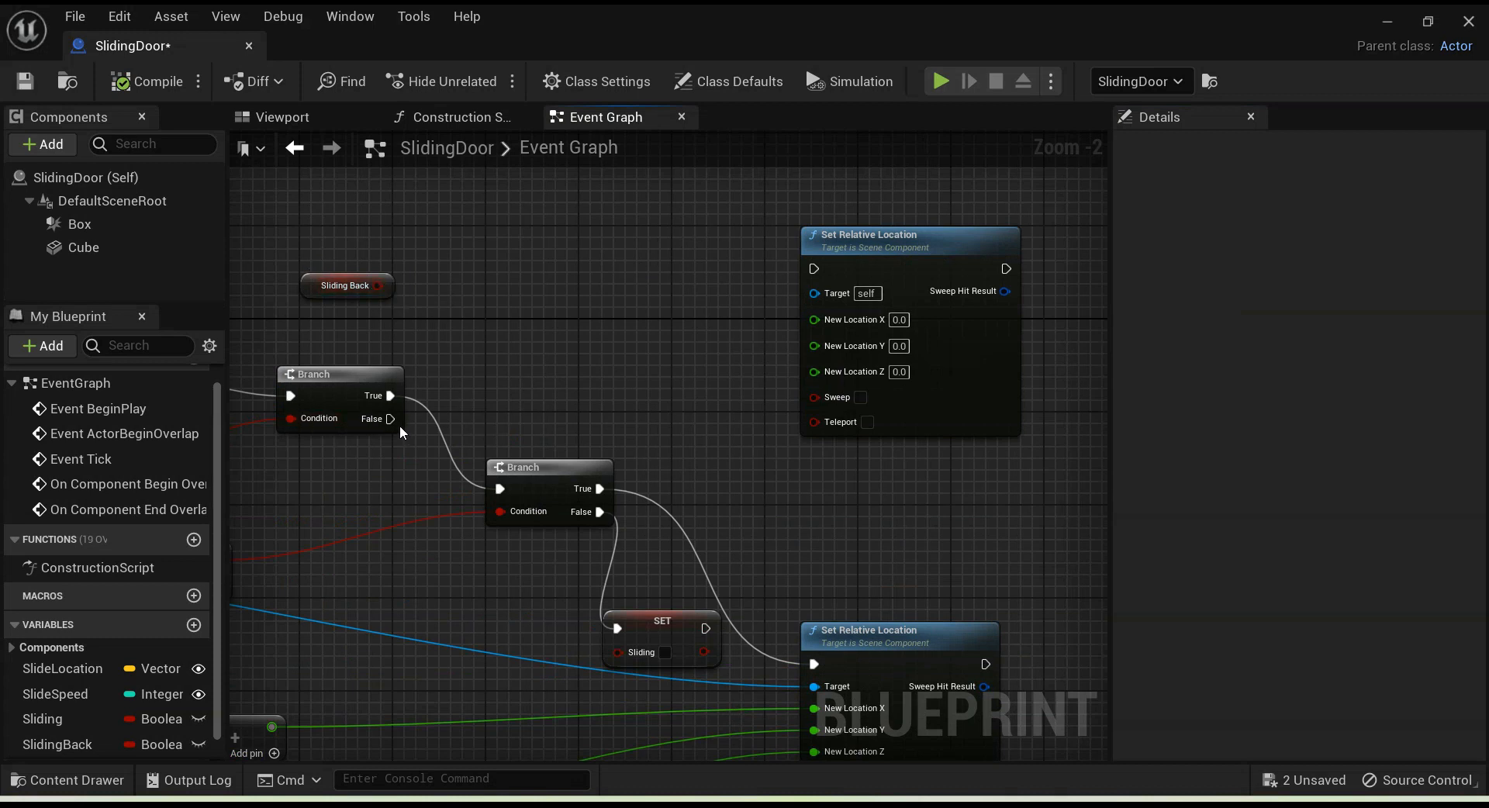
pyautogui.moveTo(390, 419); pyautogui.dragTo(507, 335)
pyautogui.write('if')
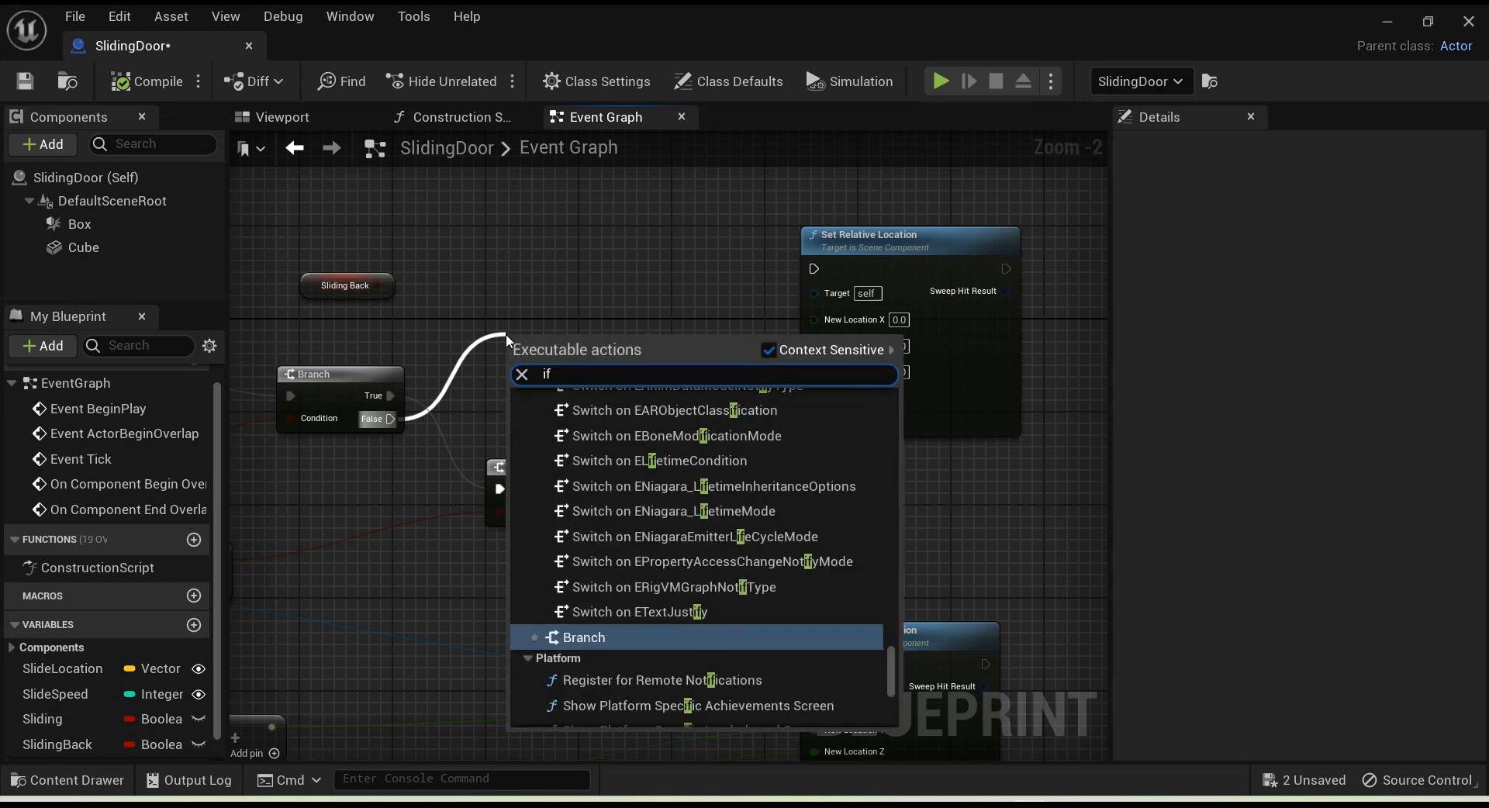
pyautogui.press('Return')
pyautogui.click(529, 338)
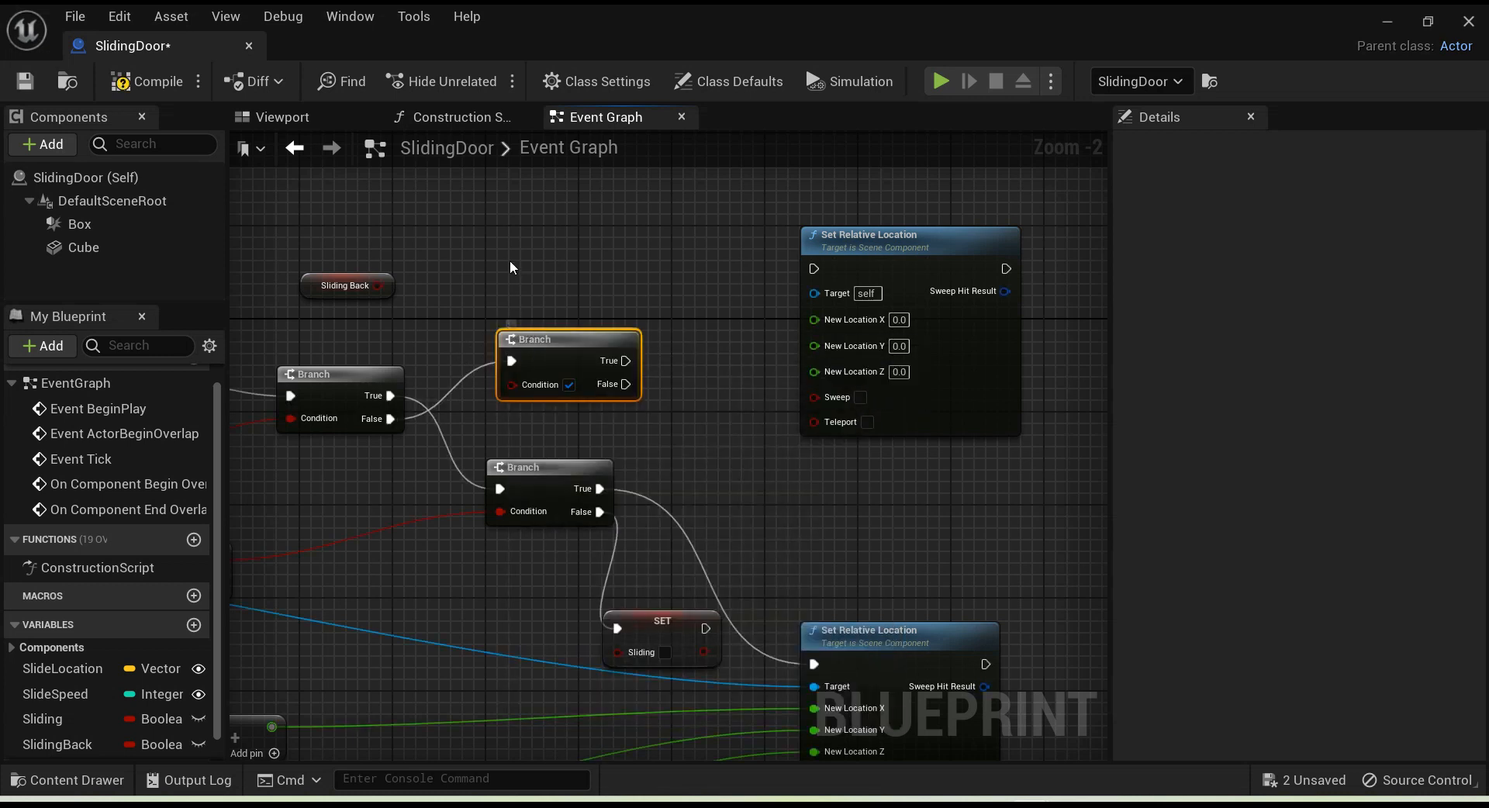
pyautogui.moveTo(528, 339); pyautogui.dragTo(505, 258)
pyautogui.moveTo(377, 284); pyautogui.dragTo(487, 301)
# Step: Move the unconnected Set Relative Location copy farther up and away from the new Branch to make room
pyautogui.scroll(-2, 645, 413)
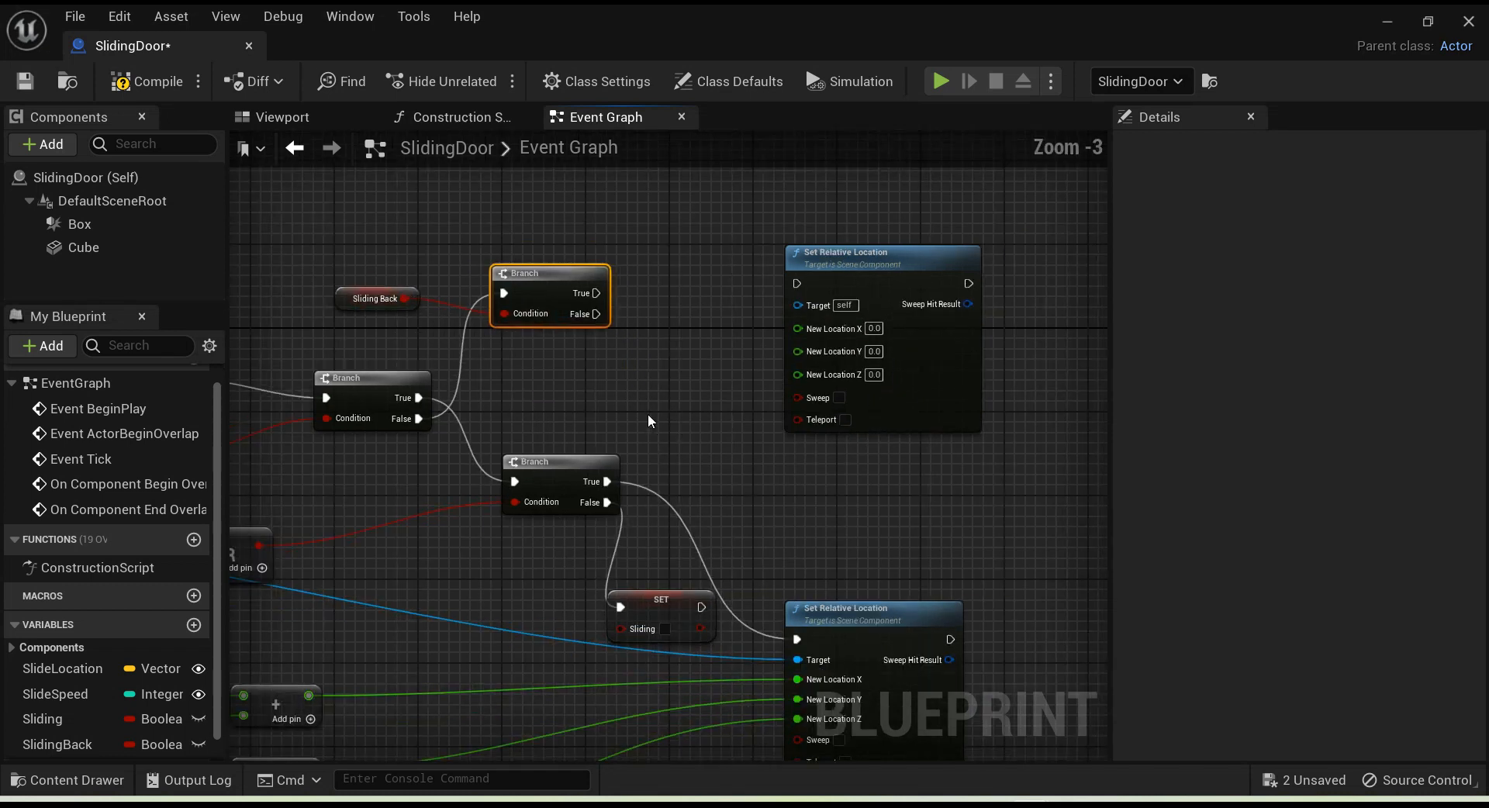
pyautogui.moveTo(857, 305); pyautogui.dragTo(932, 302)
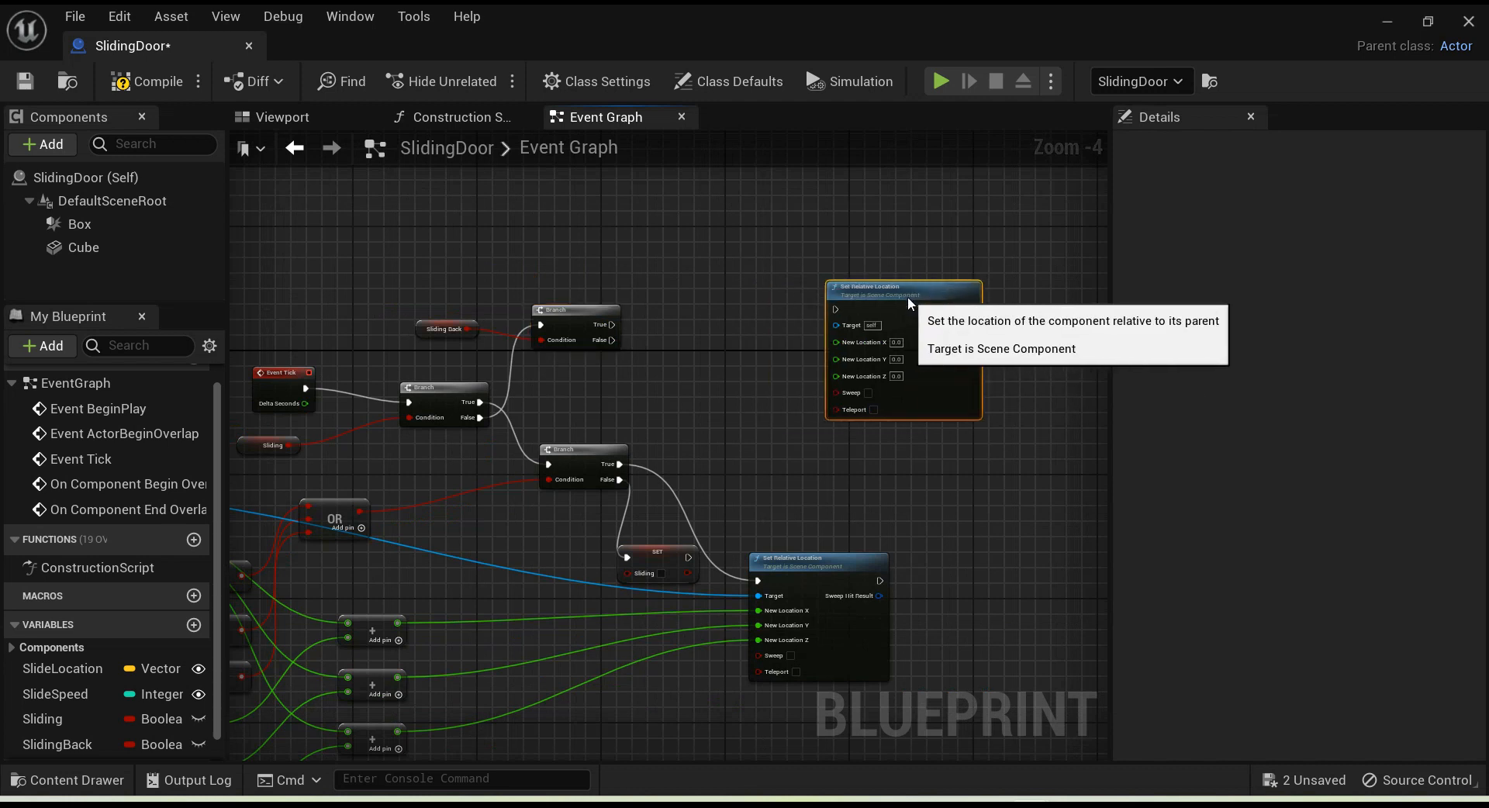
pyautogui.scroll(-1, 514, 593)
pyautogui.moveTo(497, 612); pyautogui.dragTo(619, 483, button='right')
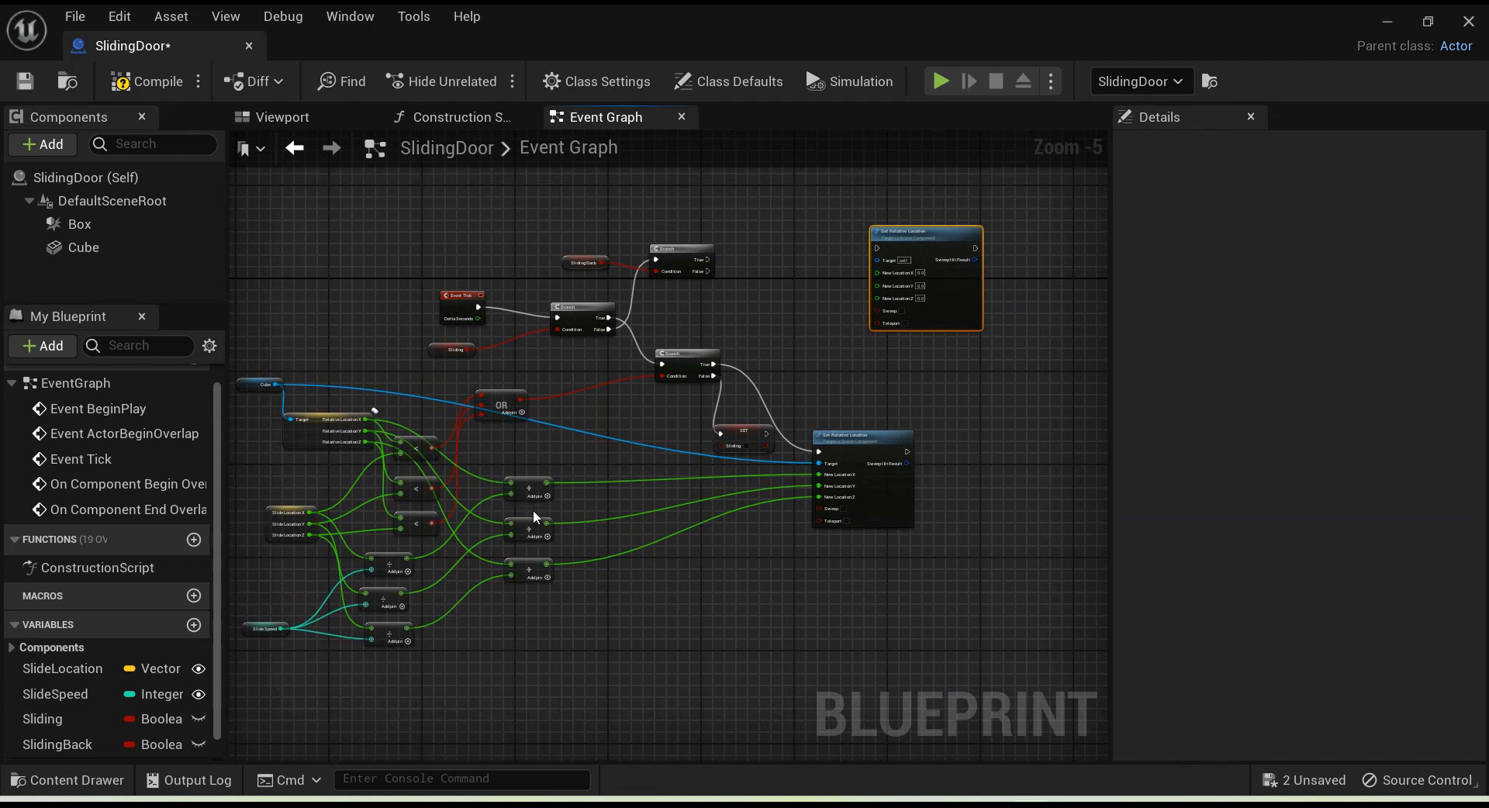
pyautogui.scroll(1, 532, 510)
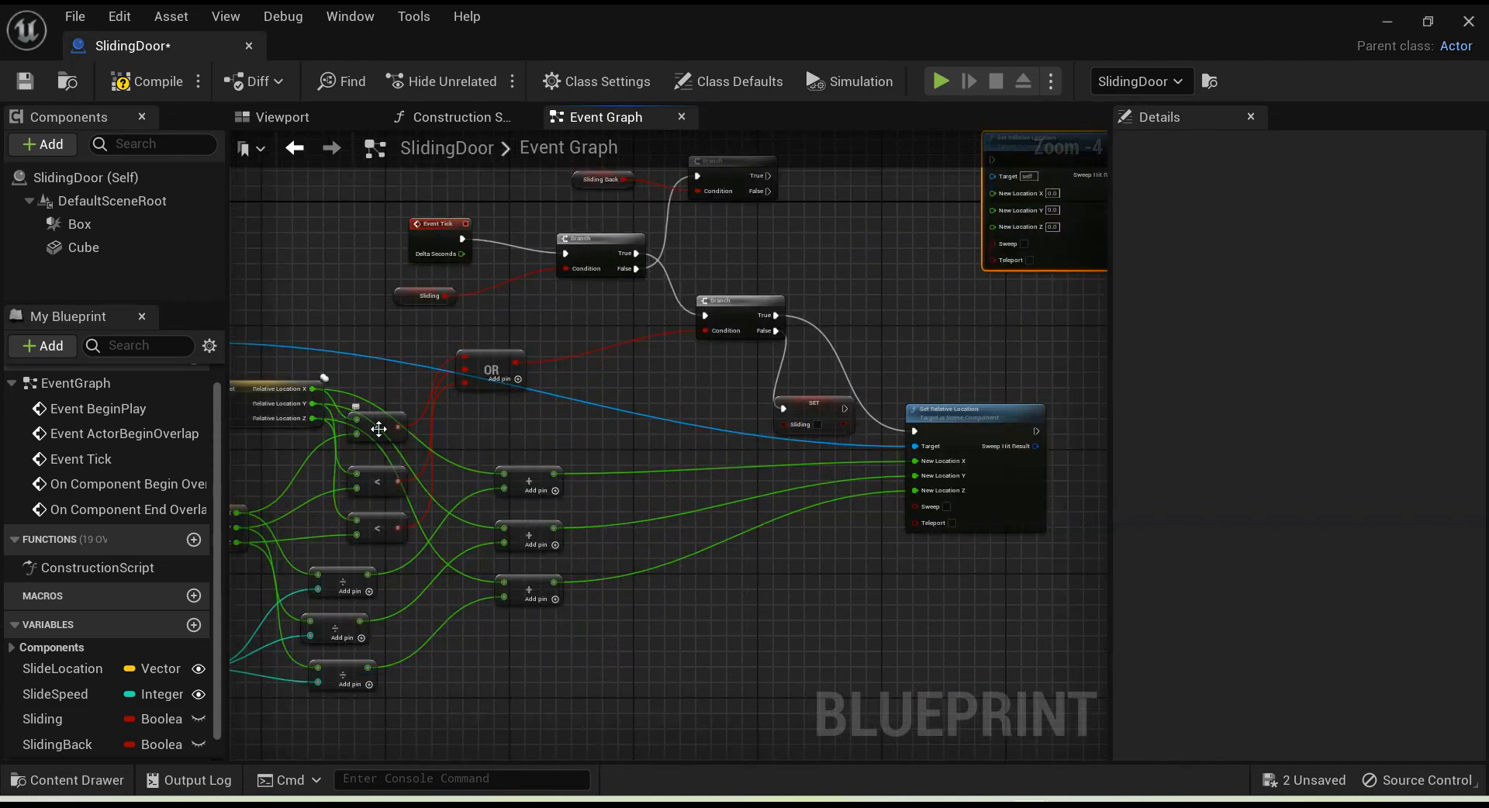
pyautogui.scroll(-2, 588, 475)
pyautogui.moveTo(804, 321); pyautogui.dragTo(789, 440, button='right')
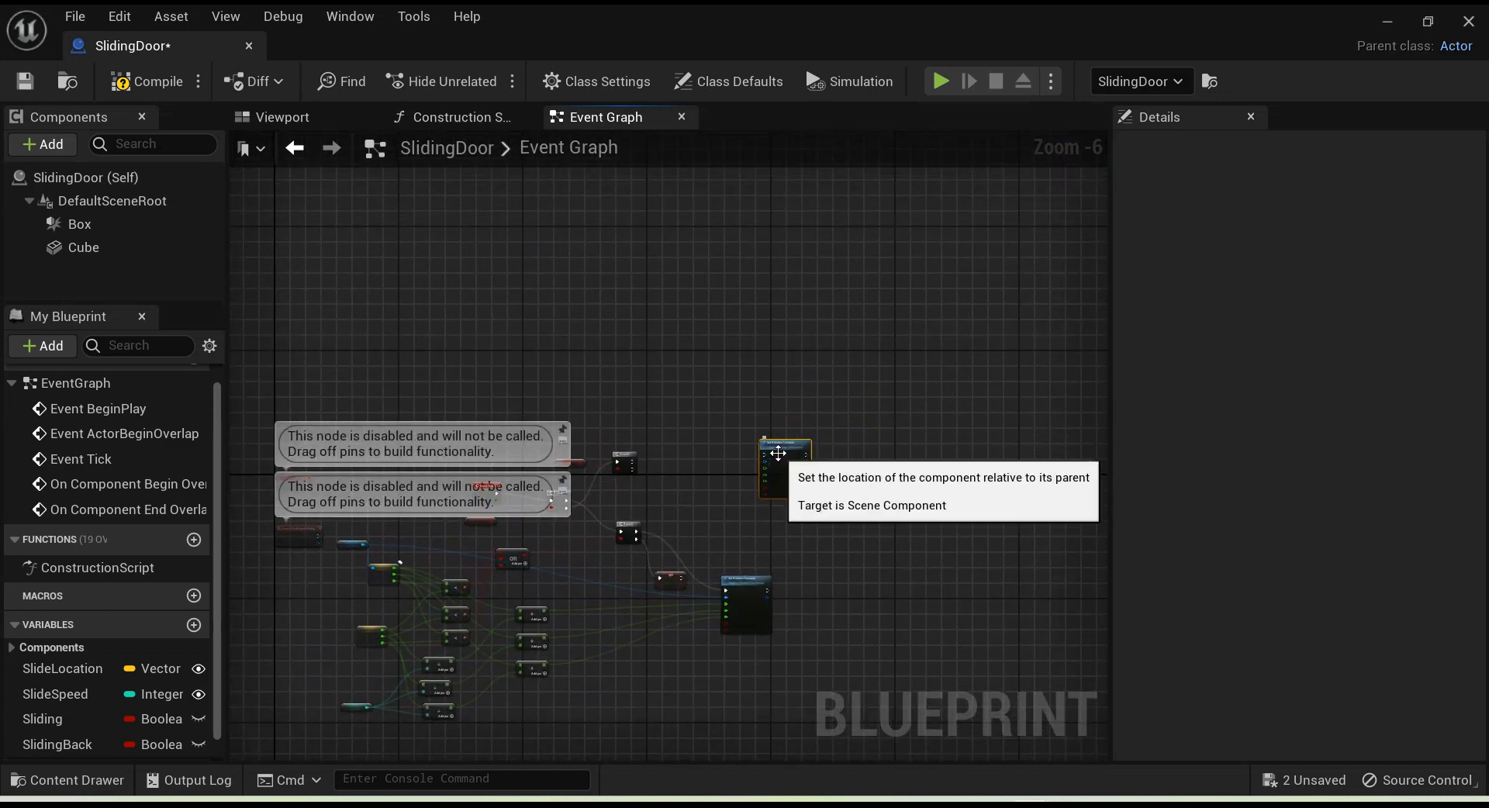
pyautogui.moveTo(800, 447); pyautogui.dragTo(793, 336)
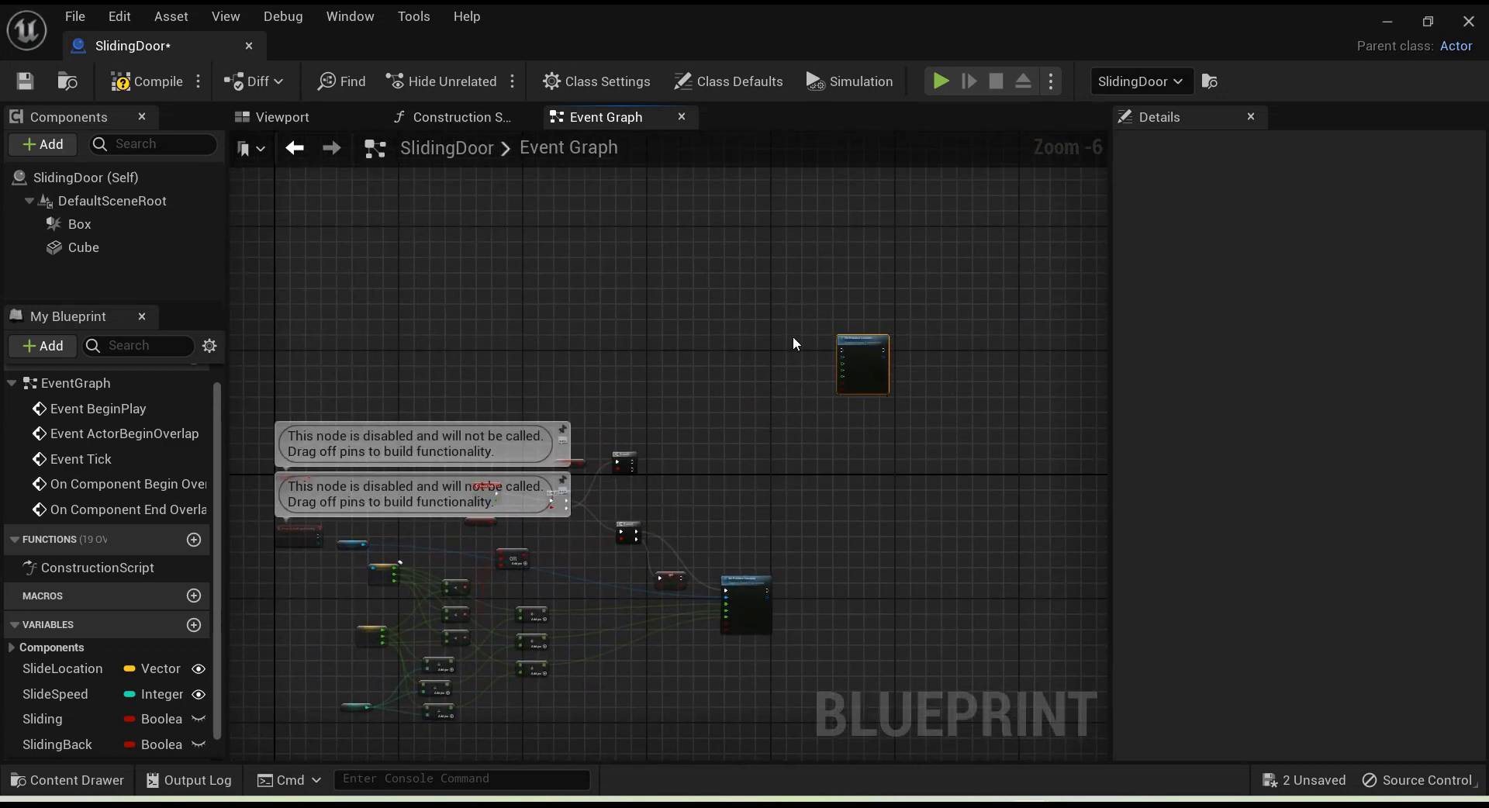
# Step: Move the Cube getter down beside the Relative Location node and shift the three add nodes farther from the division nodes
pyautogui.moveTo(541, 555); pyautogui.dragTo(653, 323, button='right')
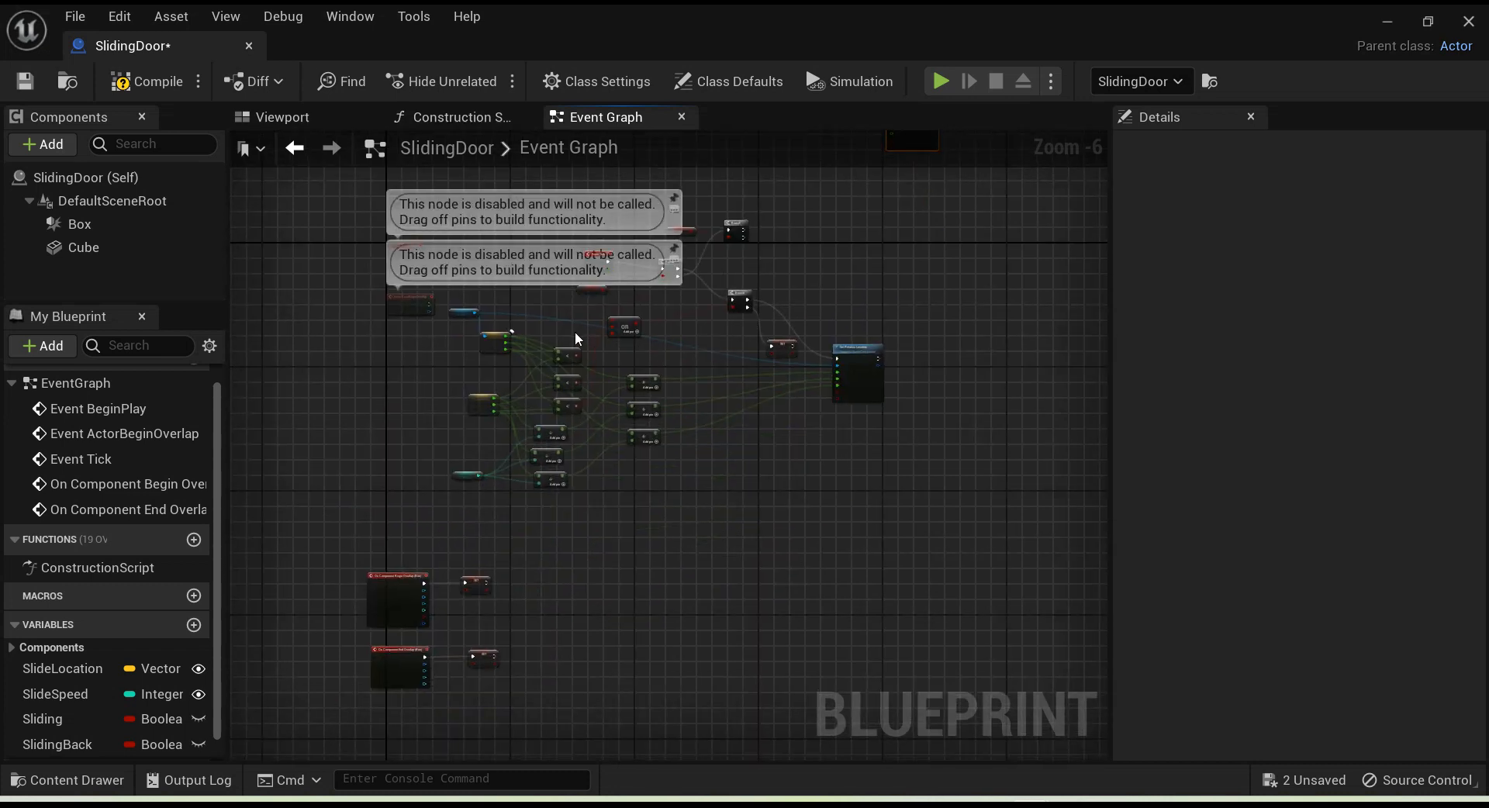
pyautogui.scroll(2, 492, 346)
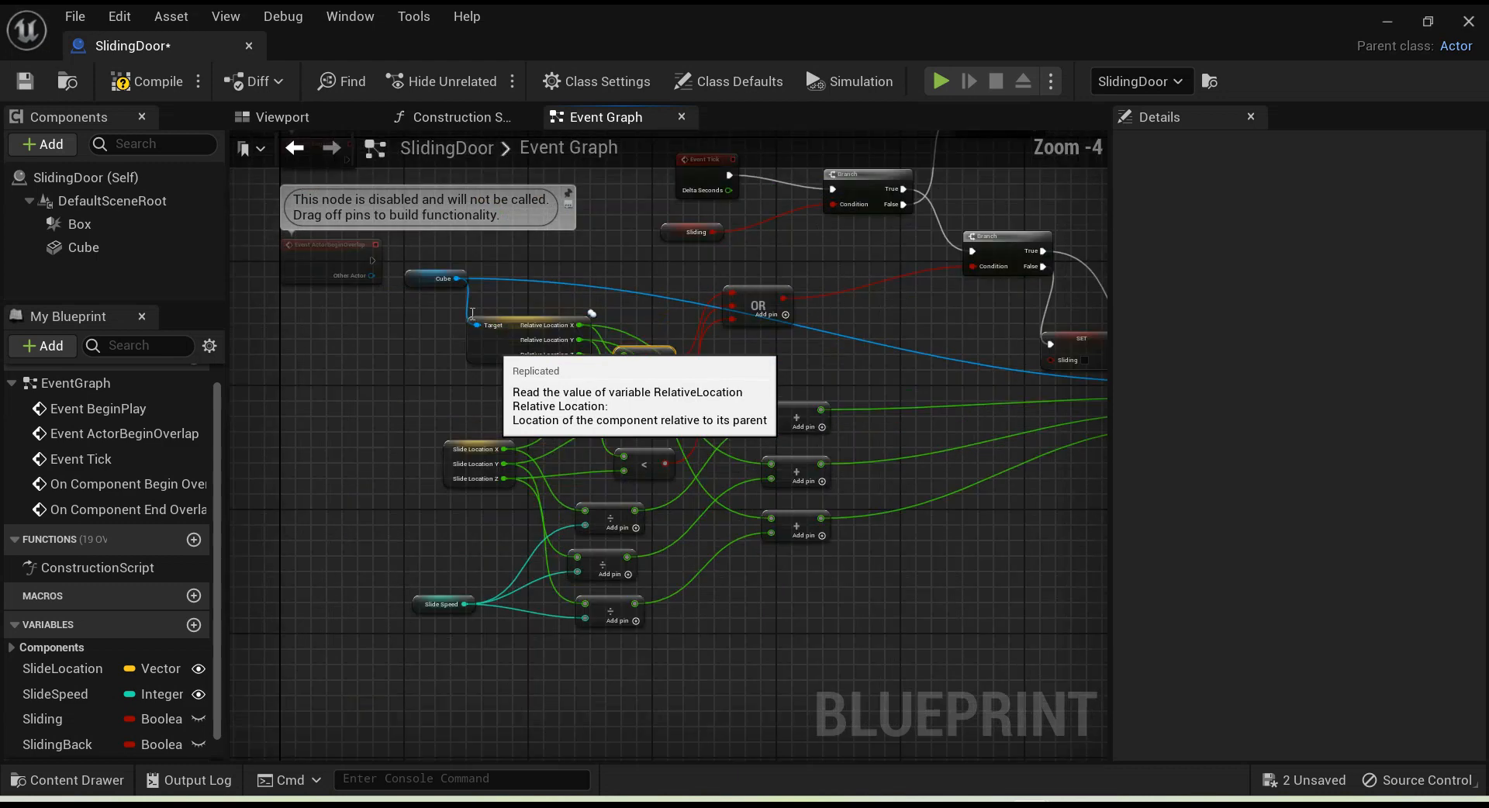
pyautogui.click(429, 309)
pyautogui.moveTo(413, 307); pyautogui.dragTo(389, 362)
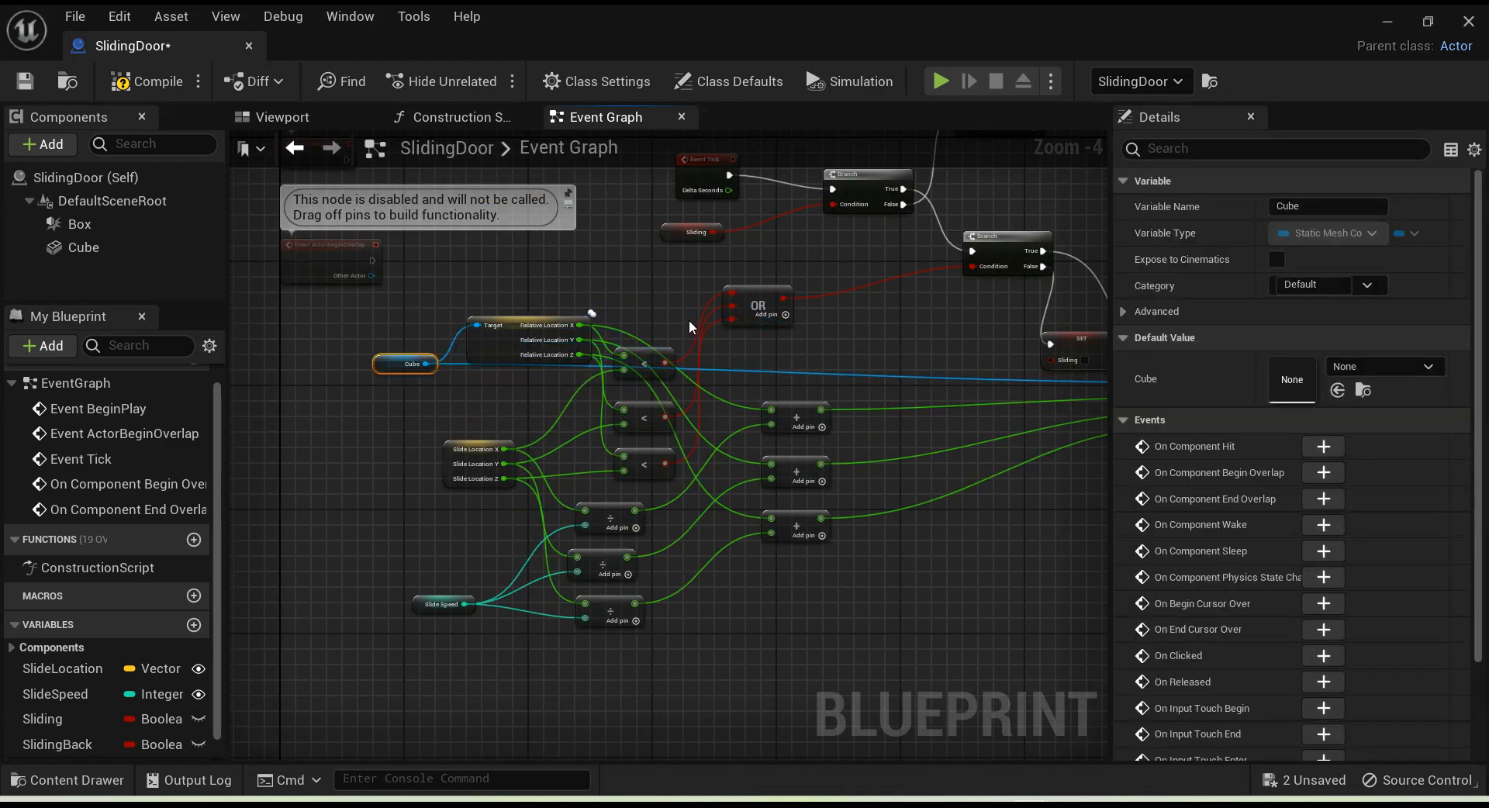
pyautogui.moveTo(820, 283); pyautogui.dragTo(402, 364)
pyautogui.moveTo(851, 382); pyautogui.dragTo(983, 523)
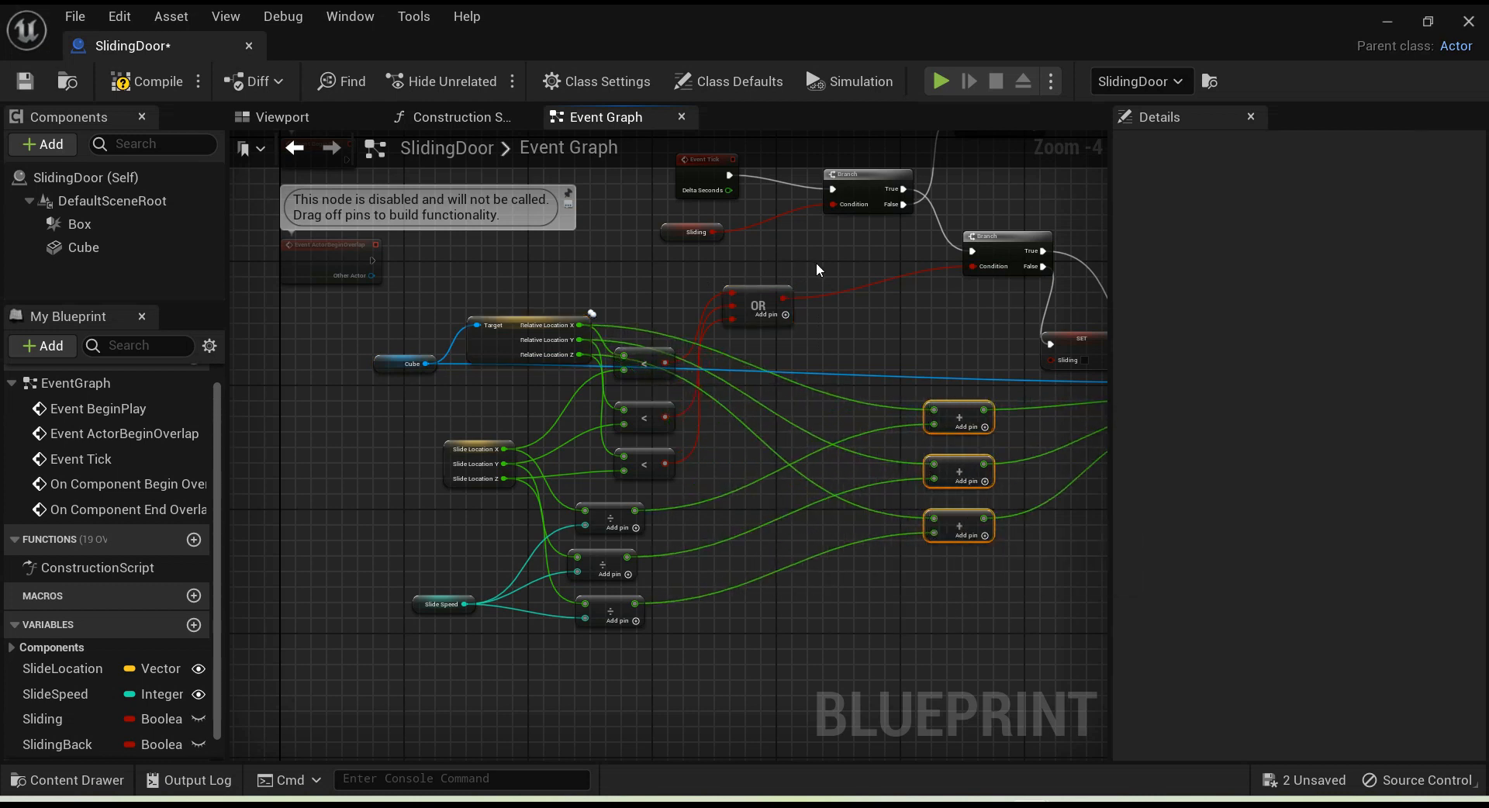
# Step: Copy the getters, Less, OR and divide nodes, paste them above the SlidingBack Branch, and move the pasted OR nearer the comparisons
pyautogui.moveTo(397, 456); pyautogui.dragTo(473, 578)
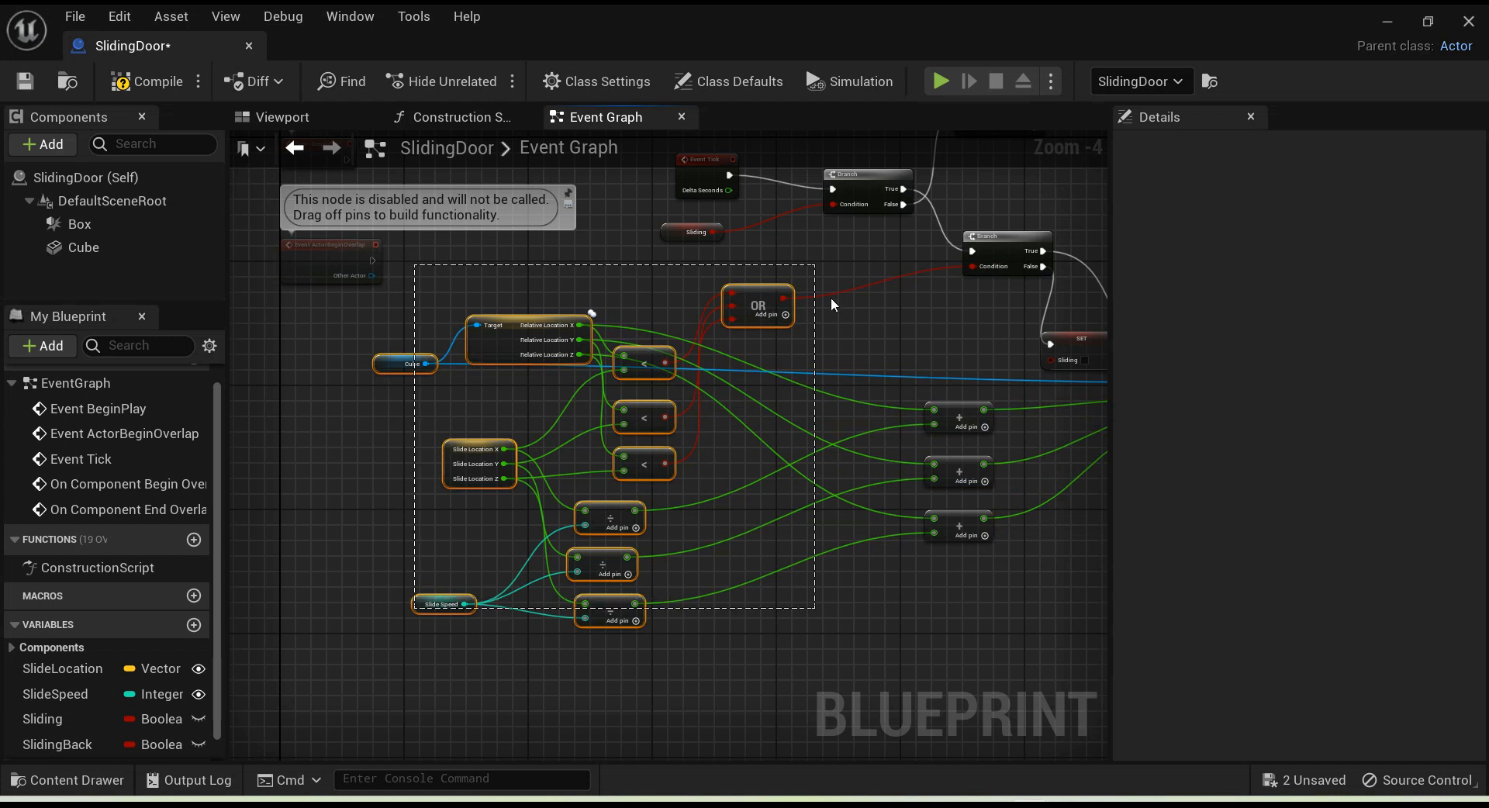
pyautogui.moveTo(823, 286); pyautogui.dragTo(395, 648)
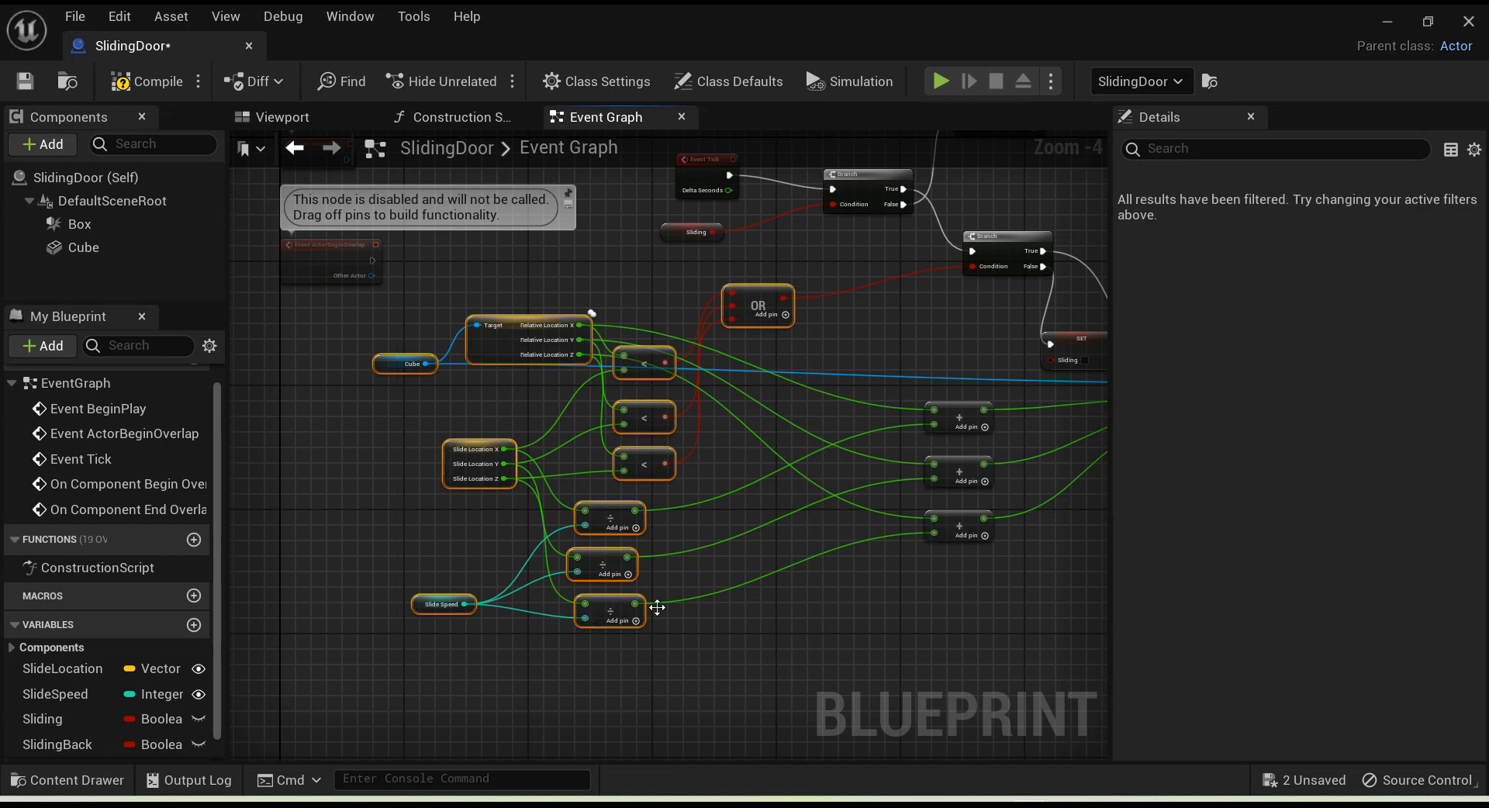
pyautogui.moveTo(951, 325); pyautogui.dragTo(557, 760, button='right')
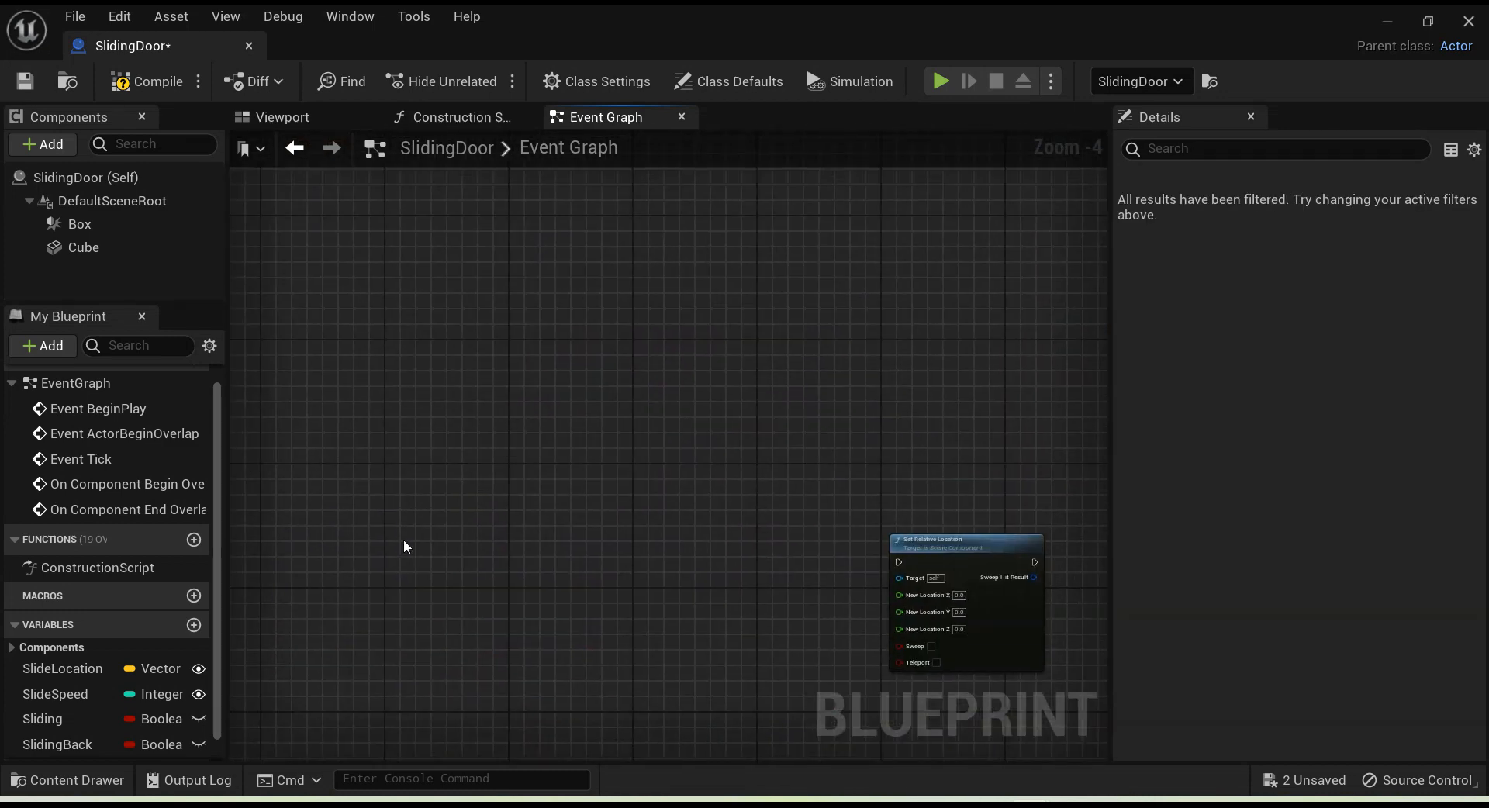
pyautogui.hotkey('ctrl', 'x')
pyautogui.hotkey('ctrl', 'v')
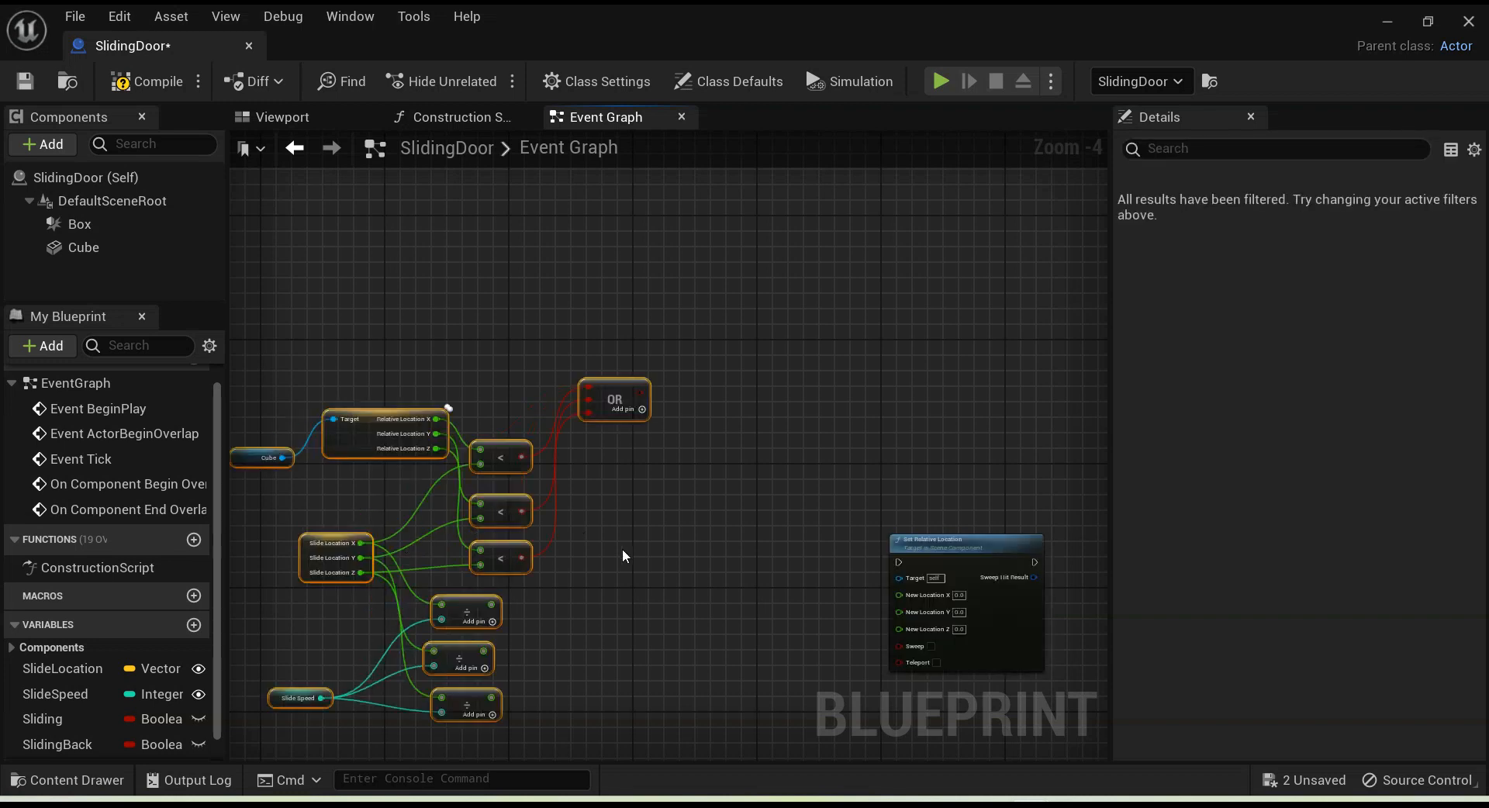
pyautogui.moveTo(624, 552); pyautogui.dragTo(626, 416, button='right')
pyautogui.moveTo(622, 271)
pyautogui.mouseDown()
pyautogui.moveTo(653, 310)
pyautogui.moveTo(616, 254)
pyautogui.mouseUp()
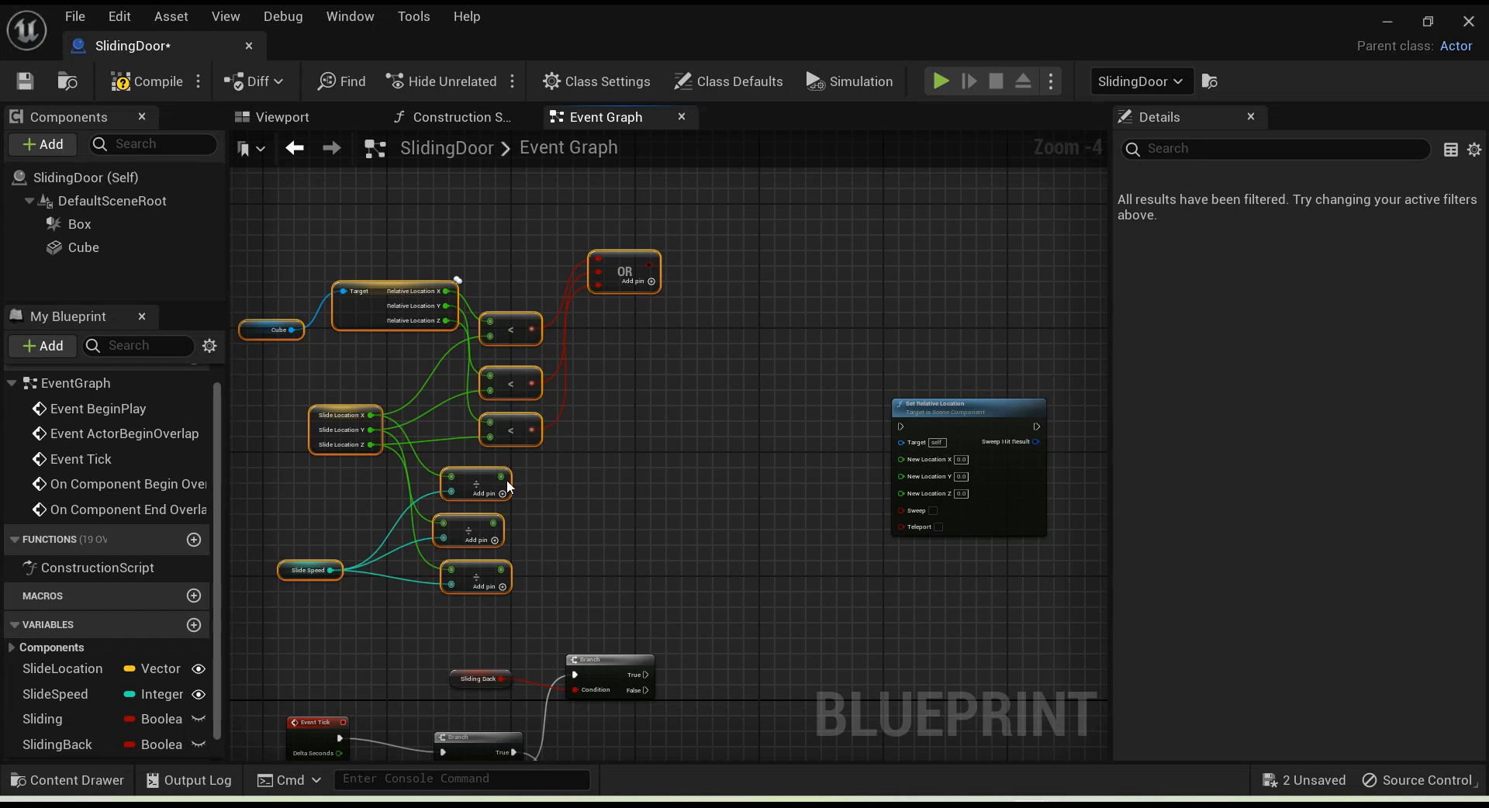
pyautogui.click(580, 276)
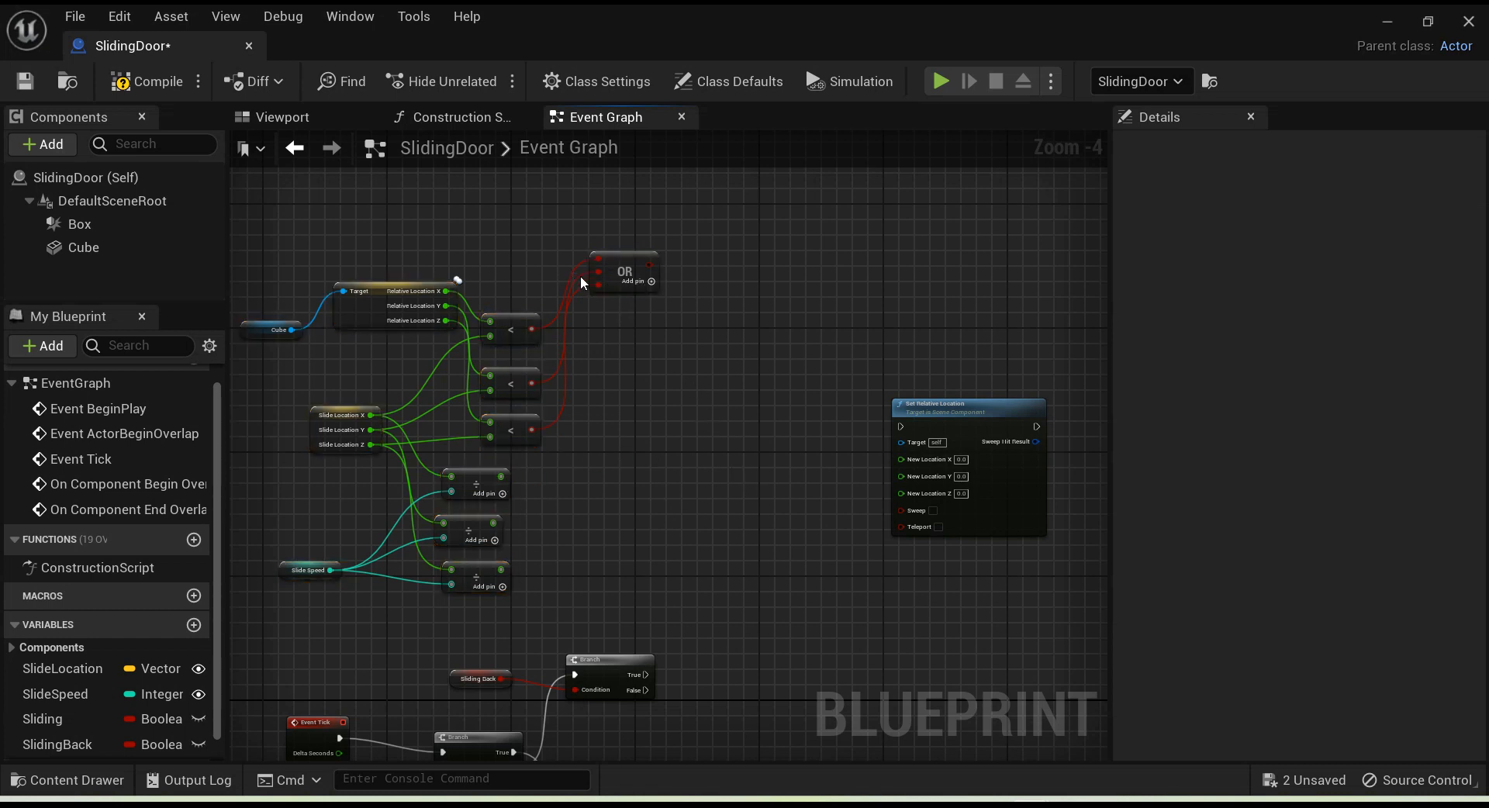
pyautogui.moveTo(626, 281); pyautogui.dragTo(638, 300)
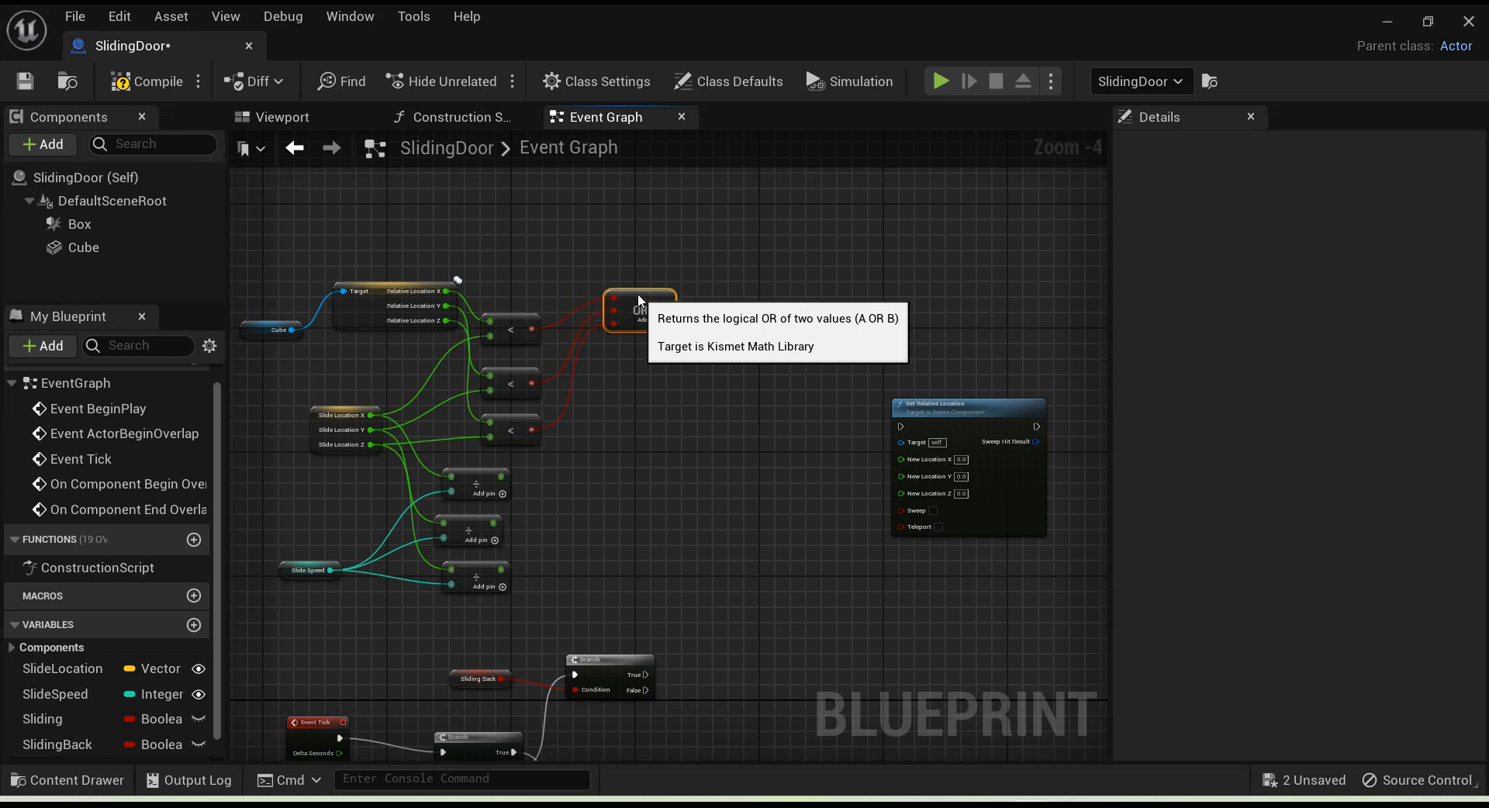
# Step: Delete the three Less nodes from the pasted group
pyautogui.scroll(2, 444, 512)
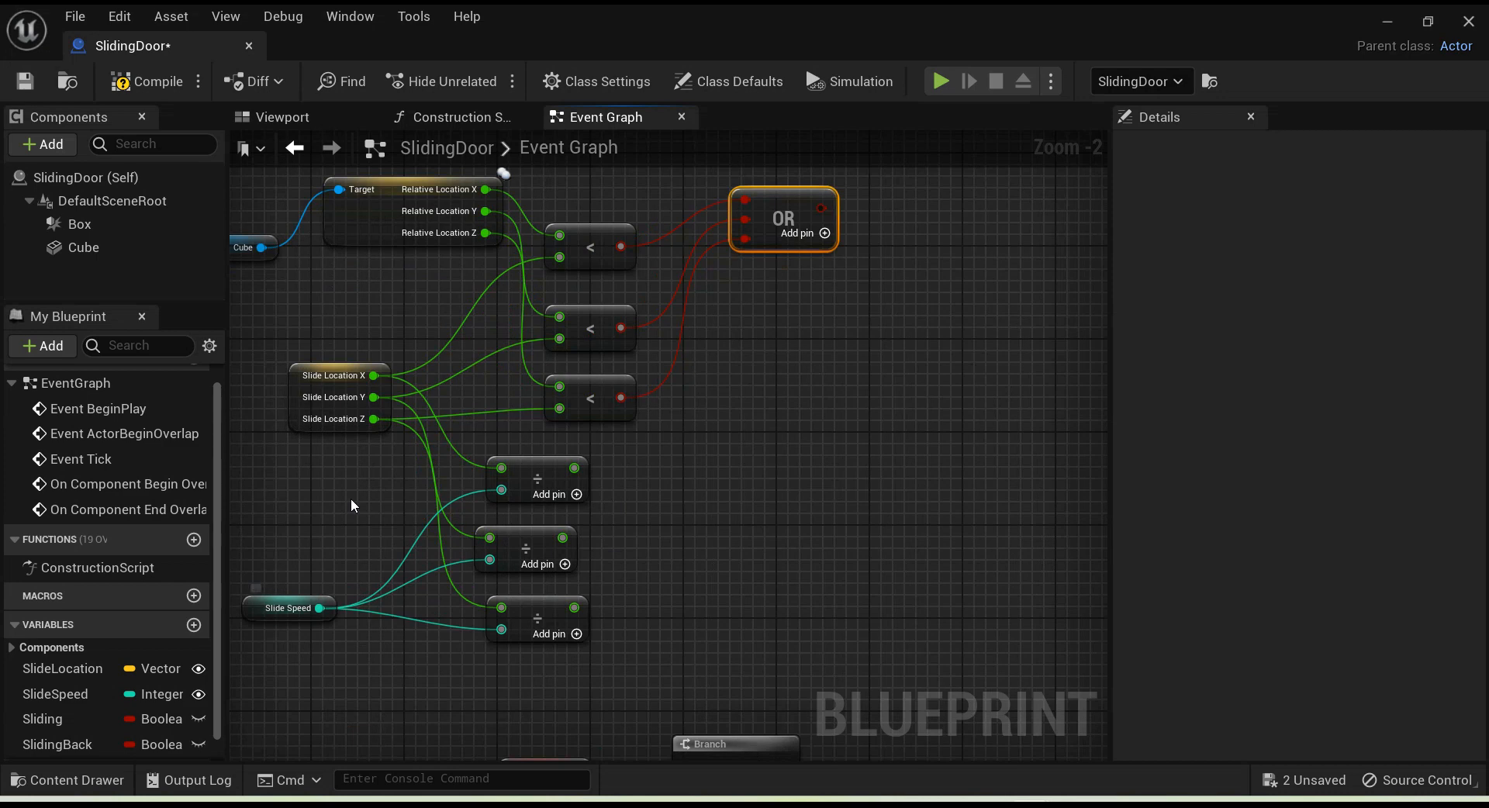
pyautogui.click(580, 325)
pyautogui.click(591, 250)
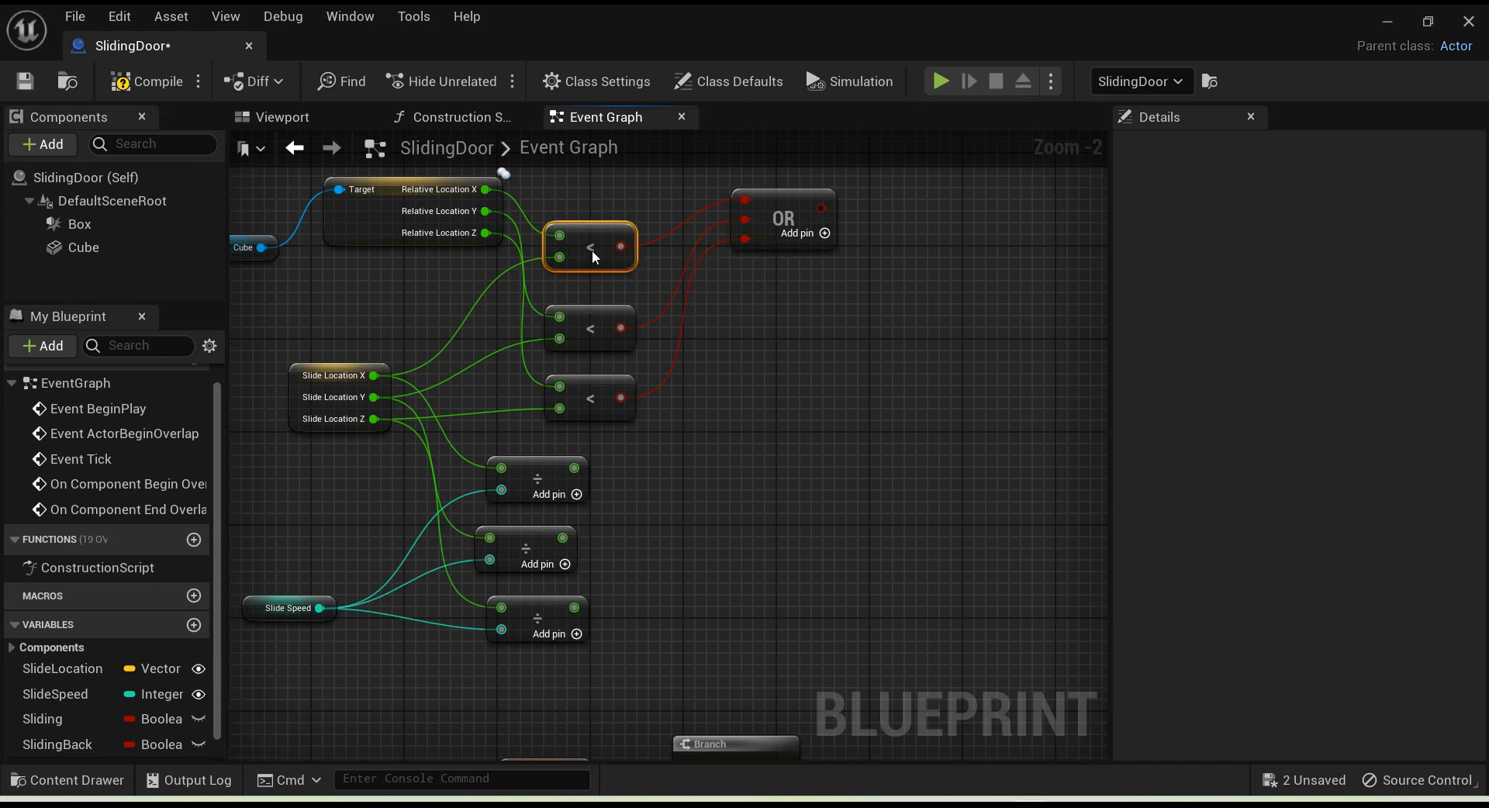
pyautogui.rightClick(592, 249)
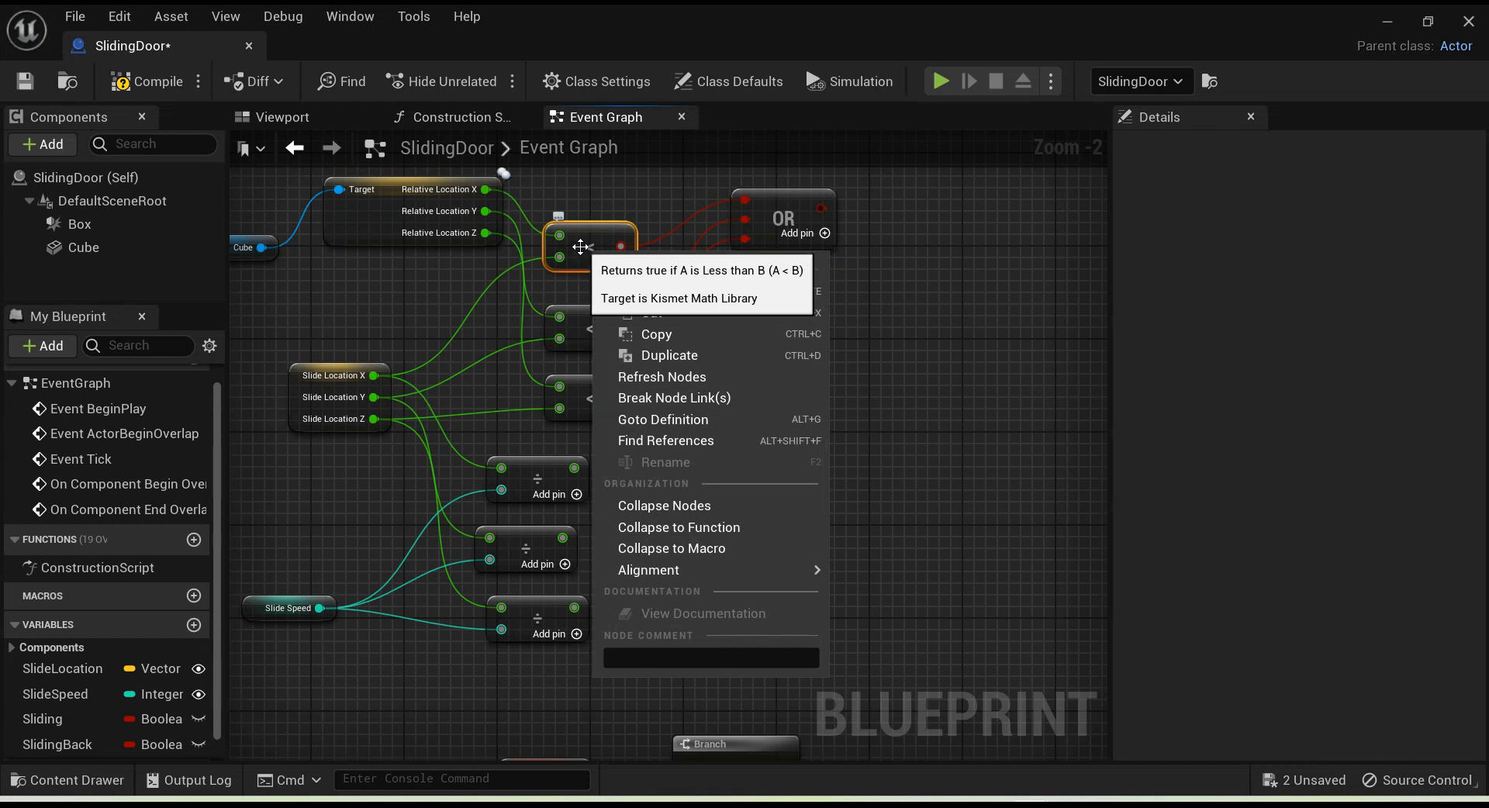
pyautogui.press('Escape')
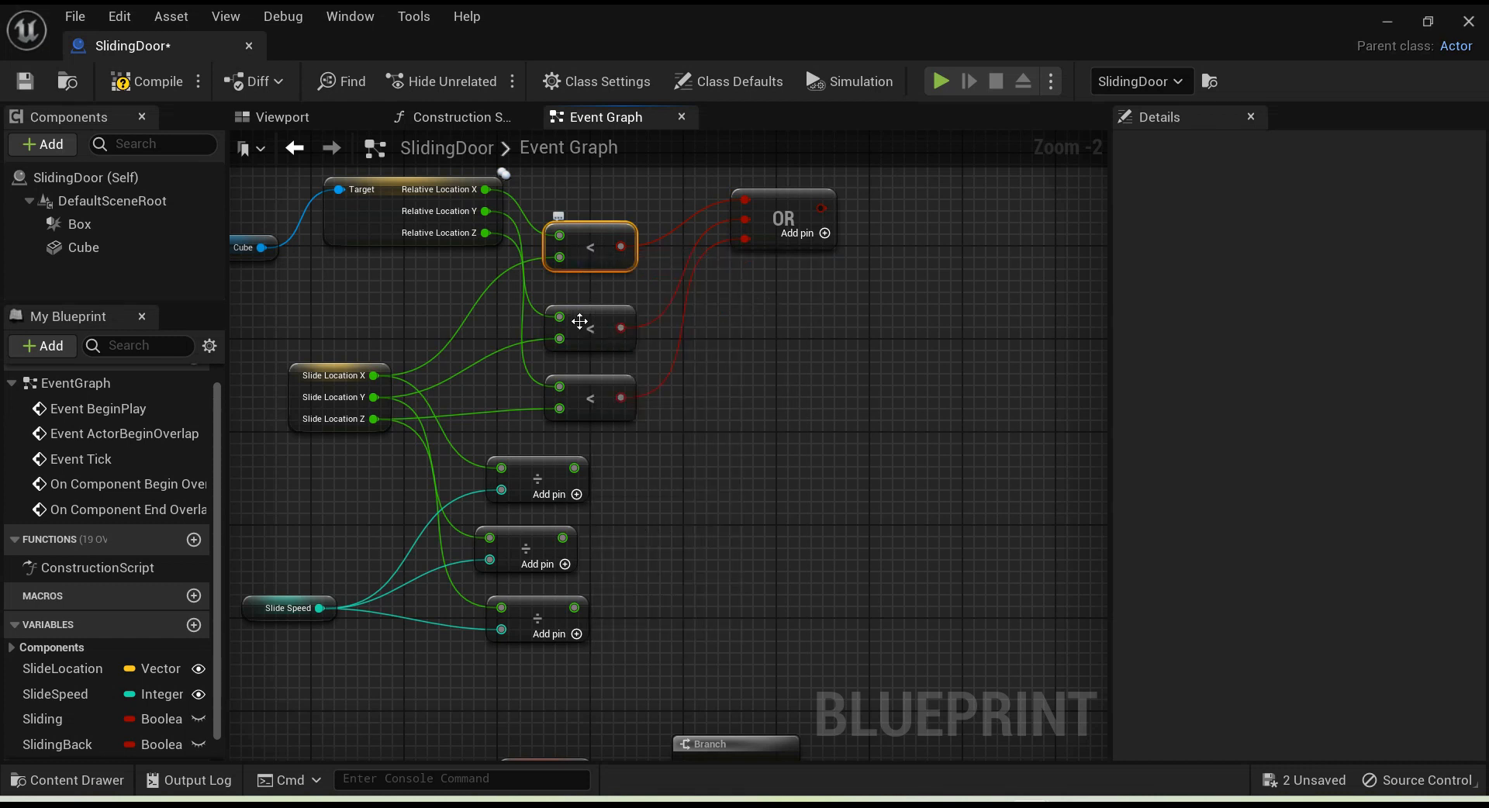
pyautogui.press('Delete')
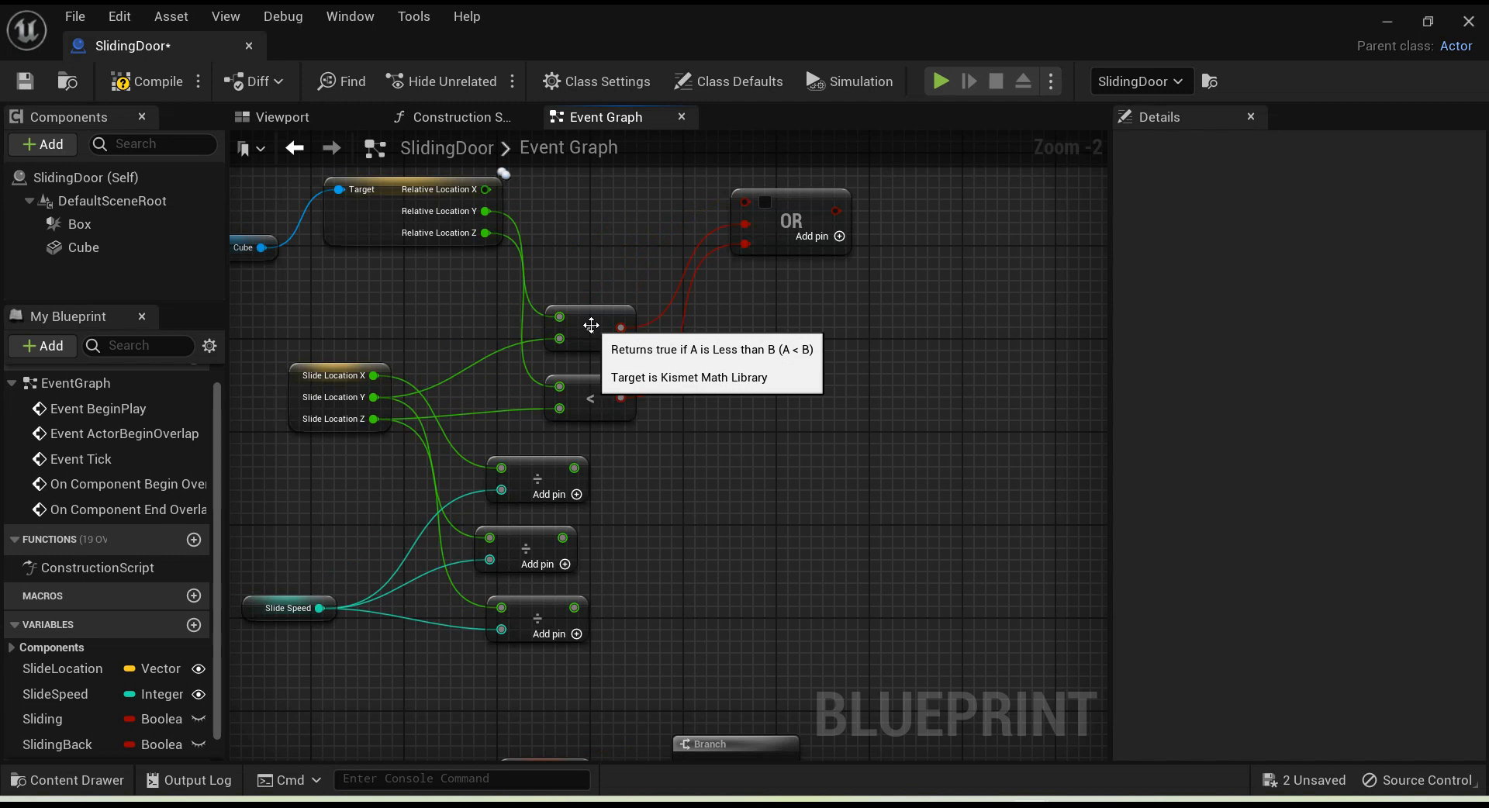
pyautogui.click(591, 325)
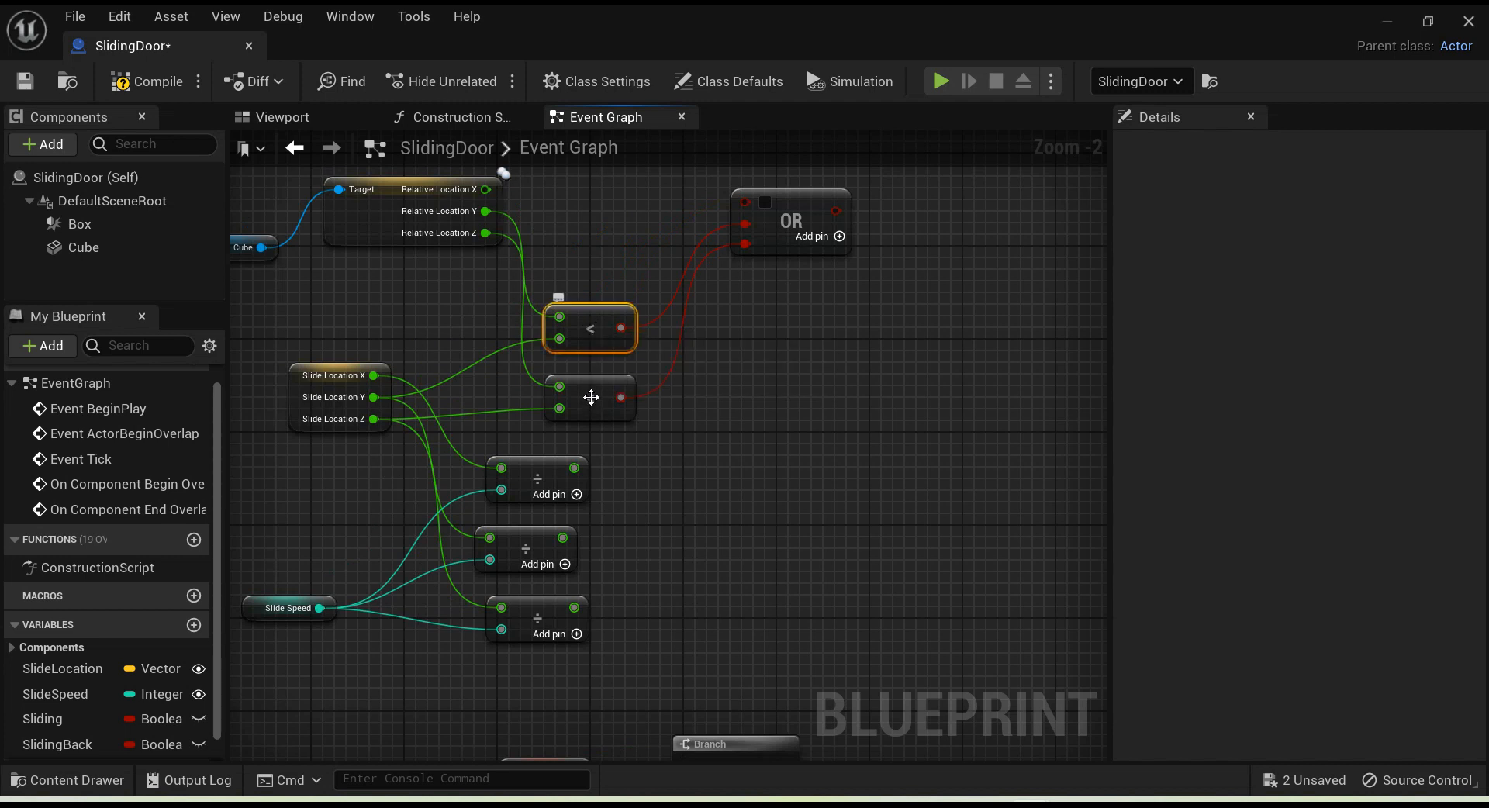
pyautogui.press('Delete')
pyautogui.click(592, 399)
pyautogui.press('Delete')
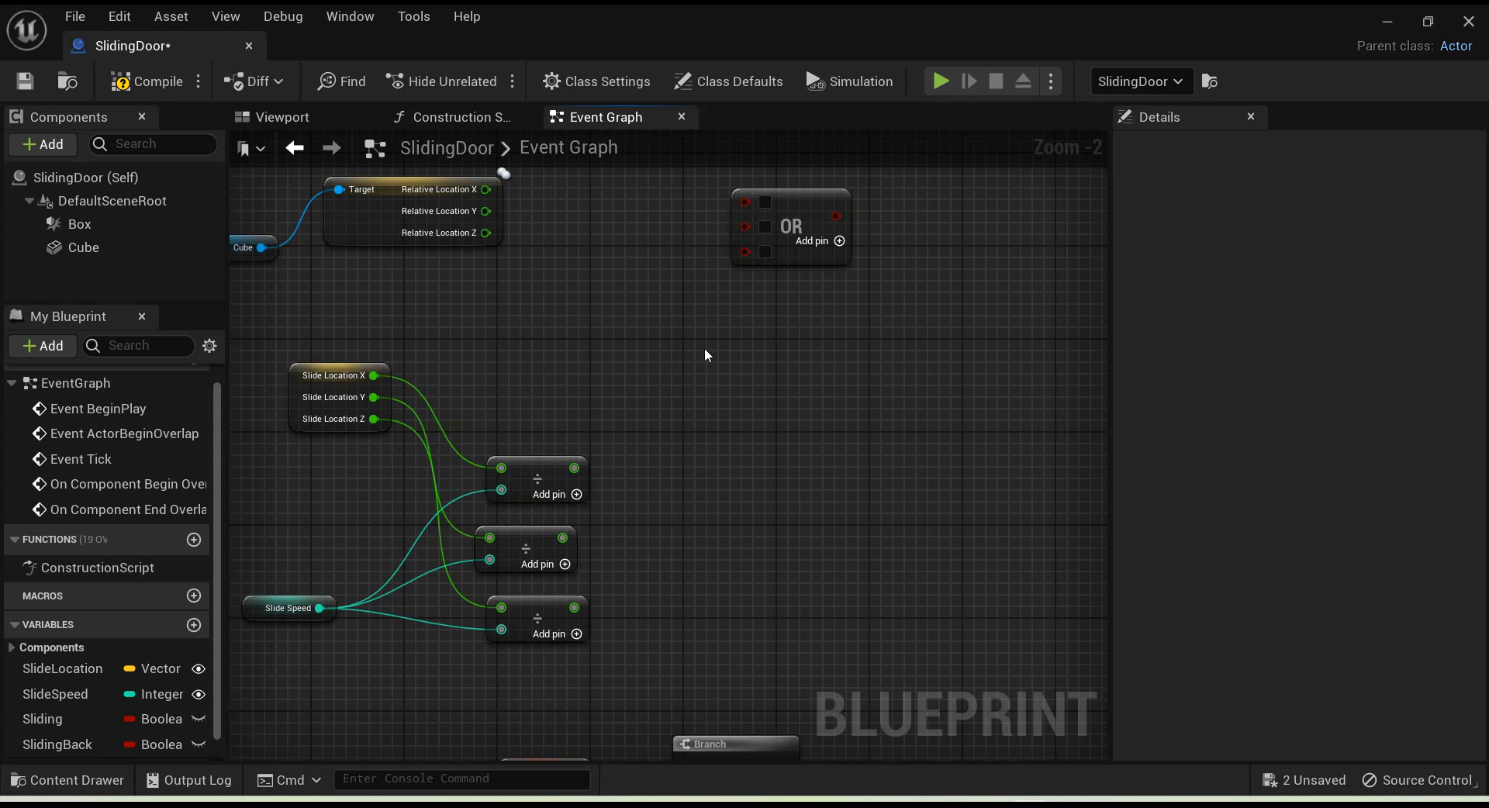
# Step: Add three Greater nodes stacked between the Relative Location getter and the pasted OR node
pyautogui.rightClick(588, 331)
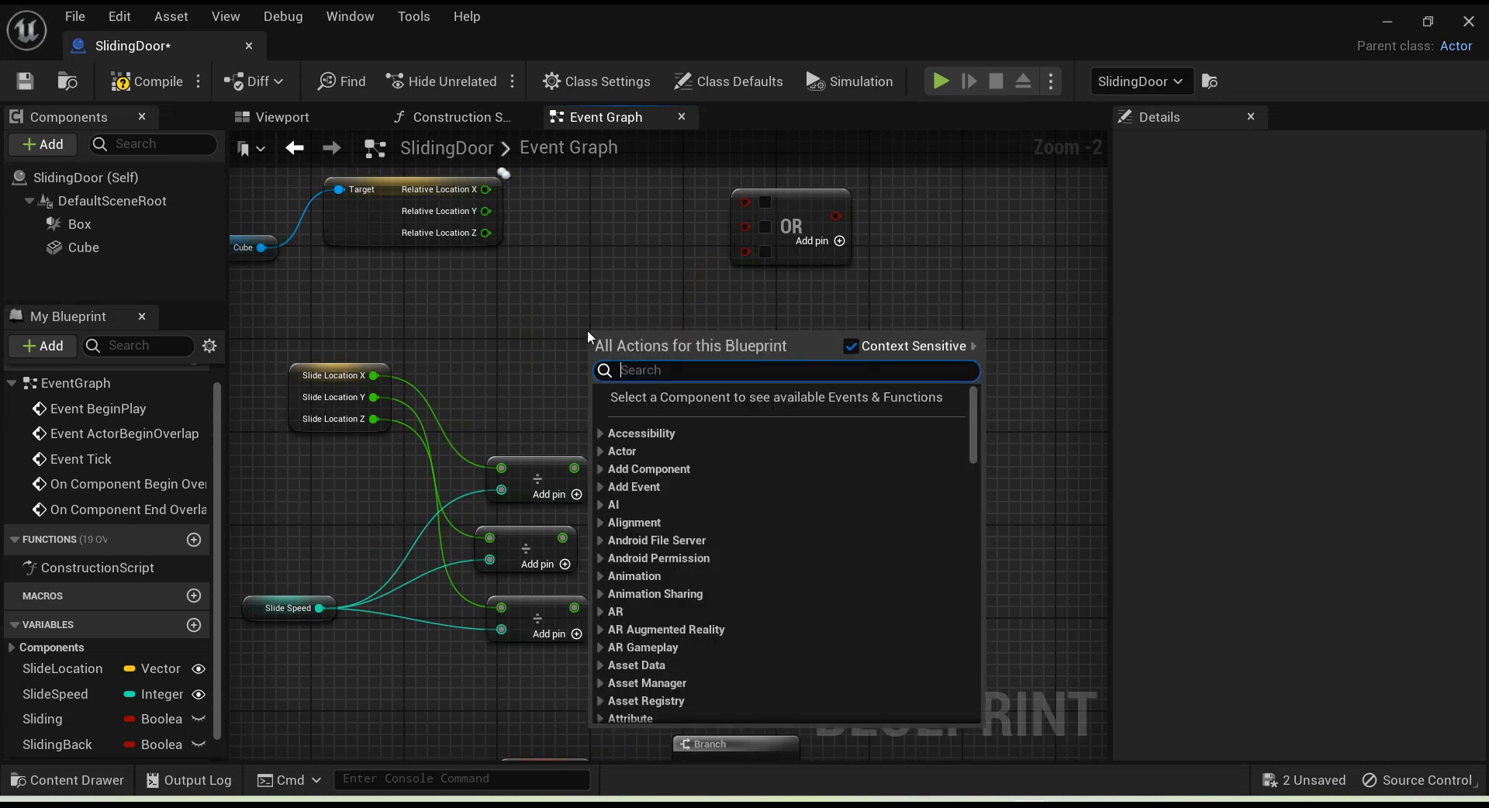
pyautogui.write('>')
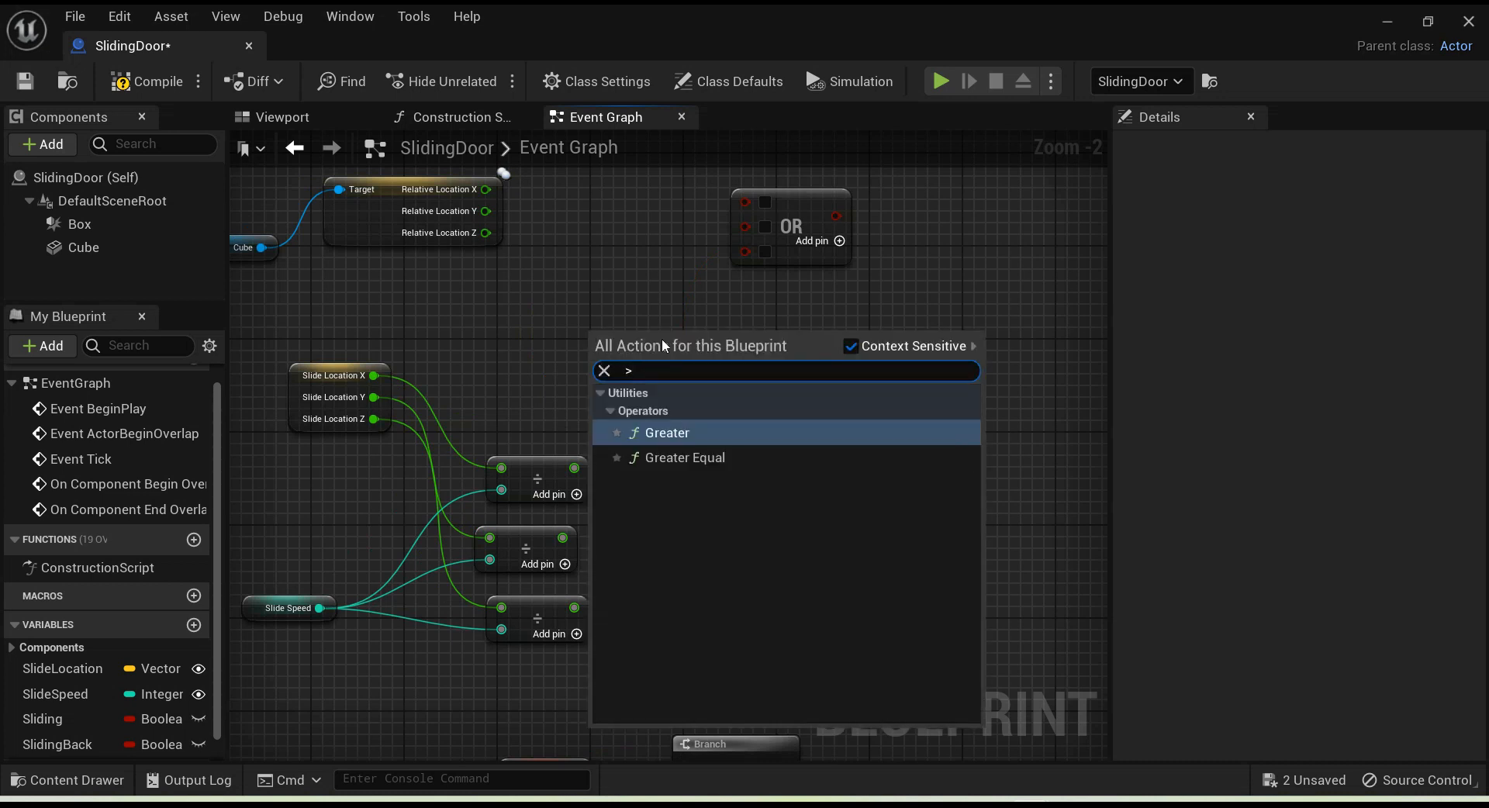
pyautogui.click(705, 432)
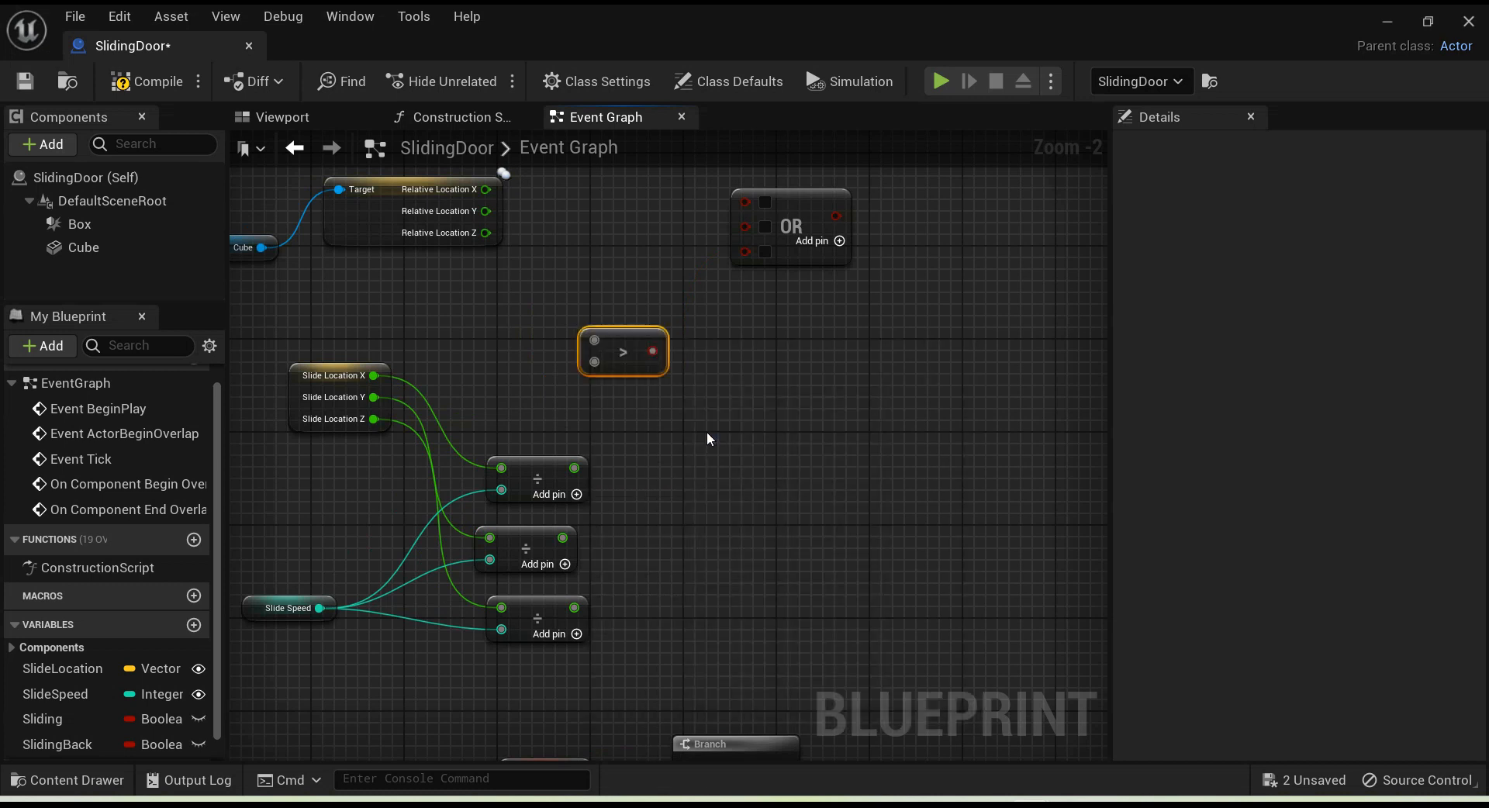
pyautogui.moveTo(629, 352); pyautogui.dragTo(607, 247)
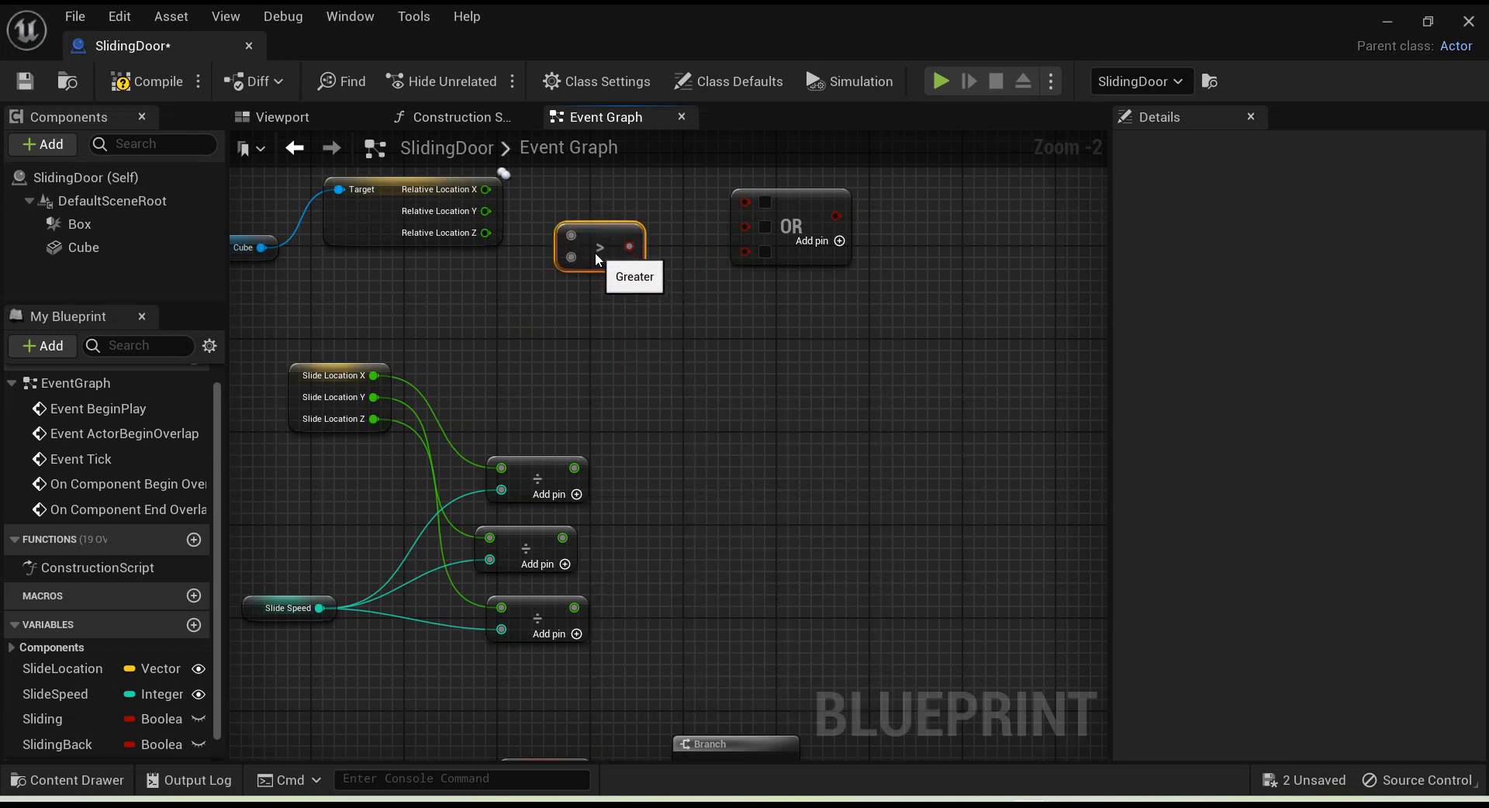
pyautogui.hotkey('ctrl', 'c')
pyautogui.hotkey('ctrl', 'v')
pyautogui.hotkey('ctrl', 'v')
pyautogui.moveTo(692, 417); pyautogui.dragTo(610, 337)
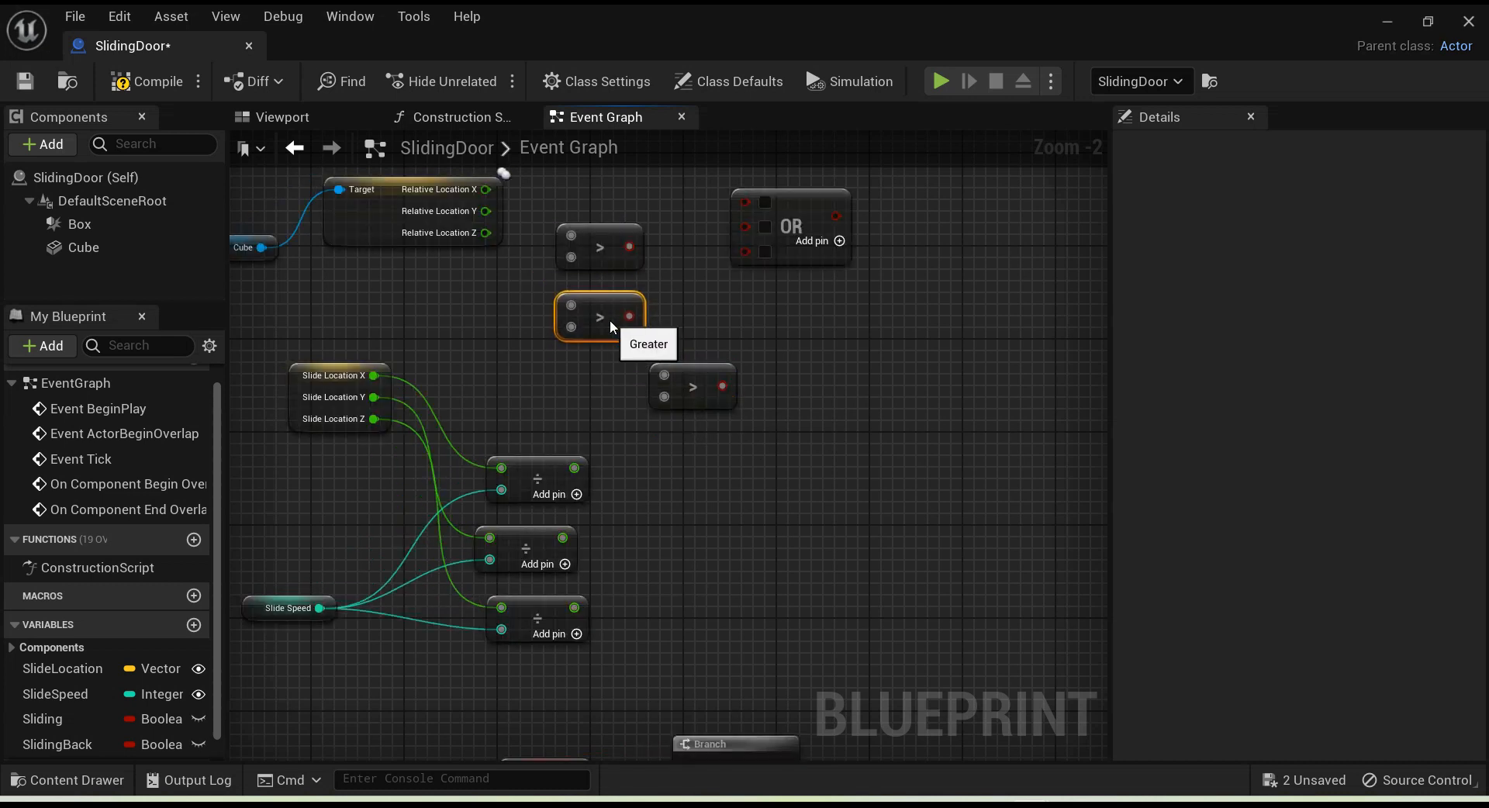
pyautogui.moveTo(651, 394); pyautogui.dragTo(620, 397)
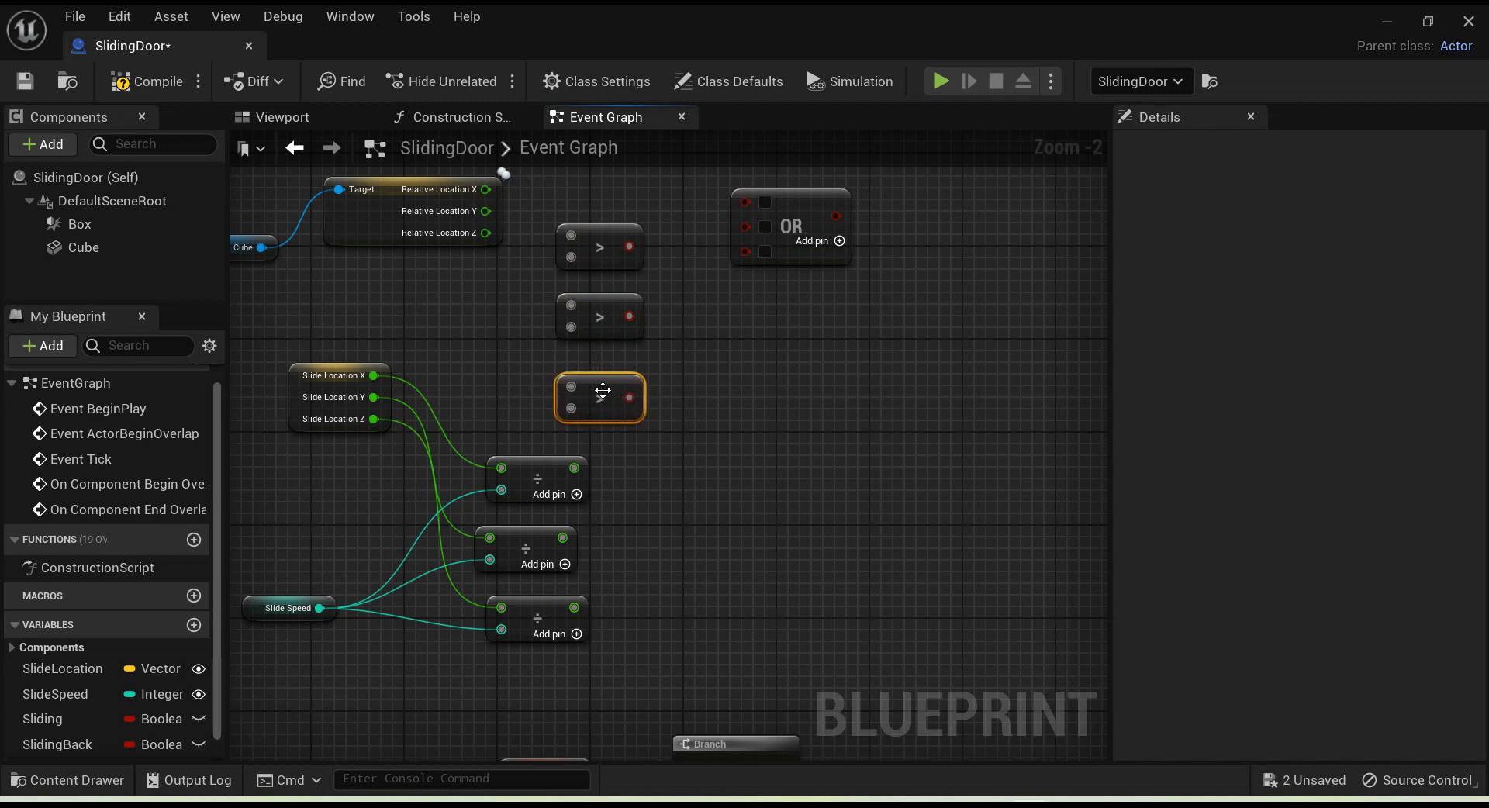
# Step: Wire the Relative Location X, Y and Z outputs into the three Greater nodes' first inputs and the matching Slide Location values into their second inputs
pyautogui.moveTo(485, 190); pyautogui.dragTo(567, 234)
pyautogui.moveTo(373, 376); pyautogui.dragTo(579, 259)
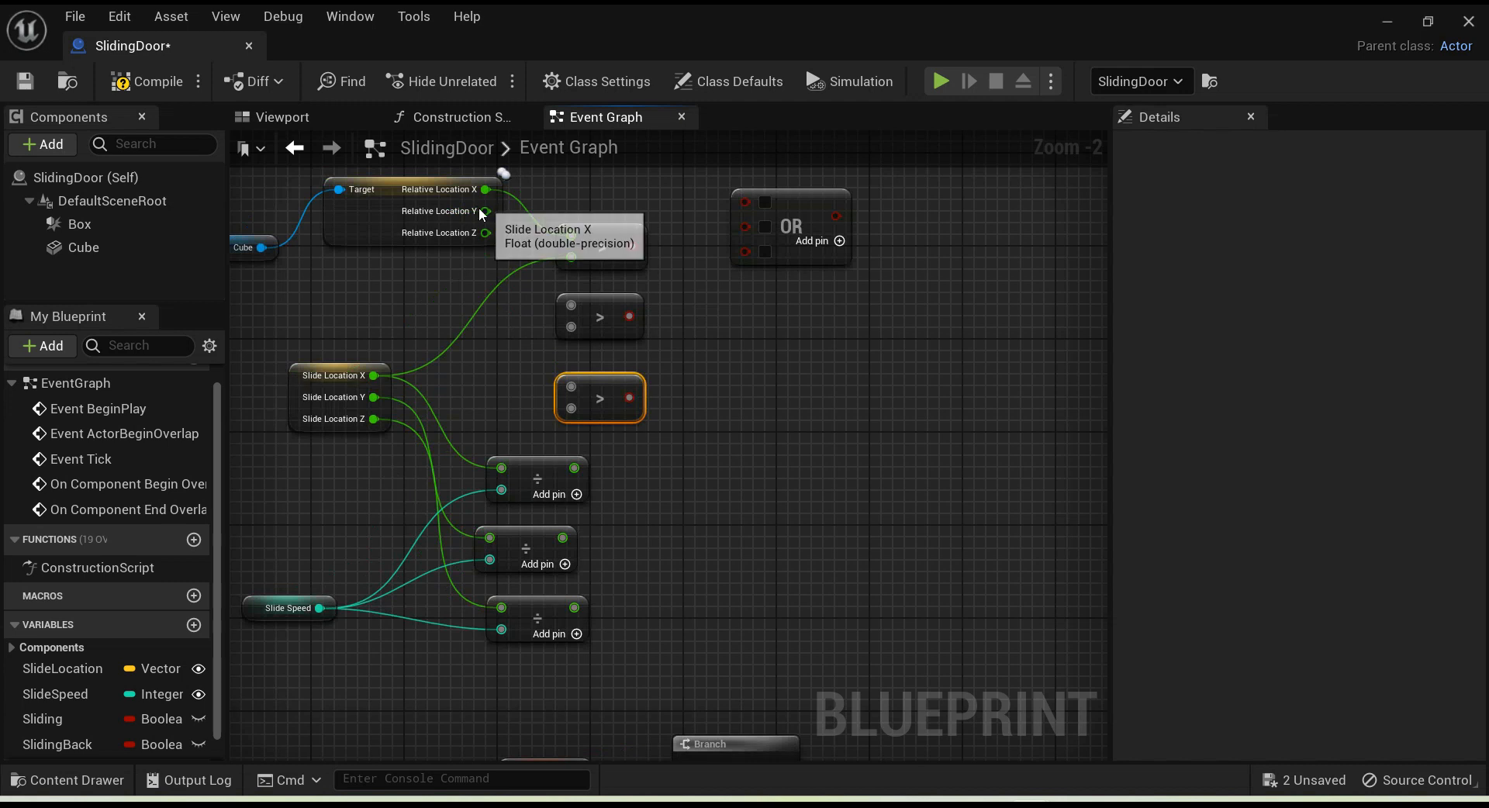
pyautogui.moveTo(486, 211); pyautogui.dragTo(570, 304)
pyautogui.moveTo(375, 397); pyautogui.dragTo(576, 336)
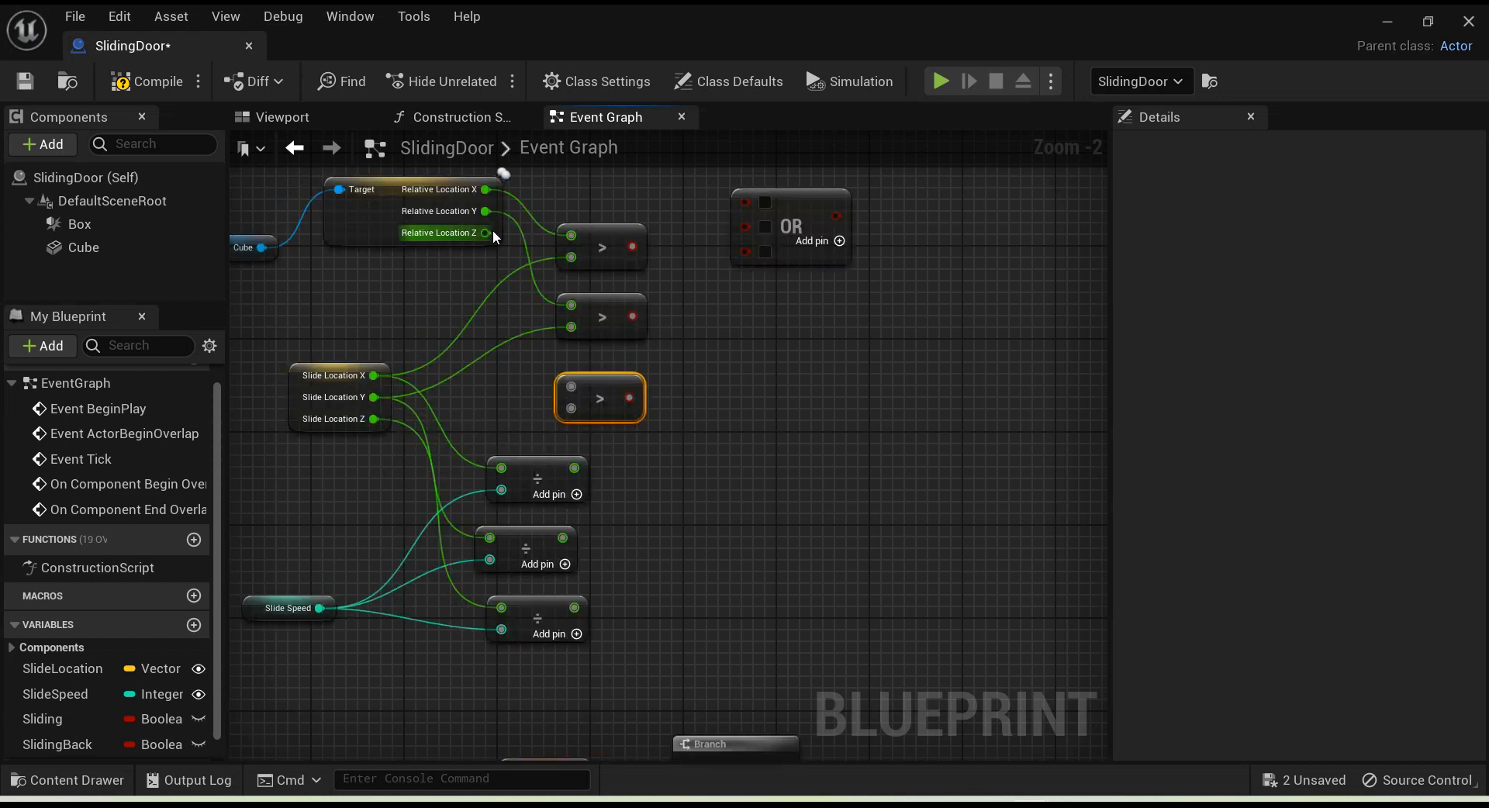
pyautogui.moveTo(485, 233); pyautogui.dragTo(576, 393)
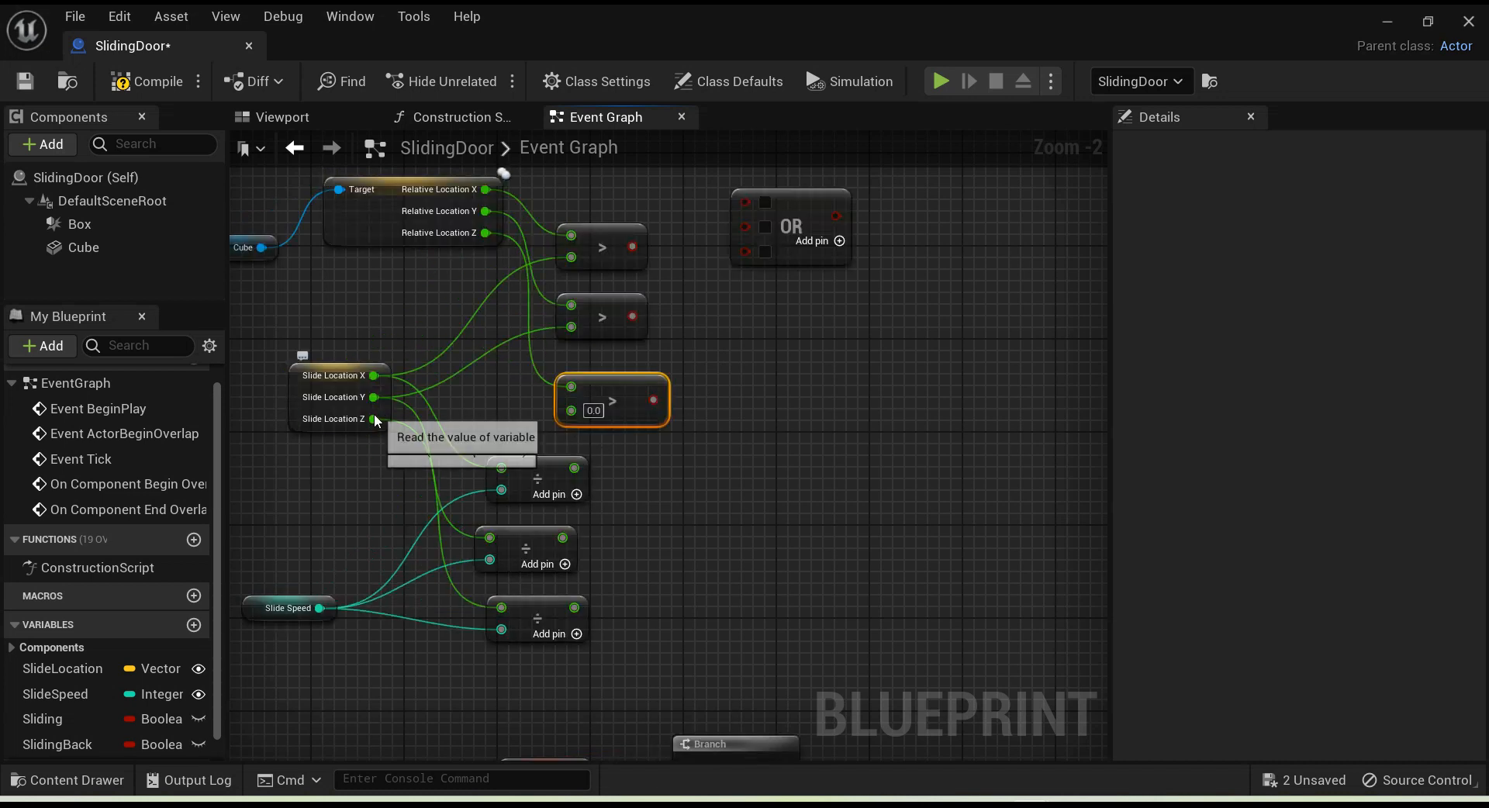
pyautogui.moveTo(374, 418); pyautogui.dragTo(584, 409)
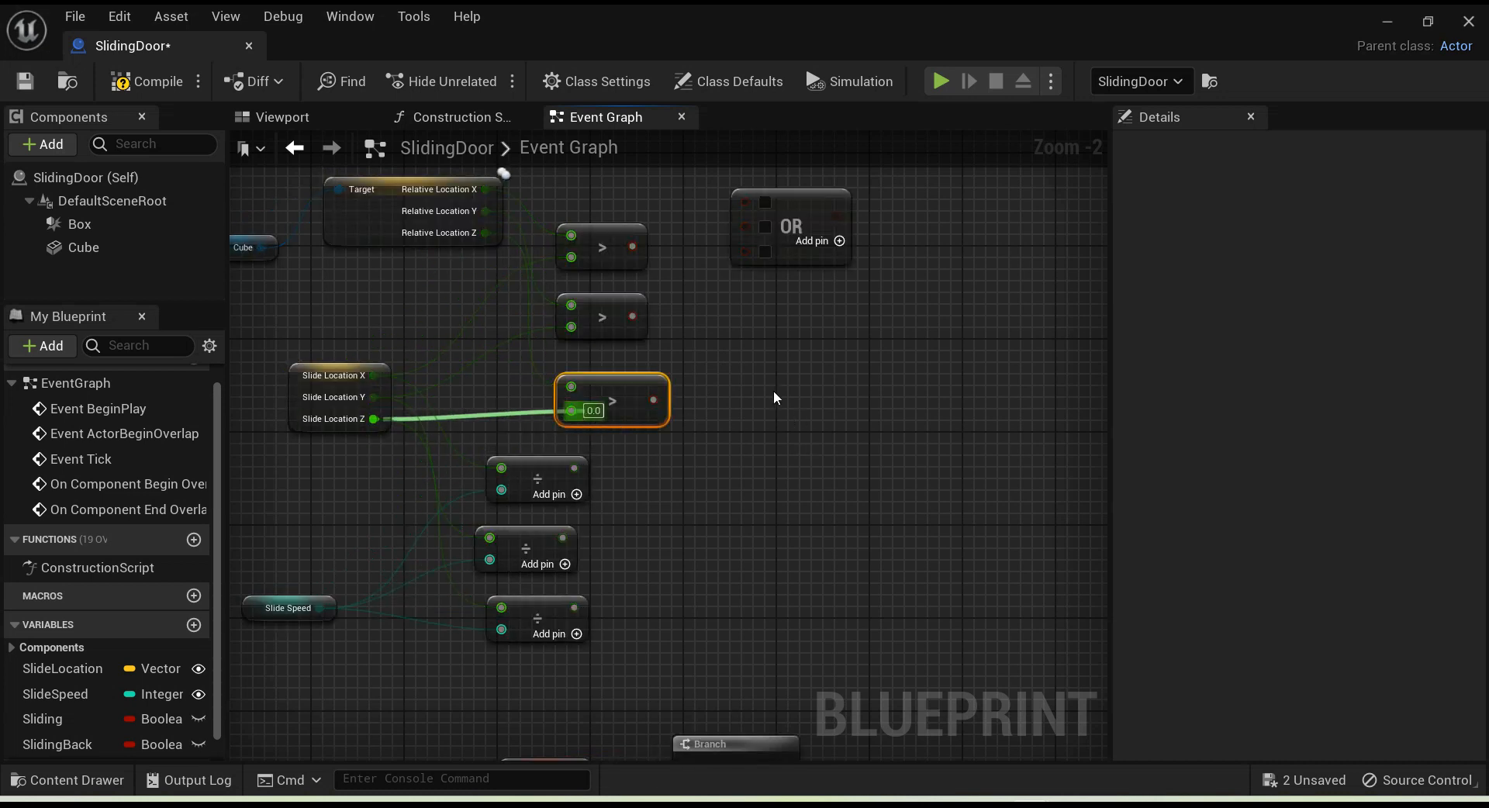
# Step: Connect the three Greater results to the three inputs of the OR node
pyautogui.moveTo(632, 247); pyautogui.dragTo(745, 202)
pyautogui.moveTo(636, 306); pyautogui.dragTo(747, 221)
pyautogui.moveTo(632, 398); pyautogui.dragTo(756, 240)
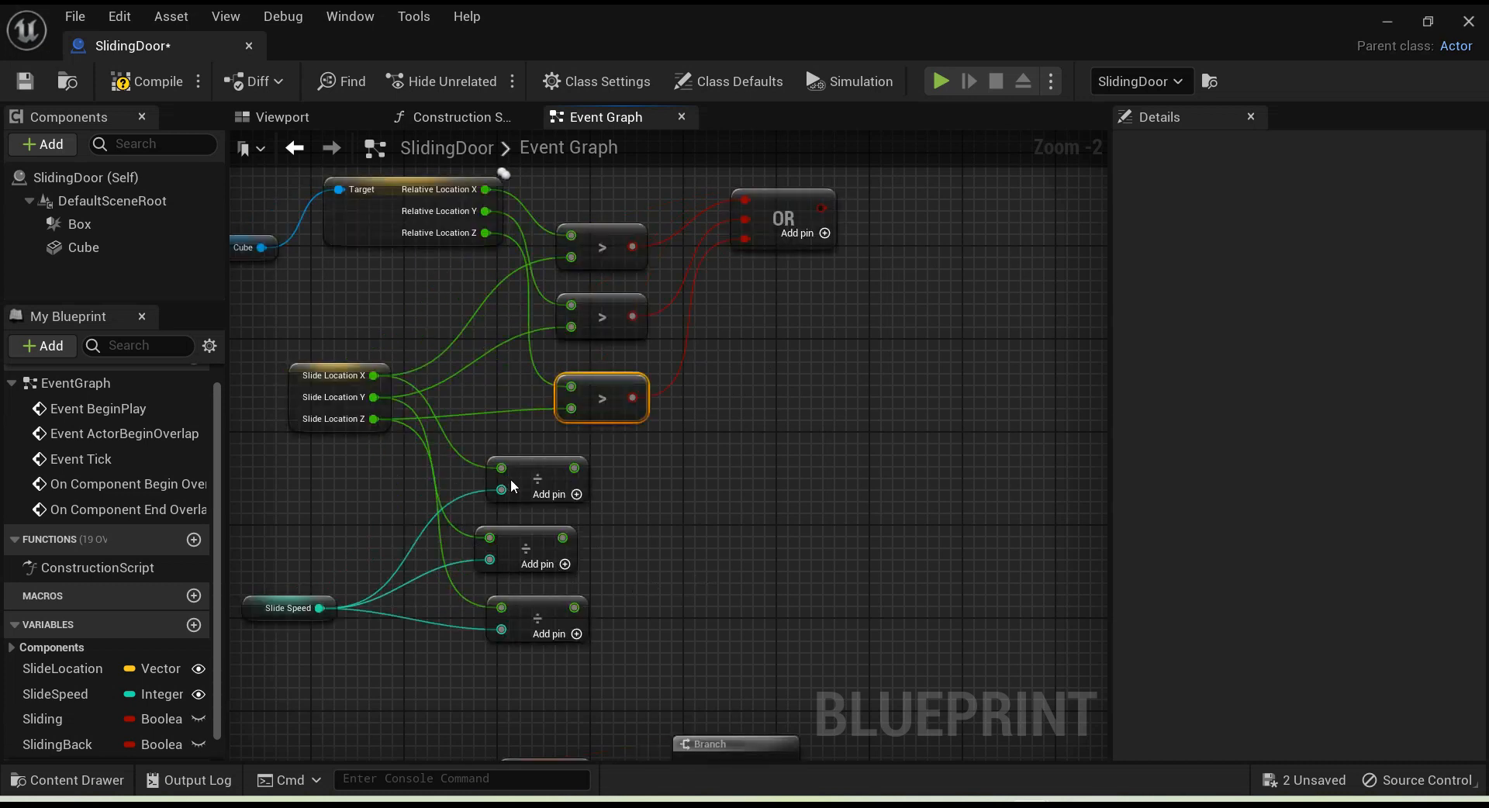
# Step: Add a Subtract node that takes the divided Slide Location X away from Relative Location X
pyautogui.moveTo(754, 486); pyautogui.dragTo(570, 516, button='right')
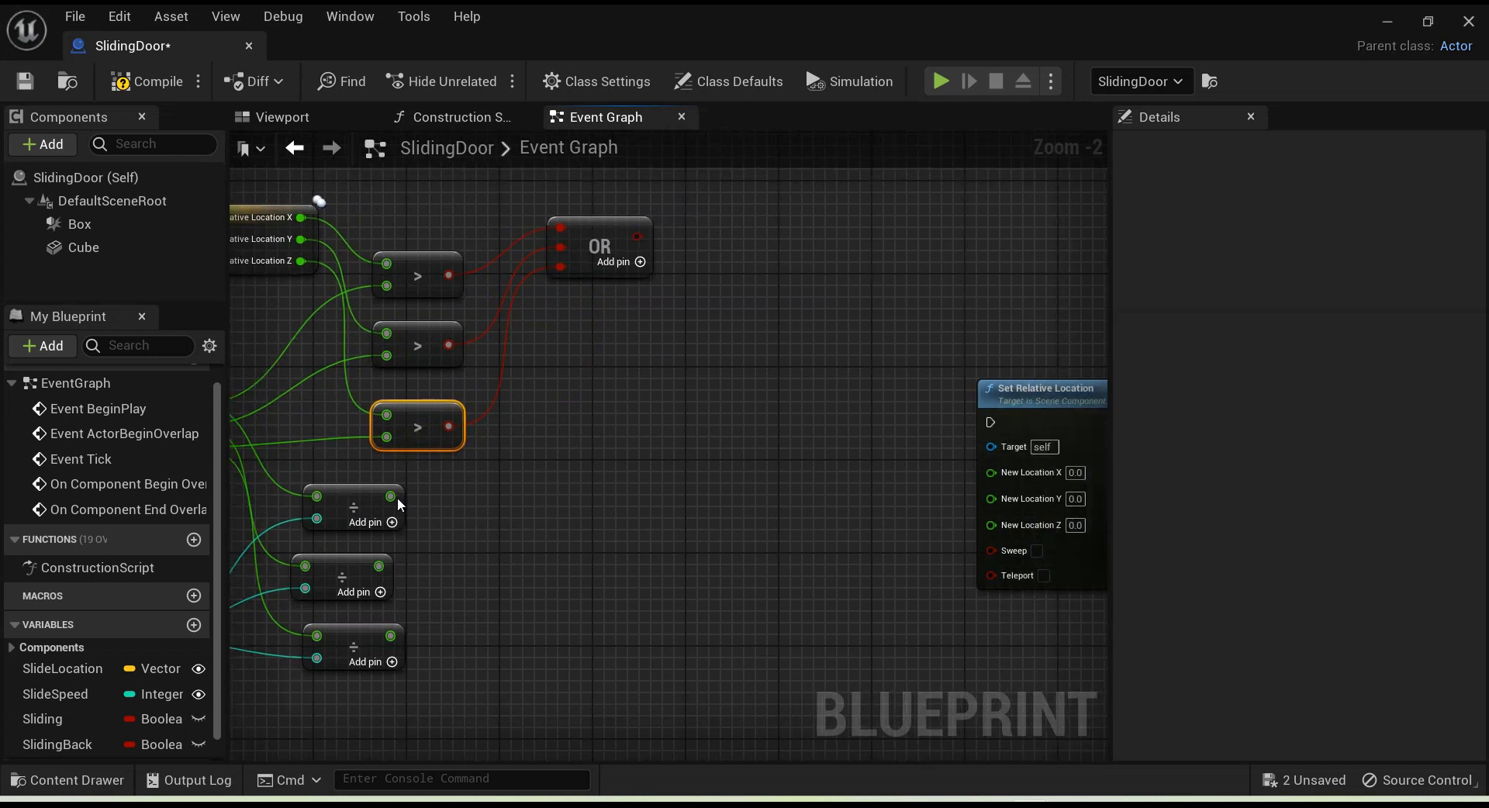
pyautogui.moveTo(390, 496); pyautogui.dragTo(583, 522)
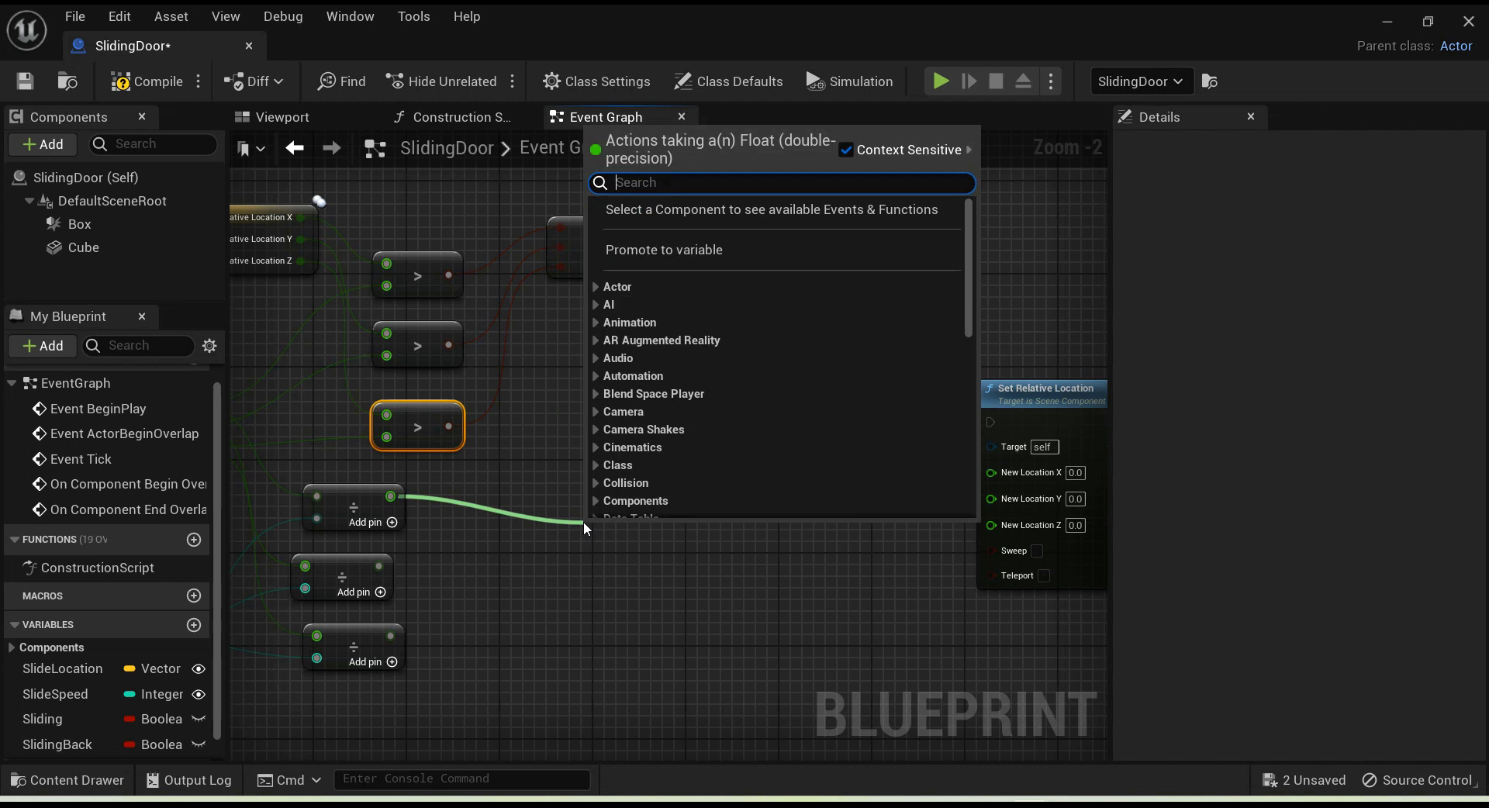
pyautogui.write('-')
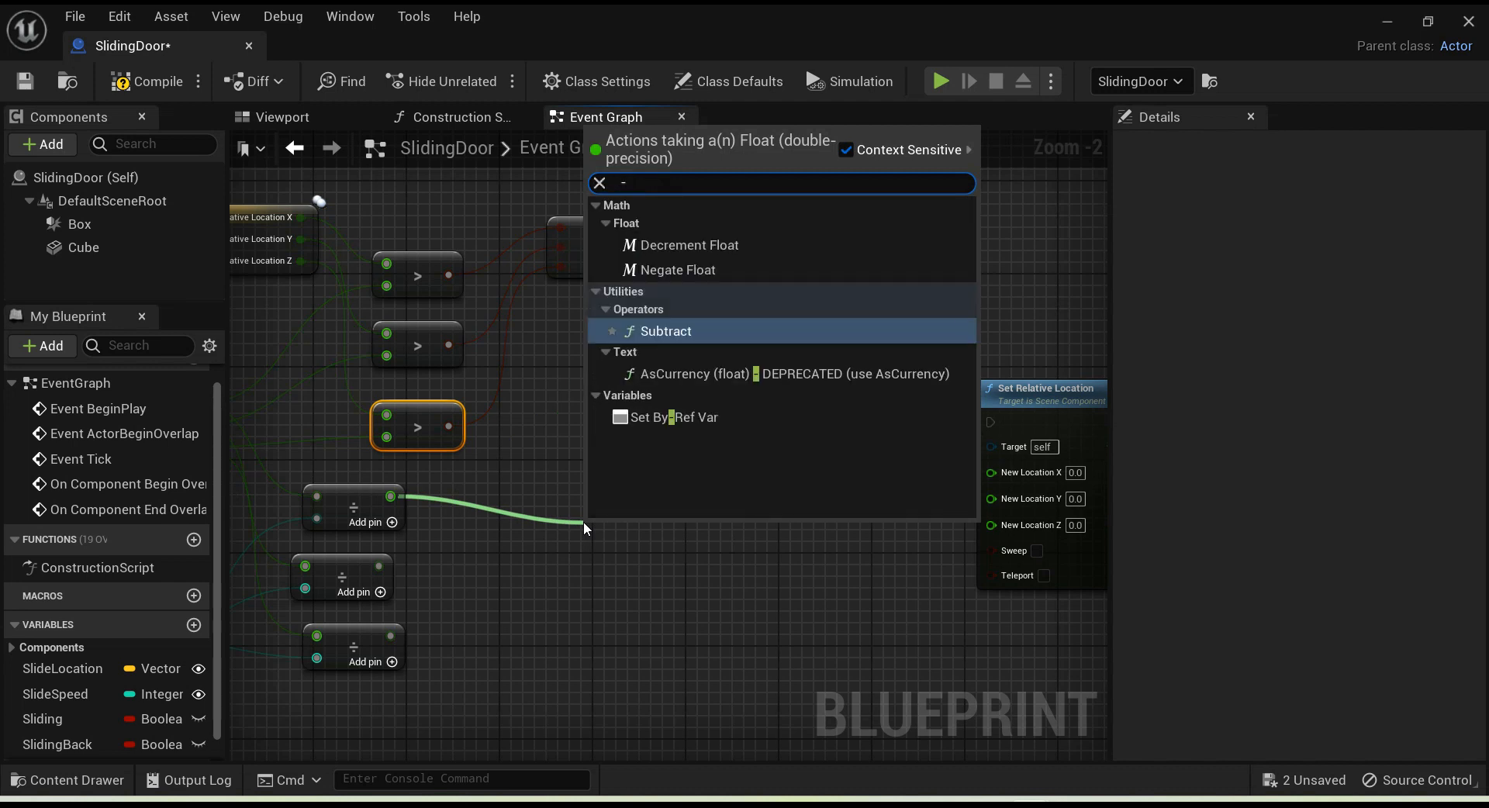
pyautogui.click(677, 332)
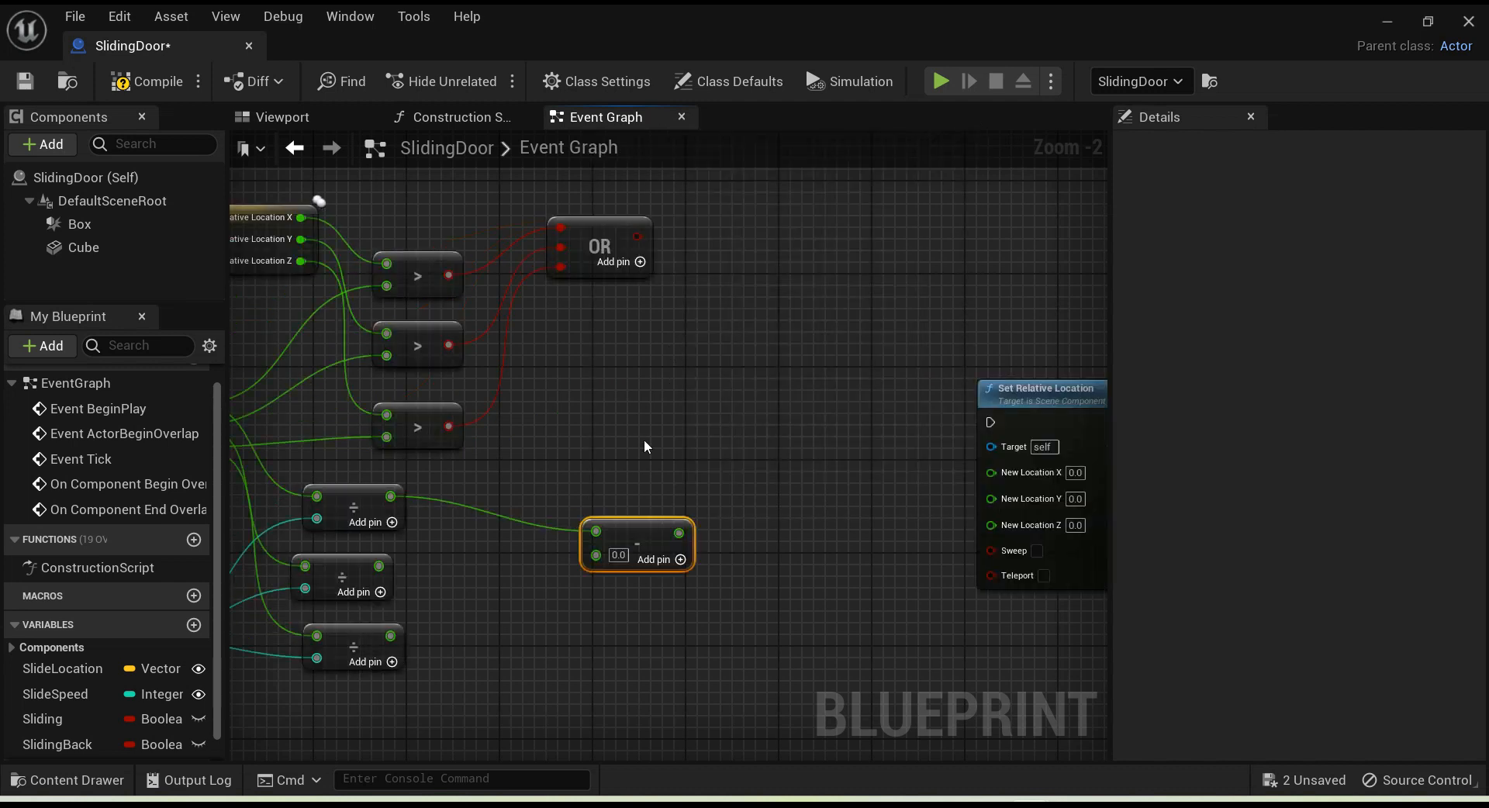
pyautogui.moveTo(644, 537); pyautogui.dragTo(621, 514)
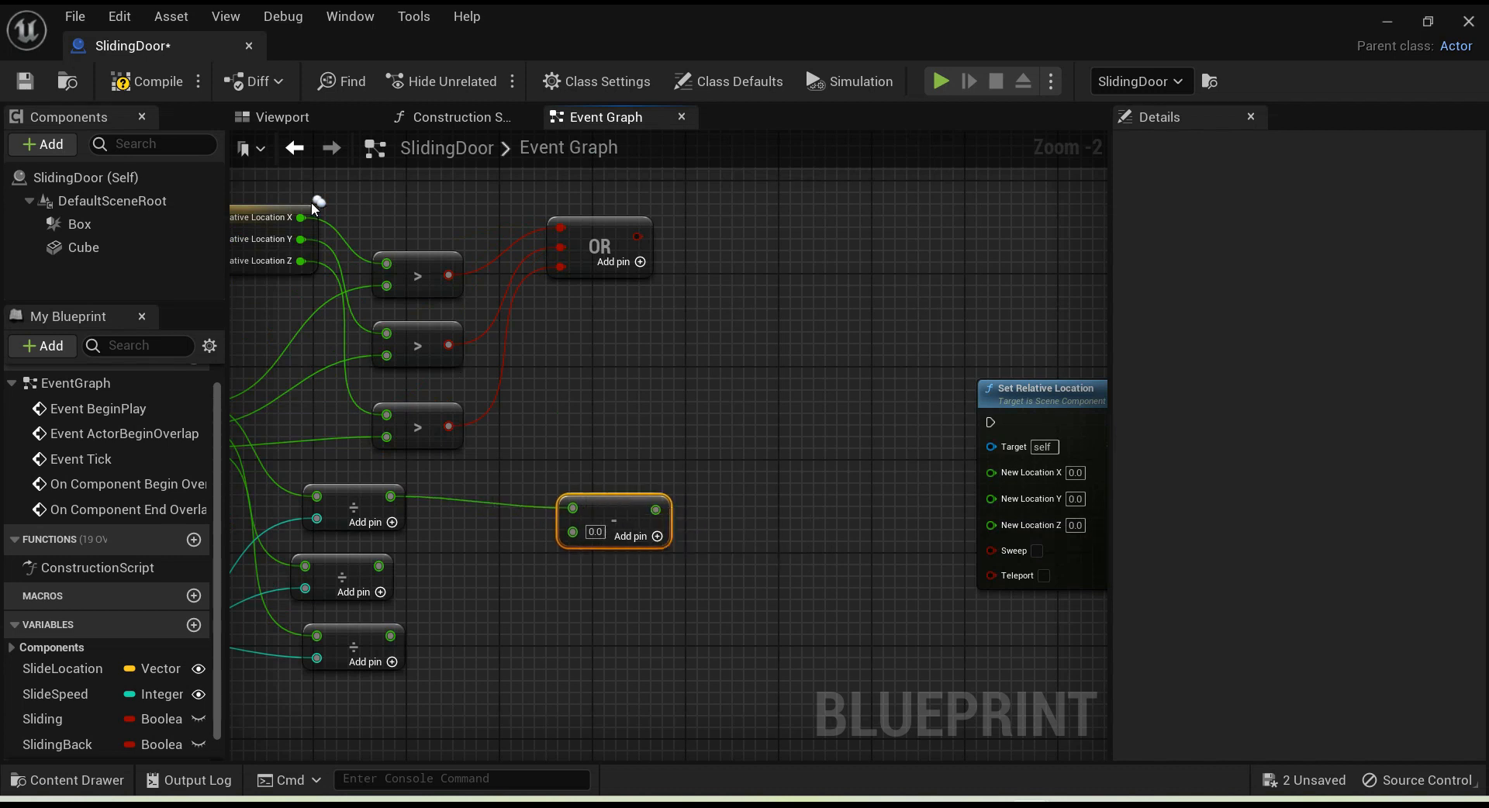
pyautogui.moveTo(302, 218); pyautogui.dragTo(575, 509)
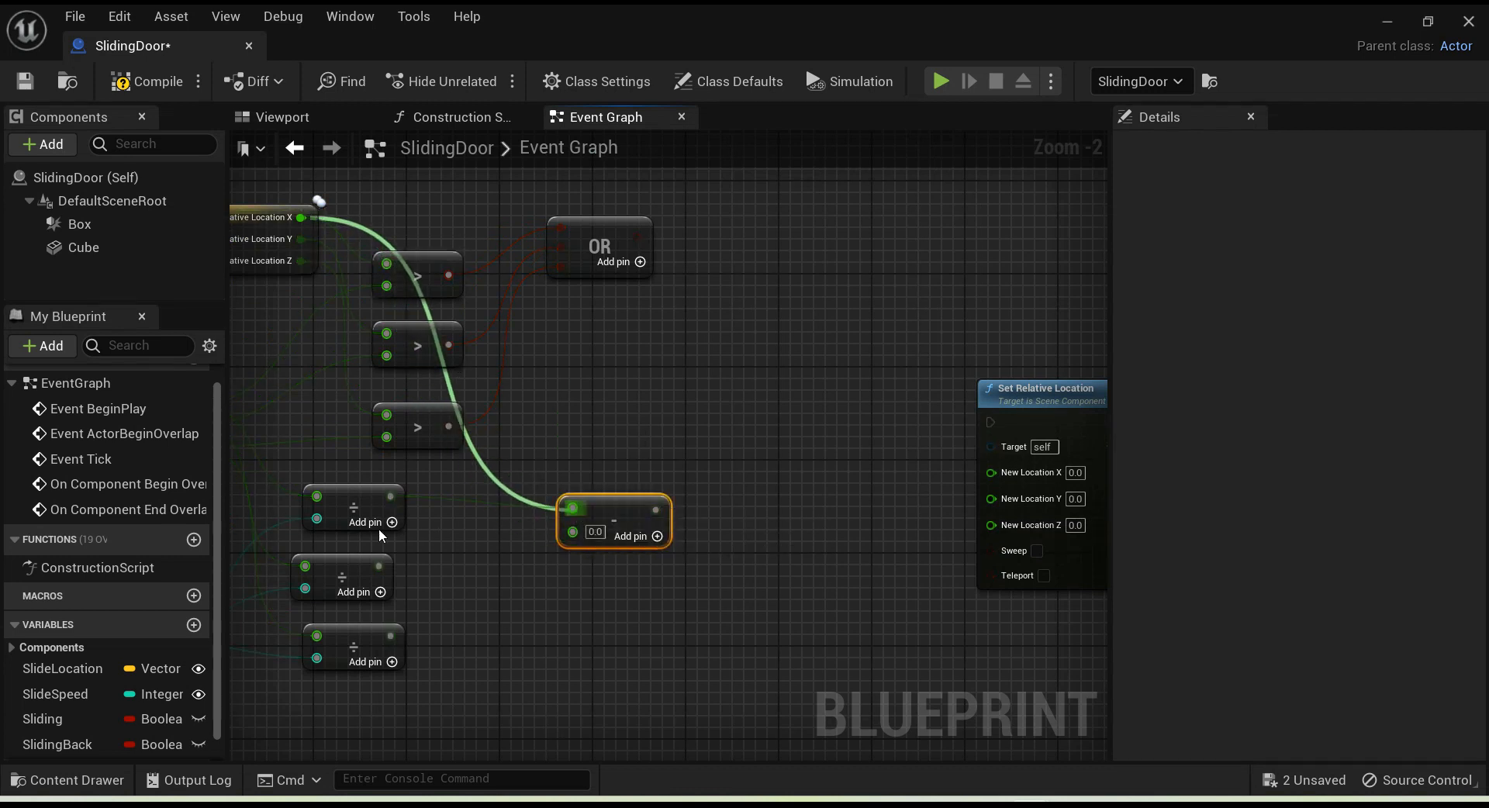
pyautogui.moveTo(391, 496); pyautogui.dragTo(573, 532)
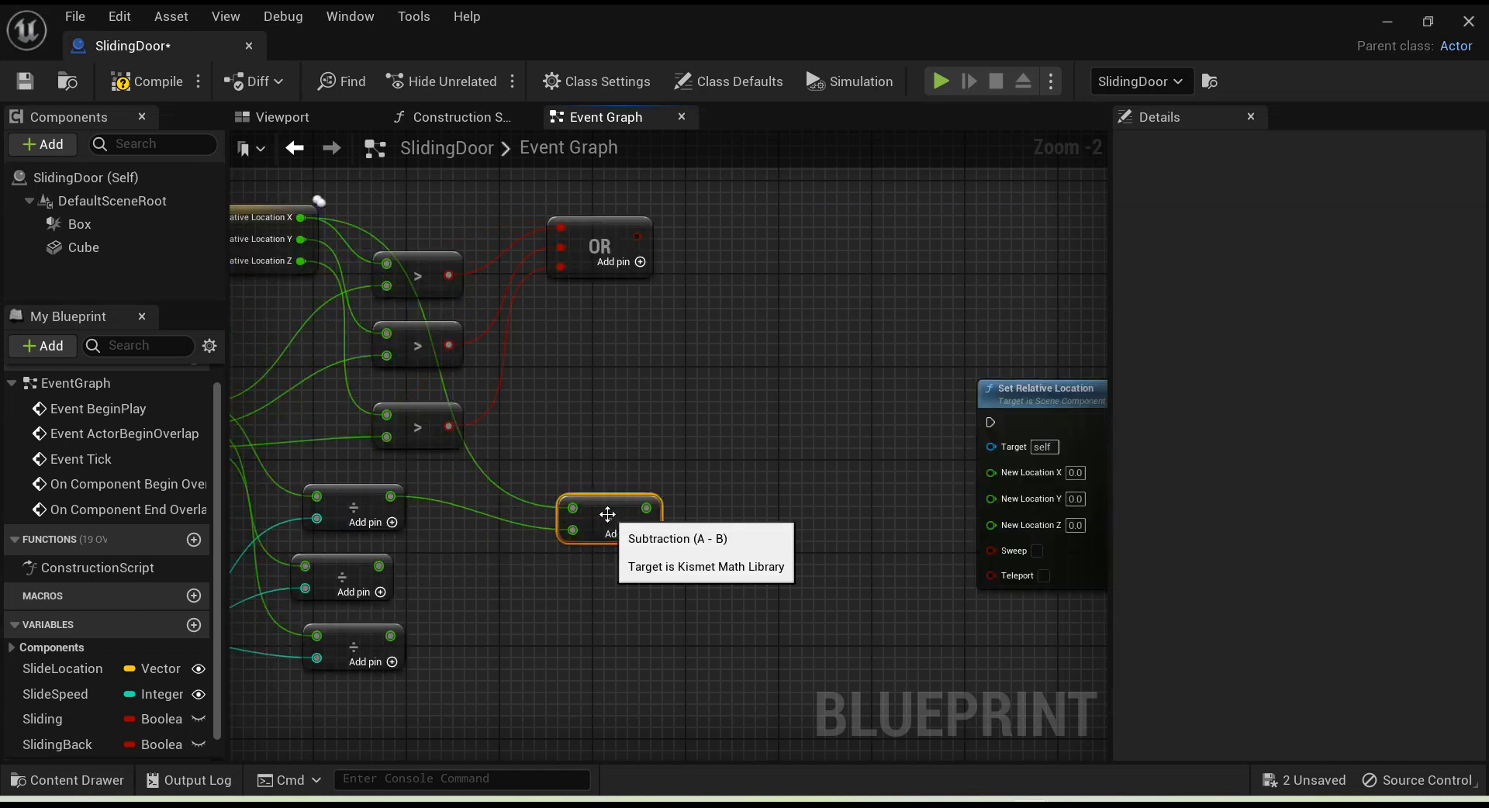
# Step: Duplicate the Subtract node twice and stack the copies below the original, beside the division nodes
pyautogui.hotkey('ctrl', 'd')
pyautogui.hotkey('ctrl', 'd')
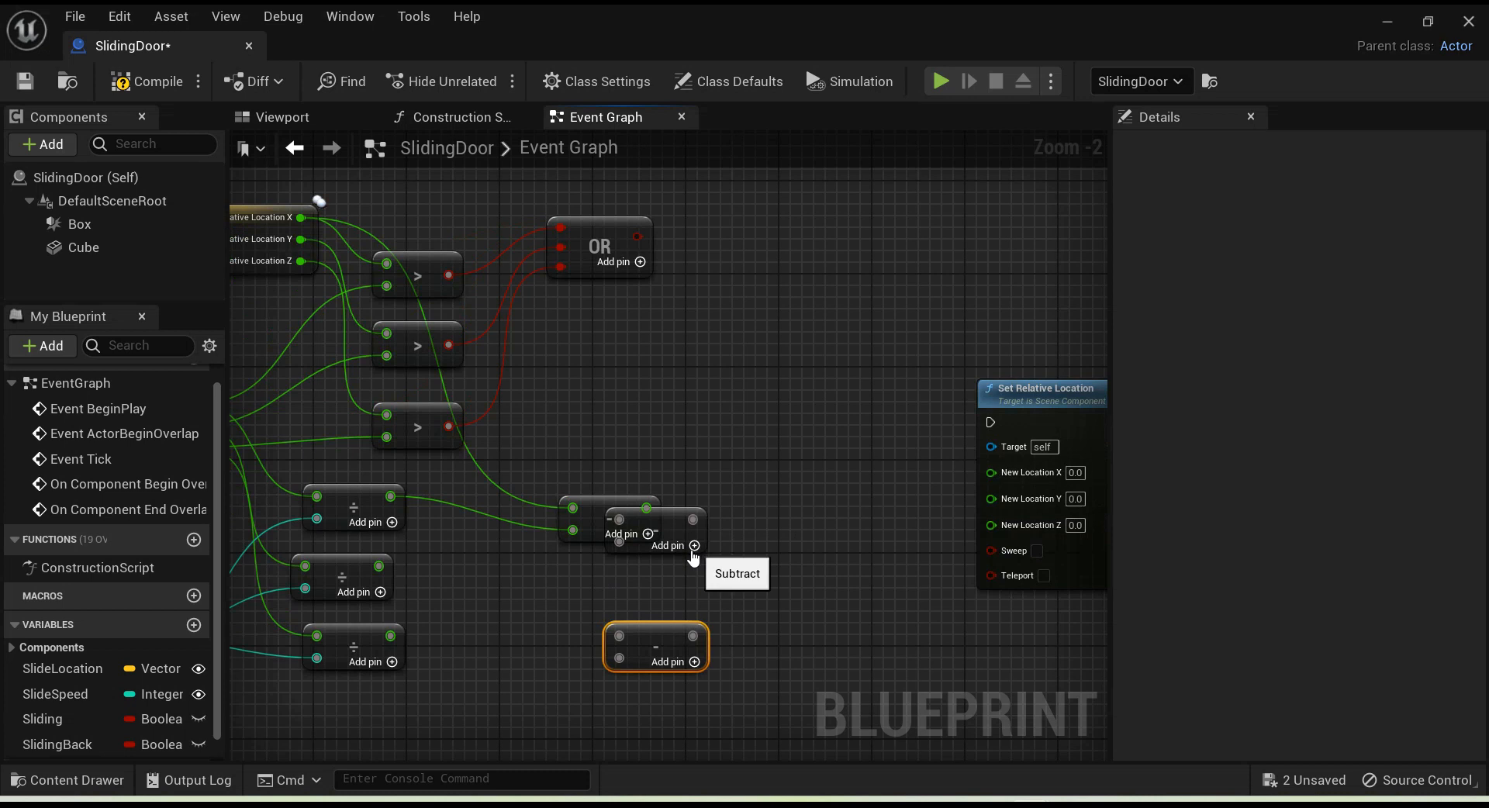
pyautogui.moveTo(673, 530); pyautogui.dragTo(612, 586)
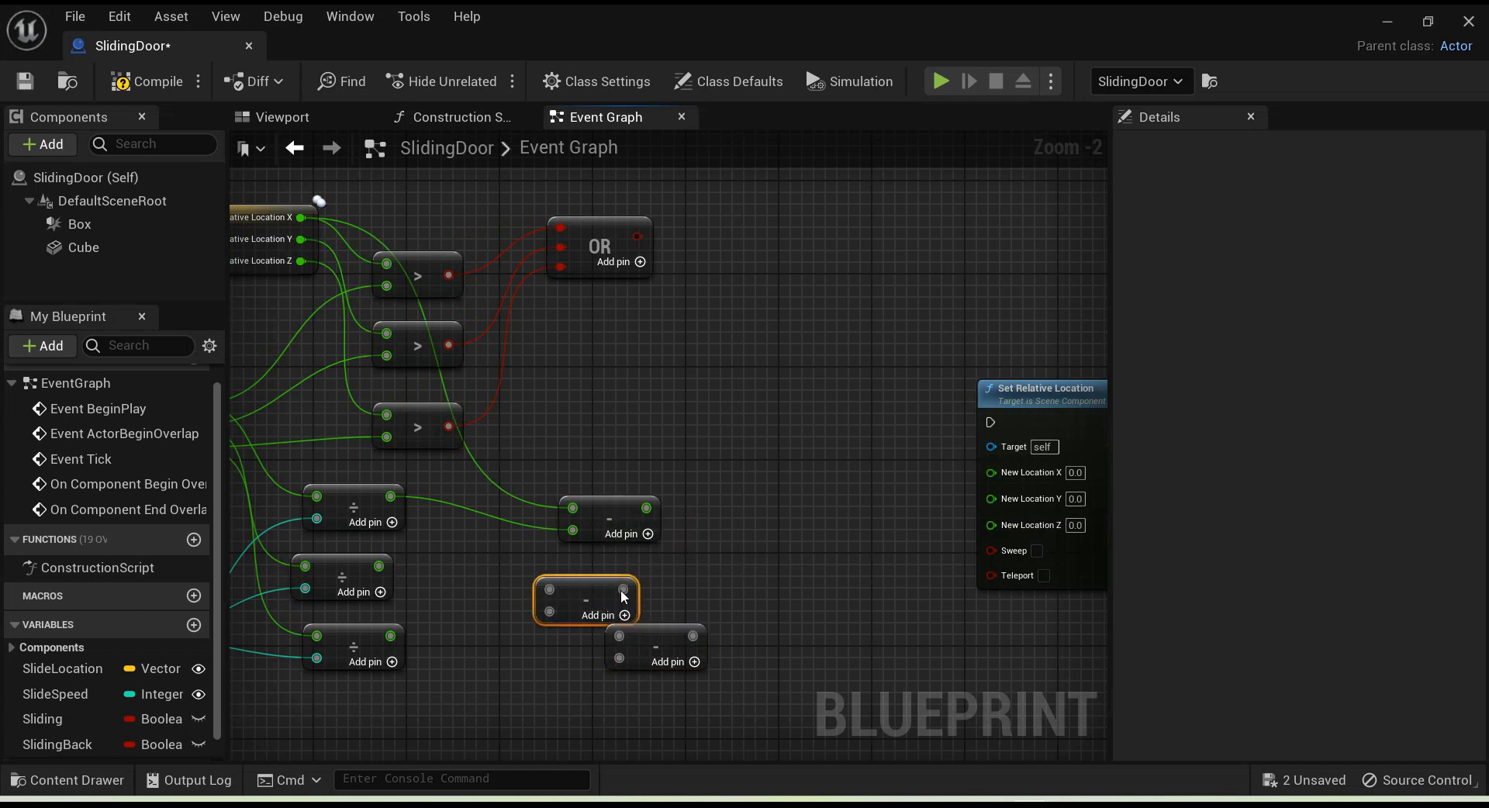
pyautogui.moveTo(661, 638); pyautogui.dragTo(602, 660)
pyautogui.moveTo(604, 584); pyautogui.dragTo(626, 571)
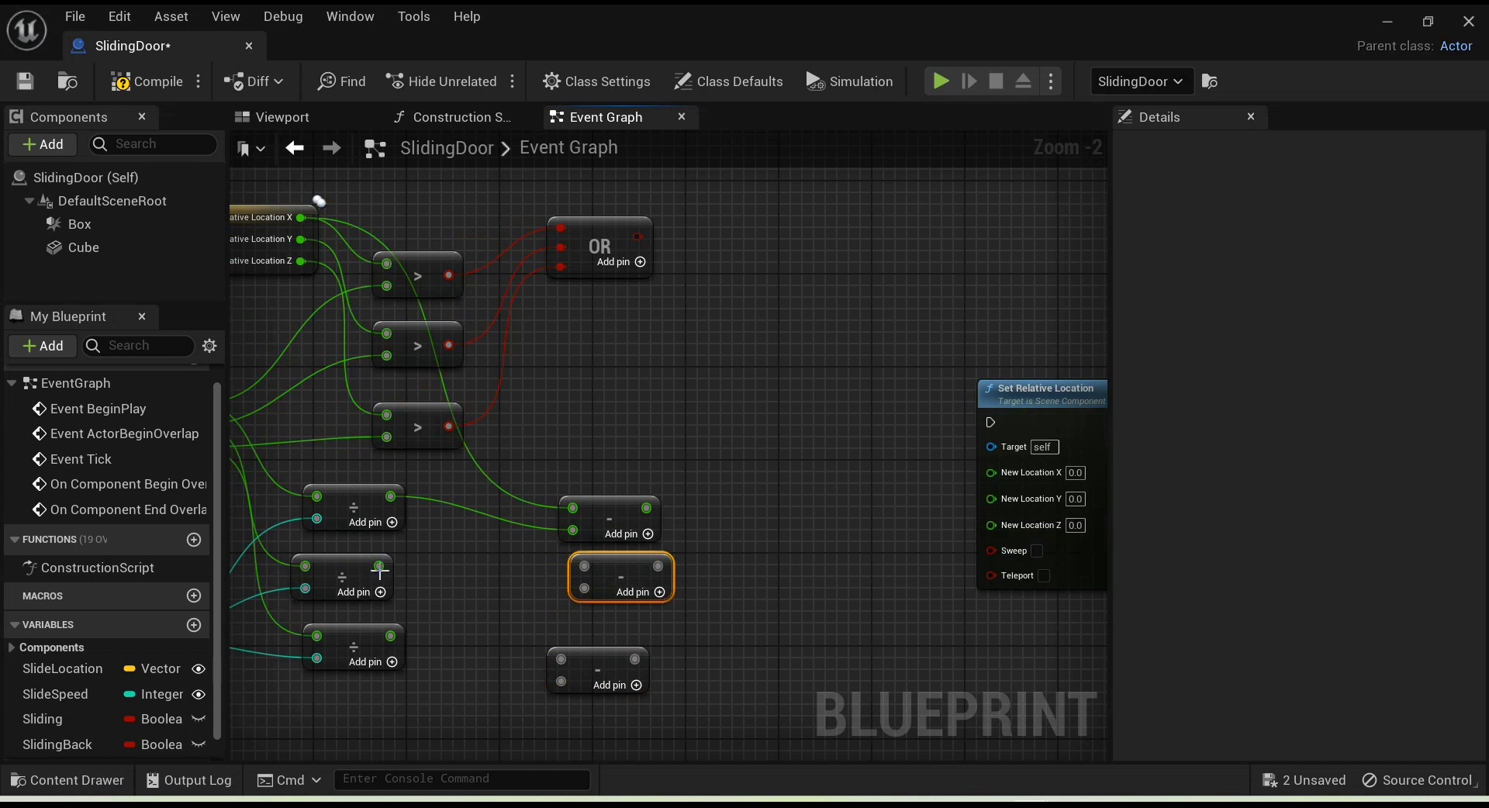
# Step: Wire Relative Location Y and Z minus their divided Slide Location values into the two copied Subtract nodes
pyautogui.moveTo(302, 239)
pyautogui.mouseDown()
pyautogui.moveTo(415, 434)
pyautogui.moveTo(555, 565)
pyautogui.moveTo(584, 561)
pyautogui.mouseUp()
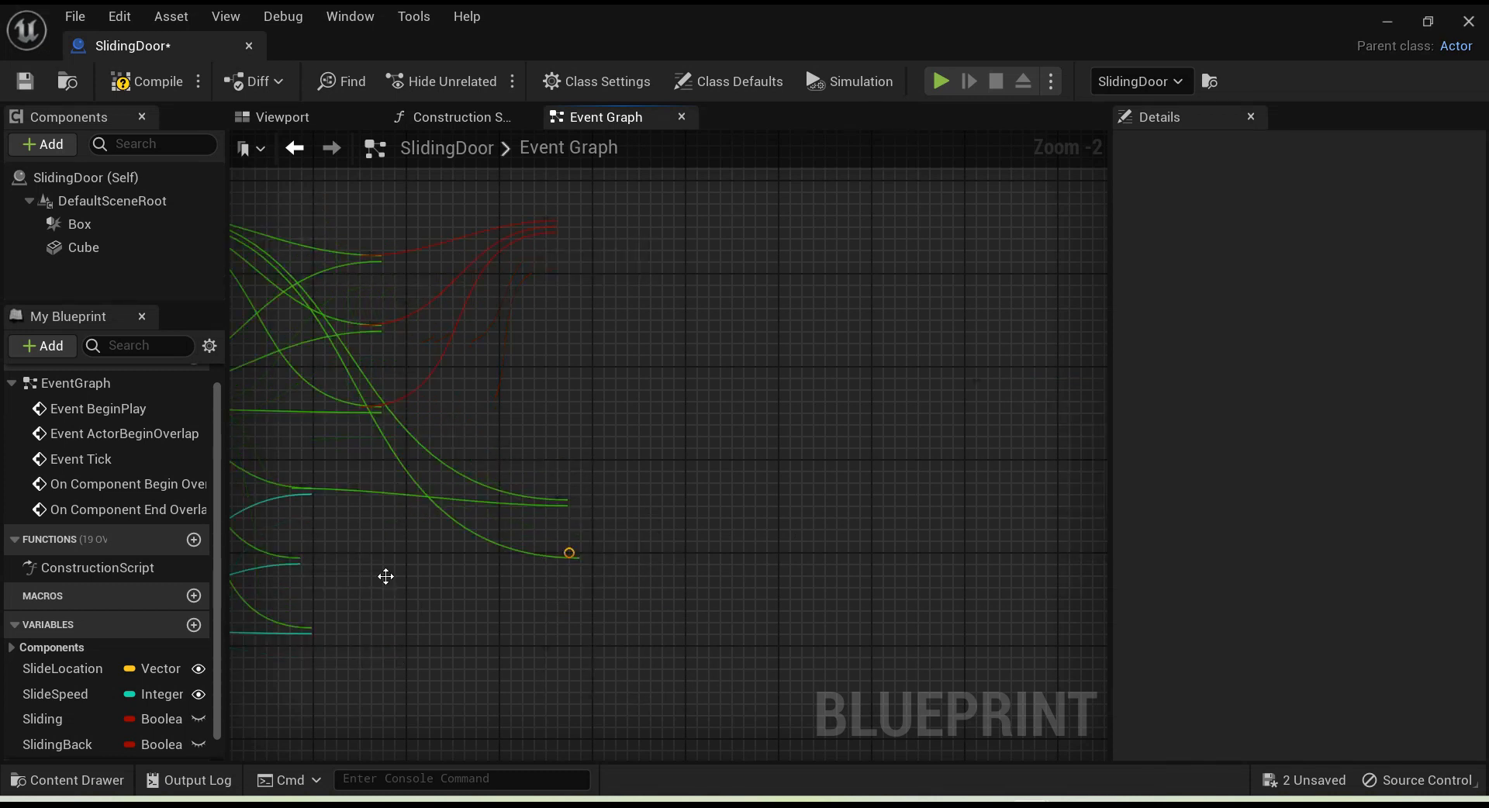
pyautogui.moveTo(379, 566); pyautogui.dragTo(591, 593)
pyautogui.moveTo(301, 261); pyautogui.dragTo(560, 663)
pyautogui.moveTo(391, 636); pyautogui.dragTo(561, 682)
pyautogui.moveTo(602, 581); pyautogui.dragTo(567, 591)
# Step: Connect the three Subtract outputs to New Location X, Y and Z of the unconnected Set Relative Location node
pyautogui.moveTo(646, 508); pyautogui.dragTo(1013, 479)
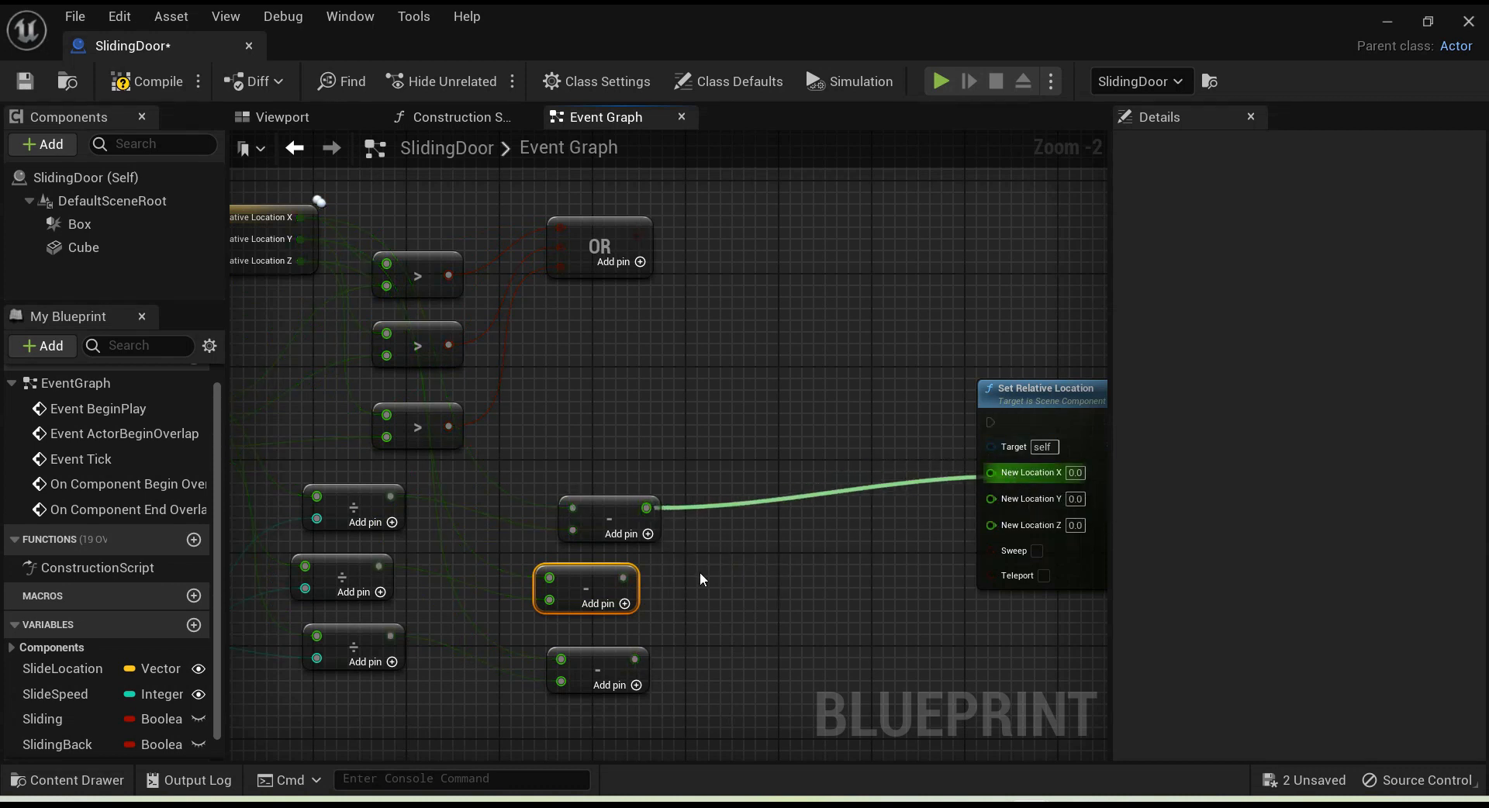
pyautogui.moveTo(873, 545); pyautogui.dragTo(1025, 491)
pyautogui.moveTo(635, 659); pyautogui.dragTo(1016, 518)
pyautogui.scroll(-1, 659, 513)
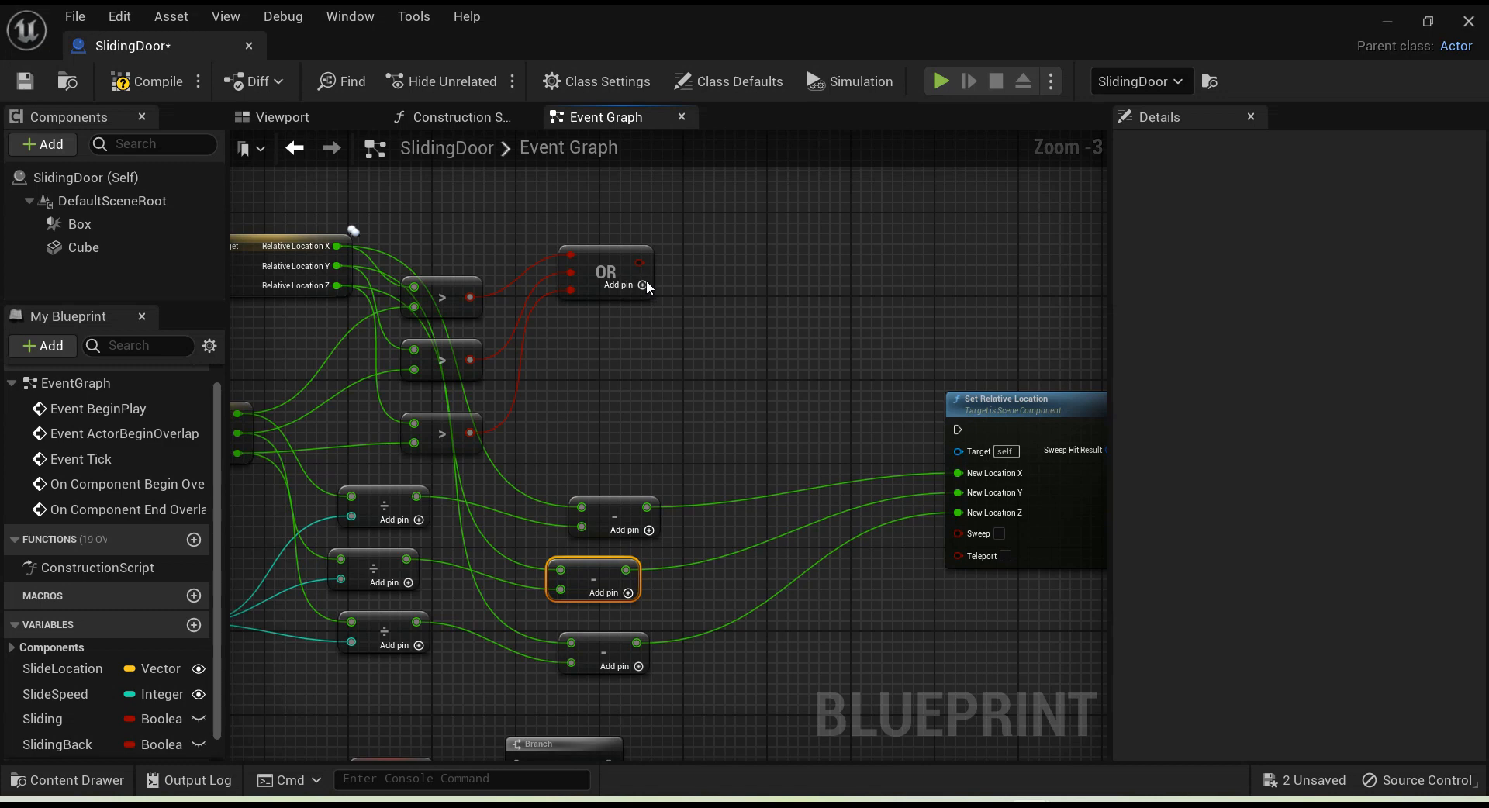
# Step: Add a Branch conditioned on the OR result of the Greater comparisons and lower the OR node to line up with them
pyautogui.moveTo(640, 263); pyautogui.dragTo(741, 292)
pyautogui.write('branch')
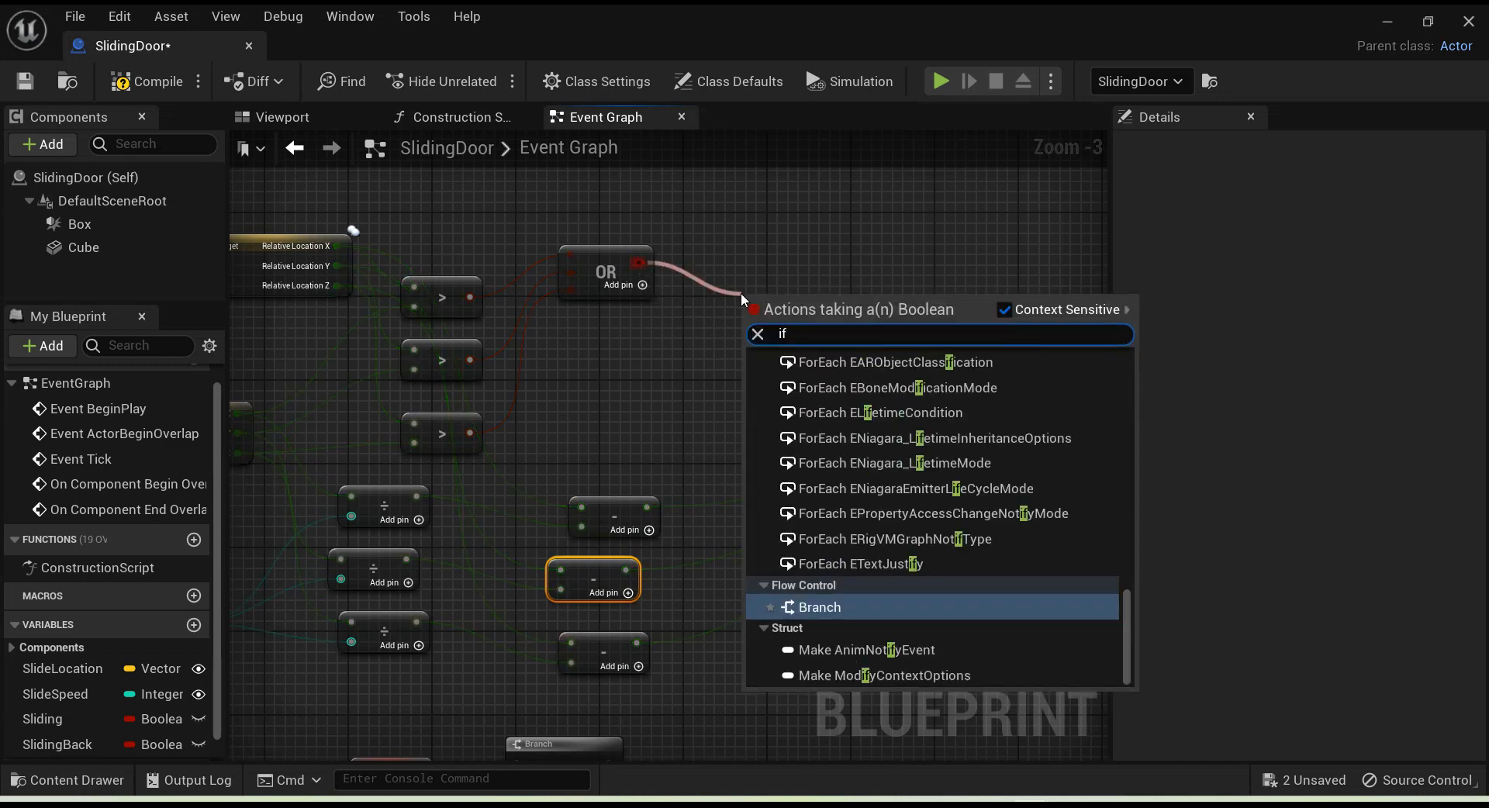
pyautogui.press('Return')
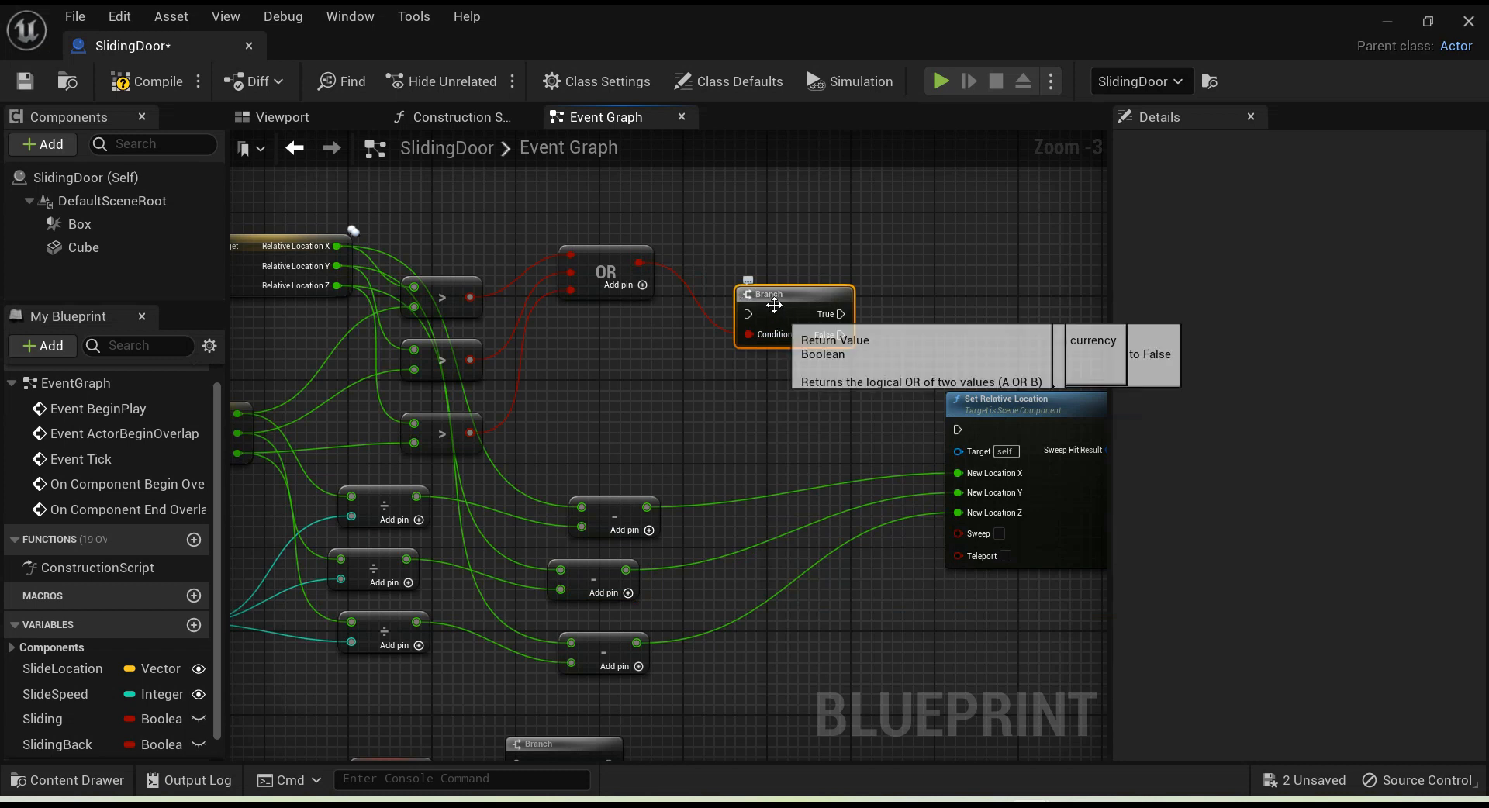
pyautogui.moveTo(783, 289); pyautogui.dragTo(783, 278)
pyautogui.moveTo(602, 261); pyautogui.dragTo(593, 346)
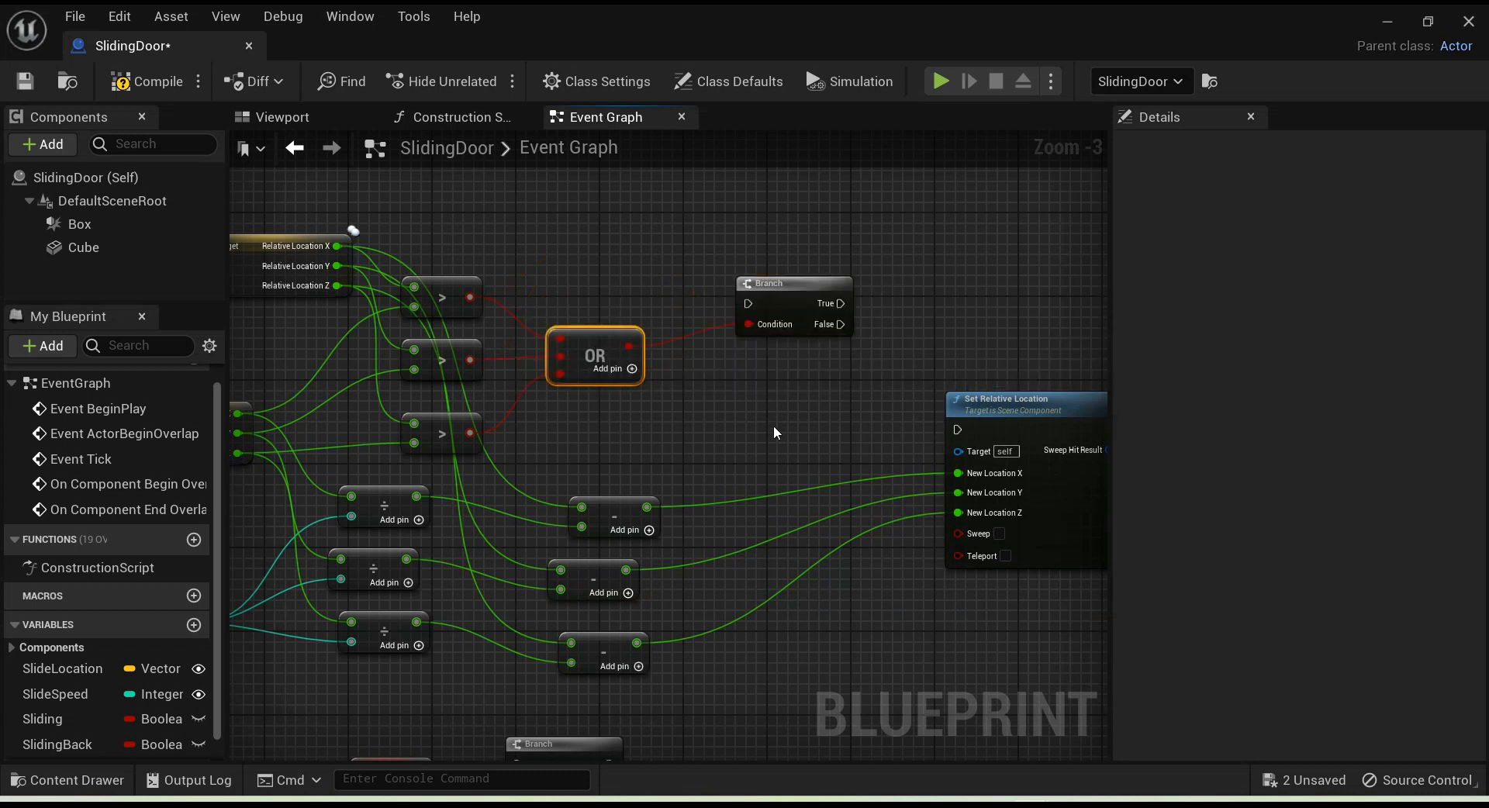
# Step: Move the new Branch and its Set Relative Location node down near the SlidingBack Branch, and shift the lower Set Relative Location node farther out
pyautogui.scroll(-1, 789, 350)
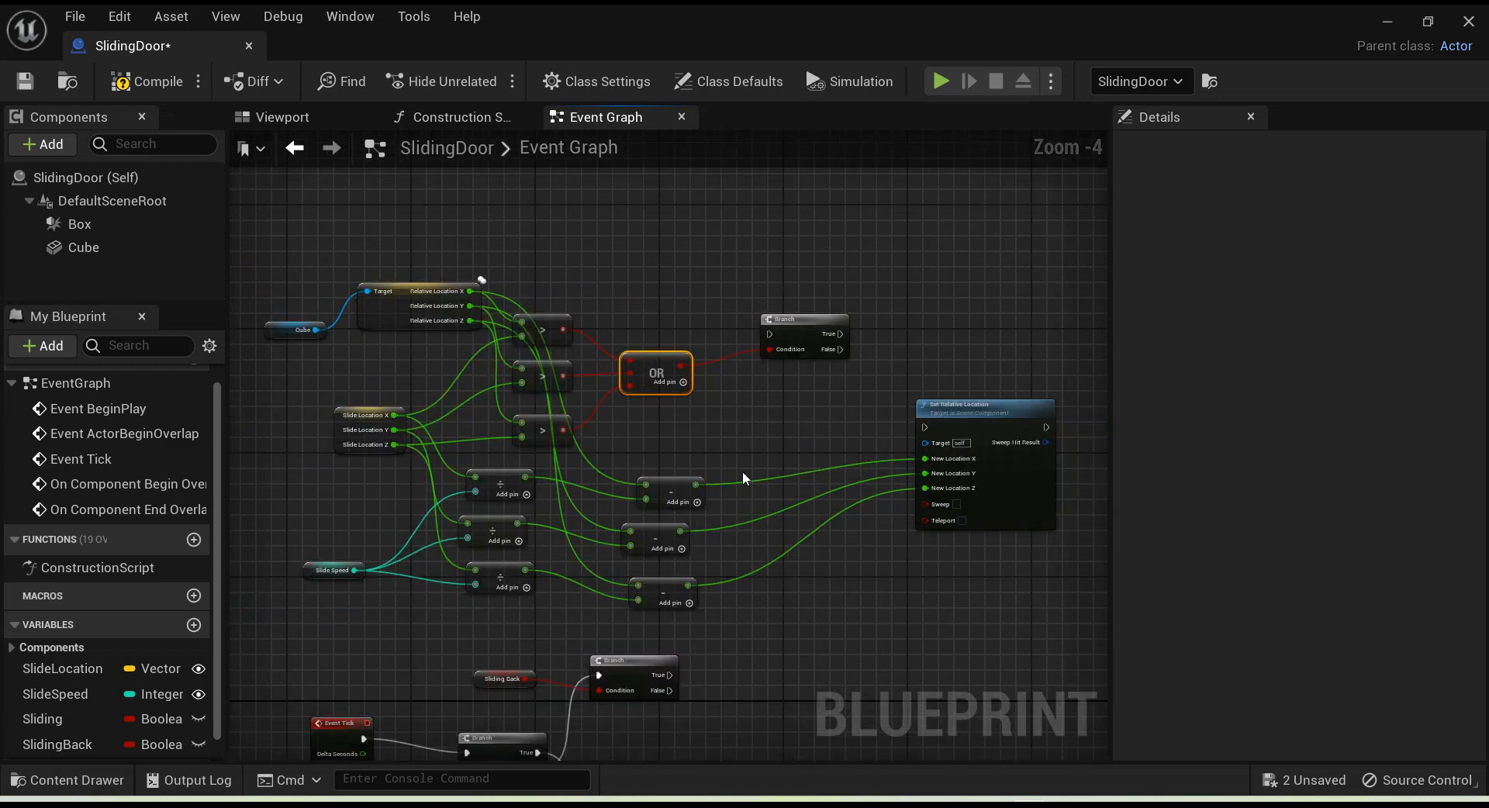
pyautogui.moveTo(798, 618); pyautogui.dragTo(793, 514, button='right')
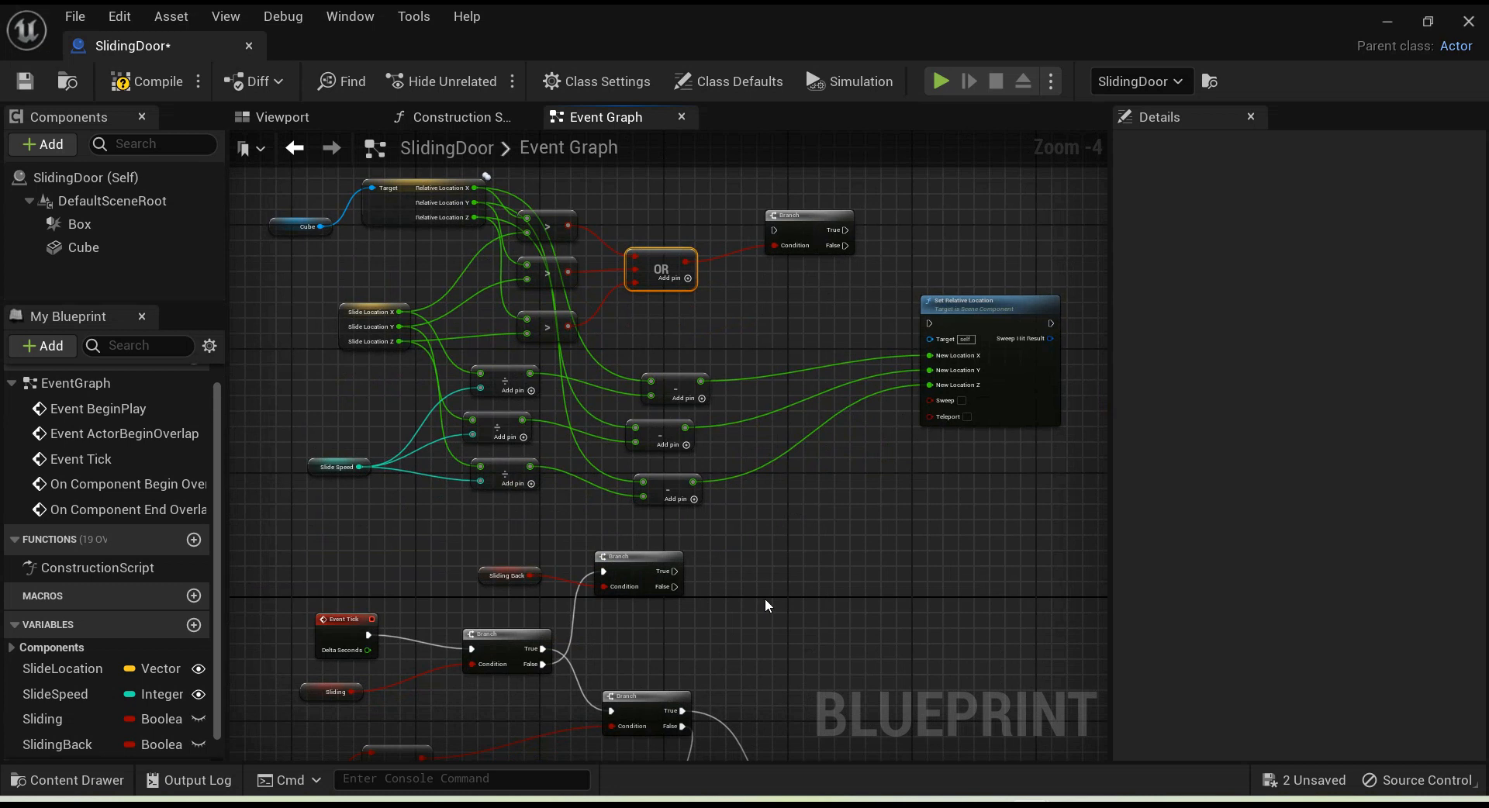
pyautogui.moveTo(987, 506); pyautogui.dragTo(870, 427, button='right')
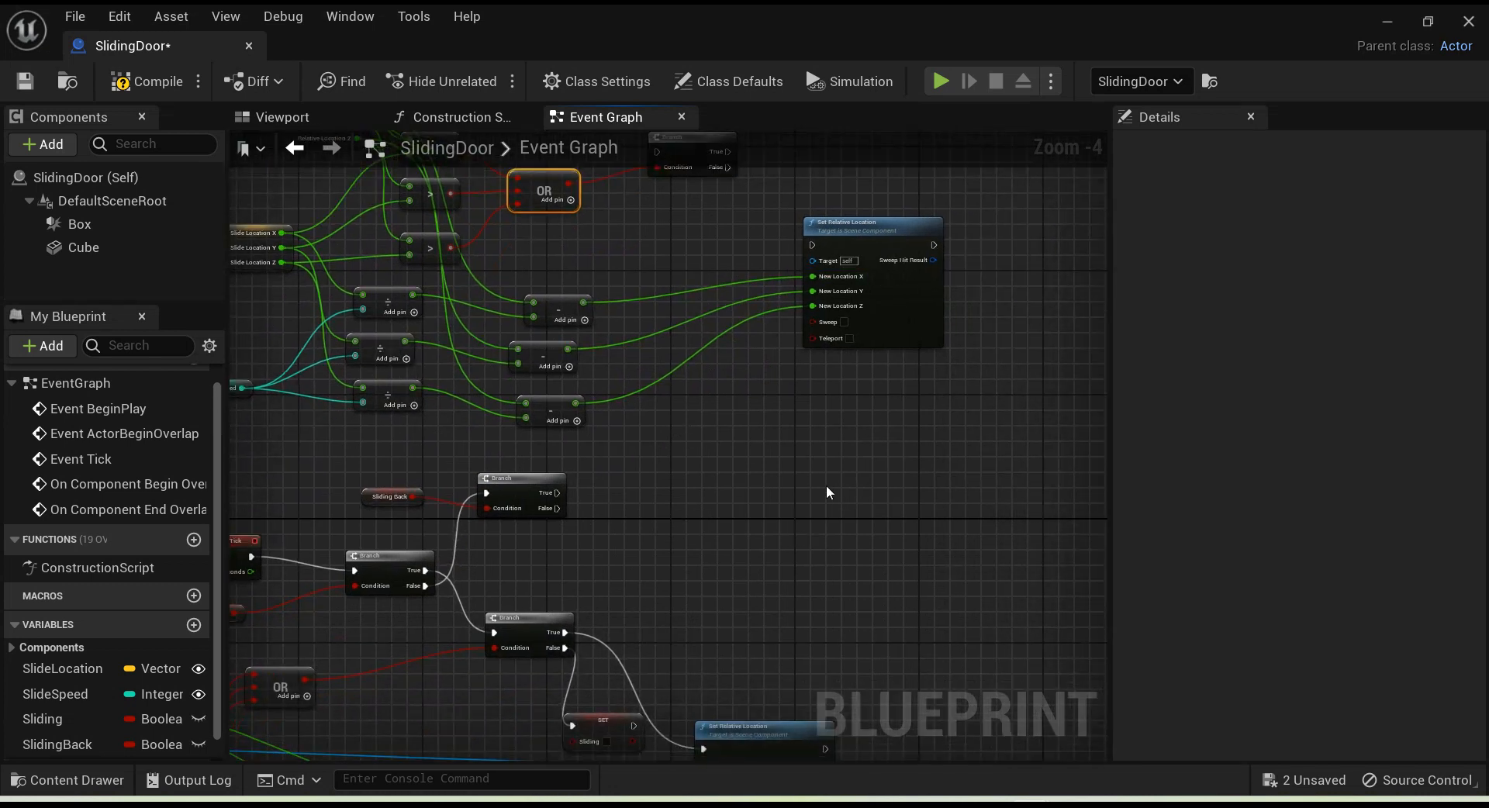
pyautogui.scroll(-2, 801, 519)
pyautogui.moveTo(708, 441); pyautogui.dragTo(708, 442)
pyautogui.moveTo(825, 401); pyautogui.dragTo(812, 541)
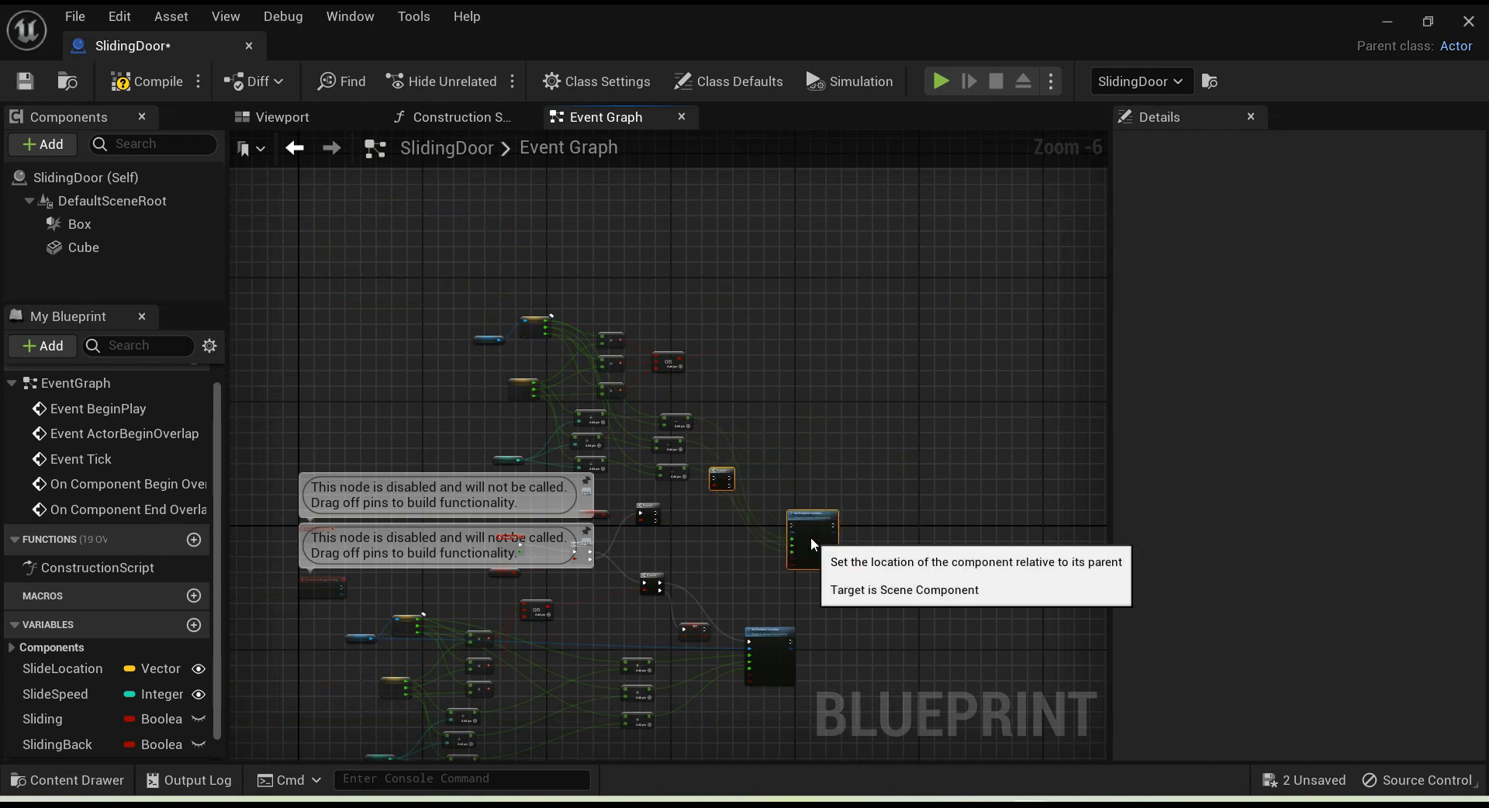
pyautogui.moveTo(766, 644); pyautogui.dragTo(805, 644)
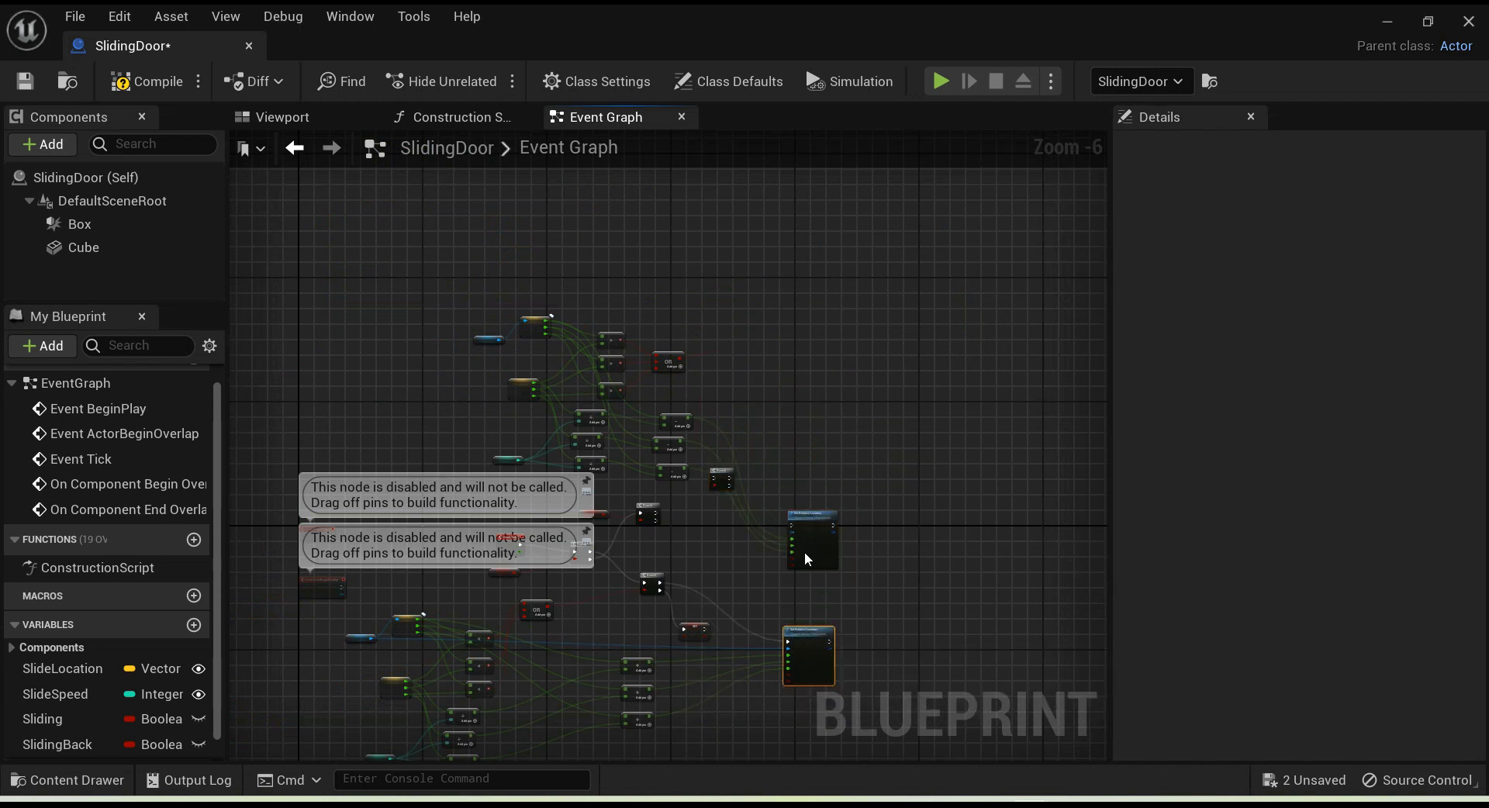
# Step: Position the new Branch between the SlidingBack Branch and the upper Set Relative Location node, leaving room between them
pyautogui.scroll(3, 796, 553)
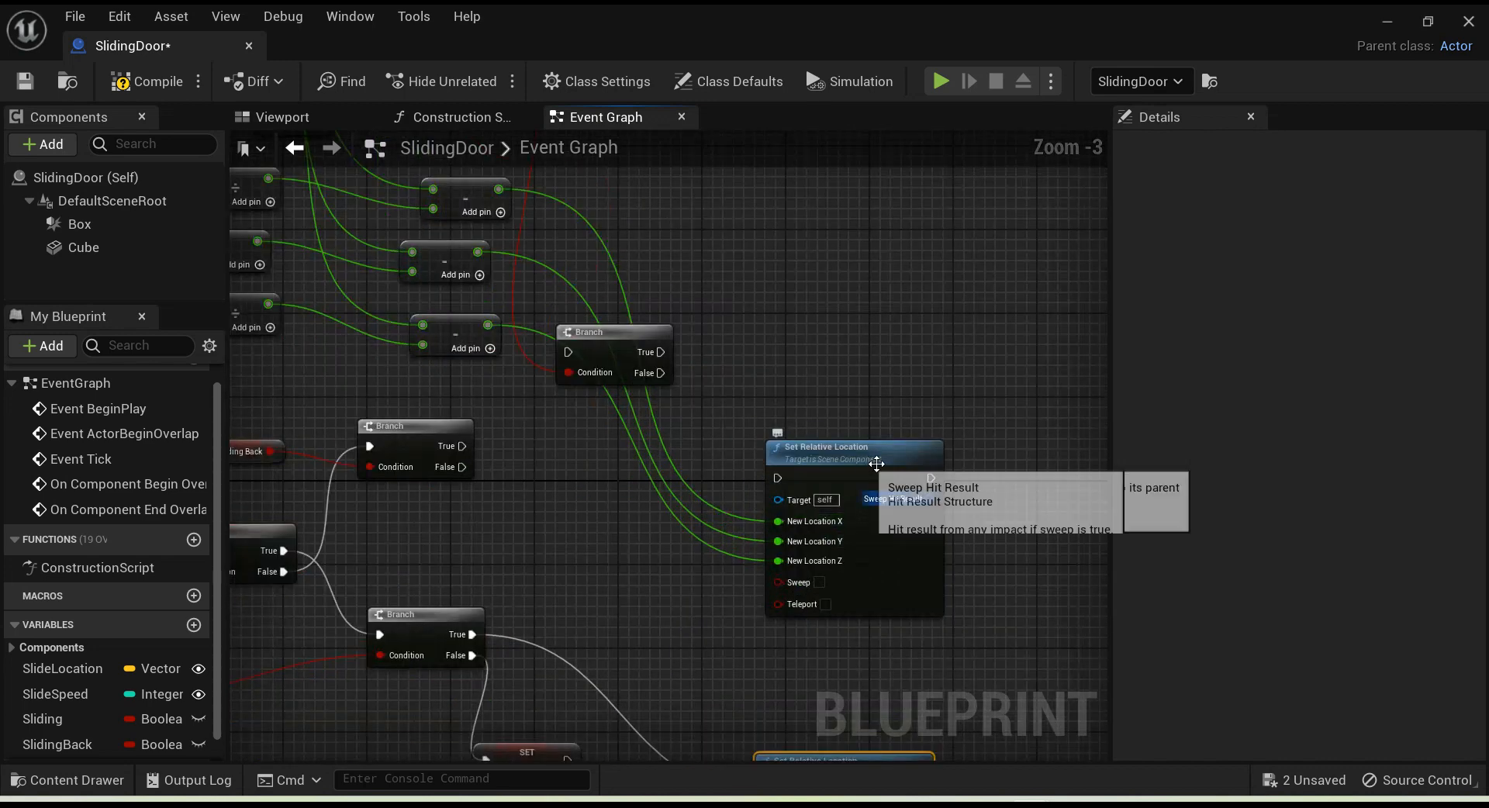
pyautogui.moveTo(895, 459); pyautogui.dragTo(906, 459)
pyautogui.moveTo(625, 335); pyautogui.dragTo(591, 448)
pyautogui.moveTo(882, 466); pyautogui.dragTo(921, 445)
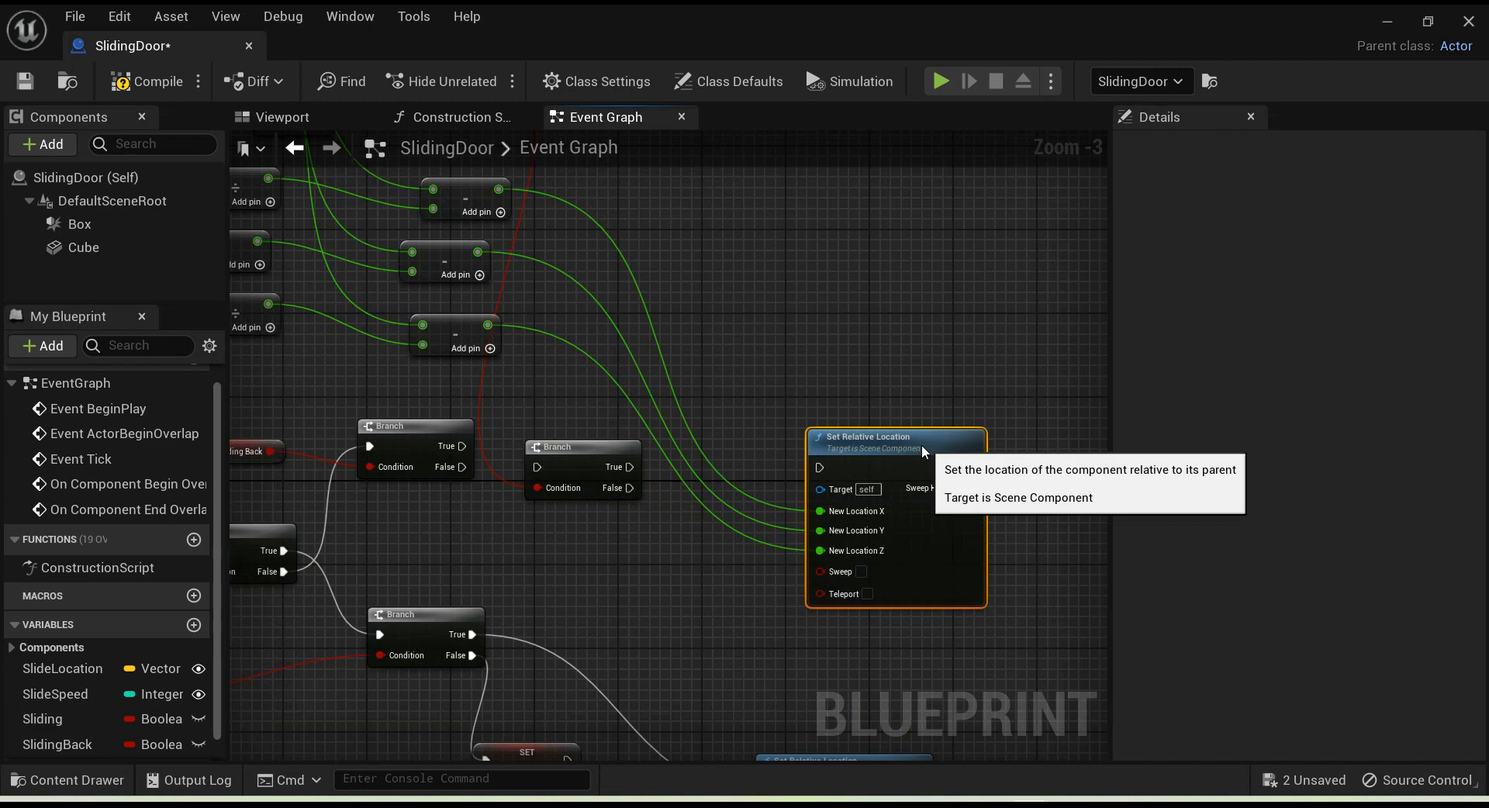
pyautogui.moveTo(584, 459); pyautogui.dragTo(673, 421)
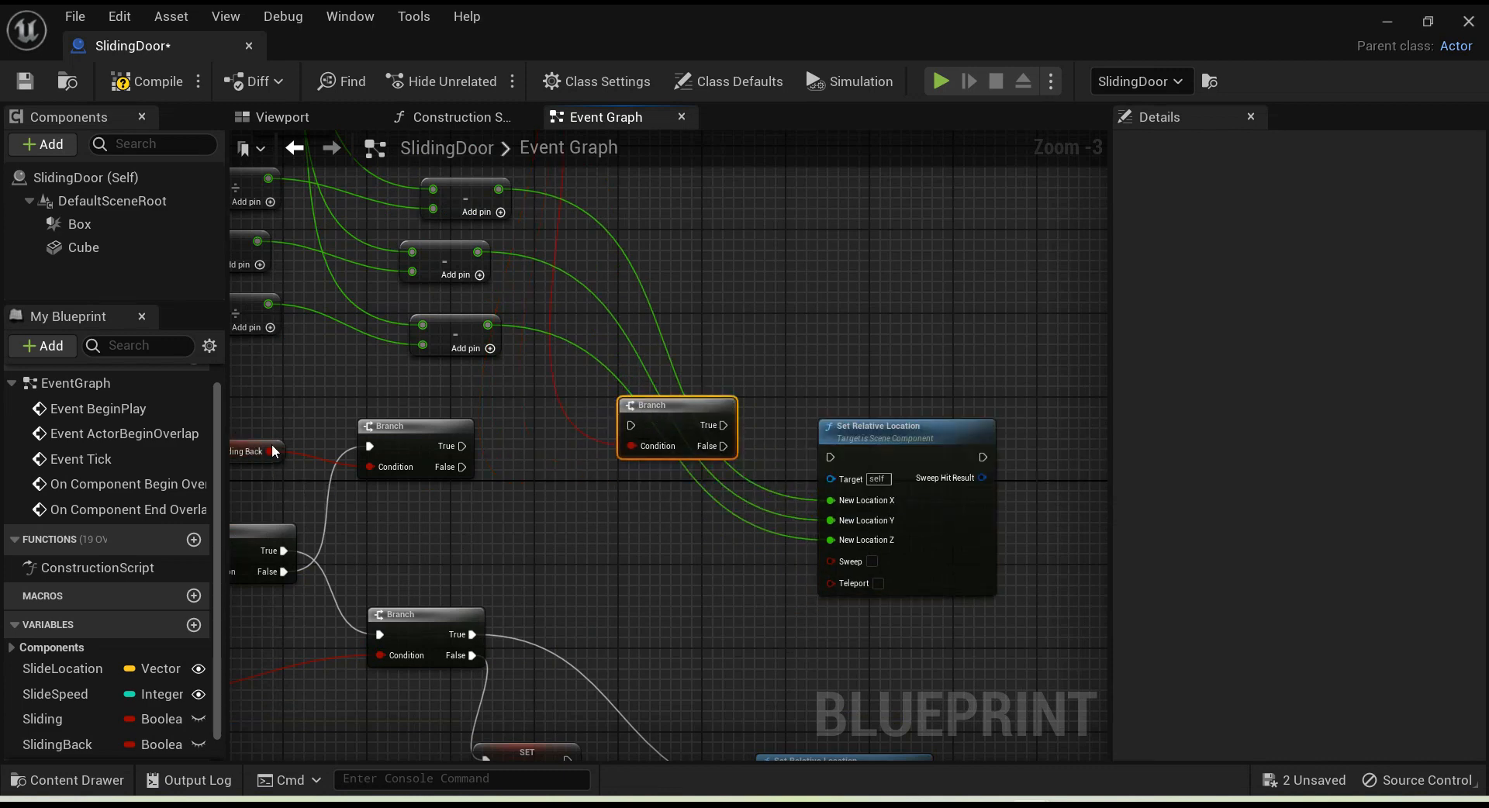
# Step: Feed the new Branch from the SlidingBack Branch's True output, linking its True to Set Relative Location and its False to a new SlidingBack setter
pyautogui.moveTo(462, 446); pyautogui.dragTo(632, 424)
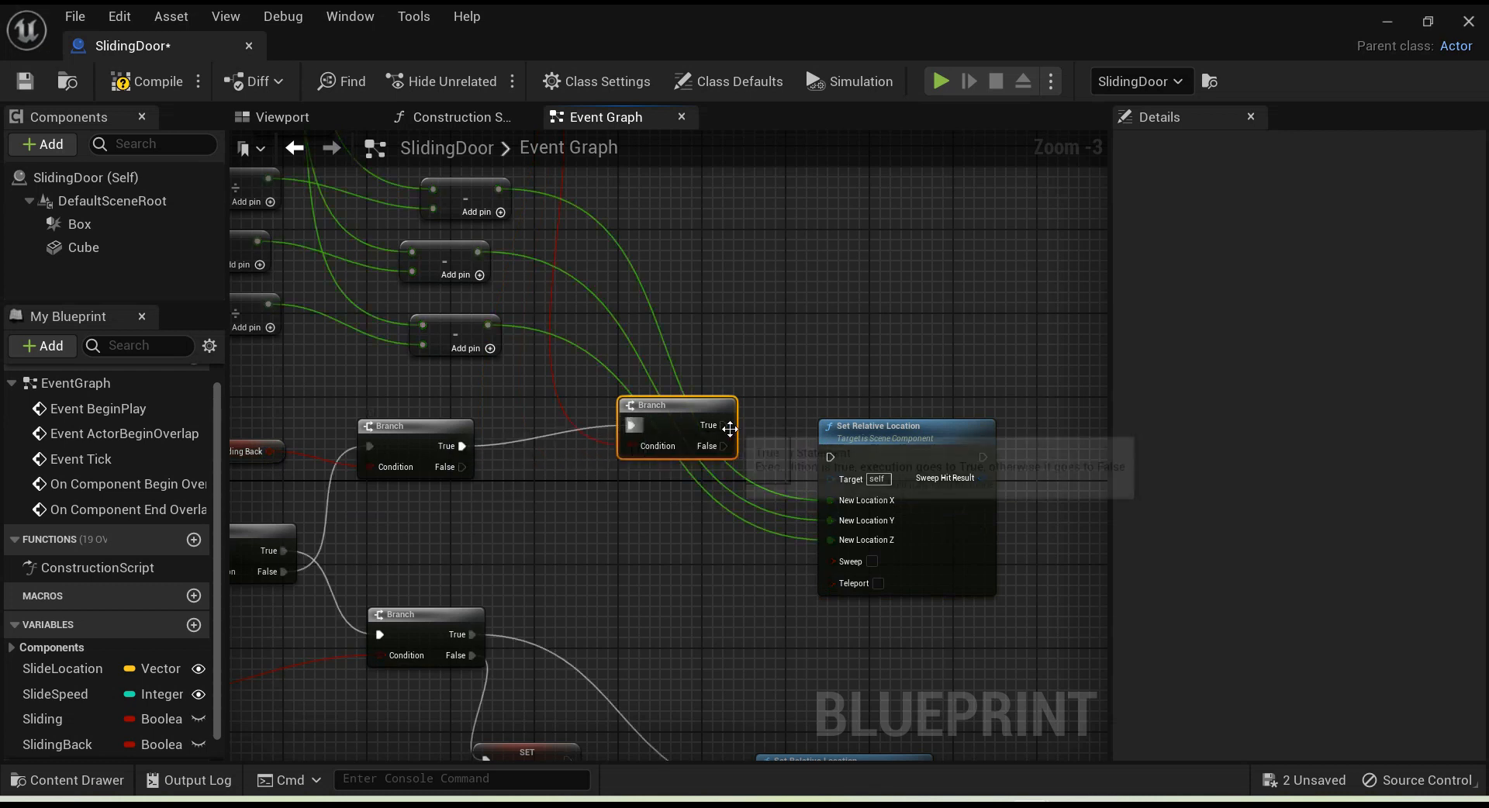
pyautogui.moveTo(723, 425); pyautogui.dragTo(819, 467)
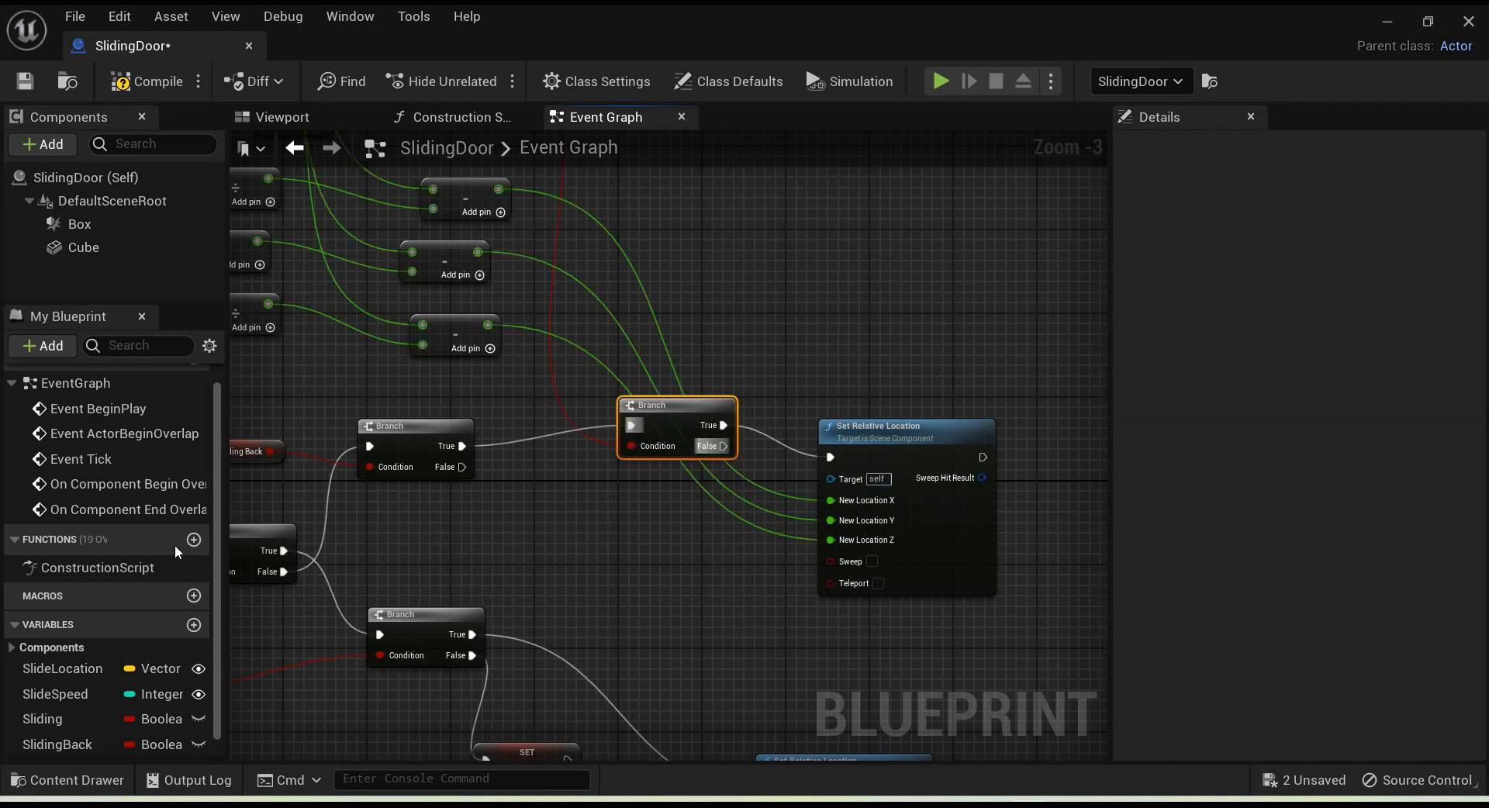
pyautogui.moveTo(48, 746); pyautogui.dragTo(794, 358)
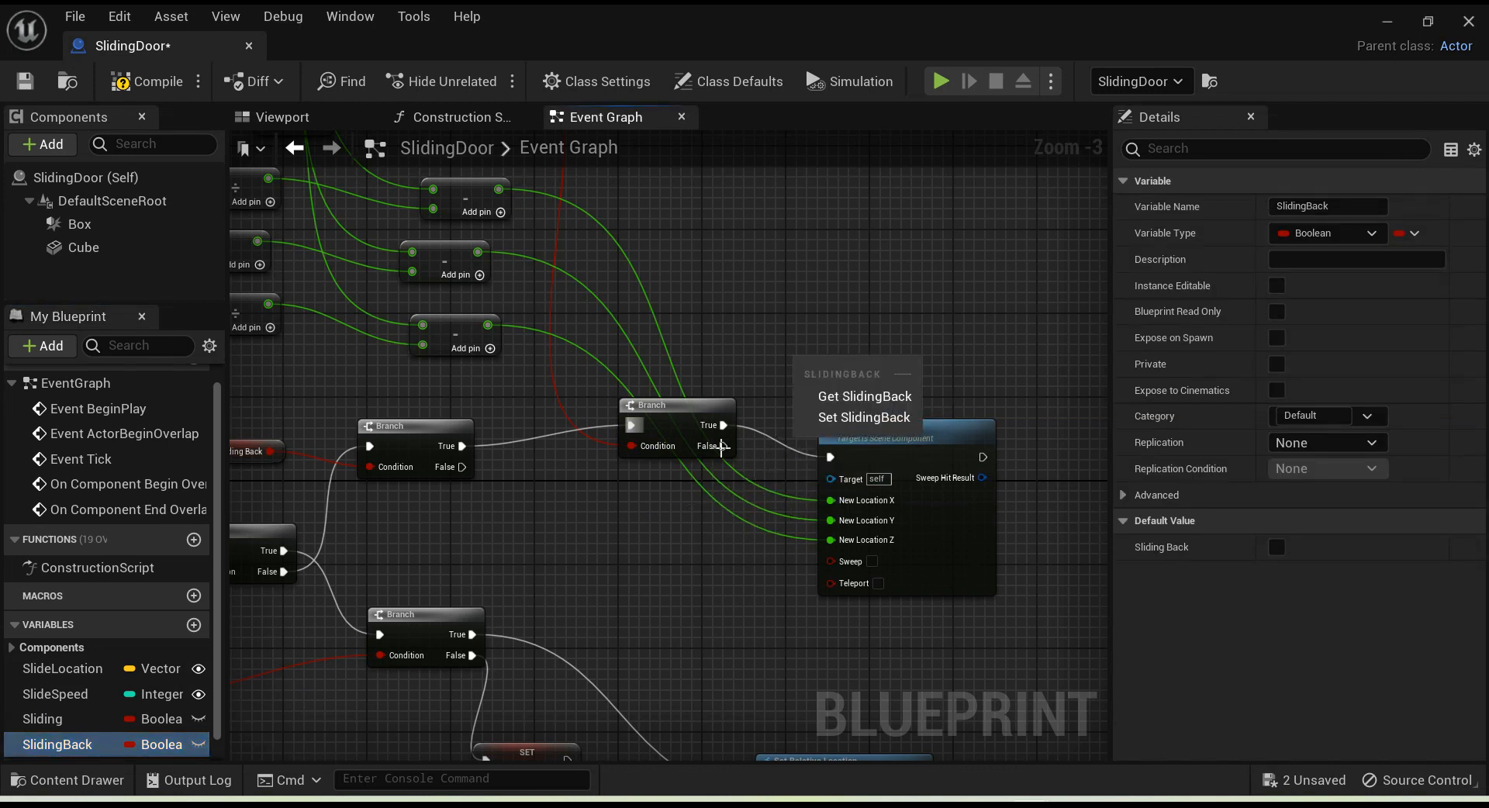
pyautogui.moveTo(745, 448); pyautogui.dragTo(743, 448)
pyautogui.moveTo(80, 744); pyautogui.dragTo(645, 515)
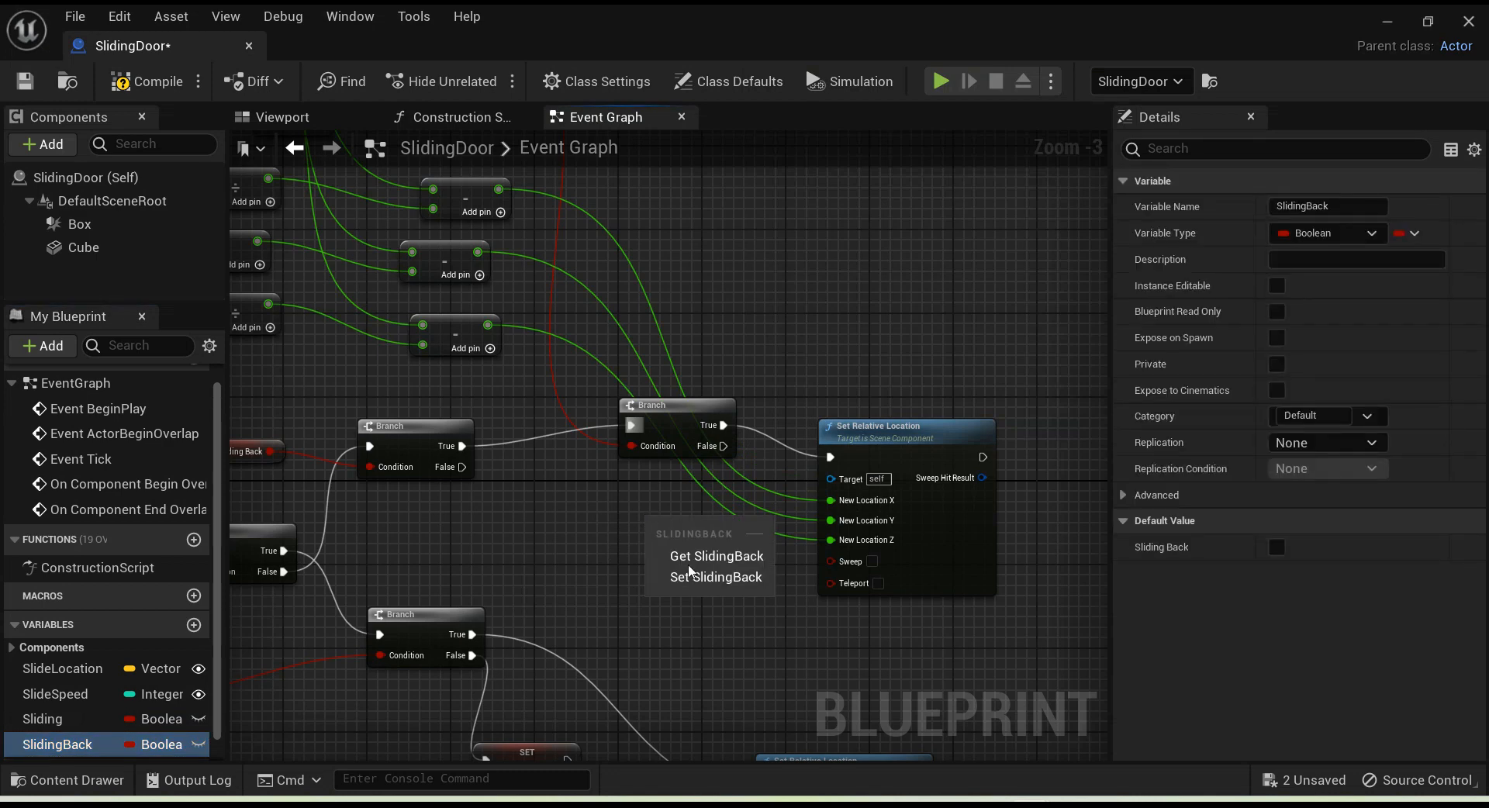
pyautogui.click(735, 576)
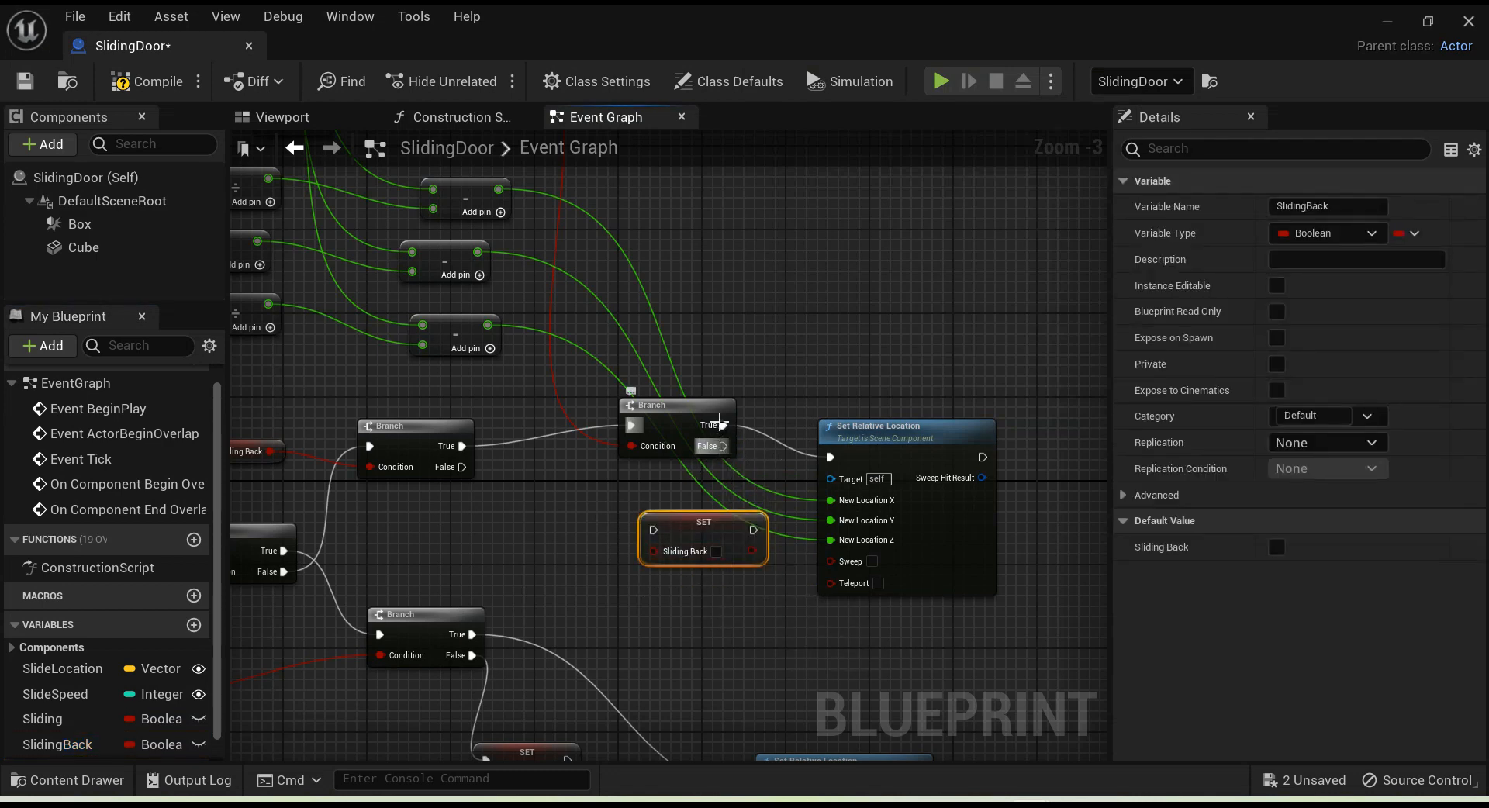
pyautogui.moveTo(724, 447); pyautogui.dragTo(674, 556)
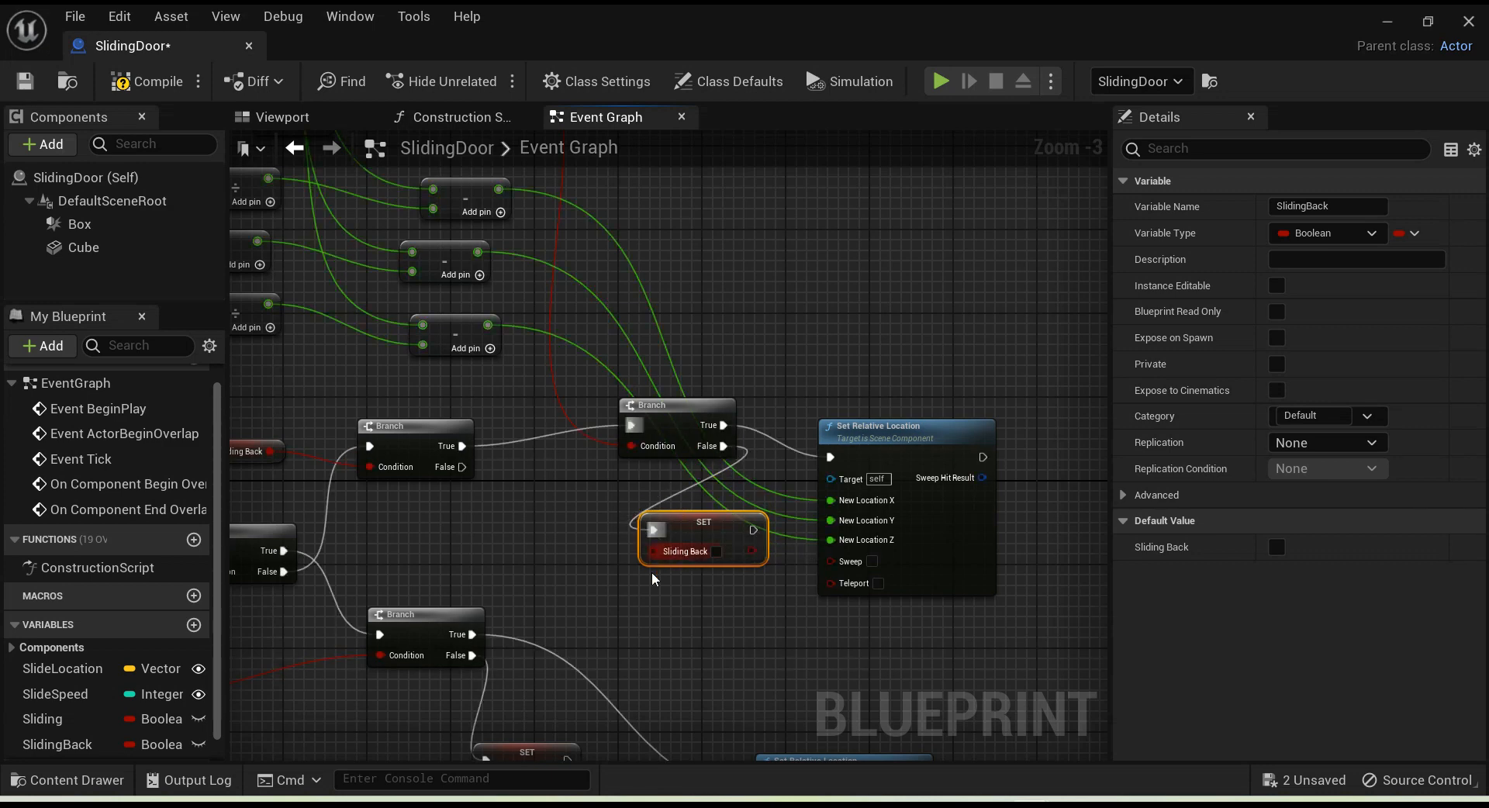
# Step: Connect the Cube reference to the Target of the slide-back Set Relative Location node and compile the blueprint
pyautogui.click(147, 81)
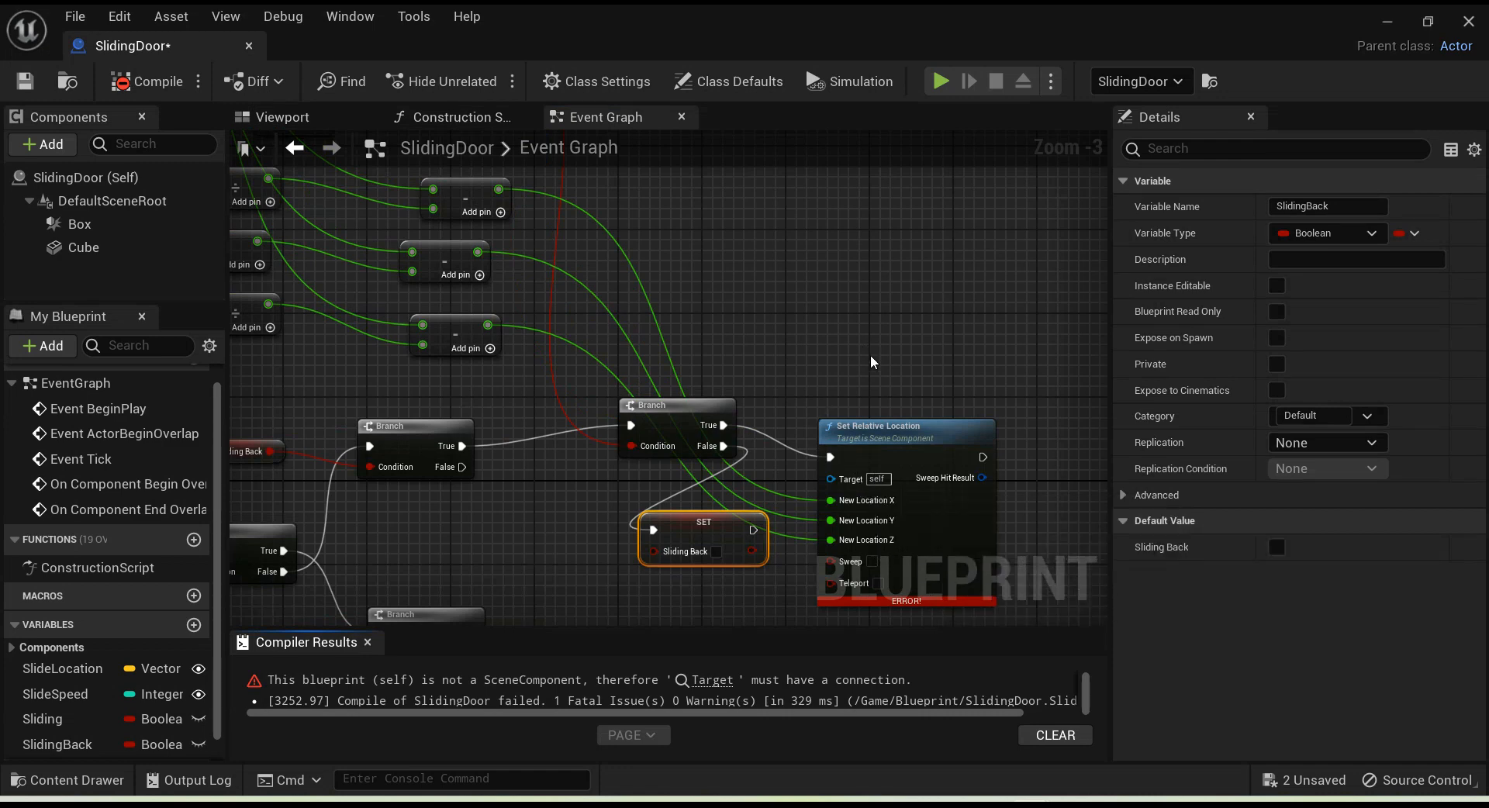
pyautogui.scroll(-2, 871, 355)
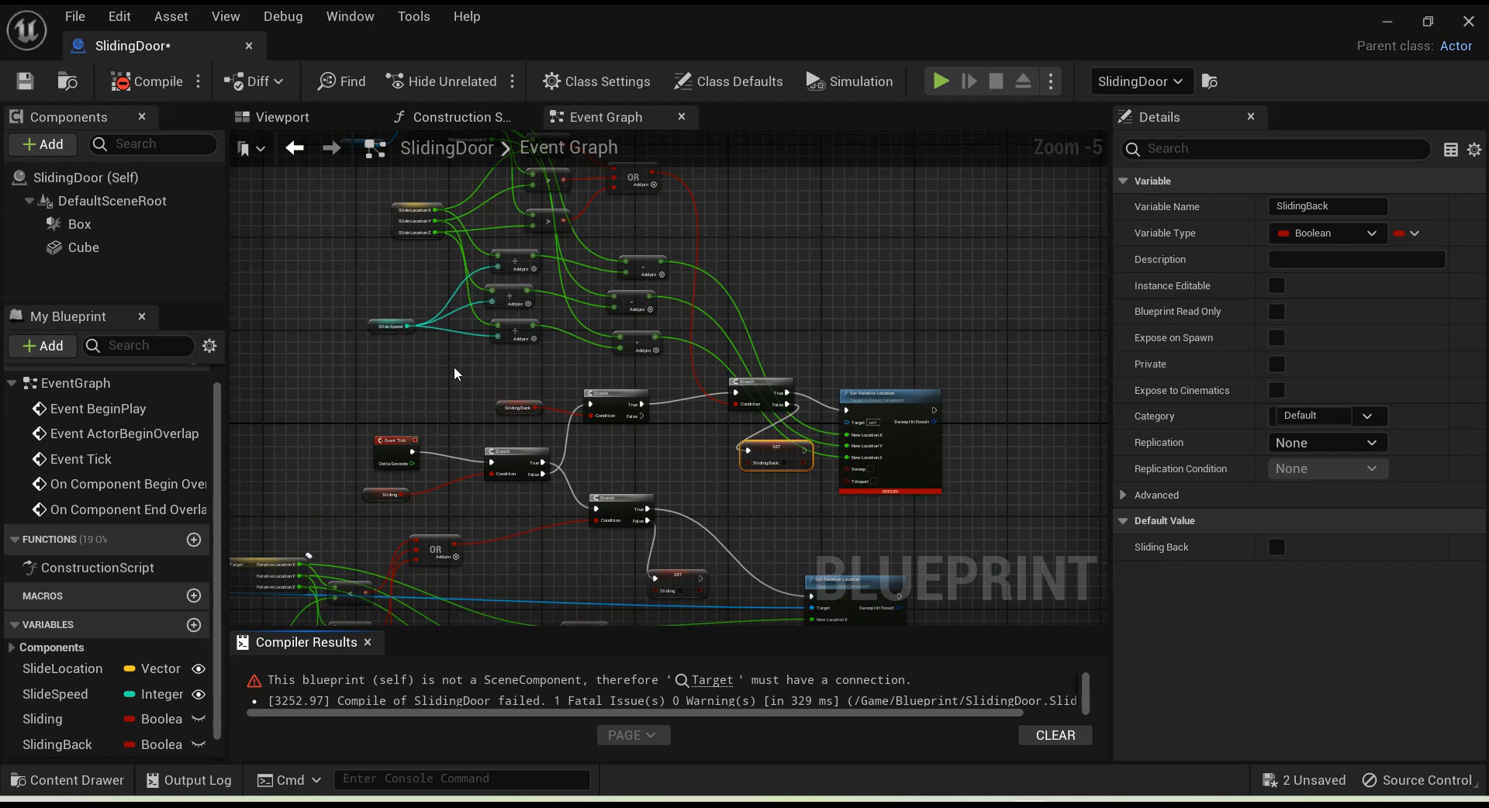
pyautogui.moveTo(555, 379); pyautogui.dragTo(543, 476, button='right')
pyautogui.moveTo(331, 238); pyautogui.dragTo(839, 518)
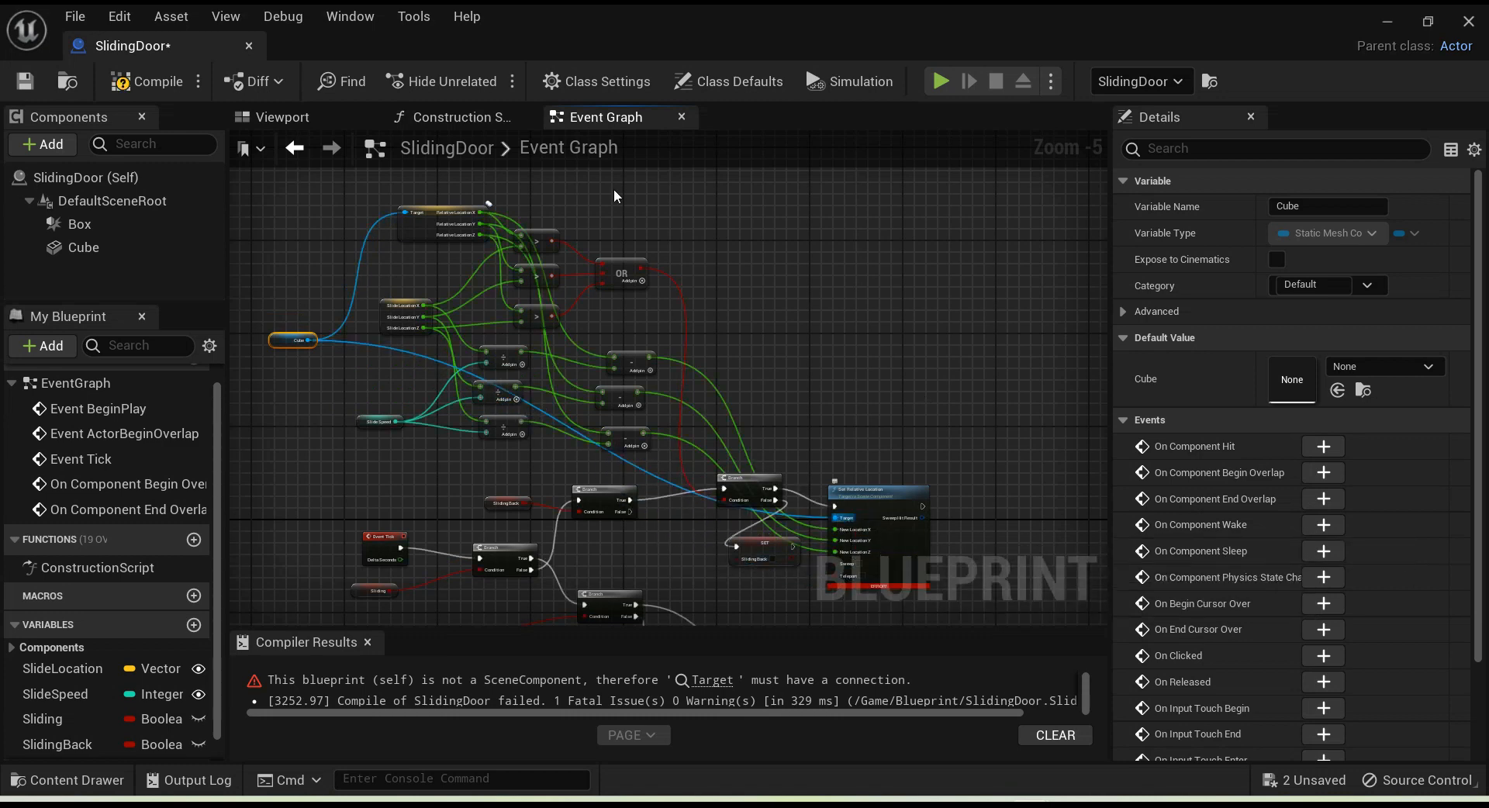
pyautogui.click(136, 87)
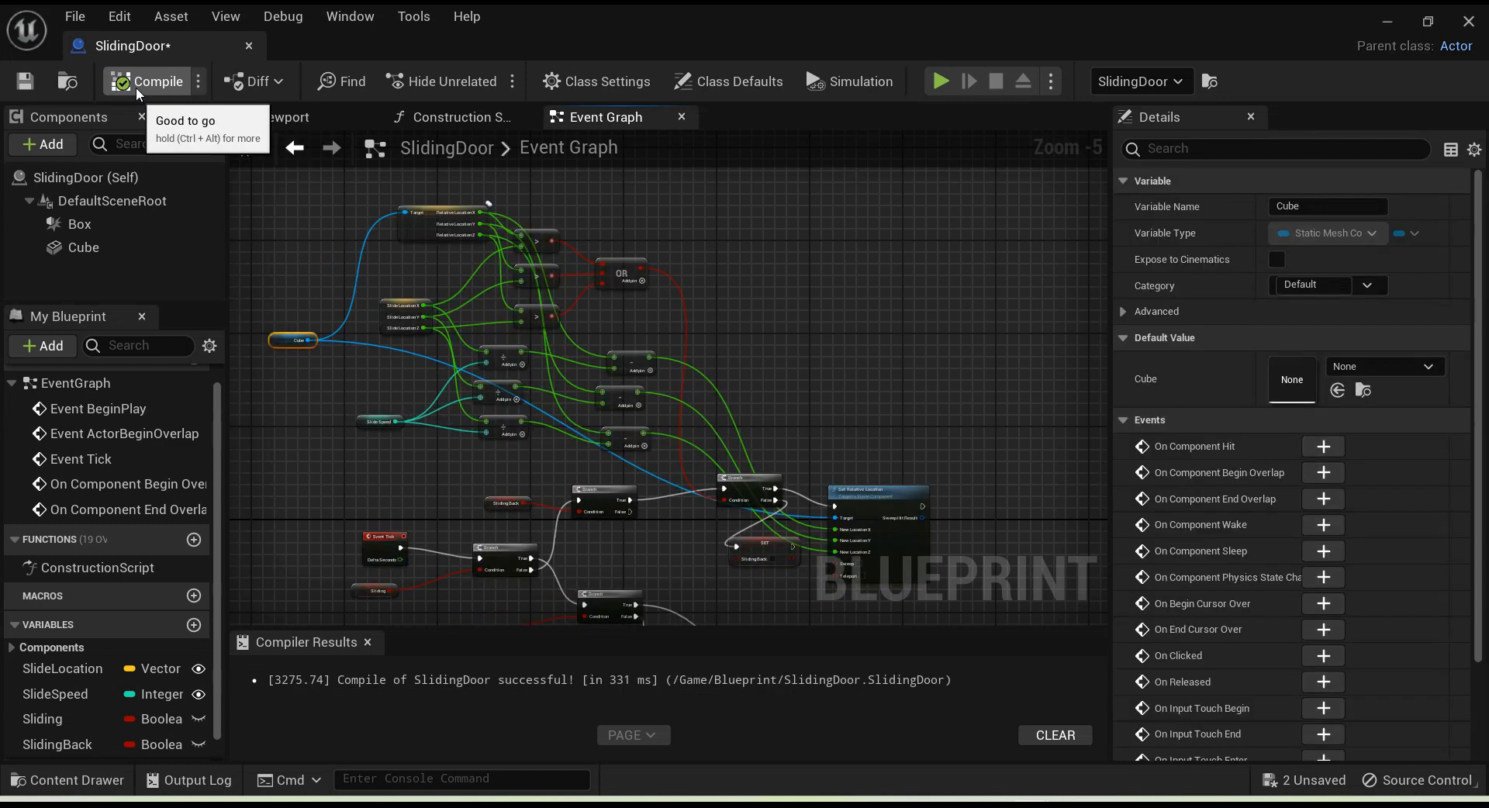
# Step: Switch to the level editor, play the level and run the character up to the sliding door
pyautogui.click(1384, 25)
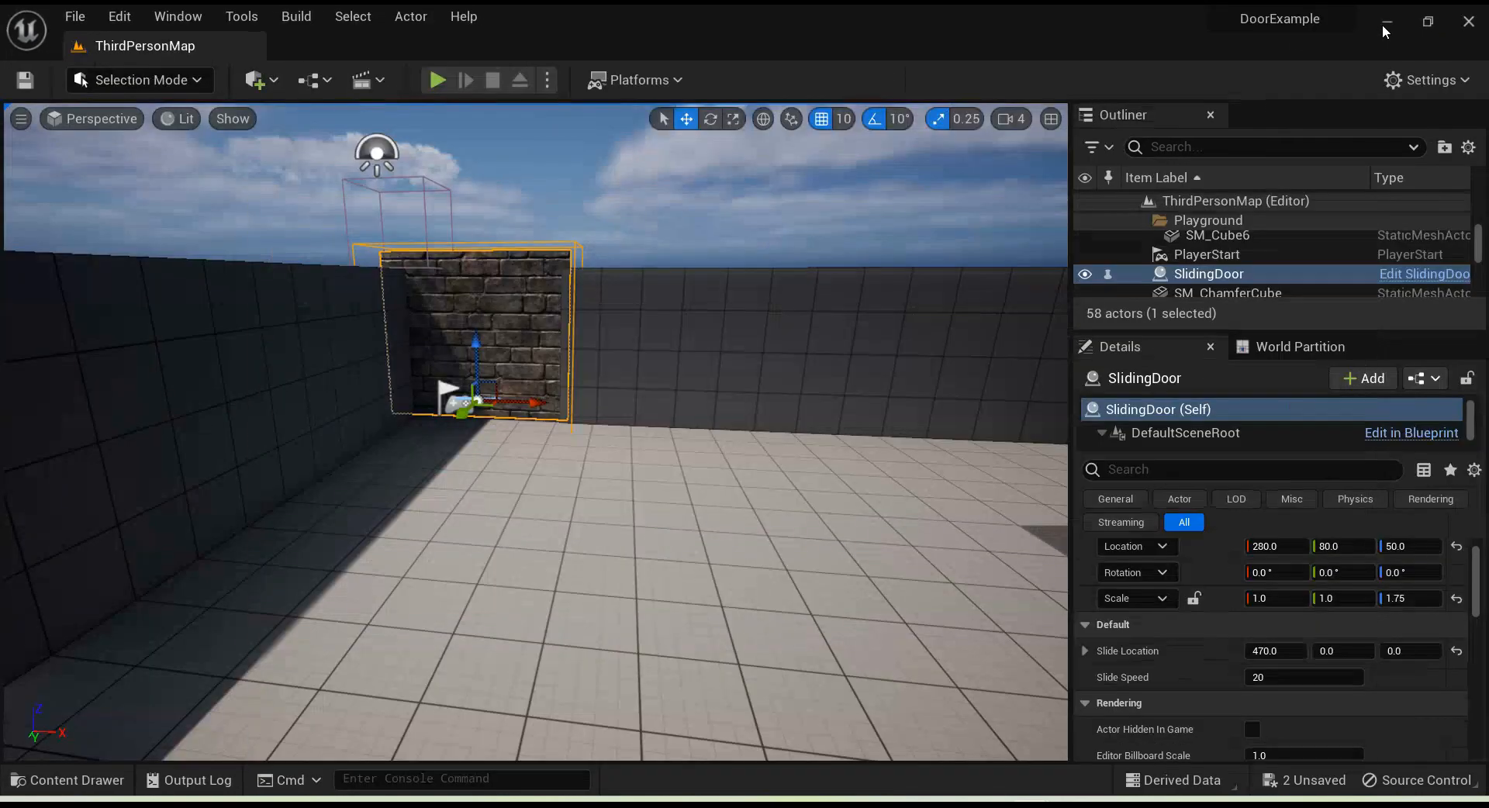
pyautogui.click(439, 79)
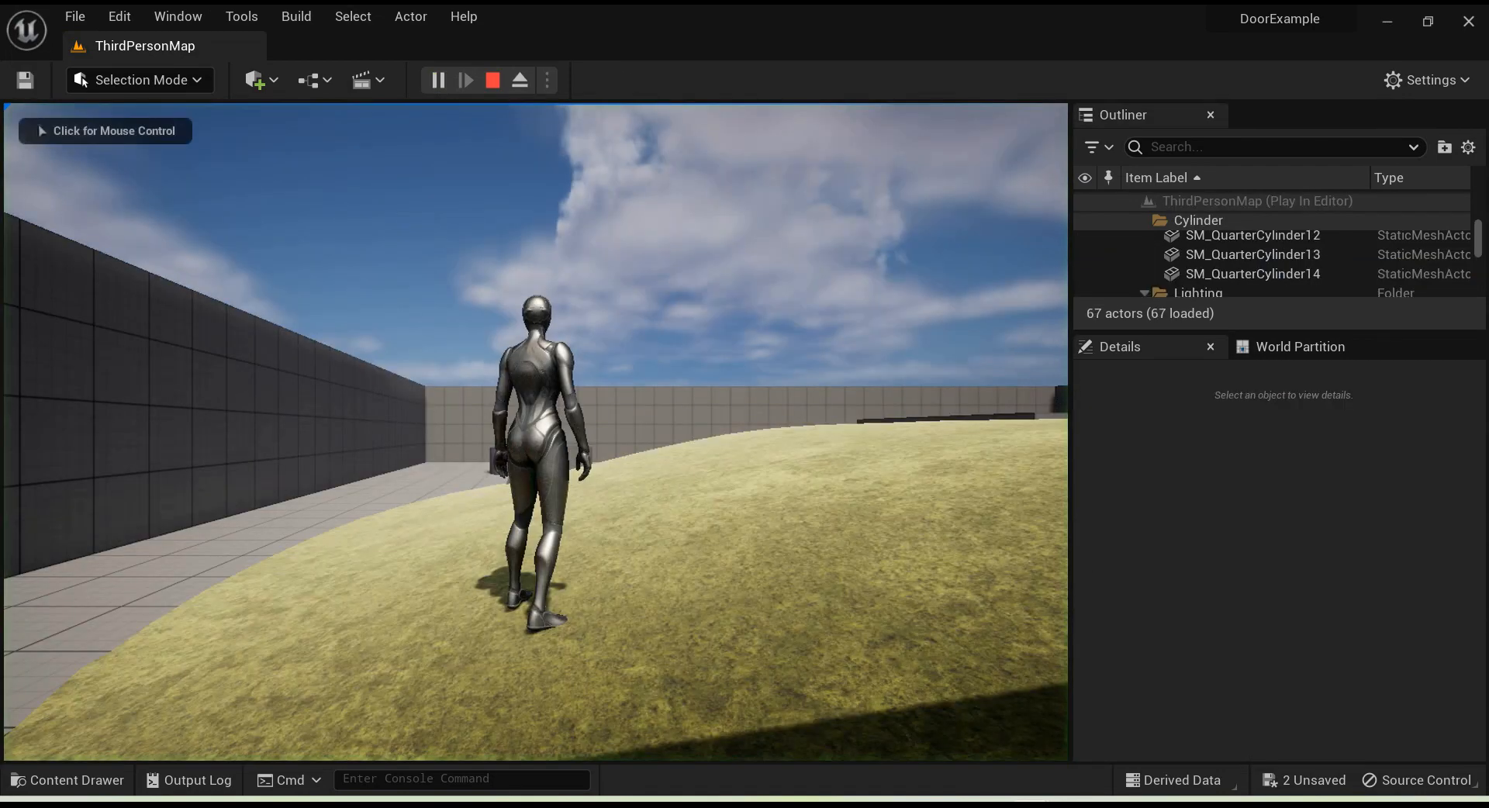
pyautogui.click(554, 463)
pyautogui.press('w')
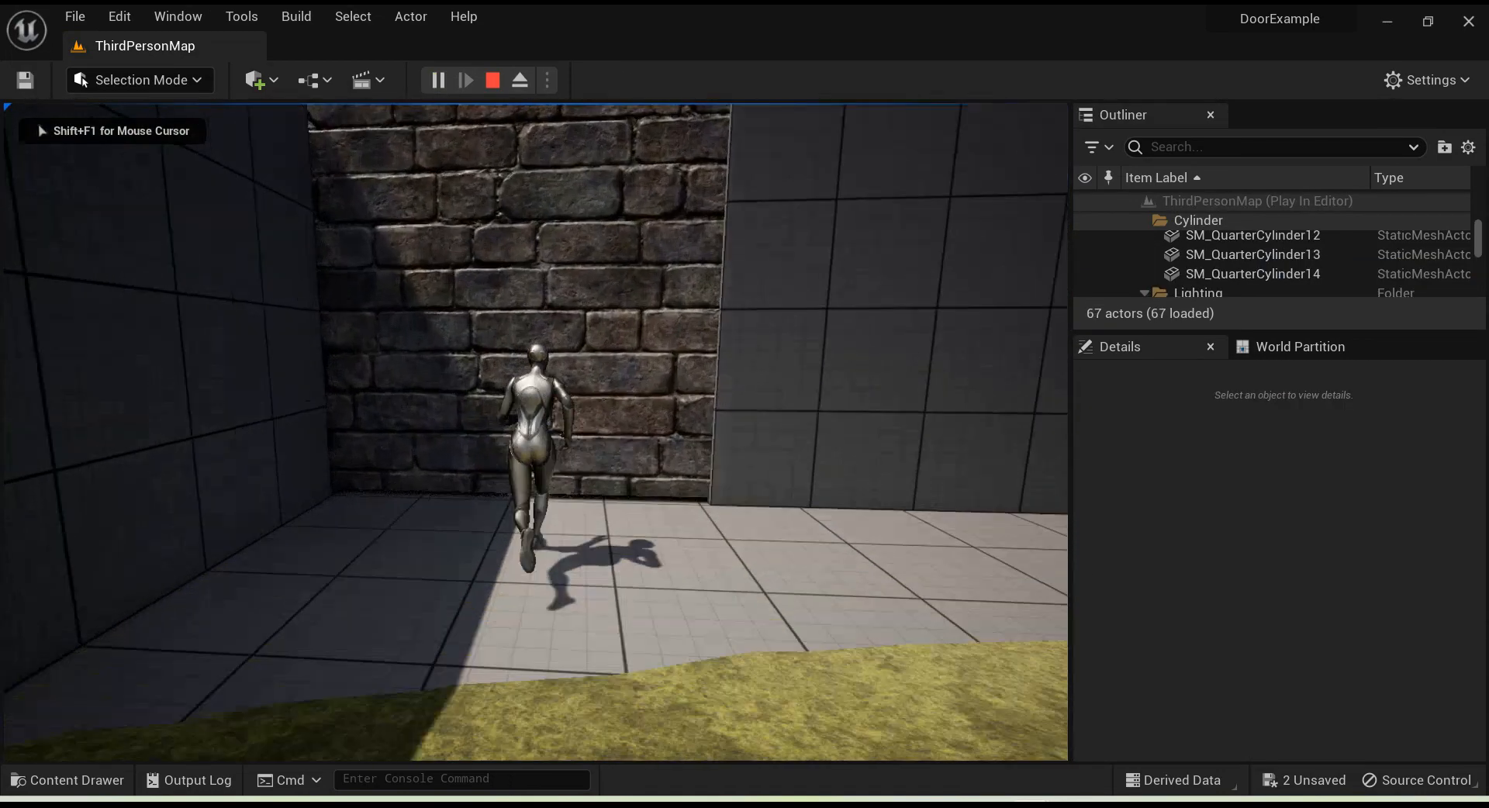
# Step: Back the character away from the door, jump to check where the door slides over the wall, and stop playing
pyautogui.press('s')
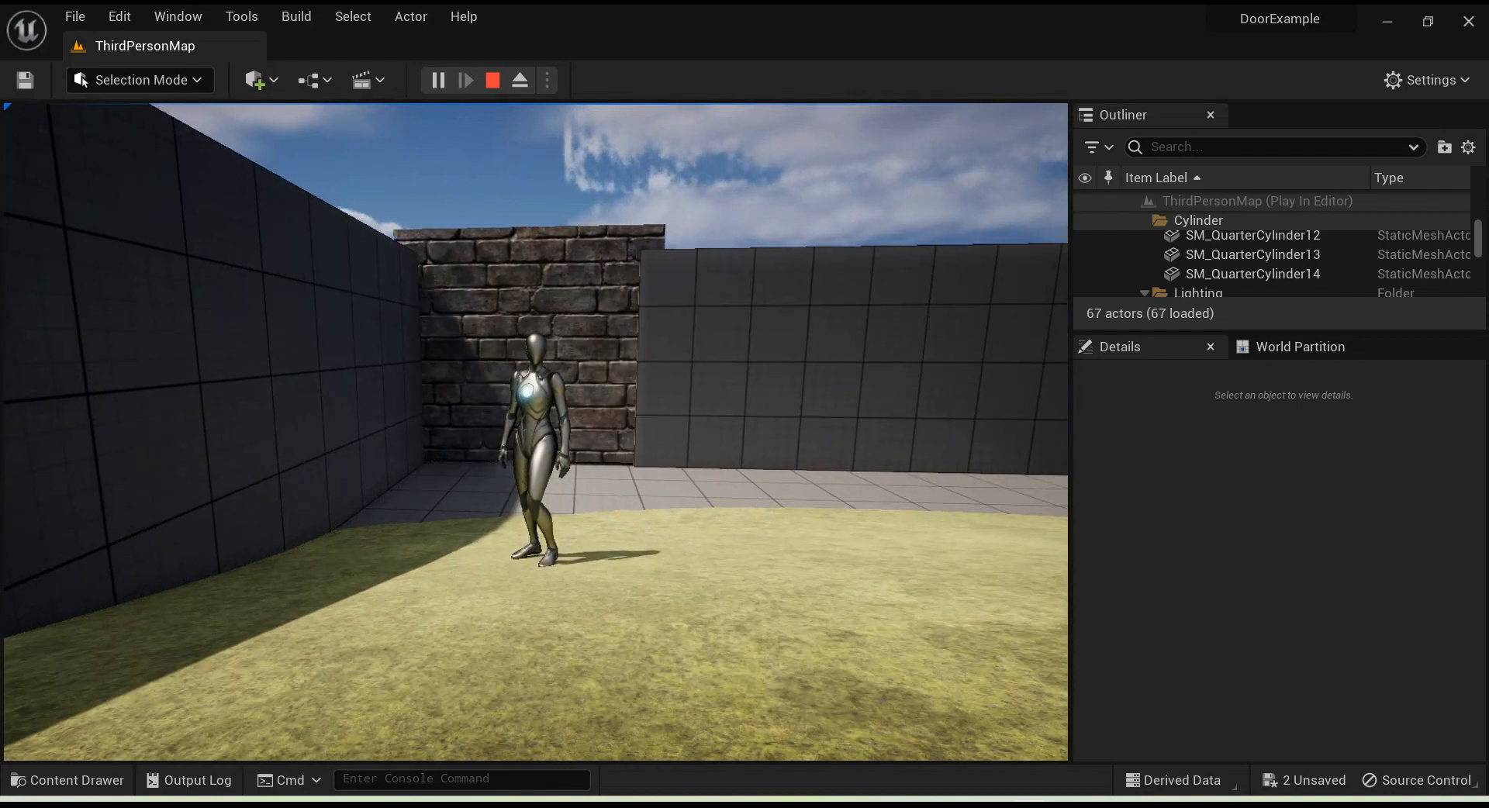
pyautogui.press('s')
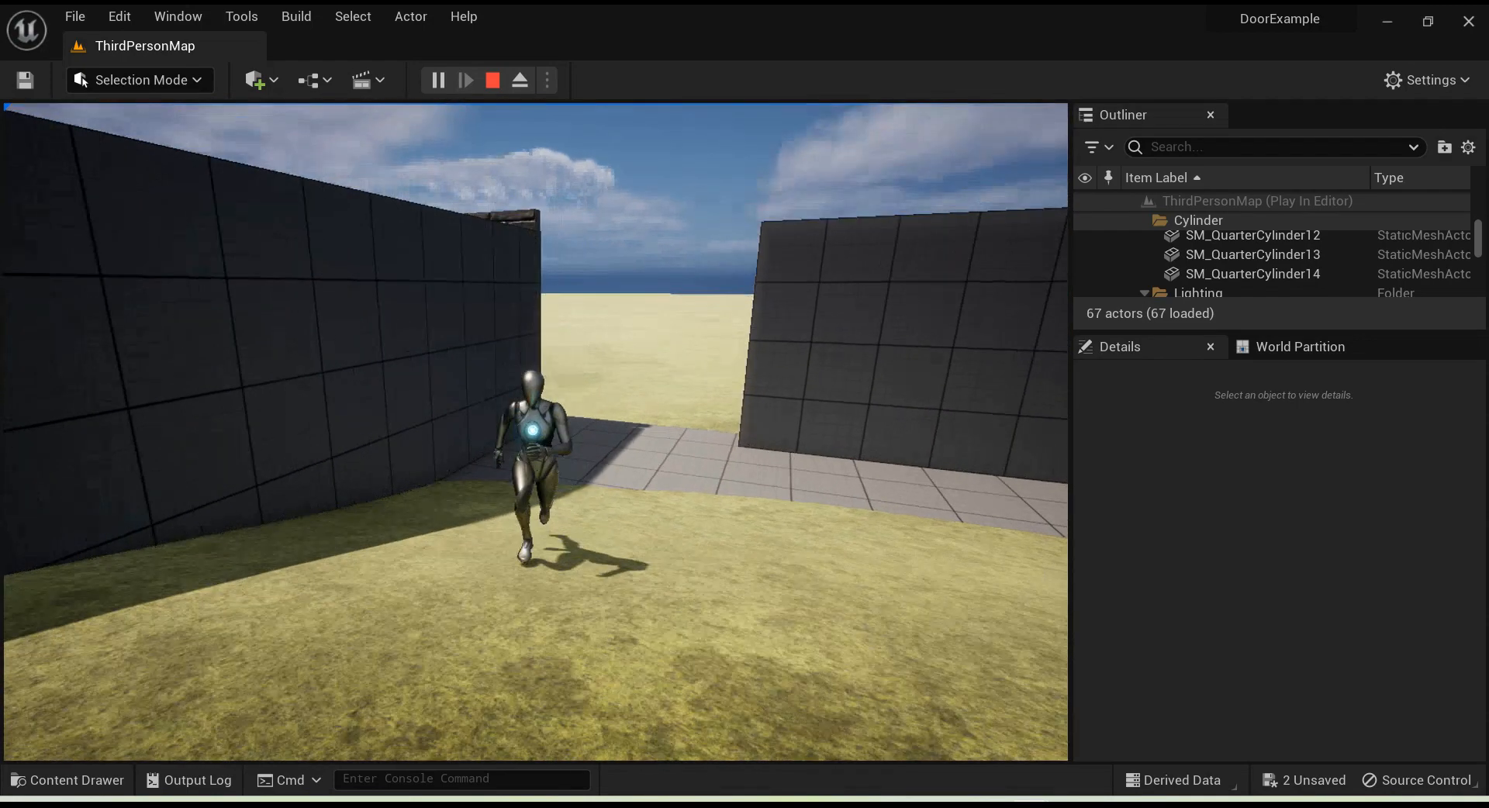
pyautogui.press('d')
pyautogui.press('s')
pyautogui.press('a')
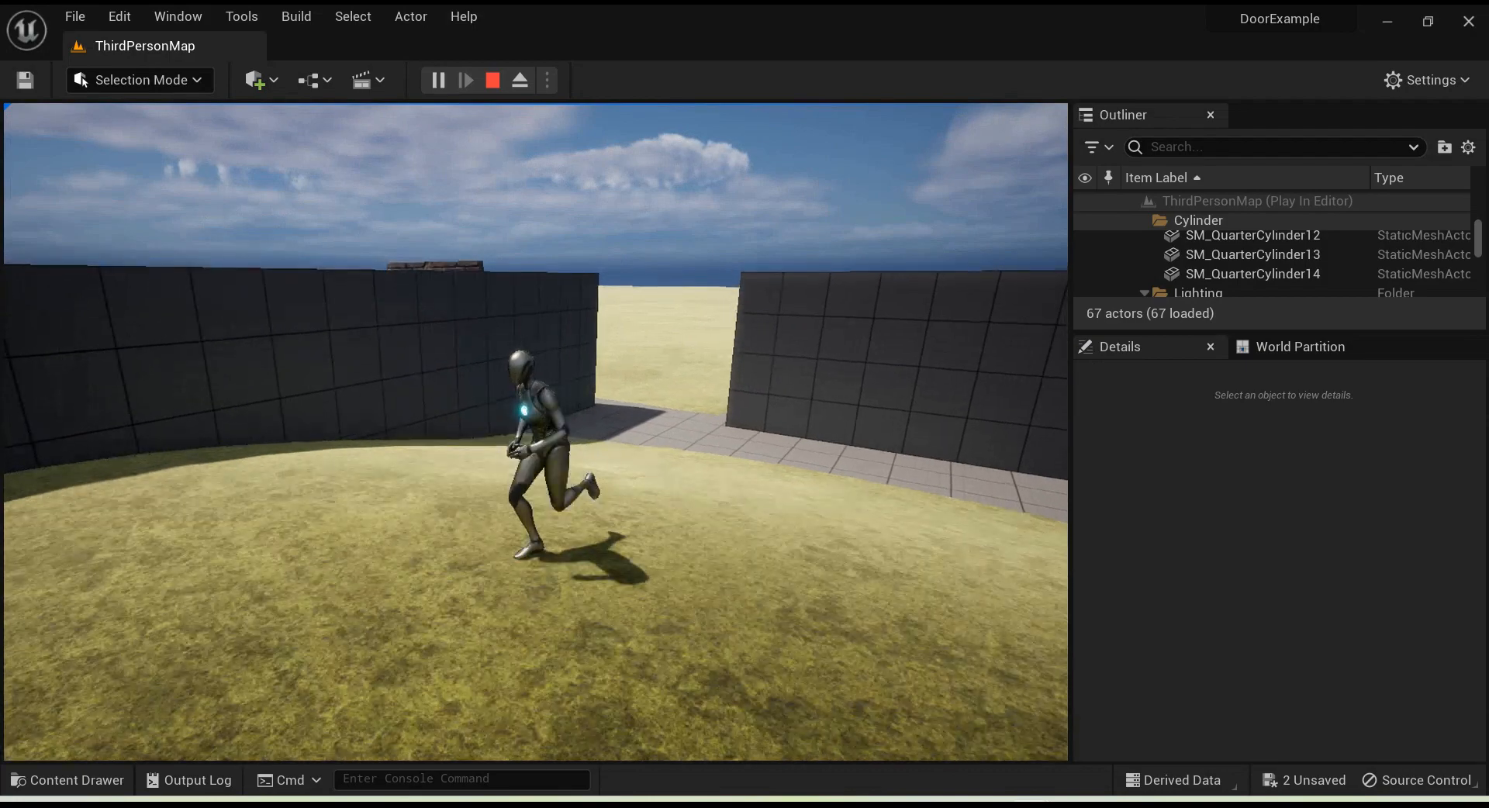
pyautogui.press('s')
pyautogui.press('a')
pyautogui.press('w')
pyautogui.press('space')
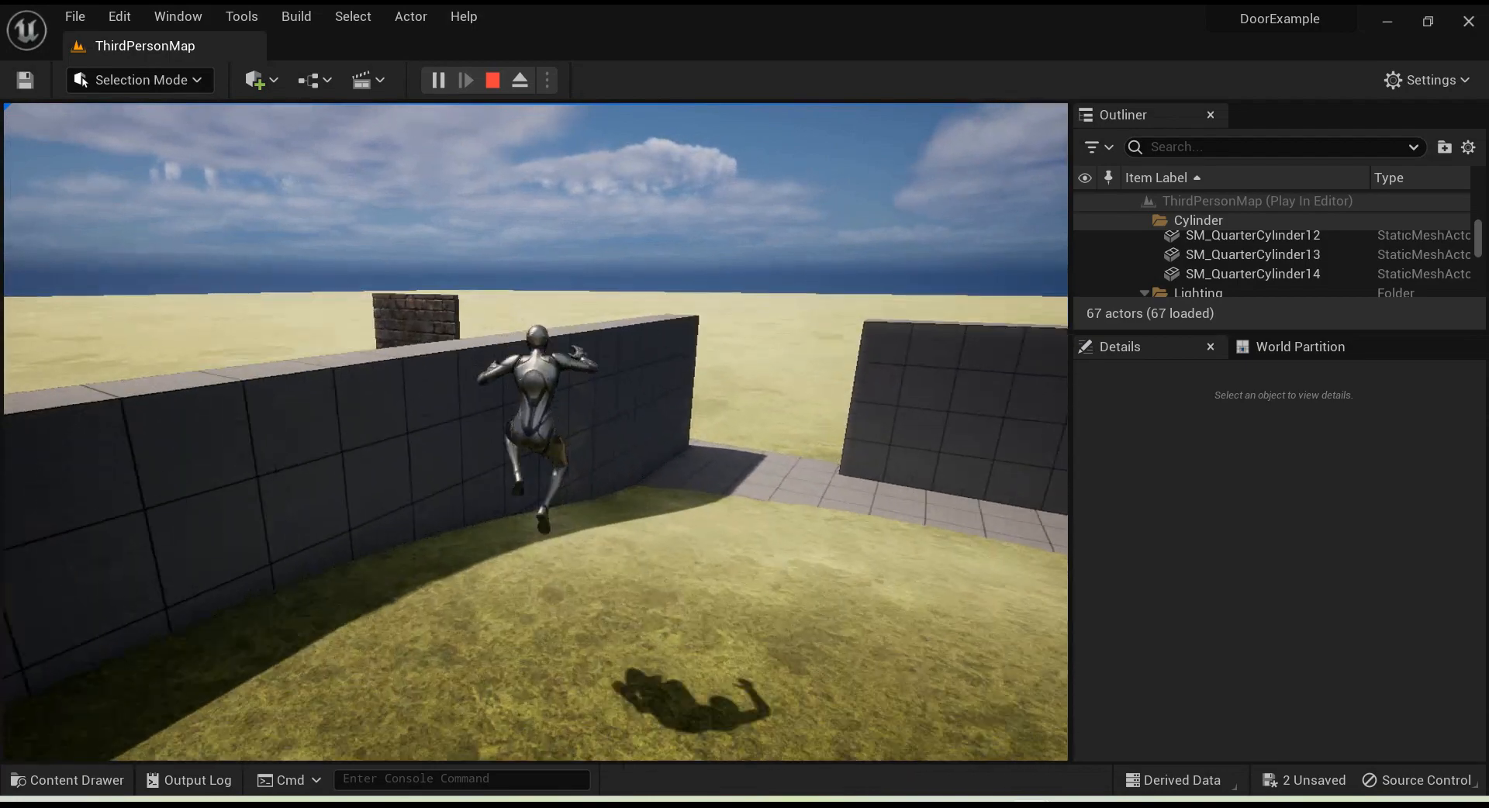
pyautogui.press('s')
pyautogui.hotkey('shift', 'F1')
pyautogui.press('Escape')
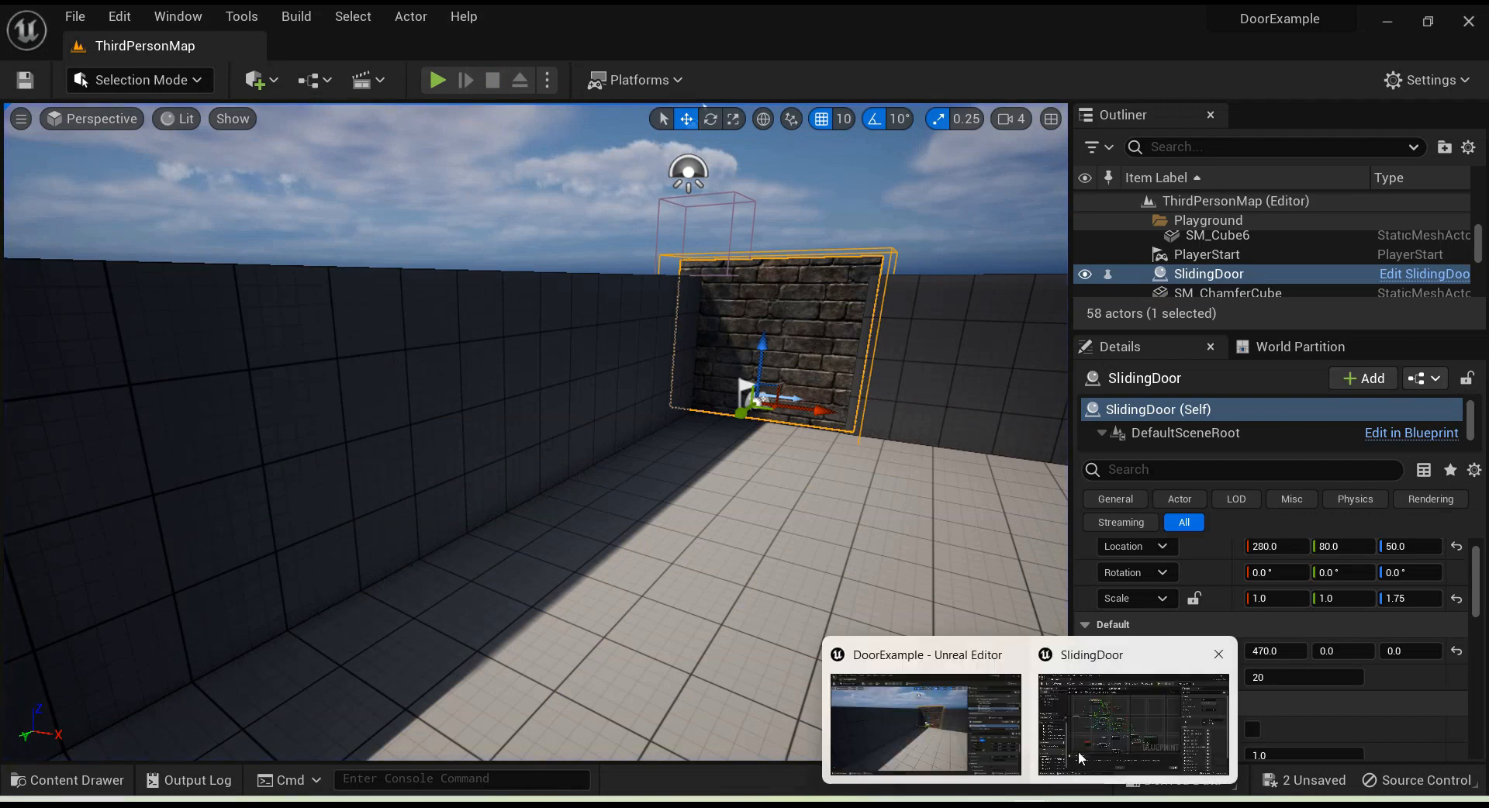
# Step: Return to the SlidingDoor blueprint, add a Vector variable named DefaultLocation and compile
pyautogui.click(1091, 729)
pyautogui.scroll(3, 560, 350)
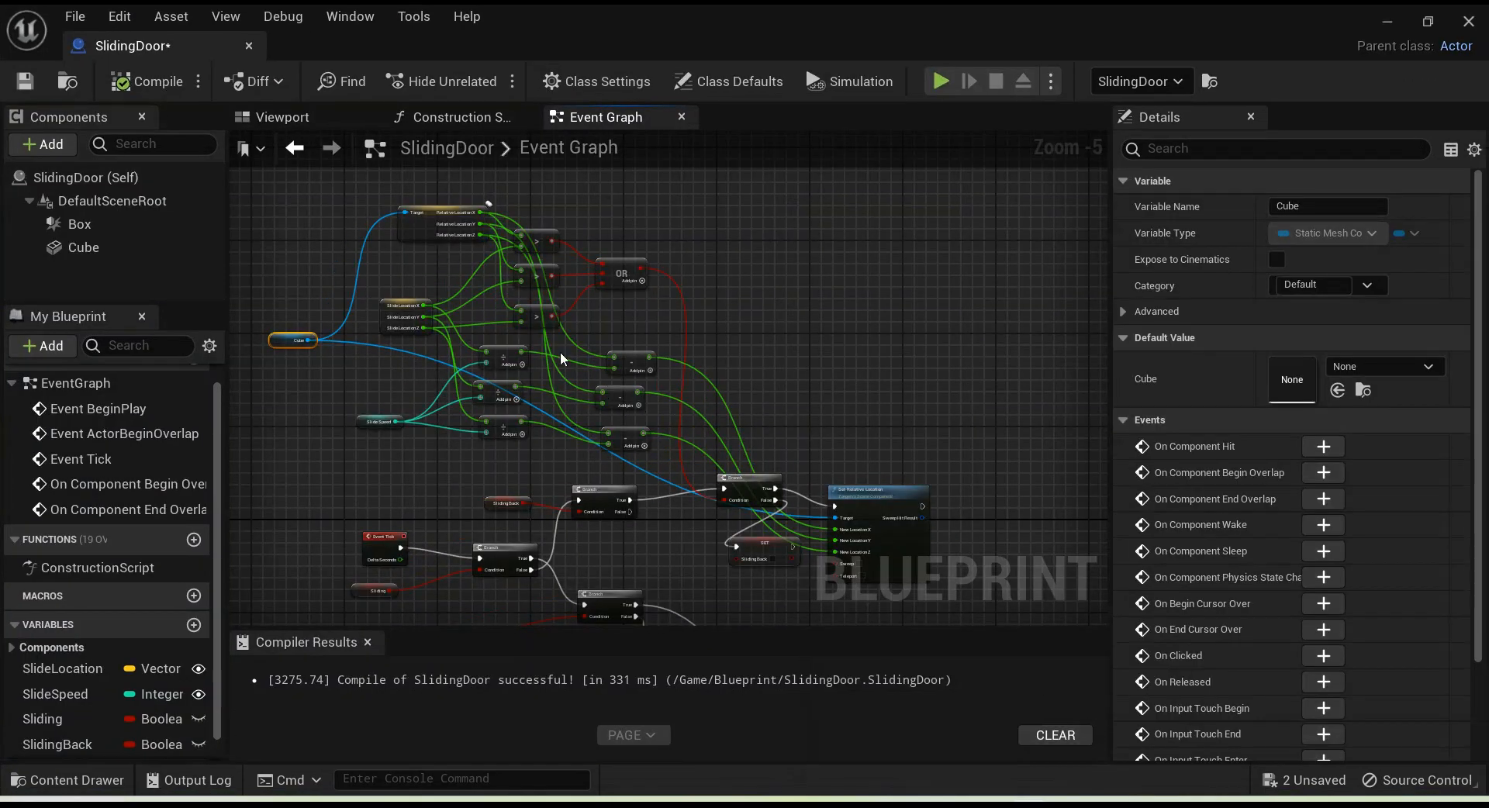
pyautogui.moveTo(574, 388); pyautogui.dragTo(702, 536, button='right')
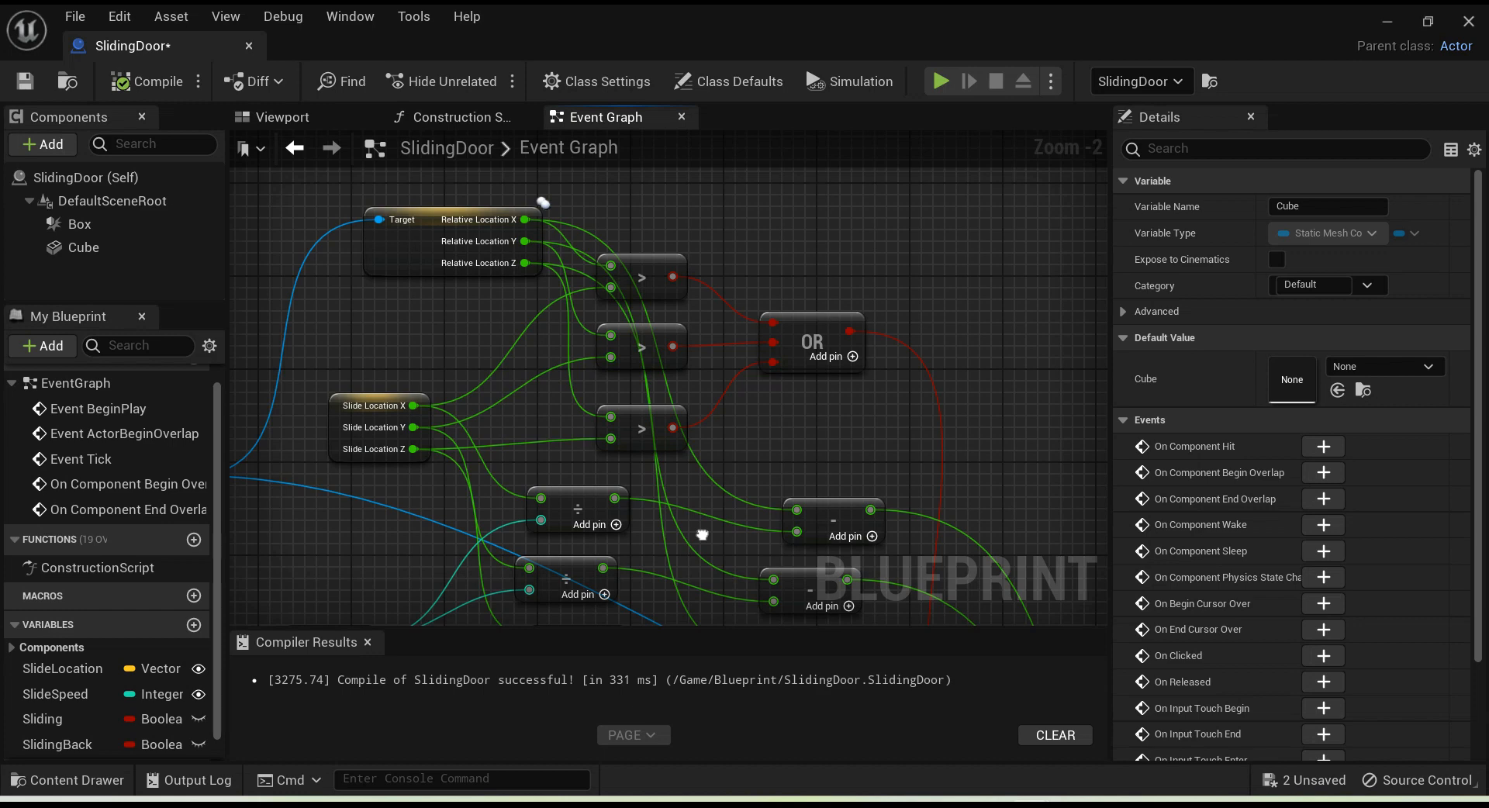
pyautogui.moveTo(702, 535); pyautogui.dragTo(653, 303, button='right')
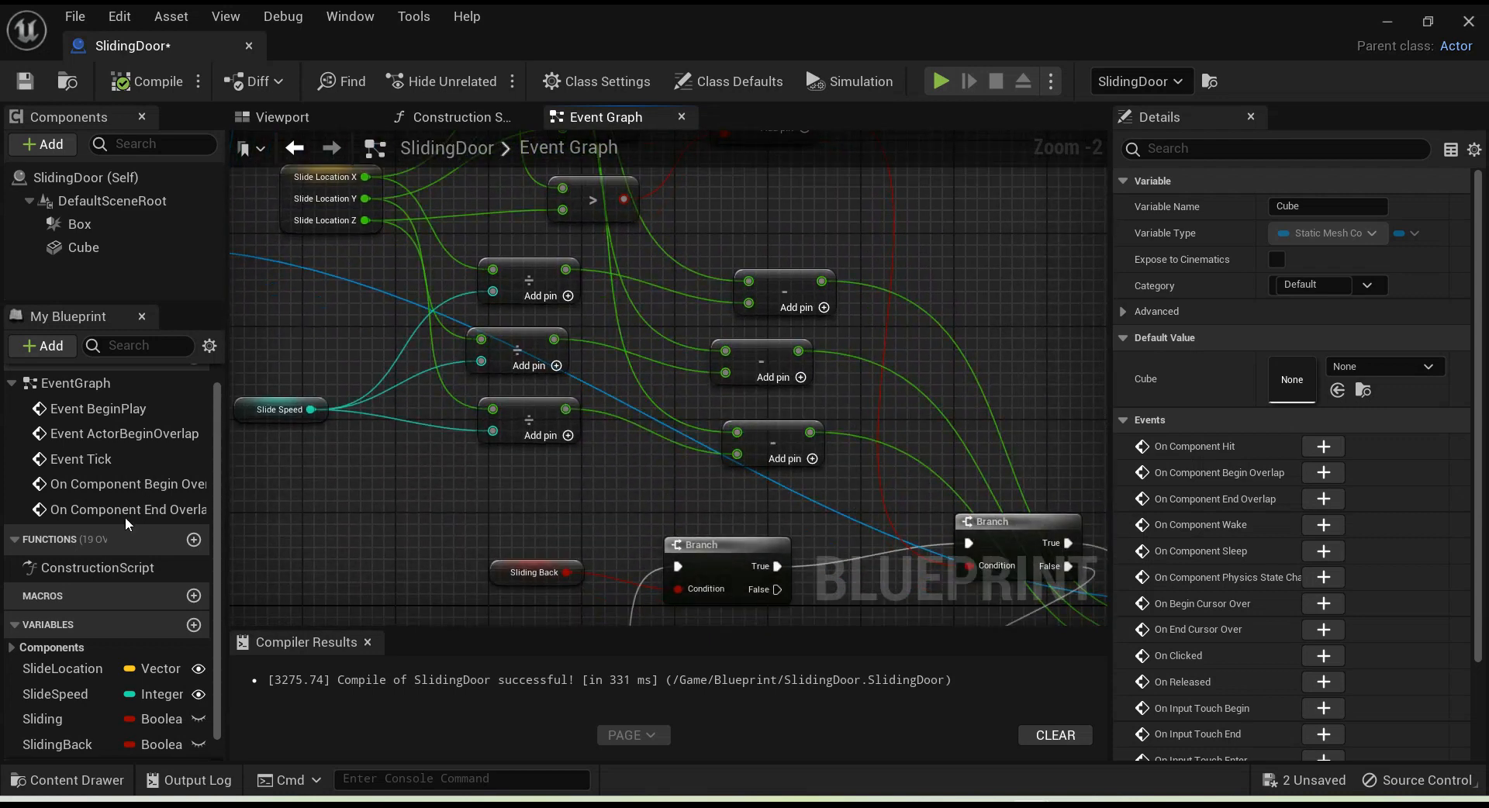
pyautogui.scroll(-1, 108, 622)
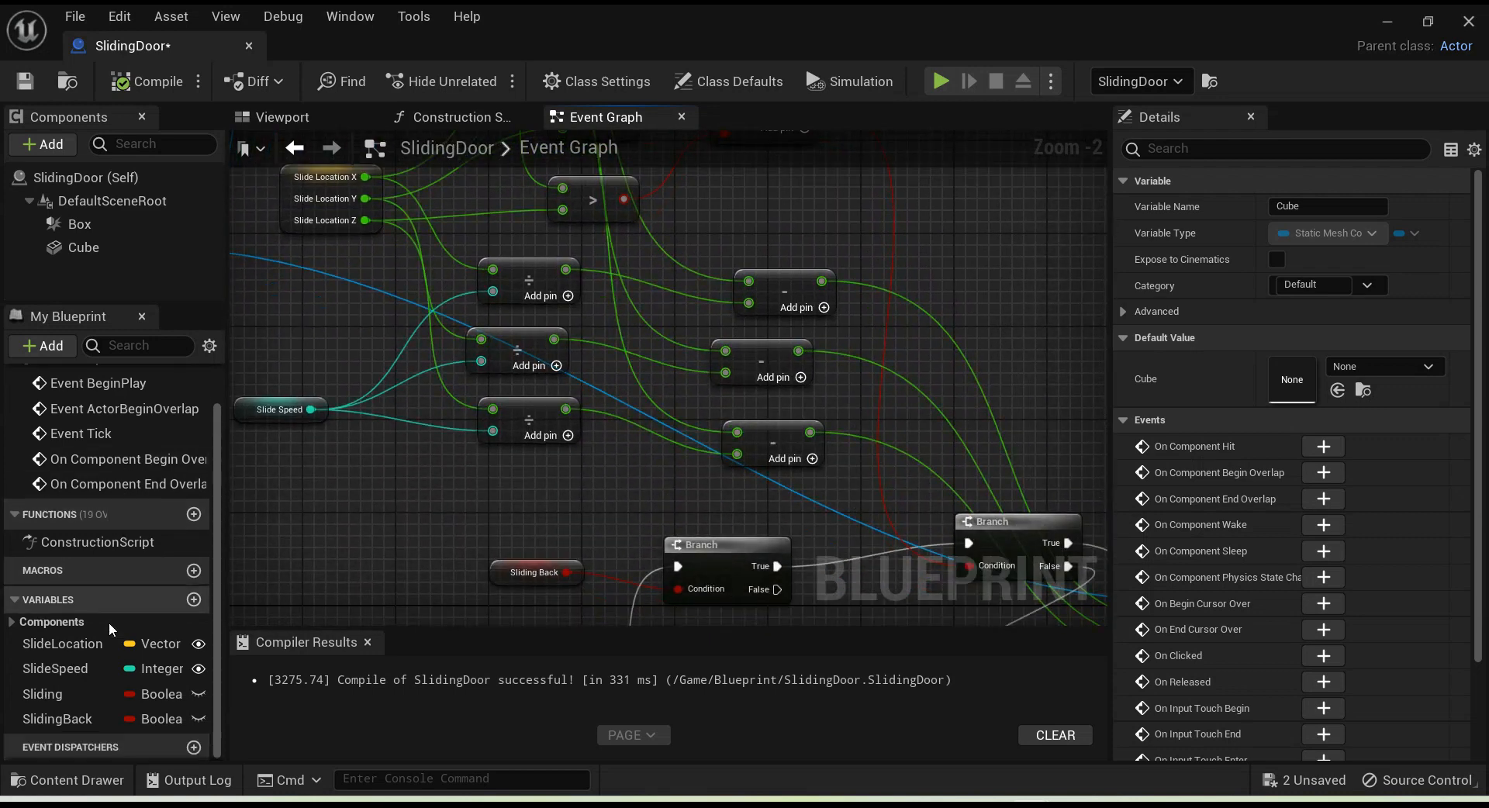
pyautogui.click(195, 600)
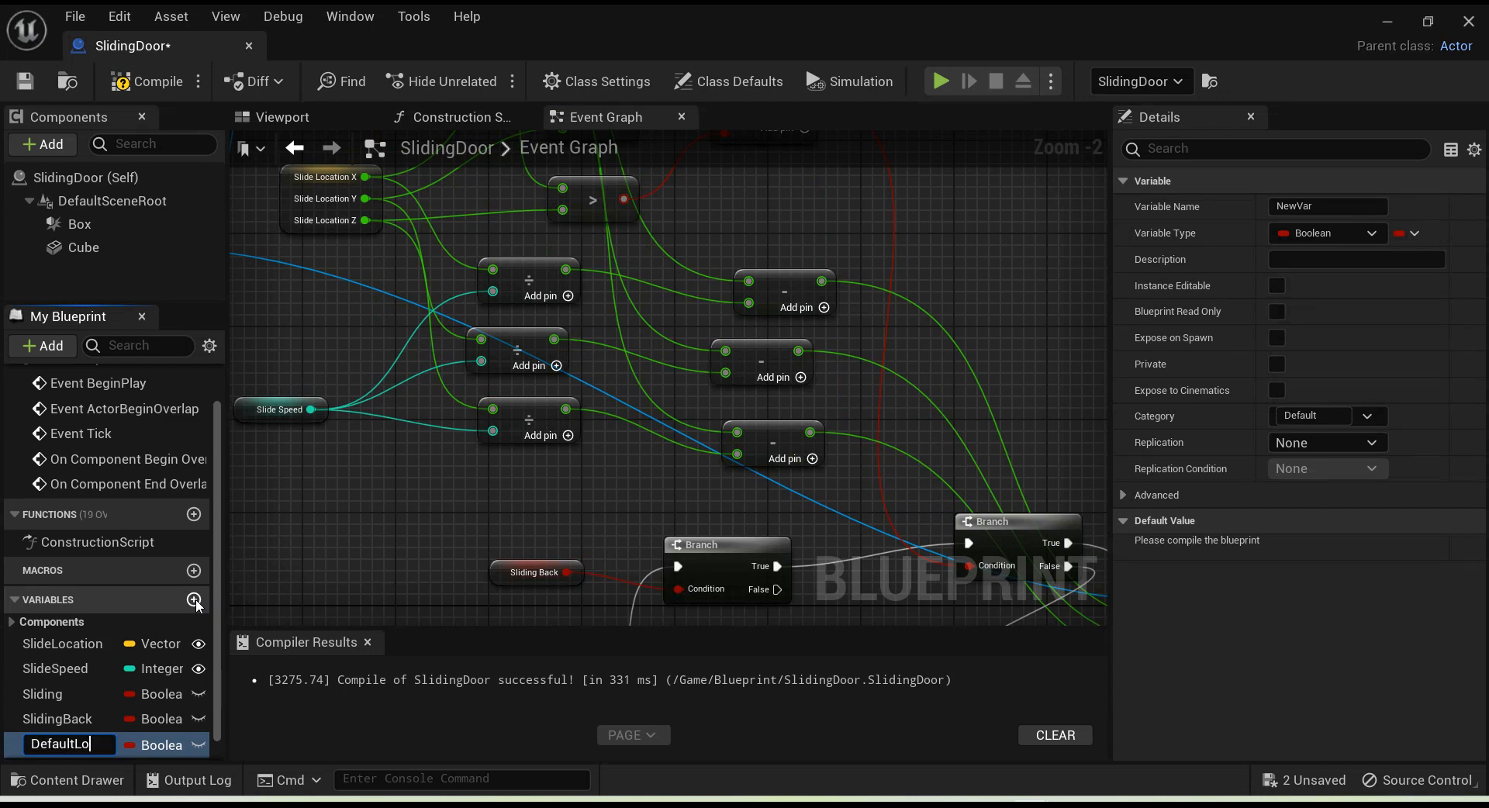
pyautogui.press('Return')
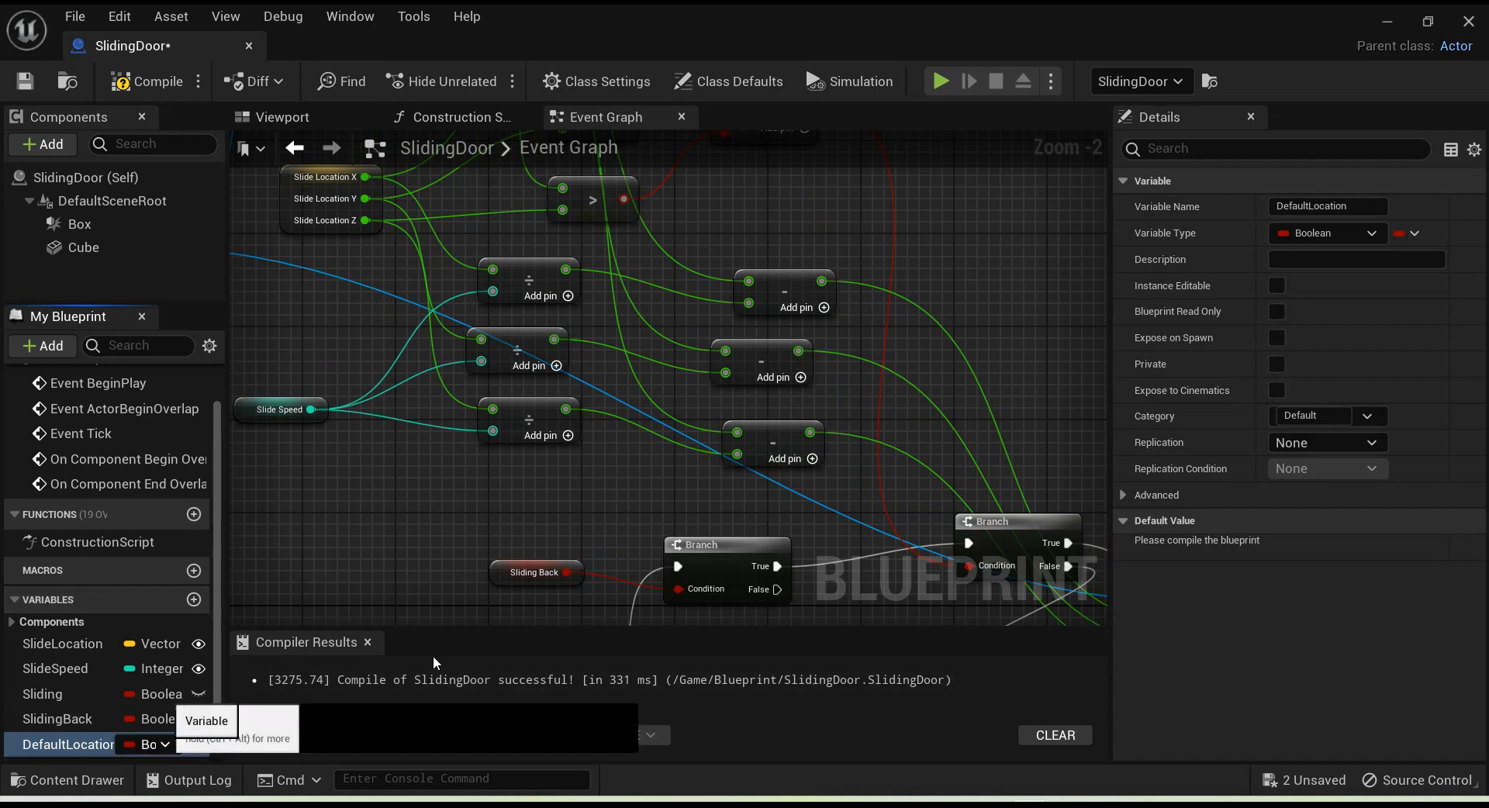
pyautogui.click(1306, 234)
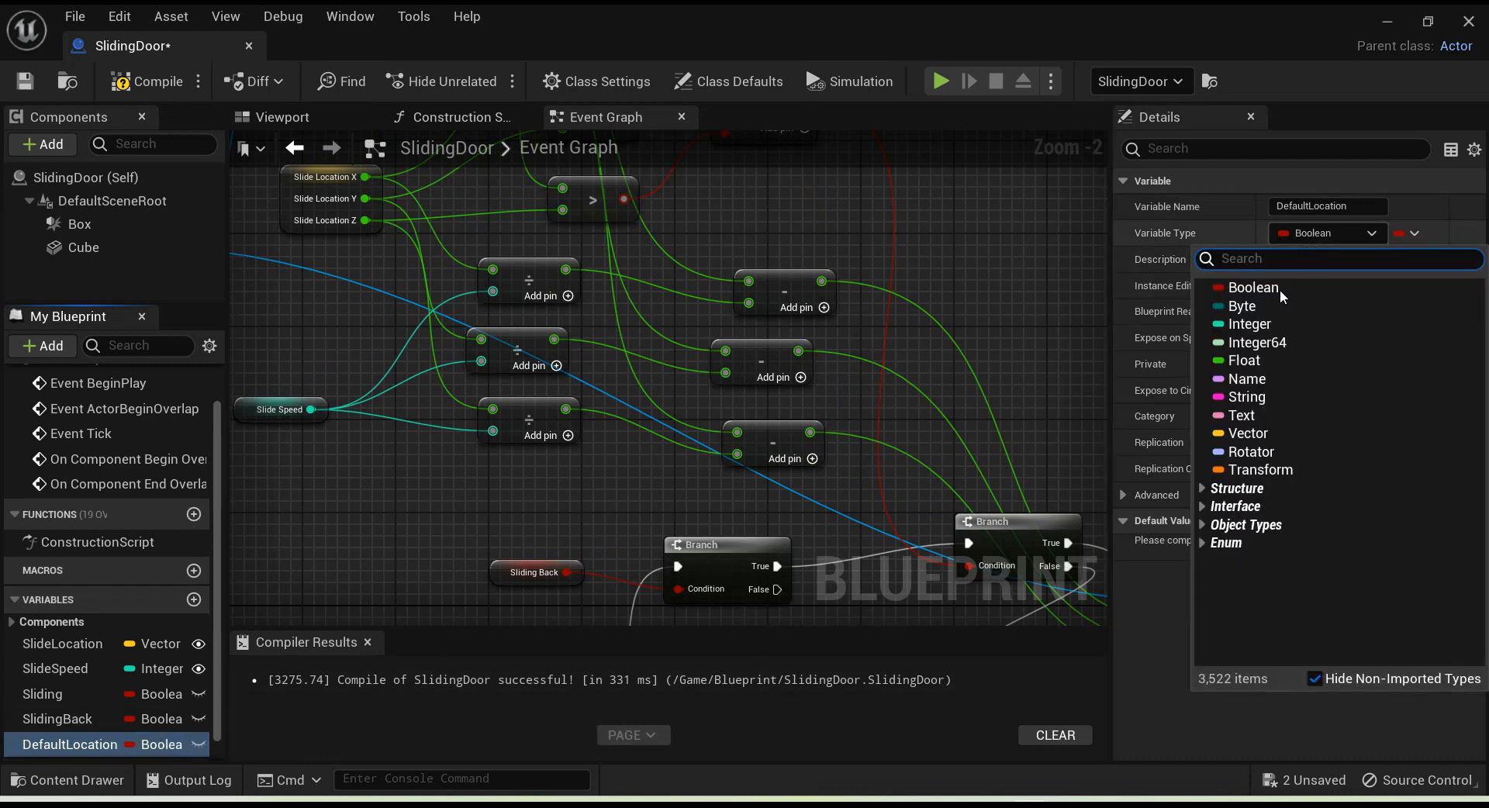
pyautogui.click(1263, 436)
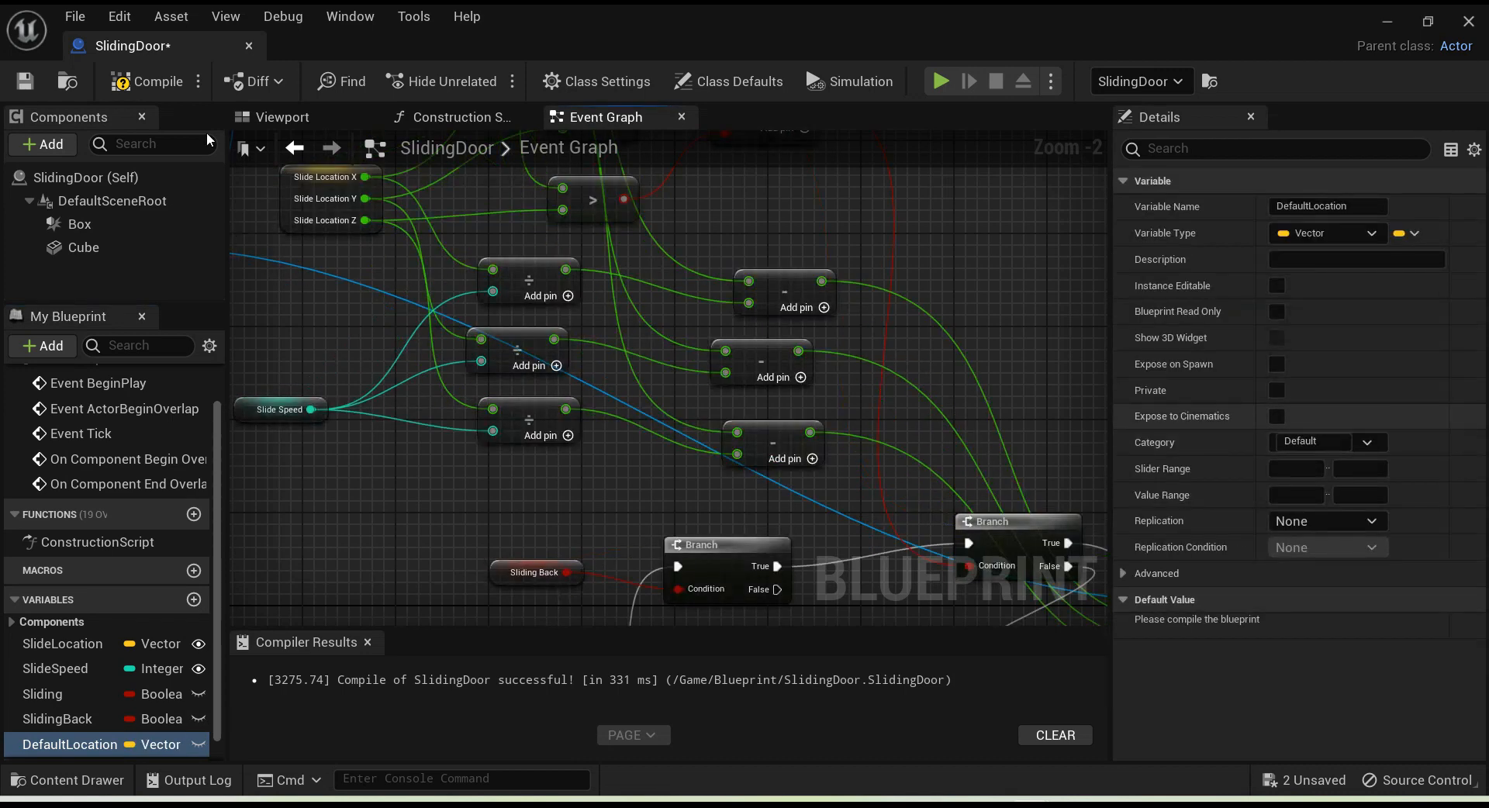
pyautogui.click(145, 80)
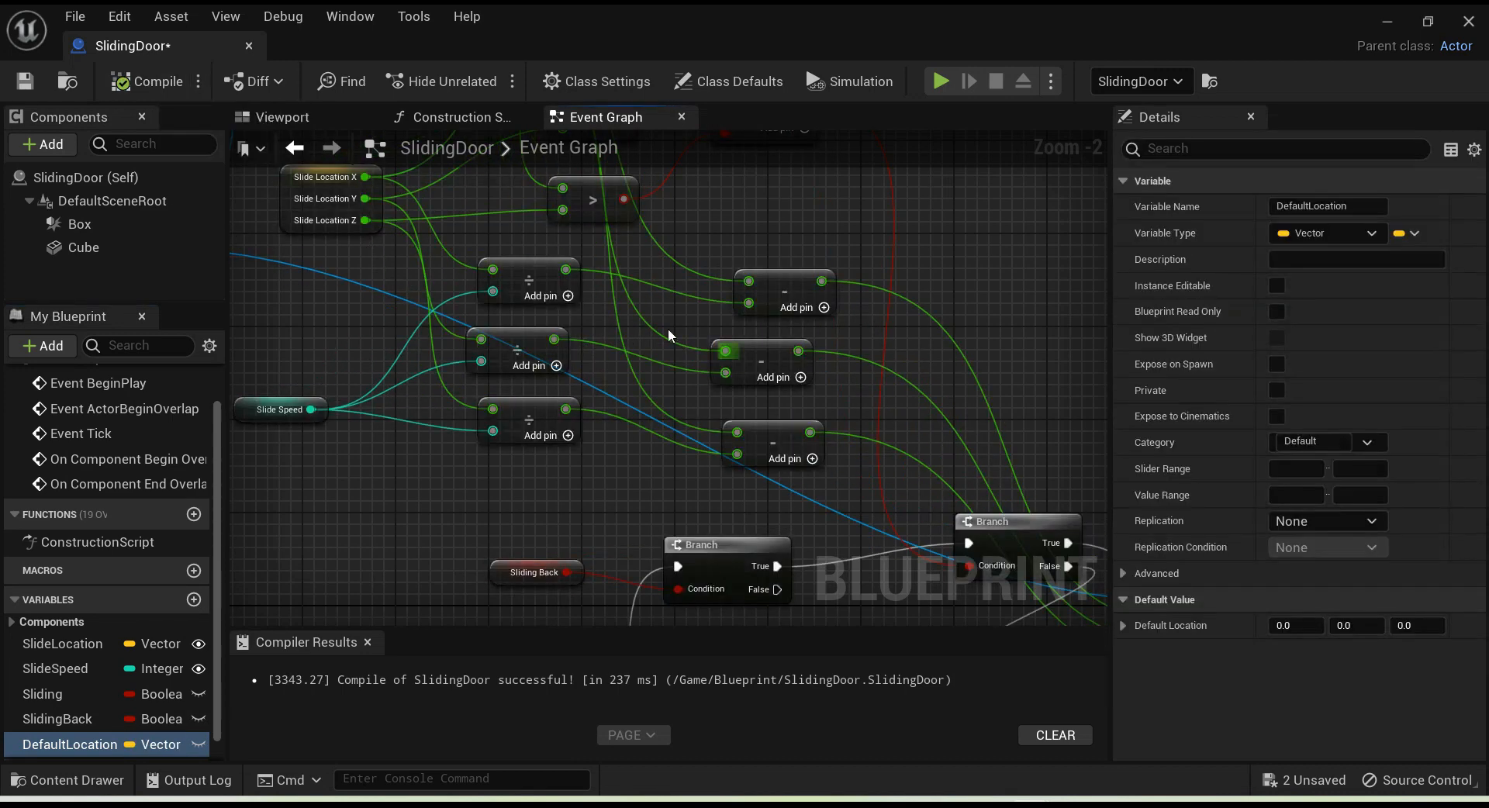
# Step: Add a setter node for DefaultLocation in the empty area above and beyond Event BeginPlay
pyautogui.moveTo(659, 302); pyautogui.dragTo(730, 629, button='right')
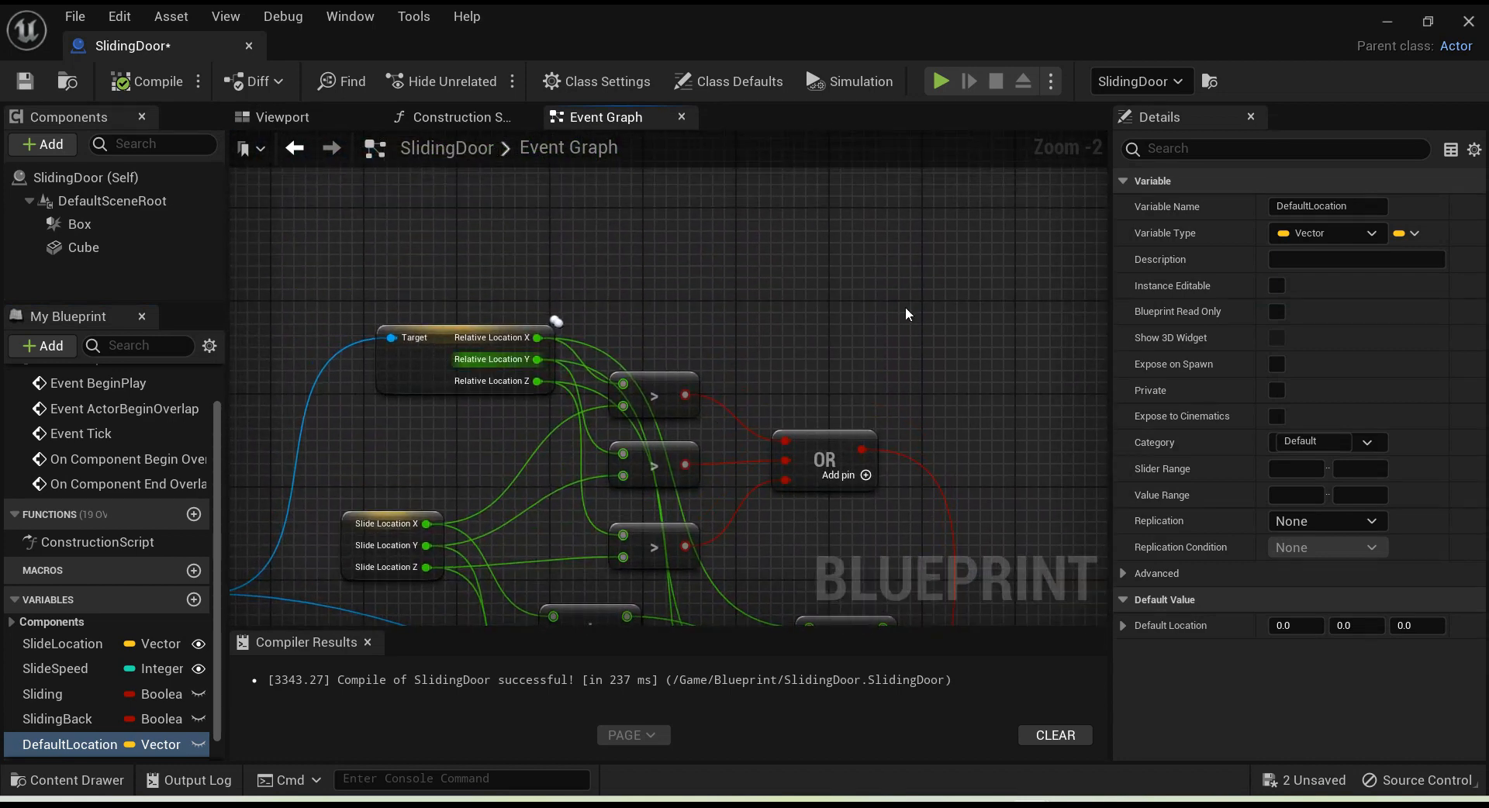
pyautogui.moveTo(903, 310); pyautogui.dragTo(947, 379, button='right')
pyautogui.moveTo(760, 614); pyautogui.dragTo(840, 138, button='right')
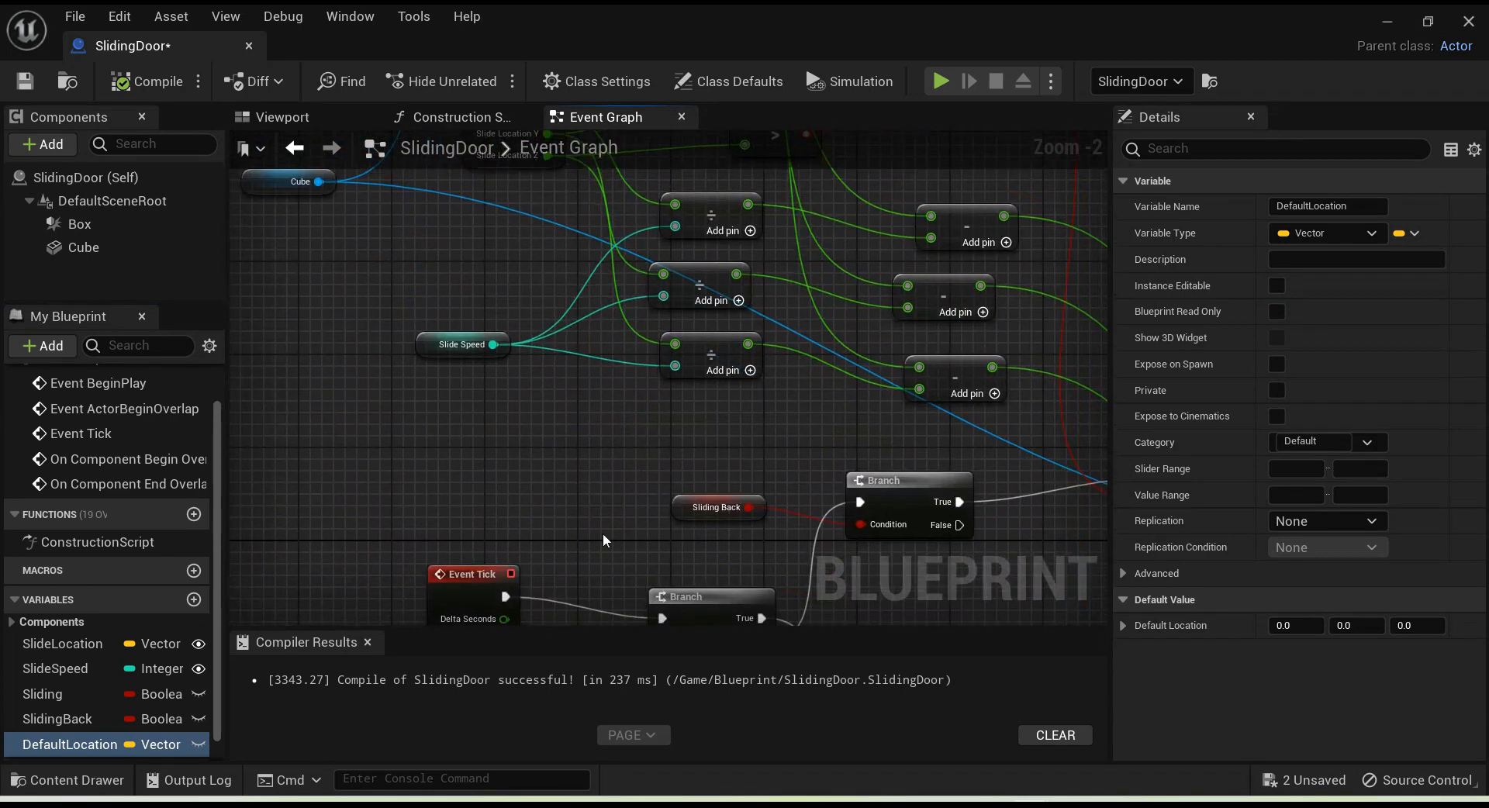
pyautogui.moveTo(602, 528); pyautogui.dragTo(1189, 441, button='right')
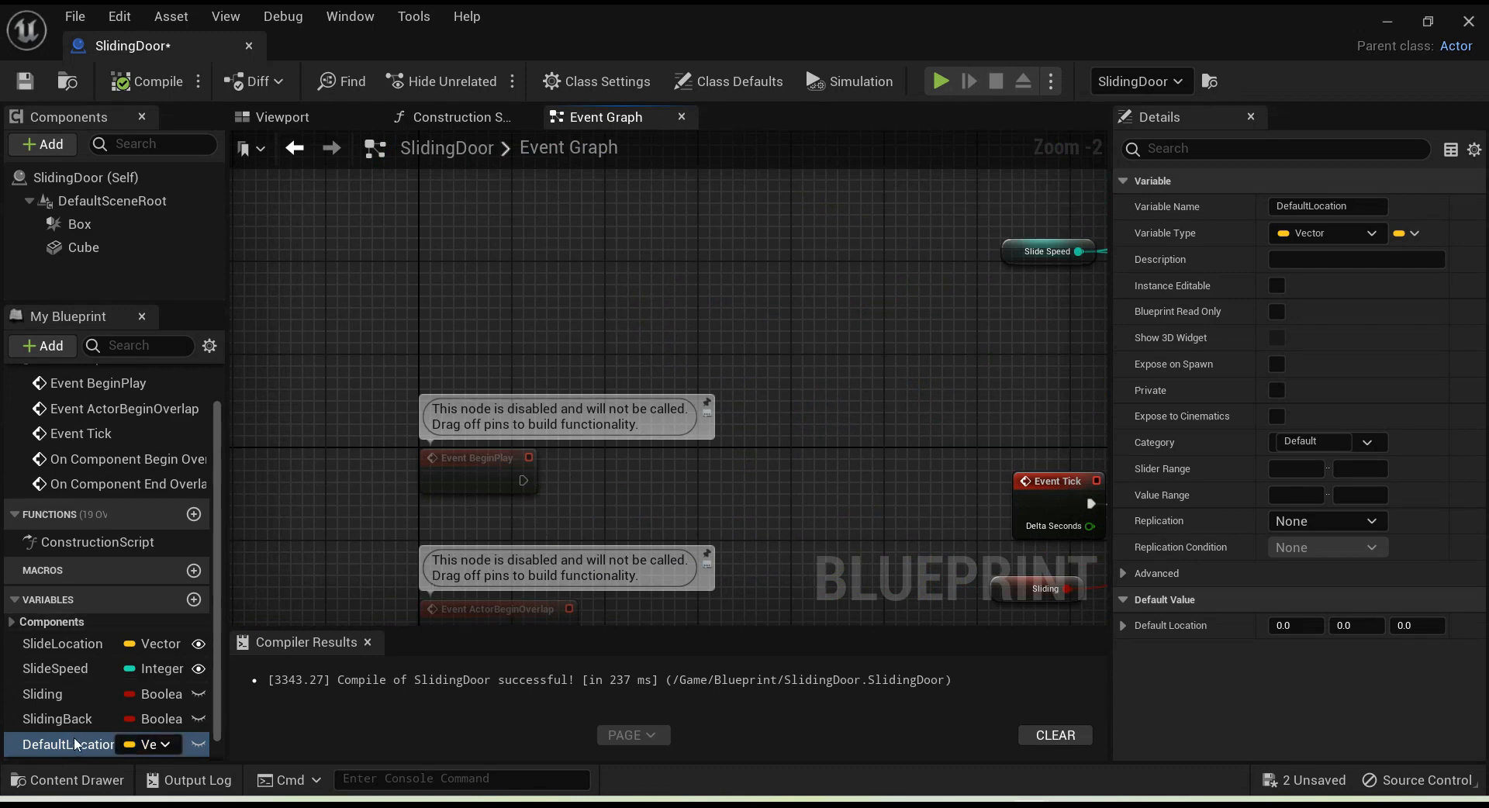
pyautogui.moveTo(68, 746); pyautogui.dragTo(591, 272)
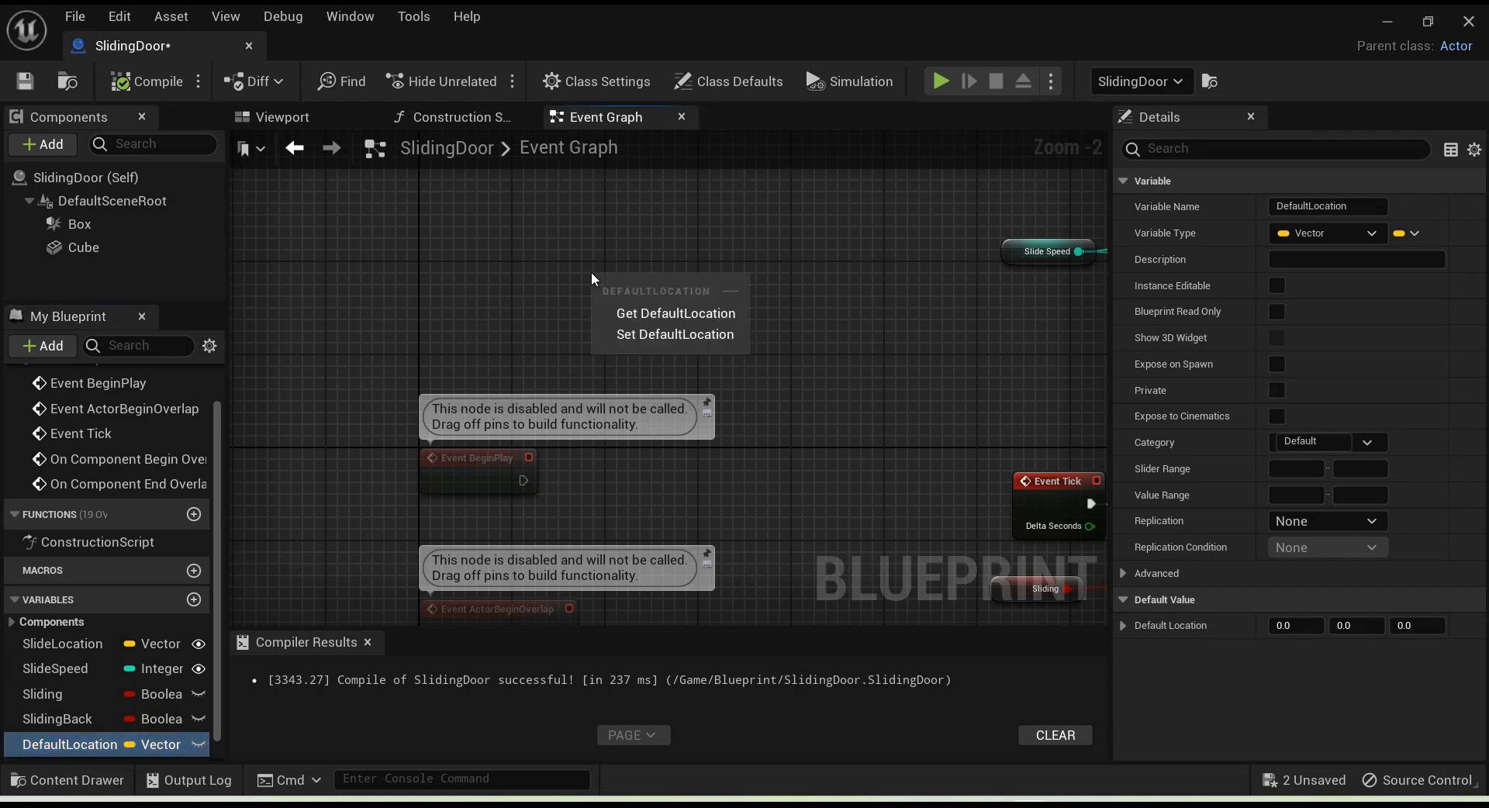
pyautogui.click(652, 333)
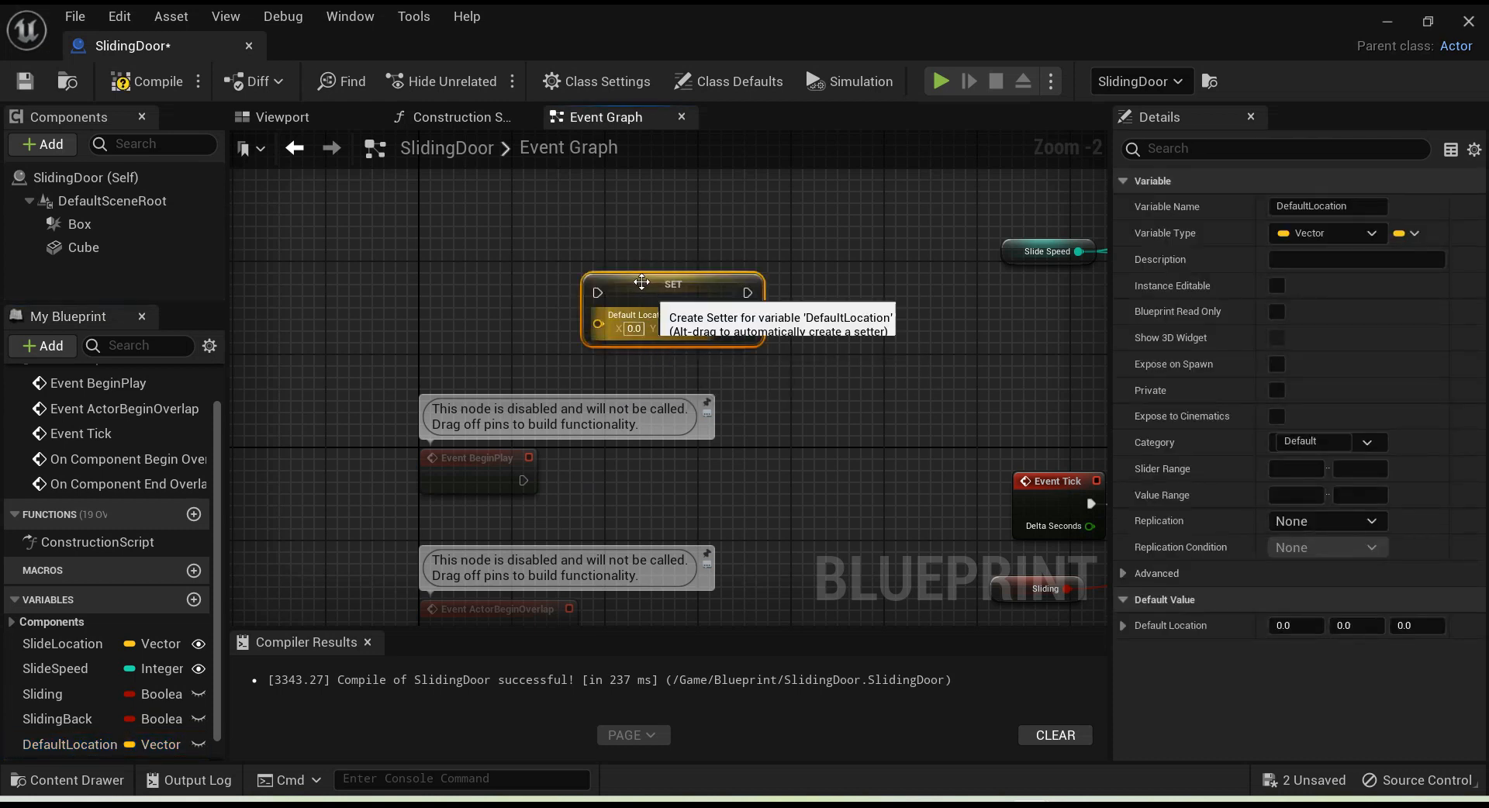
pyautogui.moveTo(669, 285); pyautogui.dragTo(820, 320)
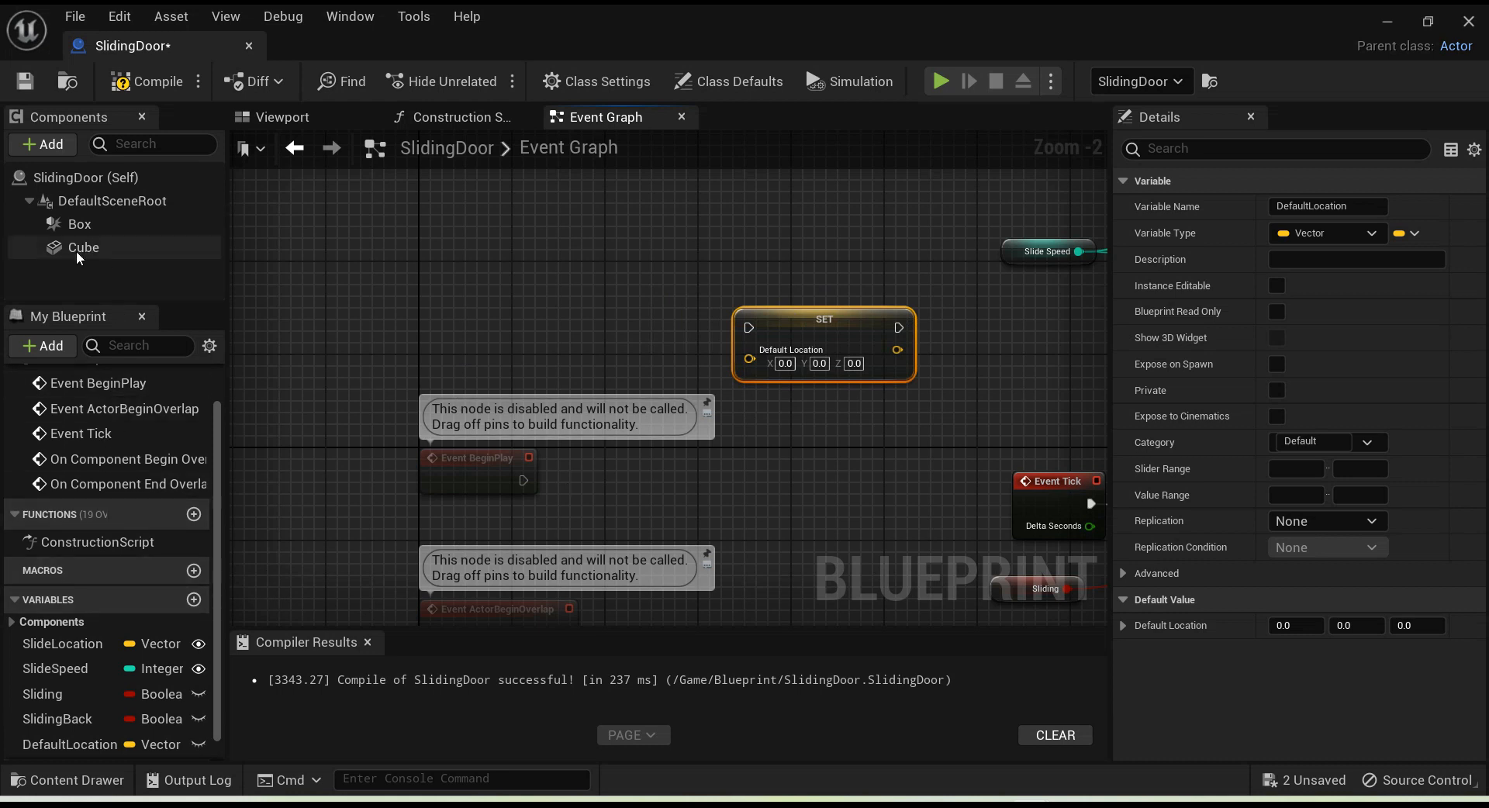
# Step: Place a Cube reference above Event BeginPlay and create a Get Relative Location node from it
pyautogui.moveTo(76, 250); pyautogui.dragTo(420, 269)
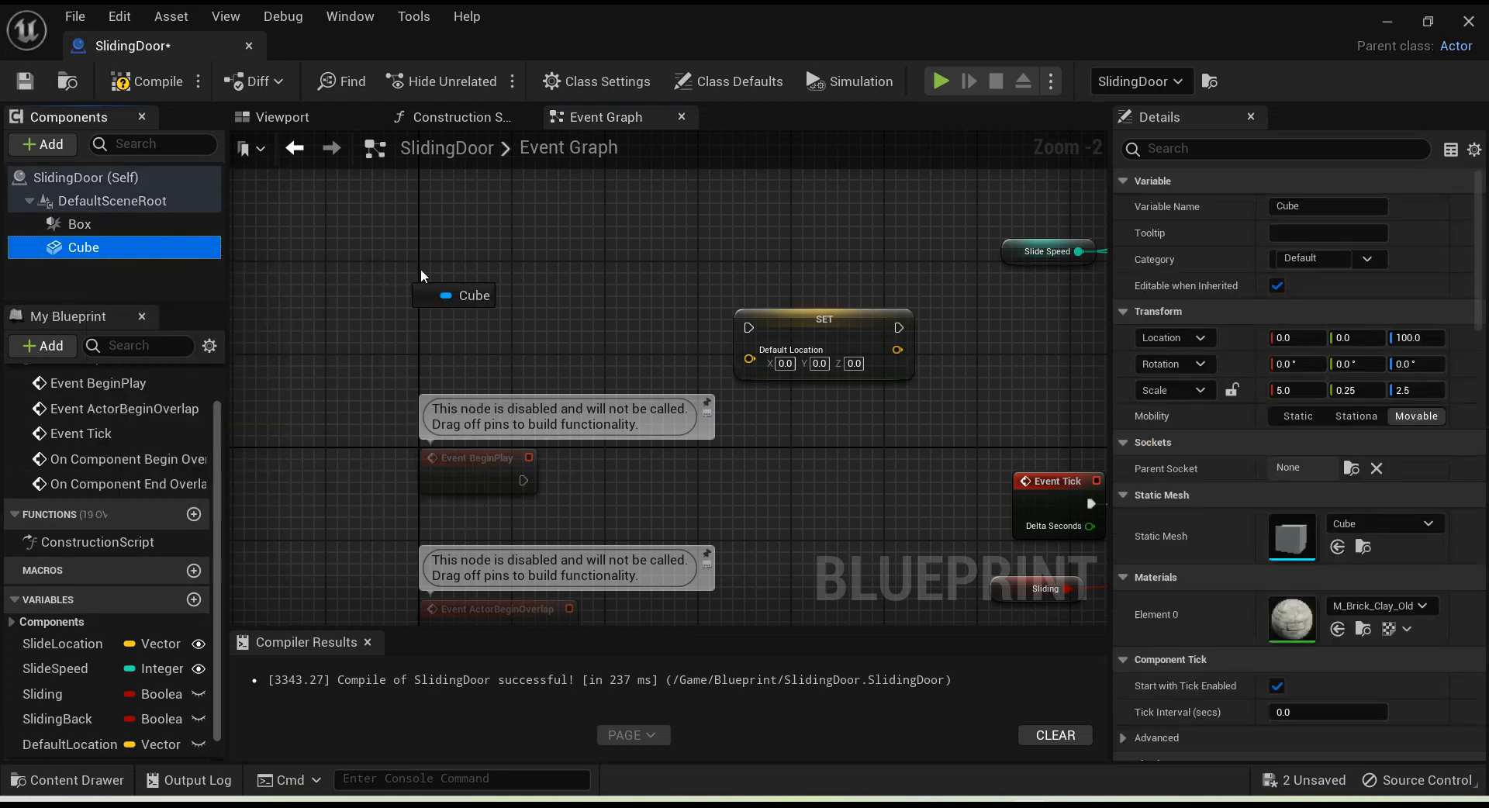
pyautogui.moveTo(421, 277); pyautogui.dragTo(420, 270)
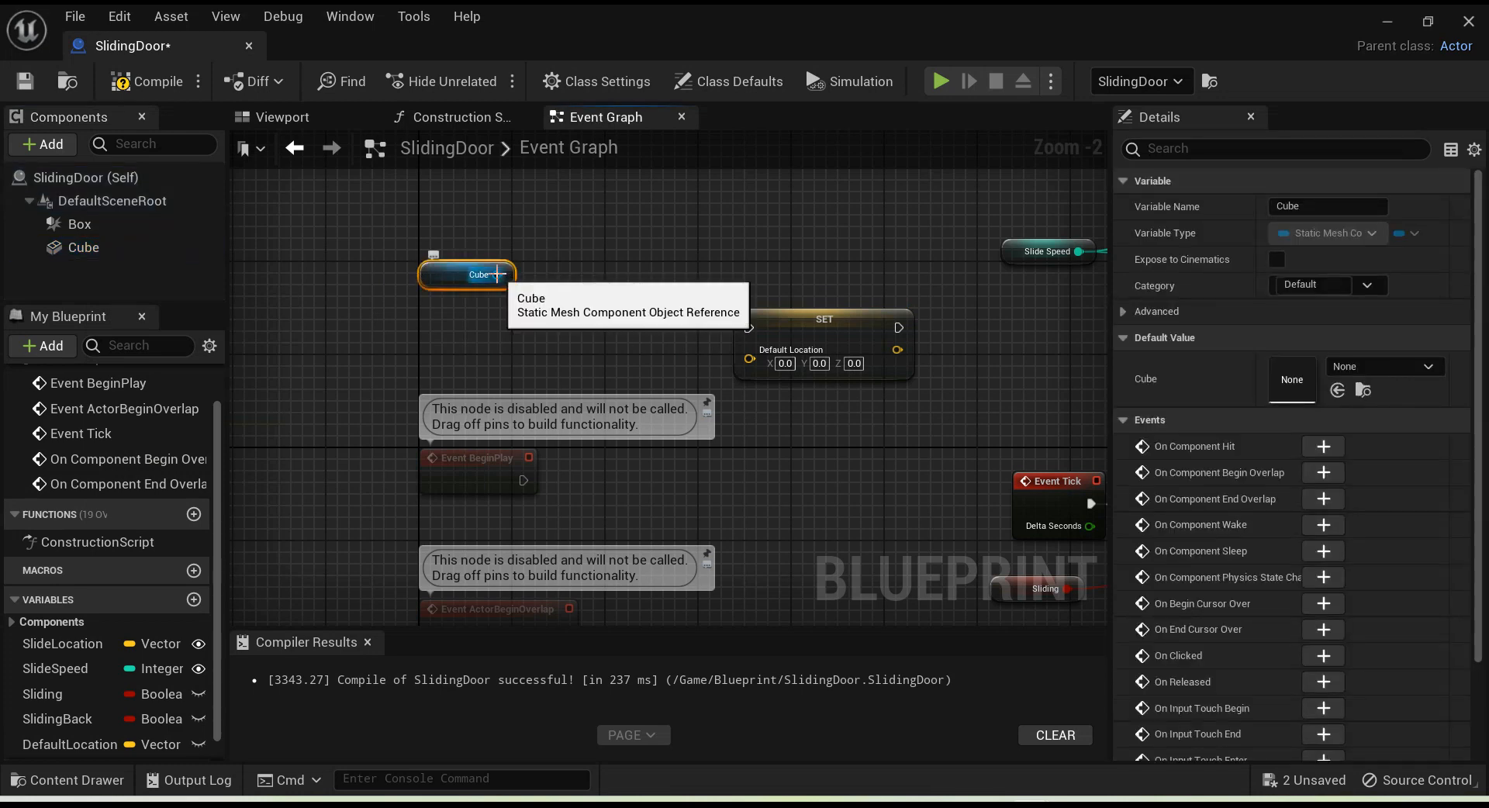
pyautogui.moveTo(497, 274); pyautogui.dragTo(671, 326)
pyautogui.write('re')
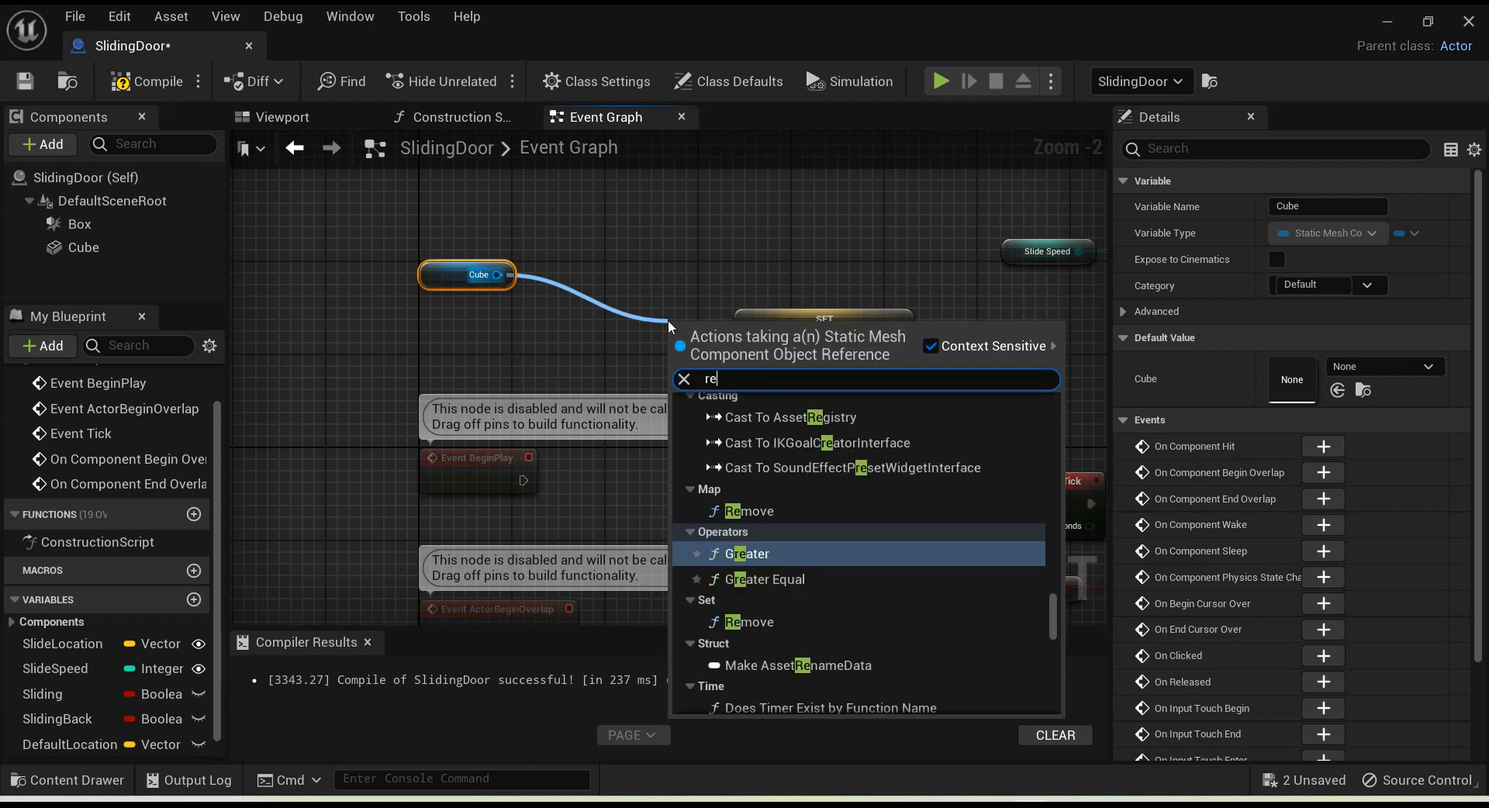
pyautogui.write('lative loca')
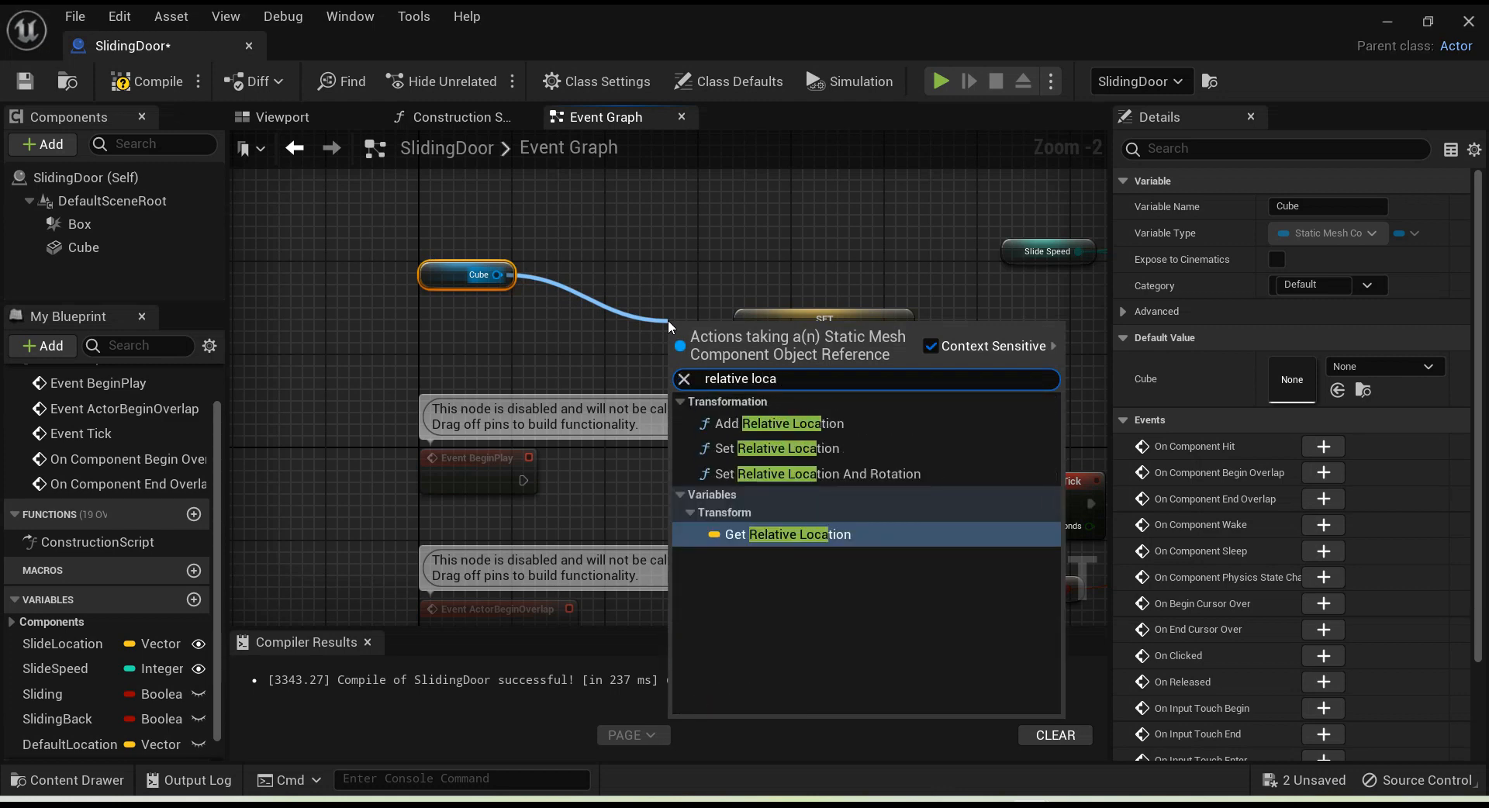
pyautogui.click(793, 534)
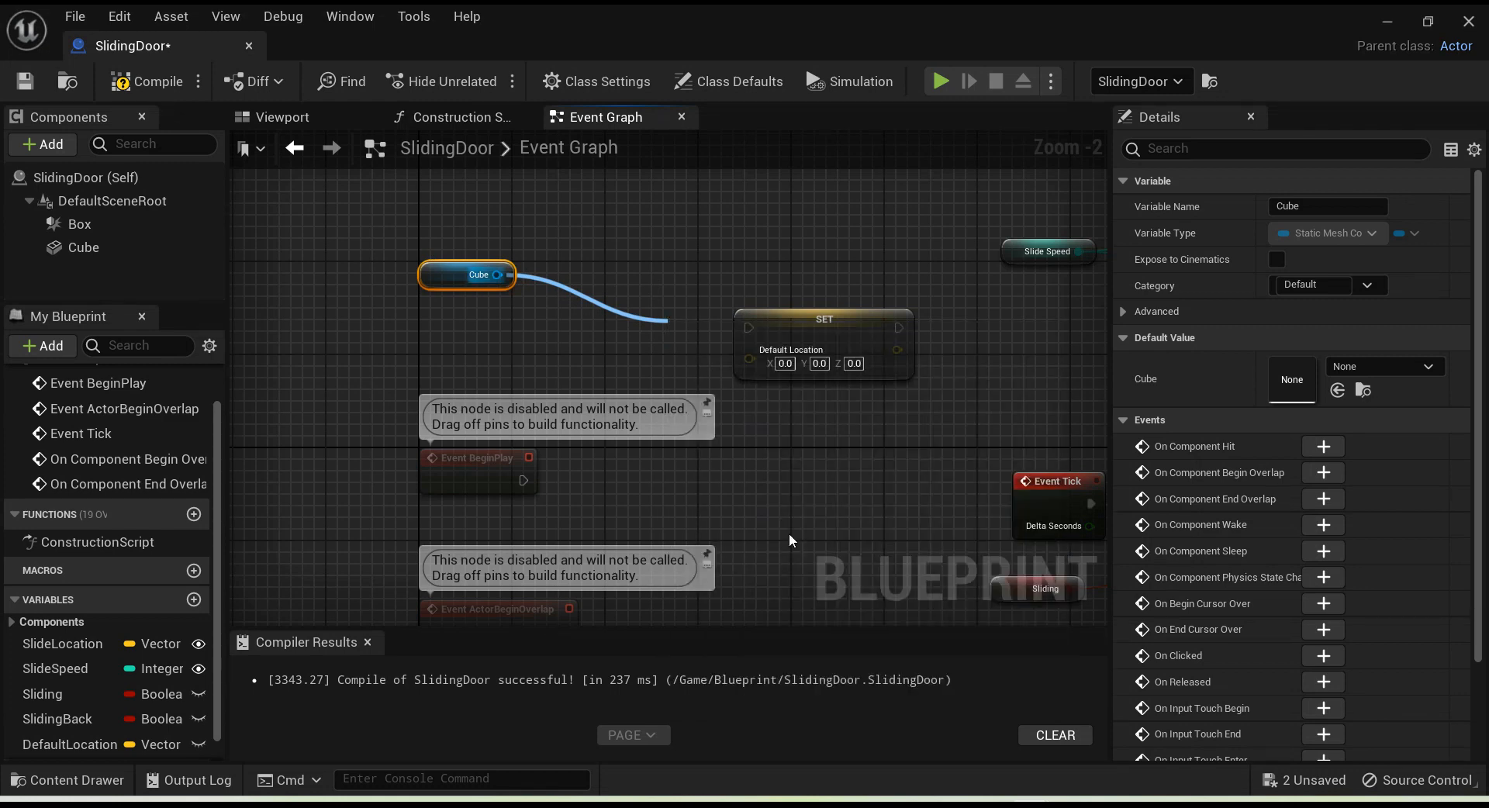
# Step: Feed the Relative Location getter into the DefaultLocation setter, arranging the getter beside Cube and the setter near Event BeginPlay
pyautogui.moveTo(681, 314); pyautogui.dragTo(541, 267)
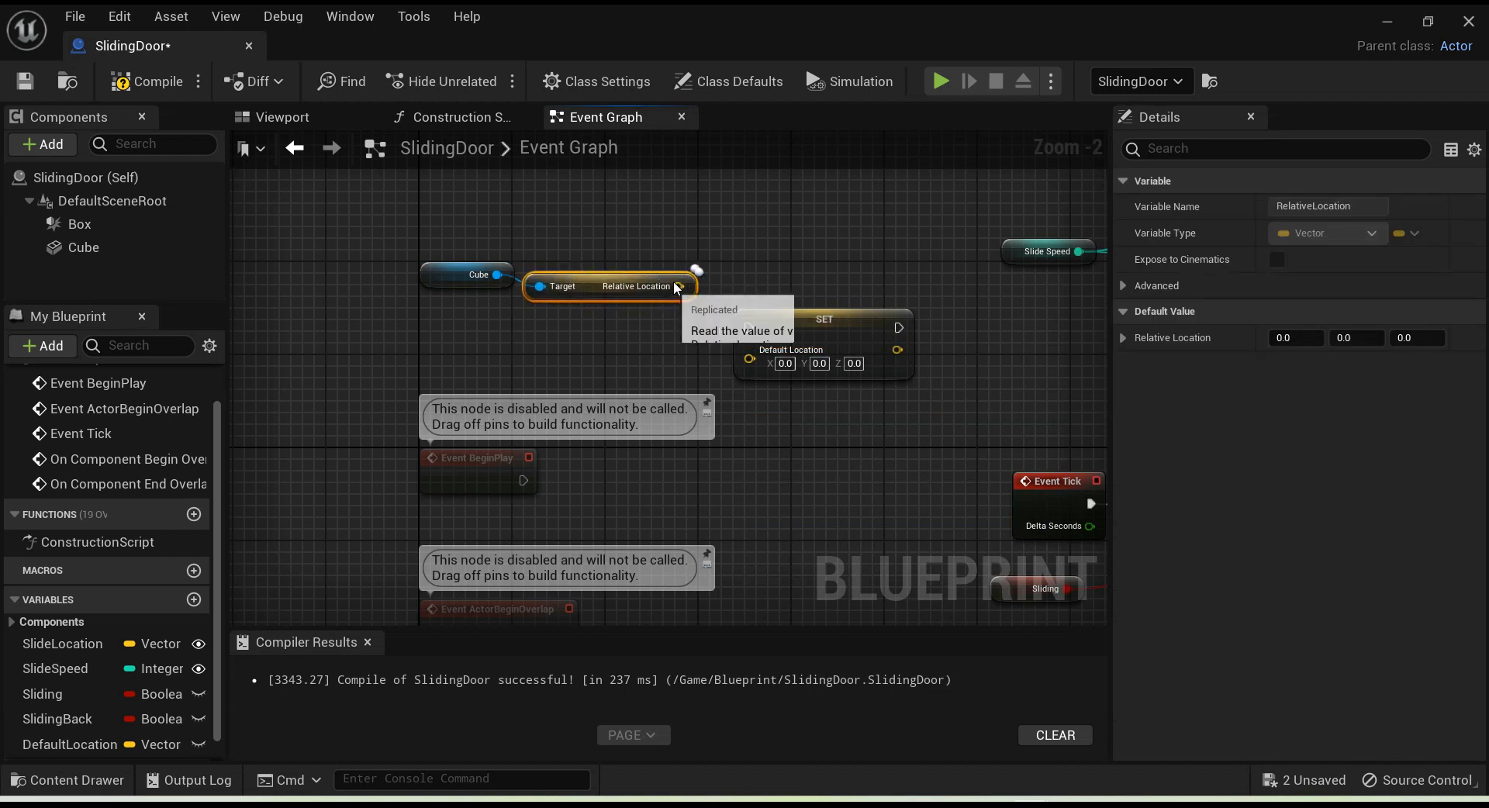
pyautogui.moveTo(679, 287); pyautogui.dragTo(749, 362)
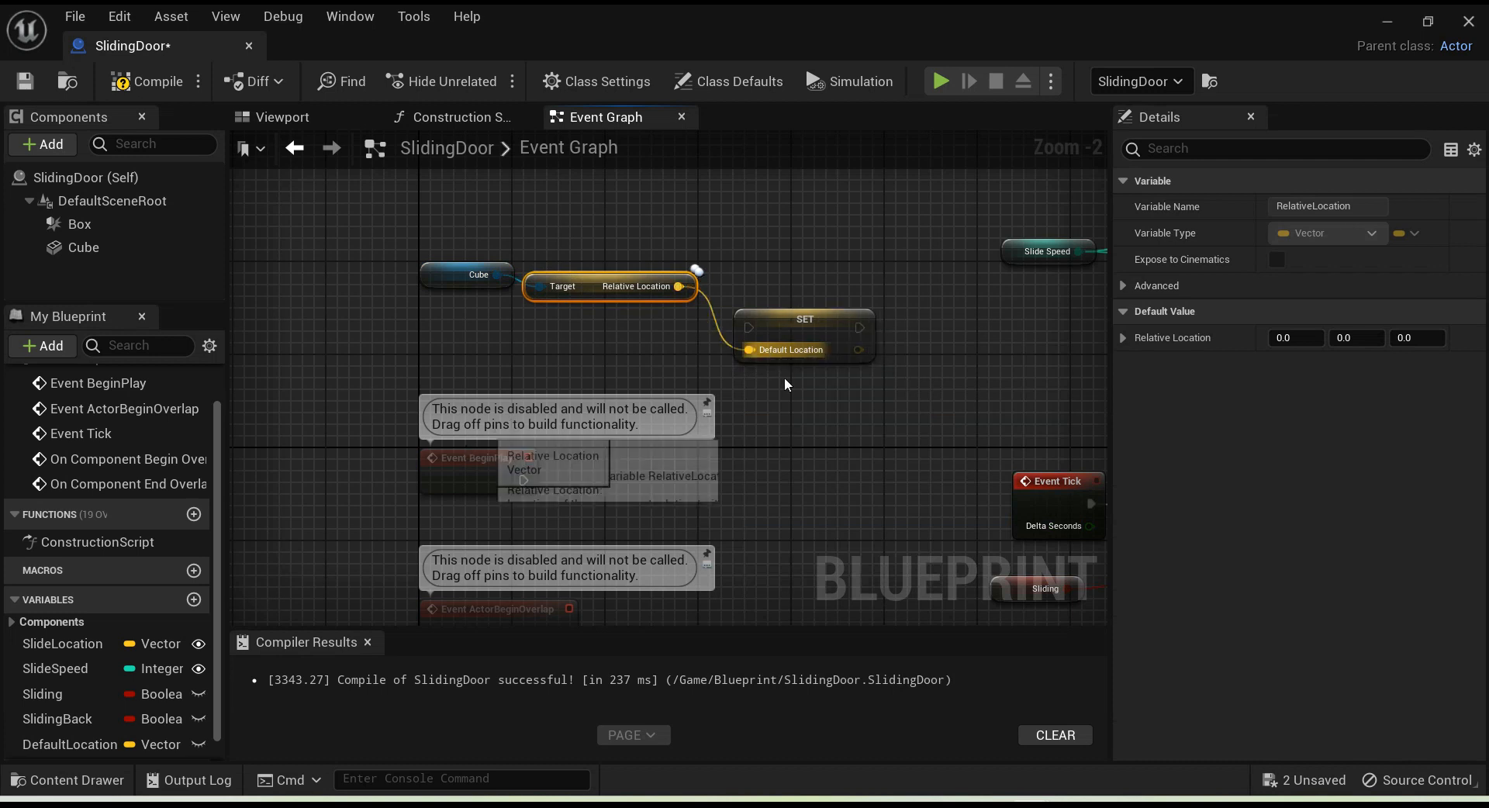
pyautogui.moveTo(834, 322); pyautogui.dragTo(781, 419)
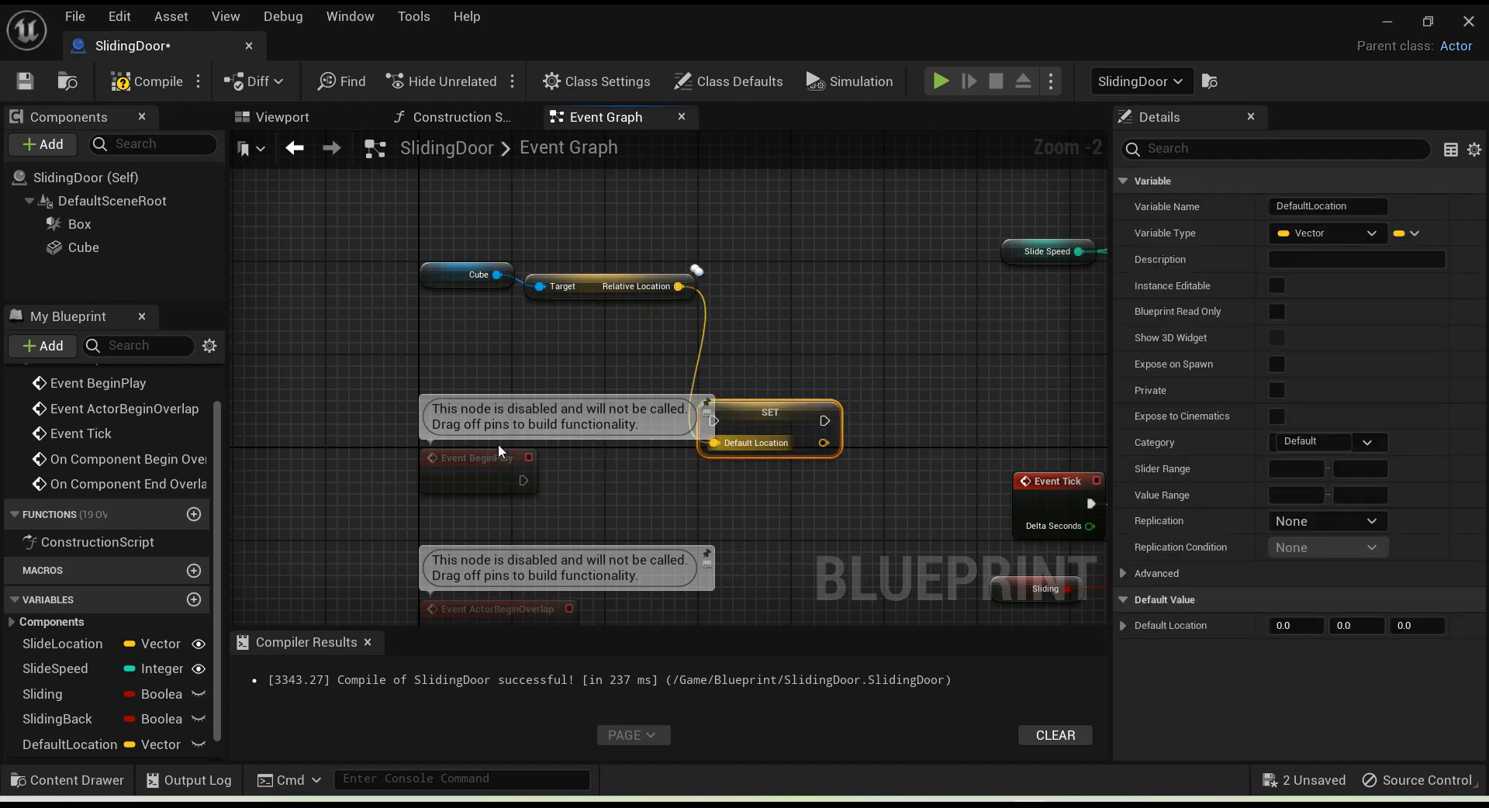
# Step: Connect the execution output of Event BeginPlay to the DefaultLocation setter
pyautogui.moveTo(530, 484); pyautogui.dragTo(716, 422)
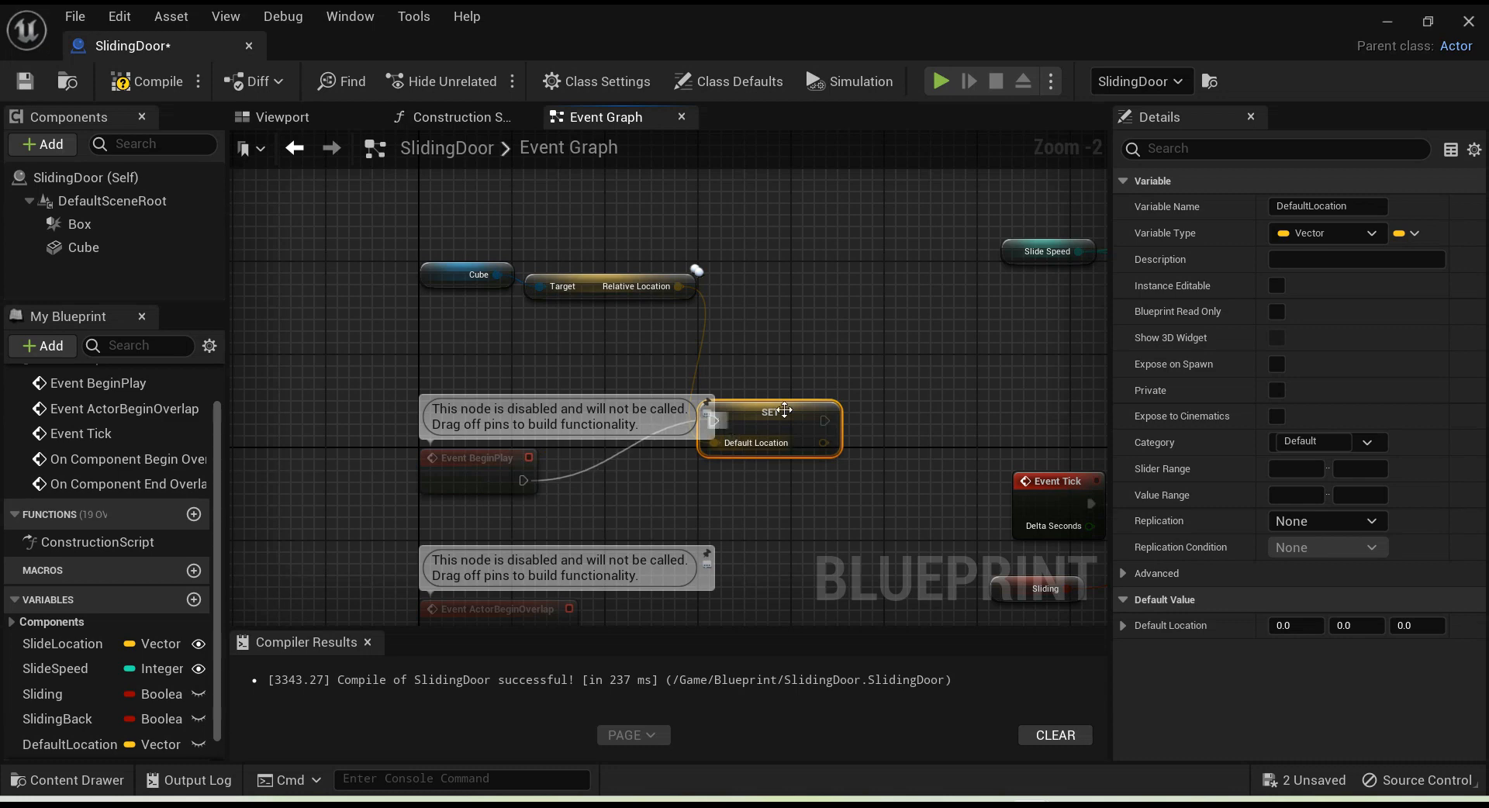
# Step: In the slide-back logic, reposition the split Relative Location getter and lower the split Slide Location node to free space between them
pyautogui.moveTo(973, 336); pyautogui.dragTo(472, 611, button='right')
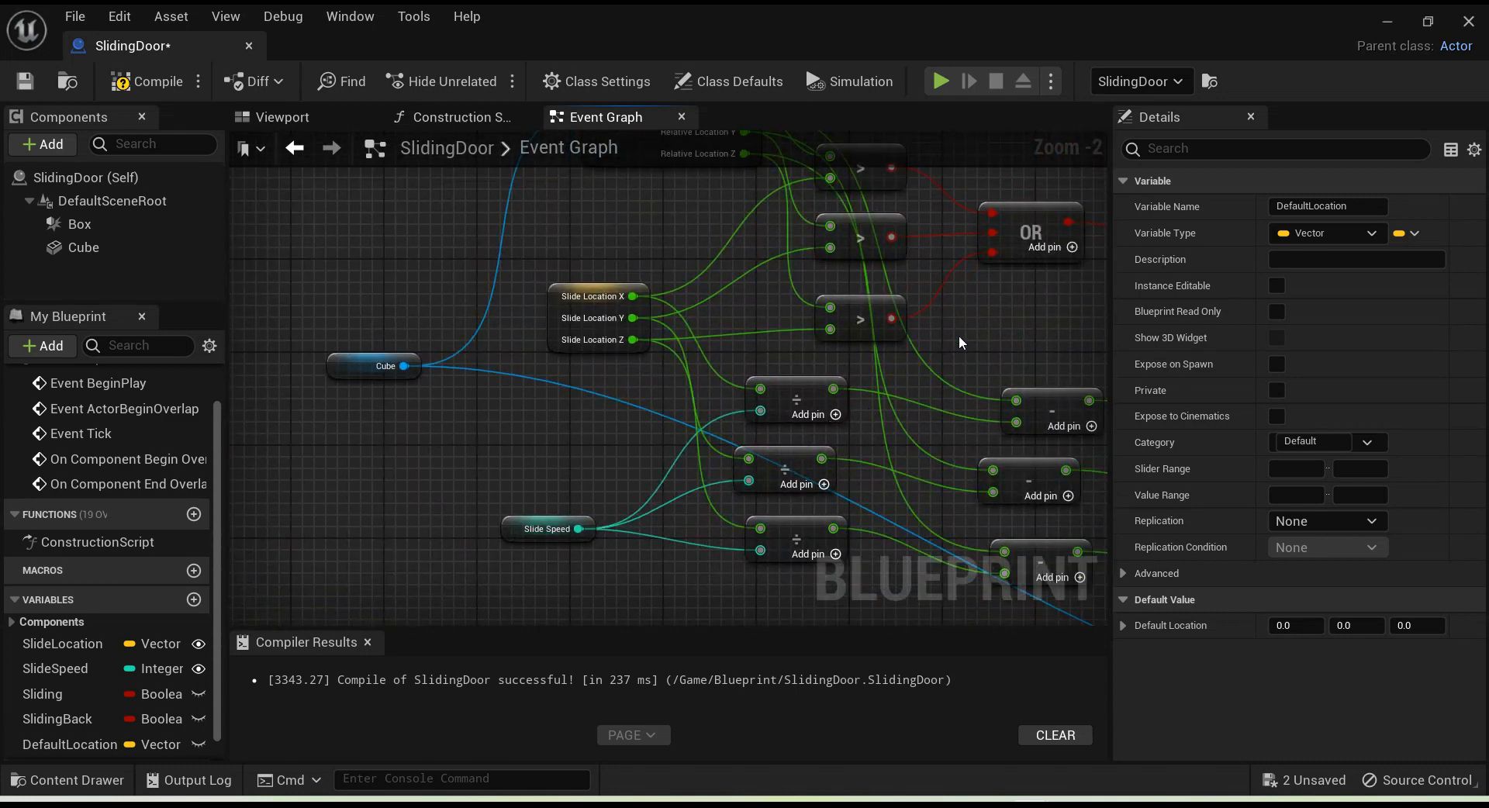
pyautogui.moveTo(956, 334); pyautogui.dragTo(1106, 362, button='right')
pyautogui.moveTo(349, 571); pyautogui.dragTo(660, 216, button='right')
pyautogui.moveTo(1427, 4); pyautogui.dragTo(1047, 495, button='right')
pyautogui.moveTo(728, 311); pyautogui.dragTo(669, 322)
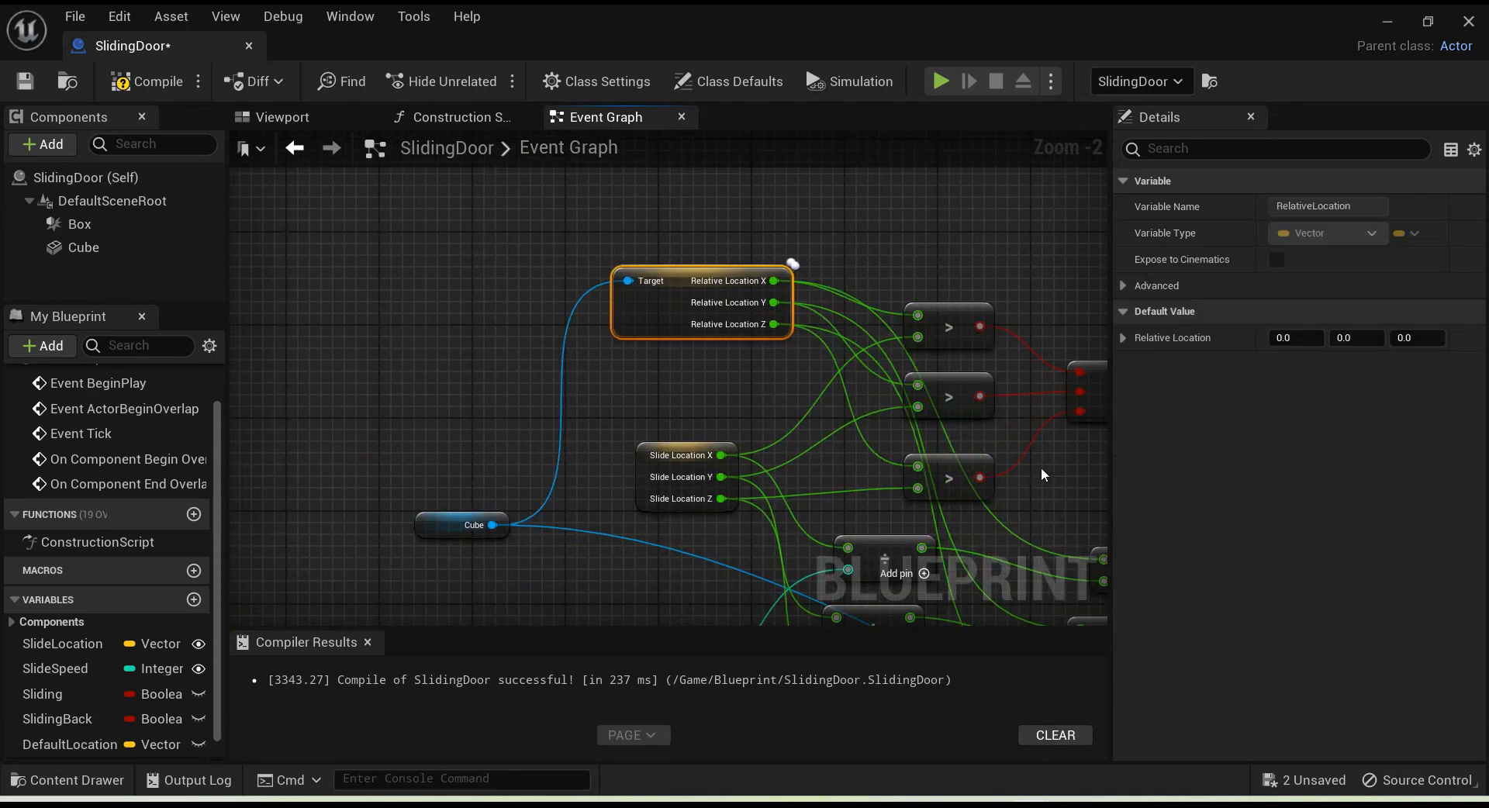
pyautogui.moveTo(1013, 455); pyautogui.dragTo(902, 376, button='right')
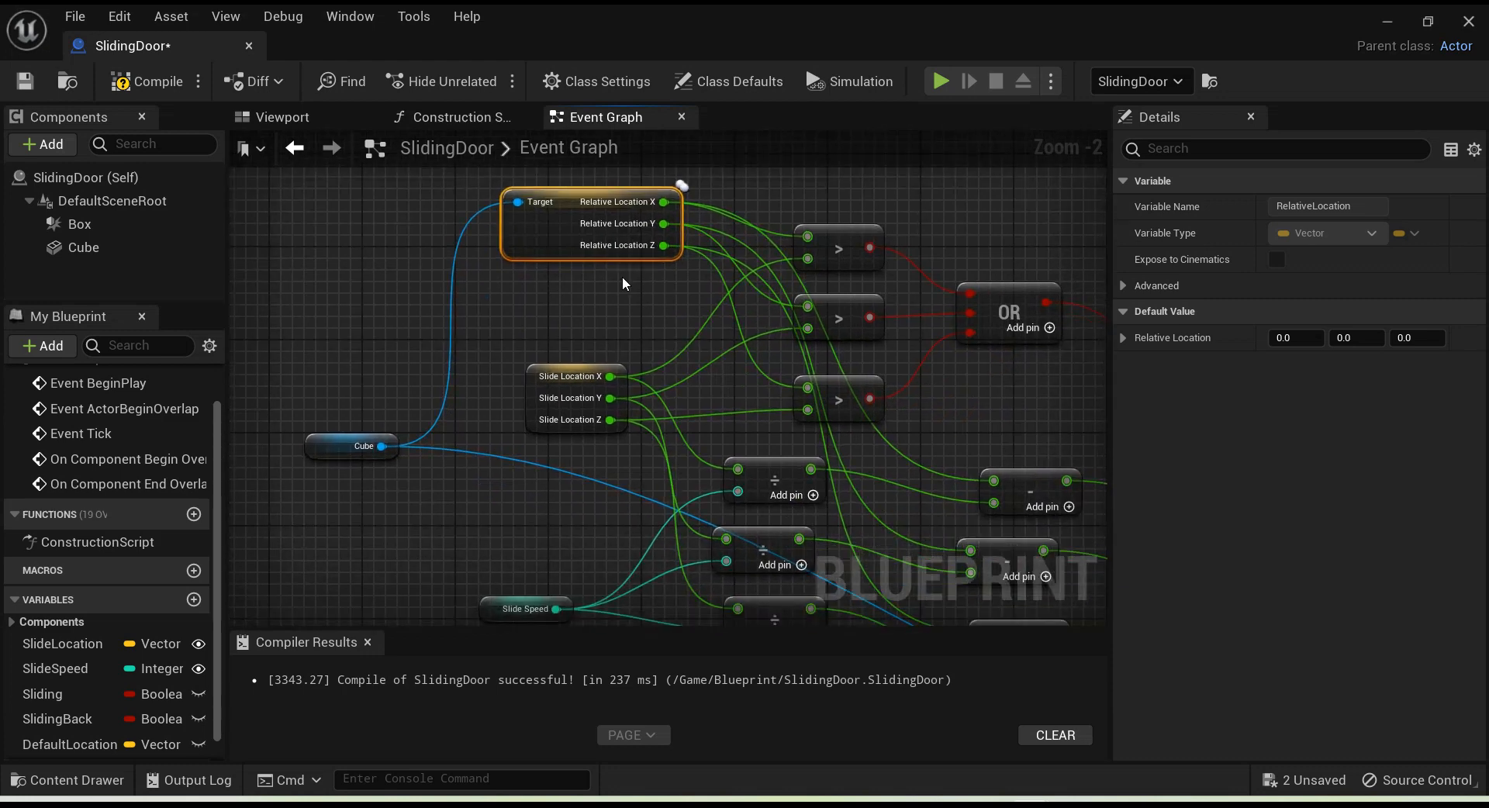
pyautogui.moveTo(531, 415); pyautogui.dragTo(506, 475)
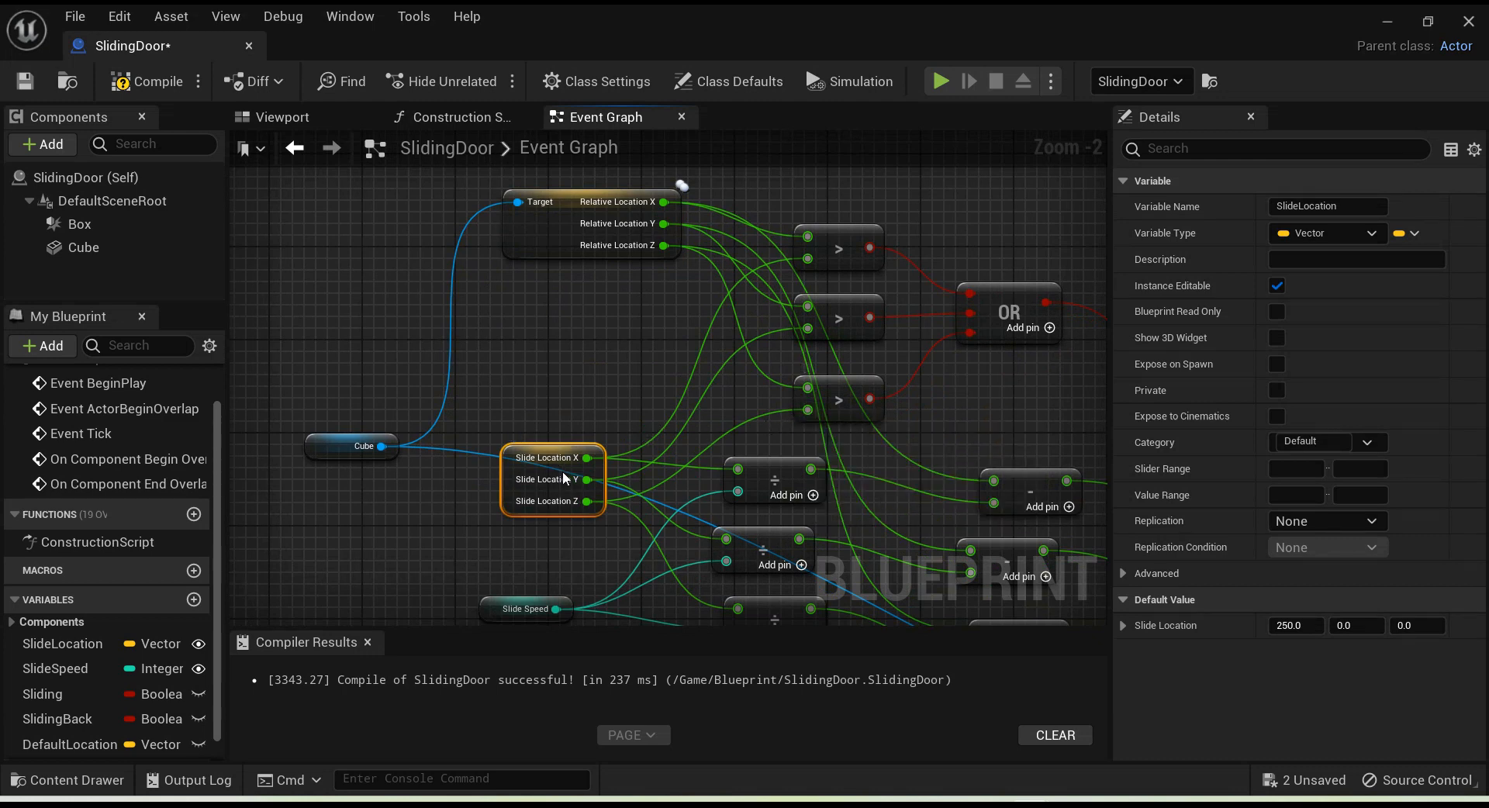
# Step: Place a DefaultLocation getter between the Relative Location and Slide Location nodes and split its output into X, Y and Z
pyautogui.moveTo(70, 744); pyautogui.dragTo(450, 300)
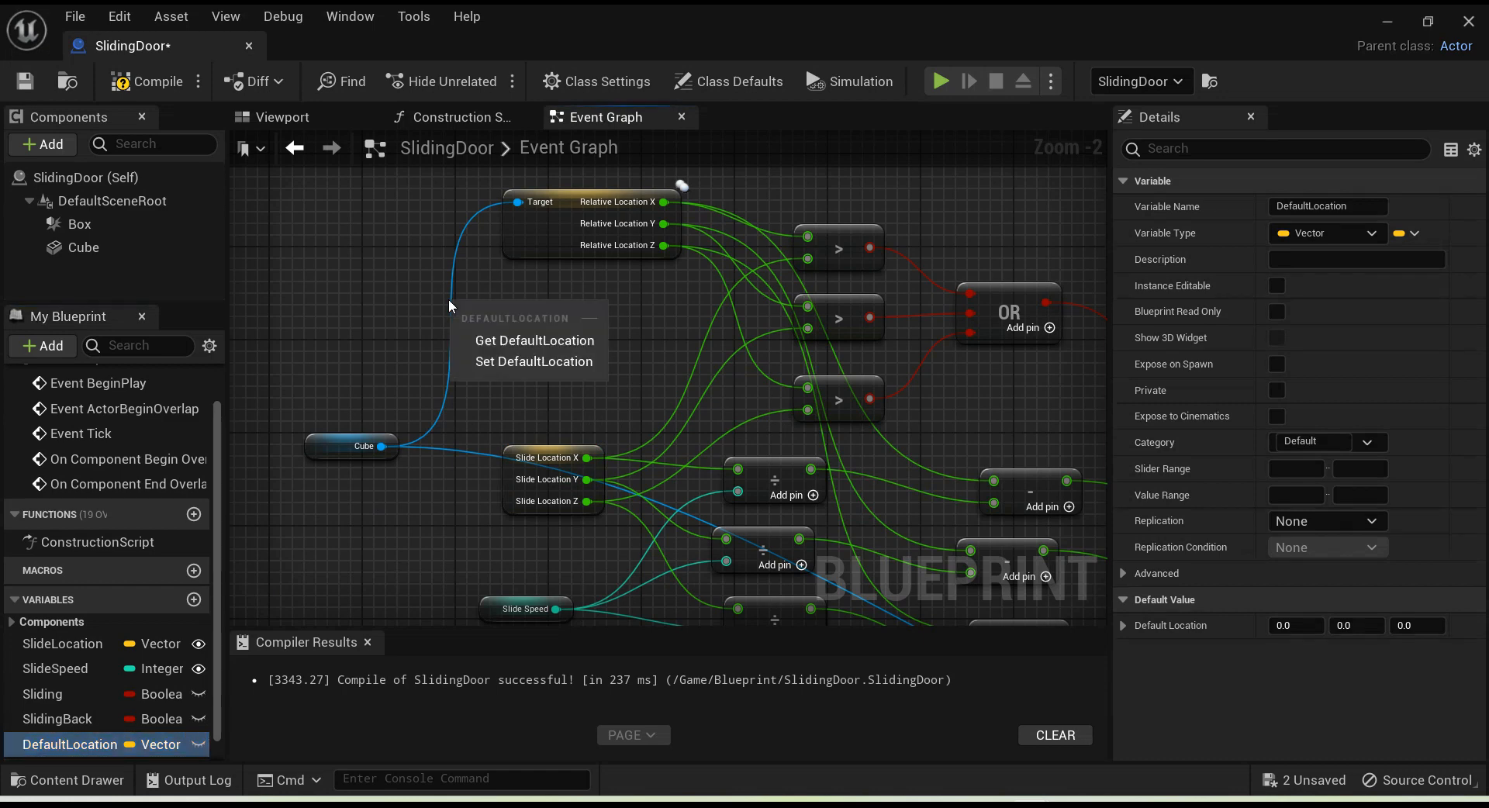
pyautogui.click(491, 340)
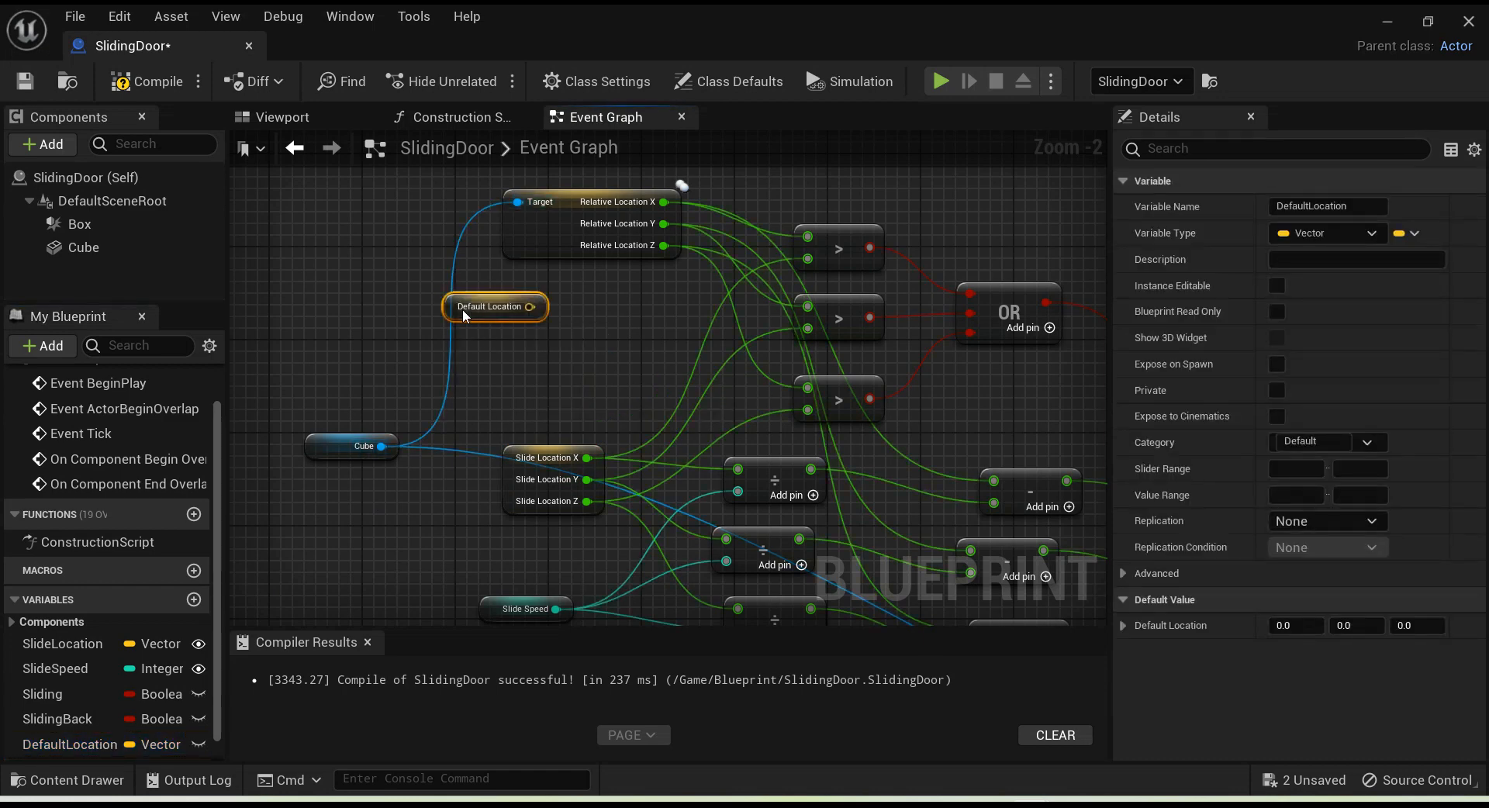
pyautogui.rightClick(532, 308)
pyautogui.click(570, 371)
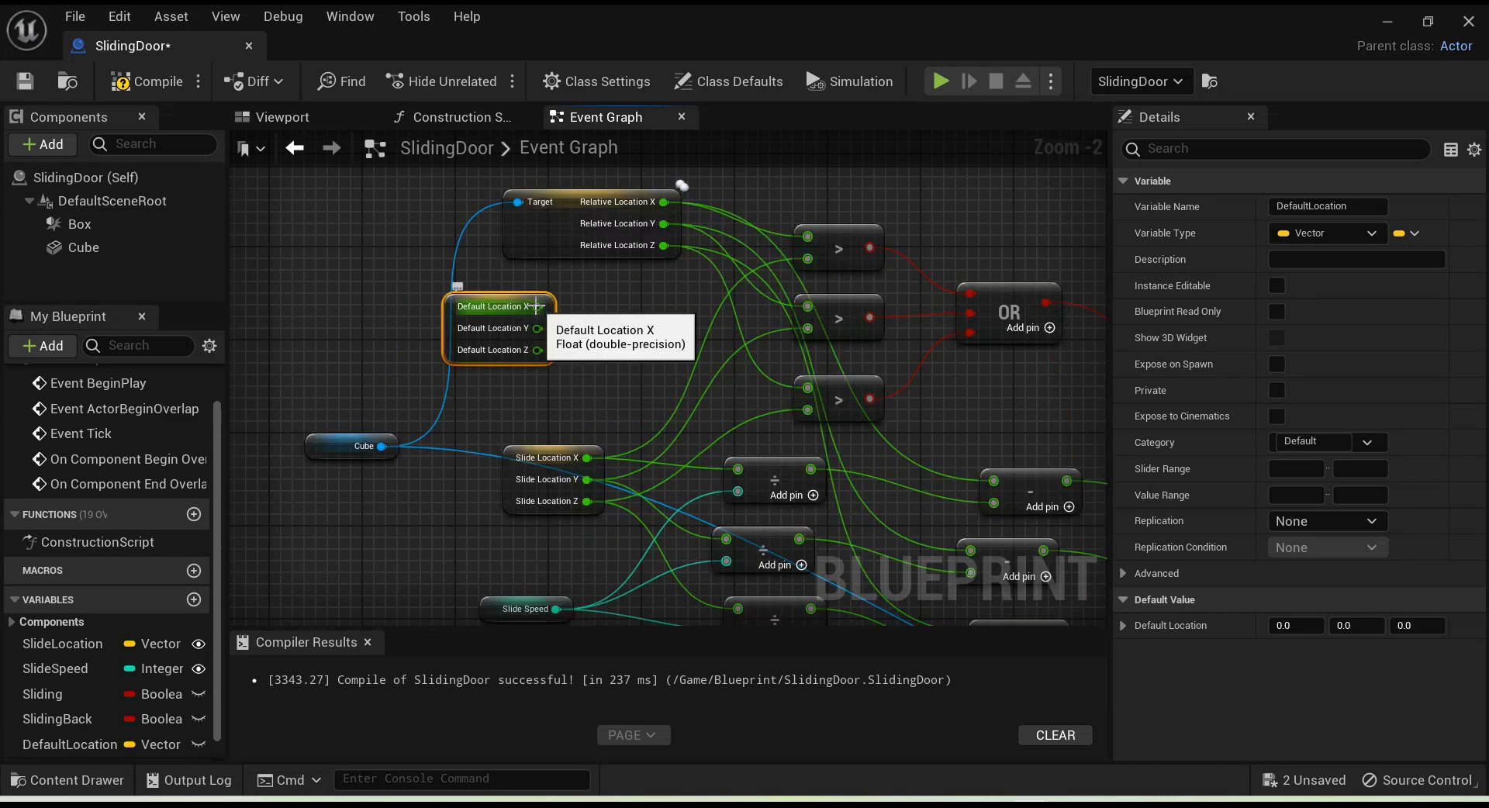
# Step: Connect Default Location X, Y and Z to the second inputs of the three greater-than comparisons, replacing the Slide Location links
pyautogui.moveTo(535, 306); pyautogui.dragTo(807, 259)
pyautogui.moveTo(538, 327); pyautogui.dragTo(814, 333)
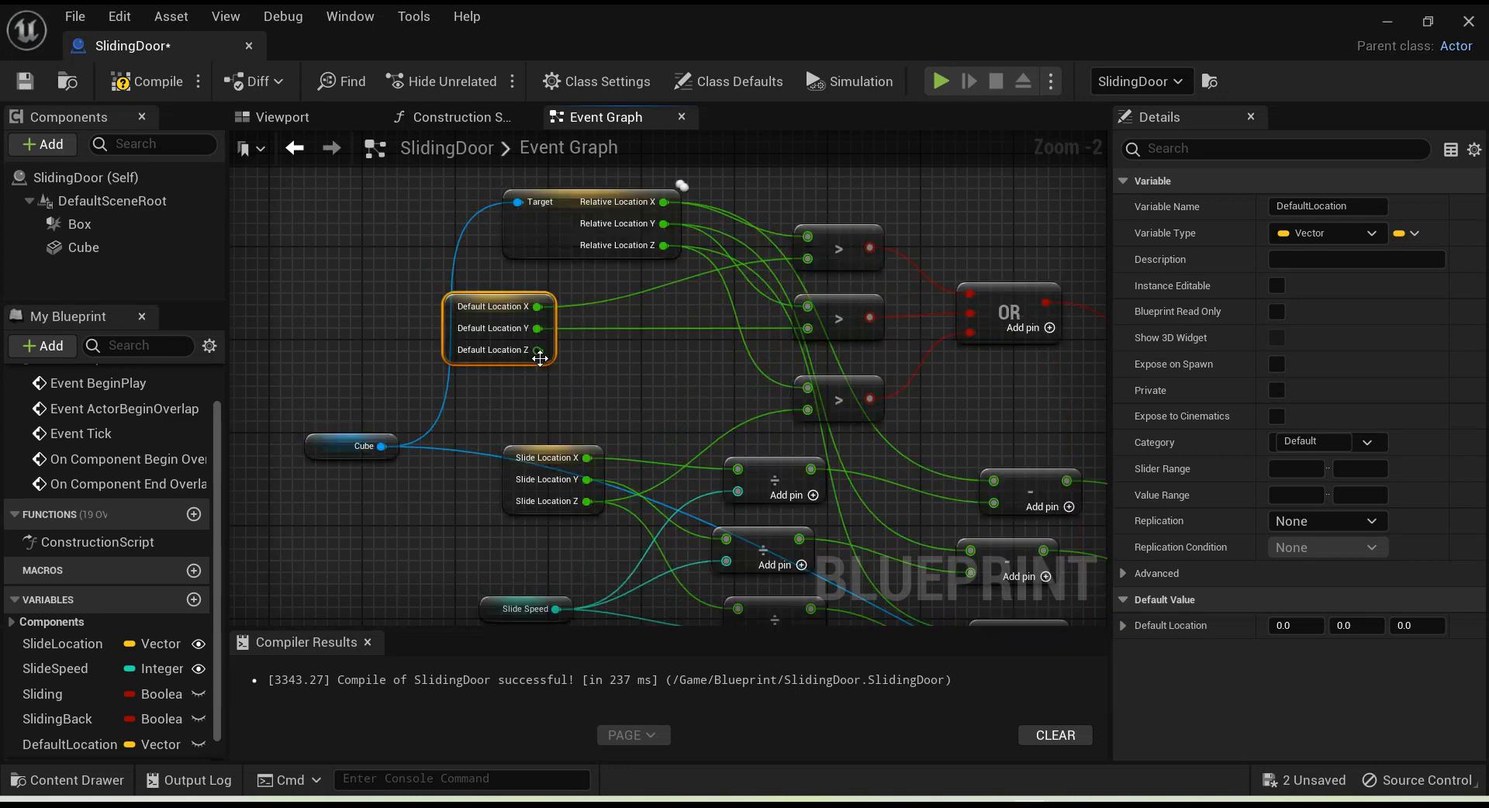
pyautogui.moveTo(698, 394); pyautogui.dragTo(807, 411)
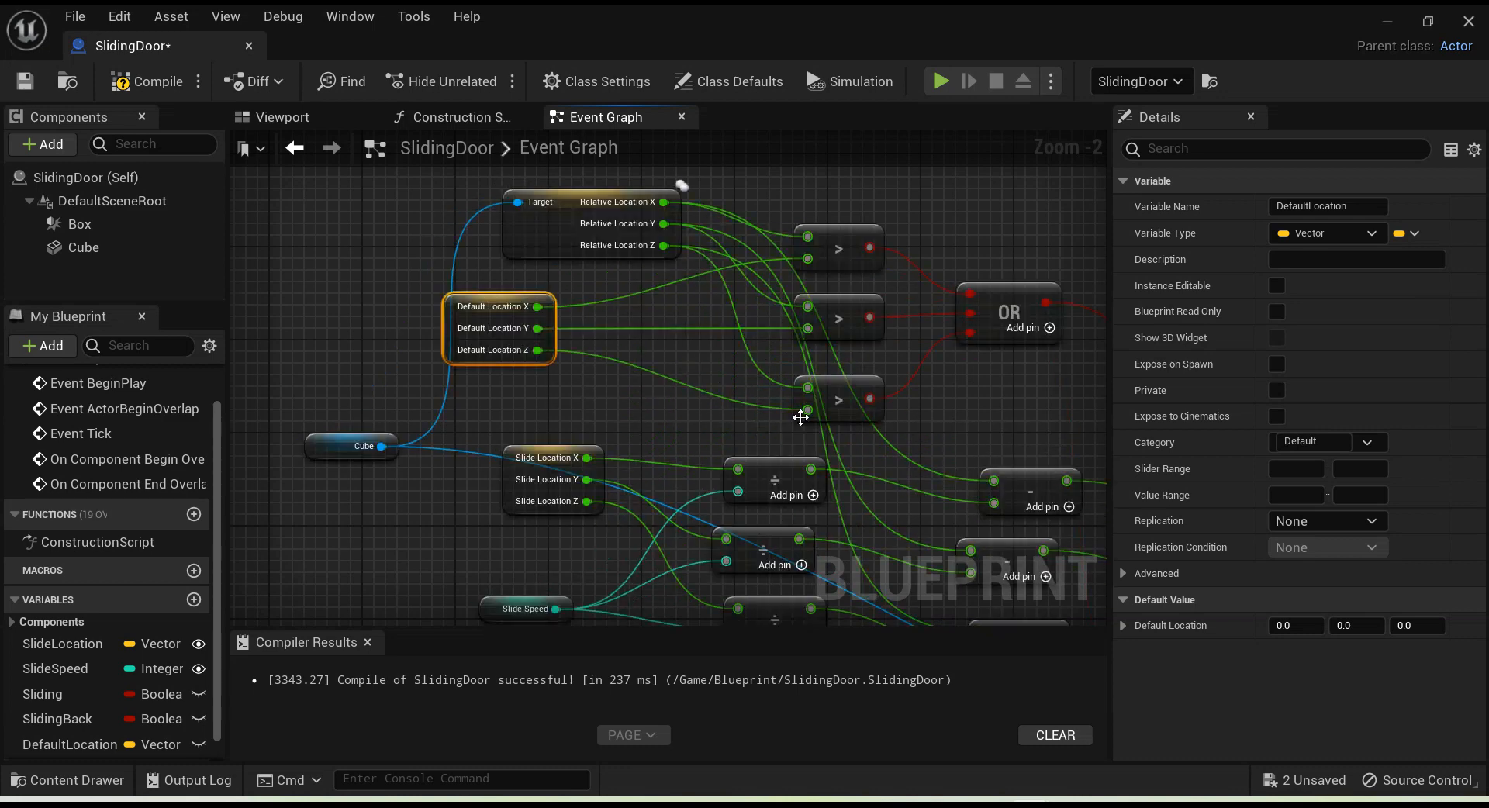
# Step: Compile the SlidingDoor blueprint, play the level and take control of the character in the ThirdPersonMap viewport
pyautogui.click(147, 82)
pyautogui.click(940, 82)
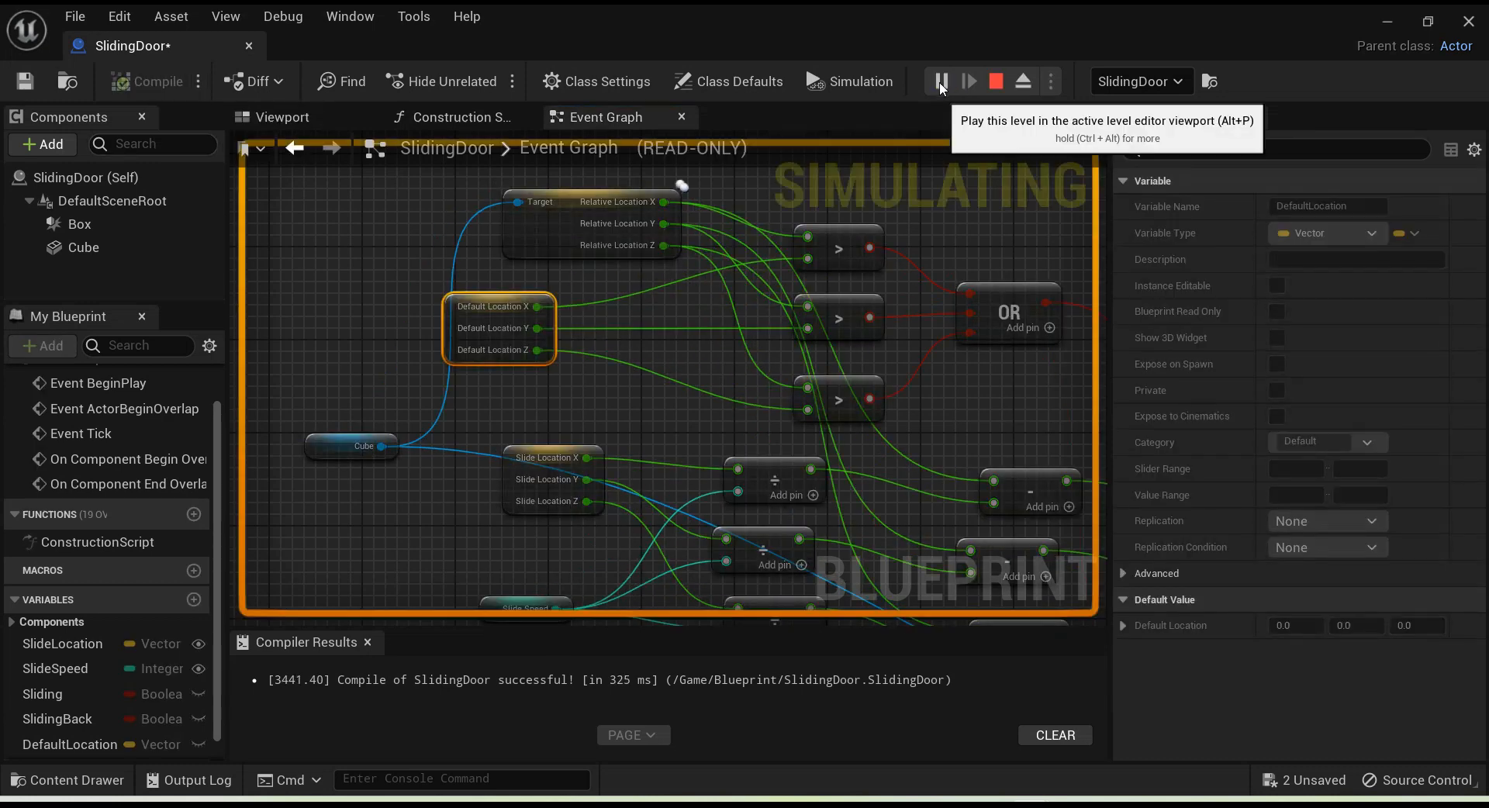
pyautogui.click(1387, 21)
pyautogui.click(535, 427)
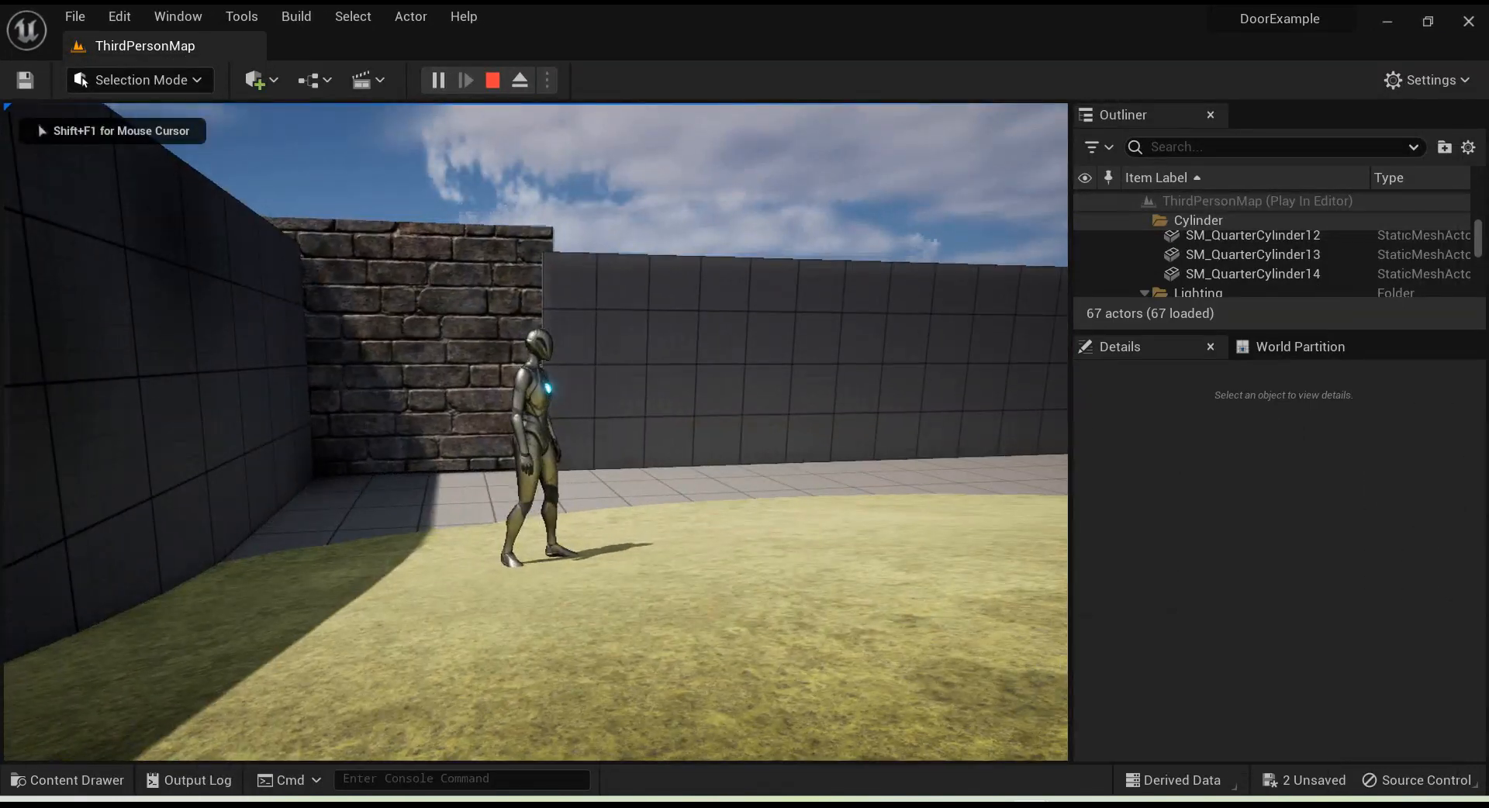
# Step: Run the character repeatedly towards and away from the brick door to test its opening and sliding back
pyautogui.press('w')
pyautogui.press('s')
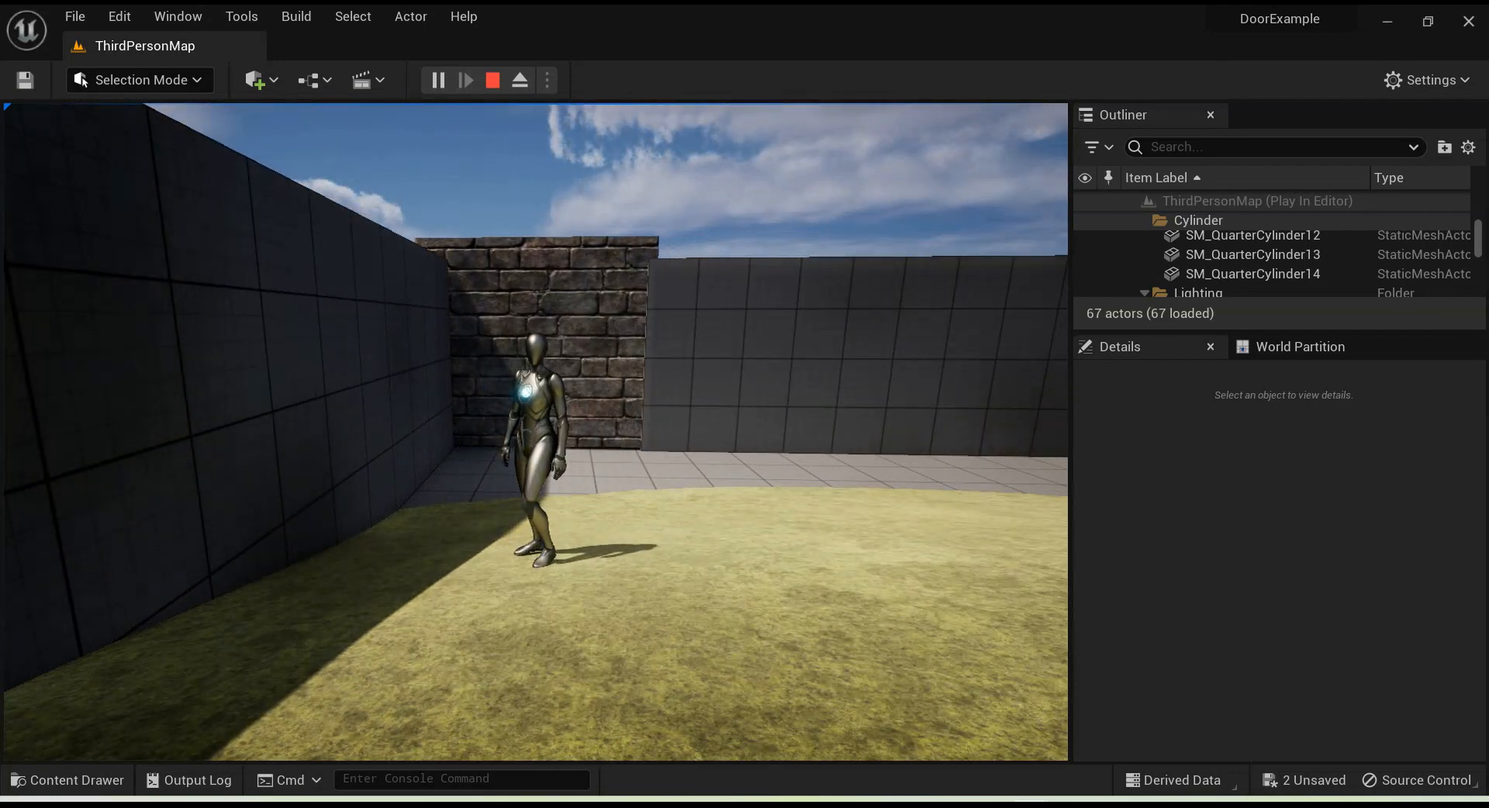
pyautogui.press('w')
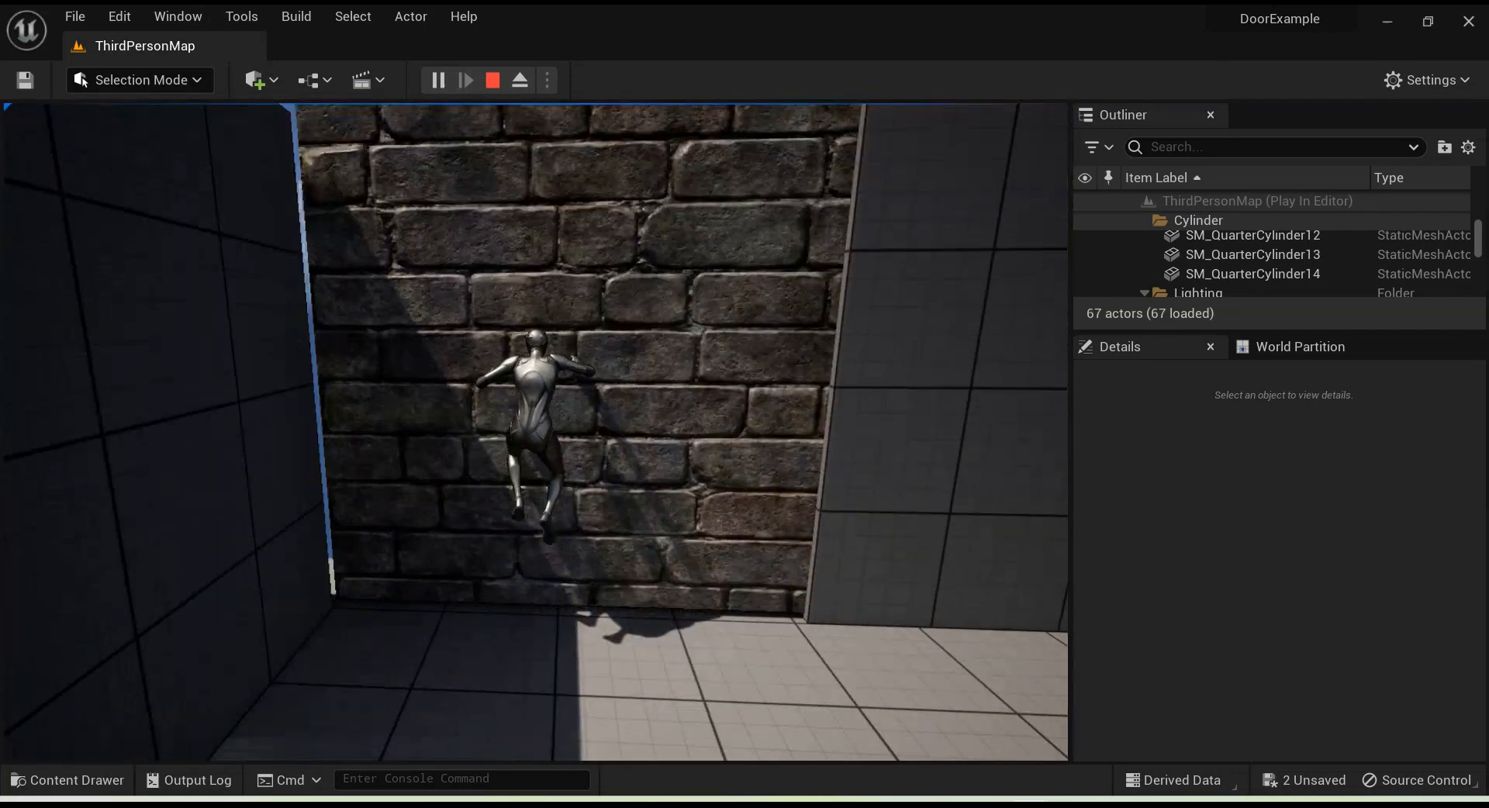
pyautogui.press('s')
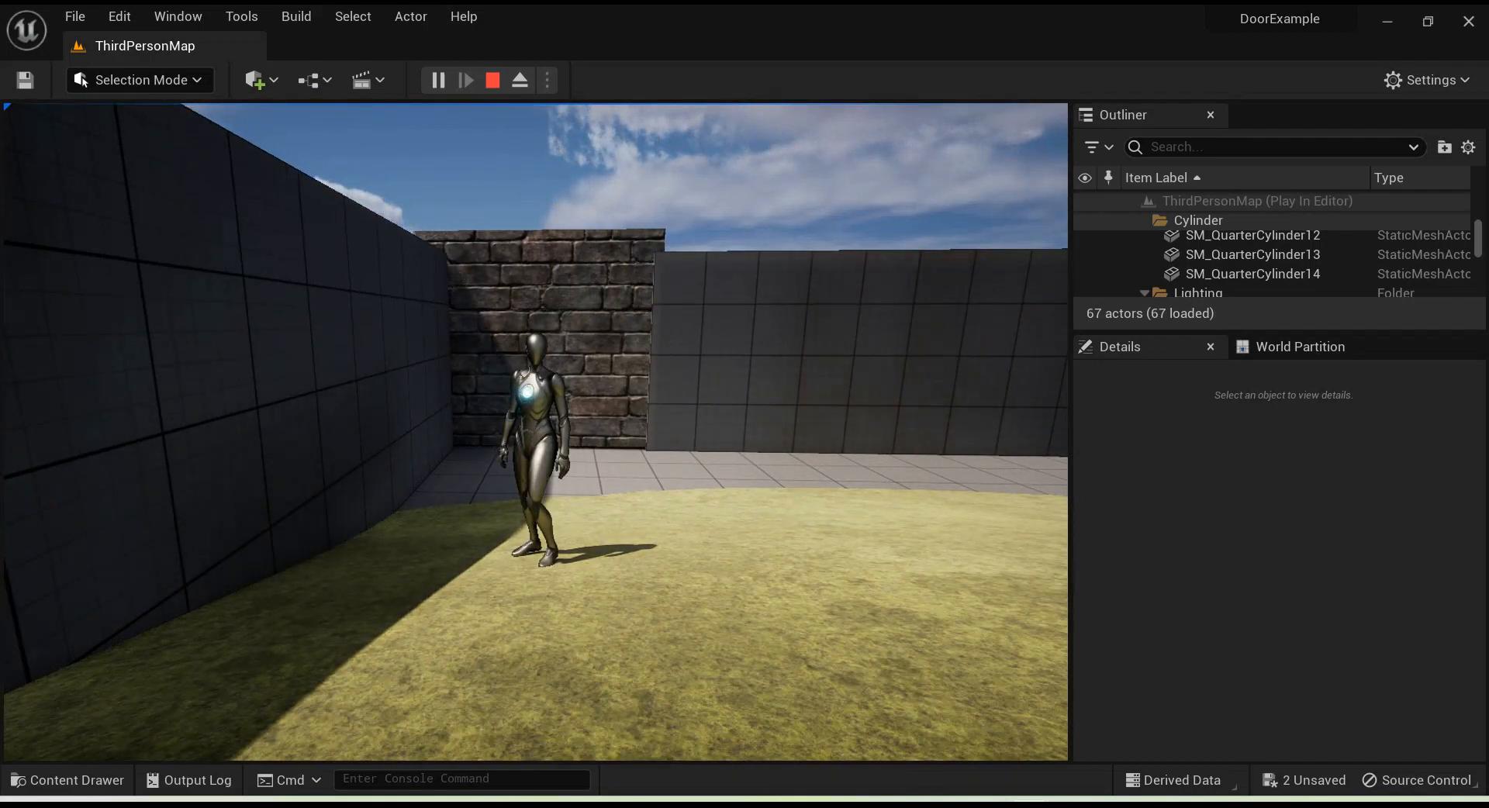
pyautogui.press('w')
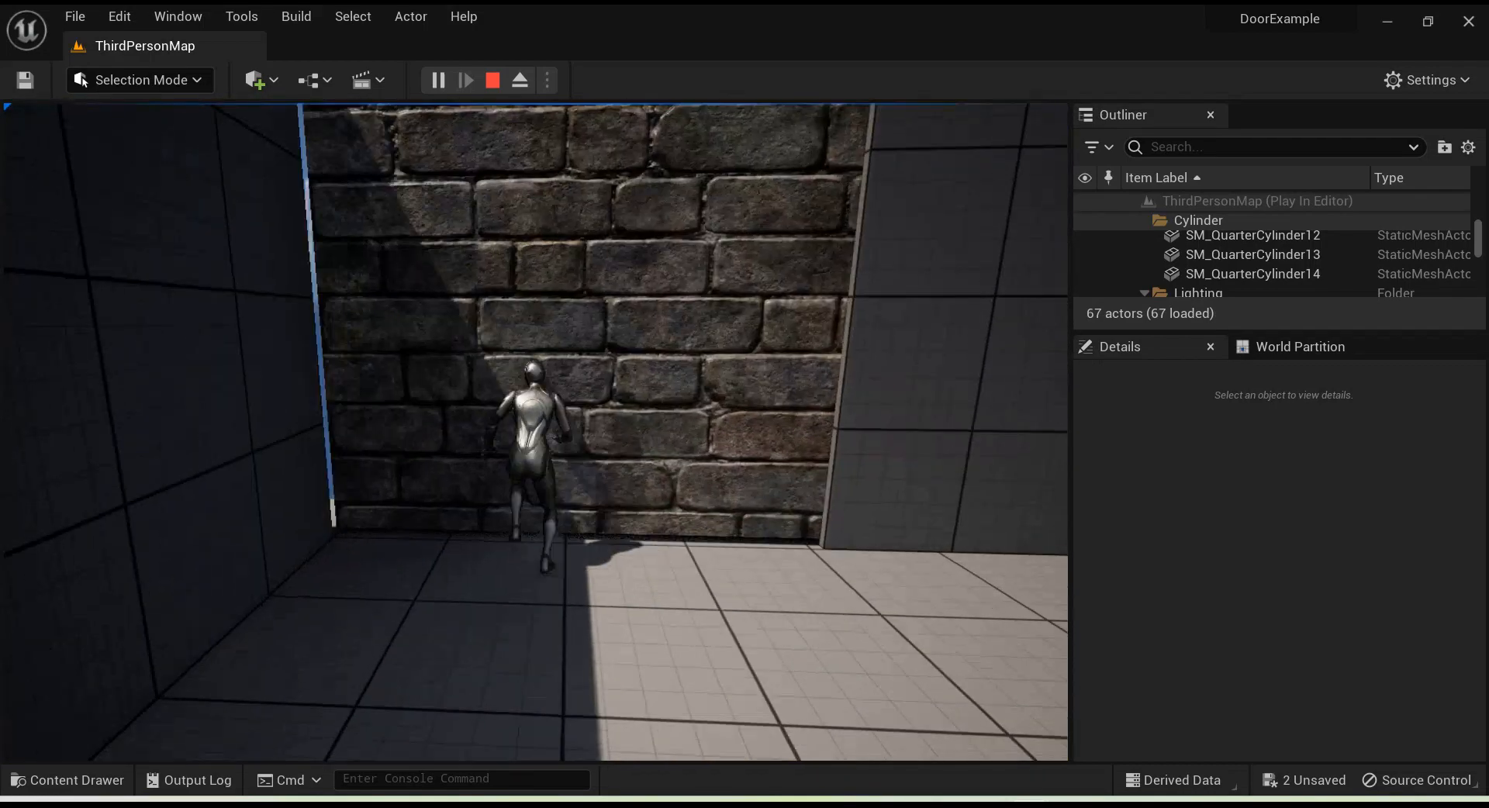
pyautogui.press('s')
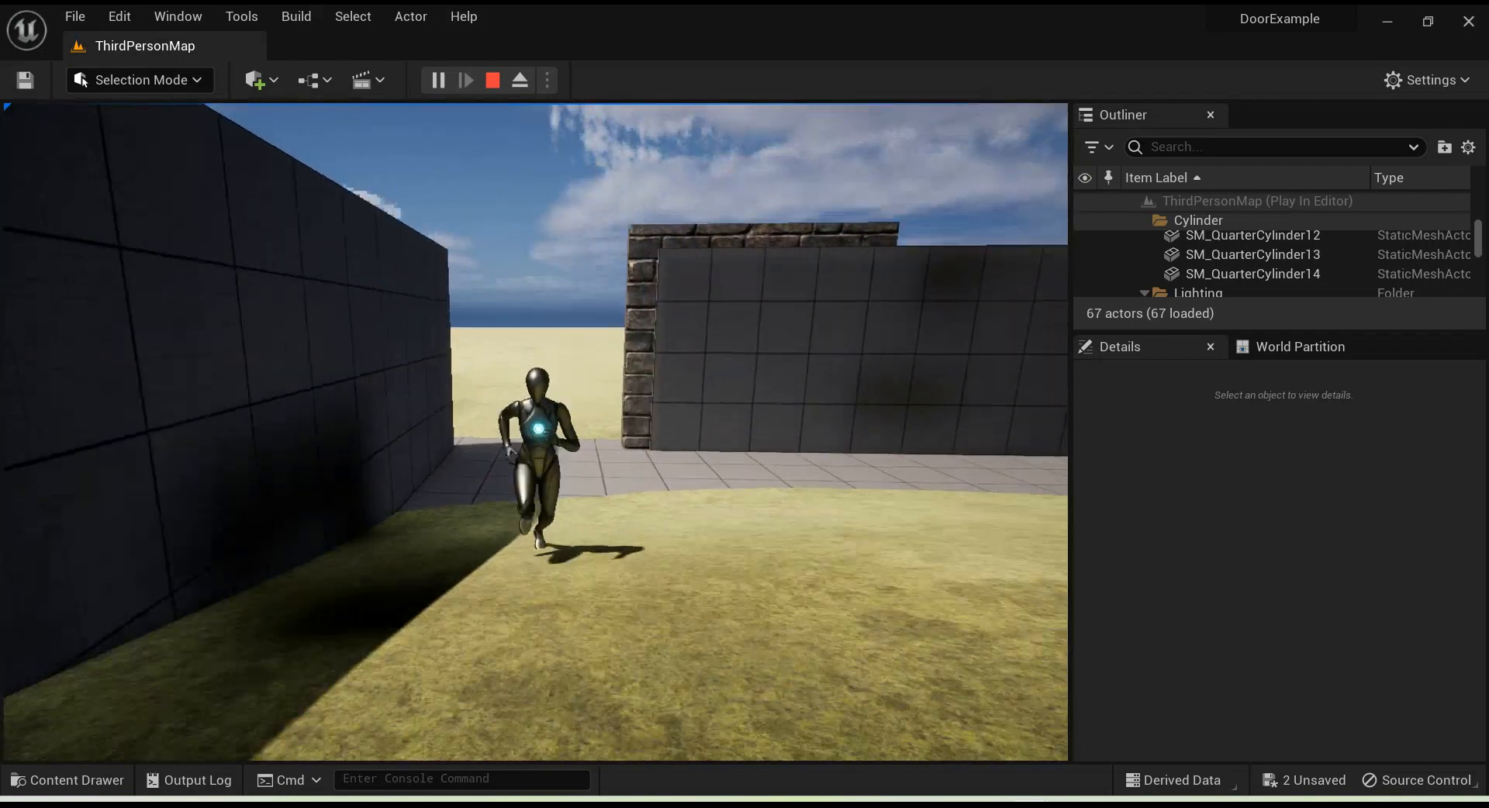
pyautogui.press('w')
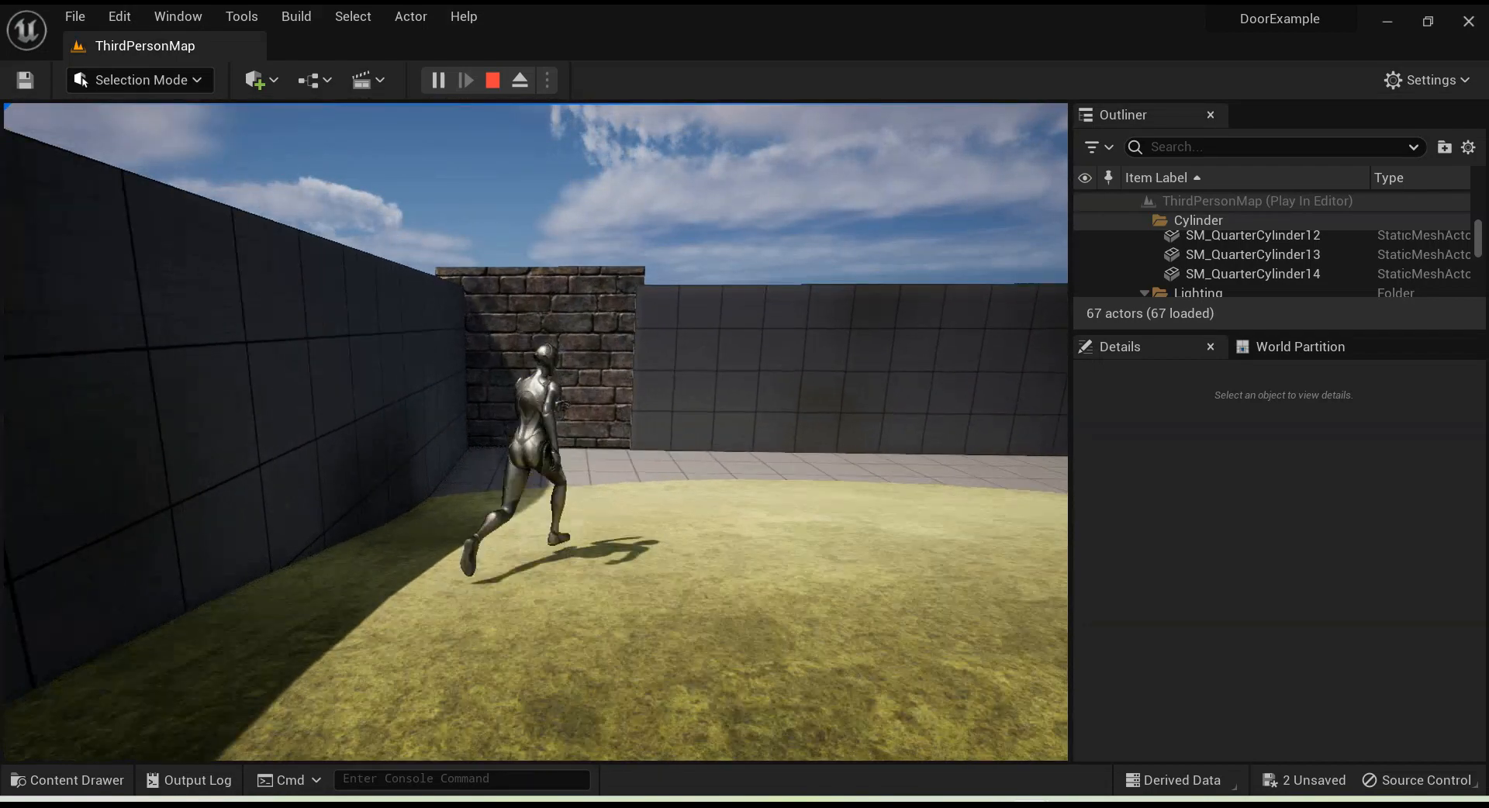
pyautogui.press('s')
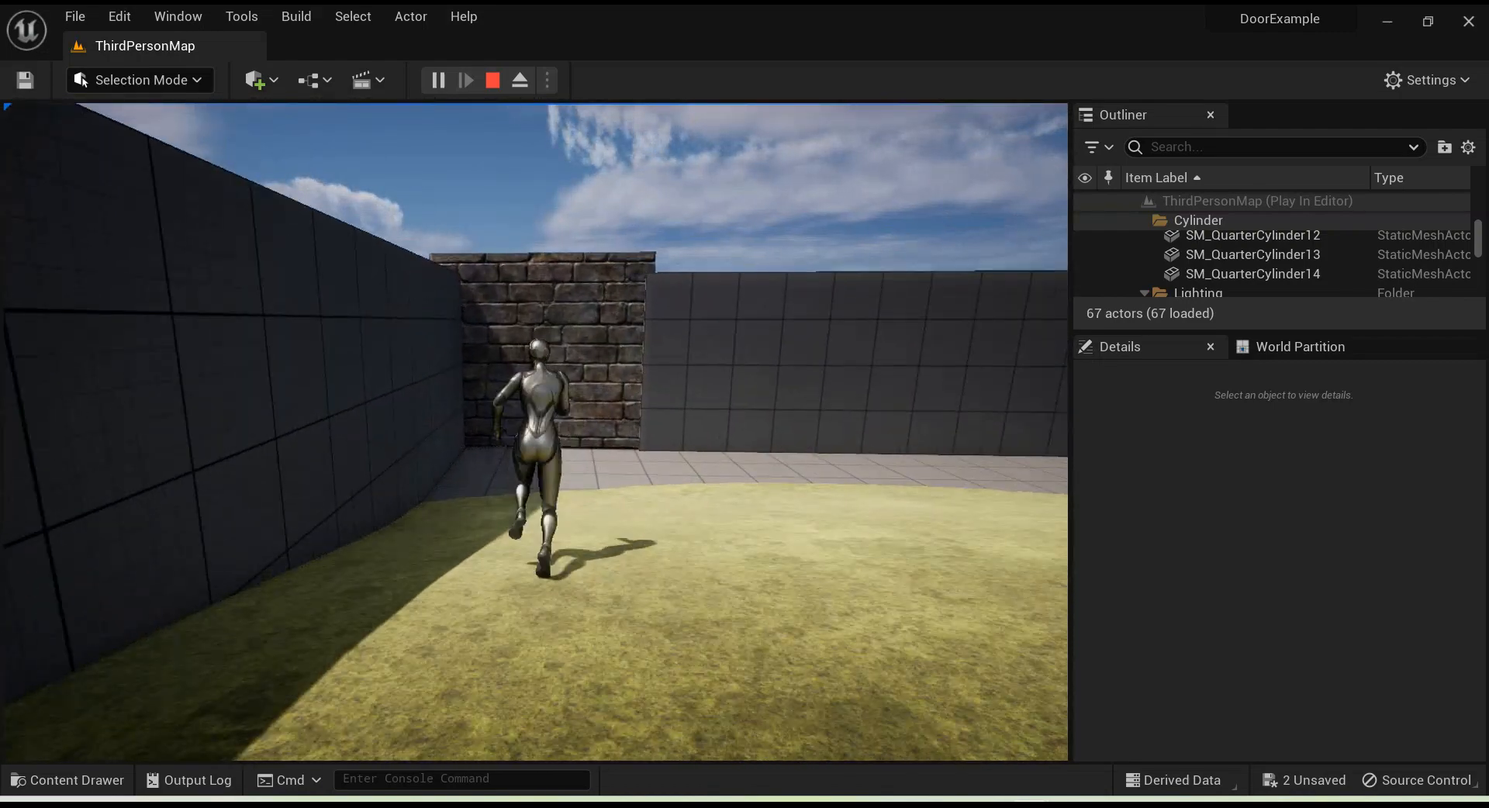
pyautogui.press('space')
pyautogui.press('s')
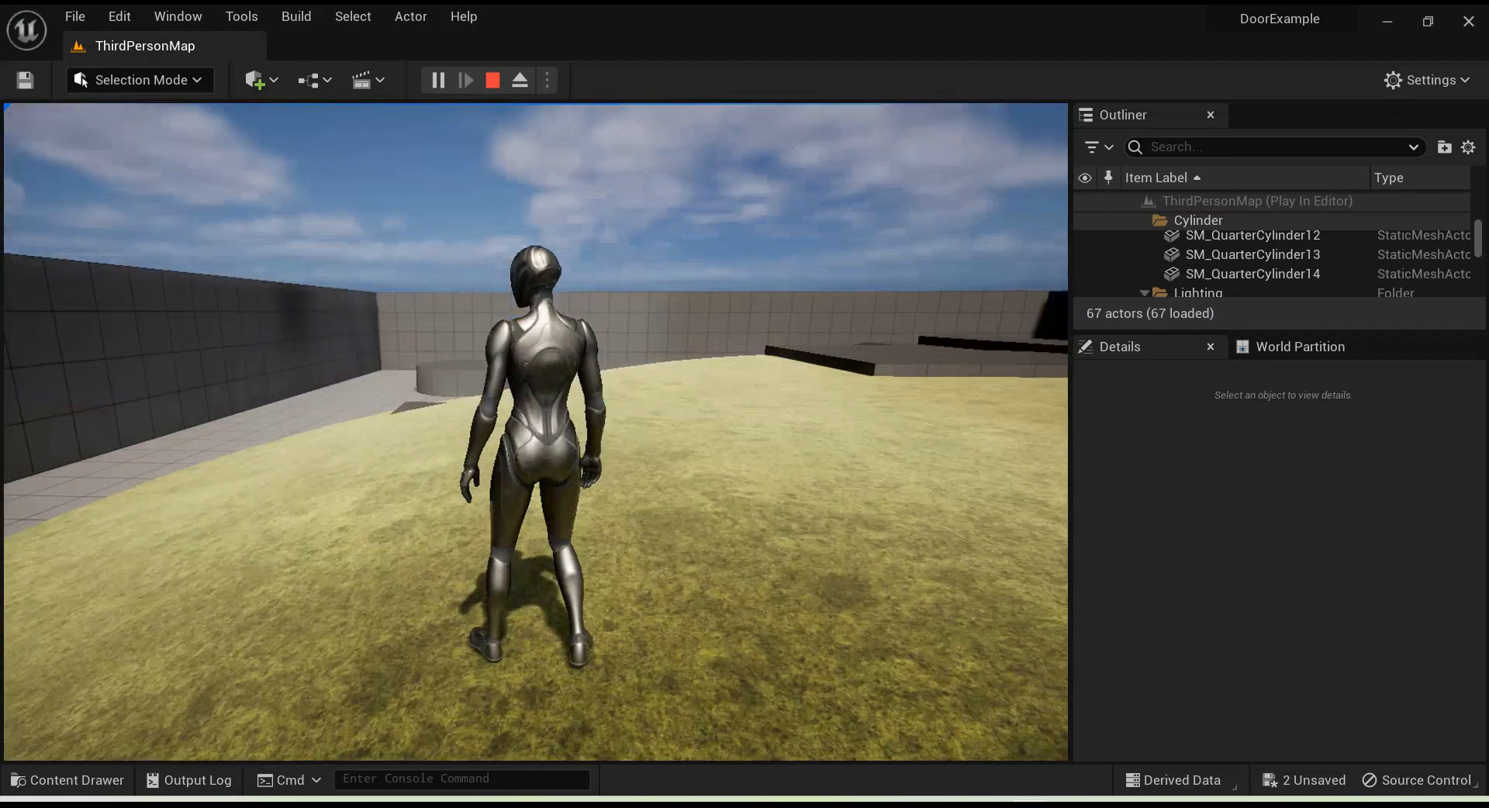
pyautogui.press('w')
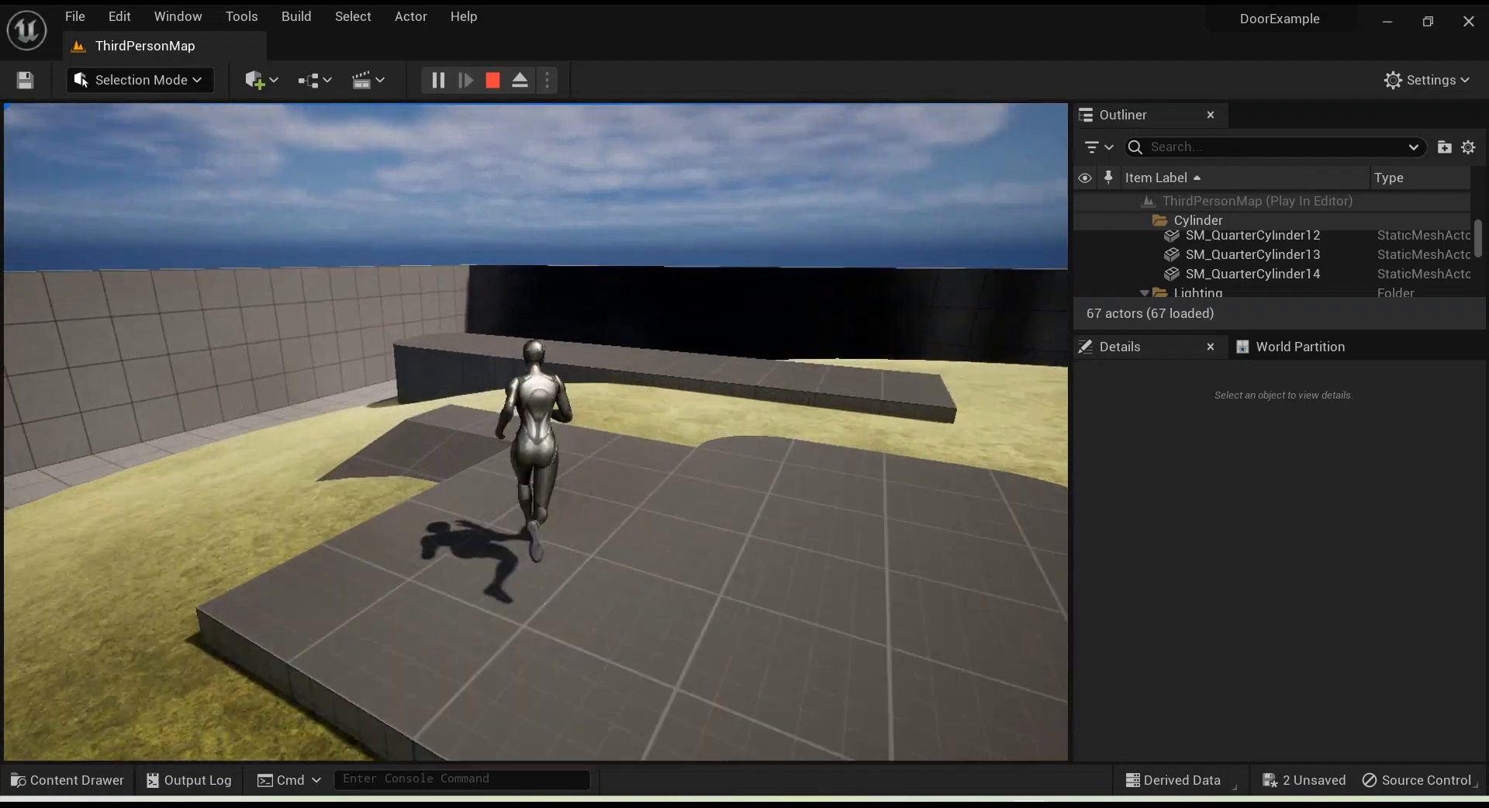
pyautogui.press('space')
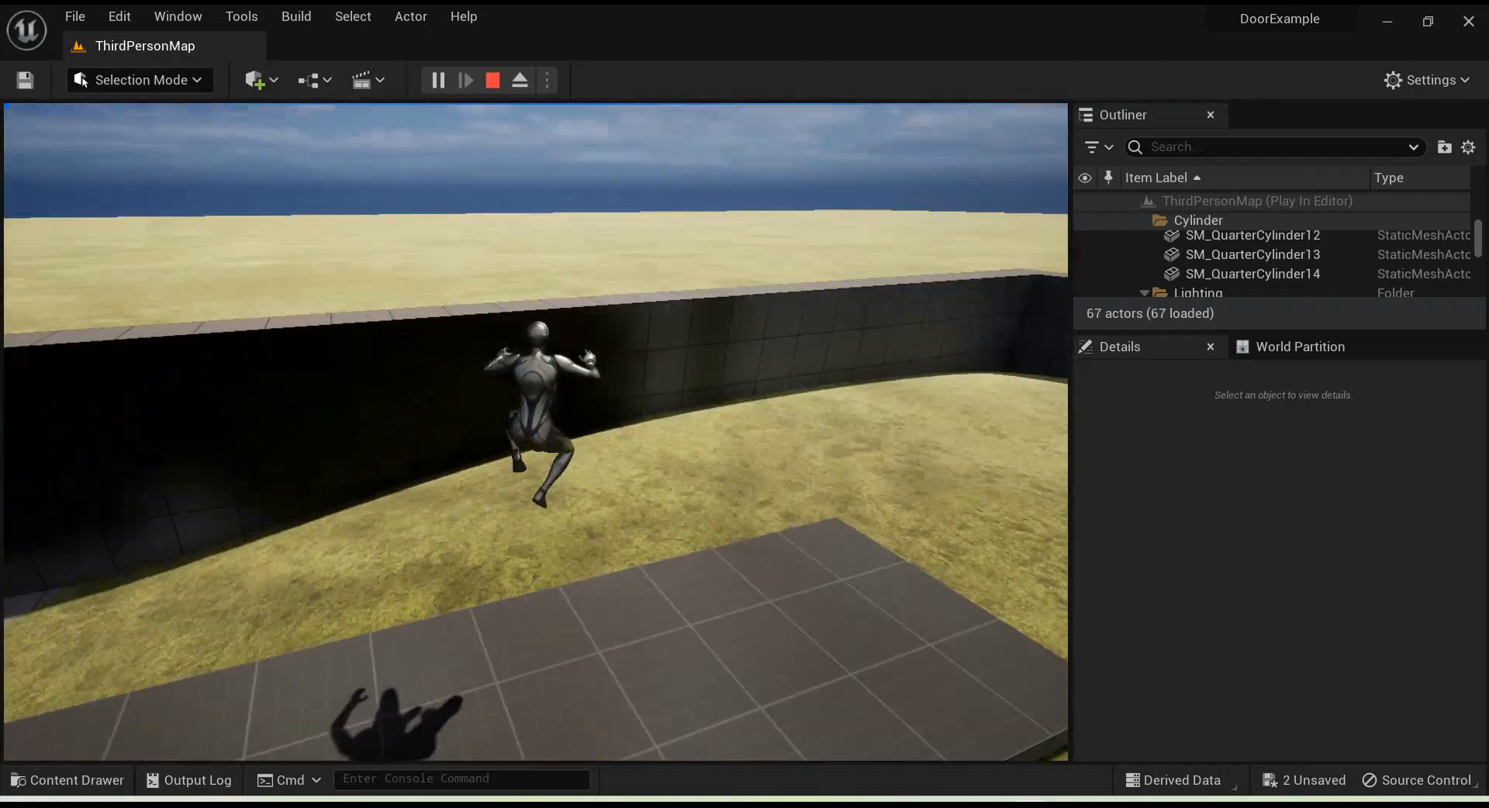
pyautogui.press('d')
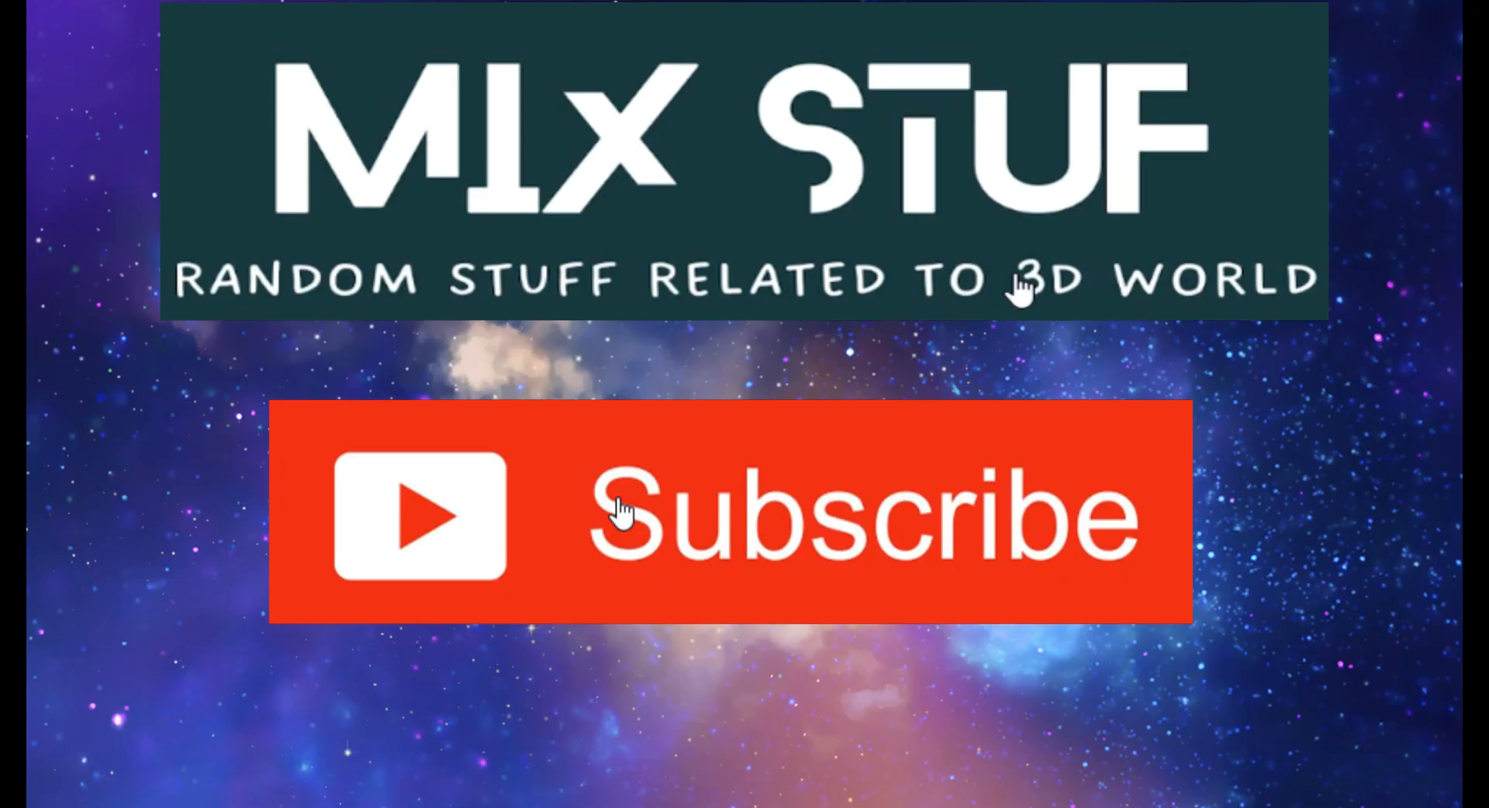